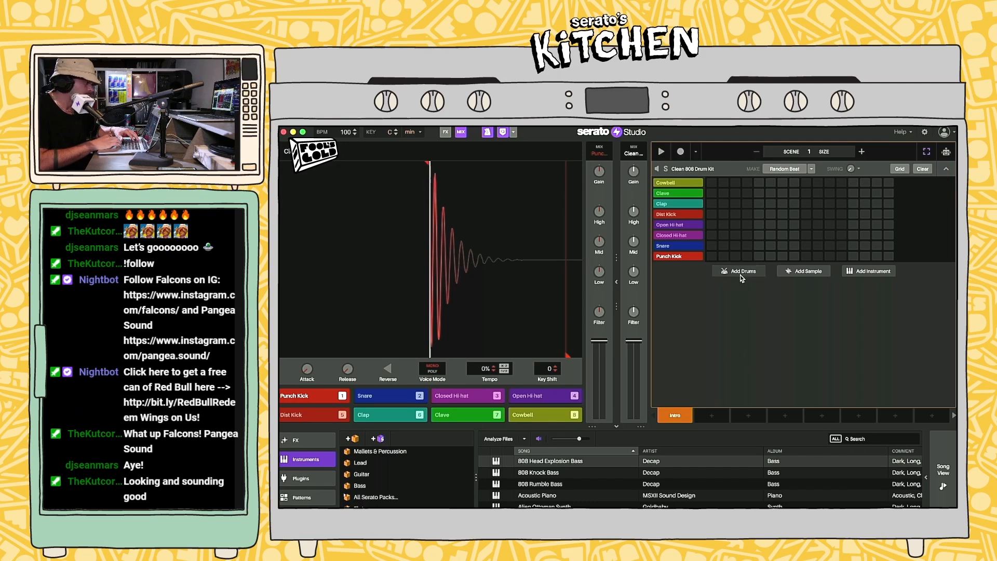
# Step: Add a second drum deck and load the Issa Slap Drum Kit into it
pyautogui.click(353, 439)
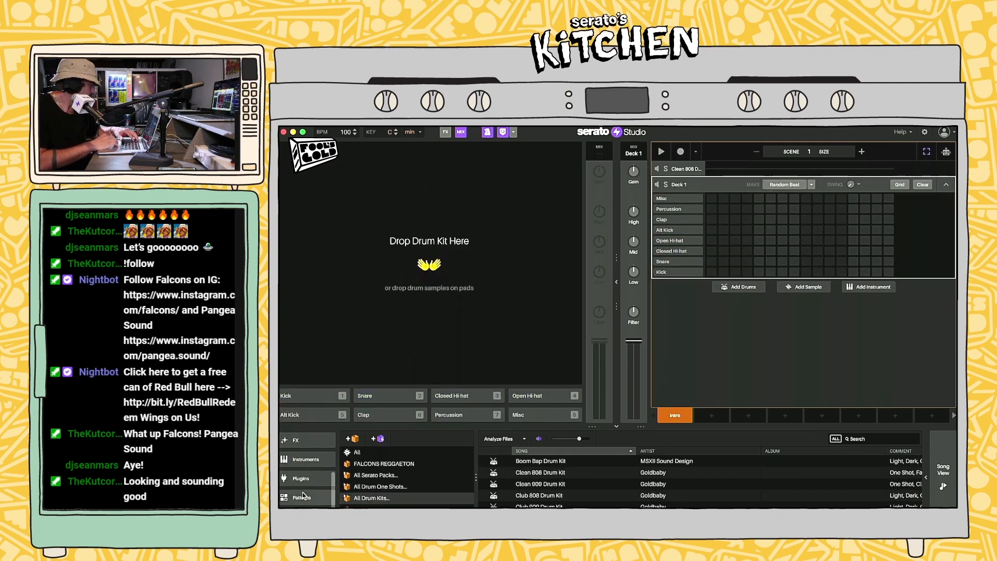
pyautogui.click(304, 479)
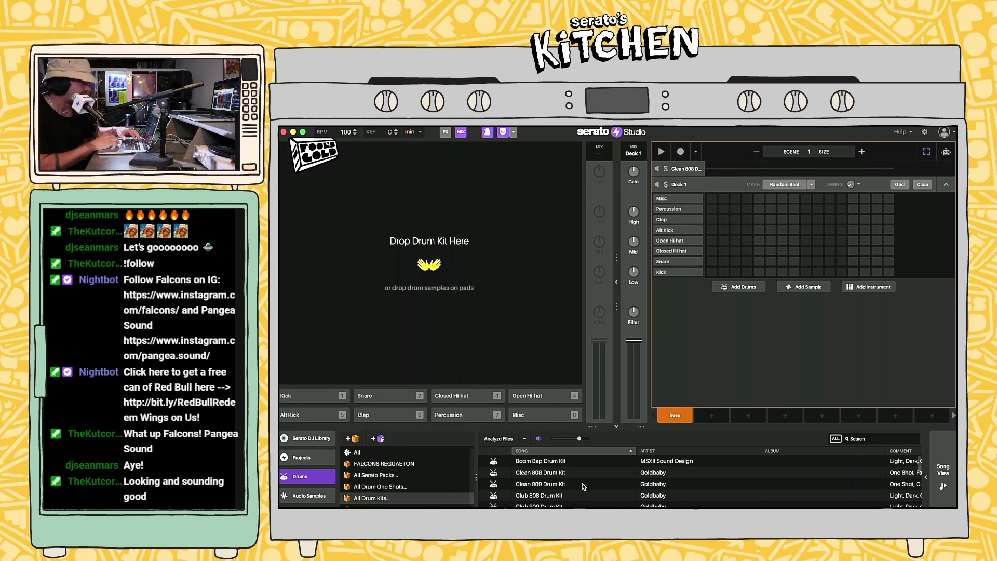
pyautogui.scroll(-3, 562, 485)
pyautogui.moveTo(540, 502); pyautogui.dragTo(737, 295)
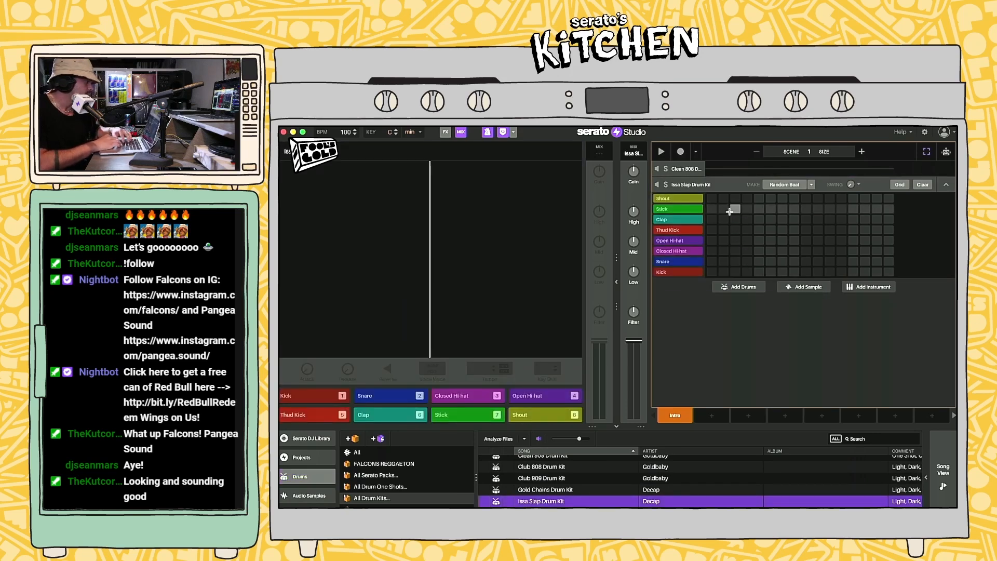
# Step: Solo the kick in a scene extended to two bars and program it on steps 1, 4, 5, 7, 10, 11 and 13 of bar 1
pyautogui.click(681, 272)
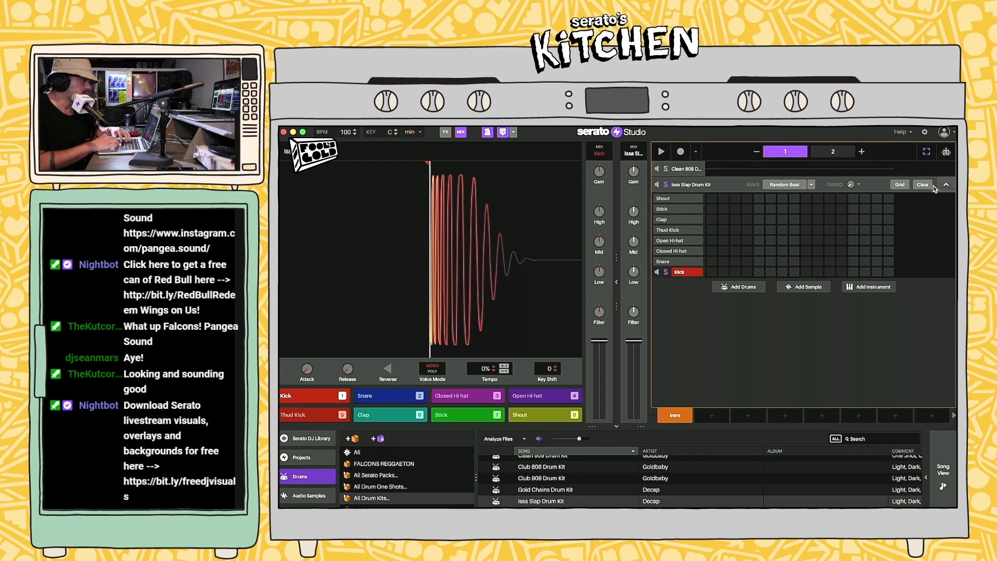
pyautogui.click(617, 283)
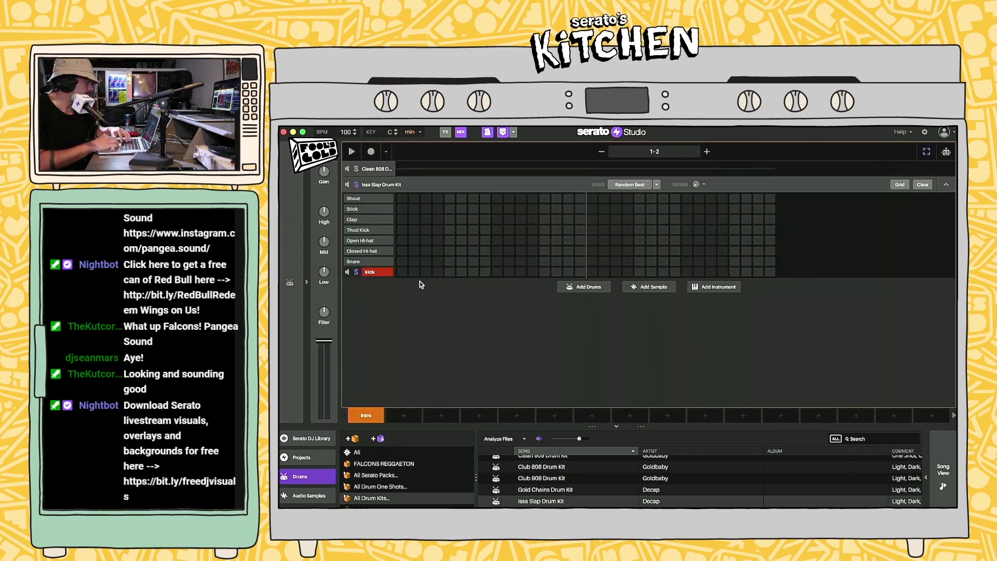
pyautogui.press('space')
pyautogui.click(473, 272)
pyautogui.press('space')
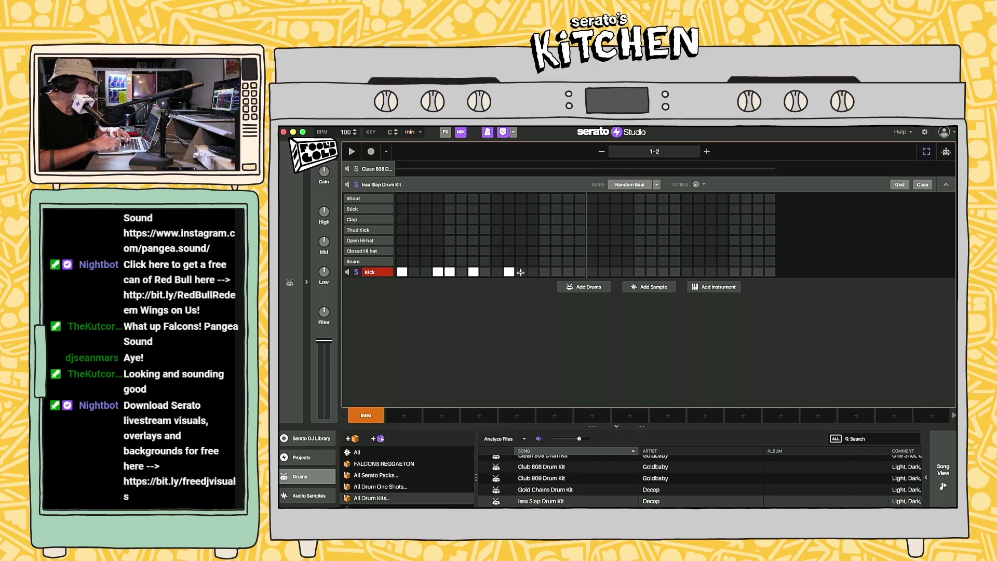
pyautogui.click(544, 272)
pyautogui.press('space')
pyautogui.moveTo(555, 409)
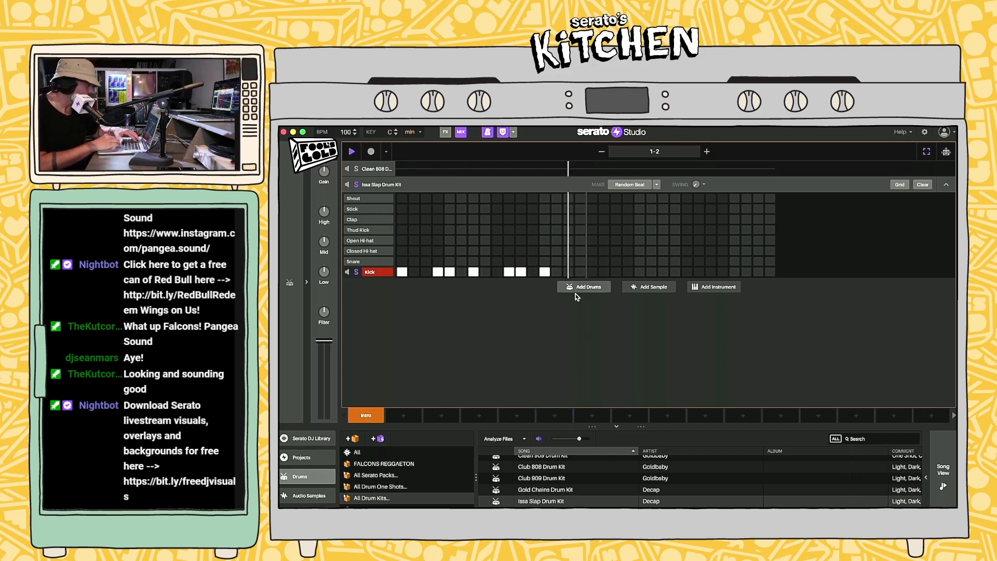
pyautogui.press('space')
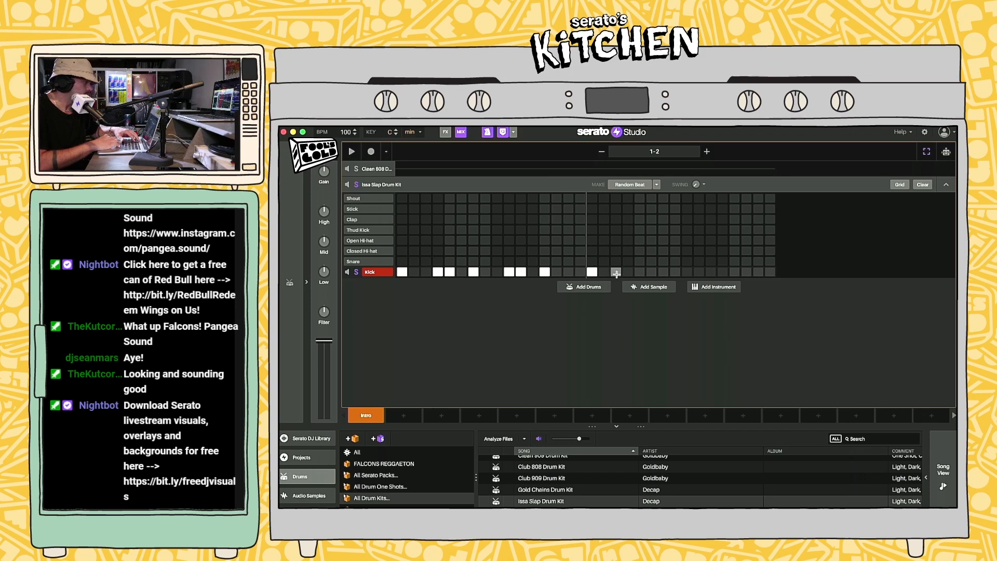
# Step: Program the kick in bar 2 on steps 1, 4, 5, 7, 10, 11, 13 and 16, and play the pattern back
pyautogui.press('space')
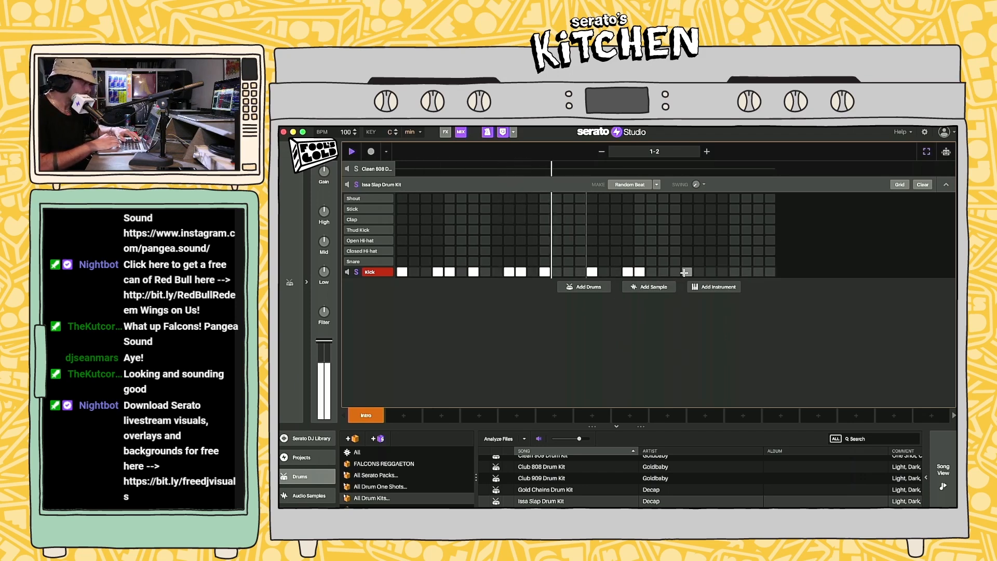
pyautogui.click(664, 272)
pyautogui.click(698, 272)
pyautogui.click(711, 272)
pyautogui.press('space')
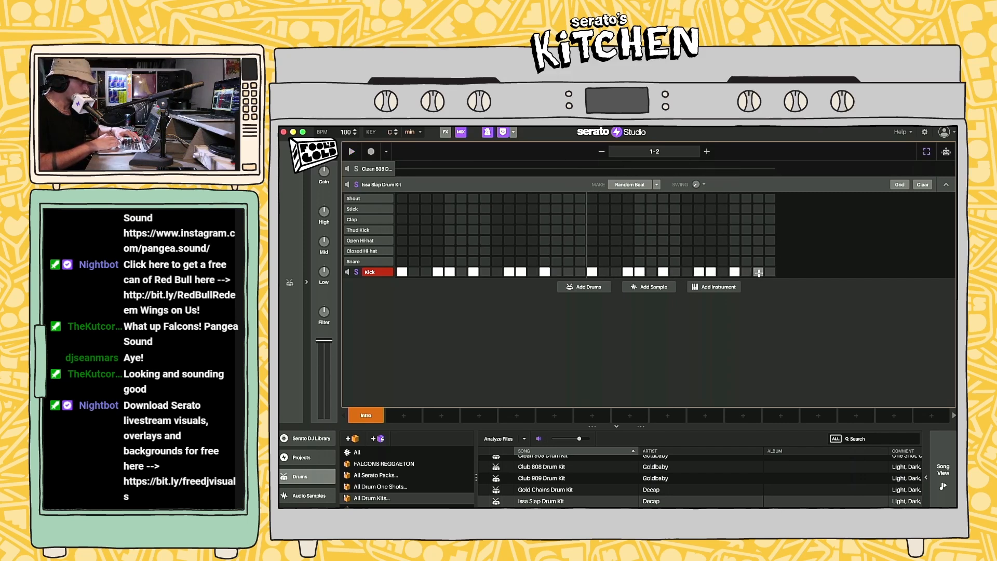
pyautogui.click(766, 272)
pyautogui.press('space')
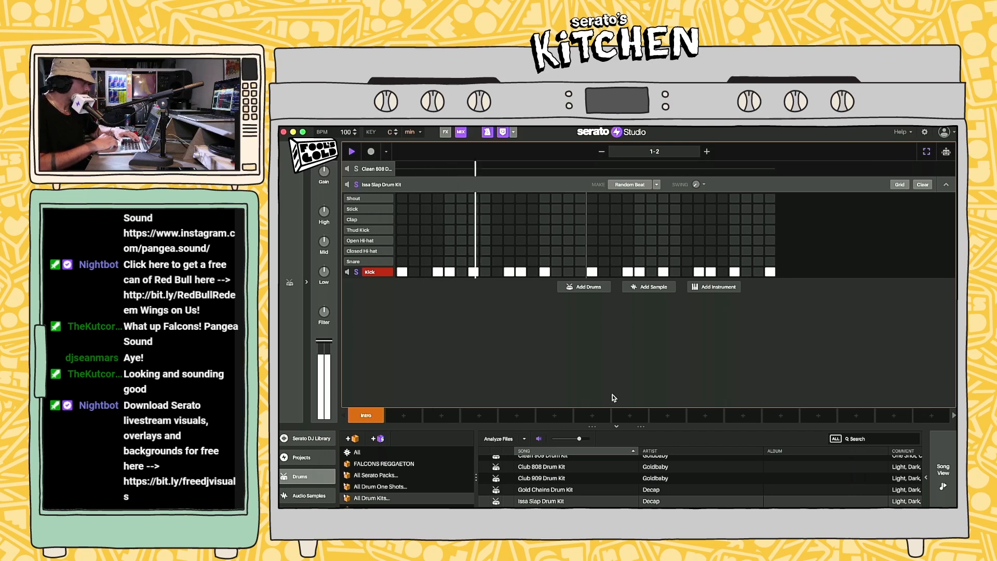
pyautogui.press('XF86AudioRaiseVolume')
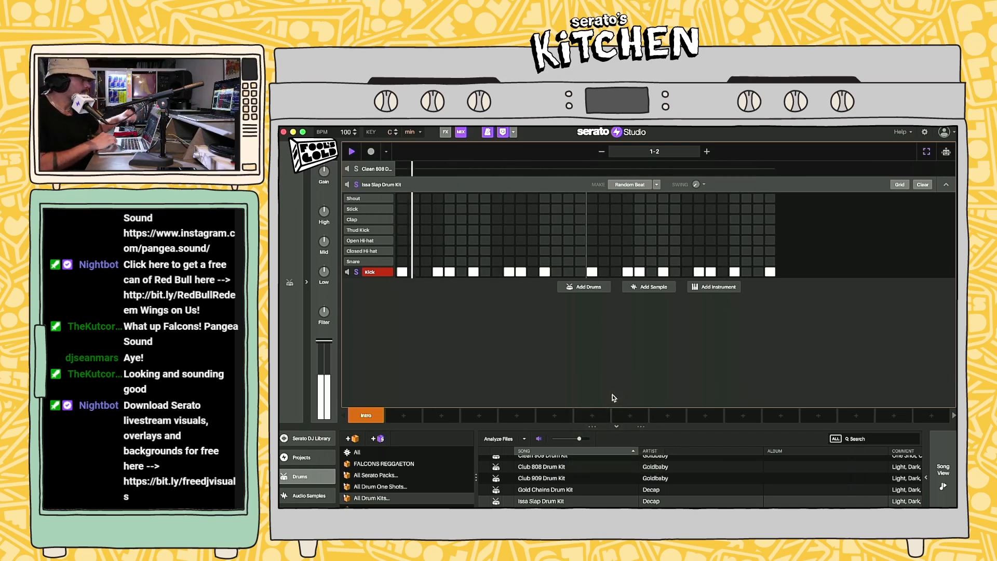
pyautogui.press('space')
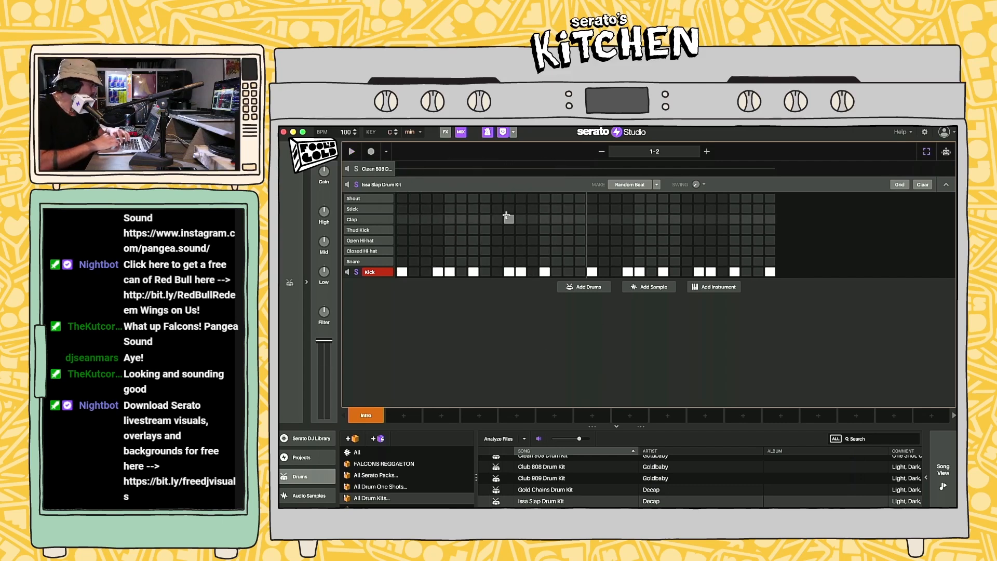
# Step: Turn off the kick solo and add a shout hit on step 15 of bar 1, checking it in playback
pyautogui.click(569, 198)
pyautogui.press('space')
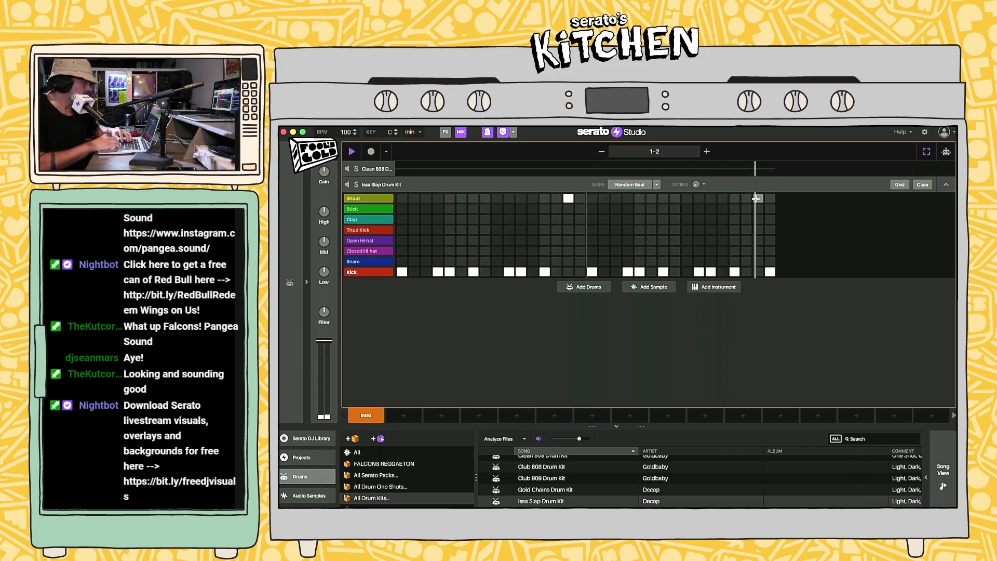
pyautogui.moveTo(402, 416)
pyautogui.press('space')
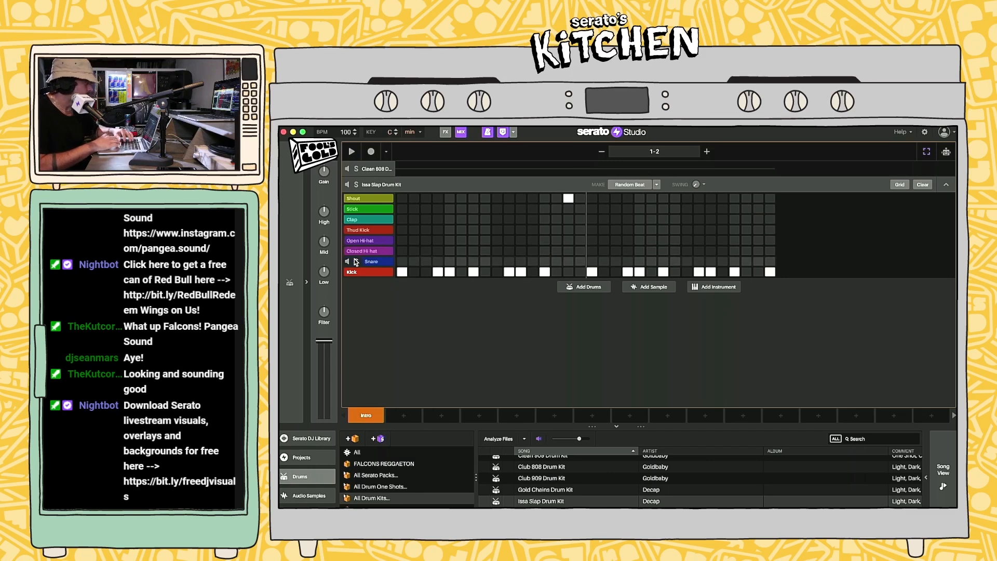
# Step: Select the snare and open the first folder under FALCONS SAMPLES in the audio samples, with the library area enlarged
pyautogui.click(369, 264)
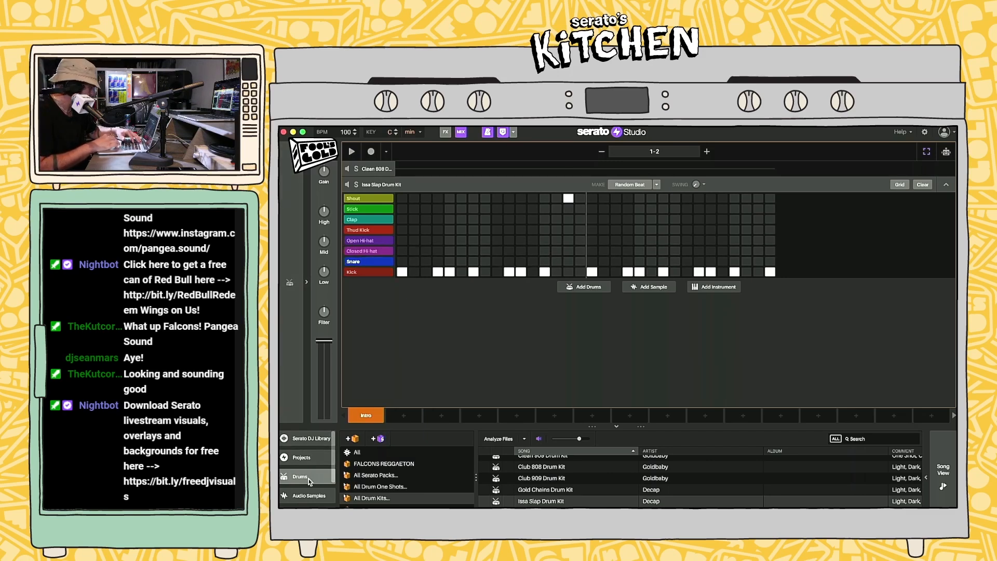
pyautogui.click(363, 453)
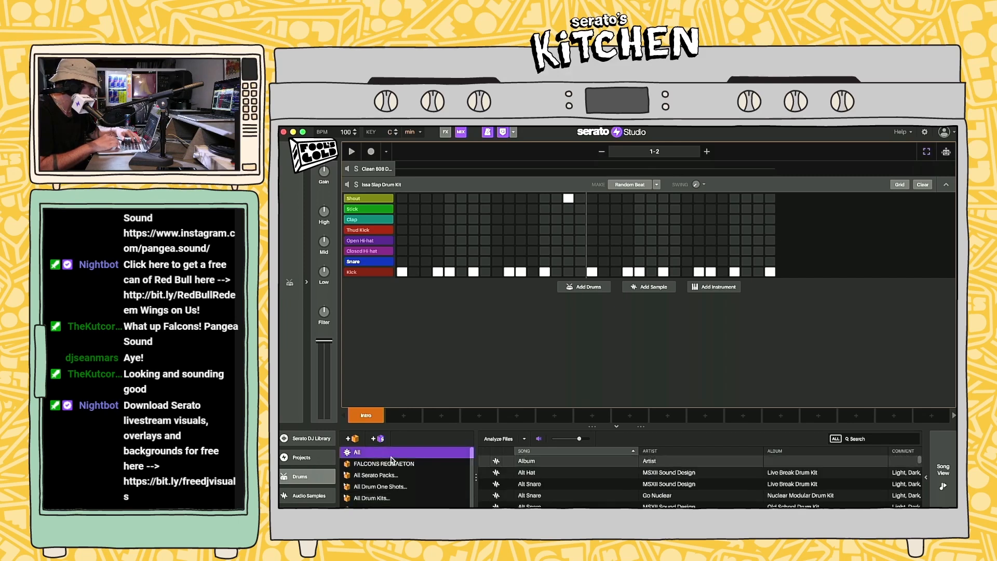
pyautogui.click(308, 497)
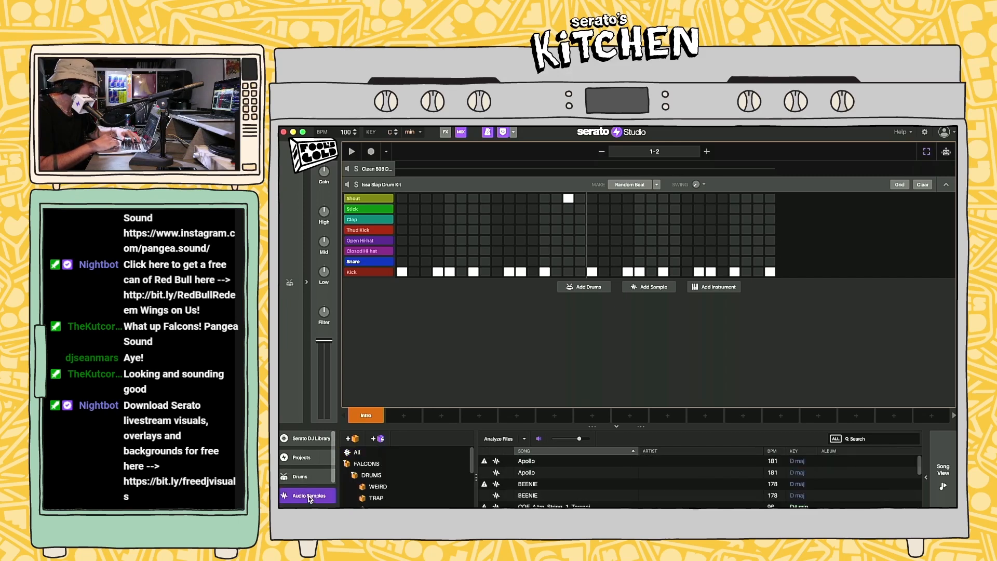
pyautogui.scroll(-5, 376, 486)
pyautogui.click(369, 507)
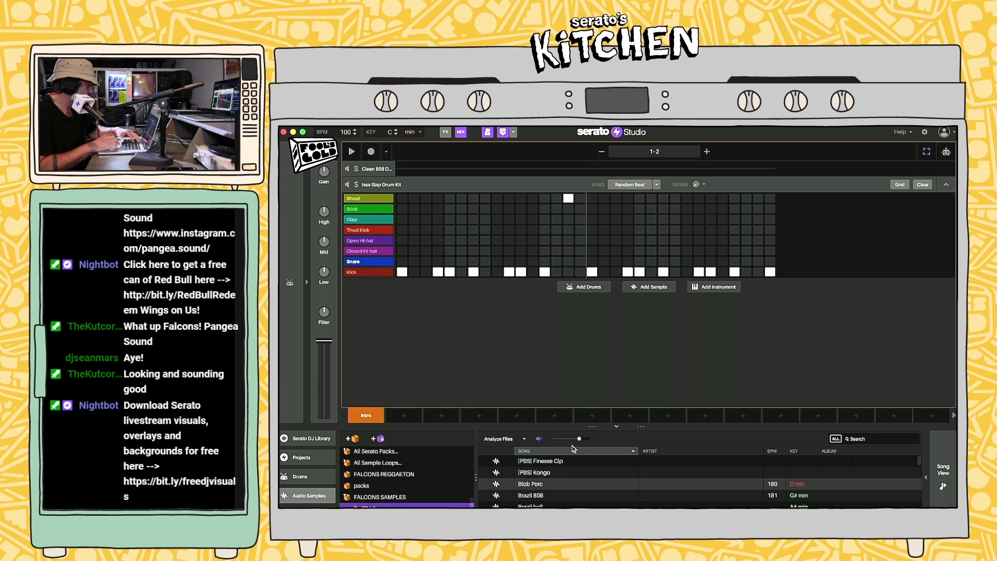
pyautogui.moveTo(571, 428); pyautogui.dragTo(571, 331)
# Step: Show the Issa Slap kit's waveform and drum pads alongside the sample list
pyautogui.click(544, 411)
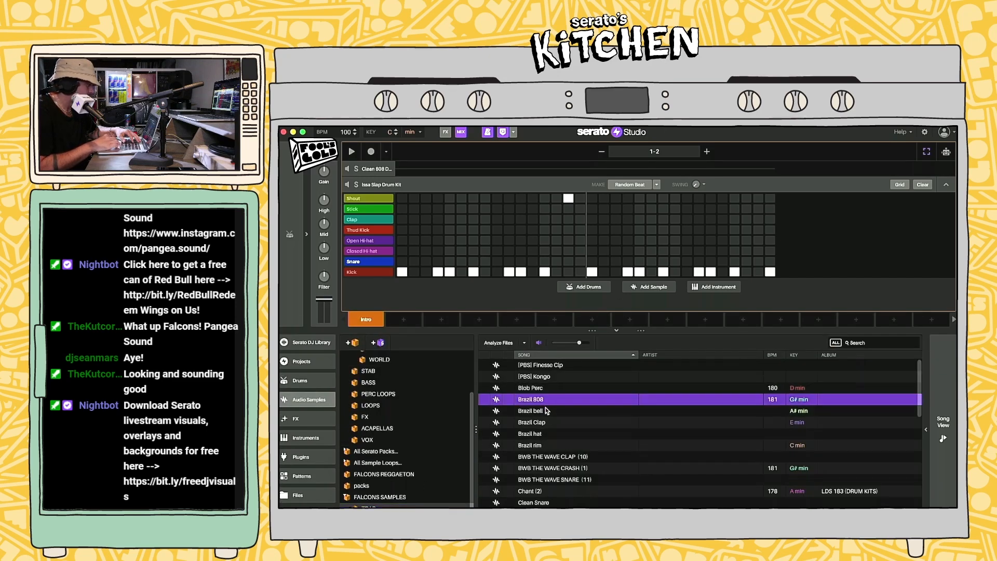
pyautogui.doubleClick(544, 411)
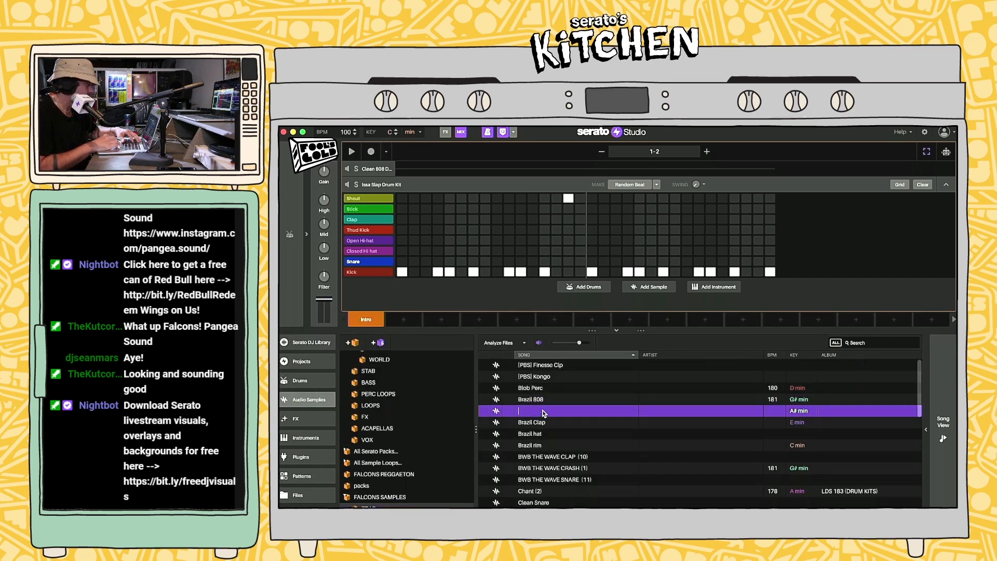
pyautogui.click(289, 238)
# Step: Audition the folder's one-shots from Brazil Clap down to the Titanic samples for a snare replacement
pyautogui.click(557, 424)
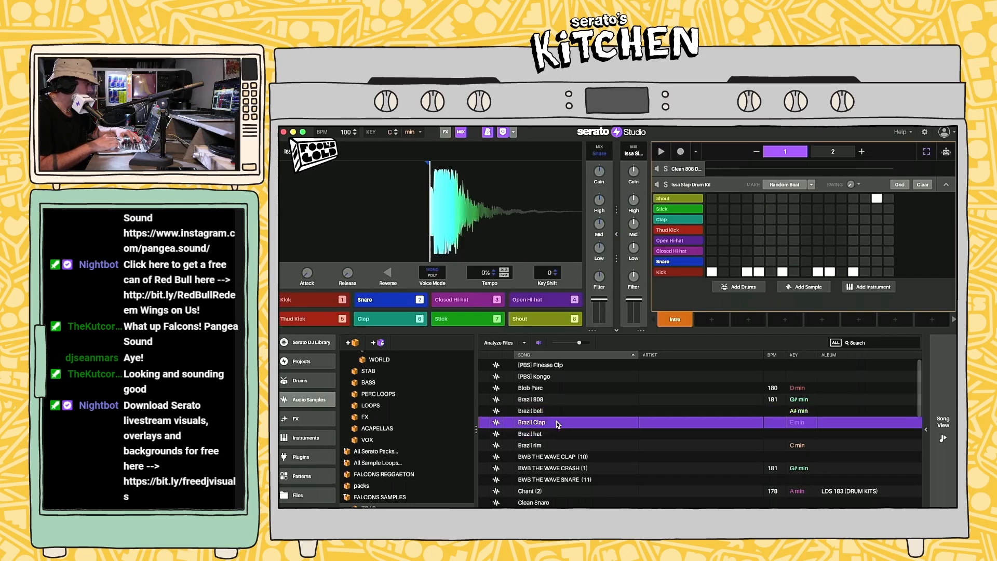
pyautogui.press('Down')
pyautogui.press('Down')
pyautogui.press('Down')
pyautogui.press('Down')
pyautogui.press('Down')
pyautogui.press('Down')
pyautogui.press('Down')
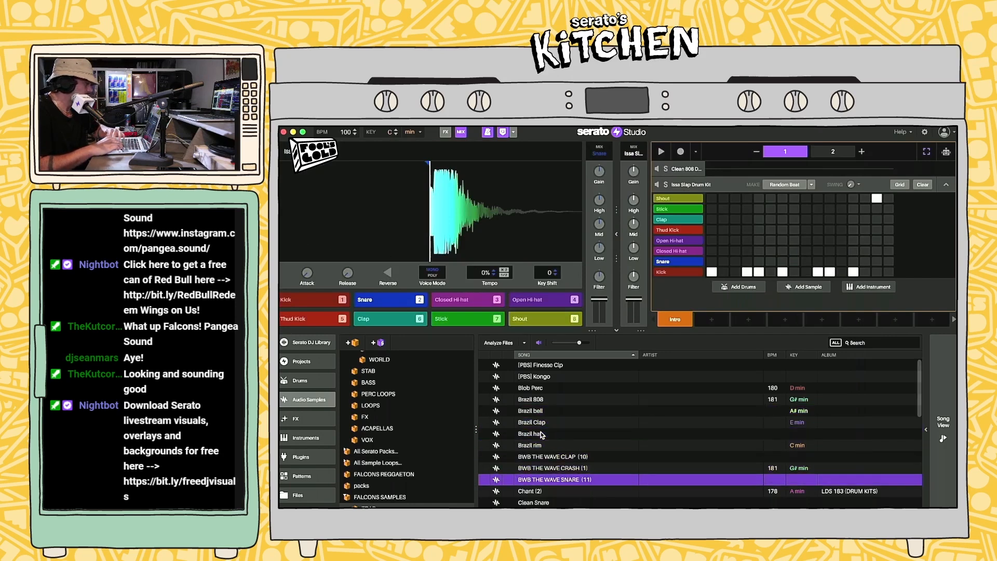
pyautogui.press('Down')
pyautogui.press('Down')
pyautogui.press('Down')
pyautogui.press('Down')
pyautogui.press('Down')
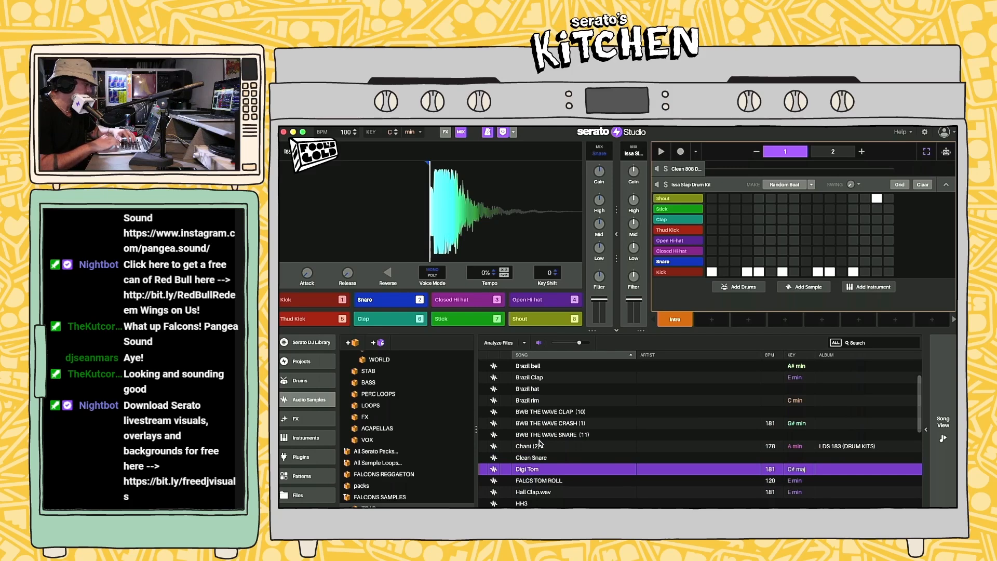
pyautogui.press('Down')
pyautogui.press('Down')
pyautogui.press('Down')
pyautogui.scroll(-5, 544, 464)
pyautogui.click(544, 463)
pyautogui.click(541, 473)
pyautogui.click(540, 483)
pyautogui.click(541, 497)
pyautogui.click(540, 505)
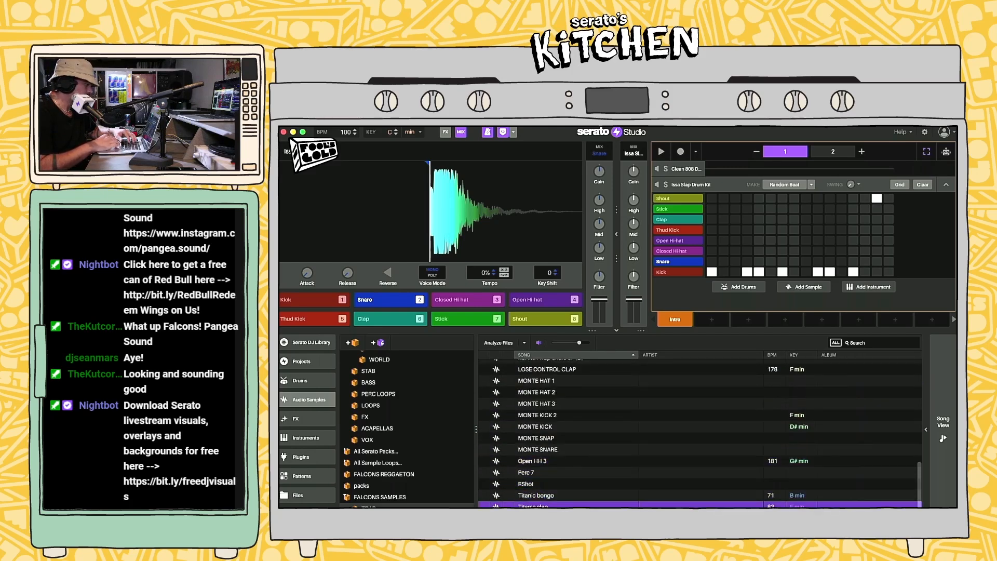
# Step: Compare the MONTE one-shots and load MONTE SNAP onto the snare pad
pyautogui.scroll(5, 541, 504)
pyautogui.click(541, 467)
pyautogui.scroll(-5, 546, 457)
pyautogui.click(550, 446)
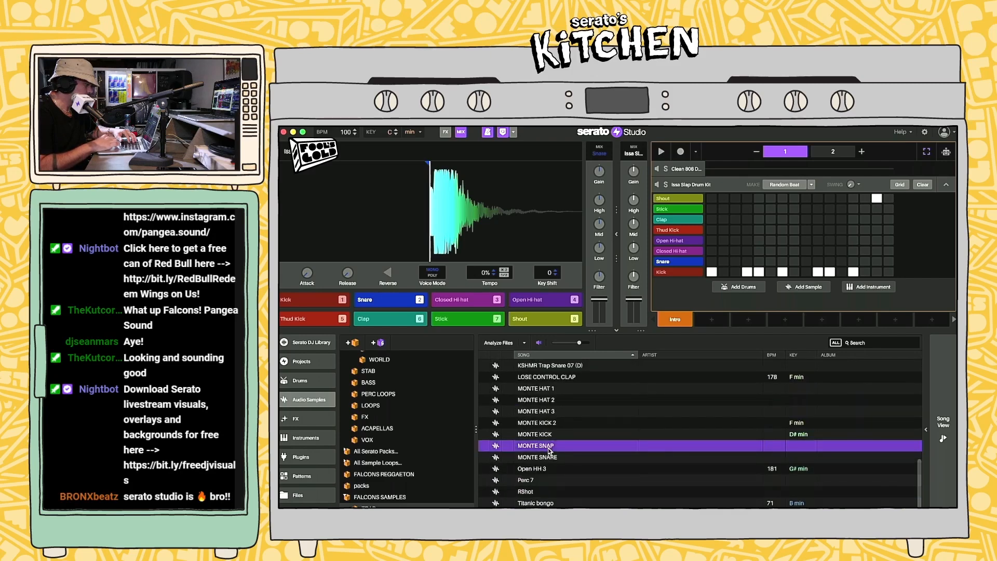
pyautogui.click(549, 434)
pyautogui.click(541, 447)
pyautogui.moveTo(548, 446); pyautogui.dragTo(382, 304)
# Step: Audition the samples at the start of the list and load Brazil Clap onto the clap pad
pyautogui.scroll(15, 554, 437)
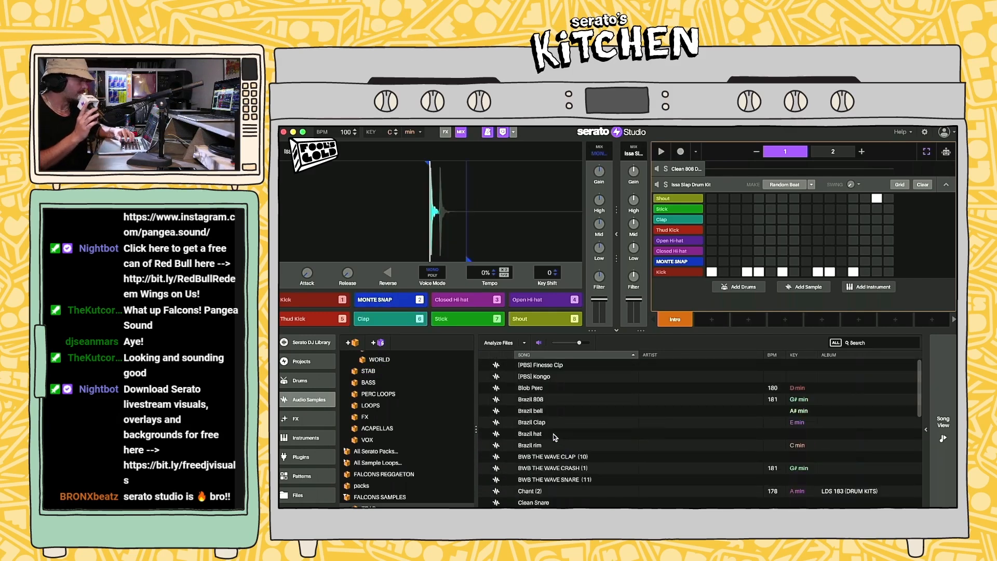
pyautogui.hscroll(1, 553, 436)
pyautogui.click(544, 364)
pyautogui.click(544, 376)
pyautogui.click(544, 370)
pyautogui.click(544, 411)
pyautogui.moveTo(544, 423); pyautogui.dragTo(382, 326)
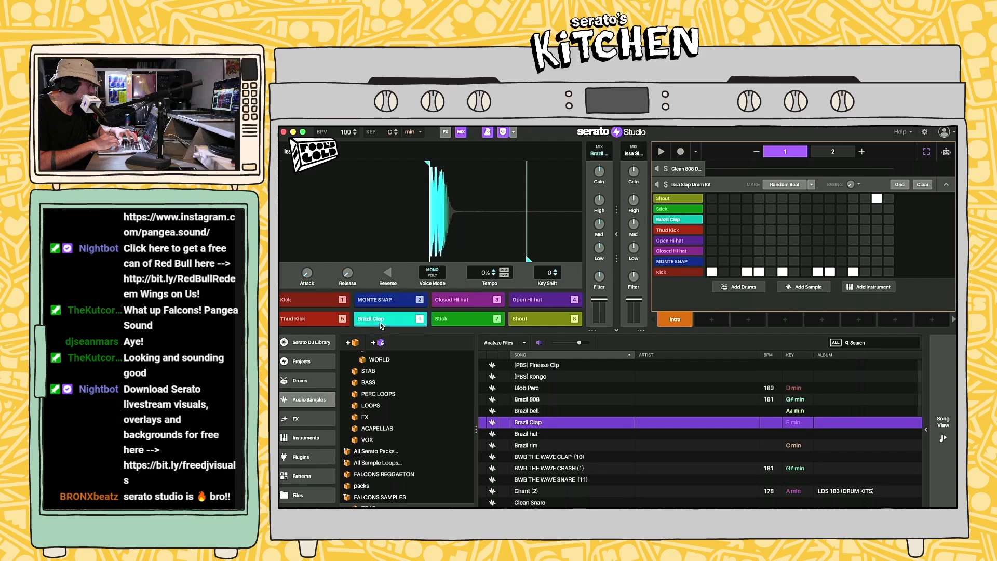
# Step: Expand the two-bar sequencer and place MONTE SNAP on step 13 of bar 1, clearing its trial hit on step 5
pyautogui.press('space')
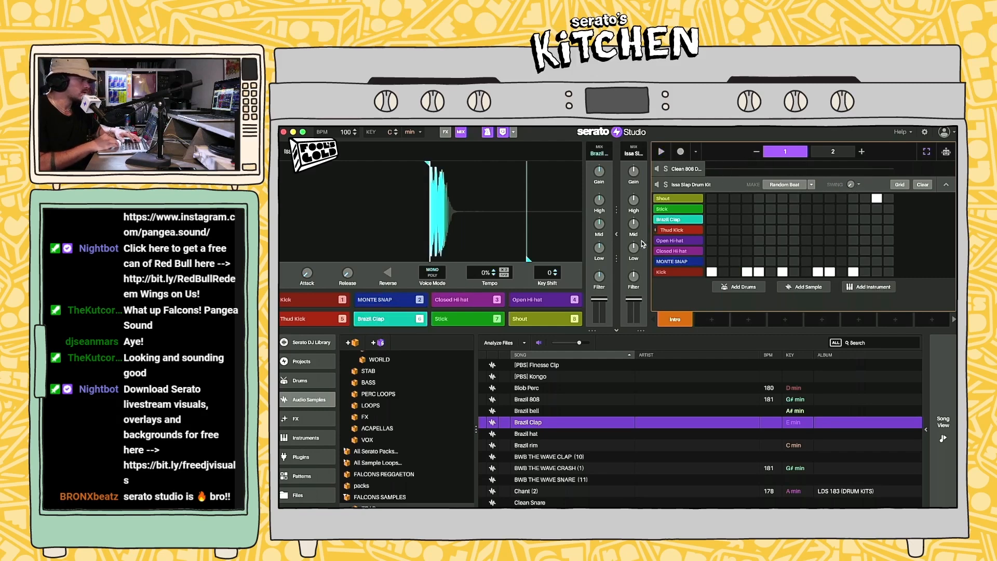
pyautogui.click(617, 235)
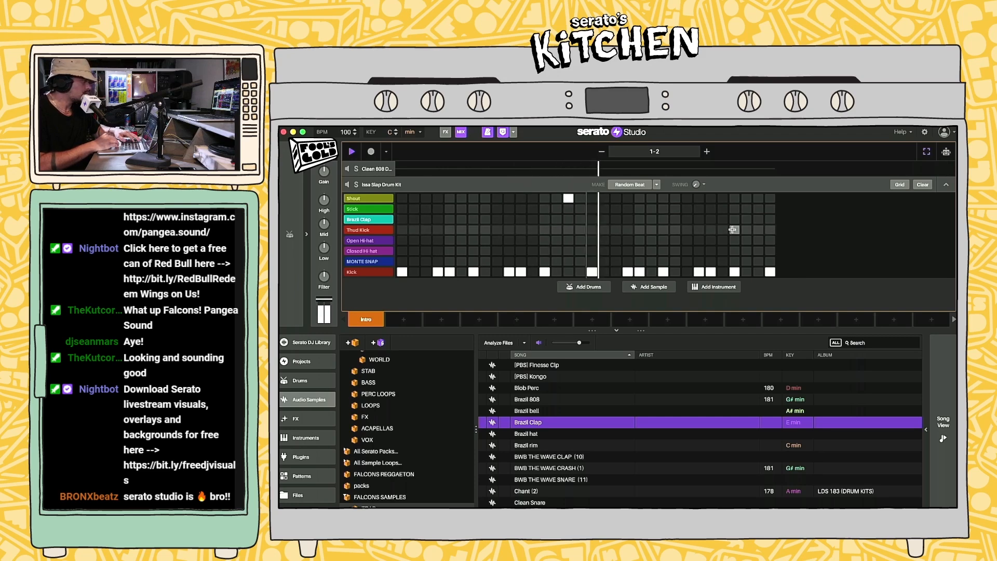
pyautogui.press('space')
pyautogui.click(449, 262)
pyautogui.press('space')
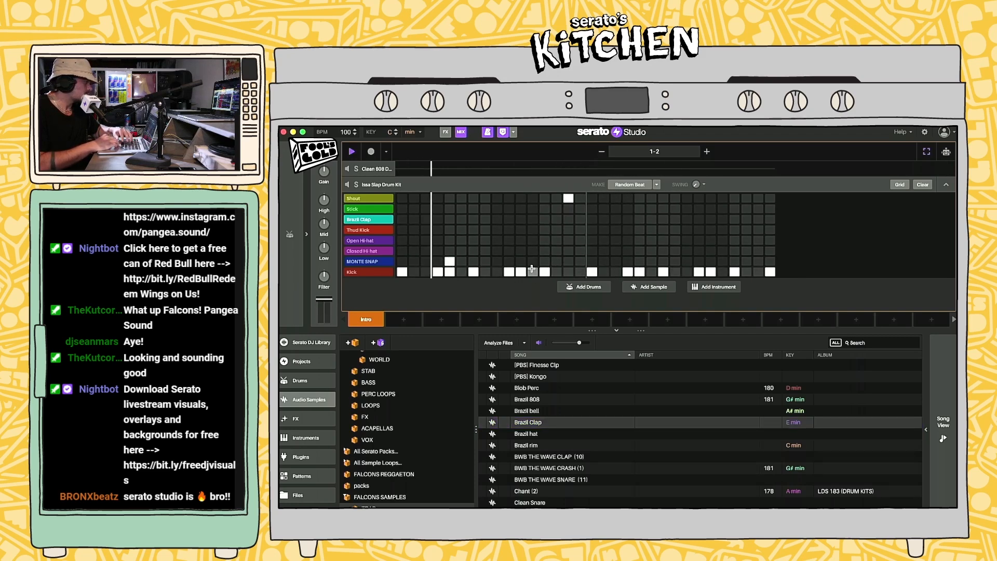
pyautogui.click(450, 262)
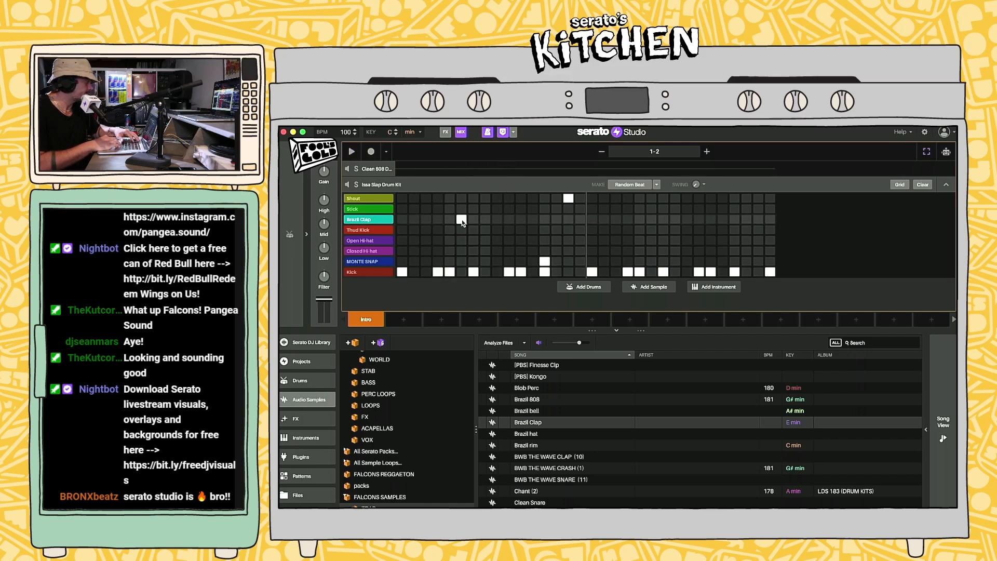
# Step: Program Brazil Clap on steps 5 and 13 of both bars and play the beat back
pyautogui.press('space')
pyautogui.press('space')
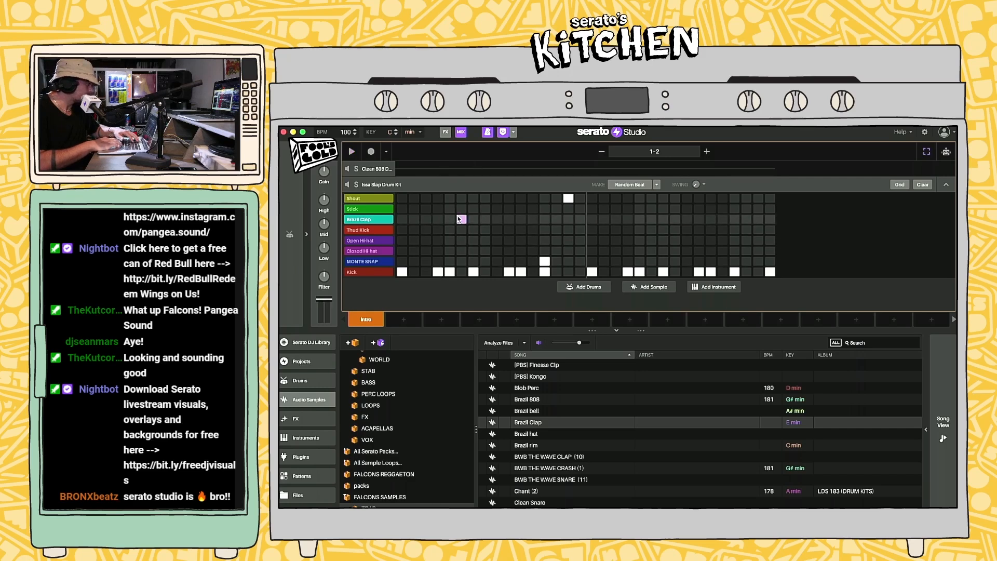
pyautogui.press('space')
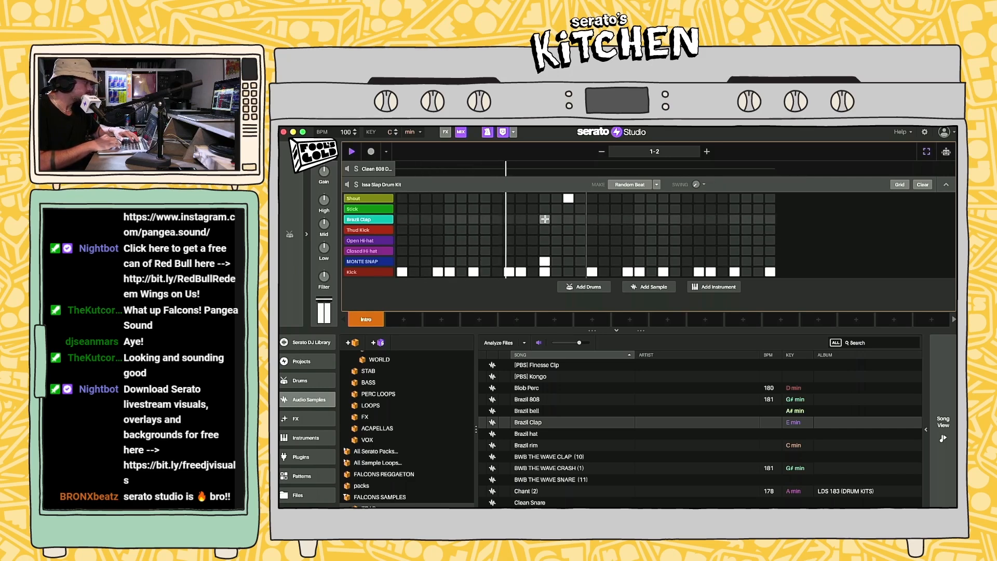
pyautogui.click(639, 219)
pyautogui.click(734, 219)
pyautogui.press('space')
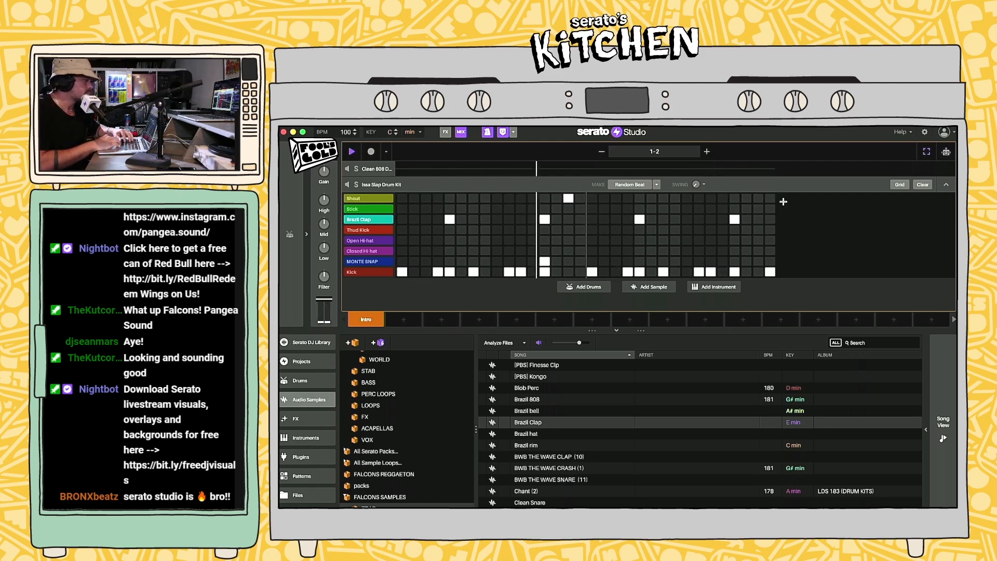
# Step: Add a Stick hit on step 15 of bar 2 and stop the beat after listening to it
pyautogui.click(759, 209)
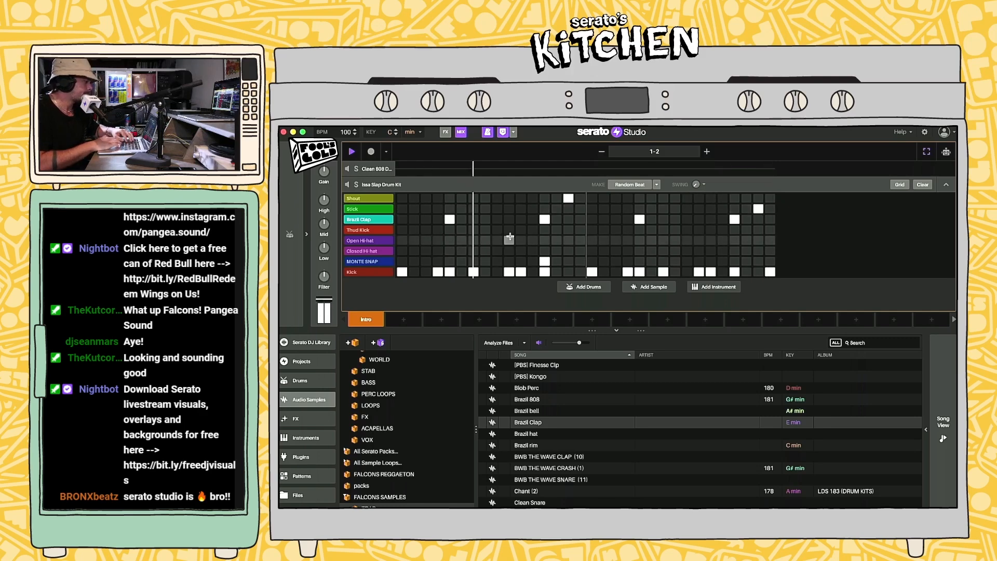
pyautogui.press('space')
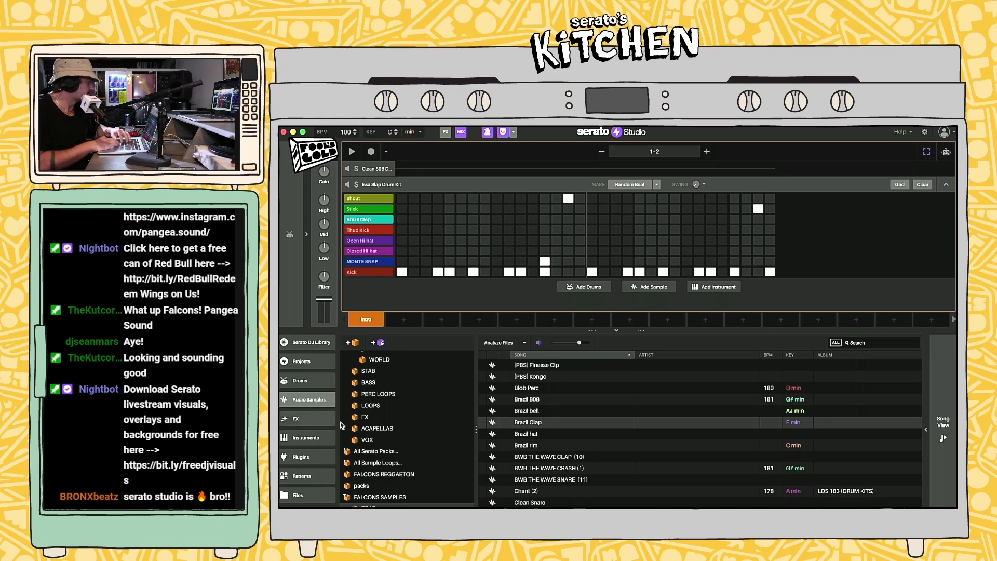
# Step: Show the song arrangement, restore the drum pad view beside the sequencer, and add an audio track below Scenes
pyautogui.click(944, 429)
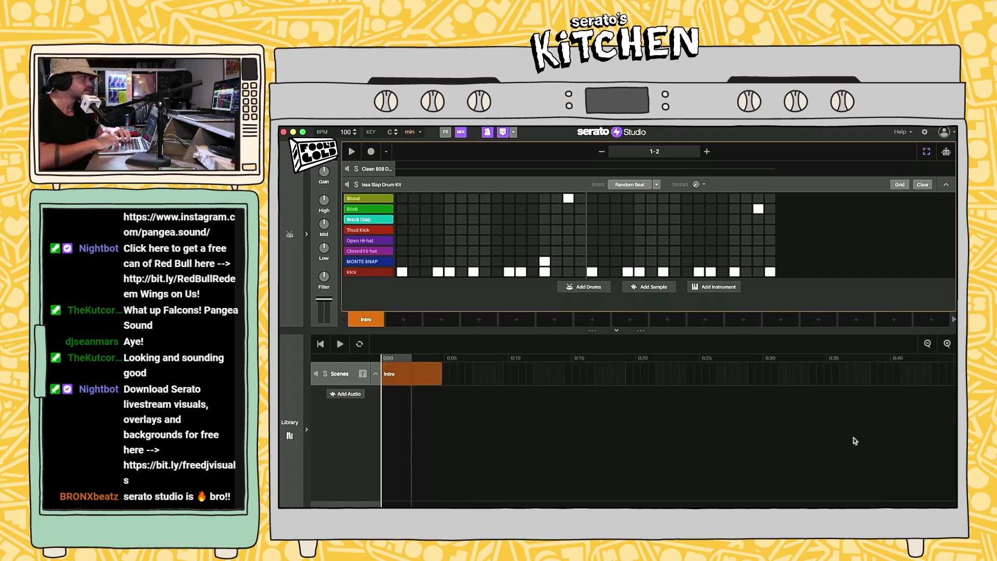
pyautogui.click(303, 431)
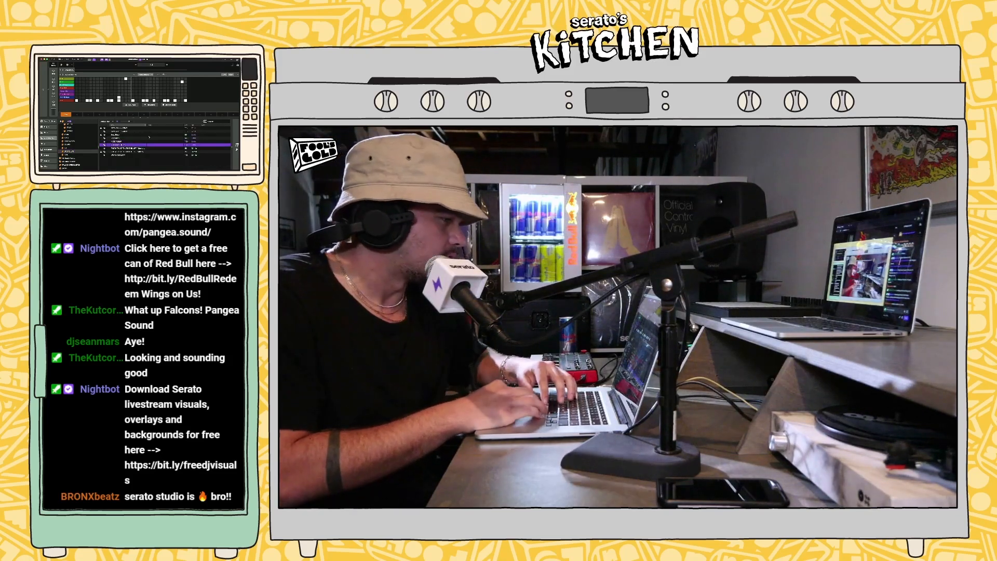
pyautogui.click(235, 146)
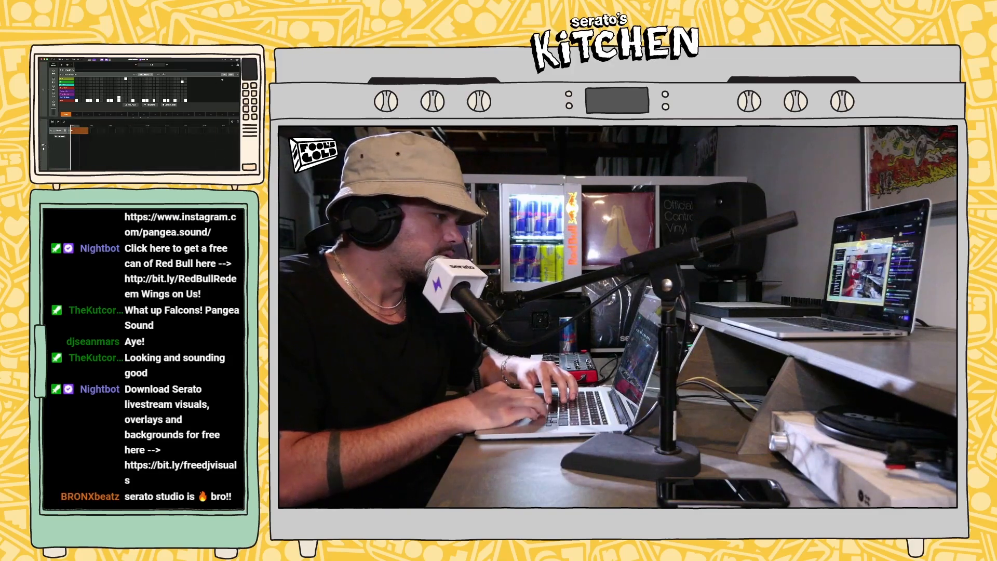
pyautogui.click(45, 90)
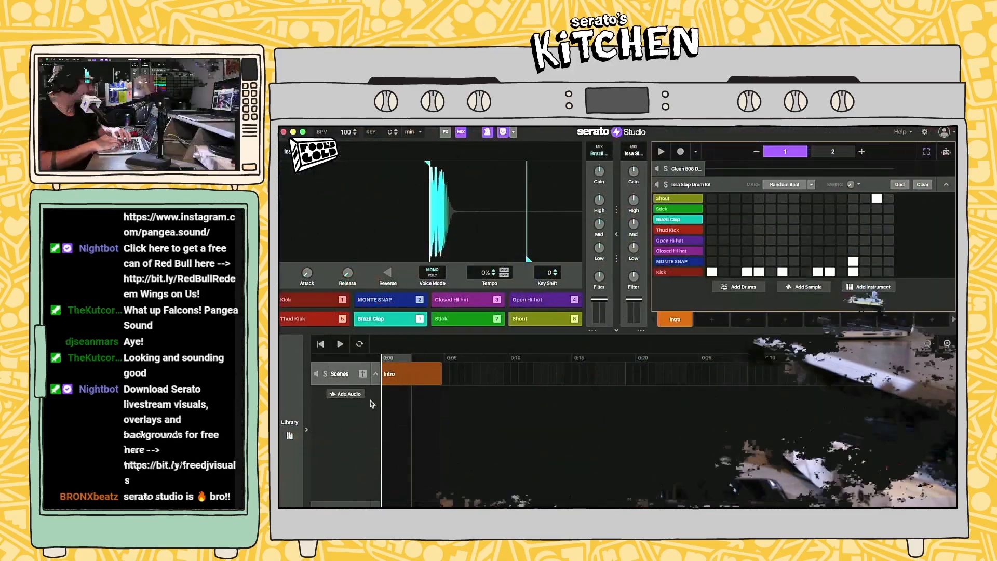
pyautogui.click(347, 394)
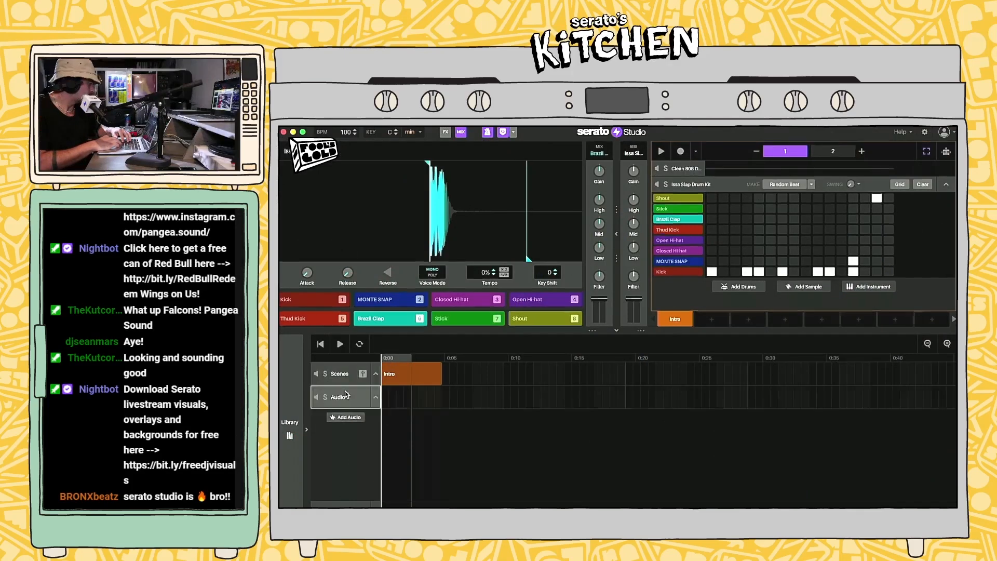
# Step: Load the RICH GIRL SHIT dry acapella onto the new audio track and jump to a point early in its waveform
pyautogui.click(312, 423)
pyautogui.moveTo(540, 424); pyautogui.dragTo(610, 226)
pyautogui.click(435, 167)
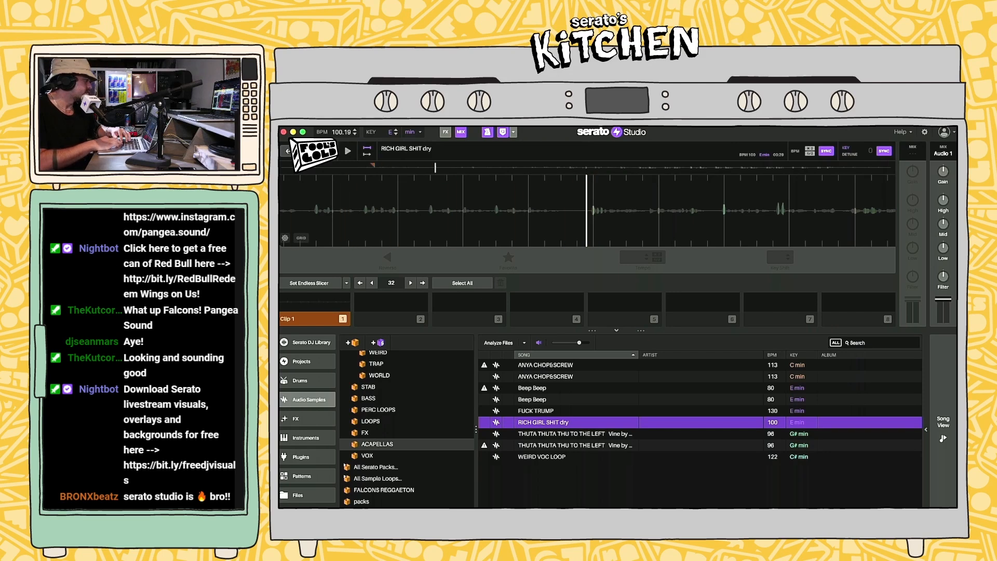
# Step: Move Clip 1's start marker close to the first vocal phrase of the acapella and audition the clip
pyautogui.moveTo(286, 194); pyautogui.dragTo(322, 190)
pyautogui.scroll(5, 484, 185)
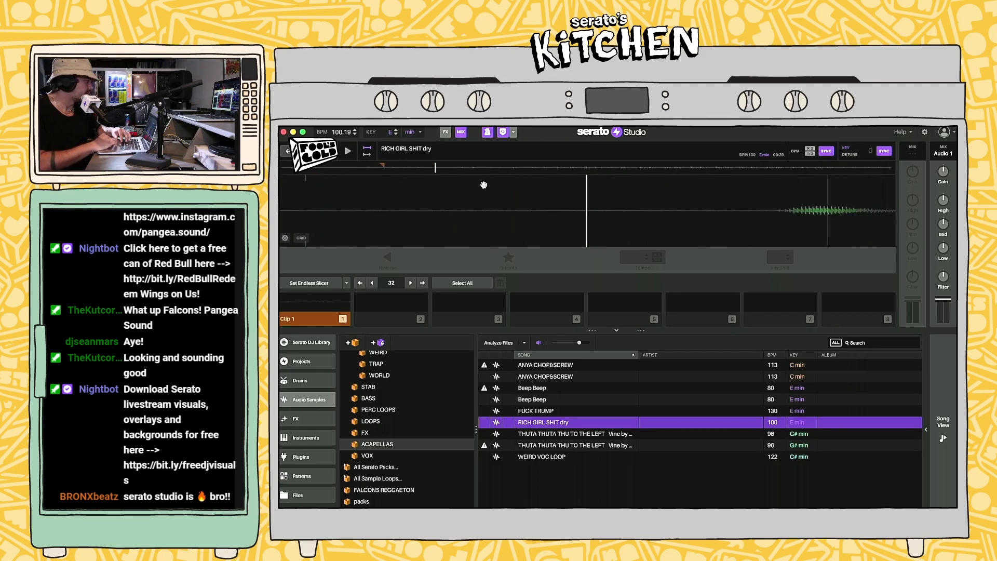
pyautogui.scroll(-4, 530, 185)
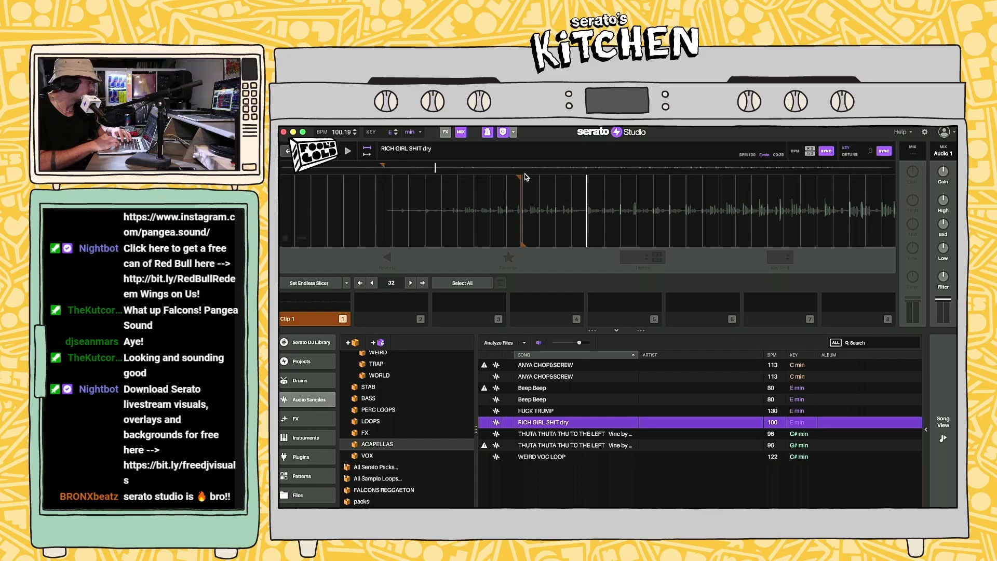
pyautogui.moveTo(407, 179); pyautogui.dragTo(448, 177)
pyautogui.press('1')
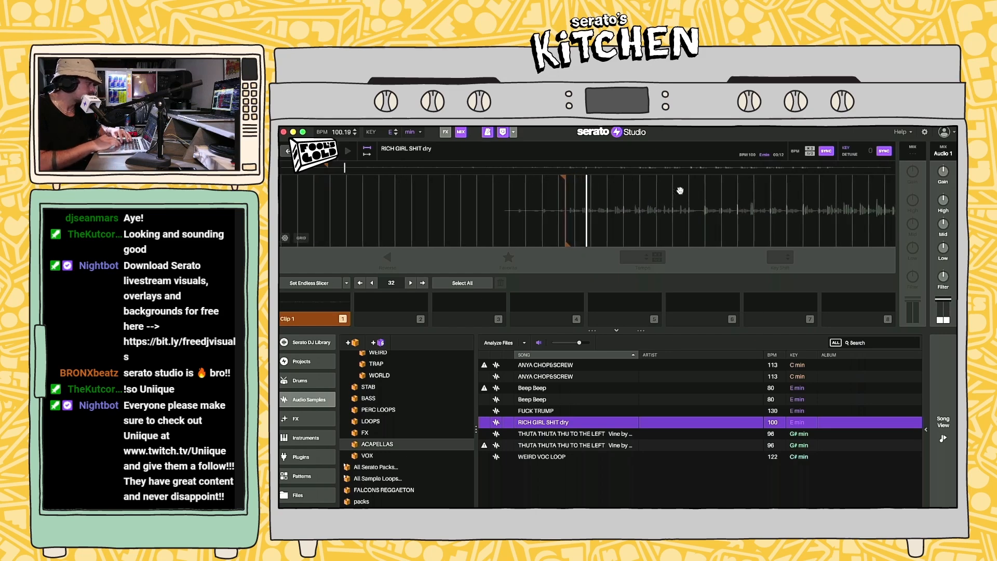
pyautogui.moveTo(558, 177); pyautogui.dragTo(556, 178)
pyautogui.press('1')
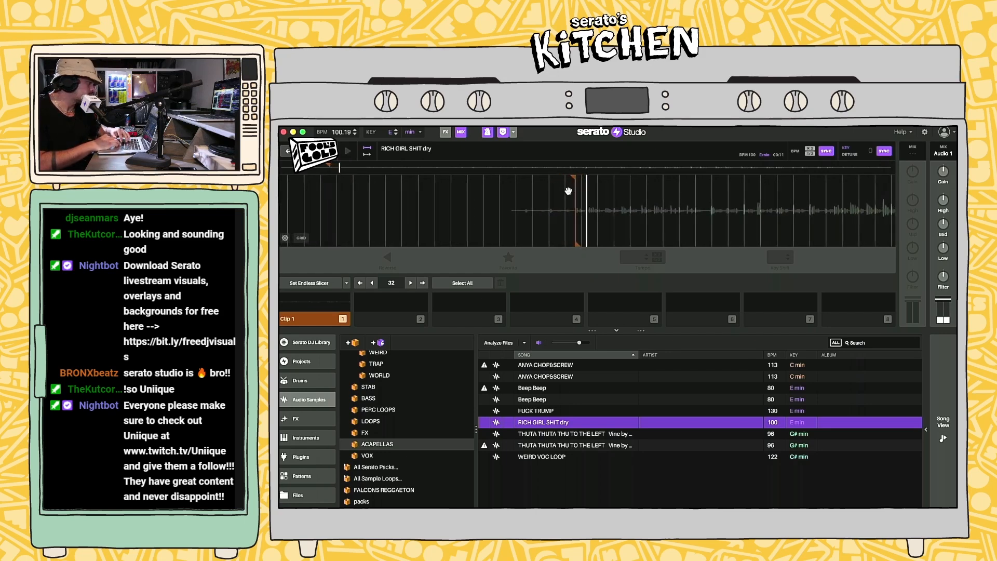
# Step: With the song arrangement shown, move Clip 1's start marker to just before a vocal phrase and play the track
pyautogui.press('Tab')
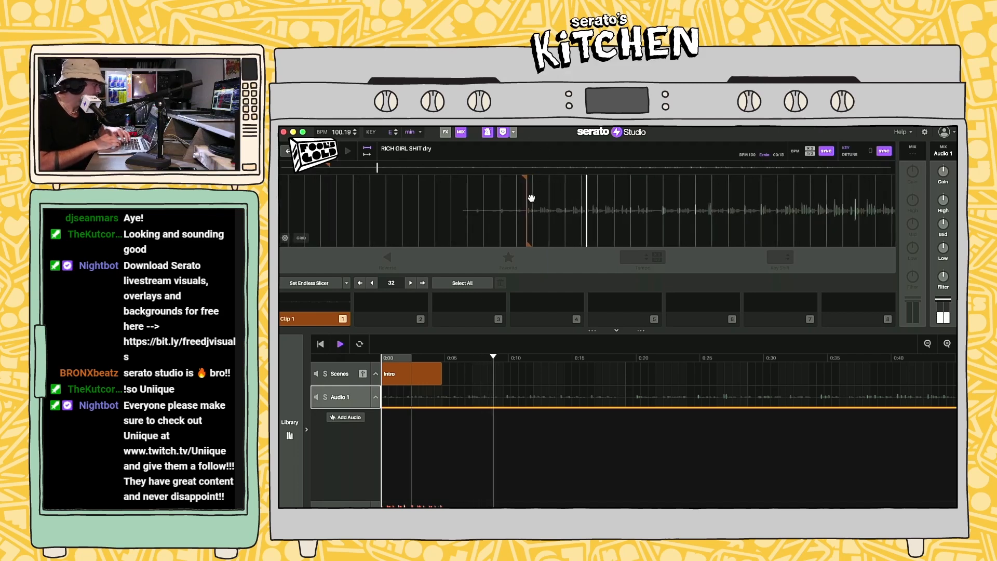
pyautogui.press('space')
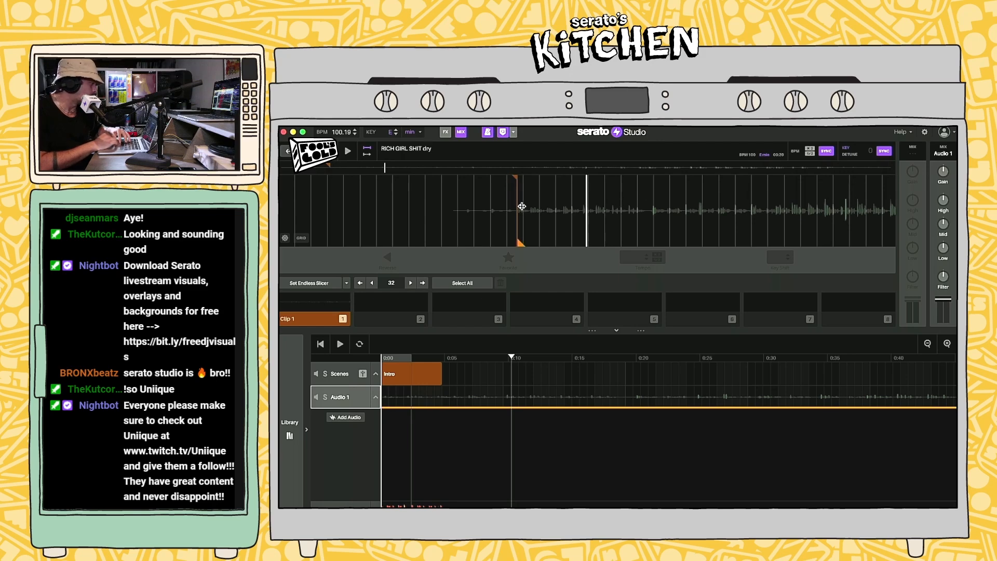
pyautogui.scroll(10, 523, 206)
pyautogui.scroll(-3, 522, 206)
pyautogui.moveTo(439, 210); pyautogui.dragTo(661, 219)
pyautogui.moveTo(441, 182); pyautogui.dragTo(533, 181)
pyautogui.moveTo(431, 211); pyautogui.dragTo(545, 218)
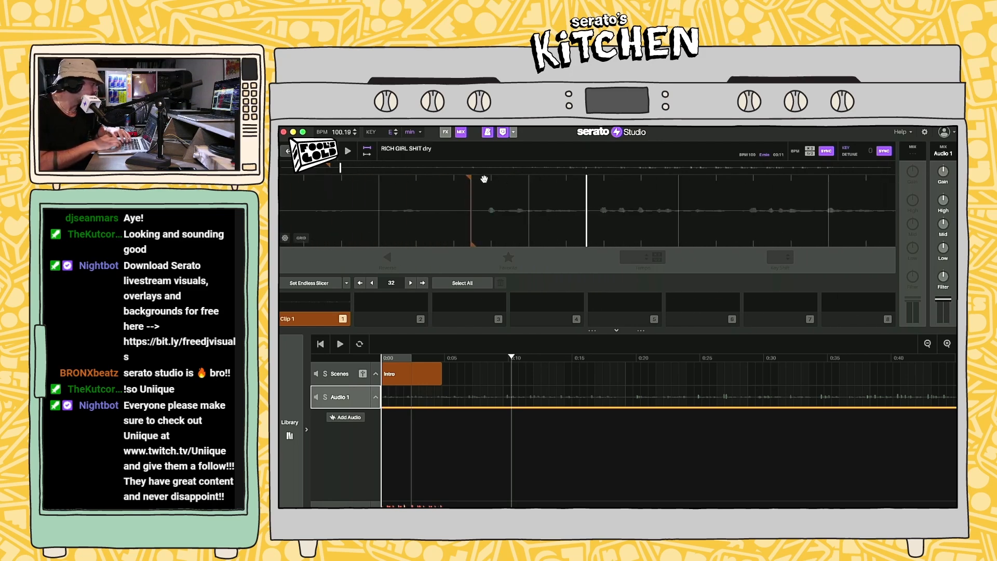
pyautogui.moveTo(469, 180)
pyautogui.mouseDown()
pyautogui.moveTo(539, 175)
pyautogui.moveTo(476, 176)
pyautogui.mouseUp()
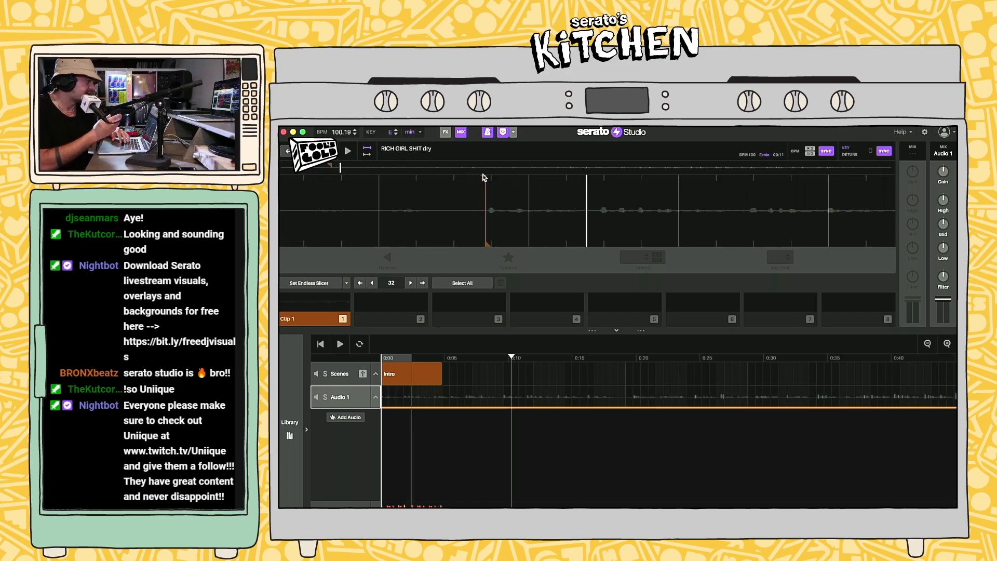
pyautogui.moveTo(477, 180); pyautogui.dragTo(483, 180)
pyautogui.press('space')
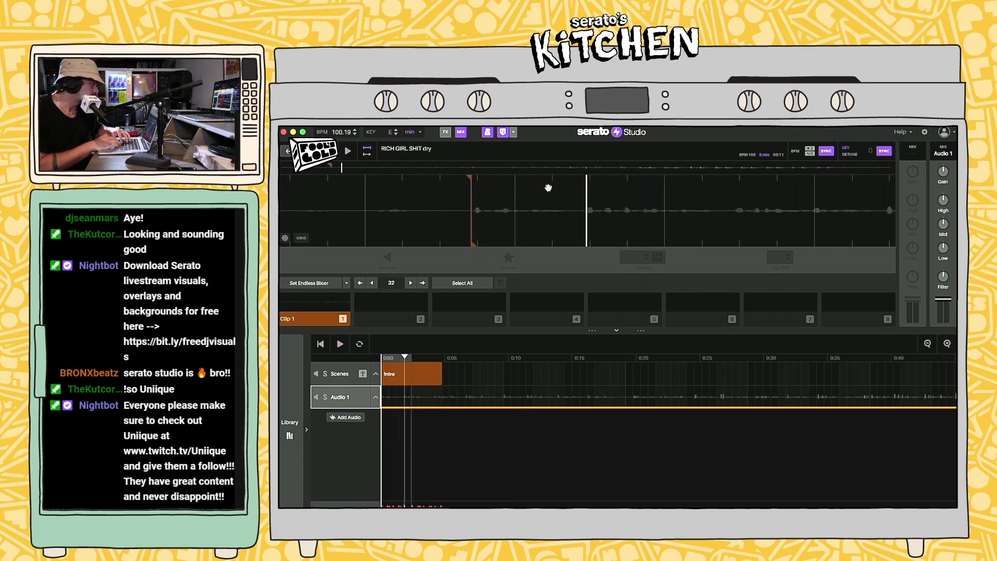
# Step: Fine-tune Clip 1's start marker onto the bar line of the waveform grid and play the result
pyautogui.scroll(2, 514, 187)
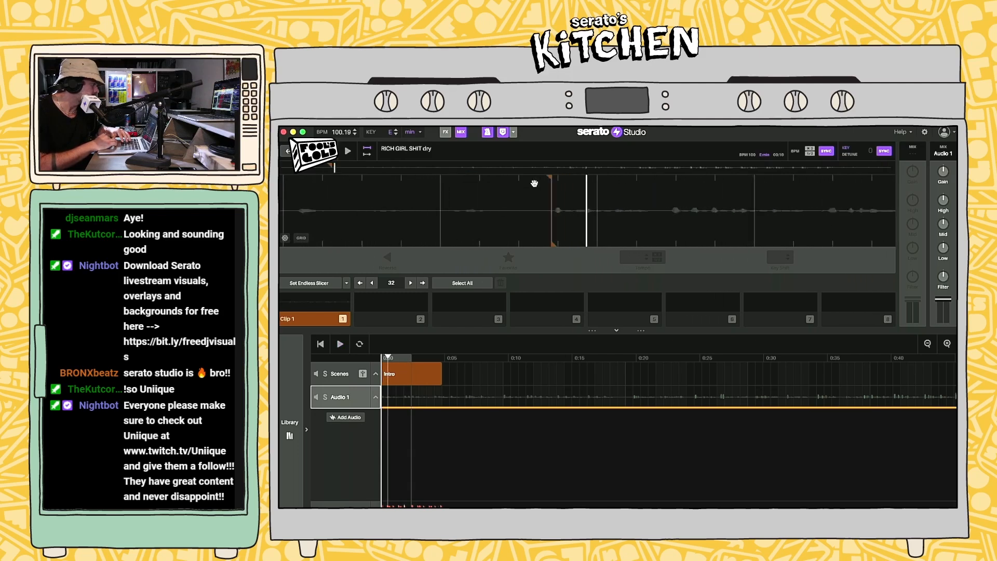
pyautogui.scroll(1, 534, 184)
pyautogui.moveTo(463, 179); pyautogui.dragTo(689, 173)
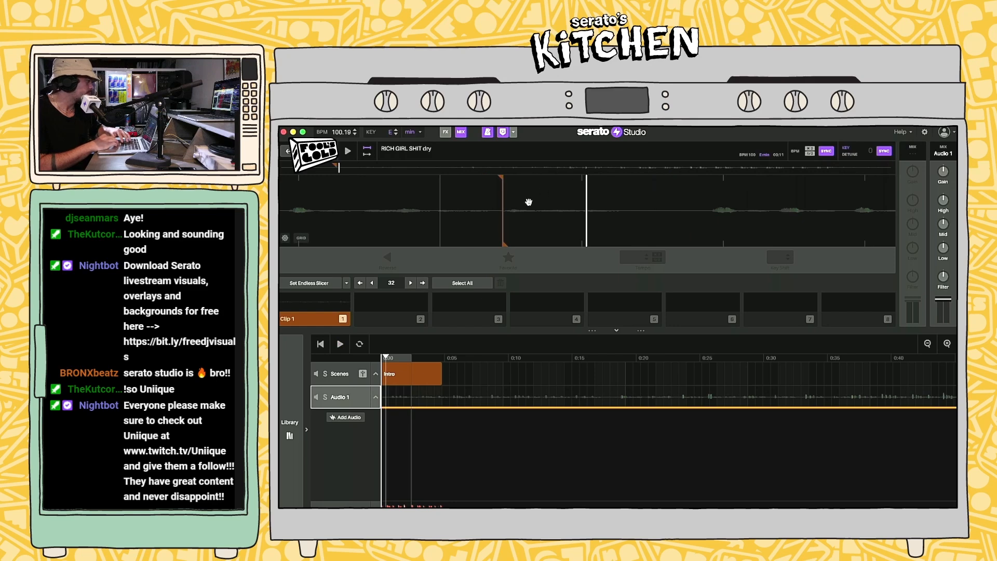
pyautogui.moveTo(502, 186); pyautogui.dragTo(439, 177)
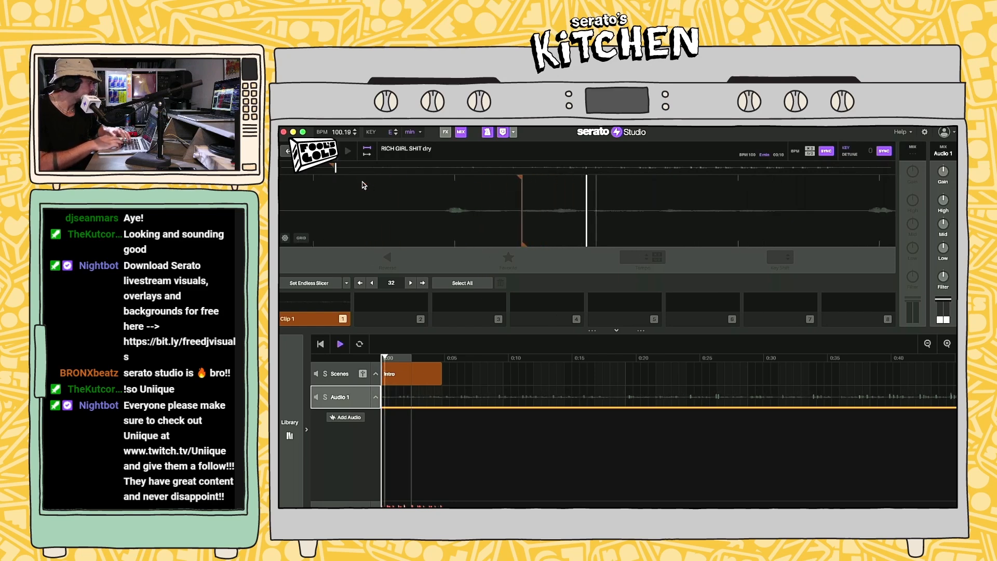
pyautogui.moveTo(469, 179); pyautogui.dragTo(540, 179)
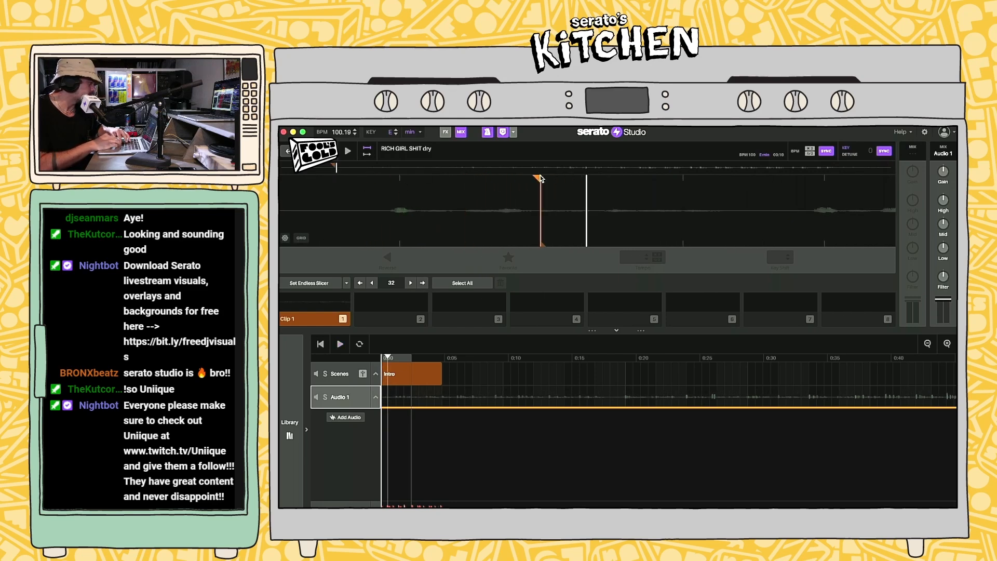
pyautogui.press('space')
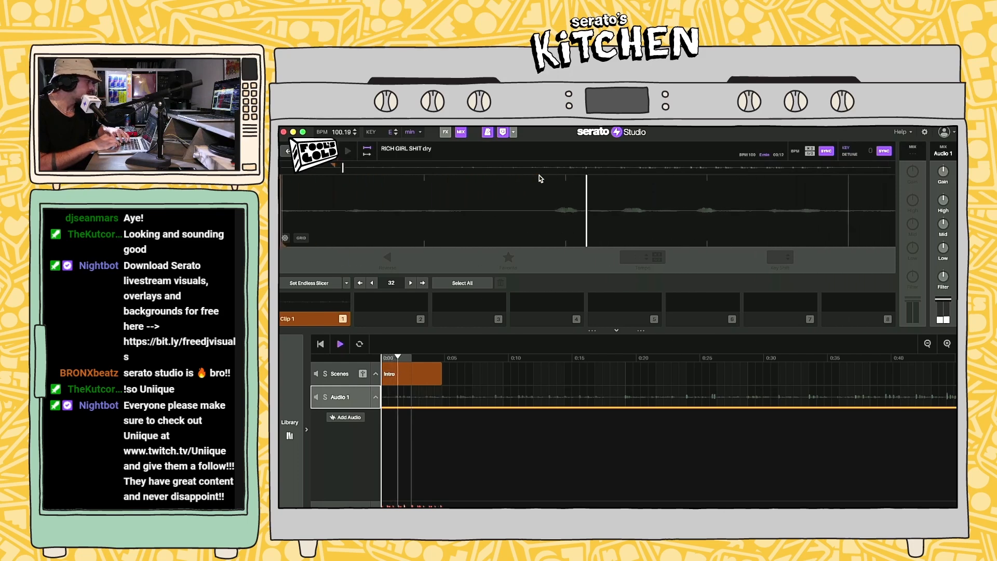
pyautogui.press('space')
# Step: Replay the acapella from the arrangement to check the timing of its new start point
pyautogui.scroll(3, 519, 192)
pyautogui.scroll(3, 474, 189)
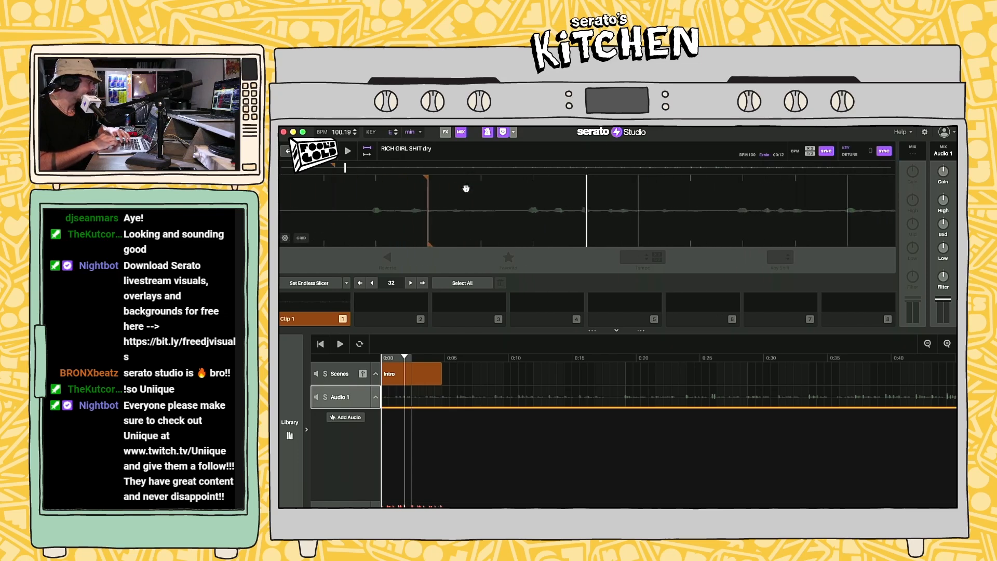
pyautogui.press('space')
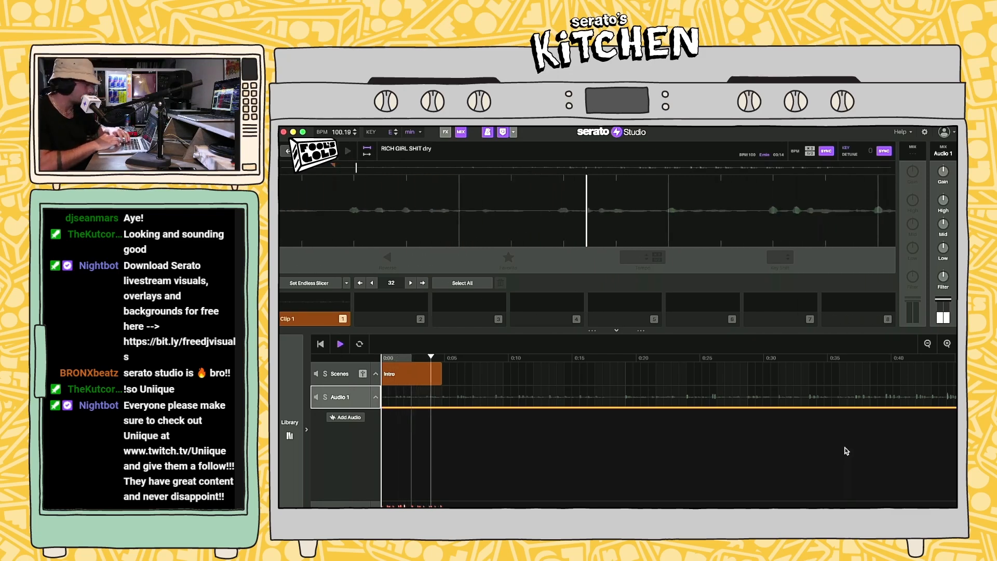
pyautogui.press('Tab')
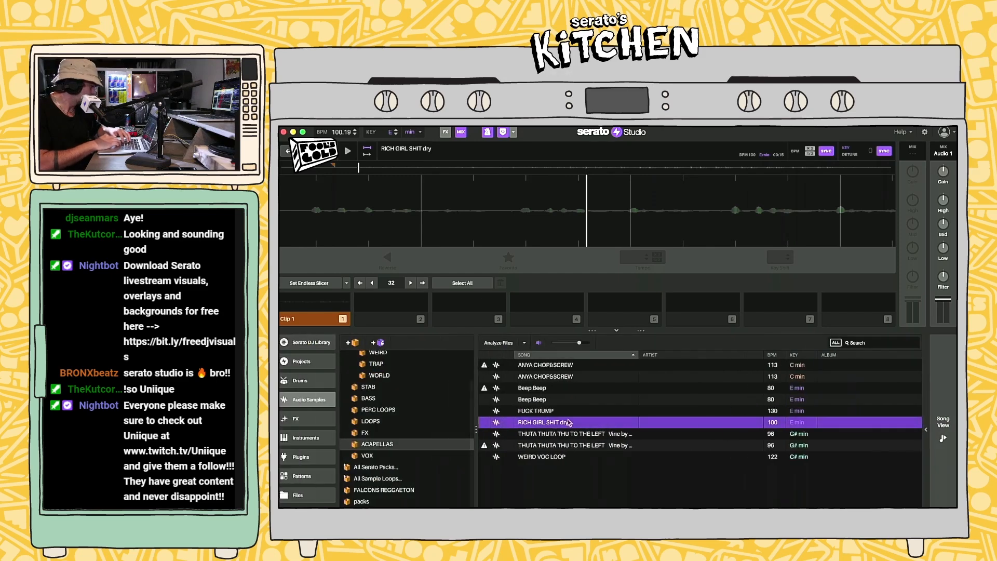
pyautogui.press('Tab')
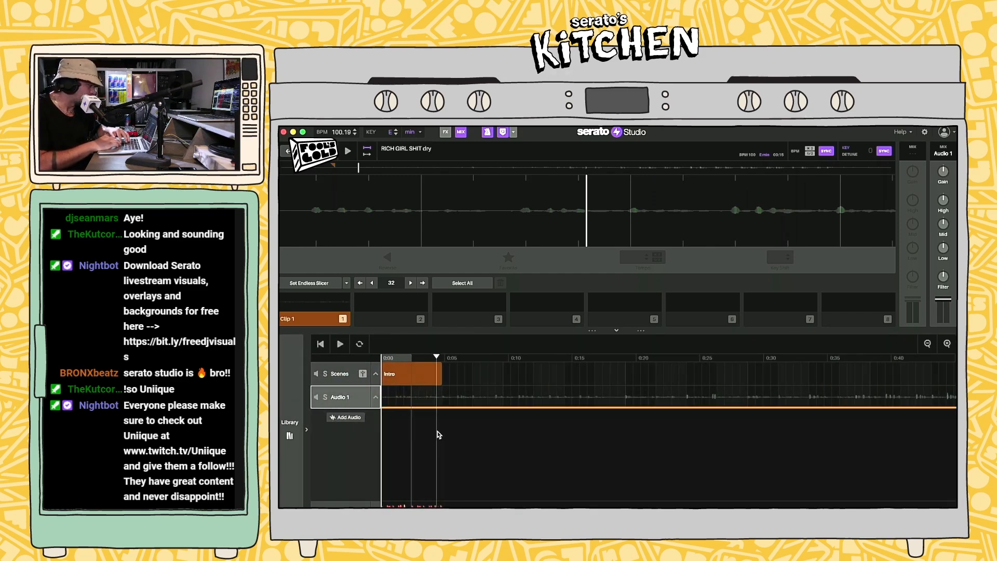
# Step: Shorten the acapella clip on Audio 1 so it ends with the Intro scene, and play both together
pyautogui.click(398, 404)
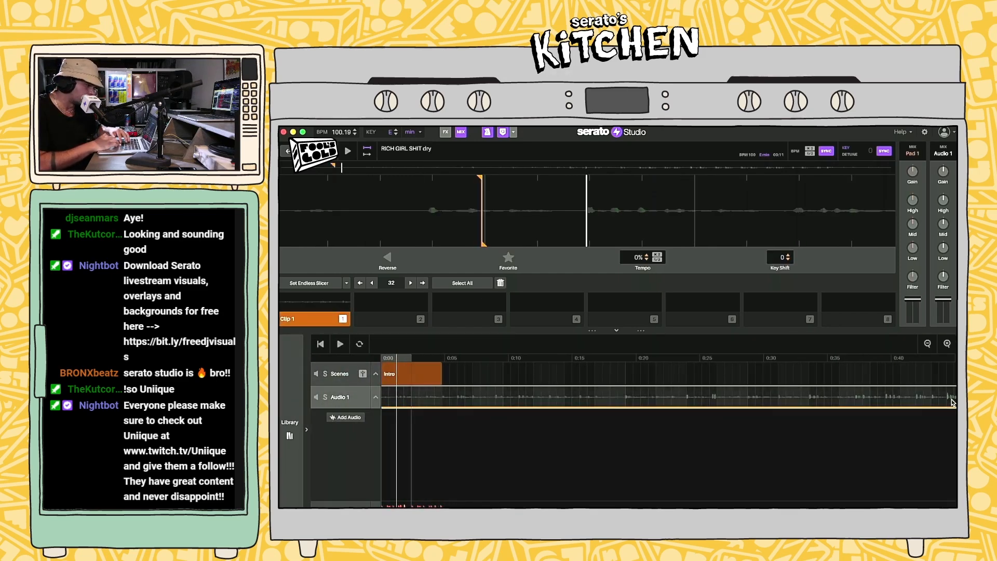
pyautogui.hscroll(10, 952, 403)
pyautogui.moveTo(833, 399); pyautogui.dragTo(451, 415)
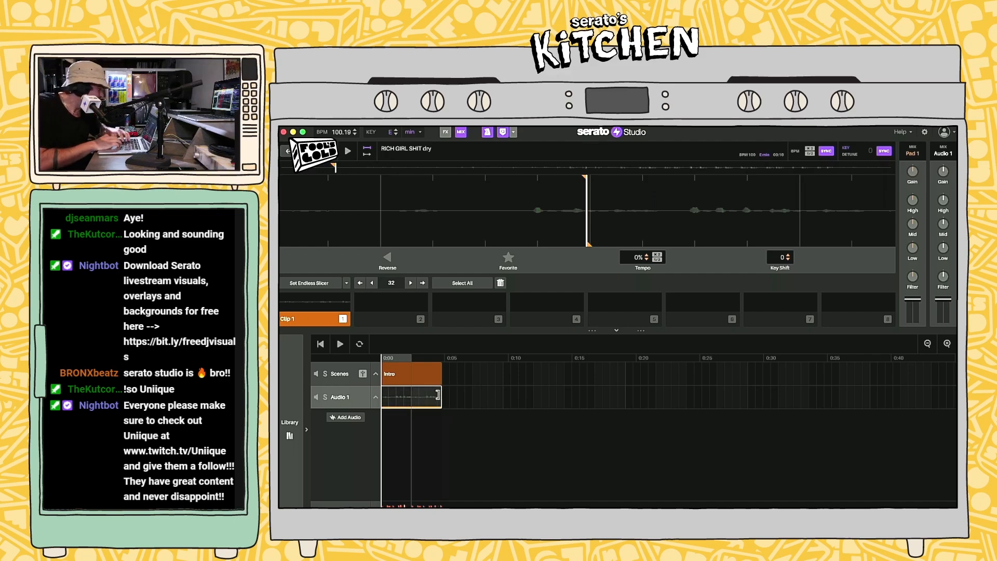
pyautogui.click(405, 401)
pyautogui.press('space')
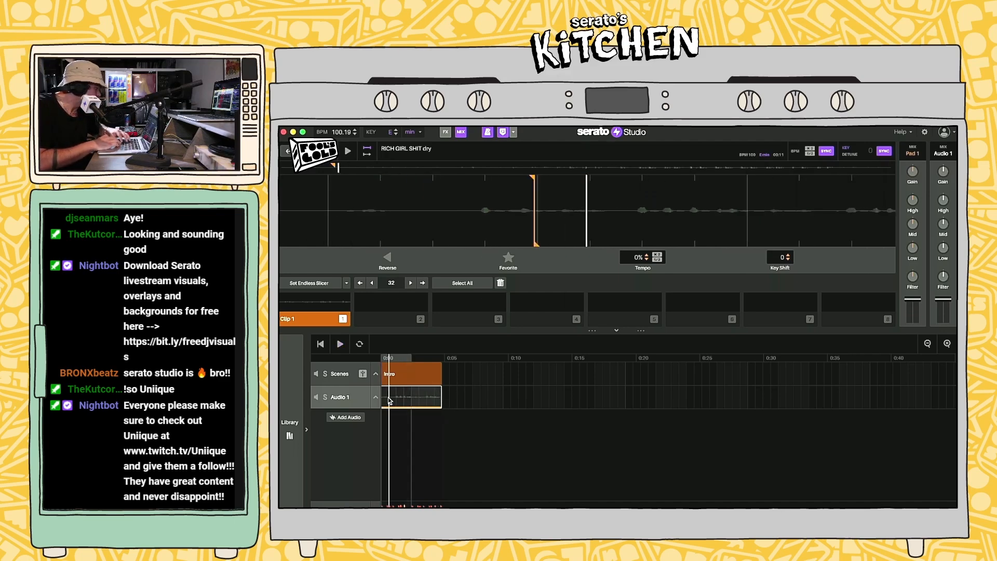
pyautogui.click(391, 374)
pyautogui.press('space')
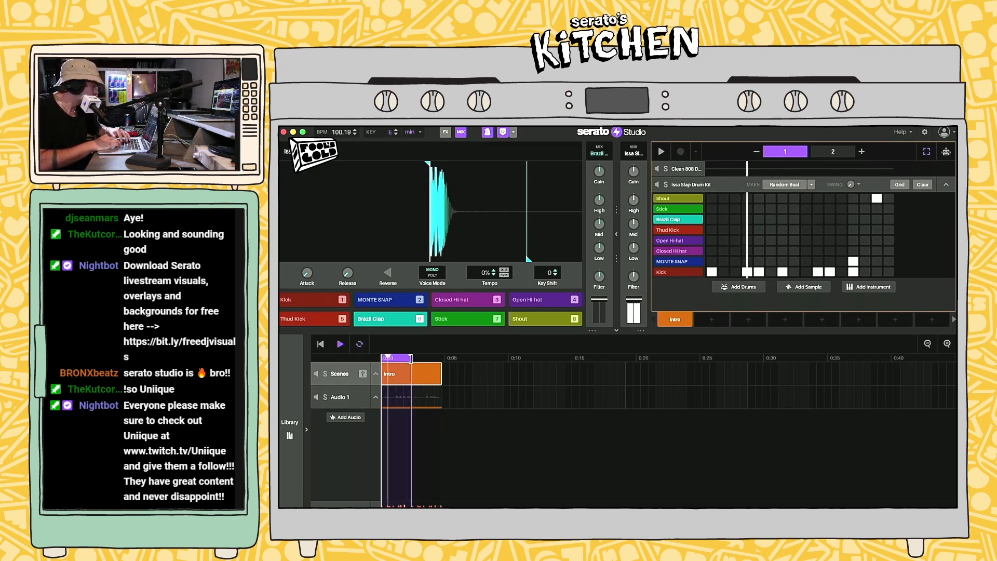
# Step: Duplicate the shortened acapella clip on Audio 1 directly after itself and stop playback
pyautogui.click(411, 399)
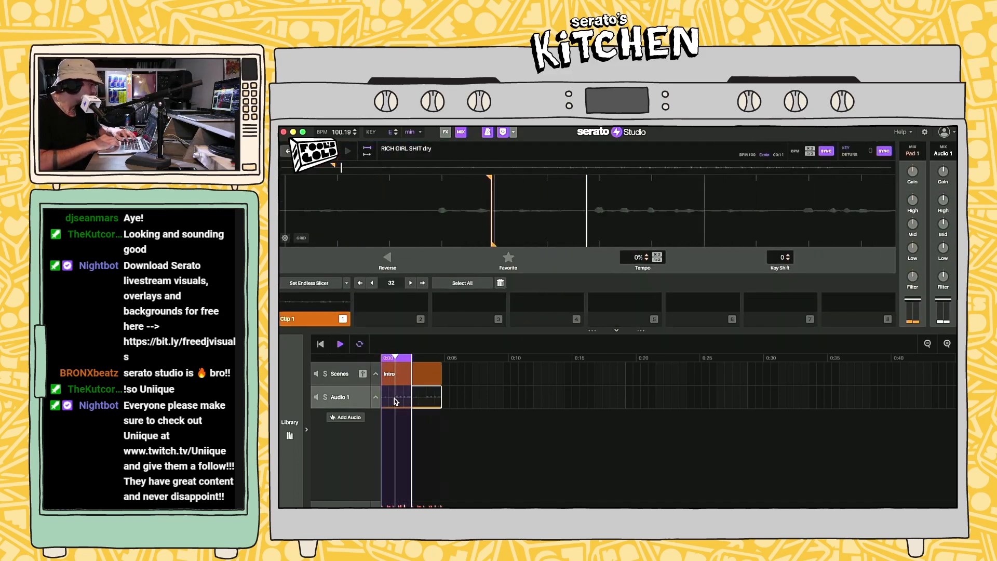
pyautogui.press('super+d')
pyautogui.click(429, 400)
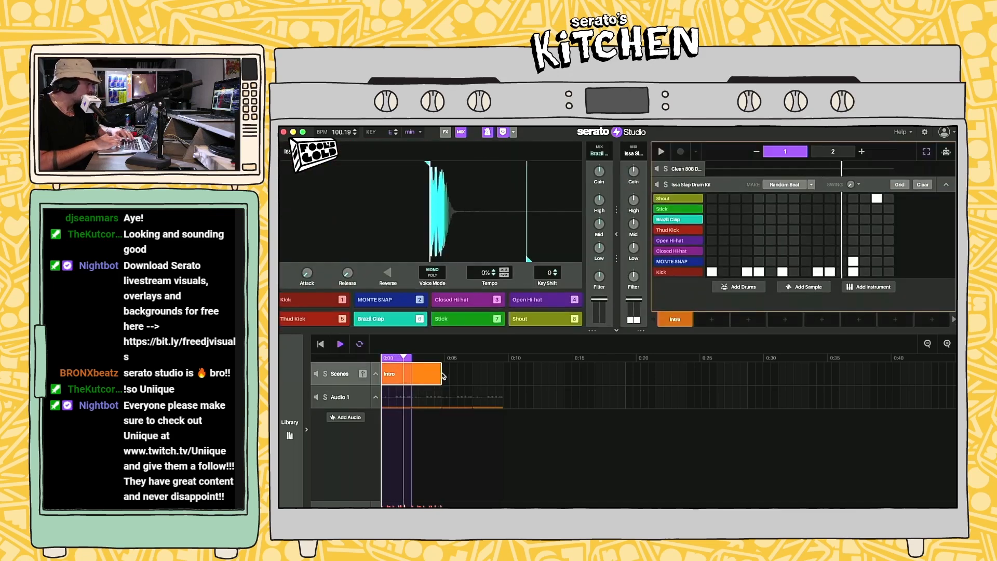
pyautogui.click(405, 398)
pyautogui.press('space')
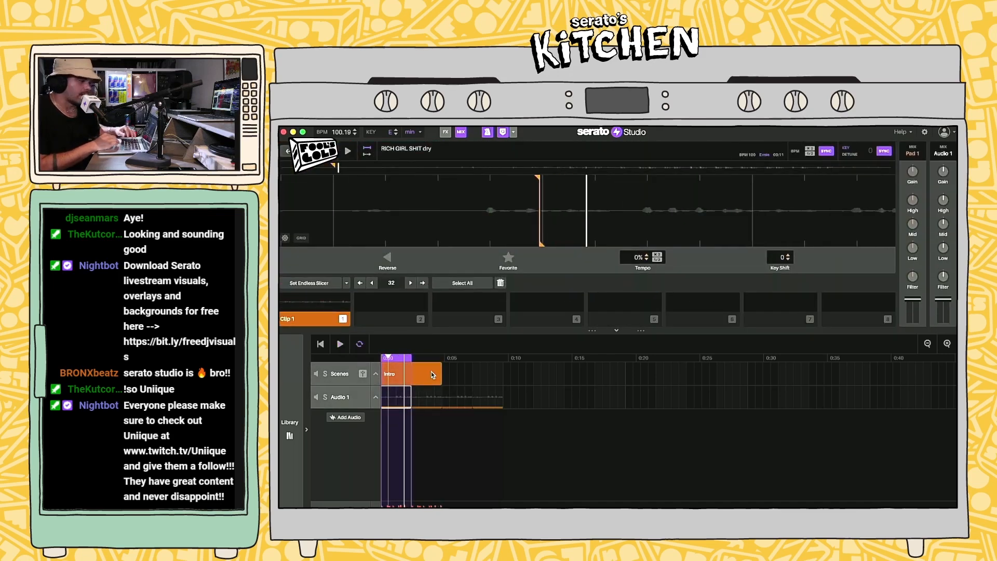
# Step: Reopen the acapella clip on Audio 1 and browse the library's FX, instruments and plugin effects for sounds to use
pyautogui.click(431, 372)
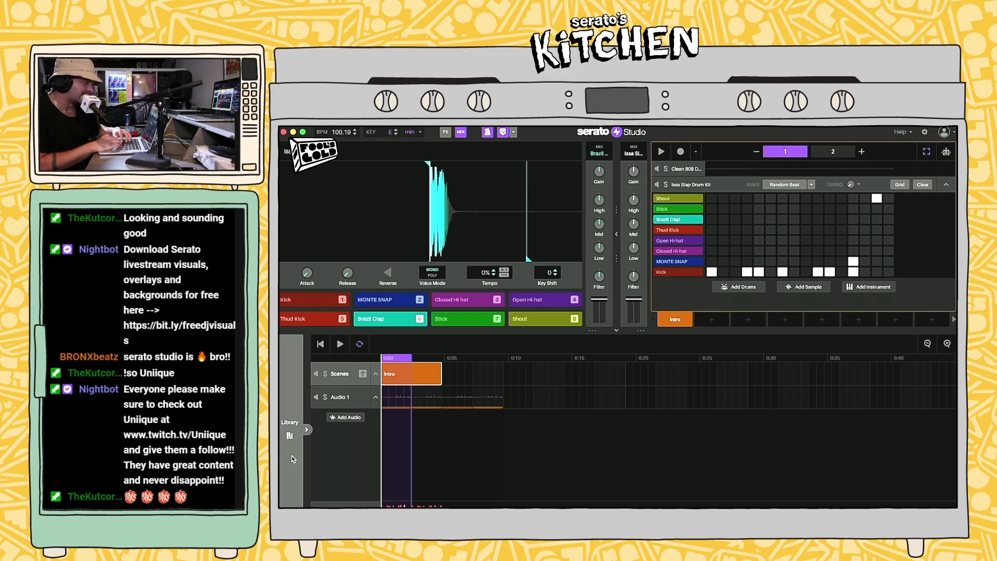
pyautogui.click(293, 458)
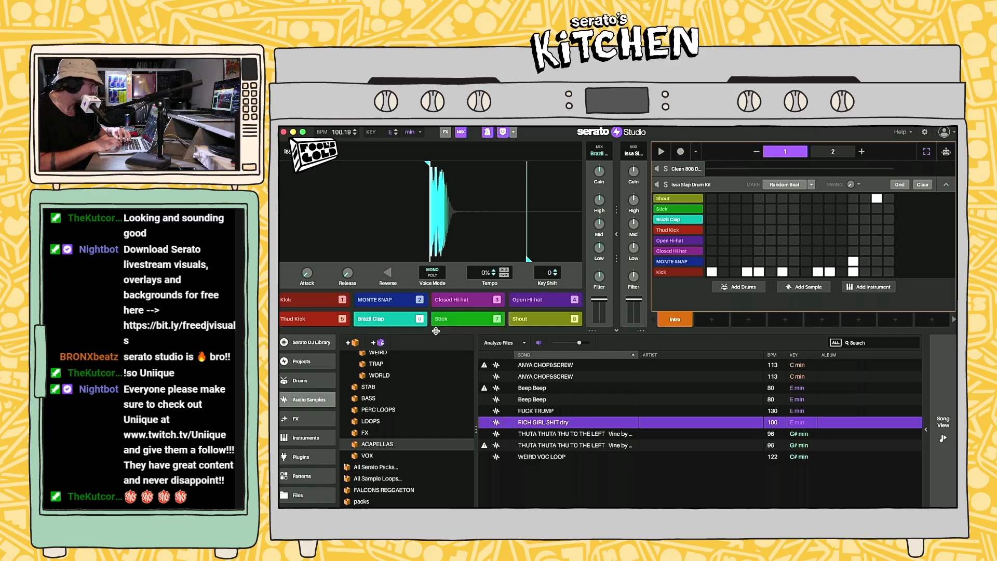
pyautogui.click(943, 422)
pyautogui.click(400, 394)
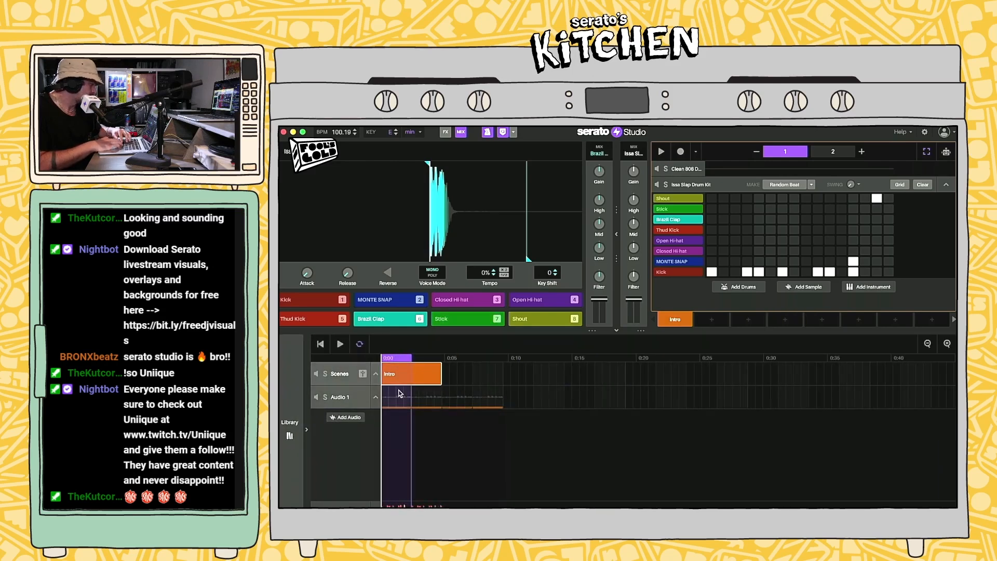
pyautogui.click(294, 460)
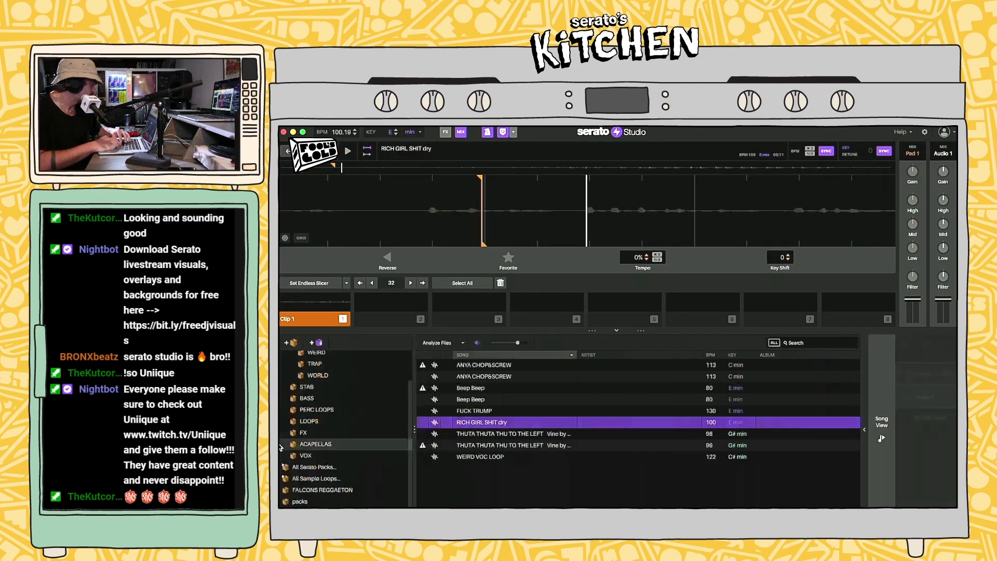
pyautogui.click(314, 419)
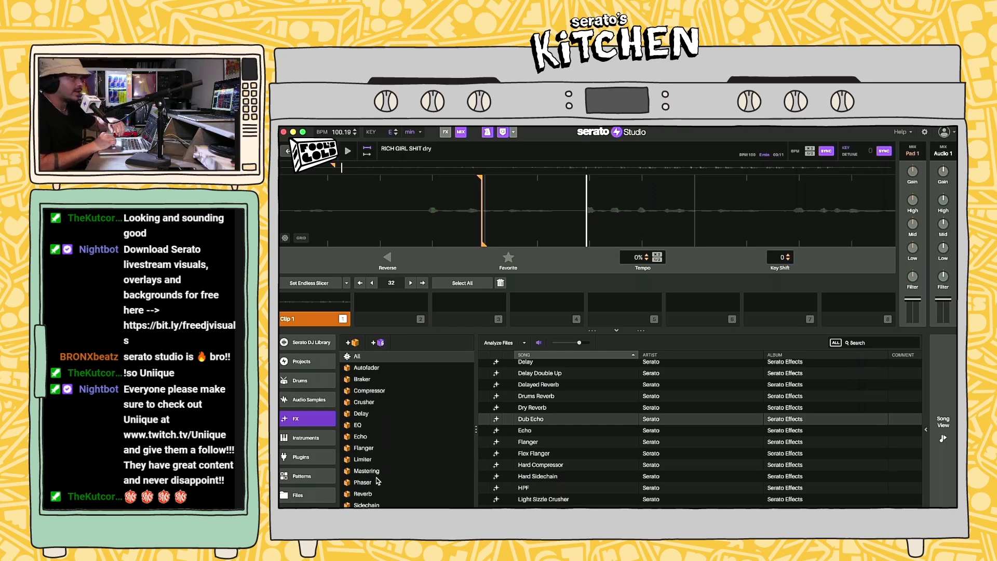
pyautogui.click(307, 438)
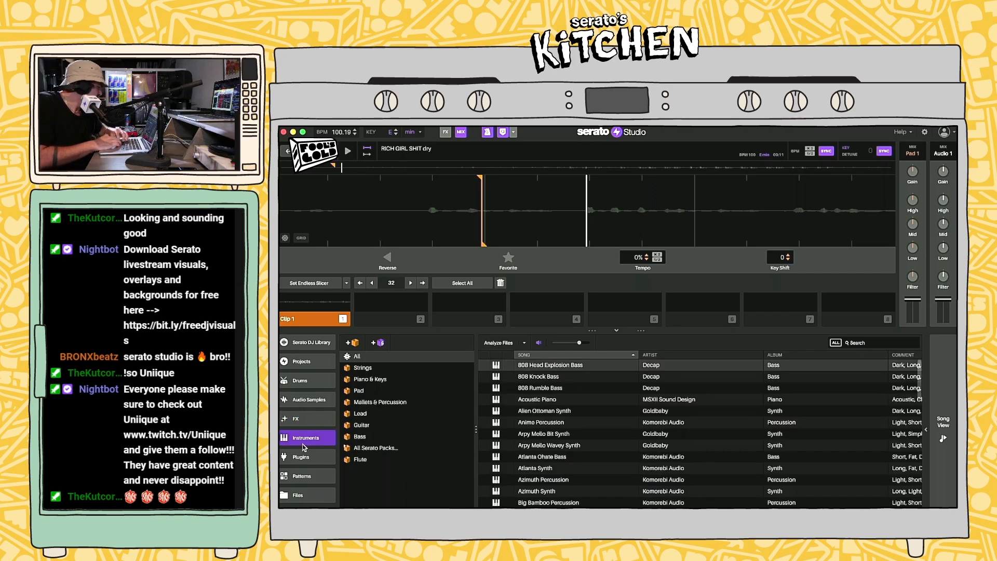
pyautogui.click(307, 457)
pyautogui.click(367, 380)
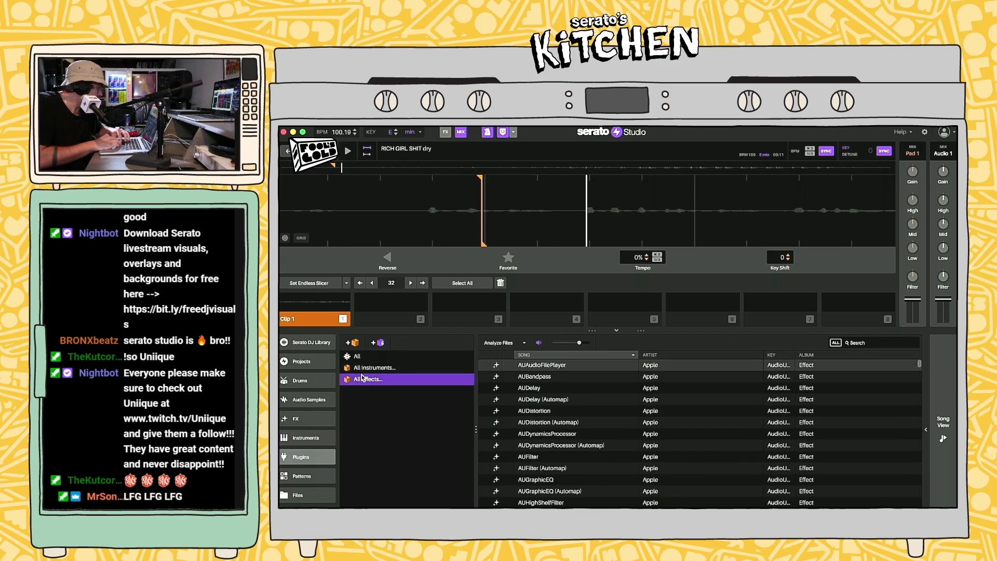
# Step: Load the Hard Compressor effect into the first FX slot of the acapella's Clip 1 and play the result
pyautogui.click(294, 421)
pyautogui.click(369, 393)
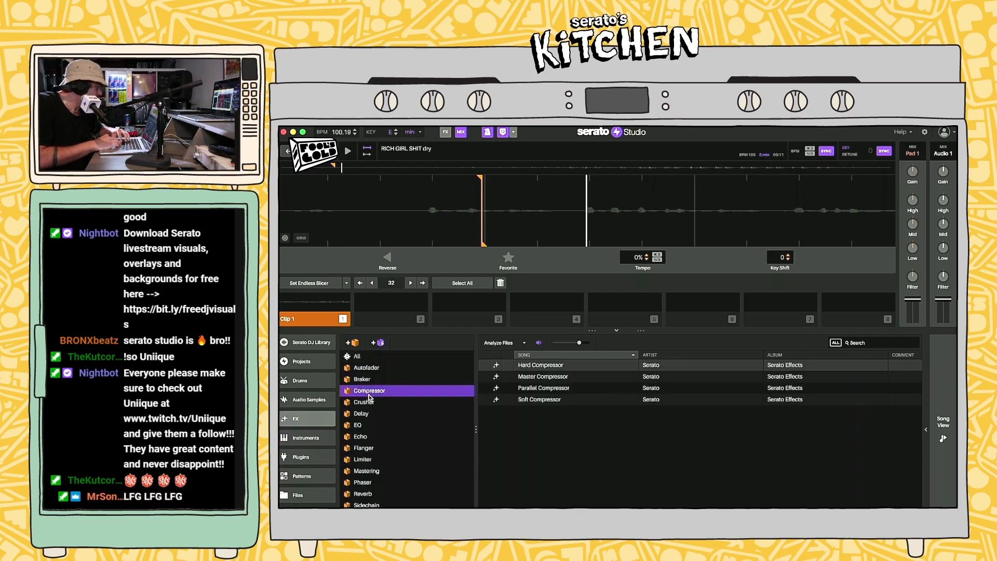
pyautogui.click(546, 367)
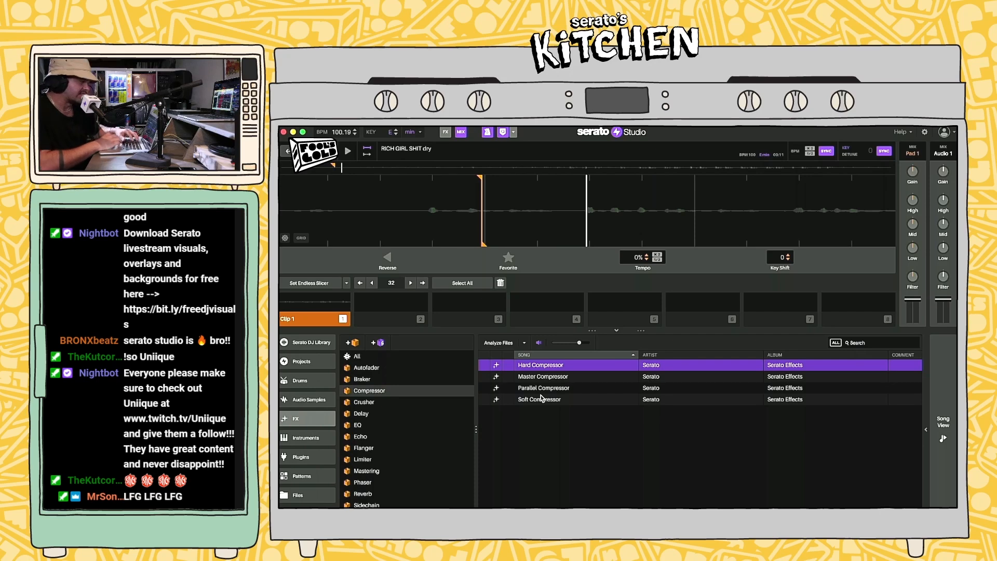
pyautogui.click(539, 401)
pyautogui.click(540, 388)
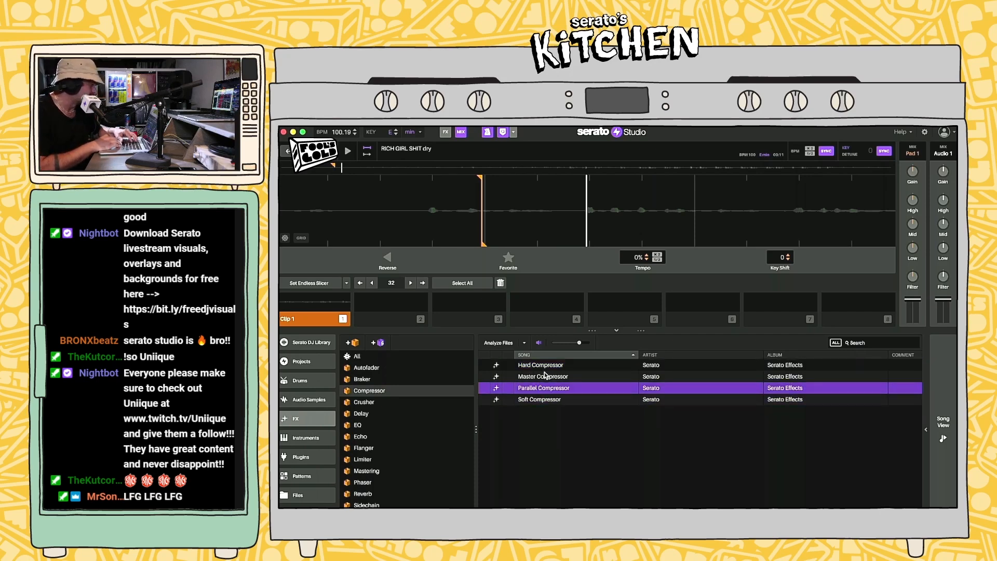
pyautogui.click(545, 376)
pyautogui.click(534, 399)
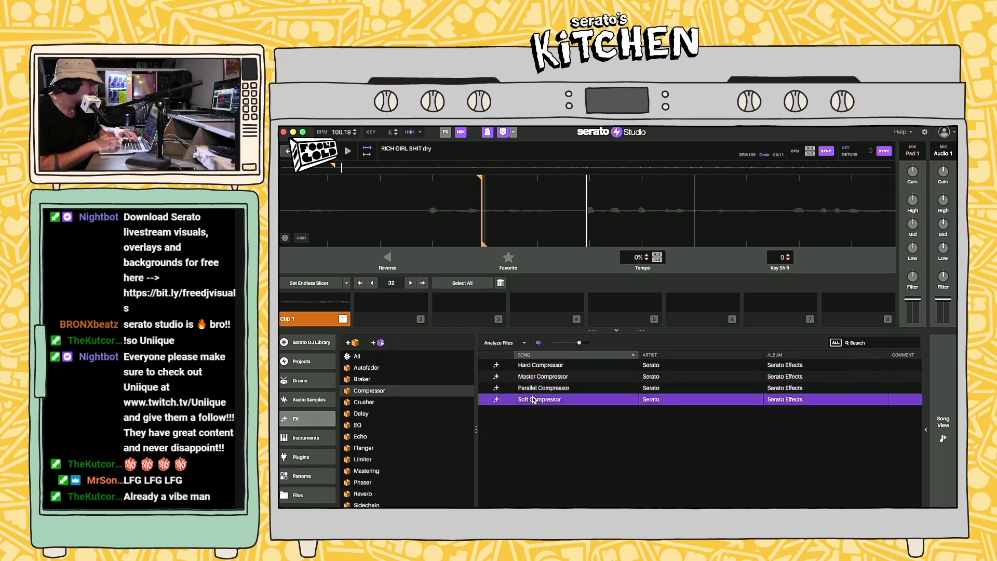
pyautogui.click(543, 368)
pyautogui.moveTo(559, 368); pyautogui.dragTo(312, 319)
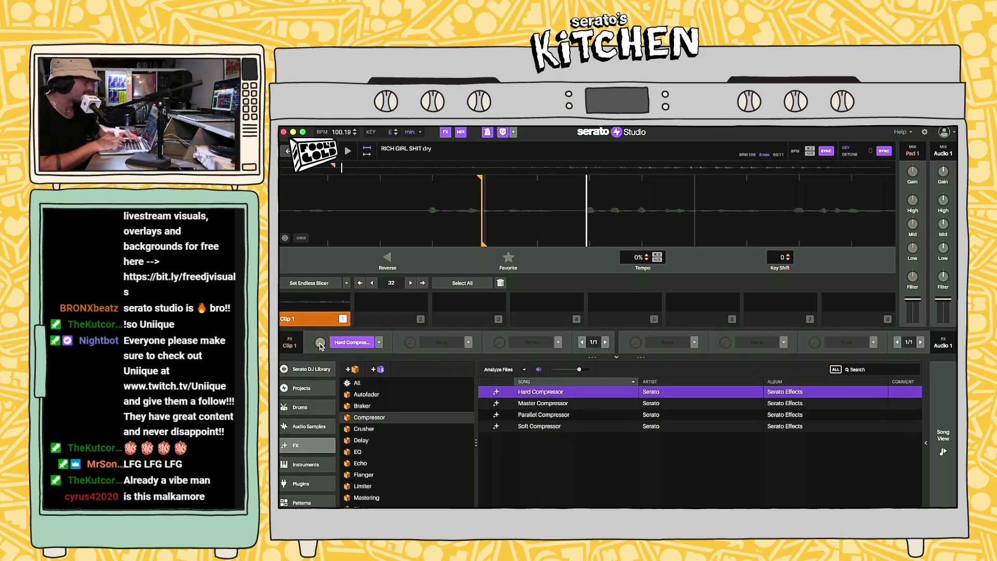
pyautogui.press('space')
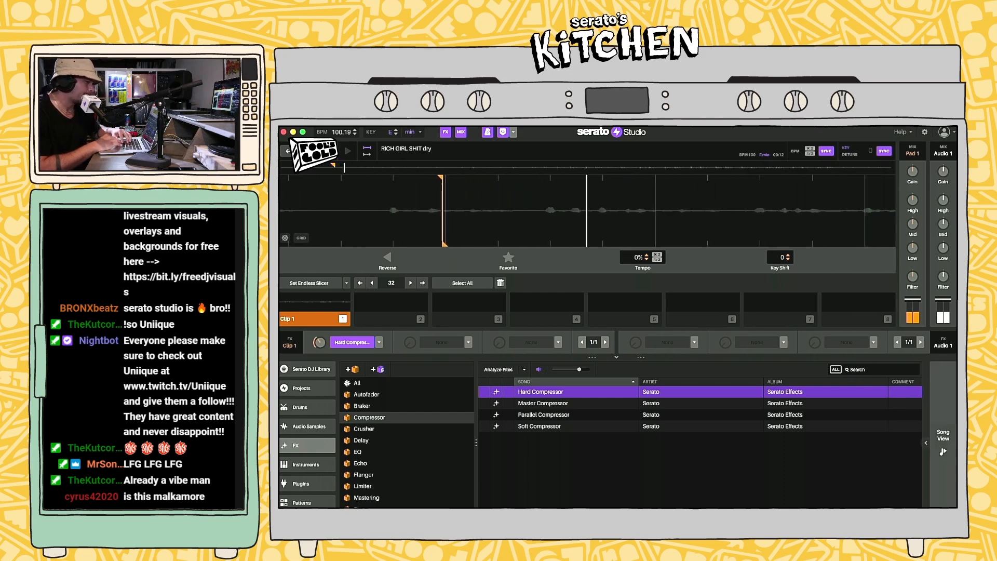
# Step: Try Dry Reverb in Clip 1's second FX slot and replace it with Light Tail Reverb
pyautogui.scroll(-2, 380, 442)
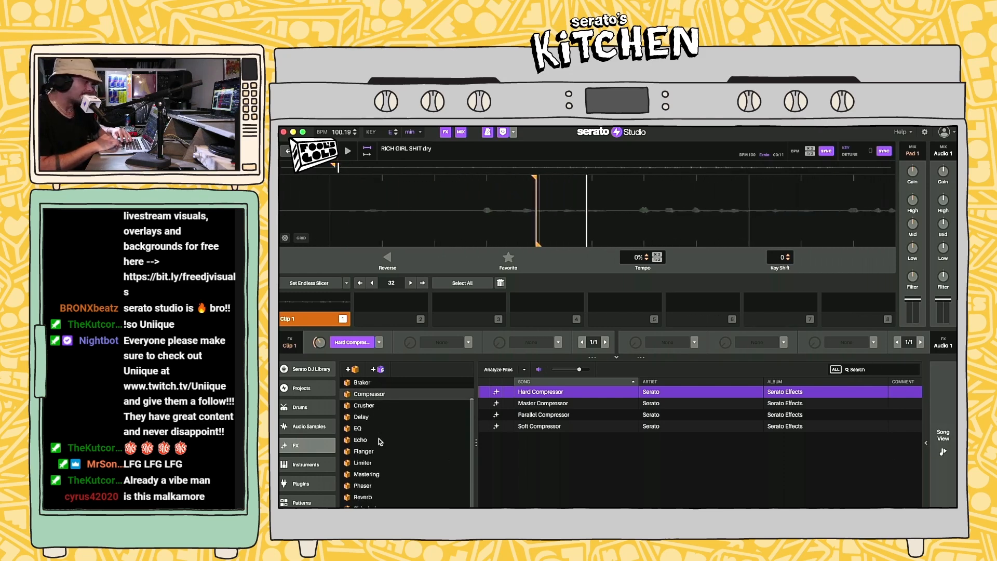
pyautogui.click(367, 497)
pyautogui.click(527, 428)
pyautogui.moveTo(474, 412); pyautogui.dragTo(441, 342)
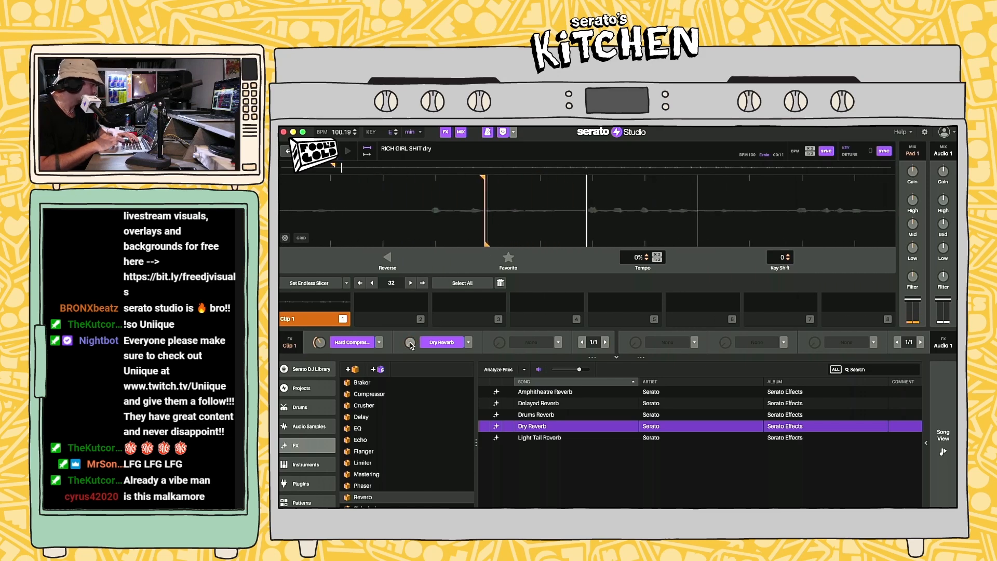
pyautogui.moveTo(535, 438); pyautogui.dragTo(441, 342)
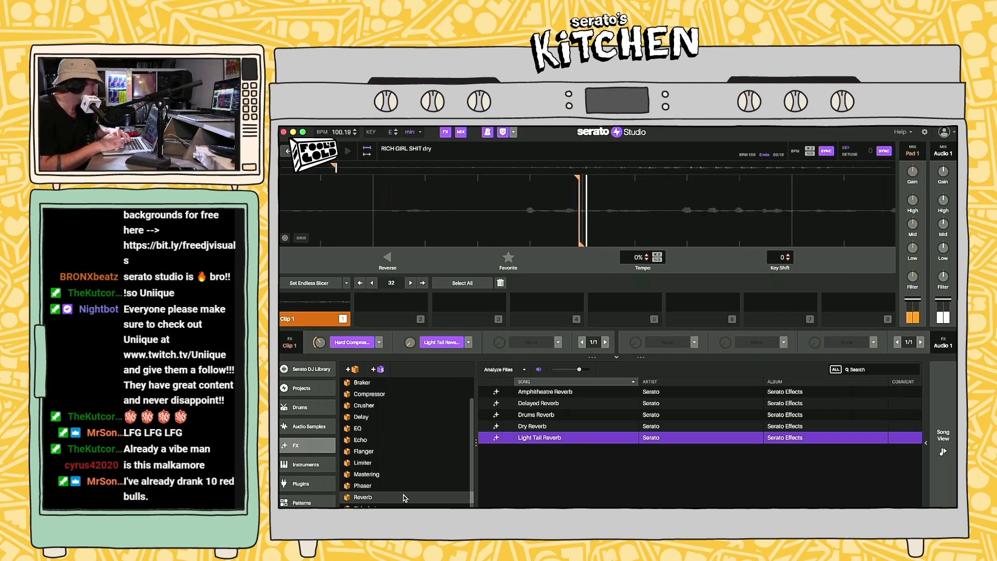
# Step: Duplicate the Intro scene directly after itself in the arrangement
pyautogui.click(945, 441)
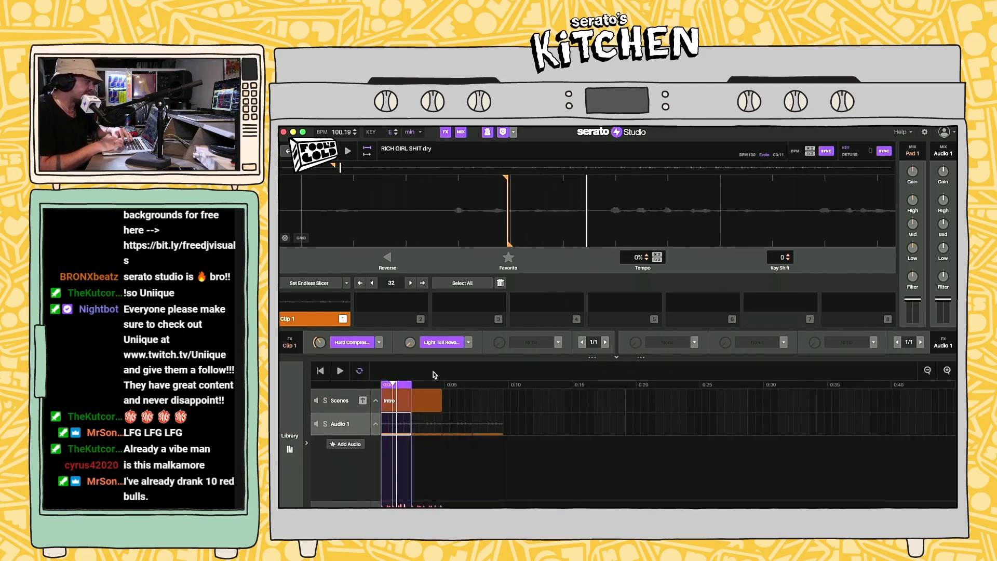
pyautogui.click(413, 399)
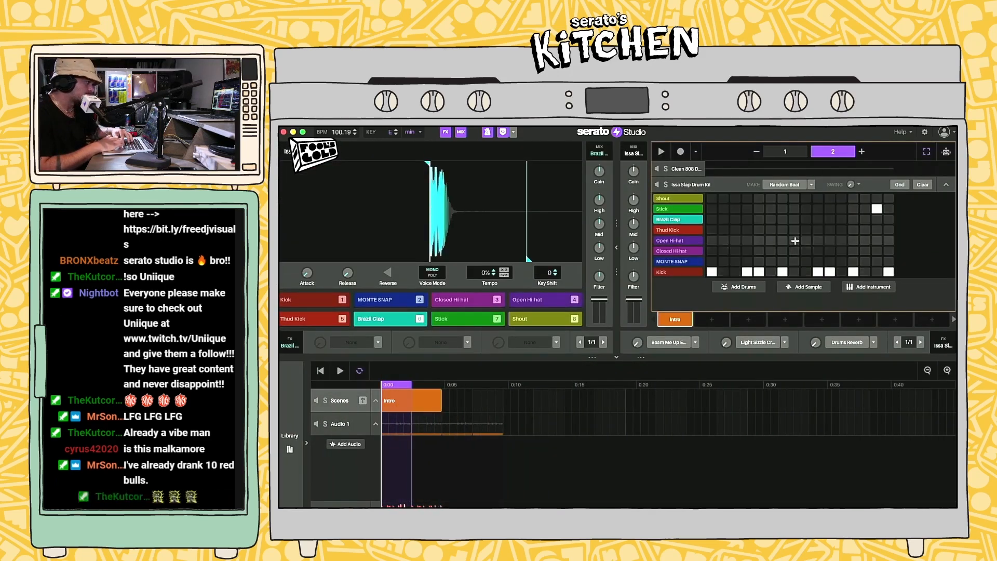
pyautogui.click(618, 248)
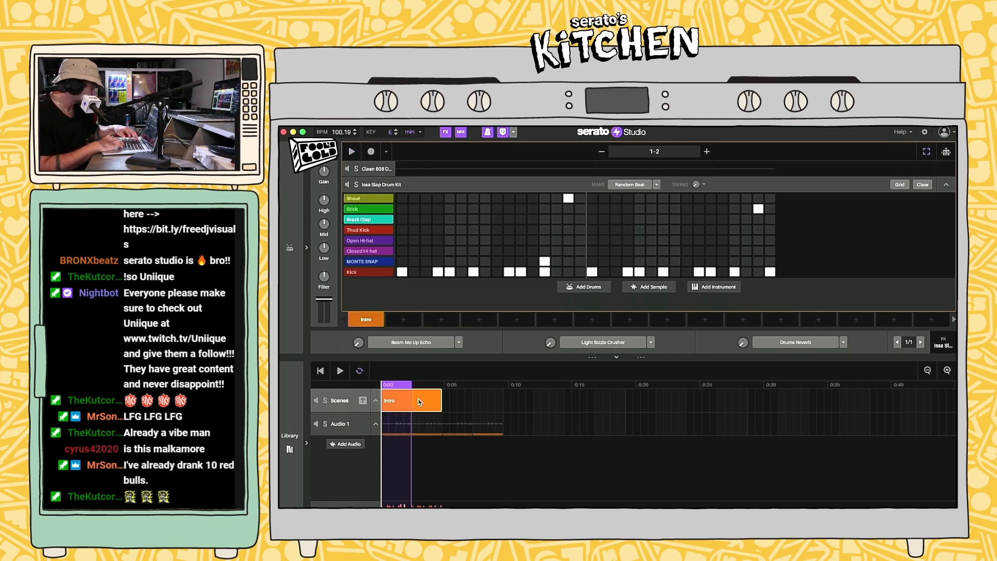
pyautogui.press('super+d')
# Step: Duplicate the last two acapella clips on Audio 1 repeatedly so the vocal extends to about 0:29
pyautogui.click(479, 424)
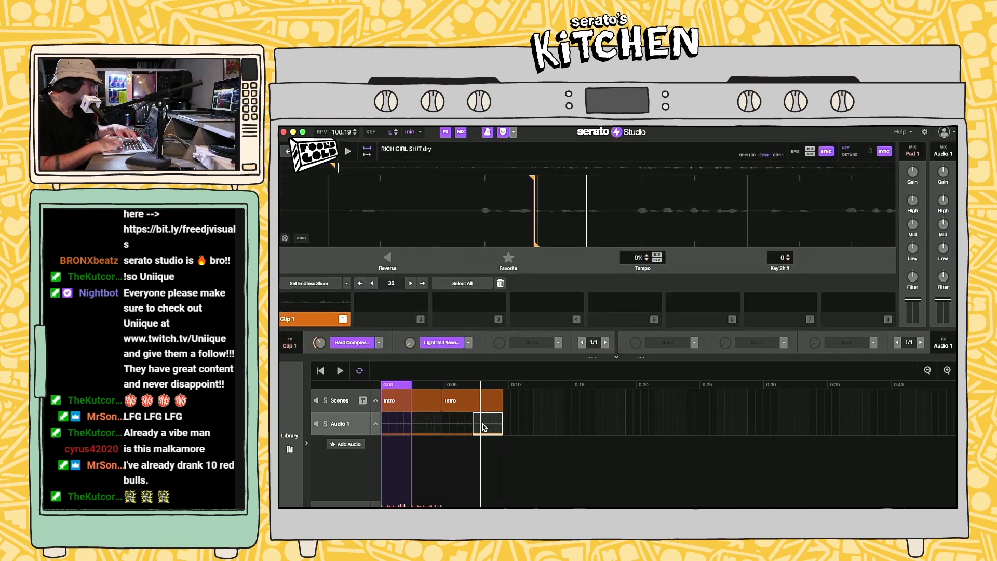
pyautogui.press('super+d')
pyautogui.press('super+d')
pyautogui.press('super+d')
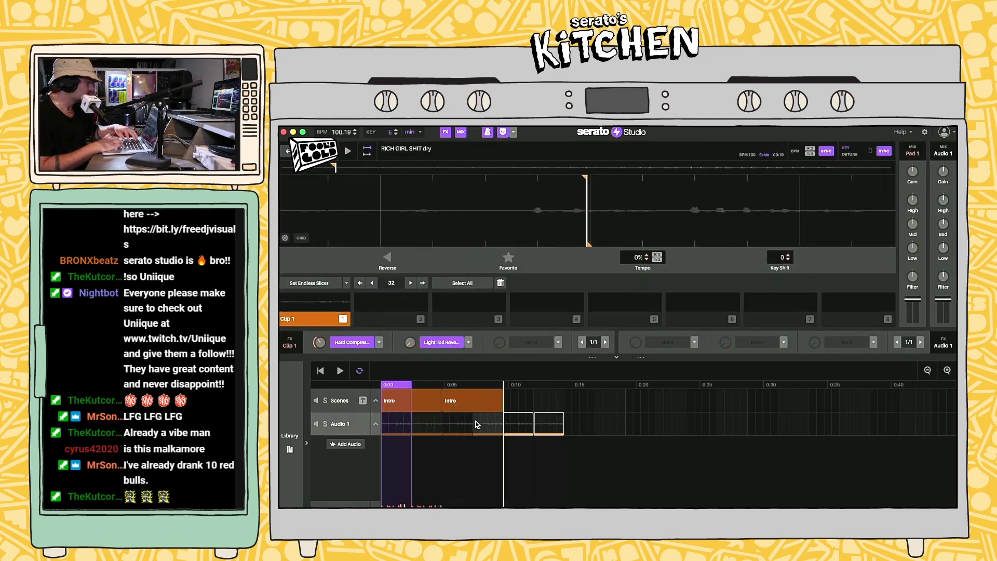
pyautogui.press('super+d')
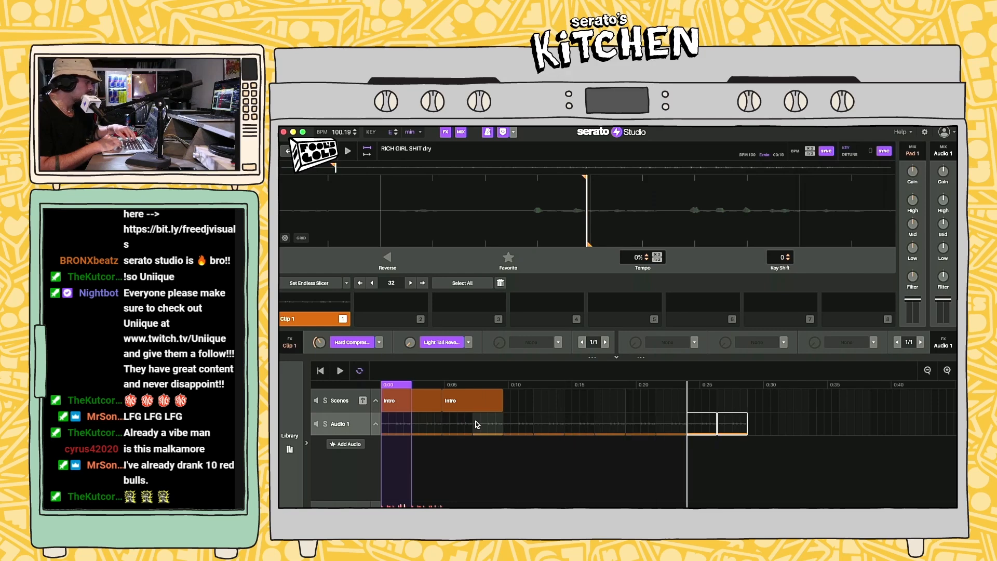
# Step: Play the extended arrangement and turn off loop playback
pyautogui.click(405, 421)
pyautogui.press('space')
pyautogui.click(472, 401)
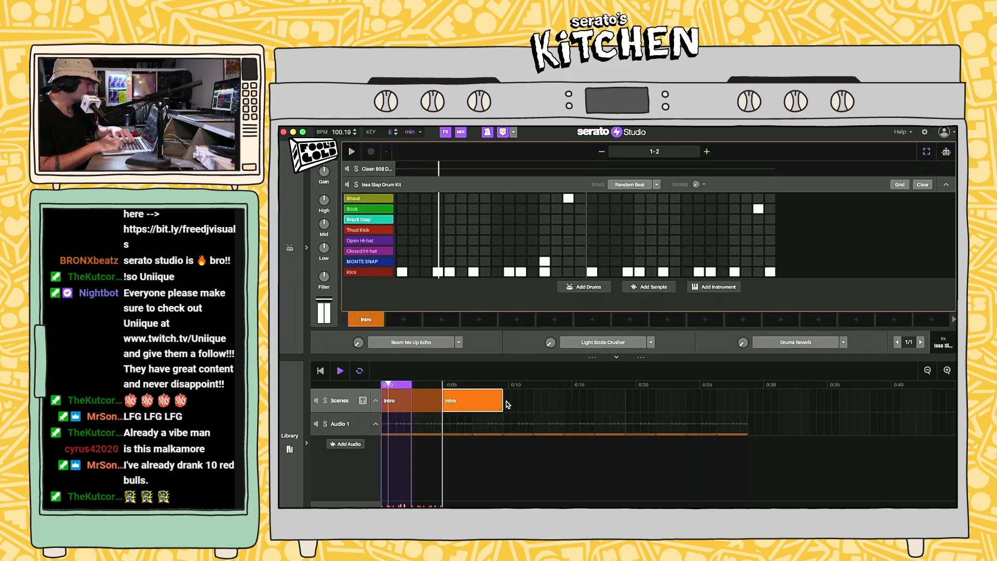
pyautogui.press('space')
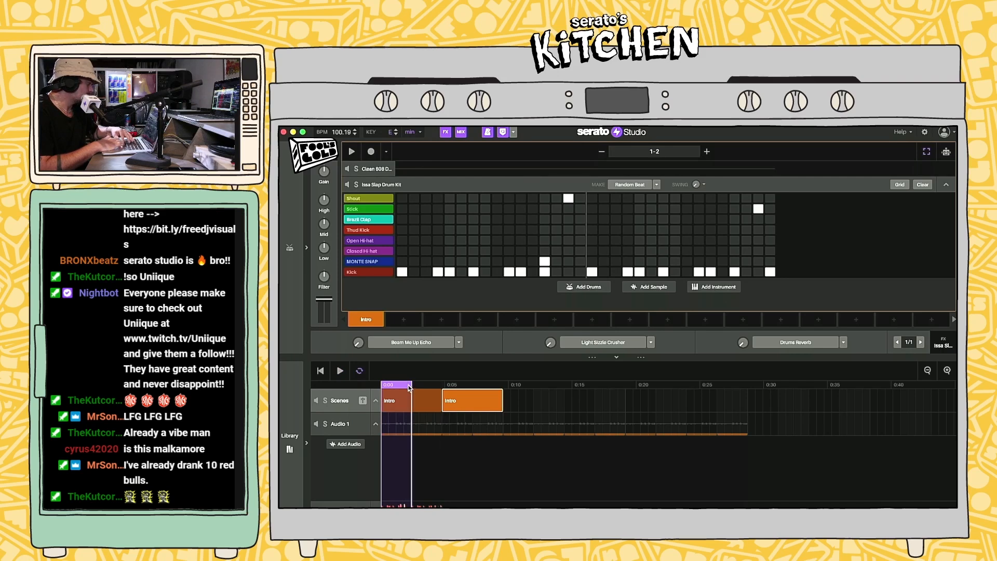
pyautogui.click(360, 371)
pyautogui.press('space')
# Step: Create Scene 2 as a copy of the Intro scene and show both bars of its drum pattern together
pyautogui.click(953, 321)
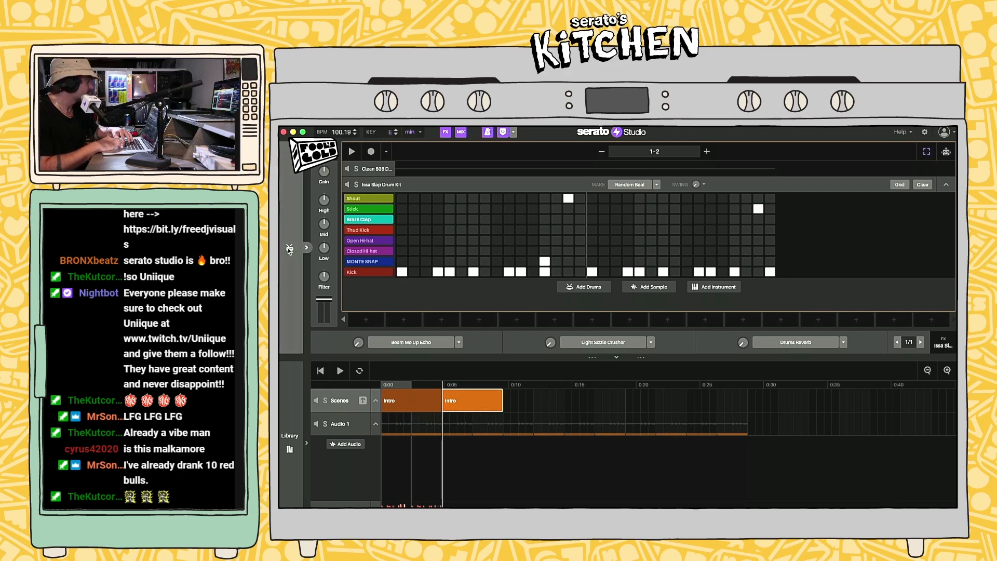
pyautogui.click(288, 247)
pyautogui.click(714, 321)
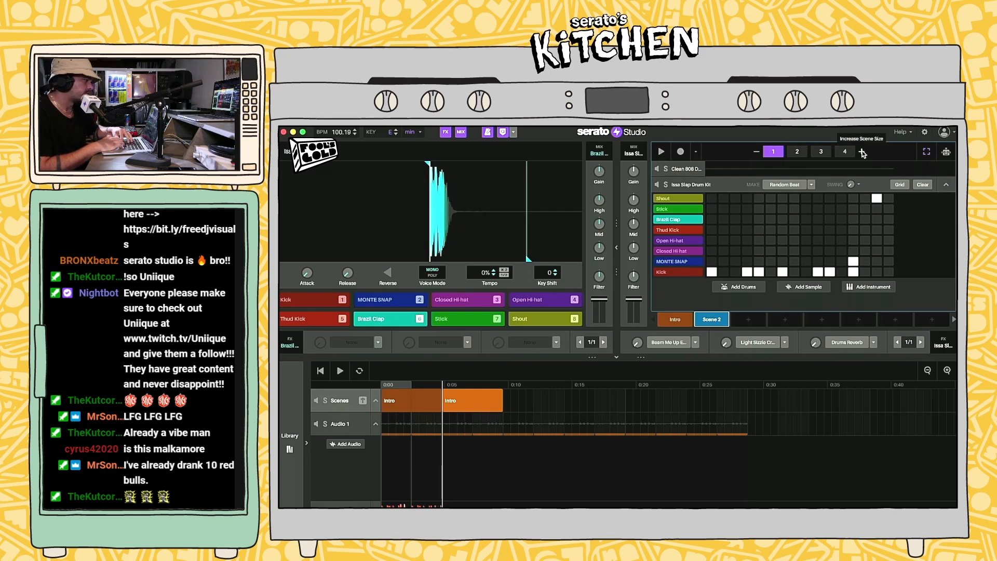
pyautogui.click(616, 249)
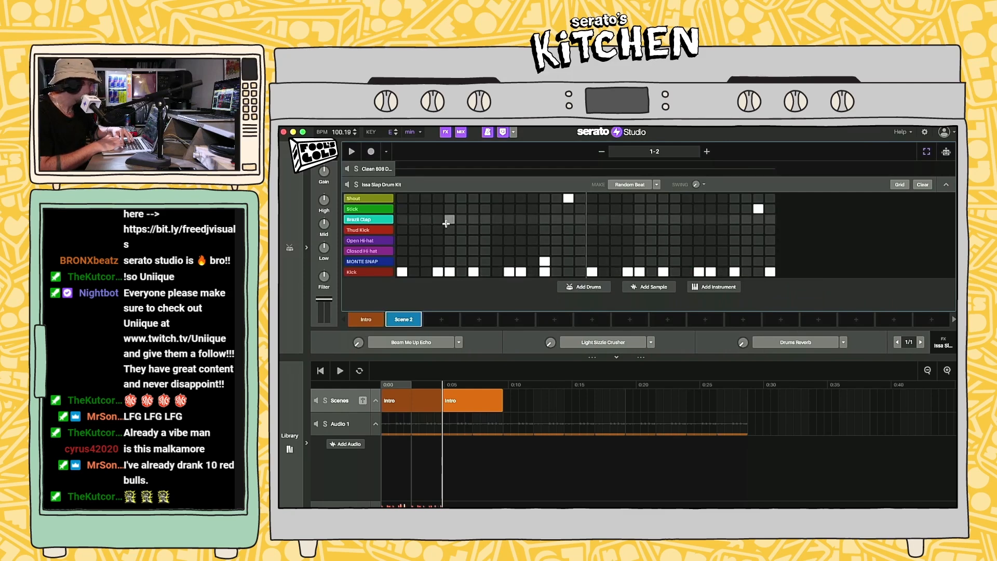
# Step: Try a Brazil Clap hit on the fifth step of Scene 2's first bar and play it
pyautogui.click(450, 221)
pyautogui.press('space')
pyautogui.press('space')
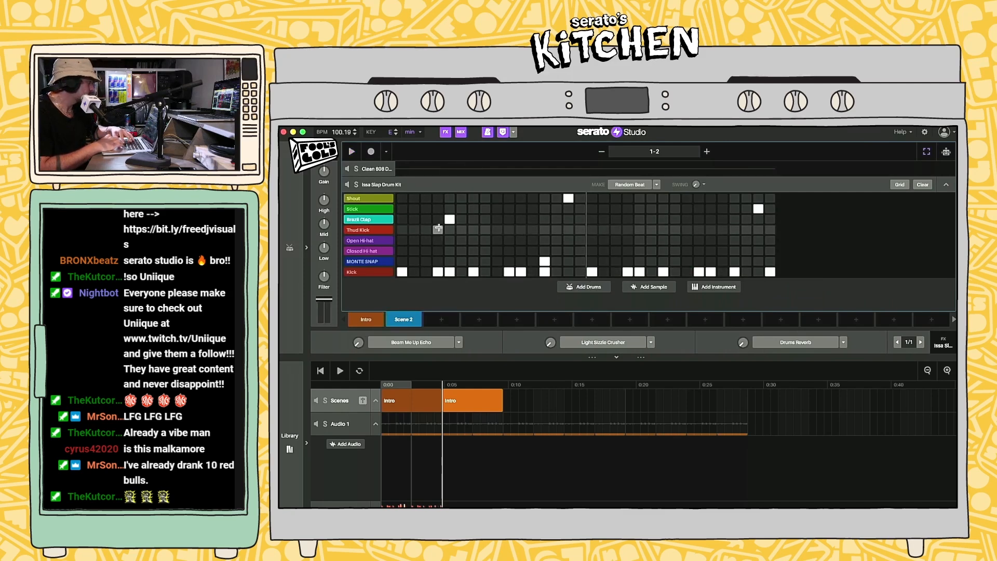
# Step: Browse the FALCONS PERCS and FALCONS REGGAETON crates in the Drums library for additional sounds
pyautogui.click(289, 445)
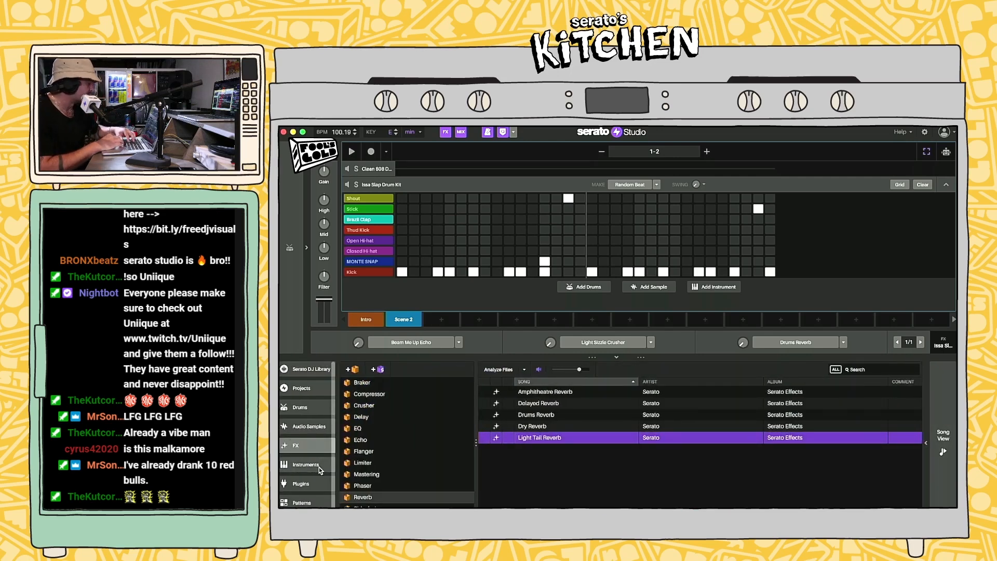
pyautogui.scroll(-1, 315, 463)
pyautogui.scroll(1, 286, 451)
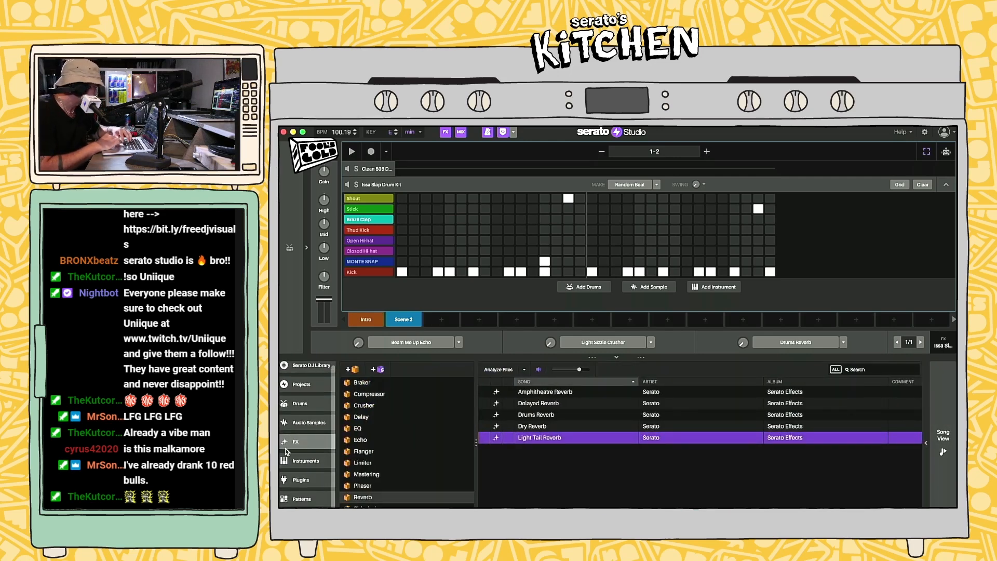
pyautogui.click(302, 407)
pyautogui.click(378, 440)
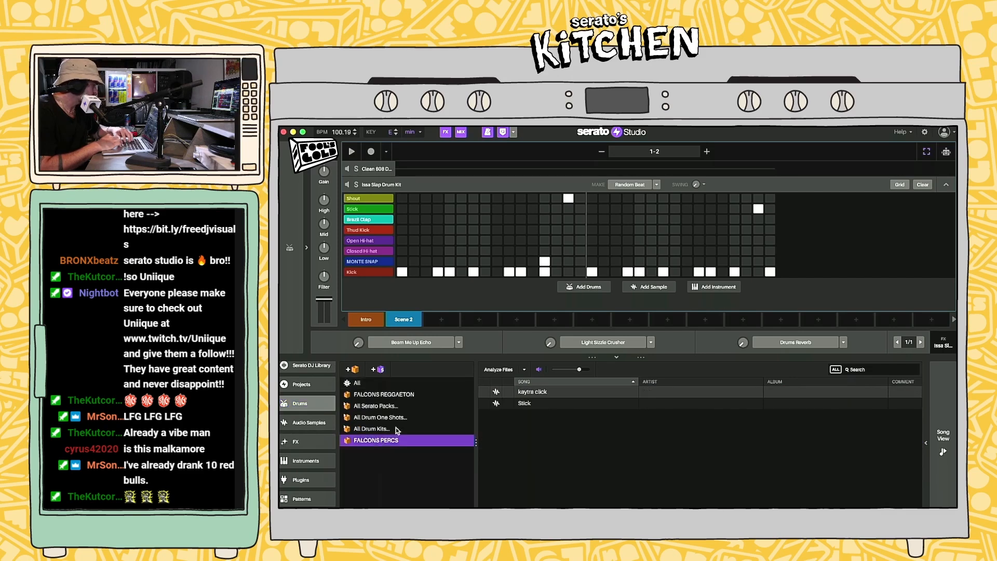
pyautogui.click(389, 395)
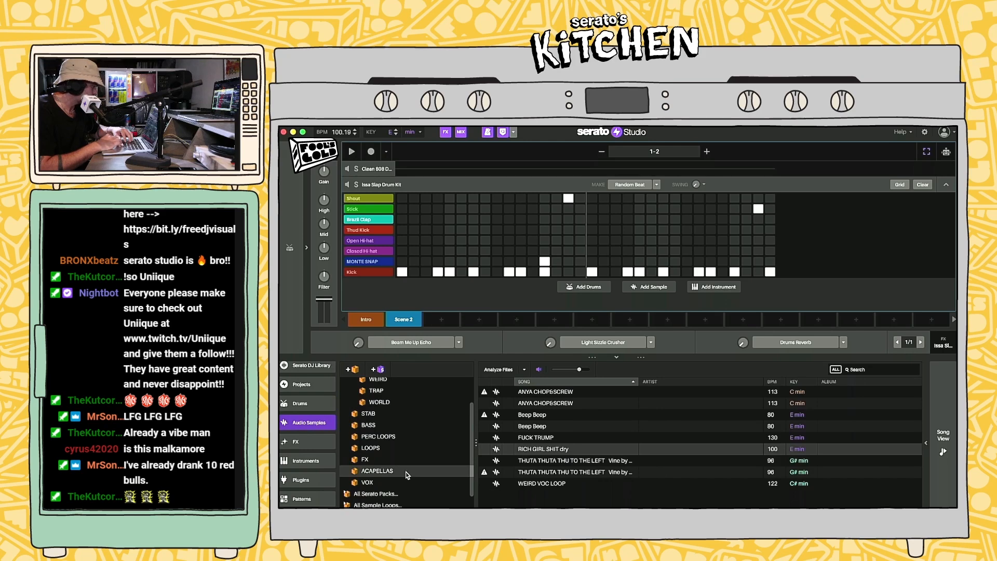
# Step: Preview [PBS] Kongo, Blob Perc, Brazil Clap and Brazil rim in the TRAP crate of the audio samples
pyautogui.scroll(2, 413, 475)
pyautogui.click(389, 428)
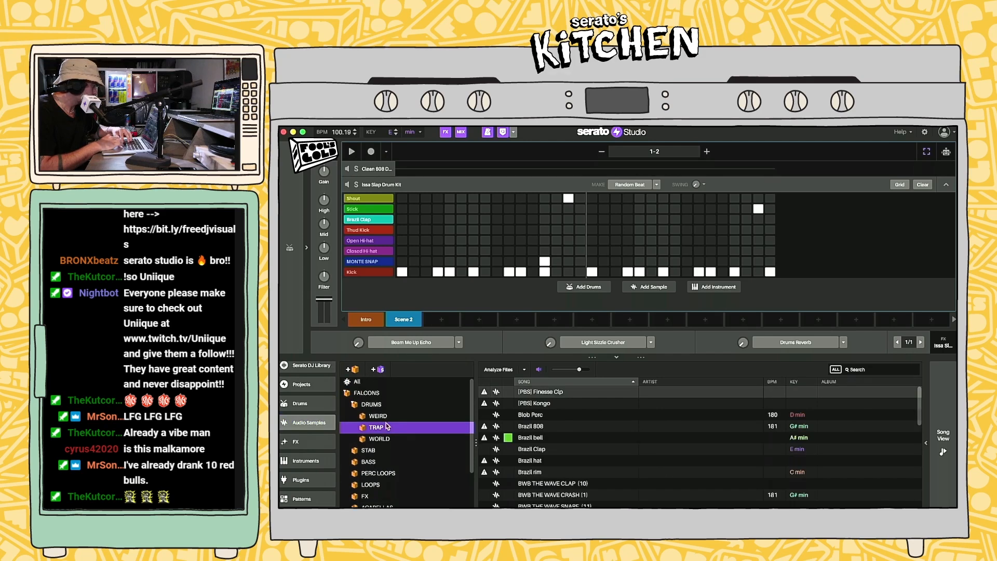
pyautogui.scroll(-3, 386, 417)
pyautogui.click(545, 403)
pyautogui.click(536, 415)
pyautogui.click(532, 451)
pyautogui.click(532, 472)
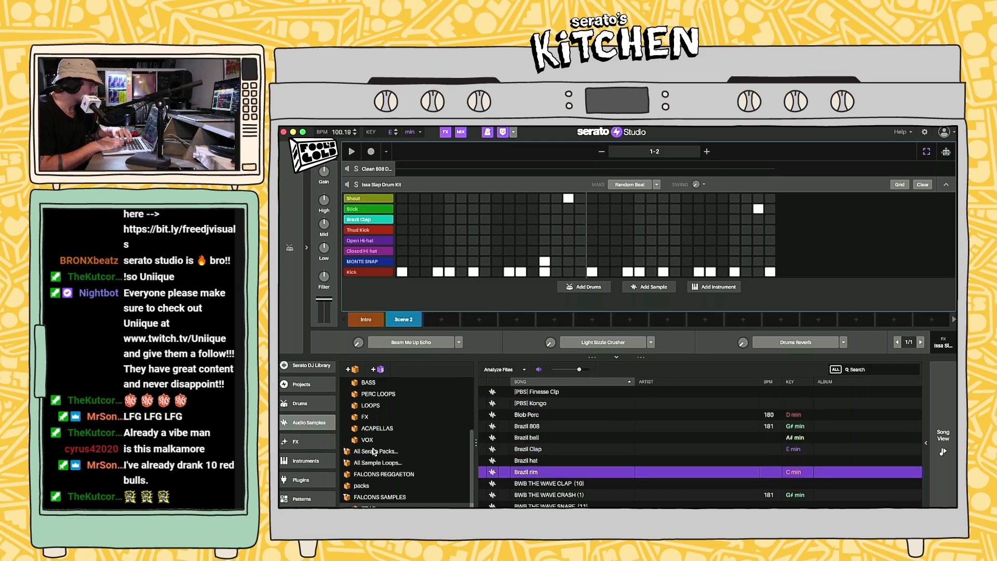
# Step: Search for "clap" in the All Drum One Shots crate of the Drums library
pyautogui.click(301, 404)
pyautogui.click(864, 370)
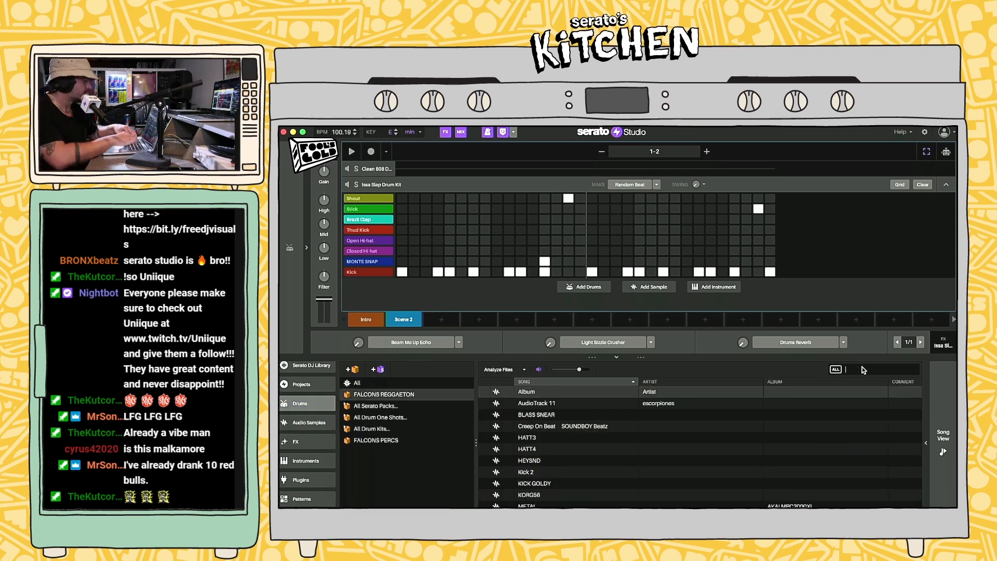
pyautogui.write('drum')
pyautogui.write('clap')
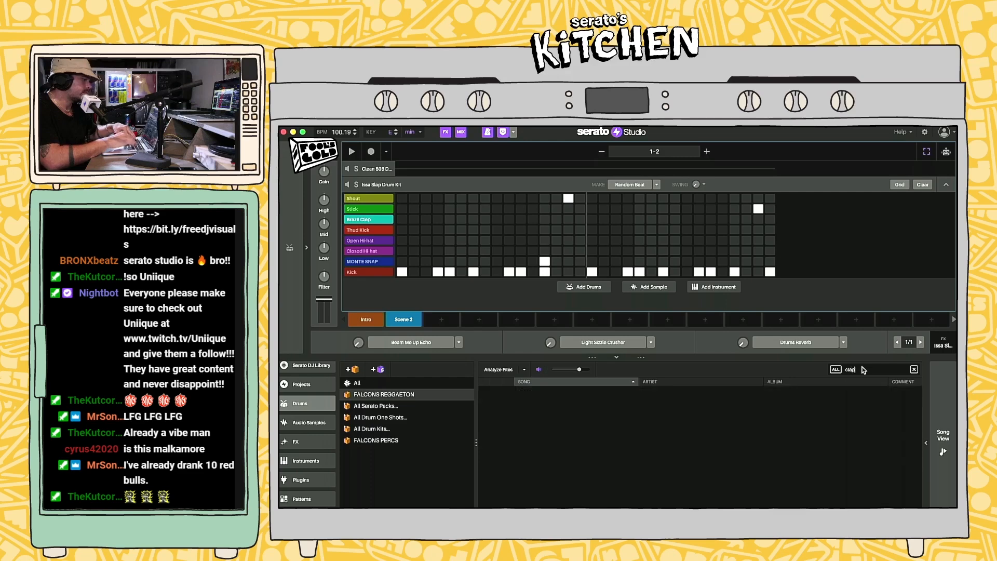
pyautogui.click(375, 406)
pyautogui.click(372, 429)
pyautogui.click(380, 417)
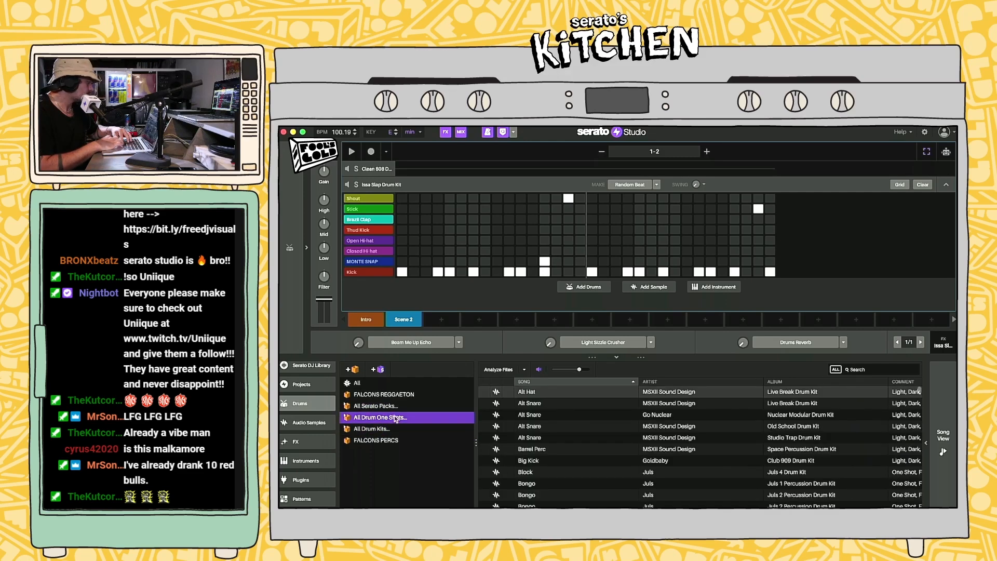
pyautogui.click(882, 370)
pyautogui.write('clap')
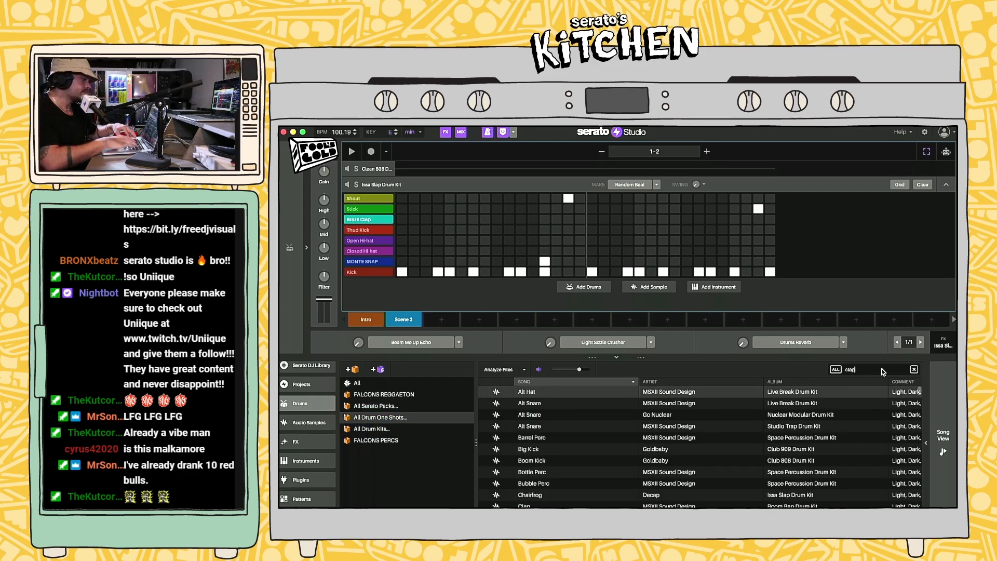
# Step: Audition the Clap one-shots from the Clean 808 Drum Kit through to the Live Break Drum Kit
pyautogui.click(548, 407)
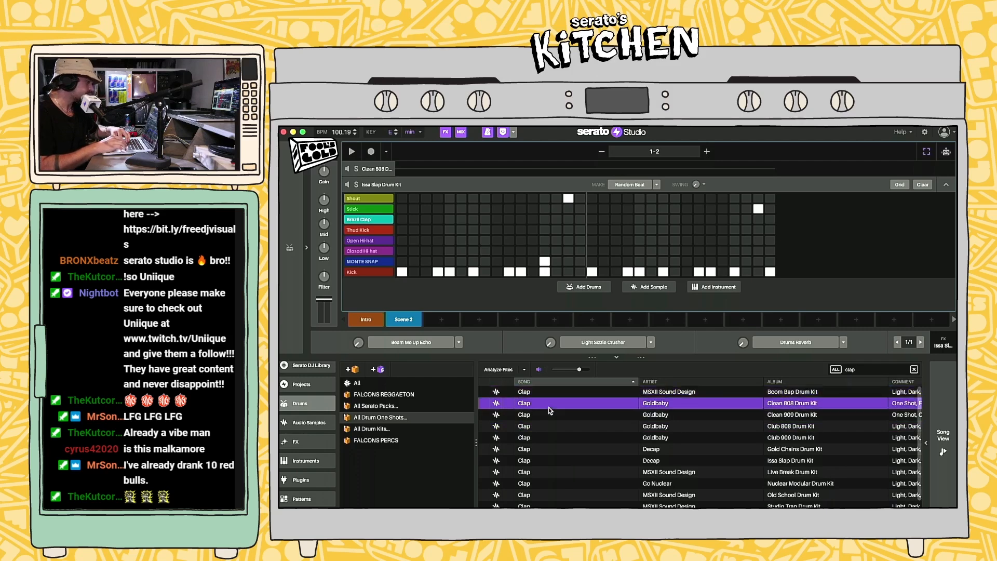
pyautogui.press('Down')
pyautogui.press('Down')
pyautogui.press('Down')
pyautogui.press('Down')
pyautogui.press('Down')
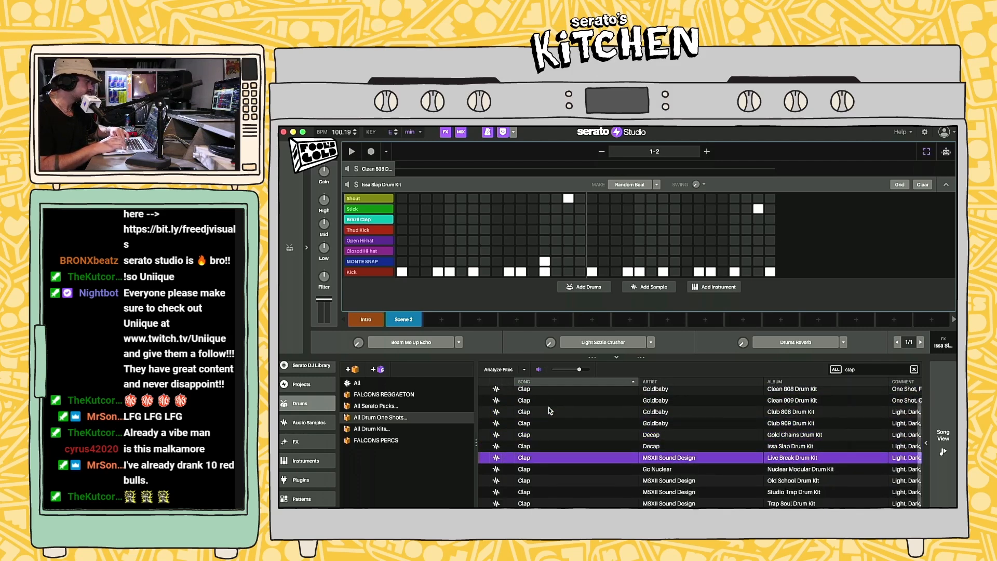
pyautogui.press('Down')
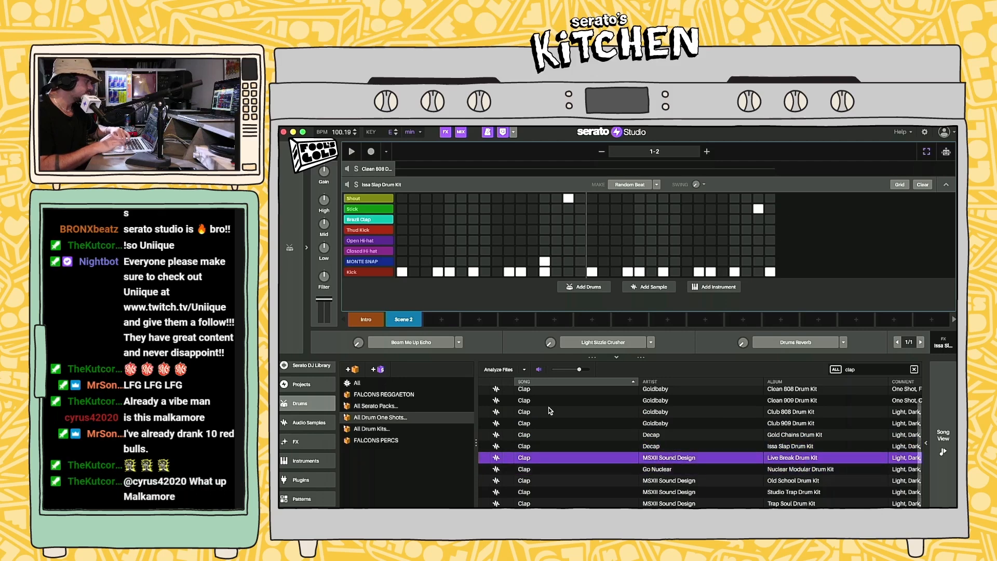
# Step: Try the Live Break Drum Kit Clap on pad 6 in place of Brazil Clap
pyautogui.click(288, 258)
pyautogui.moveTo(523, 461); pyautogui.dragTo(405, 374)
pyautogui.moveTo(394, 337); pyautogui.dragTo(393, 322)
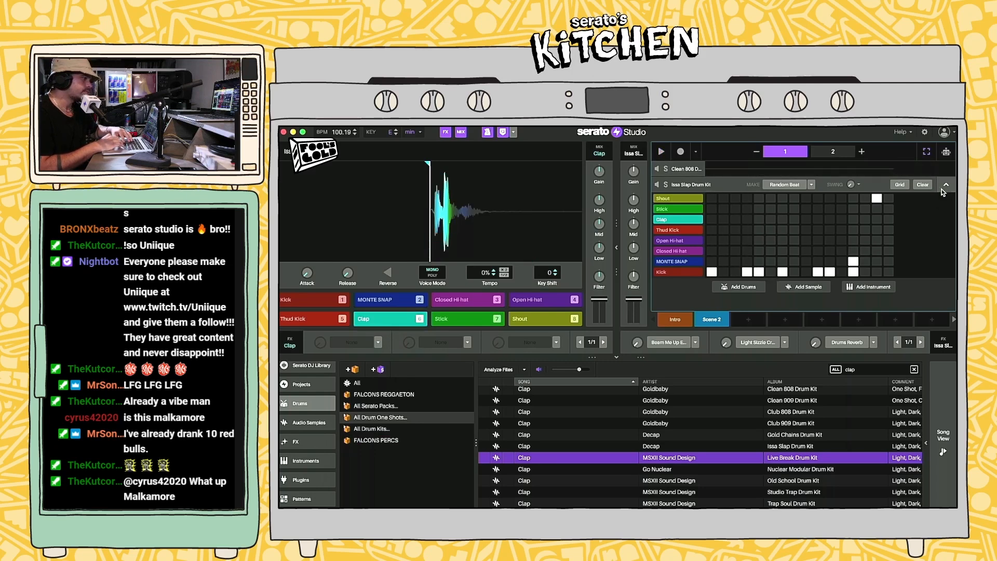
# Step: Add a Clap hit on the fifth step of Scene 2's first bar and play the pattern
pyautogui.click(616, 249)
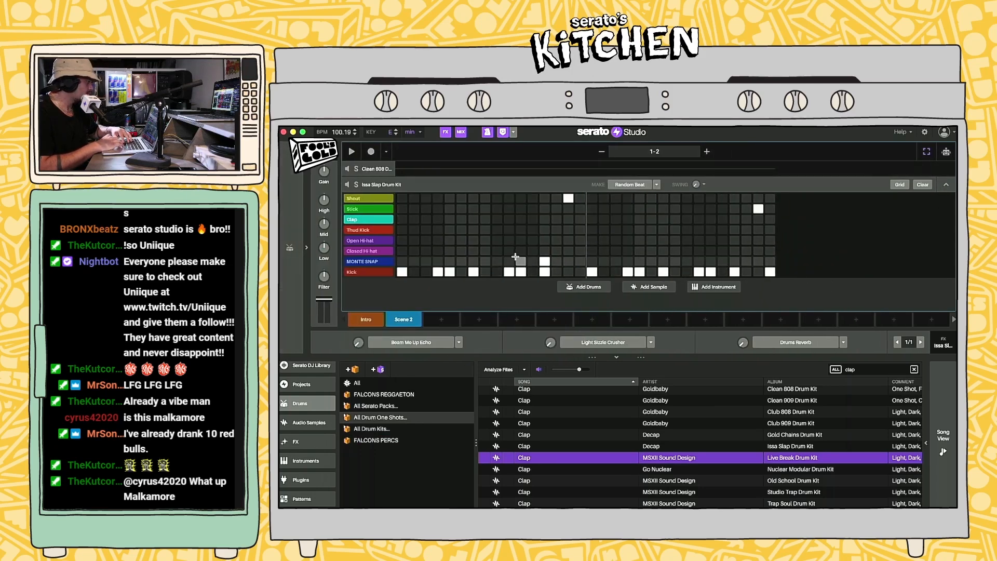
pyautogui.click(449, 219)
pyautogui.press('space')
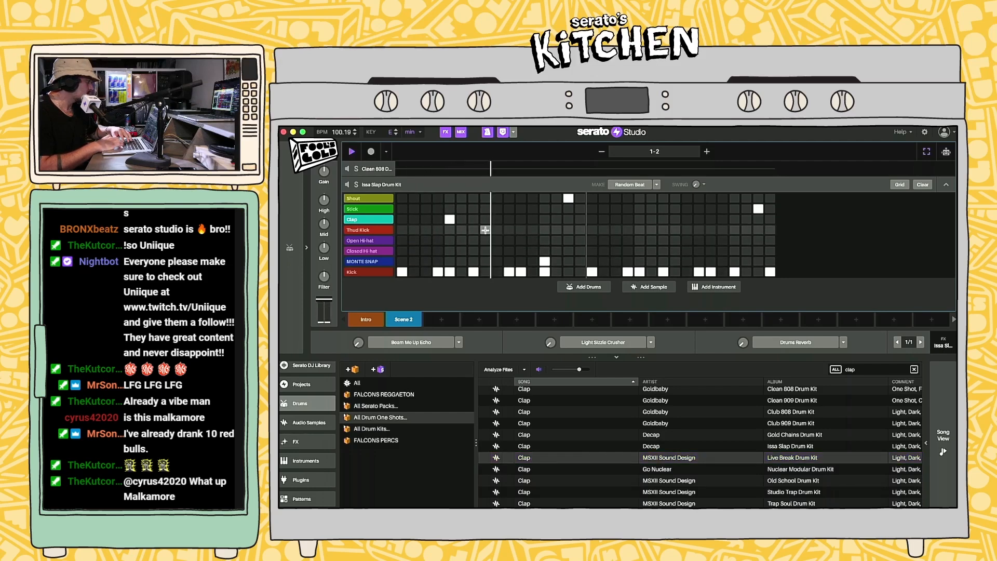
pyautogui.press('space')
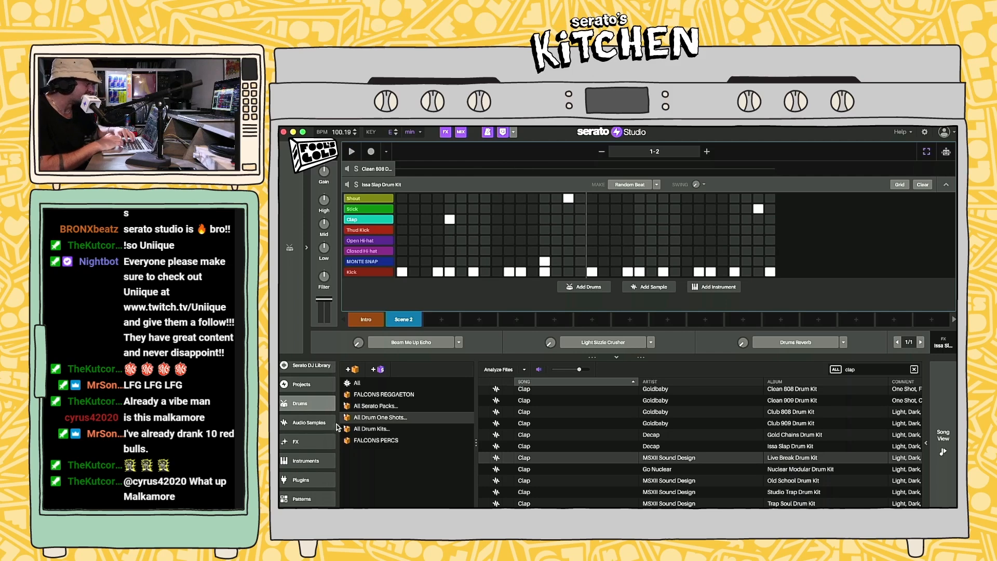
# Step: Audition further Clap one-shots from the Nuclear Modular and Old School drum kits onward
pyautogui.click(522, 470)
pyautogui.press('Down')
pyautogui.press('Down')
pyautogui.press('Down')
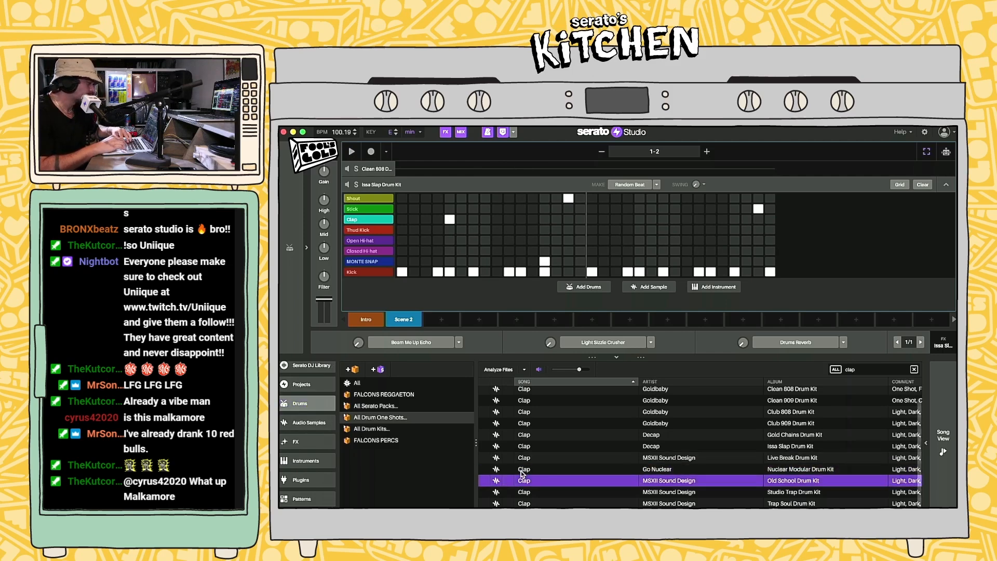
pyautogui.press('Down')
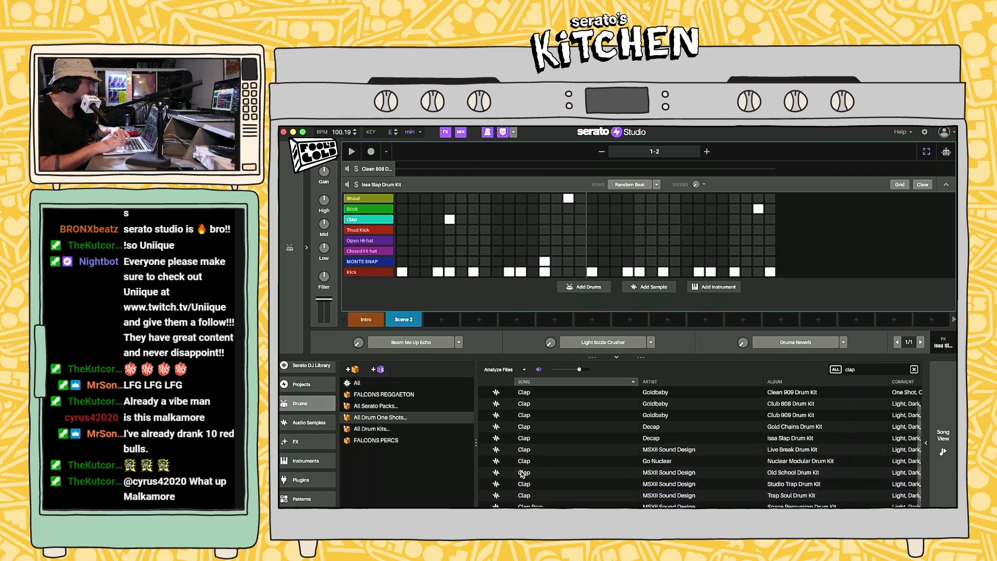
# Step: Replace the sample on Clap pad 6 with the Boom Bap Drum Kit Clap and show both bars of the pattern
pyautogui.click(284, 208)
pyautogui.scroll(3, 560, 446)
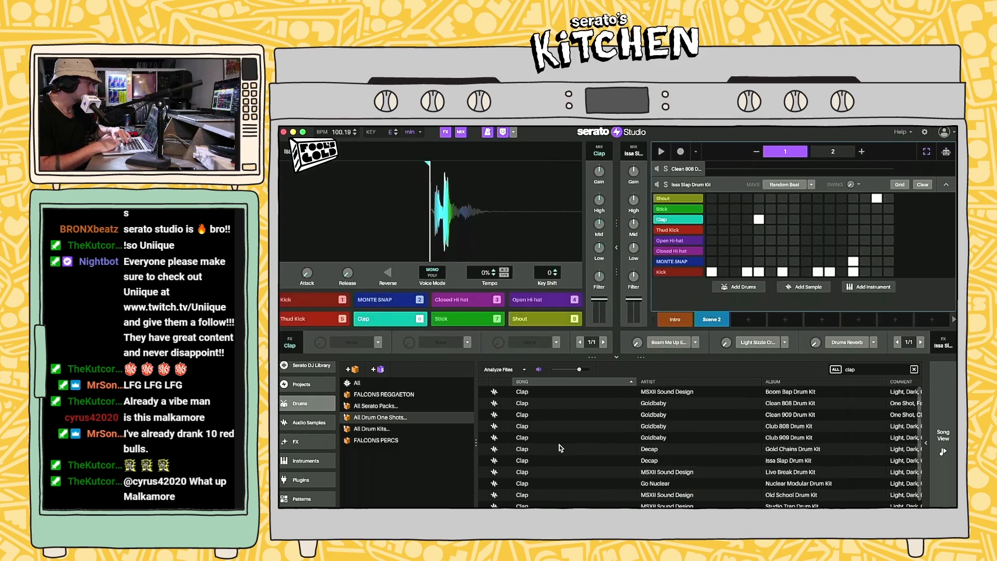
pyautogui.click(533, 395)
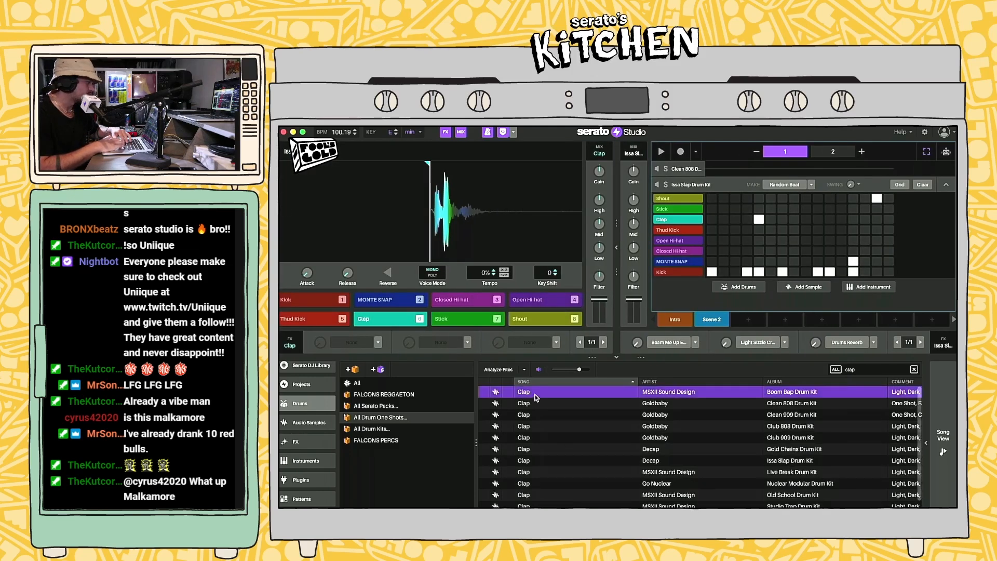
pyautogui.moveTo(451, 371); pyautogui.dragTo(378, 322)
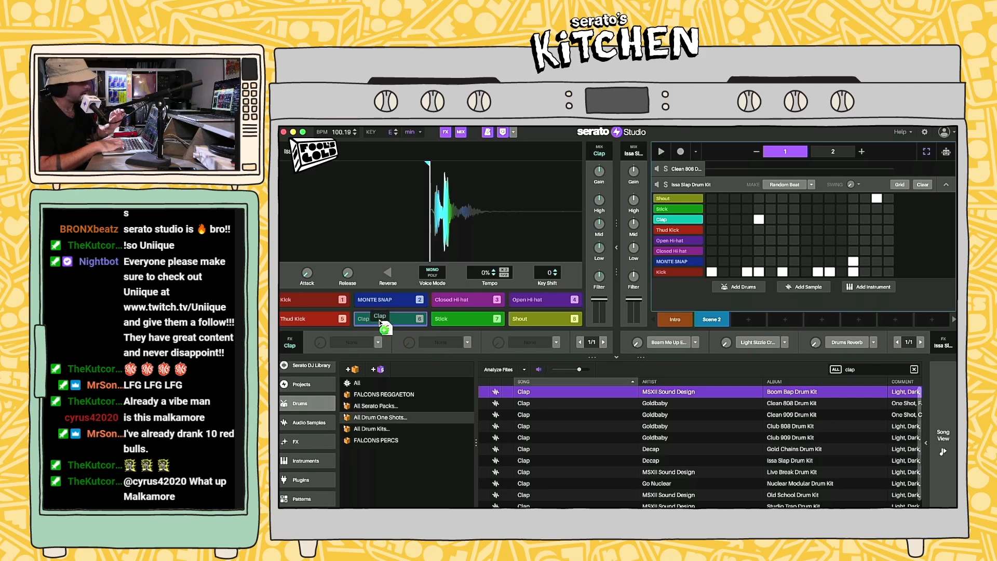
pyautogui.moveTo(380, 320); pyautogui.dragTo(380, 320)
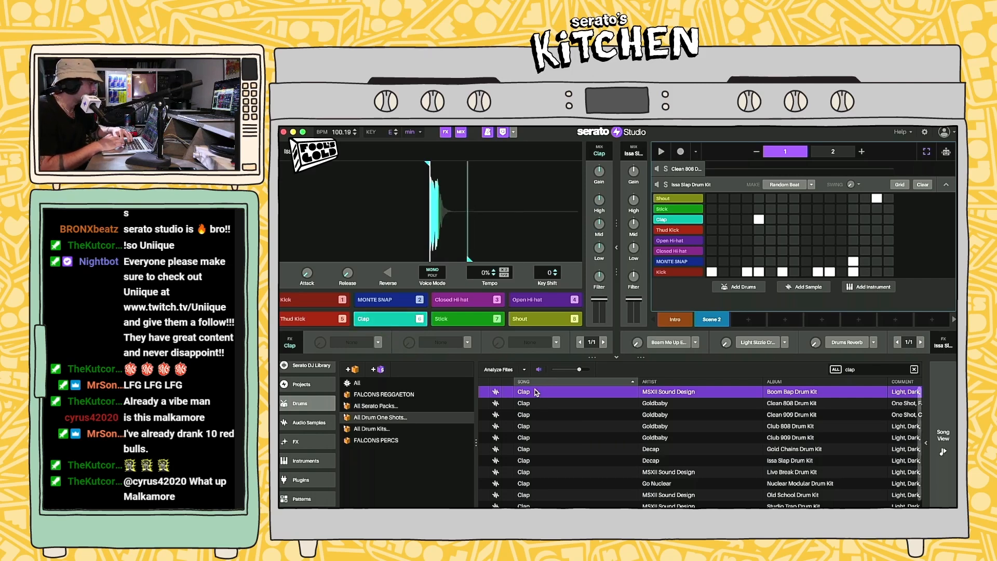
pyautogui.doubleClick(564, 392)
pyautogui.click(617, 249)
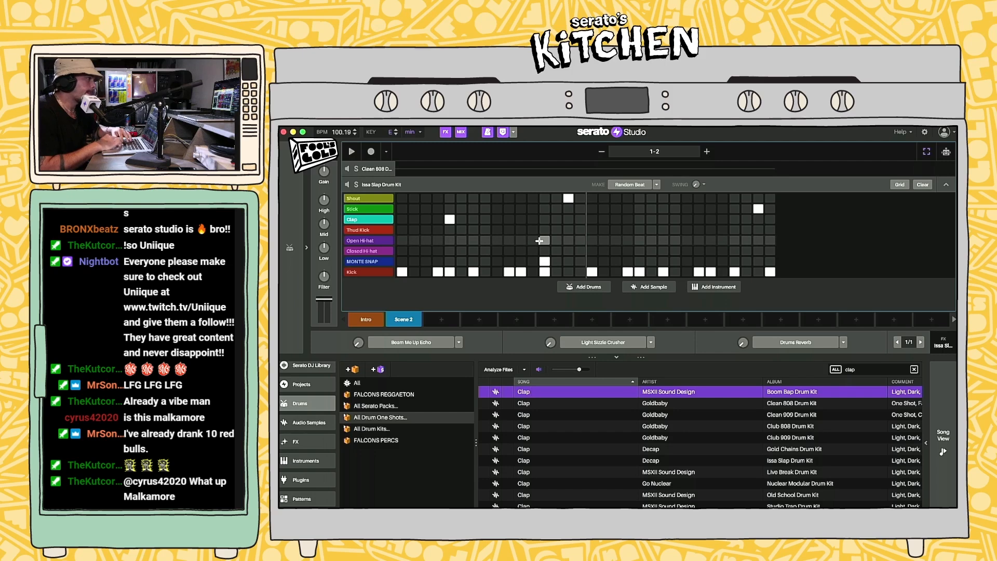
# Step: Play the song arrangement, then reopen Scene 2 with both bars of its drum pattern in view
pyautogui.click(943, 436)
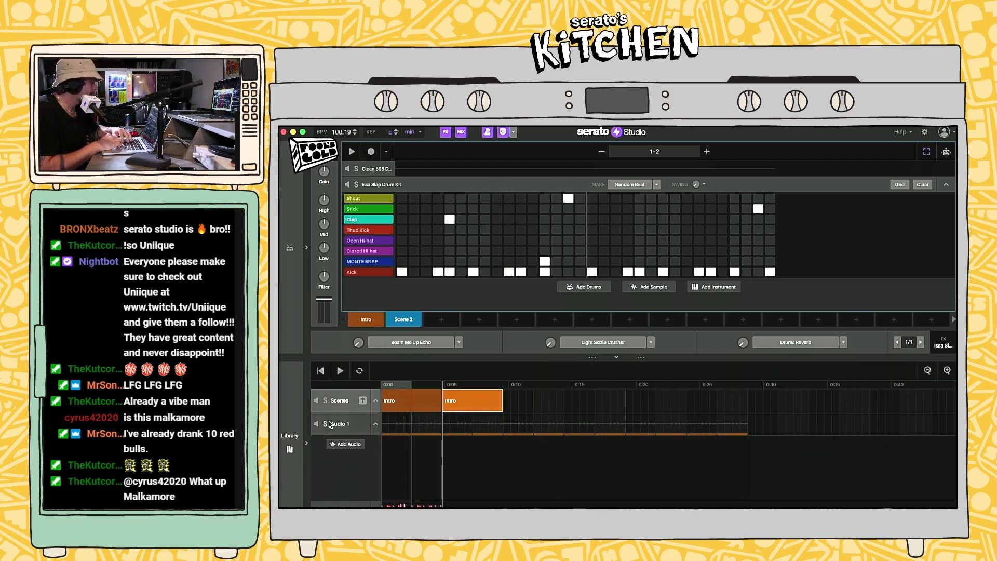
pyautogui.press('space')
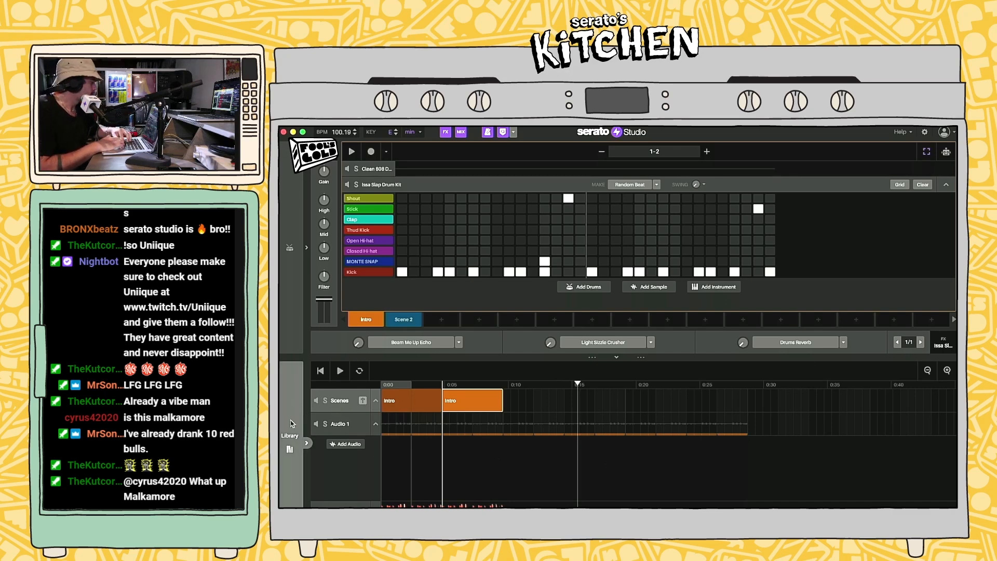
pyautogui.click(289, 443)
pyautogui.click(306, 248)
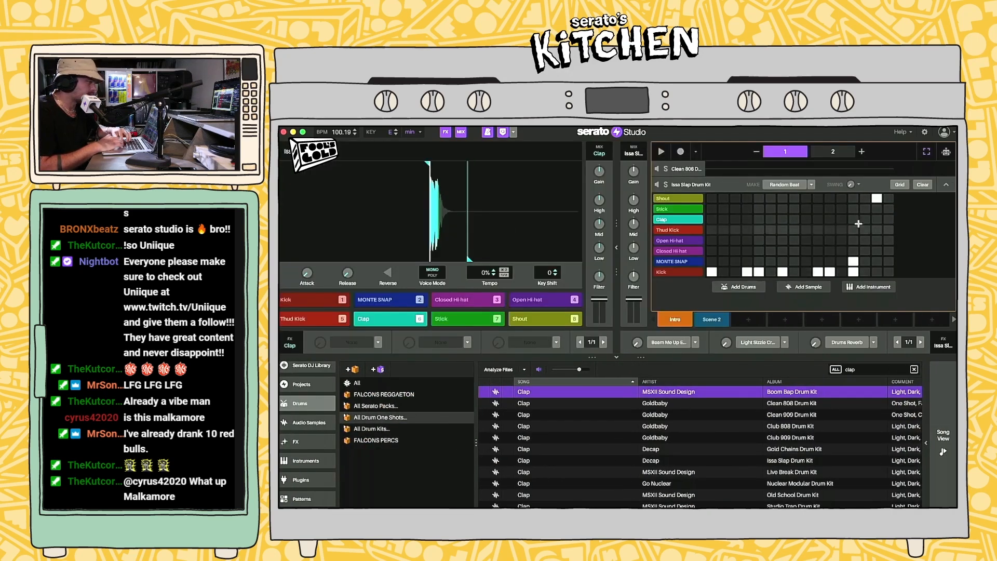
pyautogui.click(712, 320)
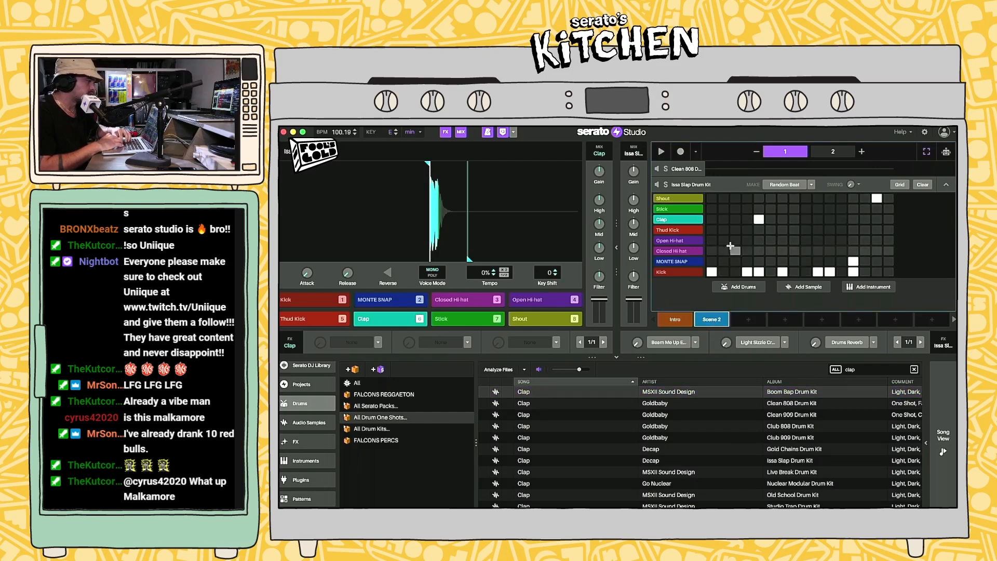
pyautogui.click(617, 247)
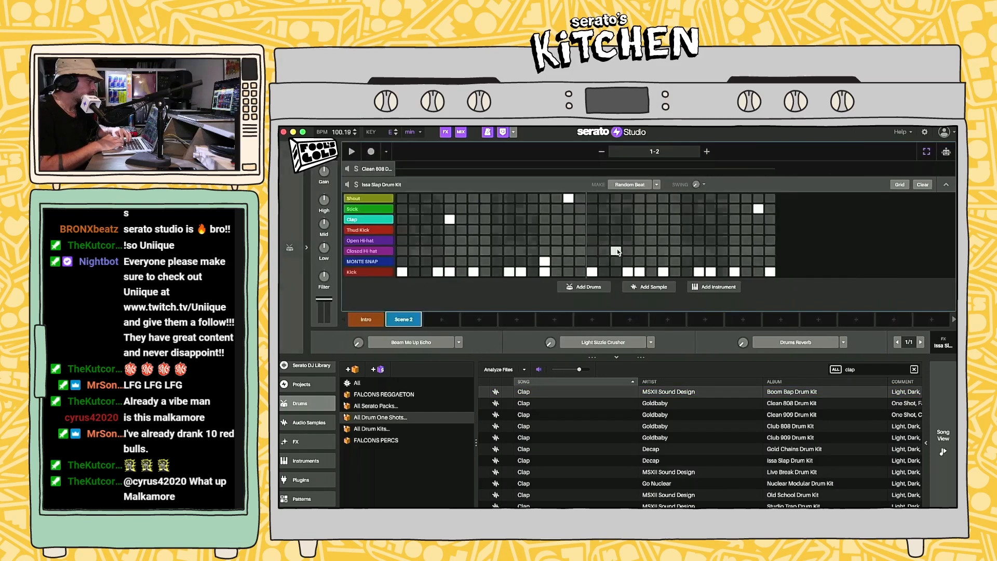
# Step: Add Clap hits on step 13 of Scene 2's first bar and steps 5 and 13 of its second bar while playing
pyautogui.click(547, 219)
pyautogui.press('space')
pyautogui.click(640, 220)
pyautogui.click(734, 220)
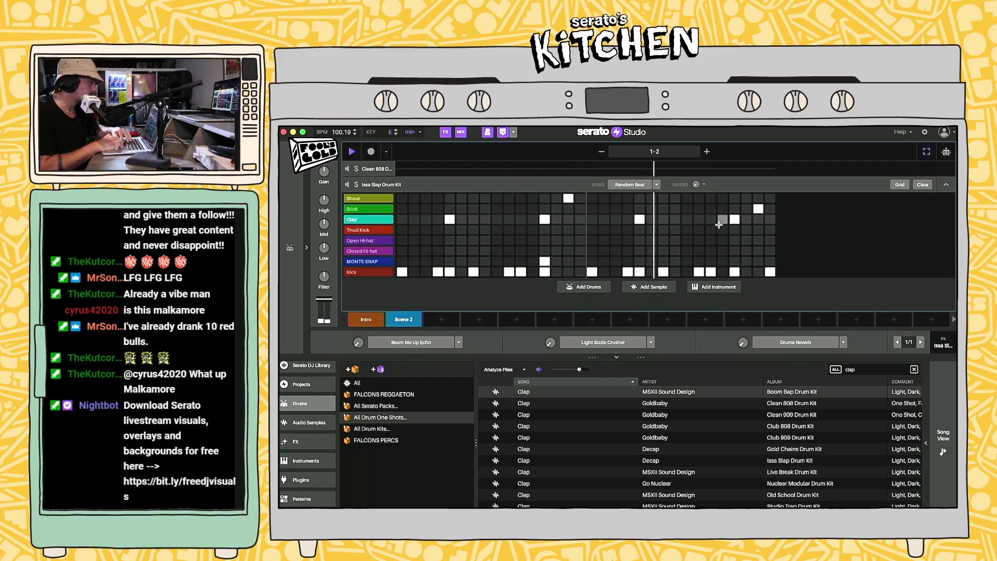
# Step: Try Dry Reverb in the Clap pad's first effect slot, then replace it with Drums Reverb
pyautogui.click(306, 249)
pyautogui.press('space')
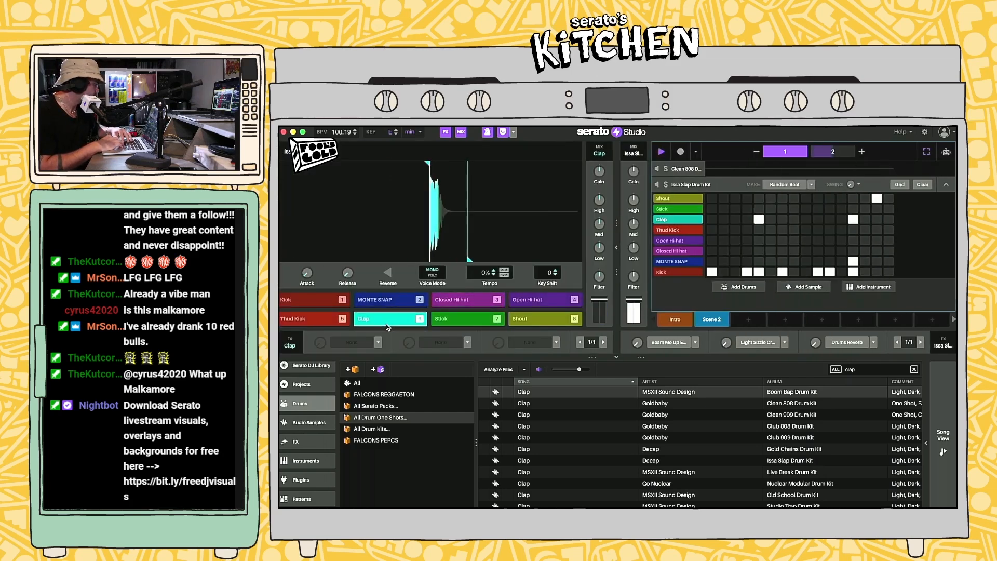
pyautogui.click(296, 442)
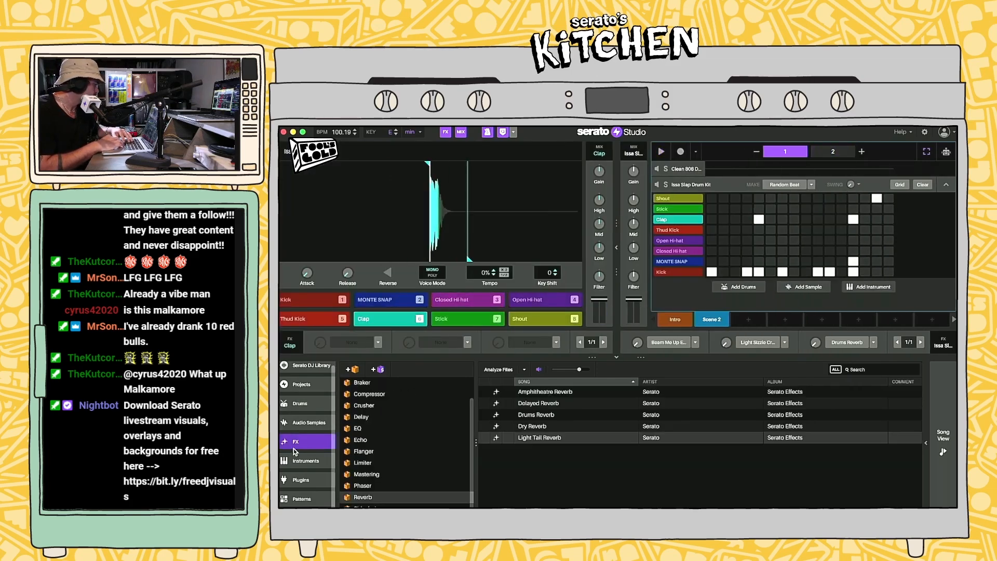
pyautogui.click(539, 427)
pyautogui.moveTo(479, 403); pyautogui.dragTo(352, 343)
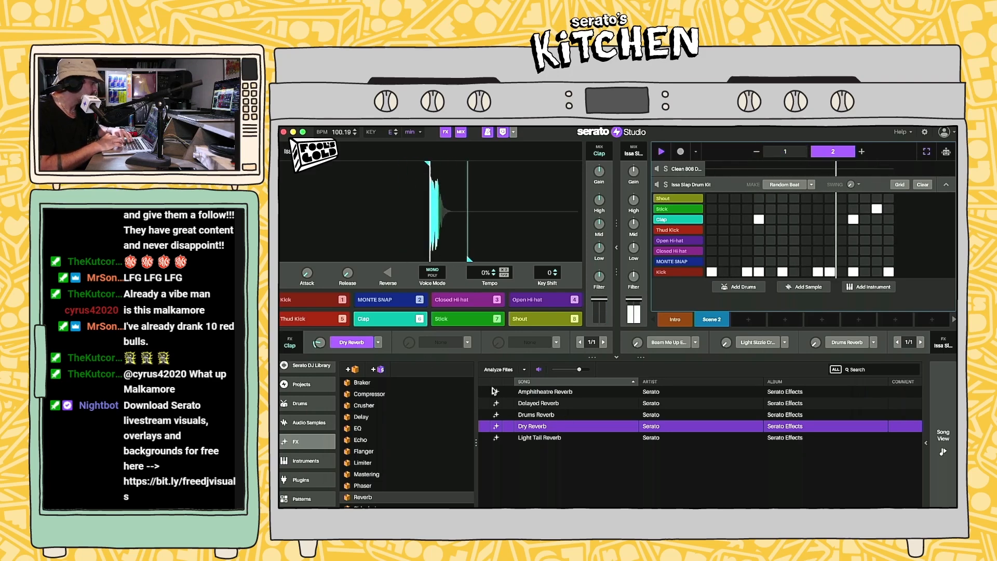
pyautogui.moveTo(533, 415); pyautogui.dragTo(337, 344)
pyautogui.press('space')
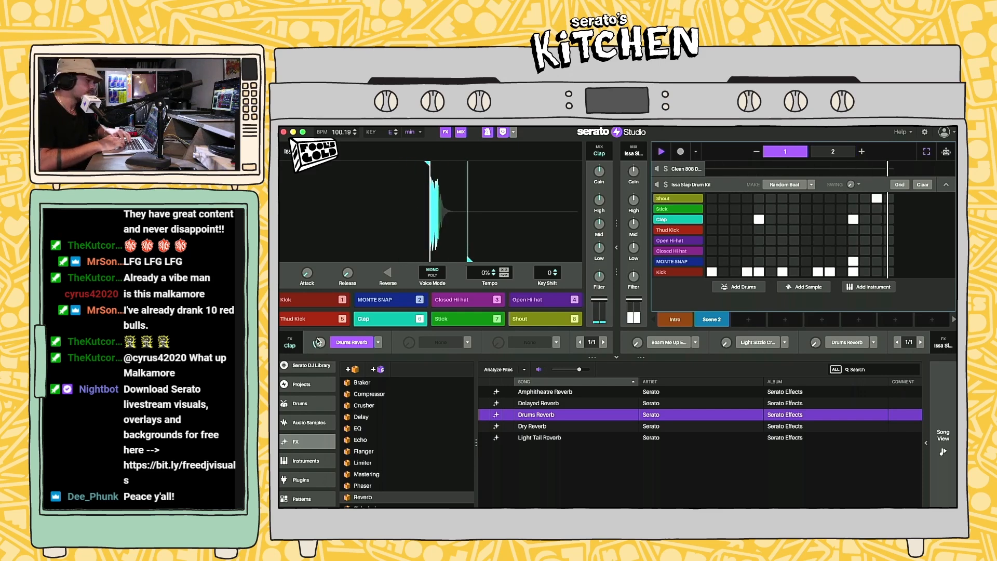
# Step: Place two Scene 2 clips after the Intro clips in the song timeline and play the arrangement from the start
pyautogui.click(944, 437)
pyautogui.press('space')
pyautogui.moveTo(711, 321); pyautogui.dragTo(524, 405)
pyautogui.moveTo(705, 317); pyautogui.dragTo(586, 406)
pyautogui.click(384, 400)
pyautogui.press('space')
pyautogui.press('XF86AudioRaiseVolume')
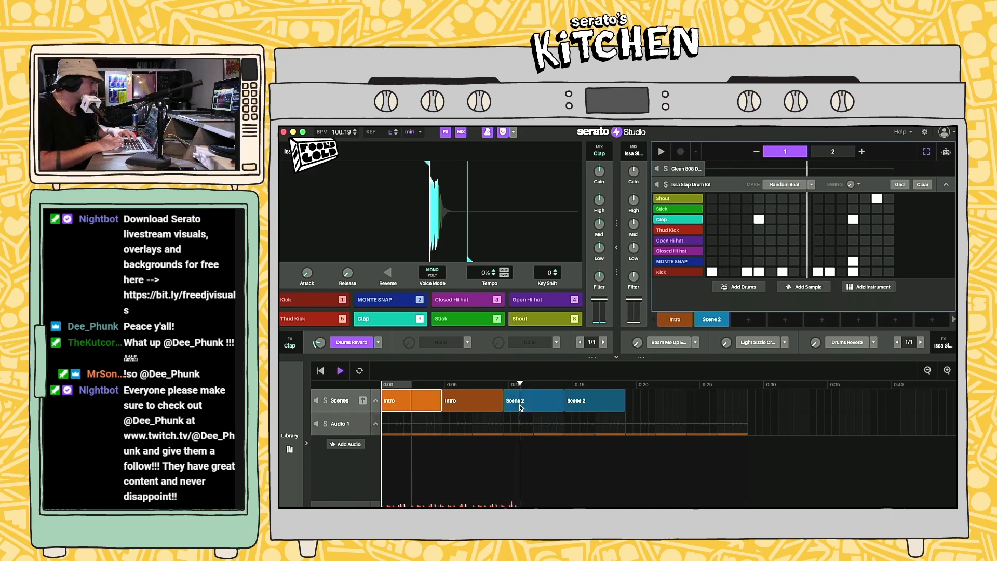
# Step: Try extending the arrangement by duplicating the two Scene 2 clips, then delete the duplicates
pyautogui.keyDown('shift'); pyautogui.click(596, 400); pyautogui.keyUp('shift')
pyautogui.press('super+d')
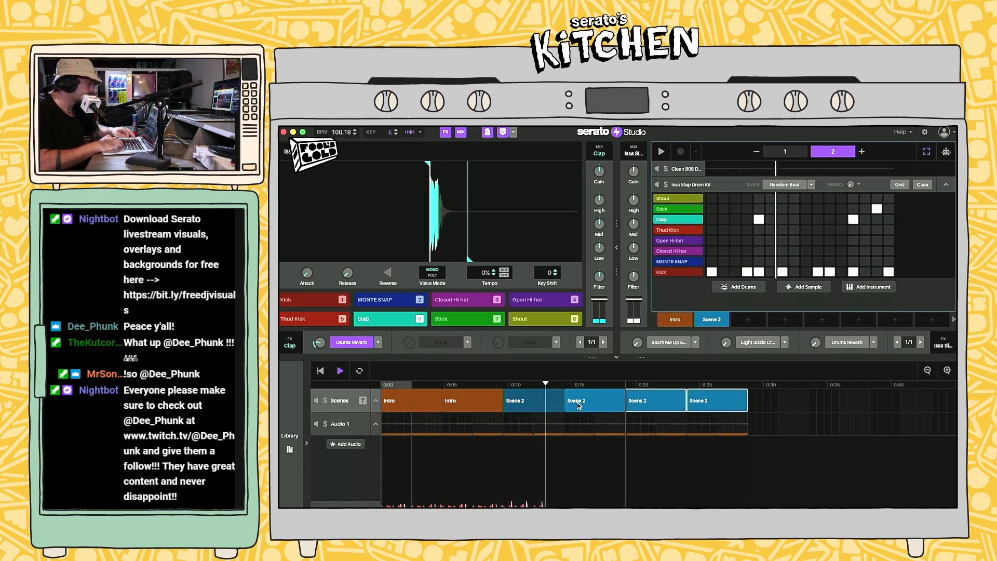
pyautogui.click(671, 407)
pyautogui.keyDown('shift'); pyautogui.click(702, 400); pyautogui.keyUp('shift')
pyautogui.press('Delete')
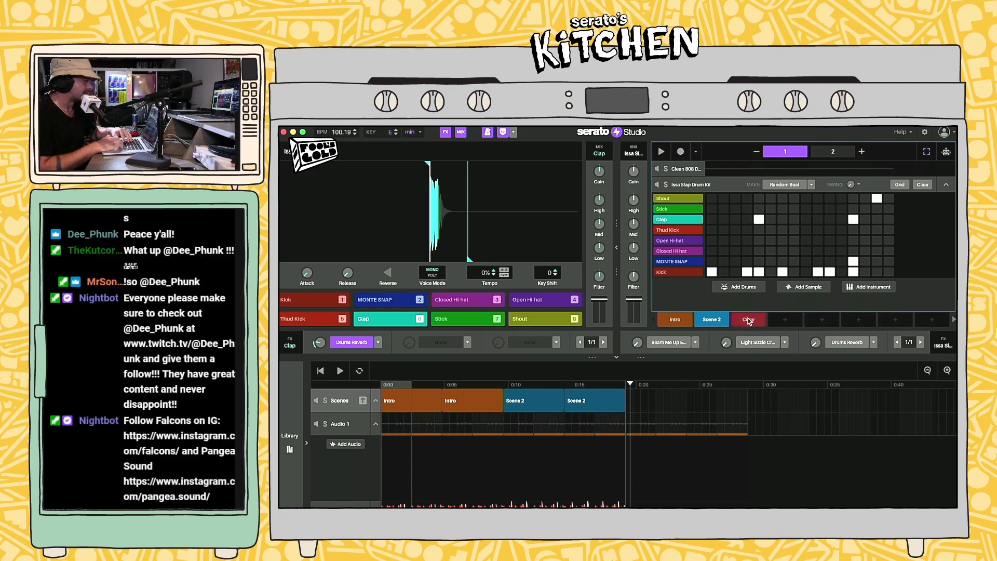
# Step: Create Scene 3 as a copy of Scene 2 and show both bars of its drum pattern together
pyautogui.click(748, 318)
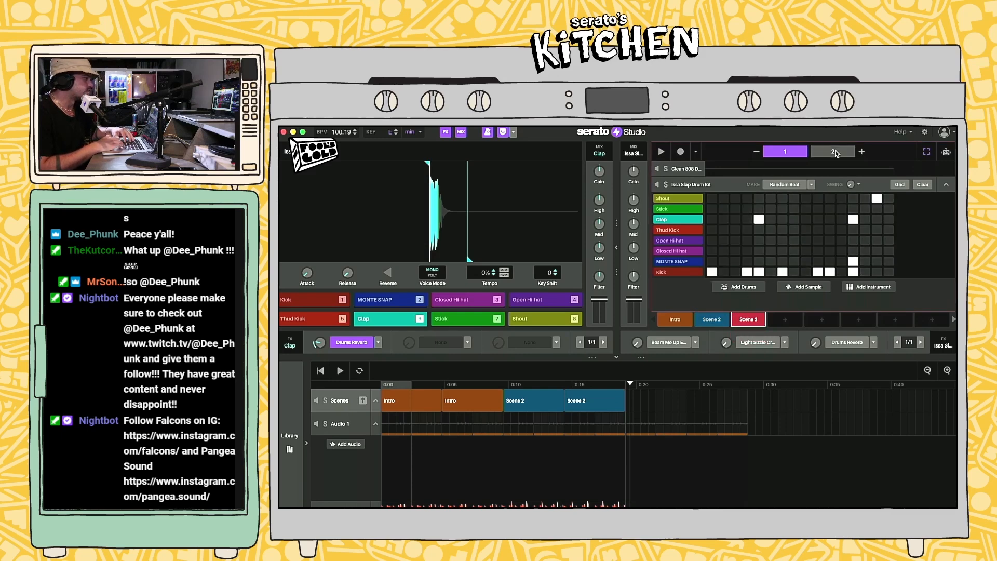
pyautogui.click(616, 248)
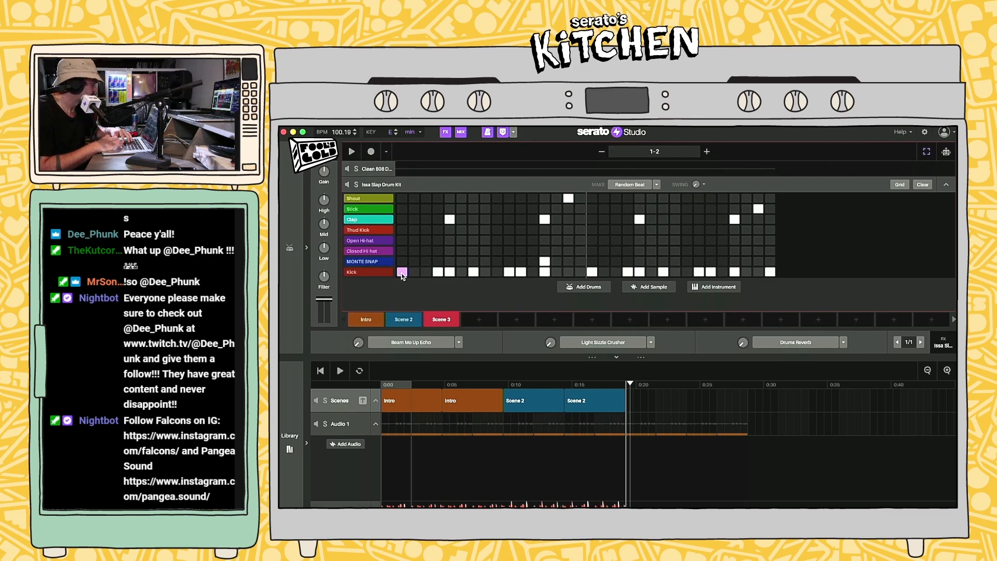
# Step: Delete all the Issa Slap Drum Kit hits in Scene 3 and add an empty sample deck
pyautogui.moveTo(415, 200); pyautogui.dragTo(842, 301)
pyautogui.press('Delete')
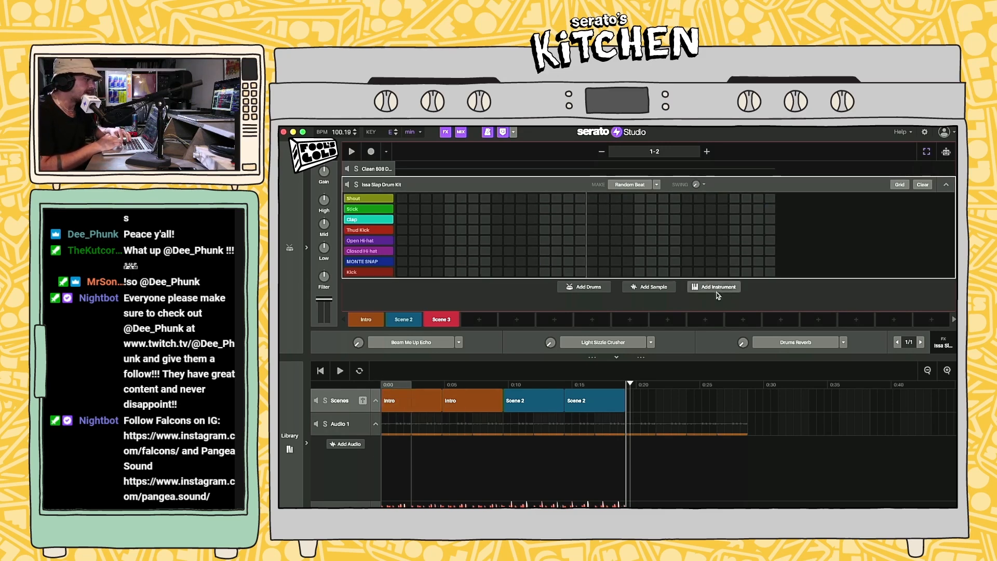
pyautogui.click(646, 287)
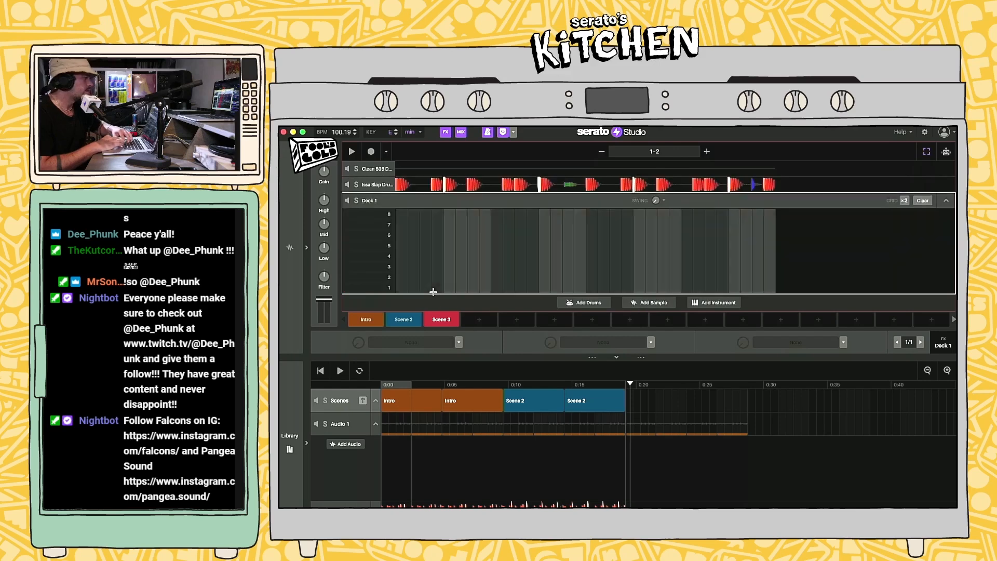
# Step: Open the BASS crate in the audio samples library and reverse its alphabetical song order
pyautogui.click(289, 253)
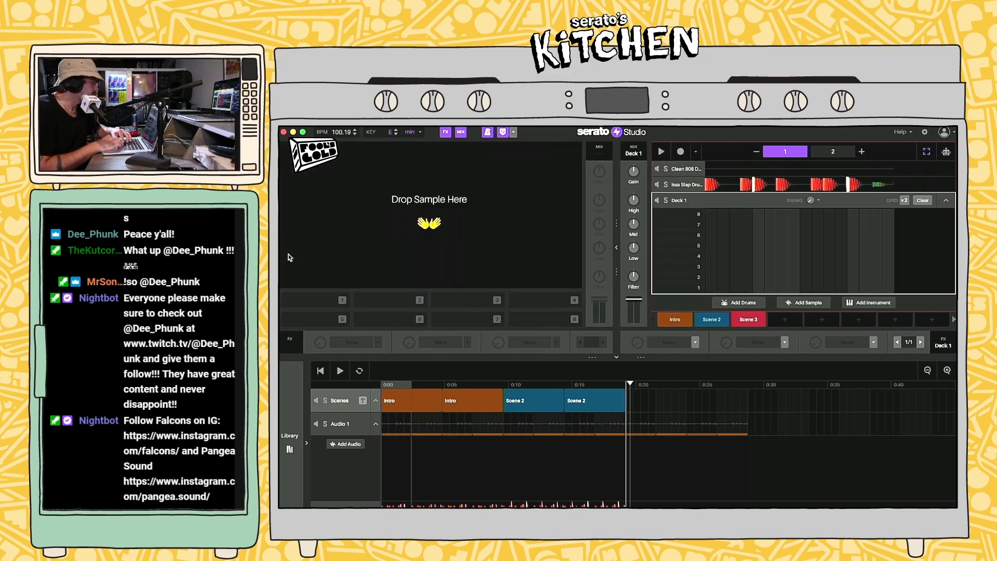
pyautogui.click(289, 450)
pyautogui.scroll(3, 382, 405)
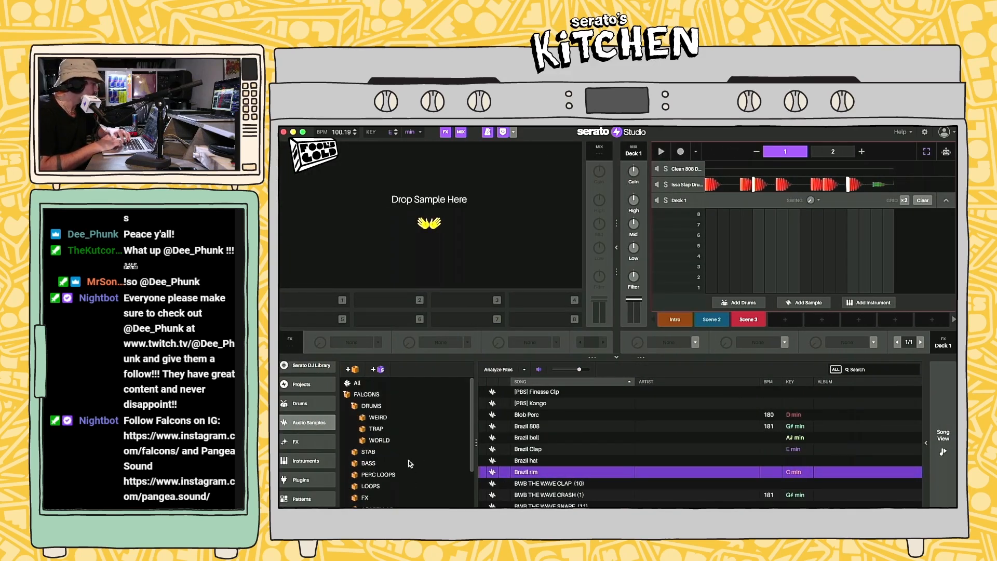
pyautogui.click(370, 463)
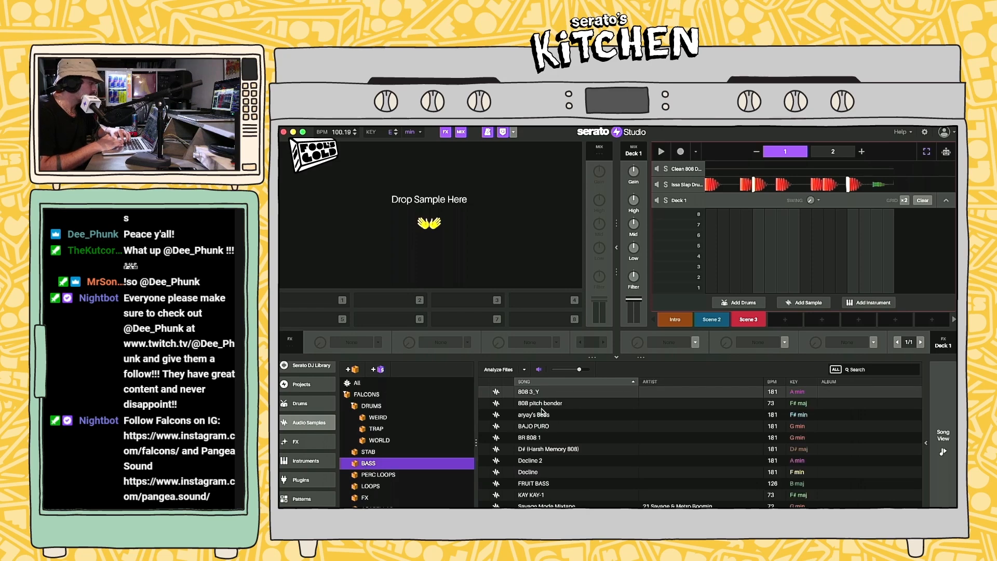
pyautogui.click(533, 460)
pyautogui.click(535, 382)
# Step: Audition the BASS crate samples from Times Bass through 808 pitch bender and select aryay's 808s
pyautogui.click(534, 393)
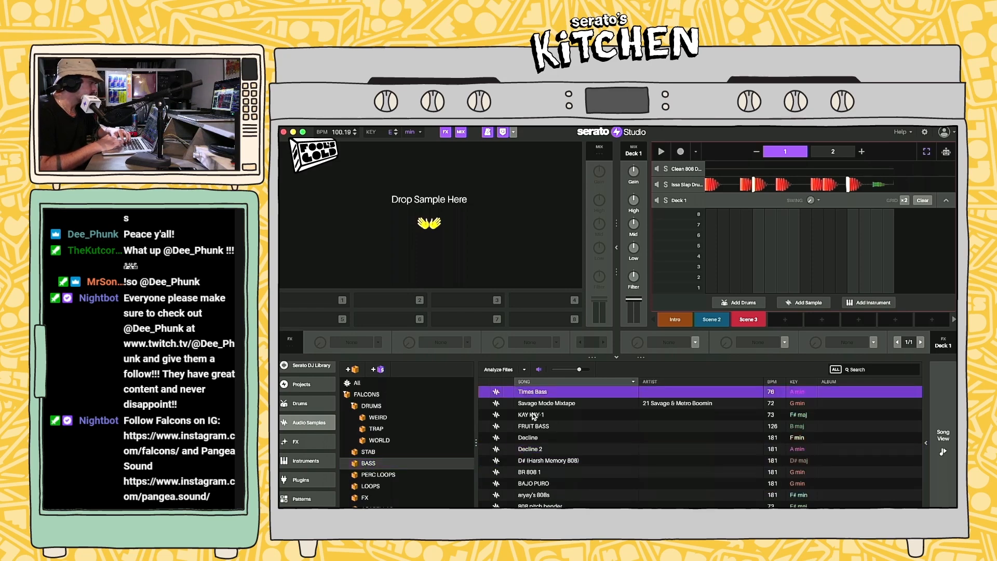
pyautogui.click(531, 405)
pyautogui.press('Down')
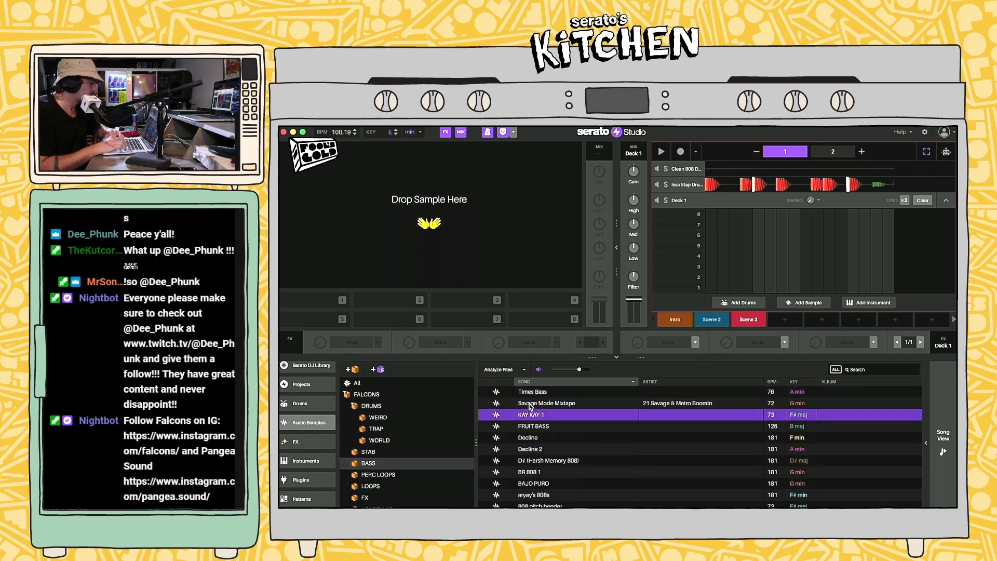
pyautogui.press('Down')
pyautogui.press('Down')
pyautogui.press('Down')
pyautogui.press('Down')
pyautogui.press('Down')
pyautogui.press('Down')
pyautogui.press('Down')
pyautogui.press('Down')
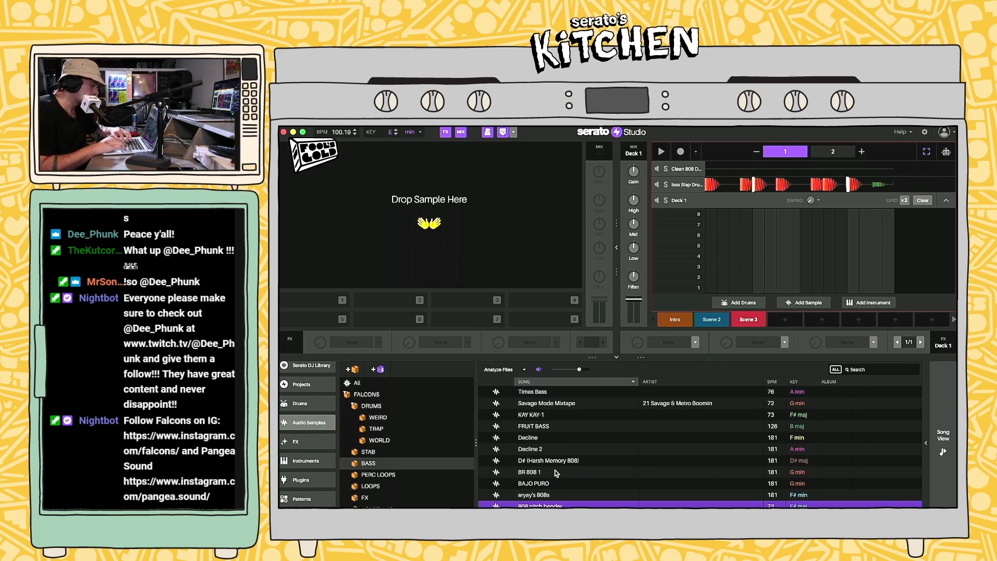
pyautogui.press('Up')
pyautogui.press('Up')
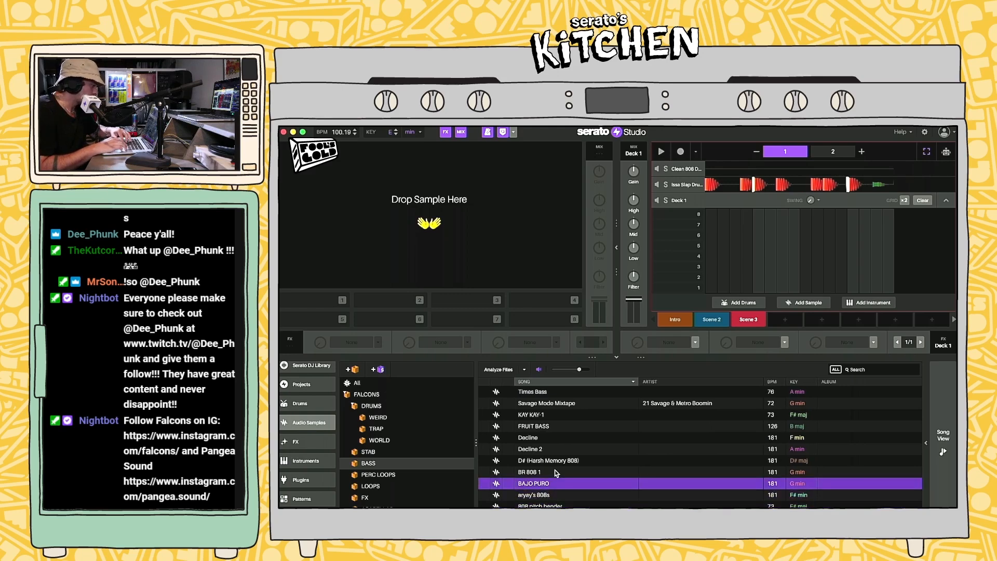
pyautogui.press('Down')
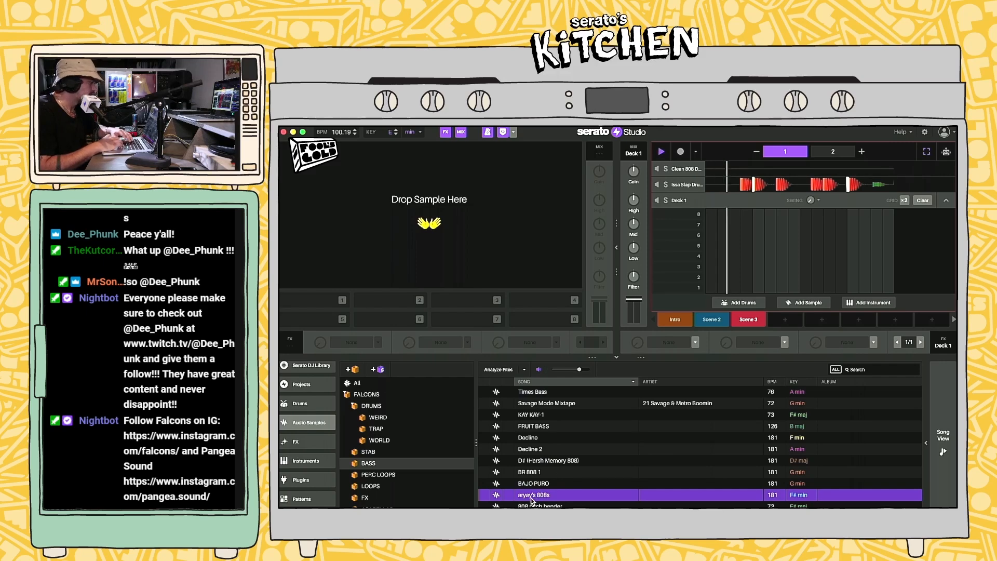
# Step: Load aryay's 808s into the empty sample deck and trigger its first cue three times
pyautogui.moveTo(530, 498); pyautogui.dragTo(452, 219)
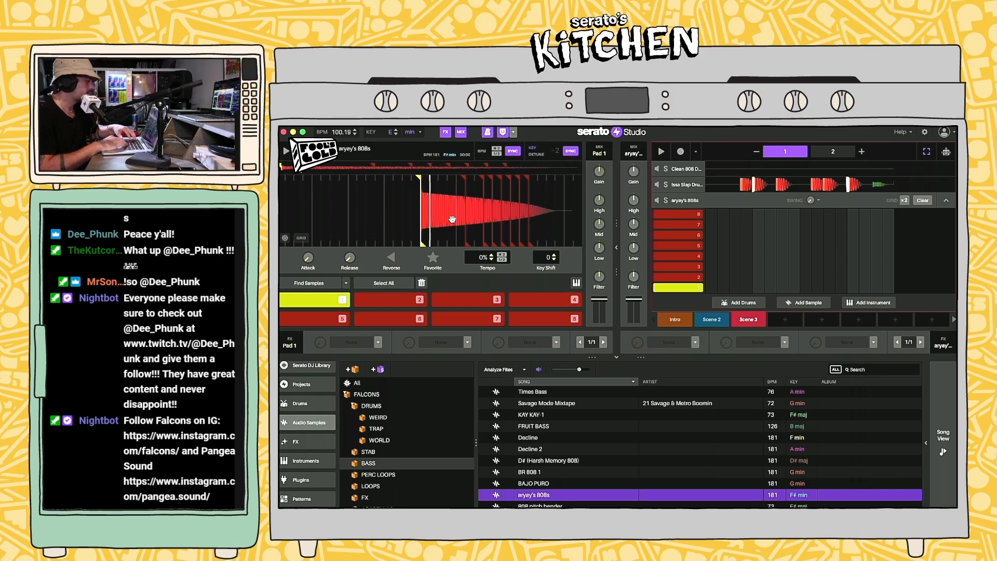
pyautogui.press('1')
pyautogui.press('1')
pyautogui.press('1')
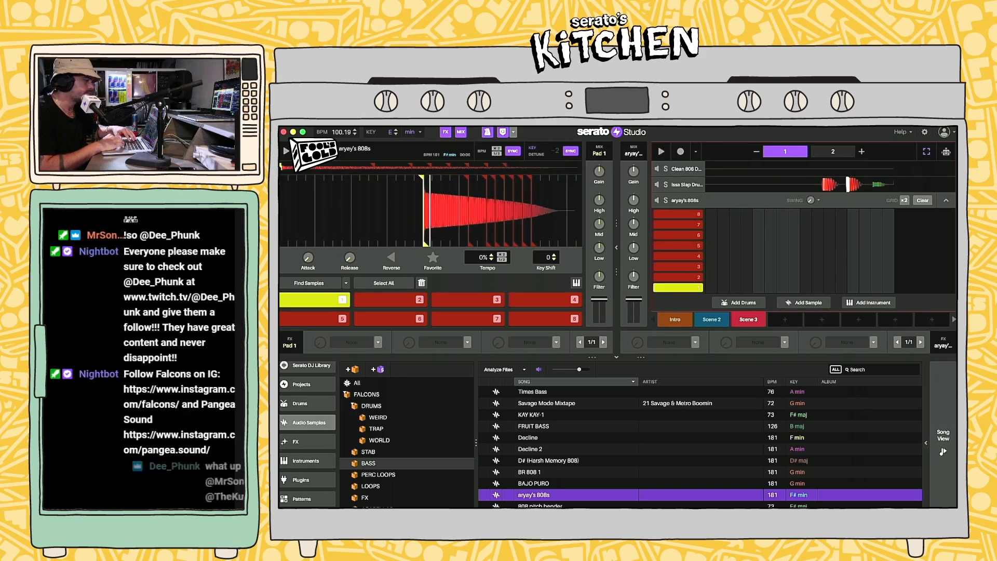
# Step: Return to the song timeline and play the arrangement from the first Scene 2 clip
pyautogui.click(943, 435)
pyautogui.click(528, 400)
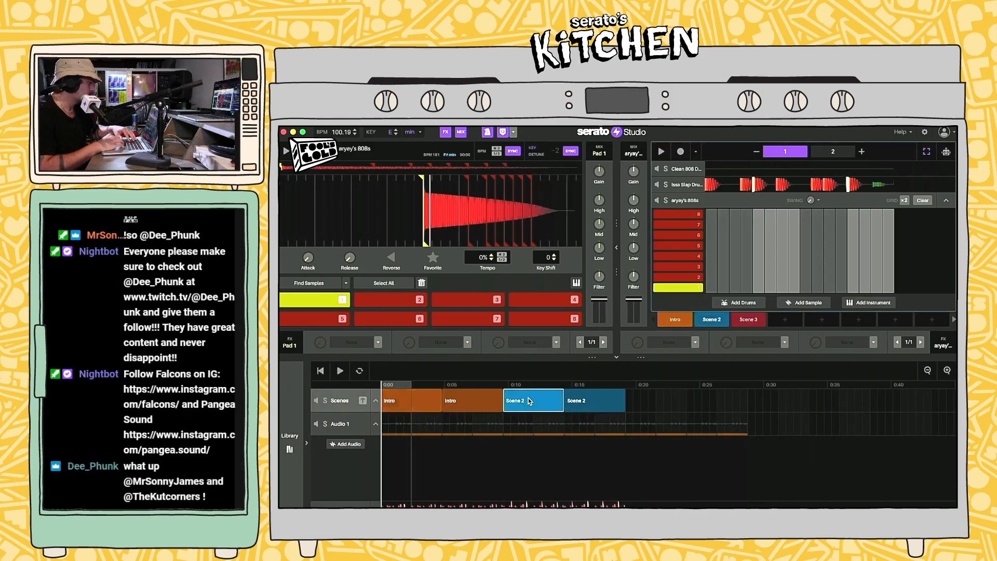
pyautogui.press('space')
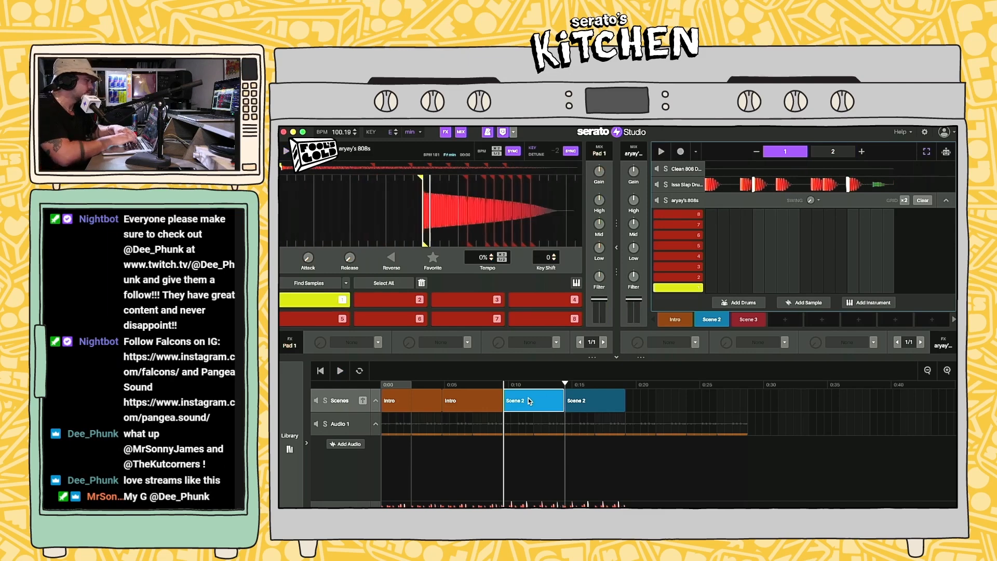
# Step: Try several cues of the aryay's 808s sample and switch its pads to keyboard mode with Play In Key
pyautogui.press('1')
pyautogui.press('4')
pyautogui.press('3')
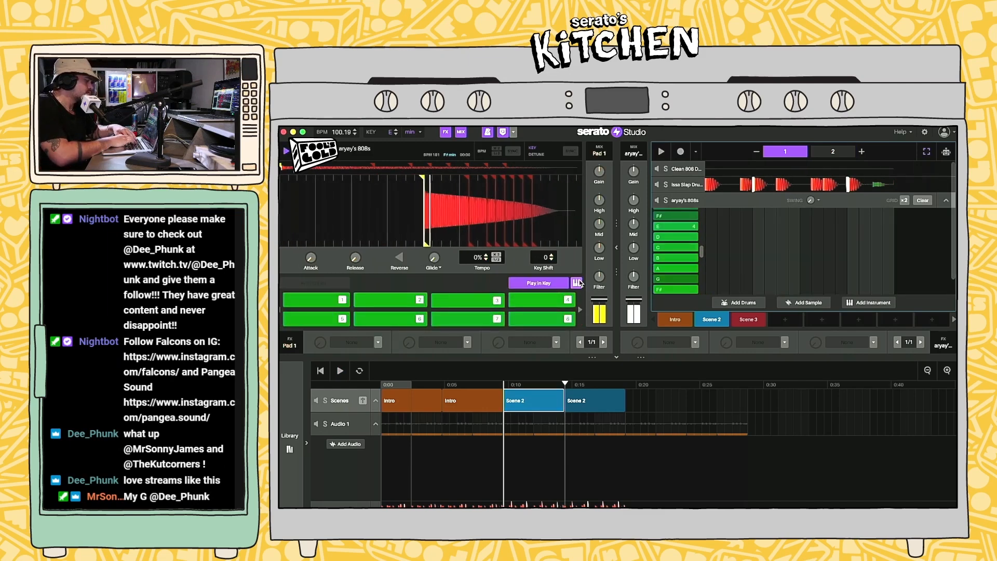
pyautogui.click(578, 282)
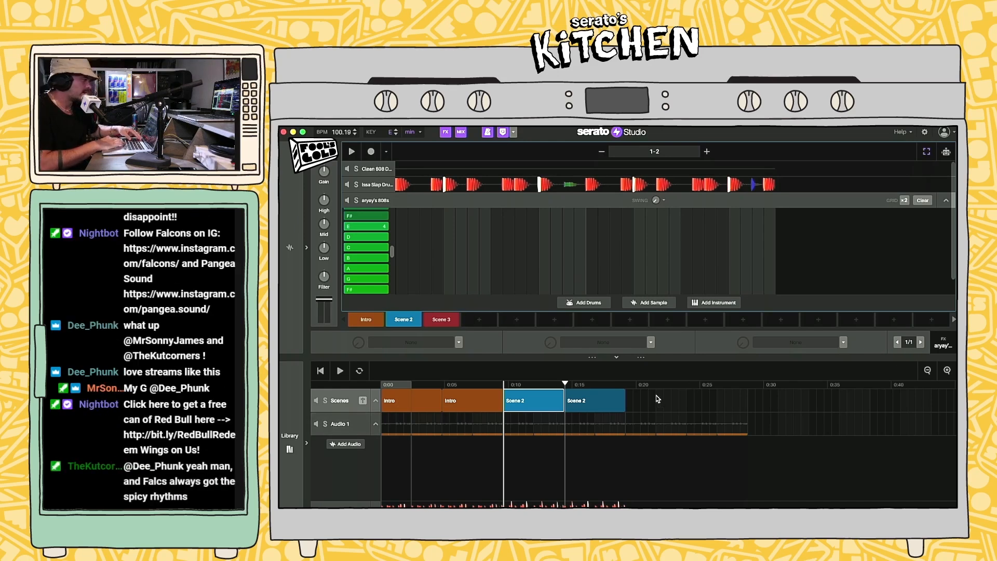
# Step: Play the arrangement from the first Intro clip for a few seconds, then stop it
pyautogui.click(392, 405)
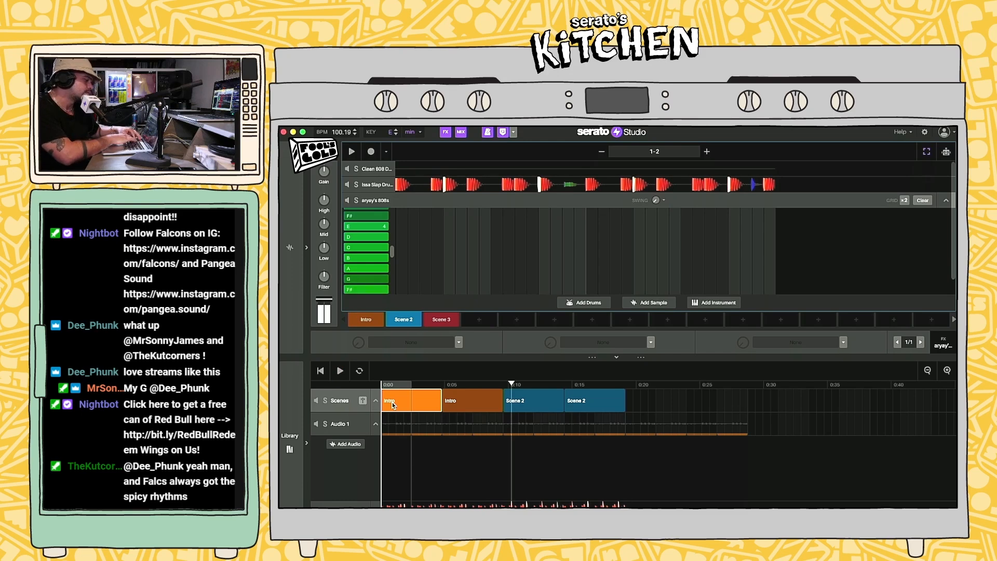
pyautogui.press('space')
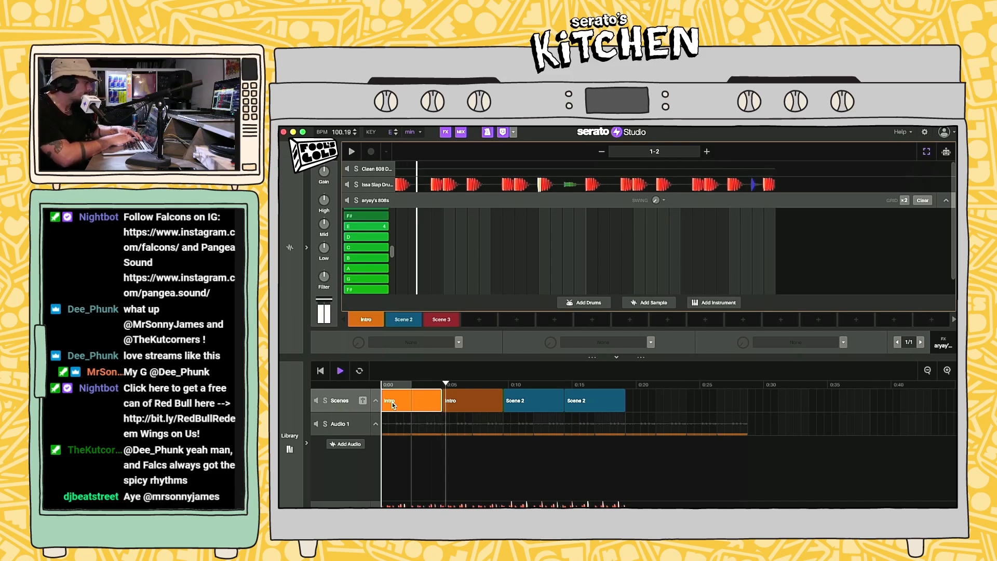
pyautogui.press('space')
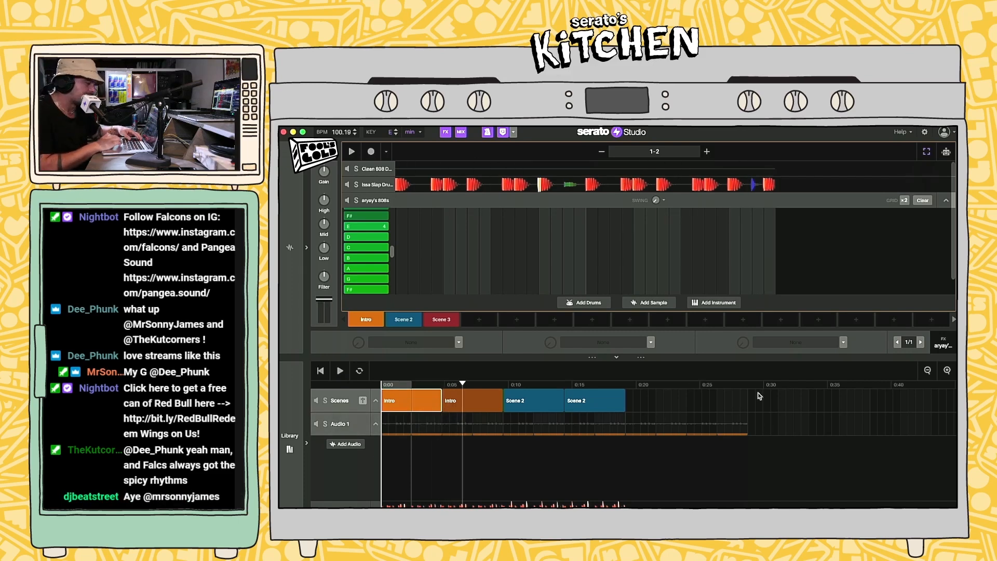
# Step: Record a two-bar aryay's 808s bass pattern of E and G notes in Scene 3
pyautogui.click(622, 400)
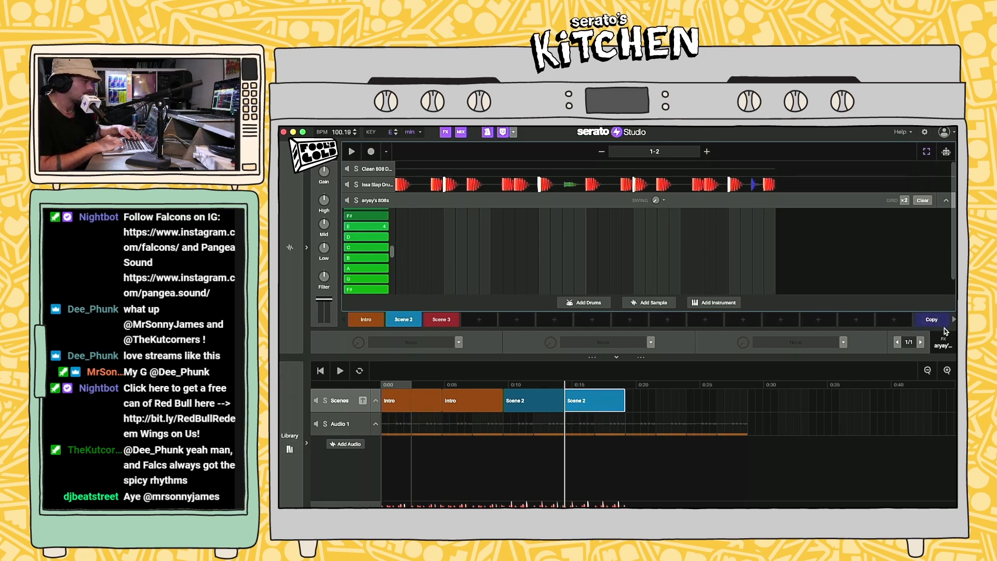
pyautogui.click(307, 248)
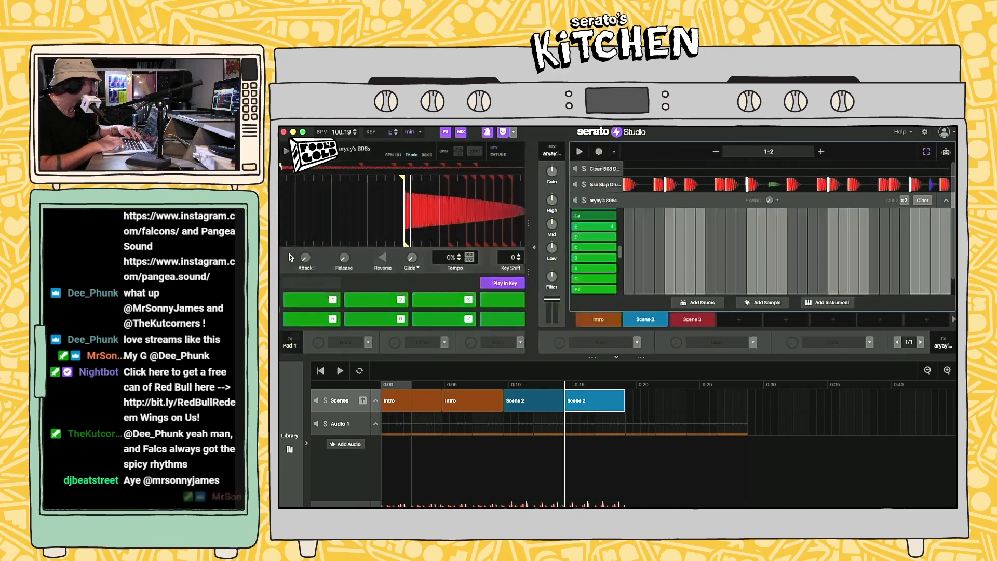
pyautogui.click(630, 401)
pyautogui.click(757, 322)
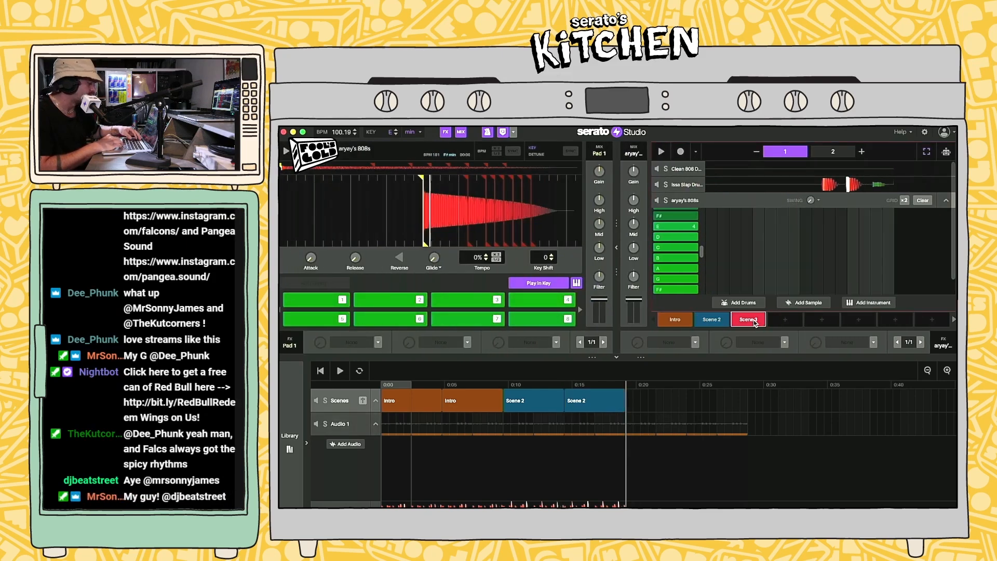
pyautogui.click(682, 152)
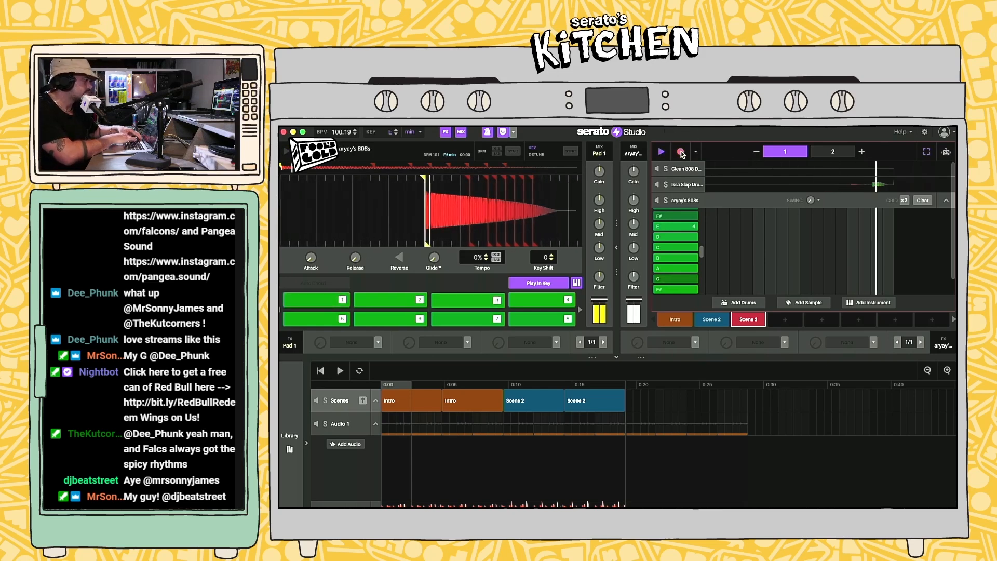
pyautogui.click(681, 152)
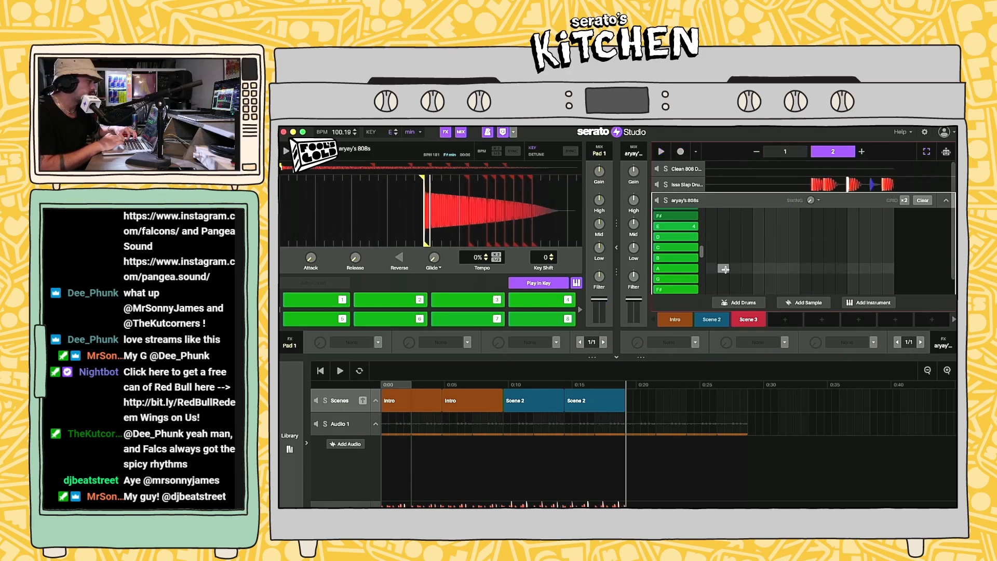
pyautogui.scroll(-2, 725, 269)
pyautogui.press('space')
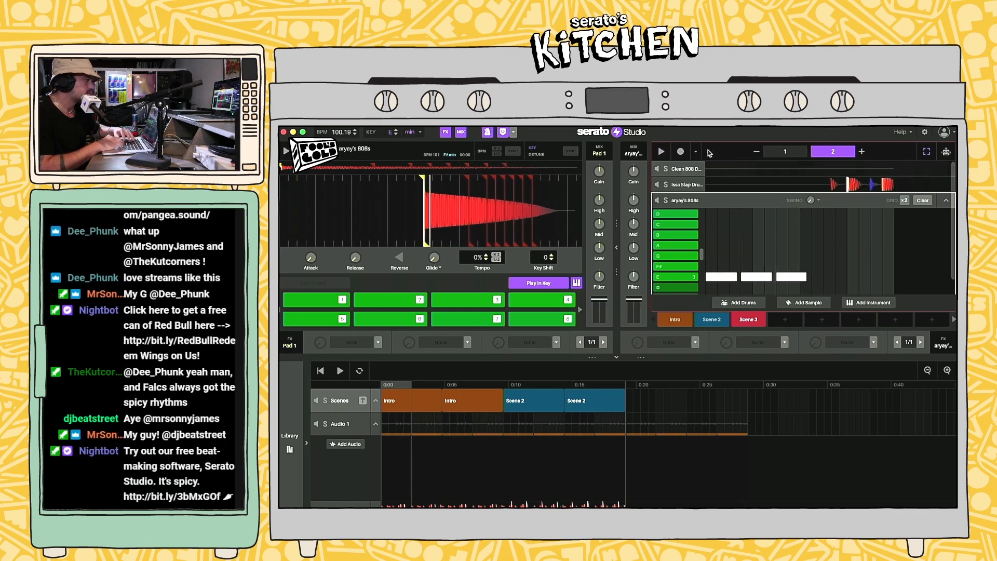
# Step: Move the G bass note from the end of Scene 3's first bar to the end of its second bar and play the scene
pyautogui.click(617, 248)
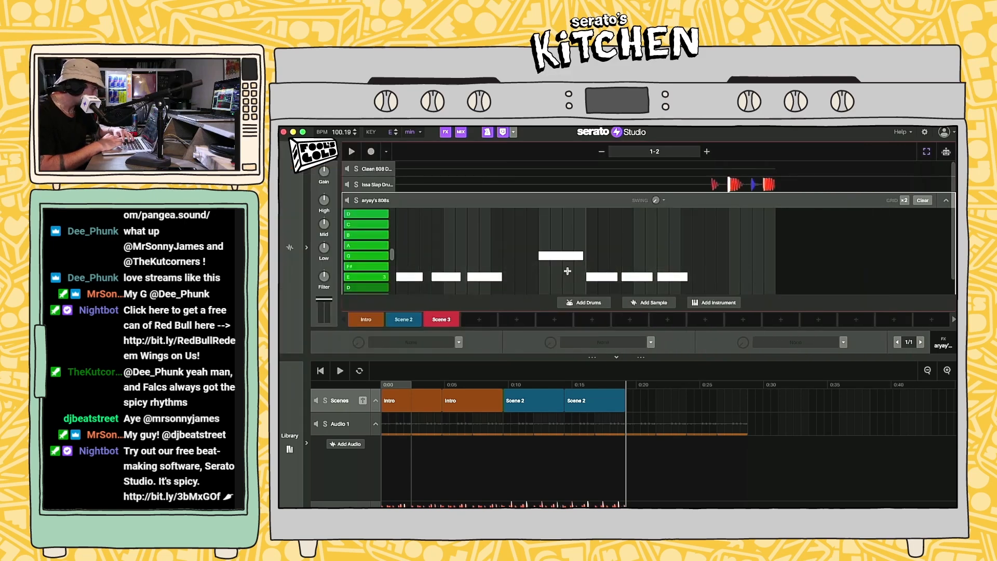
pyautogui.moveTo(561, 255); pyautogui.dragTo(756, 255)
pyautogui.press('space')
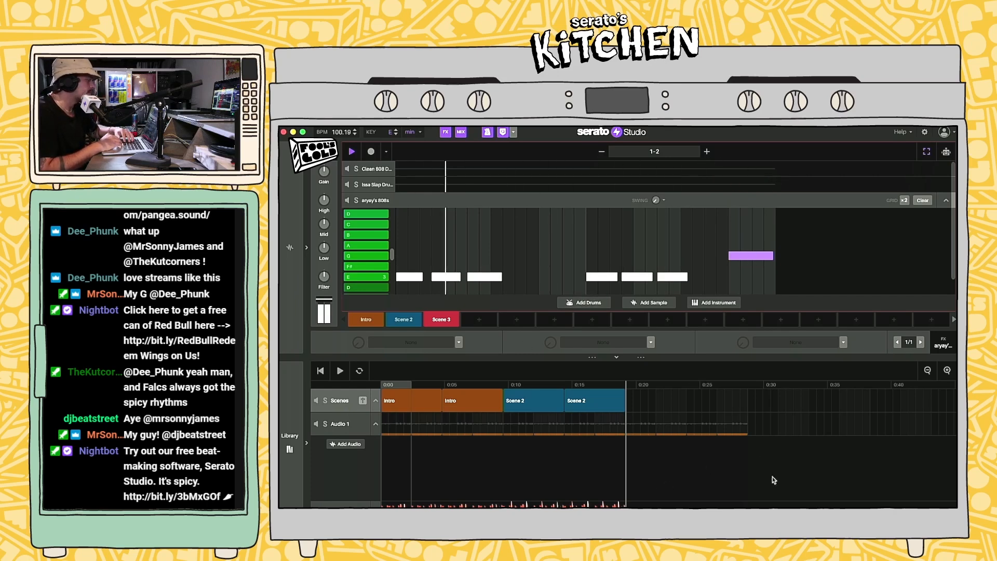
pyautogui.press('space')
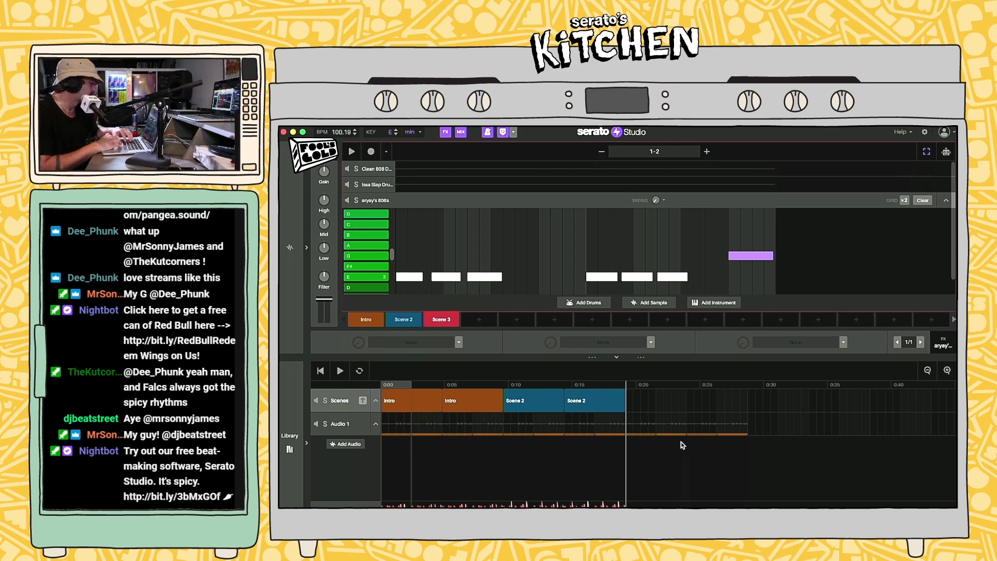
# Step: Place two Scene 3 clips after the Scene 2 clips in the song timeline and play from the first Intro clip
pyautogui.click(290, 247)
pyautogui.moveTo(749, 319); pyautogui.dragTo(656, 401)
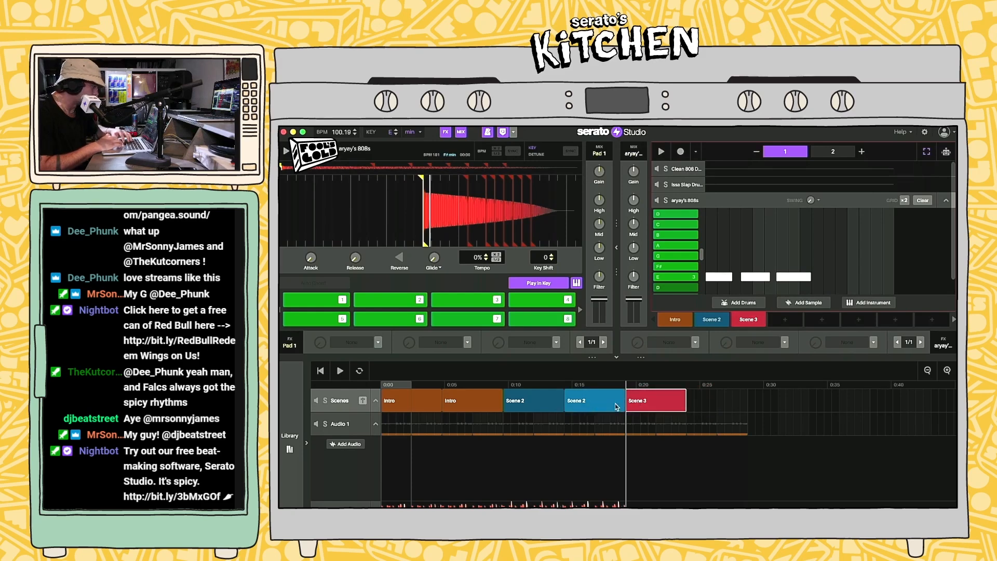
pyautogui.press('super+d')
pyautogui.click(396, 398)
pyautogui.press('space')
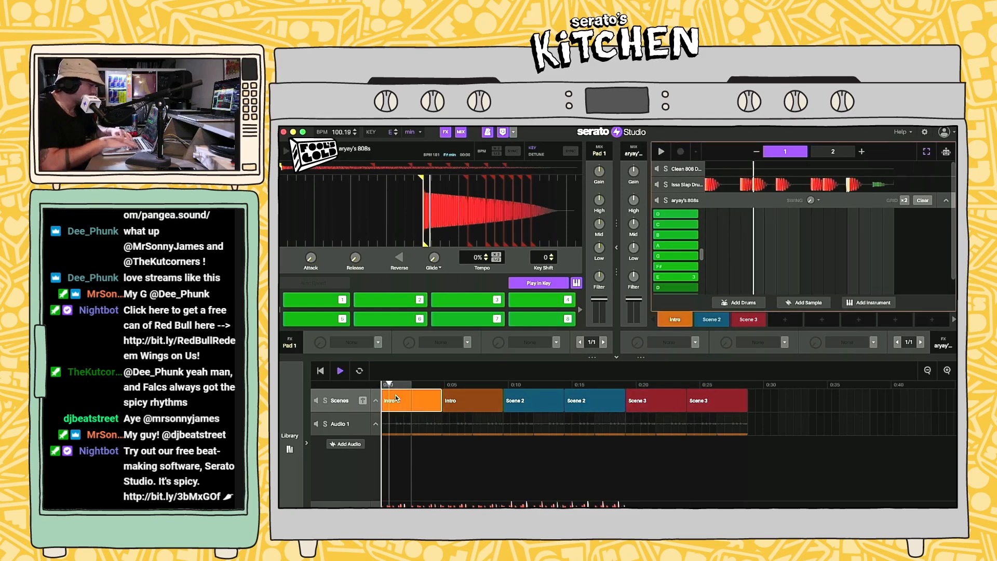
# Step: Raise the system volume and duplicate the last four acapella clips on the Audio 1 track
pyautogui.press('XF86AudioRaiseVolume')
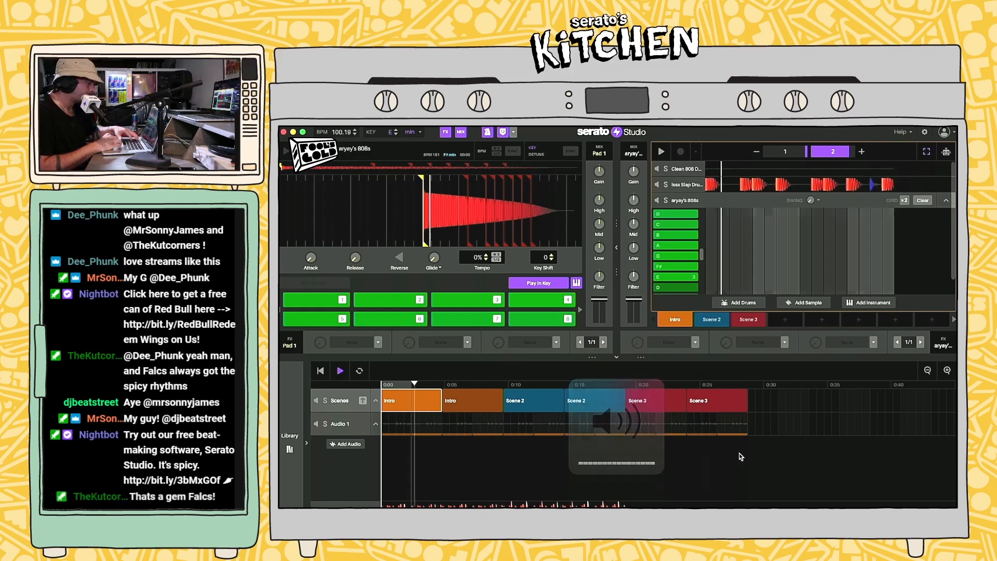
pyautogui.moveTo(640, 424); pyautogui.dragTo(735, 424)
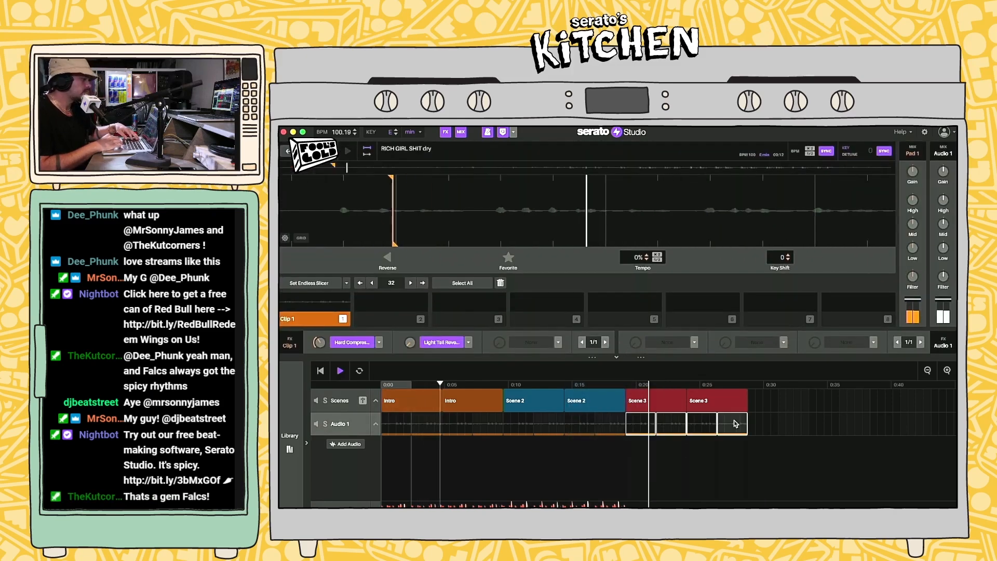
pyautogui.press('super+d')
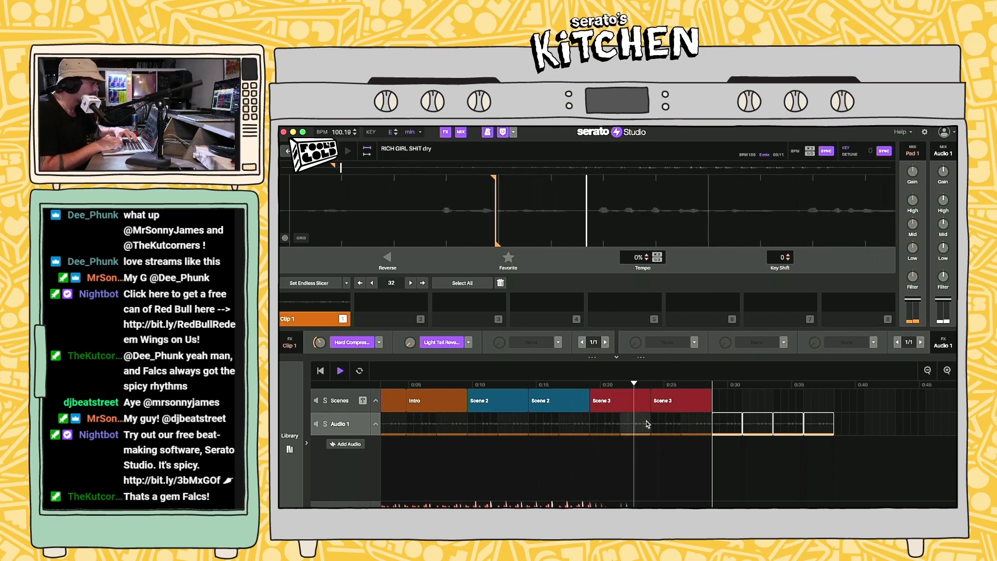
# Step: Create Scene 4 as a copy of the Scene 3 clip and show its bass notes
pyautogui.click(655, 401)
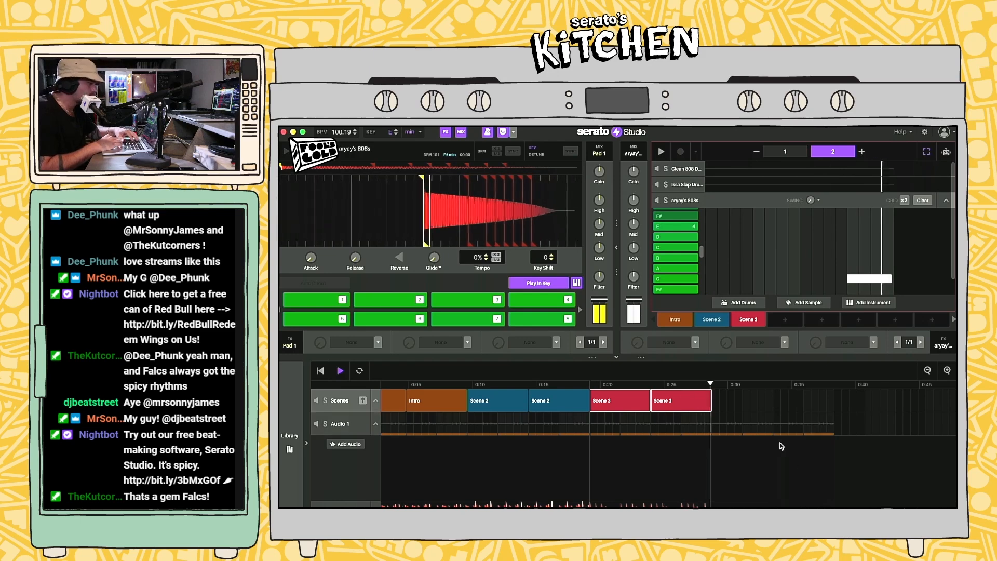
pyautogui.click(669, 403)
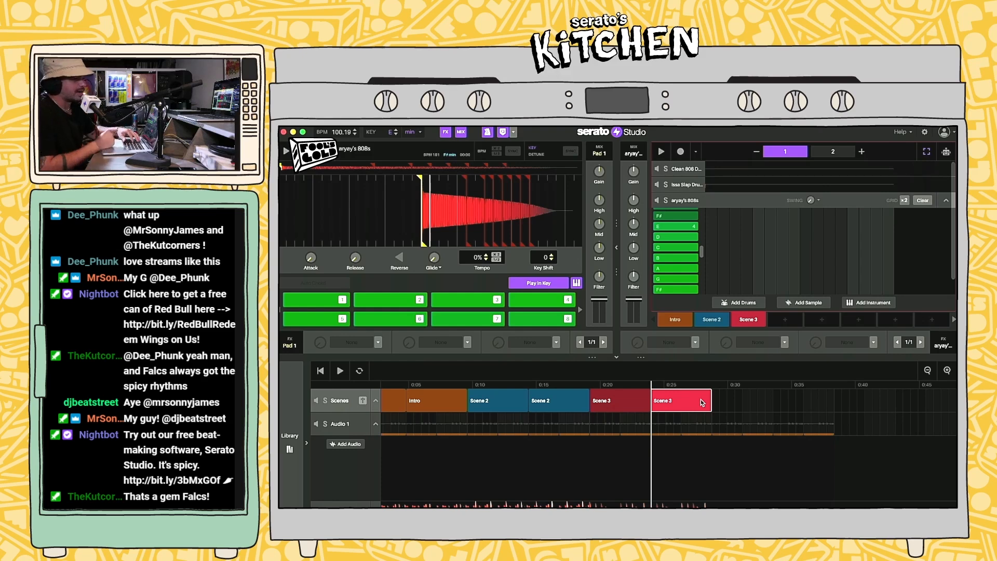
pyautogui.moveTo(703, 403); pyautogui.dragTo(780, 320)
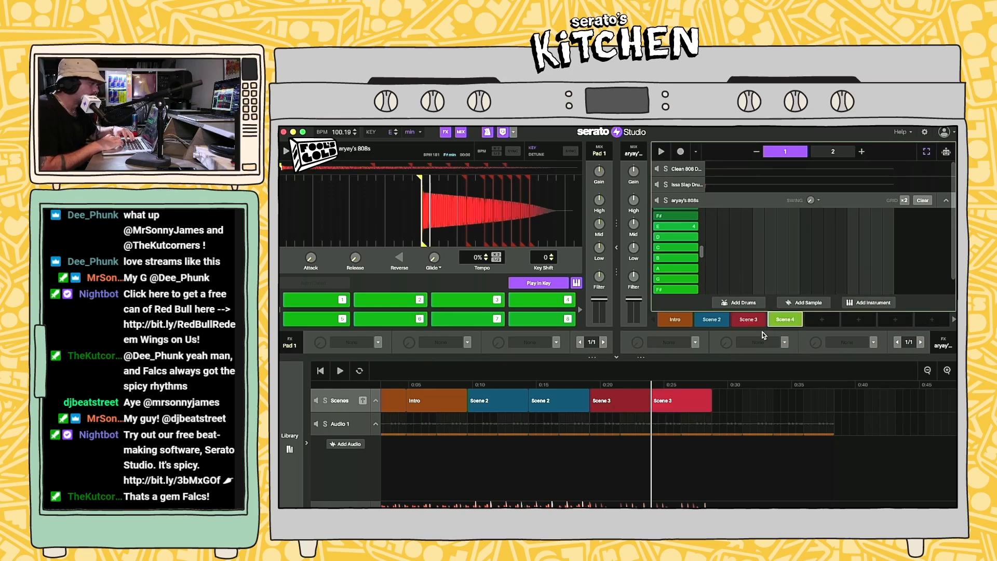
pyautogui.scroll(-1, 745, 238)
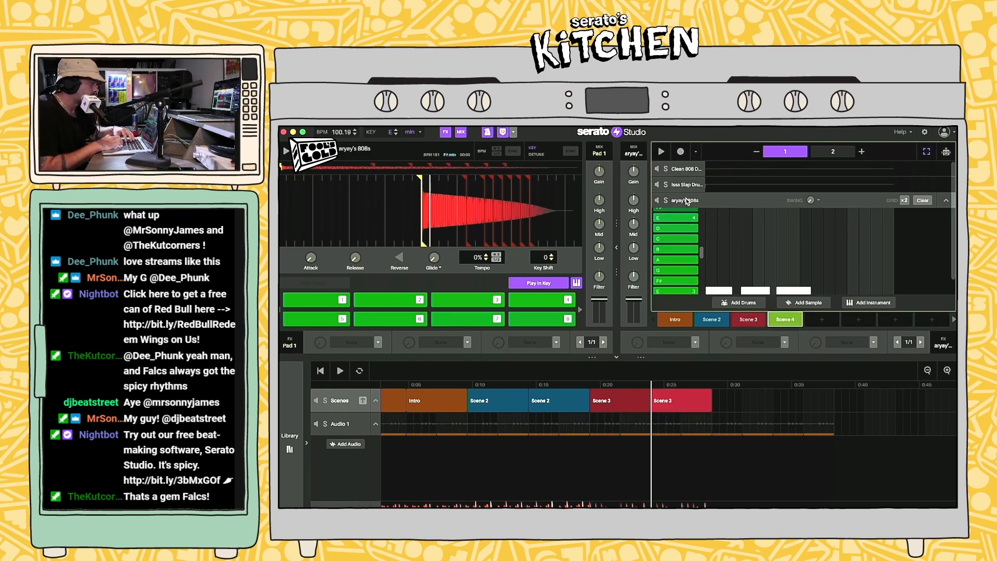
# Step: Add Clap hits on steps 5 and 13 of both bars of Scene 4 with the Issa Slap Drum Kit and play the scene
pyautogui.click(685, 184)
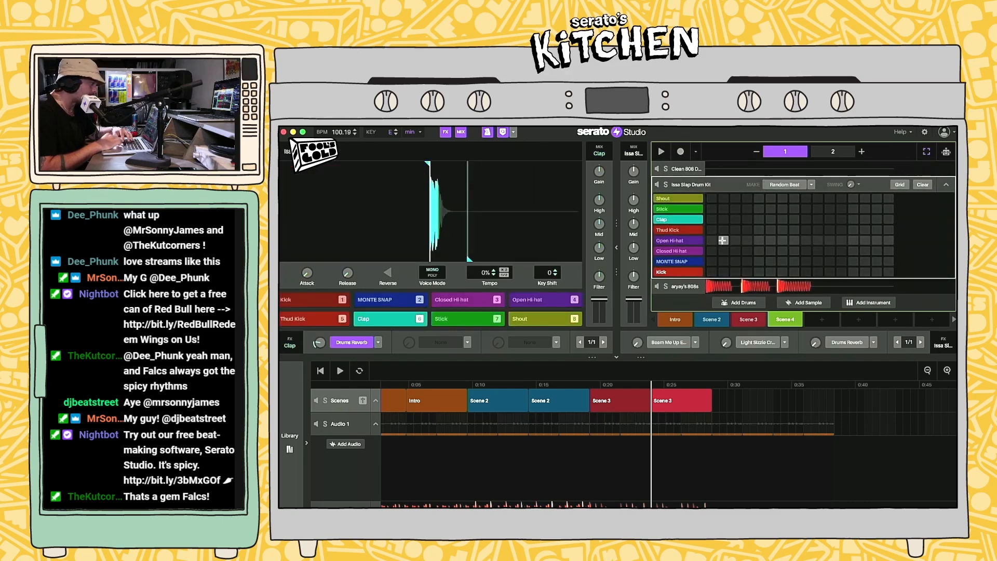
pyautogui.click(617, 248)
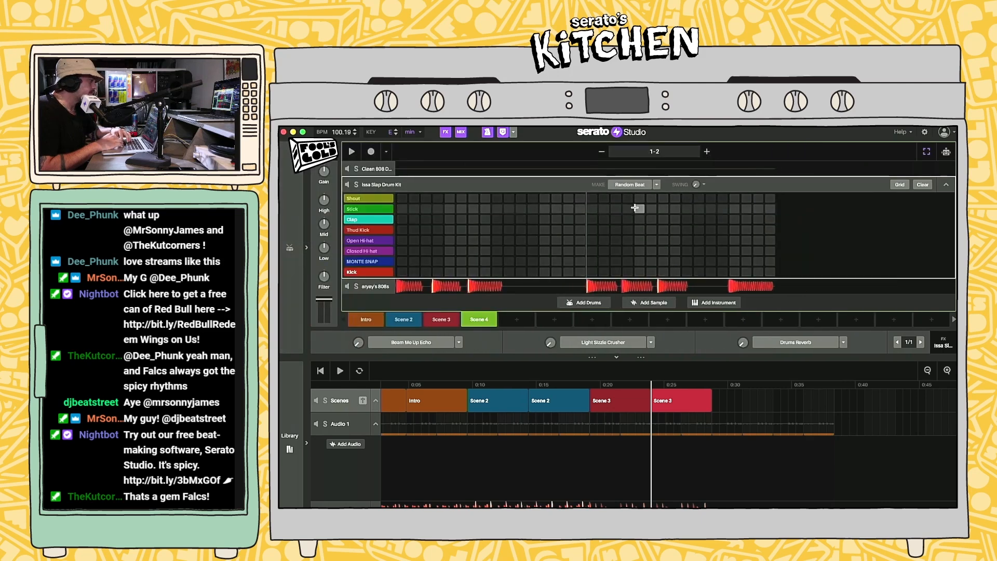
pyautogui.click(734, 221)
pyautogui.press('space')
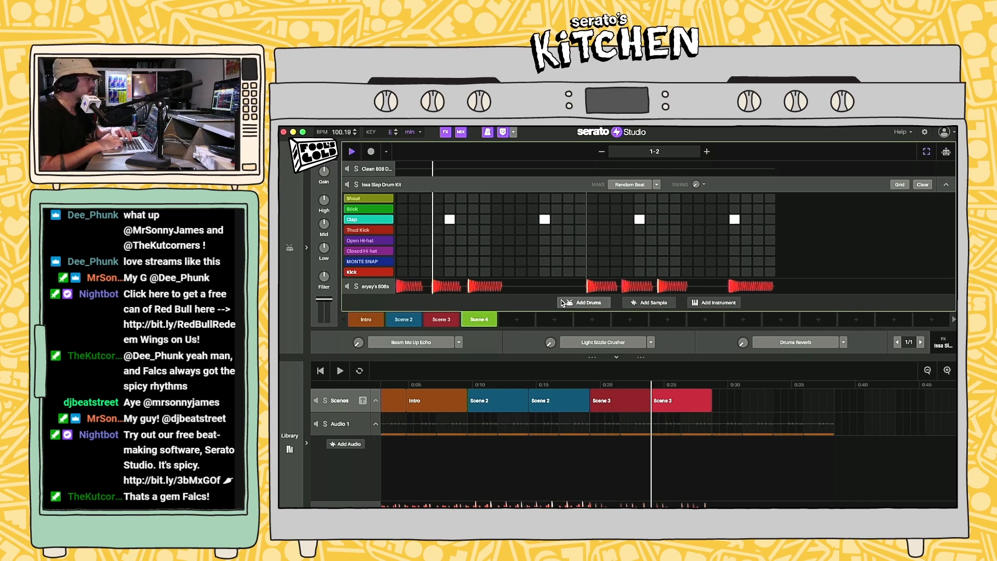
pyautogui.press('space')
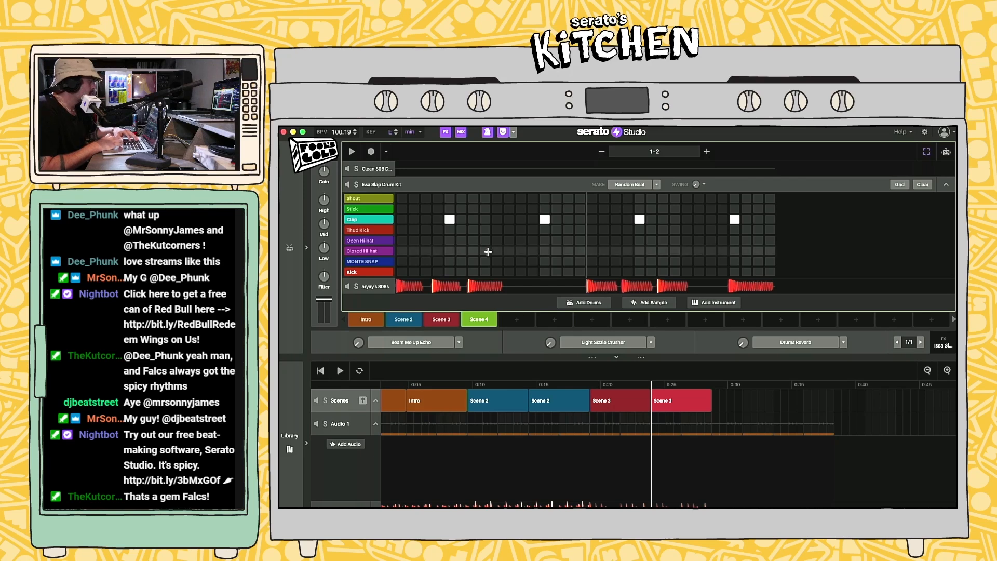
# Step: Add a Shout hit on step 15 of Scene 4's first bar and a Stick hit on step 15 of its second bar, checking by playback
pyautogui.click(569, 198)
pyautogui.press('space')
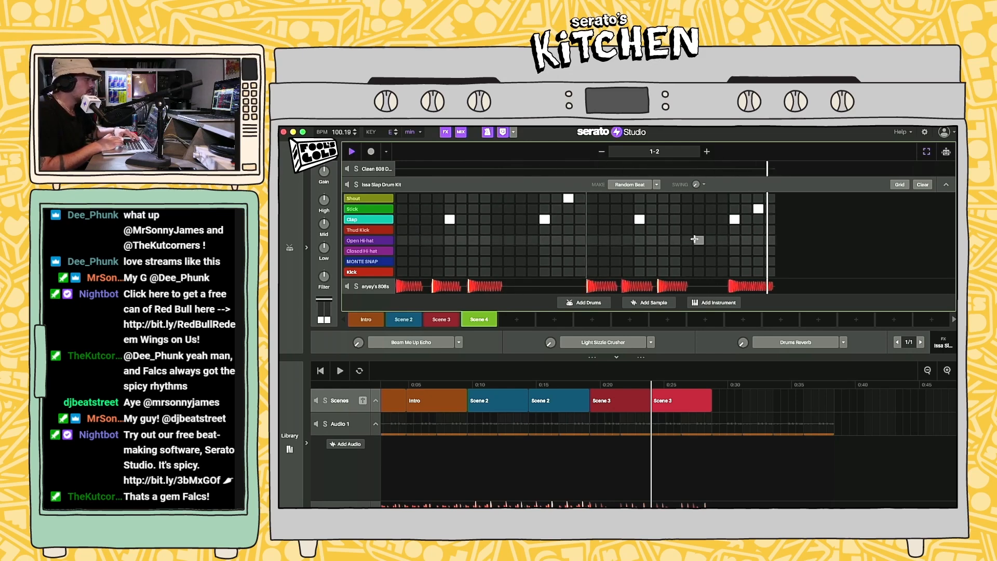
pyautogui.press('space')
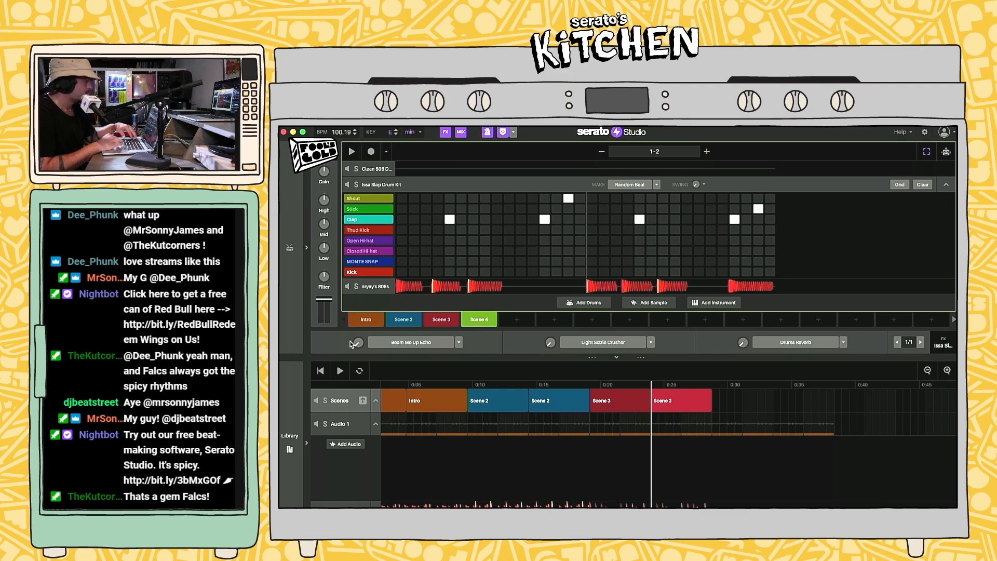
# Step: Place two Scene 4 clips after the Scene 3 clips in the song timeline and play from the first one
pyautogui.click(287, 252)
pyautogui.moveTo(784, 320); pyautogui.dragTo(730, 408)
pyautogui.press('super+d')
pyautogui.click(737, 428)
pyautogui.click(746, 405)
pyautogui.press('space')
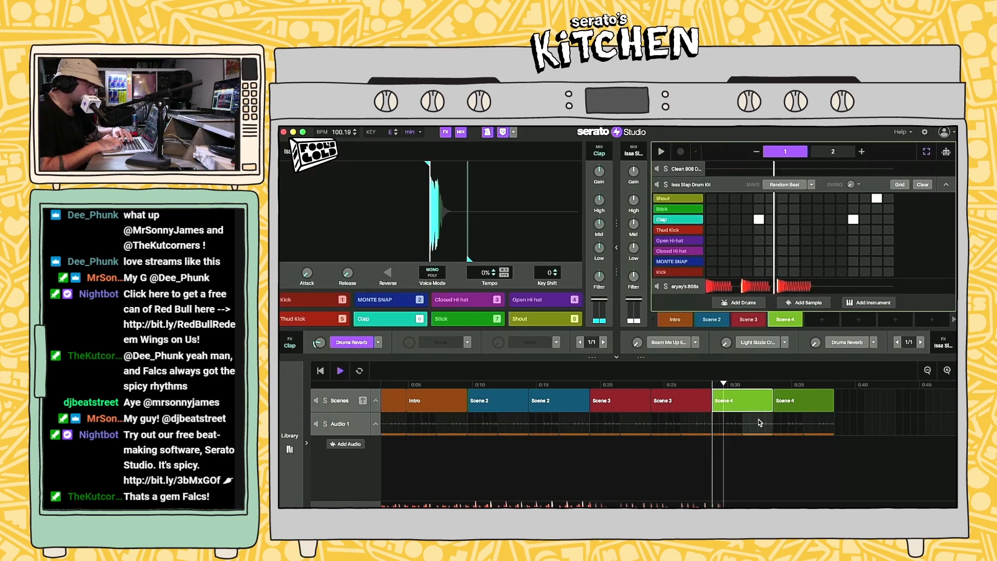
# Step: Split the first acapella clip under the second Scene 4 in half, repeat its second half to the scene's end and play it
pyautogui.click(791, 423)
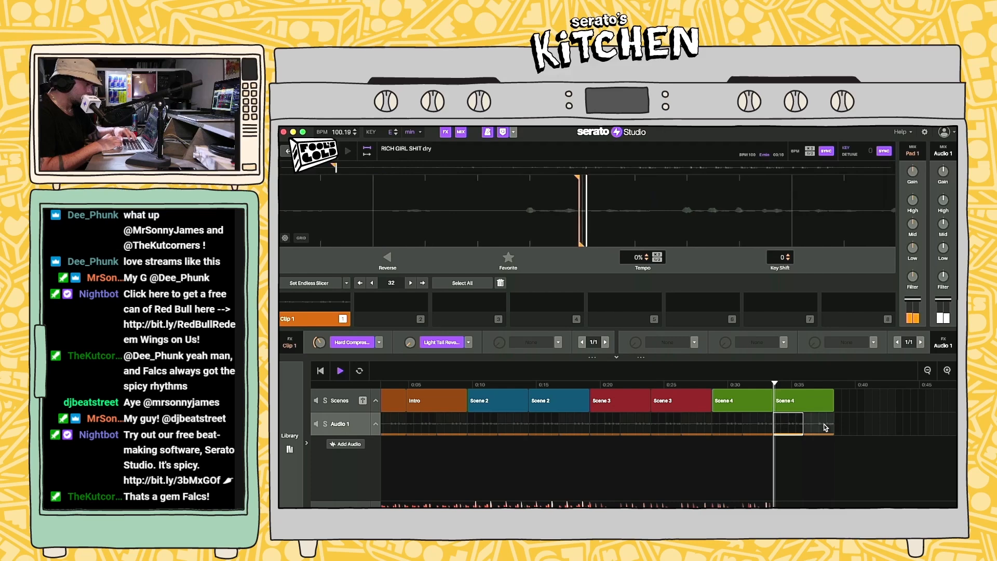
pyautogui.press('space')
pyautogui.click(789, 423)
pyautogui.press('super+e')
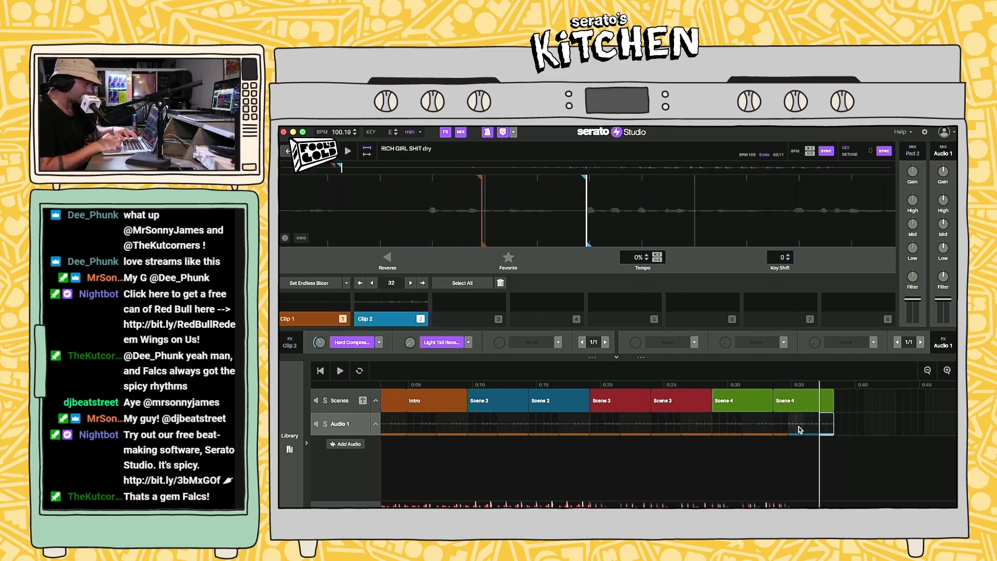
pyautogui.click(776, 426)
pyautogui.press('space')
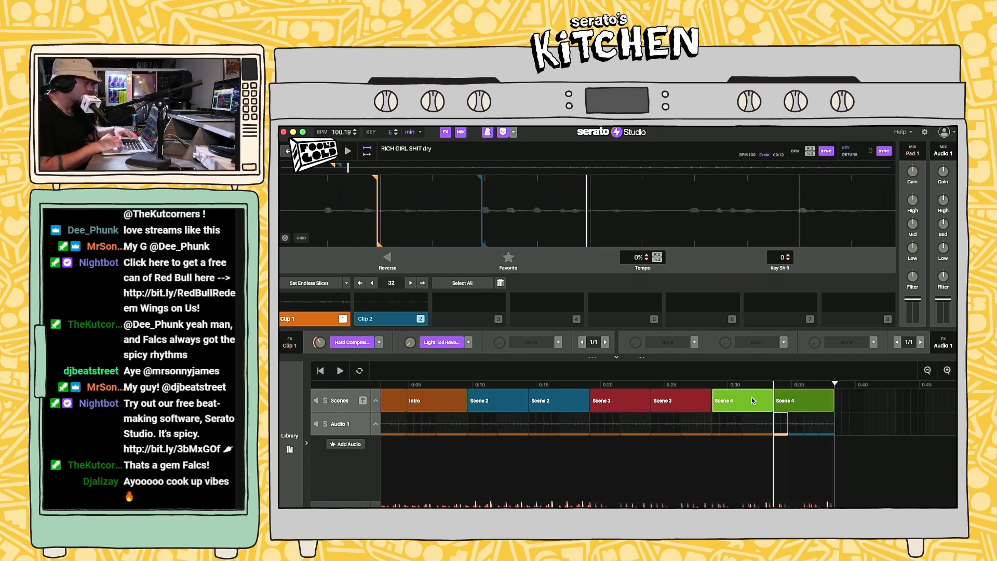
# Step: Duplicate all the acapella clips under the two Scene 4 clips directly after them on the Audio 1 track
pyautogui.click(721, 421)
pyautogui.keyDown('shift'); pyautogui.click(827, 425); pyautogui.keyUp('shift')
pyautogui.press('super+d')
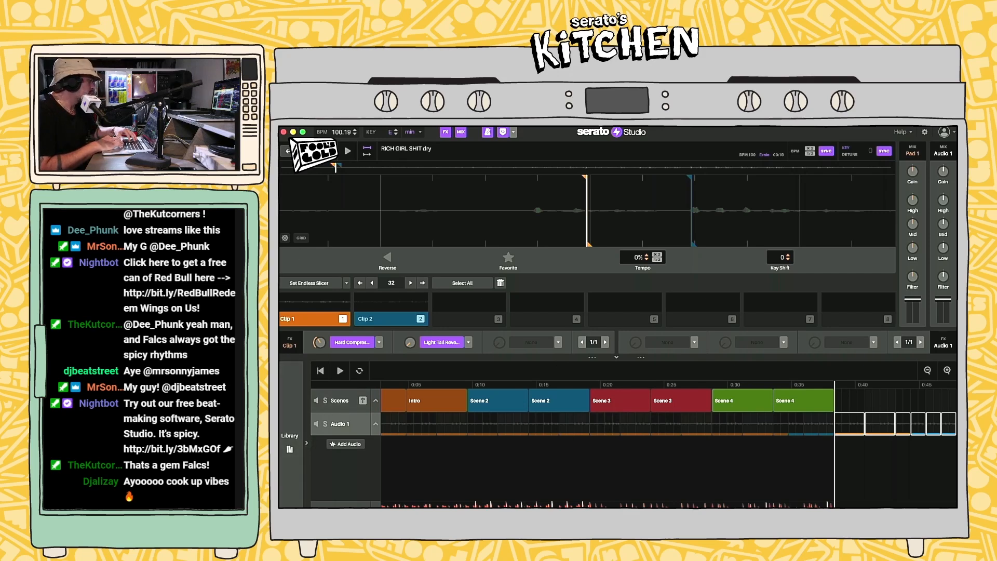
pyautogui.click(283, 418)
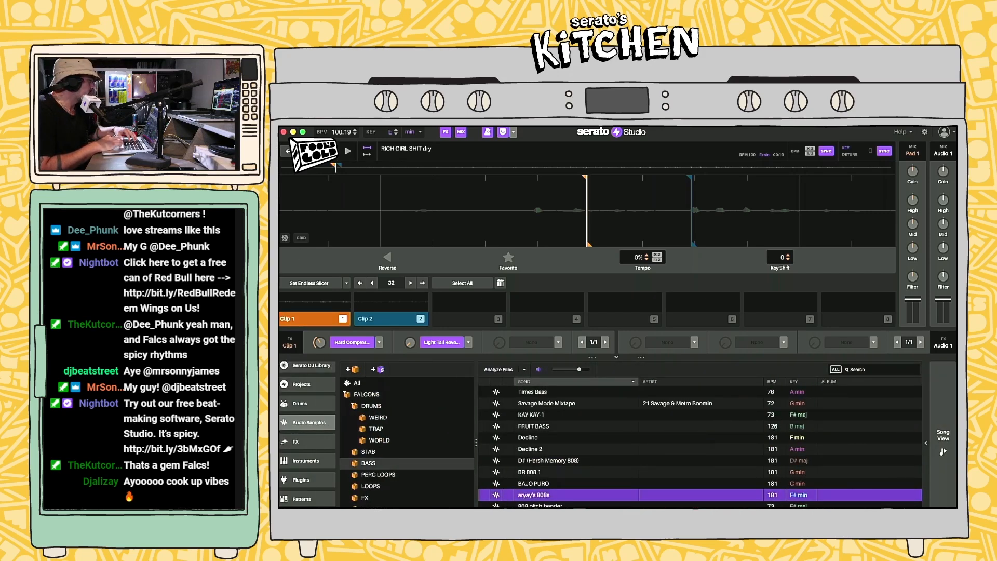
pyautogui.click(943, 436)
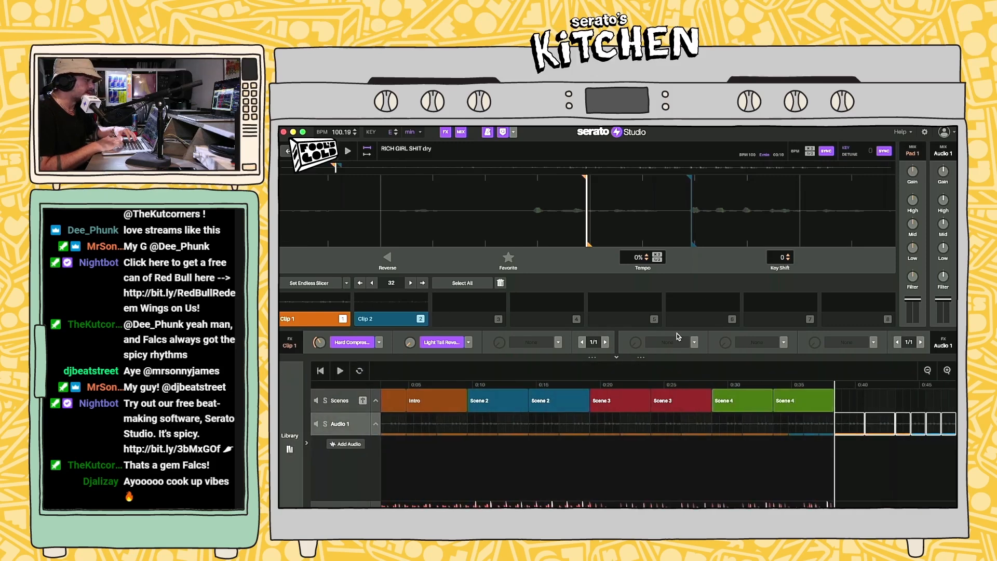
# Step: Create Scene 5 as a copy of Scene 4 and show both bars of its drum pattern
pyautogui.click(808, 403)
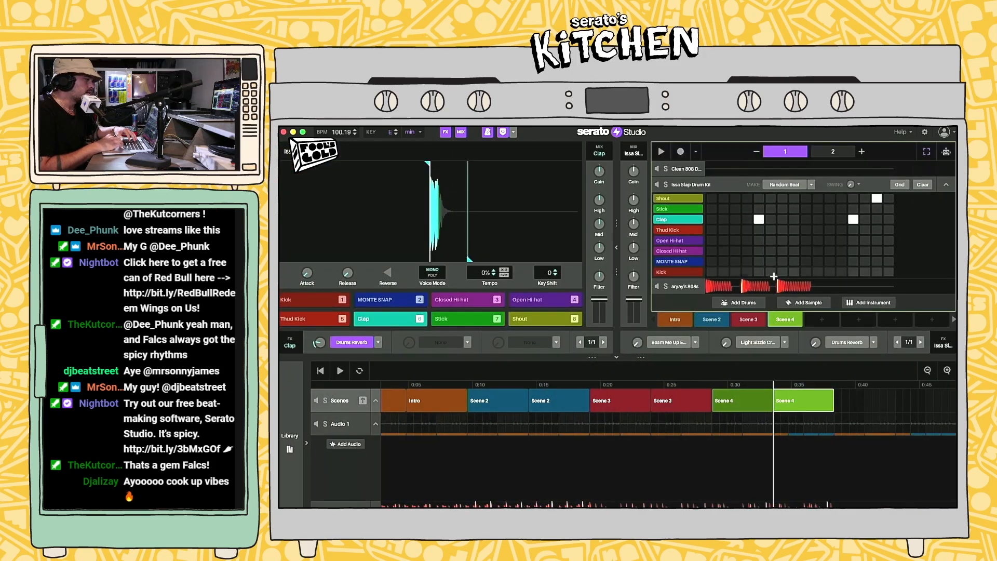
pyautogui.click(821, 319)
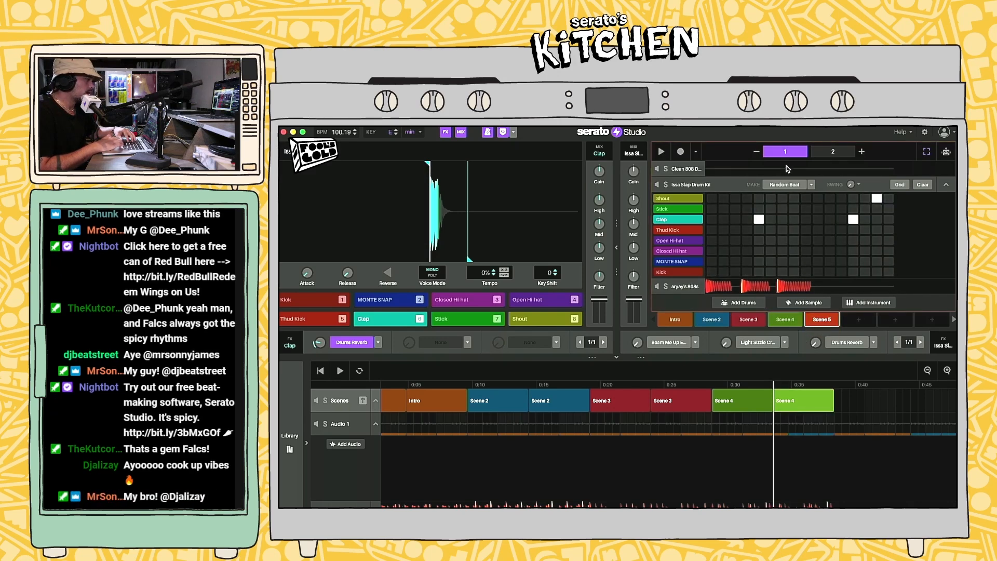
pyautogui.click(616, 247)
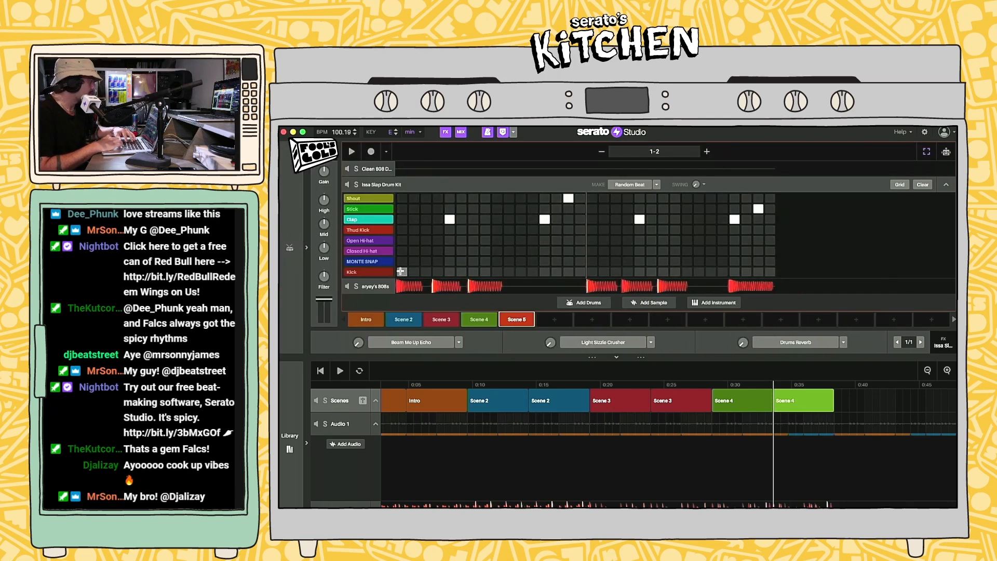
# Step: Add Kick hits on steps 1, 4, 5, 7, 10, 11 and 13 of Scene 5's first bar and play the pattern
pyautogui.click(438, 272)
pyautogui.click(450, 271)
pyautogui.click(473, 272)
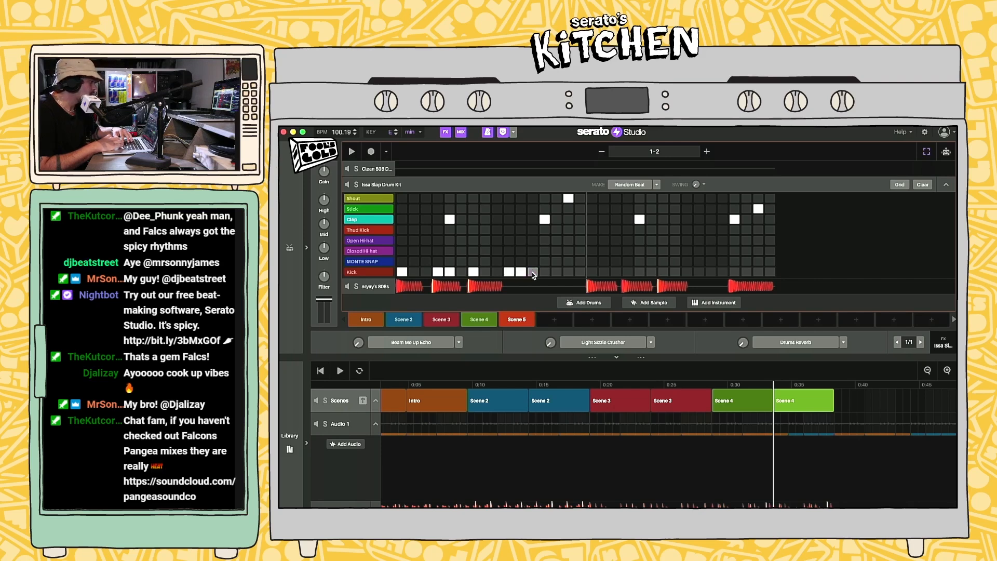
pyautogui.press('space')
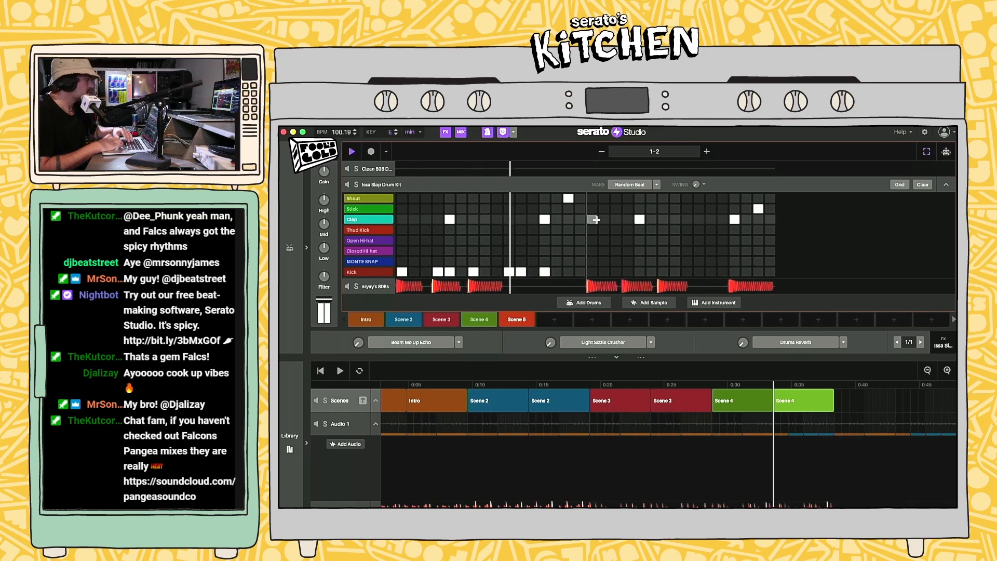
pyautogui.press('space')
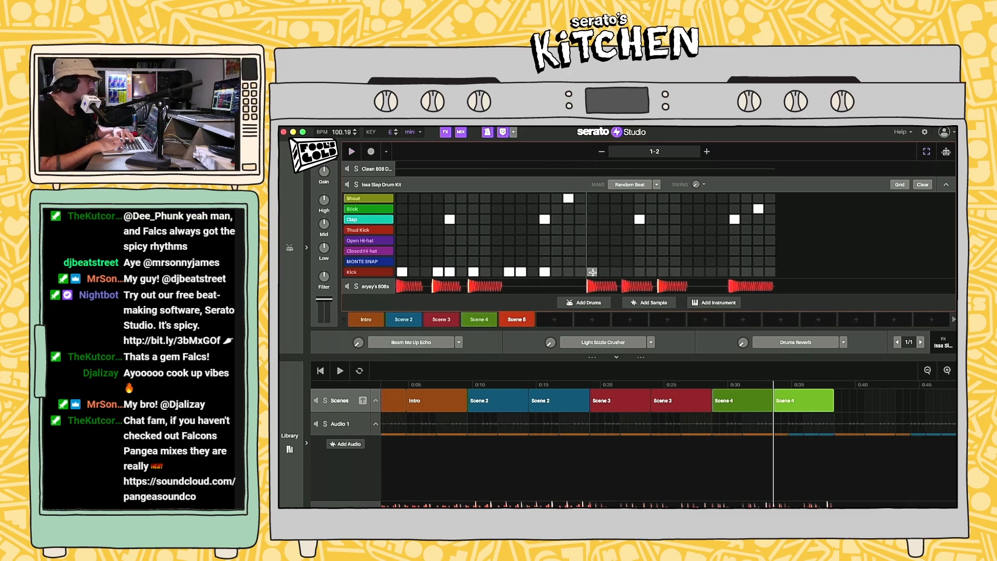
# Step: Add Kick hits on steps 1, 4, 5, 7, 10, 11 and 15 of Scene 5's second bar and play the pattern
pyautogui.click(628, 272)
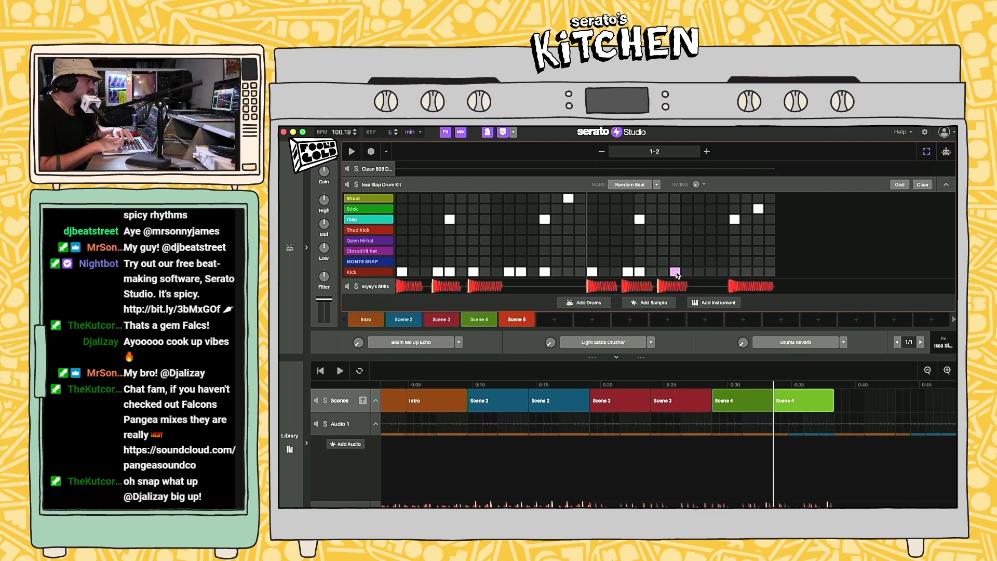
pyautogui.click(664, 271)
pyautogui.press('space')
pyautogui.click(710, 272)
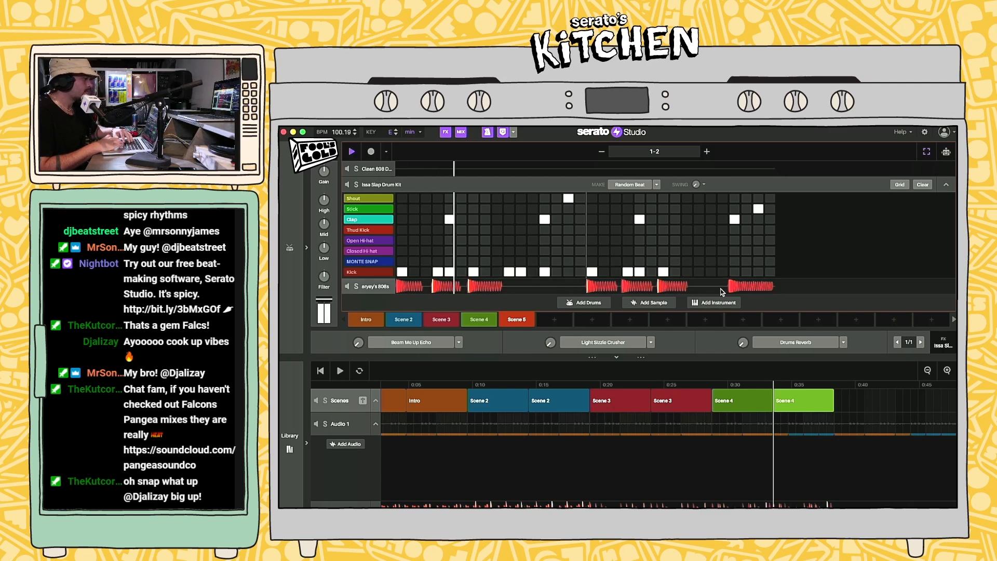
pyautogui.click(699, 272)
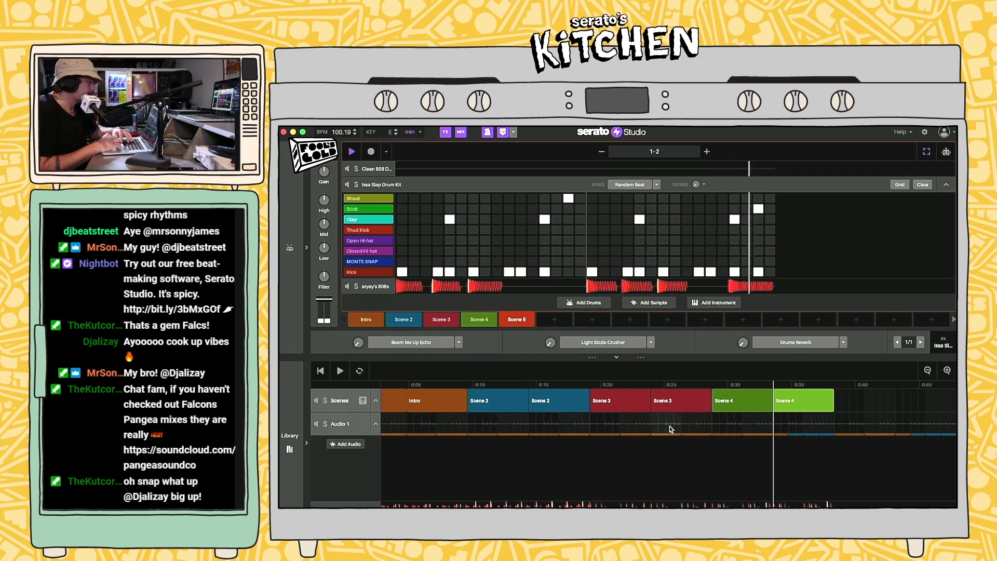
pyautogui.press('space')
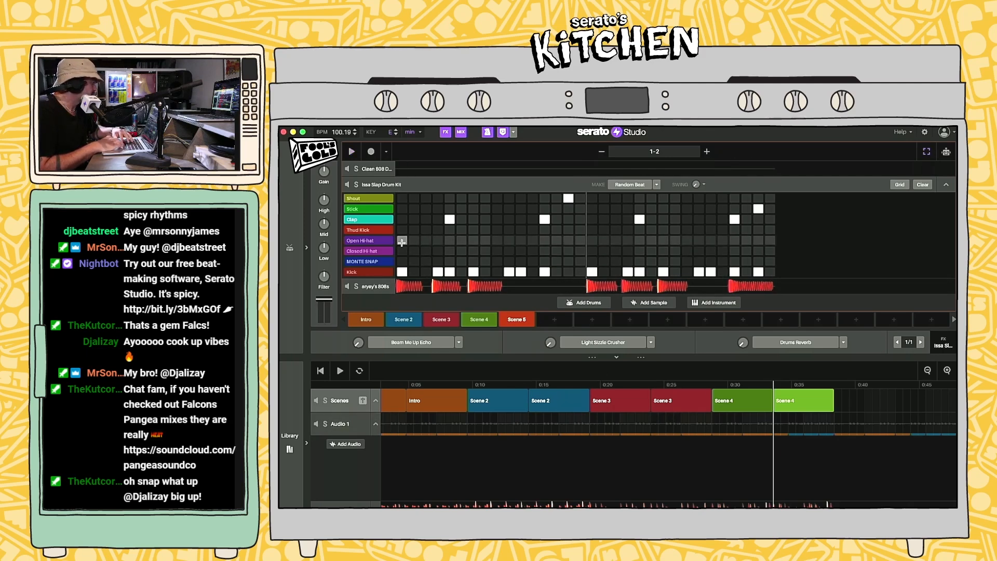
# Step: Add Closed Hi-hat hits on steps 3, 4 and 7 of Scene 5's first bar, checking them by playback
pyautogui.click(402, 240)
pyautogui.click(402, 251)
pyautogui.press('space')
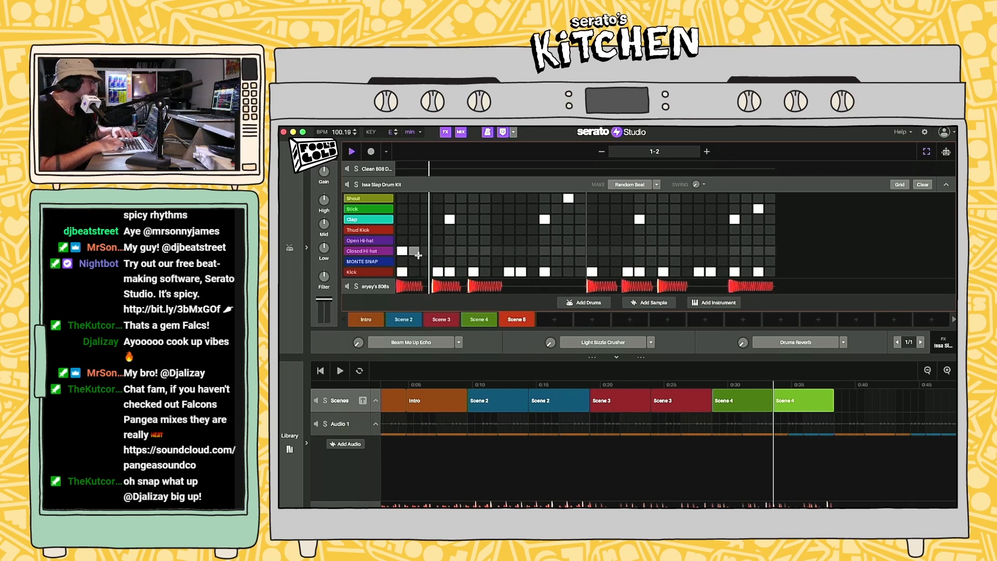
pyautogui.click(425, 251)
pyautogui.click(438, 251)
pyautogui.press('space')
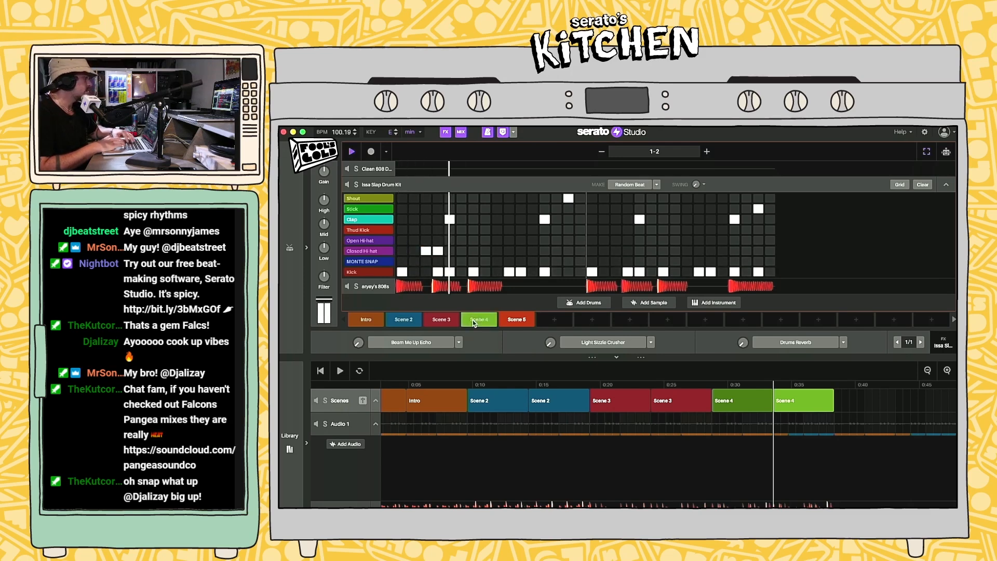
pyautogui.press('space')
pyautogui.click(484, 252)
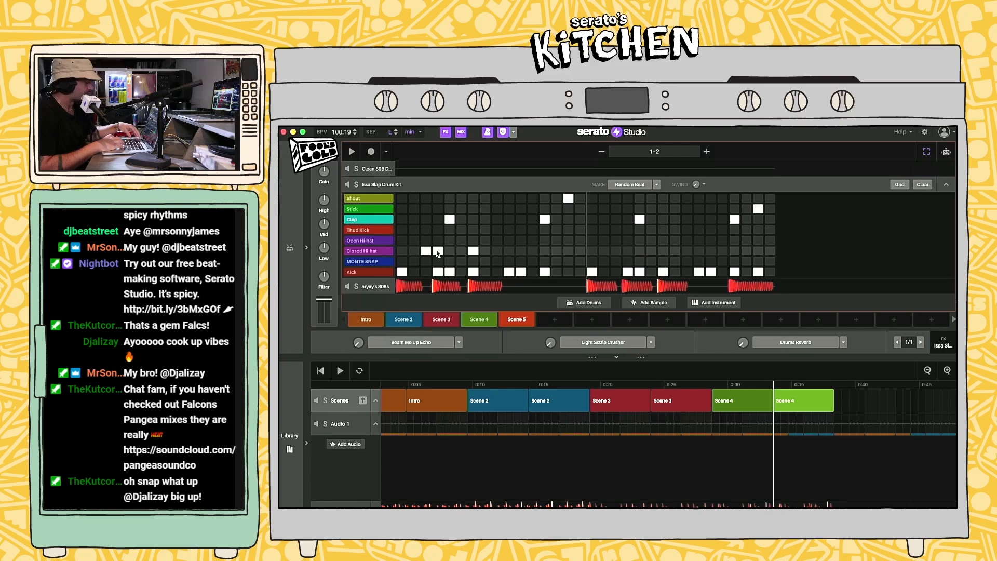
# Step: Lower the step 4 Closed Hi-hat's velocity to about 46 and add hits on steps 10, 11 and 13, with step 11 softer
pyautogui.moveTo(436, 251); pyautogui.dragTo(436, 261)
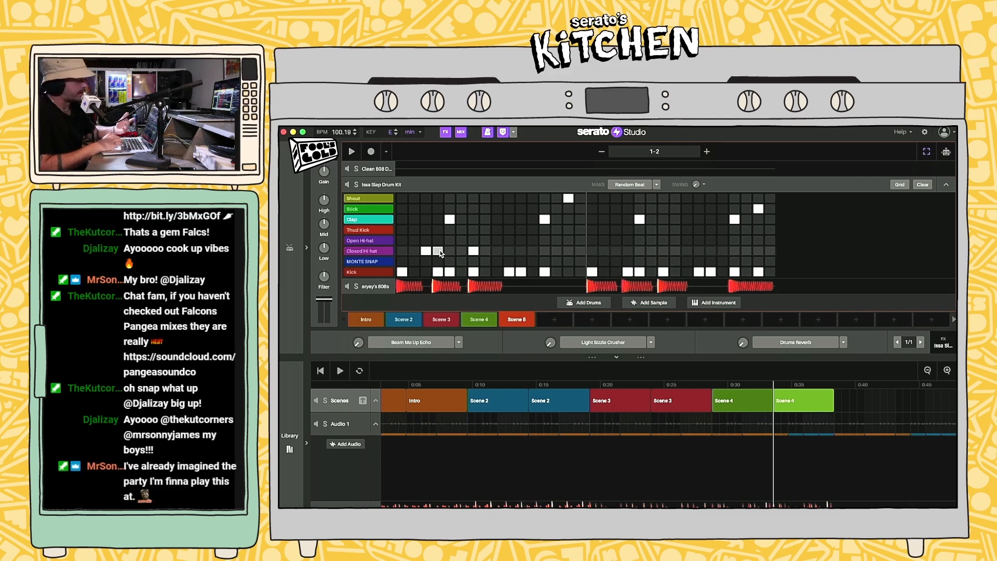
pyautogui.press('space')
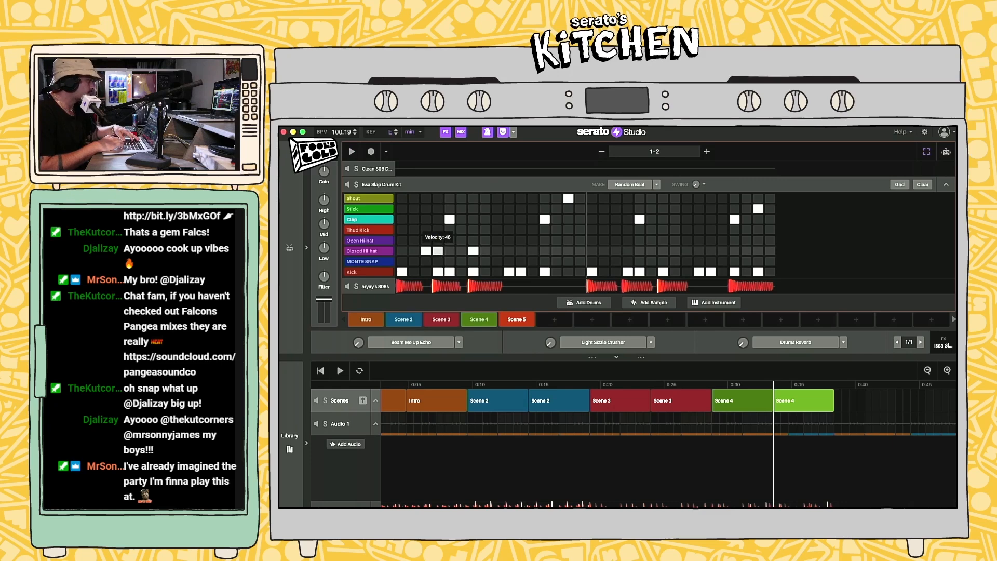
pyautogui.click(519, 251)
pyautogui.press('space')
pyautogui.press('space')
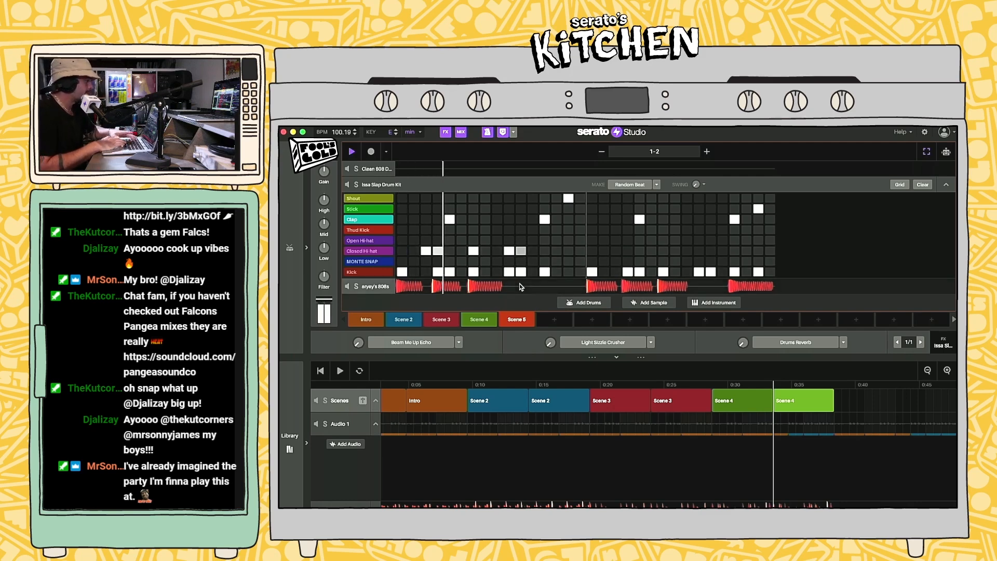
pyautogui.press('space')
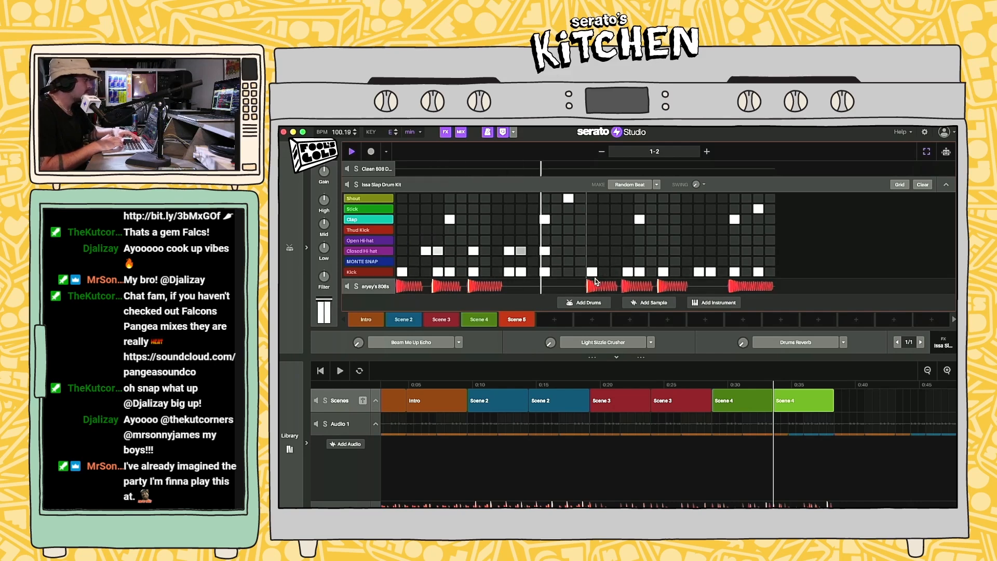
# Step: Copy the first bar's Closed Hi-hat hits to the matching steps of Scene 5's second bar
pyautogui.moveTo(582, 252); pyautogui.dragTo(400, 257)
pyautogui.press('super+d')
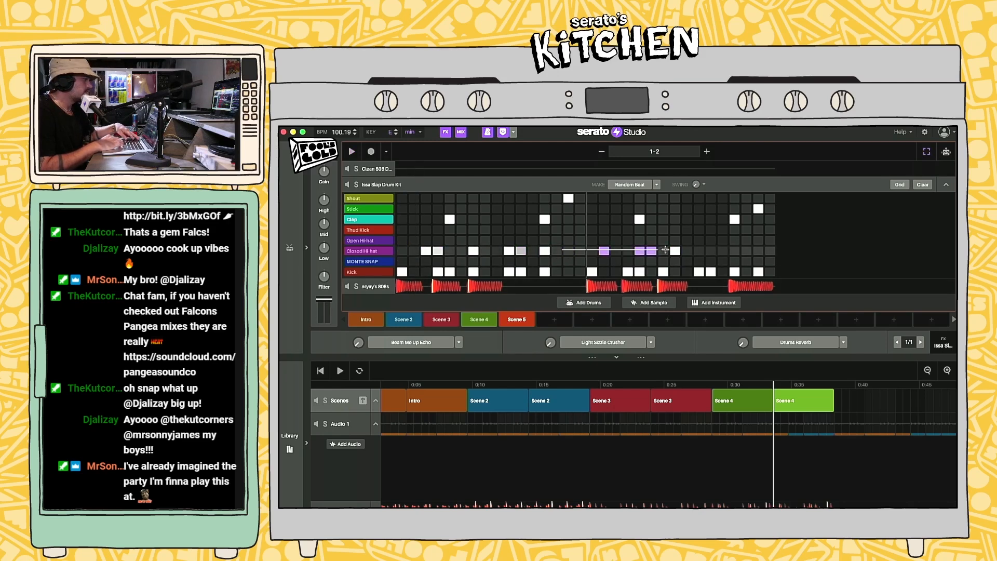
pyautogui.moveTo(631, 250); pyautogui.dragTo(725, 250)
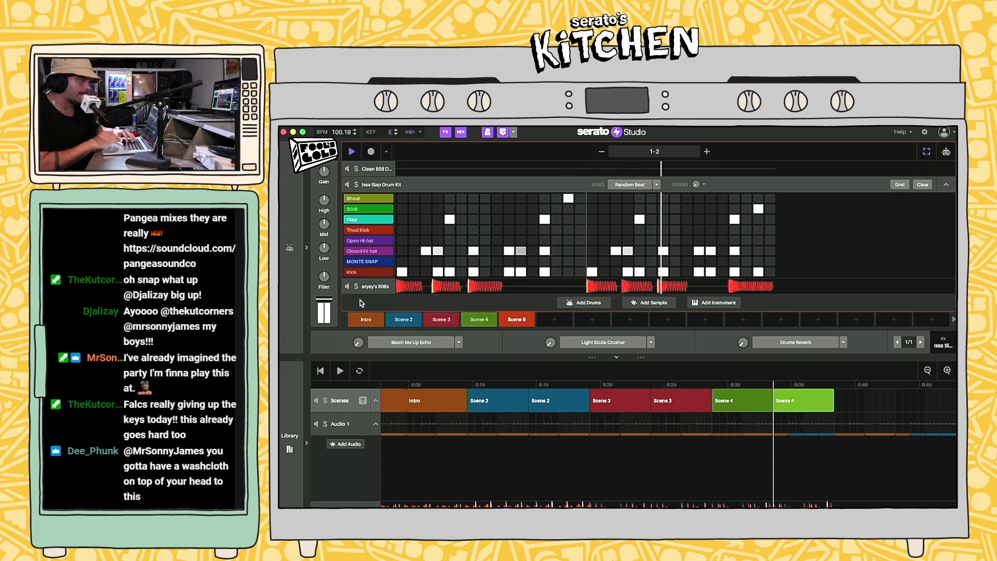
# Step: Expand the drum kit's pad view, find the Delay effects in the library and load Delay Double Up into the Closed Hi-hat's first effect slot
pyautogui.click(286, 435)
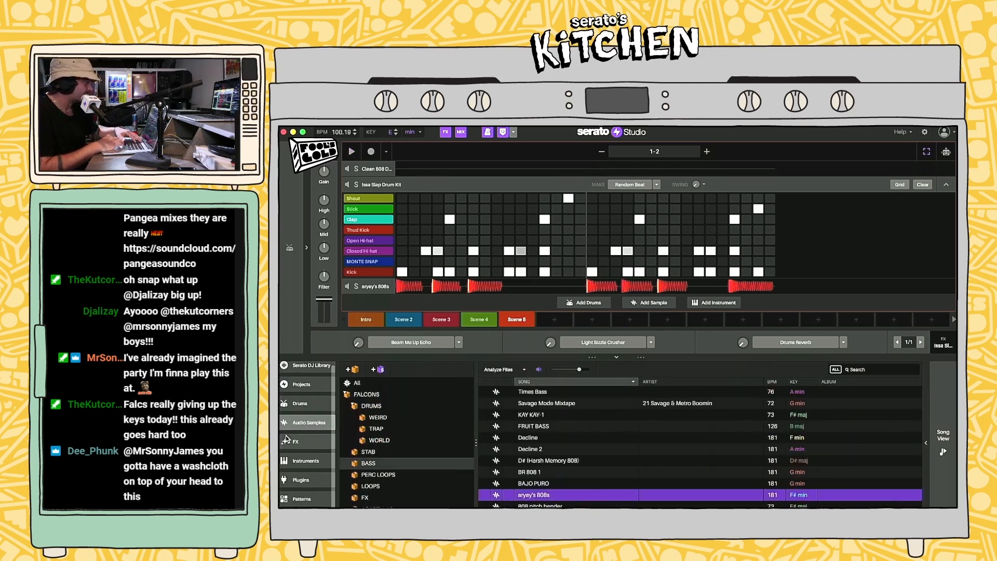
pyautogui.click(294, 272)
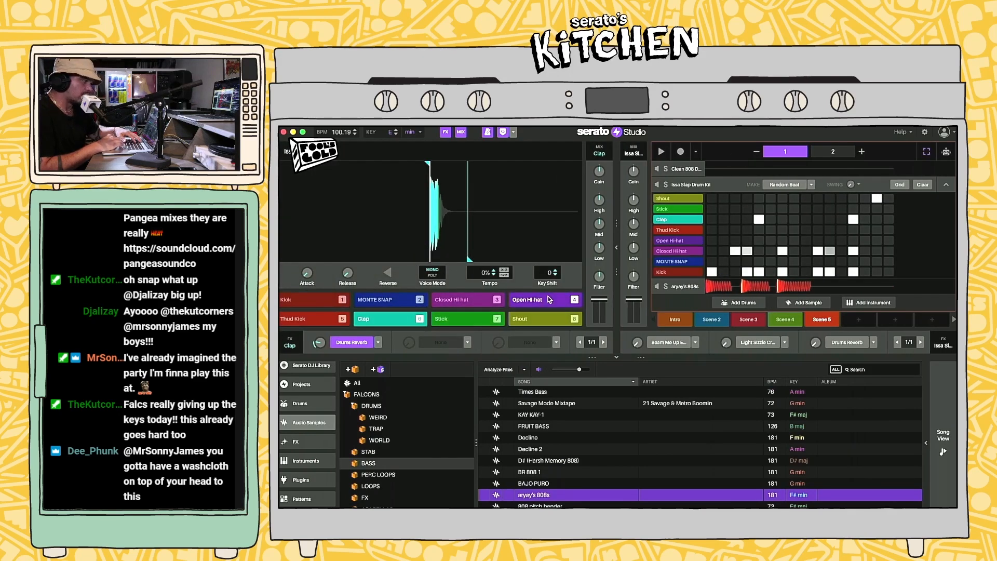
pyautogui.click(306, 442)
pyautogui.scroll(1, 366, 474)
pyautogui.scroll(-1, 367, 472)
pyautogui.scroll(1, 367, 472)
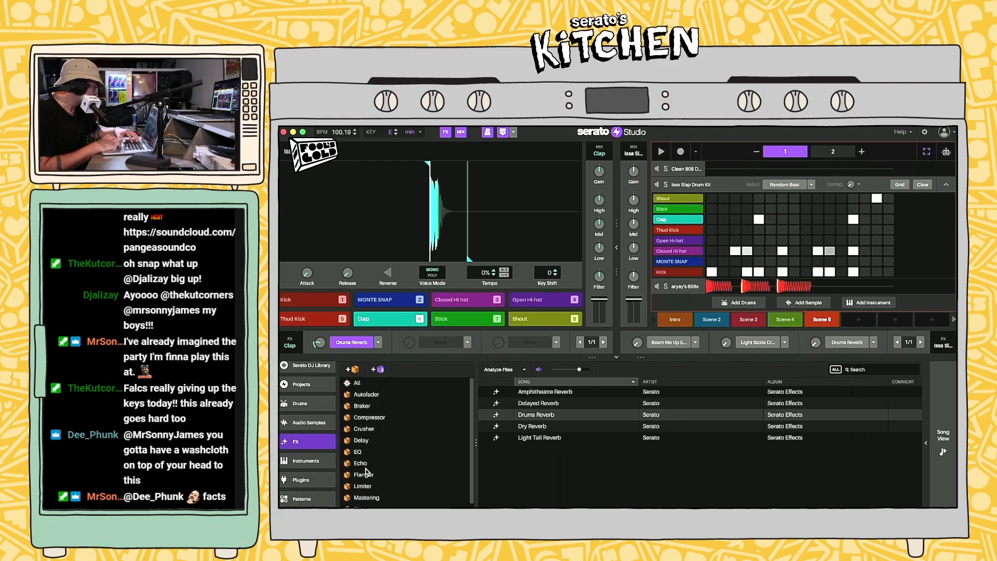
pyautogui.click(364, 441)
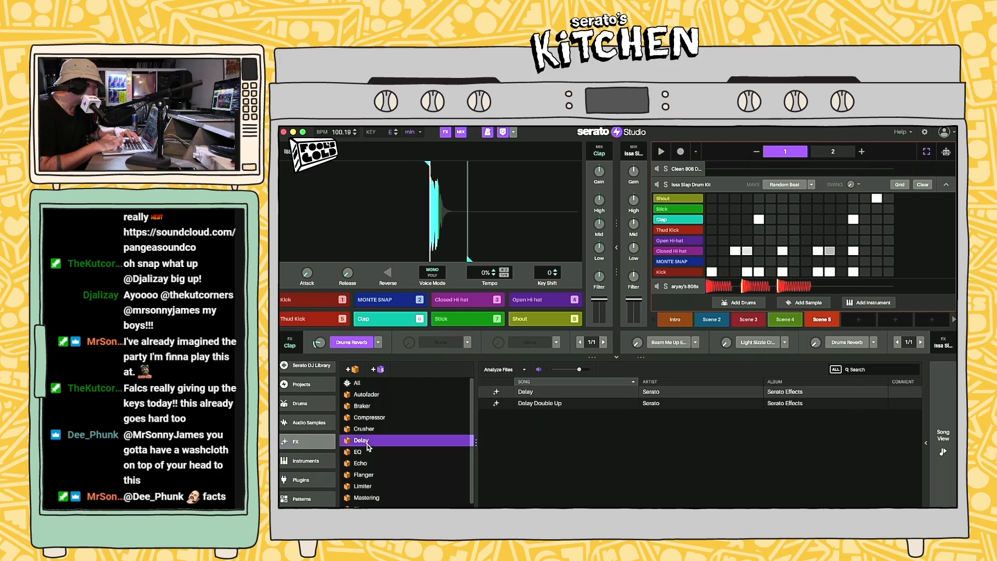
pyautogui.moveTo(555, 408); pyautogui.dragTo(468, 301)
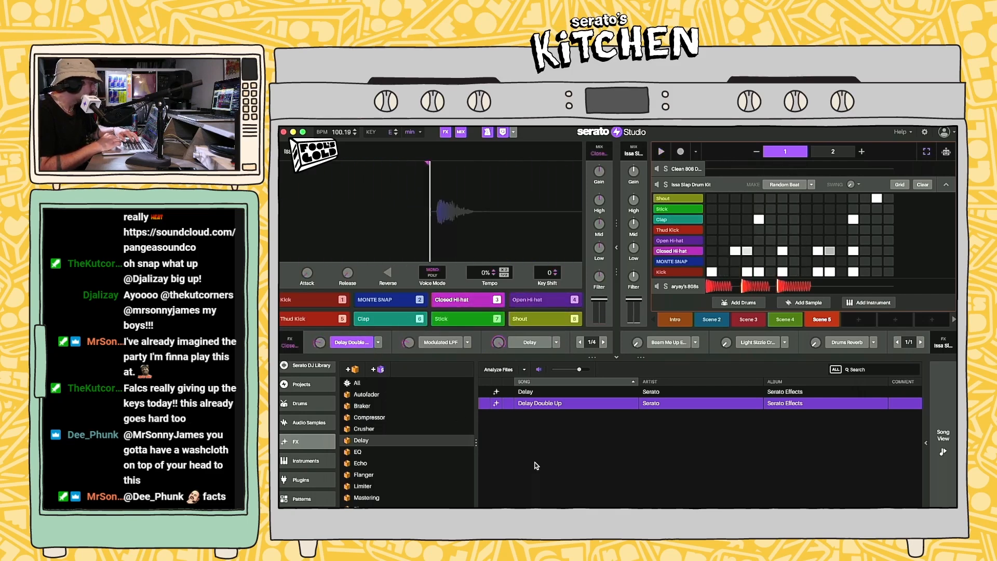
# Step: Set the Closed Hi-hat's first effect to Echo and its second to Phlex Phaser, checking the sound by playback
pyautogui.scroll(-2, 409, 453)
pyautogui.moveTo(372, 441); pyautogui.dragTo(352, 347)
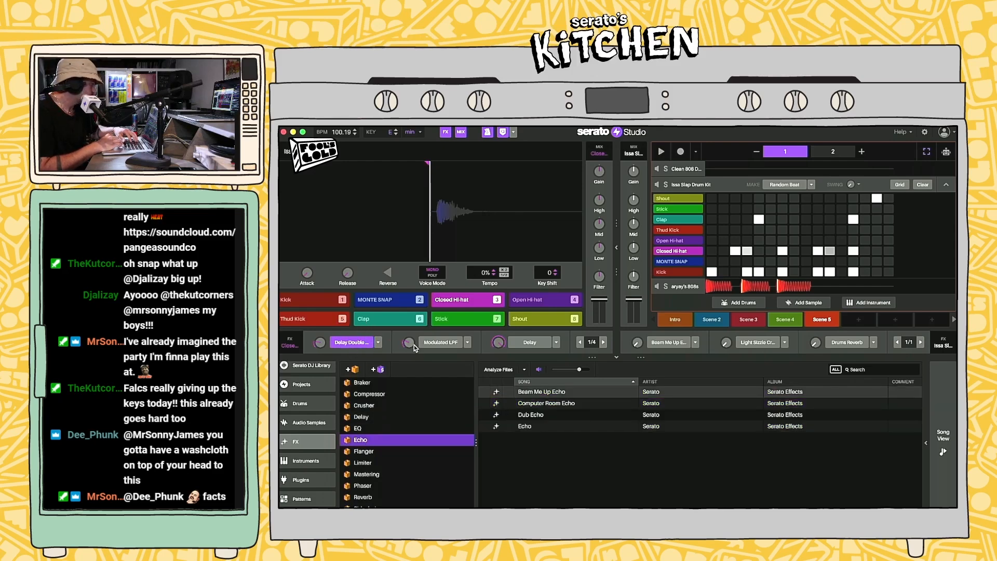
pyautogui.click(356, 345)
pyautogui.click(355, 344)
pyautogui.click(355, 344)
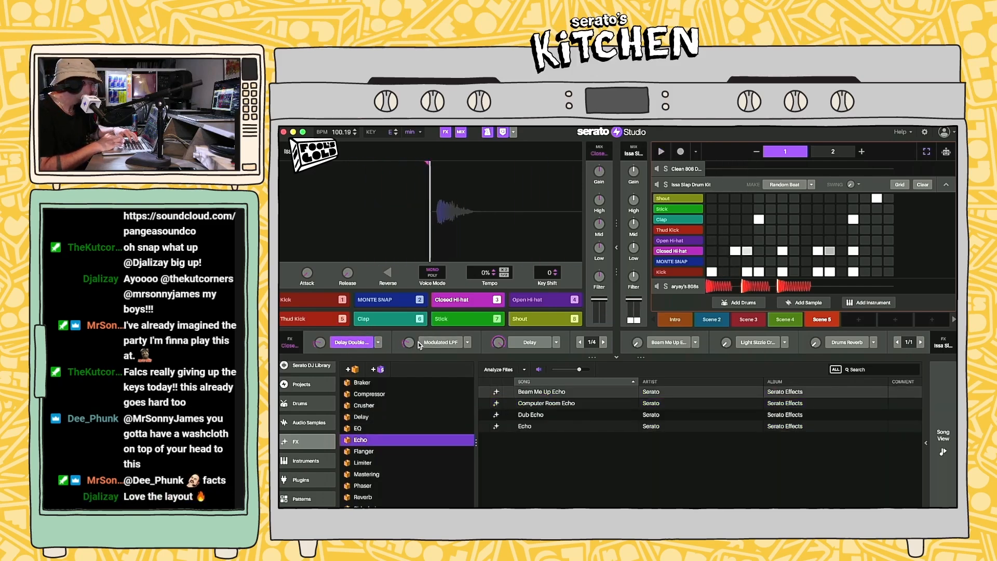
pyautogui.click(551, 394)
pyautogui.click(540, 414)
pyautogui.moveTo(542, 426); pyautogui.dragTo(367, 343)
pyautogui.press('space')
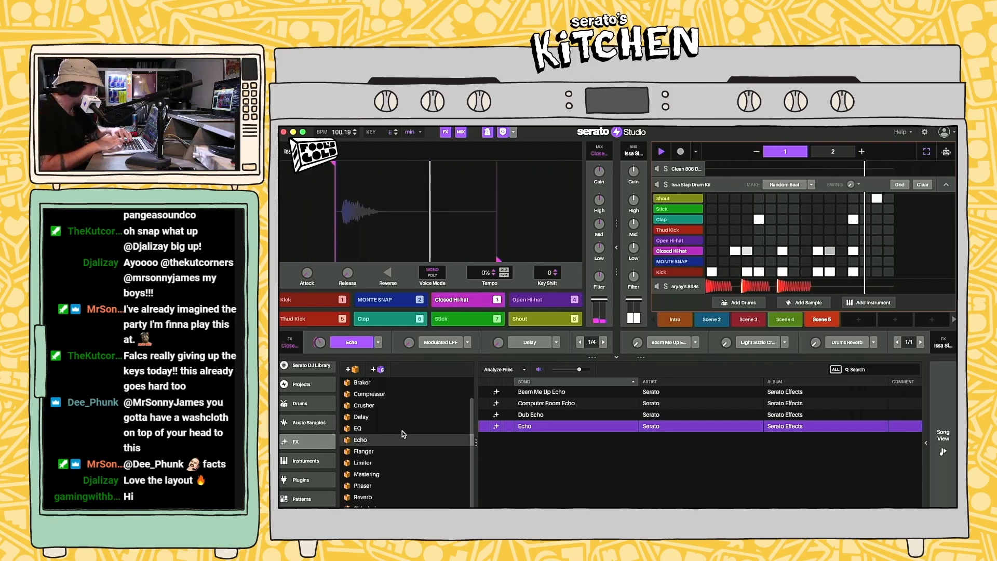
pyautogui.moveTo(363, 488); pyautogui.dragTo(438, 354)
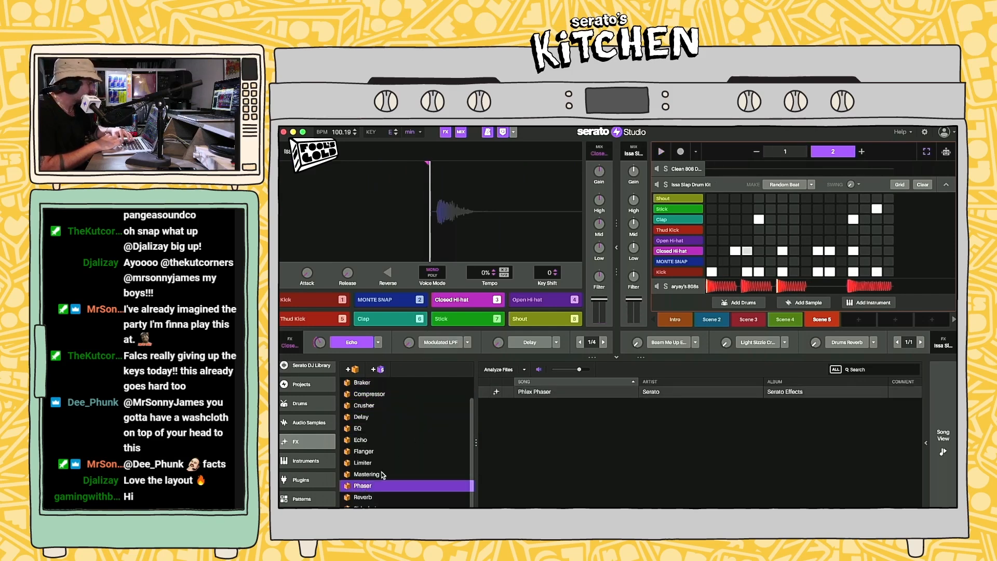
pyautogui.moveTo(553, 393); pyautogui.dragTo(409, 316)
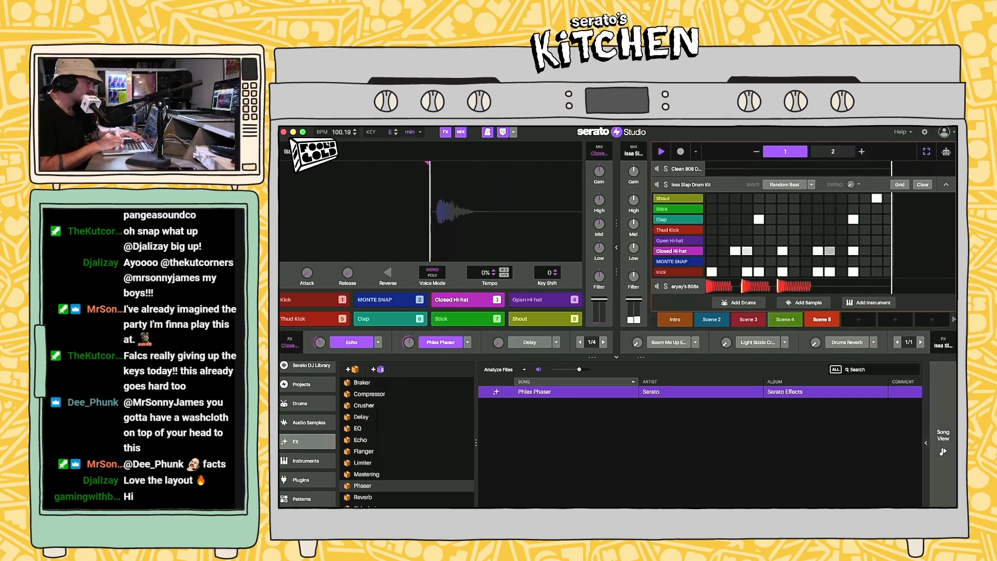
# Step: Append two Scene 5 blocks to the timeline after the last Scene 4 block
pyautogui.click(945, 443)
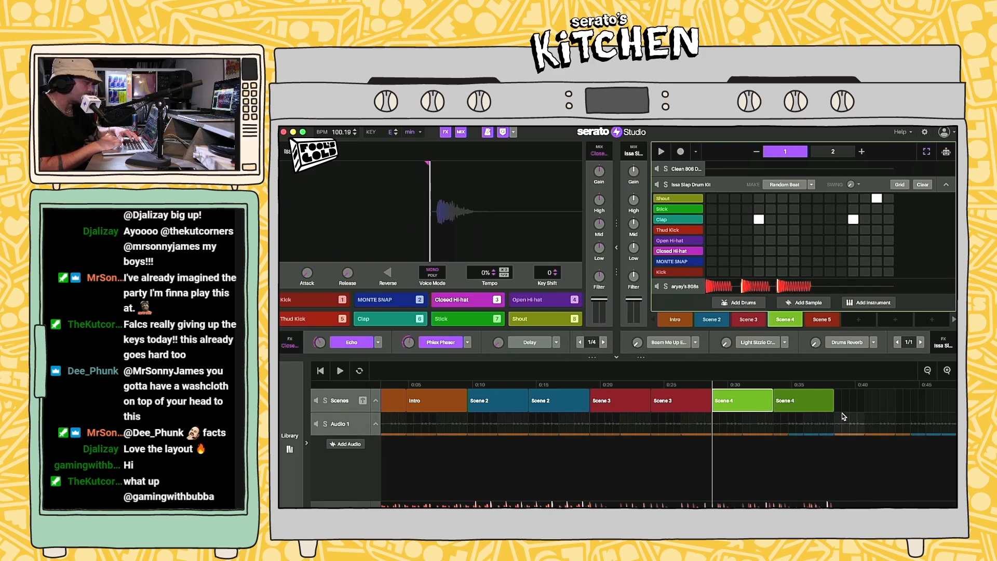
pyautogui.moveTo(825, 321); pyautogui.dragTo(859, 408)
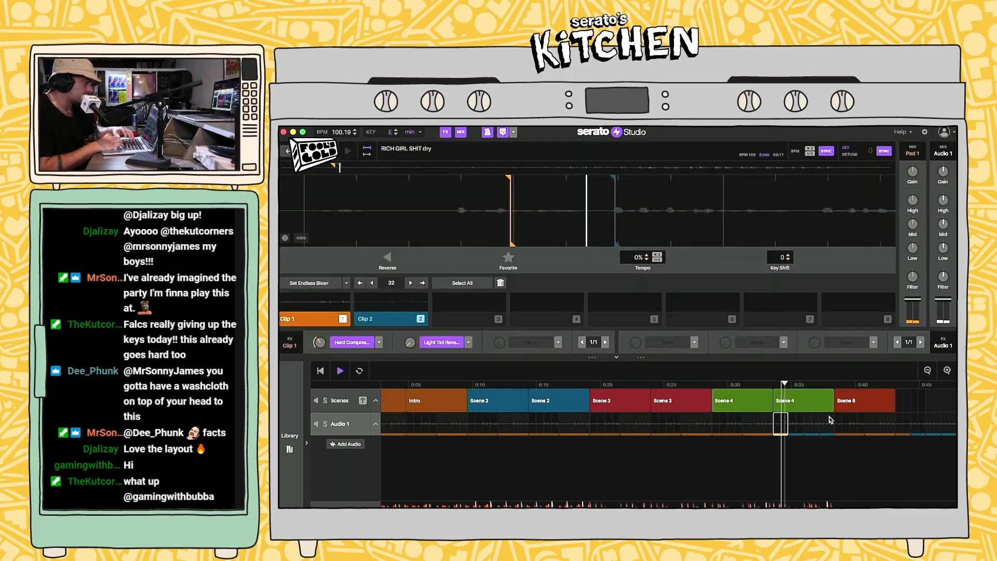
pyautogui.click(790, 409)
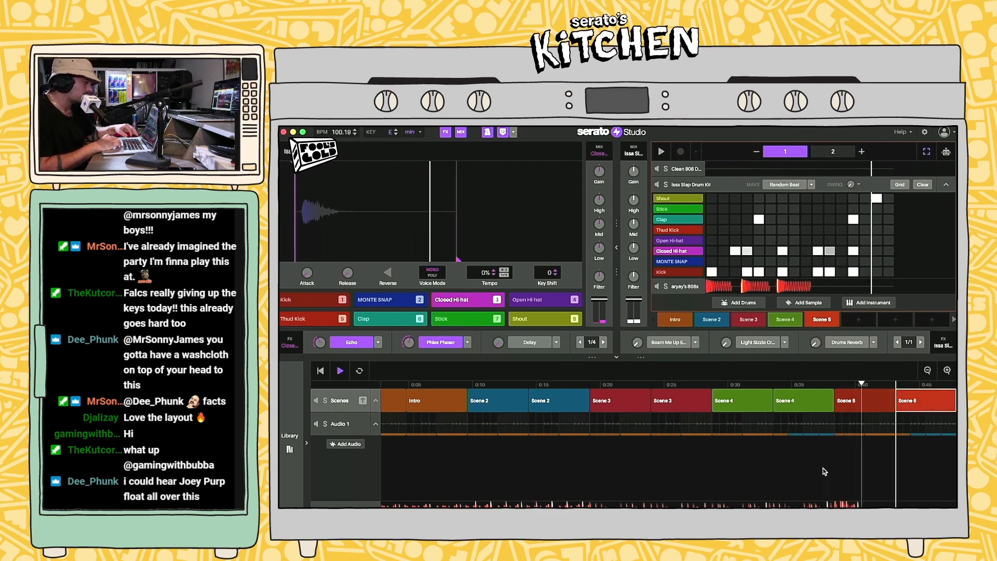
# Step: Copy the two Audio 1 clips under the first Scene 5 block over the clips beneath the second Scene 5 block
pyautogui.click(716, 392)
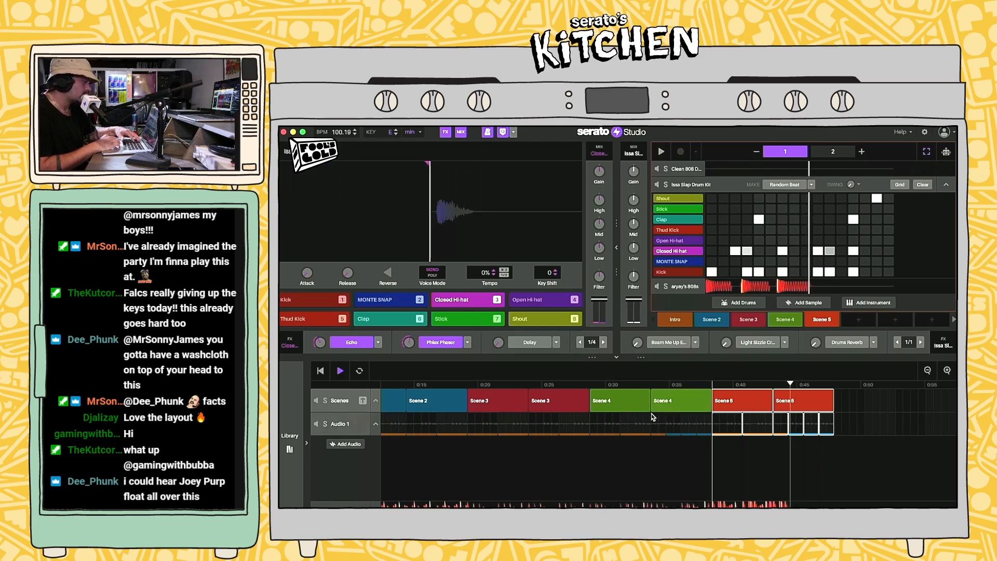
pyautogui.click(735, 404)
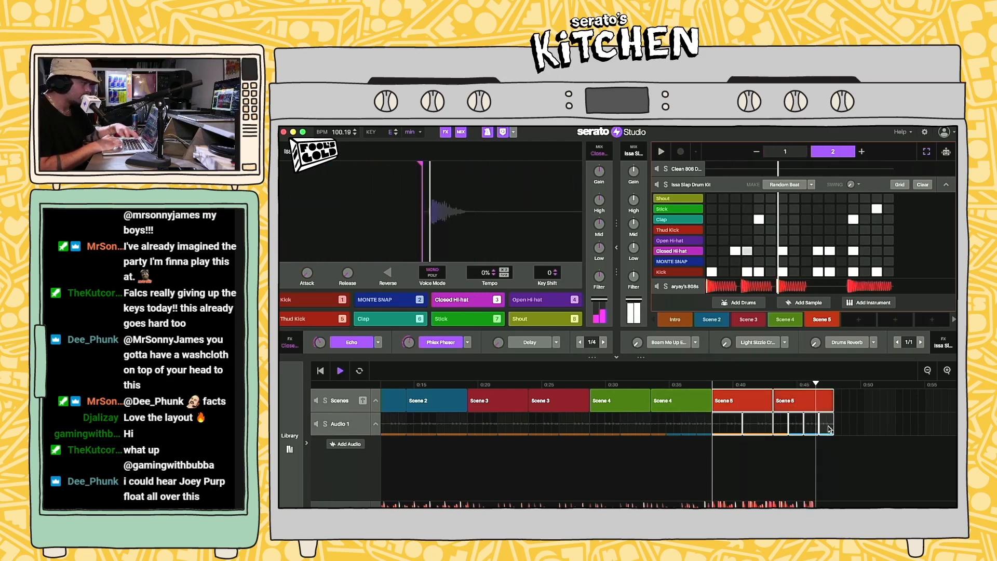
pyautogui.click(759, 426)
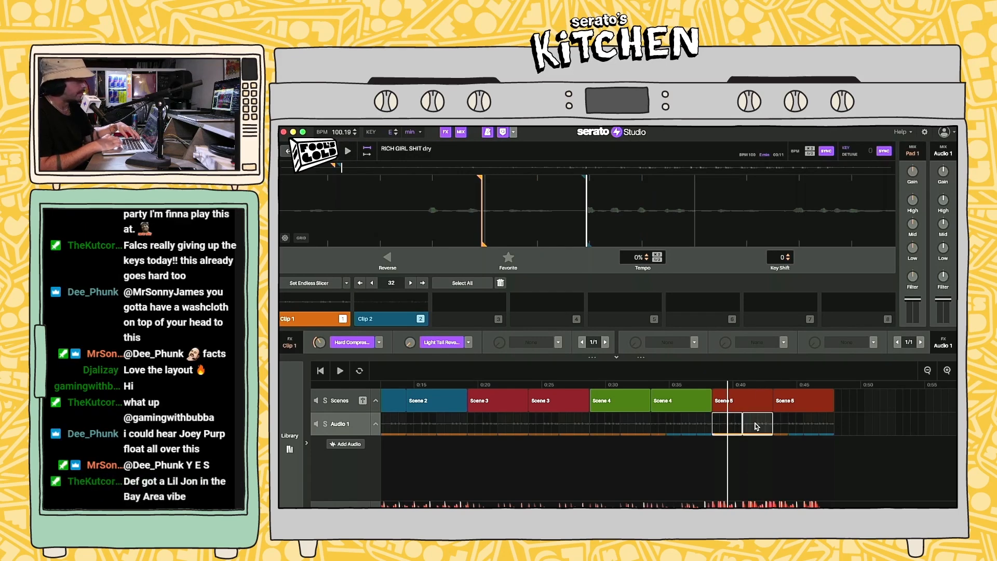
pyautogui.click(290, 442)
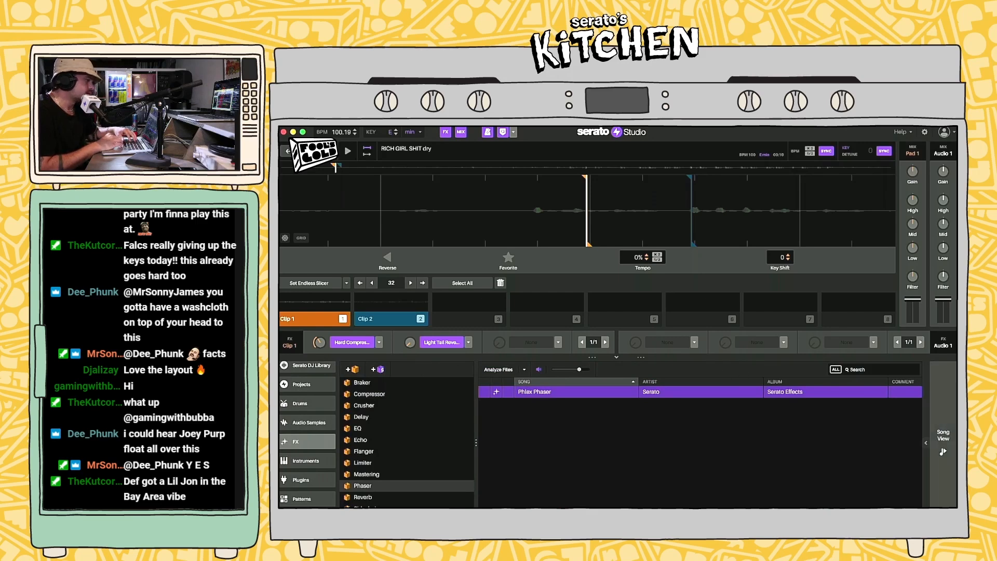
pyautogui.click(944, 435)
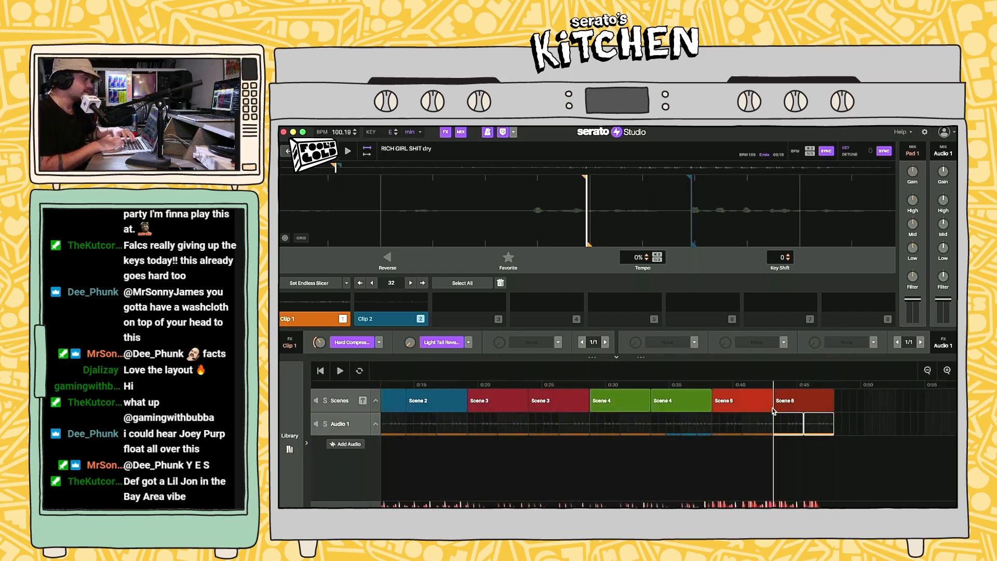
# Step: Play the first Scene 5 block and try Wub Modulated LPF in the Closed Hi-hat's third effect slot
pyautogui.click(726, 399)
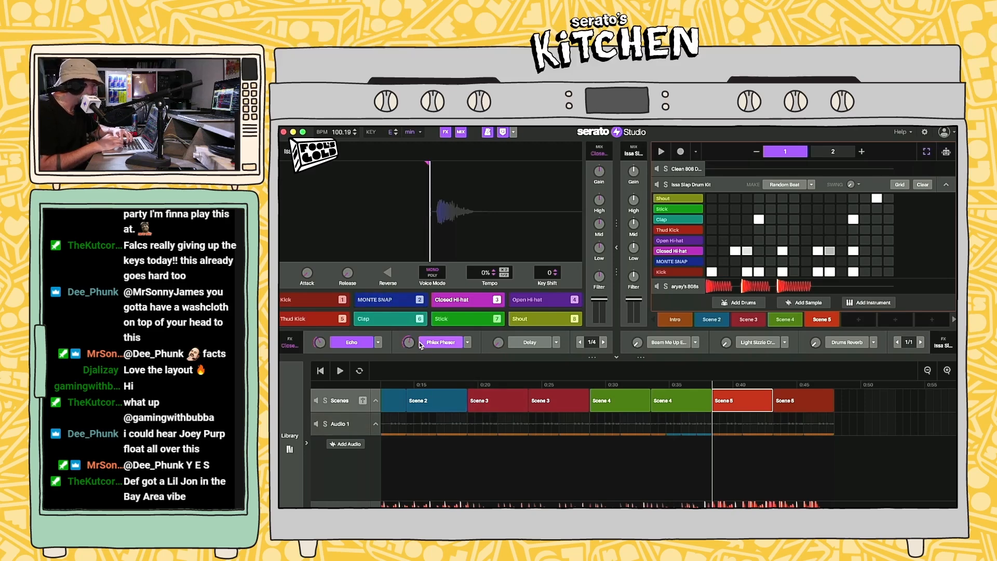
pyautogui.press('space')
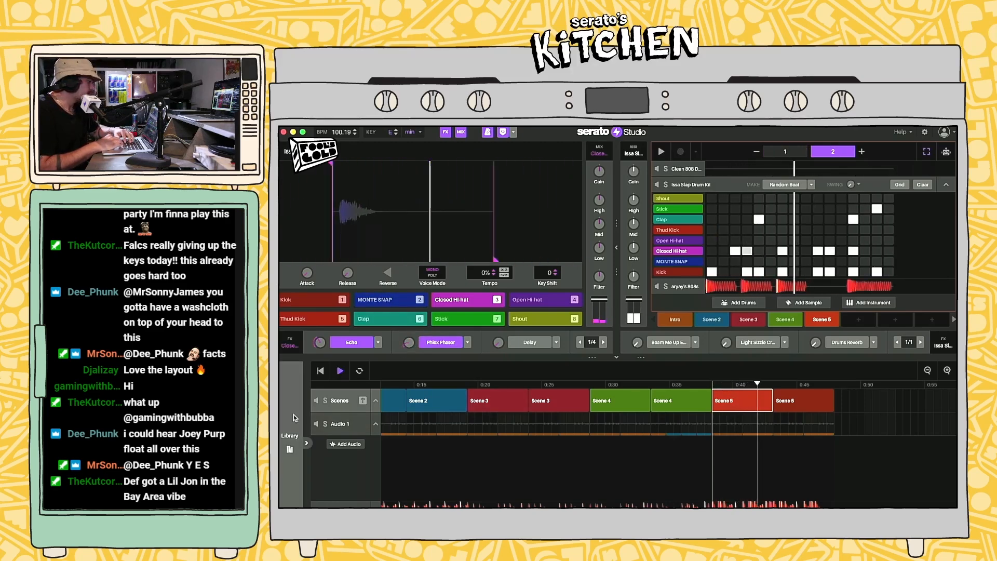
pyautogui.click(283, 440)
pyautogui.click(358, 429)
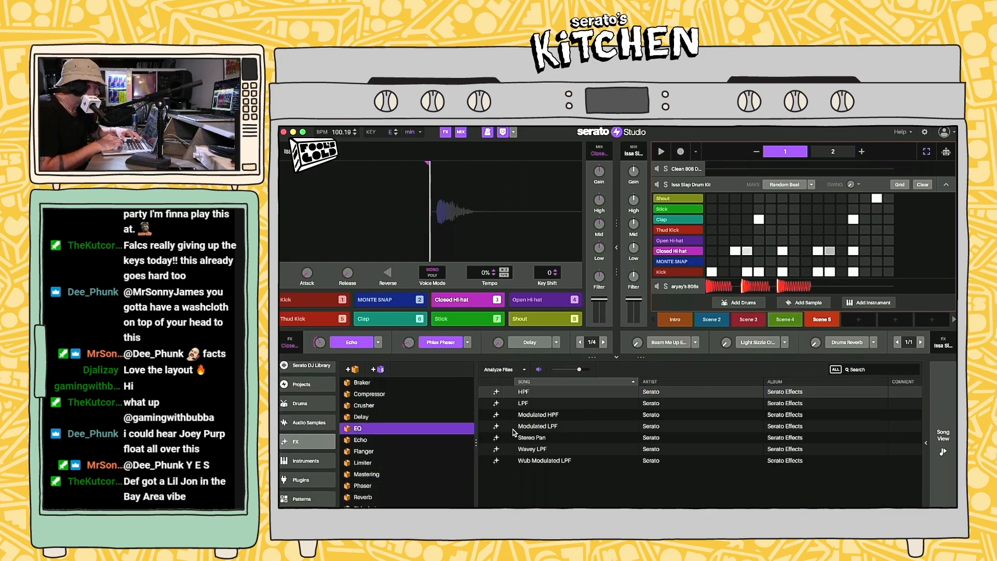
pyautogui.click(551, 461)
pyautogui.click(533, 403)
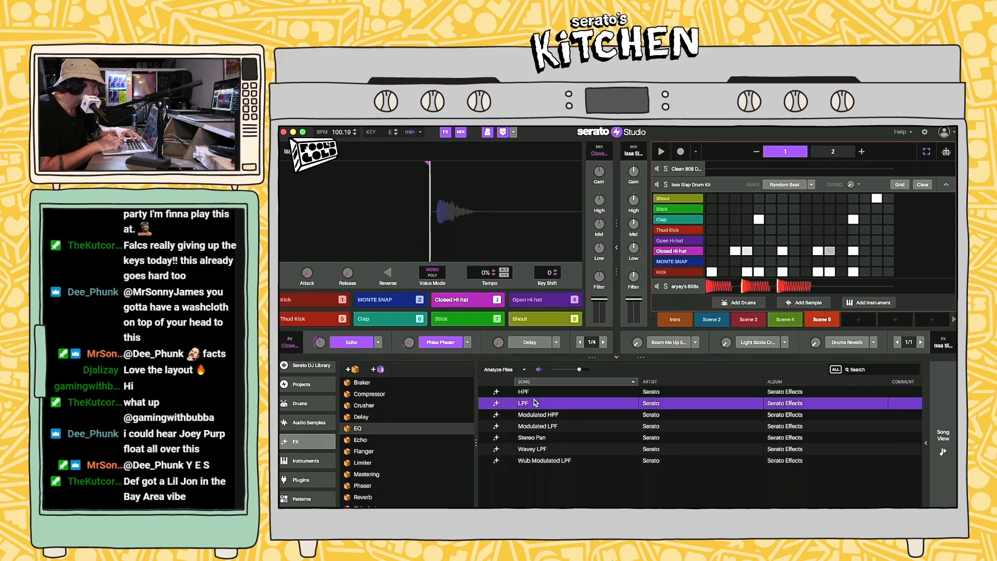
pyautogui.click(541, 438)
pyautogui.click(537, 450)
pyautogui.moveTo(531, 466); pyautogui.dragTo(531, 336)
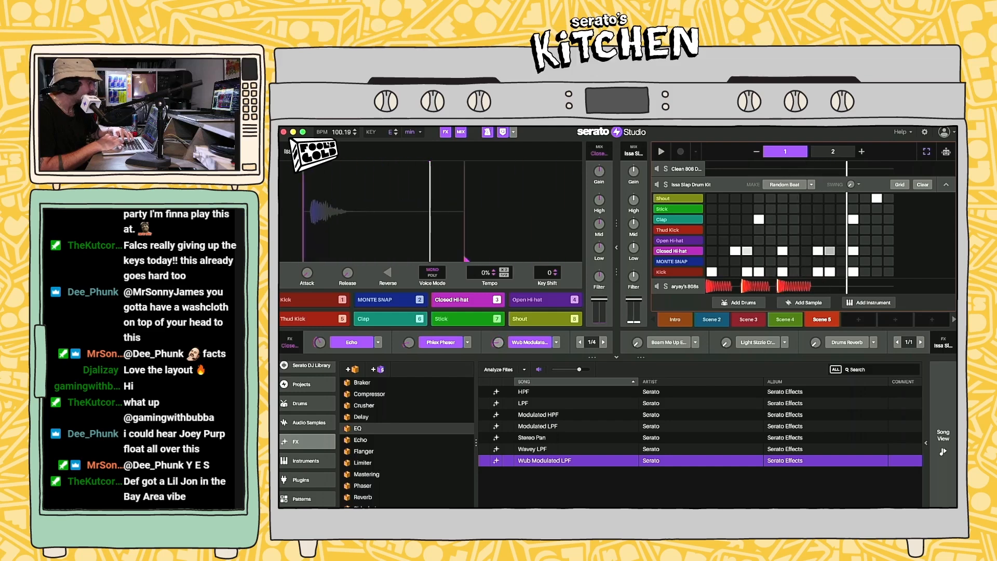
# Step: Load HPF into the Closed Hi-hat's third effect slot and listen to it in playback
pyautogui.click(531, 405)
pyautogui.click(532, 415)
pyautogui.moveTo(525, 392); pyautogui.dragTo(536, 333)
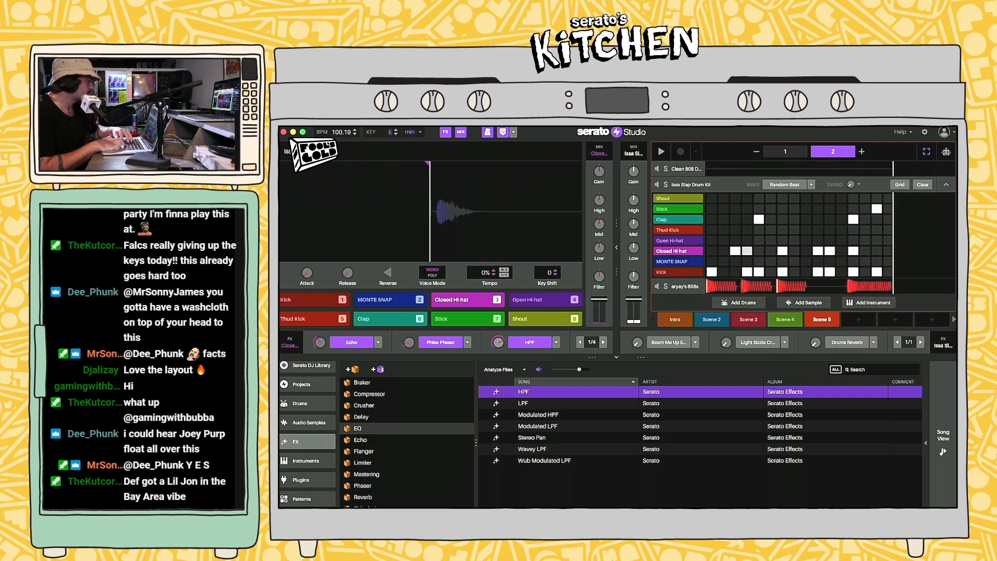
pyautogui.press('space')
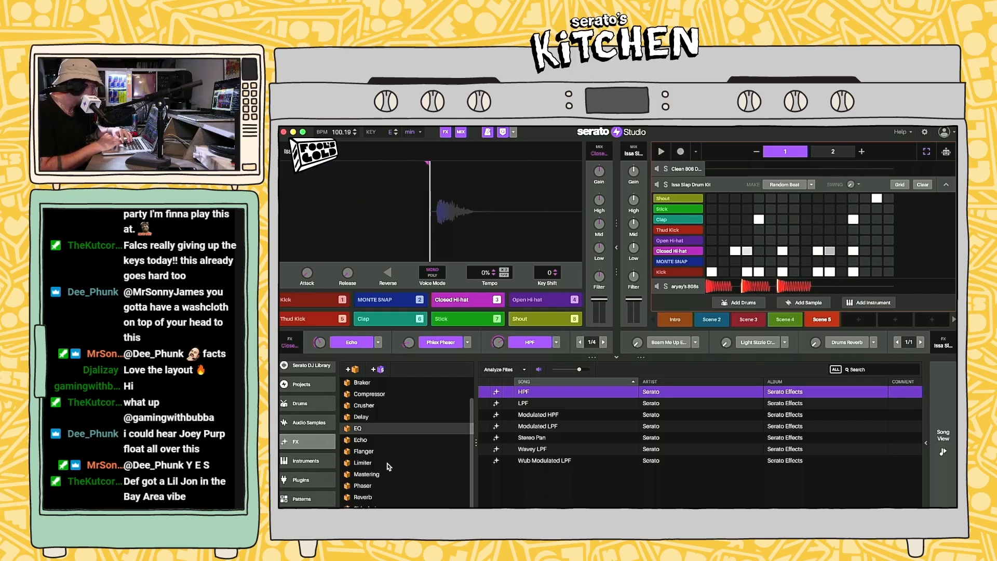
# Step: Set the Closed Hi-hat's effect timing to 1/2, replace Phlex Phaser with Soft Compressor in the second slot and play Scene 5
pyautogui.scroll(2, 368, 483)
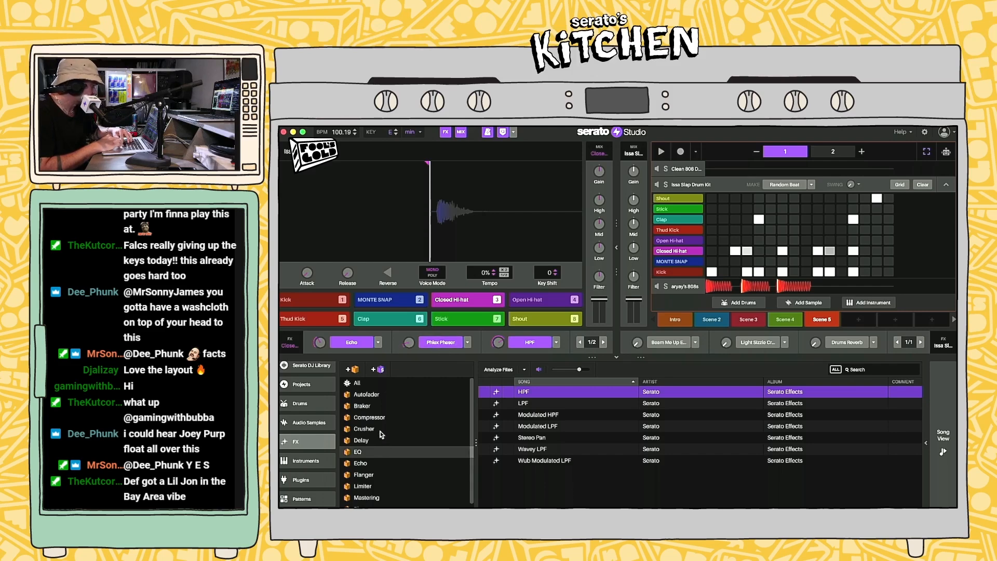
pyautogui.click(370, 417)
pyautogui.click(542, 403)
pyautogui.moveTo(538, 426); pyautogui.dragTo(502, 408)
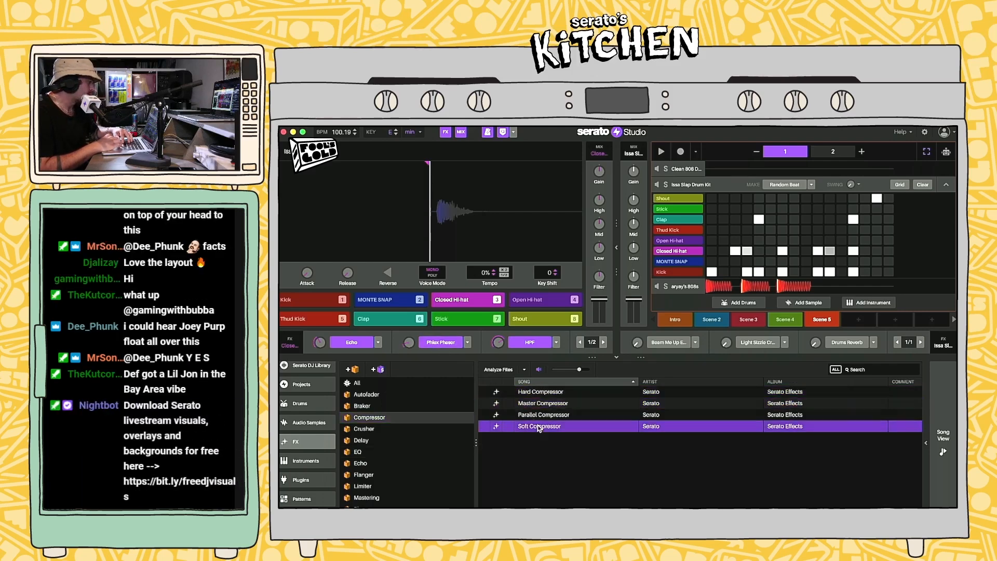
pyautogui.moveTo(435, 347); pyautogui.dragTo(435, 348)
pyautogui.press('space')
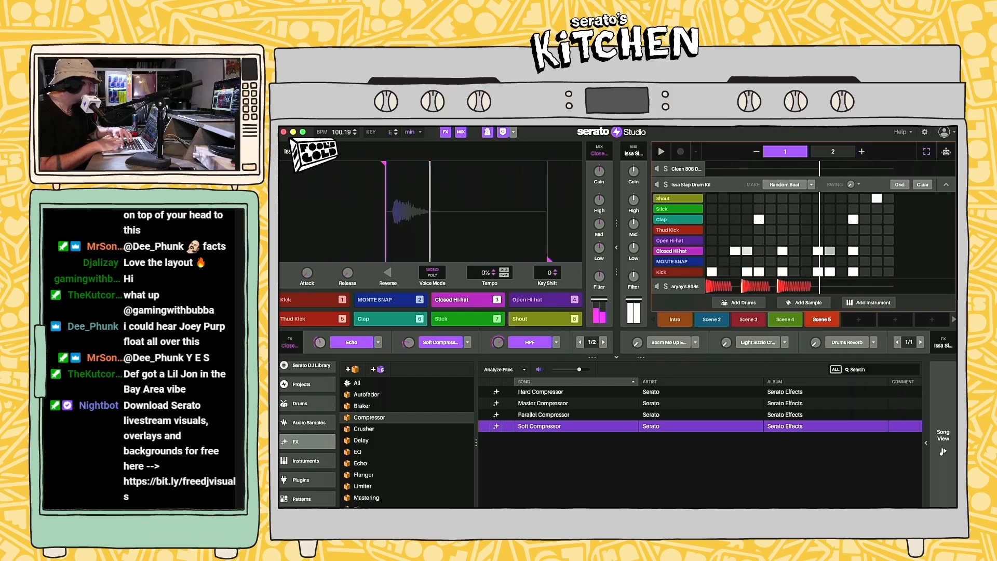
# Step: Extend the timeline's loop region to cover both Scene 5 blocks
pyautogui.click(943, 439)
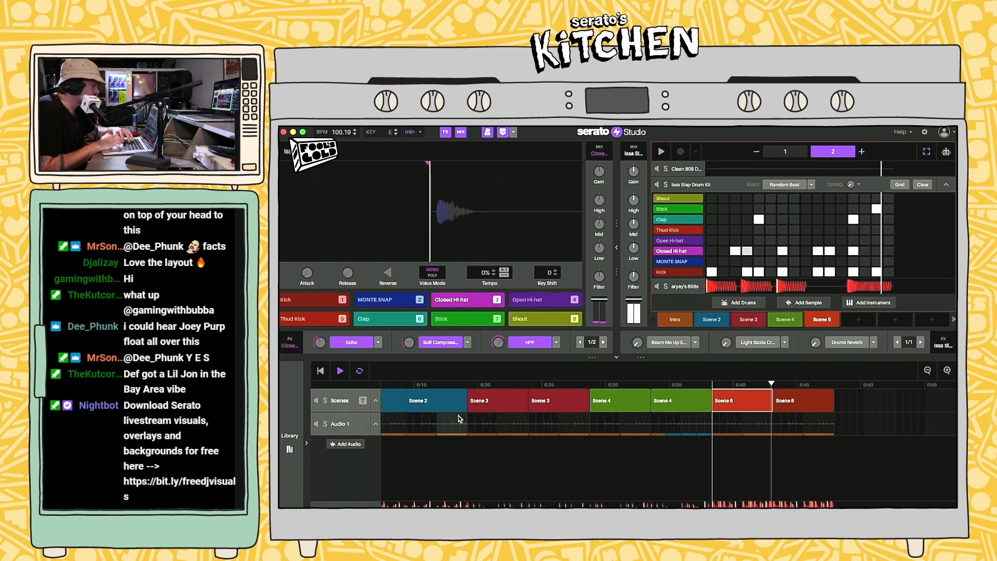
pyautogui.hscroll(-5, 343, 423)
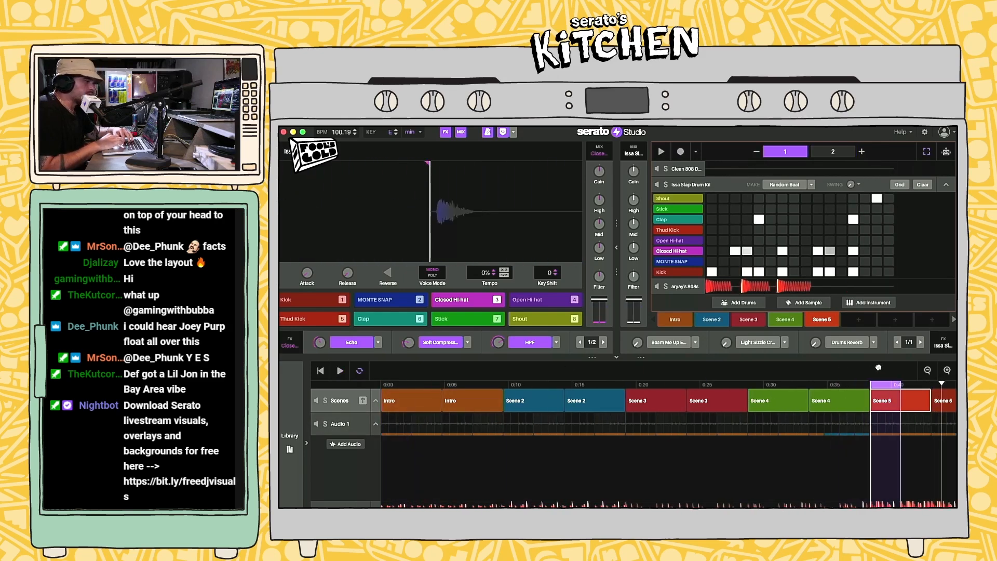
pyautogui.hscroll(3, 858, 414)
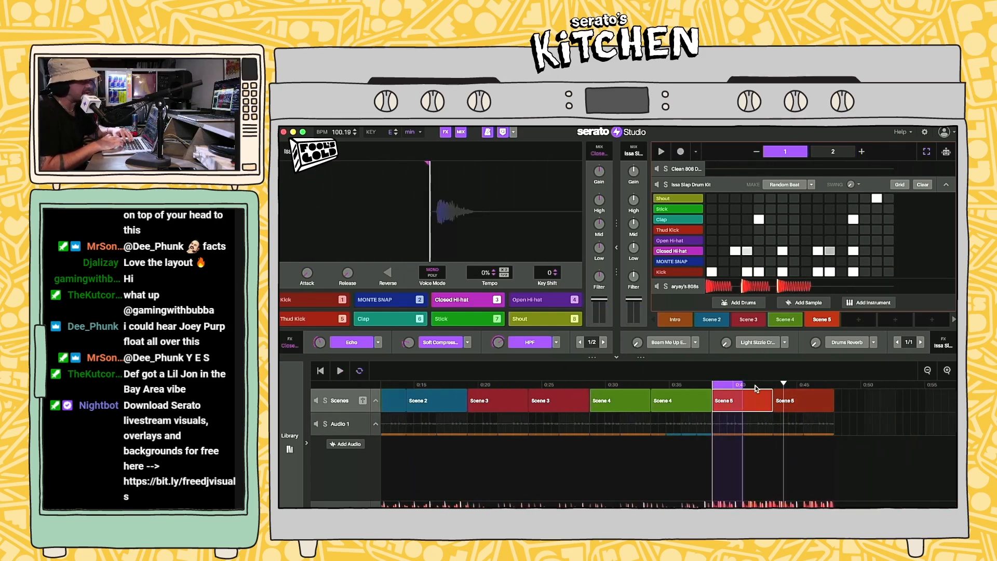
pyautogui.moveTo(742, 385); pyautogui.dragTo(814, 376)
pyautogui.click(783, 385)
pyautogui.hscroll(-4, 468, 419)
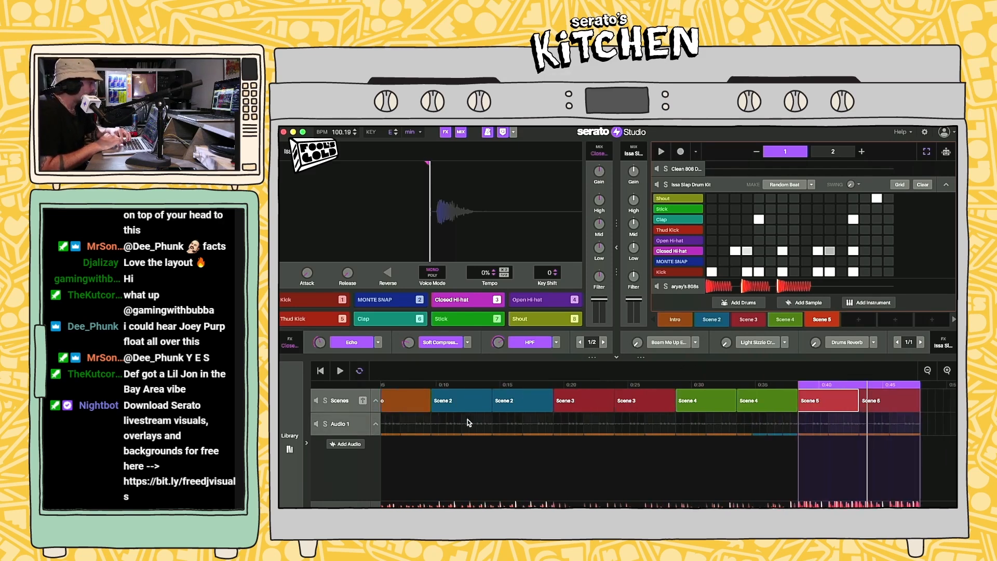
# Step: Play the arrangement from the first Intro block and raise the listening volume
pyautogui.click(407, 401)
pyautogui.press('space')
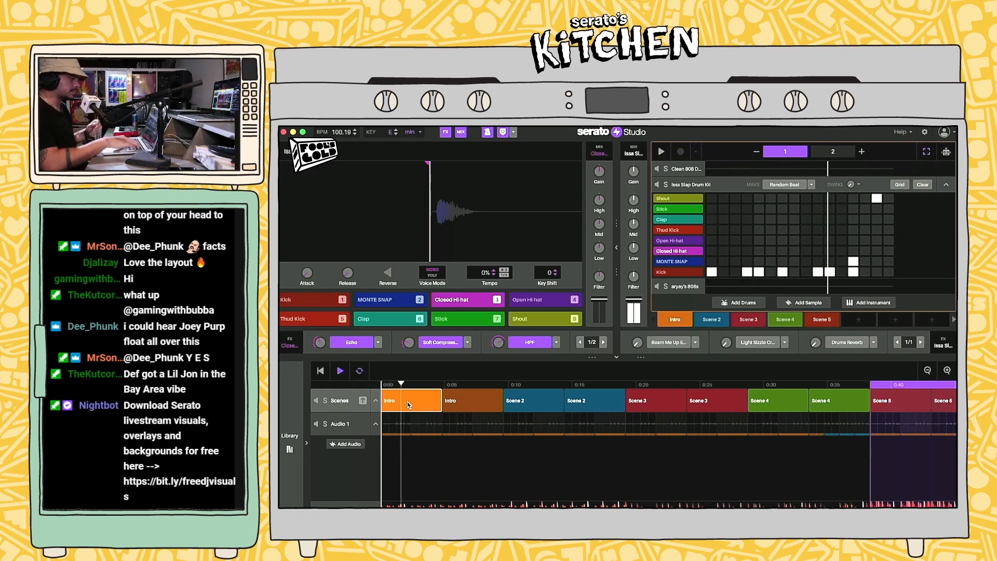
pyautogui.press('XF86AudioRaiseVolume')
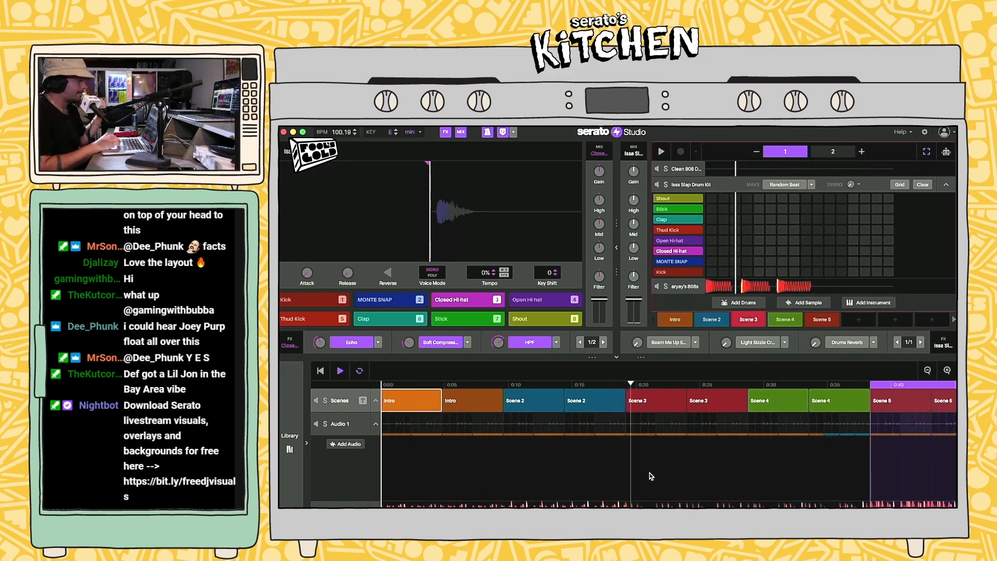
pyautogui.press('XF86AudioRaiseVolume')
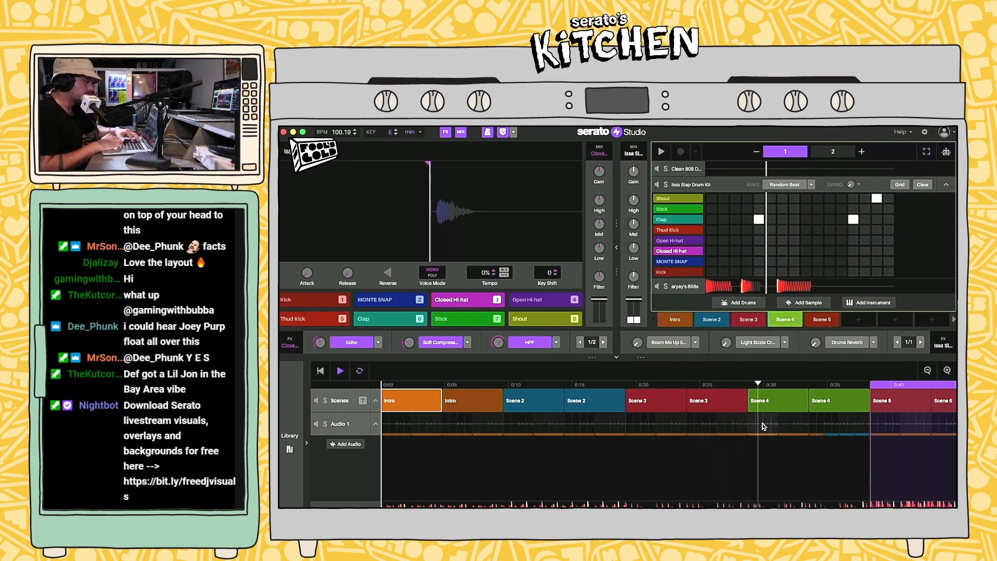
# Step: Expand the drum sequencer to show both bars of Scene 5 and replay the loop from its start
pyautogui.hscroll(5, 790, 457)
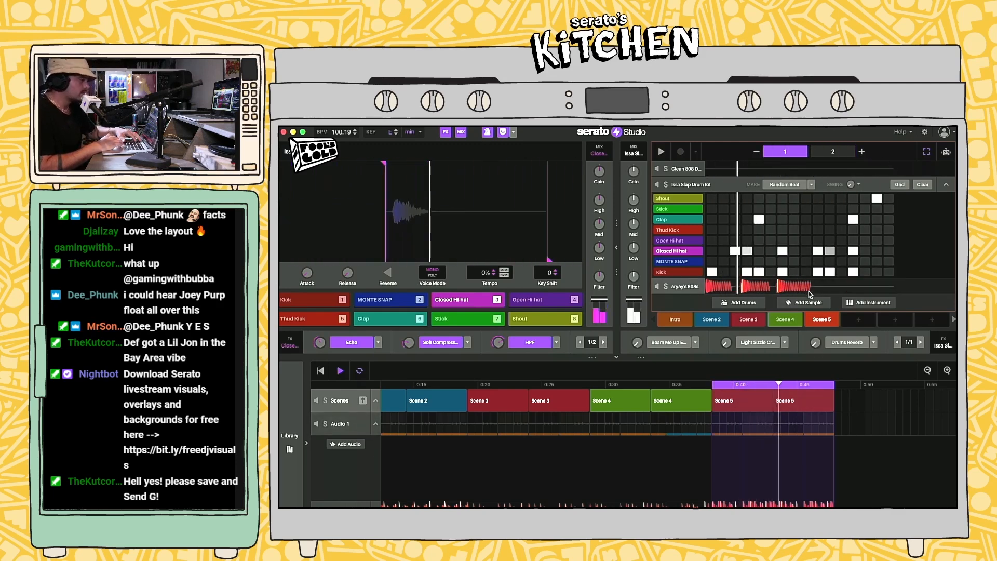
pyautogui.click(617, 248)
pyautogui.press('space')
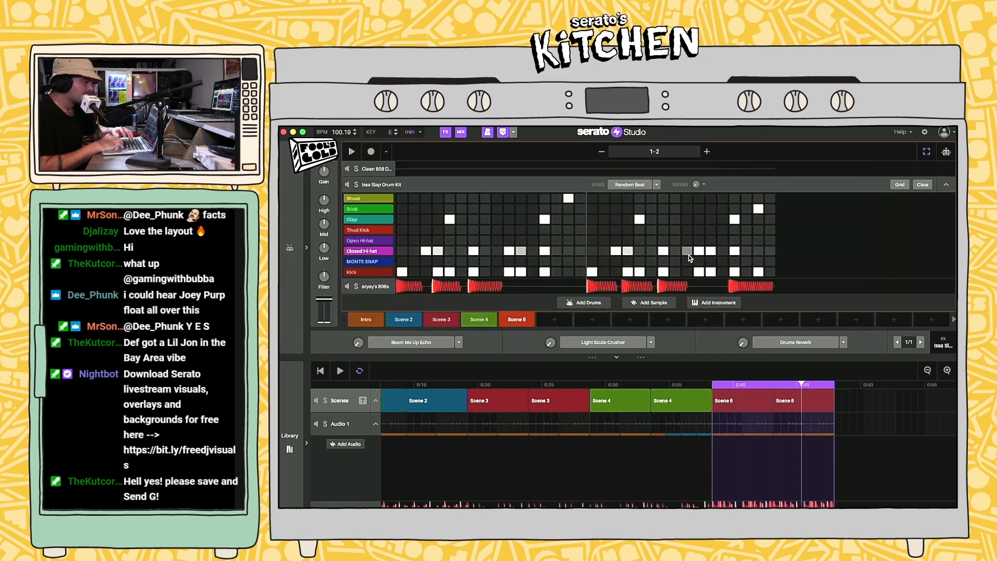
pyautogui.press('Return')
pyautogui.press('space')
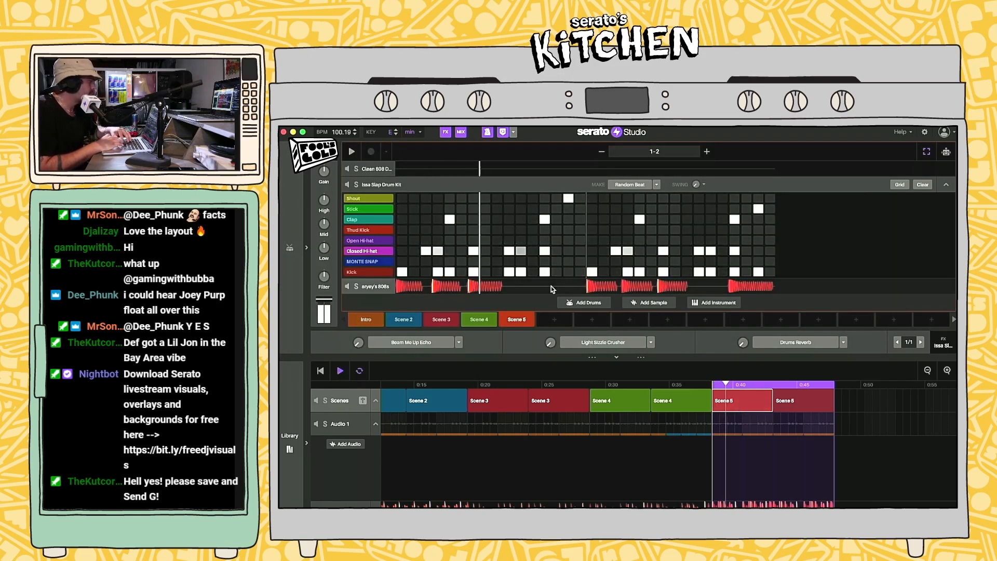
# Step: Remove the Closed Hi-hat hits on step 11 of both bars and restart playback from the first Scene 5 block
pyautogui.click(521, 251)
pyautogui.press('space')
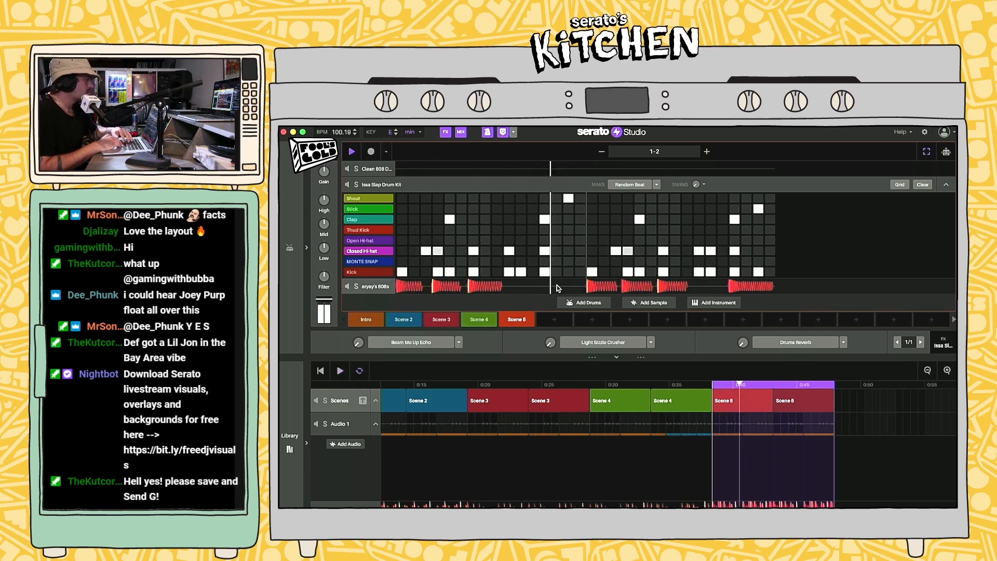
pyautogui.click(721, 425)
pyautogui.click(723, 404)
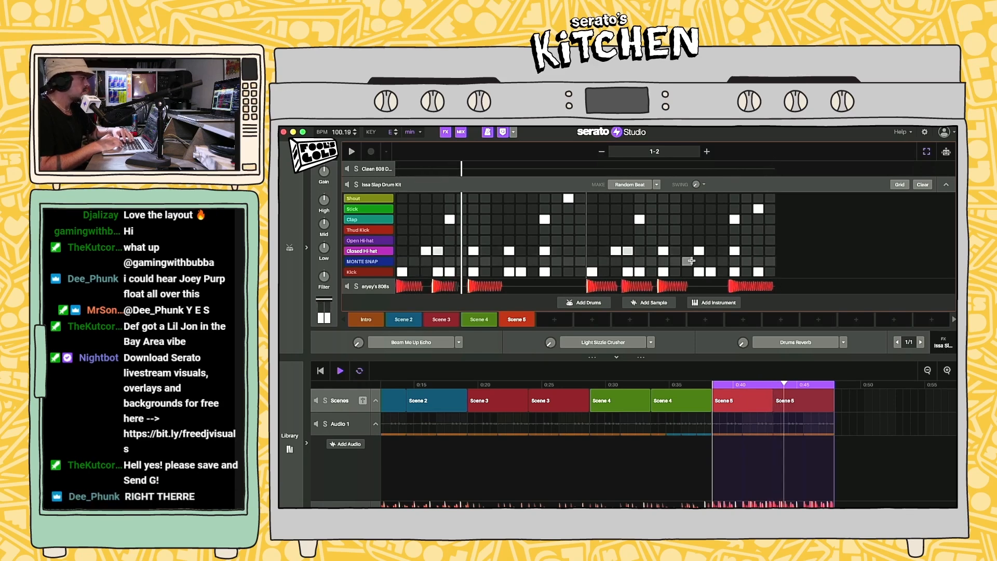
# Step: Lower the velocity of the Closed Hi-hat hit on step 10 of both bars while the loop plays, and stop playback
pyautogui.moveTo(510, 251); pyautogui.dragTo(510, 259)
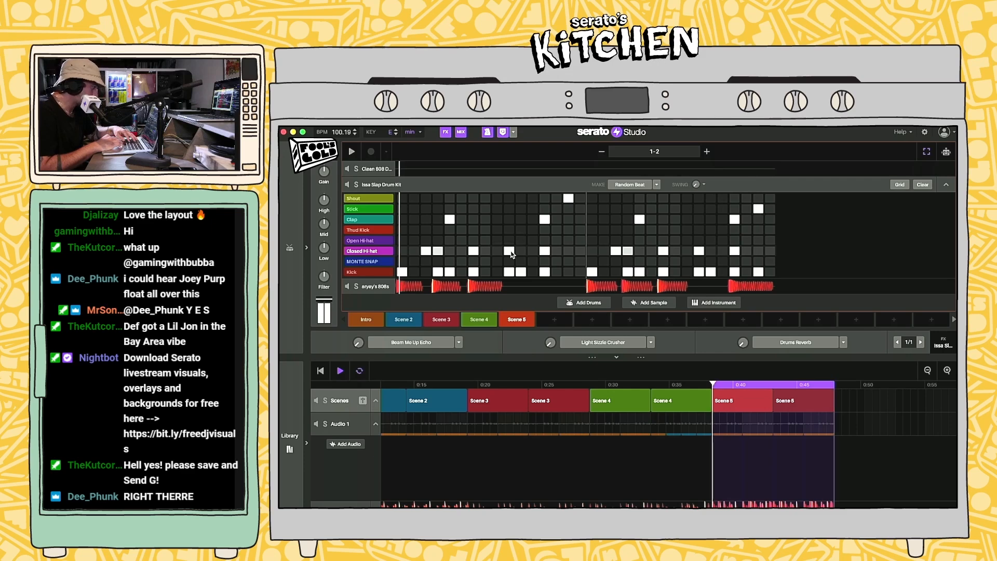
pyautogui.moveTo(700, 252); pyautogui.dragTo(699, 267)
pyautogui.moveTo(509, 251); pyautogui.dragTo(510, 254)
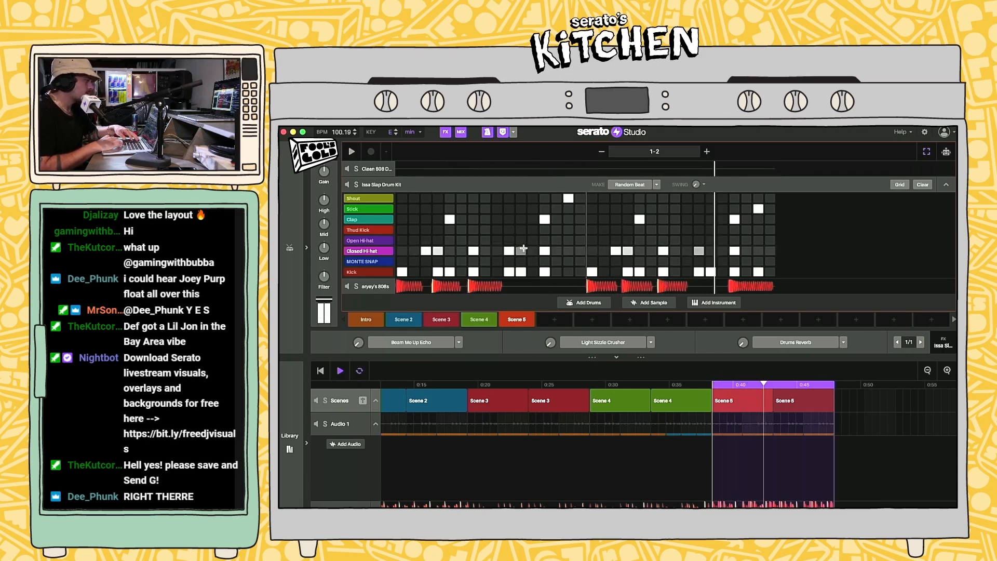
pyautogui.moveTo(699, 251); pyautogui.dragTo(700, 254)
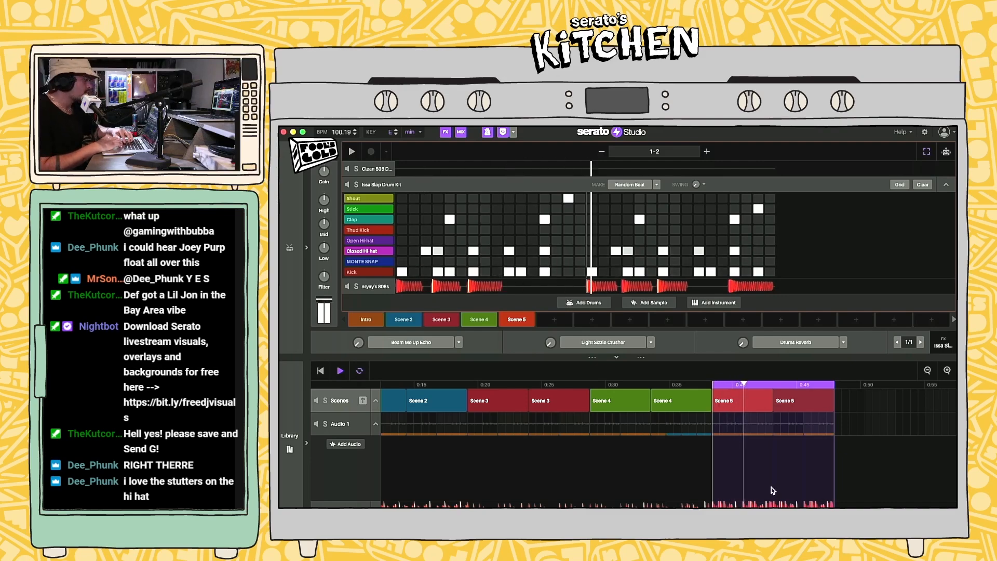
pyautogui.press('space')
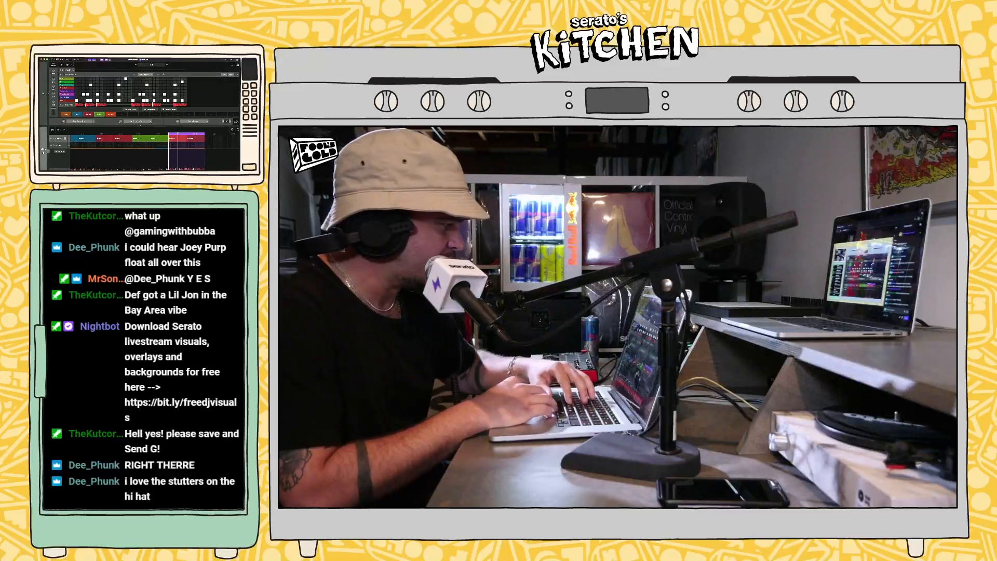
# Step: Open the library's audio samples and add an empty sample deck to Scene 5
pyautogui.click(44, 151)
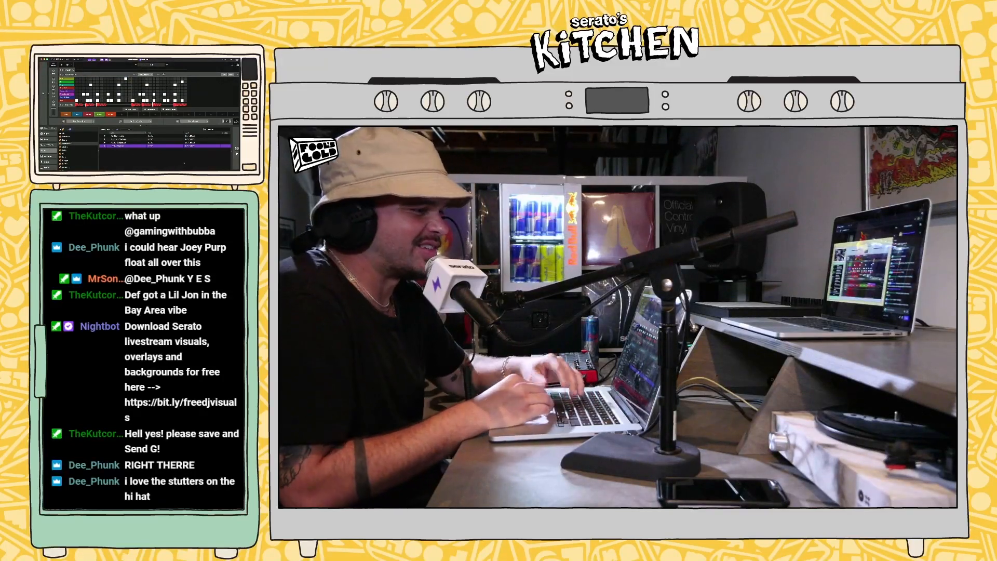
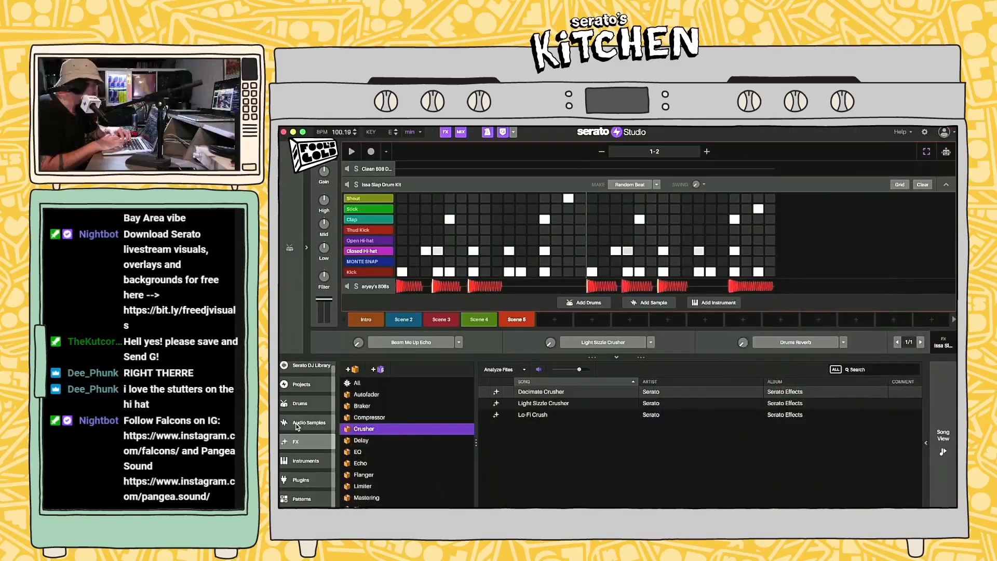
pyautogui.click(309, 422)
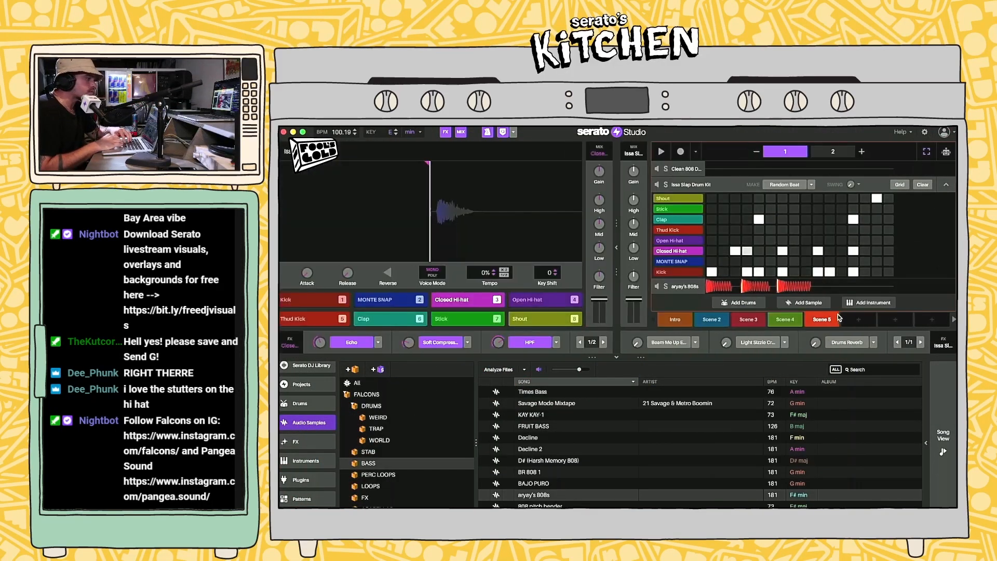
pyautogui.click(808, 303)
pyautogui.scroll(1, 291, 477)
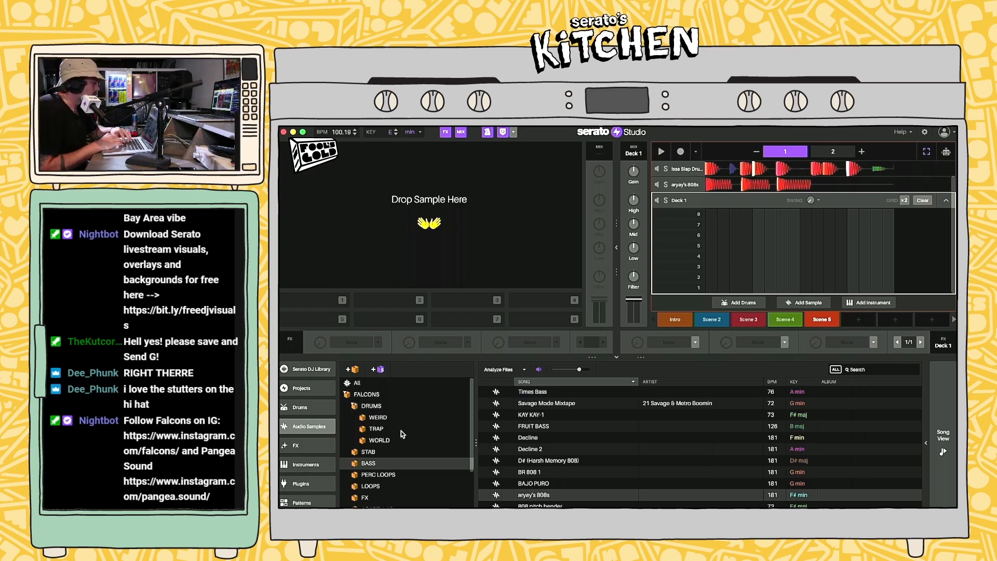
# Step: Browse the TRAP, WEIRD, PERC LOOPS and LOOPS crates for a sample to add to Scene 5
pyautogui.scroll(-5, 401, 431)
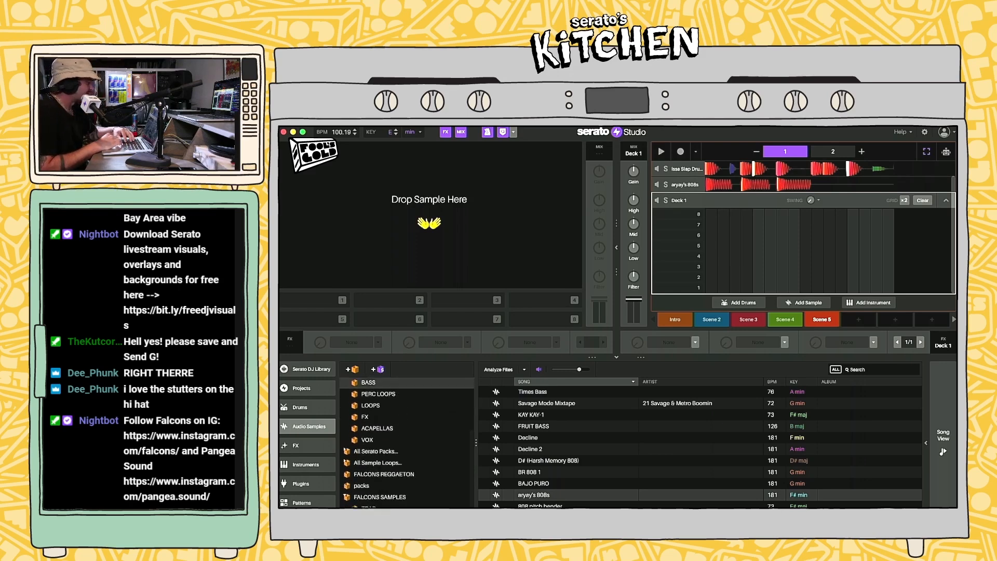
pyautogui.scroll(1, 374, 467)
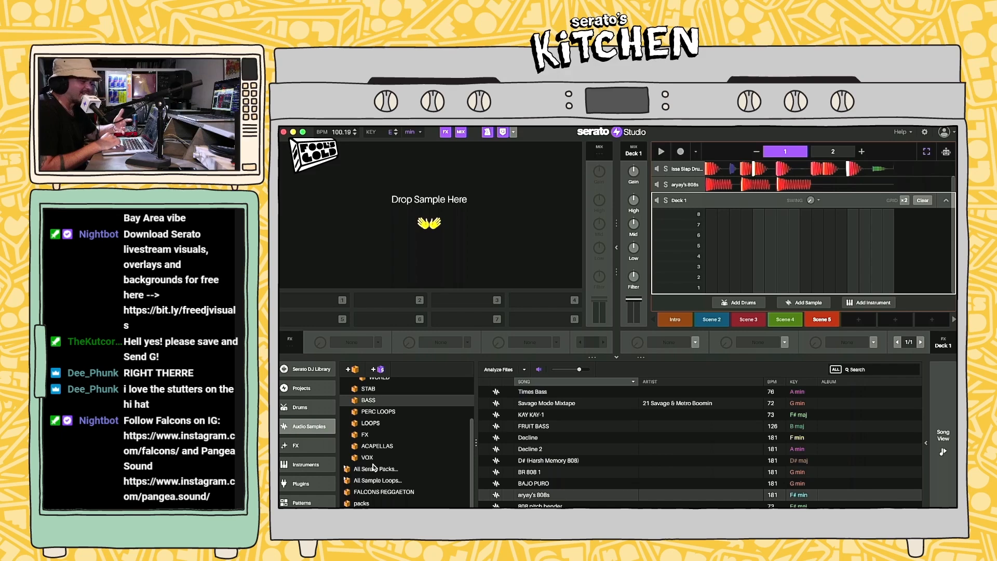
pyautogui.scroll(4, 373, 467)
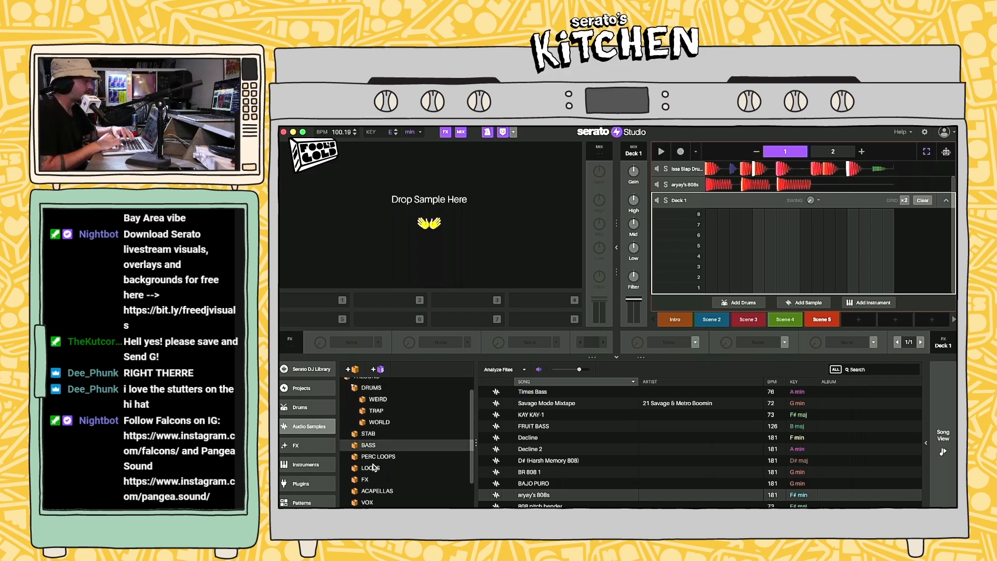
pyautogui.click(387, 430)
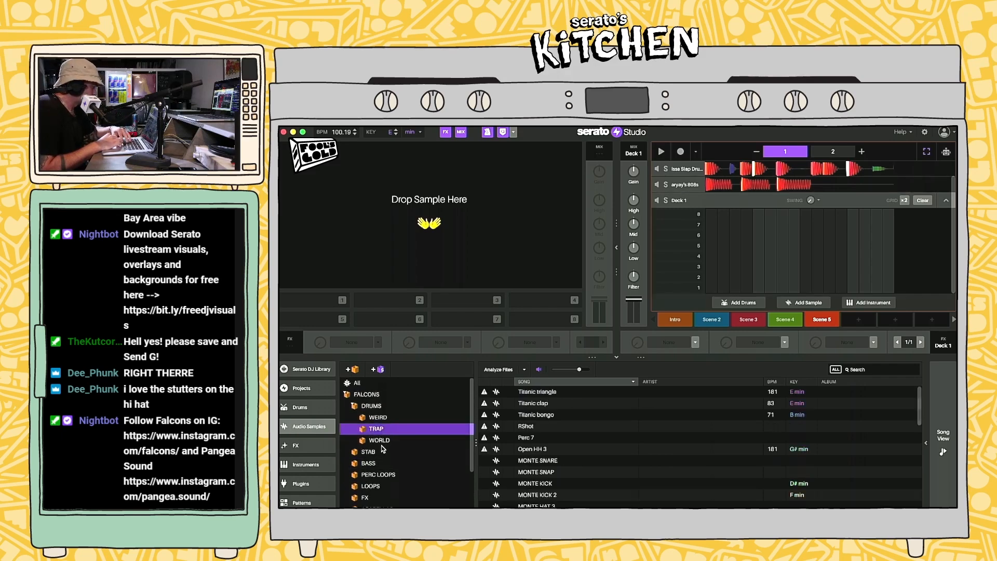
pyautogui.scroll(-1, 377, 460)
pyautogui.click(384, 391)
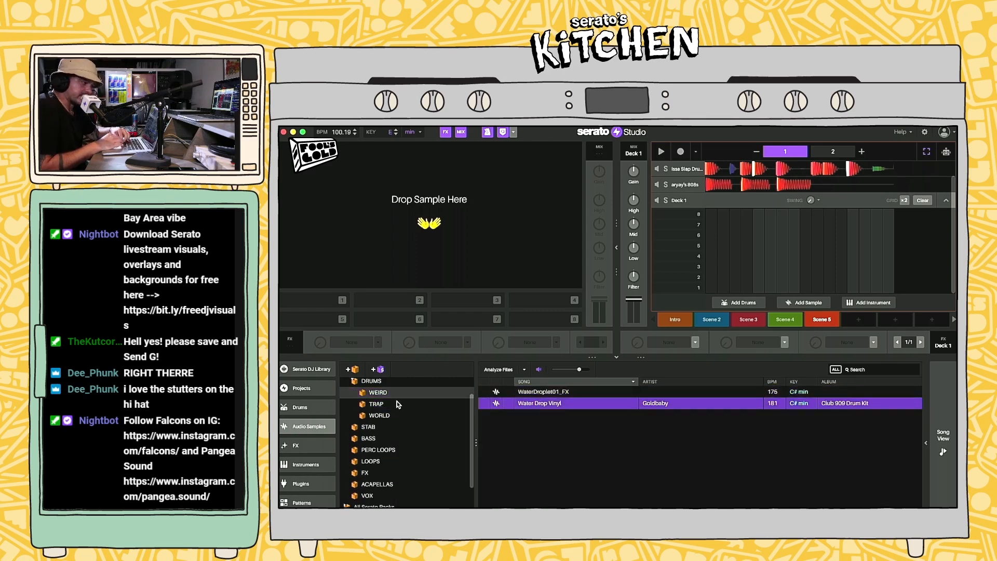
pyautogui.scroll(-1, 385, 404)
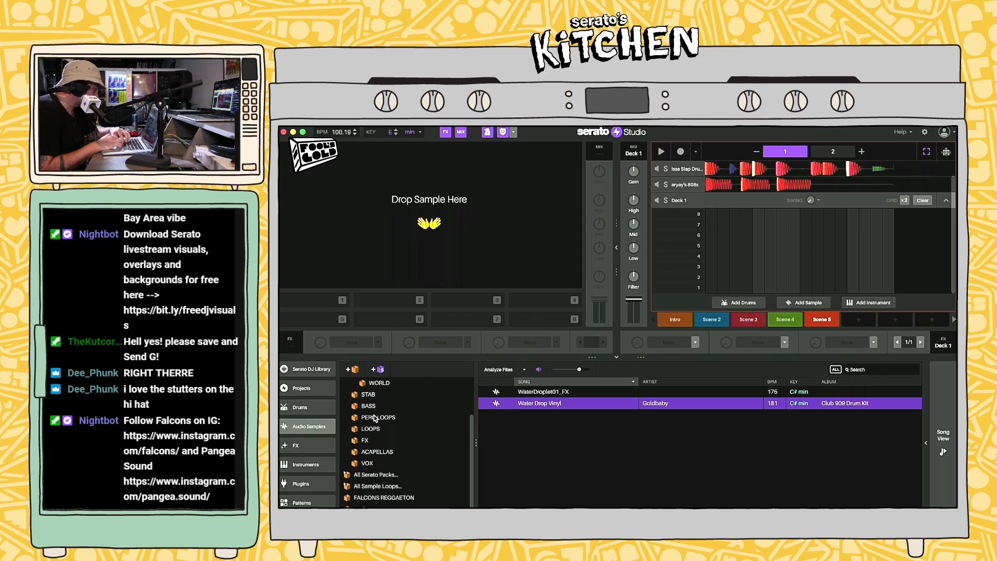
pyautogui.click(375, 417)
pyautogui.click(371, 429)
pyautogui.scroll(-1, 373, 439)
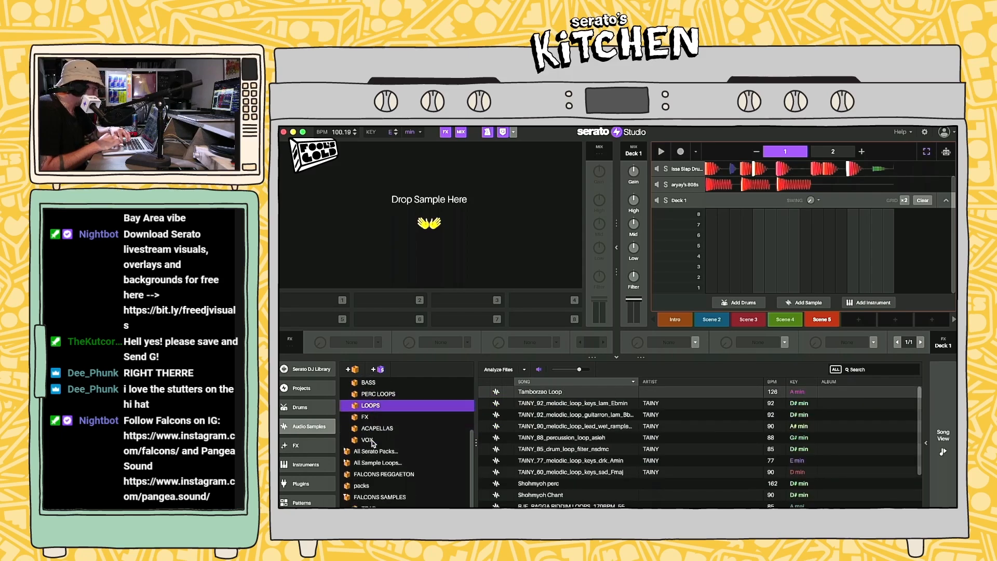
pyautogui.scroll(3, 368, 462)
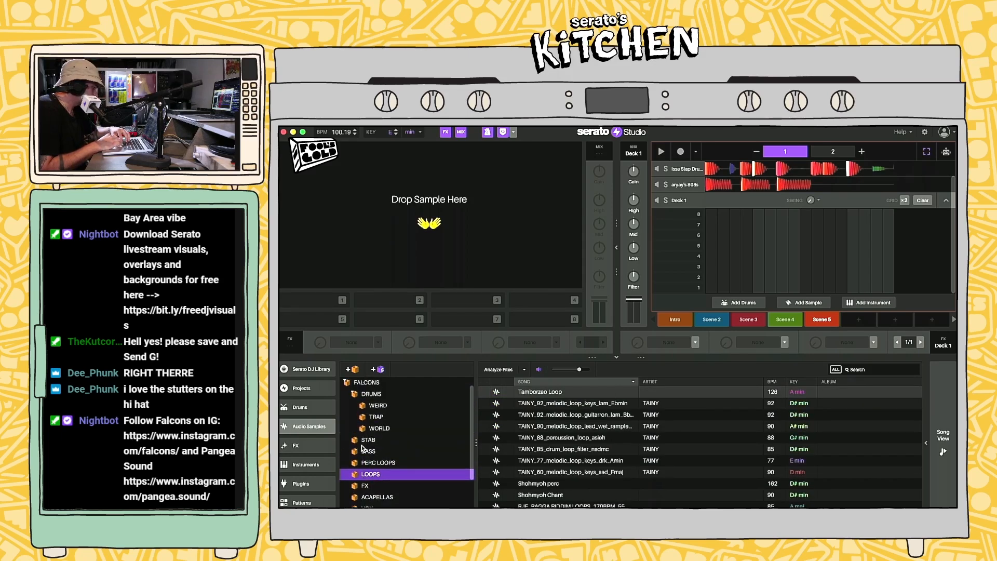
# Step: Audition samples in the STAB crate, including timbo31, TIMBO STAB, Love Pad, JNTHN_synth_wavy_pad_Ebm, FALCS M1 ORGAN and Digi Tom
pyautogui.click(368, 441)
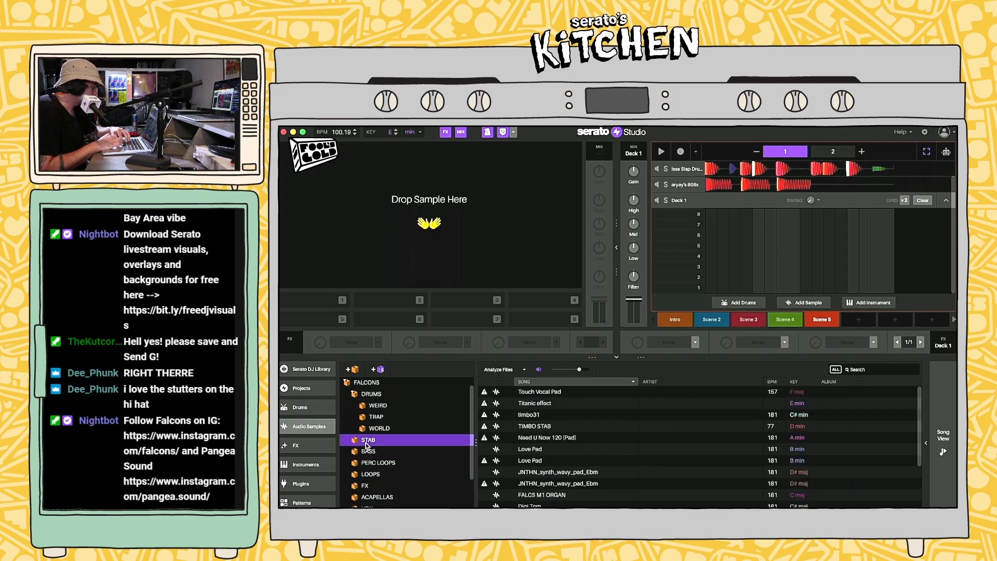
pyautogui.click(544, 448)
pyautogui.scroll(-3, 538, 447)
pyautogui.scroll(3, 538, 442)
pyautogui.click(535, 415)
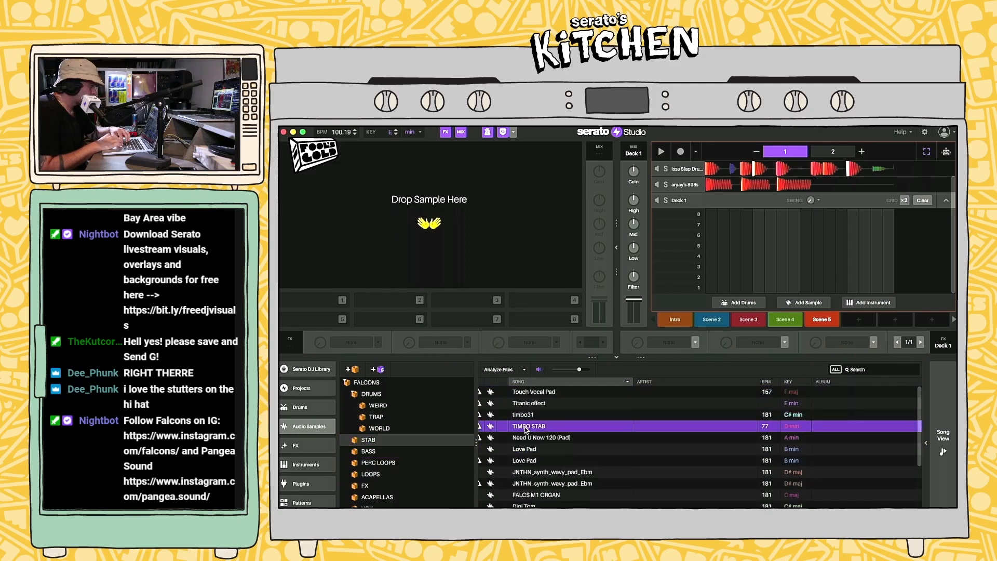
pyautogui.click(526, 427)
pyautogui.click(530, 461)
pyautogui.click(530, 472)
pyautogui.scroll(-3, 530, 483)
pyautogui.scroll(1, 530, 467)
pyautogui.click(537, 421)
pyautogui.press('Down')
pyautogui.press('Down')
pyautogui.press('Down')
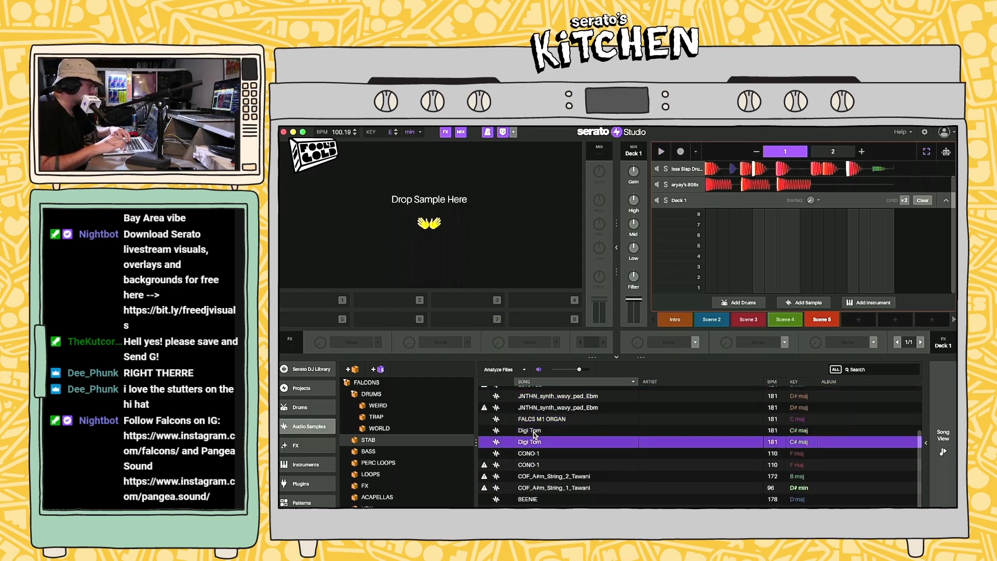
# Step: Audition the STAB crate samples from CONO-1 down past BEENIE and compare BEENIE with CONO-1
pyautogui.scroll(-1, 534, 435)
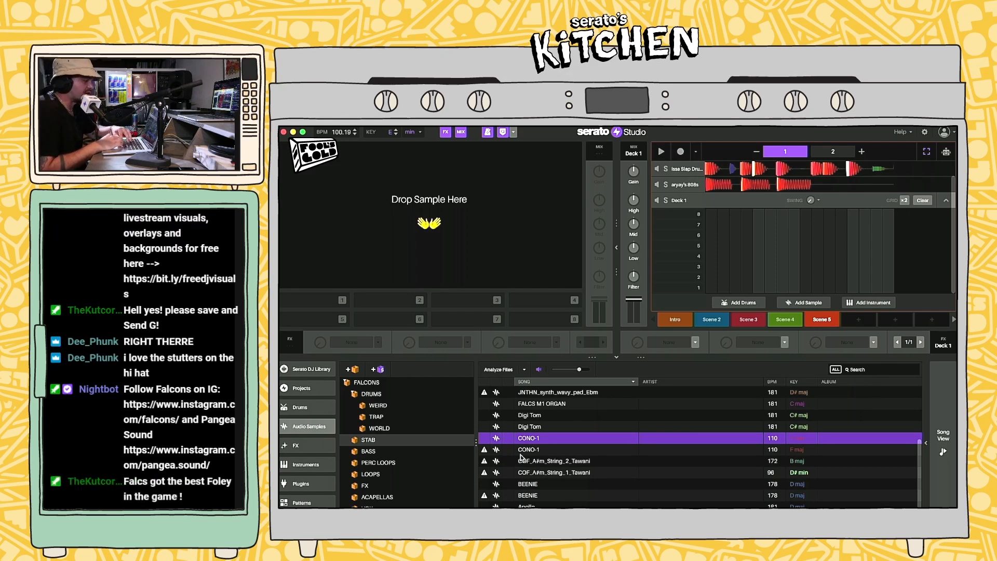
pyautogui.press('Down')
pyautogui.press('Down')
pyautogui.press('Down')
pyautogui.press('Down')
pyautogui.press('Down')
pyautogui.press('Down')
pyautogui.click(542, 485)
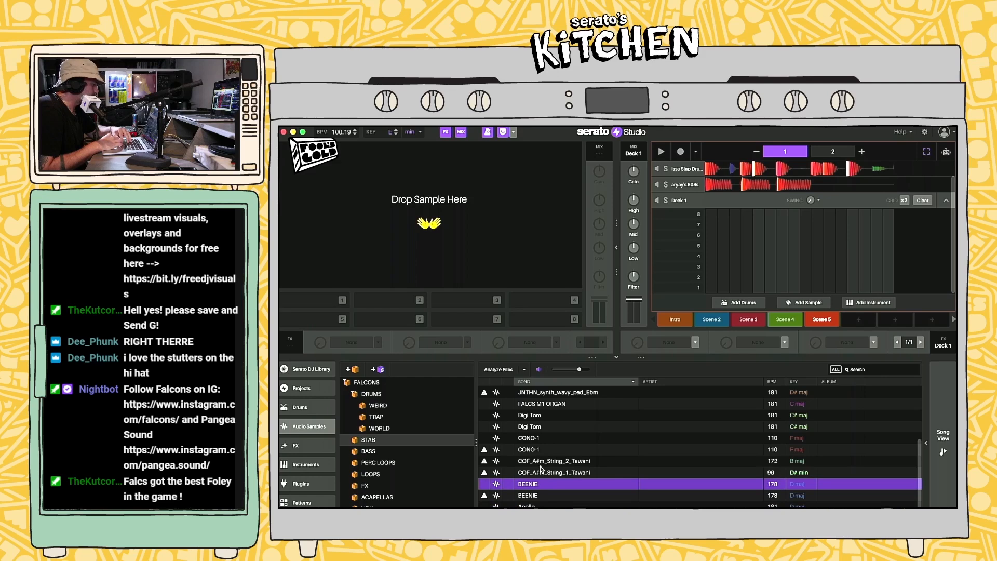
pyautogui.click(530, 439)
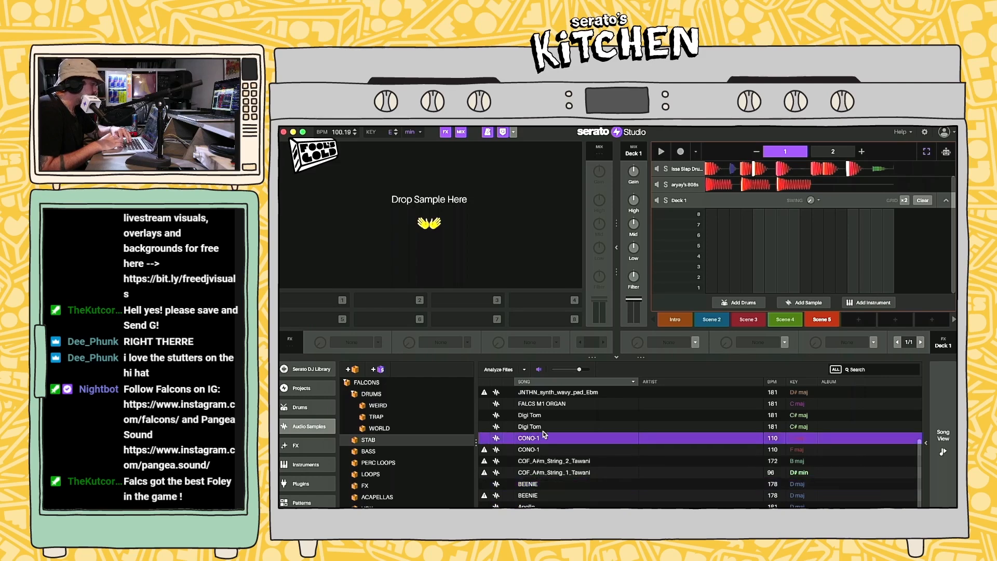
# Step: Choose the first Digi Tom sample in the STAB crate and load it into the empty deck
pyautogui.click(537, 417)
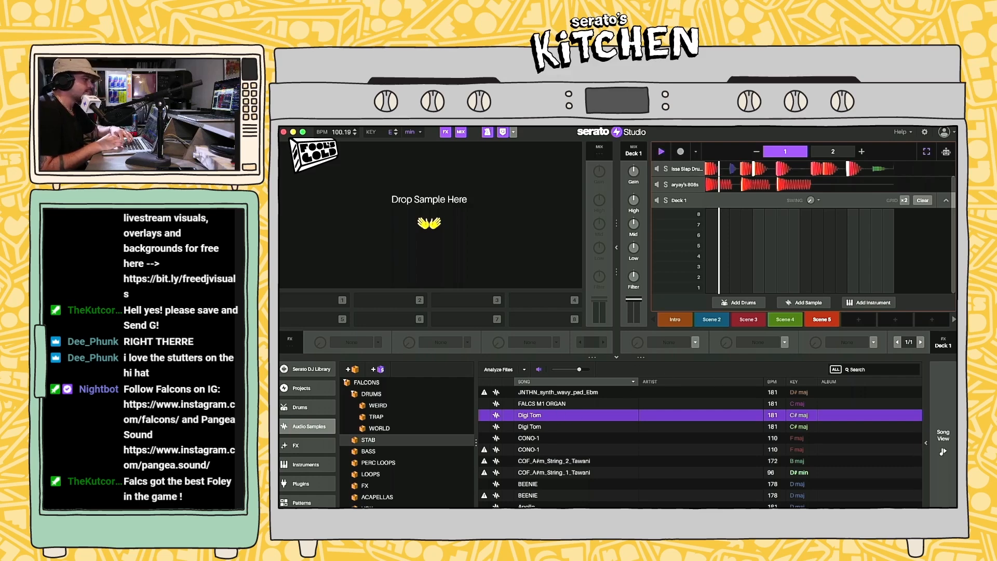
pyautogui.click(944, 435)
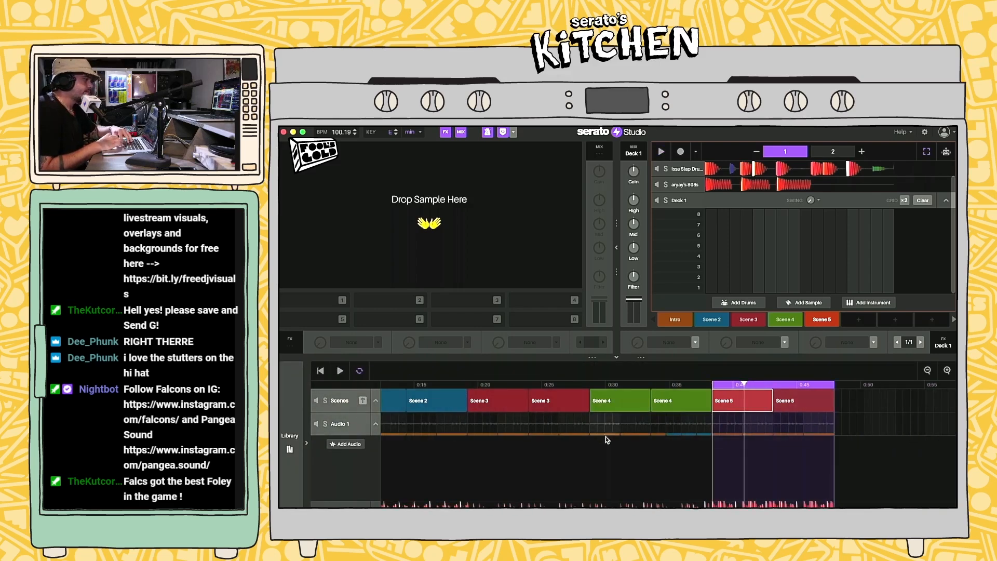
pyautogui.click(289, 442)
pyautogui.moveTo(533, 424); pyautogui.dragTo(467, 245)
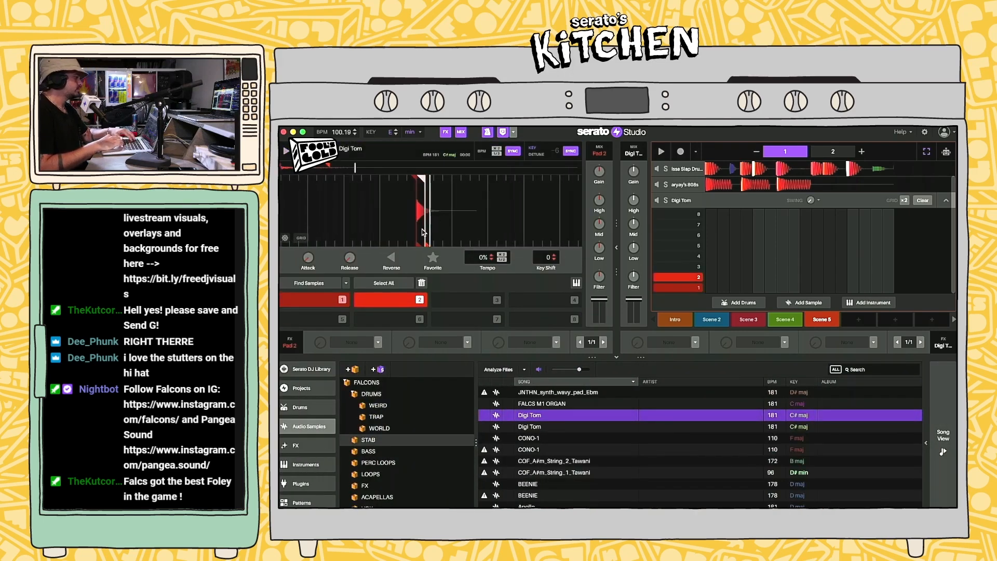
# Step: Set cue points in the Digi Tom sample on pads 7, 5, 3 and 6 while playing it alongside pads 1 and 2
pyautogui.press('7')
pyautogui.press('1')
pyautogui.press('1')
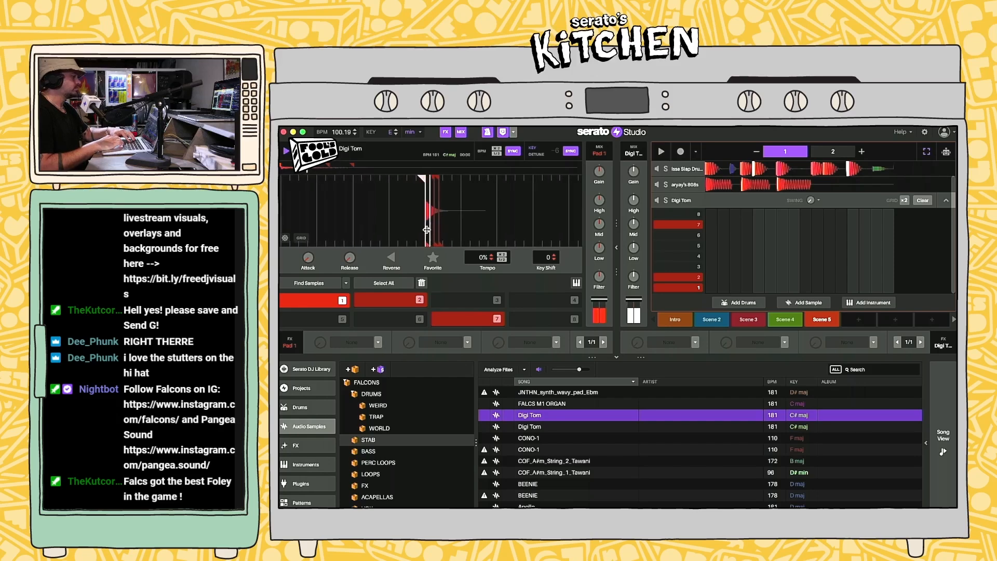
pyautogui.press('2')
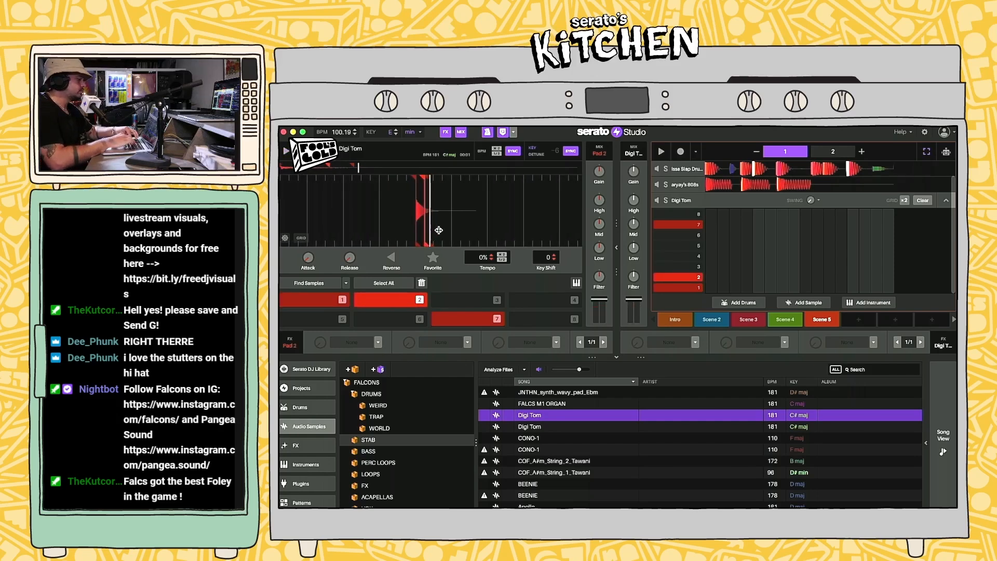
pyautogui.press('5')
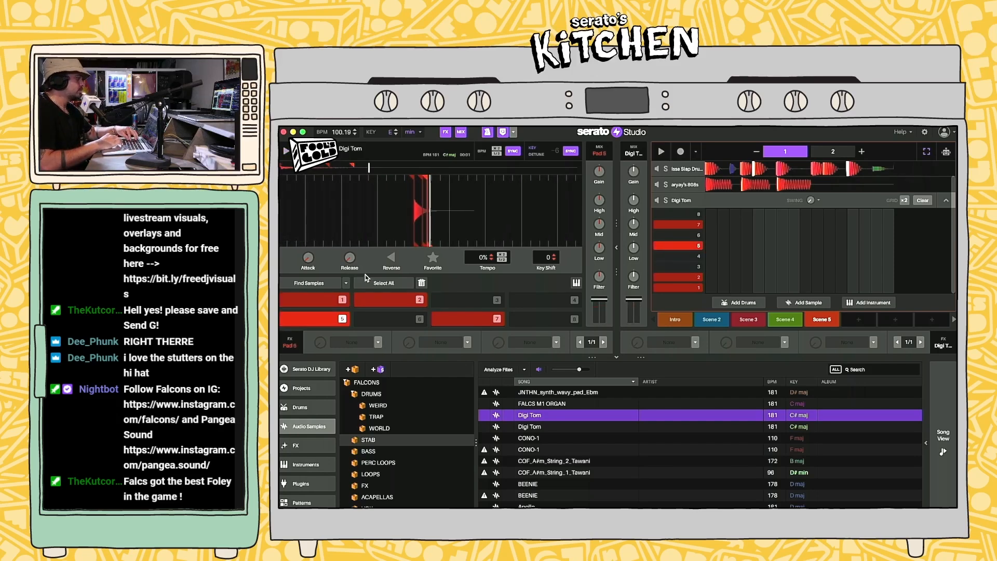
pyautogui.press('3')
pyautogui.press('5')
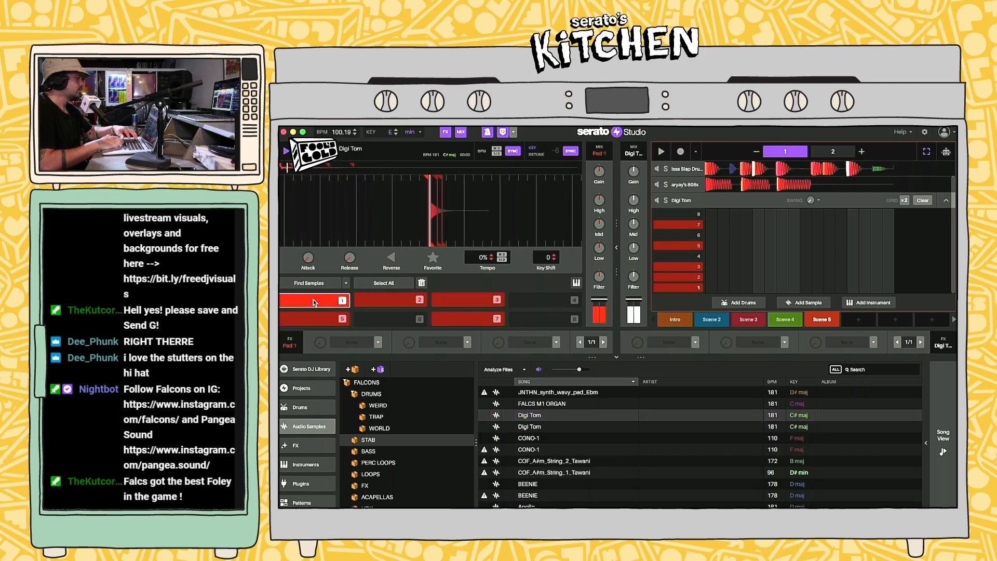
pyautogui.press('6')
pyautogui.press('5')
pyautogui.press('3')
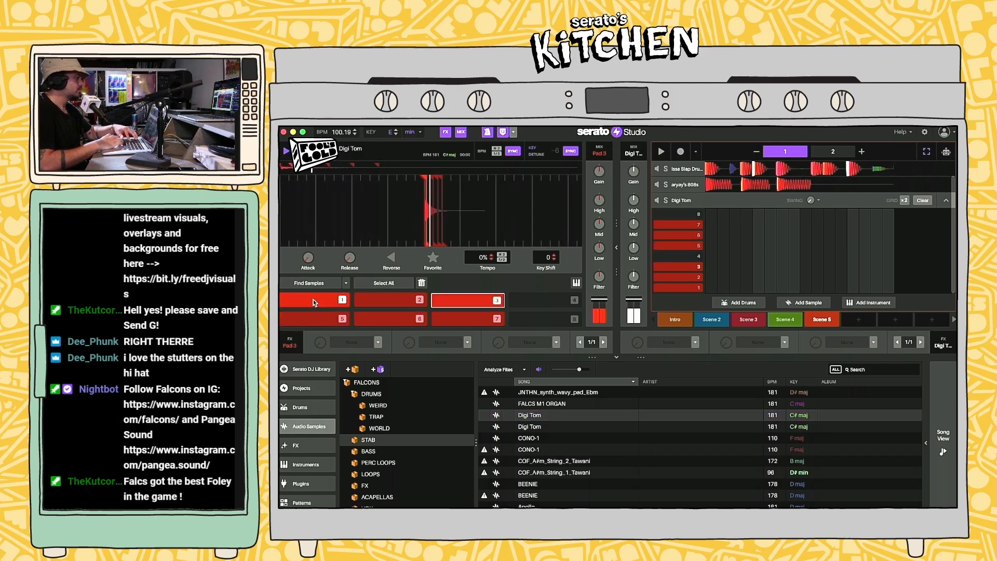
# Step: Audition pad 3 of the Digi Tom sample and switch it to keyboard mode for in-key playing
pyautogui.press('3')
pyautogui.press('3')
pyautogui.press('3')
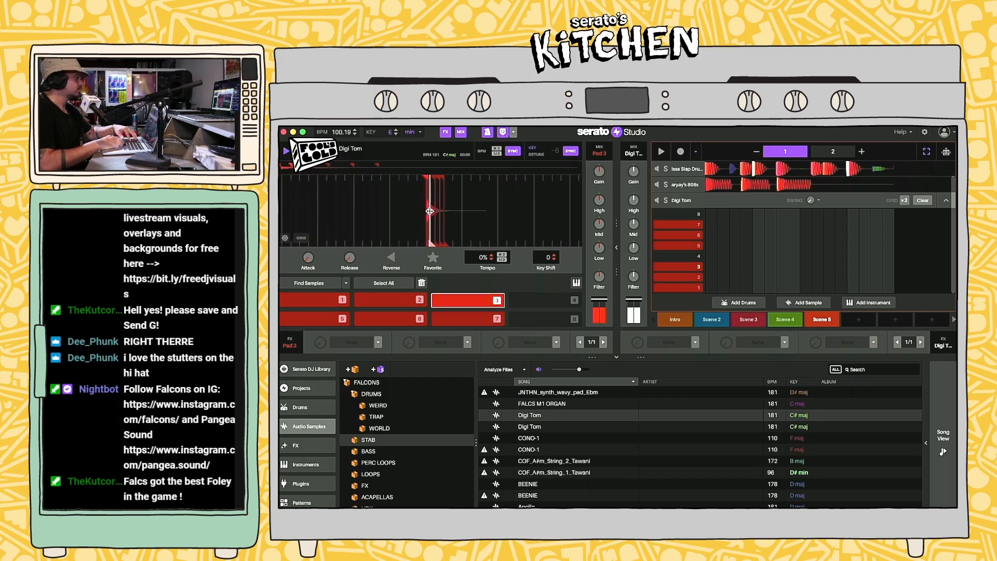
pyautogui.press('3')
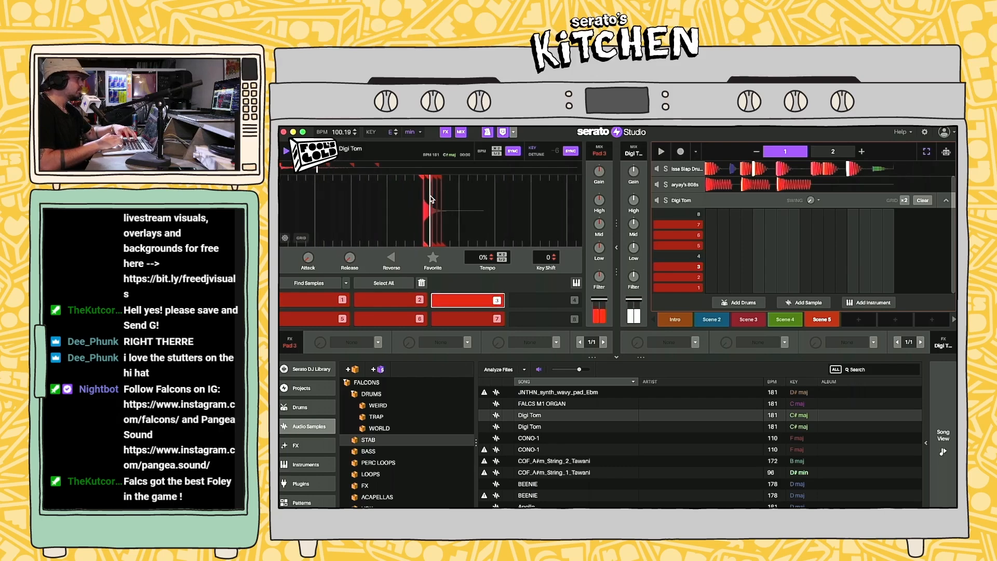
pyautogui.click(576, 283)
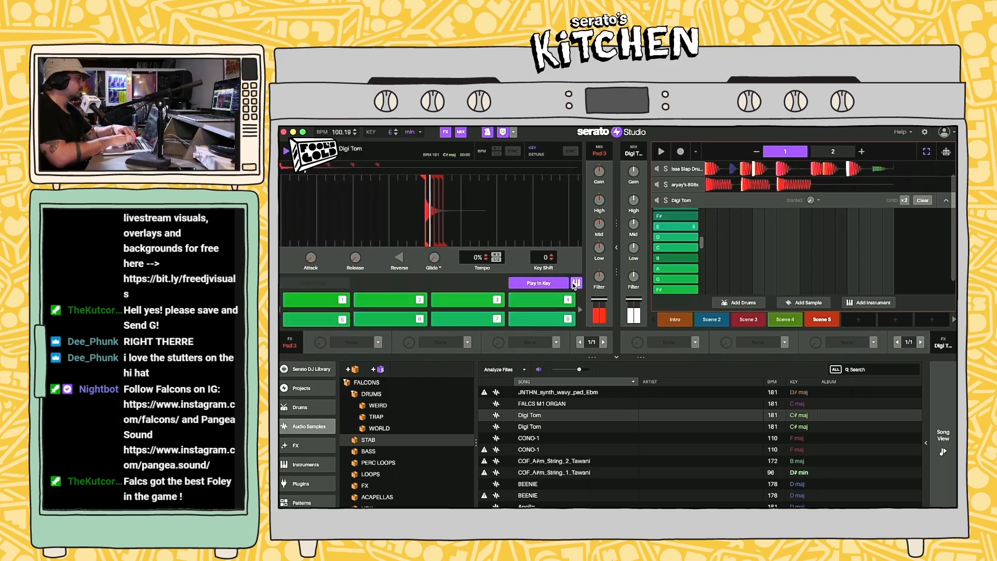
# Step: Try out a Digi Tom melody on keyboard-mode pads 2, 5 and 6 while the beat plays
pyautogui.press('6')
pyautogui.press('5')
pyautogui.press('2')
pyautogui.press('5')
pyautogui.press('6')
pyautogui.press('space')
pyautogui.press('2')
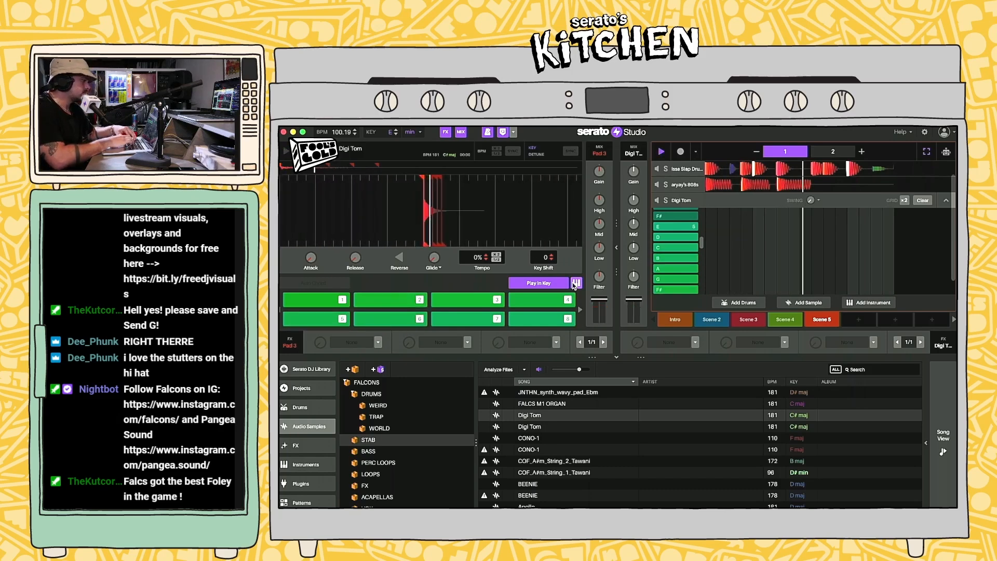
pyautogui.press('5')
pyautogui.press('6')
pyautogui.press('5')
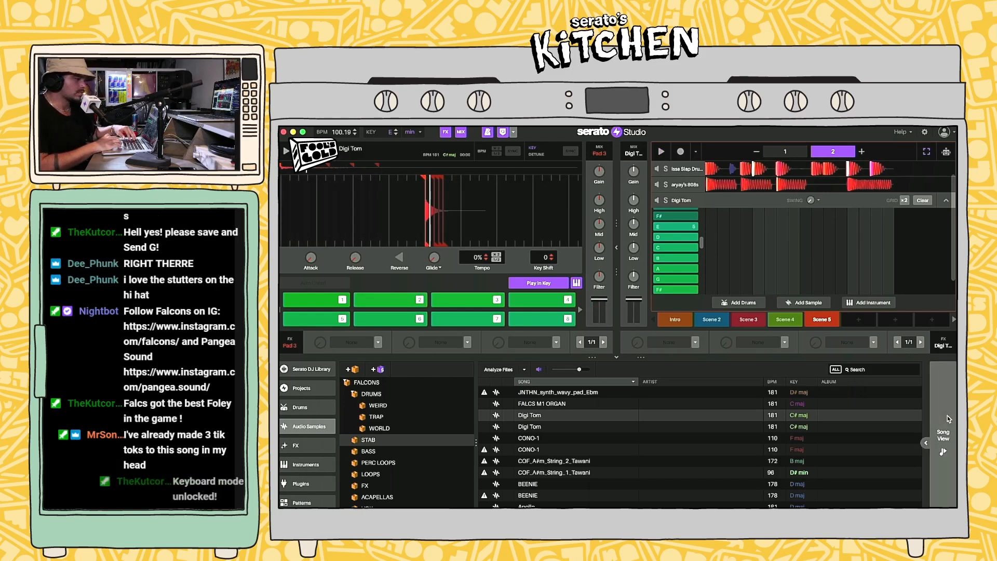
# Step: Duplicate Scene 5 as Scene 6 and place it after the last Scene 5 block in the song timeline
pyautogui.click(944, 435)
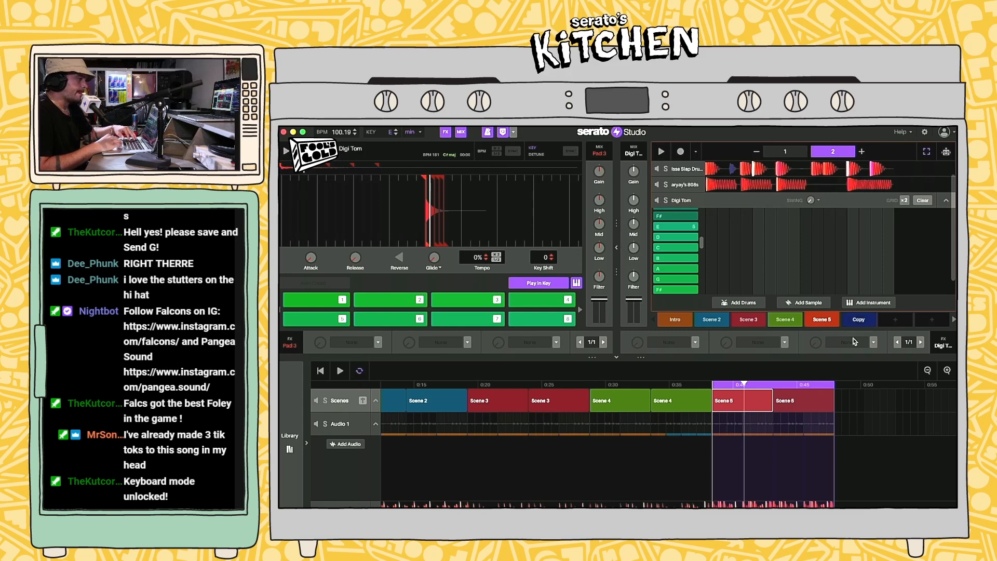
pyautogui.click(857, 320)
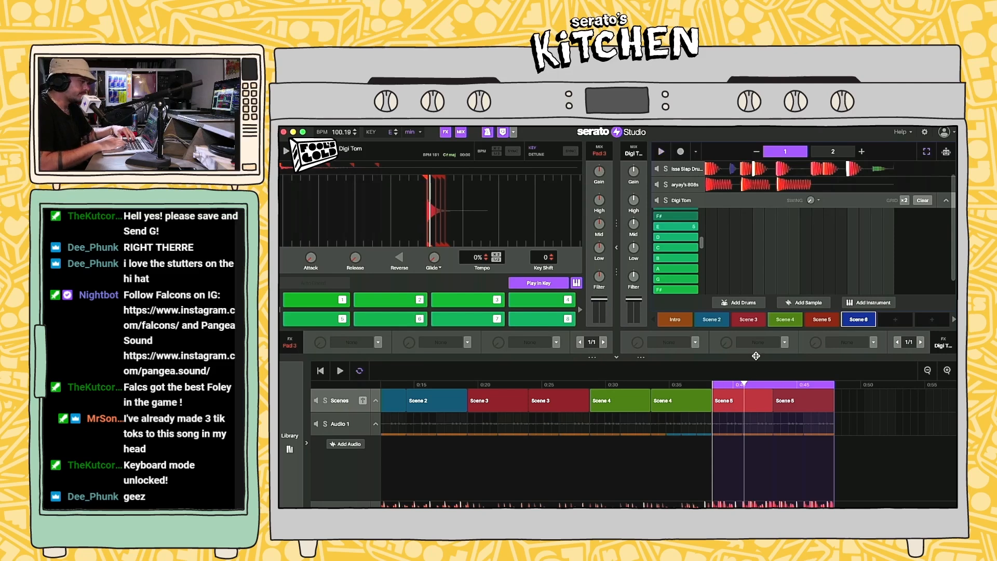
pyautogui.click(862, 401)
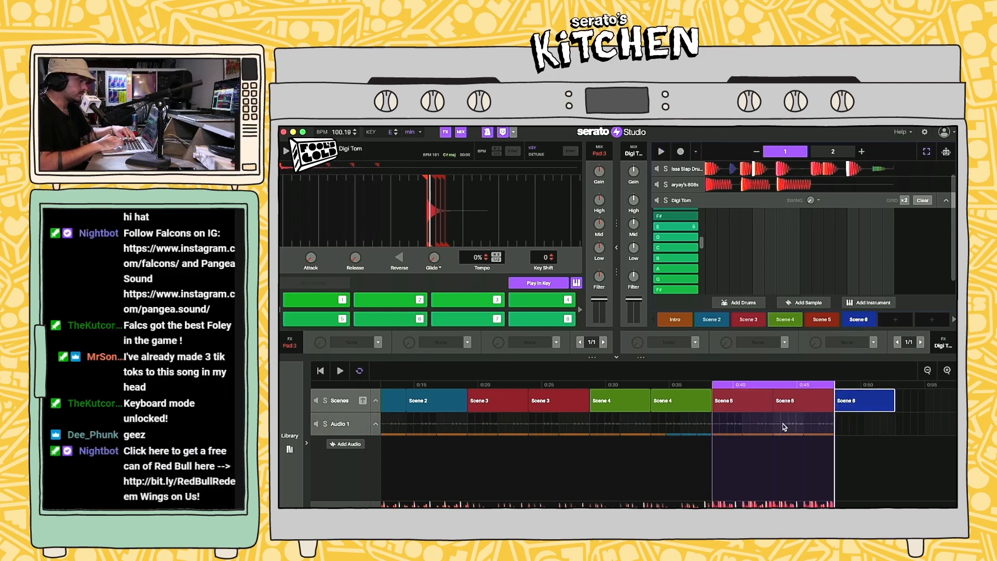
# Step: Copy the acapella clips under Scene 6, set the song loop around that scene, and preview its start
pyautogui.click(825, 426)
pyautogui.click(850, 424)
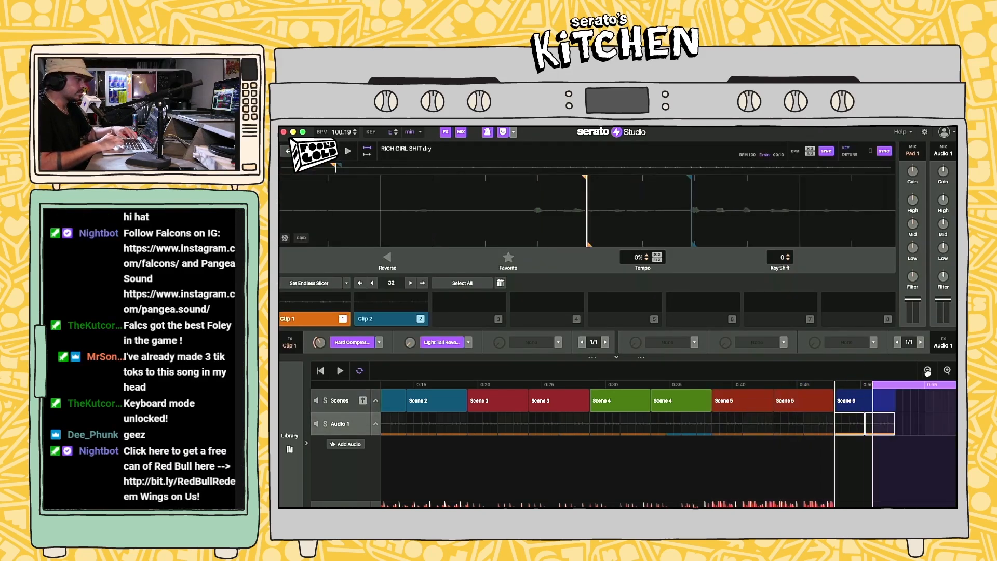
pyautogui.moveTo(864, 385); pyautogui.dragTo(803, 392)
pyautogui.press('space')
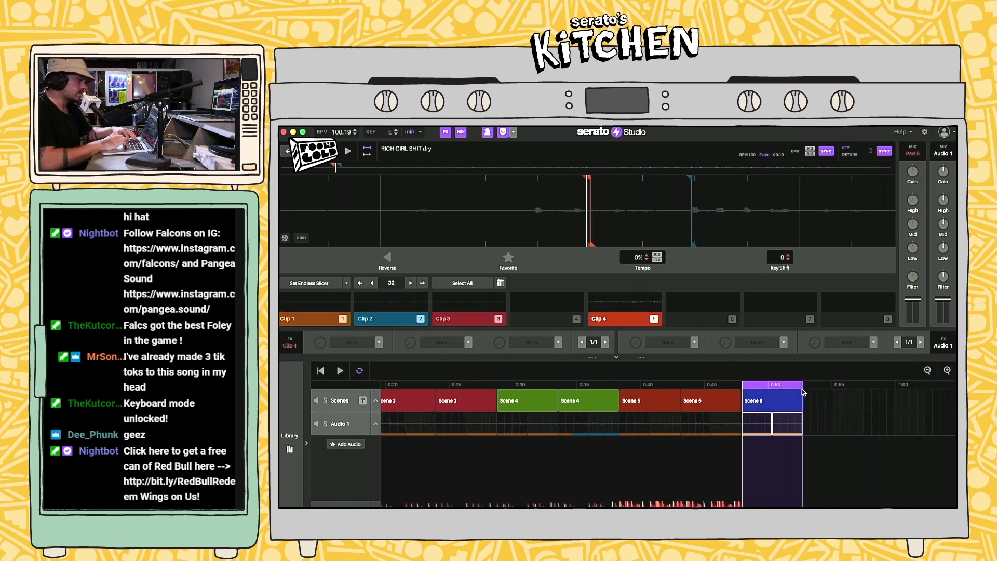
pyautogui.press('space')
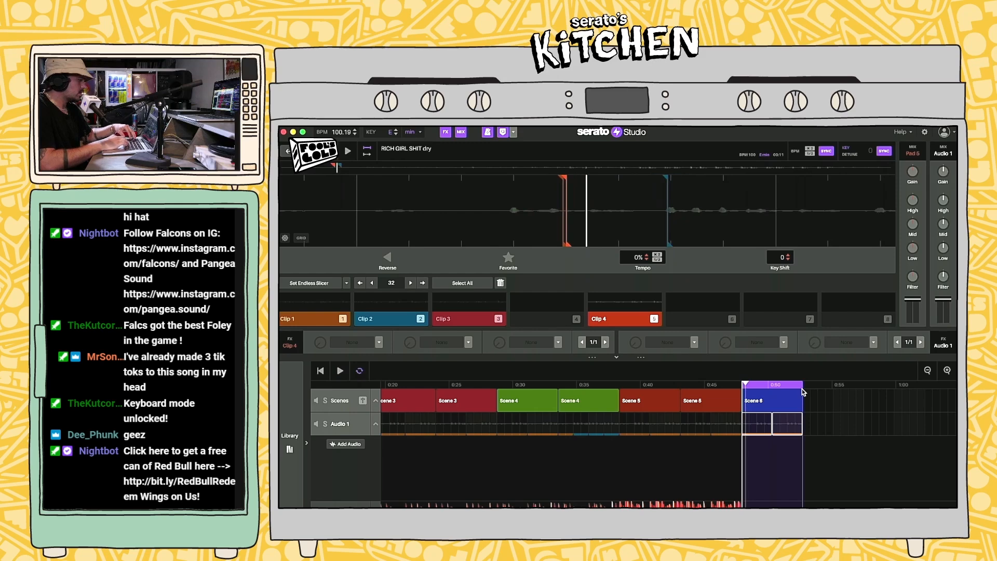
# Step: Select Scene 6 in the timeline and rehearse the Digi Tom melody on pads 5 and 6 over its playback
pyautogui.click(291, 416)
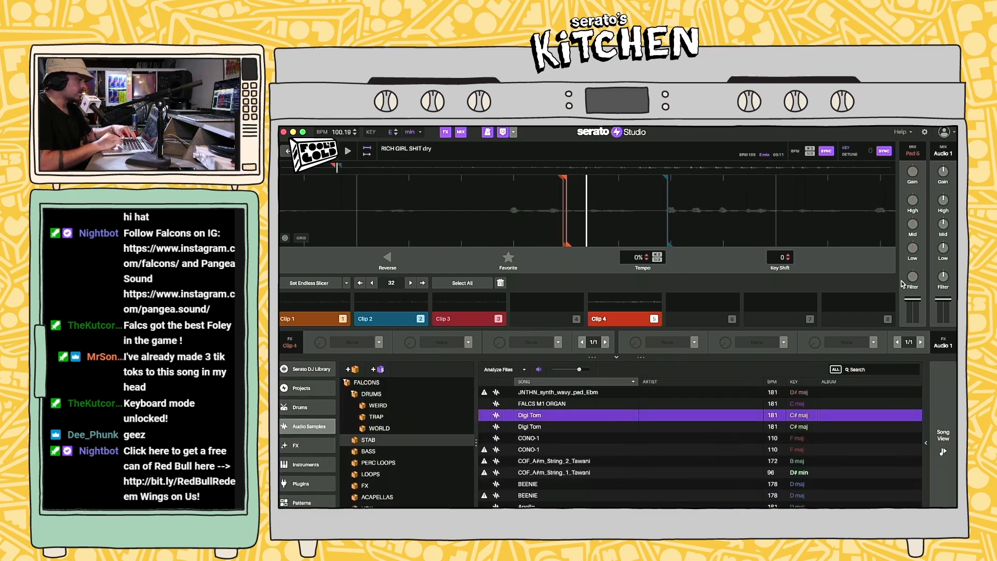
pyautogui.scroll(5, 602, 243)
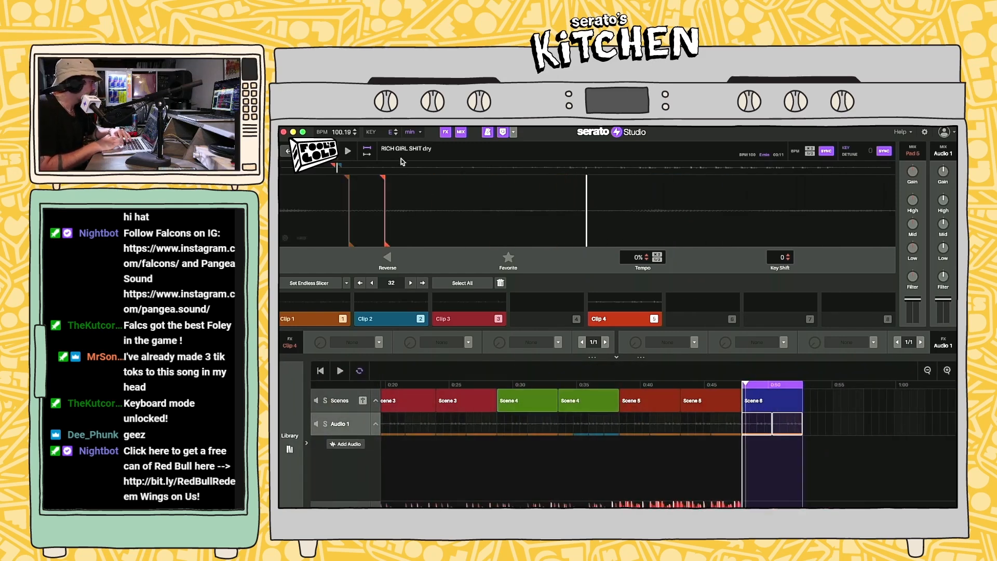
pyautogui.click(748, 400)
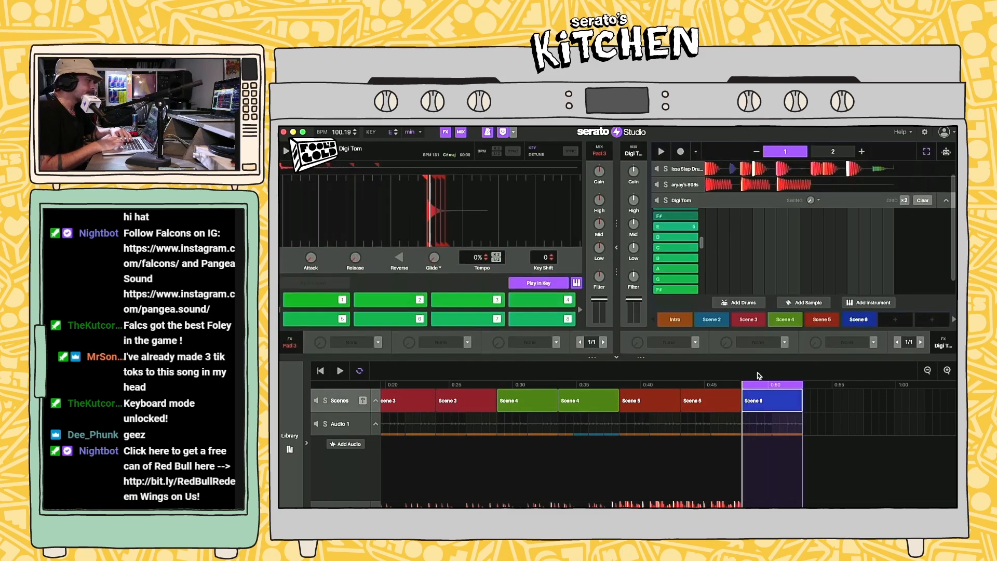
pyautogui.press('5')
pyautogui.press('6')
pyautogui.press('space')
pyautogui.press('space')
pyautogui.press('5')
pyautogui.press('space')
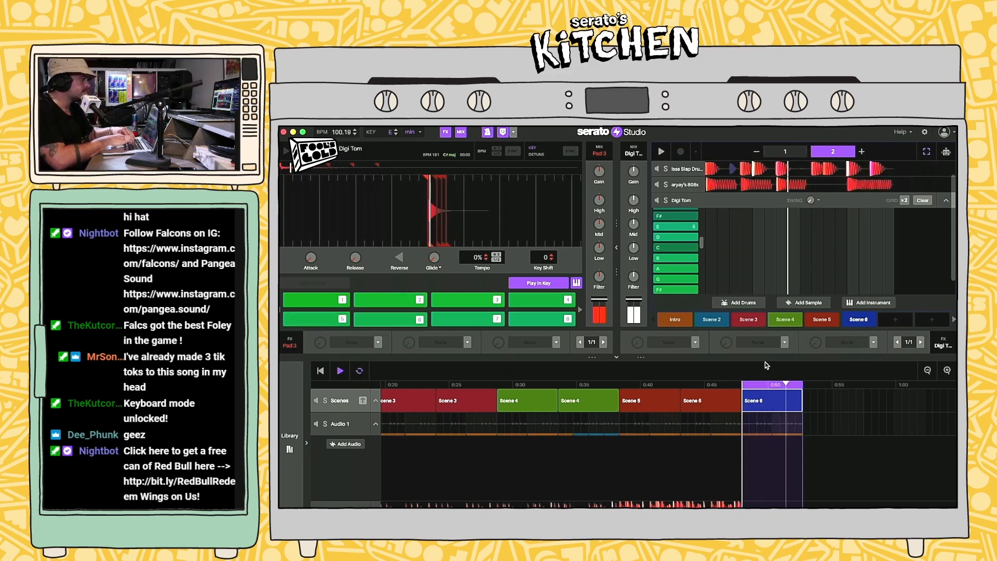
# Step: Stop playback and lower the Digi Tom pad 3 volume while testing notes on pads 2 and 5
pyautogui.press('space')
pyautogui.press('2')
pyautogui.press('2')
pyautogui.press('2')
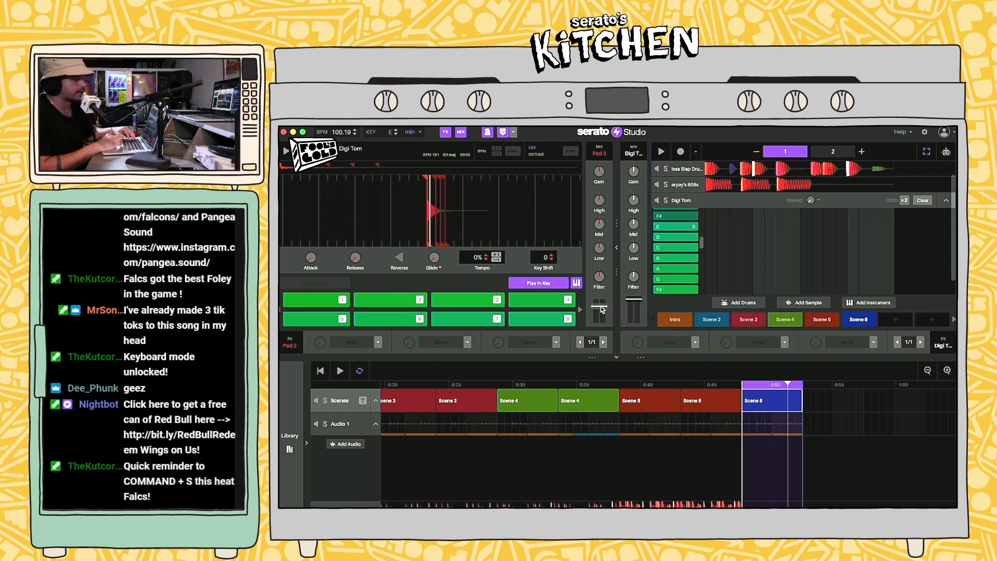
pyautogui.press('2')
pyautogui.press('5')
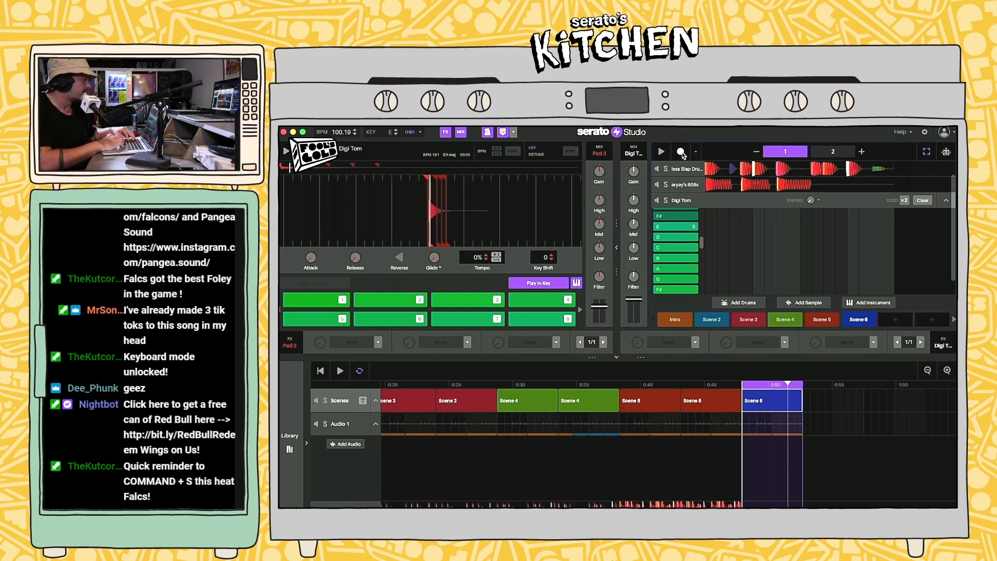
# Step: Record a first take of the Digi Tom melody into Scene 6 with pads 2, 5 and 6
pyautogui.click(617, 249)
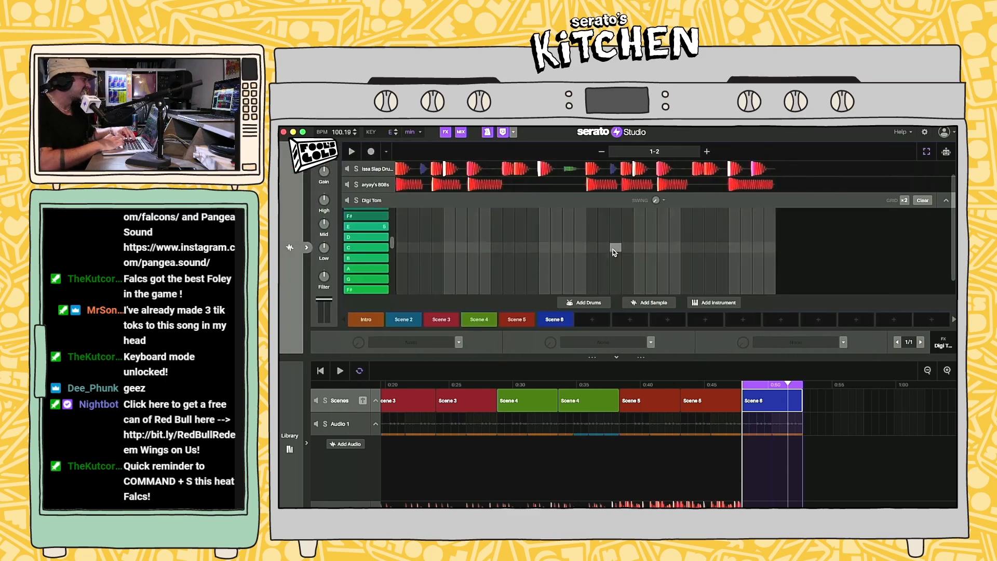
pyautogui.click(307, 248)
pyautogui.click(681, 153)
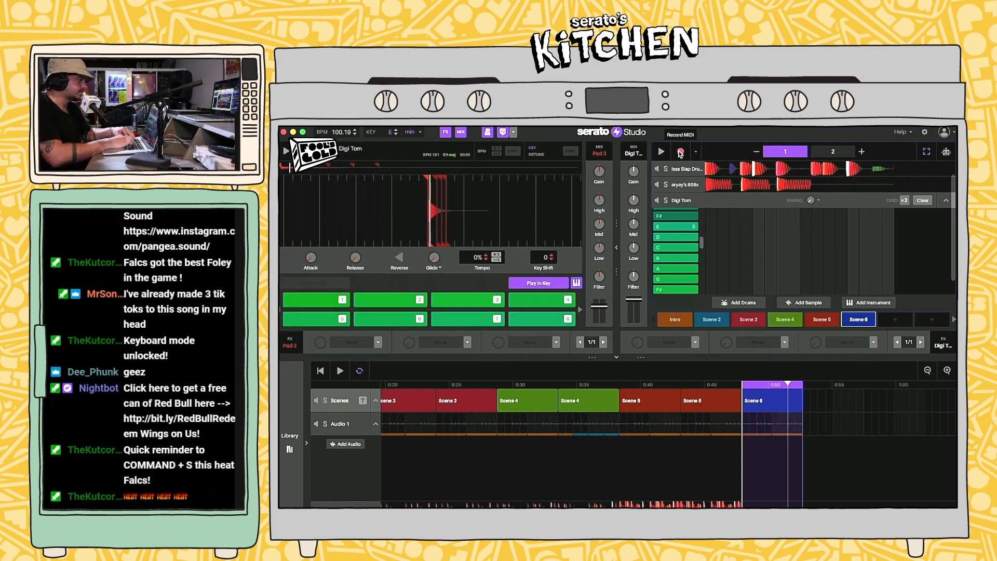
pyautogui.press('2')
pyautogui.press('5')
pyautogui.press('6')
pyautogui.press('5')
pyautogui.press('5')
pyautogui.press('6')
pyautogui.press('5')
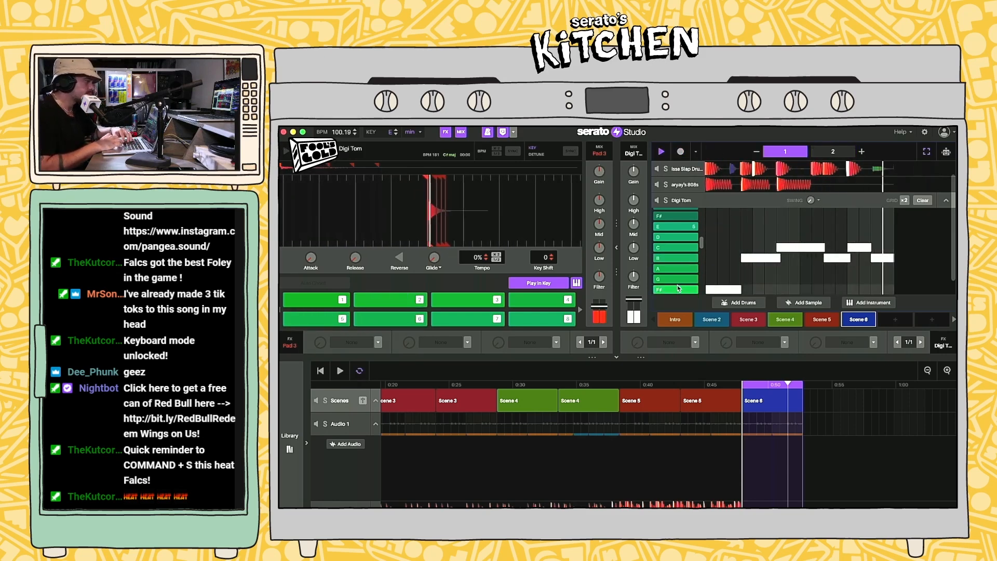
pyautogui.press('space')
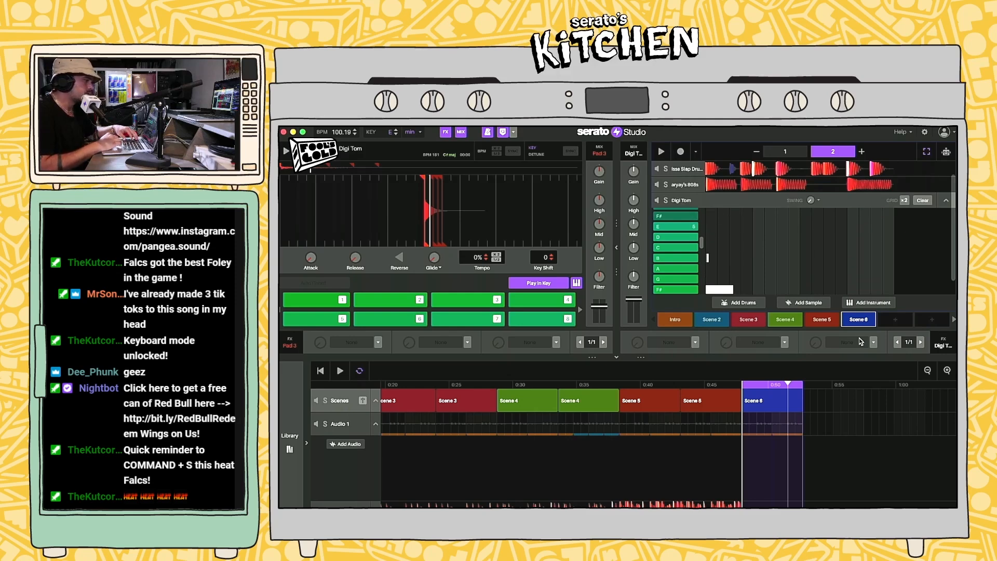
# Step: Practise the melody on pads 2, 5 and 6, attempt another take, and delete the recorded Digi Tom notes
pyautogui.press('2')
pyautogui.press('5')
pyautogui.press('2')
pyautogui.press('5')
pyautogui.press('6')
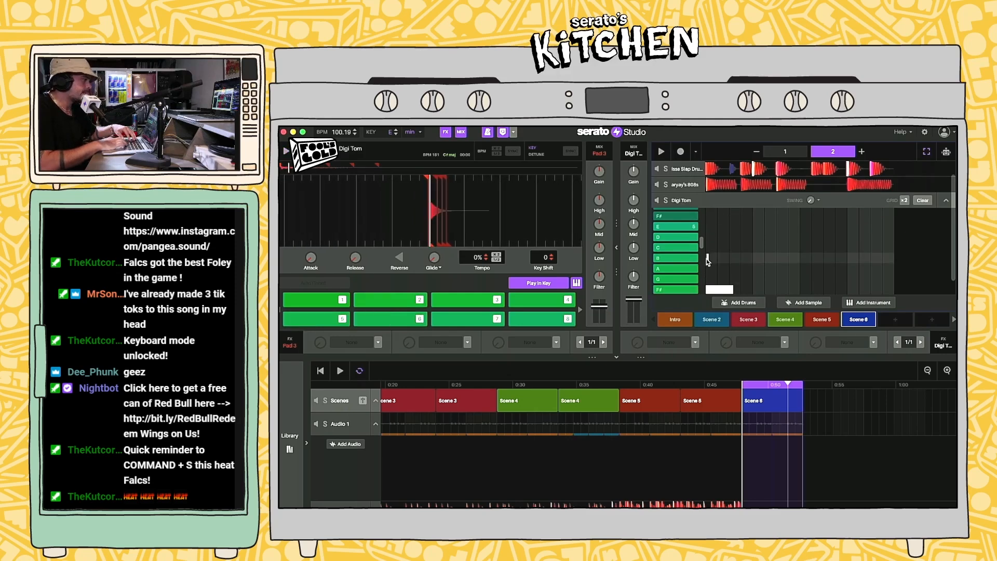
pyautogui.click(681, 152)
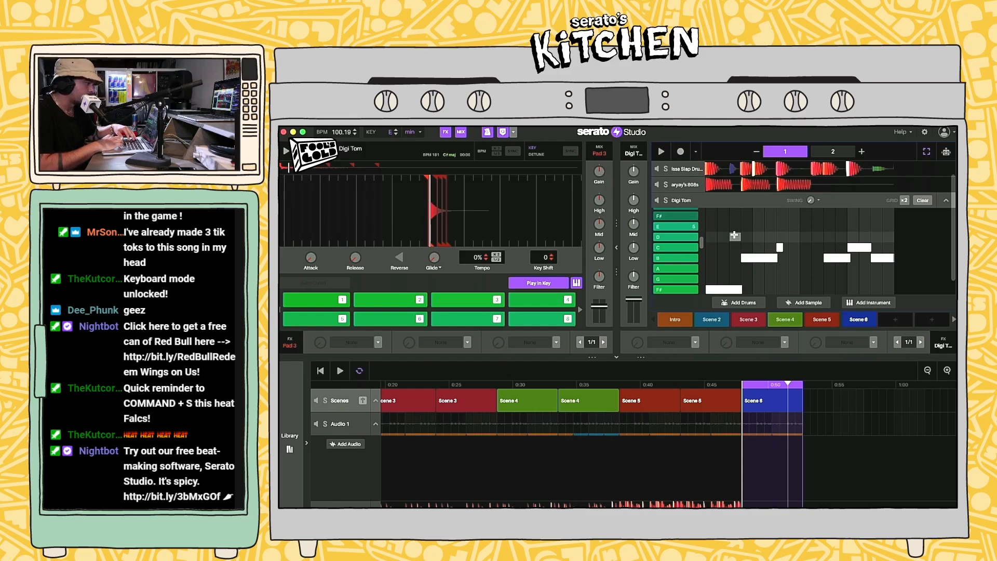
pyautogui.press('Delete')
# Step: Record the Digi Tom melody across both bars of Scene 6 using pads 2, 5 and 6
pyautogui.scroll(-1, 785, 175)
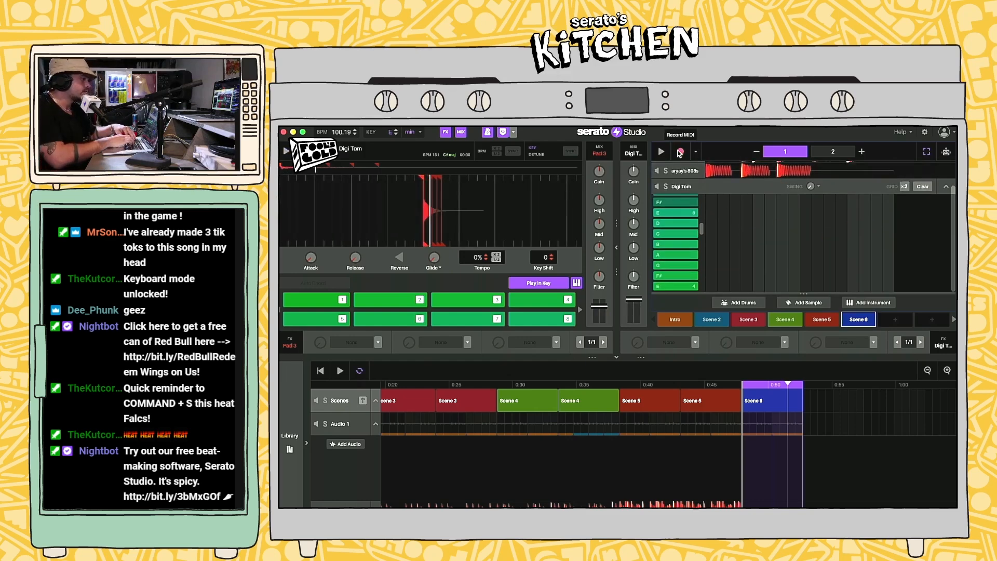
pyautogui.press('2')
pyautogui.press('5')
pyautogui.press('6')
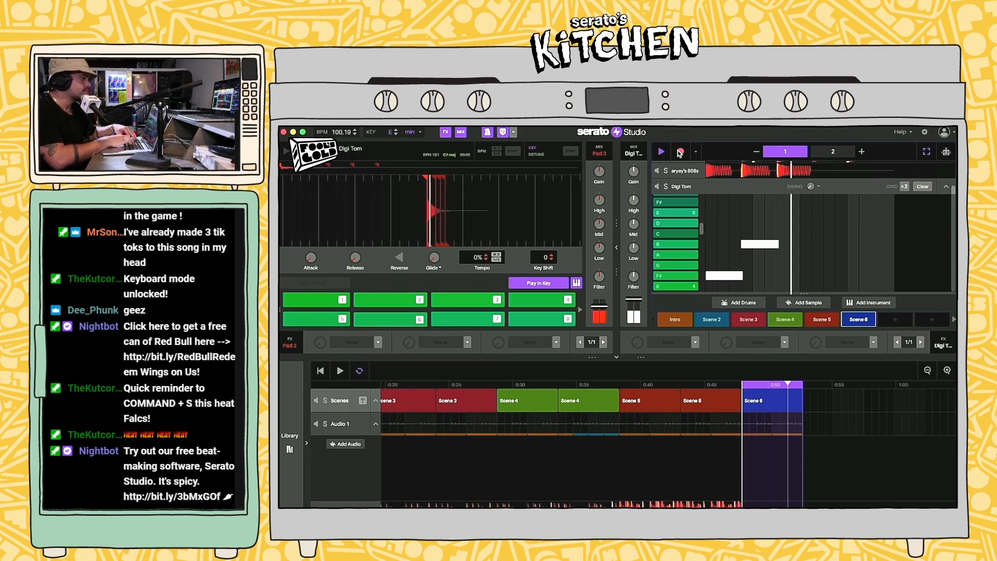
pyautogui.press('5')
pyautogui.press('6')
pyautogui.press('5')
pyautogui.press('2')
pyautogui.press('5')
pyautogui.press('6')
pyautogui.press('5')
pyautogui.press('6')
pyautogui.press('5')
pyautogui.click(680, 153)
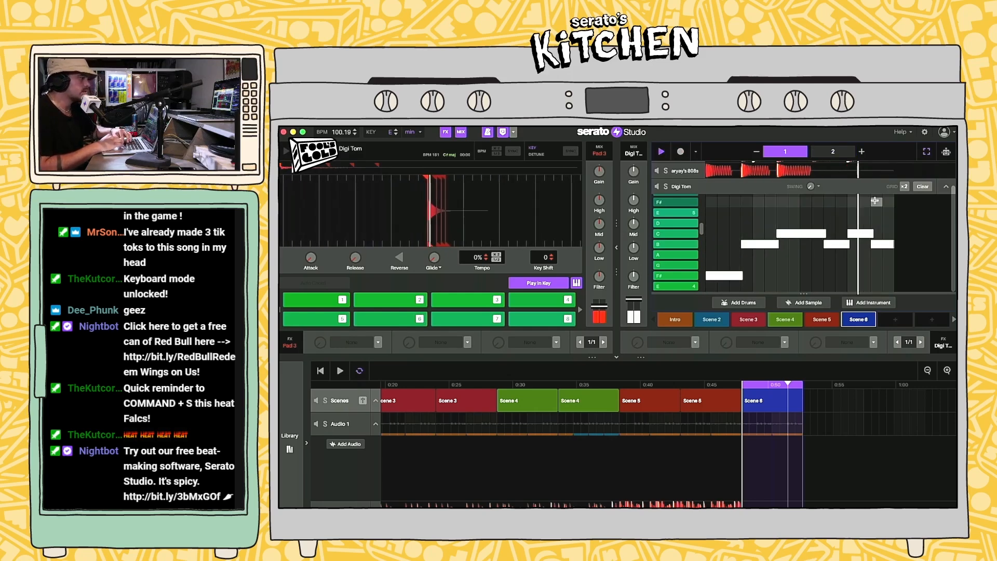
# Step: Extend the final Digi Tom B note to the end of bar 2 and fit the preceding B note up to the next C note
pyautogui.click(616, 247)
pyautogui.moveTo(600, 322)
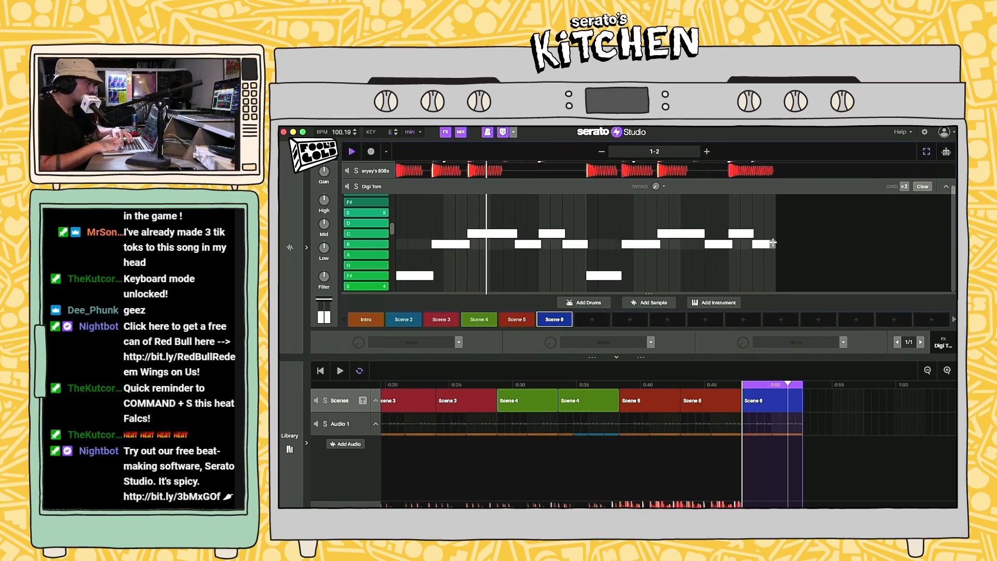
pyautogui.moveTo(770, 244); pyautogui.dragTo(776, 244)
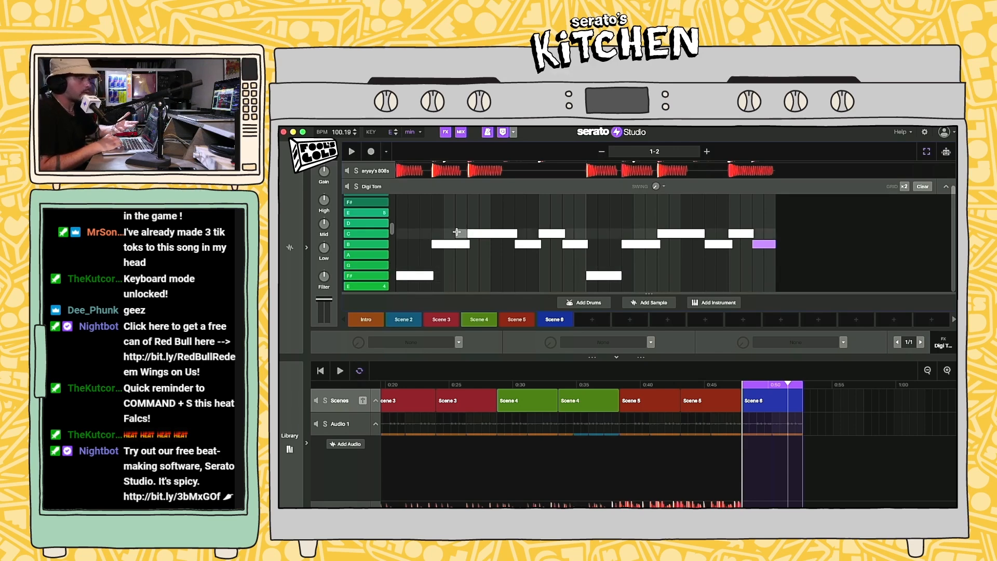
pyautogui.moveTo(732, 244); pyautogui.dragTo(722, 244)
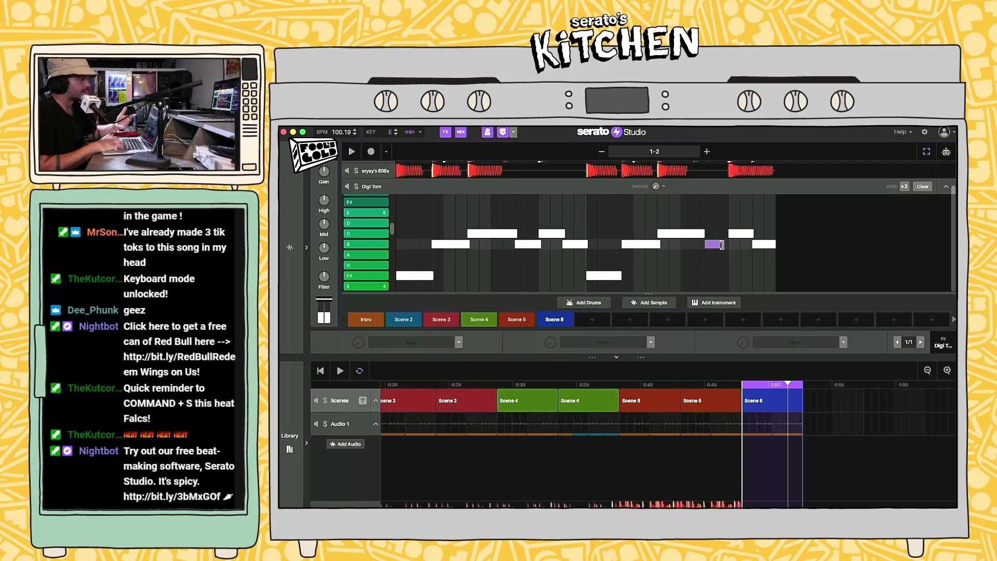
pyautogui.moveTo(733, 244); pyautogui.dragTo(733, 245)
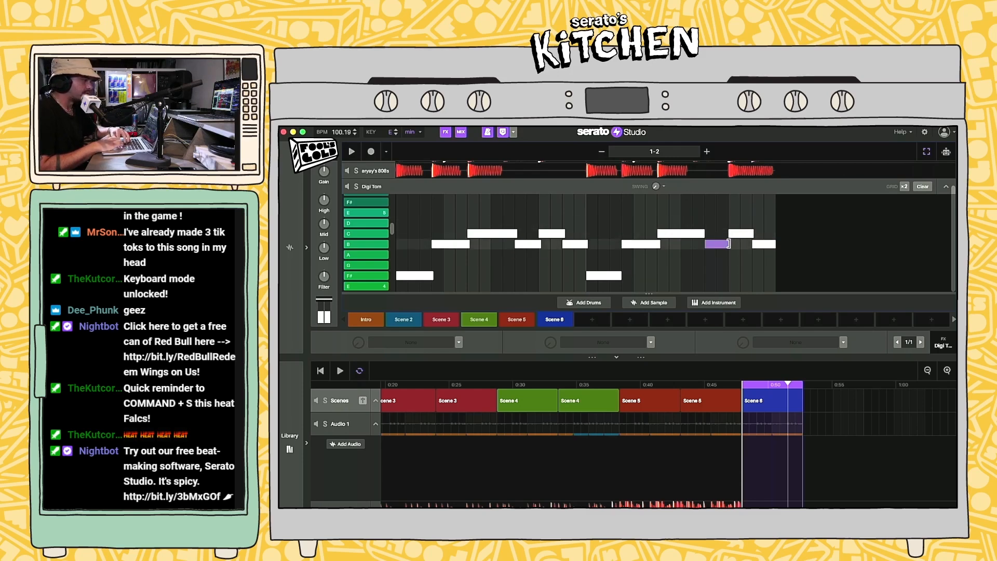
pyautogui.click(726, 246)
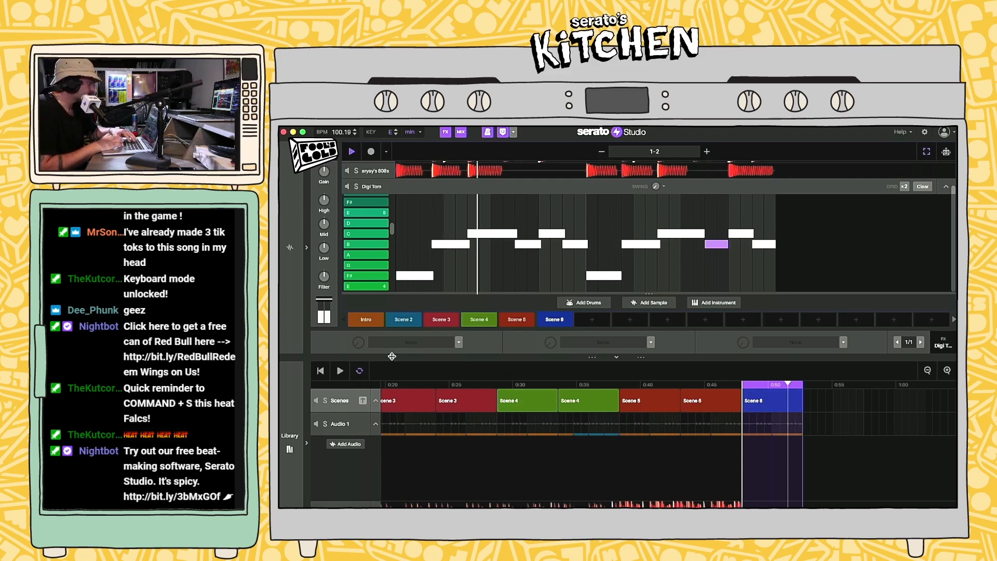
# Step: Search the effect plugins for "retro" and load the RC-20 Retro Color VST onto the Digi Tom track
pyautogui.click(289, 442)
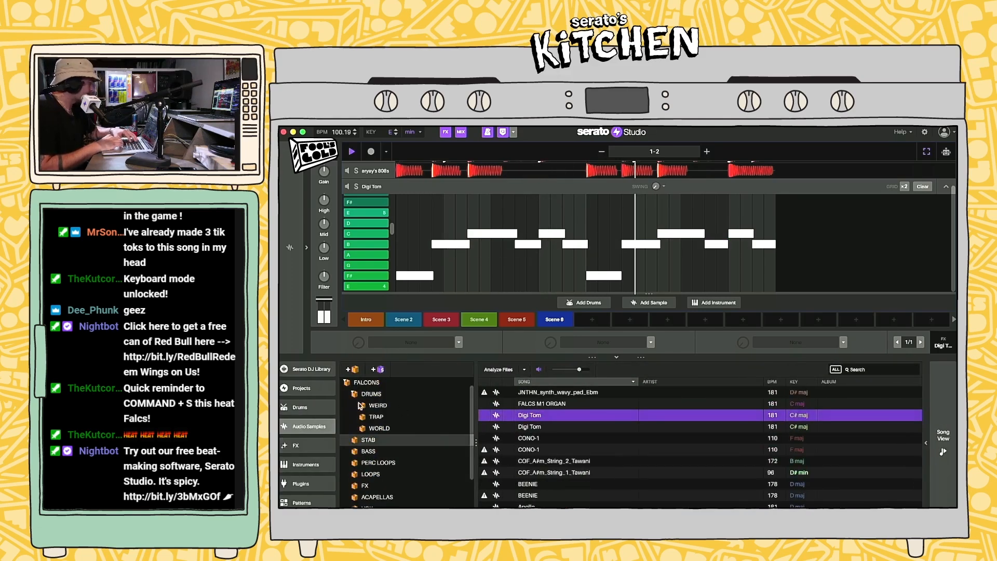
pyautogui.click(292, 255)
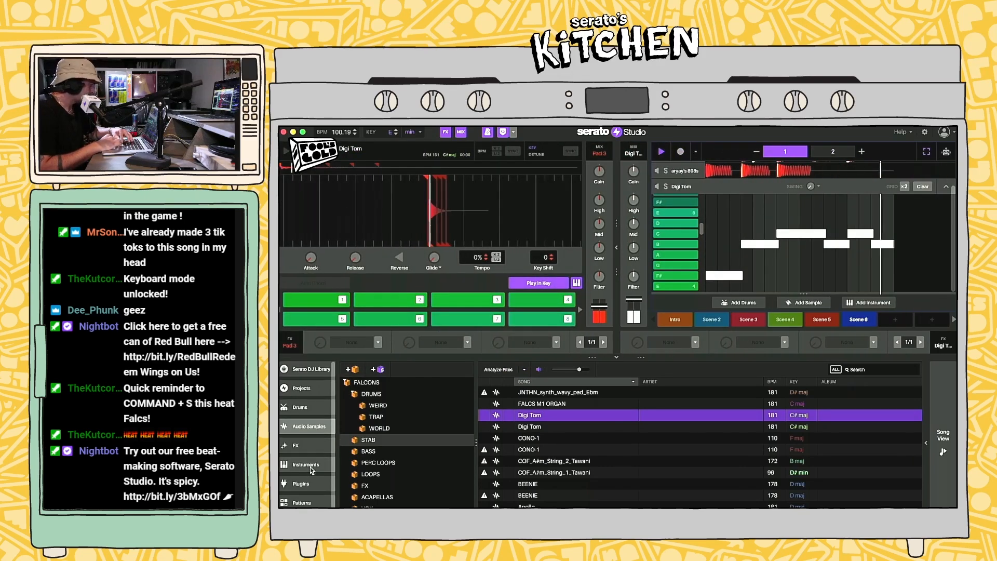
pyautogui.click(306, 484)
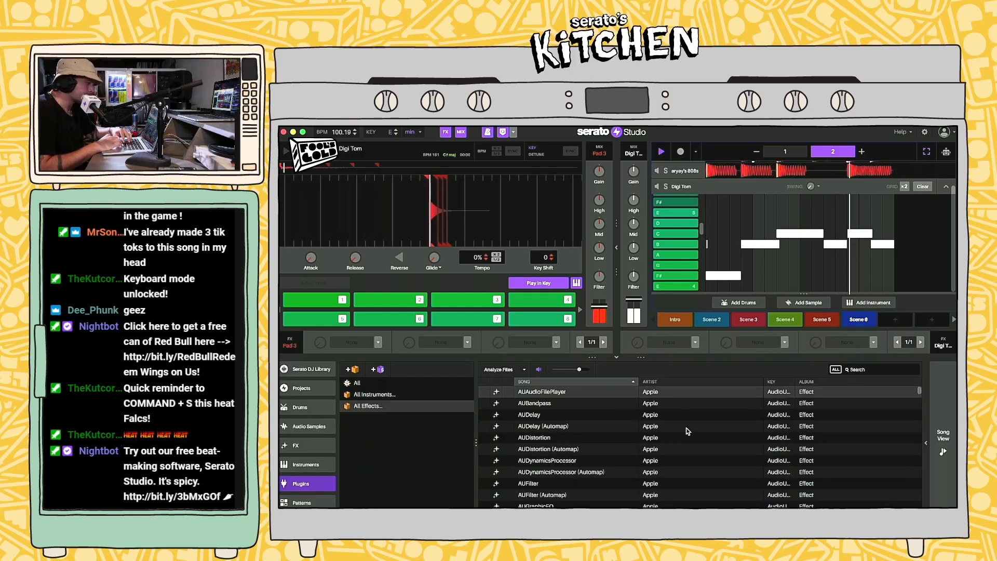
pyautogui.click(880, 369)
pyautogui.write('retro')
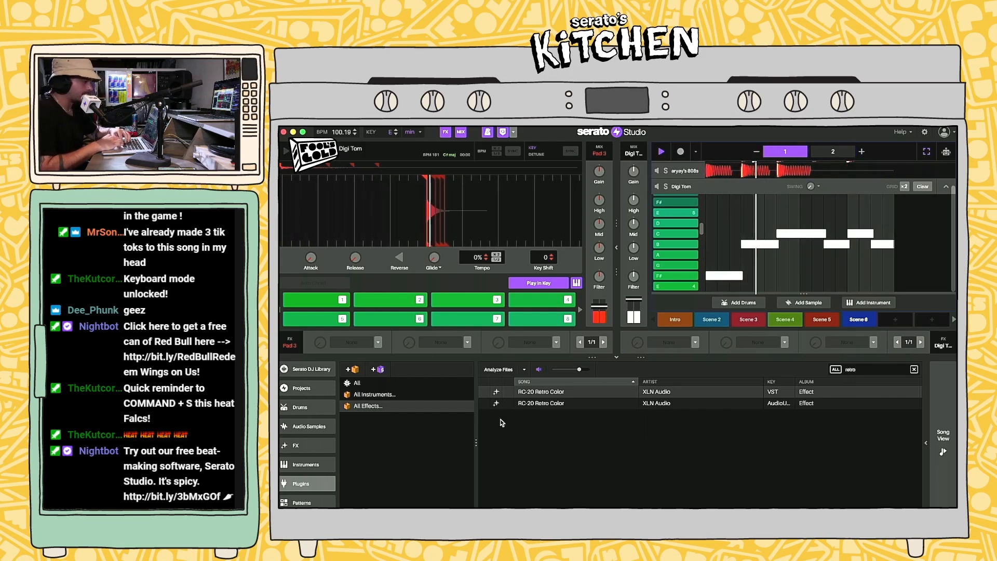
pyautogui.moveTo(537, 390); pyautogui.dragTo(767, 194)
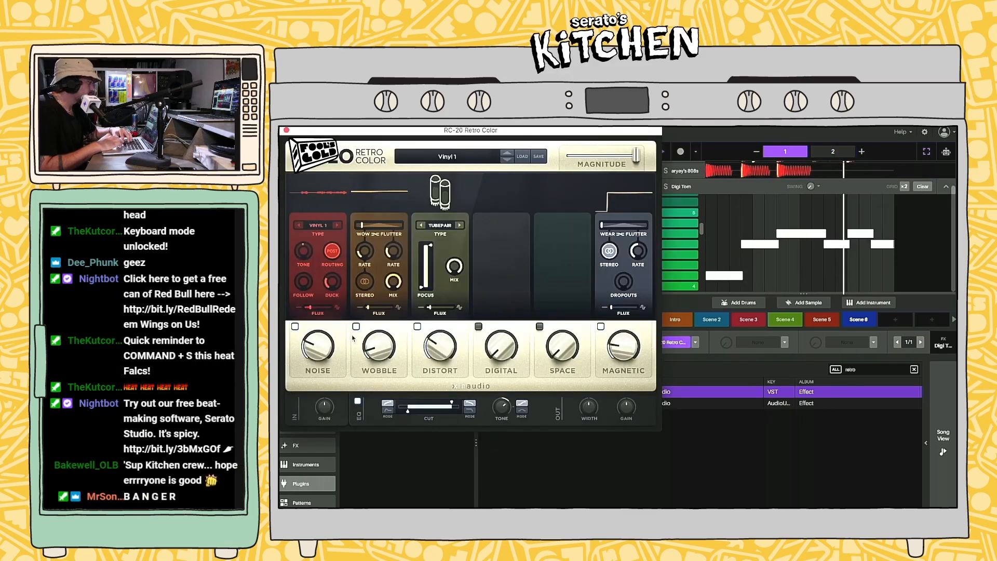
# Step: Choose the VHS preset in RC-20 Retro Color, tweak its Wobble amount and close the plugin window
pyautogui.click(508, 157)
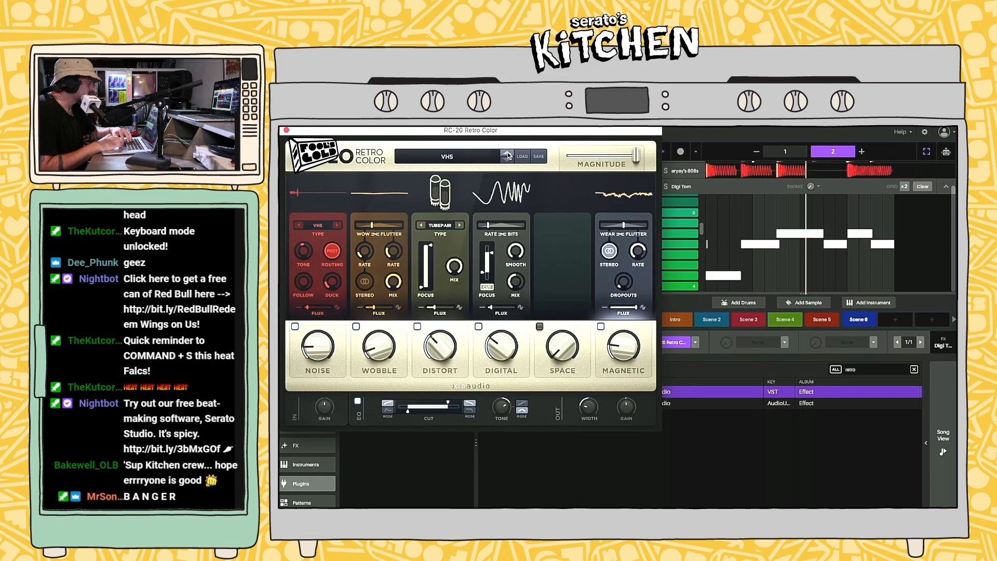
pyautogui.moveTo(371, 348)
pyautogui.mouseDown()
pyautogui.moveTo(369, 323)
pyautogui.moveTo(405, 232)
pyautogui.moveTo(365, 309)
pyautogui.moveTo(370, 348)
pyautogui.mouseUp()
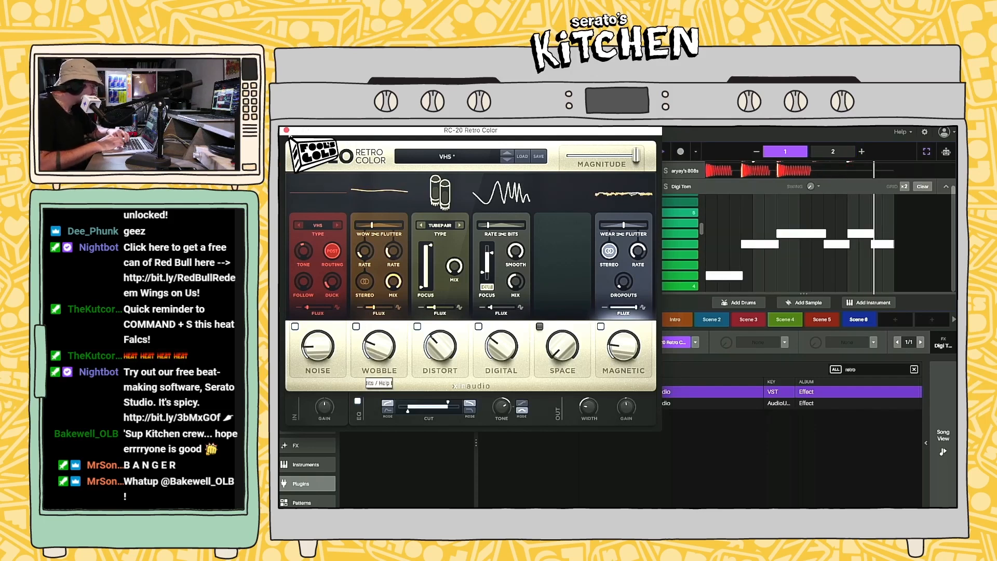
pyautogui.click(286, 130)
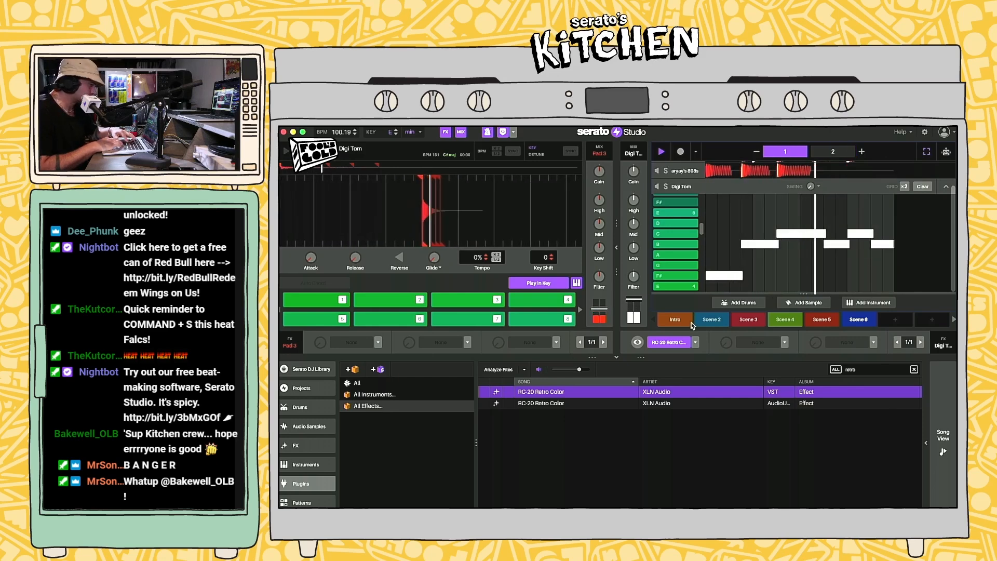
# Step: Try Delayed Reverb in Digi Tom's second effect slot, replace it with Drums Reverb, and stop playback
pyautogui.click(299, 446)
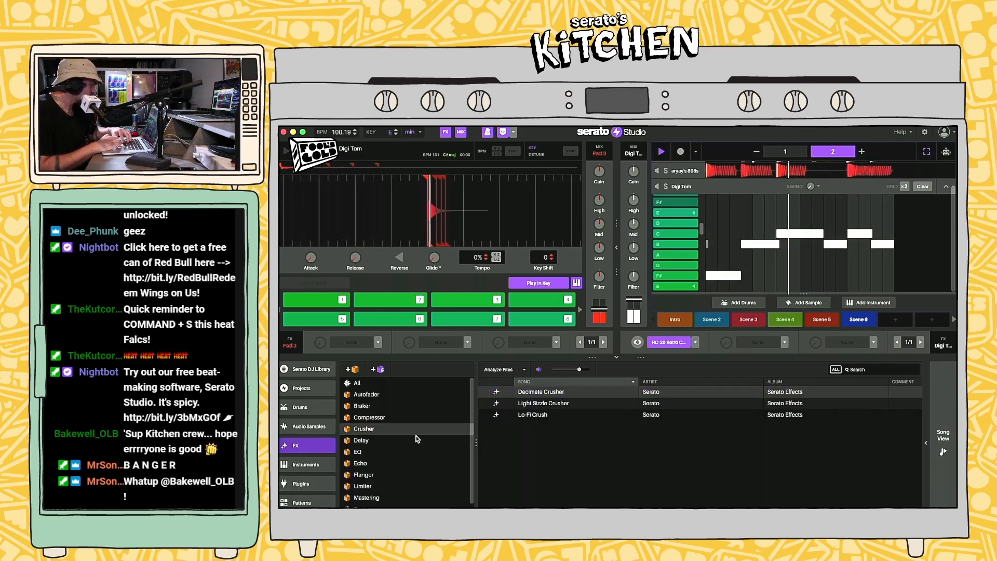
pyautogui.moveTo(363, 497); pyautogui.dragTo(753, 346)
pyautogui.click(541, 396)
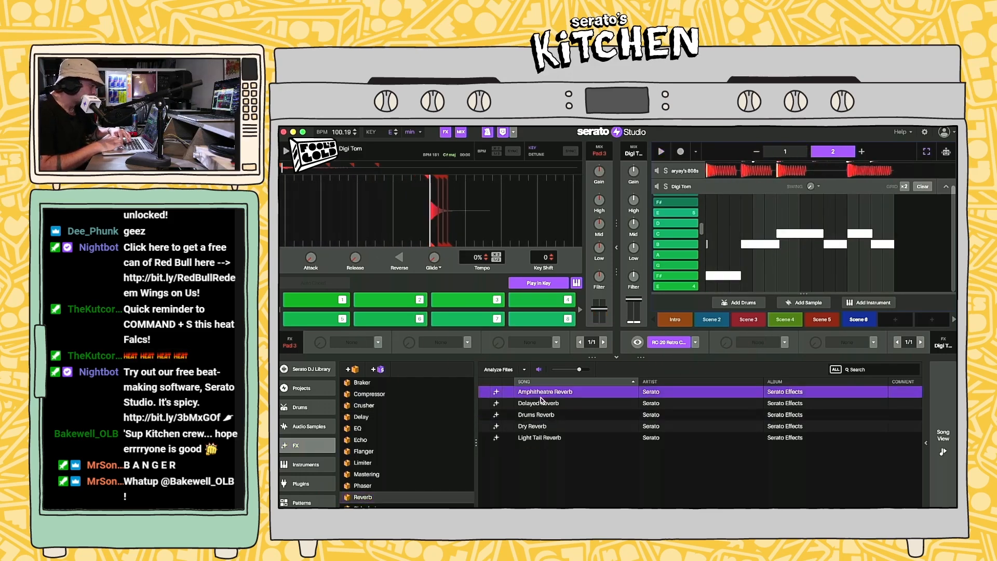
pyautogui.moveTo(542, 405); pyautogui.dragTo(742, 345)
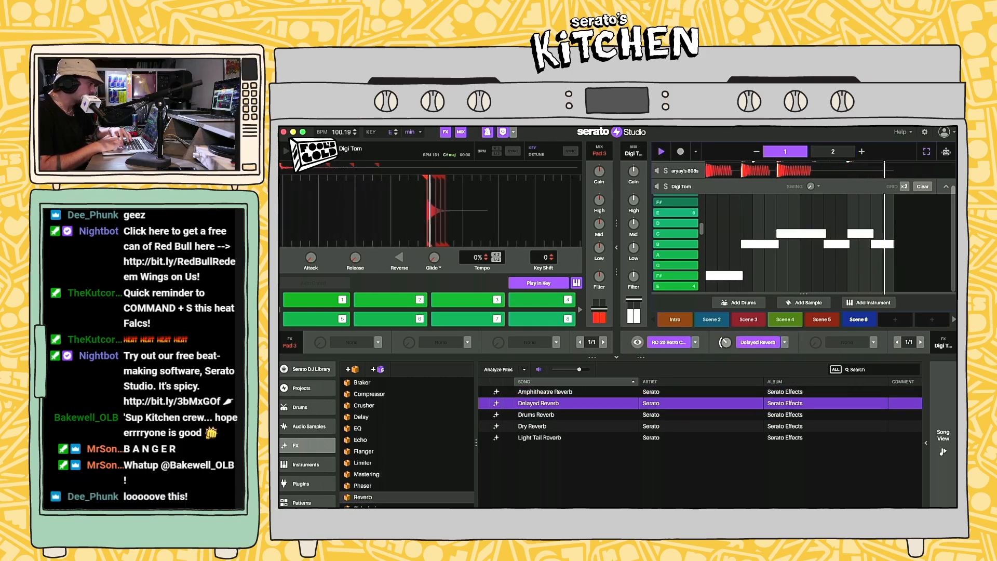
pyautogui.moveTo(535, 415); pyautogui.dragTo(757, 343)
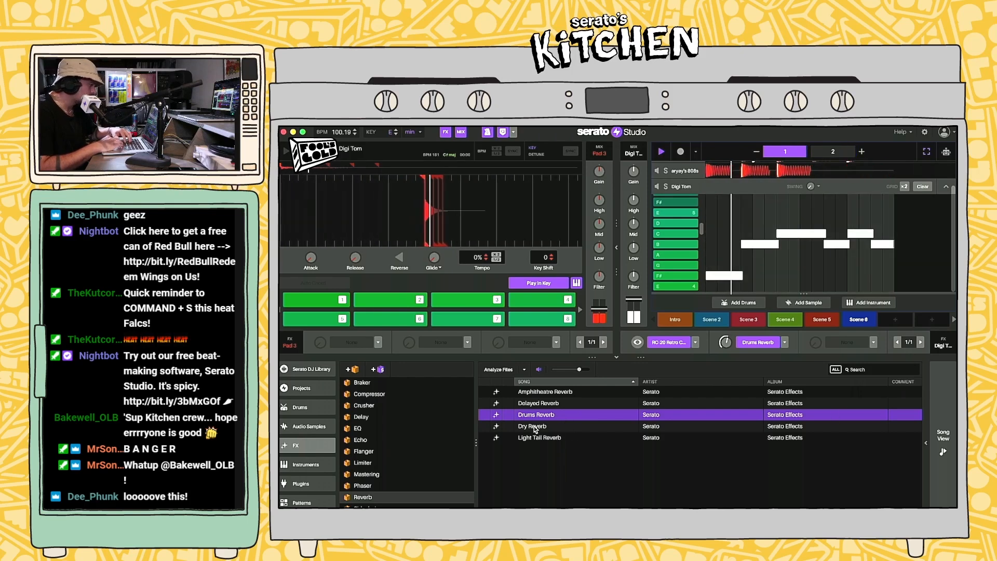
pyautogui.press('Down')
pyautogui.click(944, 436)
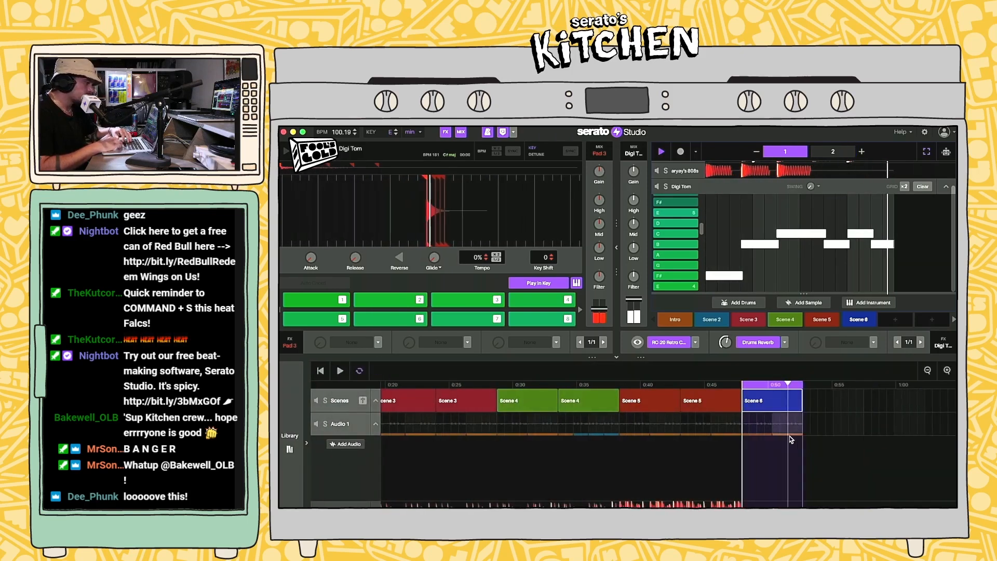
pyautogui.press('space')
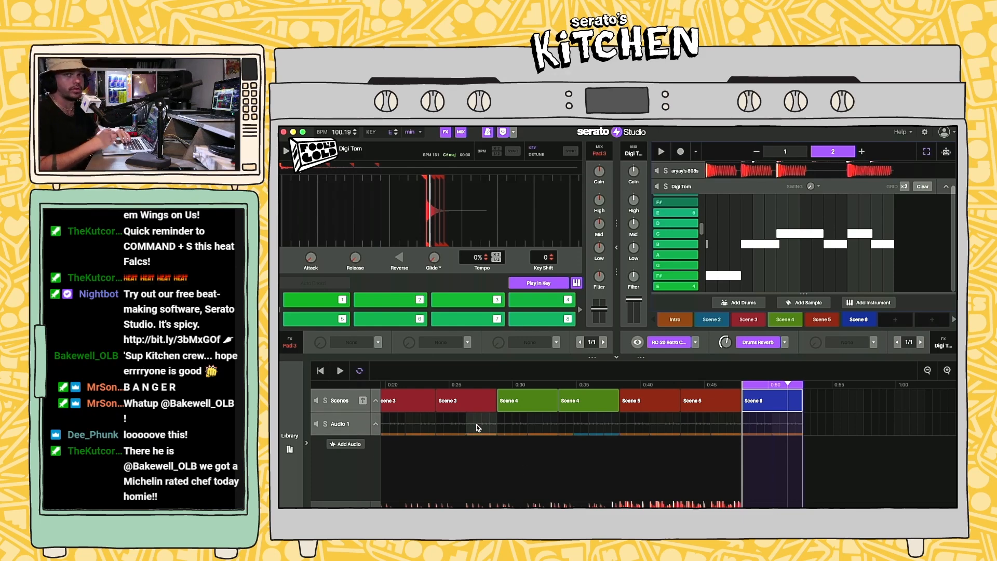
# Step: Add the Hard Sidechain effect to Digi Tom's third effect slot, raise its amount and play the scene
pyautogui.click(290, 442)
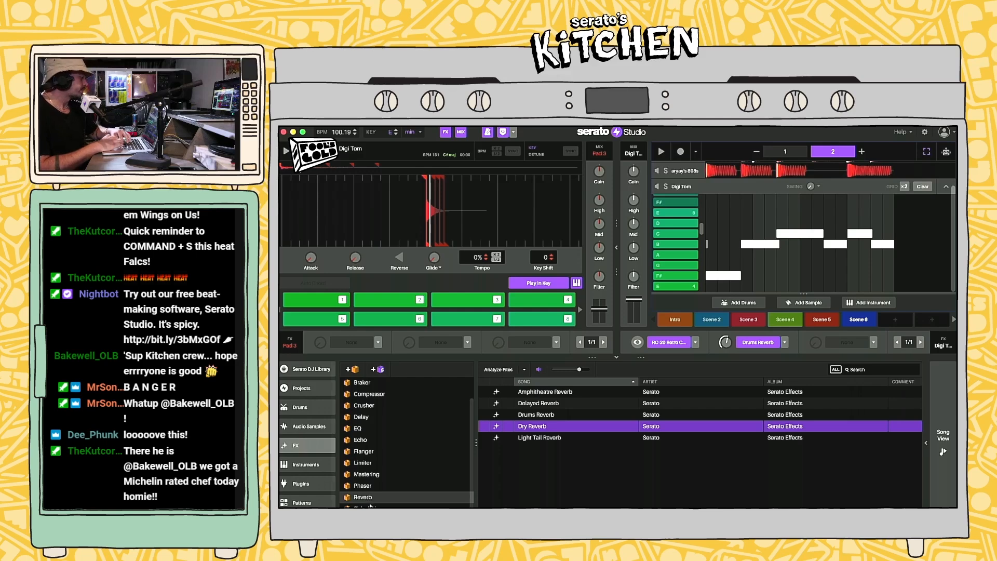
pyautogui.click(363, 506)
pyautogui.moveTo(362, 506); pyautogui.dragTo(632, 409)
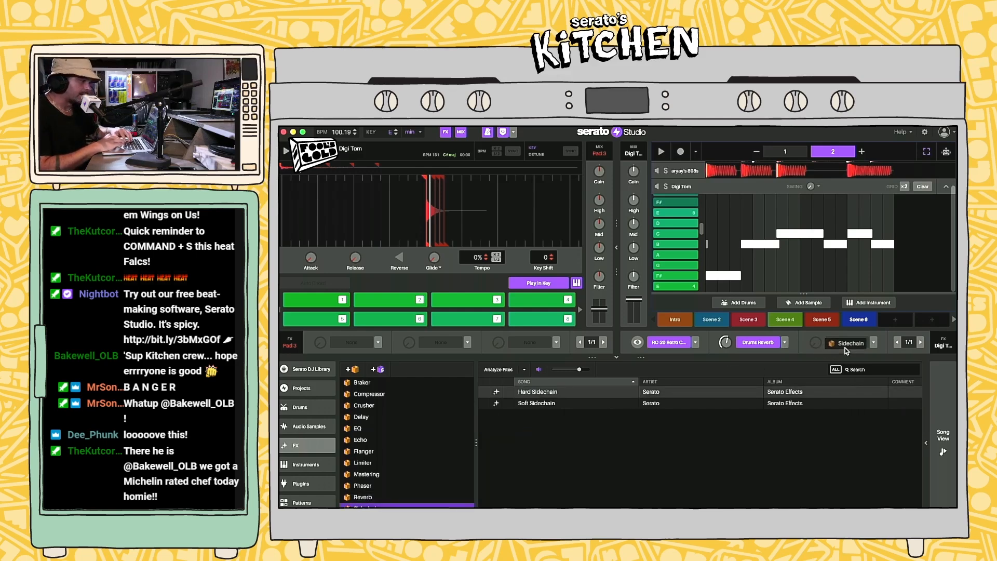
pyautogui.moveTo(839, 345); pyautogui.dragTo(838, 347)
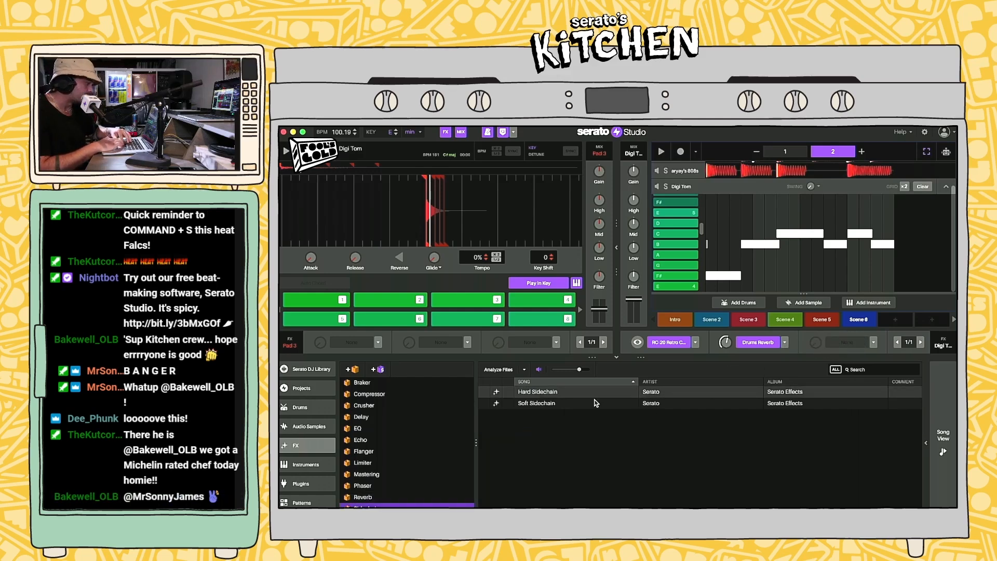
pyautogui.click(537, 393)
pyautogui.moveTo(839, 311); pyautogui.dragTo(843, 341)
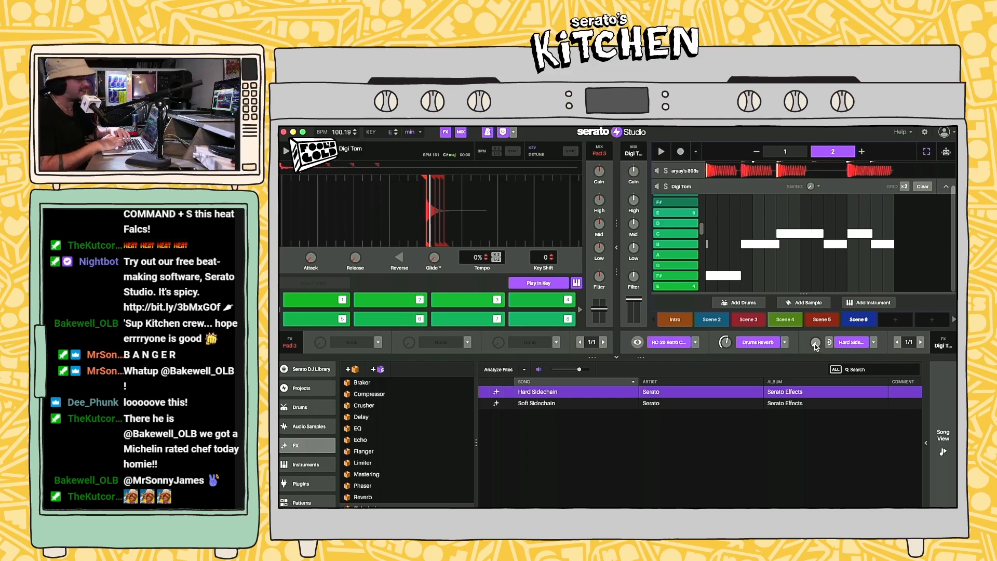
pyautogui.press('space')
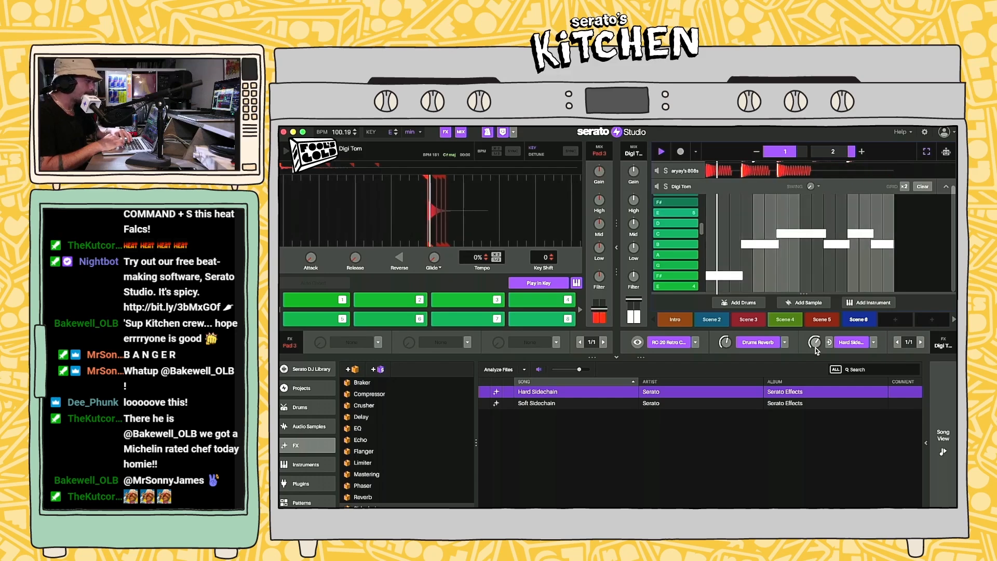
# Step: Play the song at Scene 6, open the acapella clip on Audio 1 and audition Clip 1 with its effects
pyautogui.click(943, 445)
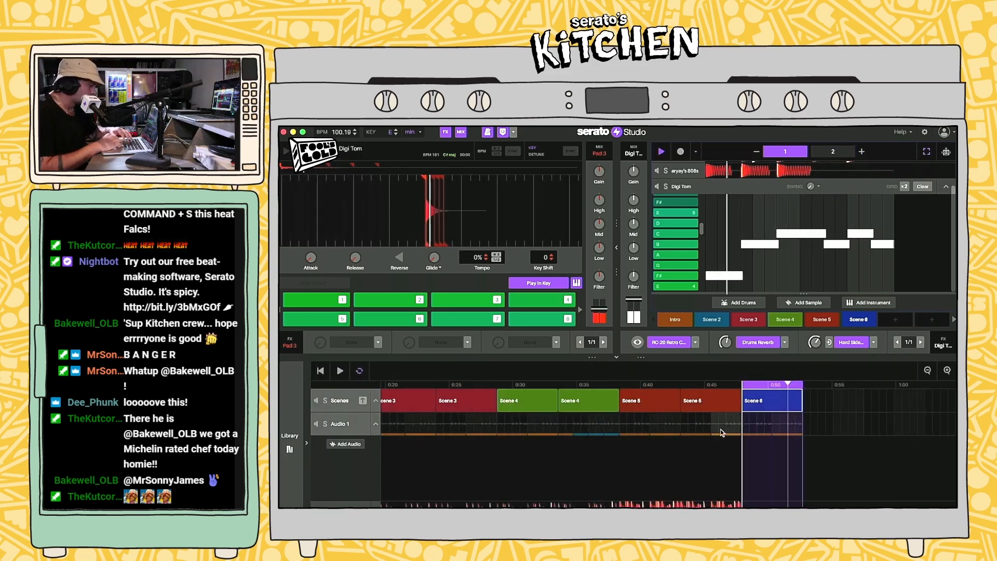
pyautogui.click(628, 405)
pyautogui.click(767, 420)
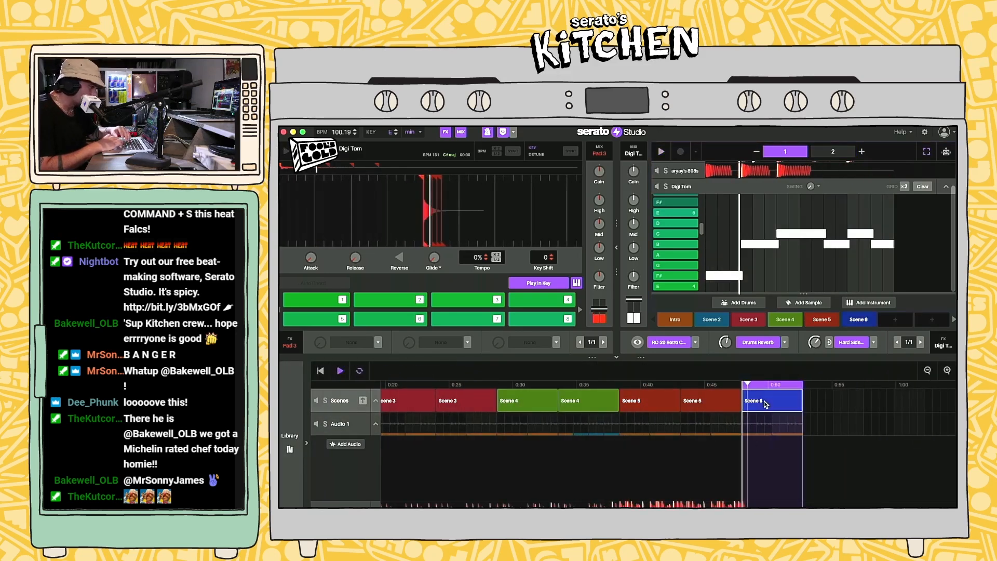
pyautogui.click(767, 420)
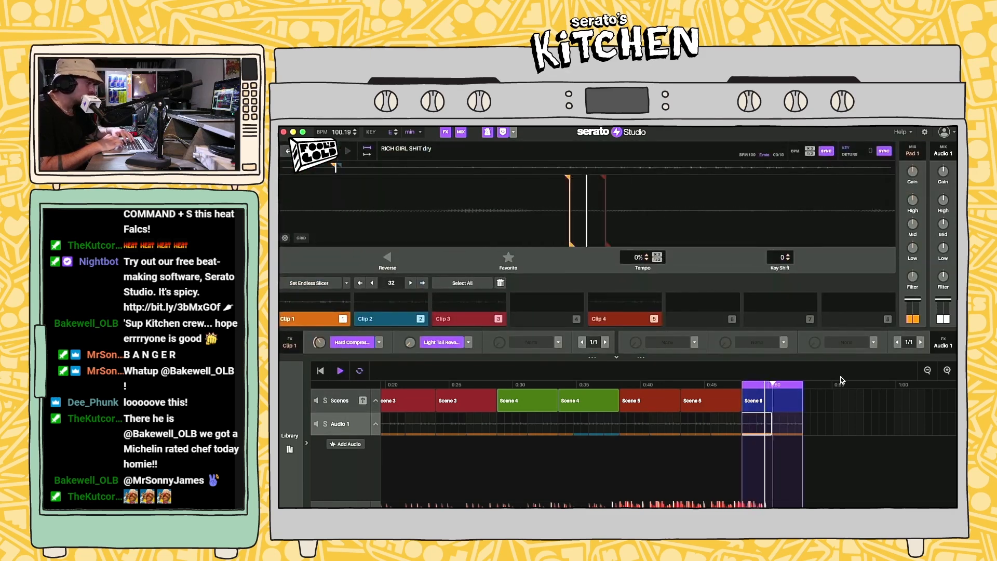
pyautogui.click(288, 432)
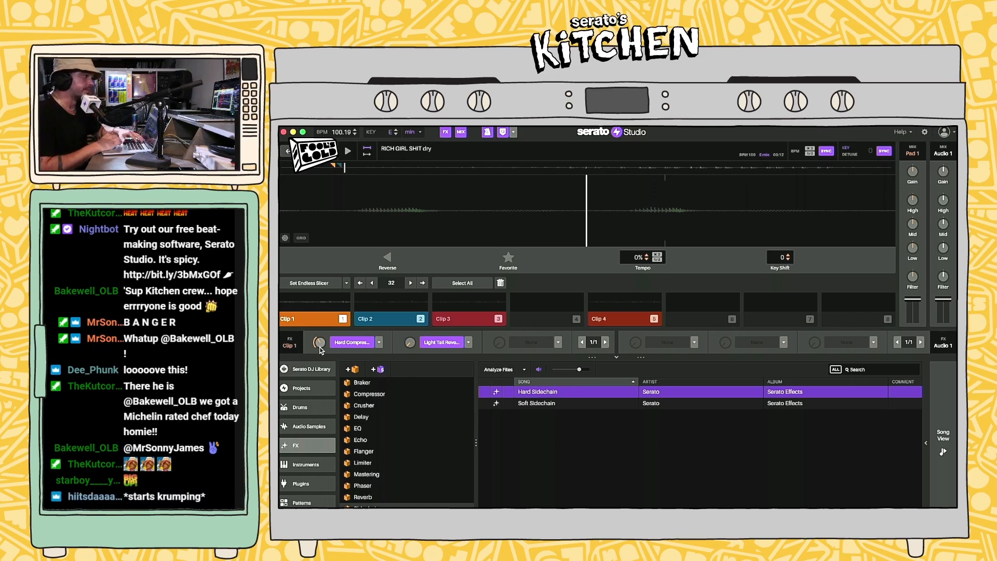
pyautogui.press('1')
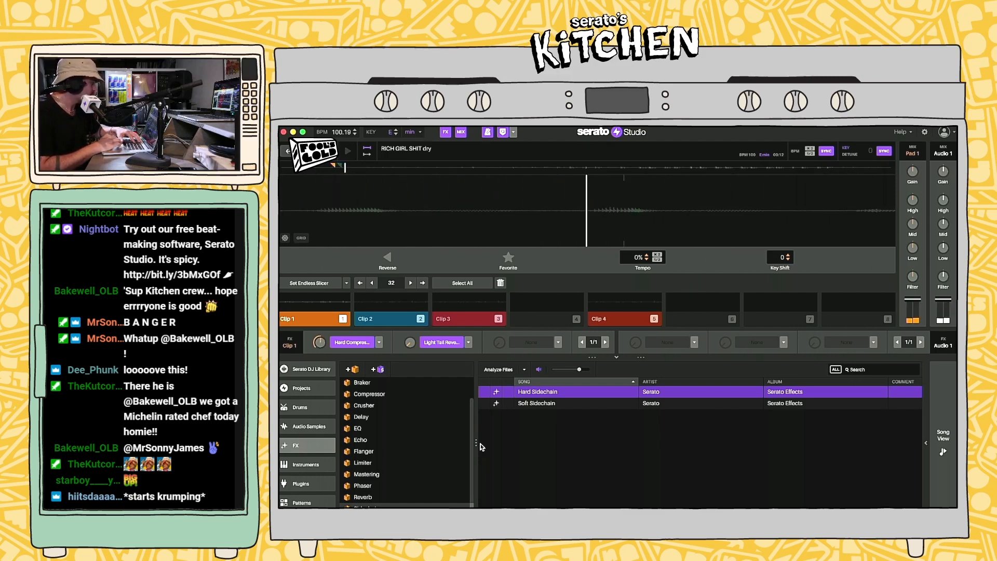
pyautogui.click(943, 435)
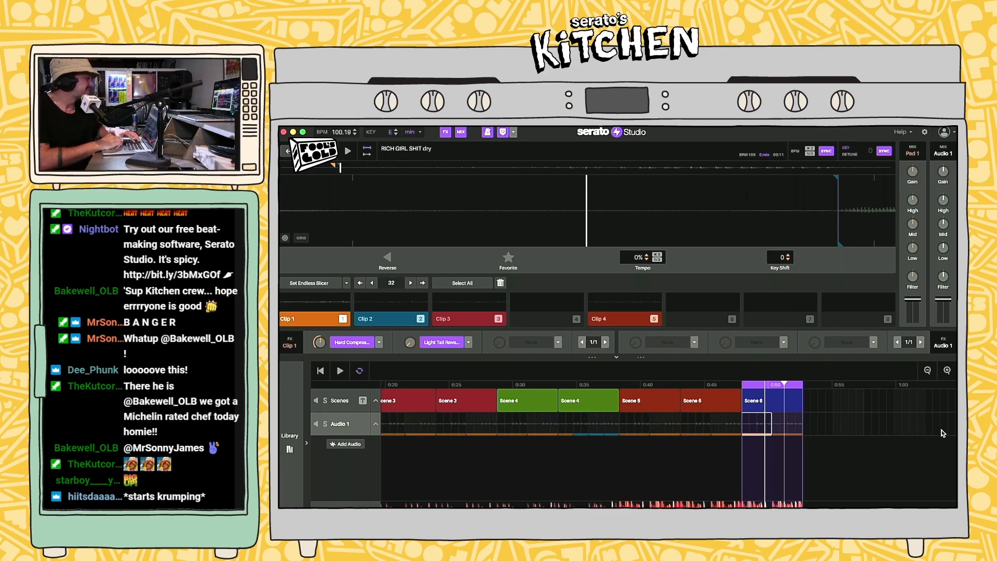
# Step: Reselect Scene 6 in the arrangement and save the project to Music under a name beginning with "KRUMP VE"
pyautogui.click(758, 405)
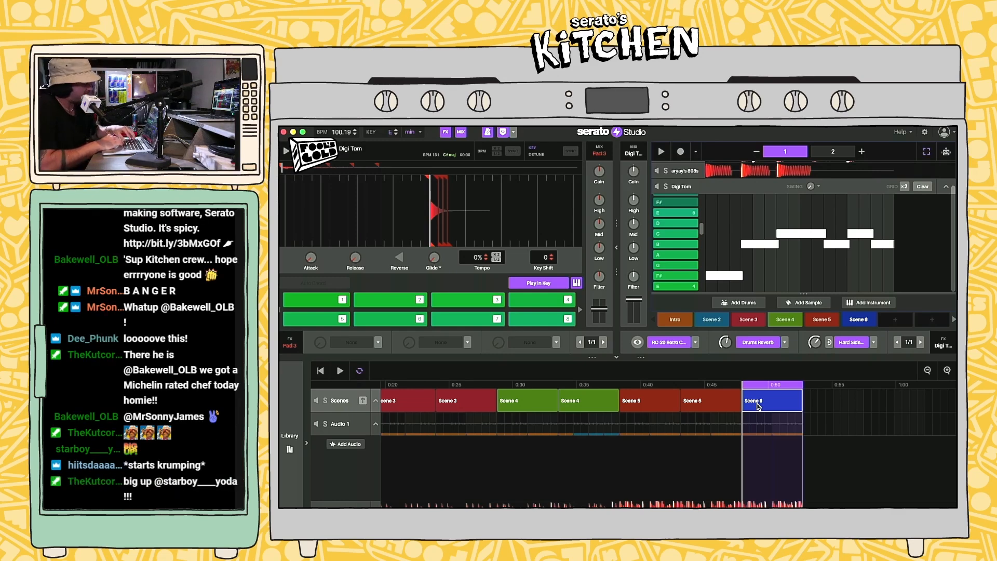
pyautogui.press('super+s')
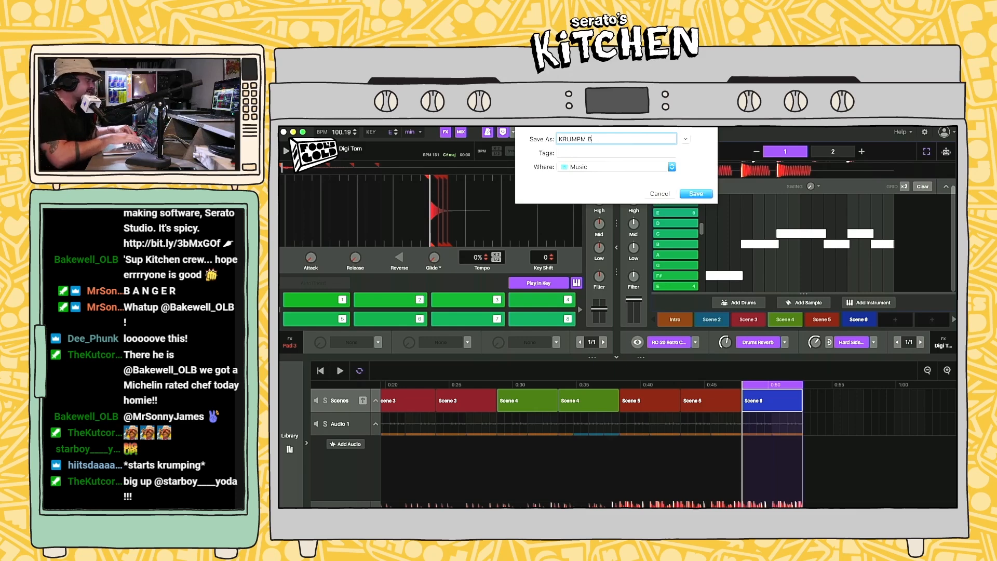
pyautogui.press('BackSpace')
pyautogui.press('BackSpace')
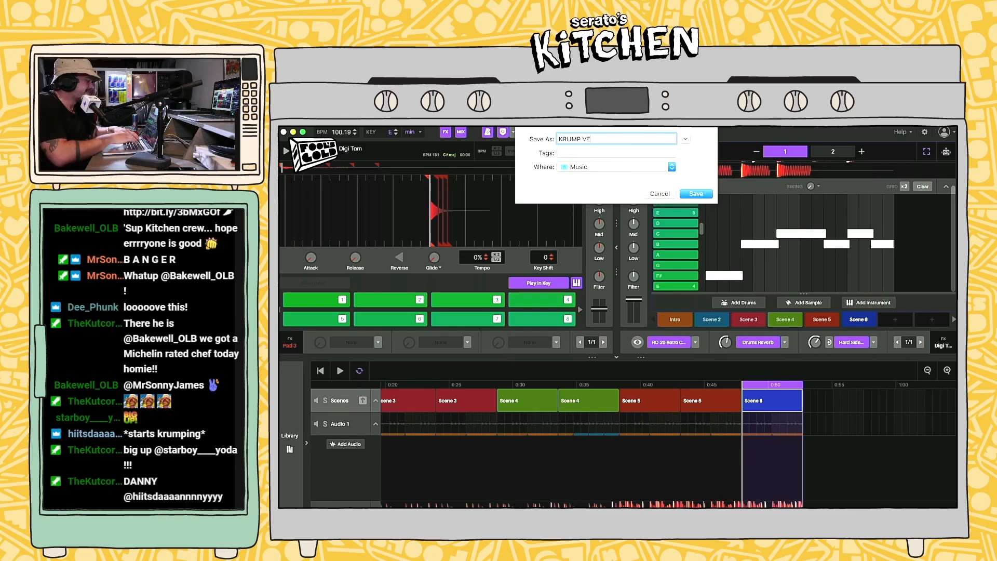
pyautogui.press('Return')
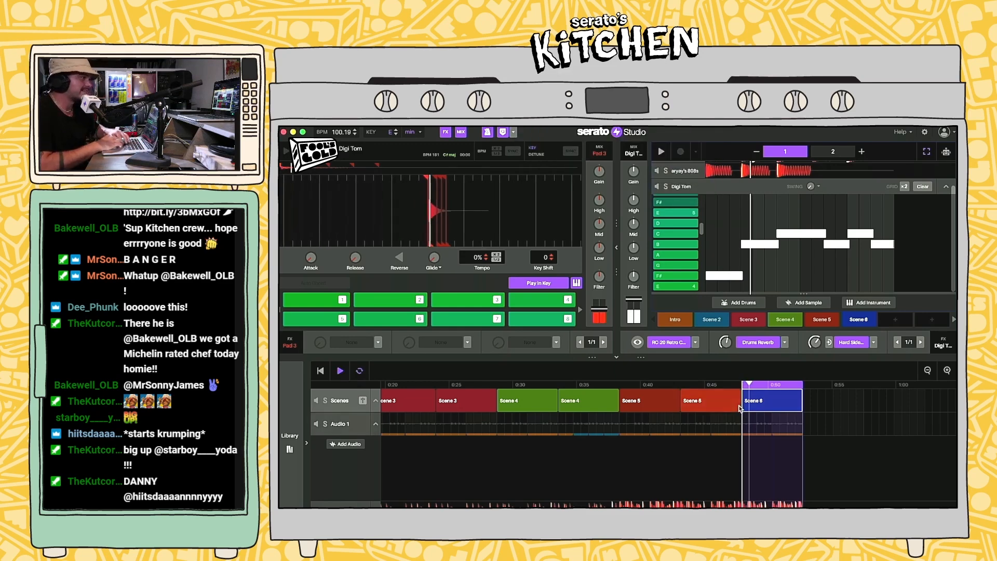
# Step: Play back the arrangement from the first Intro scene with the listening volume raised
pyautogui.click(415, 411)
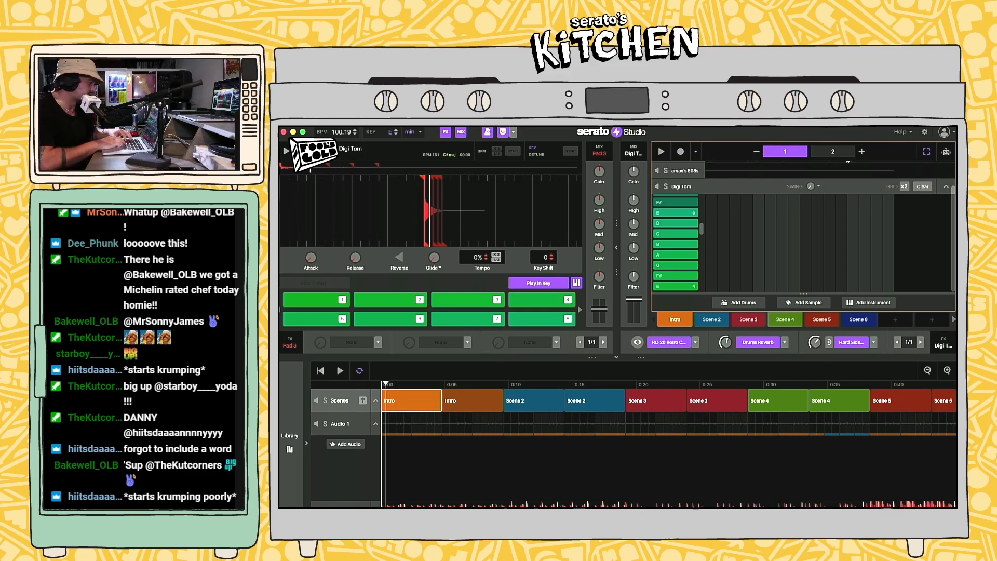
pyautogui.press('space')
pyautogui.press('XF86AudioRaiseVolume')
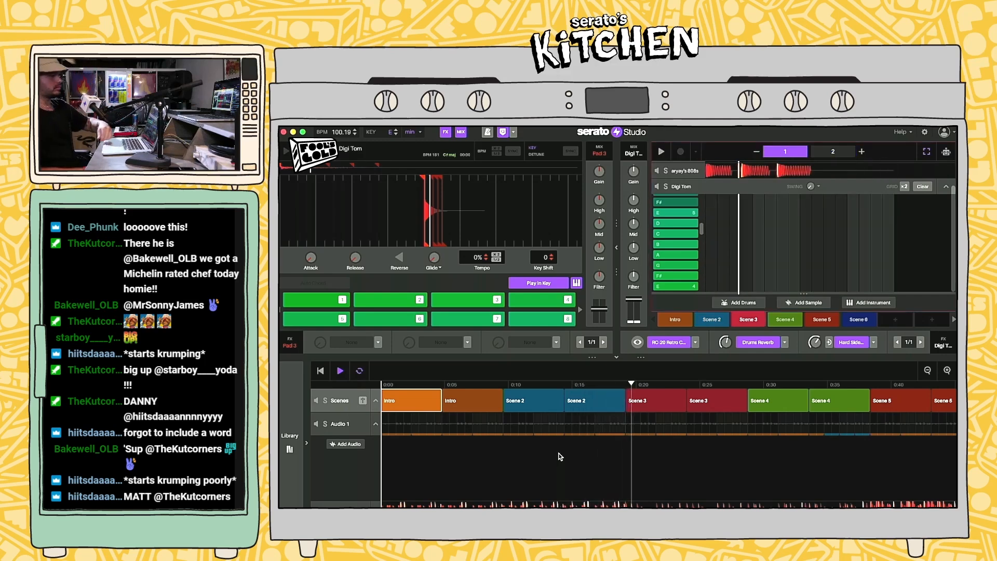
pyautogui.press('XF86AudioRaiseVolume')
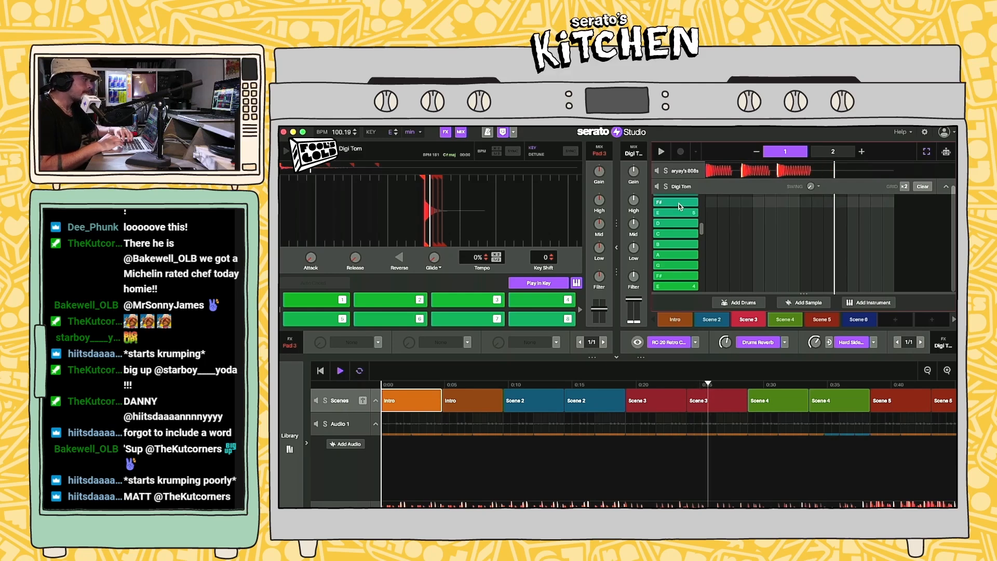
# Step: Add the Hard Compressor effect to the first effect slot of Pad 1 on the aryay's 808s deck
pyautogui.click(684, 171)
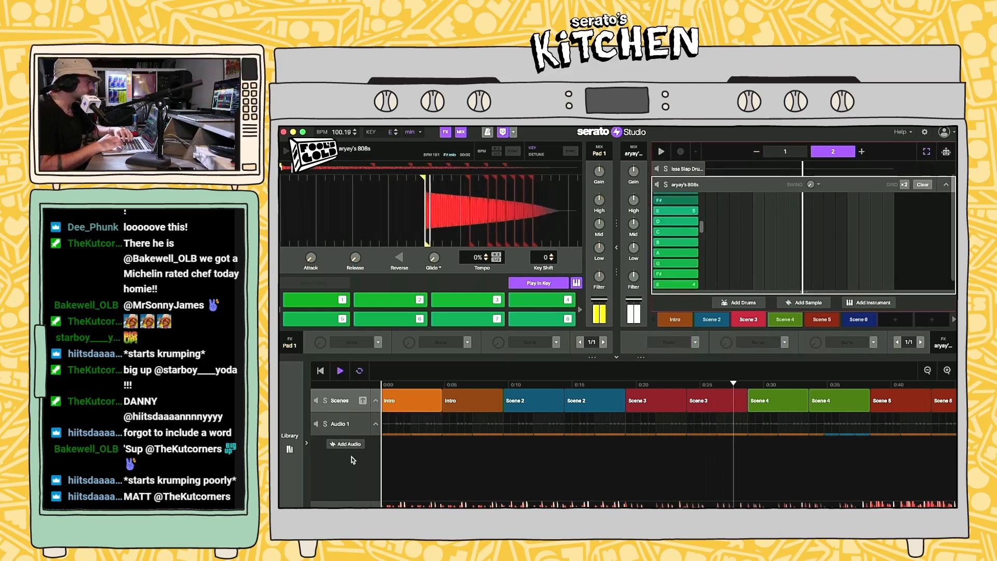
pyautogui.click(289, 442)
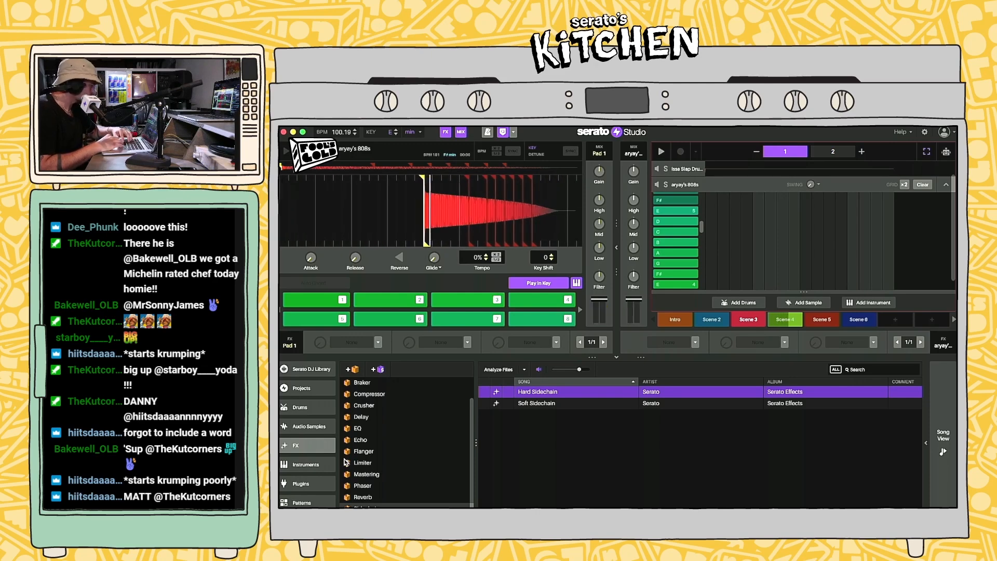
pyautogui.scroll(2, 388, 475)
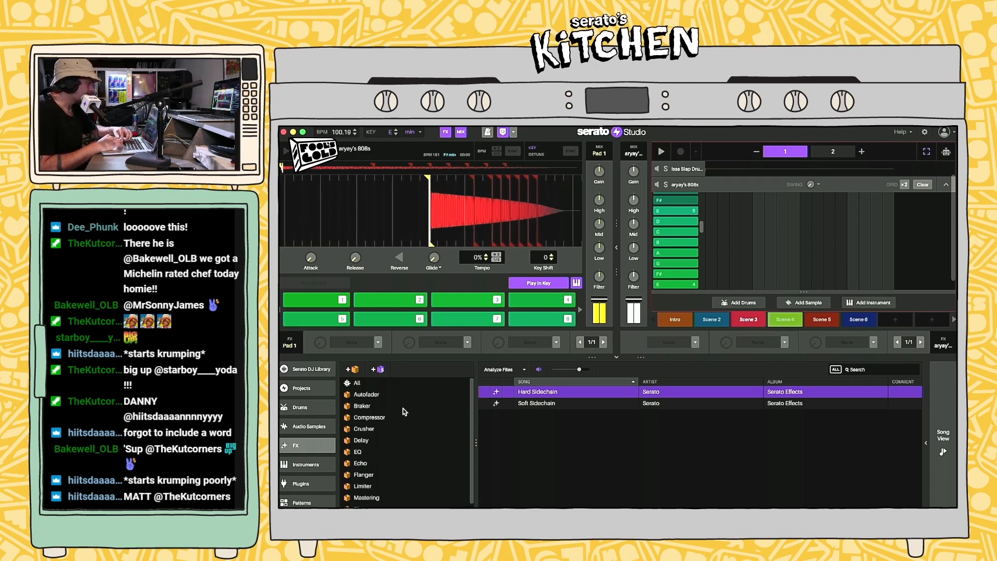
pyautogui.moveTo(376, 421); pyautogui.dragTo(352, 344)
pyautogui.moveTo(536, 395); pyautogui.dragTo(351, 343)
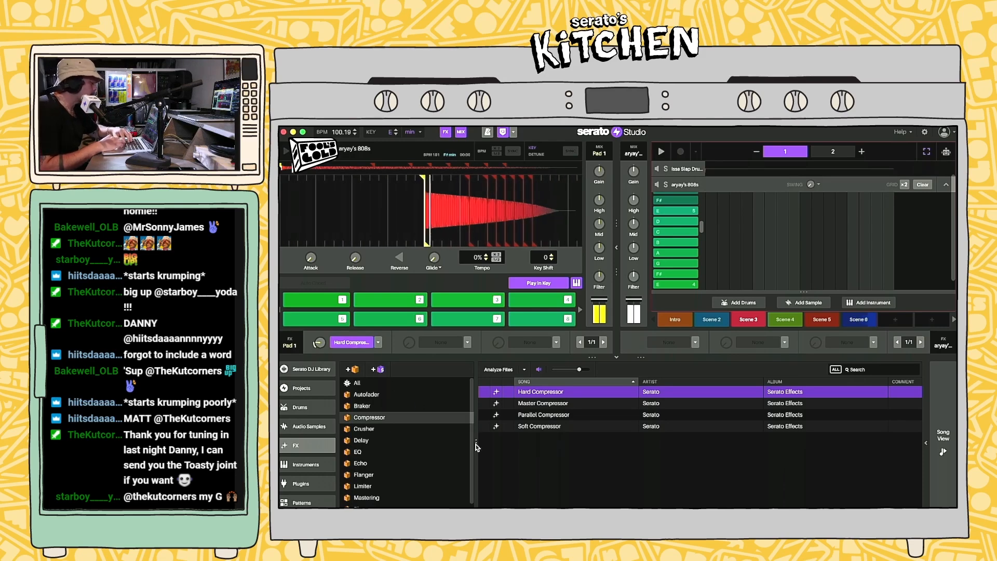
pyautogui.click(946, 444)
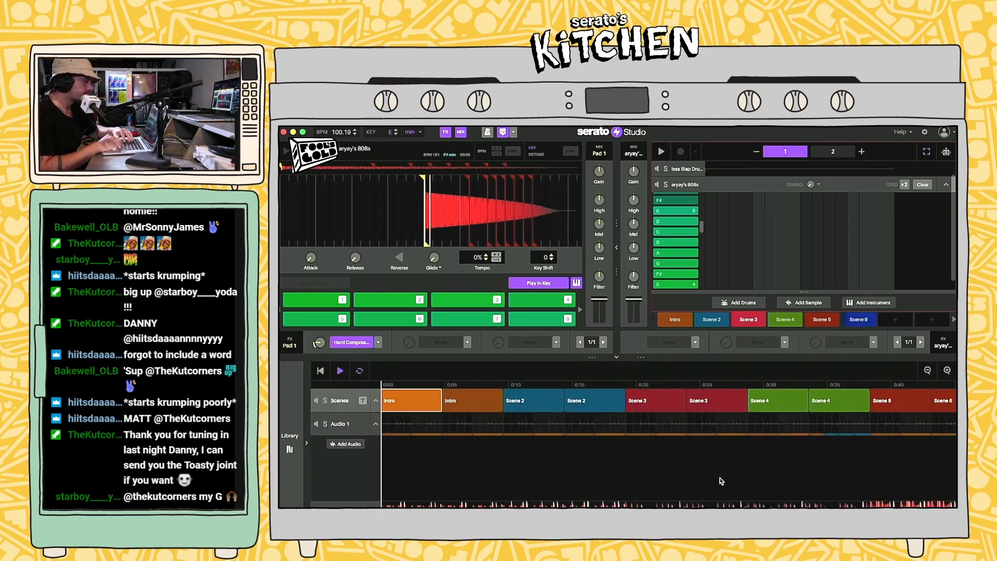
# Step: Cue the song at the first Scene 3 block and open the acapella clip over Scene 2 on Audio 1
pyautogui.hscroll(5, 721, 480)
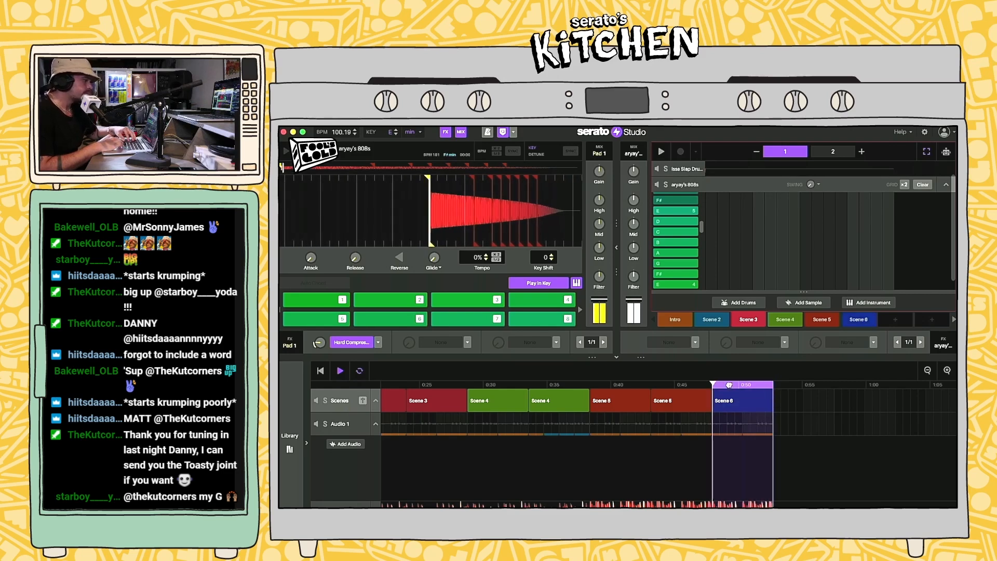
pyautogui.hscroll(5, 728, 384)
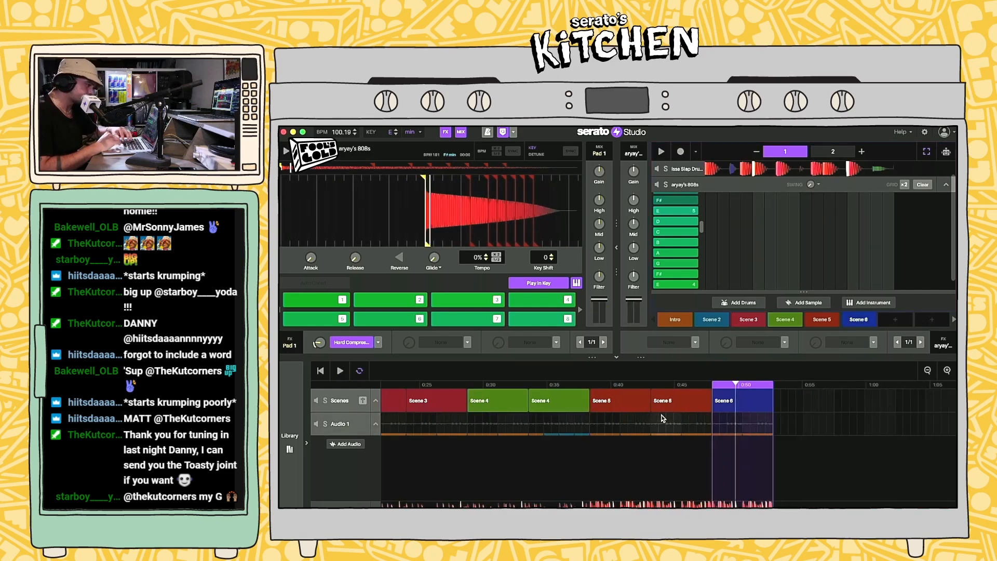
pyautogui.click(734, 385)
pyautogui.hscroll(-5, 511, 391)
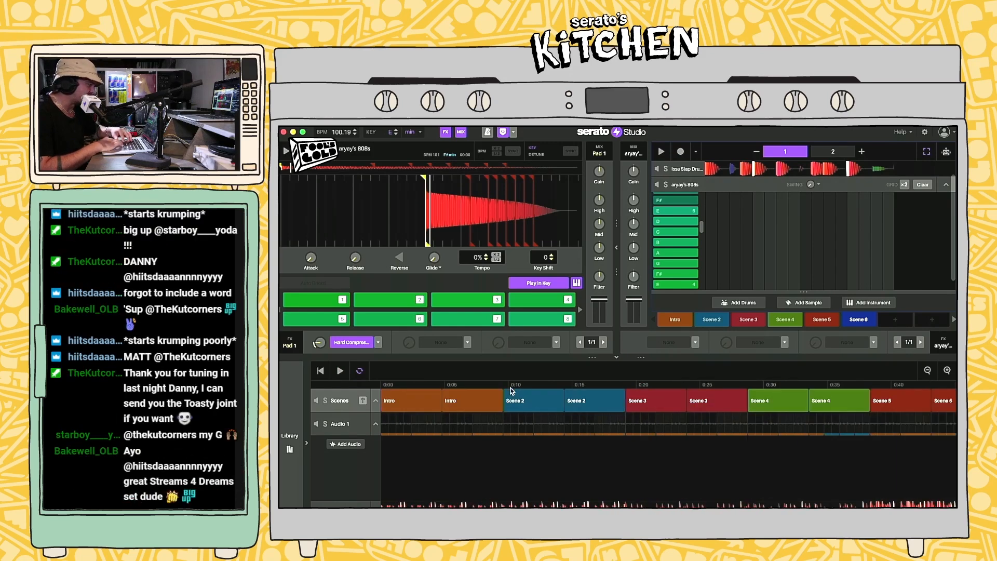
pyautogui.click(646, 399)
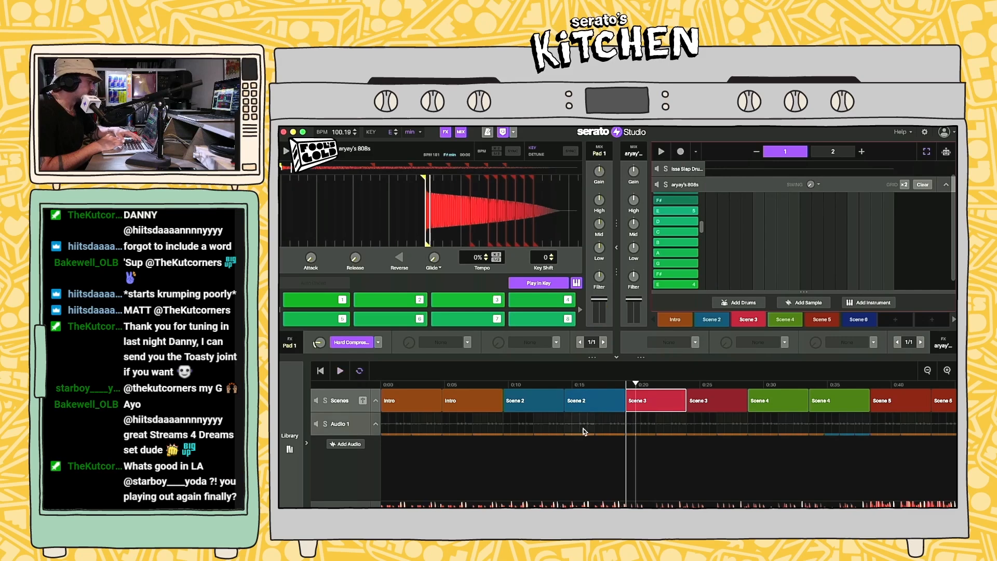
pyautogui.click(561, 429)
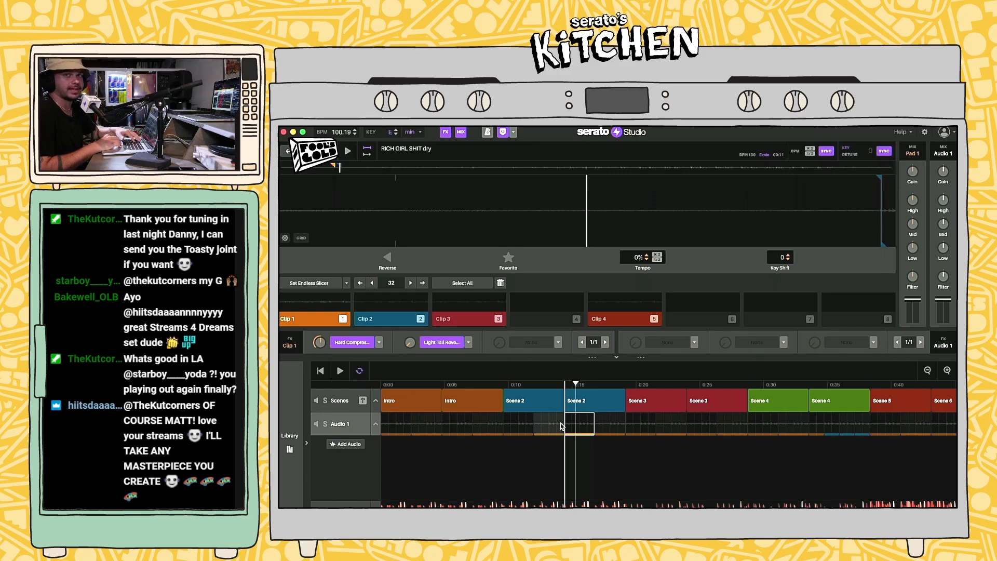
pyautogui.click(290, 441)
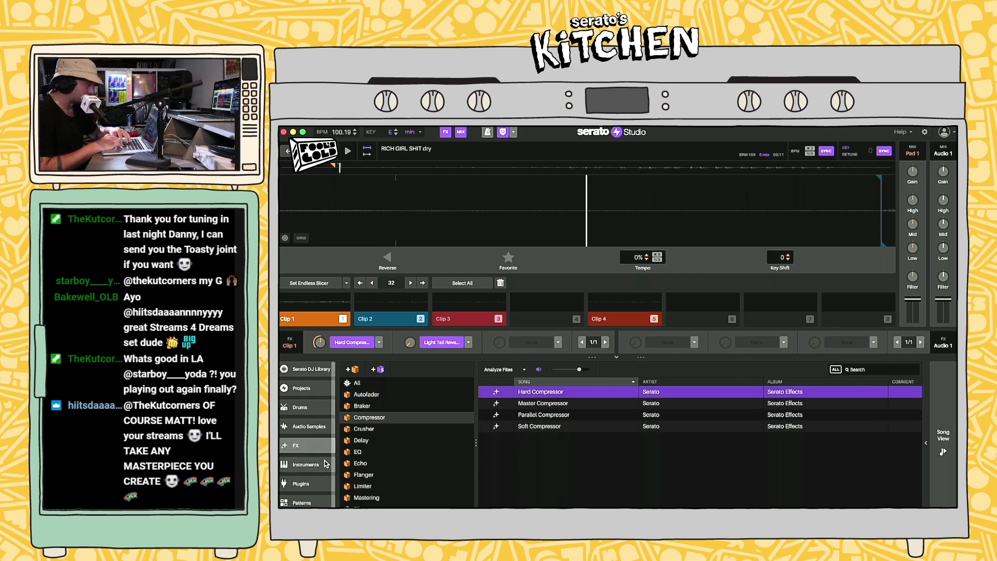
pyautogui.scroll(-1, 326, 464)
pyautogui.click(306, 498)
pyautogui.click(307, 460)
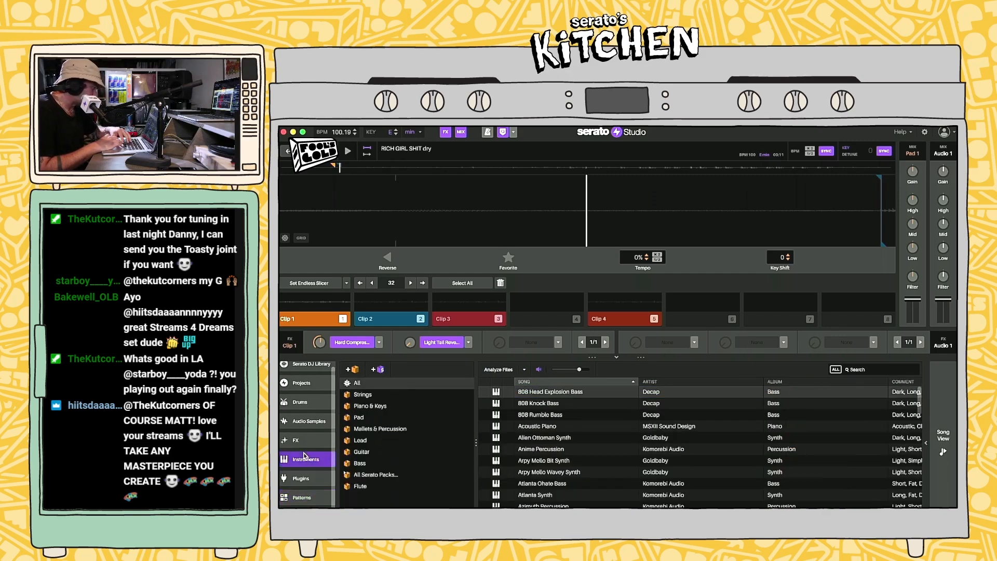
pyautogui.click(306, 441)
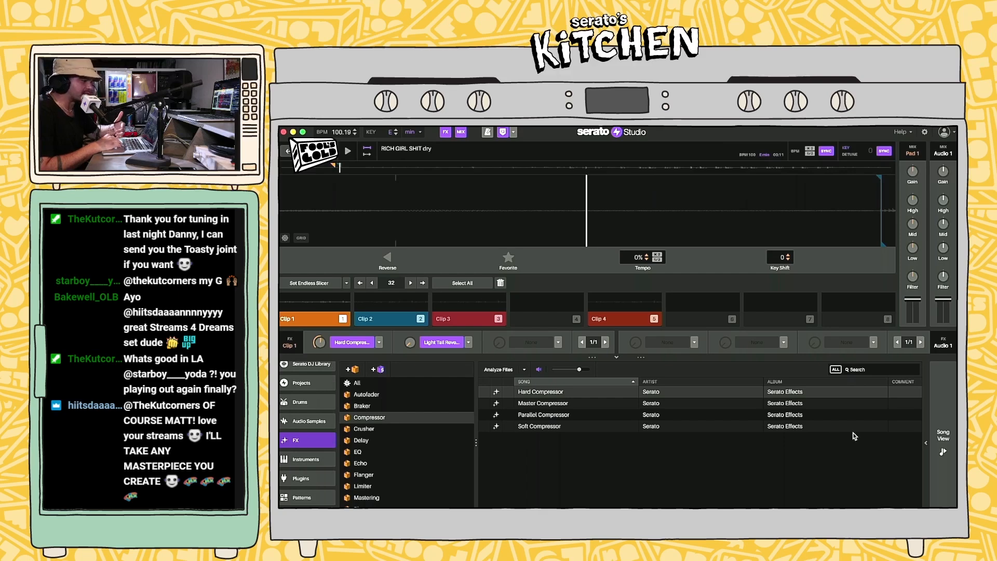
pyautogui.click(944, 436)
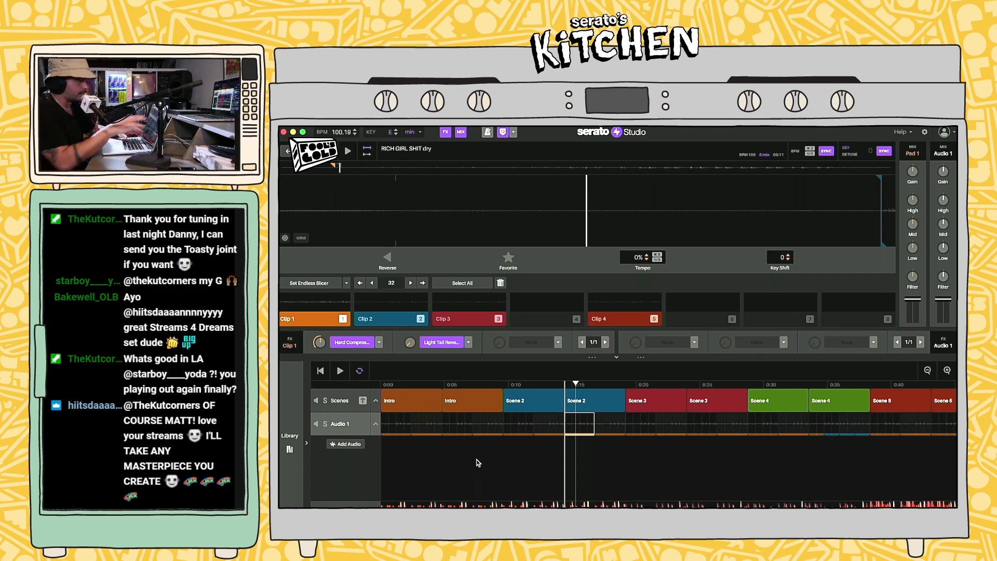
# Step: Browse the FX folder of the FALCONS audio samples and audition "rainforest stillness"
pyautogui.click(290, 449)
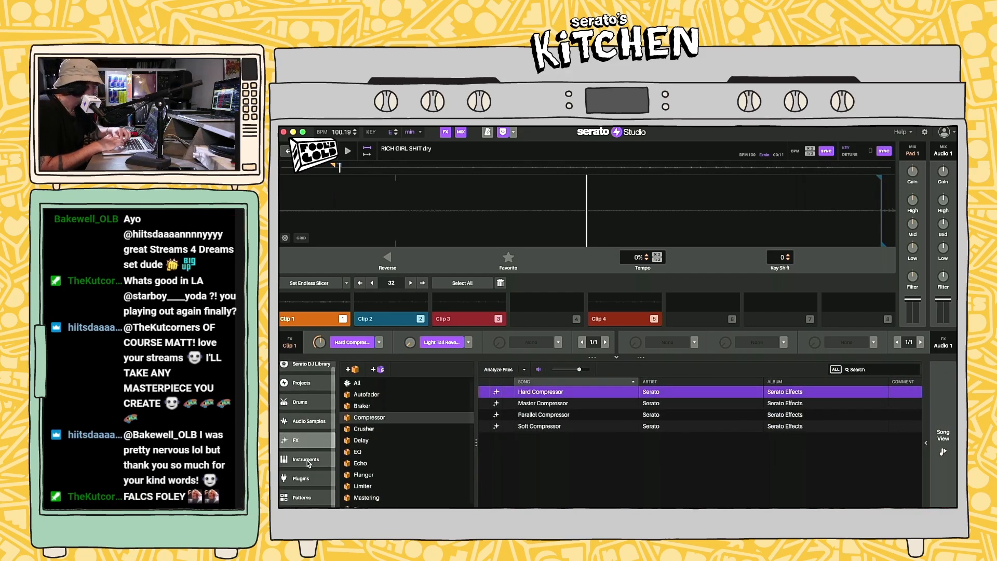
pyautogui.click(319, 424)
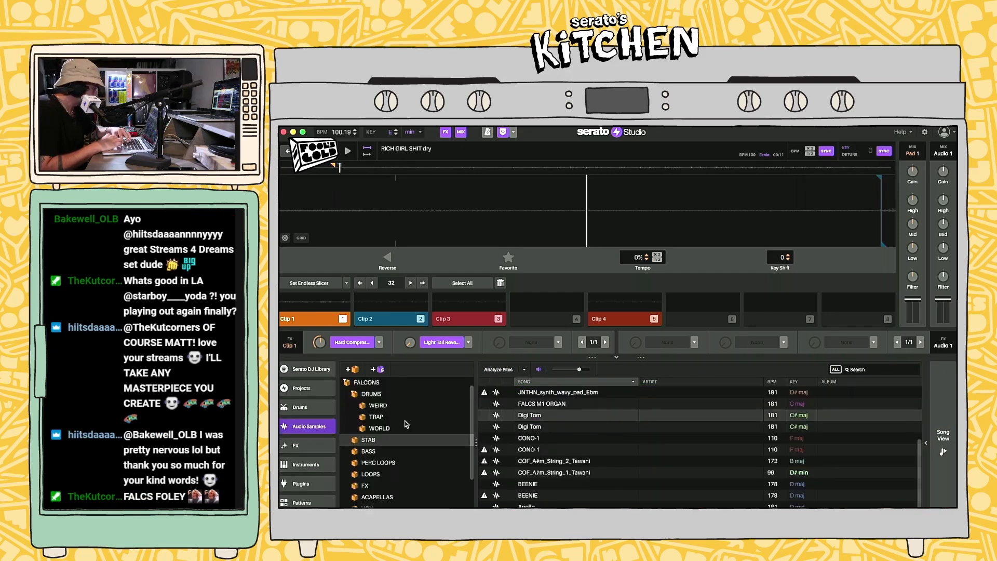
pyautogui.scroll(-3, 406, 424)
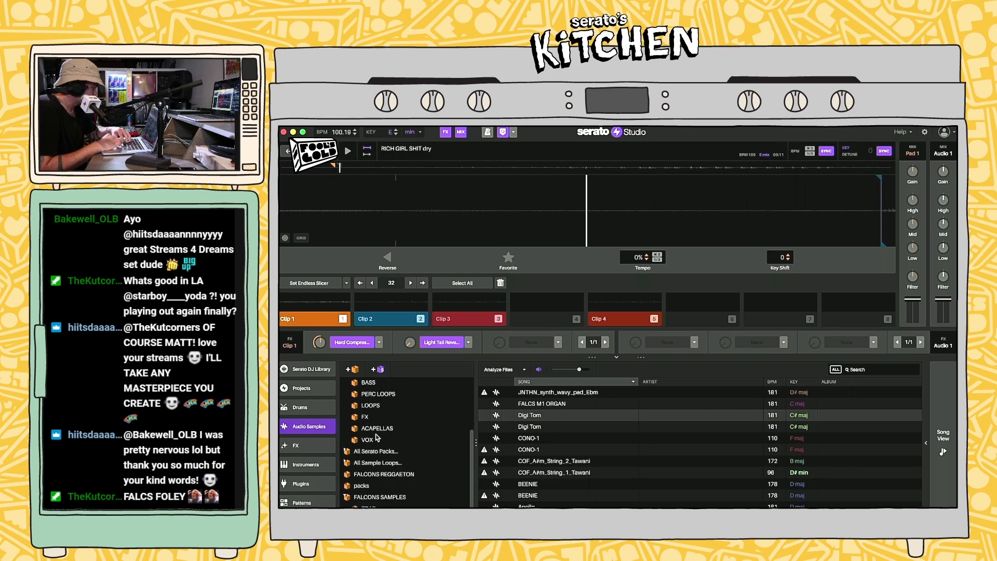
pyautogui.click(365, 418)
pyautogui.click(538, 404)
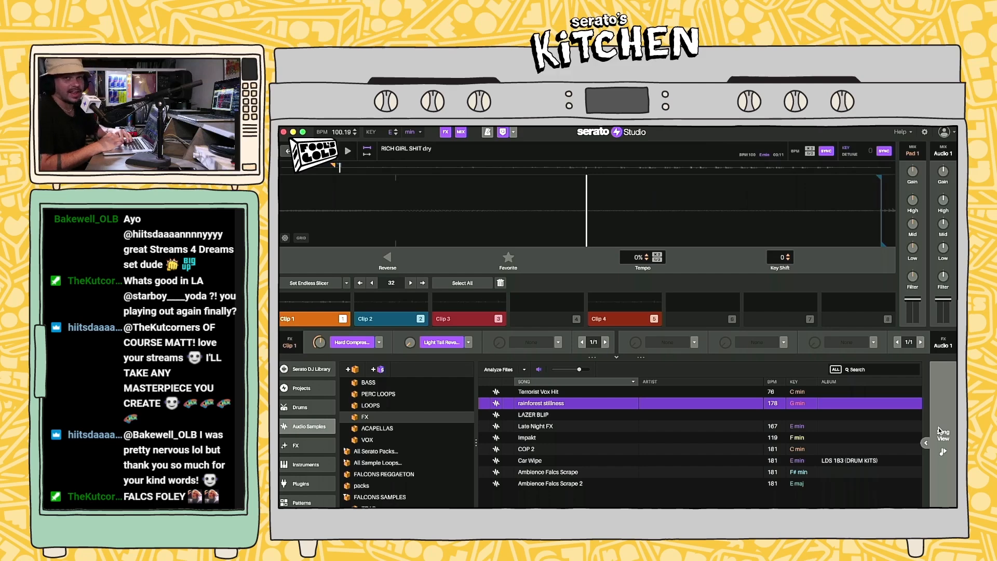
pyautogui.click(940, 428)
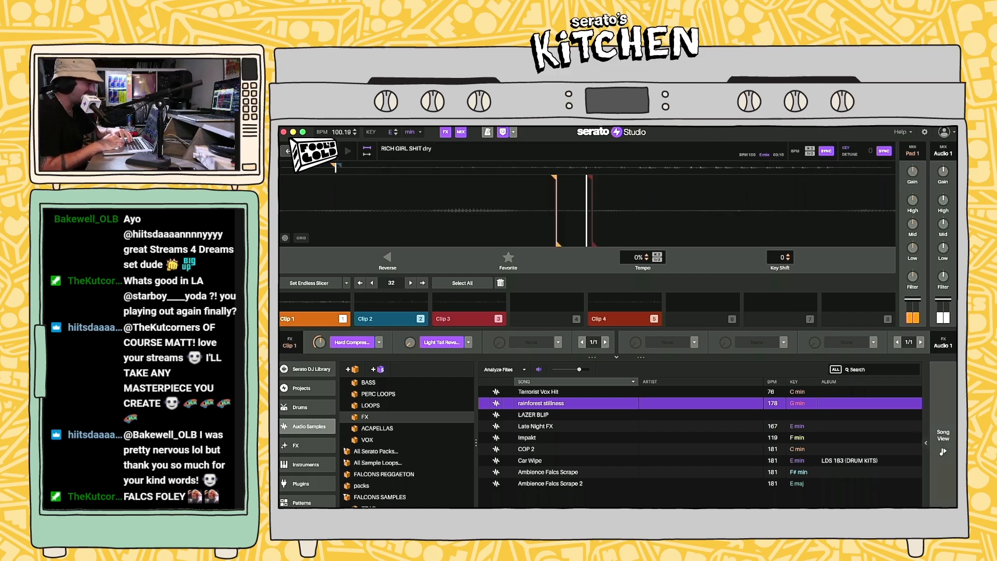
# Step: Add a second audio track to the song and load the "rainforest stillness" sample onto it
pyautogui.click(344, 444)
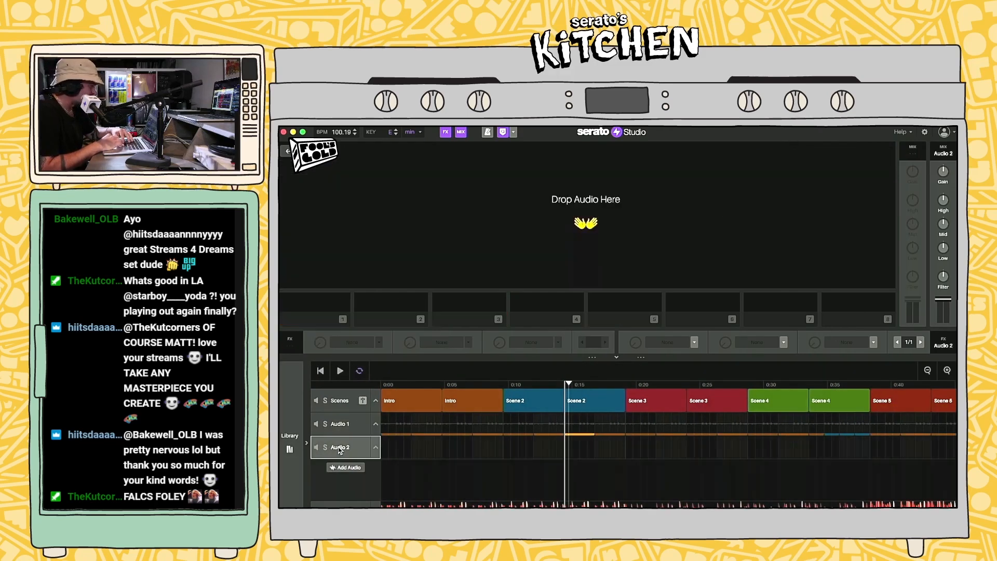
pyautogui.click(291, 439)
pyautogui.moveTo(540, 403); pyautogui.dragTo(591, 218)
pyautogui.click(943, 436)
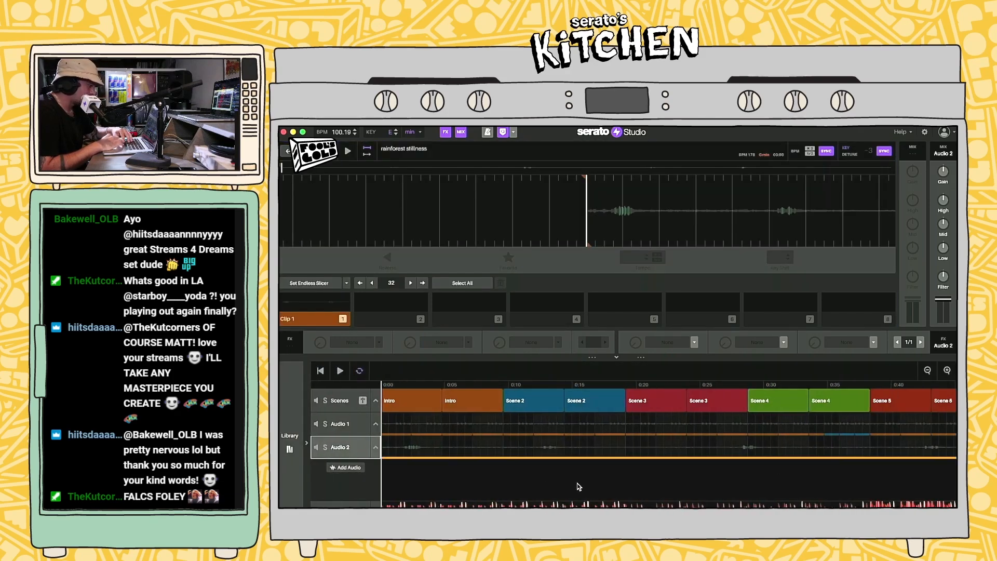
# Step: Move the "rainforest stillness" clip on Audio 2 so that it starts at the first Scene 3 block
pyautogui.click(403, 444)
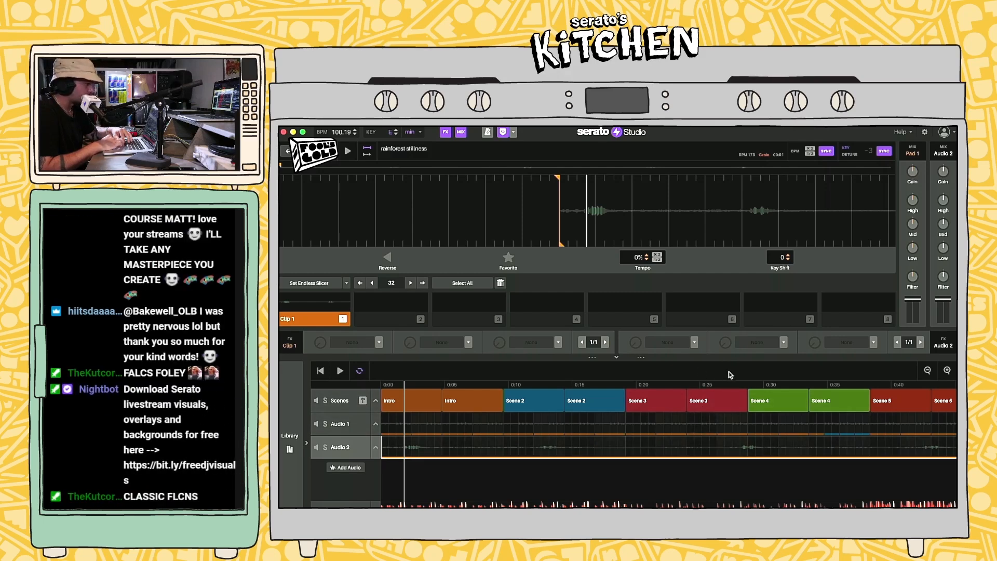
pyautogui.click(384, 453)
pyautogui.click(624, 452)
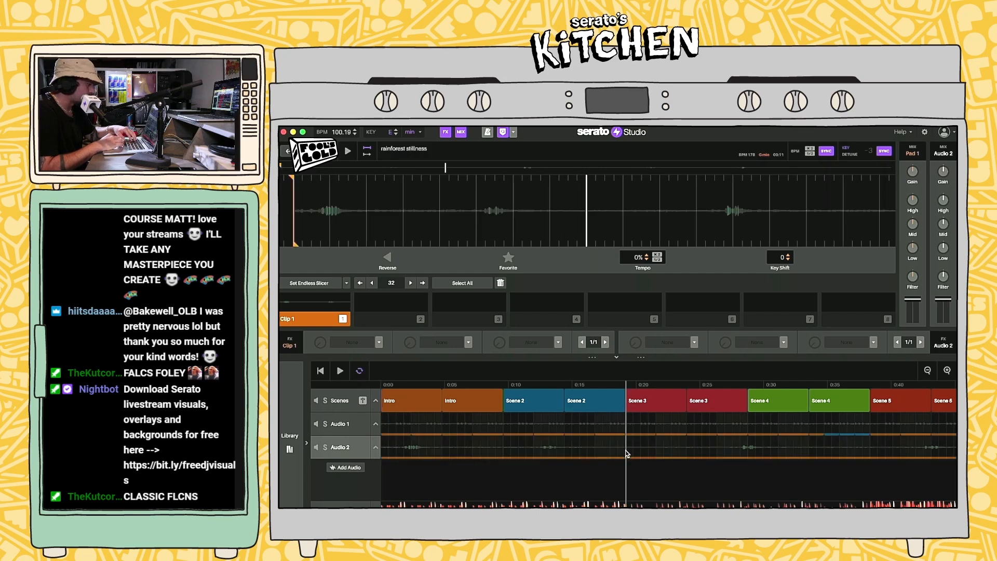
pyautogui.press('super+e')
# Step: Split the Audio 2 clip at the start of Scene 4, delete everything after the cut and play the remaining clip
pyautogui.click(742, 447)
pyautogui.press('super+e')
pyautogui.click(764, 450)
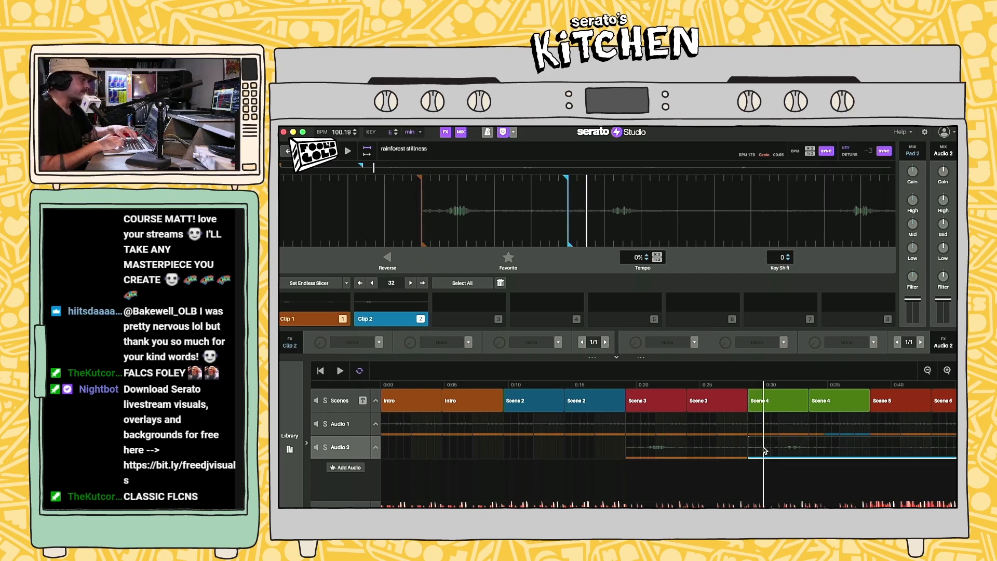
pyautogui.press('BackSpace')
pyautogui.click(649, 447)
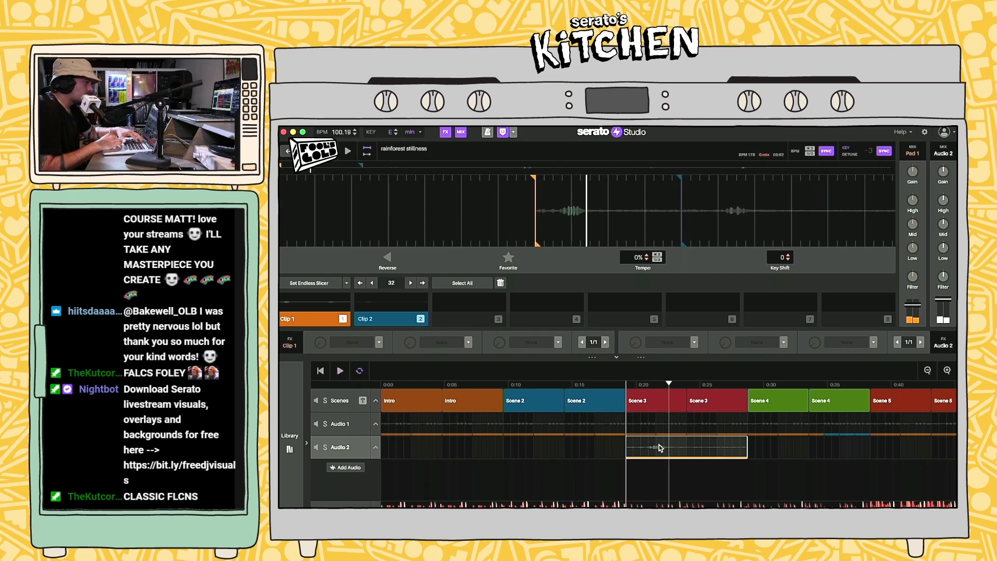
# Step: Turn off key and tempo sync for the rainforest stillness sample, and extend its Audio 2 clip to the end of Scene 3
pyautogui.press('space')
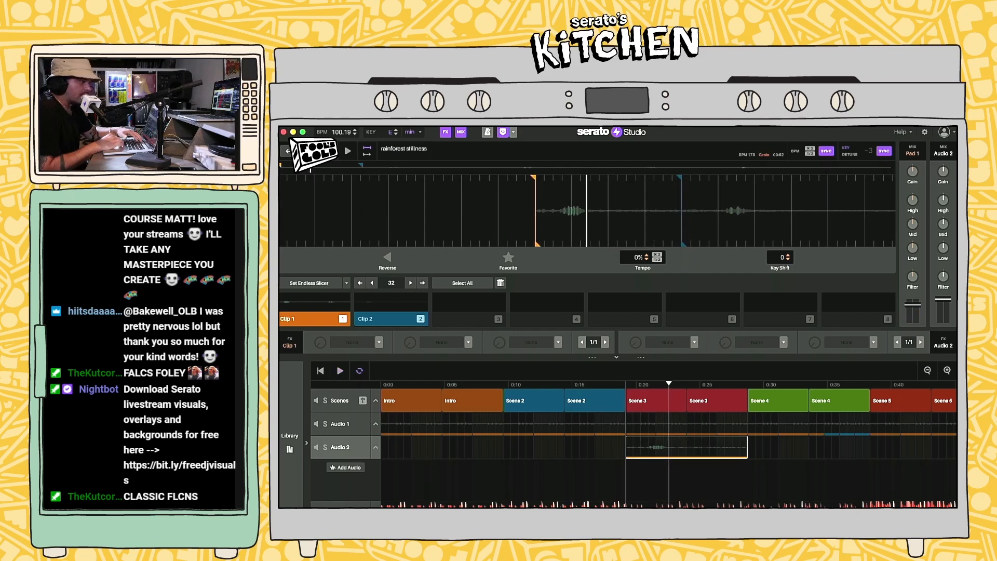
pyautogui.click(884, 152)
pyautogui.click(808, 151)
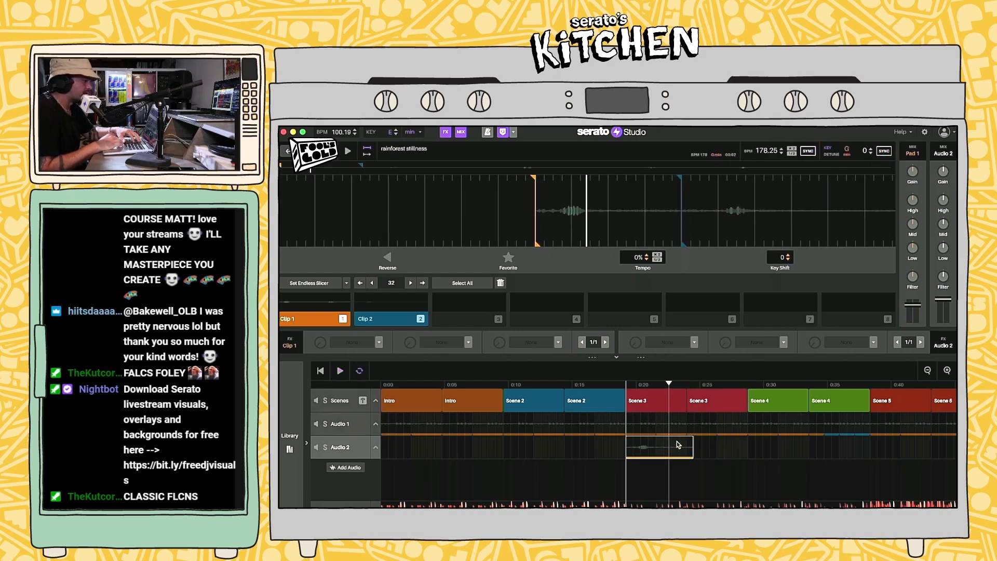
pyautogui.moveTo(693, 448); pyautogui.dragTo(742, 441)
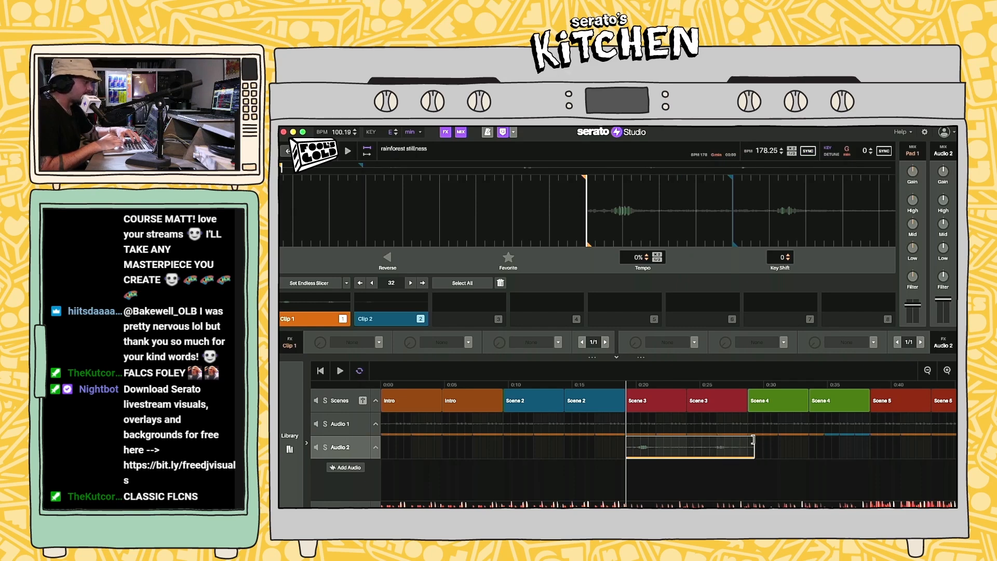
pyautogui.click(613, 449)
pyautogui.press('space')
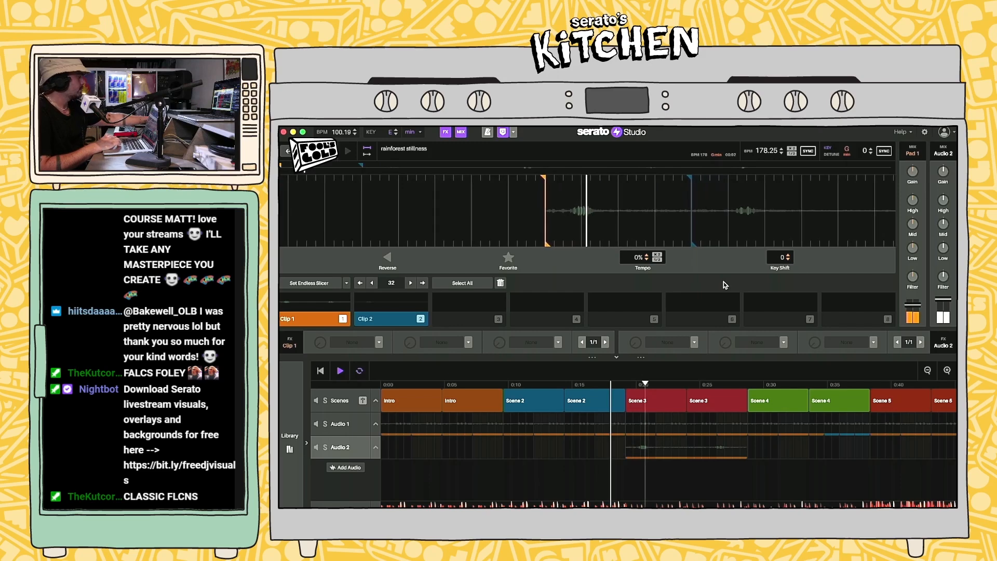
# Step: Extend the rainforest stillness clip on Audio 2 to the end of the second Scene 4 block
pyautogui.click(657, 448)
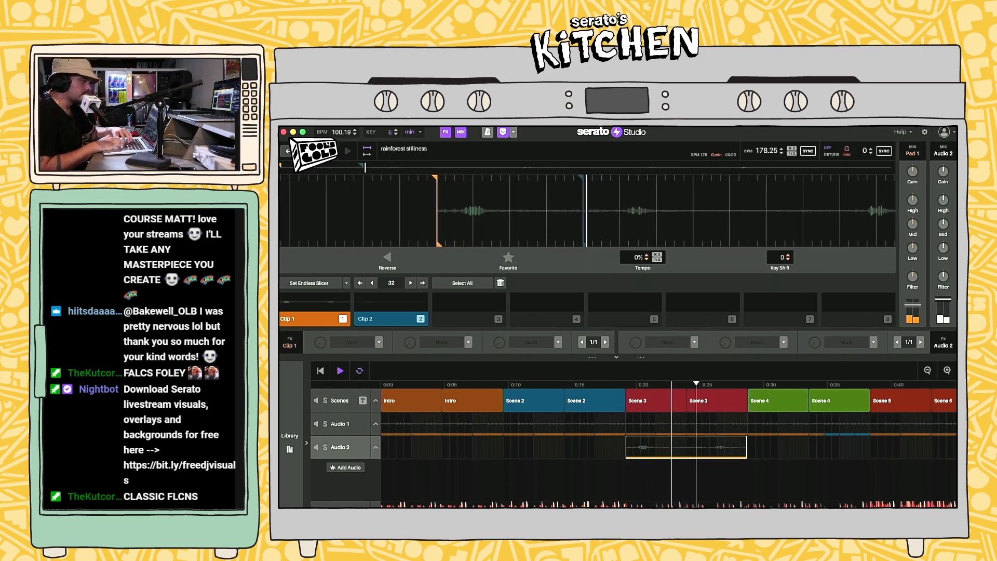
pyautogui.moveTo(747, 441); pyautogui.dragTo(873, 442)
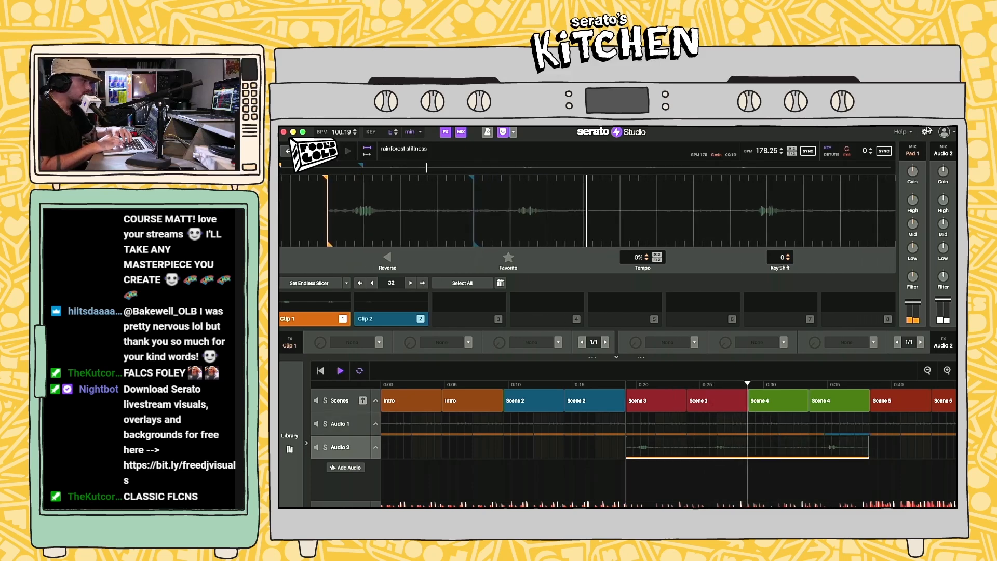
pyautogui.hscroll(5, 848, 454)
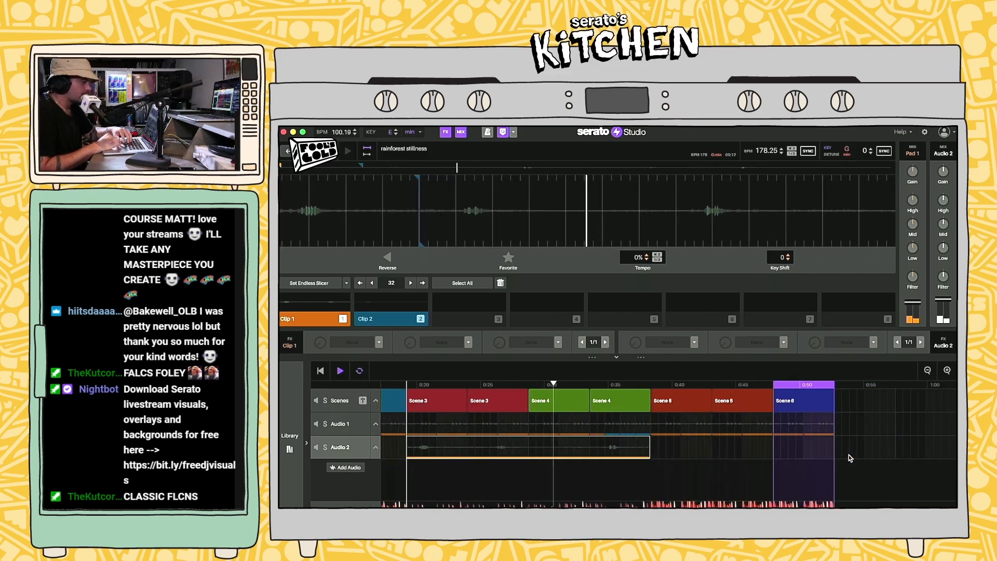
pyautogui.hscroll(-1, 675, 441)
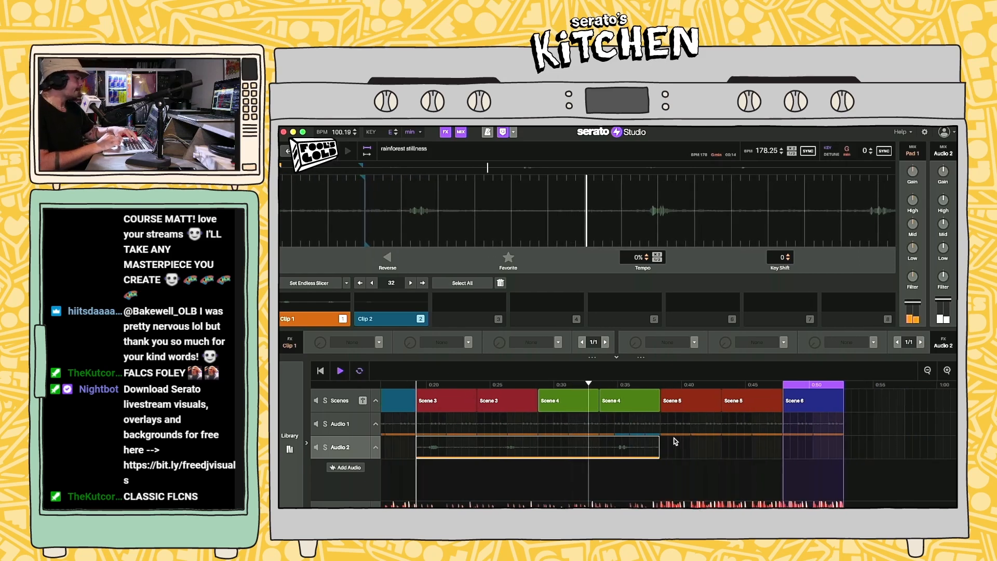
pyautogui.hscroll(1, 675, 441)
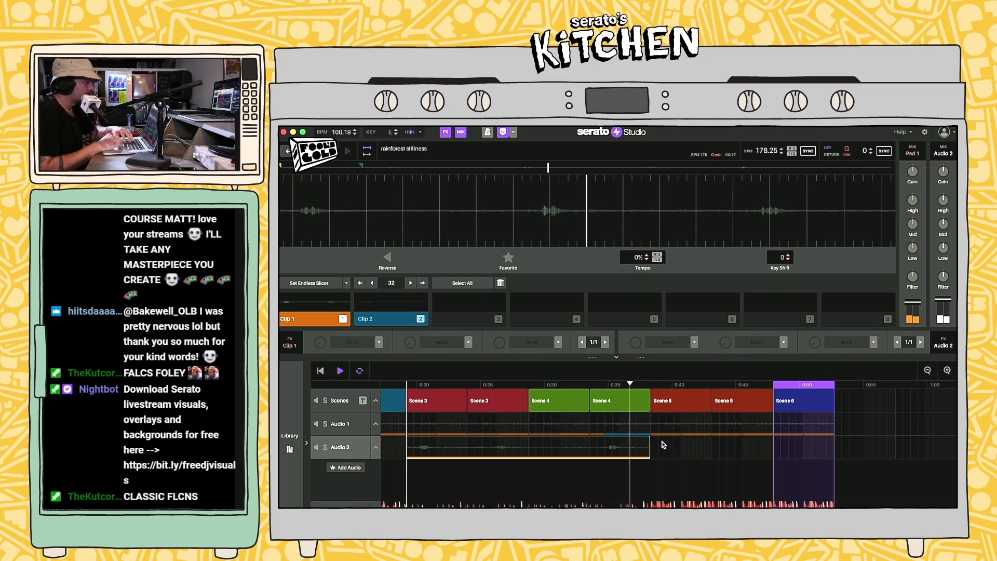
# Step: Move the loop region from Scene 6 onto the first Scene 5 block
pyautogui.click(647, 407)
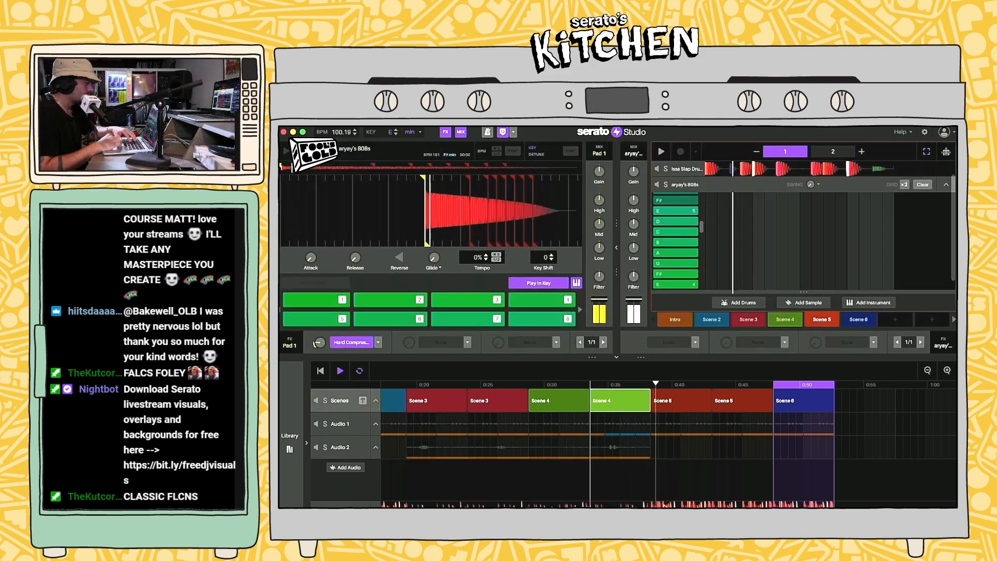
pyautogui.click(642, 445)
pyautogui.hscroll(-1, 642, 445)
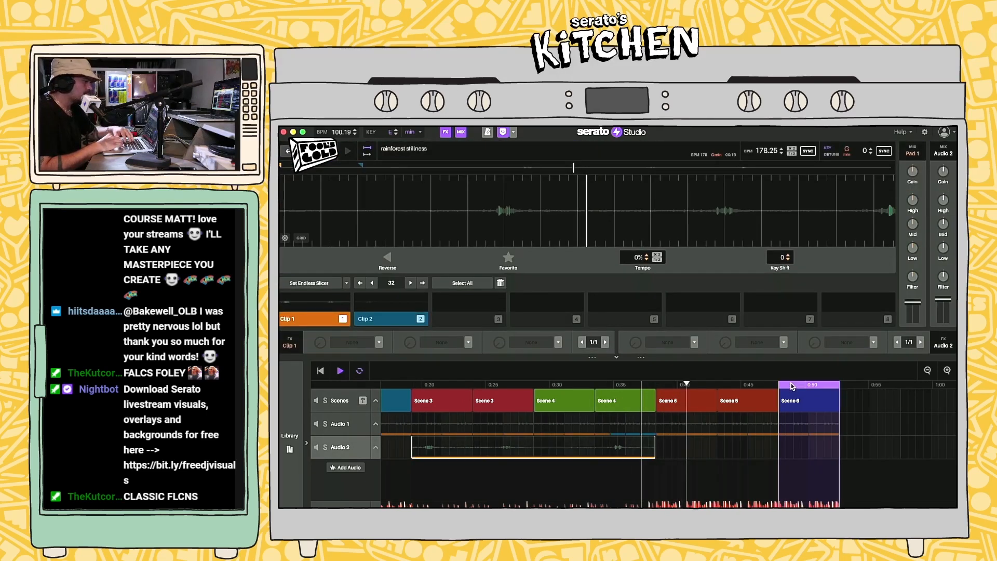
pyautogui.moveTo(792, 385); pyautogui.dragTo(674, 385)
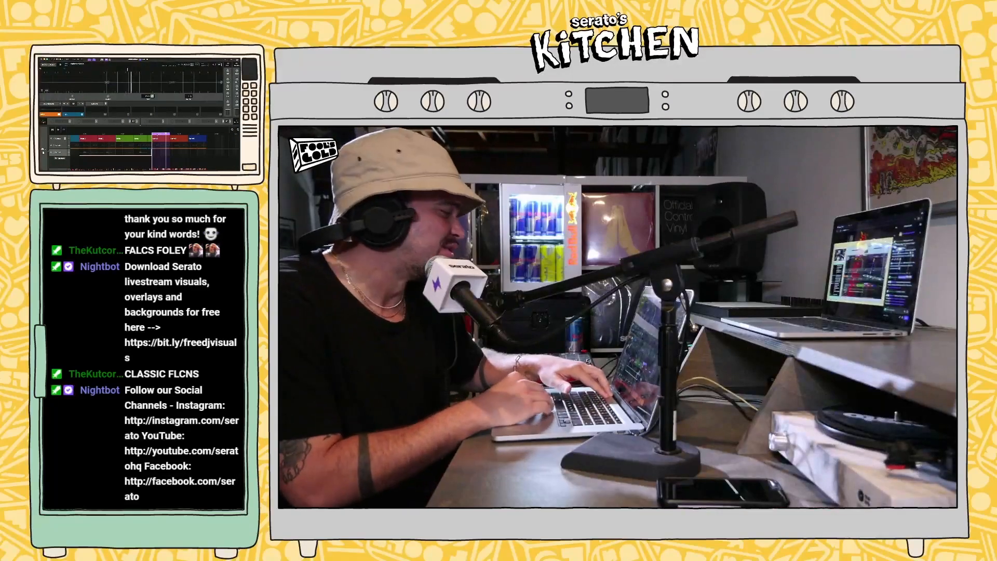
# Step: Find the Car Wipe sample in the FX audio samples, add a third audio track and load the sample into it
pyautogui.click(44, 151)
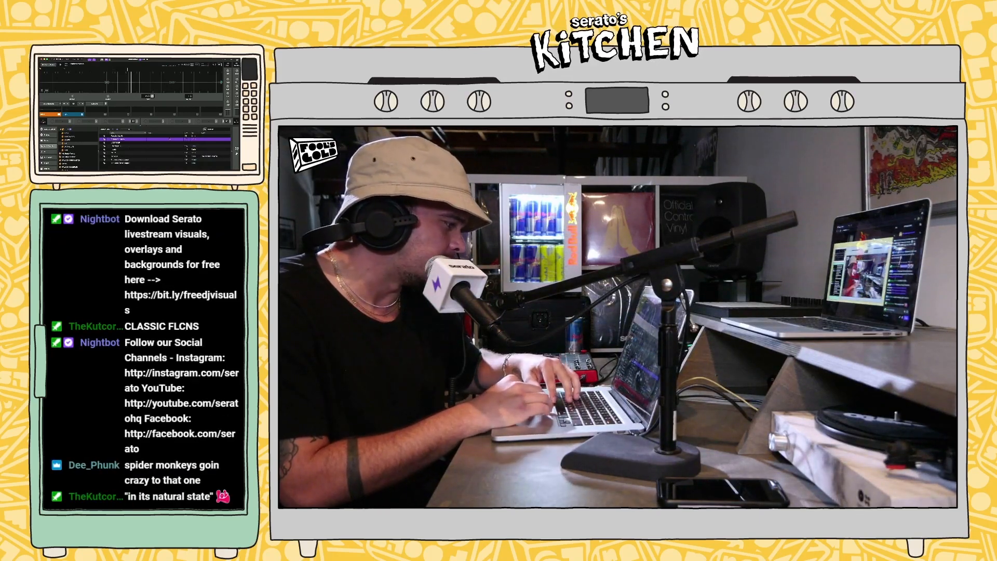
pyautogui.click(117, 156)
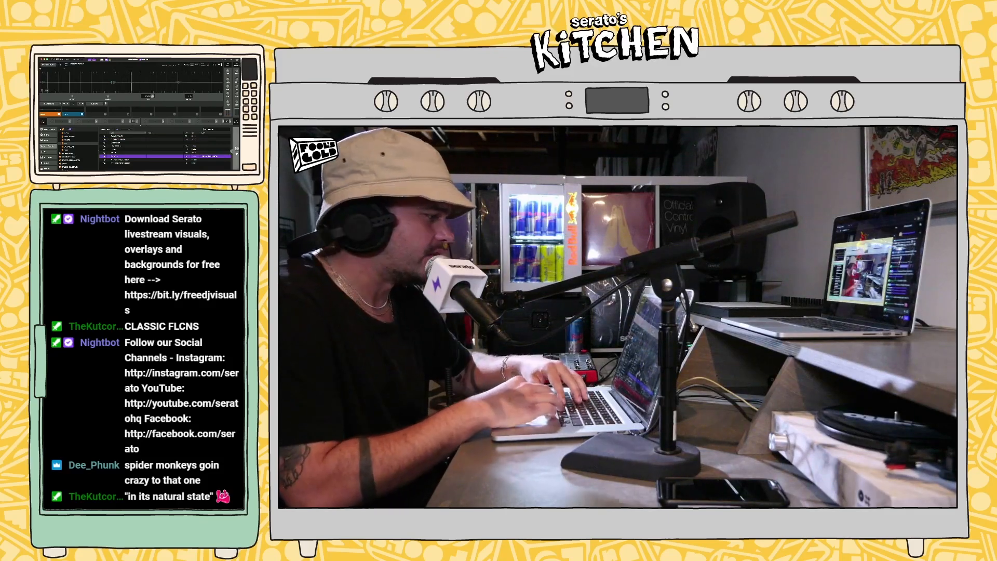
pyautogui.click(236, 151)
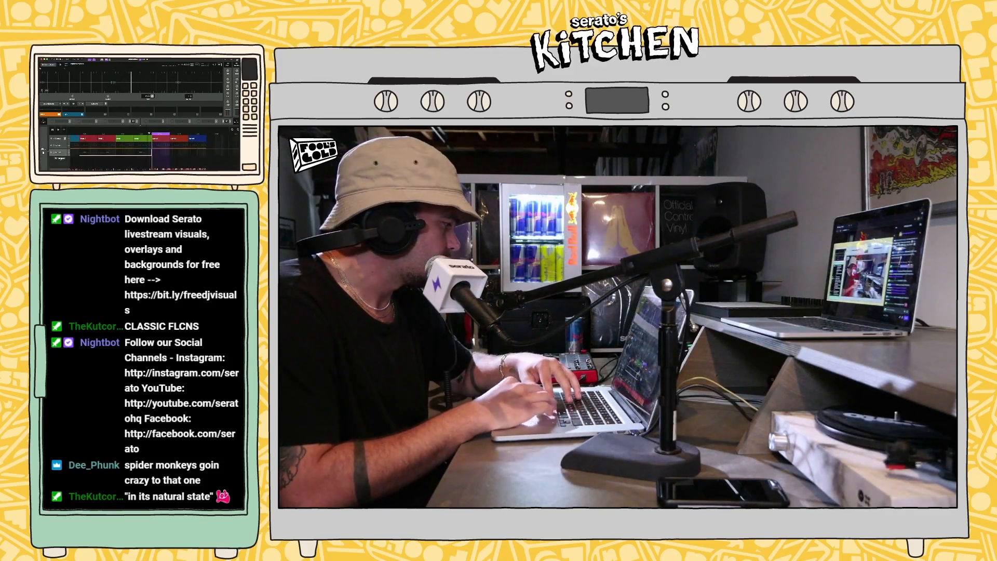
pyautogui.click(61, 159)
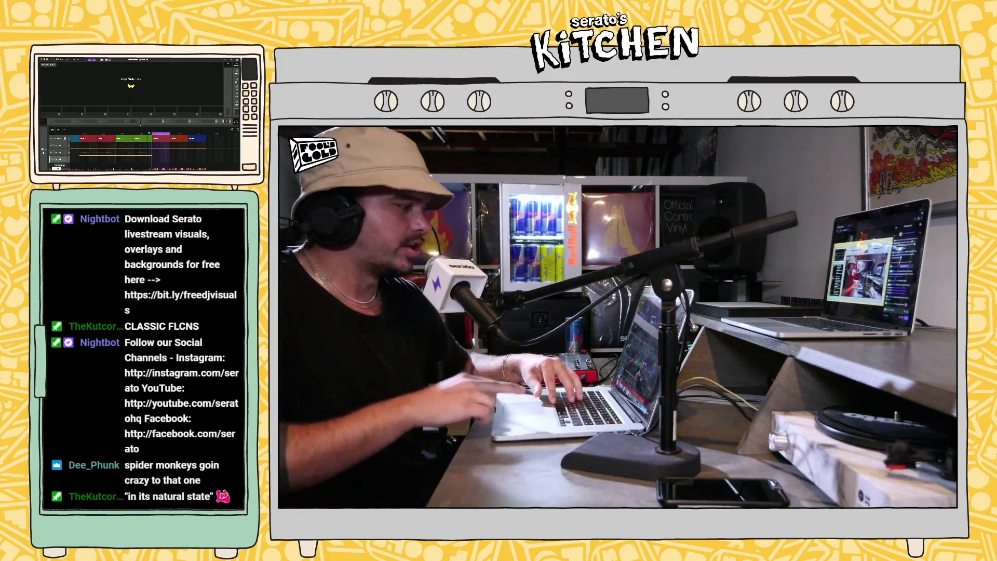
pyautogui.click(44, 151)
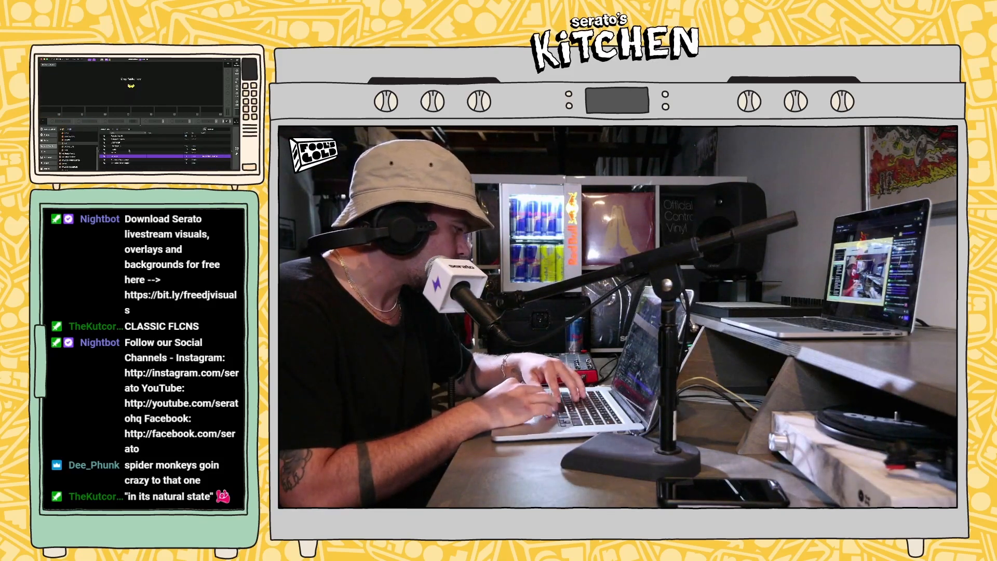
pyautogui.moveTo(112, 156); pyautogui.dragTo(139, 83)
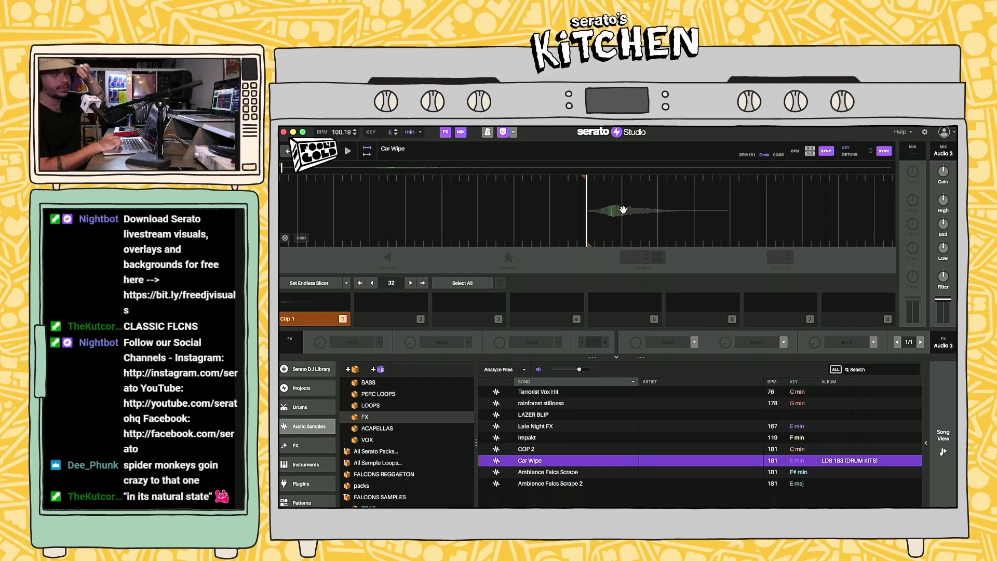
# Step: Move the Car Wipe clip on Audio 3 to start at about 0:27, just before Scene 4, and play the song
pyautogui.click(942, 432)
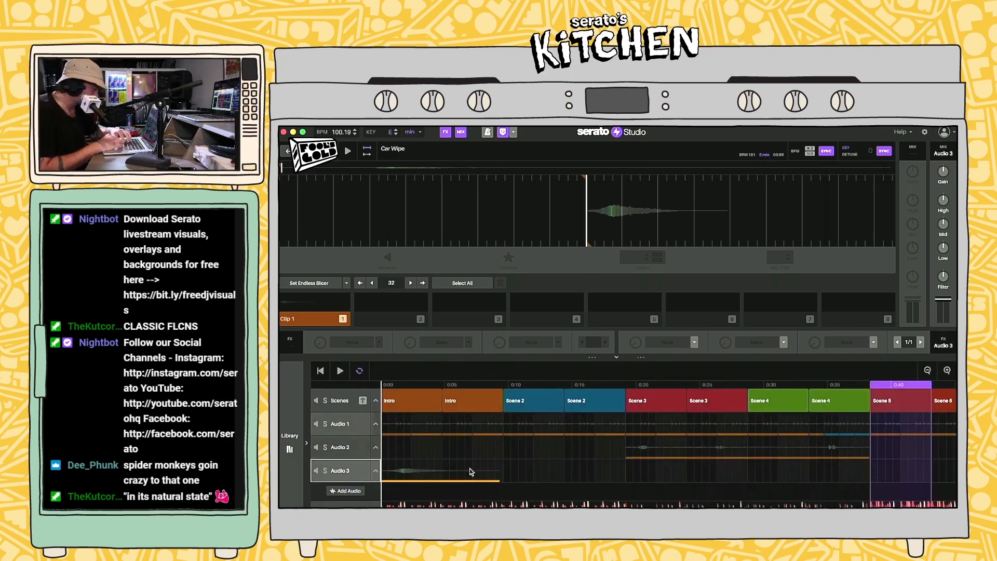
pyautogui.moveTo(413, 468); pyautogui.dragTo(717, 477)
pyautogui.press('space')
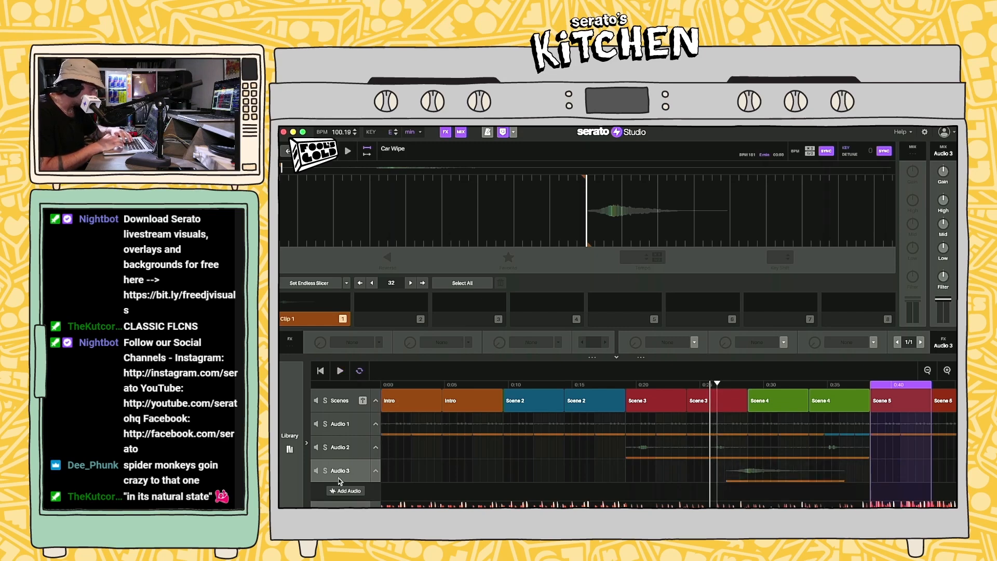
# Step: Play the song from Scene 3 and shorten the Car Wipe clip on Audio 3 to end at about 0:35
pyautogui.click(780, 467)
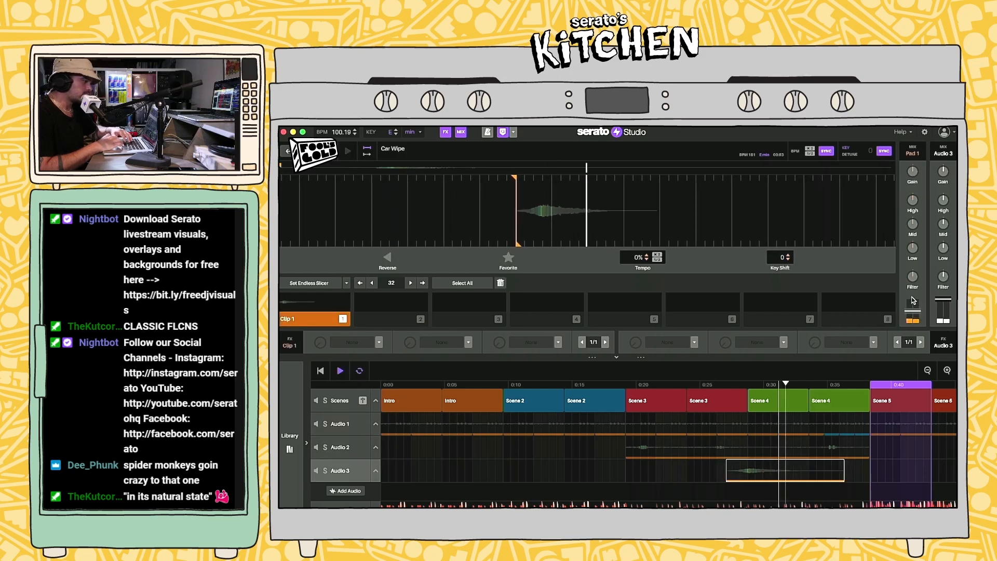
pyautogui.click(655, 400)
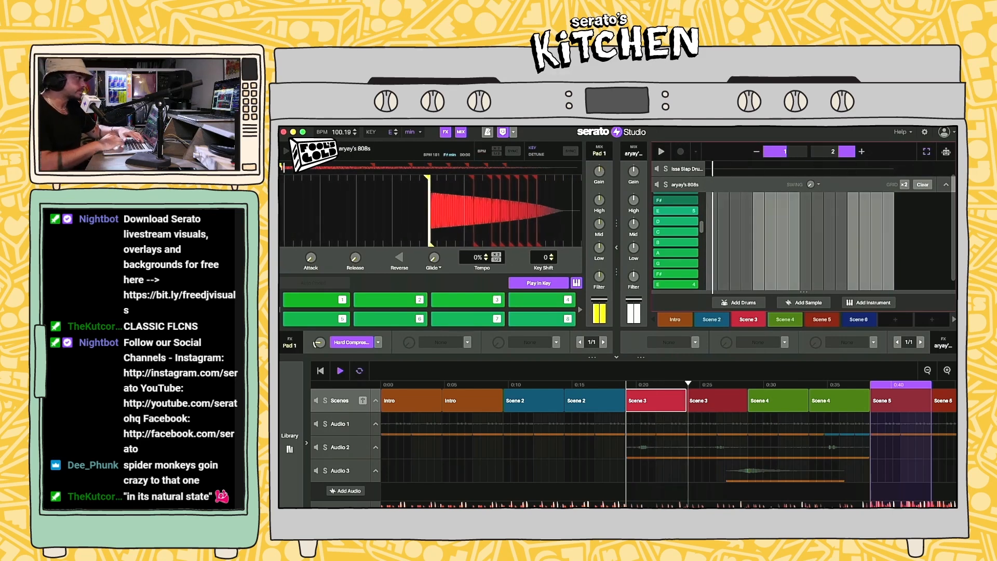
pyautogui.click(751, 480)
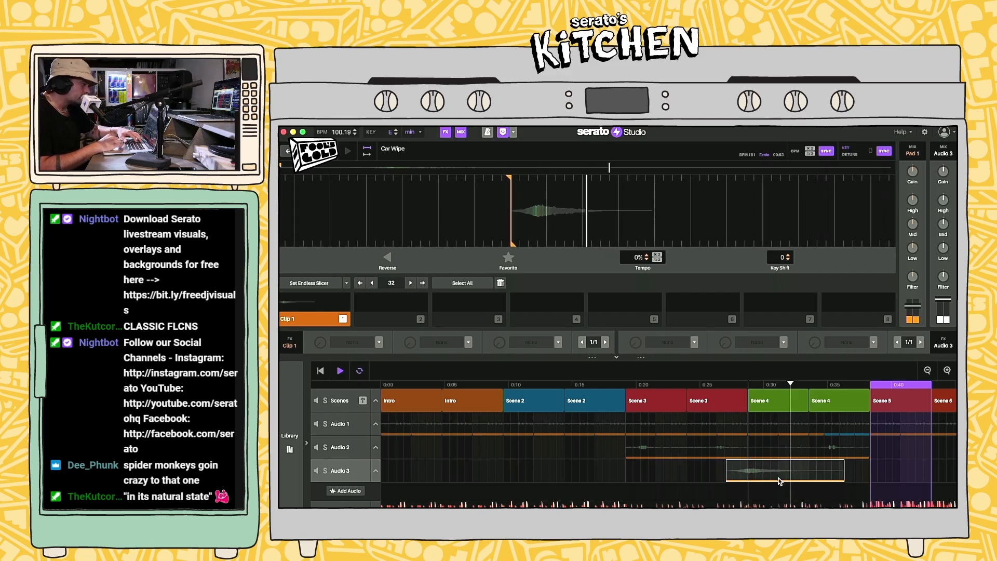
pyautogui.press('space')
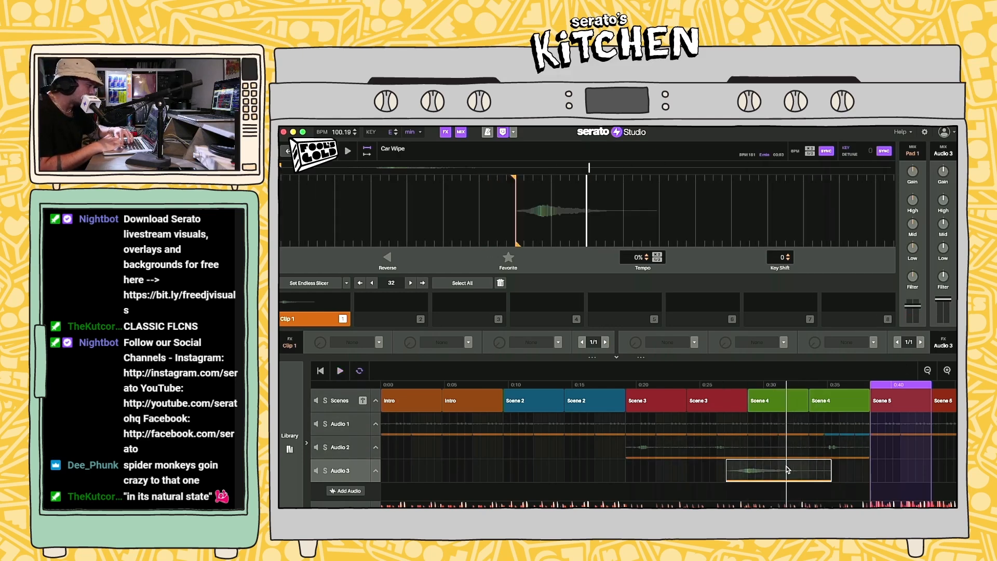
# Step: Apply the Echo effect to Clip 1 of the Car Wipe sample
pyautogui.click(289, 439)
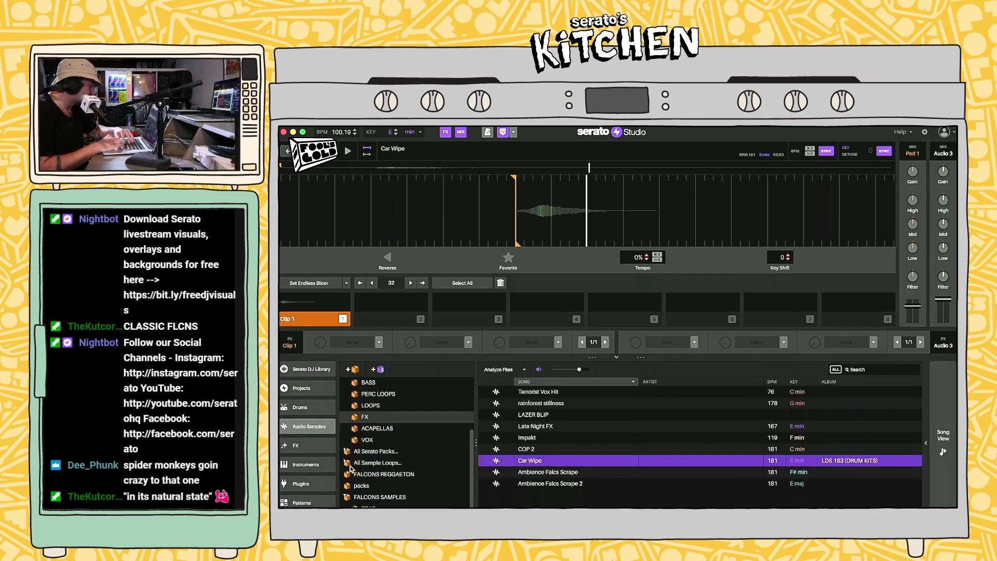
pyautogui.click(296, 445)
pyautogui.click(364, 441)
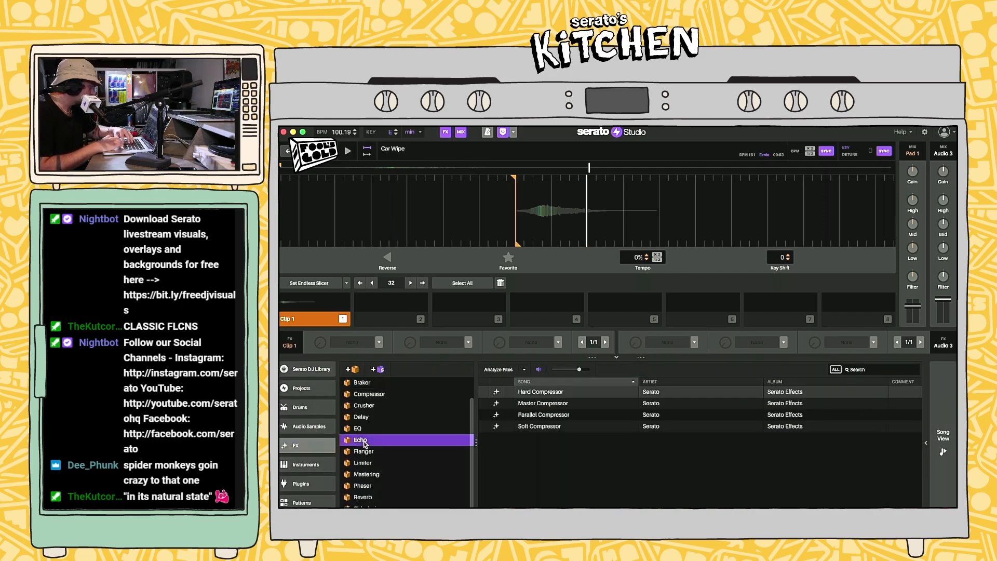
pyautogui.moveTo(535, 427); pyautogui.dragTo(295, 303)
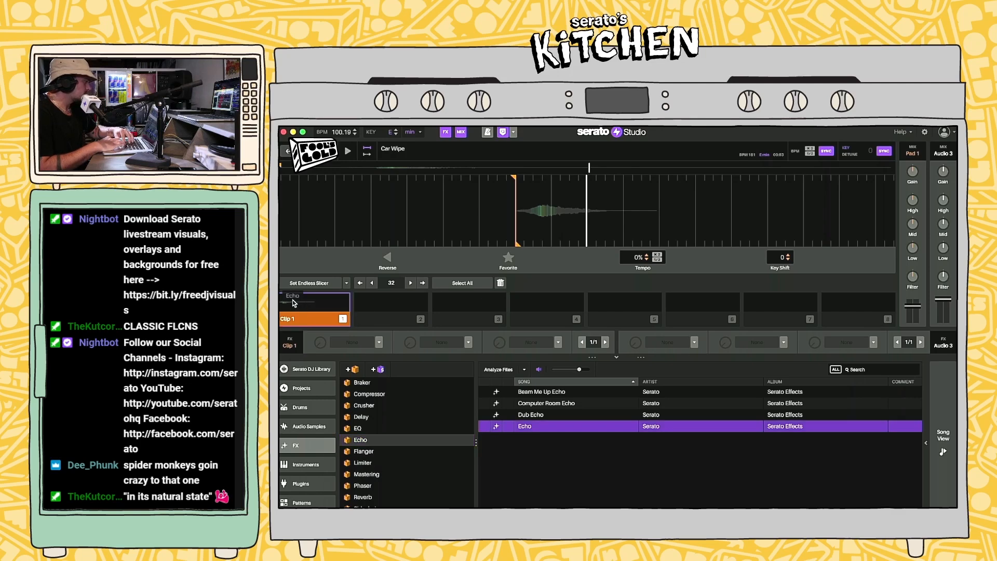
# Step: Audition the Car Wipe clip with the echo in the song arrangement and slightly lower its pad volume
pyautogui.press('space')
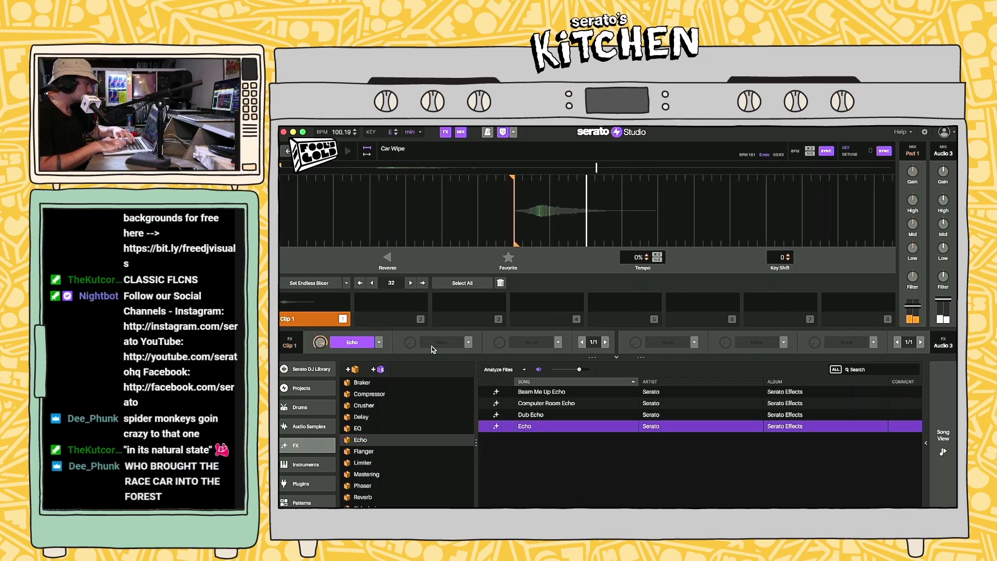
pyautogui.click(945, 450)
pyautogui.click(756, 470)
pyautogui.press('space')
pyautogui.click(727, 478)
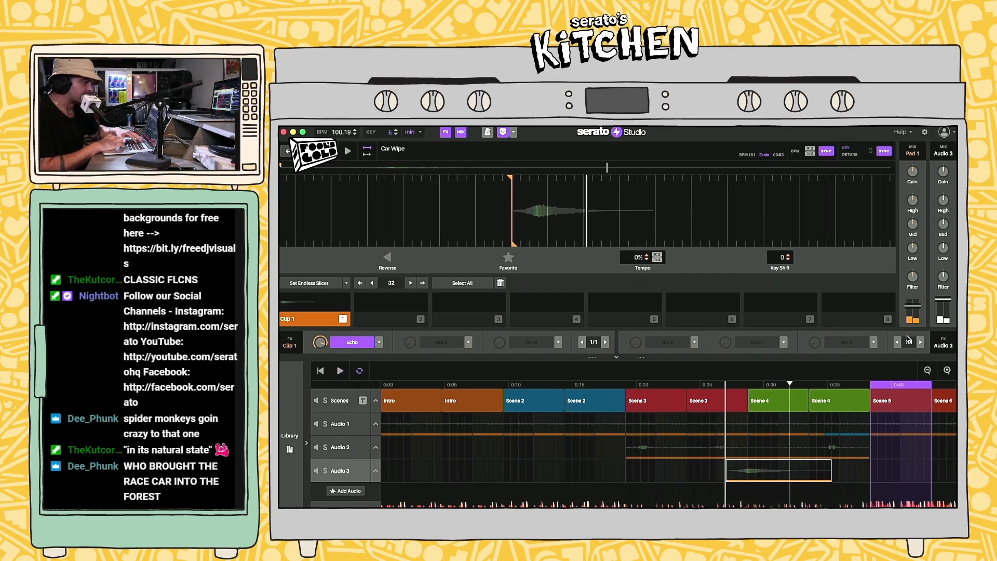
pyautogui.moveTo(913, 306); pyautogui.dragTo(913, 310)
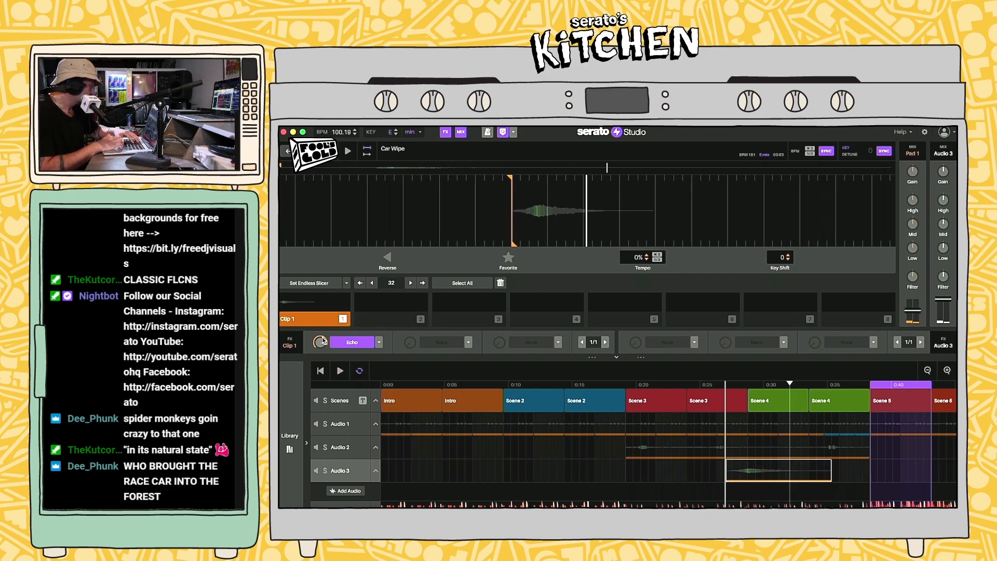
# Step: Add Drums Reverb as the second effect on the Car Wipe clip
pyautogui.click(288, 441)
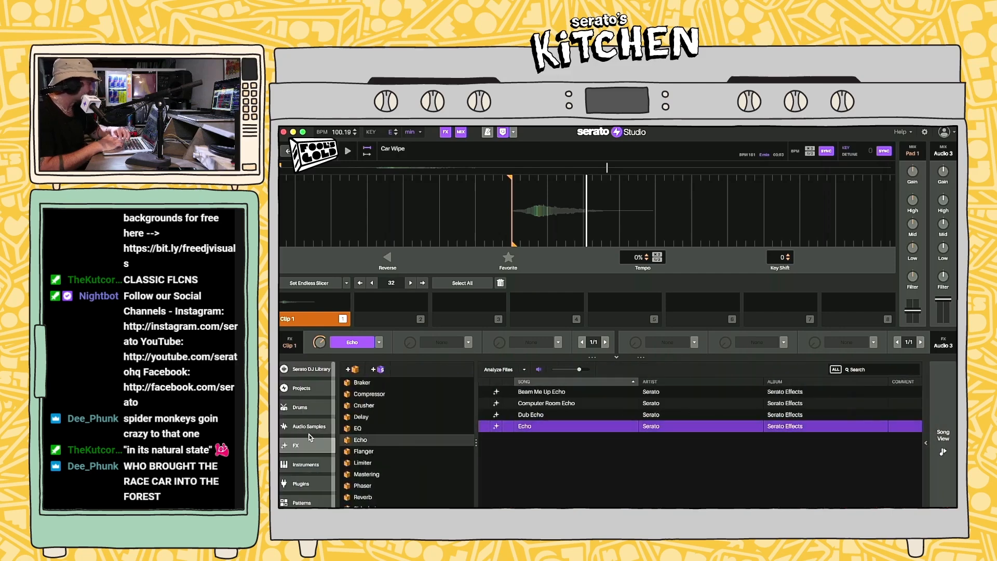
pyautogui.click(363, 497)
pyautogui.click(539, 395)
pyautogui.click(543, 403)
pyautogui.click(541, 415)
pyautogui.moveTo(550, 418); pyautogui.dragTo(435, 347)
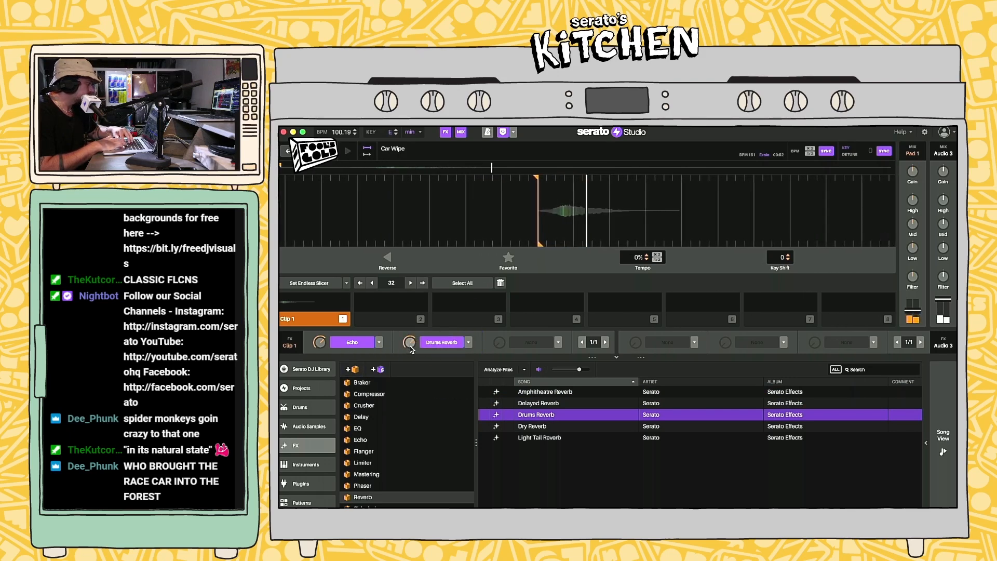
# Step: Return to the song arrangement and audition the rainforest stillness and Car Wipe clips around Scene 4
pyautogui.click(935, 441)
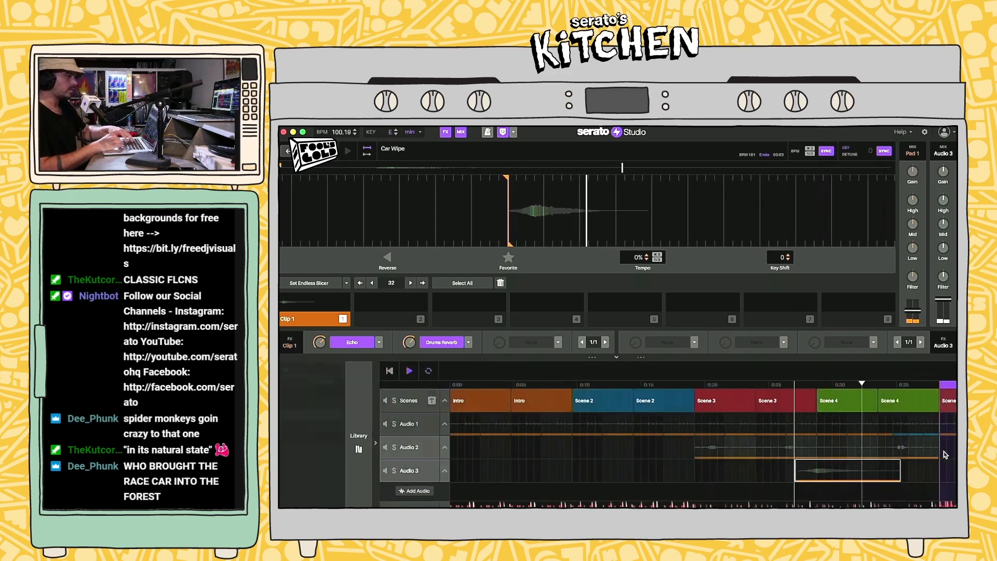
pyautogui.click(623, 455)
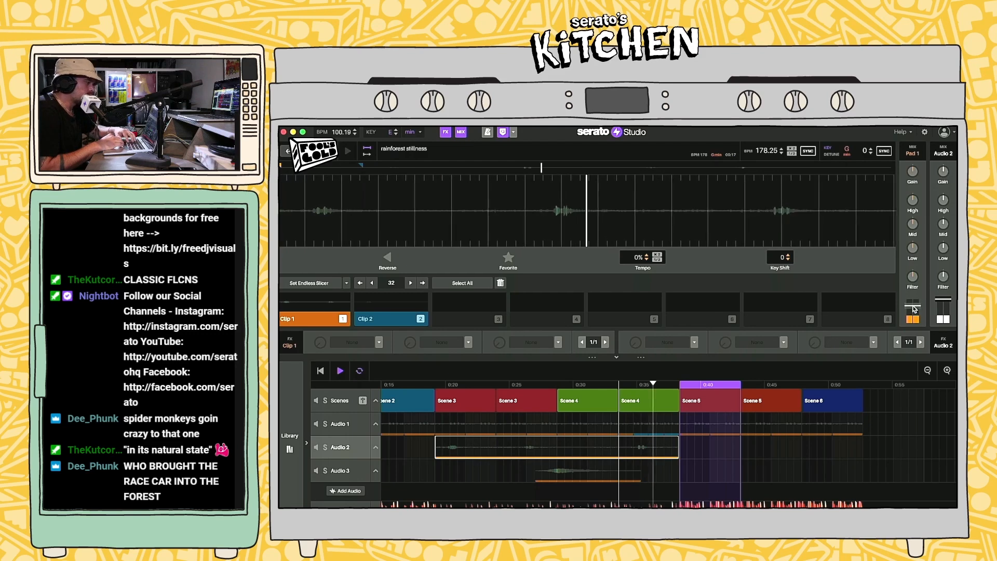
pyautogui.click(573, 473)
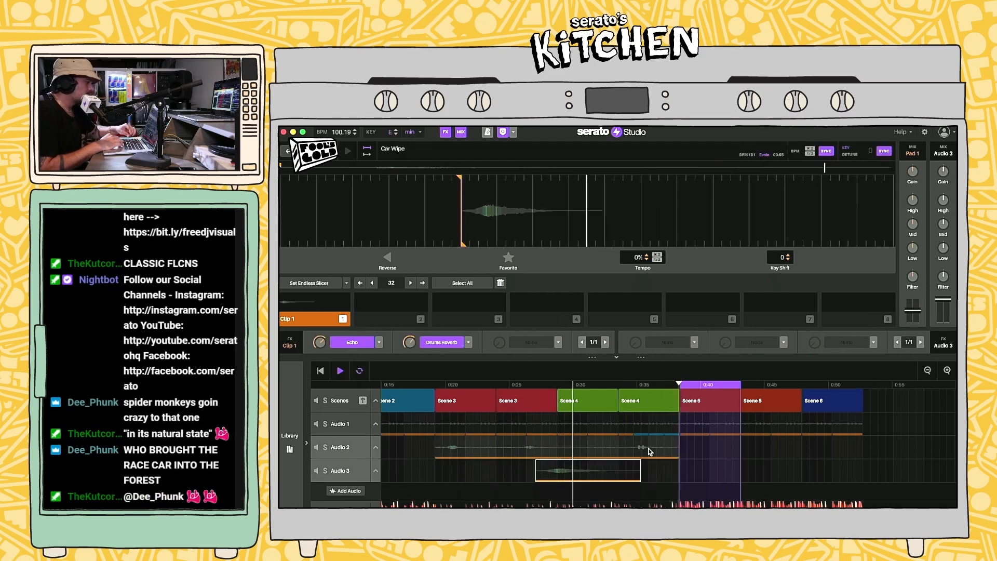
# Step: Move the Car Wipe clip on Audio 3 so it starts shortly before the first Scene 5, and audition it there
pyautogui.hscroll(-1, 711, 462)
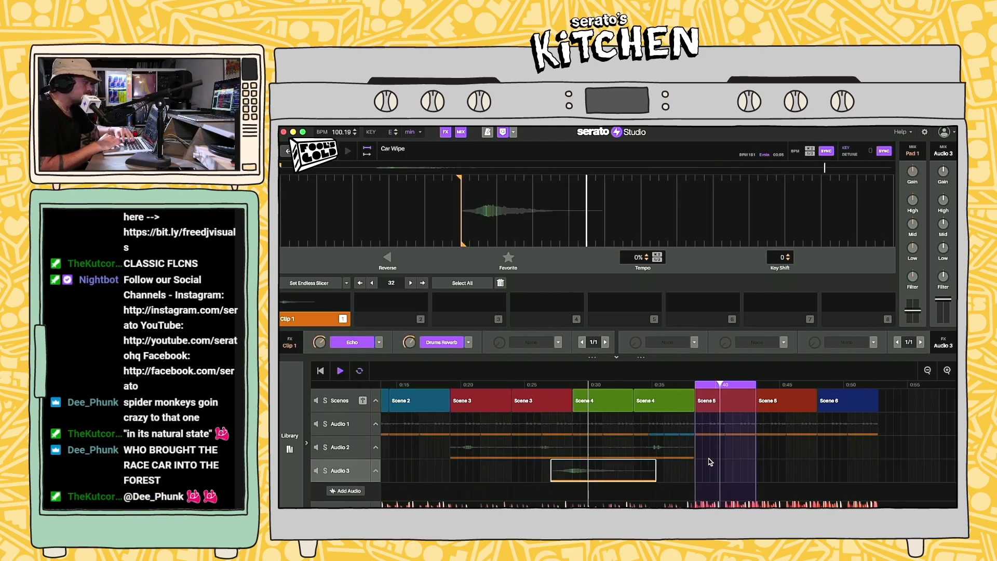
pyautogui.click(579, 473)
pyautogui.press('space')
pyautogui.click(565, 474)
pyautogui.click(551, 472)
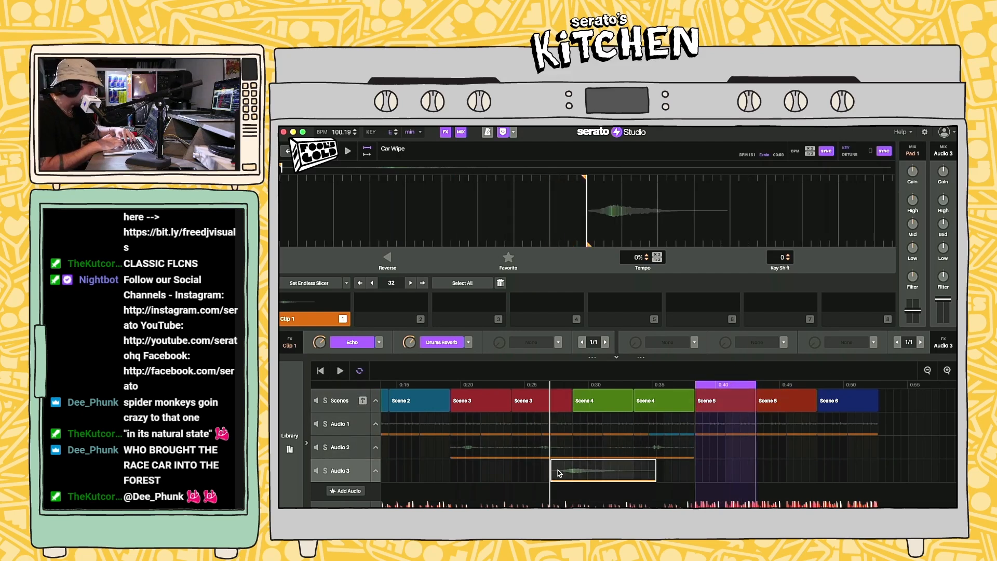
pyautogui.moveTo(565, 472); pyautogui.dragTo(688, 470)
pyautogui.click(685, 484)
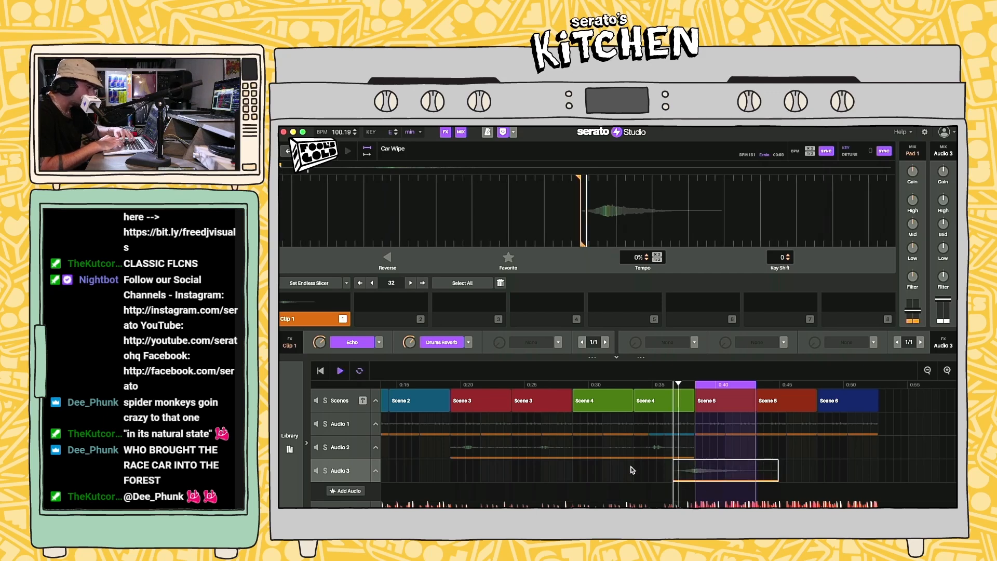
pyautogui.press('space')
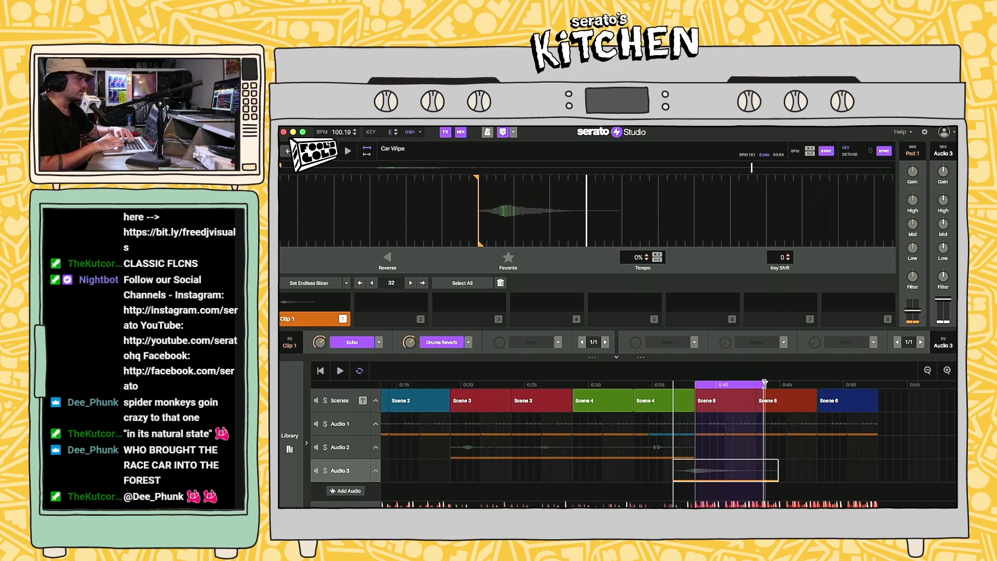
# Step: Set the loop region to span exactly the Scene 6 block in the song arrangement
pyautogui.moveTo(754, 385); pyautogui.dragTo(886, 385)
pyautogui.click(826, 418)
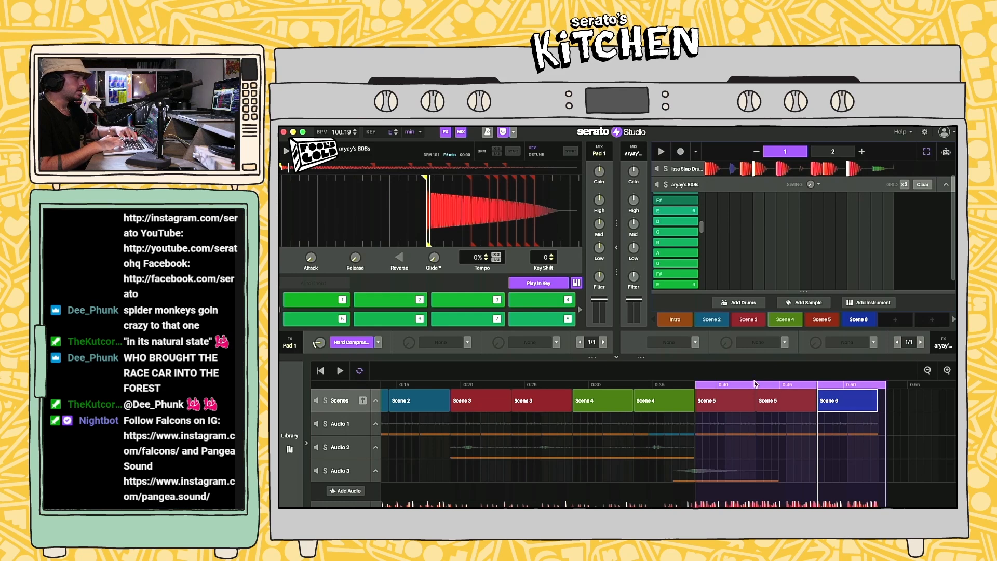
pyautogui.moveTo(695, 385); pyautogui.dragTo(817, 382)
pyautogui.click(880, 425)
pyautogui.moveTo(885, 387); pyautogui.dragTo(879, 384)
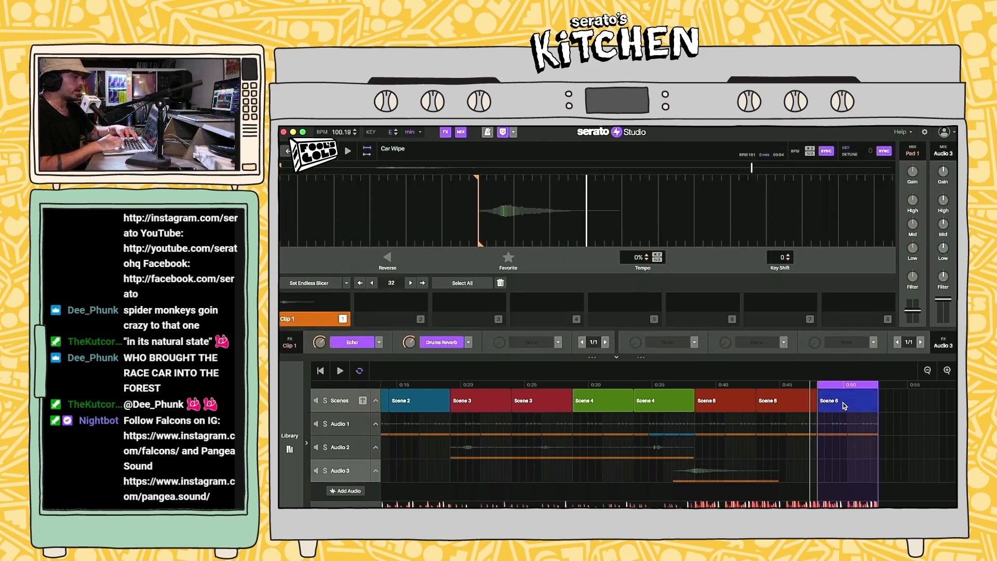
# Step: Duplicate the Scene 6 block and the two Audio 1 vocal clips beneath it to extend the song
pyautogui.press('super+d')
pyautogui.click(826, 426)
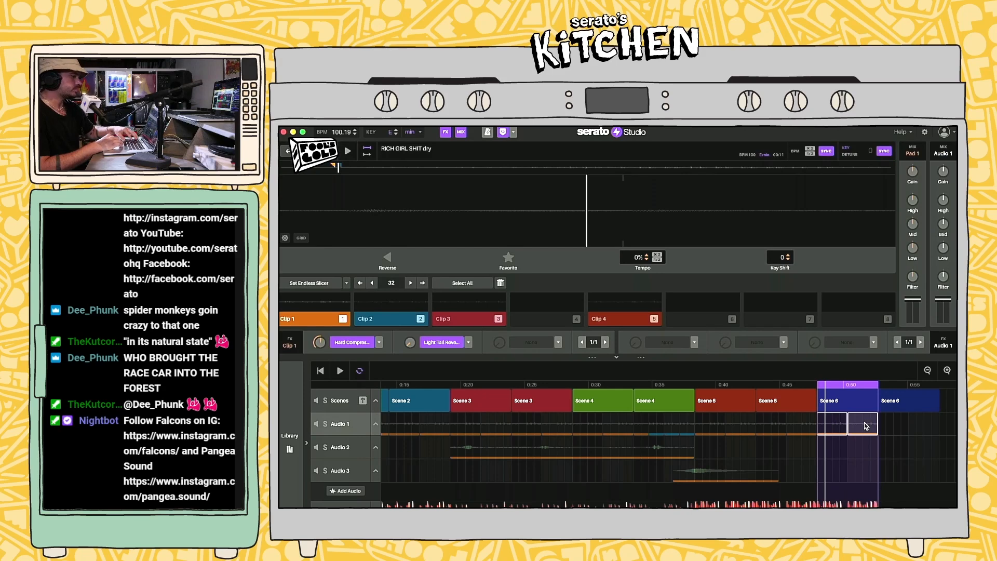
pyautogui.press('super+d')
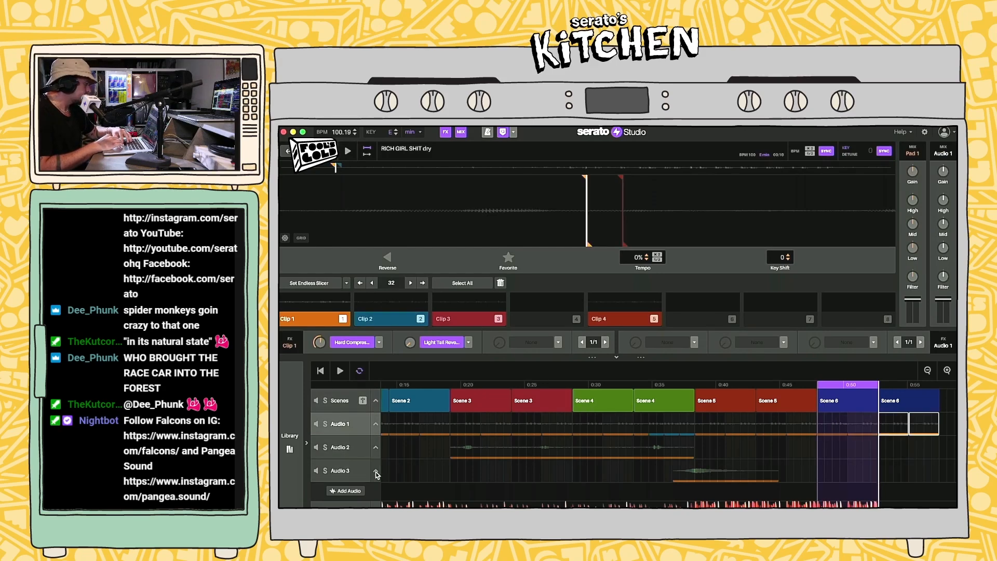
# Step: Search the library's drum one-shots for "crash", audition the Clean 909 Drum Kit crash, and clear the search
pyautogui.click(290, 439)
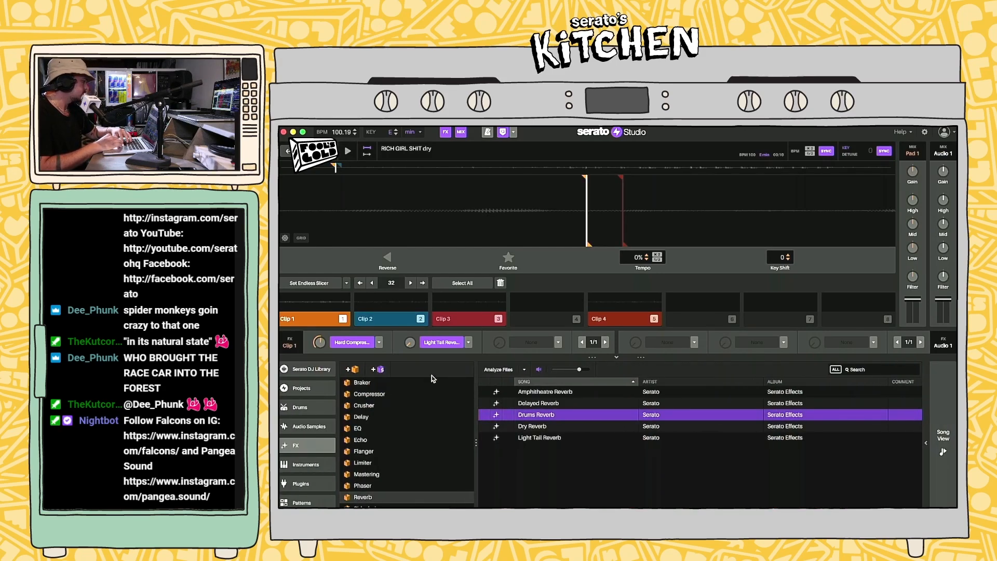
pyautogui.scroll(2, 365, 464)
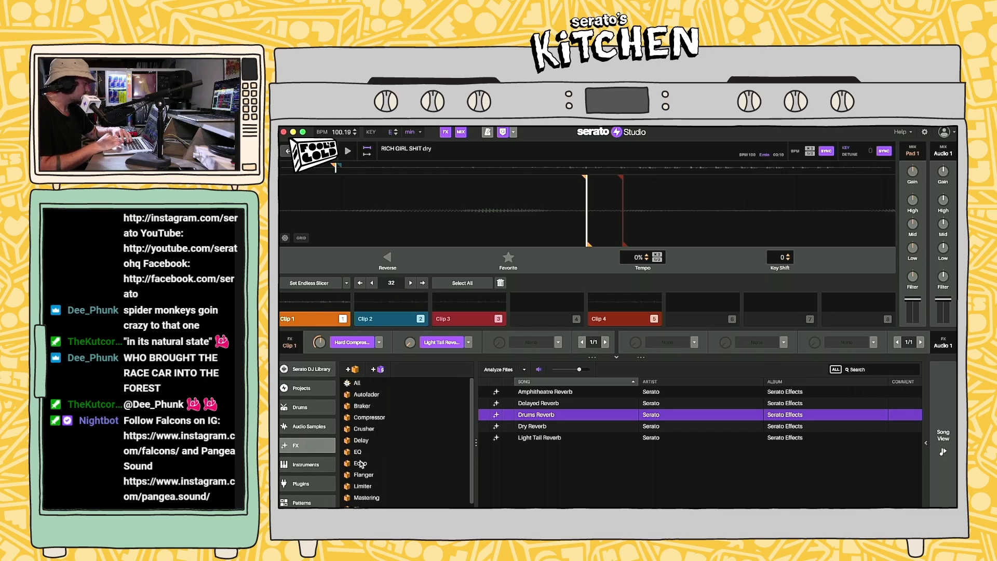
pyautogui.click(300, 407)
pyautogui.click(868, 371)
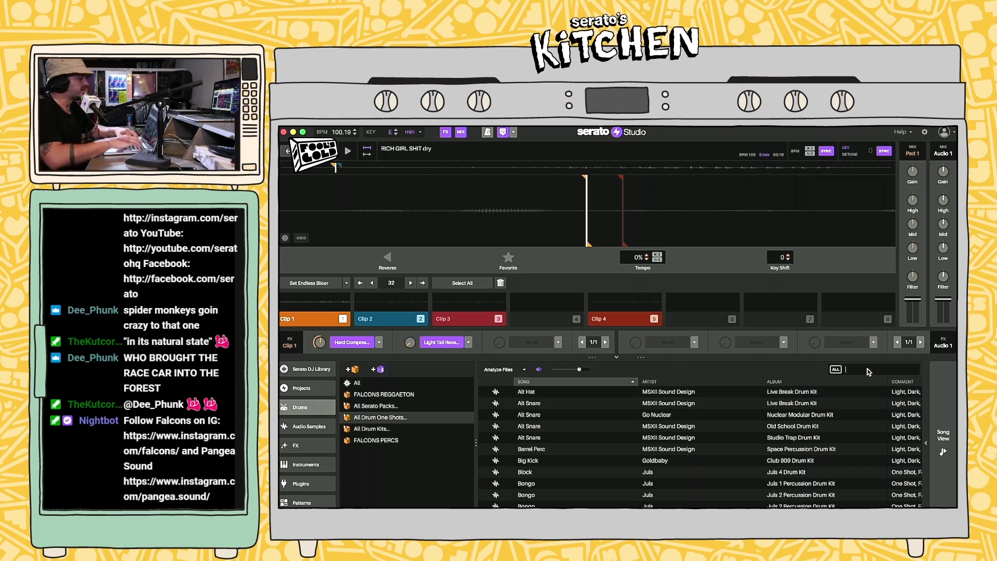
pyautogui.write('crash')
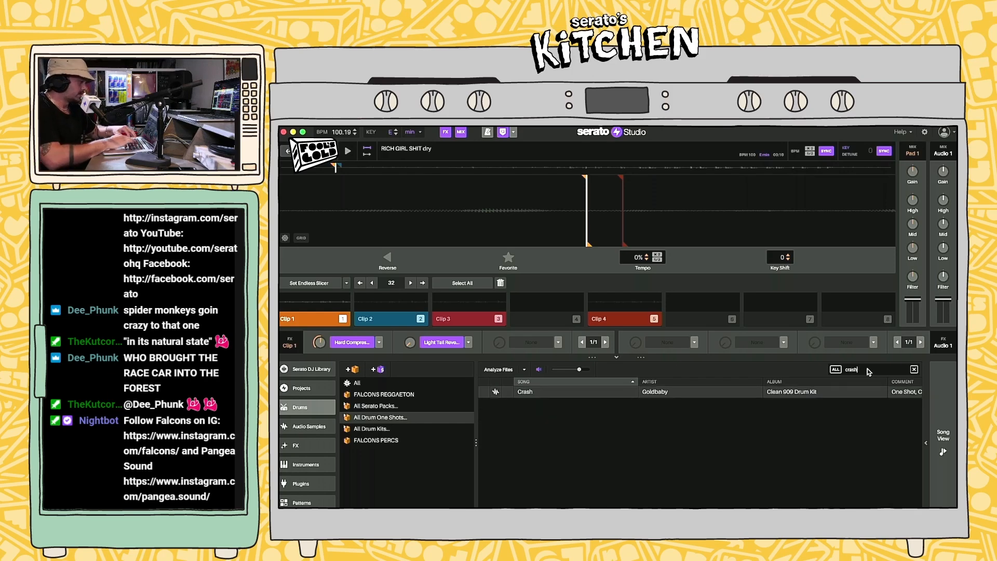
pyautogui.click(523, 394)
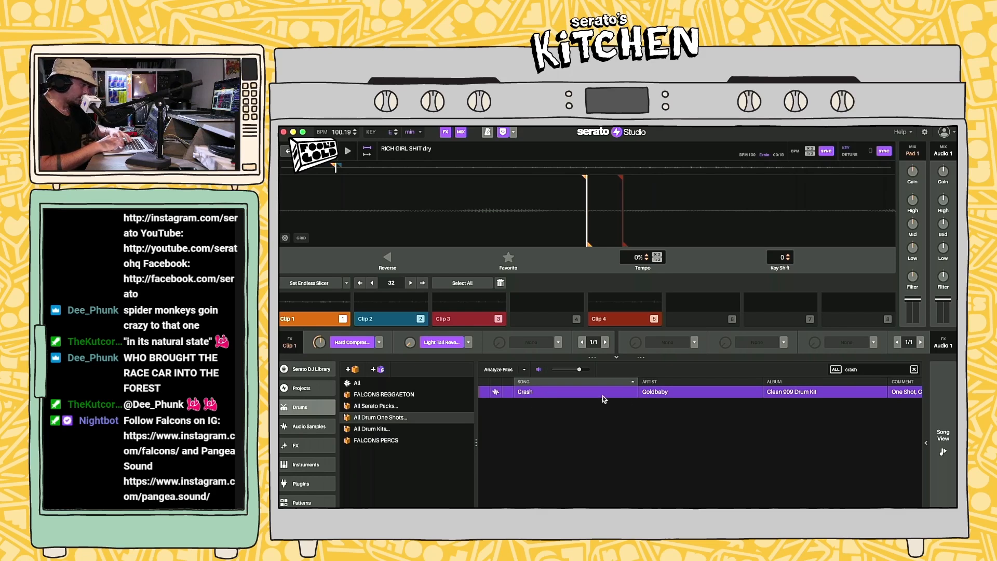
pyautogui.doubleClick(866, 369)
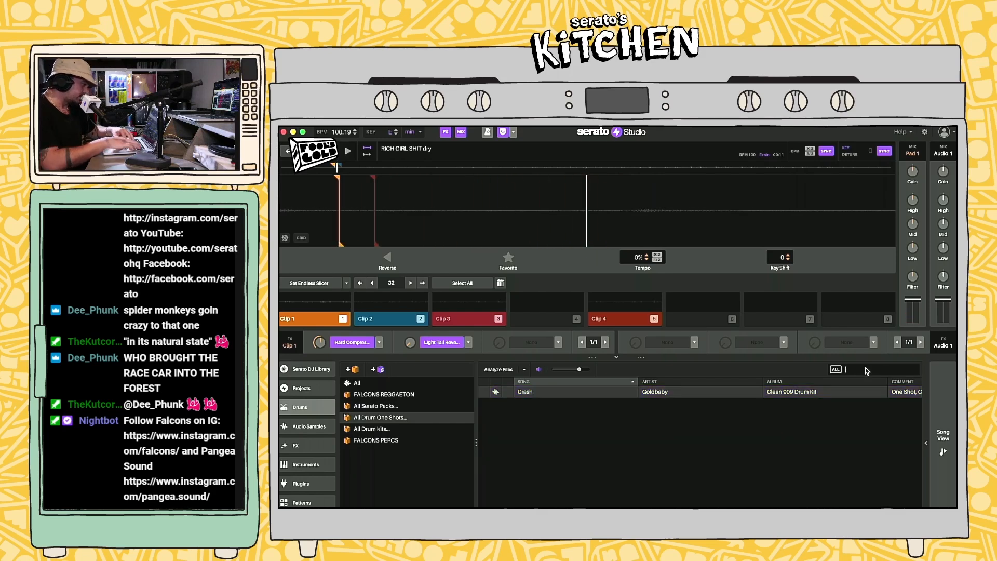
pyautogui.press('BackSpace')
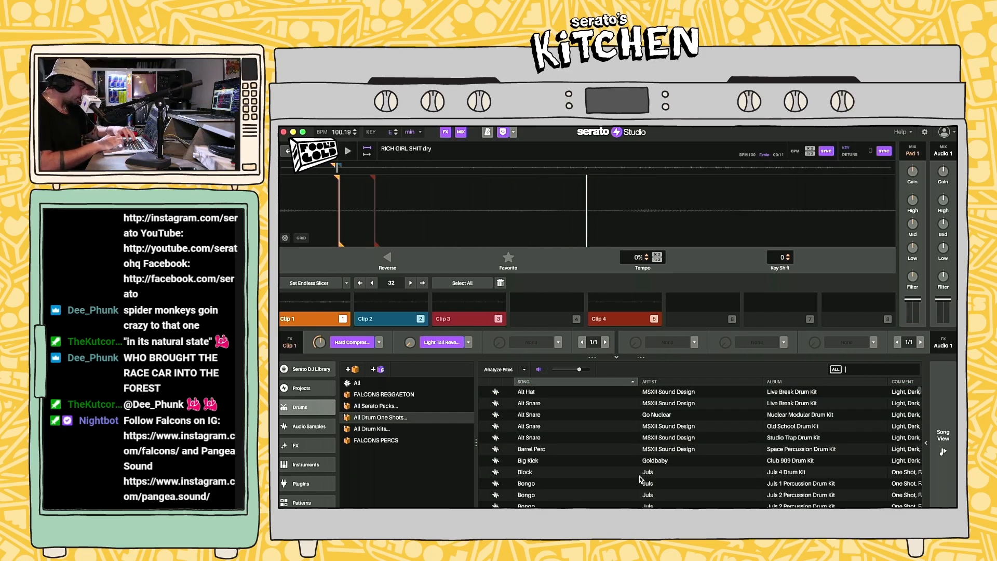
# Step: Search All Drum Kits for "crash" and "open", and clear the search
pyautogui.click(371, 429)
pyautogui.click(895, 373)
pyautogui.write('crash')
pyautogui.click(391, 408)
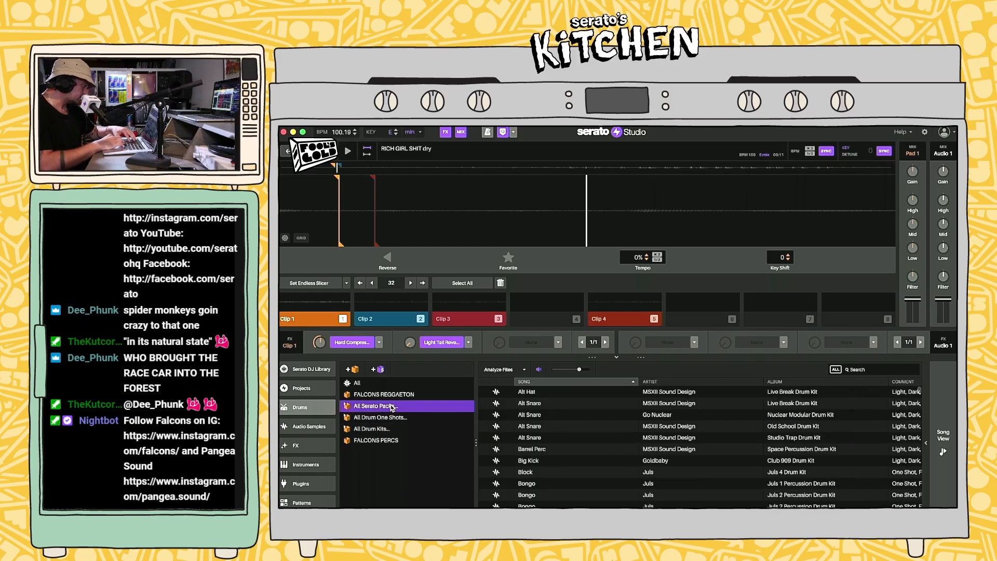
pyautogui.click(398, 418)
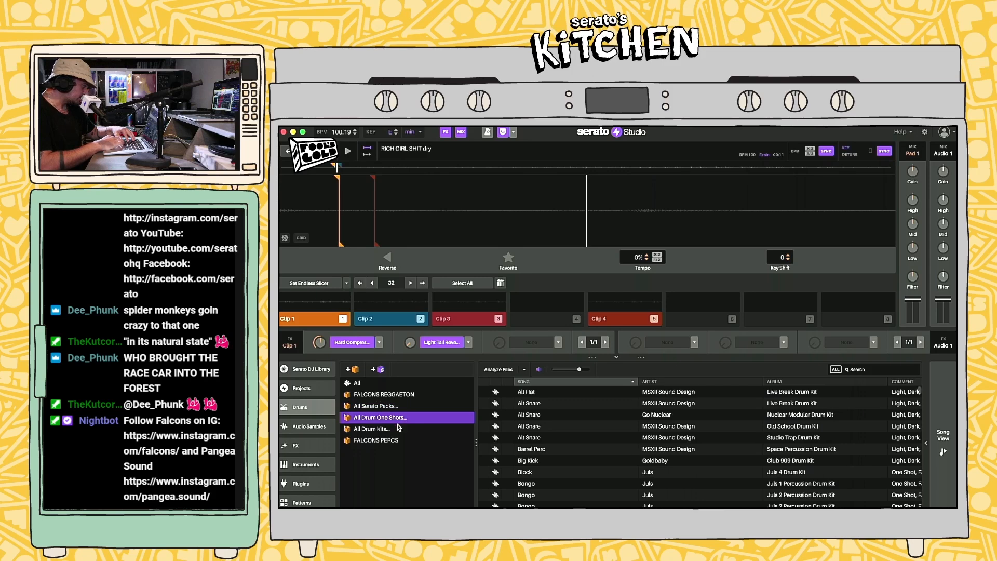
pyautogui.click(399, 430)
pyautogui.click(880, 373)
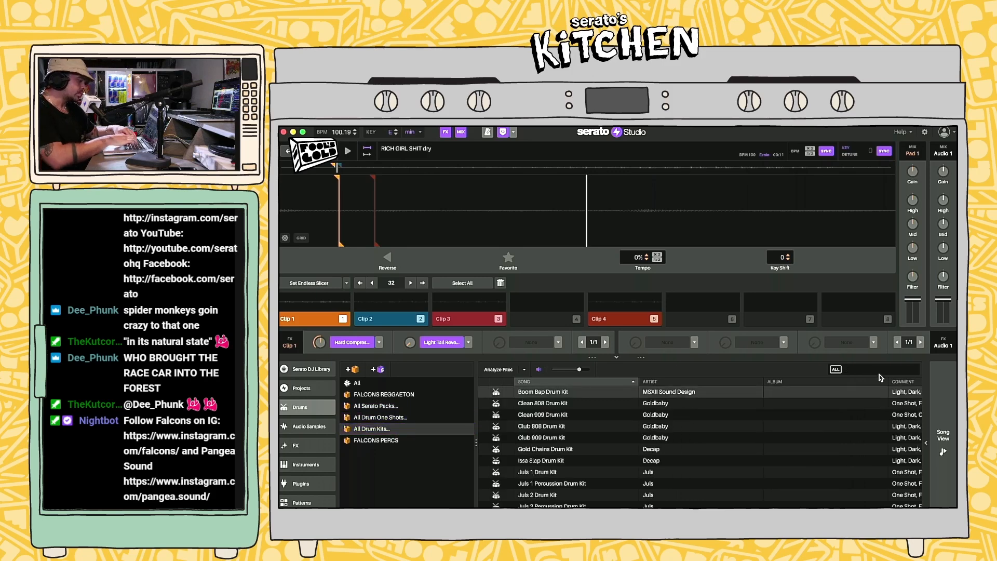
pyautogui.write('open')
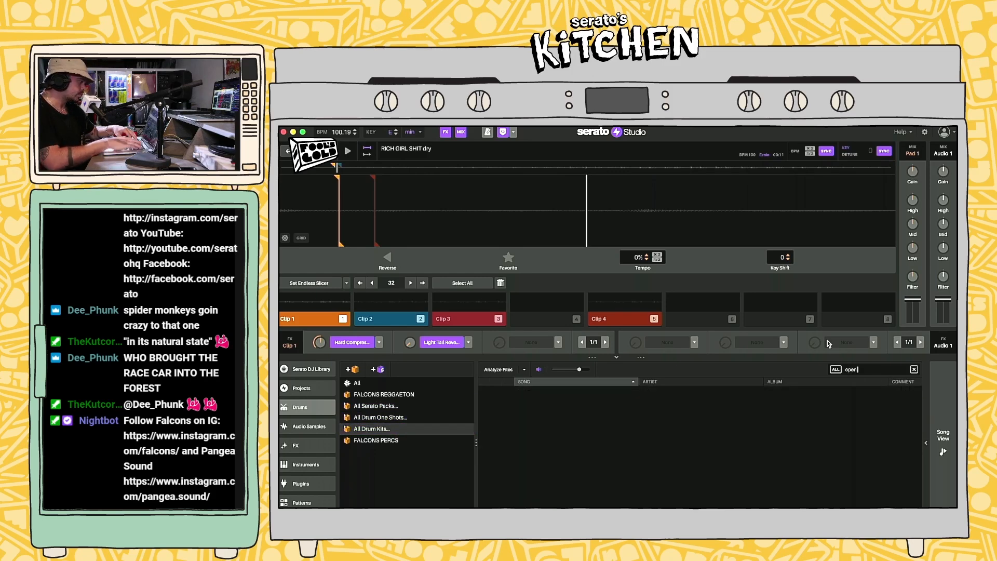
pyautogui.press('BackSpace')
pyautogui.press('BackSpace')
pyautogui.press('BackSpace')
# Step: Search All Drum One Shots for "open hat", audition the open hi-hats, and select the one from Clean 808 Drum Kit
pyautogui.click(409, 419)
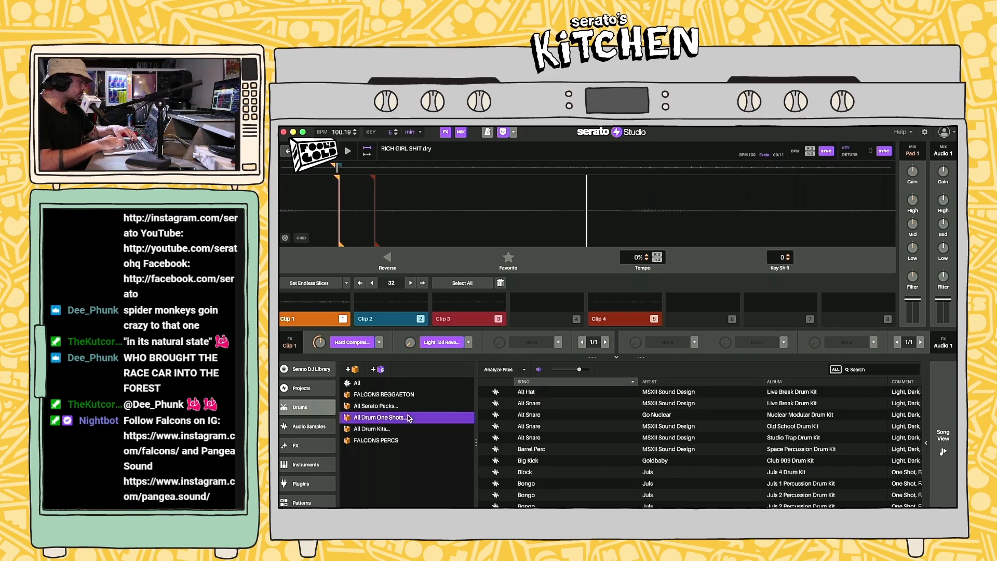
pyautogui.click(851, 372)
pyautogui.write('open h')
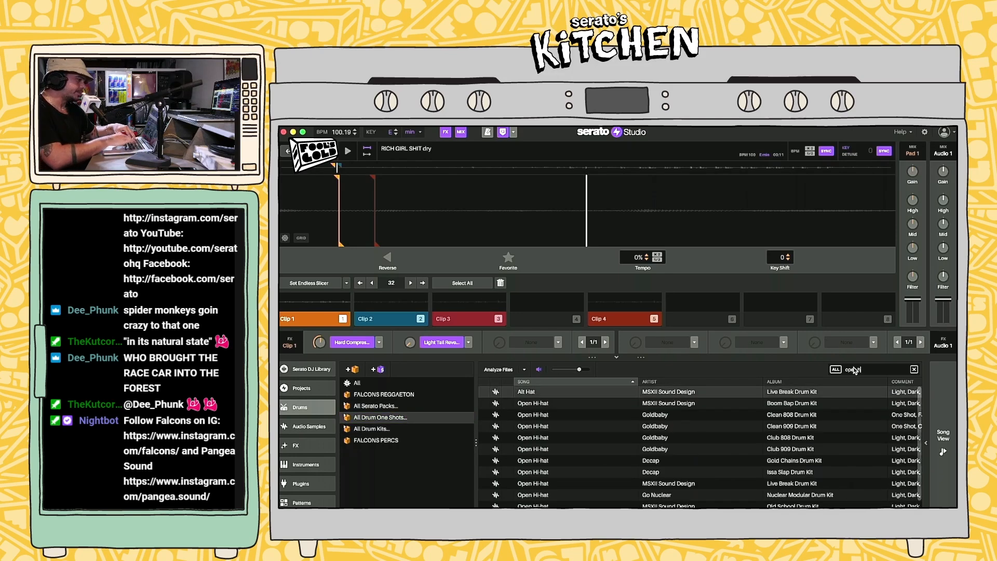
pyautogui.click(556, 404)
pyautogui.press('Down')
pyautogui.press('Down')
pyautogui.press('Down')
pyautogui.scroll(-1, 557, 404)
pyautogui.press('Down')
pyautogui.press('Down')
pyautogui.press('Down')
pyautogui.press('Down')
pyautogui.press('Down')
pyautogui.press('Down')
pyautogui.press('Down')
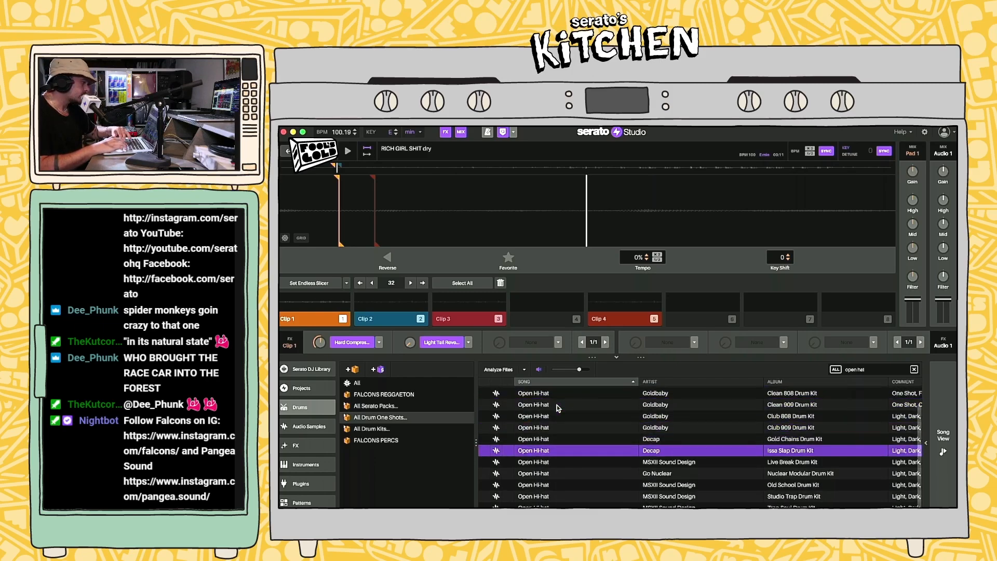
pyautogui.scroll(1, 558, 408)
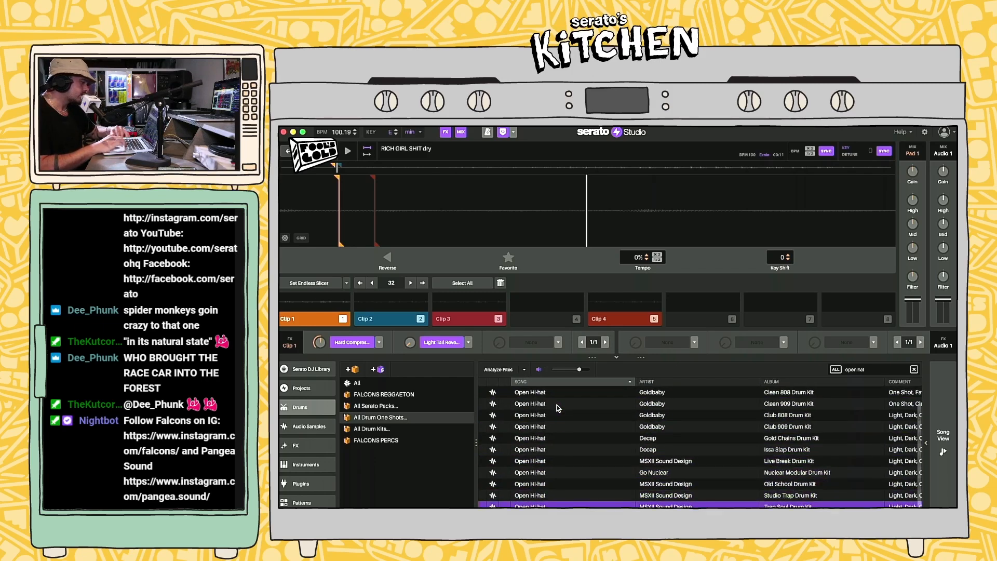
pyautogui.click(544, 414)
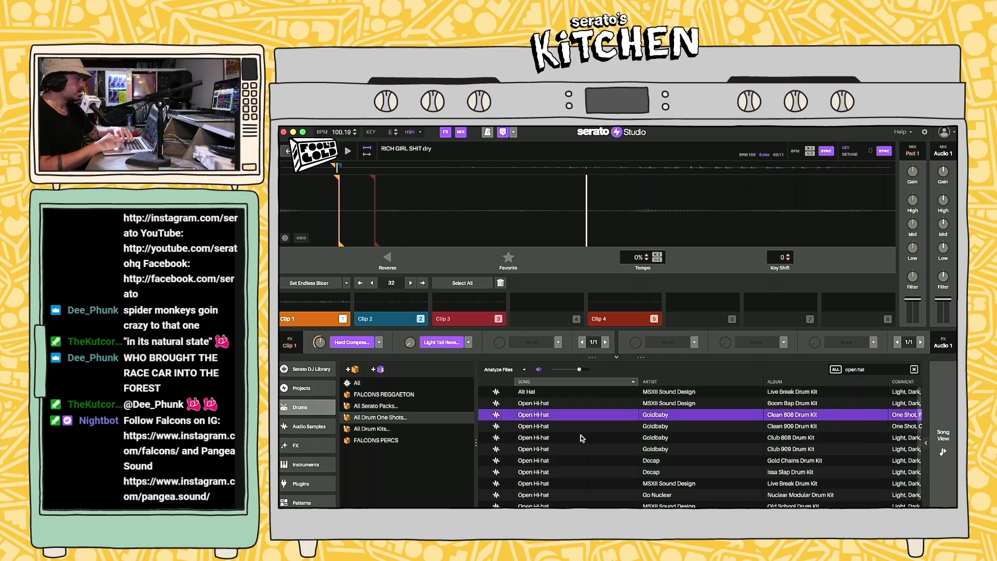
# Step: Add a fourth audio track and load the Clean 808 Drum Kit Open Hi-hat into it
pyautogui.click(947, 431)
pyautogui.click(345, 468)
pyautogui.click(294, 469)
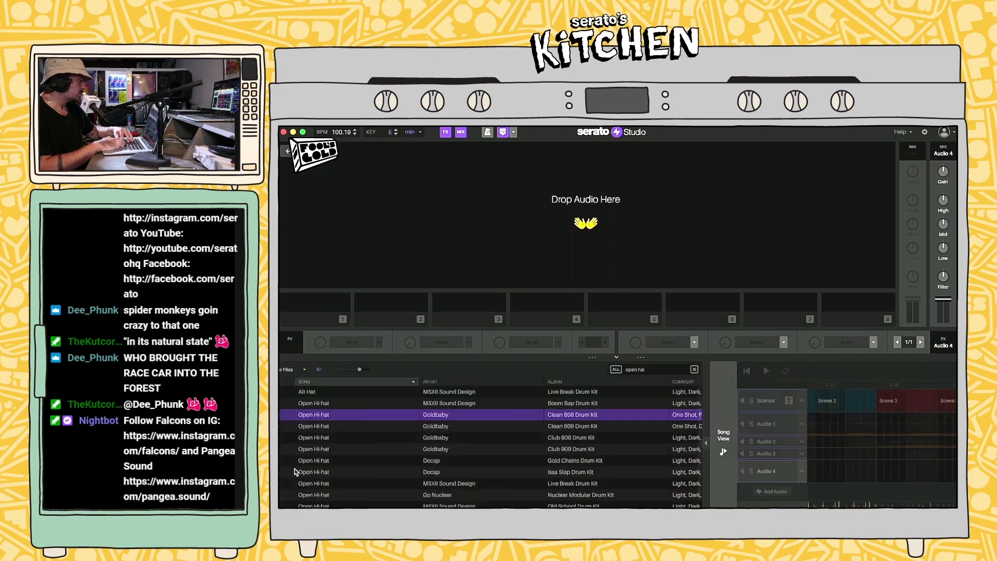
pyautogui.moveTo(527, 416); pyautogui.dragTo(615, 244)
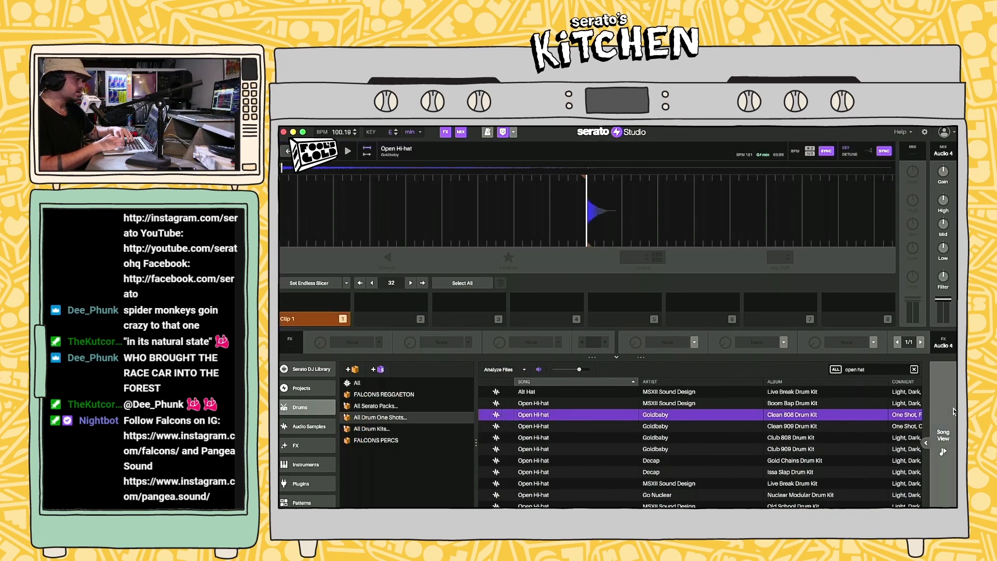
# Step: Place the Open Hi-hat clip on Audio 4 at the start of the first Scene 6 and audition it
pyautogui.click(943, 436)
pyautogui.moveTo(389, 479); pyautogui.dragTo(891, 479)
pyautogui.hscroll(5, 890, 483)
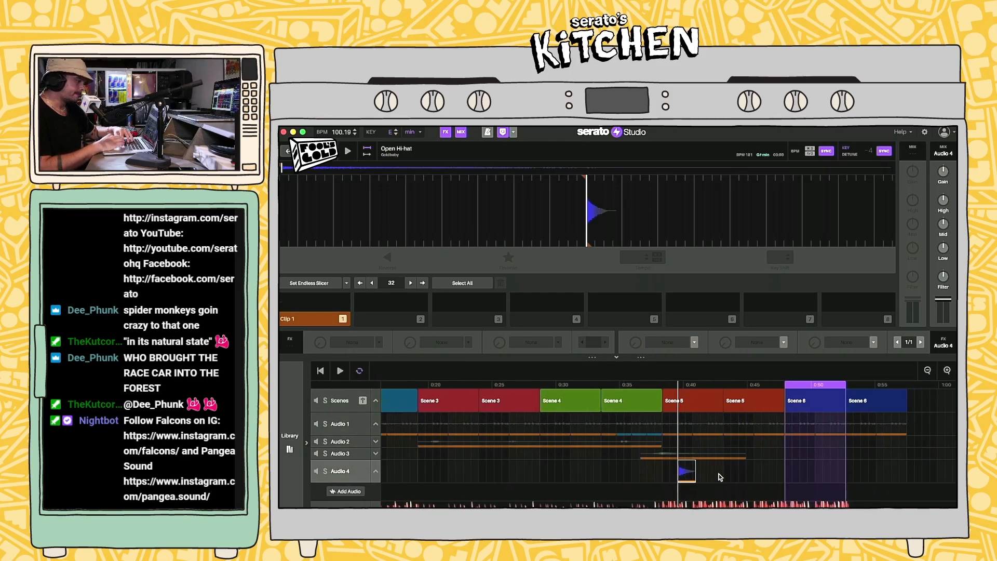
pyautogui.moveTo(682, 471); pyautogui.dragTo(790, 472)
pyautogui.press('space')
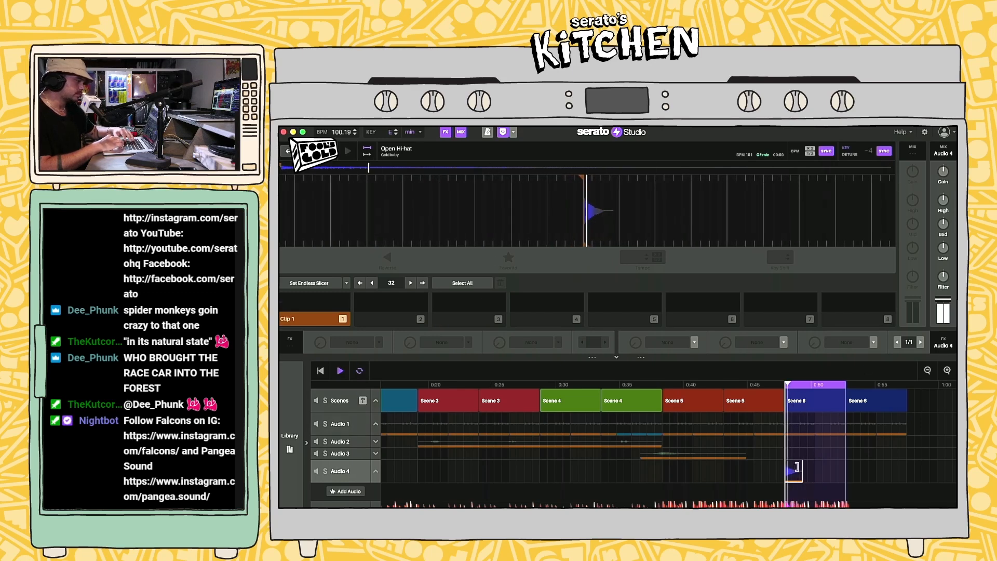
pyautogui.press('space')
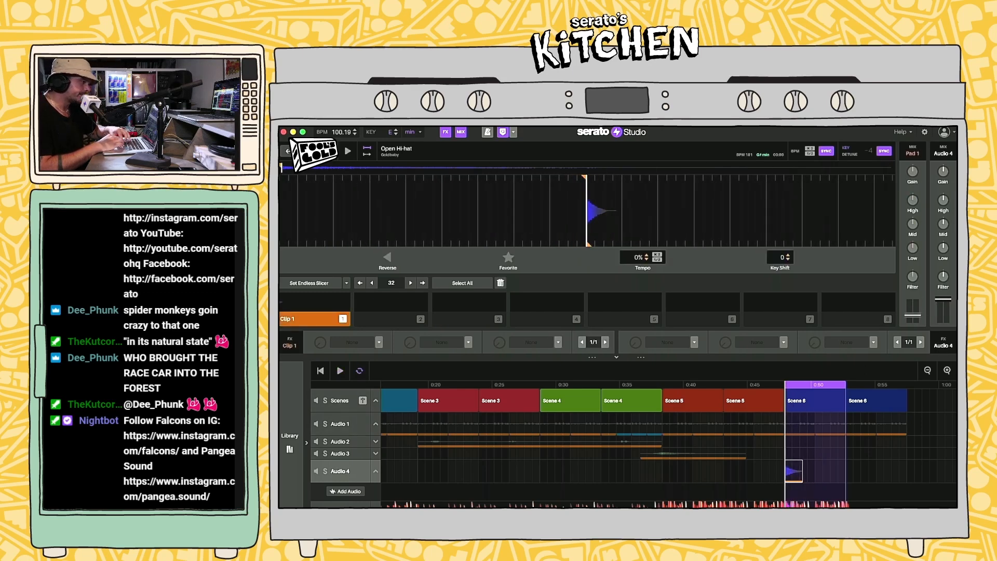
pyautogui.press('space')
pyautogui.press('space')
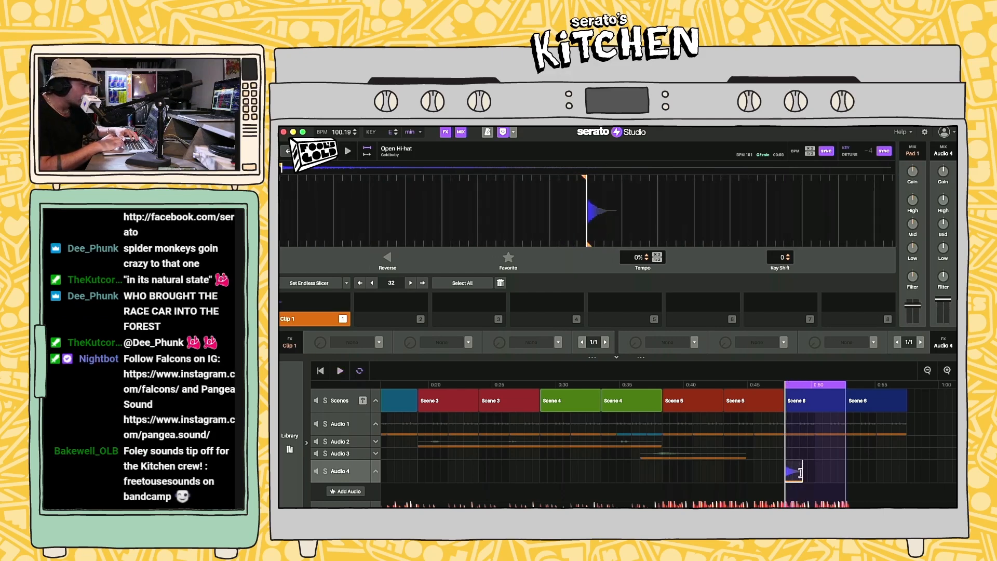
# Step: Place a copy of the Open Hi-hat clip directly before Scene 6 on Audio 4 and try reversing it
pyautogui.press('space')
pyautogui.click(773, 476)
pyautogui.press('super+v')
pyautogui.click(778, 470)
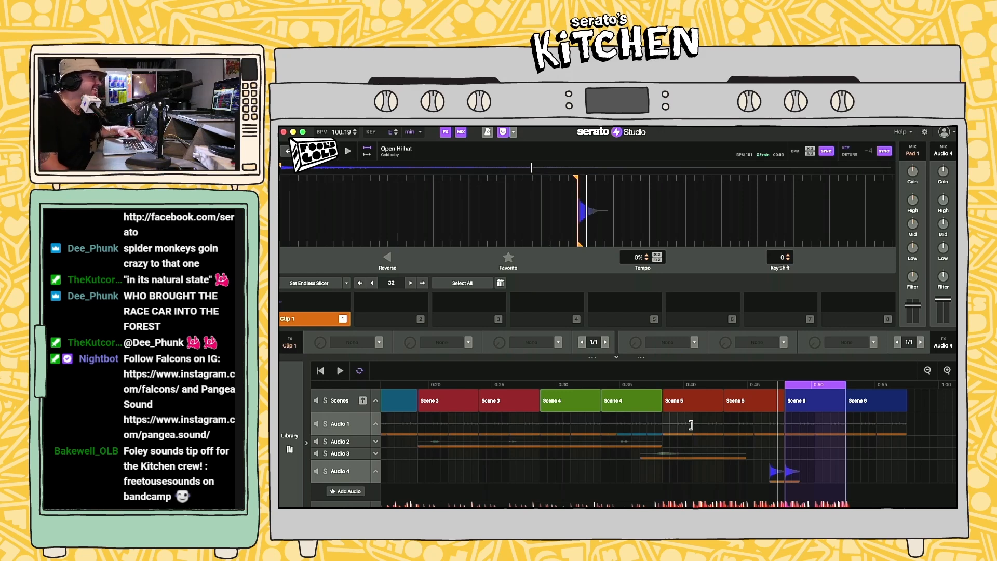
pyautogui.click(777, 474)
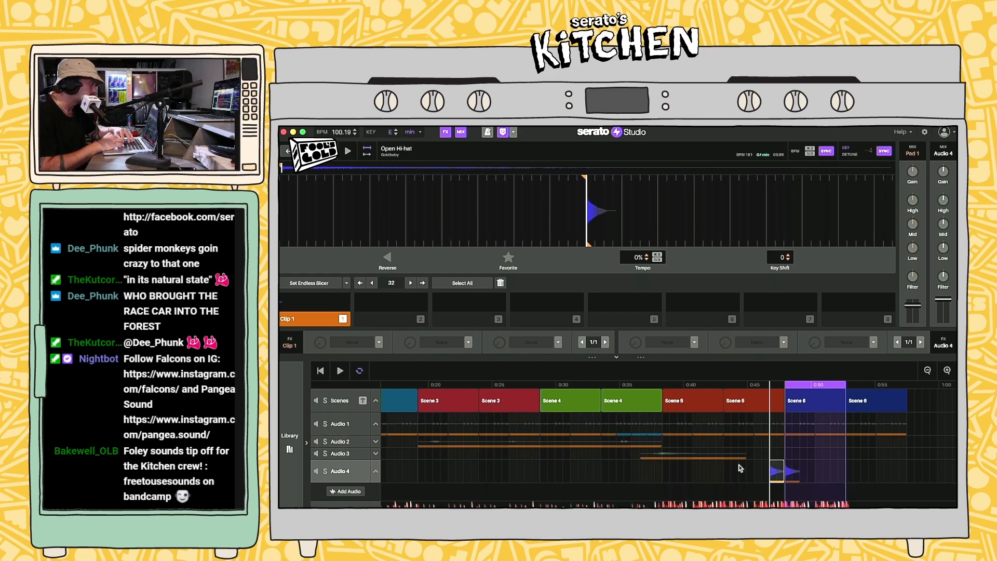
pyautogui.click(387, 263)
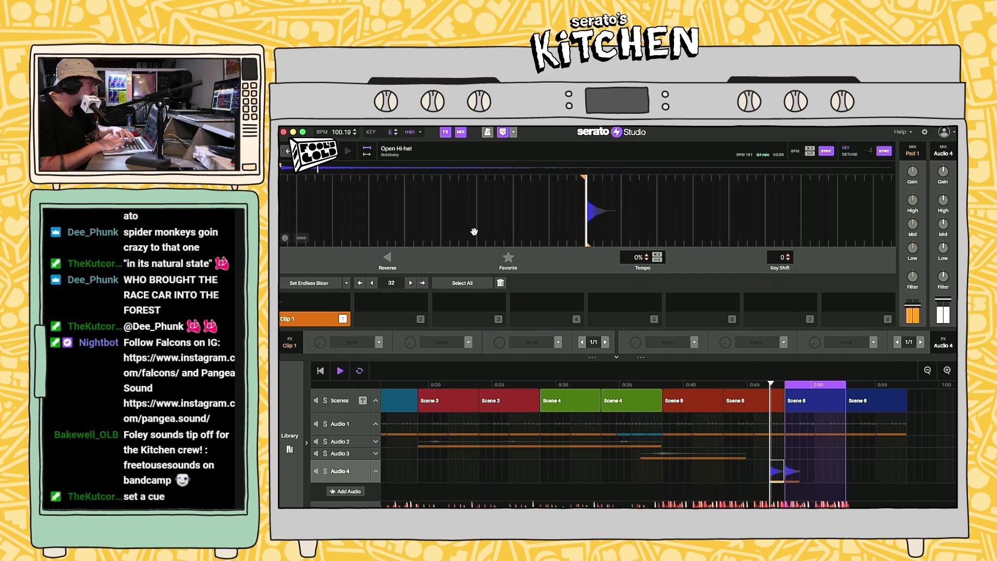
pyautogui.click(387, 260)
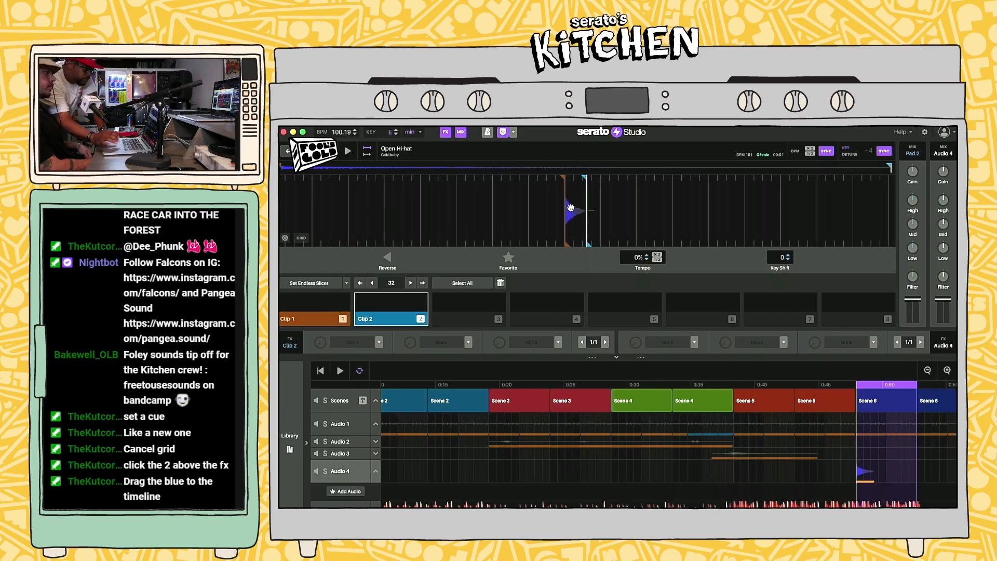
# Step: Set the Clip 2 cue at the tail end of the Open Hi-hat waveform and reverse Clip 2
pyautogui.press('2')
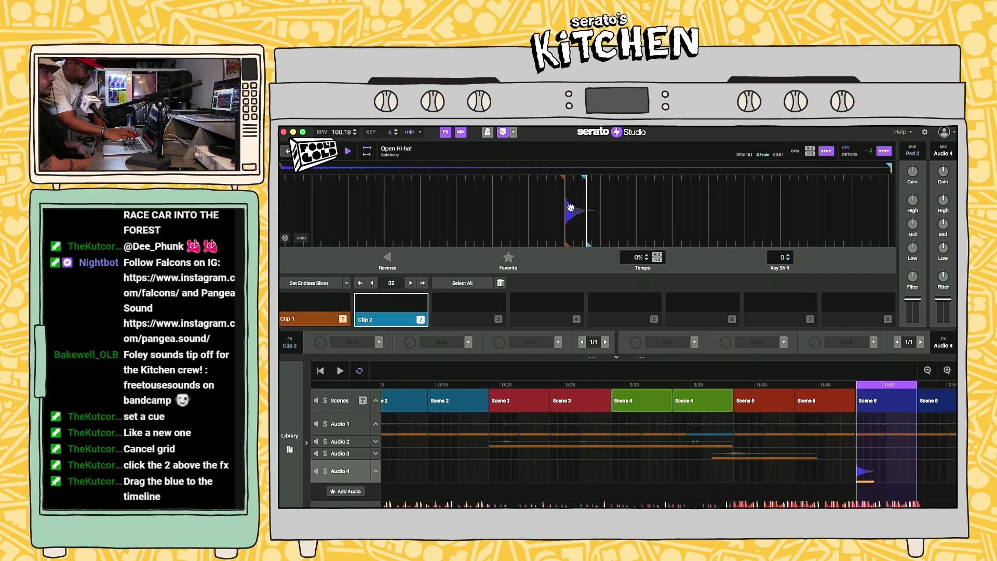
pyautogui.press('1')
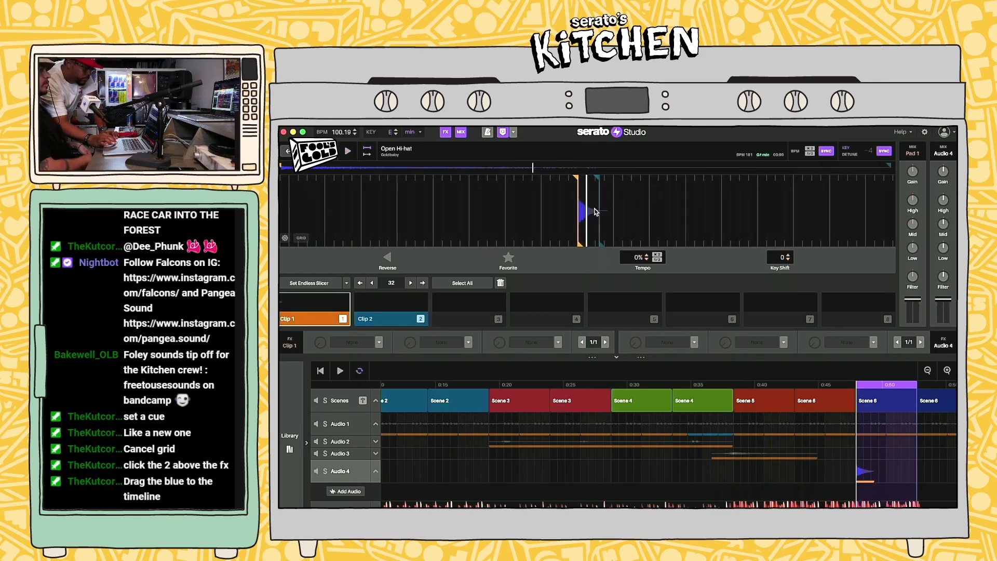
pyautogui.moveTo(599, 181); pyautogui.dragTo(590, 182)
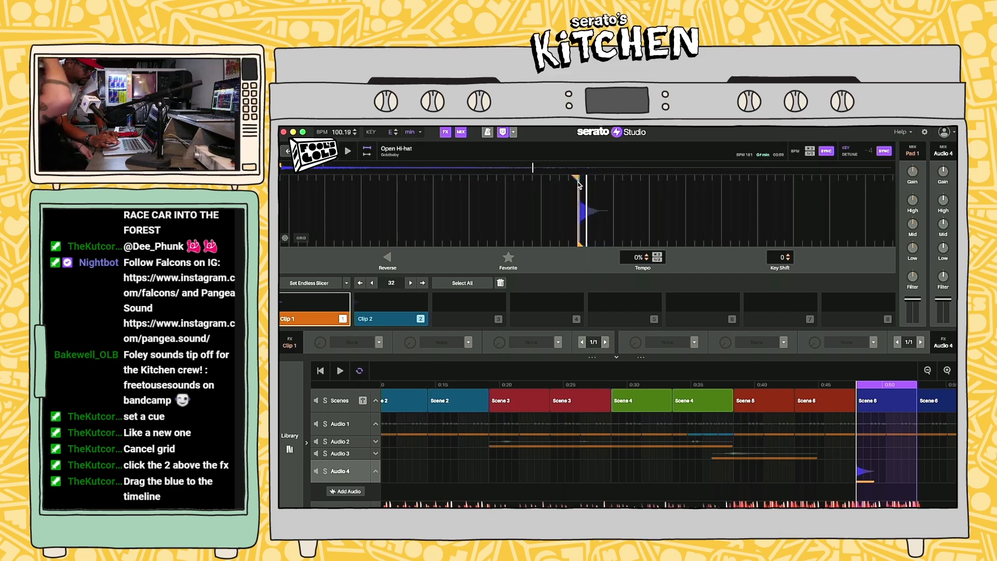
pyautogui.press('2')
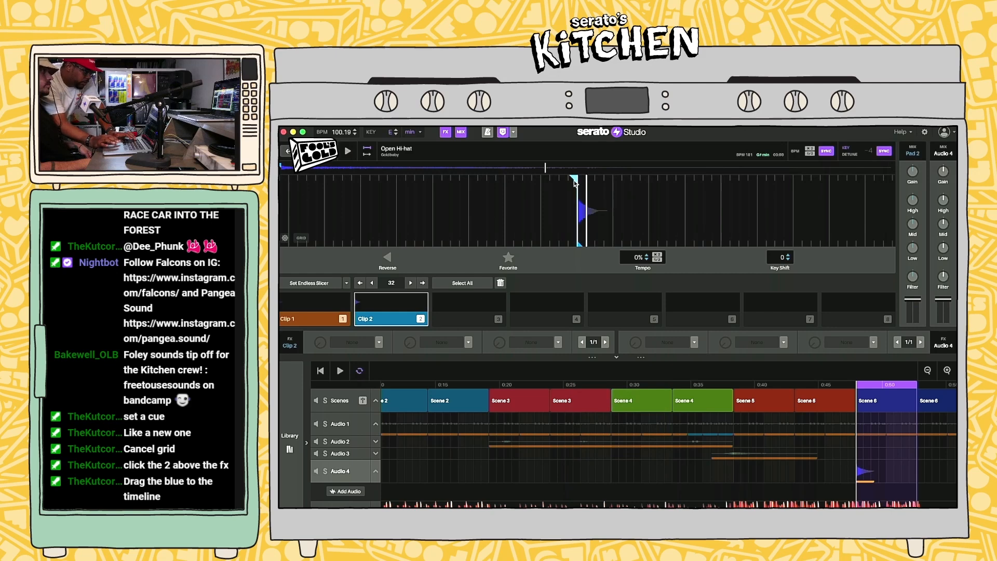
pyautogui.moveTo(575, 180); pyautogui.dragTo(599, 181)
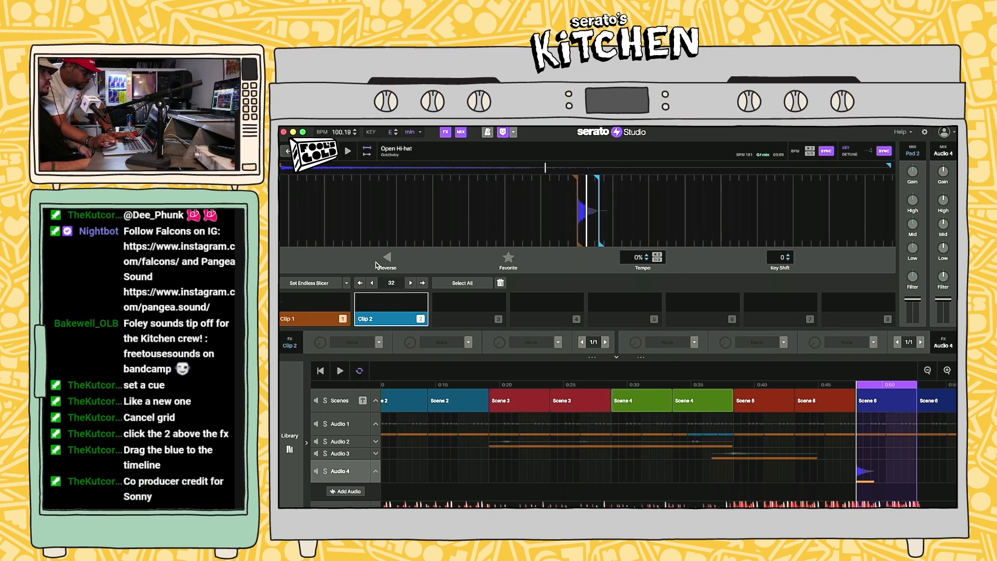
pyautogui.press('2')
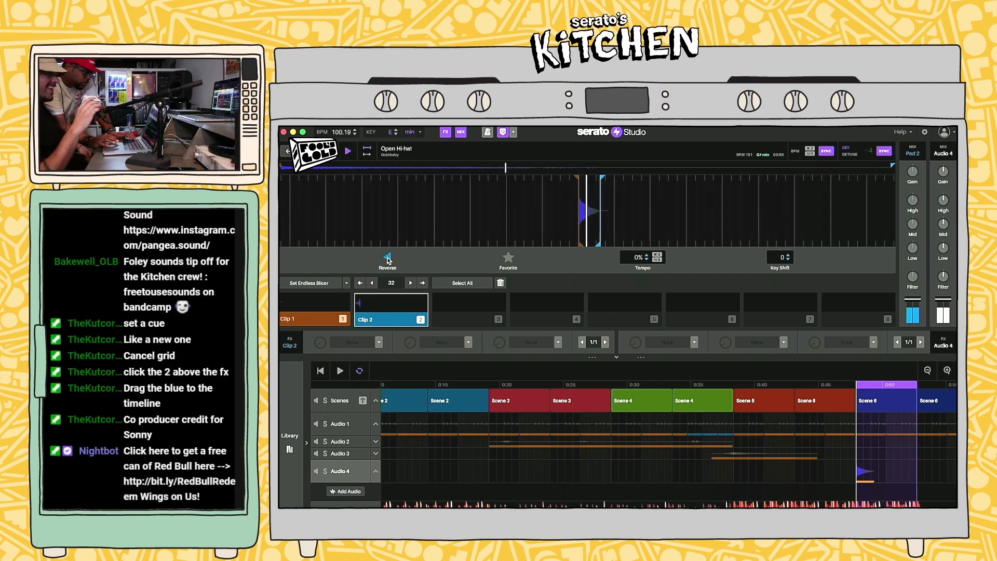
# Step: Place the reversed Clip 2 at the start of the first Scene 6 on Audio 4 and remove the forward Clip 1 there
pyautogui.moveTo(394, 328)
pyautogui.mouseDown()
pyautogui.moveTo(685, 491)
pyautogui.moveTo(862, 484)
pyautogui.mouseUp()
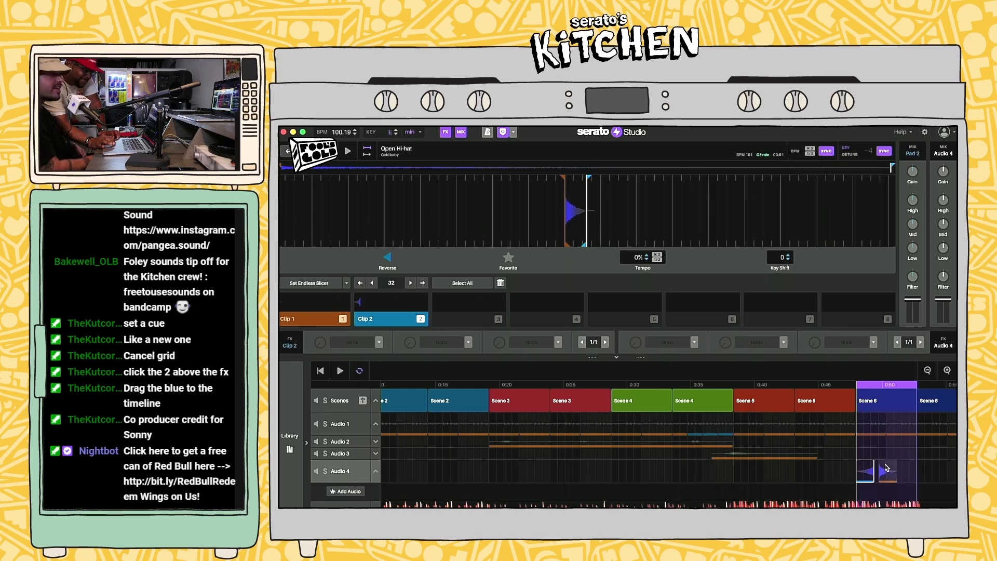
pyautogui.click(886, 468)
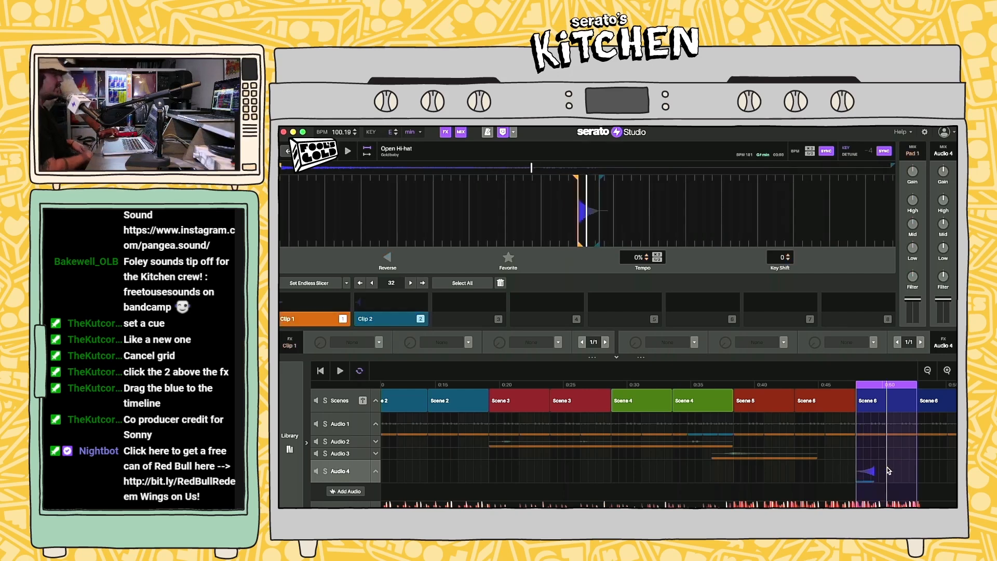
pyautogui.click(867, 471)
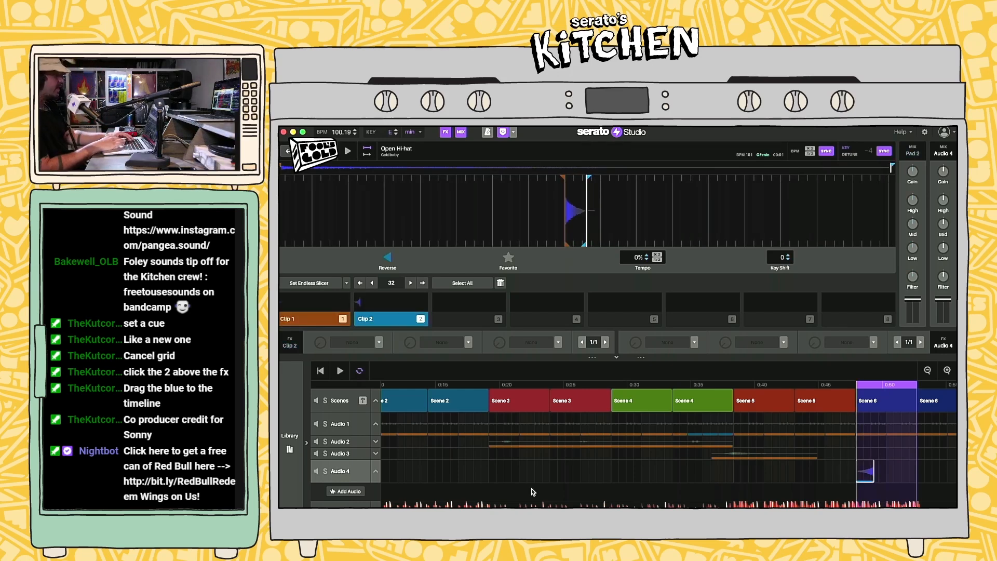
# Step: Move the reversed hi-hat clip on Audio 4 so that it ends exactly where the first Scene 6 starts
pyautogui.click(344, 472)
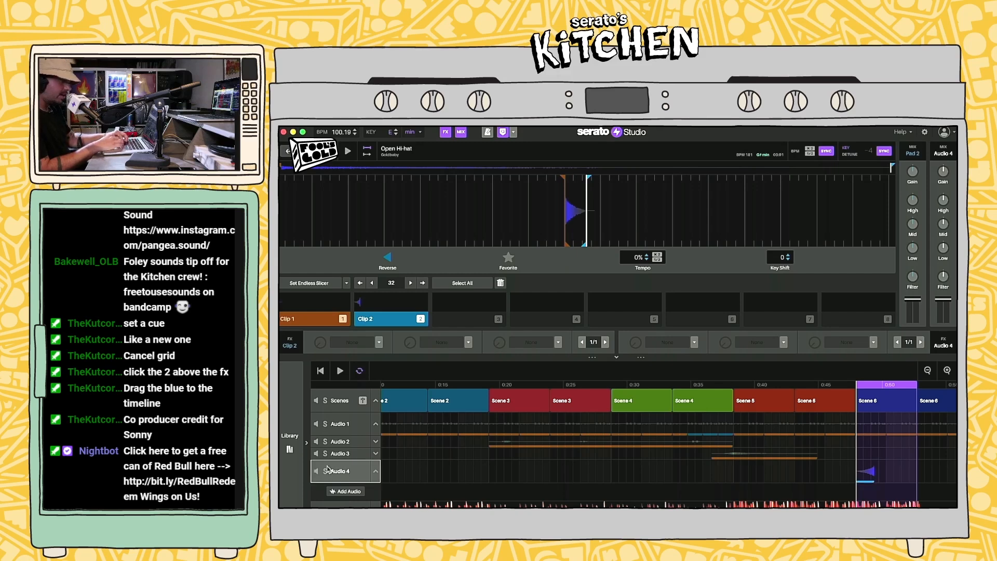
pyautogui.moveTo(867, 471); pyautogui.dragTo(852, 474)
pyautogui.click(292, 439)
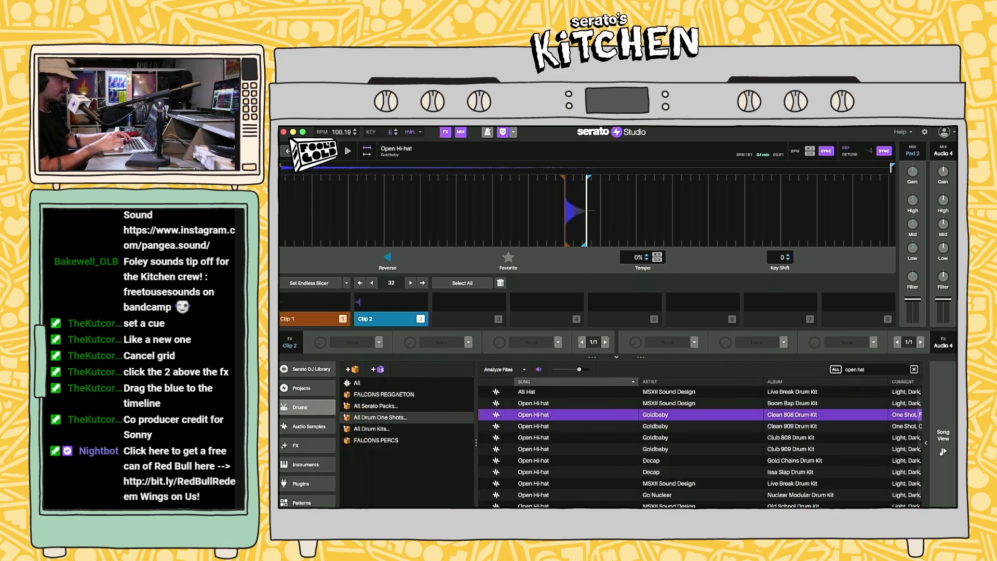
pyautogui.click(943, 436)
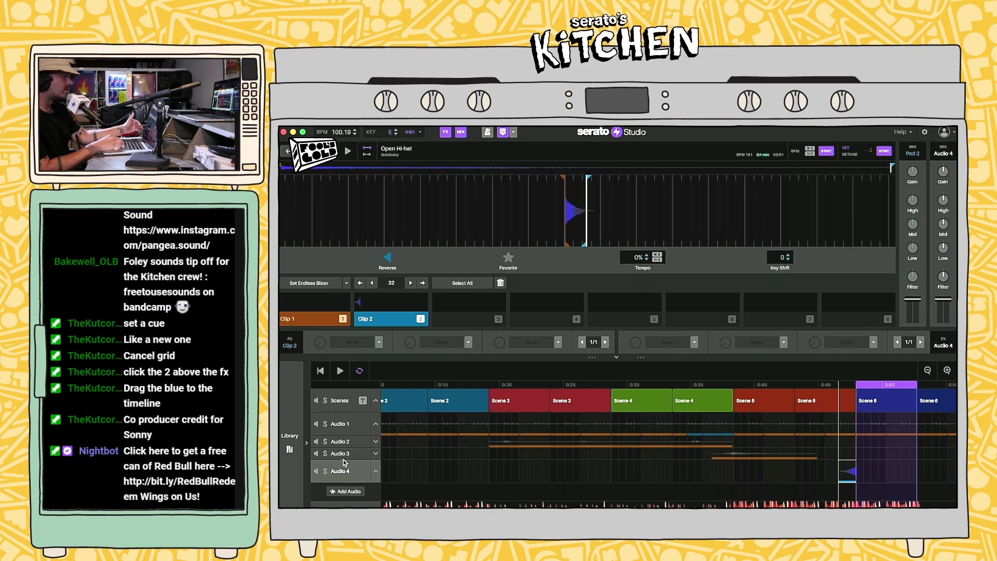
# Step: Add a fifth audio track with the Clean 808 Drum Kit Open Hi-hat and place its clip at the start of the first Scene 6
pyautogui.click(376, 472)
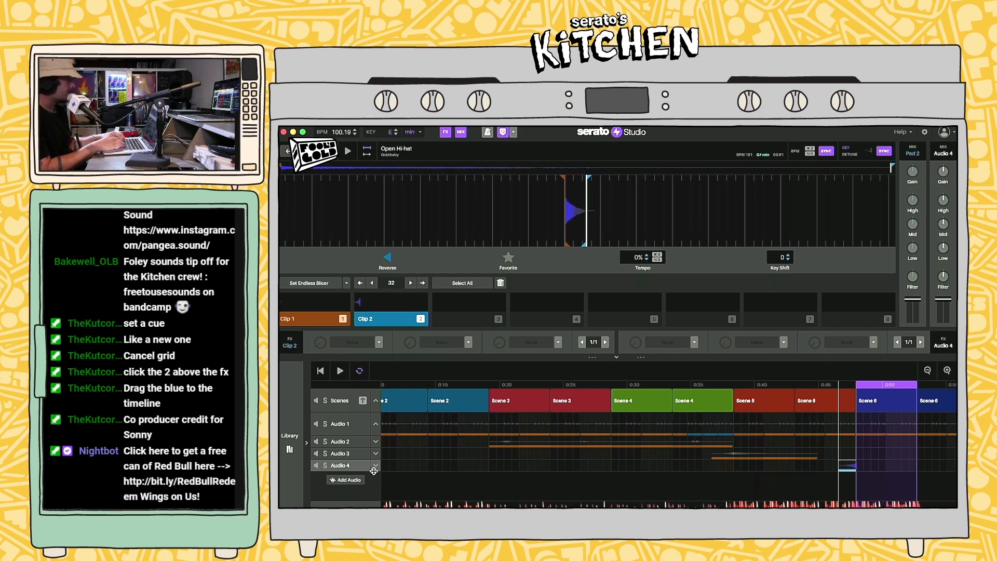
pyautogui.click(343, 480)
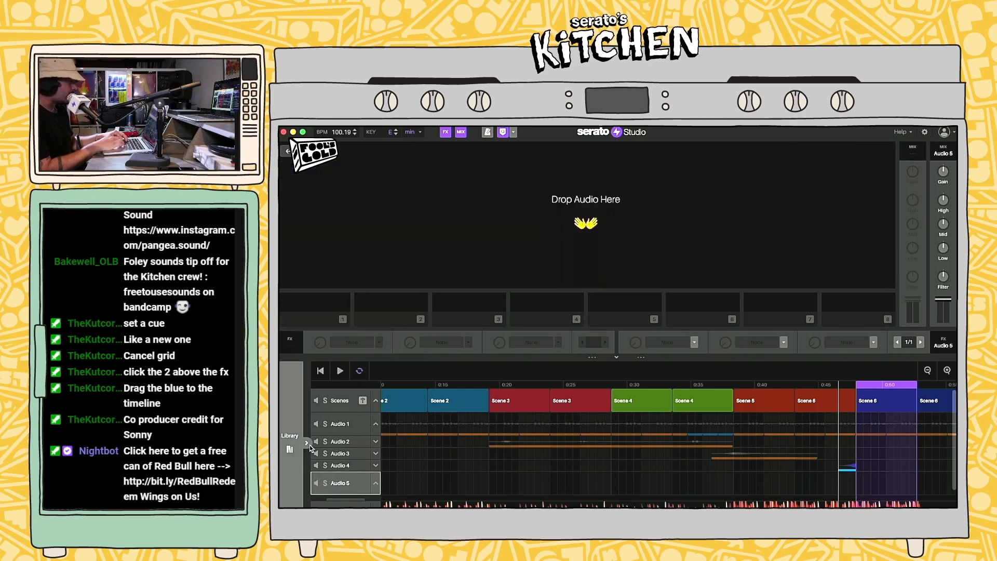
pyautogui.moveTo(535, 411); pyautogui.dragTo(590, 241)
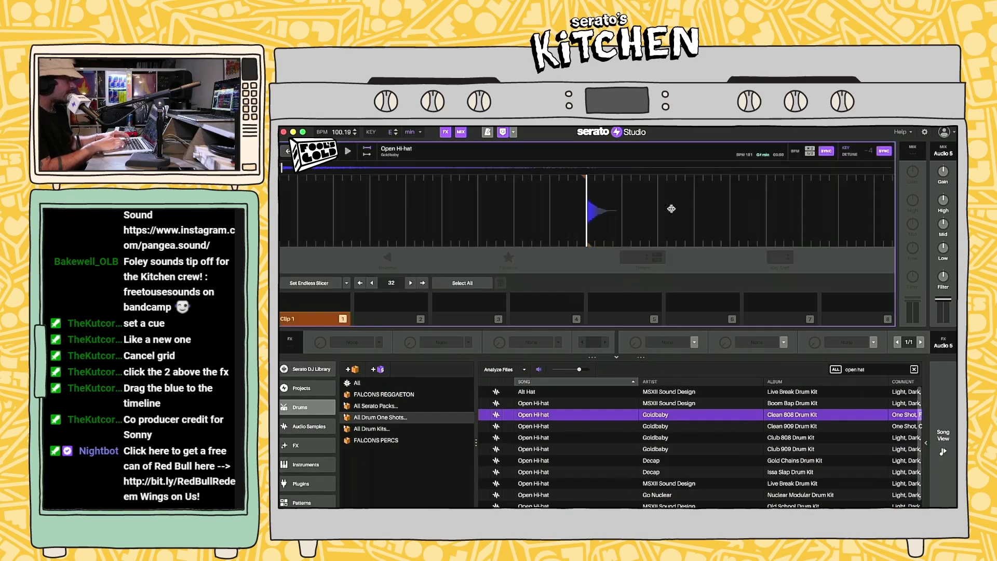
pyautogui.click(938, 450)
pyautogui.moveTo(391, 483); pyautogui.dragTo(725, 483)
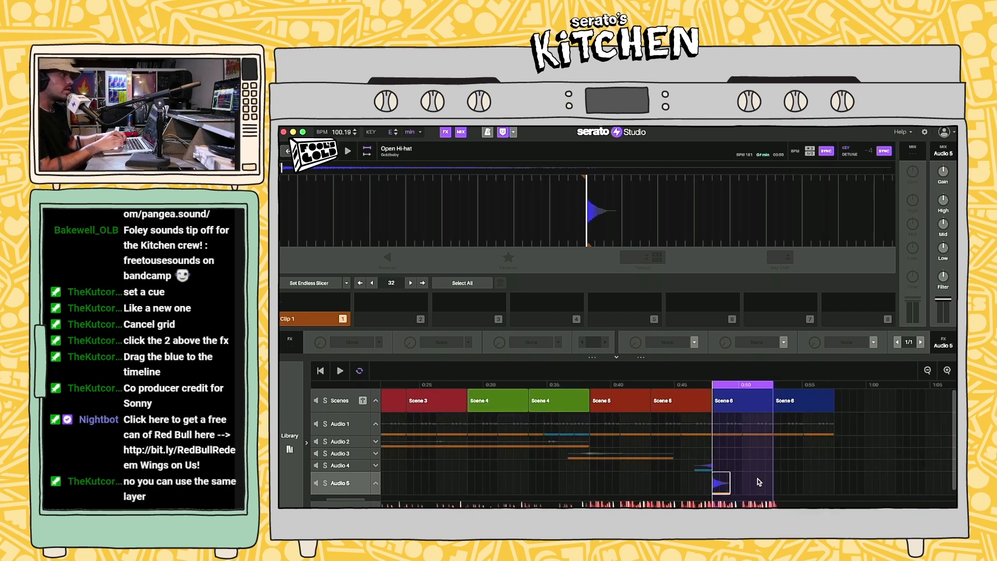
pyautogui.moveTo(721, 466); pyautogui.dragTo(722, 487)
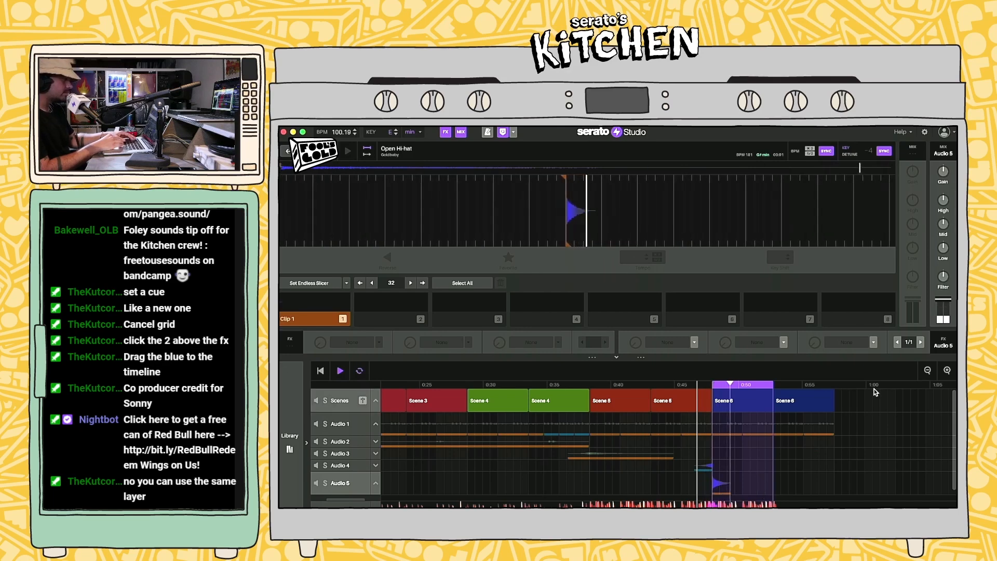
# Step: Lower the clip volumes of the reversed hi-hat on Audio 4 and the forward hi-hat on Audio 5 while auditioning them
pyautogui.click(702, 466)
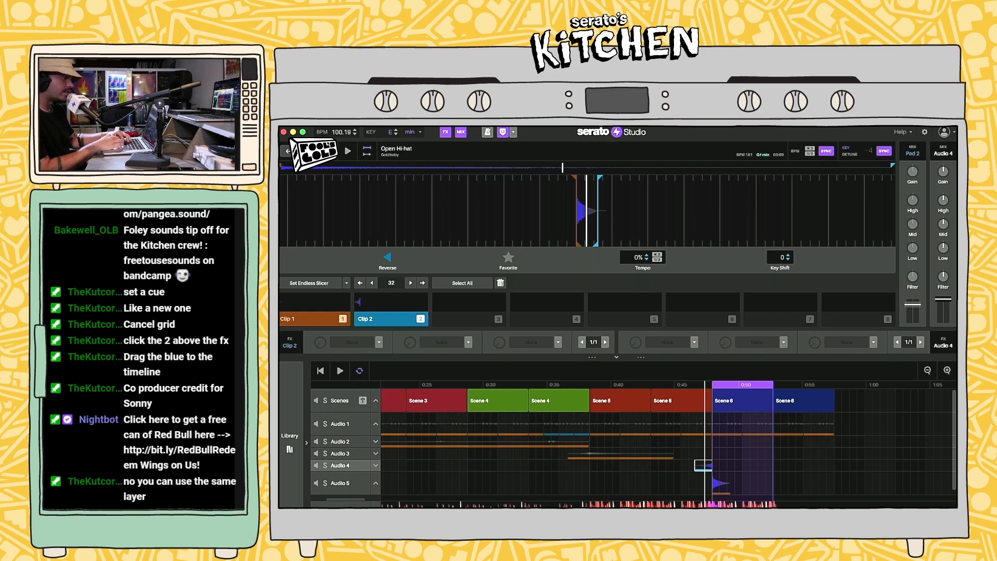
pyautogui.click(343, 483)
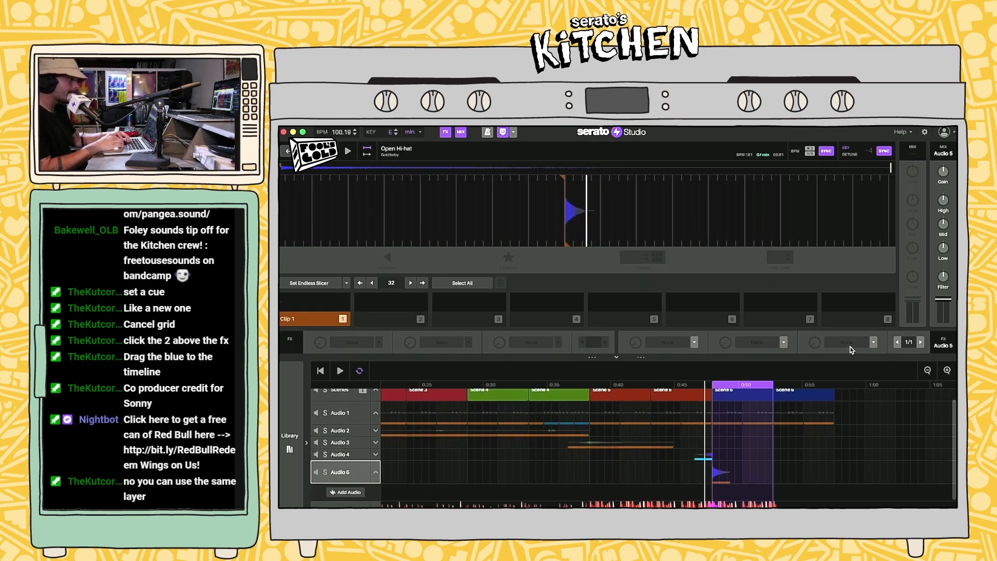
pyautogui.click(719, 479)
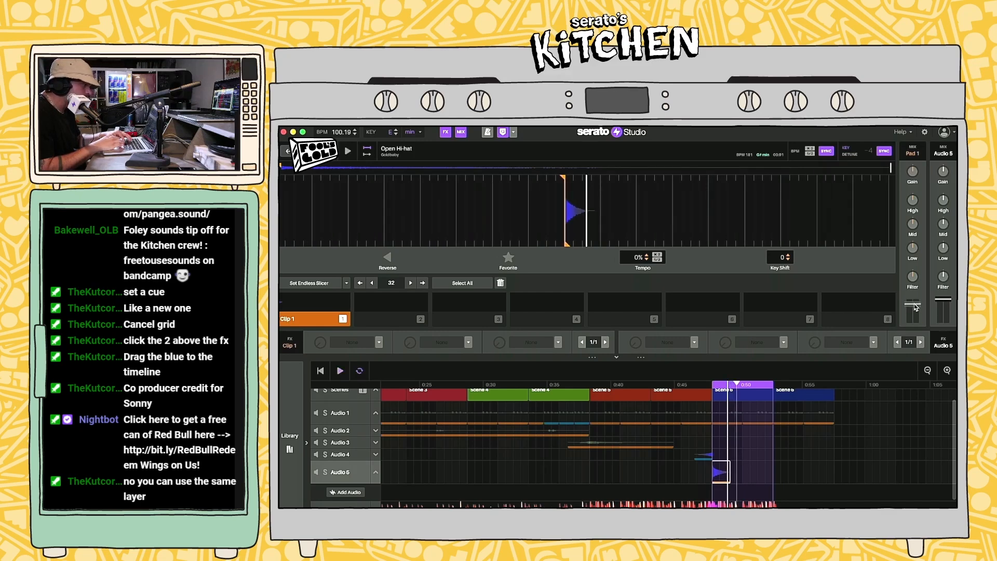
pyautogui.click(701, 453)
pyautogui.press('space')
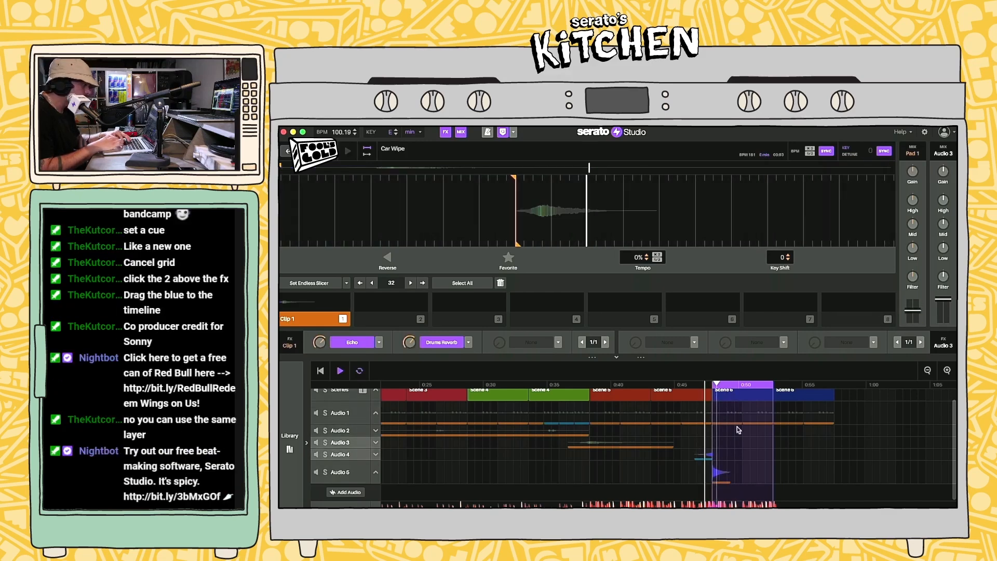
pyautogui.click(717, 468)
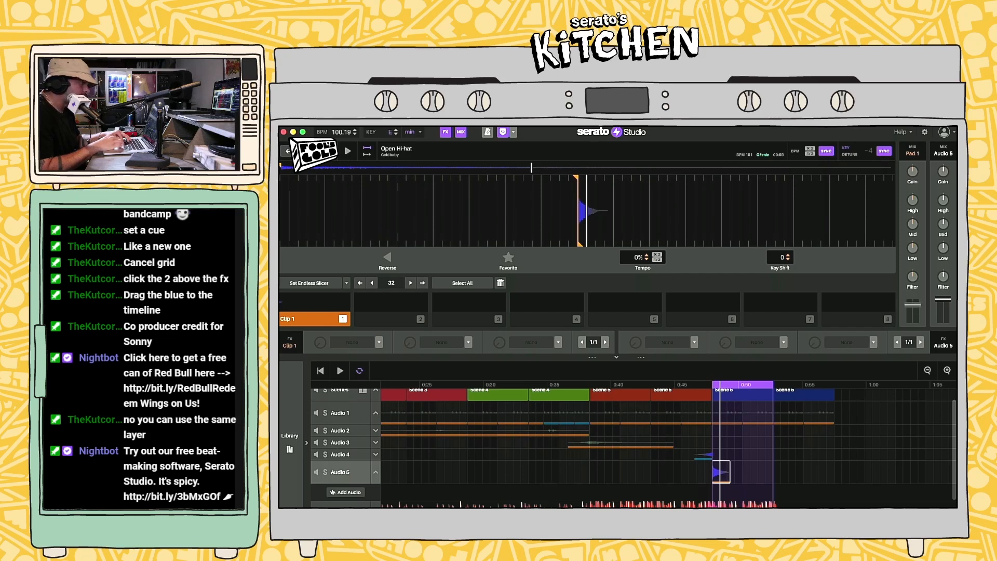
pyautogui.click(704, 455)
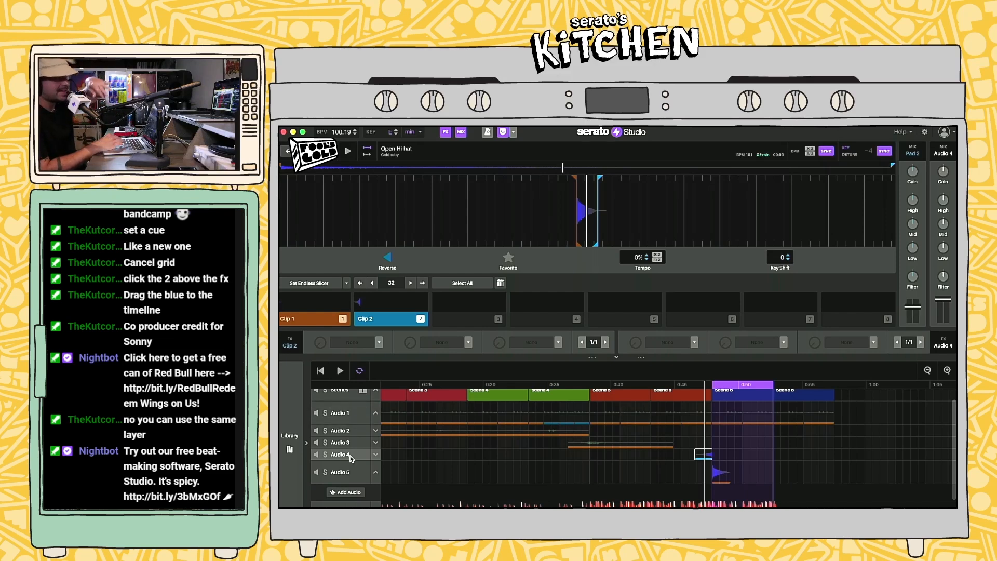
# Step: Try the Echo effect on Clip 1 of Audio 5 and replace it with Dub Echo
pyautogui.click(284, 478)
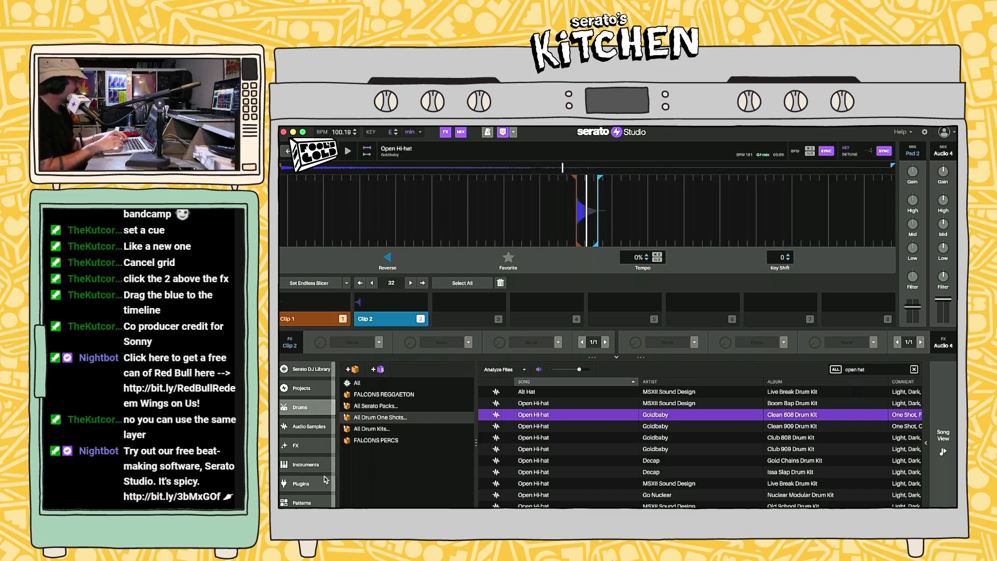
pyautogui.click(304, 446)
pyautogui.click(364, 464)
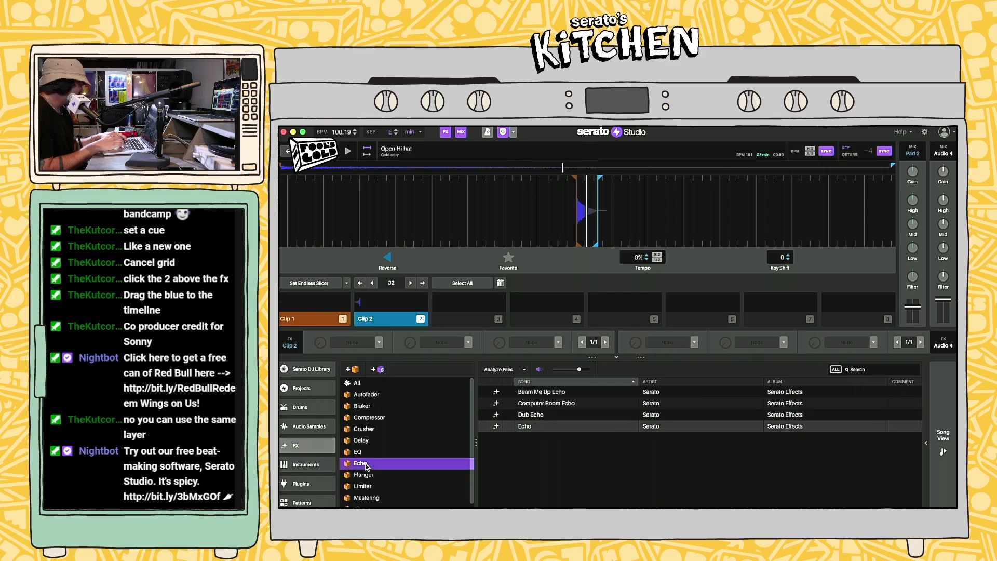
pyautogui.moveTo(329, 305); pyautogui.dragTo(382, 467)
pyautogui.click(943, 468)
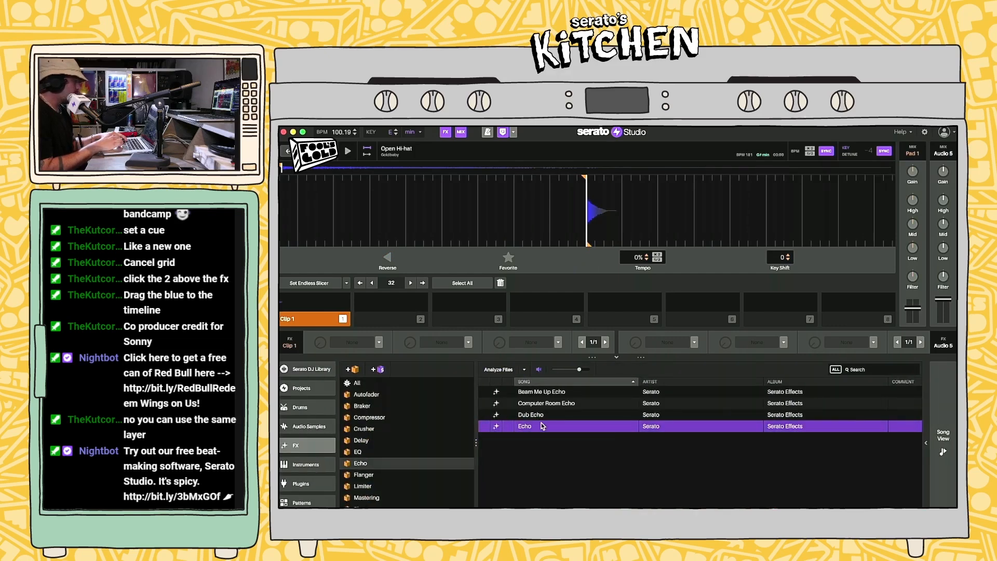
pyautogui.moveTo(497, 337); pyautogui.dragTo(318, 312)
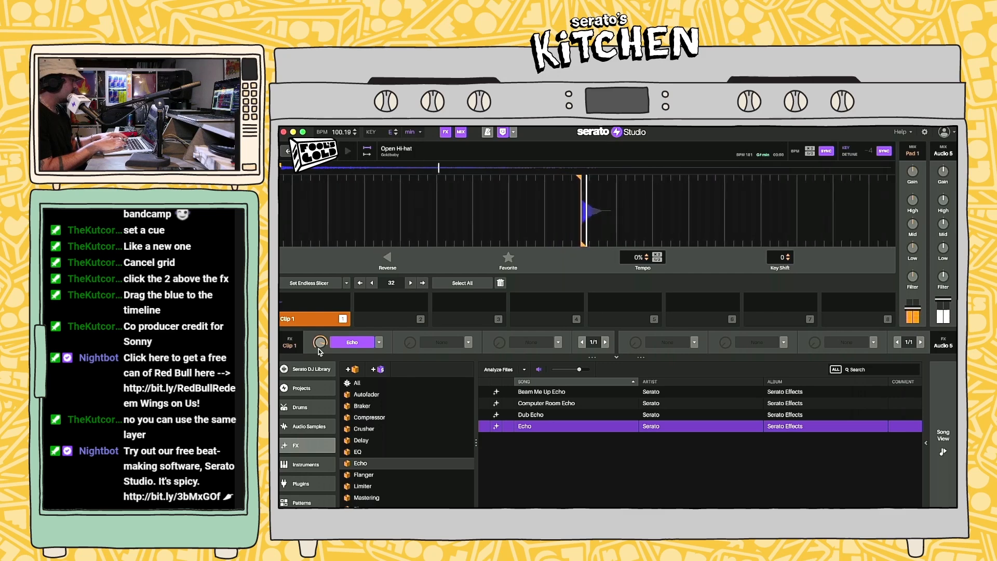
pyautogui.click(549, 415)
pyautogui.moveTo(307, 337); pyautogui.dragTo(314, 341)
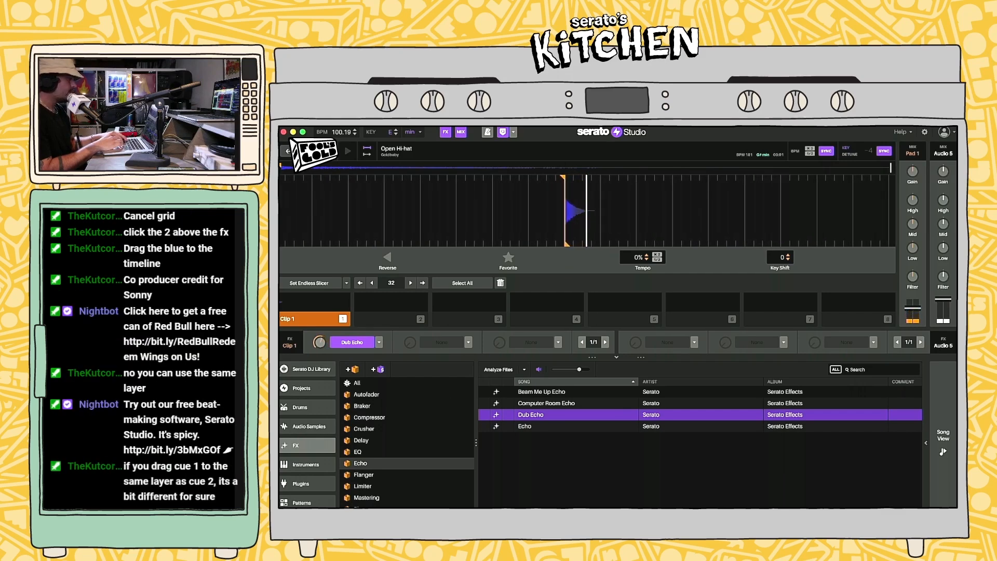
# Step: Audition the echoed hi-hat and extend the loop region to cover both Scene 6 blocks
pyautogui.click(943, 434)
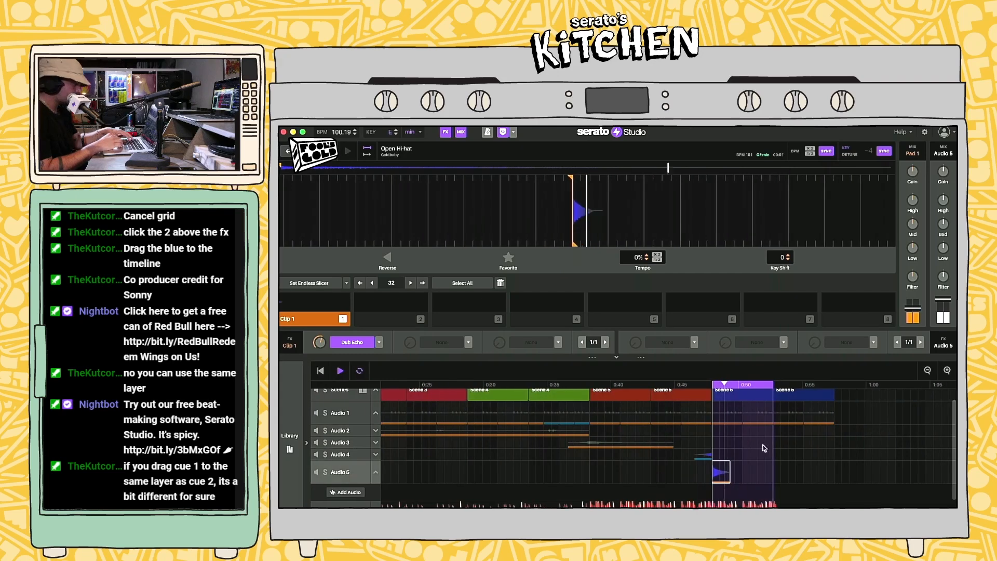
pyautogui.moveTo(773, 384); pyautogui.dragTo(840, 383)
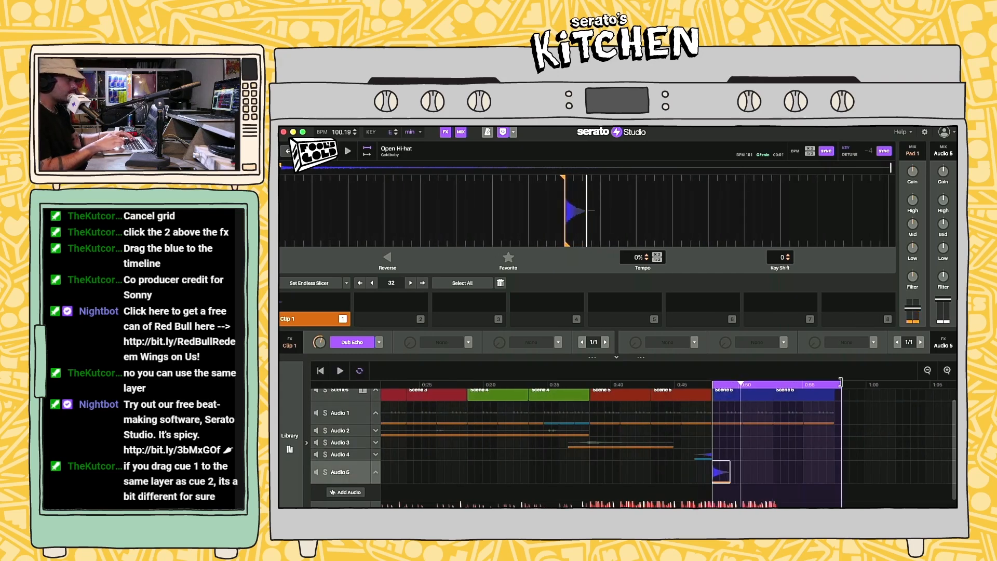
pyautogui.scroll(1, 728, 415)
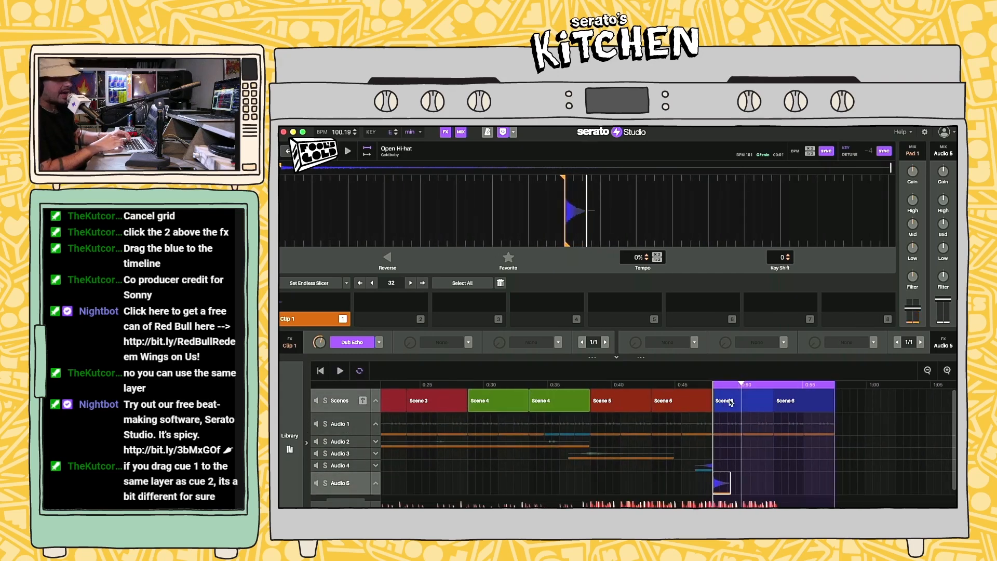
# Step: Play the whole arrangement from the first Intro block to check the transitions
pyautogui.scroll(-1, 520, 422)
pyautogui.hscroll(-10, 519, 422)
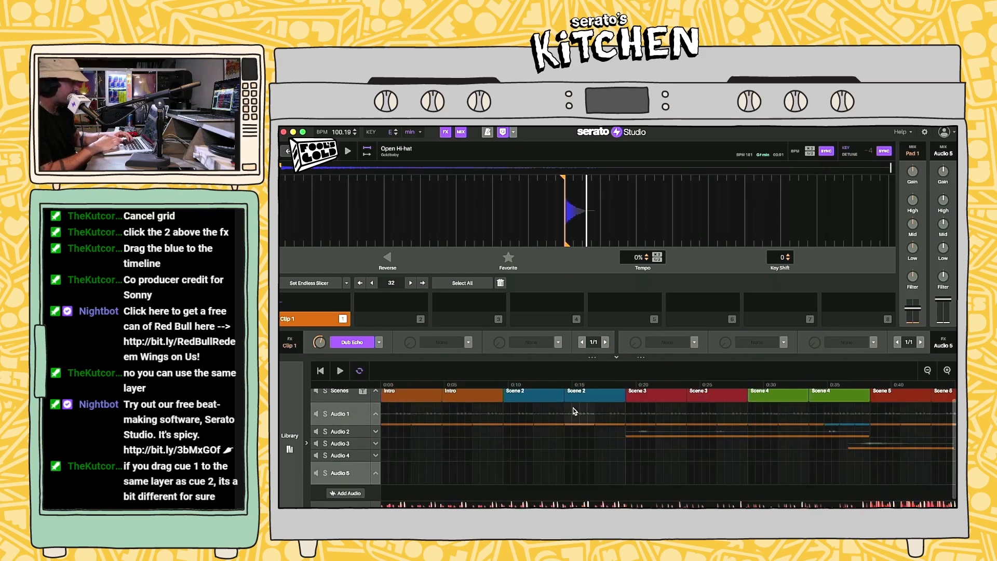
pyautogui.click(383, 395)
pyautogui.press('space')
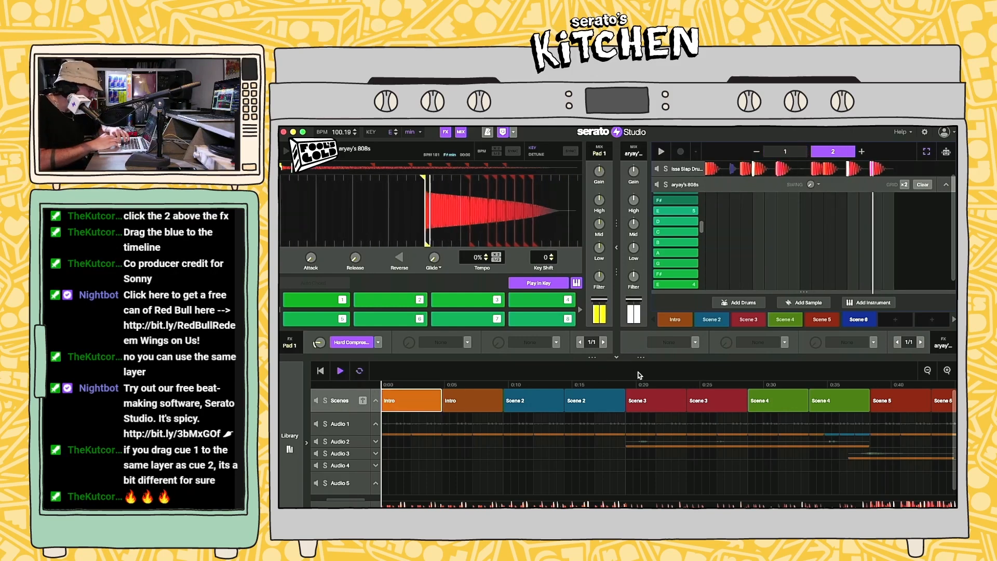
# Step: Return to the two Scene 6 blocks and check their playback against the audio tracks
pyautogui.hscroll(5, 808, 450)
pyautogui.scroll(-1, 808, 450)
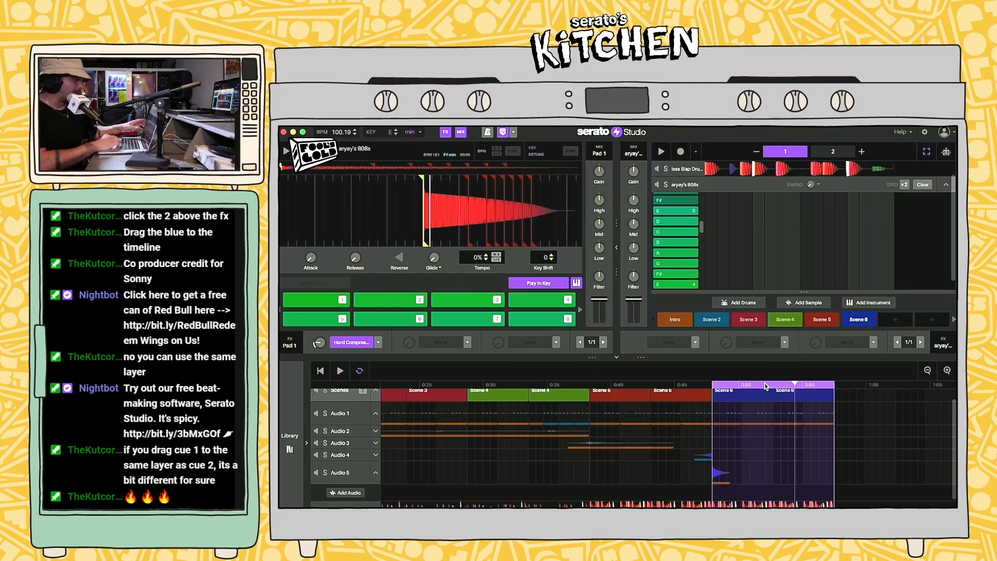
pyautogui.press('space')
pyautogui.hscroll(-1, 737, 399)
pyautogui.hscroll(5, 736, 400)
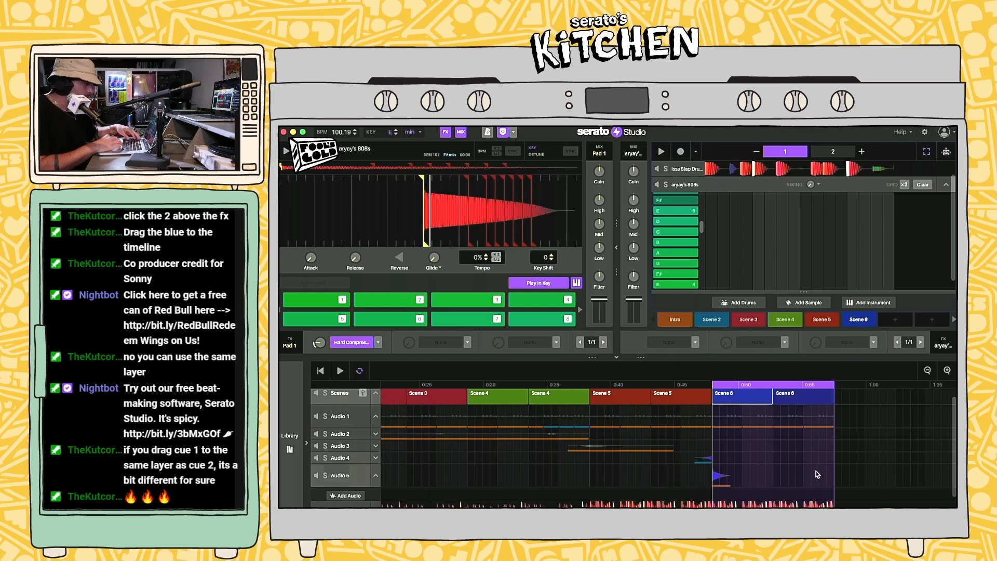
# Step: Duplicate the two Scene 6 blocks directly after the existing pair
pyautogui.press('super+a')
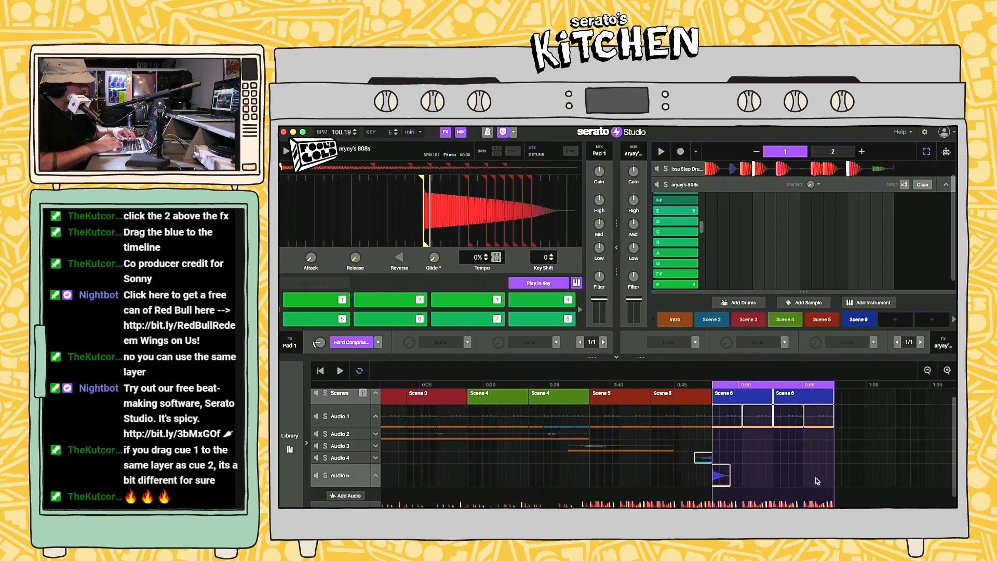
pyautogui.click(753, 445)
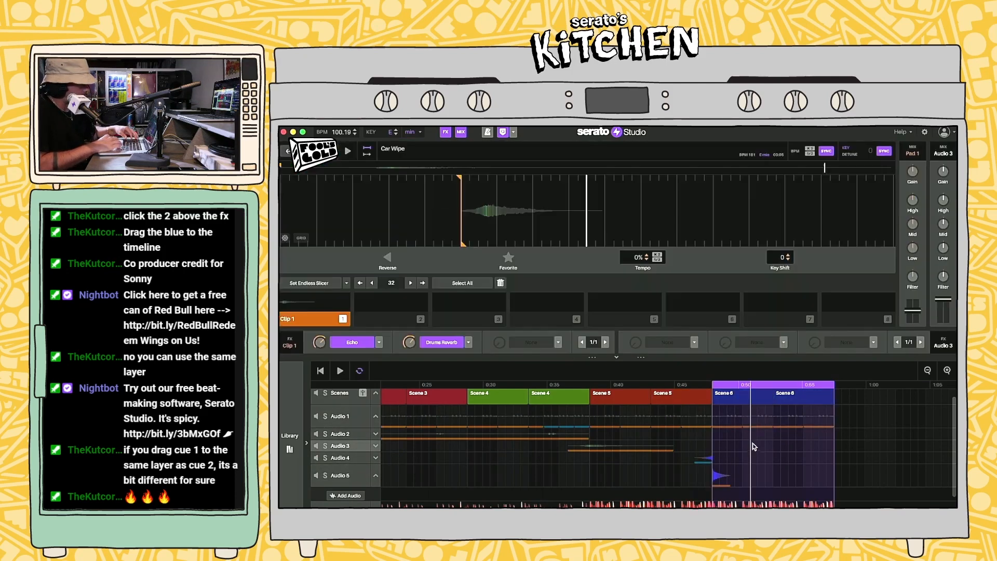
pyautogui.click(795, 398)
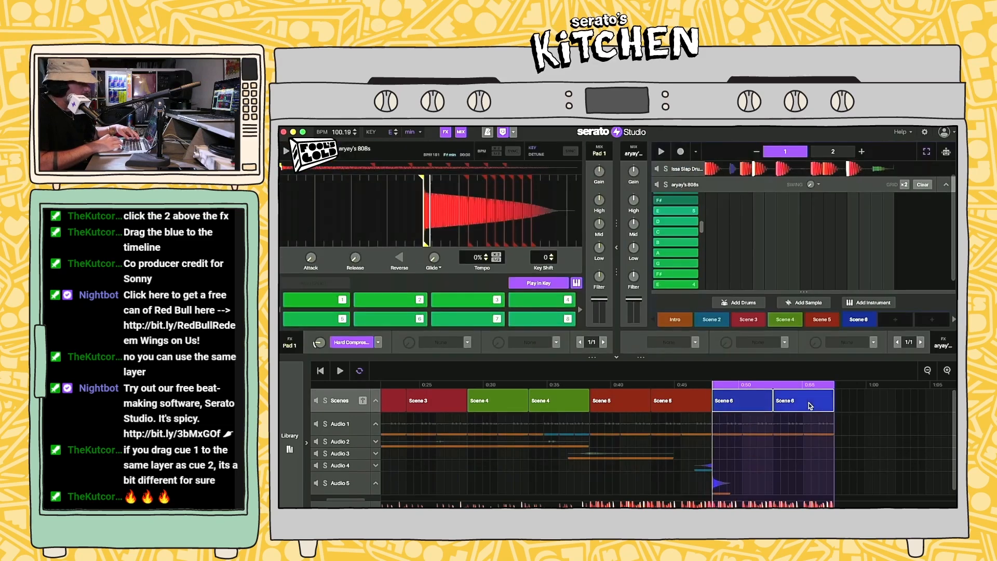
pyautogui.press('super+d')
# Step: Duplicate the Audio 1 clips beneath the Scene 6 blocks and move the loop region onto the new section
pyautogui.click(720, 428)
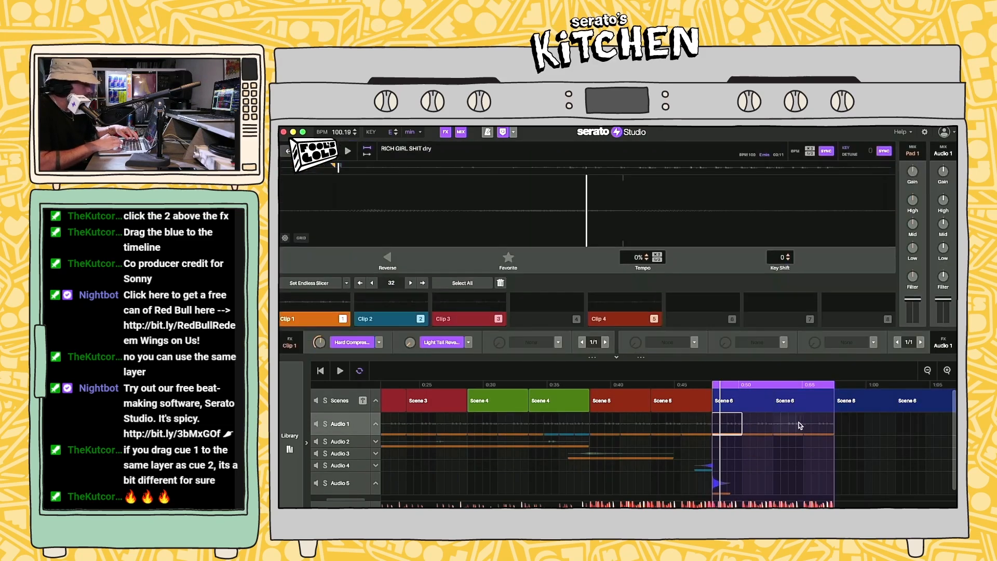
pyautogui.keyDown('shift'); pyautogui.click(830, 427); pyautogui.keyUp('shift')
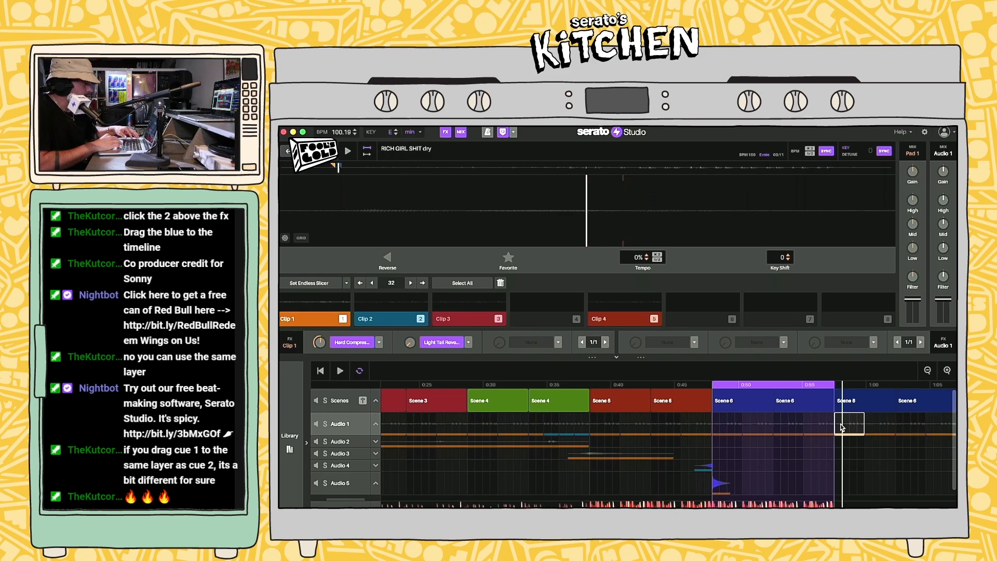
pyautogui.click(721, 480)
pyautogui.scroll(-1, 721, 481)
pyautogui.hscroll(3, 720, 481)
pyautogui.scroll(1, 720, 481)
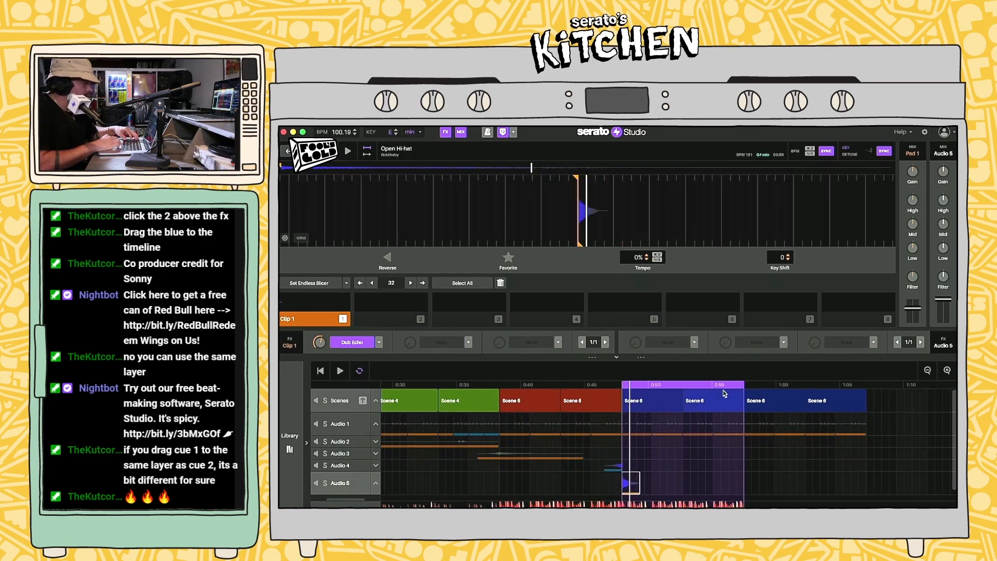
pyautogui.moveTo(698, 386); pyautogui.dragTo(812, 378)
# Step: Delete the two duplicated Scene 6 blocks inside the loop region
pyautogui.click(796, 397)
pyautogui.keyDown('shift'); pyautogui.click(832, 406); pyautogui.keyUp('shift')
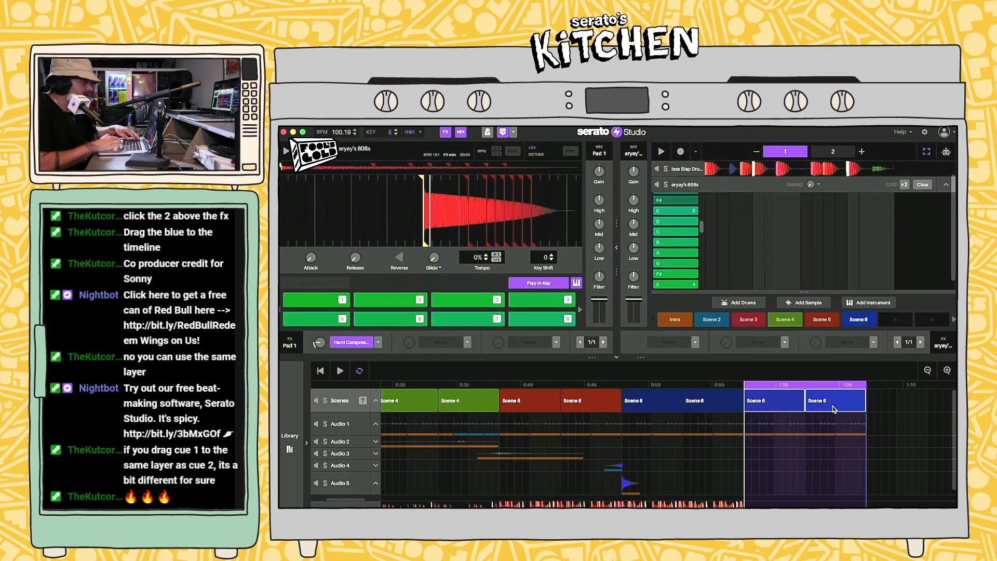
pyautogui.press('Delete')
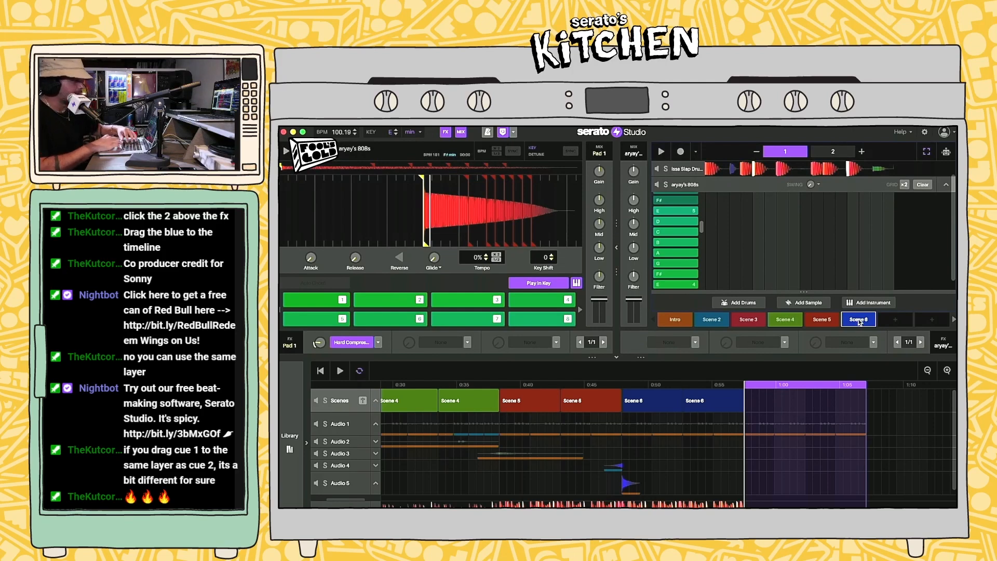
# Step: Copy Scene 6 into the next empty scene slot and collapse the aryay's 808s track
pyautogui.click(896, 319)
pyautogui.click(682, 183)
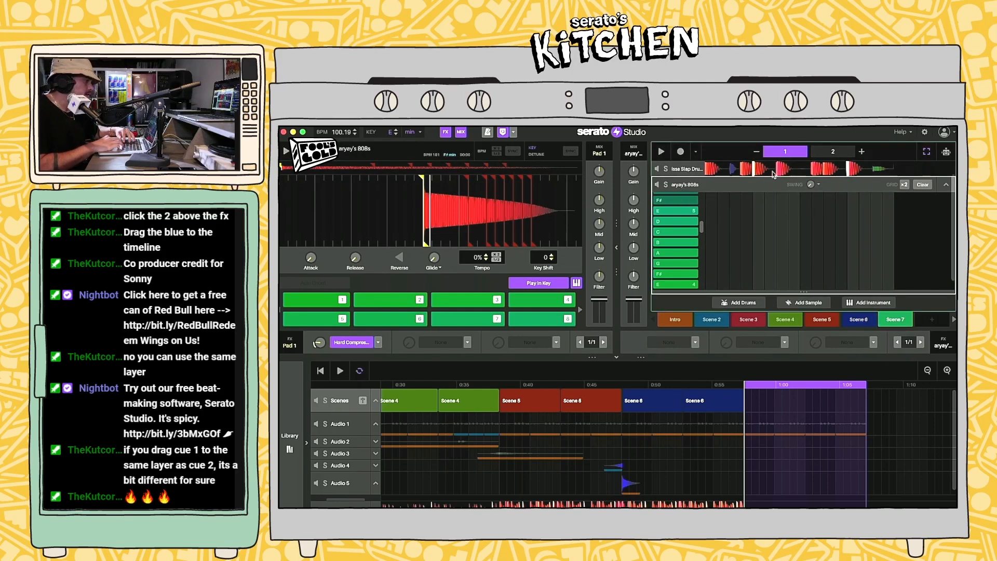
pyautogui.click(946, 186)
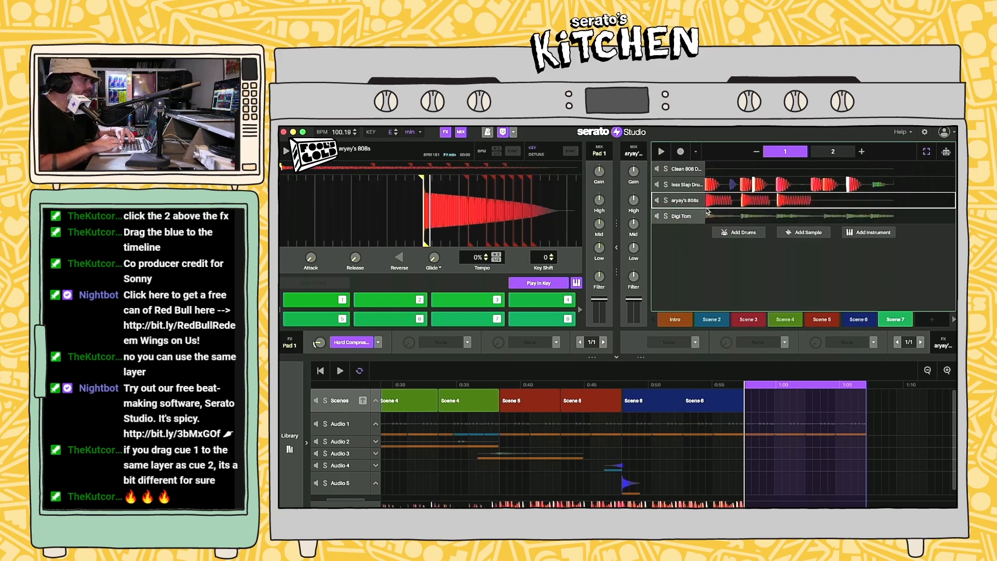
# Step: Delete every Issa Slap Drum Kit hit across both bars of Scene 7
pyautogui.click(676, 184)
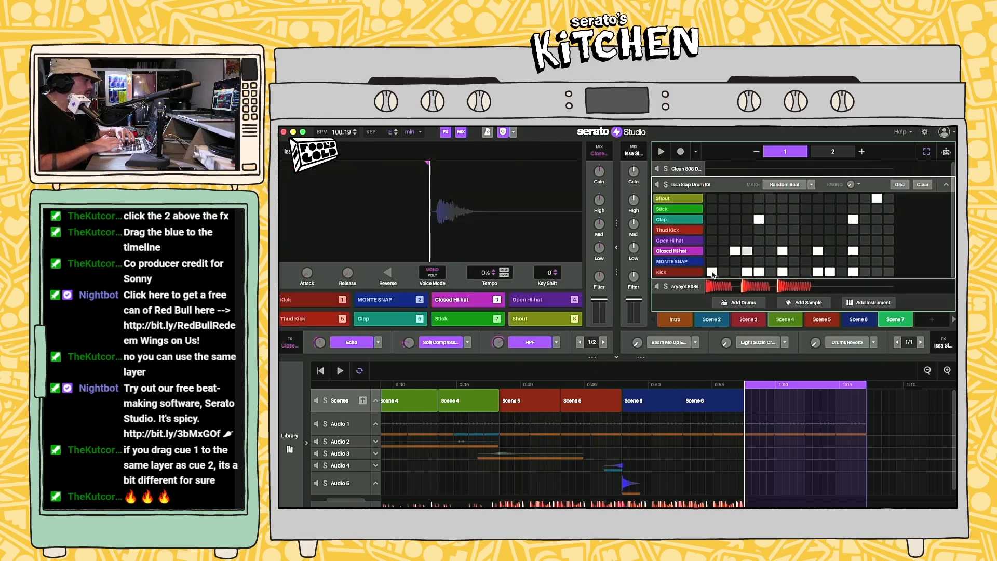
pyautogui.click(616, 248)
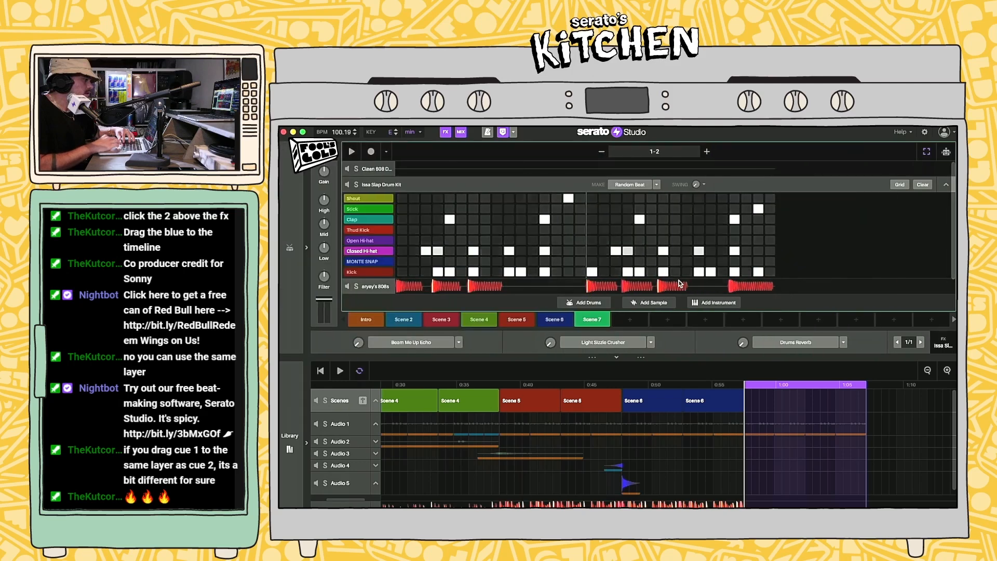
pyautogui.moveTo(402, 198); pyautogui.dragTo(883, 313)
pyautogui.press('Delete')
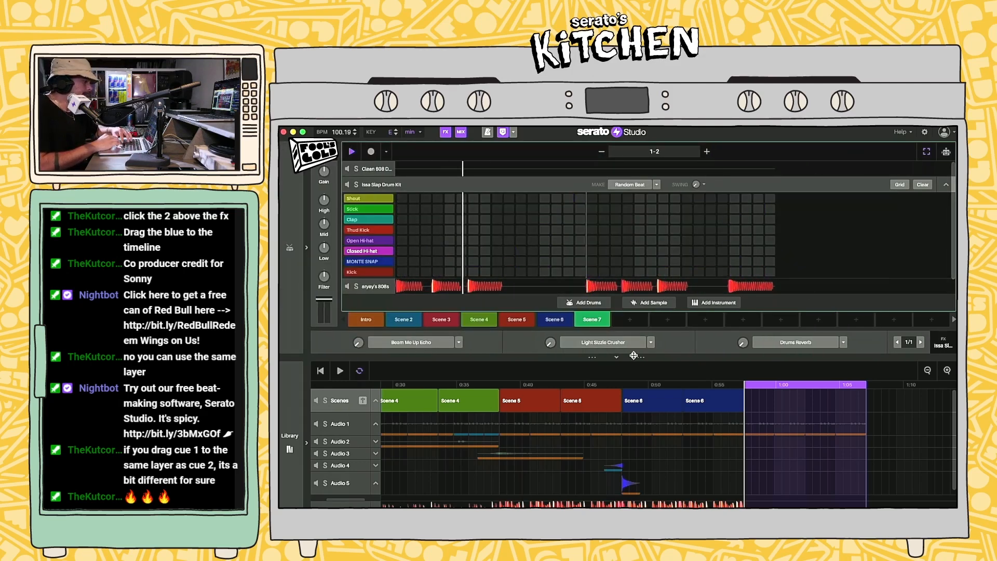
# Step: Audition the Audio 1 vocal from its first clip in the looped section after Scene 6
pyautogui.click(754, 431)
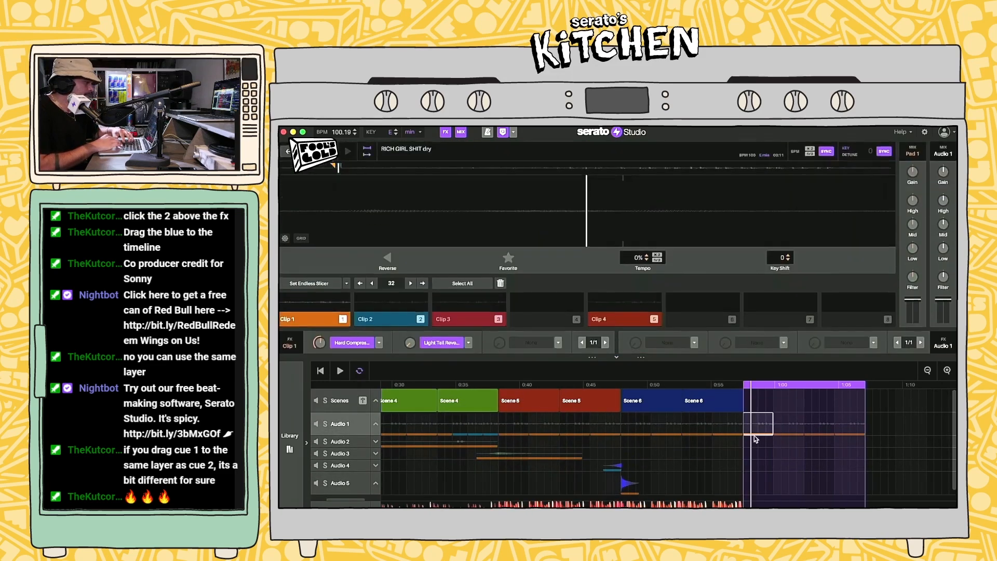
pyautogui.press('space')
pyautogui.click(745, 426)
pyautogui.press('space')
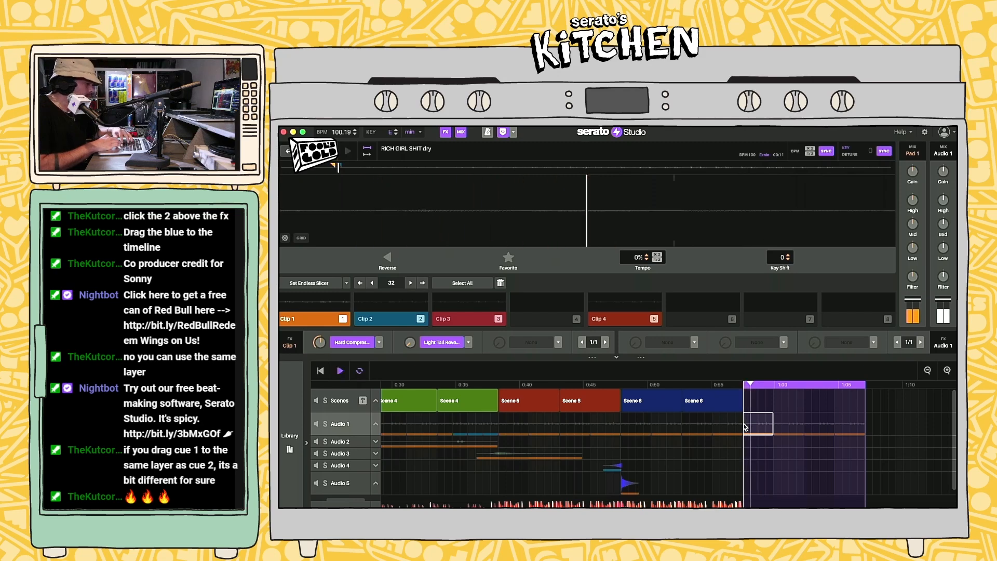
pyautogui.press('space')
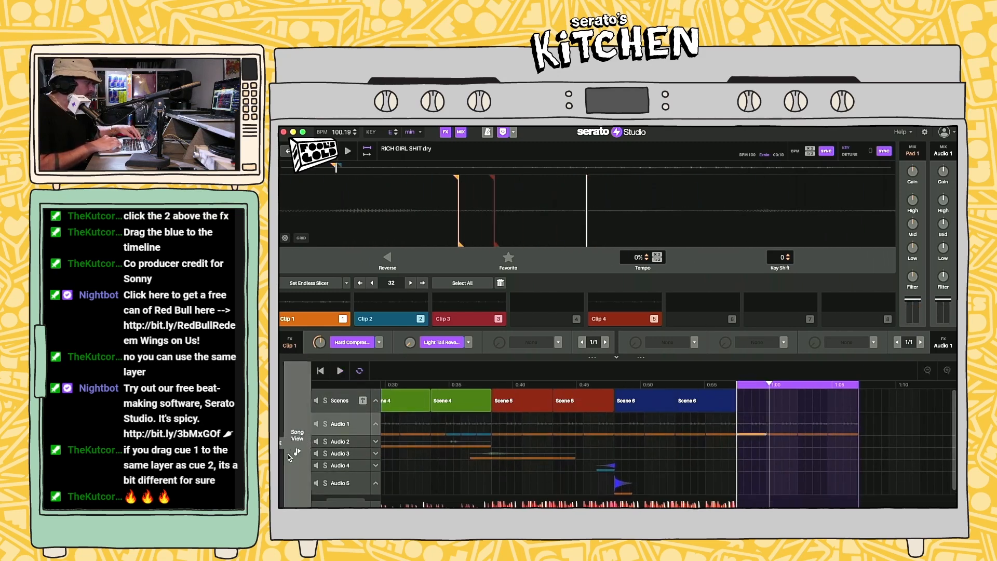
pyautogui.click(290, 449)
pyautogui.click(949, 442)
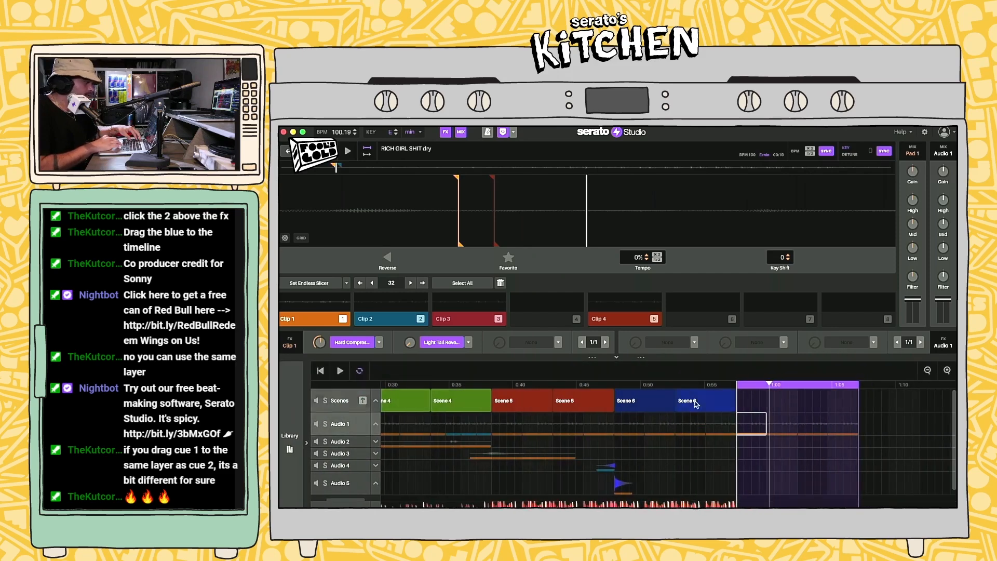
# Step: Transpose all Digi Tom notes in Scene 7 down one octave and play the scene
pyautogui.click(706, 399)
pyautogui.click(596, 318)
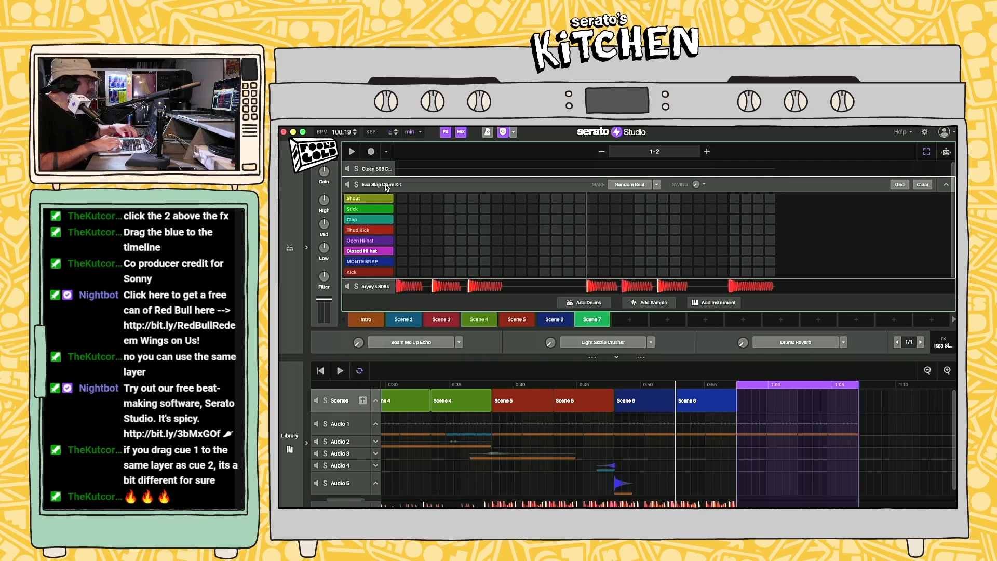
pyautogui.click(946, 184)
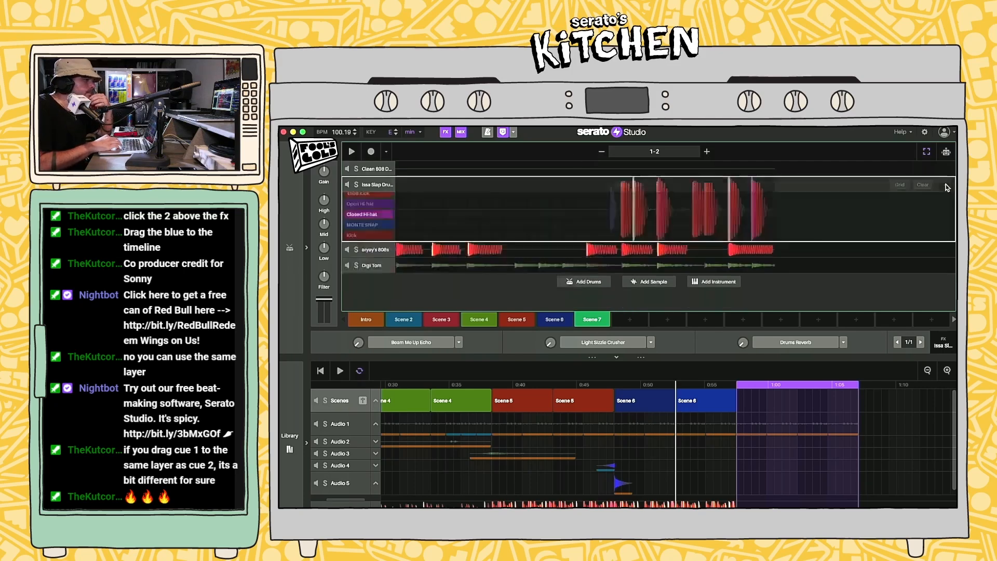
pyautogui.click(371, 217)
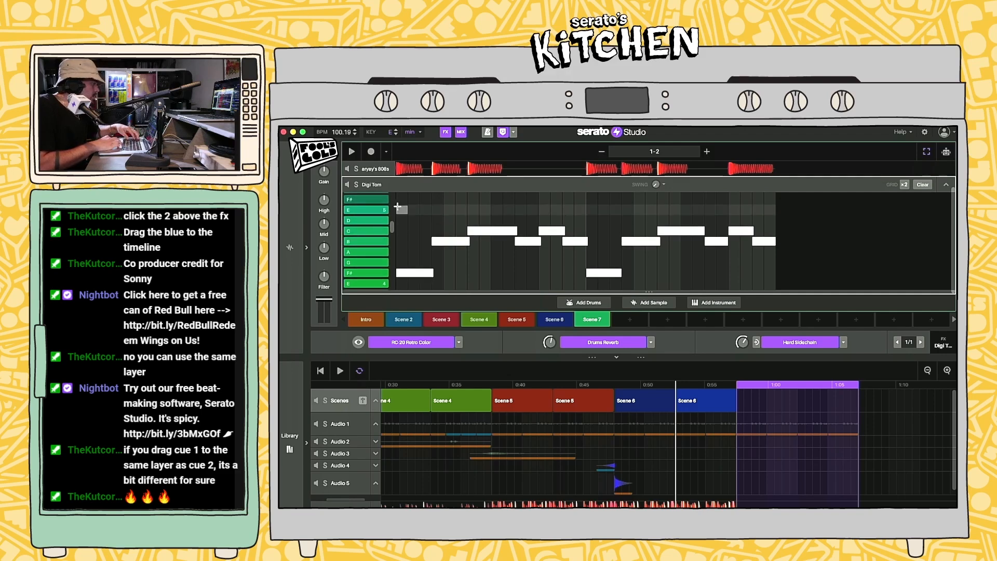
pyautogui.scroll(-5, 568, 250)
pyautogui.scroll(3, 520, 245)
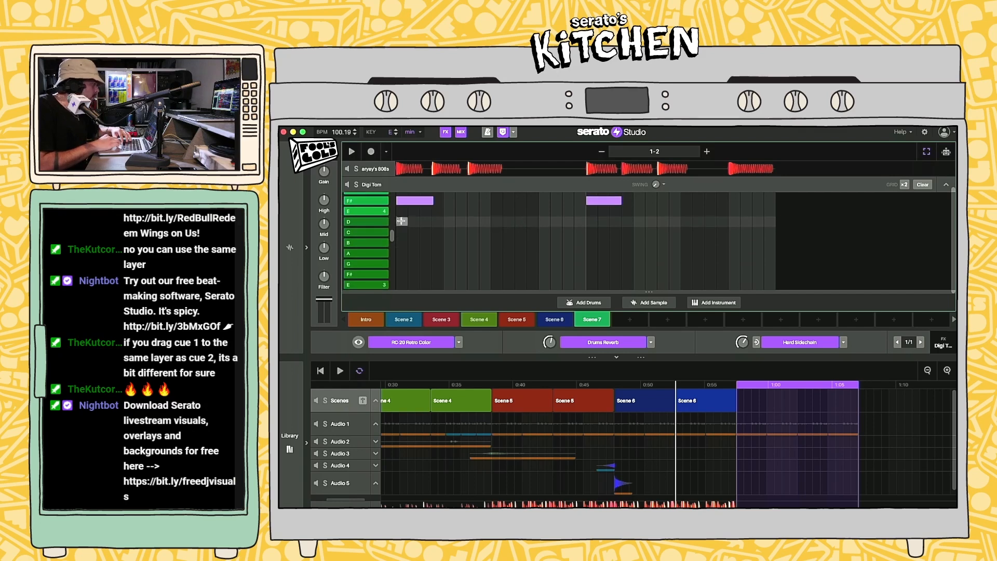
pyautogui.scroll(5, 407, 247)
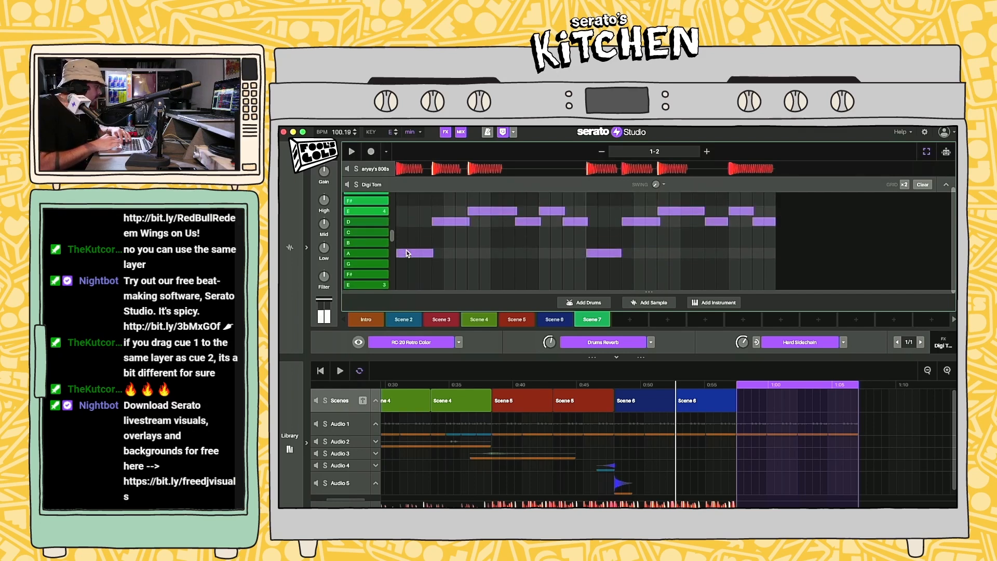
pyautogui.press('space')
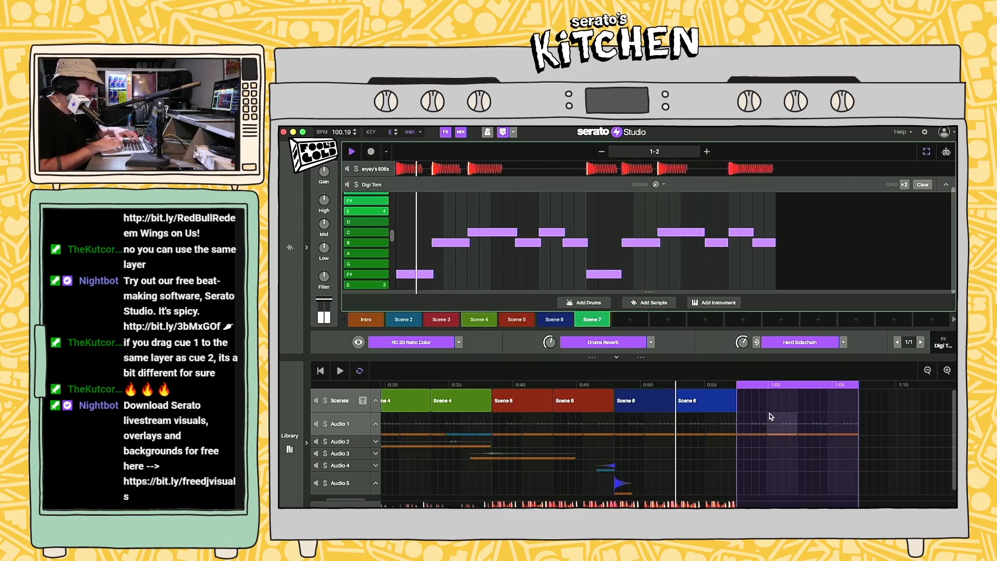
# Step: Try to place Scene 7 in the song timeline at the start of the loop region
pyautogui.click(752, 424)
pyautogui.click(707, 401)
pyautogui.moveTo(587, 320); pyautogui.dragTo(751, 401)
pyautogui.press('space')
pyautogui.click(744, 400)
# Step: Duplicate the first Scene 6 block to restore the second one, and place Scene 7 directly after it
pyautogui.click(643, 401)
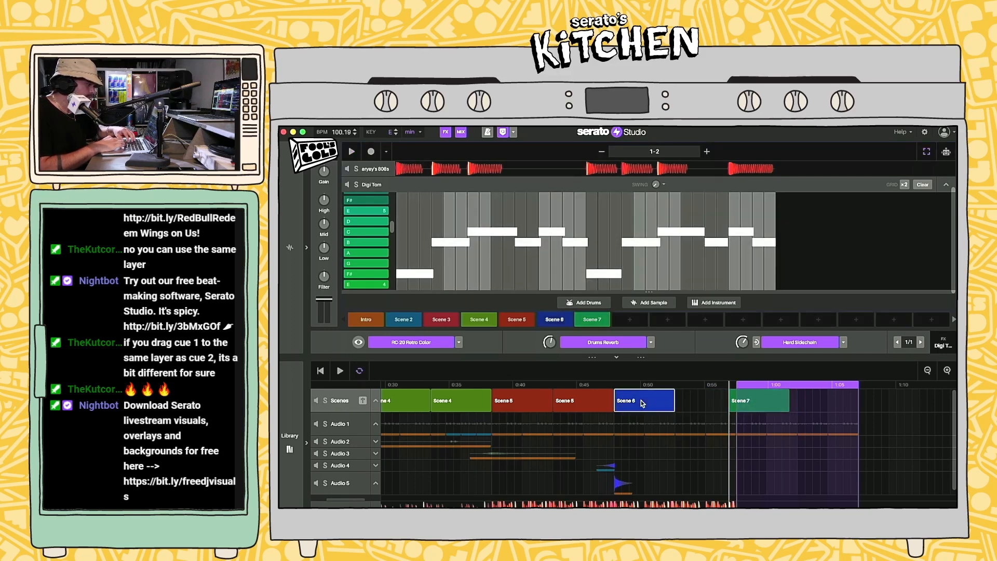
pyautogui.press('super+d')
pyautogui.moveTo(597, 323); pyautogui.dragTo(748, 402)
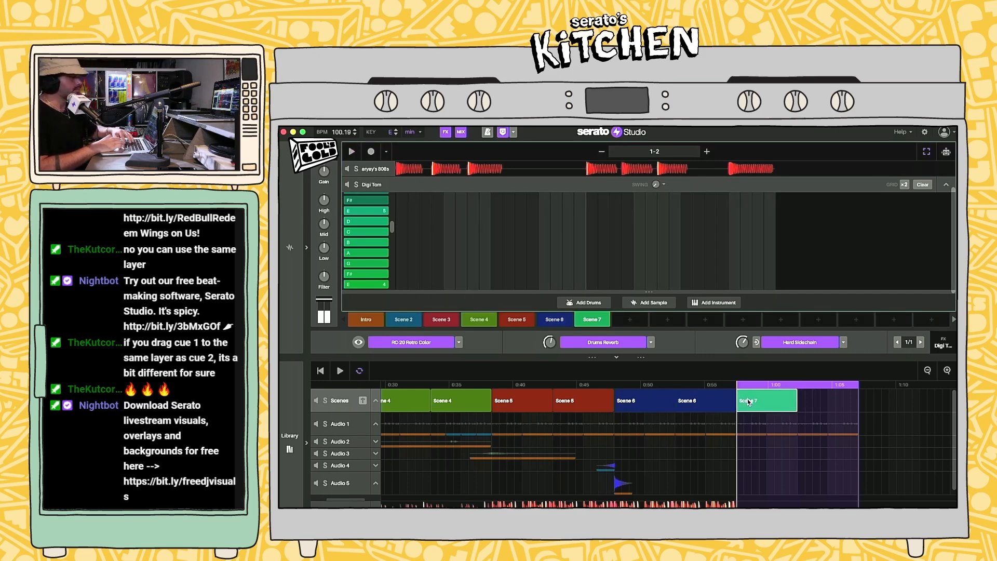
# Step: Duplicate the Scene 7 block to fill the loop region and play the section
pyautogui.click(747, 415)
pyautogui.press('space')
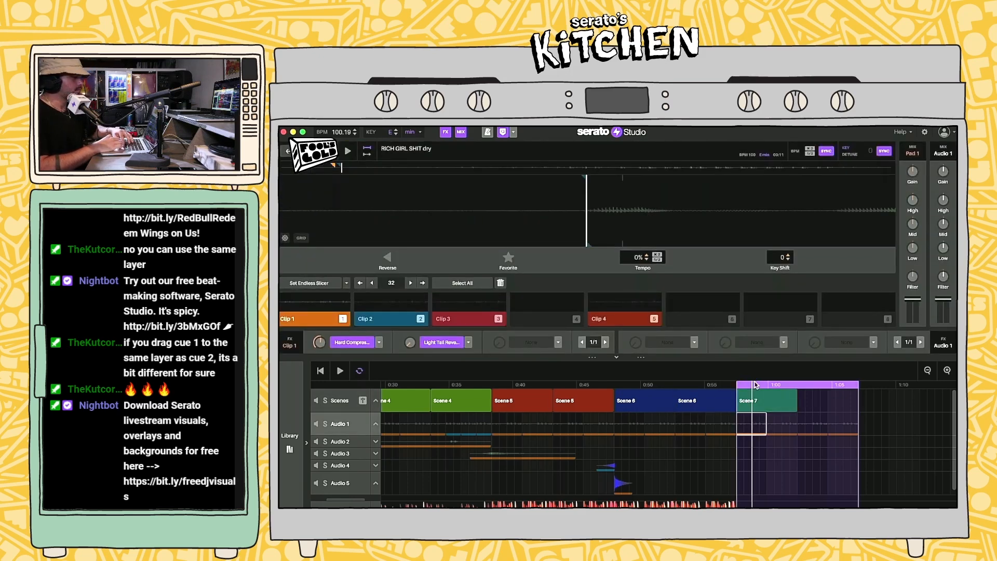
pyautogui.click(740, 406)
pyautogui.press('super+d')
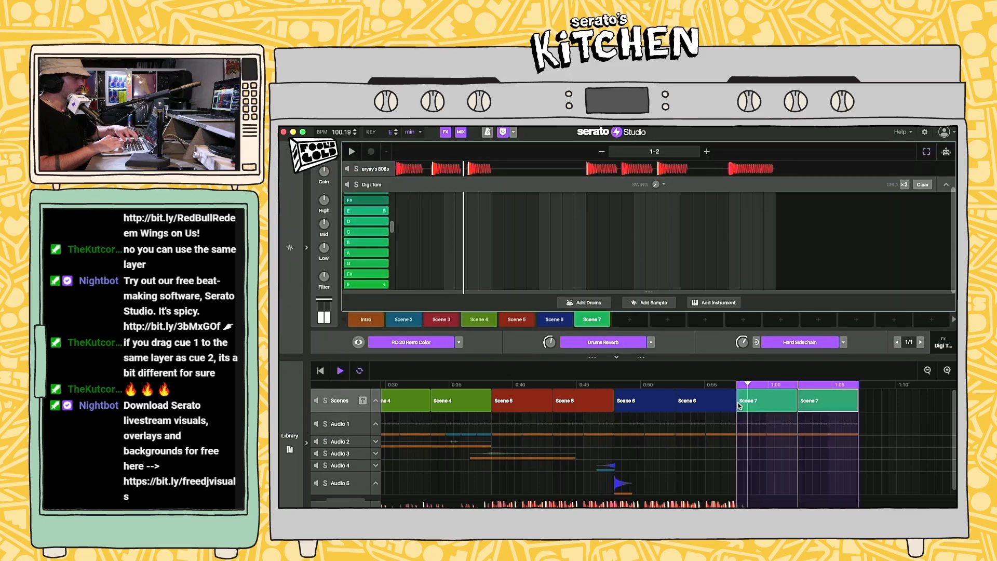
pyautogui.click(784, 396)
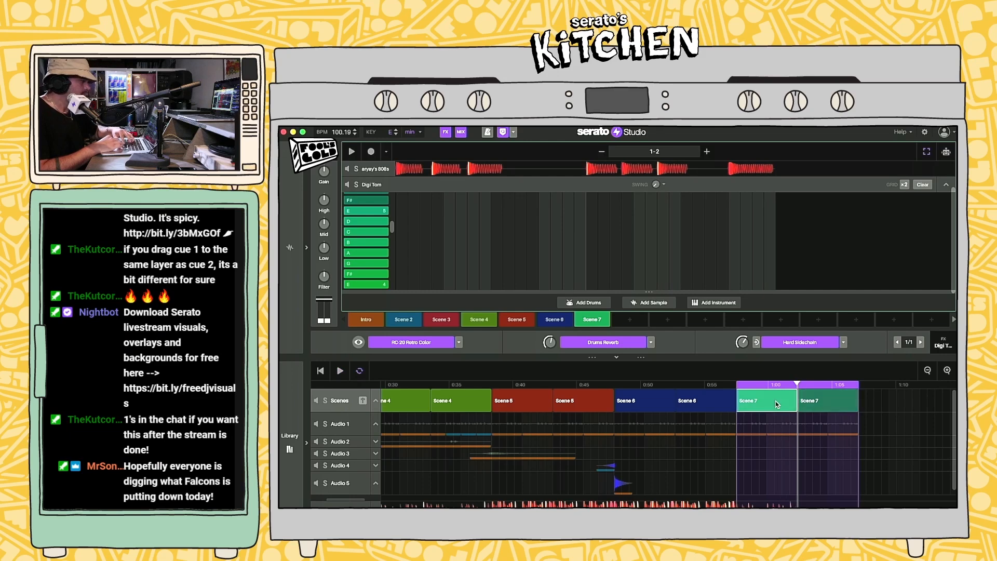
pyautogui.press('space')
# Step: Move the last Digi Tom note of Scene 7 up to F#4 and audition the scene
pyautogui.scroll(3, 467, 229)
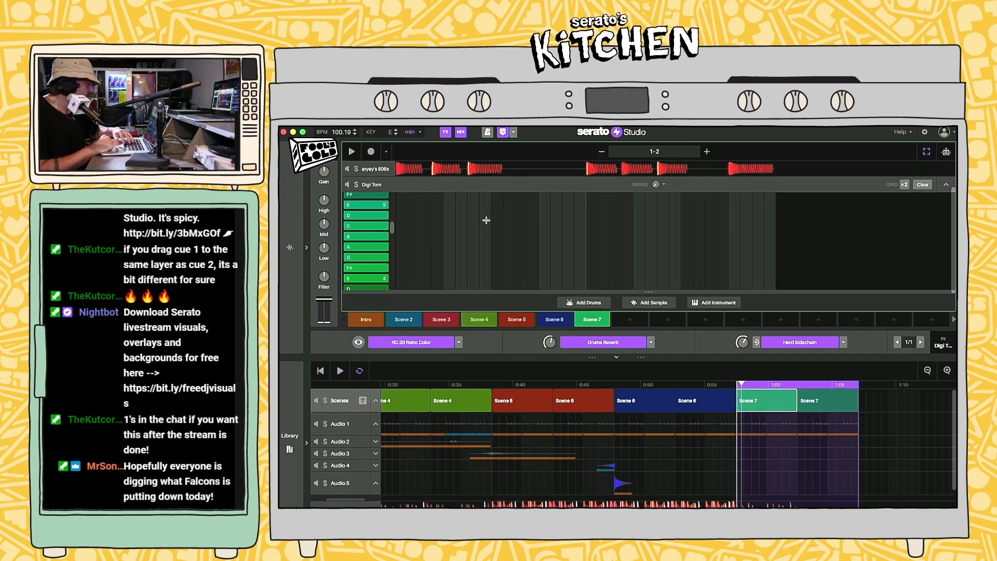
pyautogui.scroll(-6, 787, 224)
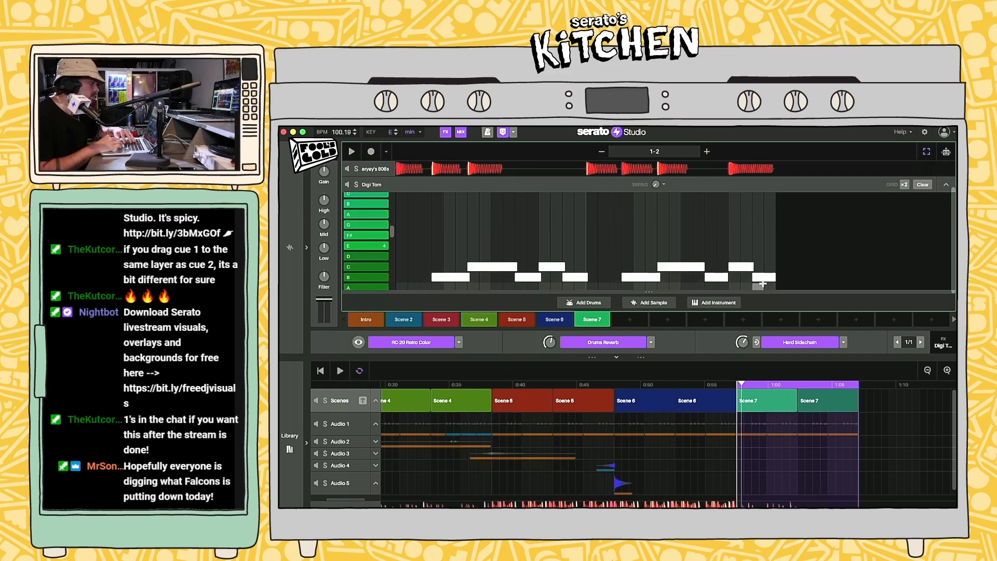
pyautogui.moveTo(764, 277); pyautogui.dragTo(763, 240)
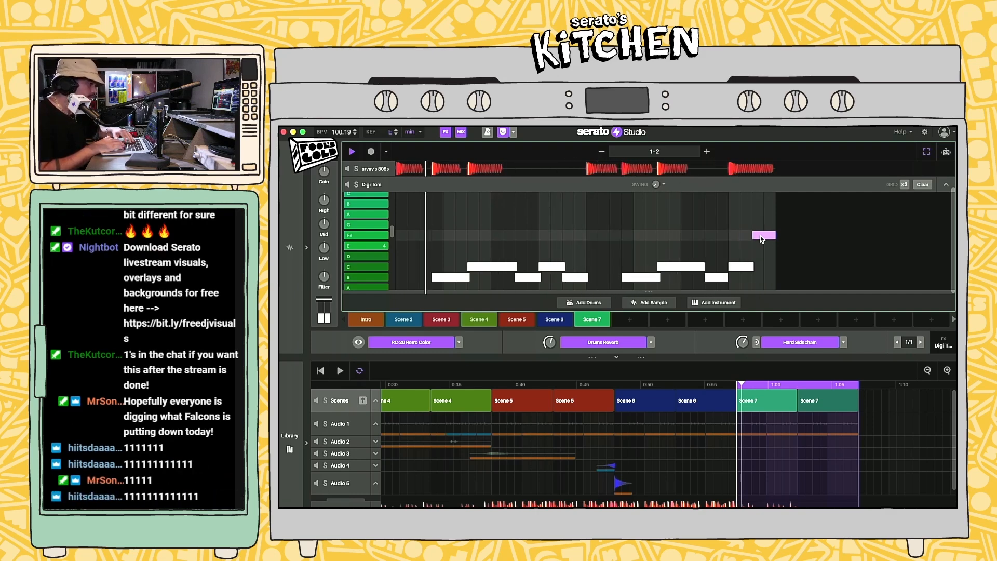
pyautogui.click(792, 408)
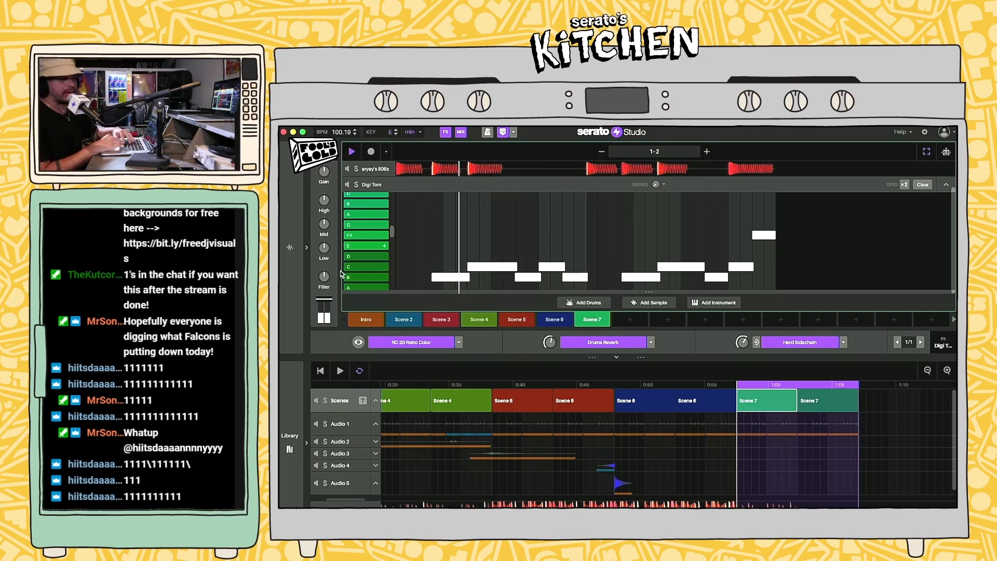
# Step: Bring back the sample deck beside the sequencer and collapse the Digi Tom track
pyautogui.click(307, 248)
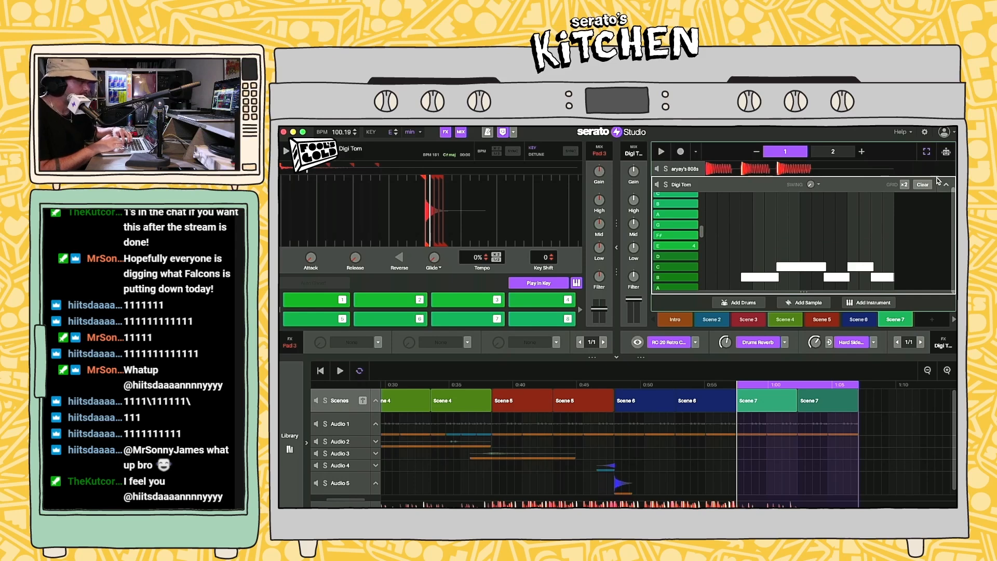
pyautogui.scroll(3, 953, 187)
pyautogui.click(947, 218)
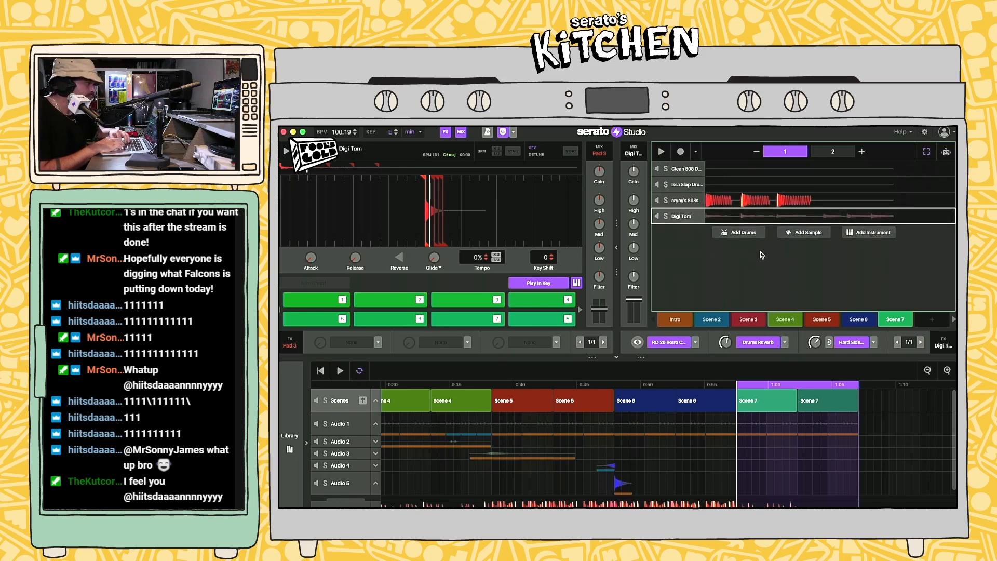
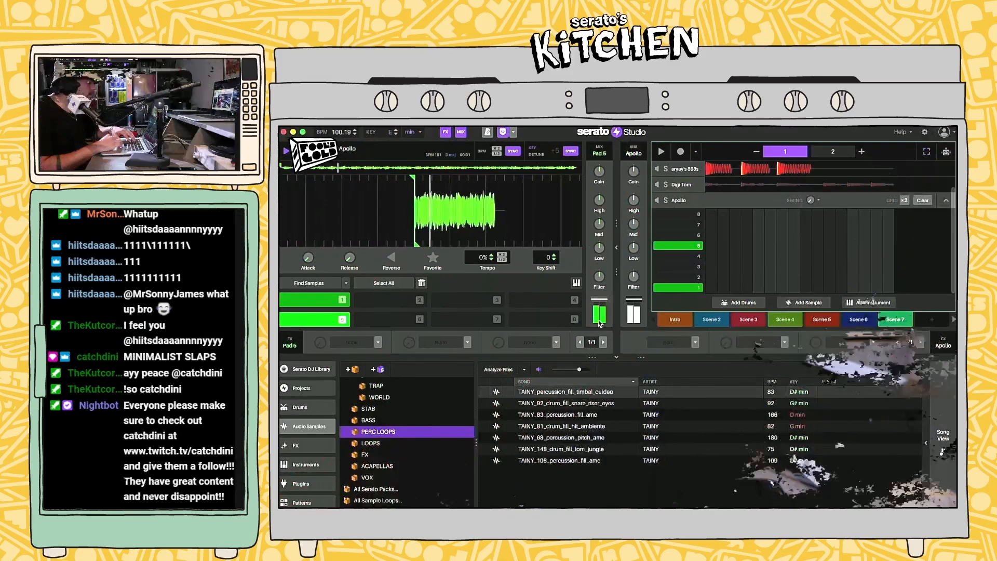
# Step: Audition the Apollo sample from pad 3 over Scene 7
pyautogui.press('3')
pyautogui.press('space')
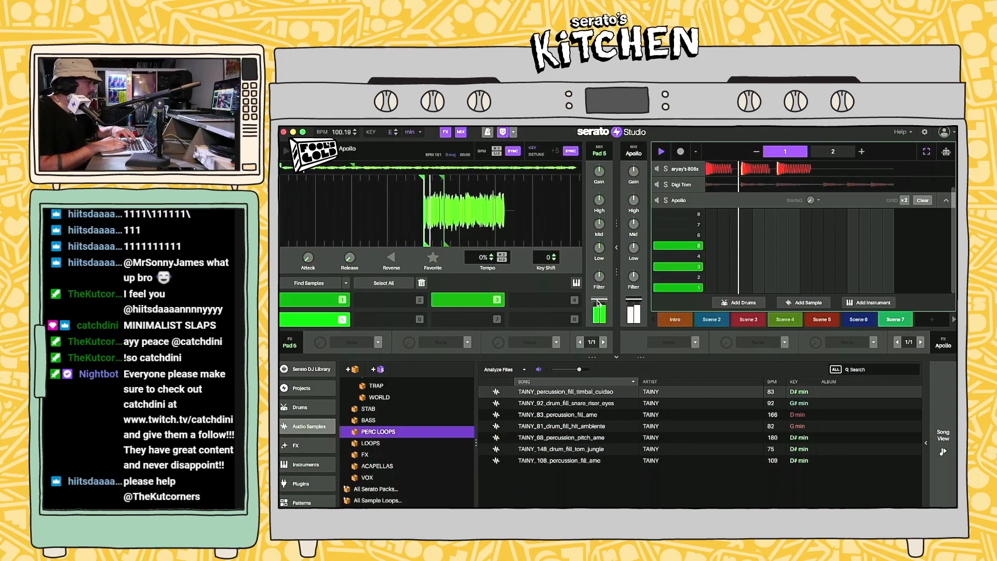
pyautogui.press('space')
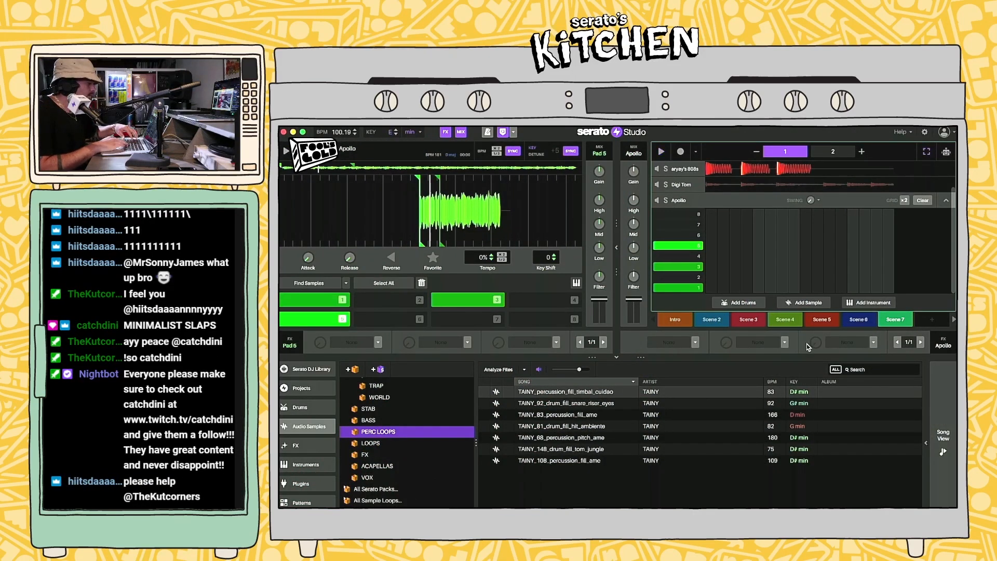
# Step: Switch the Apollo sample to keyboard mode and audition pads 3, 4 and 5 against Scene 7
pyautogui.click(576, 283)
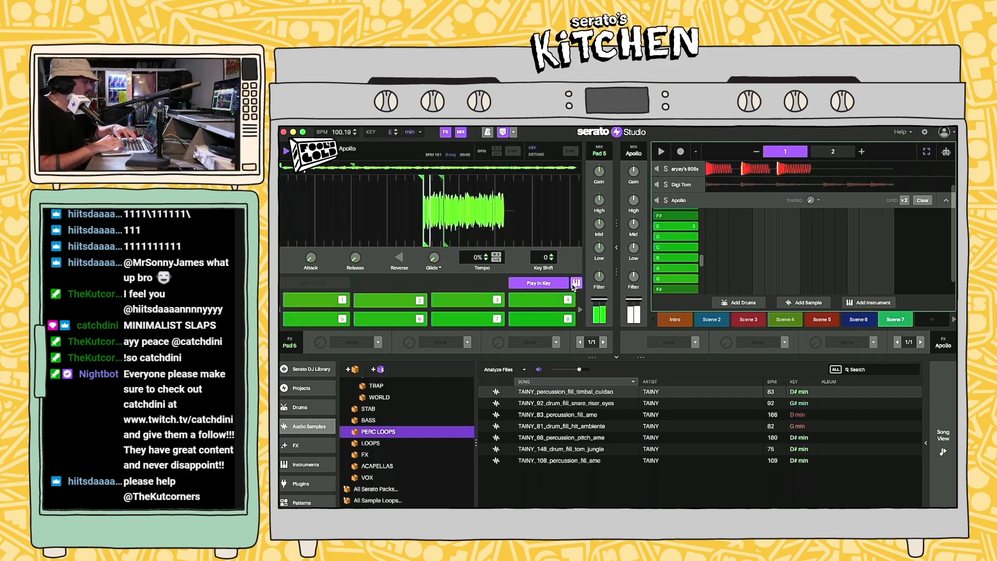
pyautogui.press('3')
pyautogui.press('space')
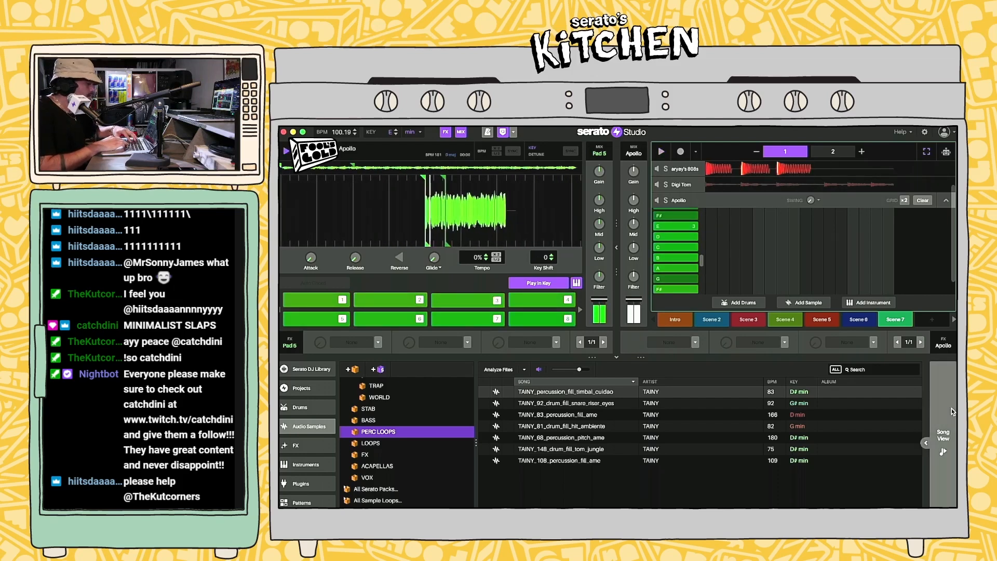
pyautogui.press('4')
pyautogui.press('5')
pyautogui.press('space')
pyautogui.press('5')
pyautogui.press('4')
pyautogui.press('space')
pyautogui.press('3')
pyautogui.press('space')
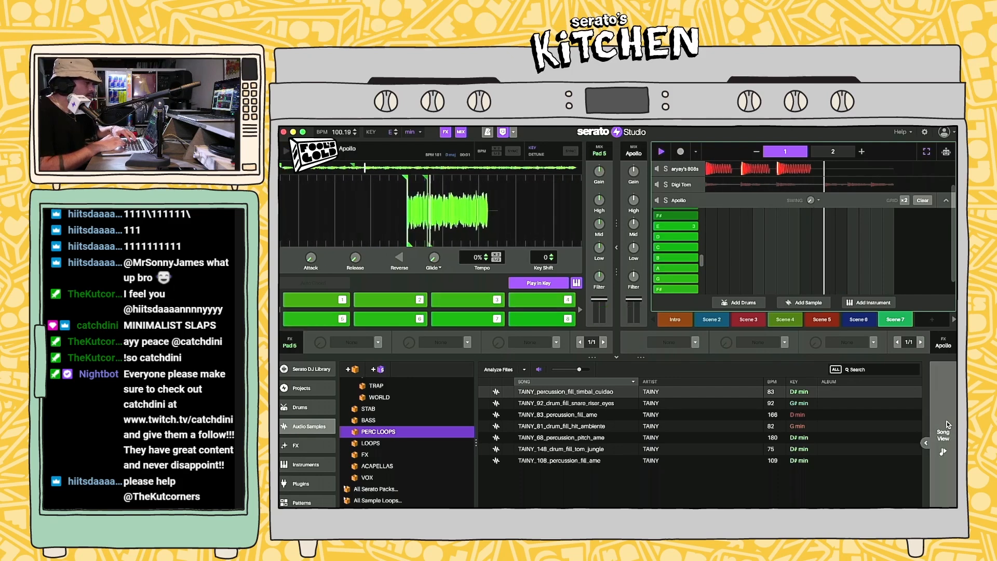
# Step: With the song arrangement shown, record a pad 3 Apollo note into Scene 7 and remove that note
pyautogui.click(946, 429)
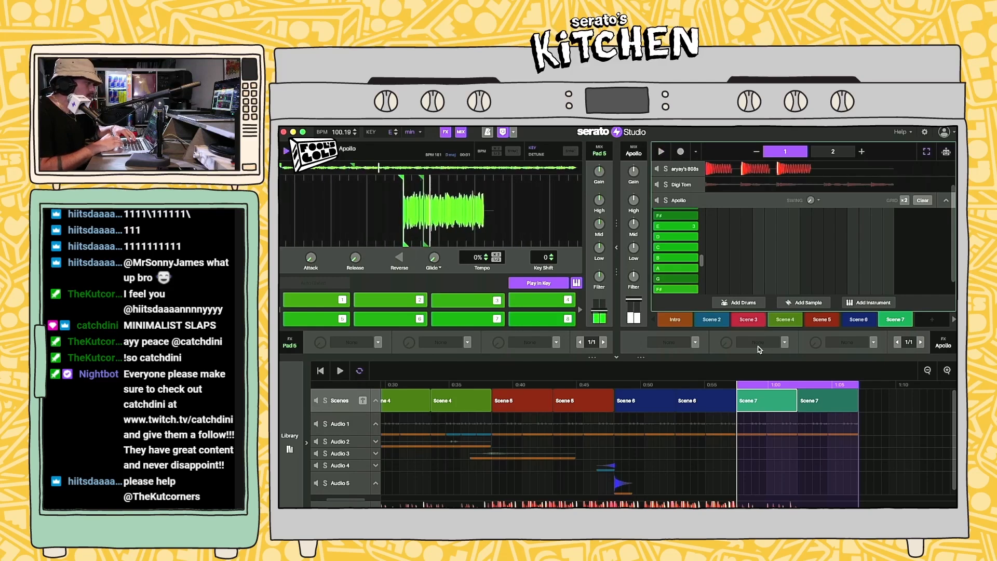
pyautogui.click(682, 152)
pyautogui.press('3')
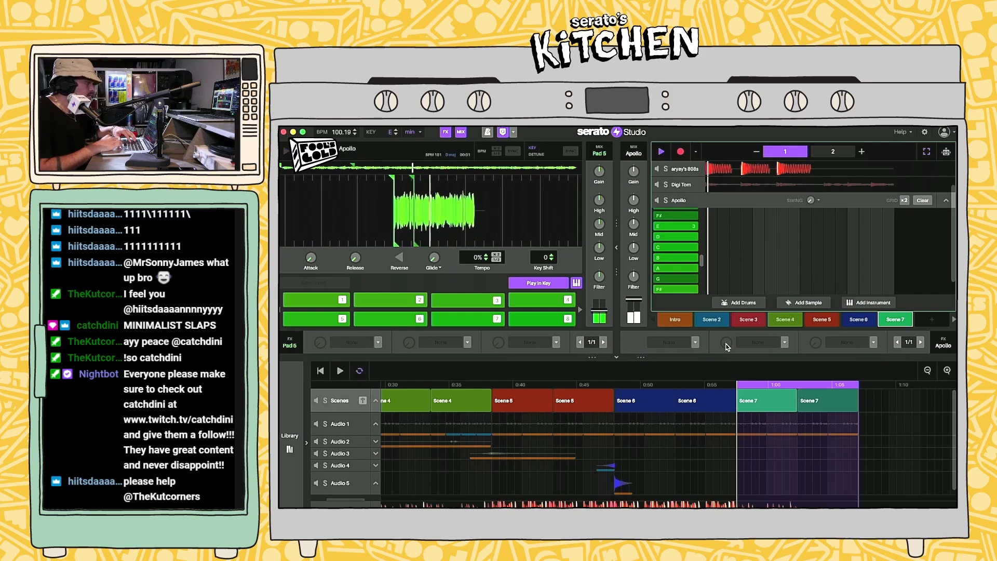
pyautogui.press('space')
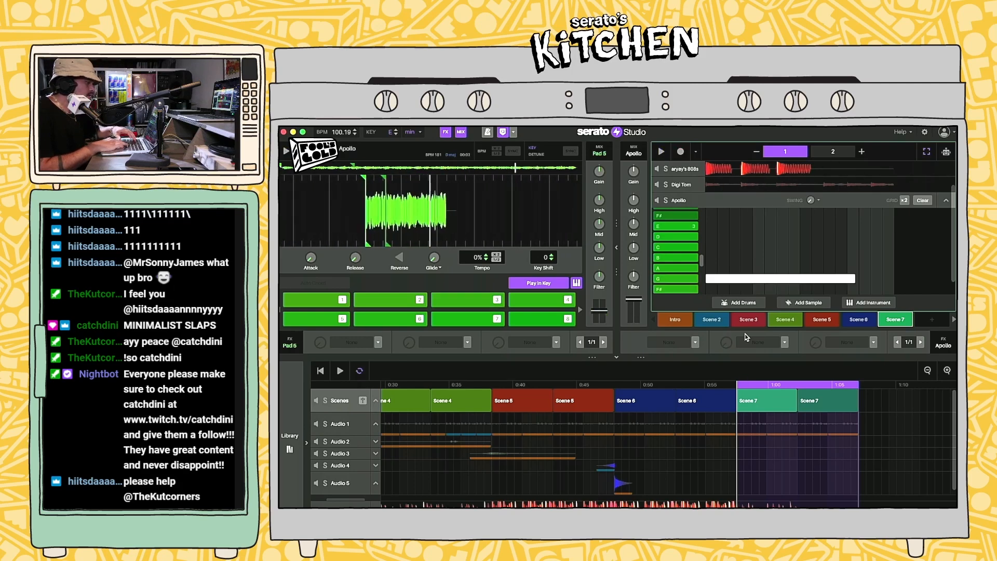
pyautogui.click(717, 281)
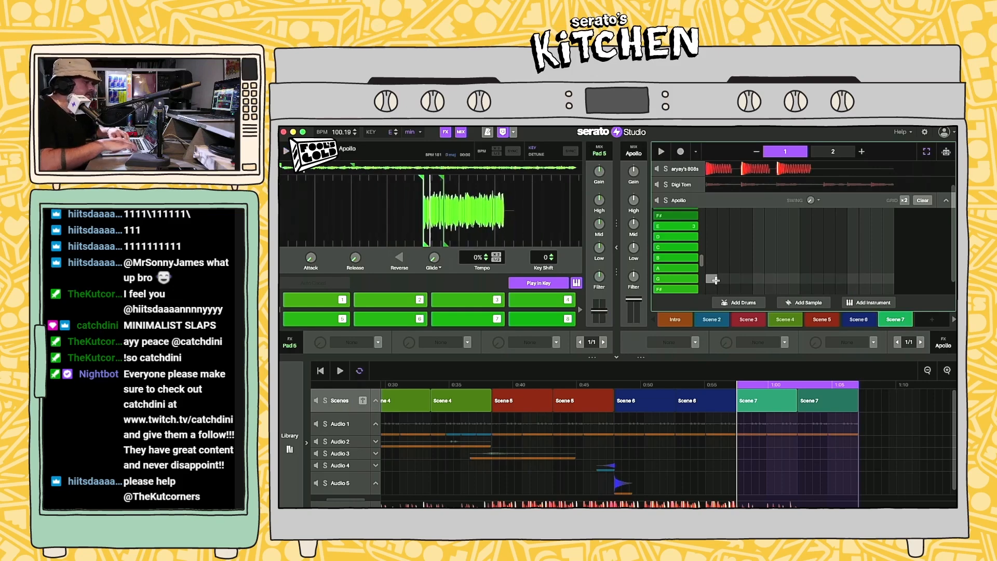
# Step: Delete the Apollo deck from all scenes and collapse the Digi Tom track
pyautogui.press('BackSpace')
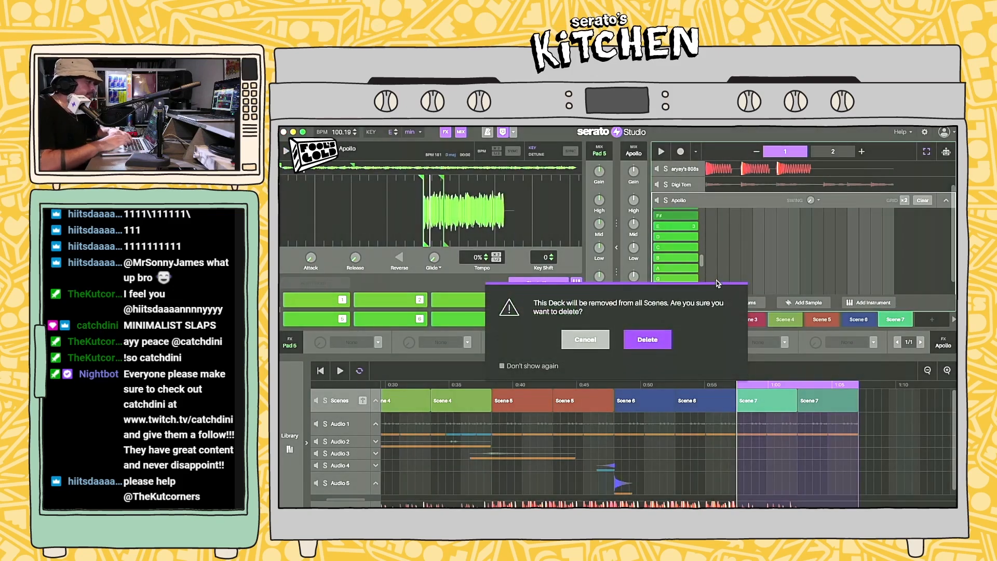
pyautogui.click(585, 341)
pyautogui.press('BackSpace')
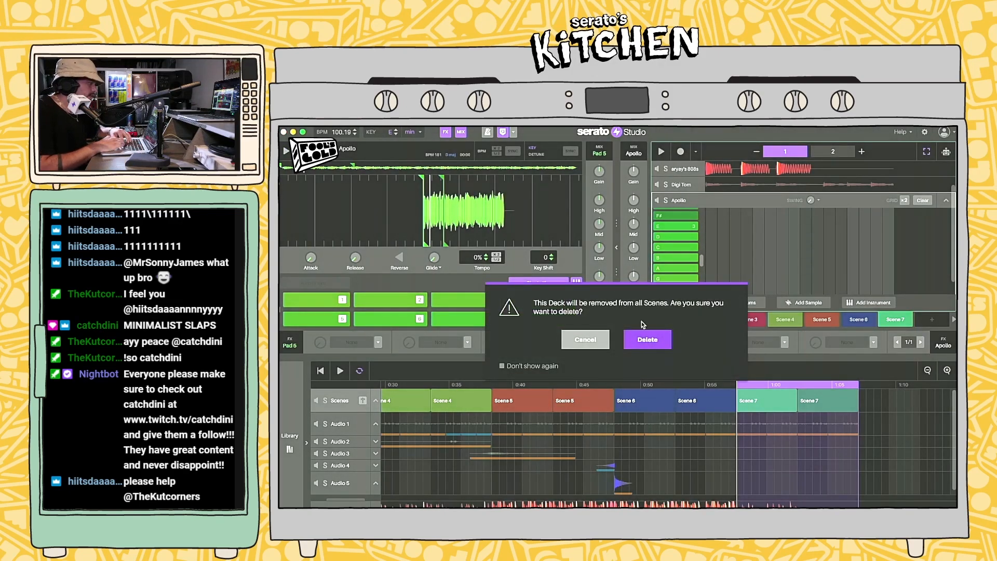
pyautogui.press('Return')
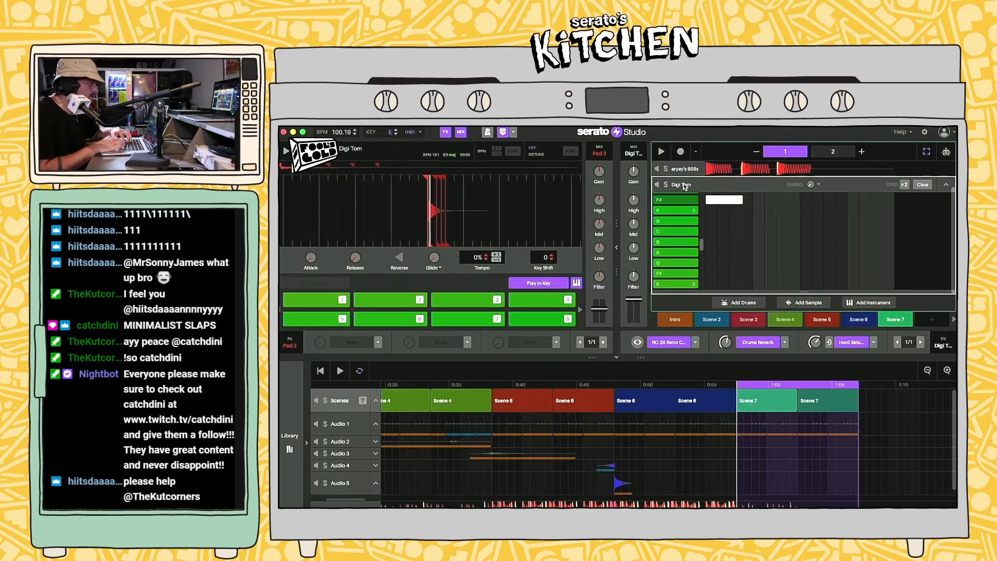
pyautogui.click(944, 184)
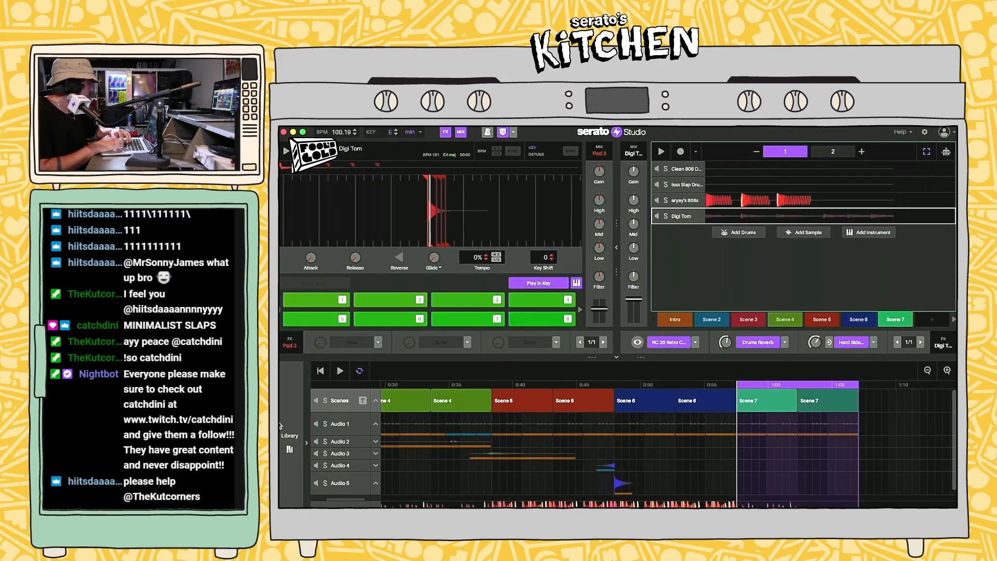
# Step: Bring back the audio sample library and open the All Sample Loops crate
pyautogui.click(289, 439)
pyautogui.scroll(-2, 378, 434)
pyautogui.click(371, 406)
pyautogui.press('Left')
pyautogui.press('Left')
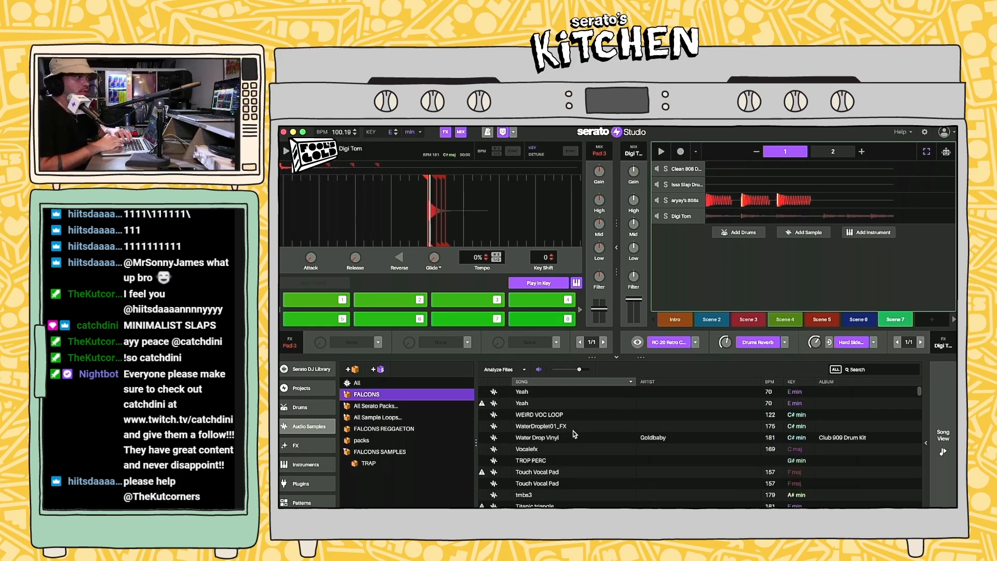
pyautogui.press('Down')
pyautogui.press('Down')
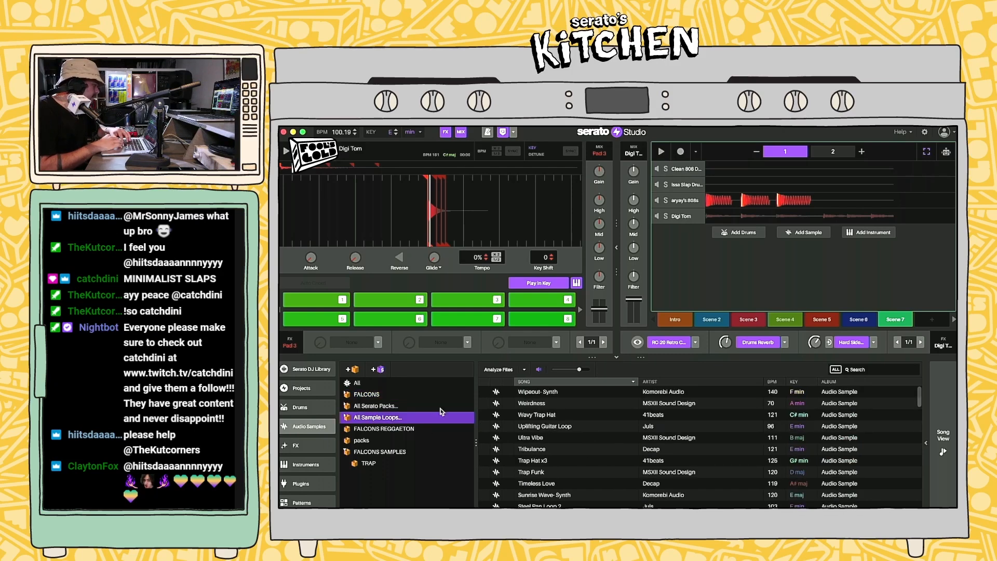
# Step: Preview loops such as Stars, Soul Snap, Rhode Loop 3 and Rhode Loop 2 as melody candidates for Scene 7
pyautogui.click(530, 417)
pyautogui.click(541, 431)
pyautogui.scroll(-5, 541, 432)
pyautogui.click(543, 409)
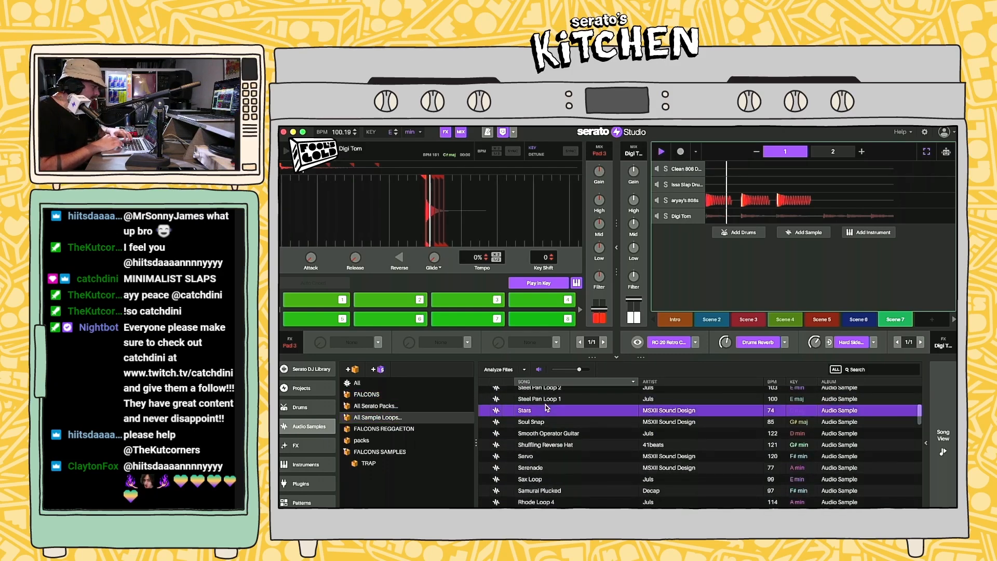
pyautogui.click(539, 420)
pyautogui.click(538, 411)
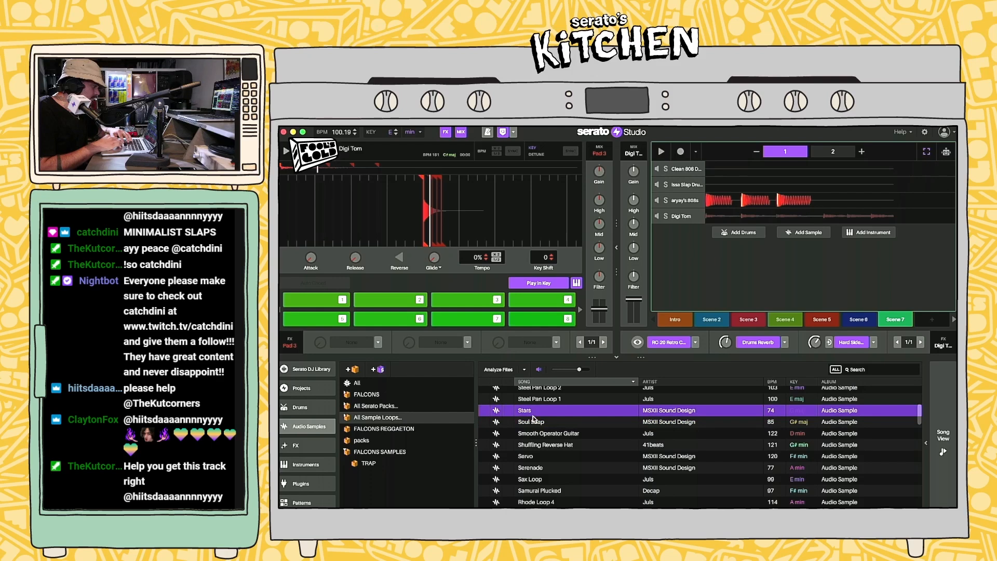
pyautogui.click(534, 419)
pyautogui.scroll(-3, 535, 417)
pyautogui.click(540, 415)
pyautogui.click(542, 428)
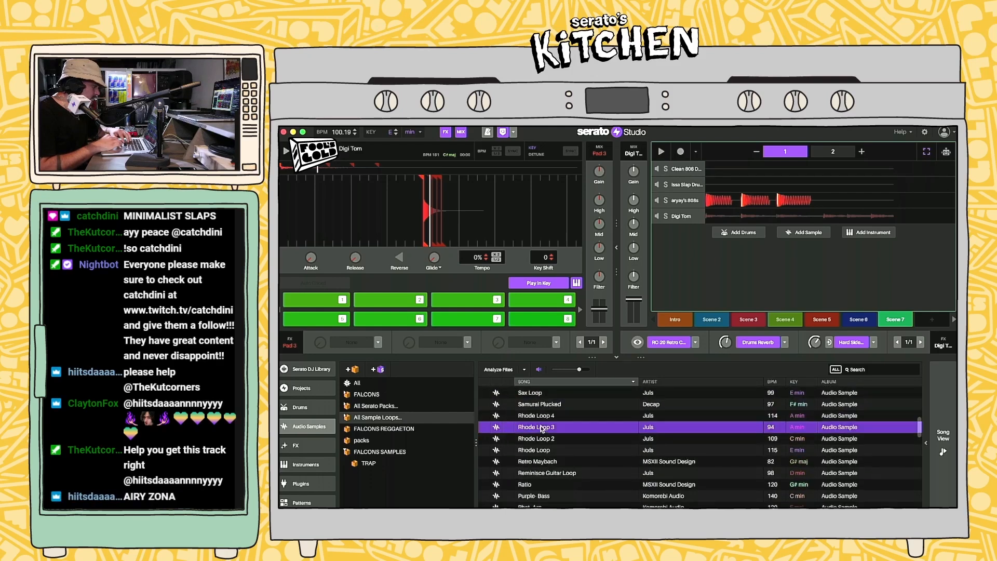
pyautogui.click(540, 441)
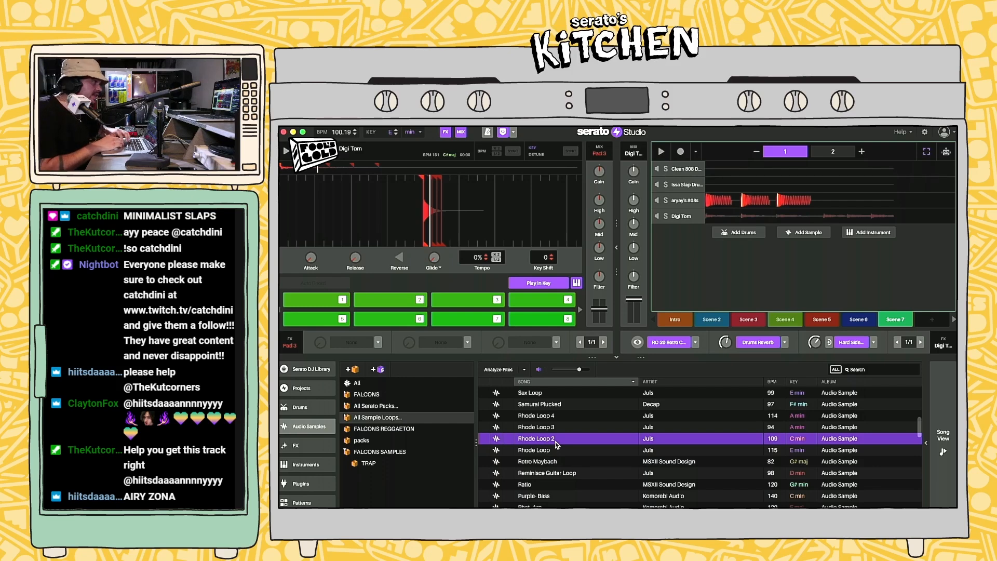
# Step: Sort the loops by song name in ascending order and preview more candidates, including Ultra Vibe, Weirdness and Rhode Loop 4
pyautogui.click(563, 463)
pyautogui.scroll(-3, 563, 462)
pyautogui.click(543, 380)
pyautogui.click(541, 391)
pyautogui.scroll(-10, 540, 434)
pyautogui.click(543, 473)
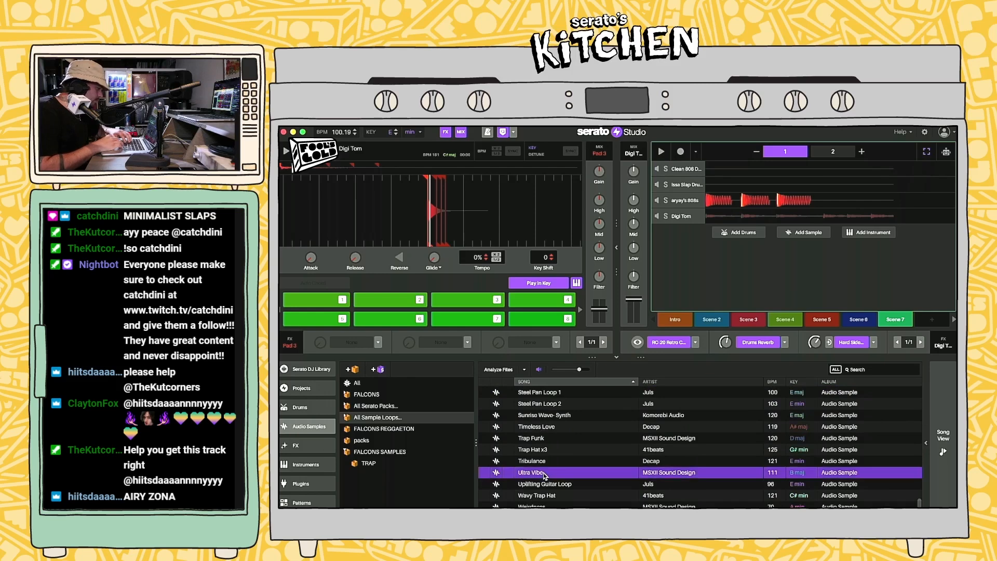
pyautogui.click(539, 495)
pyautogui.click(536, 504)
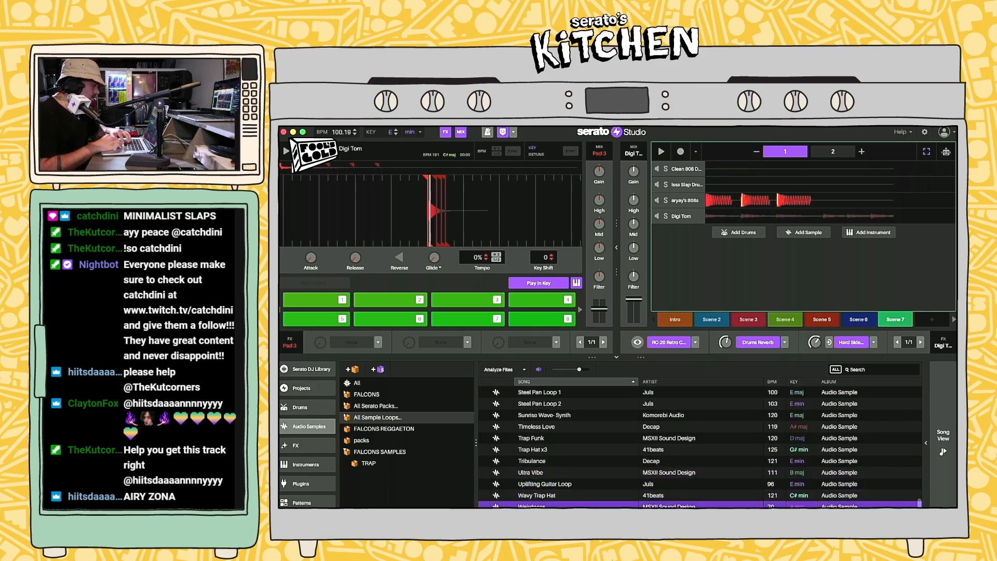
pyautogui.click(535, 517)
pyautogui.click(554, 417)
pyautogui.click(543, 406)
pyautogui.click(540, 393)
pyautogui.scroll(1, 561, 437)
pyautogui.scroll(5, 561, 437)
pyautogui.click(582, 460)
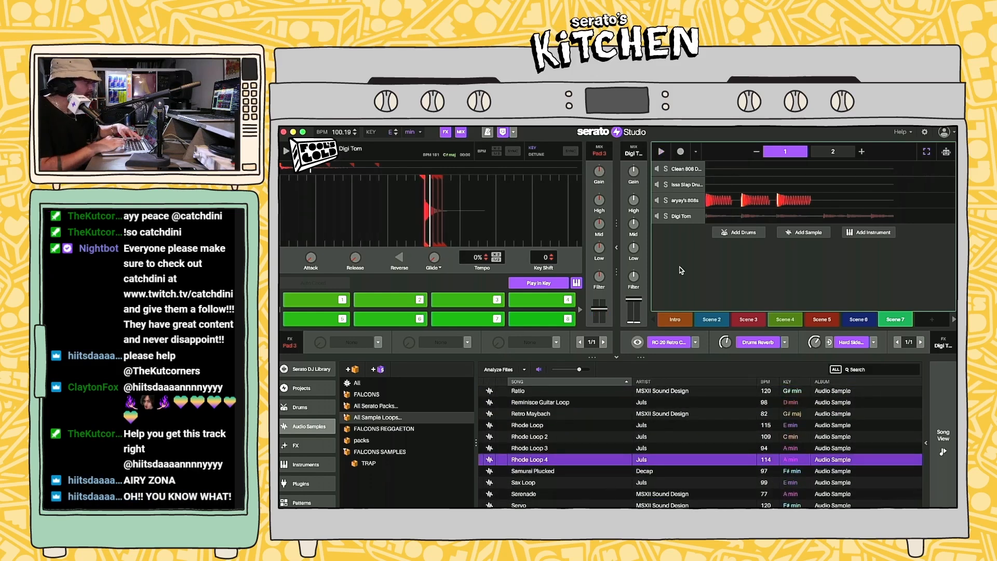
# Step: Duplicate the Digi Tom deck in Scene 7 and collapse its track
pyautogui.click(681, 216)
pyautogui.rightClick(681, 186)
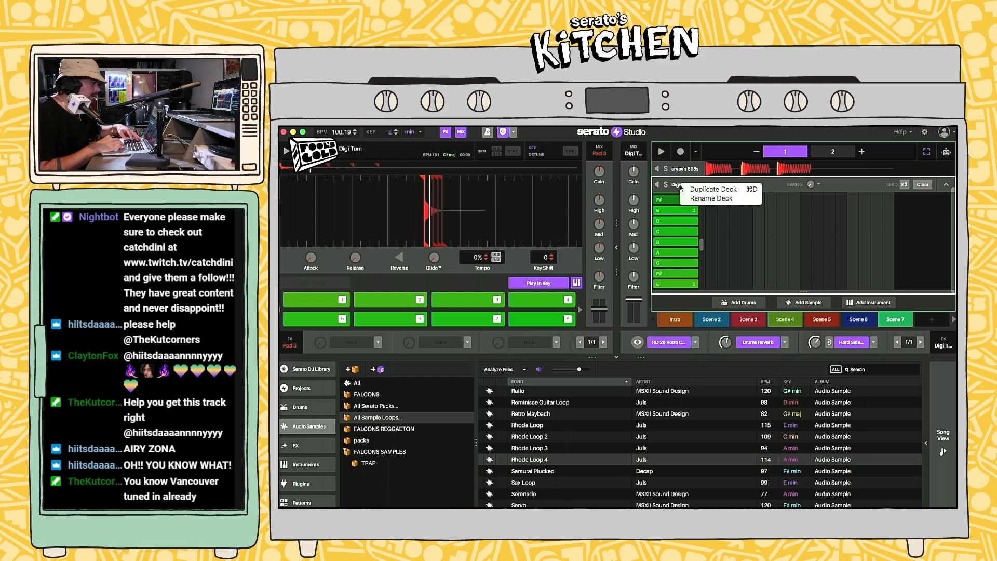
pyautogui.click(696, 189)
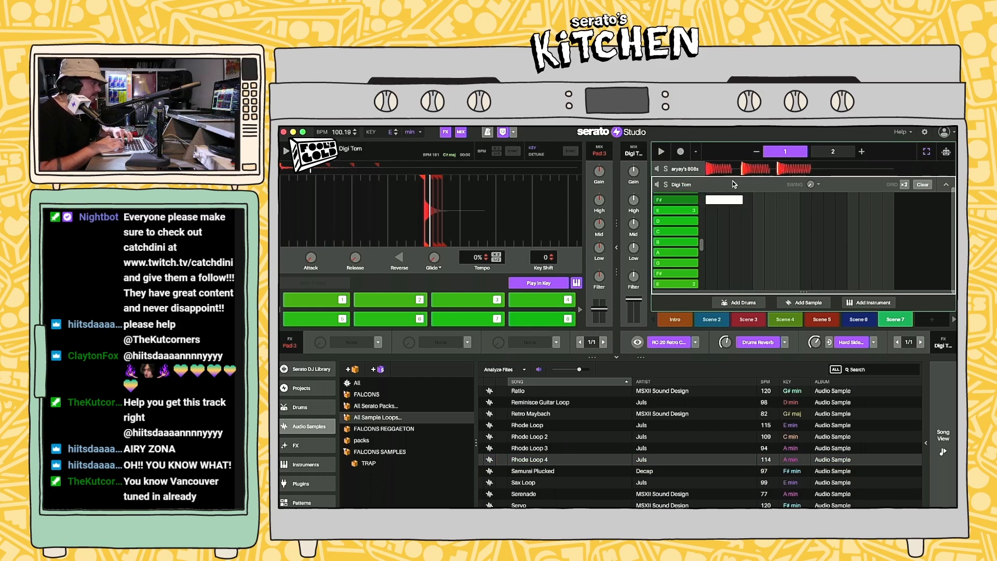
pyautogui.click(947, 185)
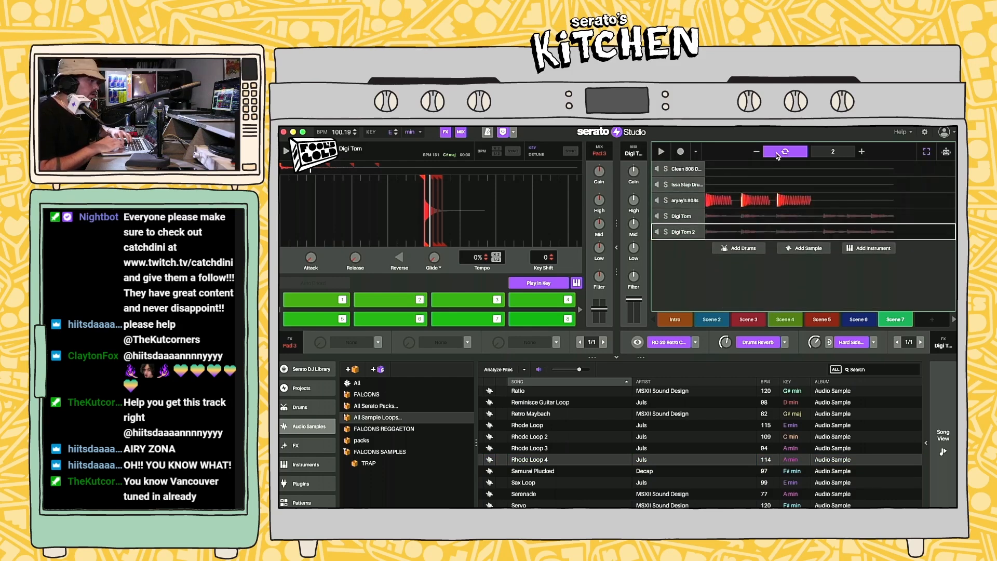
pyautogui.click(680, 215)
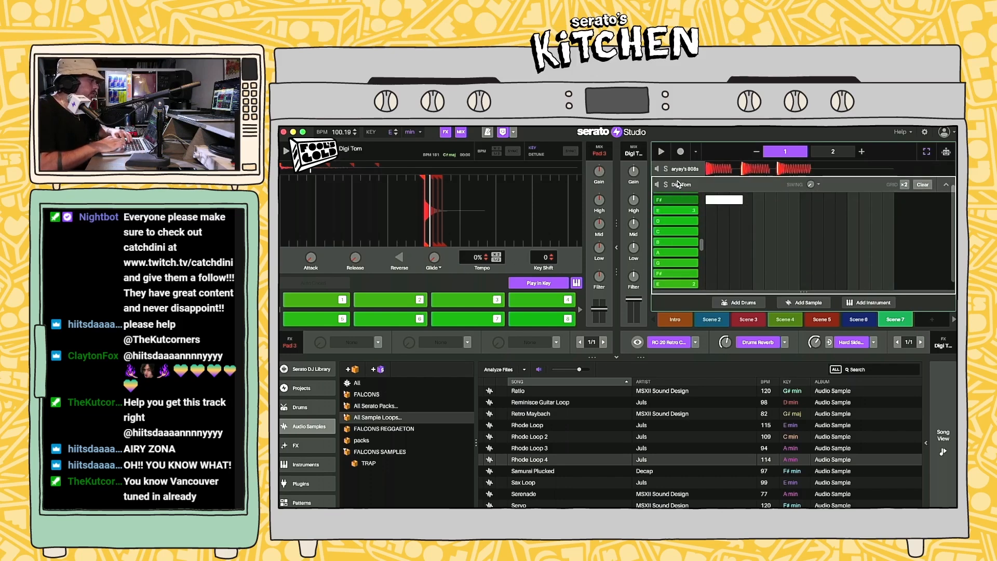
pyautogui.press('BackSpace')
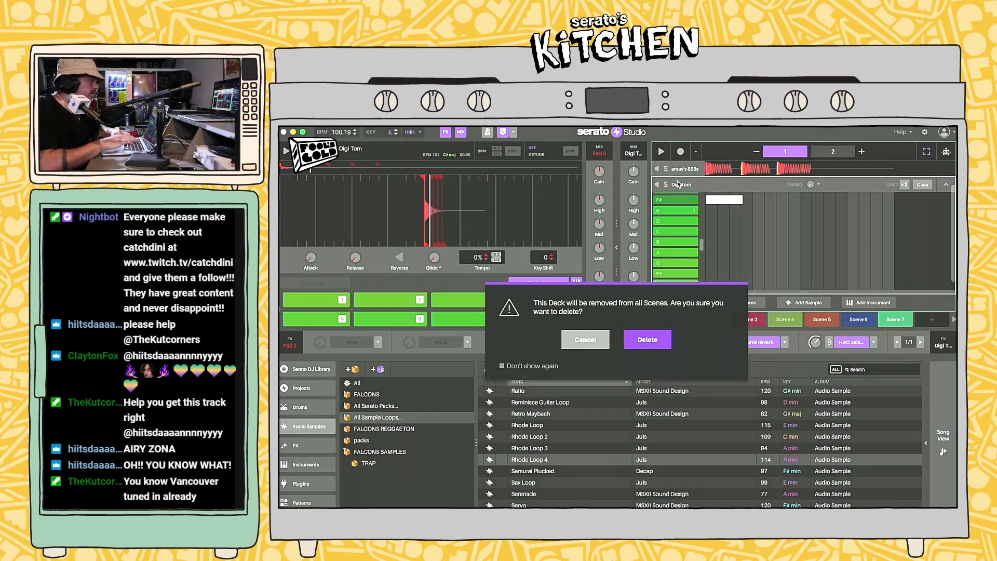
pyautogui.click(642, 341)
# Step: Delete all notes of the original Digi Tom track across both bars of Scene 7 and collapse the track
pyautogui.scroll(2, 738, 225)
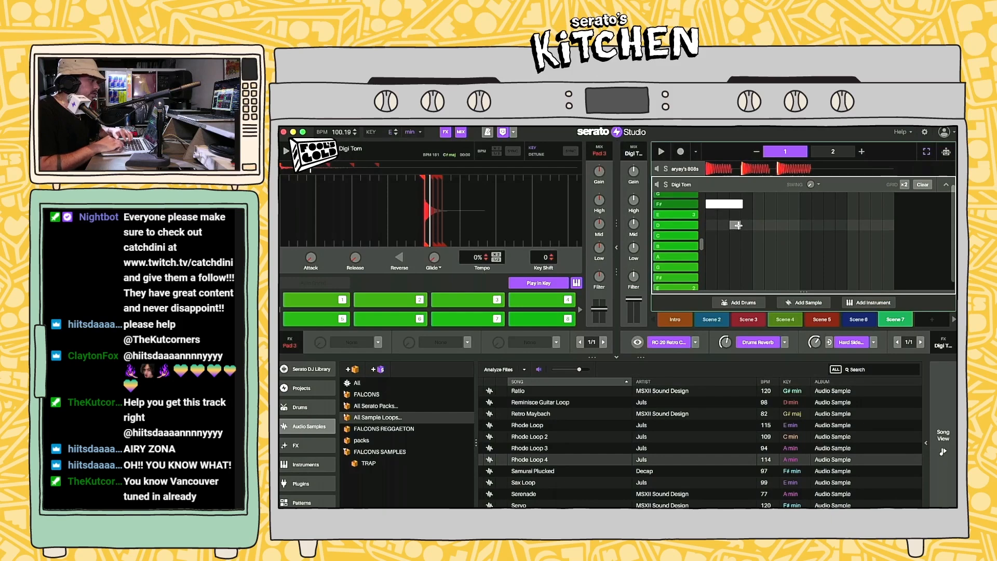
pyautogui.scroll(5, 738, 227)
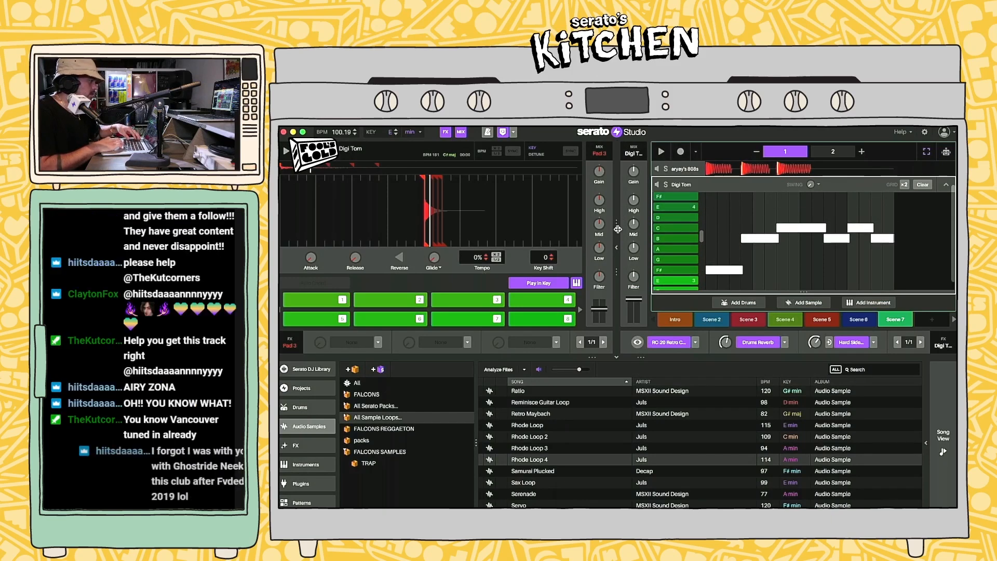
pyautogui.click(617, 248)
pyautogui.moveTo(399, 201); pyautogui.dragTo(815, 275)
pyautogui.press('Delete')
pyautogui.press('space')
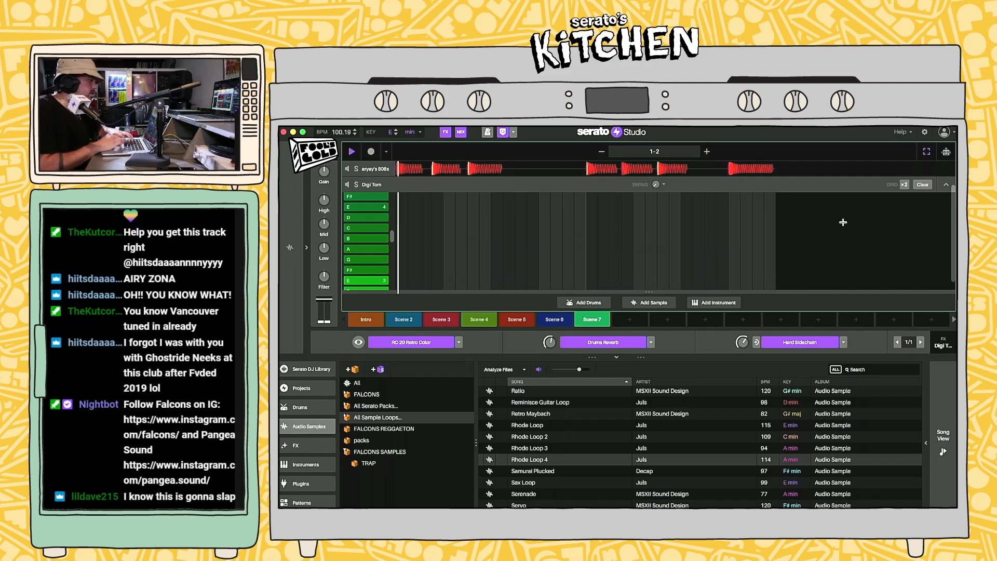
pyautogui.click(295, 253)
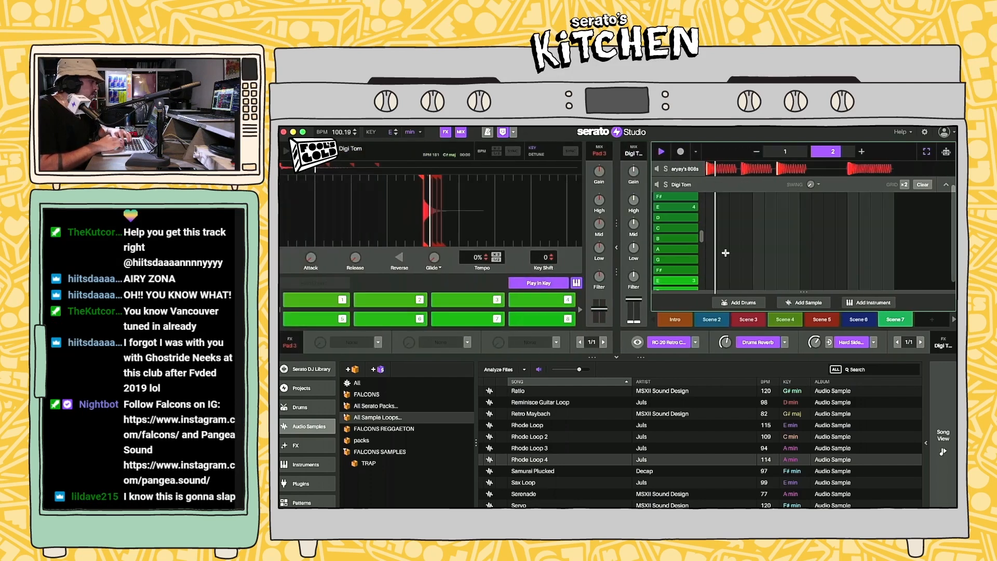
pyautogui.click(946, 185)
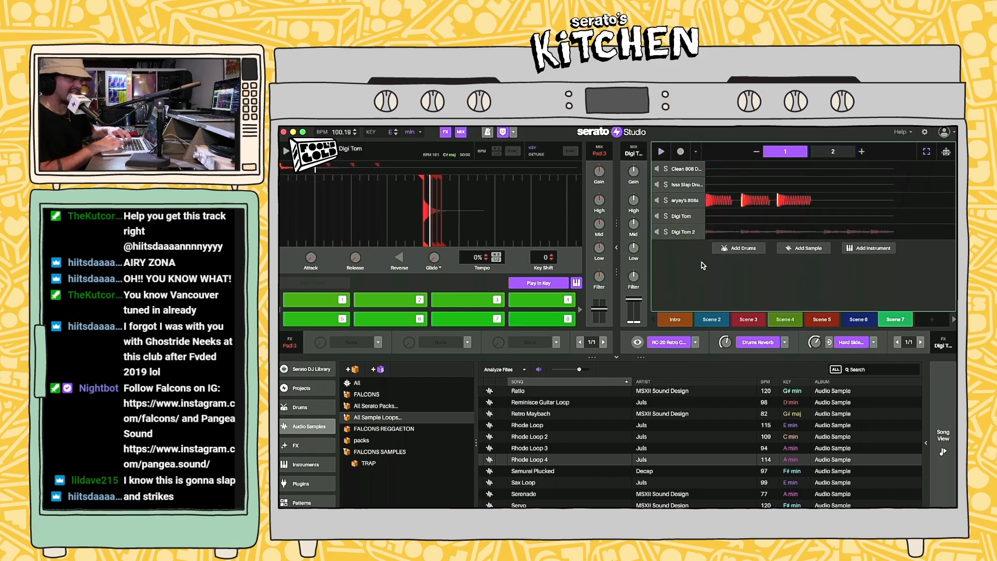
# Step: Set Wobble to 100% in the Digi Tom deck's RC-20 Retro Color effect and expand the Digi Tom 2 track
pyautogui.click(654, 346)
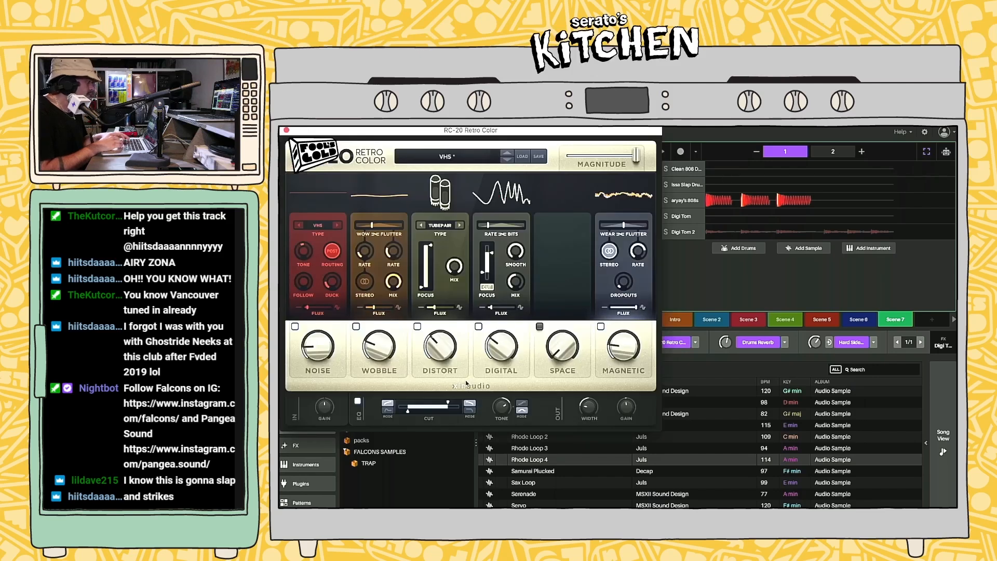
pyautogui.moveTo(380, 347); pyautogui.dragTo(387, 196)
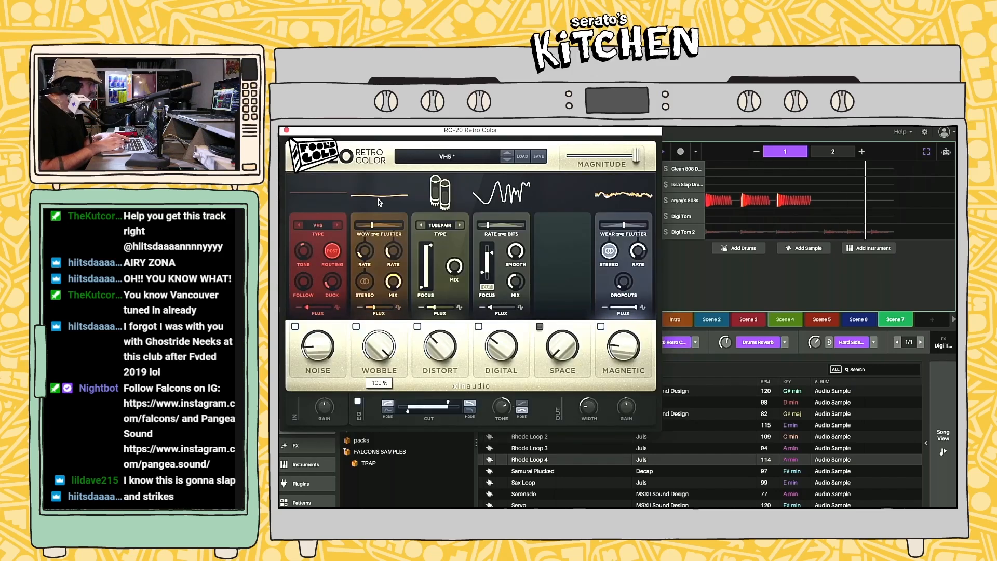
pyautogui.click(720, 290)
pyautogui.click(681, 237)
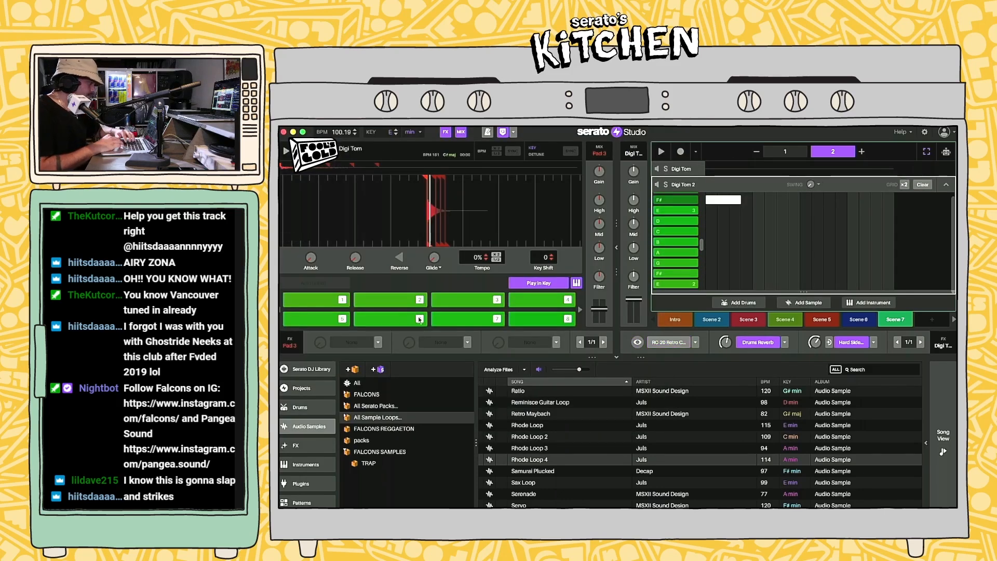
# Step: In Digi Tom 2's RC-20 Retro Color effect, set the EQ low cut to 20 Hz and the high cut to 5477 Hz
pyautogui.click(637, 343)
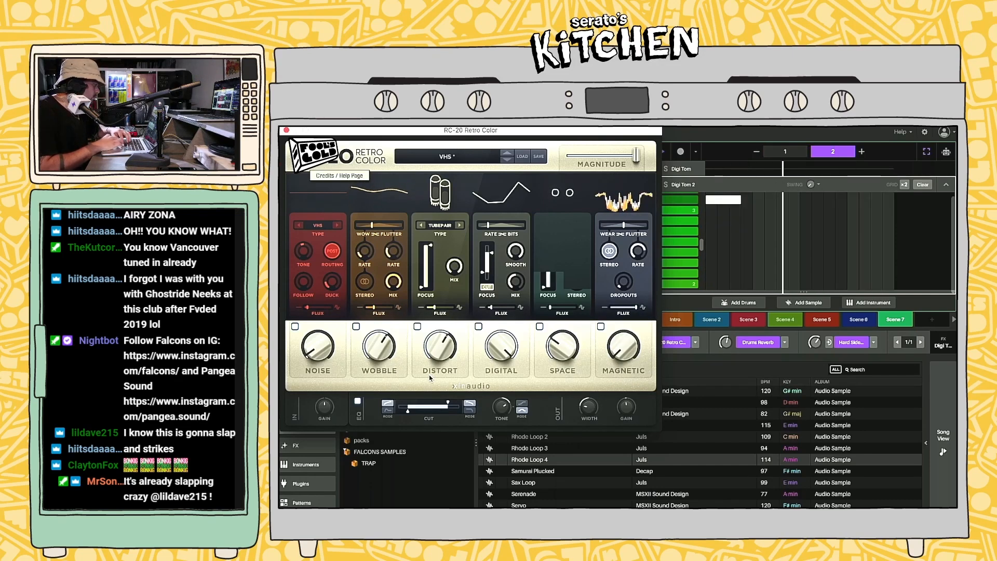
pyautogui.moveTo(408, 413); pyautogui.dragTo(391, 419)
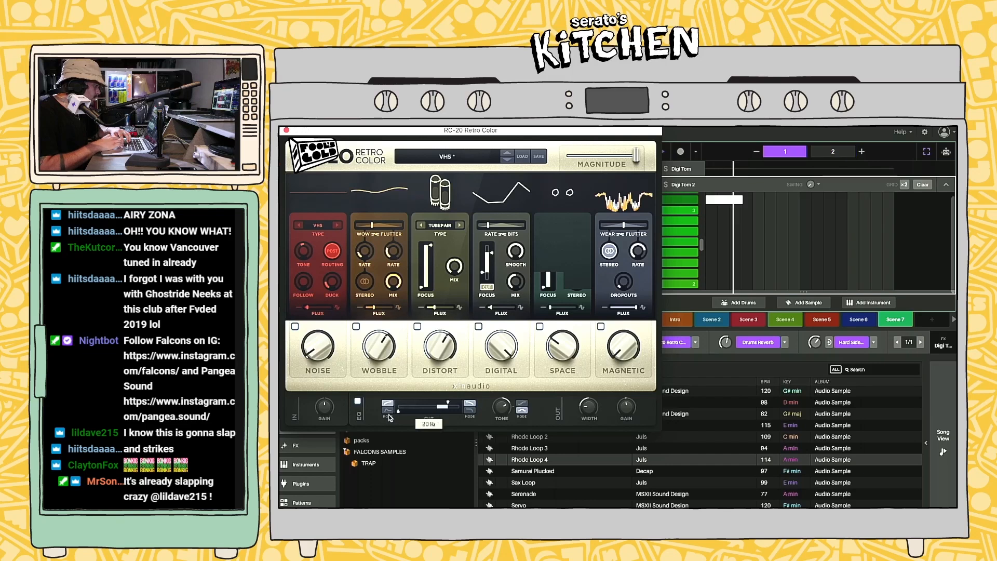
pyautogui.moveTo(449, 407)
pyautogui.mouseDown()
pyautogui.moveTo(410, 404)
pyautogui.moveTo(447, 408)
pyautogui.moveTo(434, 414)
pyautogui.moveTo(453, 404)
pyautogui.mouseUp()
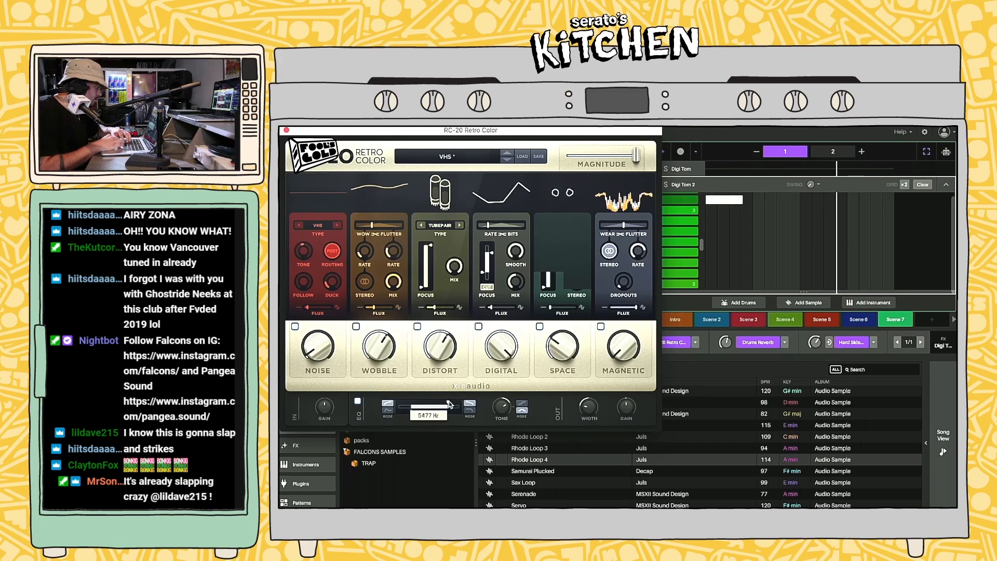
pyautogui.click(286, 131)
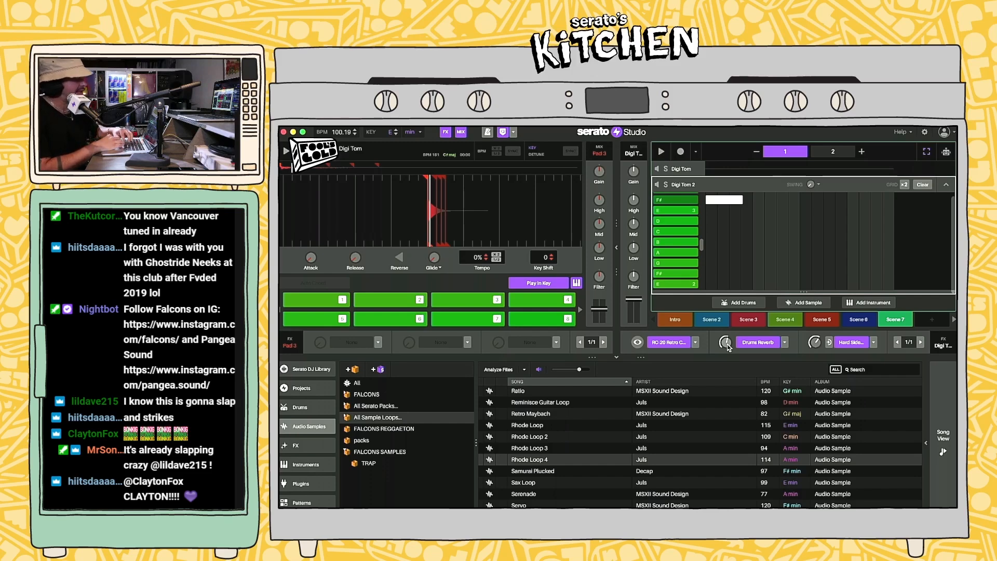
# Step: Audition Digi Tom 2 with its Drums Reverb, and replace that effect with Amphitheatre Reverb
pyautogui.press('space')
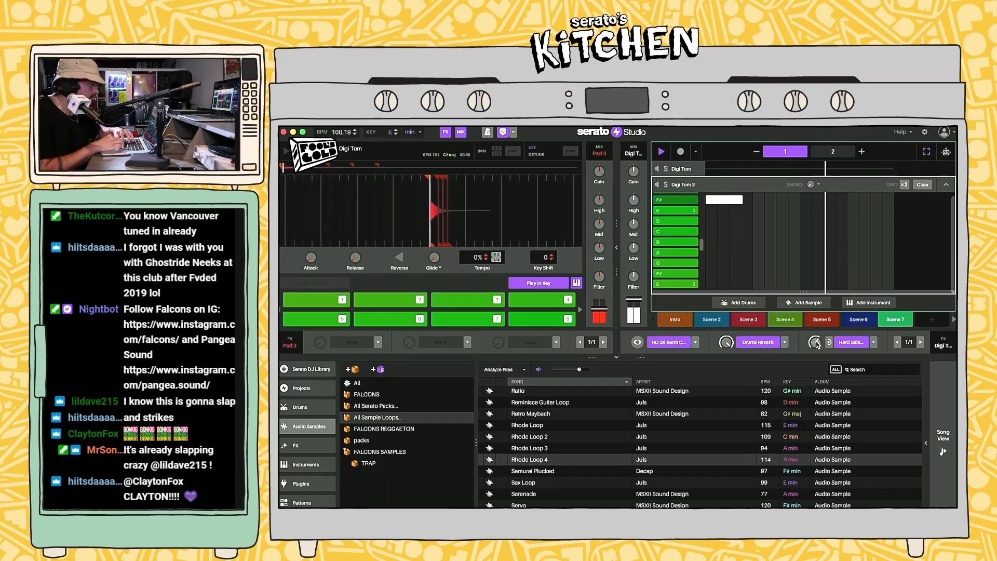
pyautogui.press('space')
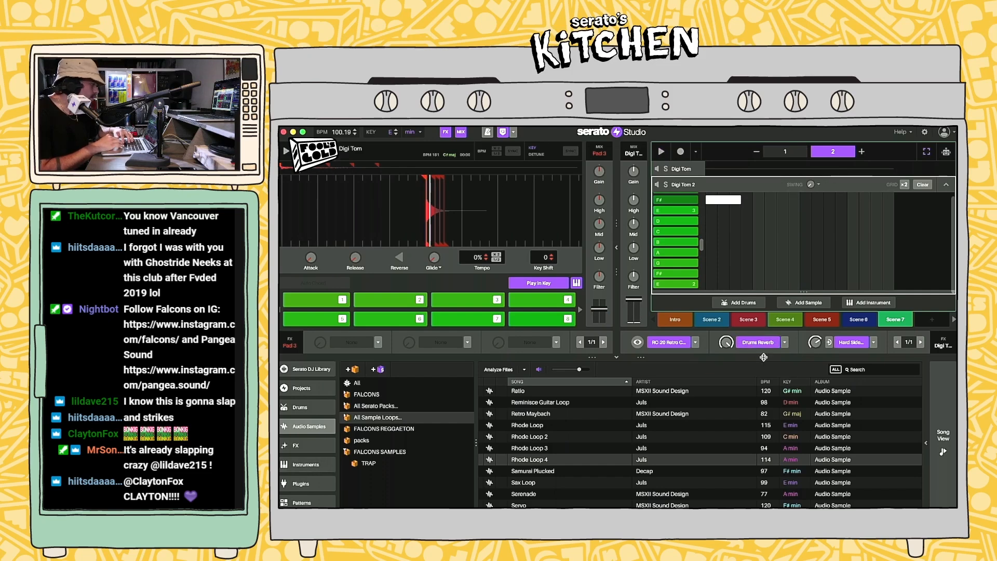
pyautogui.click(786, 342)
pyautogui.moveTo(774, 366)
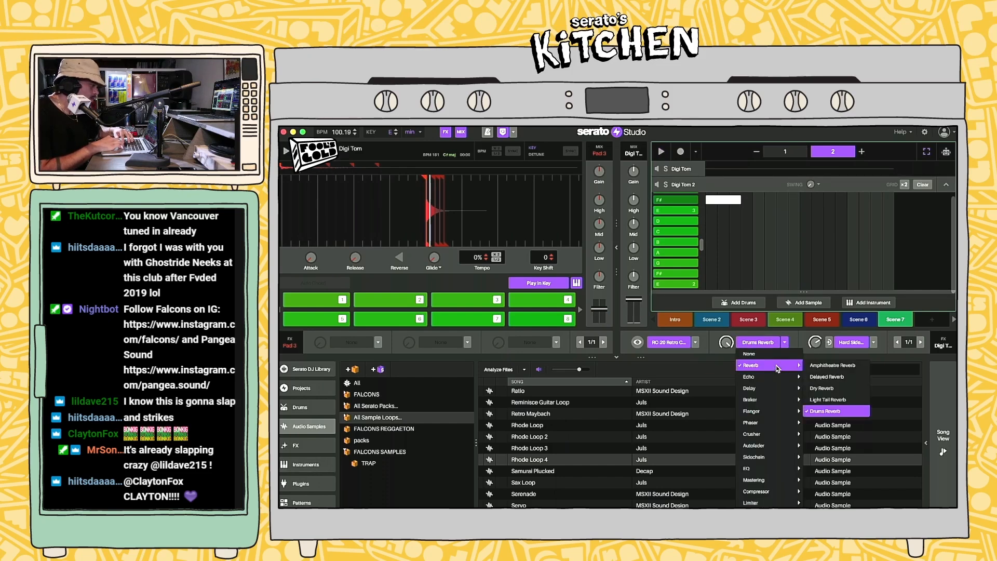
pyautogui.click(840, 365)
pyautogui.press('space')
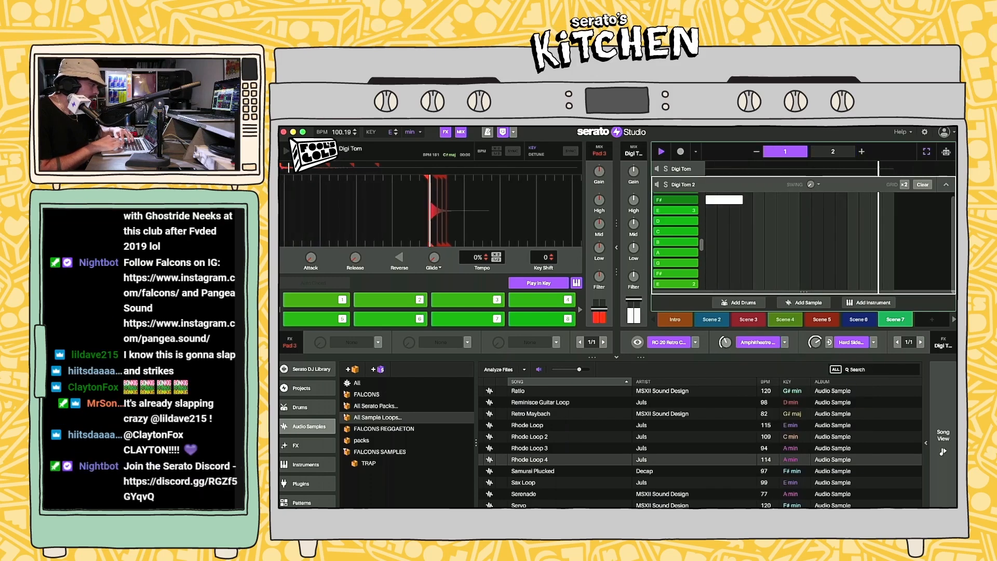
# Step: Set the second effect on Digi Tom 2 to Dub Echo
pyautogui.click(785, 342)
pyautogui.moveTo(782, 376)
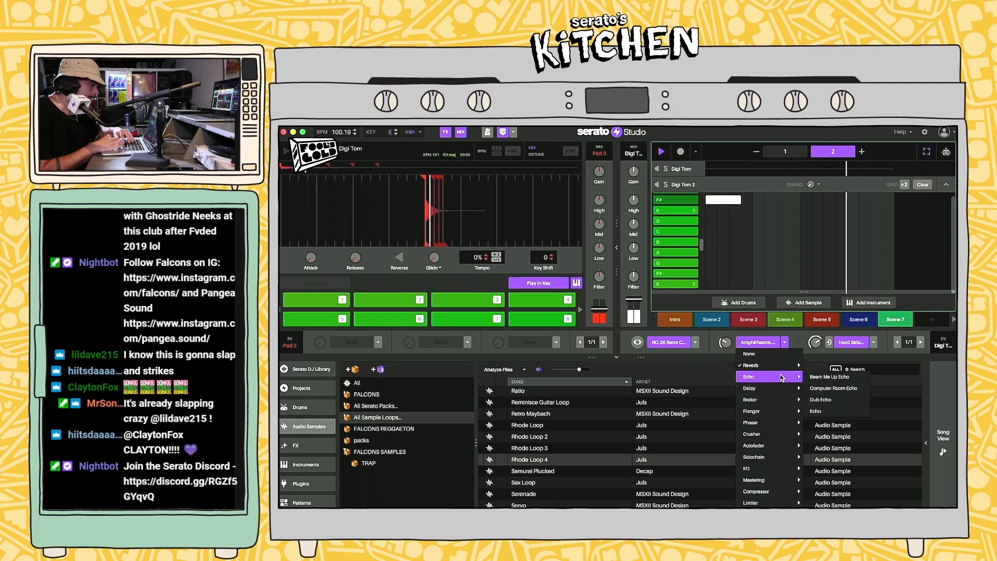
pyautogui.click(821, 399)
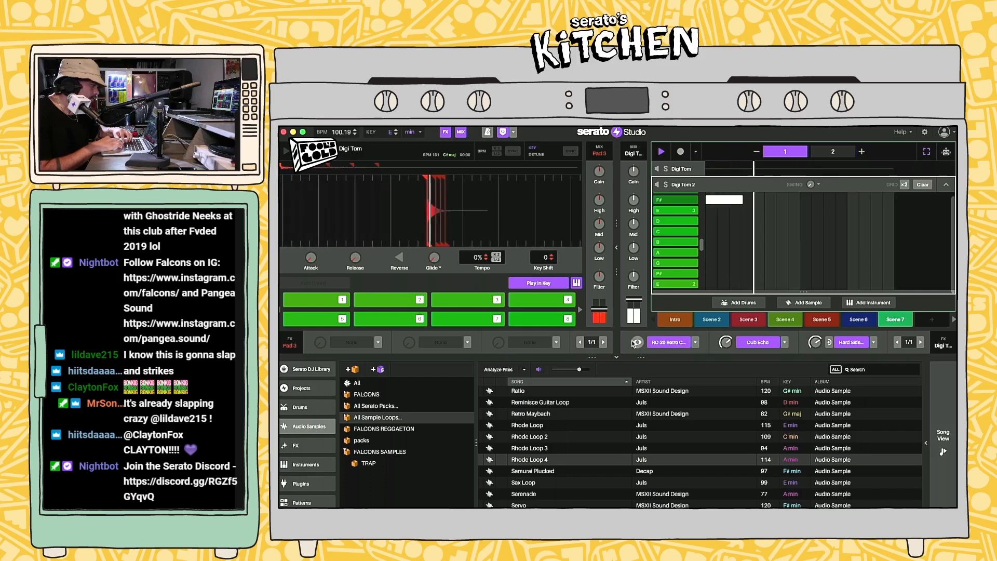
# Step: Replace the sidechain effect in Digi Tom 2's third effect slot with the Flanger preset
pyautogui.click(850, 342)
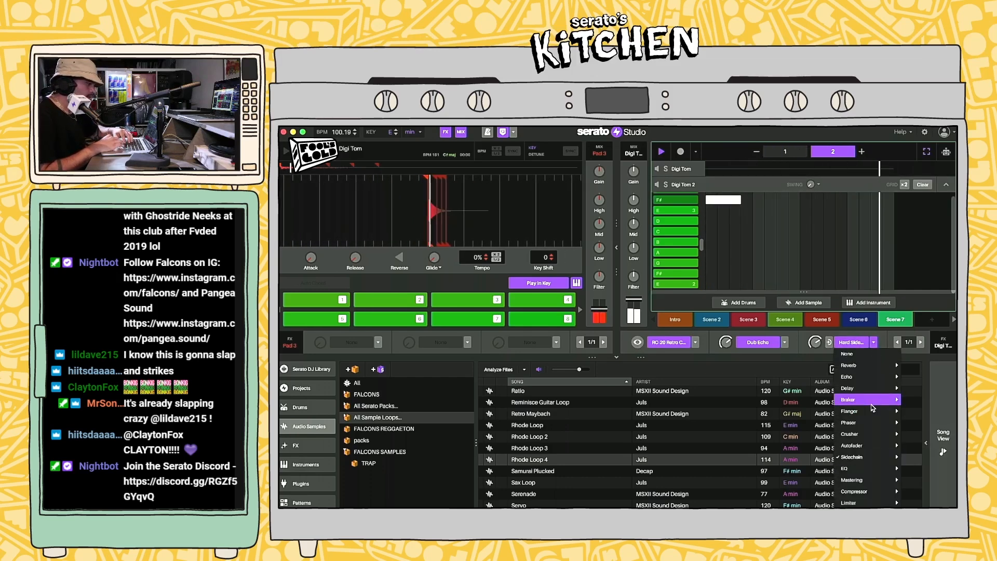
pyautogui.moveTo(869, 422)
pyautogui.scroll(5, 766, 398)
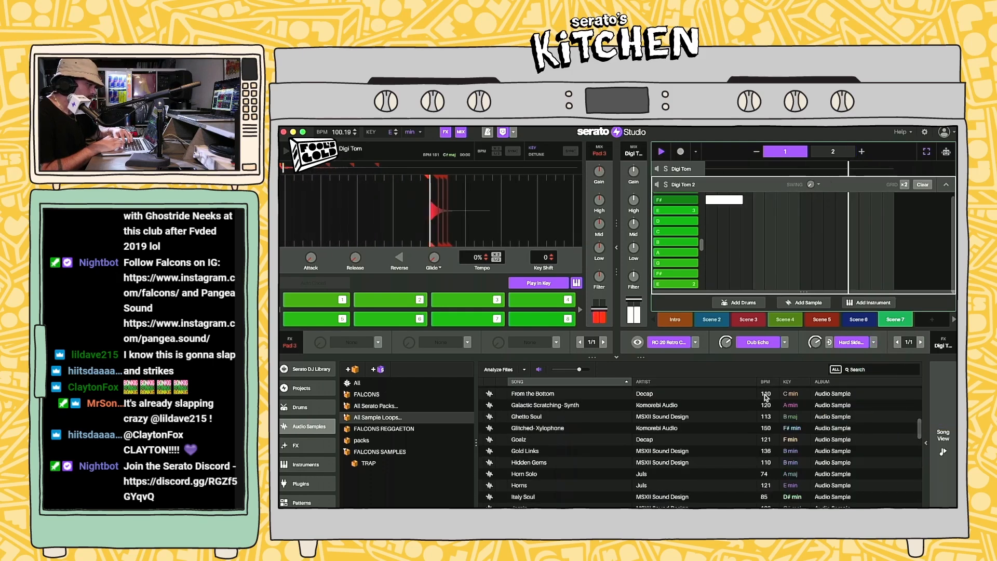
pyautogui.click(875, 343)
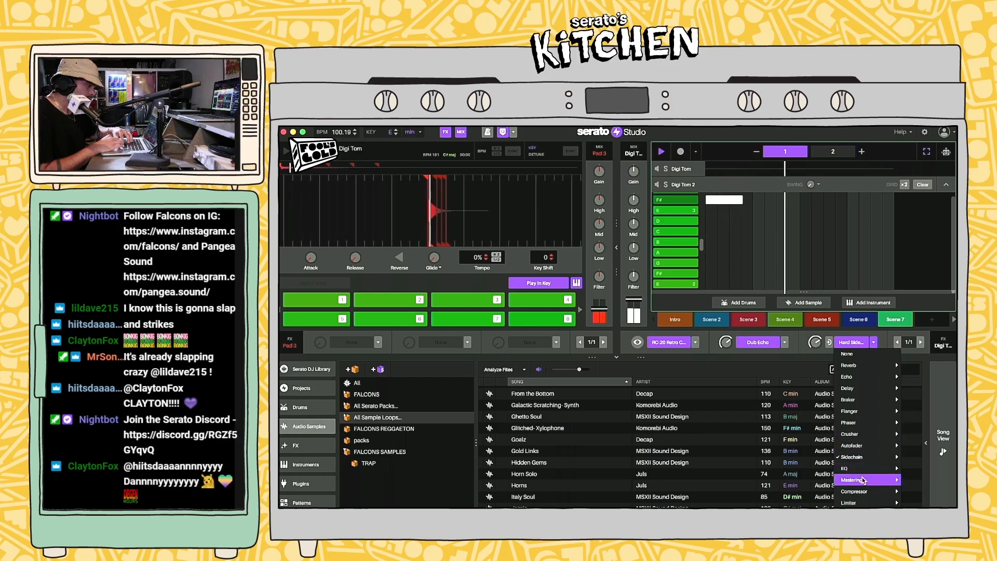
pyautogui.moveTo(867, 412)
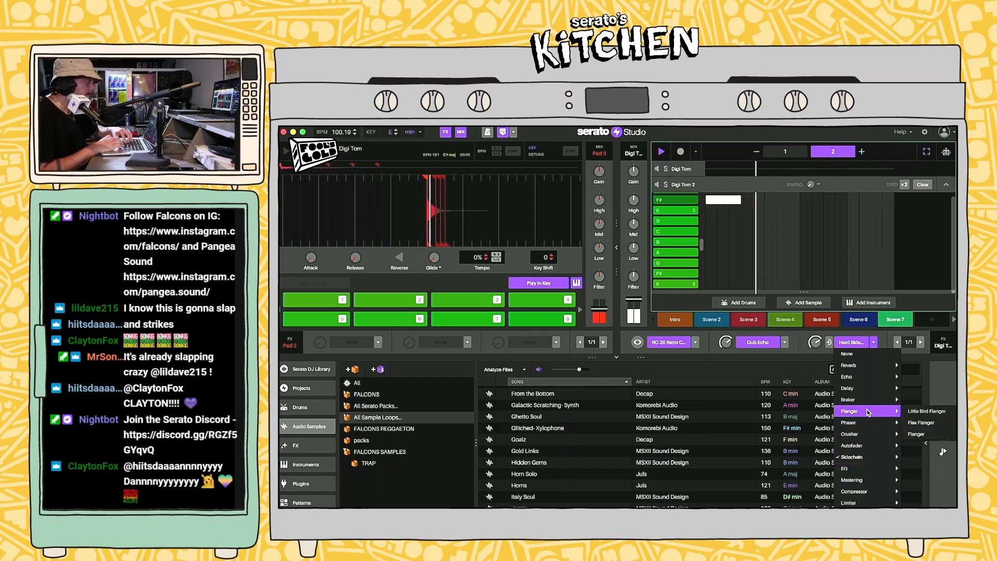
pyautogui.click(926, 433)
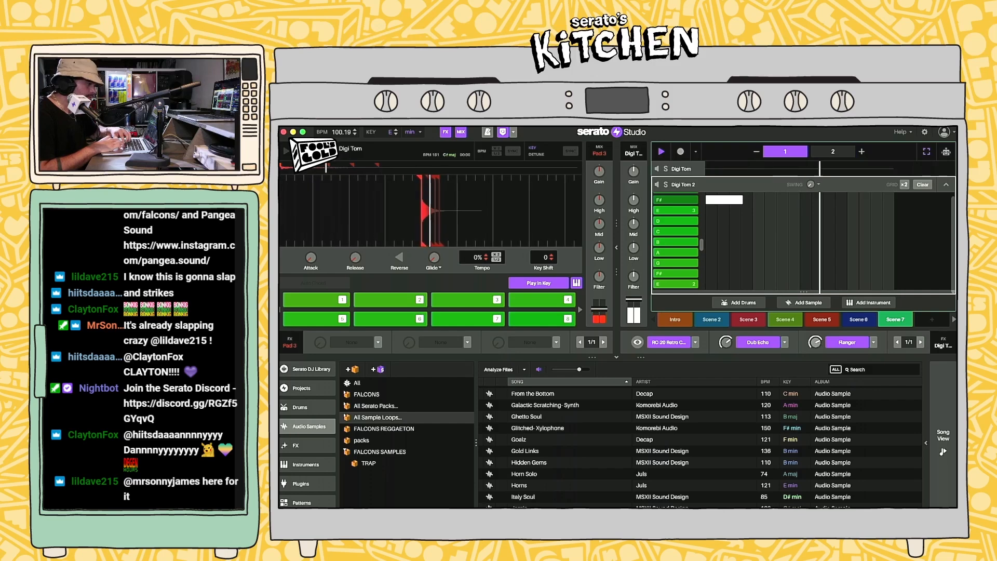
# Step: Show the song arrangement, select the first Scene 6 block, and inspect the original Digi Tom track's RC-20 Retro Color settings
pyautogui.click(943, 436)
pyautogui.click(662, 409)
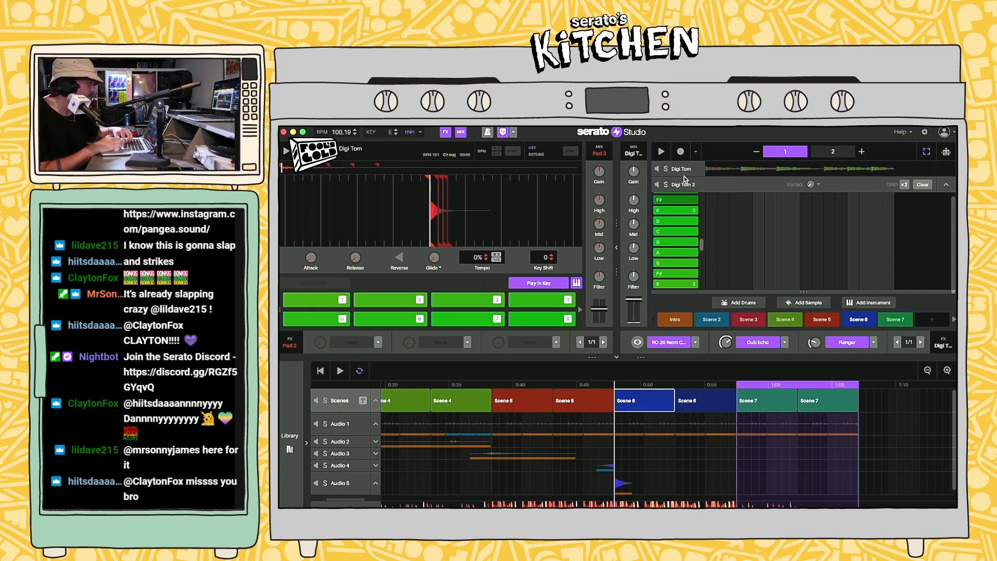
pyautogui.scroll(3, 705, 184)
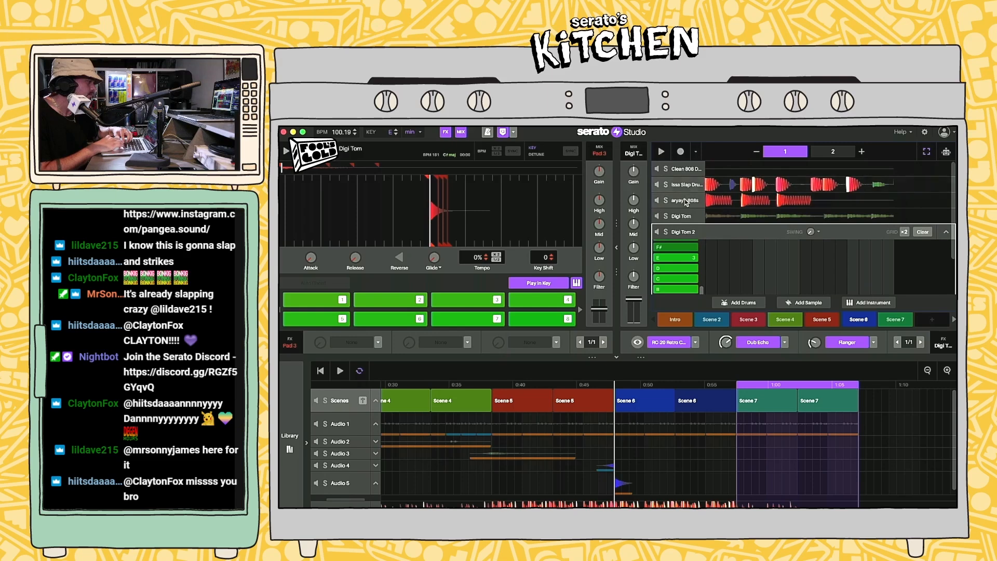
pyautogui.click(681, 213)
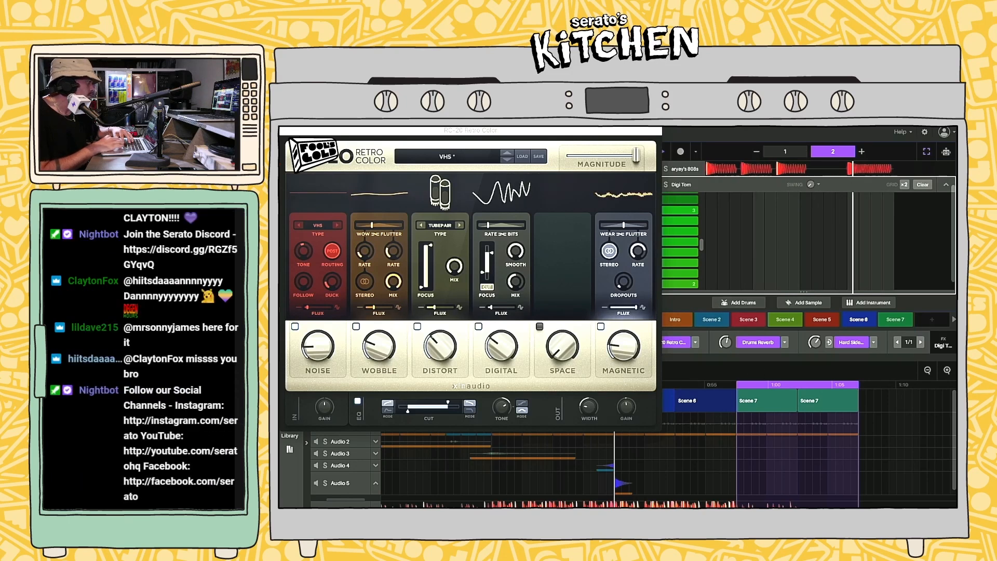
pyautogui.click(286, 131)
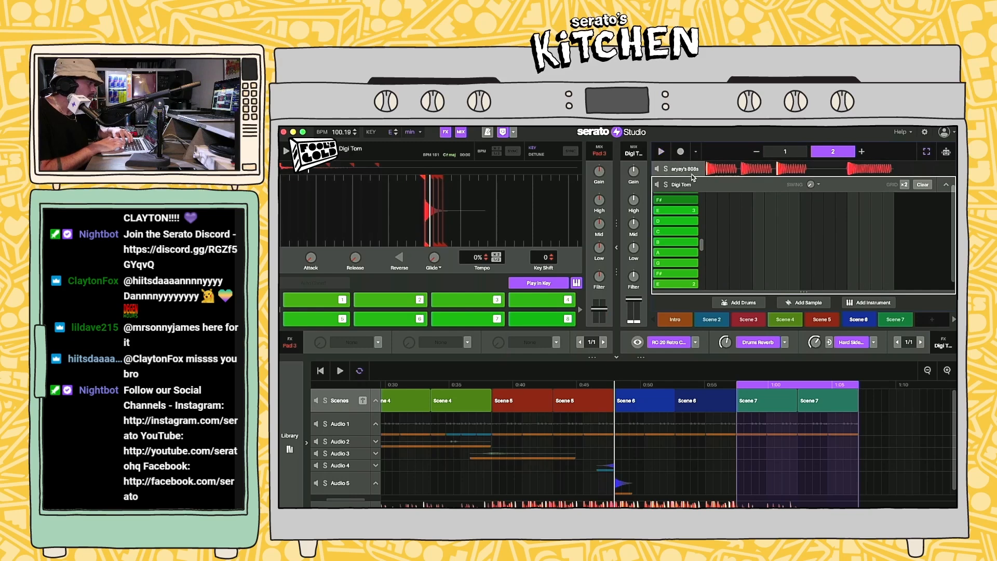
pyautogui.click(944, 185)
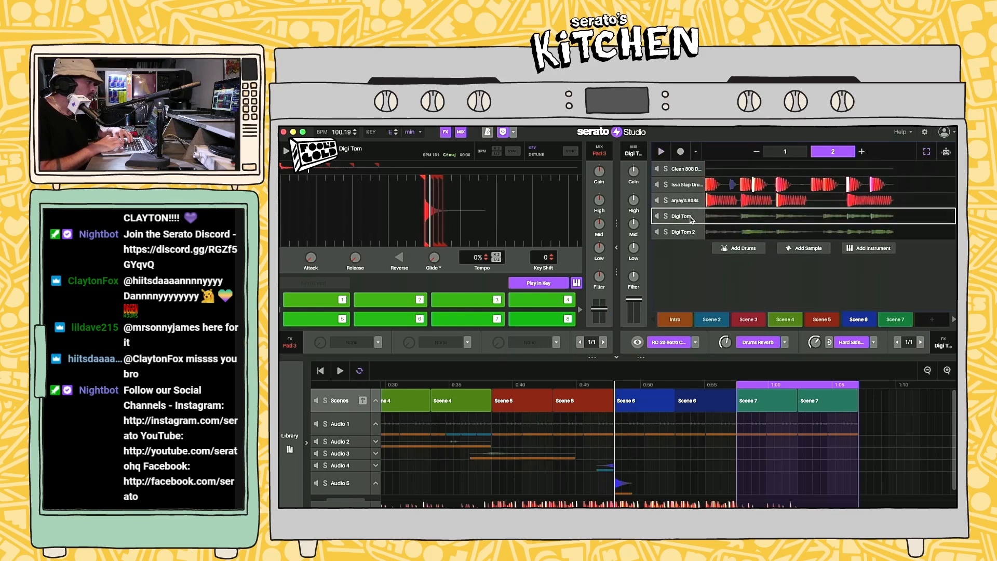
# Step: Delete all notes of the Digi Tom 2 track across both bars of Scene 6, collapsing the sample deck to show both bars
pyautogui.click(678, 233)
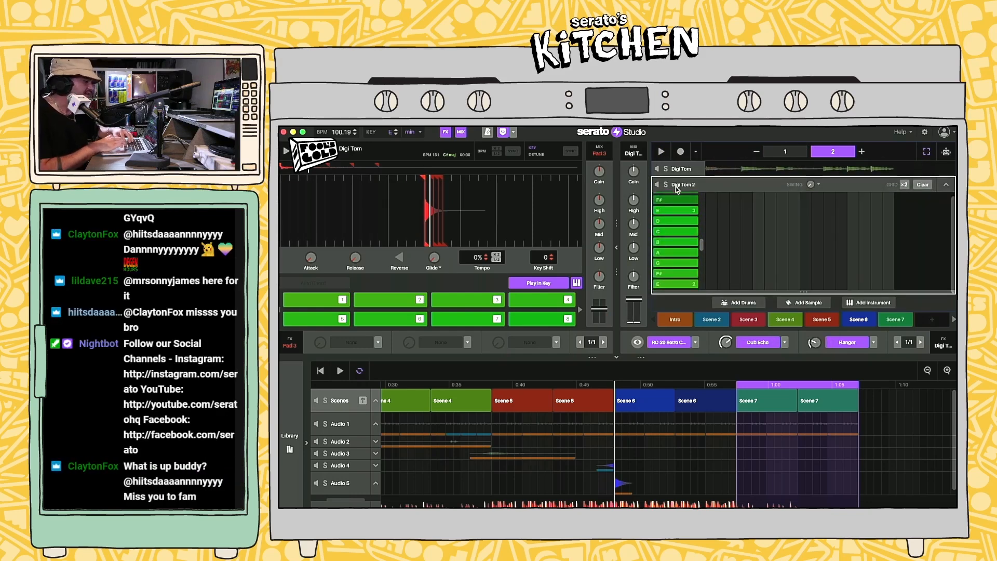
pyautogui.press('BackSpace')
pyautogui.click(586, 340)
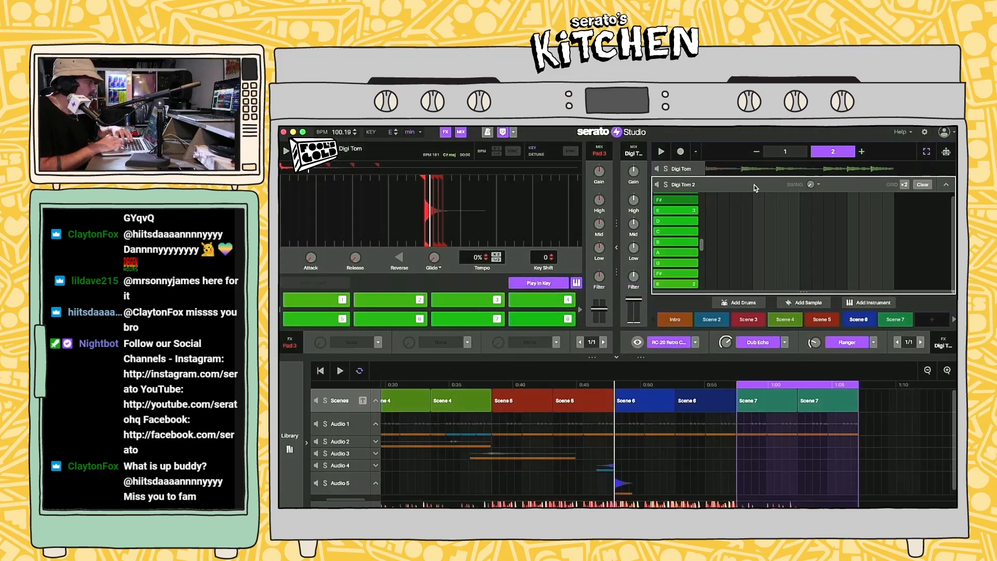
pyautogui.scroll(3, 755, 188)
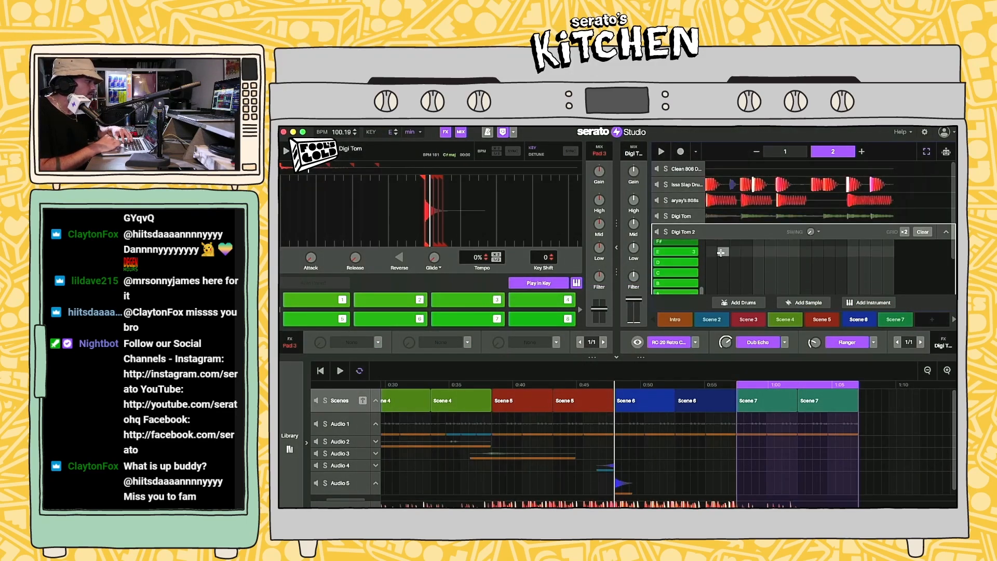
pyautogui.click(943, 231)
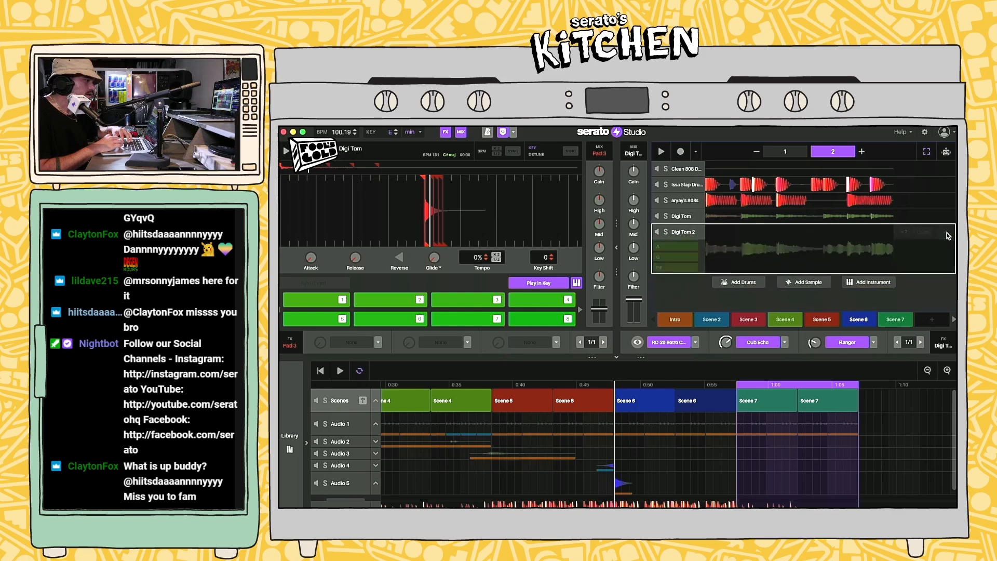
pyautogui.click(953, 235)
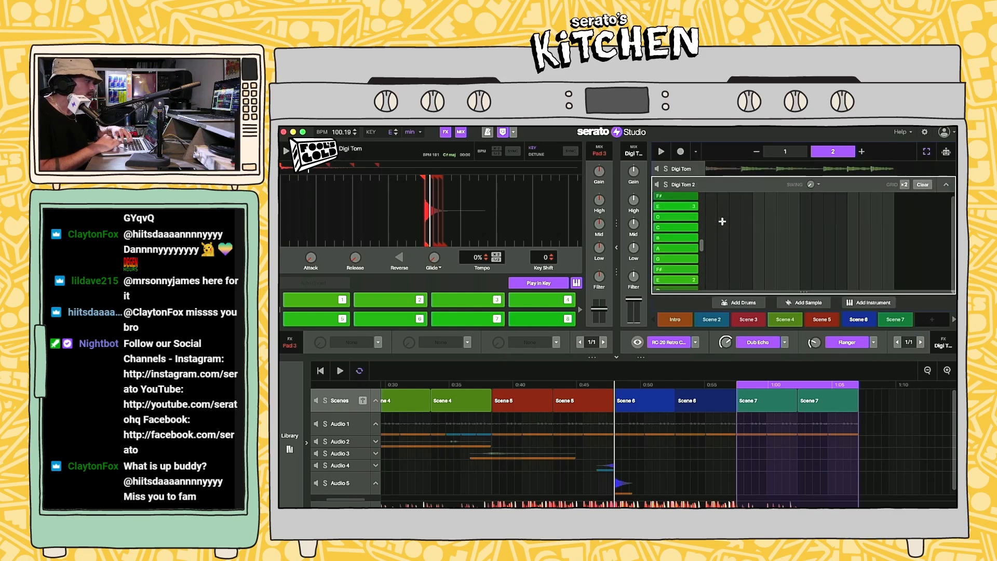
pyautogui.scroll(10, 723, 222)
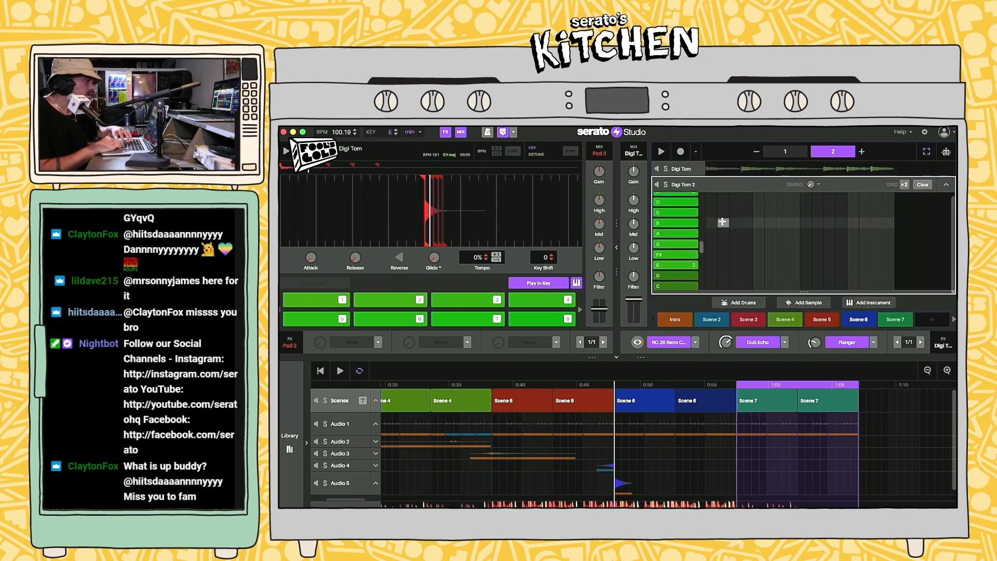
pyautogui.scroll(2, 723, 222)
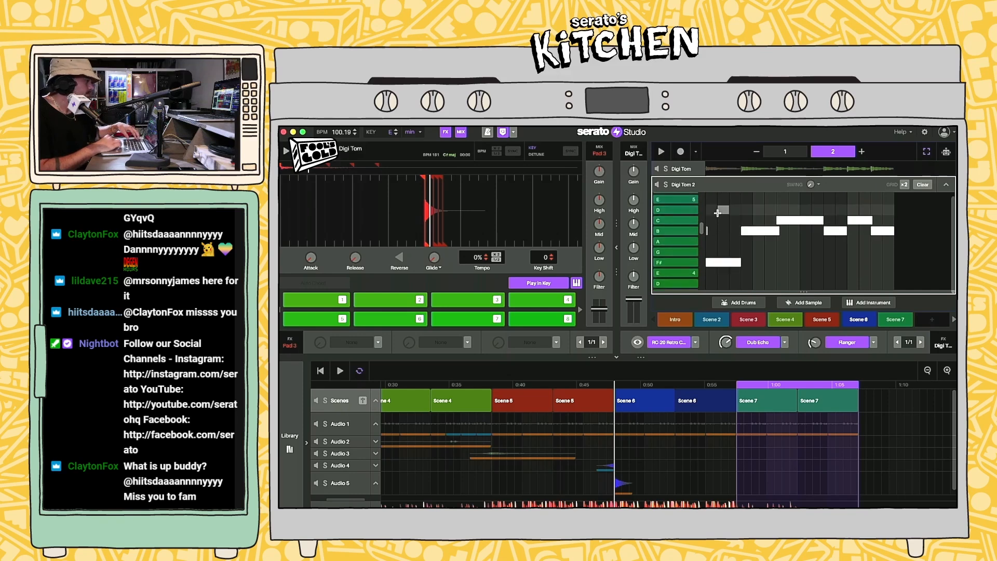
pyautogui.moveTo(709, 198); pyautogui.dragTo(939, 291)
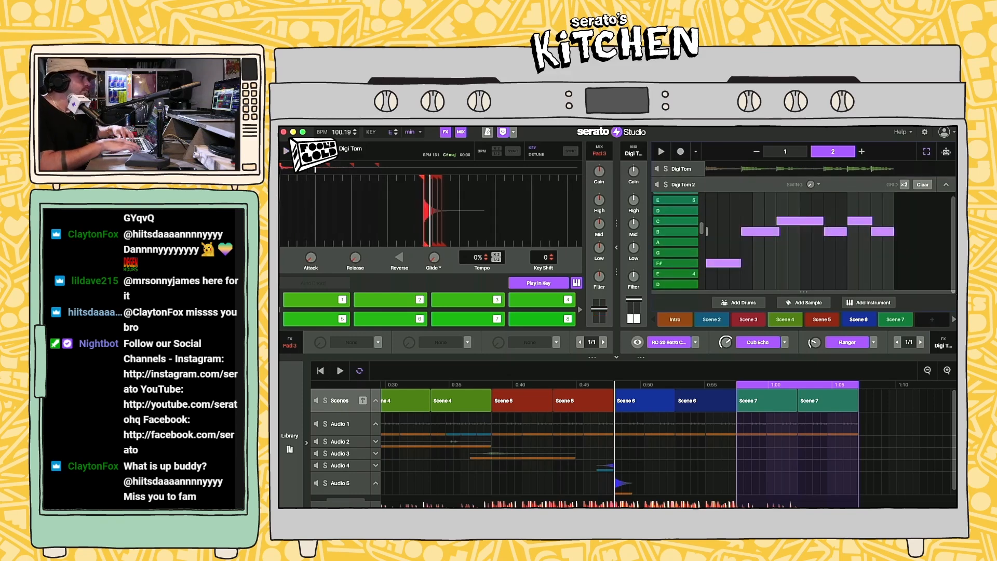
pyautogui.press('Delete')
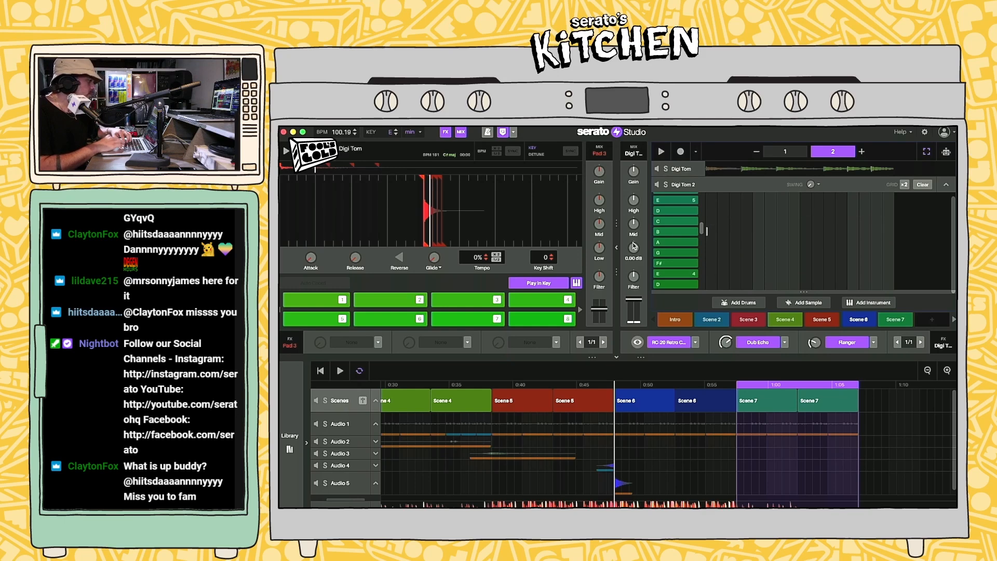
pyautogui.click(618, 249)
pyautogui.hotkey('ctrl', 'z')
pyautogui.moveTo(401, 203); pyautogui.dragTo(620, 272)
pyautogui.press('Delete')
# Step: Play the song from the first Scene 6 block into Scene 7 to check the transition
pyautogui.press('space')
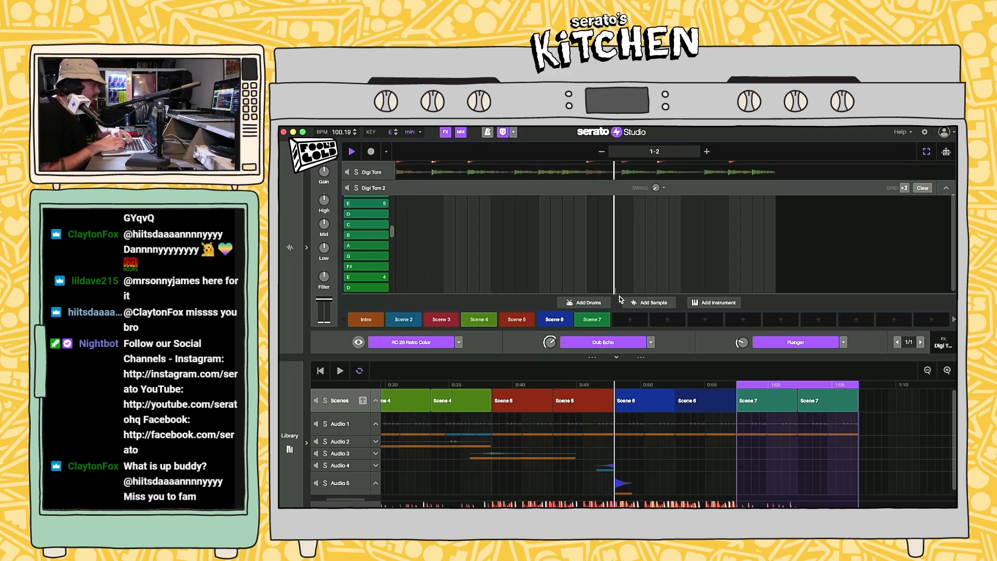
pyautogui.click(622, 422)
pyautogui.click(627, 406)
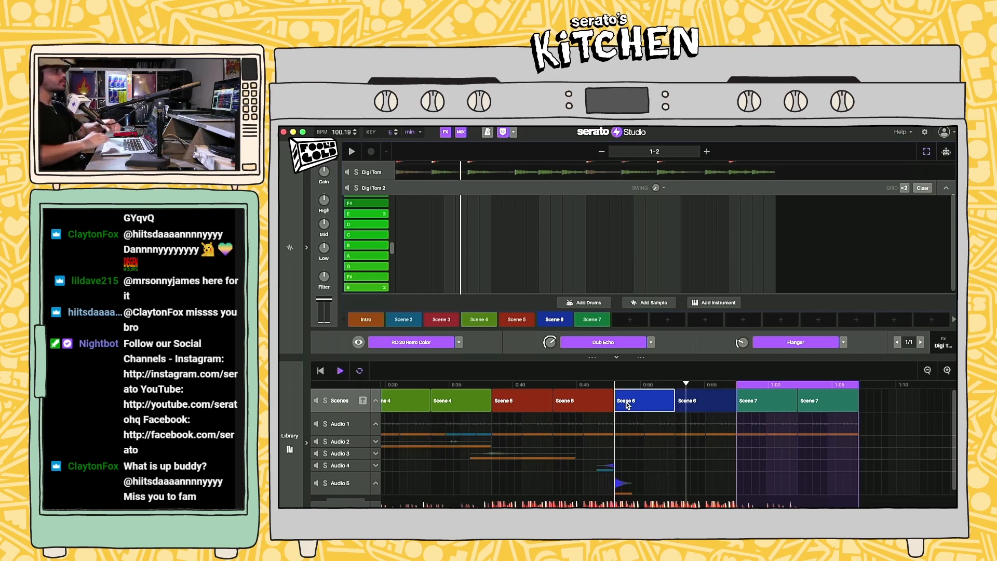
pyautogui.hscroll(-1, 737, 441)
pyautogui.scroll(-1, 737, 440)
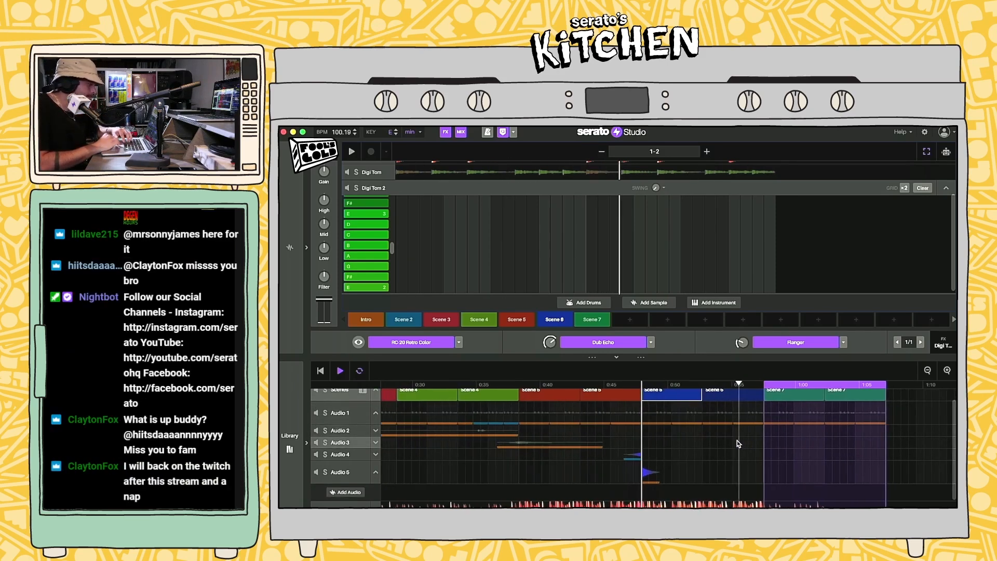
pyautogui.scroll(1, 663, 459)
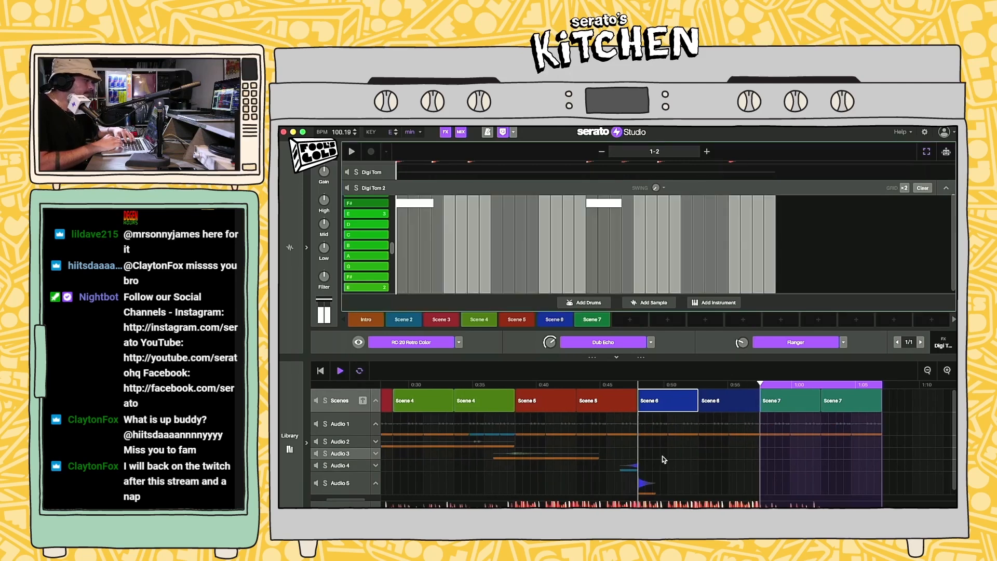
# Step: Copy both Scene 6 blocks in the song and paste them directly after the last Scene 7 block
pyautogui.click(629, 466)
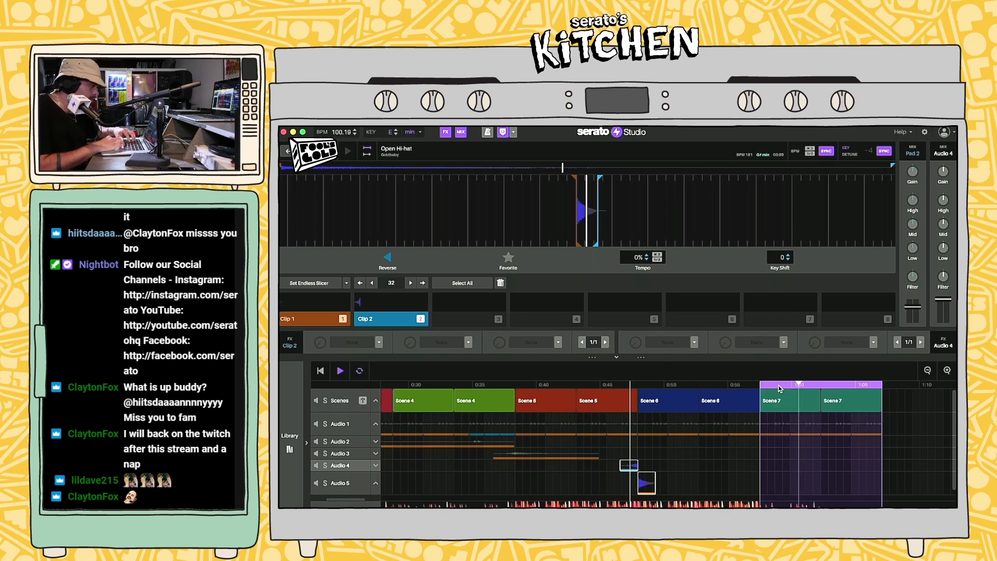
pyautogui.click(736, 398)
pyautogui.click(885, 407)
pyautogui.press('super+v')
# Step: Try to extend the song's loop region past Scene 7 over the pasted Scene 6 blocks
pyautogui.press('space')
pyautogui.moveTo(877, 384); pyautogui.dragTo(943, 385)
pyautogui.hscroll(5, 797, 421)
pyautogui.scroll(1, 797, 420)
pyautogui.moveTo(772, 385); pyautogui.dragTo(737, 390)
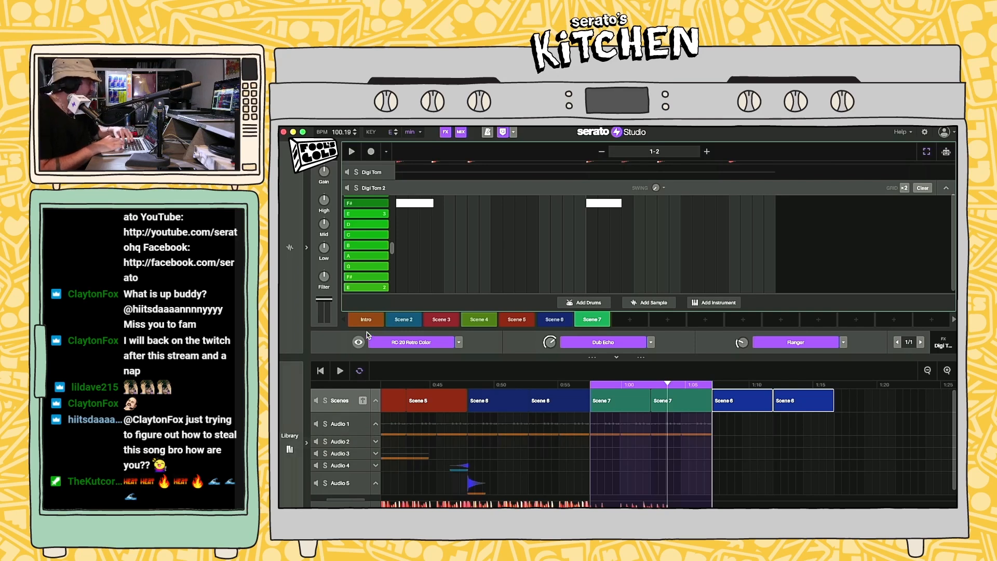
# Step: Duplicate Scene 7 into the first empty scene slot, check its Digi Tom 2 notes and collapse that track
pyautogui.click(681, 400)
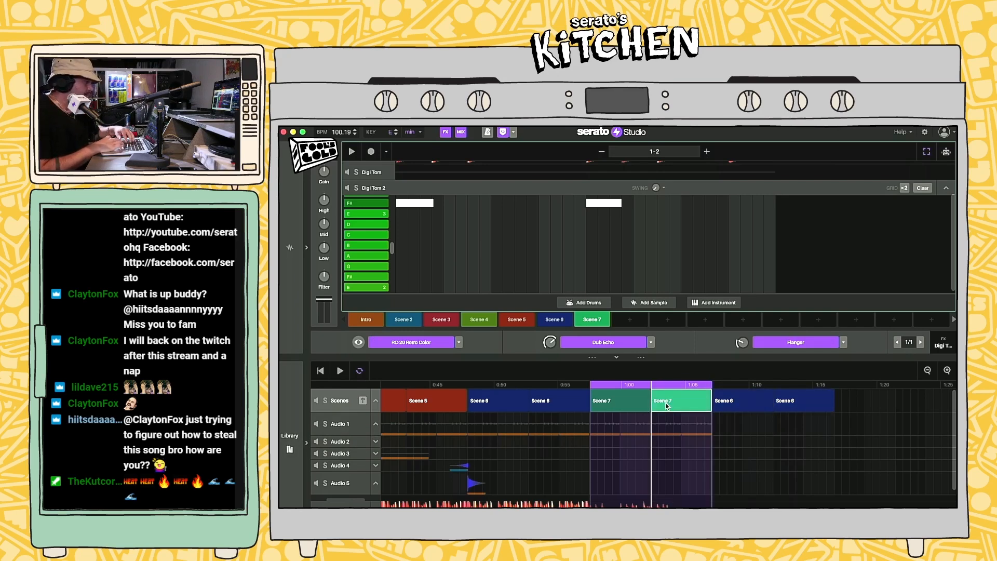
pyautogui.click(306, 247)
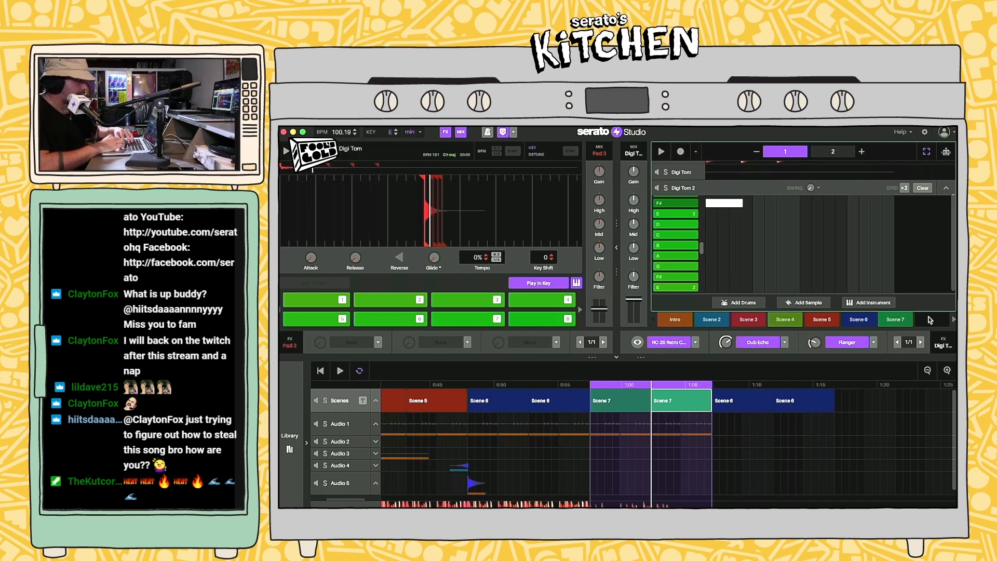
pyautogui.click(931, 321)
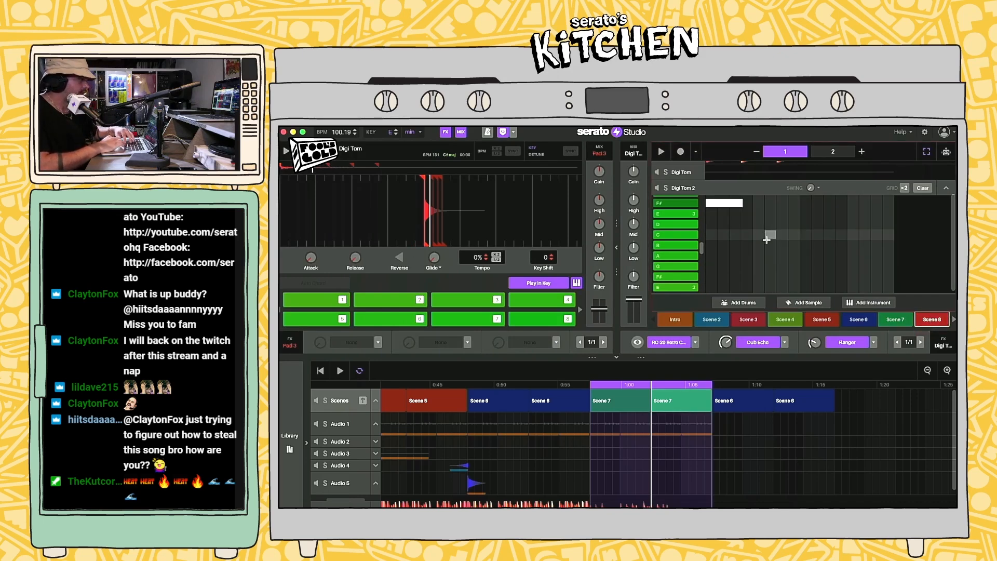
pyautogui.click(708, 191)
pyautogui.scroll(-1, 841, 236)
pyautogui.scroll(2, 841, 237)
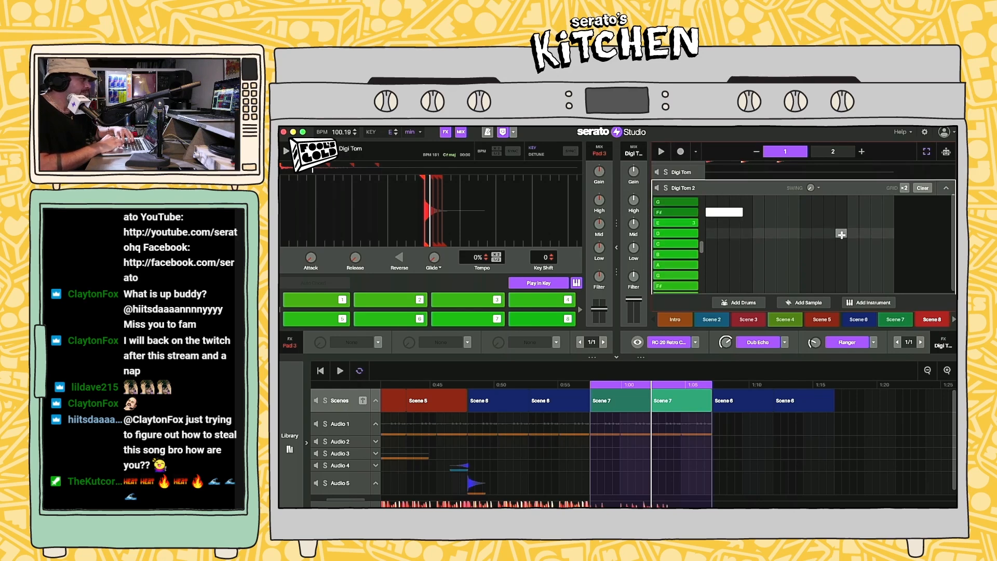
pyautogui.click(947, 189)
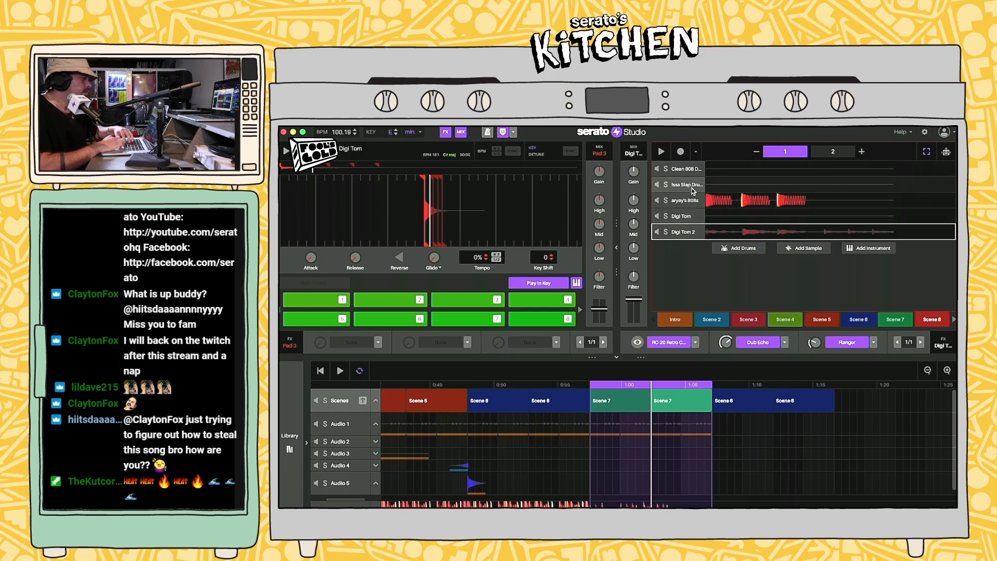
# Step: Replace the last F# note of Digi Tom 2 in Scene 8 with four short F# notes on the doubled grid
pyautogui.press('space')
pyautogui.click(676, 402)
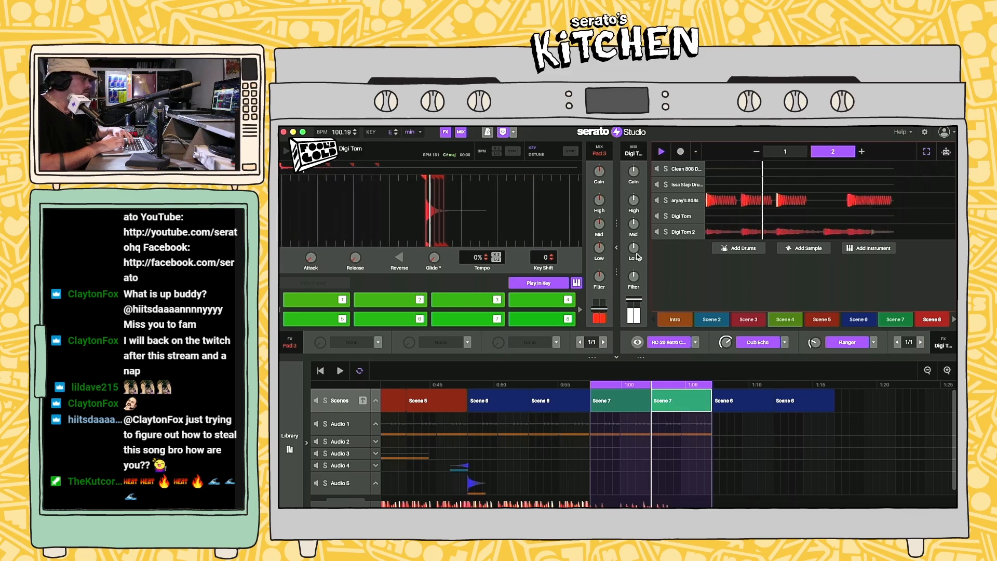
pyautogui.click(616, 248)
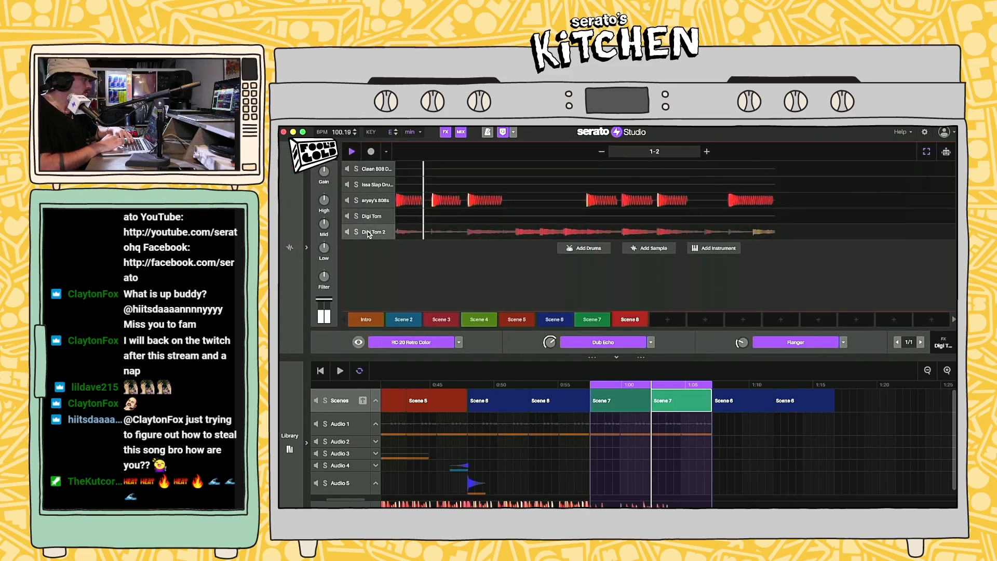
pyautogui.click(367, 230)
pyautogui.scroll(6, 771, 224)
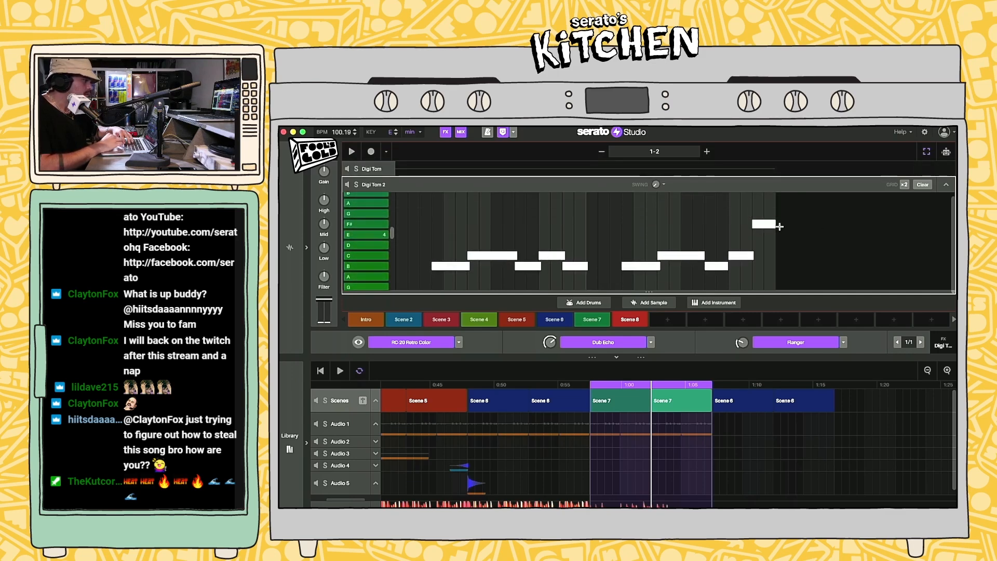
pyautogui.click(759, 225)
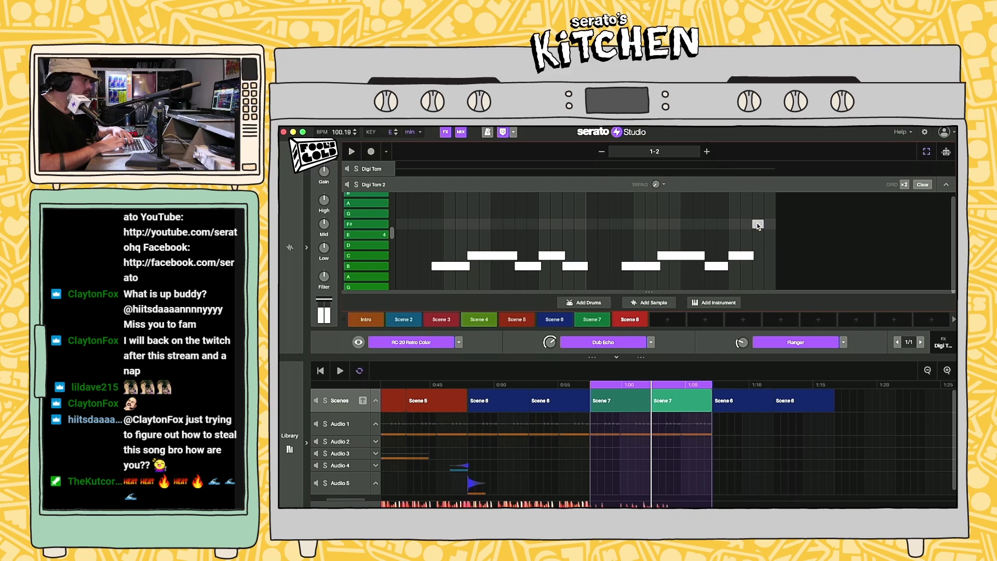
pyautogui.click(774, 223)
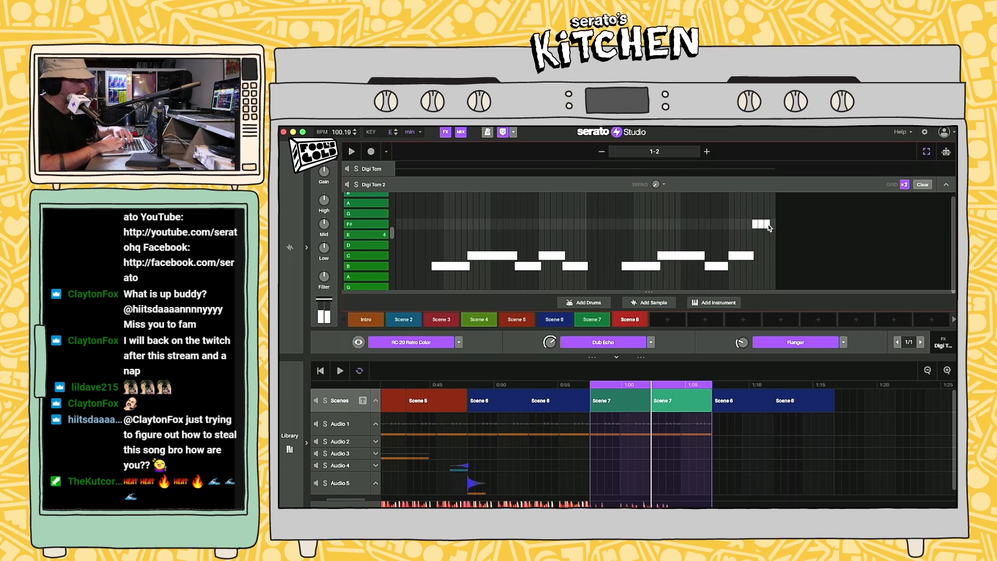
# Step: Replace the second Scene 7 block in the song with Scene 8, keeping Scene 7 in the first block
pyautogui.click(632, 321)
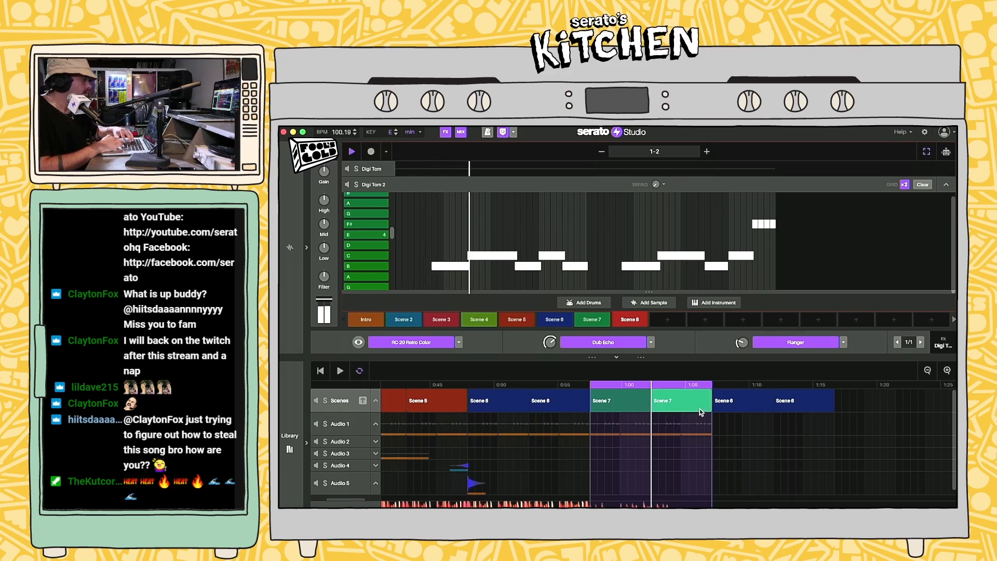
pyautogui.moveTo(633, 323); pyautogui.dragTo(681, 406)
pyautogui.moveTo(594, 322); pyautogui.dragTo(609, 401)
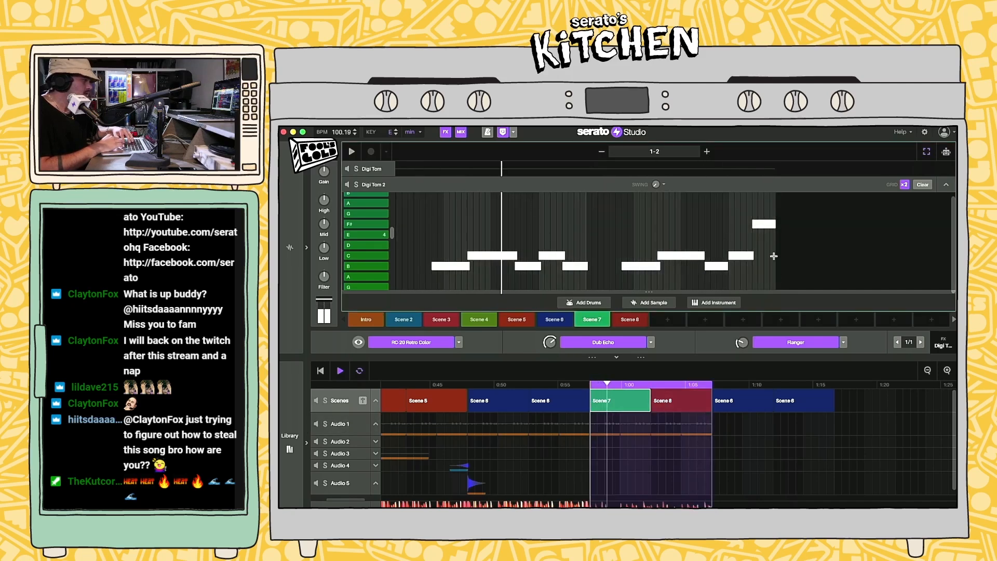
# Step: Play the song's Scene 8 block to hear the repeated F# notes at its end, and stop playback
pyautogui.click(672, 403)
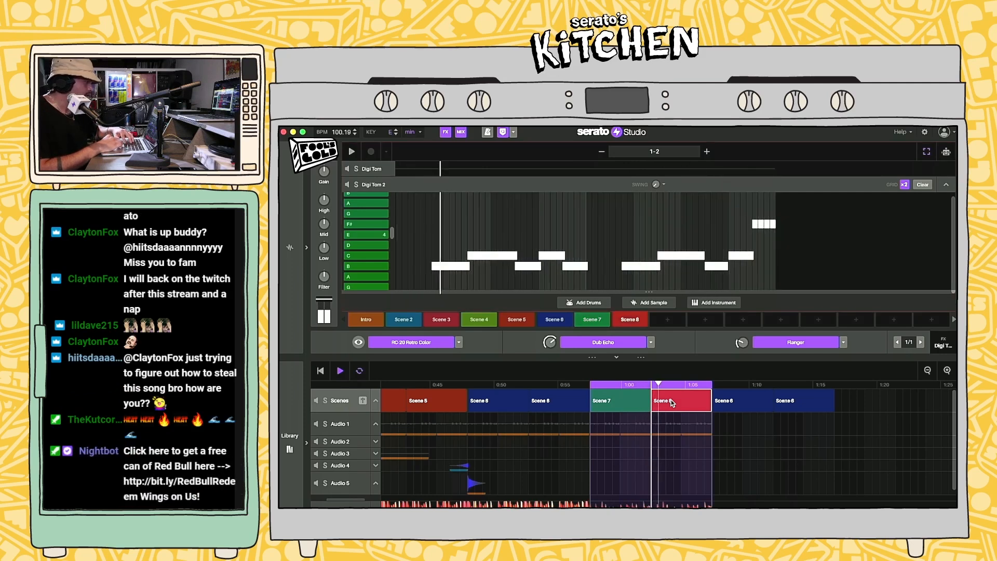
pyautogui.click(761, 224)
pyautogui.click(761, 224)
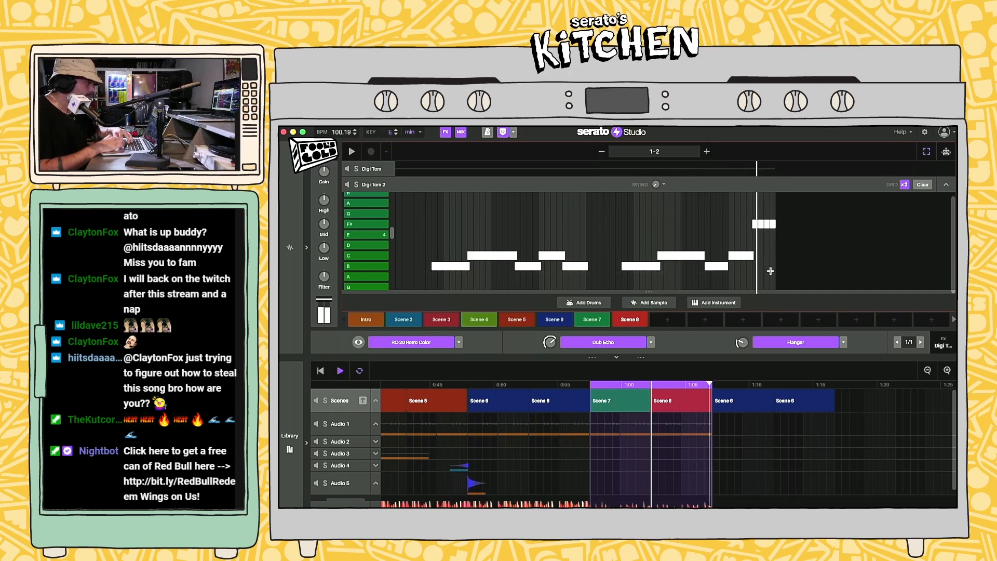
pyautogui.press('space')
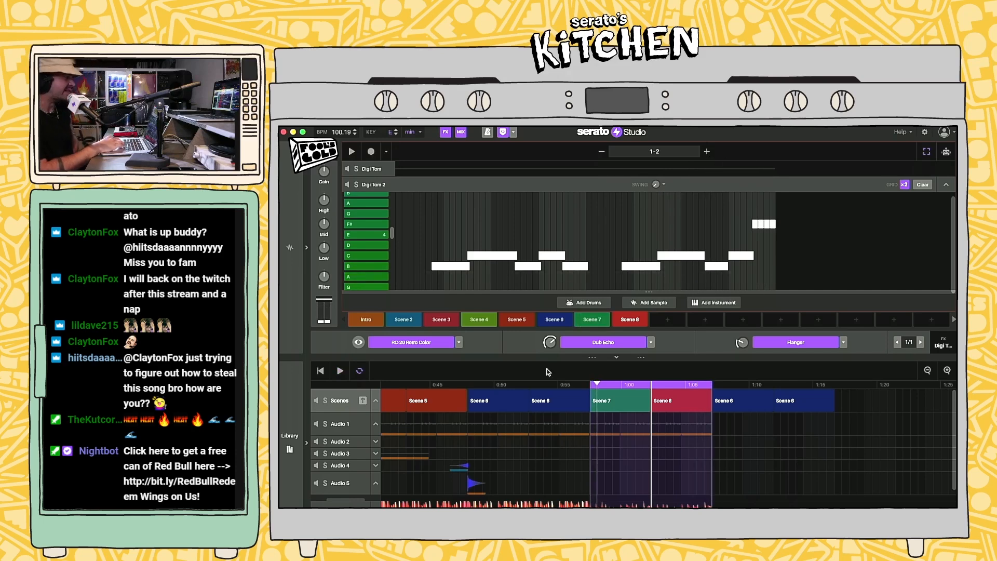
# Step: Delete the closing B, C and F# notes of the Digi Tom 2 melody in Scene 8 and preview the song
pyautogui.click(743, 256)
pyautogui.moveTo(740, 210); pyautogui.dragTo(811, 258)
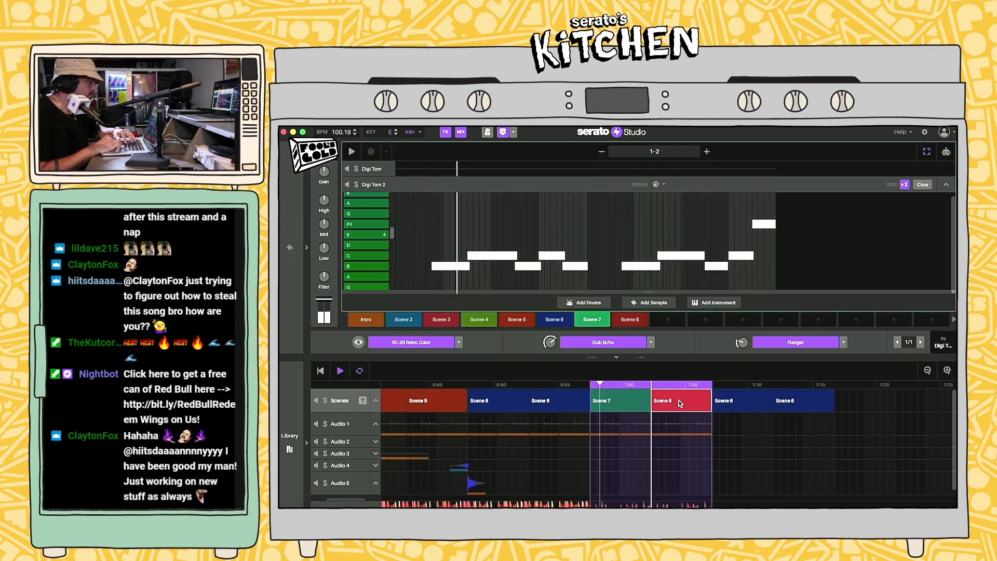
pyautogui.press('space')
# Step: Delete the final G note of the aryay's 808s track in Scene 7 and collapse the track
pyautogui.click(376, 186)
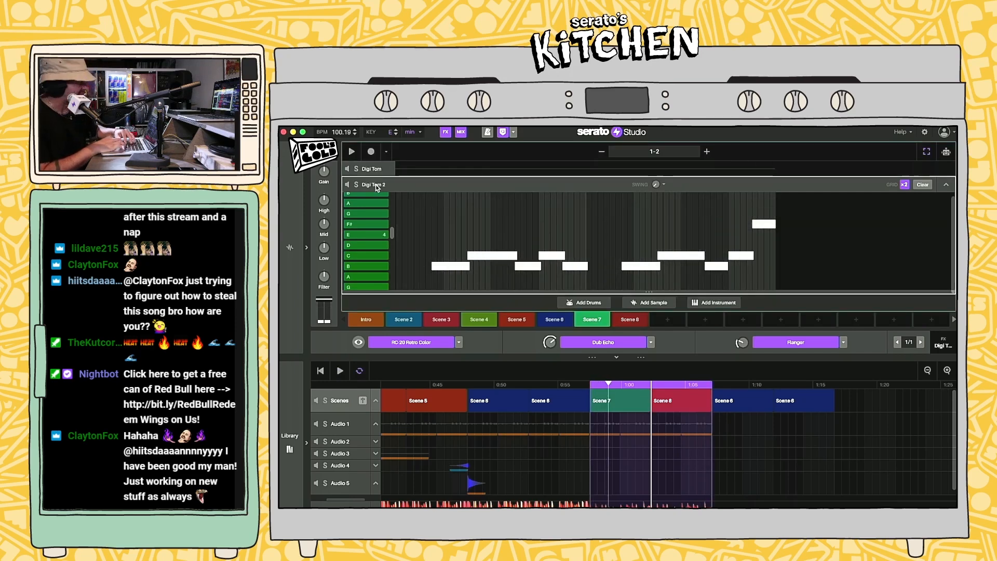
pyautogui.click(376, 186)
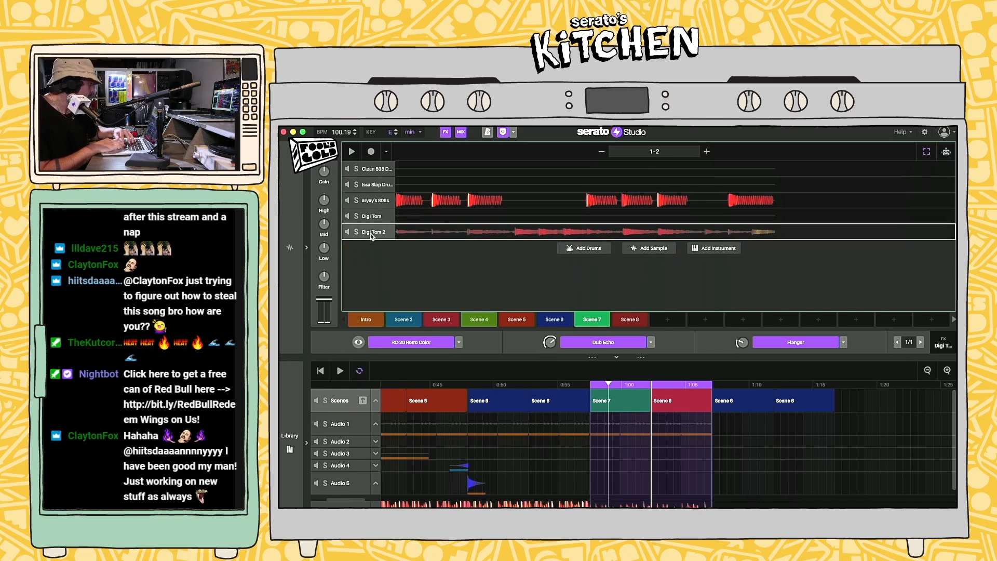
pyautogui.click(378, 202)
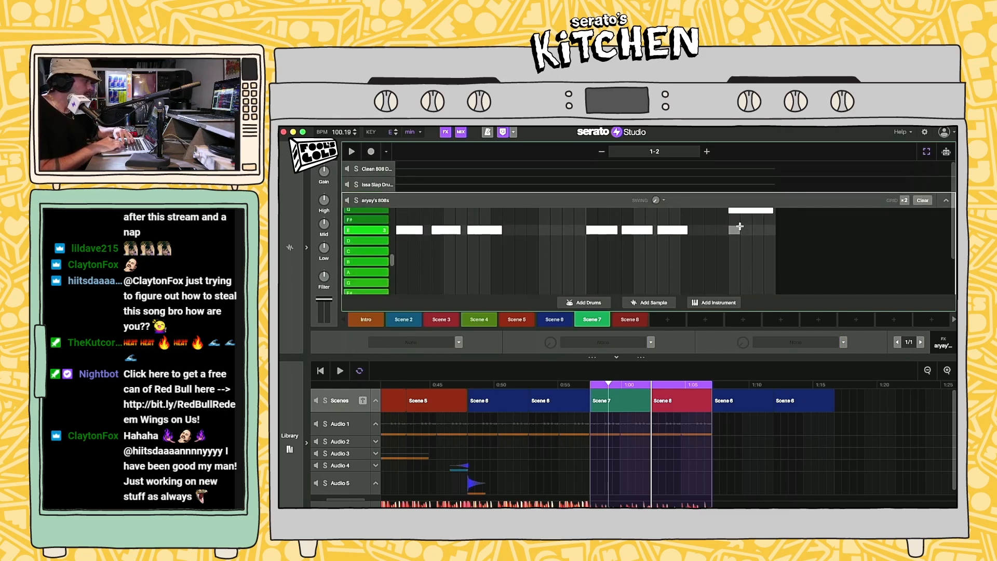
pyautogui.press('space')
pyautogui.click(659, 404)
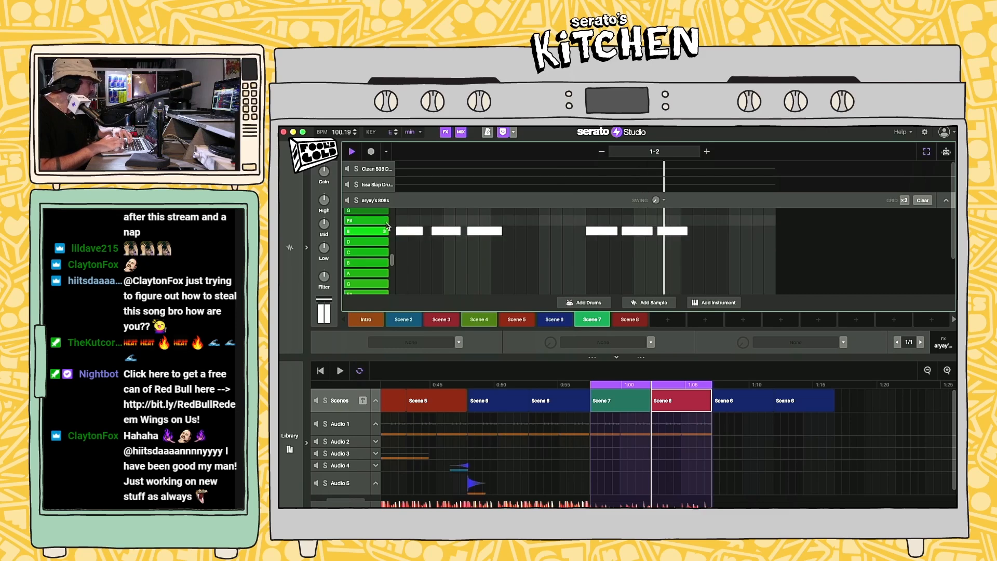
pyautogui.click(946, 201)
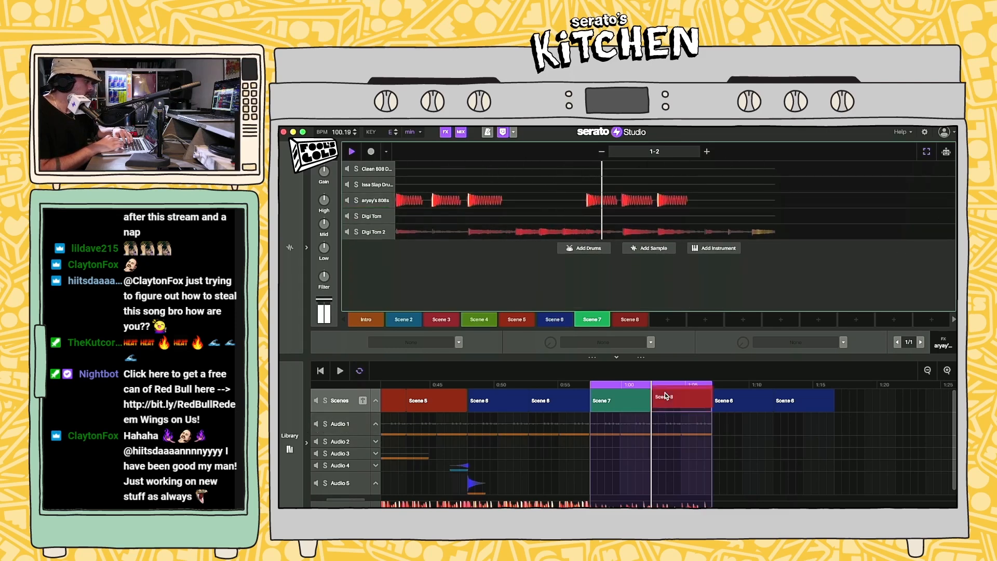
# Step: Shorten the song's loop region to the Scene 8 block only and play it
pyautogui.click(645, 404)
pyautogui.click(681, 403)
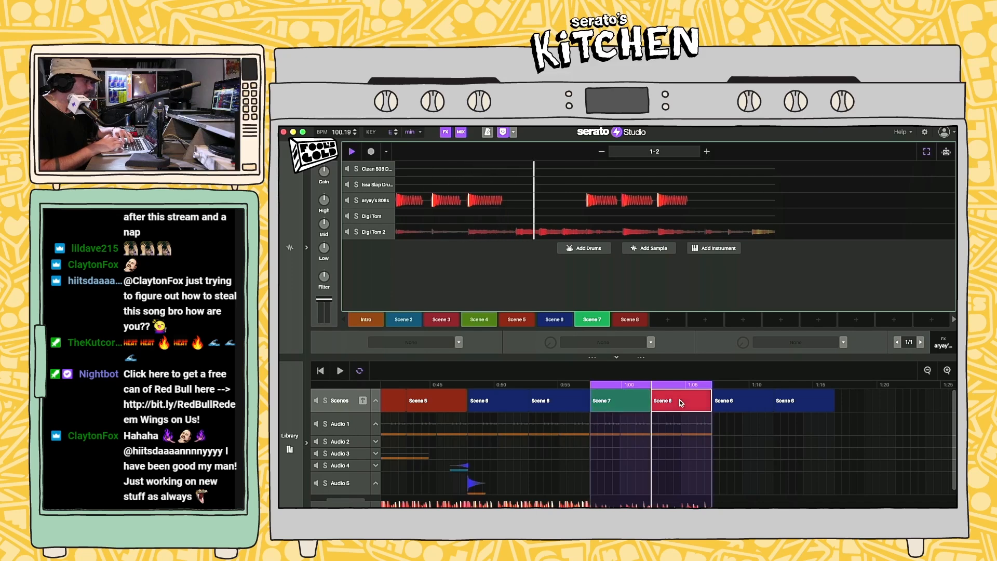
pyautogui.moveTo(593, 383); pyautogui.dragTo(659, 383)
pyautogui.rightClick(660, 421)
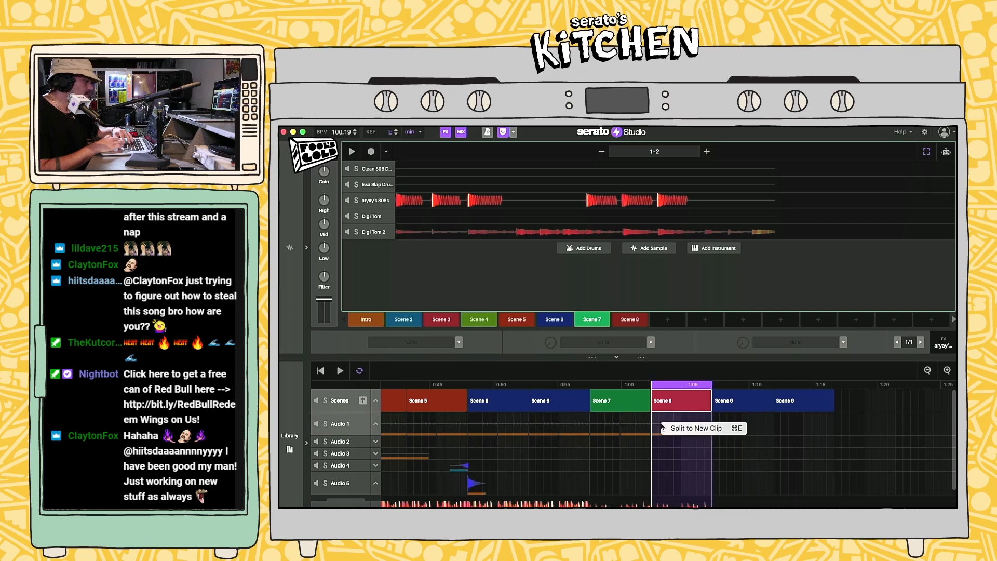
pyautogui.click(662, 423)
pyautogui.click(662, 400)
pyautogui.press('space')
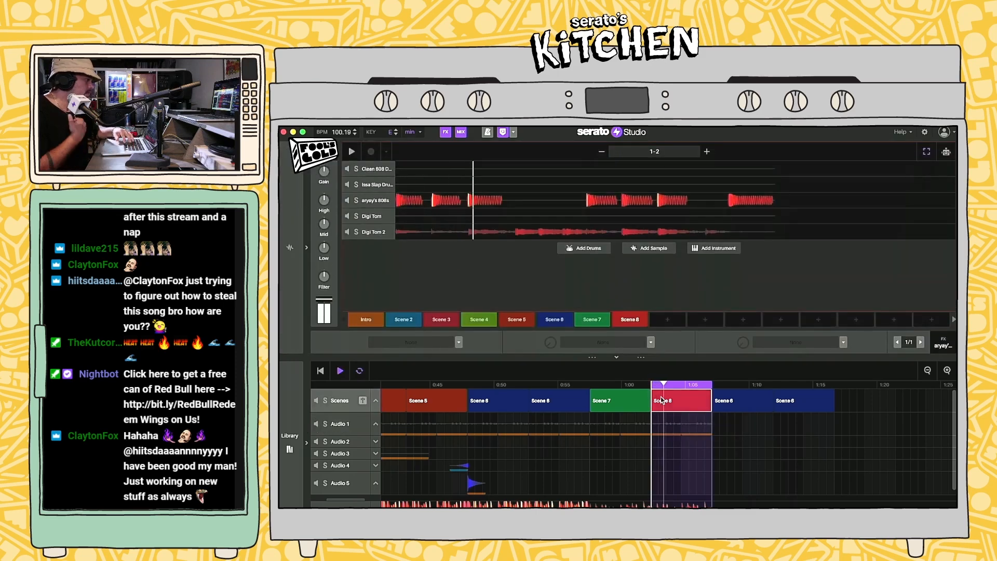
# Step: Delete the final G note of the aryay's 808s track in Scene 8 and collapse the track
pyautogui.click(365, 203)
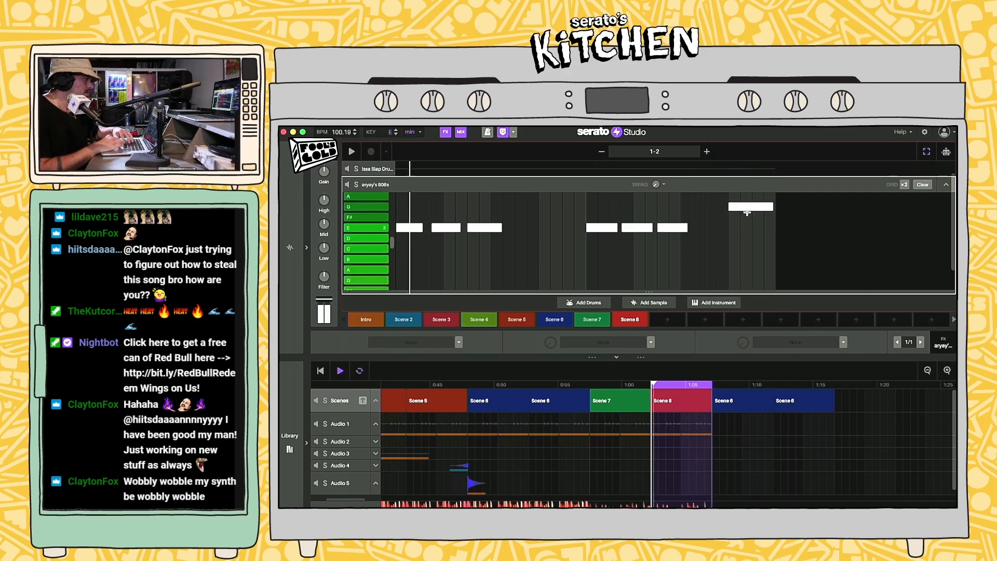
pyautogui.click(746, 206)
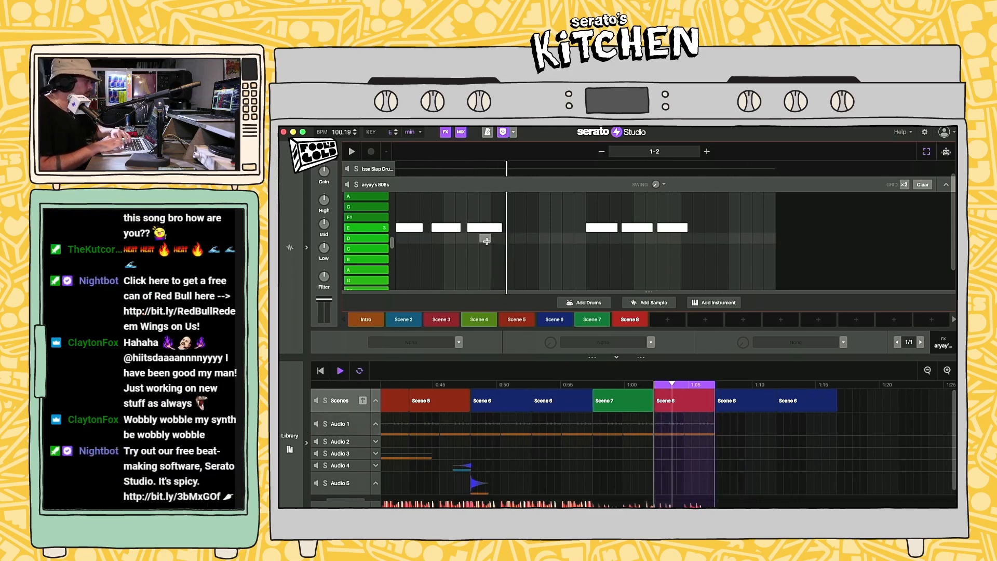
pyautogui.click(946, 187)
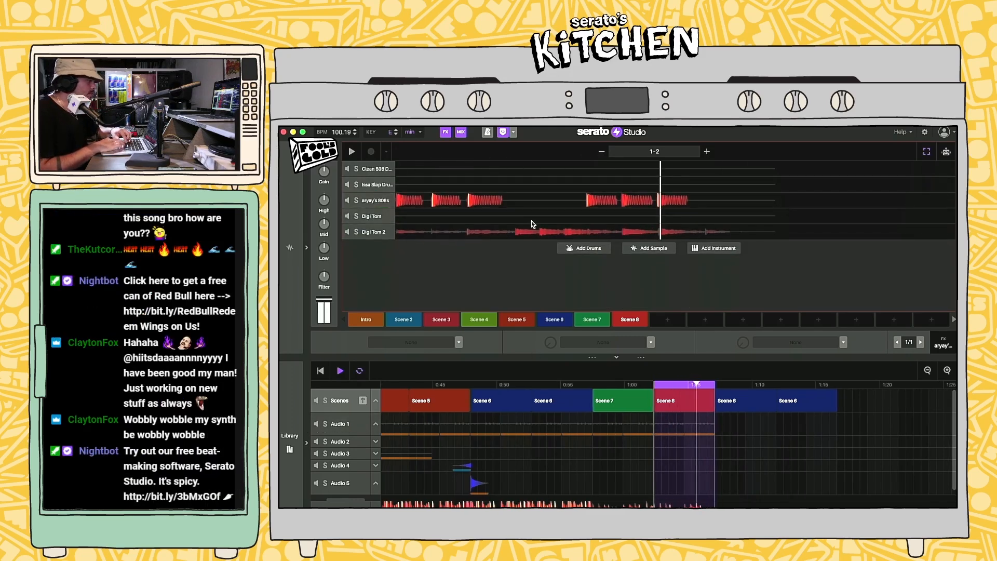
# Step: Review the Digi Tom 2 notes of Scene 8 during playback and stop the song
pyautogui.doubleClick(367, 236)
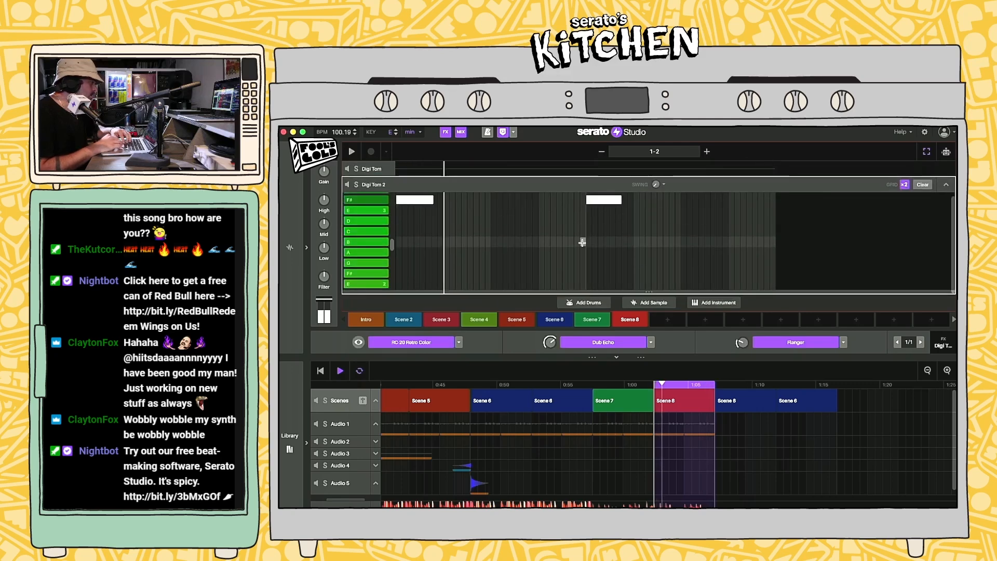
pyautogui.scroll(5, 367, 235)
pyautogui.scroll(4, 582, 242)
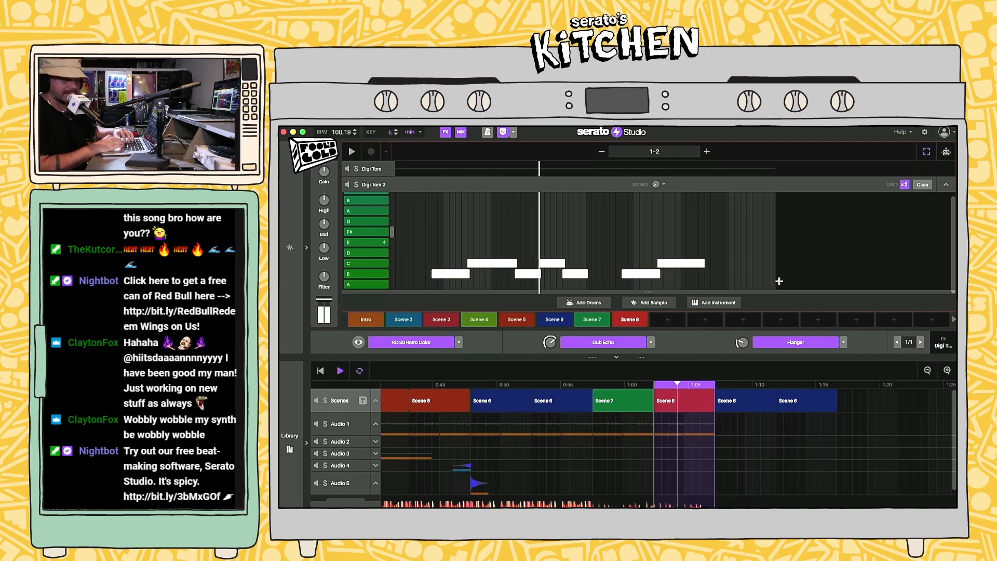
pyautogui.press('space')
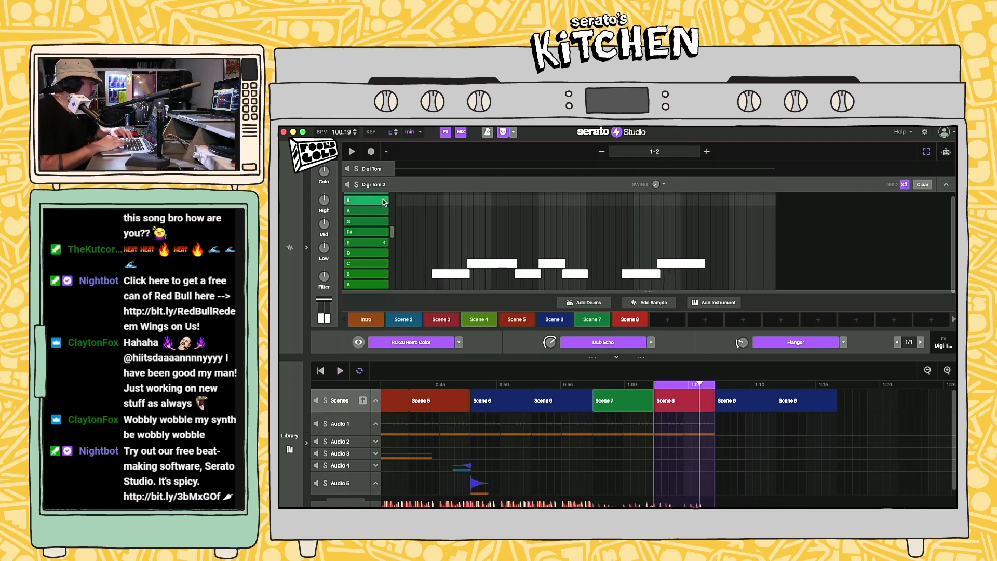
pyautogui.click(372, 184)
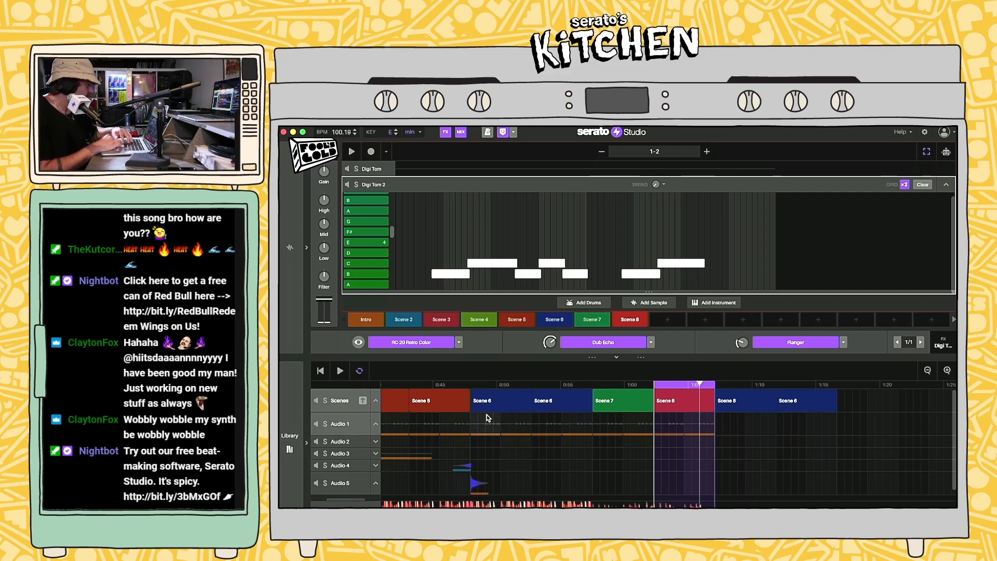
# Step: Collapse the Audio 5 track and copy the Audio 1 vocal clips from Scenes 7 and 8 under the following Scene 6 blocks
pyautogui.click(375, 479)
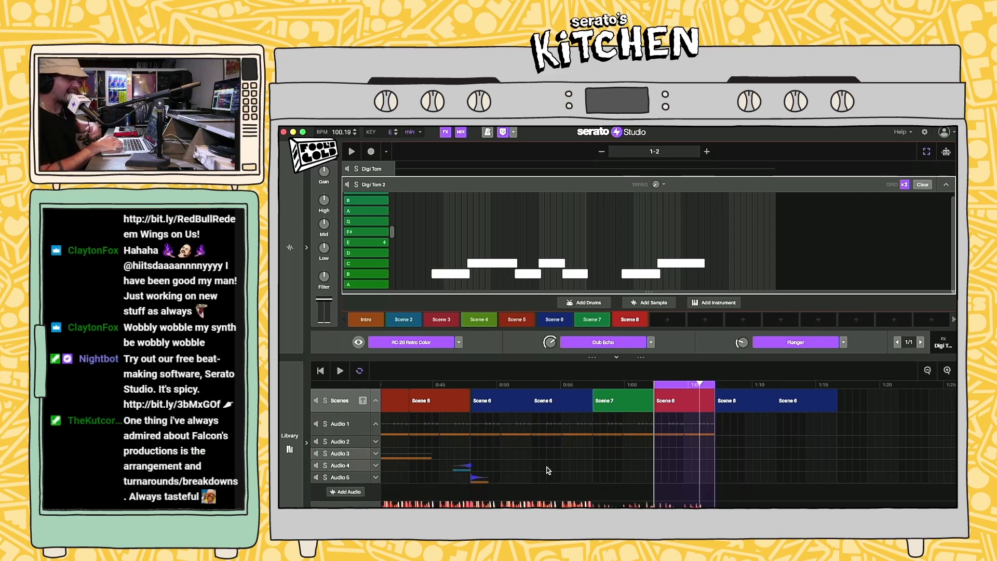
pyautogui.click(608, 424)
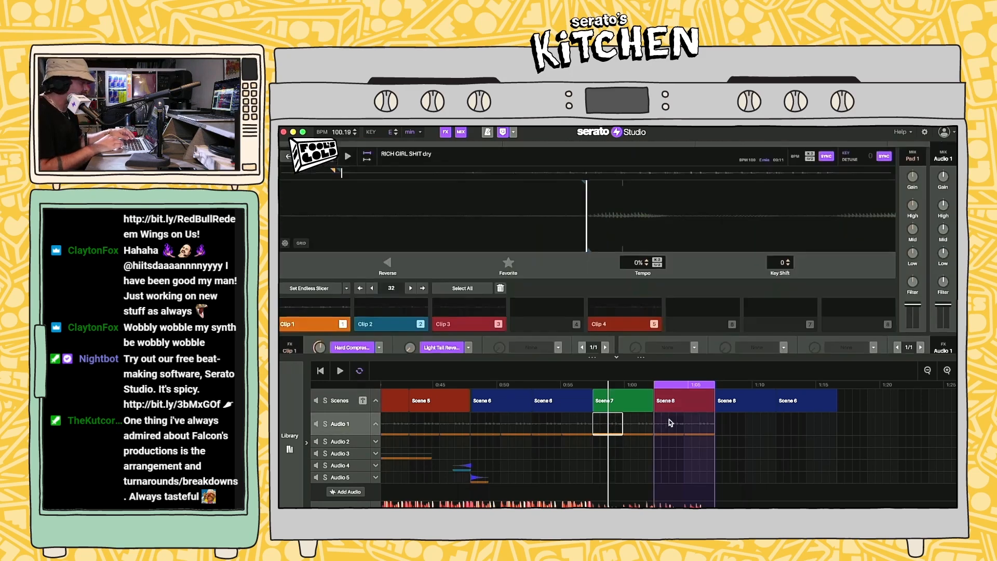
pyautogui.click(704, 421)
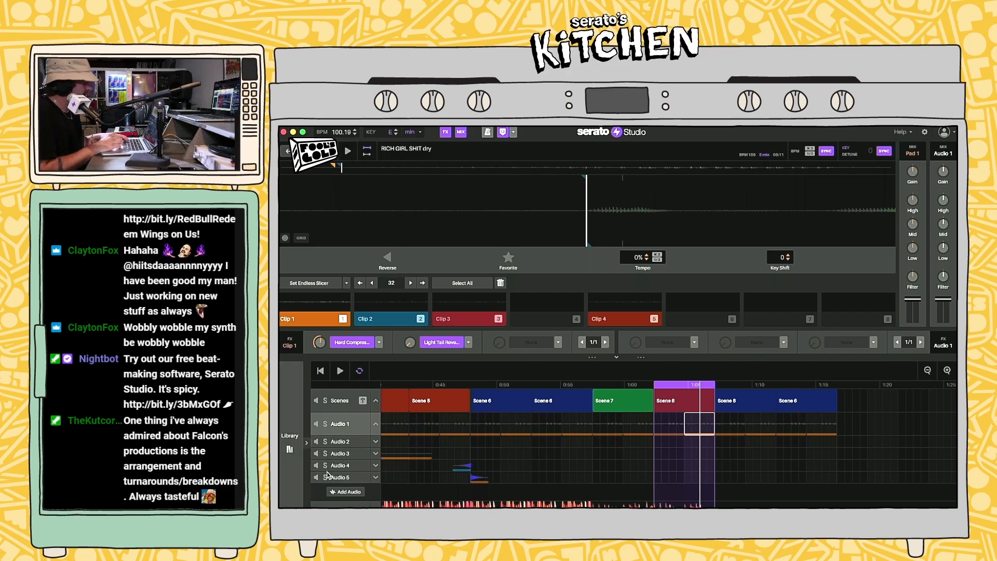
# Step: Browse the audio samples in FALCONS REGGAETON and FALCONS SAMPLES and preview kaytra click among the FALCONS PERCS drums
pyautogui.click(291, 446)
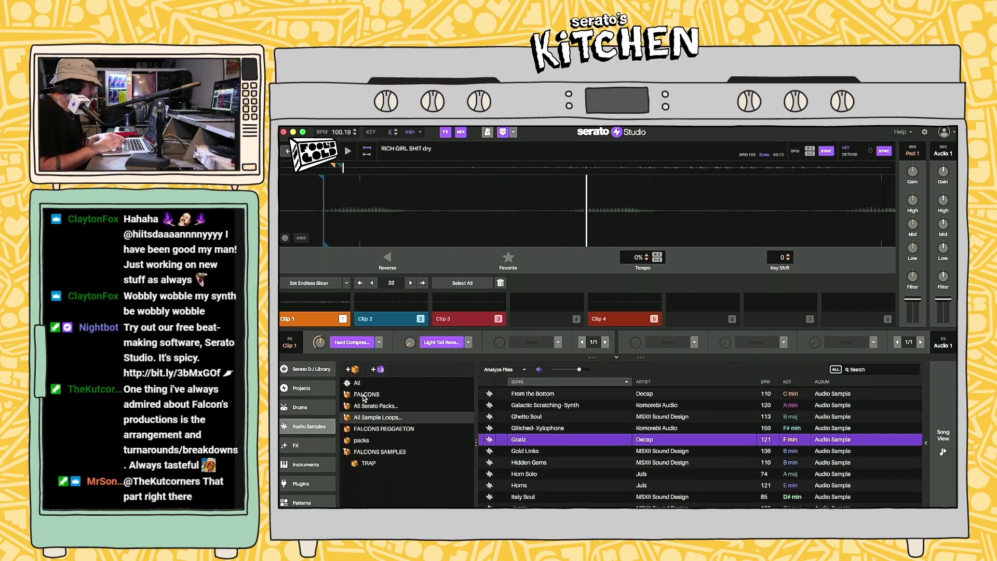
pyautogui.click(305, 447)
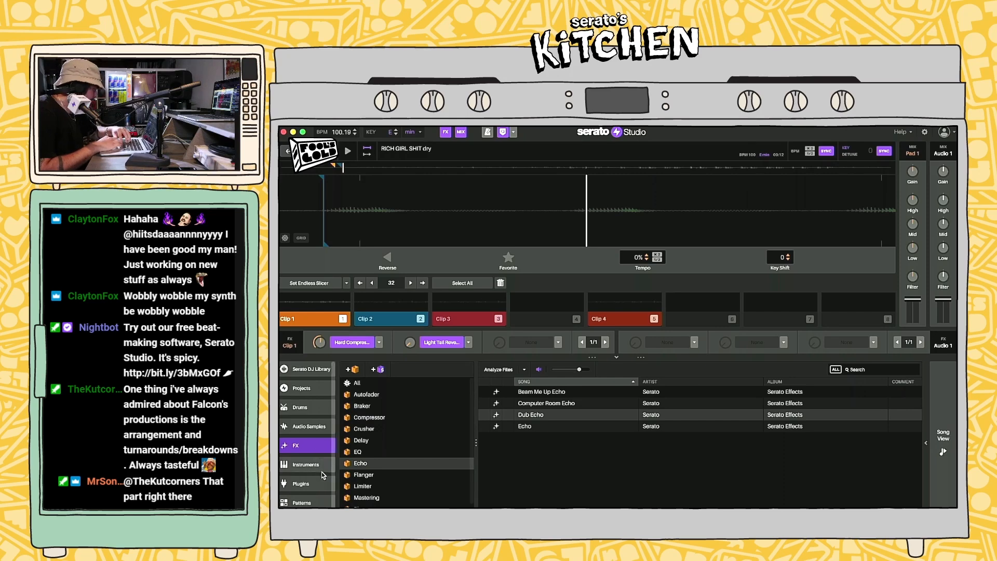
pyautogui.click(310, 427)
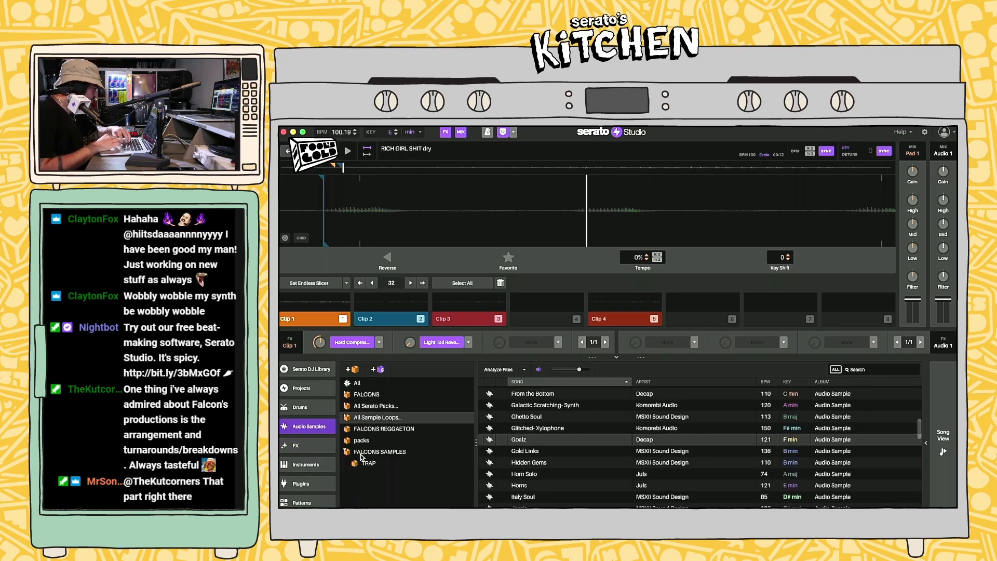
pyautogui.click(364, 429)
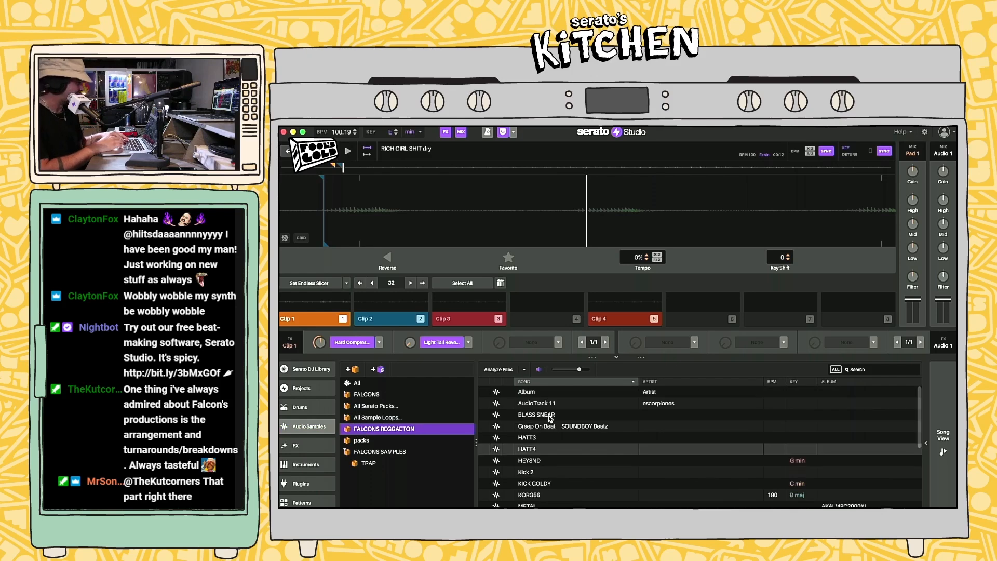
pyautogui.scroll(-10, 533, 442)
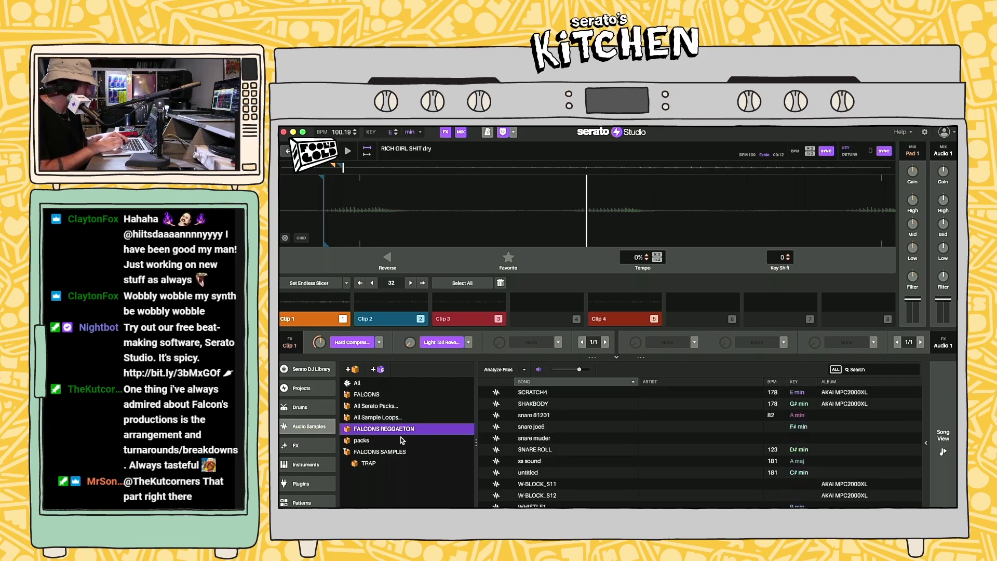
pyautogui.click(378, 452)
pyautogui.click(307, 407)
pyautogui.click(539, 394)
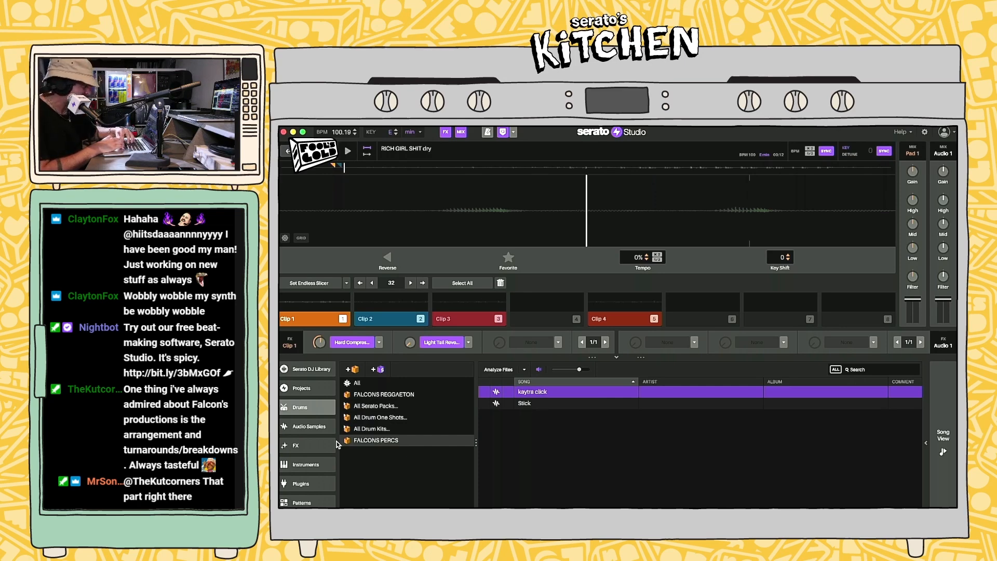
# Step: Preview [PBS] Finesse Clip and [PBS] Kongo in the TRAP crate of the audio samples
pyautogui.scroll(-1, 311, 500)
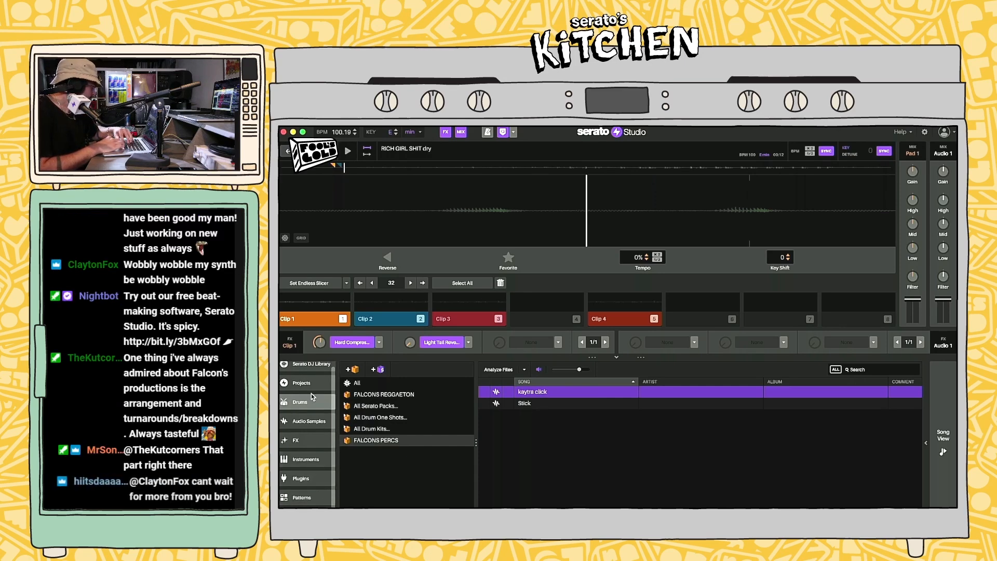
pyautogui.click(312, 424)
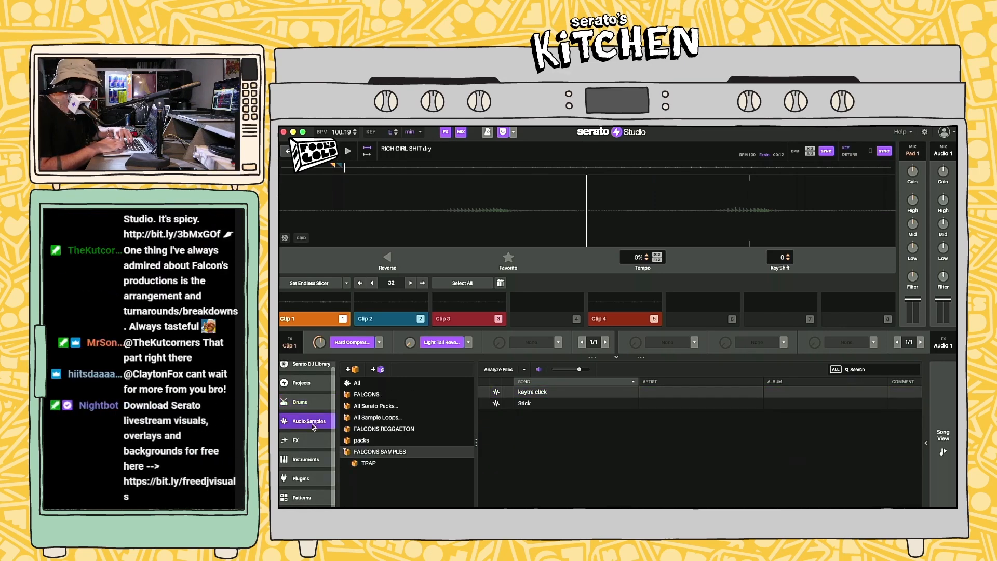
pyautogui.click(369, 463)
pyautogui.click(541, 393)
pyautogui.click(538, 404)
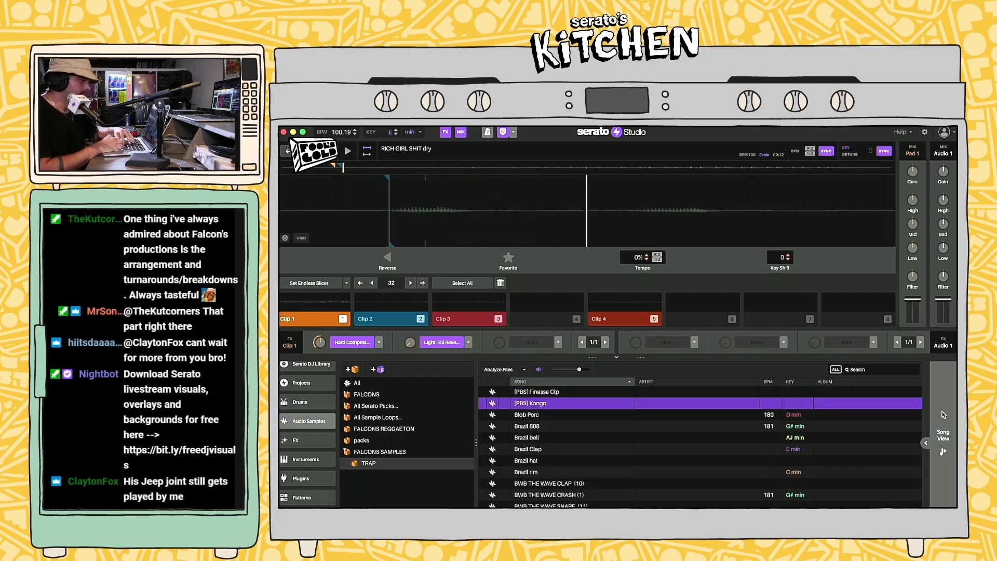
# Step: Open the last Scene 6 block from the song, collapse the Issa Slap drum track and add a new drum deck
pyautogui.click(943, 436)
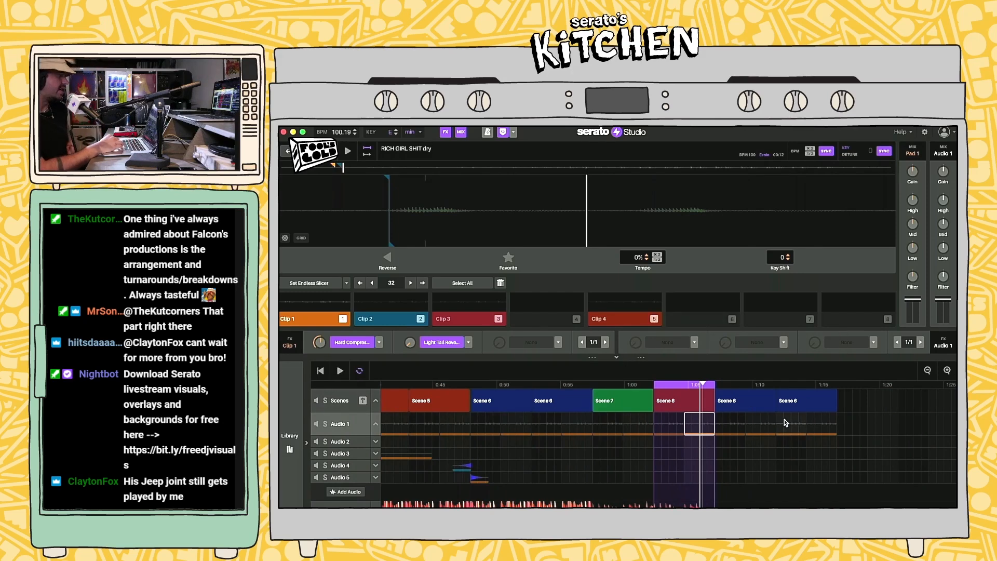
pyautogui.click(787, 403)
pyautogui.click(391, 185)
pyautogui.click(947, 185)
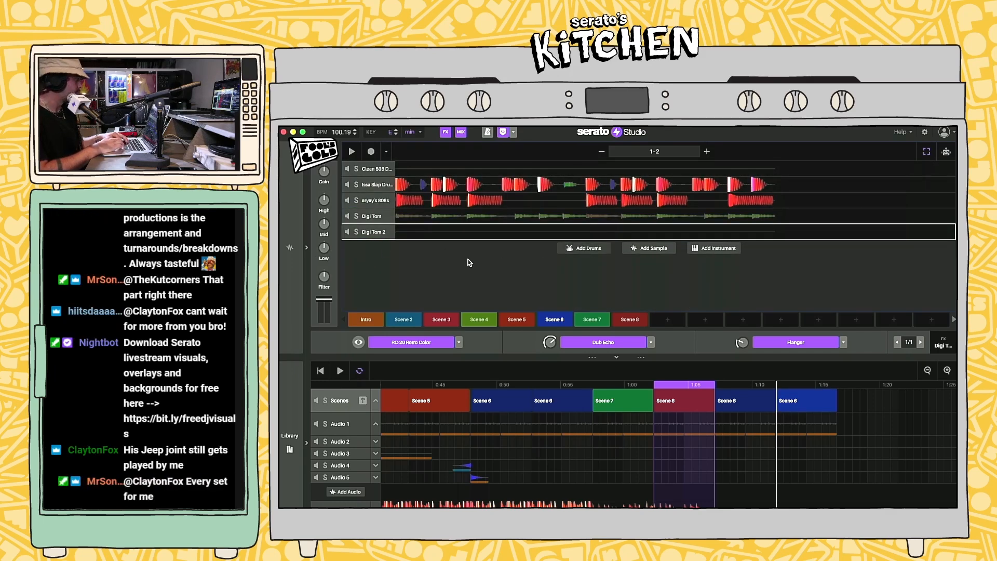
pyautogui.click(584, 249)
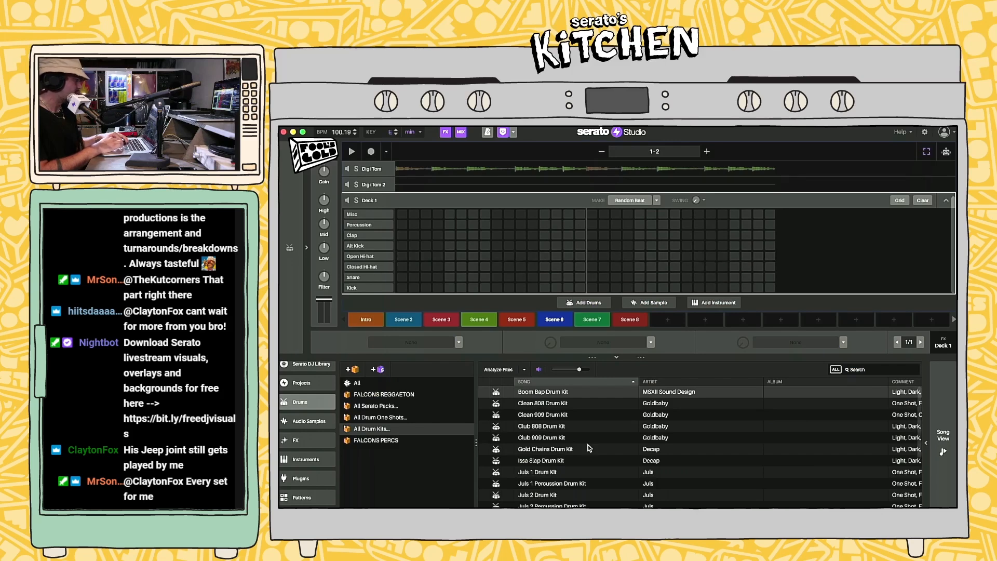
# Step: Load [PBS] Kongo and Blob Perc from the TRAP crate onto pads 1 and 2 of the new drum deck
pyautogui.click(310, 421)
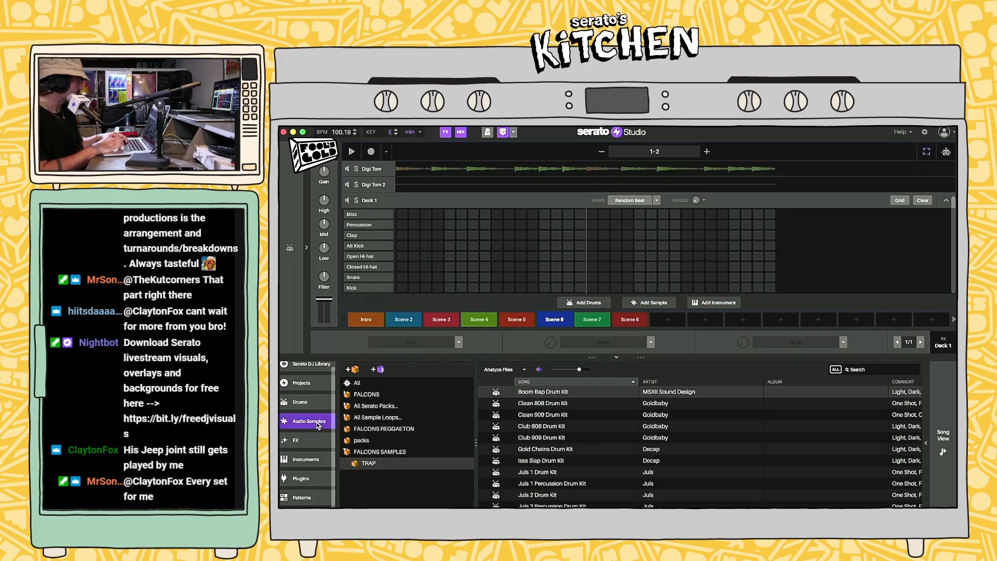
pyautogui.moveTo(530, 405); pyautogui.dragTo(370, 323)
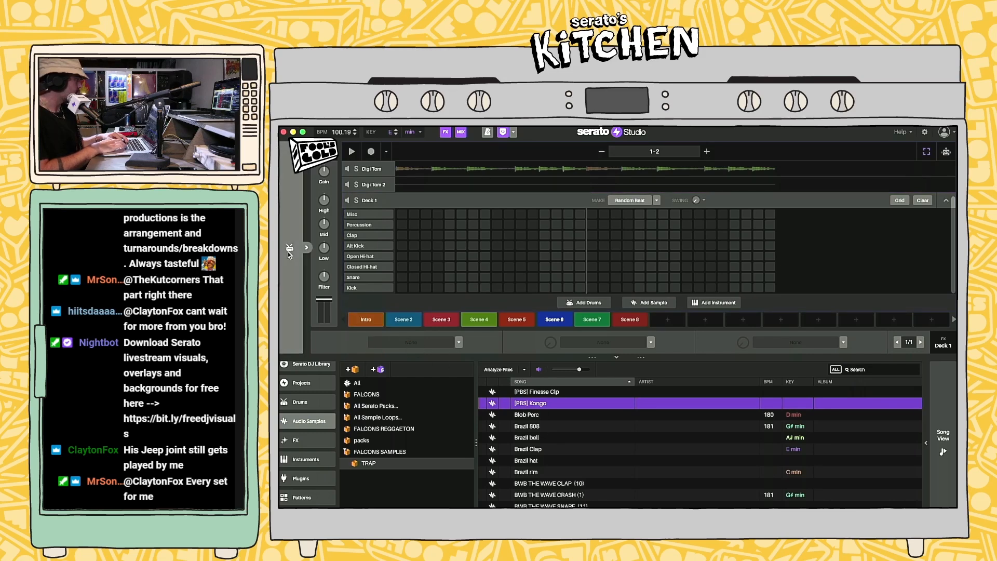
pyautogui.click(288, 251)
pyautogui.moveTo(542, 409); pyautogui.dragTo(306, 304)
pyautogui.click(542, 415)
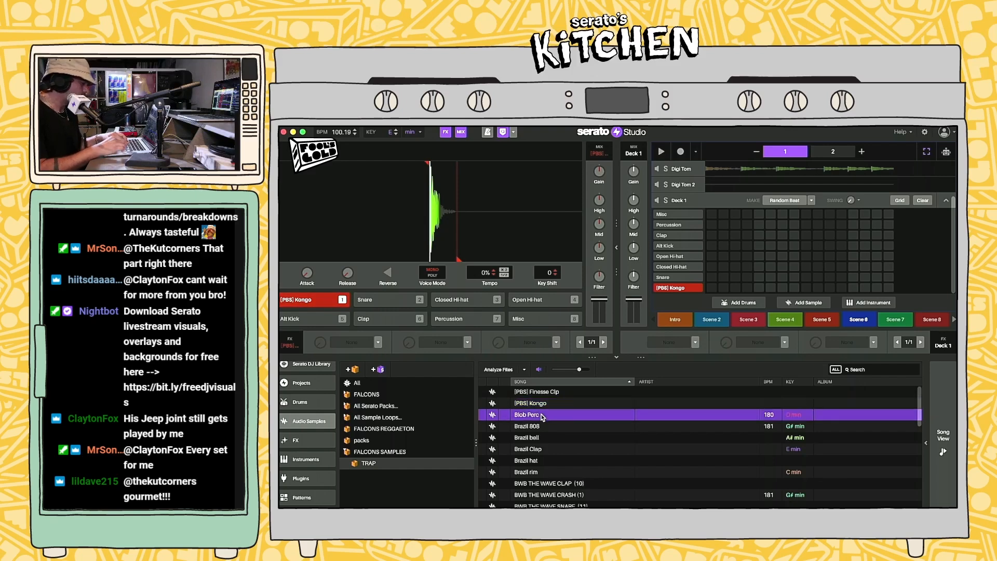
pyautogui.moveTo(433, 364); pyautogui.dragTo(390, 302)
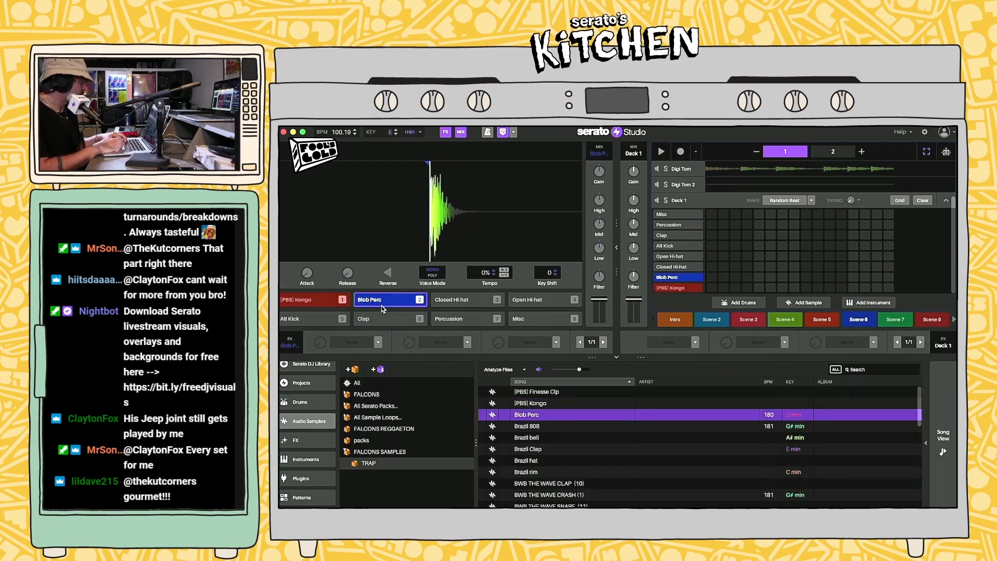
# Step: Audition the TRAP samples down to the BWB THE WAVE sounds and load Brazil rim onto pad 3 of Deck 1
pyautogui.click(542, 395)
pyautogui.press('Down')
pyautogui.press('Down')
pyautogui.press('Down')
pyautogui.press('Down')
pyautogui.press('Down')
pyautogui.press('Down')
pyautogui.press('Down')
pyautogui.press('Down')
pyautogui.press('Down')
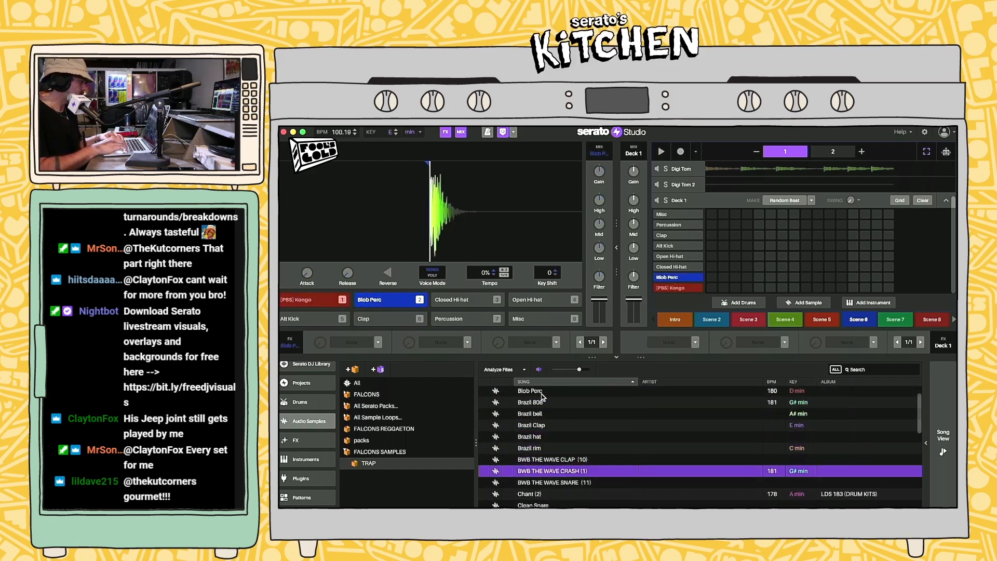
pyautogui.click(531, 449)
pyautogui.moveTo(441, 295); pyautogui.dragTo(454, 305)
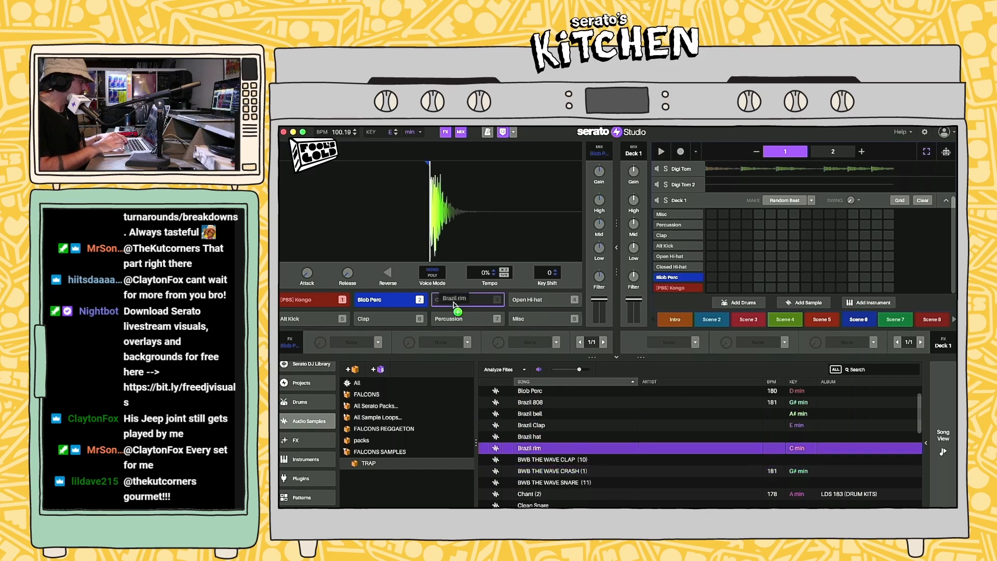
# Step: Audition further samples in the TRAP crate and load RShot onto pad 4 of Deck 1
pyautogui.click(550, 482)
pyautogui.scroll(1, 549, 498)
pyautogui.scroll(-10, 550, 504)
pyautogui.click(532, 450)
pyautogui.click(532, 462)
pyautogui.click(532, 474)
pyautogui.click(529, 486)
pyautogui.moveTo(527, 488); pyautogui.dragTo(535, 306)
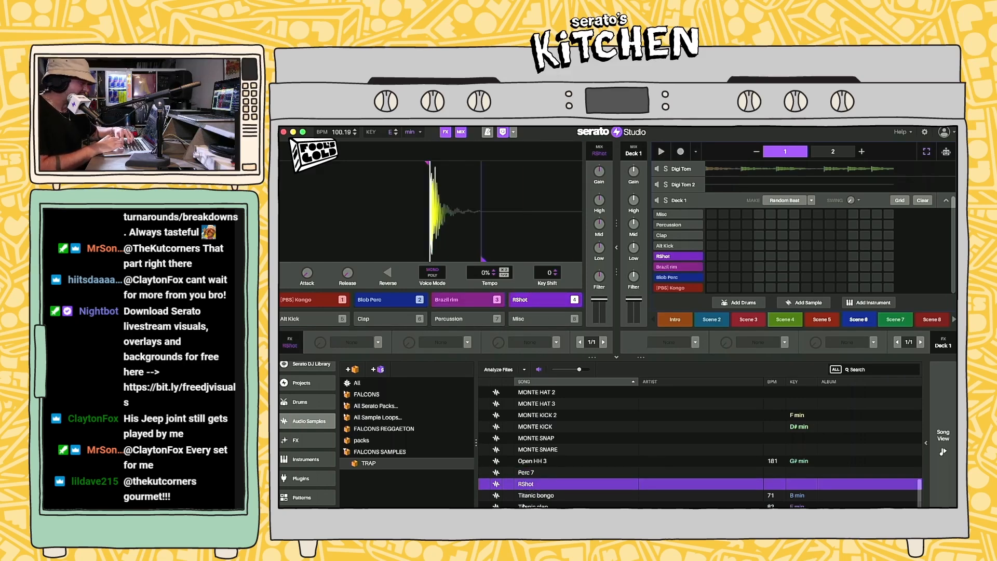
# Step: Load kaytra click and Stick from the FALCONS PERCS drums onto pads 5 and 6 of Deck 1
pyautogui.click(400, 406)
pyautogui.click(369, 394)
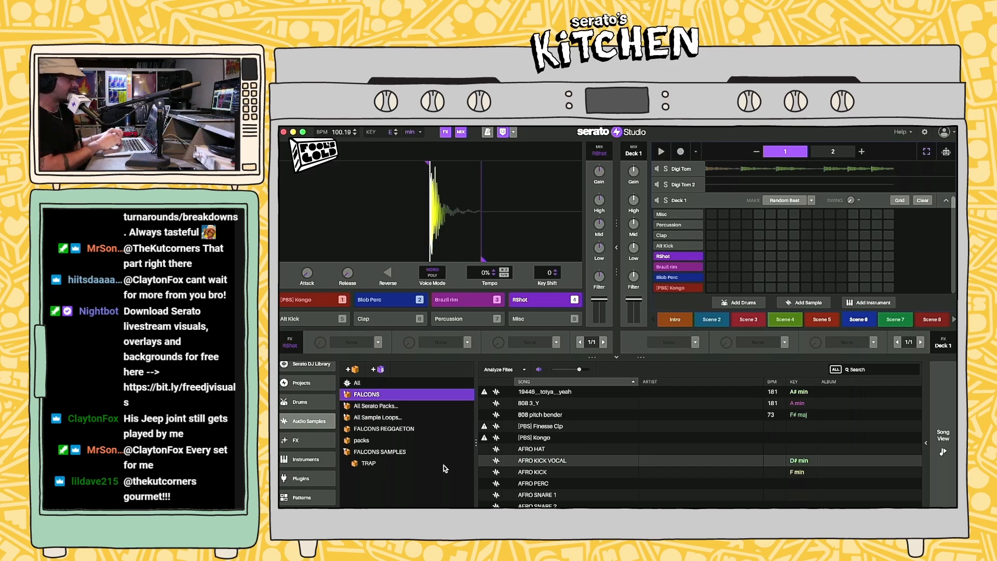
pyautogui.click(382, 404)
pyautogui.click(381, 395)
pyautogui.click(312, 402)
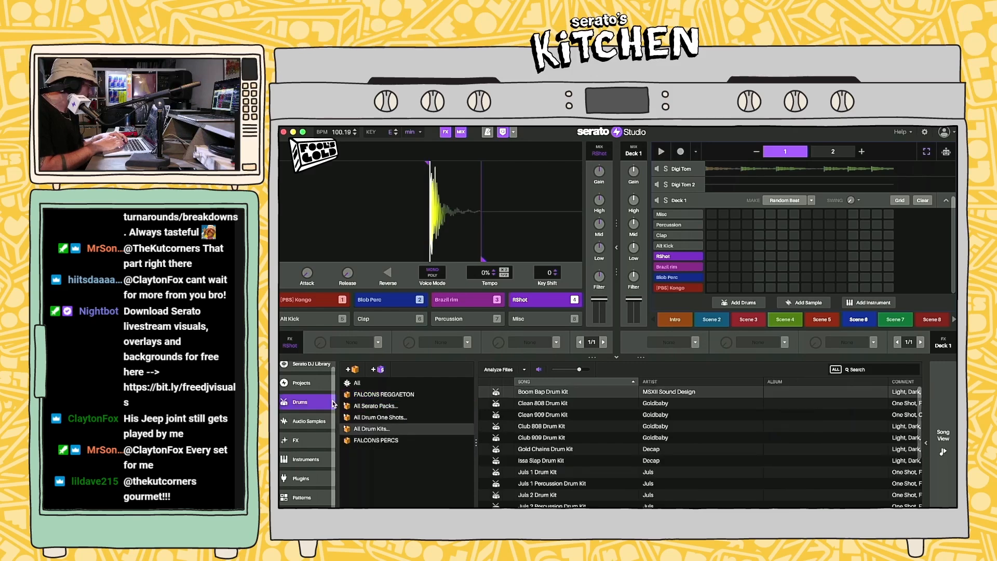
pyautogui.click(382, 441)
pyautogui.click(540, 392)
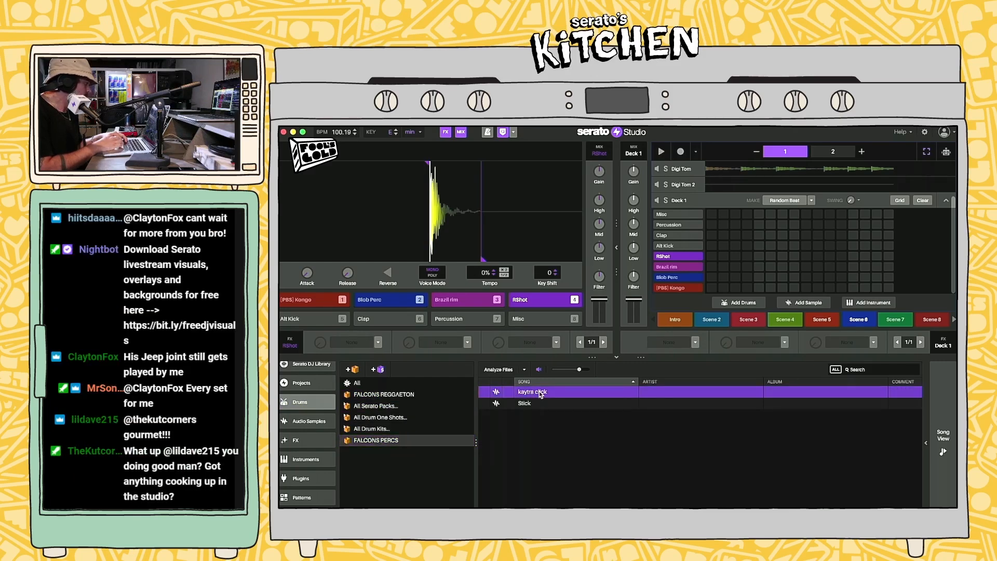
pyautogui.moveTo(533, 387); pyautogui.dragTo(312, 321)
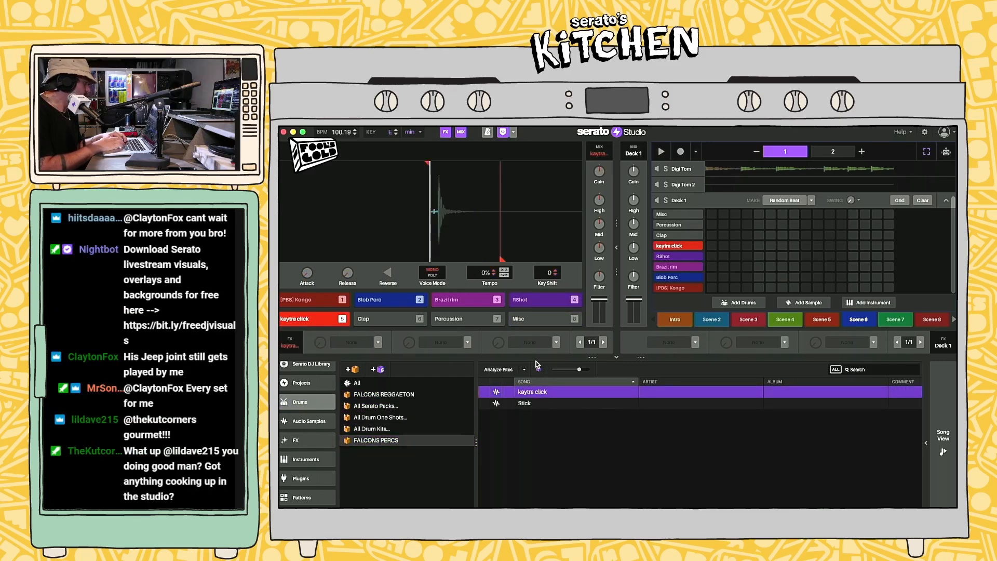
pyautogui.click(530, 403)
pyautogui.moveTo(378, 319); pyautogui.dragTo(380, 320)
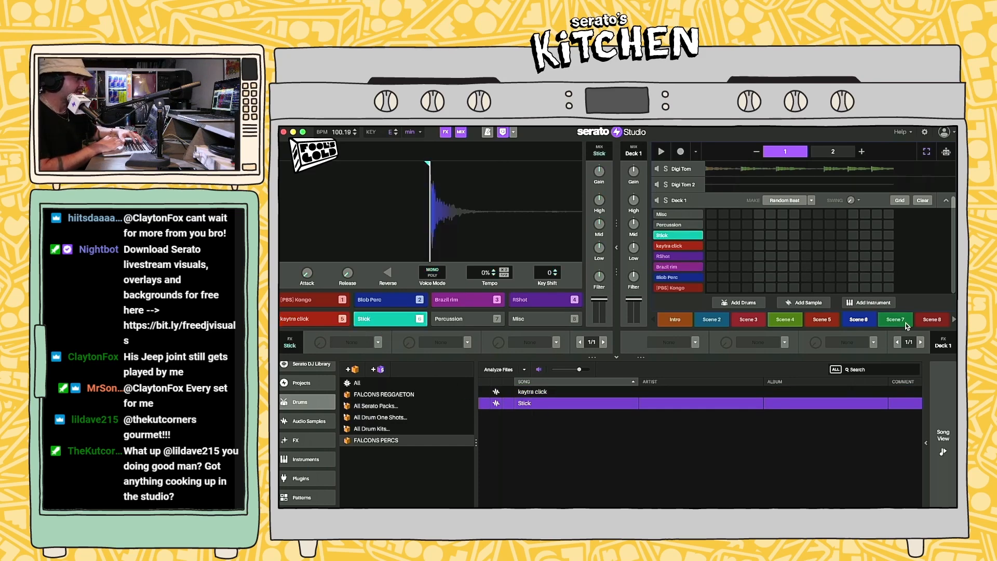
# Step: Open Scene 8 at its full two-bar width and fill the last four steps of the kaytra click row
pyautogui.click(938, 450)
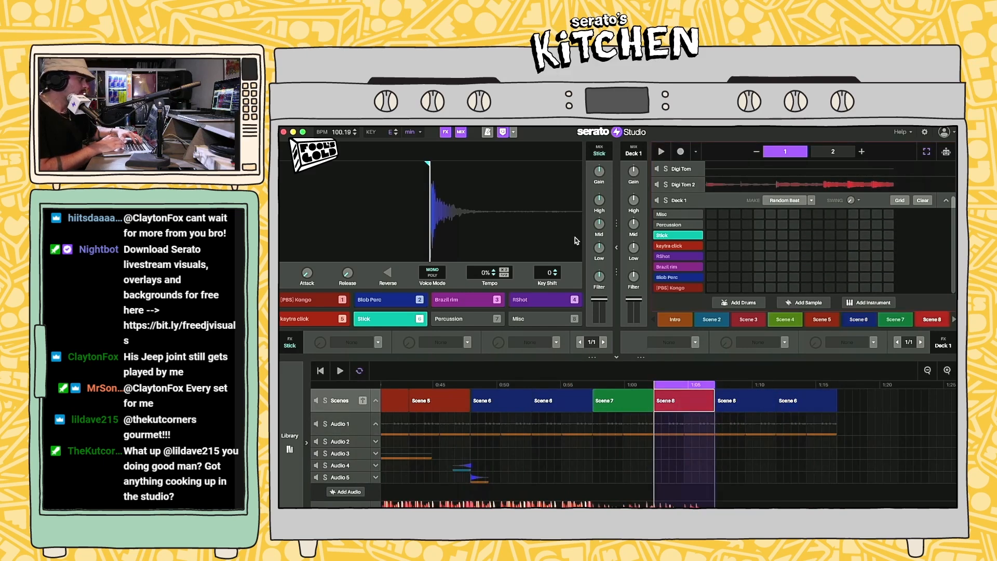
pyautogui.click(616, 248)
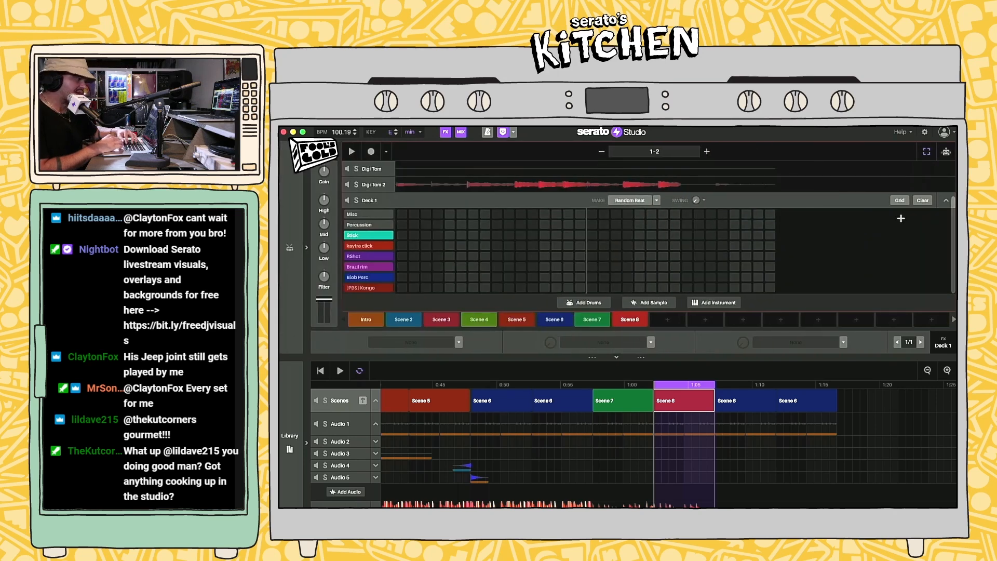
pyautogui.click(901, 201)
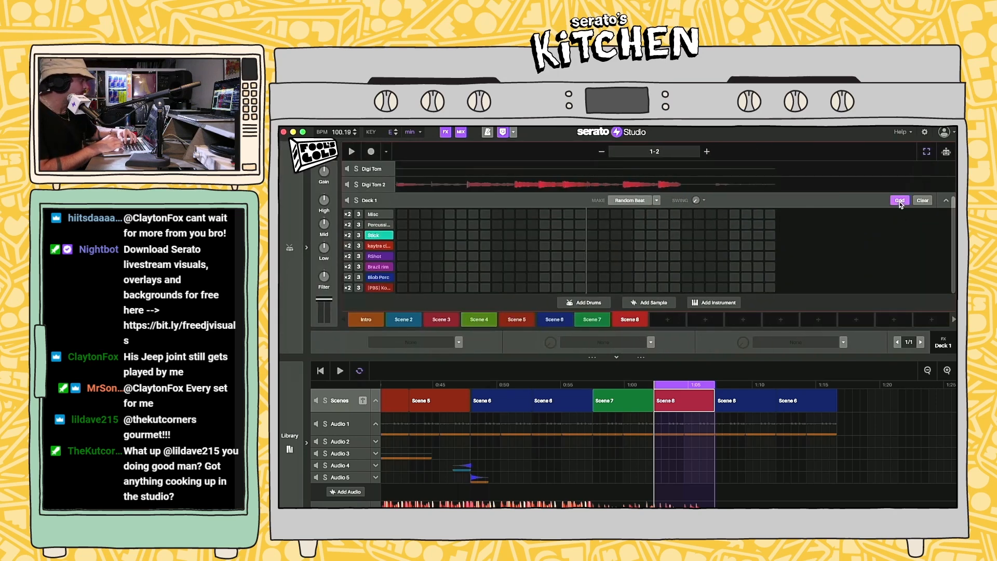
pyautogui.click(900, 201)
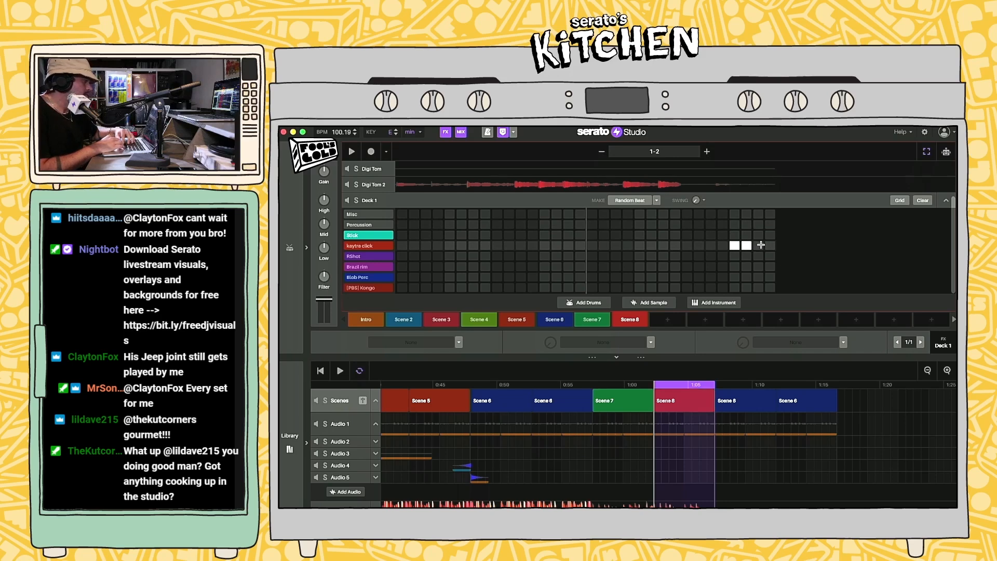
pyautogui.click(770, 246)
# Step: Play the Scene 8 fill in the song and extend the loop region to the end of the last Scene 6 block
pyautogui.press('space')
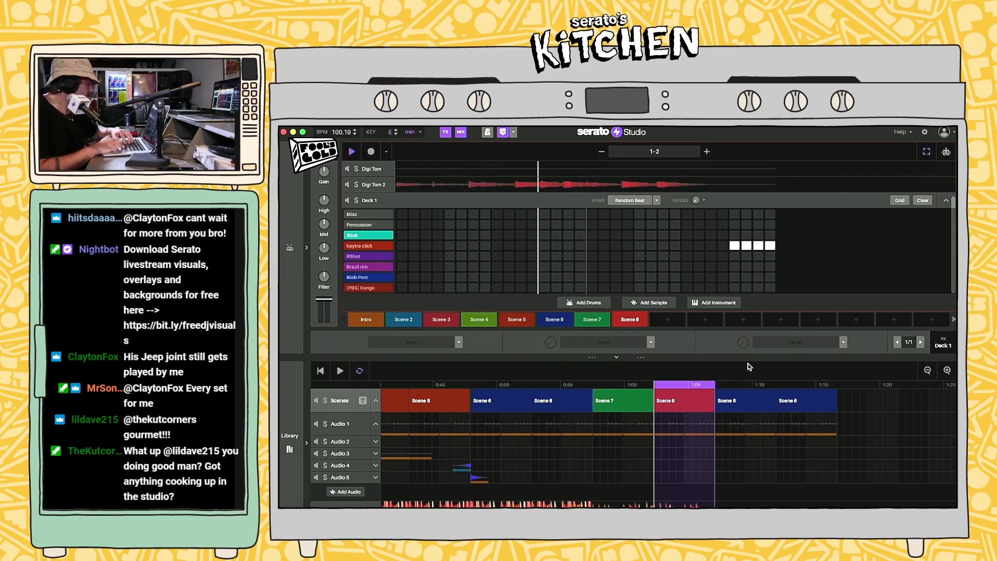
pyautogui.click(656, 418)
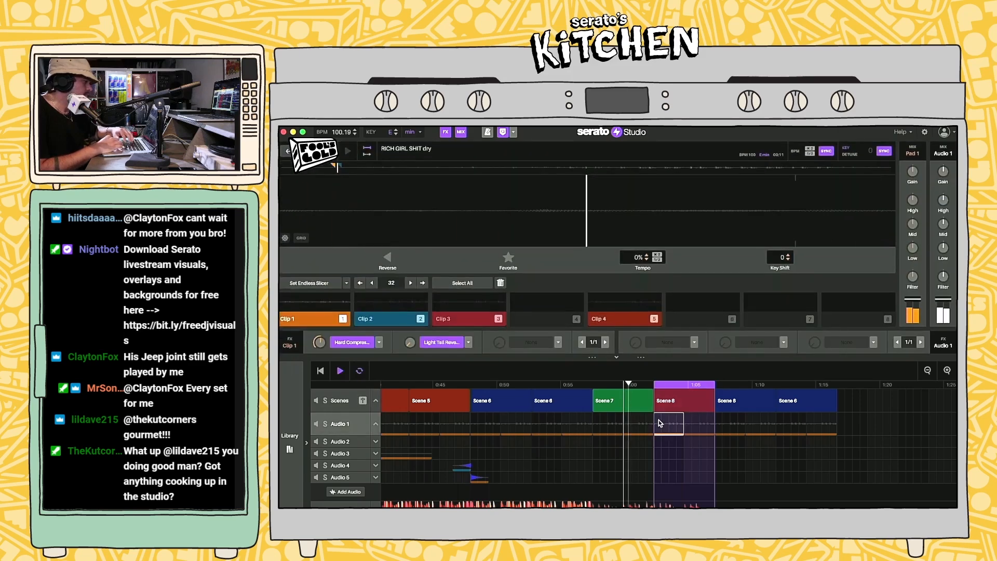
pyautogui.click(715, 385)
pyautogui.press('space')
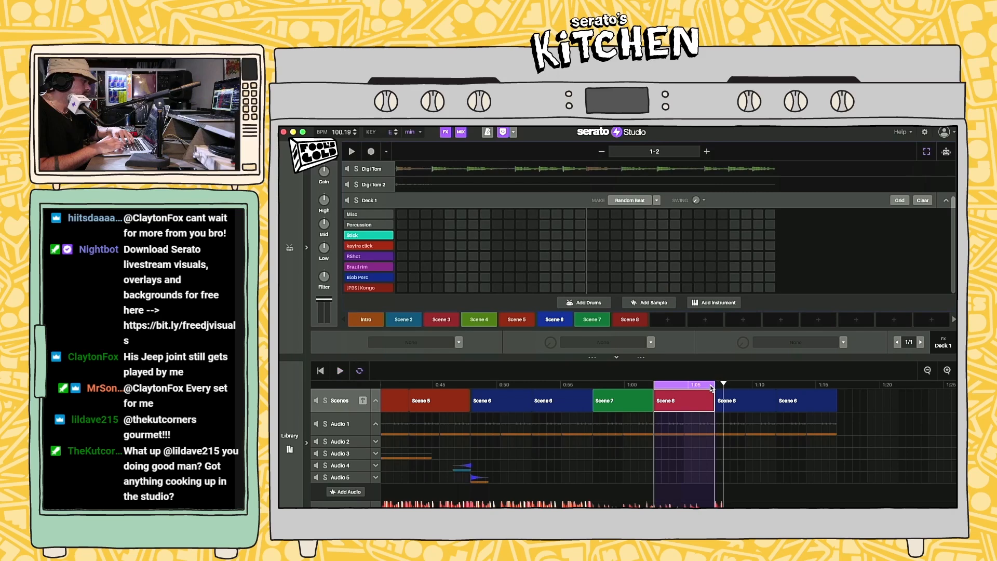
pyautogui.moveTo(714, 385); pyautogui.dragTo(837, 372)
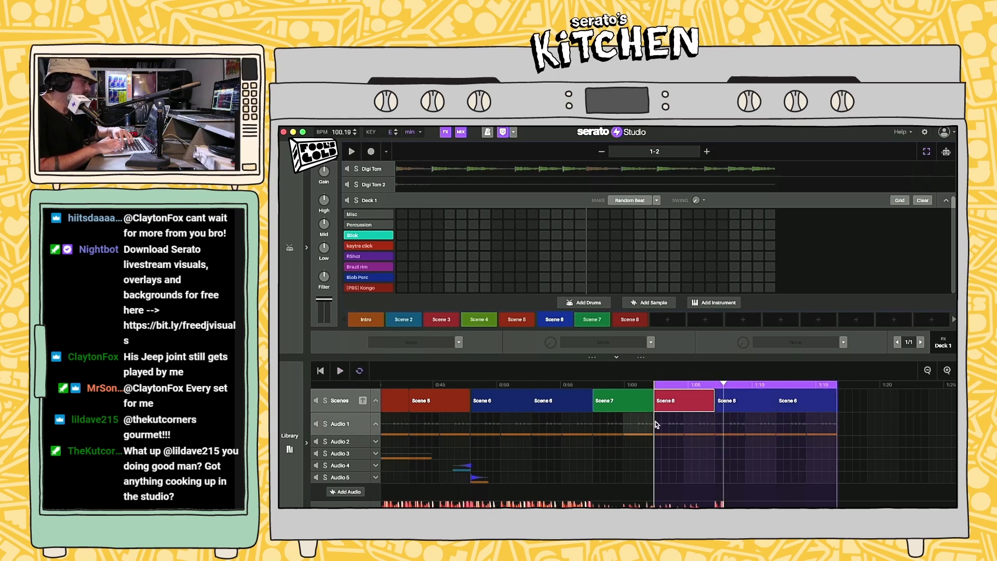
pyautogui.press('space')
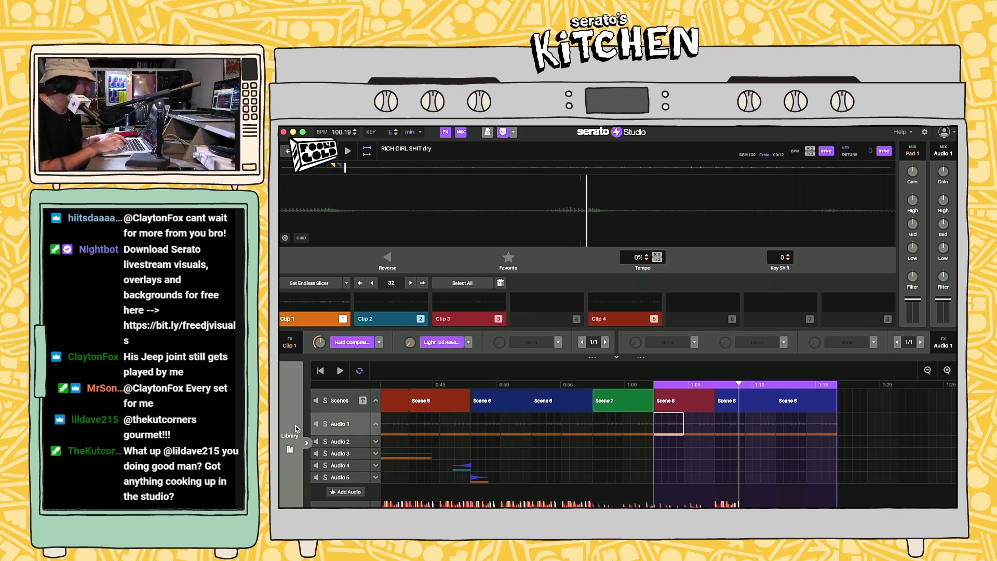
# Step: Reopen Scene 8, solo the kaytra click row of Deck 1 and select its pad
pyautogui.click(685, 404)
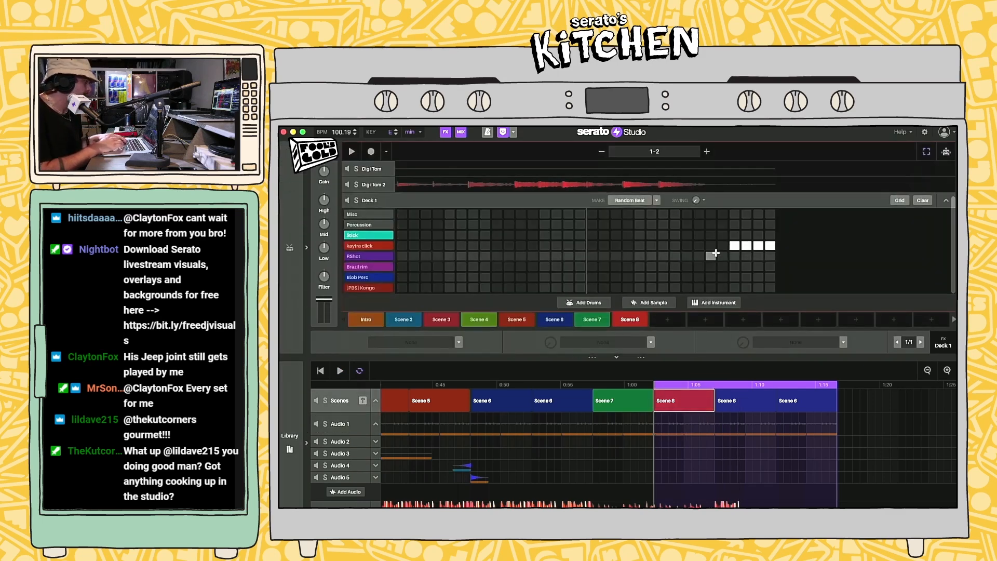
pyautogui.click(356, 246)
pyautogui.click(382, 246)
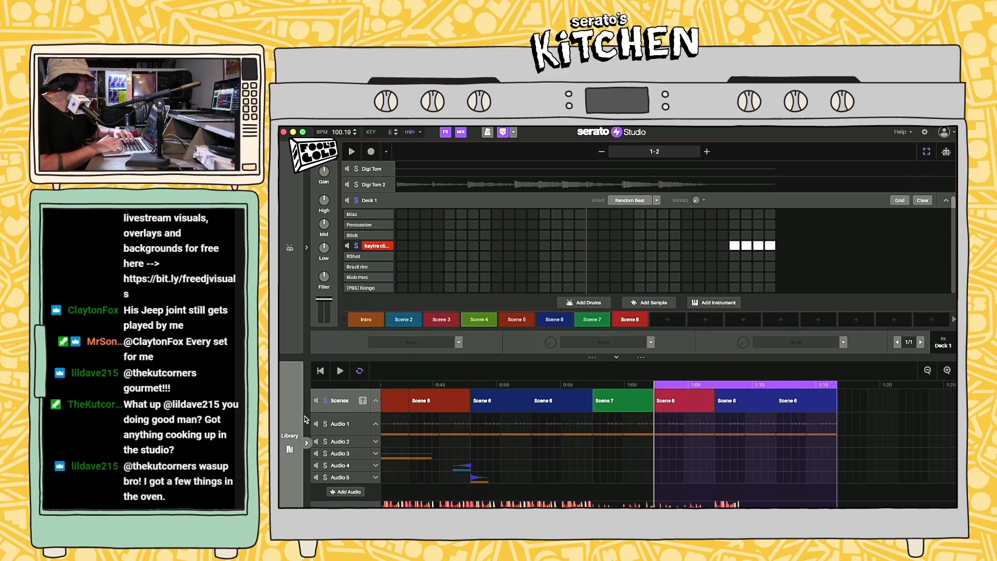
# Step: Add the Soft Compressor effect from the Compressor folder to the first effect slot of the kaytra click pad
pyautogui.click(295, 425)
pyautogui.click(283, 260)
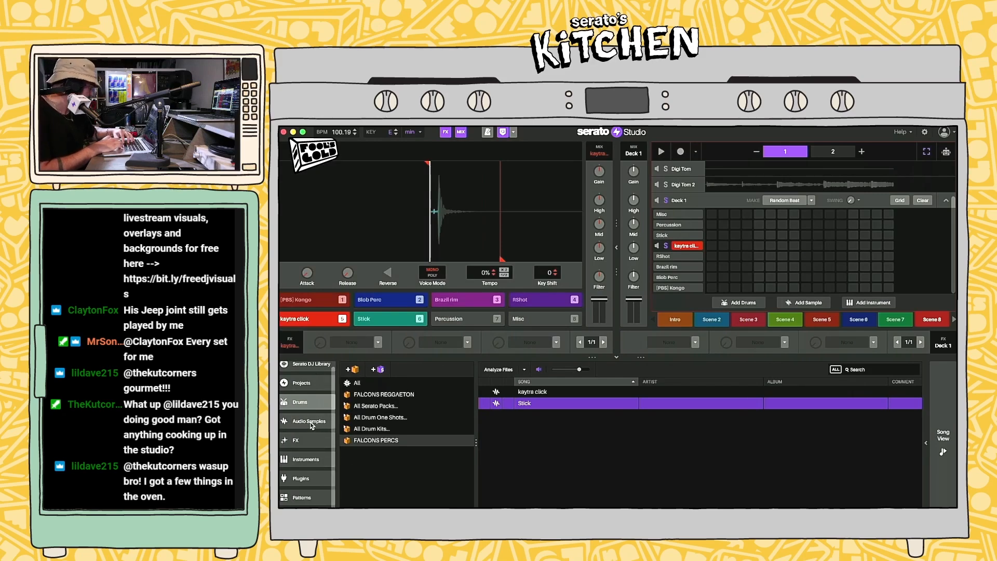
pyautogui.click(296, 440)
pyautogui.scroll(-2, 413, 466)
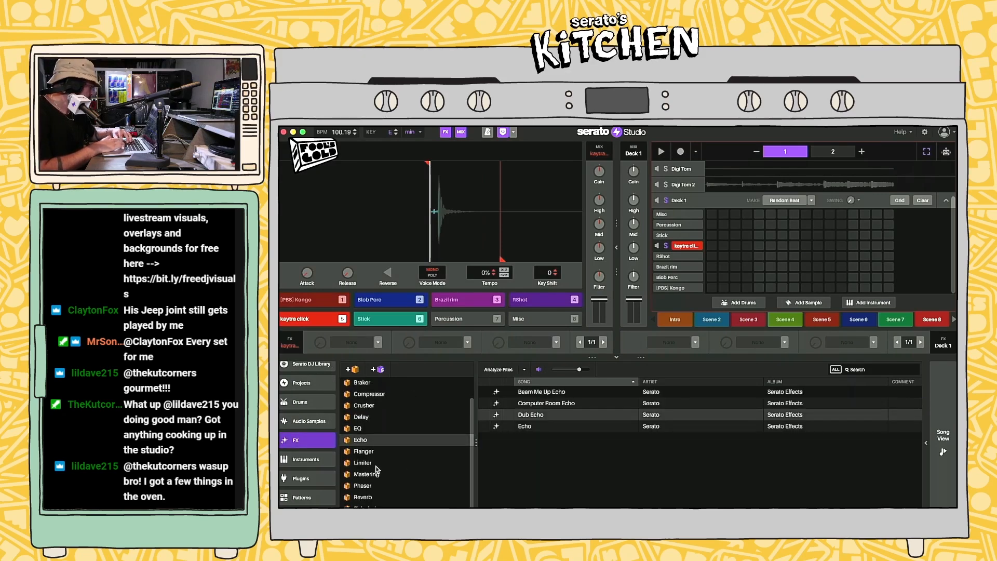
pyautogui.click(369, 394)
pyautogui.click(546, 415)
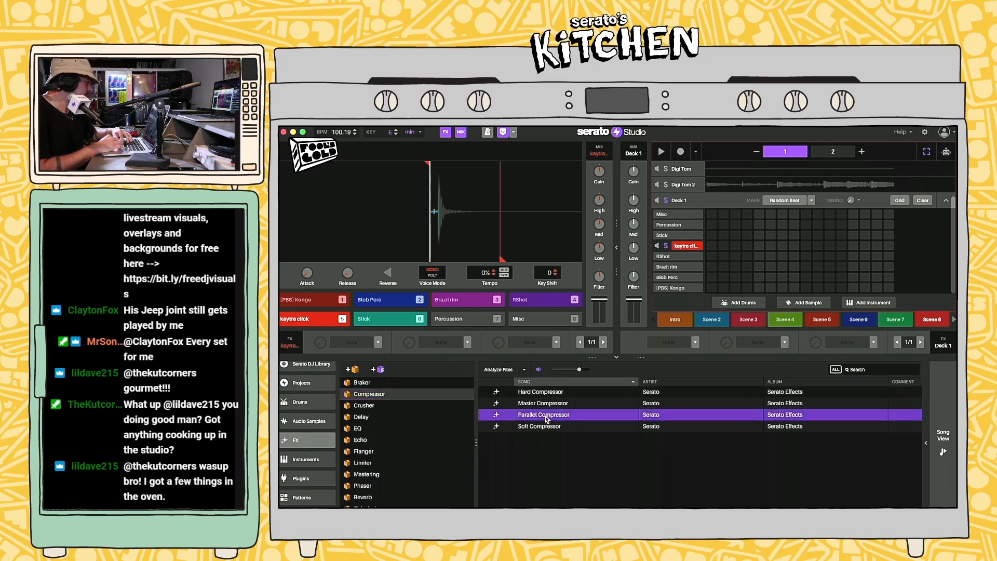
pyautogui.click(542, 427)
pyautogui.moveTo(393, 334); pyautogui.dragTo(313, 321)
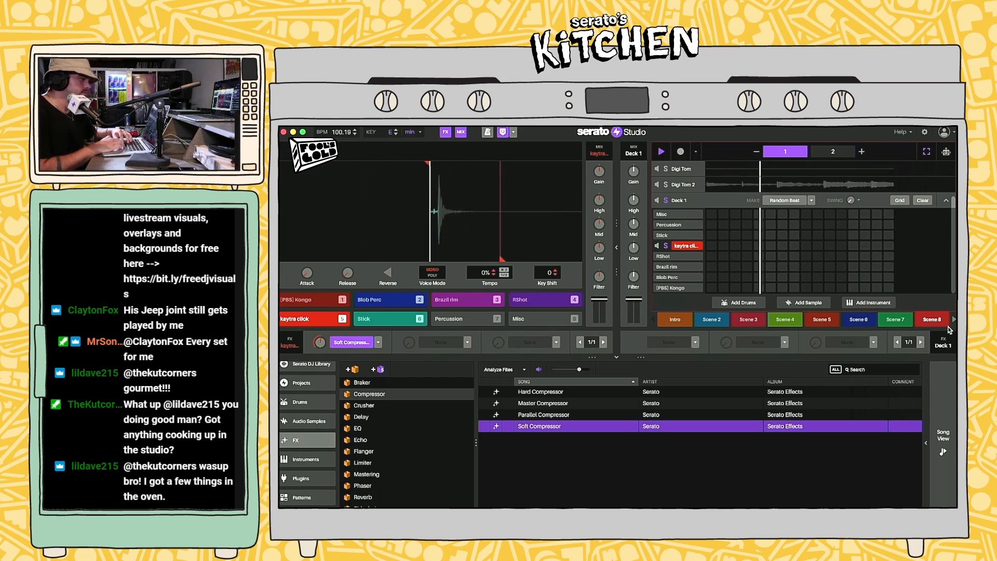
# Step: Take the kaytra click row off solo in Scene 8 and play the song from that block
pyautogui.click(946, 452)
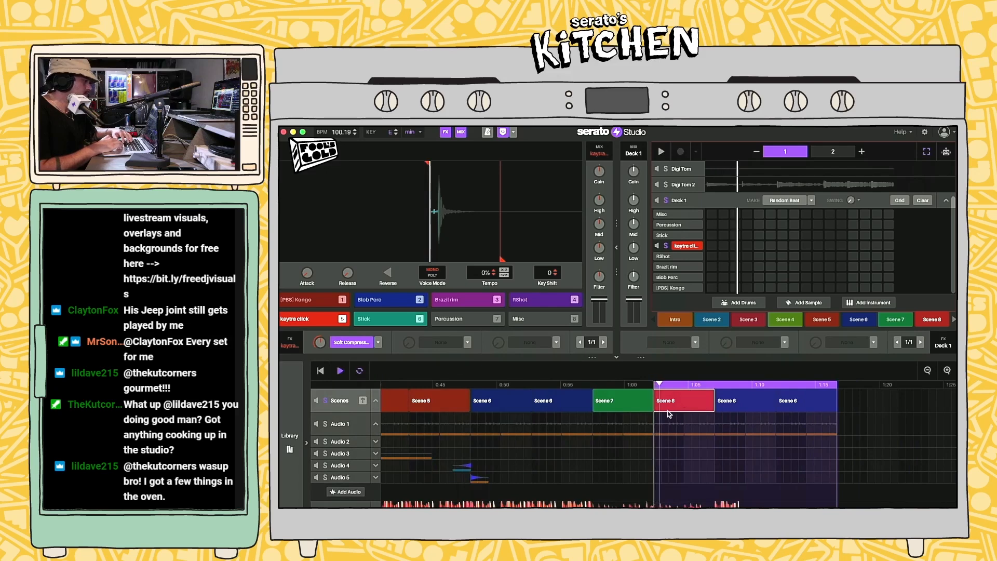
pyautogui.click(655, 425)
pyautogui.press('space')
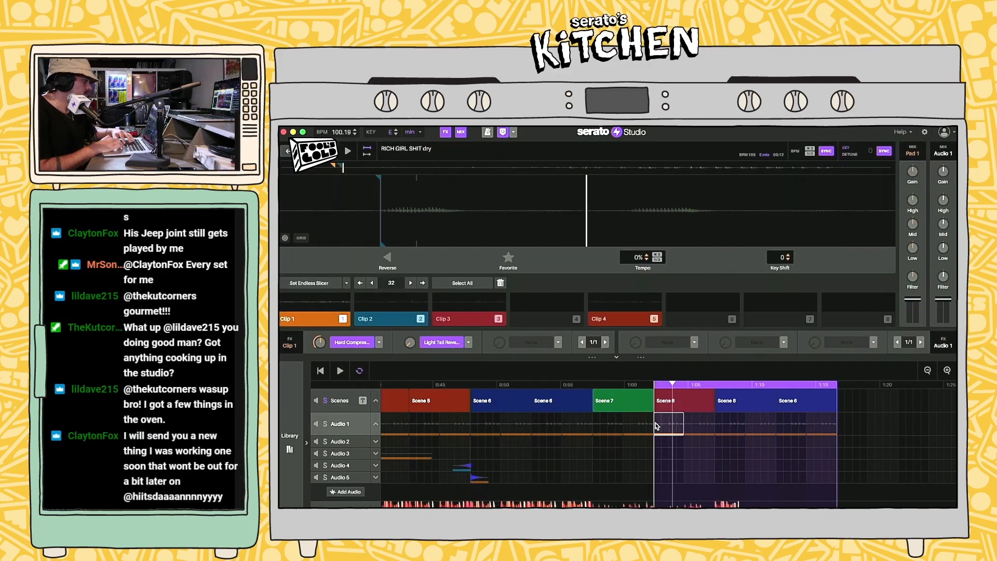
pyautogui.click(673, 400)
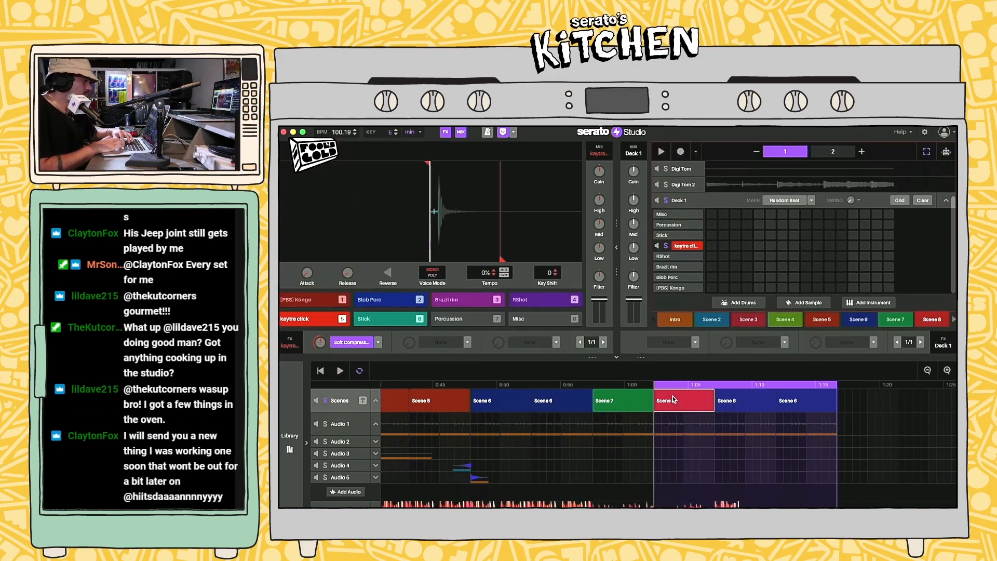
pyautogui.click(672, 407)
pyautogui.click(666, 246)
pyautogui.press('space')
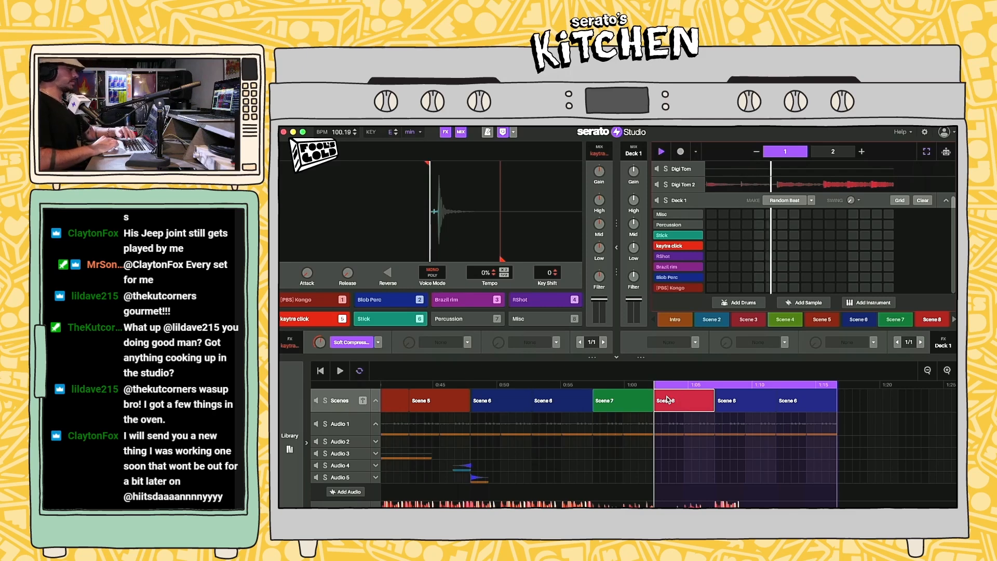
# Step: Set the loop region to start where Scene 6 returns after Scene 8 and select the blocks and clips inside it
pyautogui.click(658, 429)
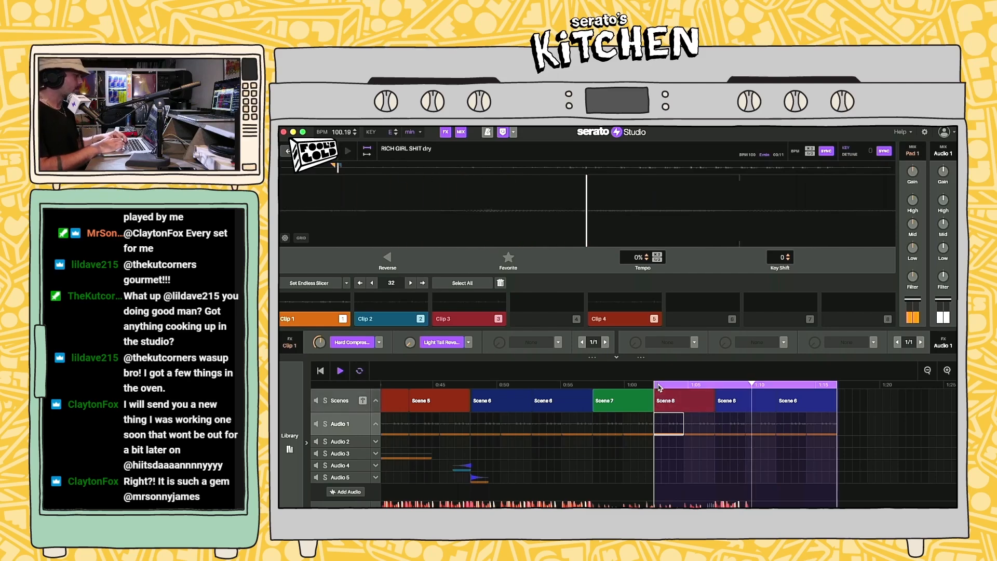
pyautogui.moveTo(655, 384); pyautogui.dragTo(713, 374)
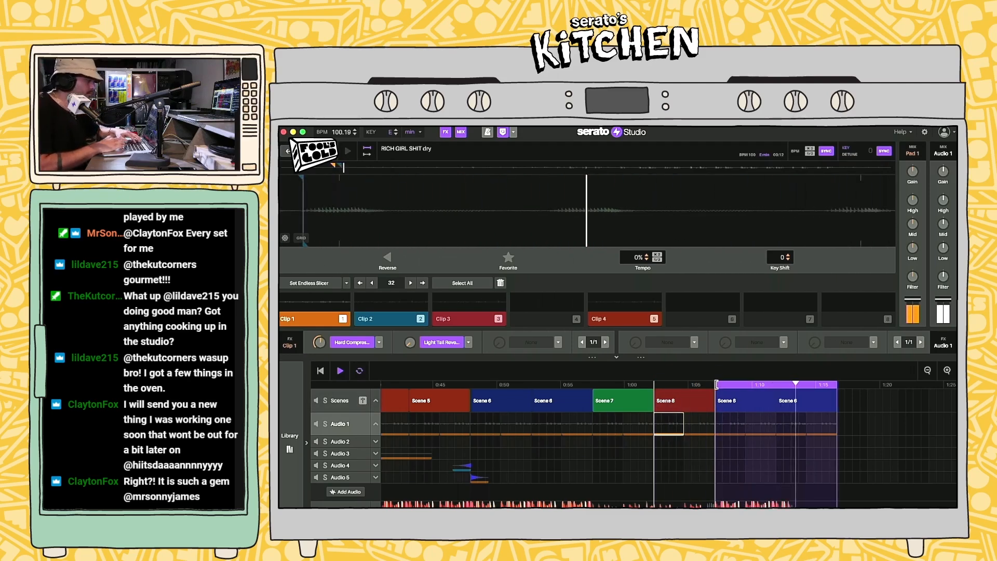
pyautogui.click(731, 386)
pyautogui.click(730, 400)
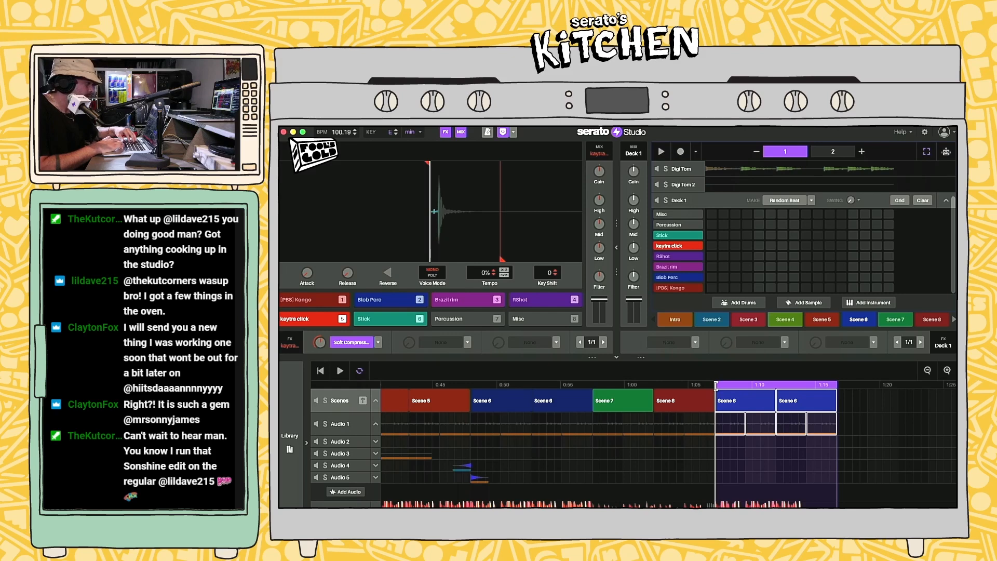
# Step: Extend the loop region back to 0:00 and play the song from the first Intro block
pyautogui.hscroll(-10, 915, 397)
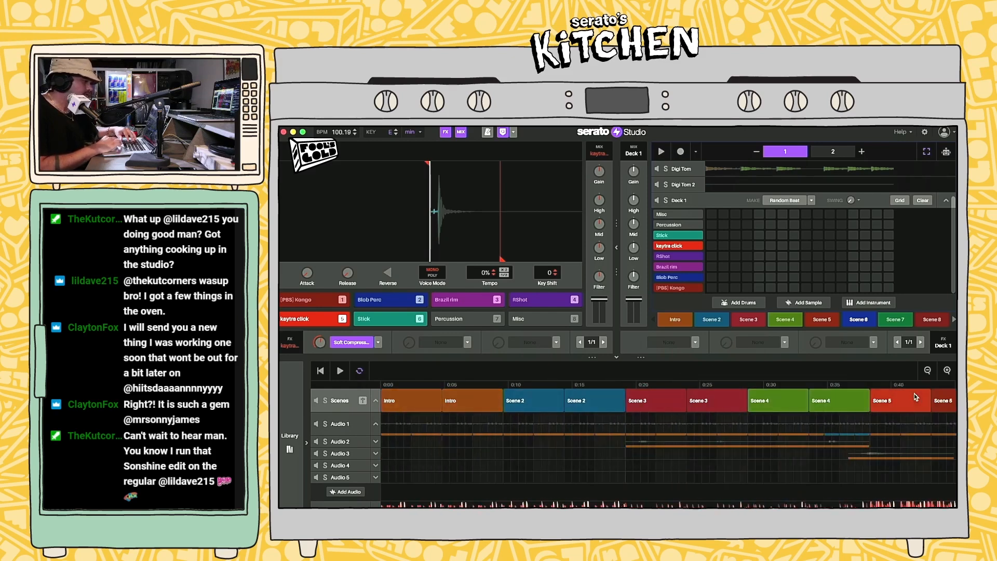
pyautogui.hscroll(5, 915, 398)
pyautogui.moveTo(696, 386); pyautogui.dragTo(356, 383)
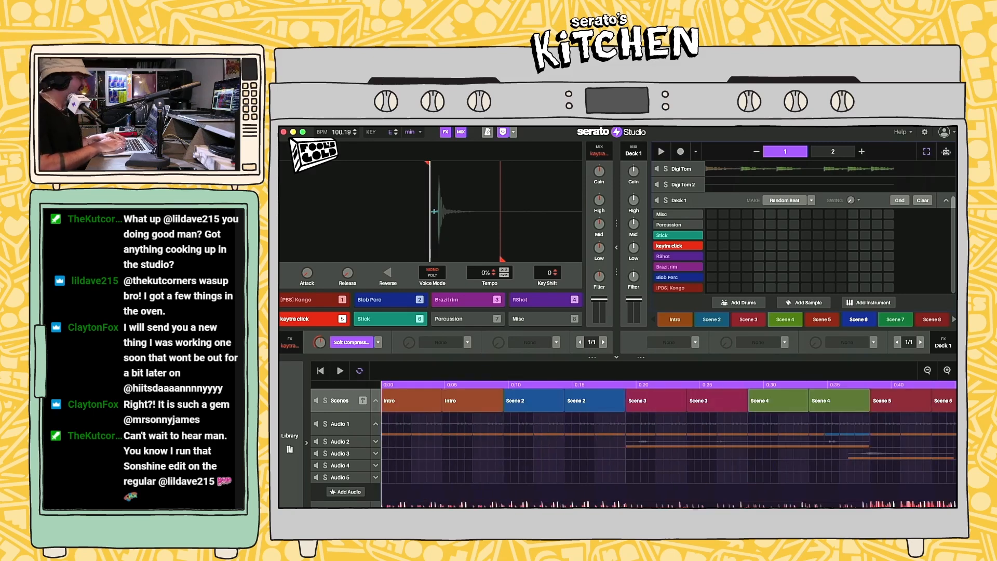
pyautogui.click(415, 423)
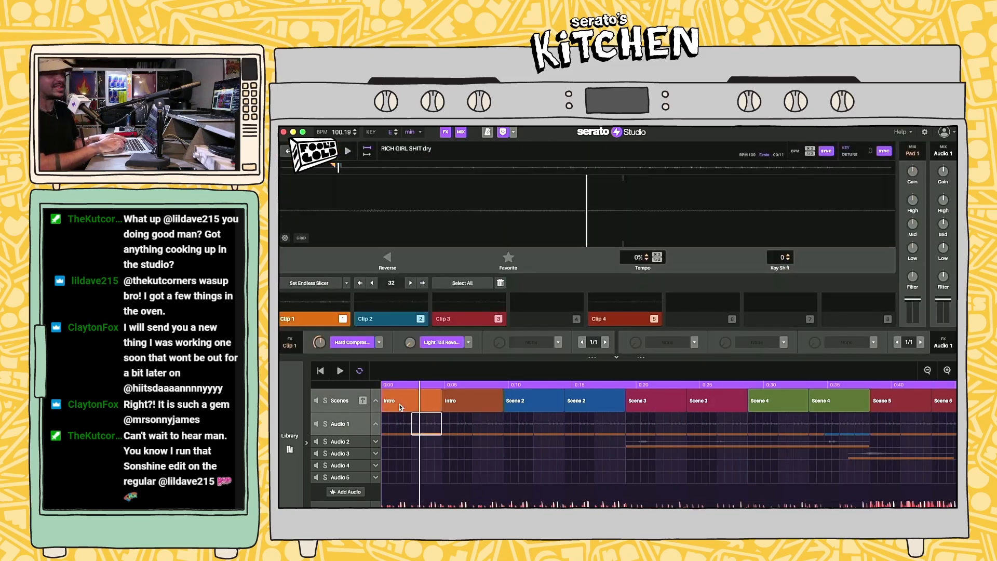
pyautogui.click(397, 403)
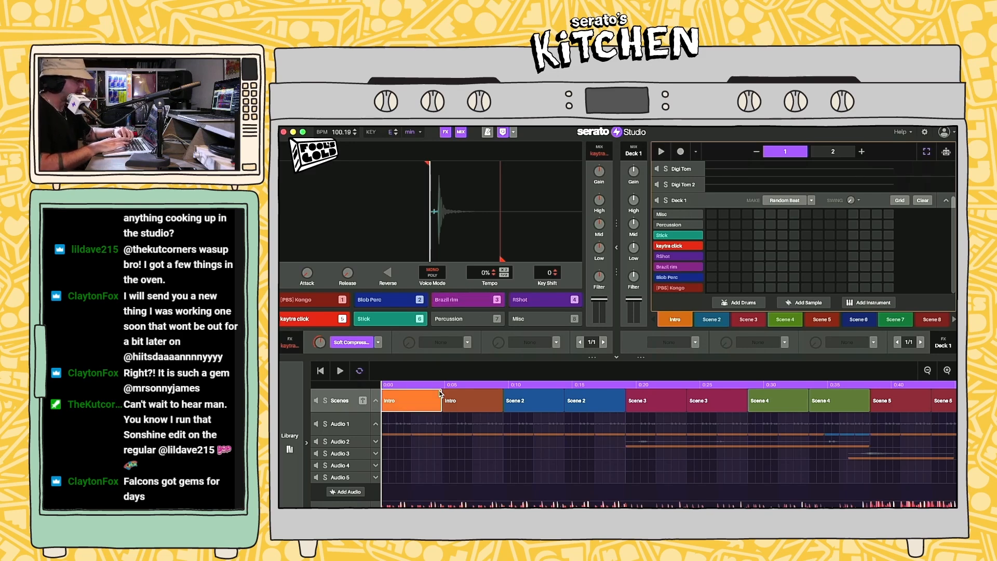
pyautogui.press('space')
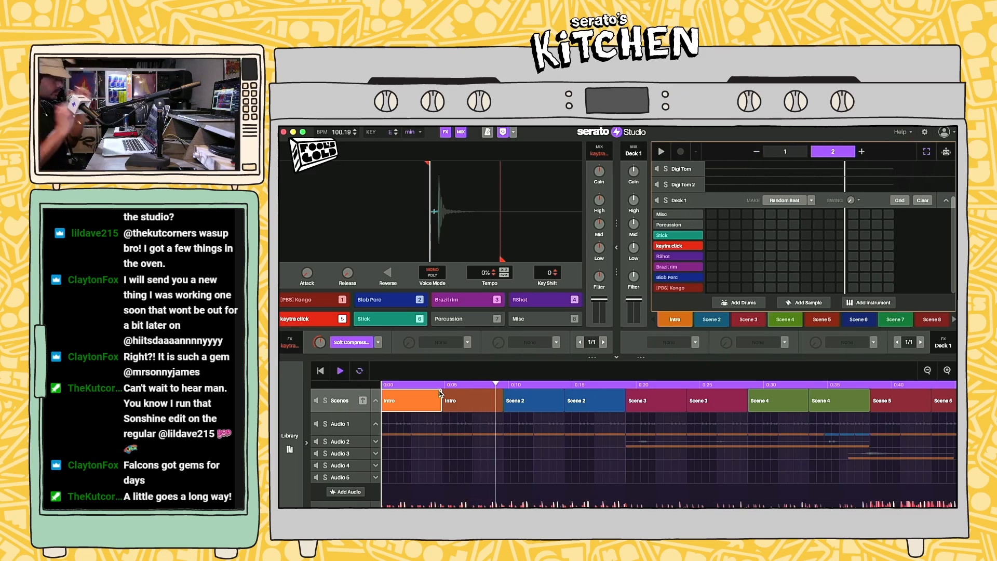
# Step: Listen through the arrangement from the Intro to Scene 8 and examine how the scene blocks and audio tracks line up
pyautogui.hscroll(2, 573, 437)
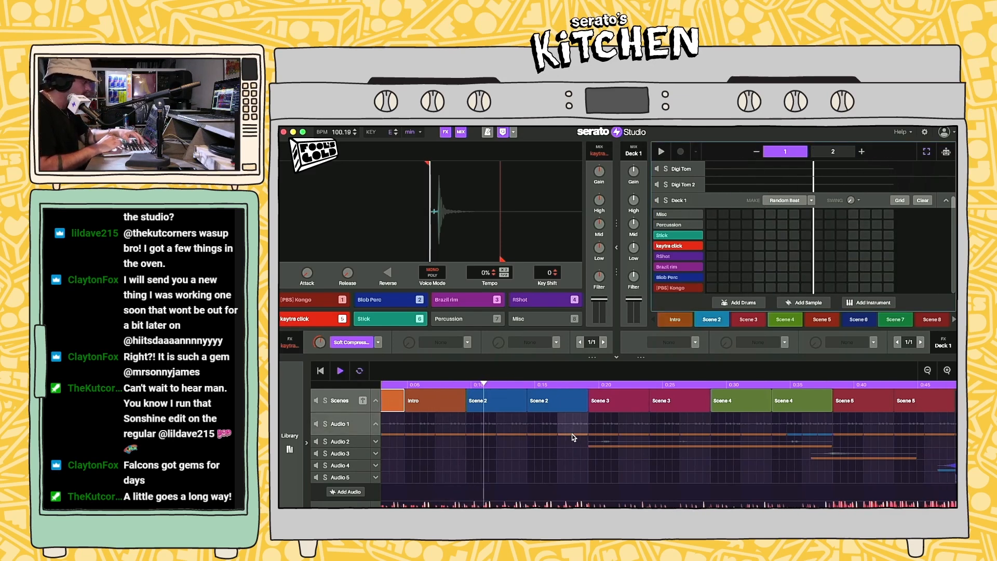
pyautogui.hscroll(4, 573, 438)
pyautogui.hscroll(-3, 573, 437)
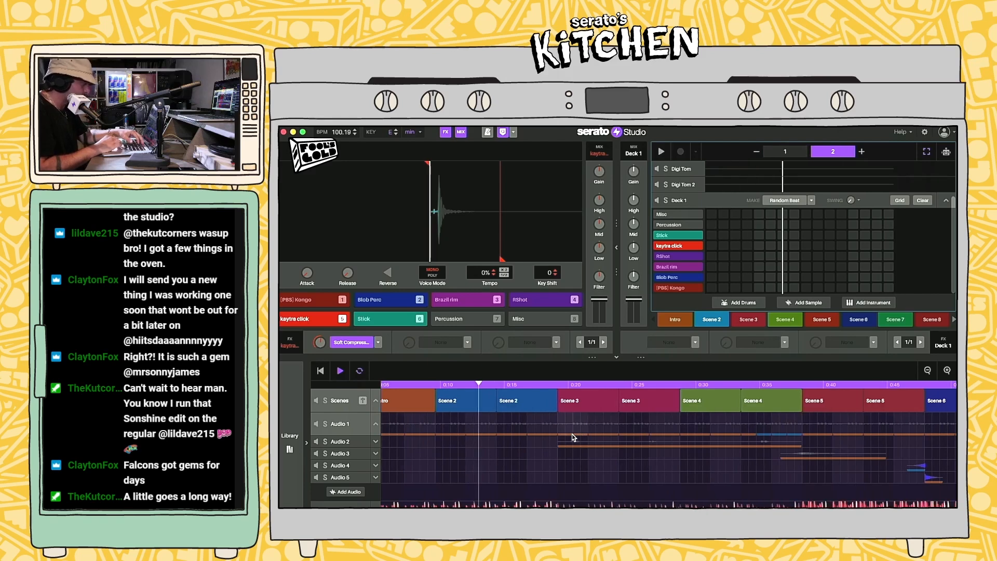
pyautogui.hscroll(-3, 573, 437)
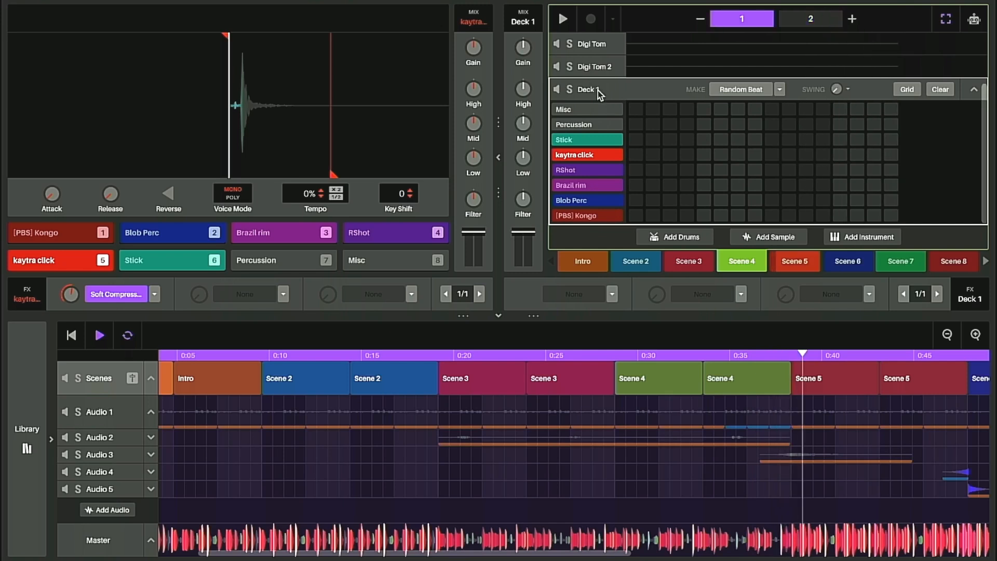
pyautogui.hscroll(3, 710, 430)
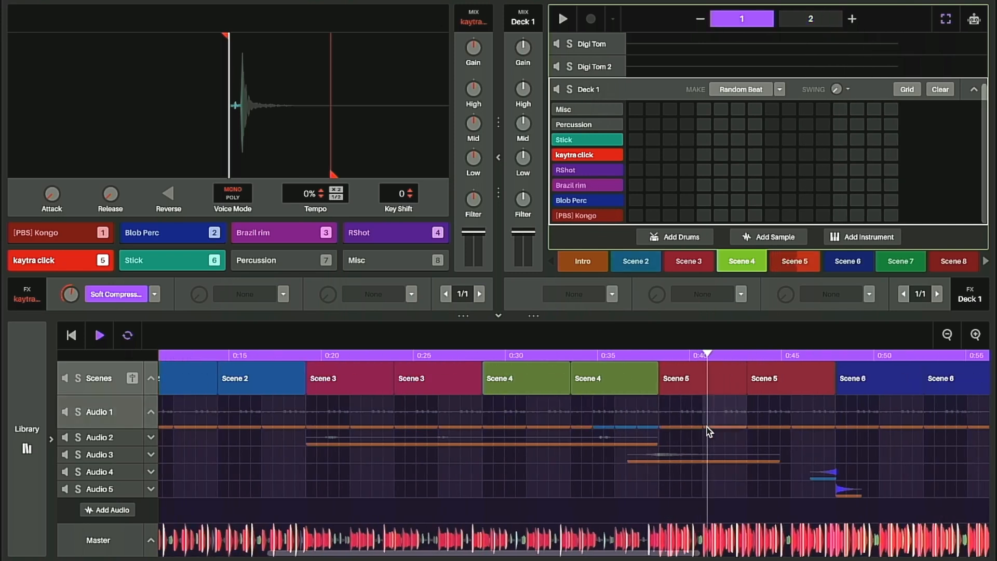
pyautogui.hscroll(2, 709, 431)
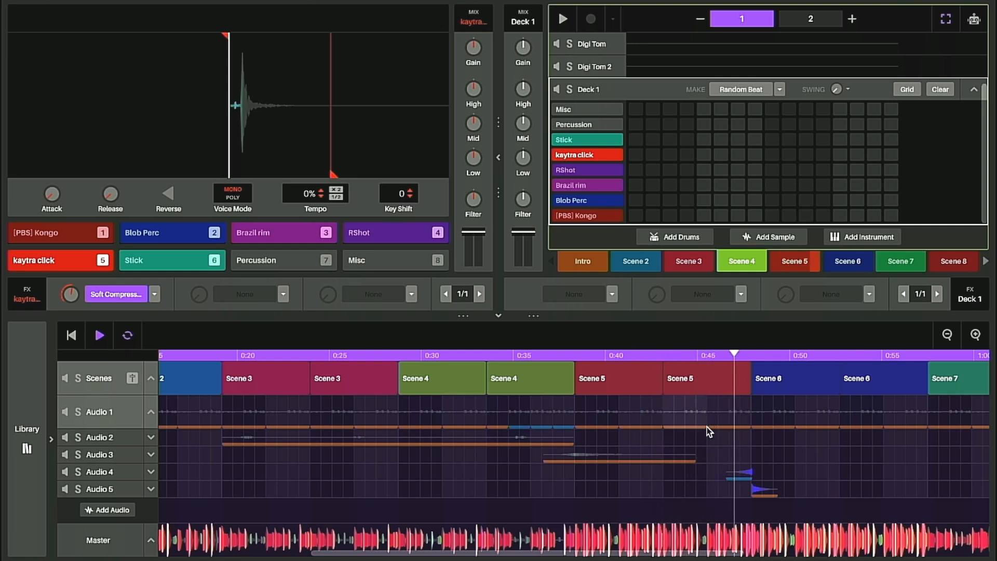
pyautogui.hscroll(1, 709, 433)
pyautogui.hscroll(2, 709, 439)
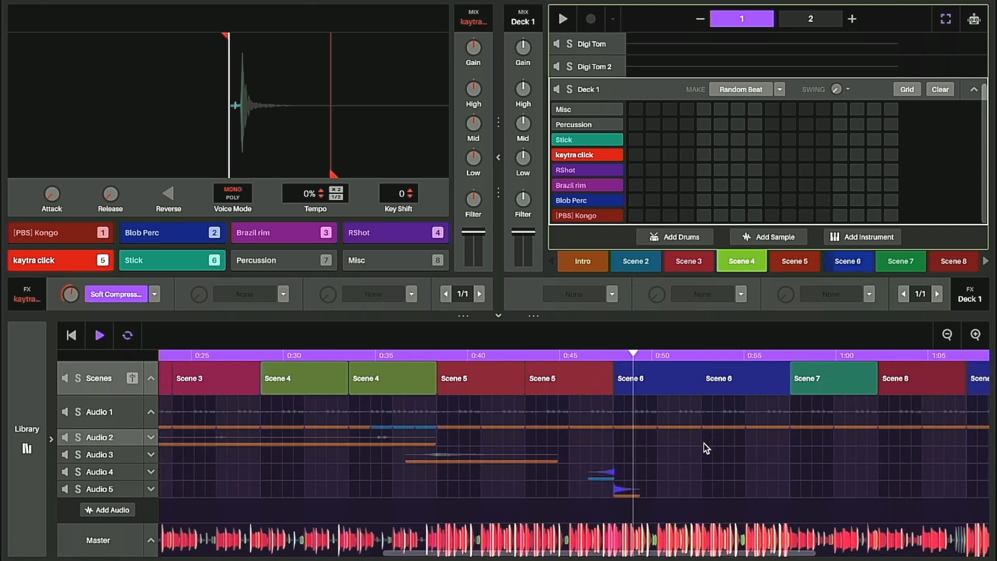
pyautogui.hscroll(1, 627, 453)
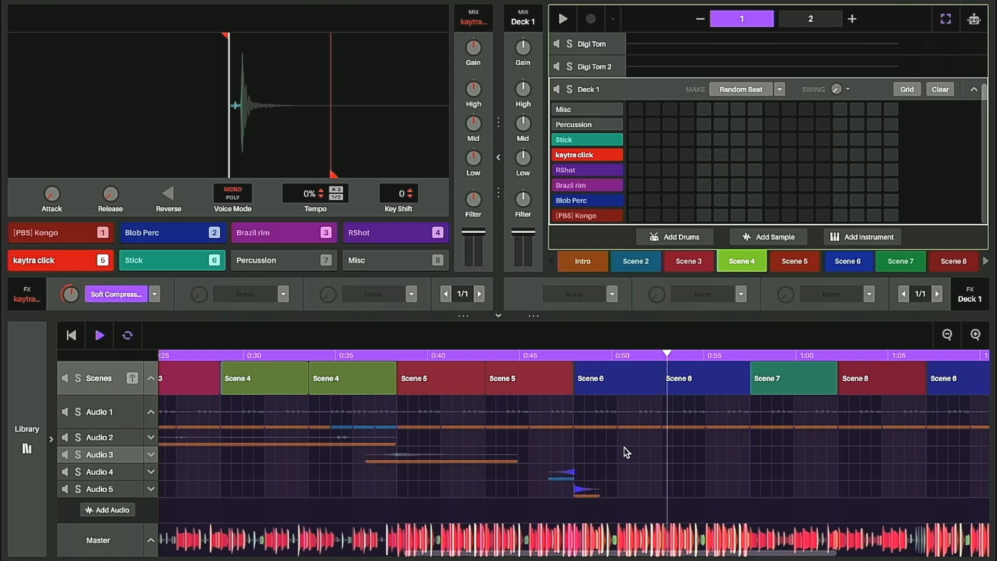
pyautogui.hscroll(5, 668, 444)
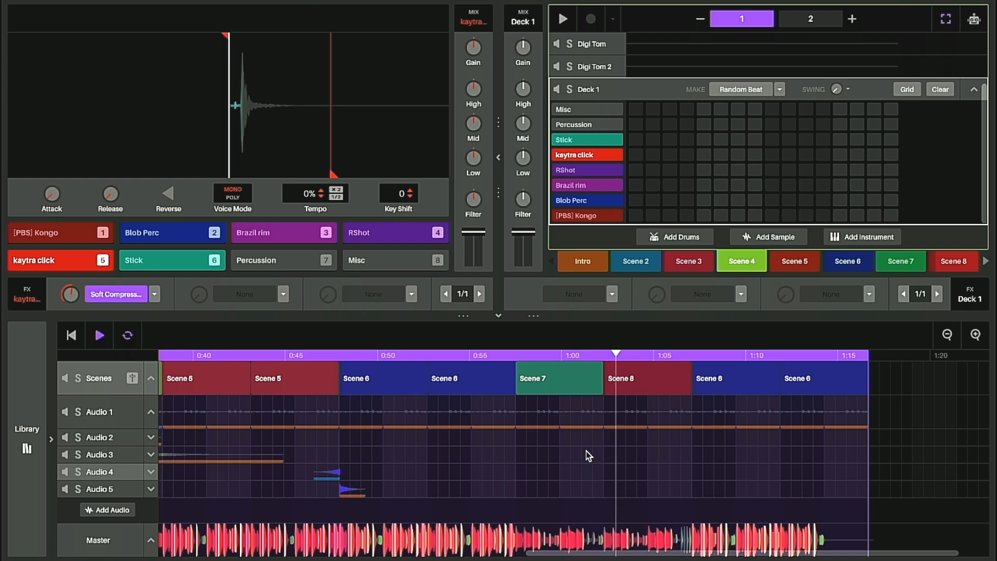
pyautogui.hscroll(2, 574, 458)
pyautogui.hscroll(-4, 572, 450)
pyautogui.hscroll(-20, 266, 369)
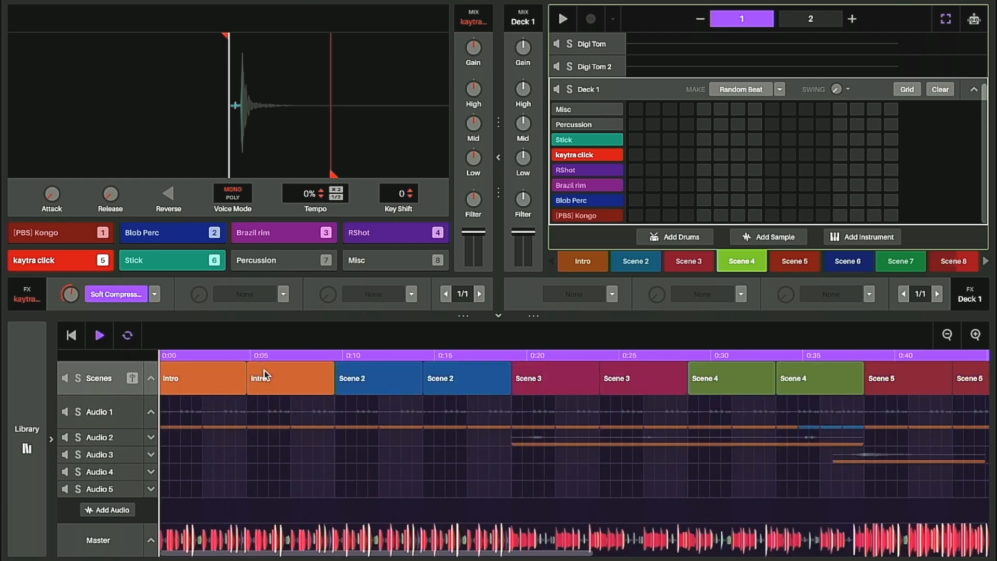
# Step: Duplicate the last two Scene 6 blocks at the end of the song
pyautogui.hscroll(20, 441, 415)
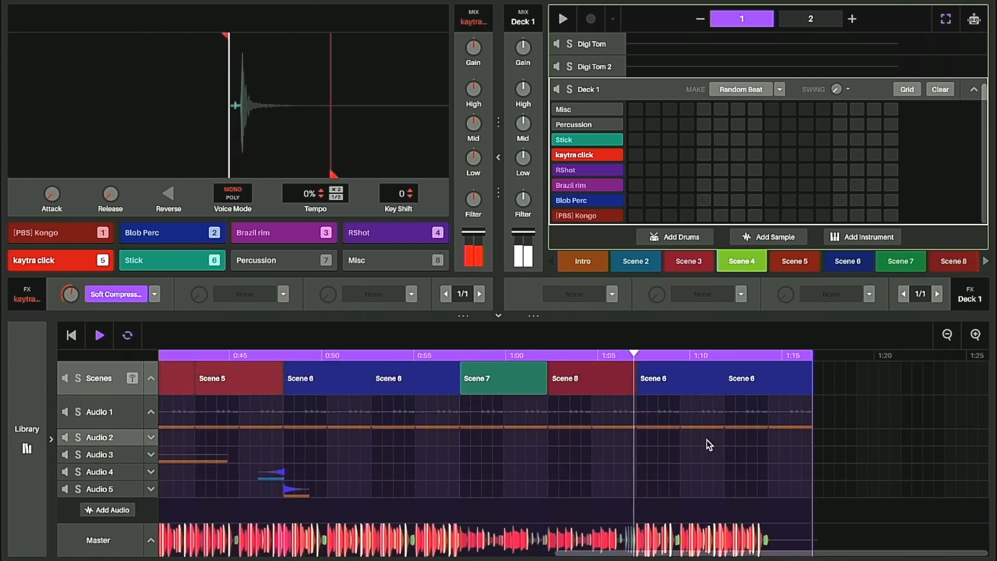
pyautogui.click(657, 381)
pyautogui.keyDown('shift'); pyautogui.click(759, 388); pyautogui.keyUp('shift')
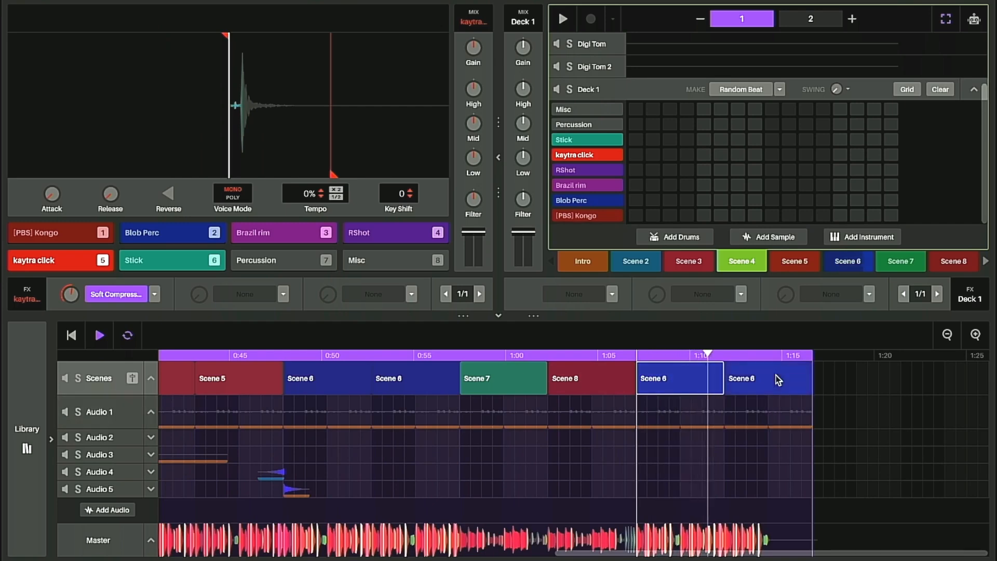
pyautogui.hotkey('ctrl', 'd')
# Step: Duplicate the four Audio 1 vocal clips under the original pair of closing Scene 6 blocks so they cover the new blocks
pyautogui.click(644, 413)
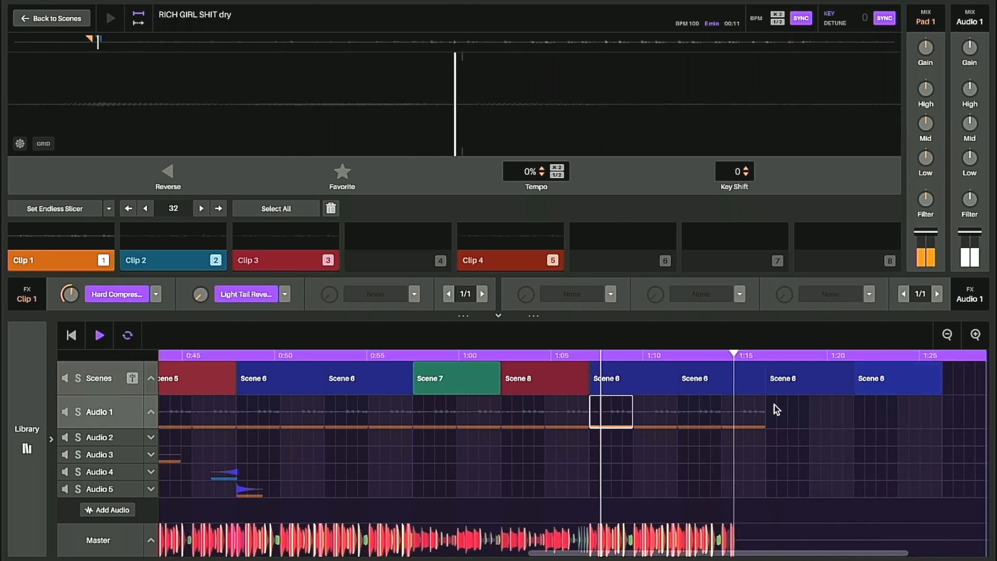
pyautogui.keyDown('shift'); pyautogui.click(757, 410); pyautogui.keyUp('shift')
pyautogui.hotkey('ctrl', 'd')
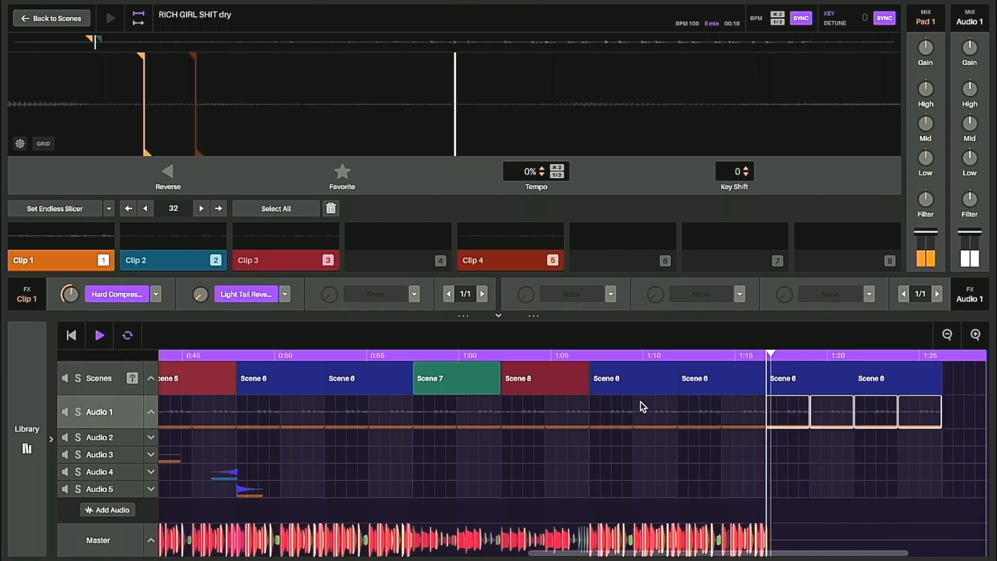
# Step: Select the first of the newly duplicated Scene 6 blocks and move Scene 6 behind Scene 8 in the scene bank
pyautogui.click(453, 379)
pyautogui.click(790, 379)
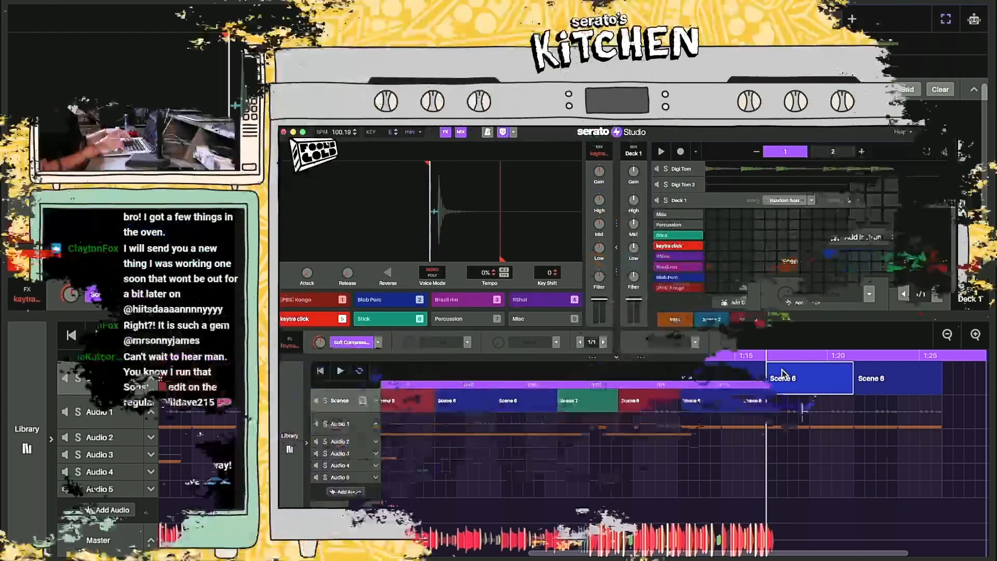
pyautogui.click(715, 400)
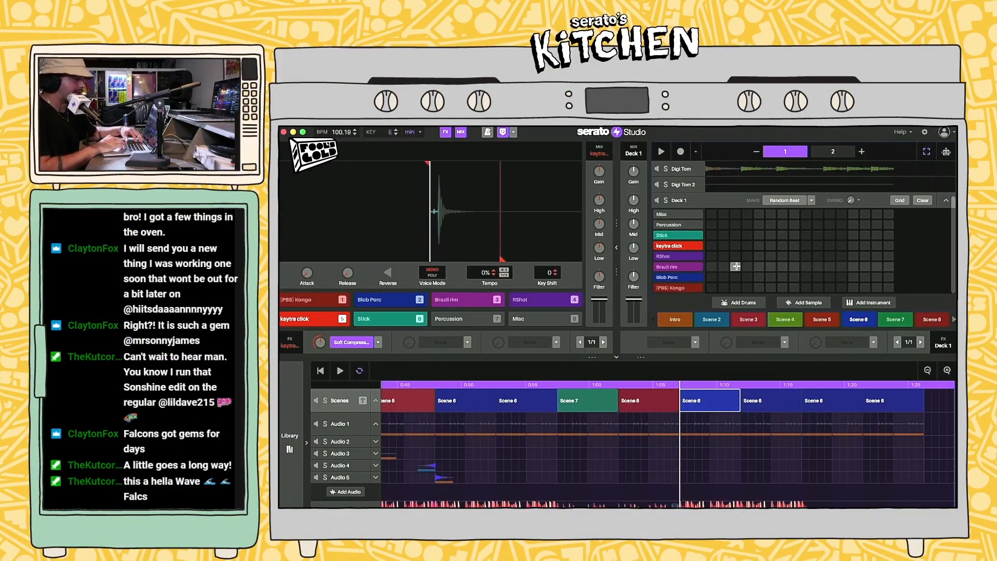
pyautogui.click(824, 398)
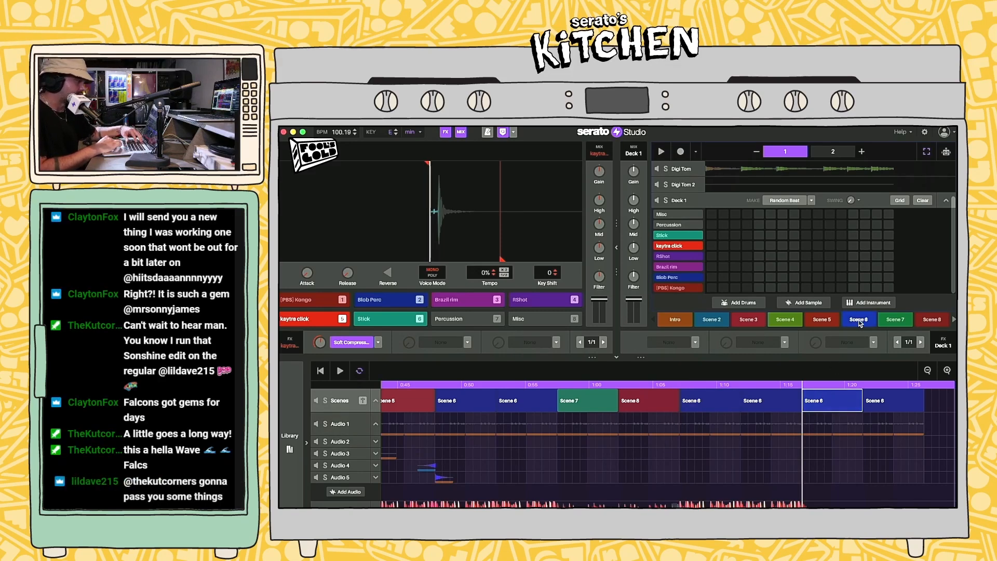
pyautogui.click(954, 320)
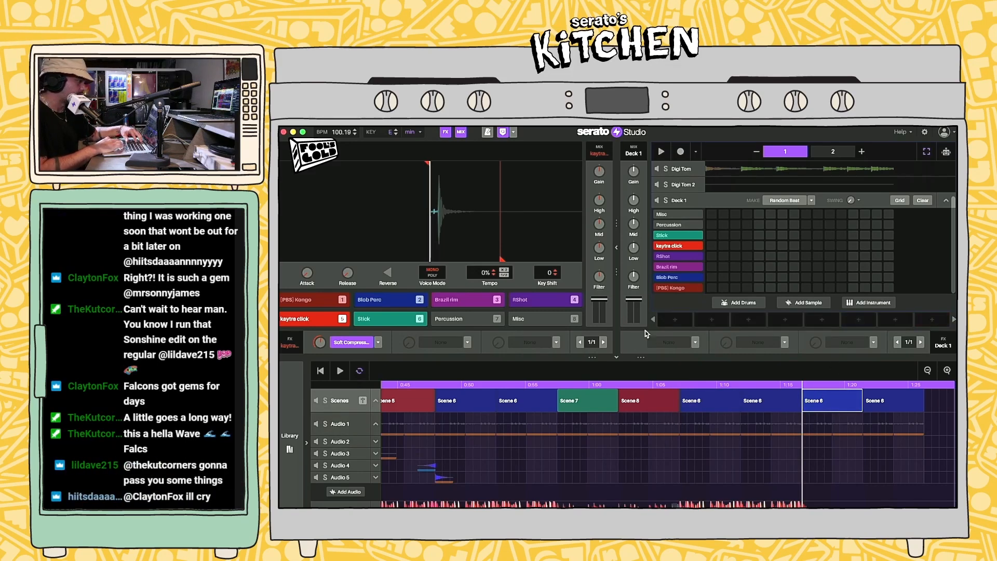
pyautogui.click(654, 319)
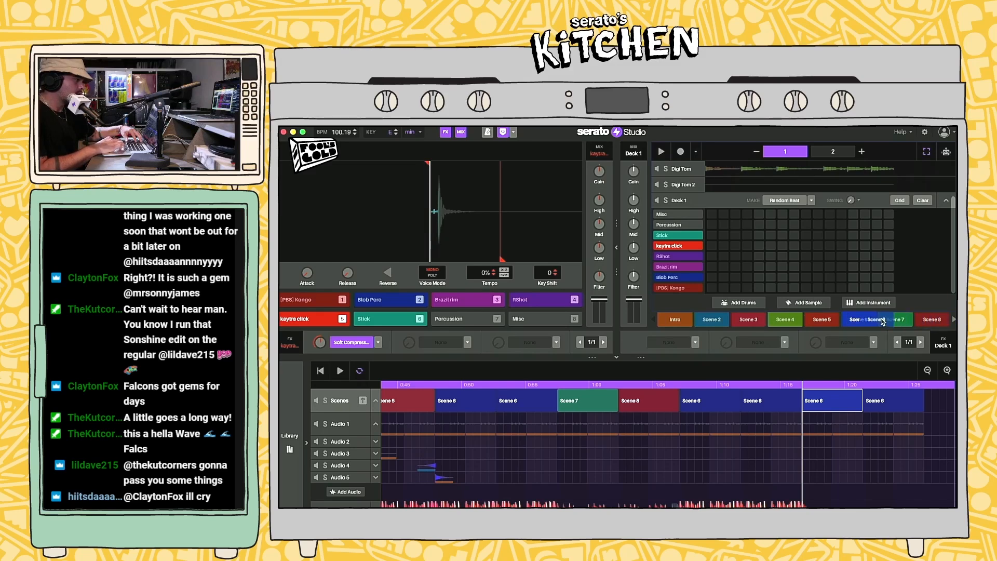
pyautogui.moveTo(944, 321); pyautogui.dragTo(942, 325)
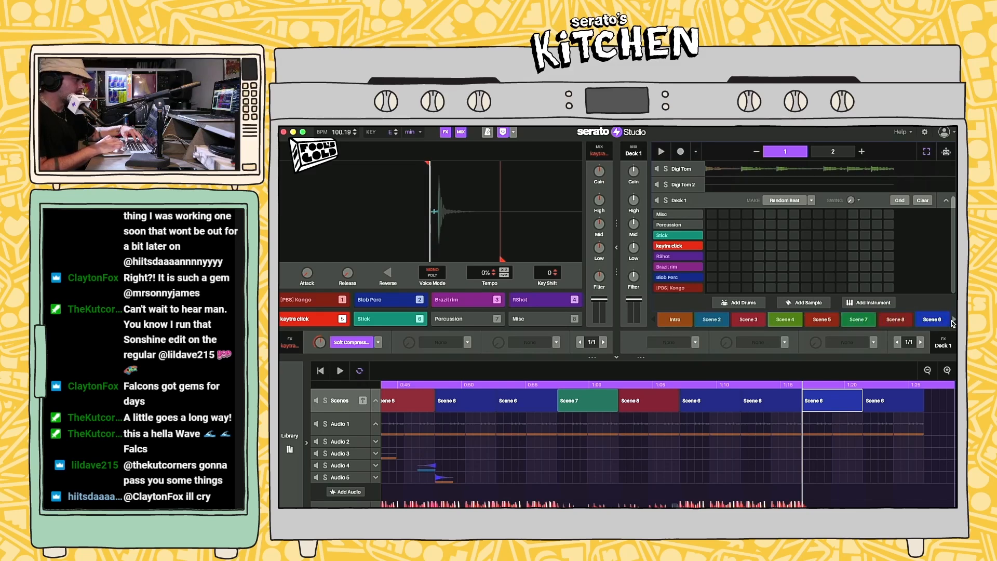
# Step: Place Scene 10 in the last two blocks of the song, keeping the two Scene 6 blocks that follow Scene 8
pyautogui.click(954, 320)
pyautogui.click(711, 320)
pyautogui.click(709, 323)
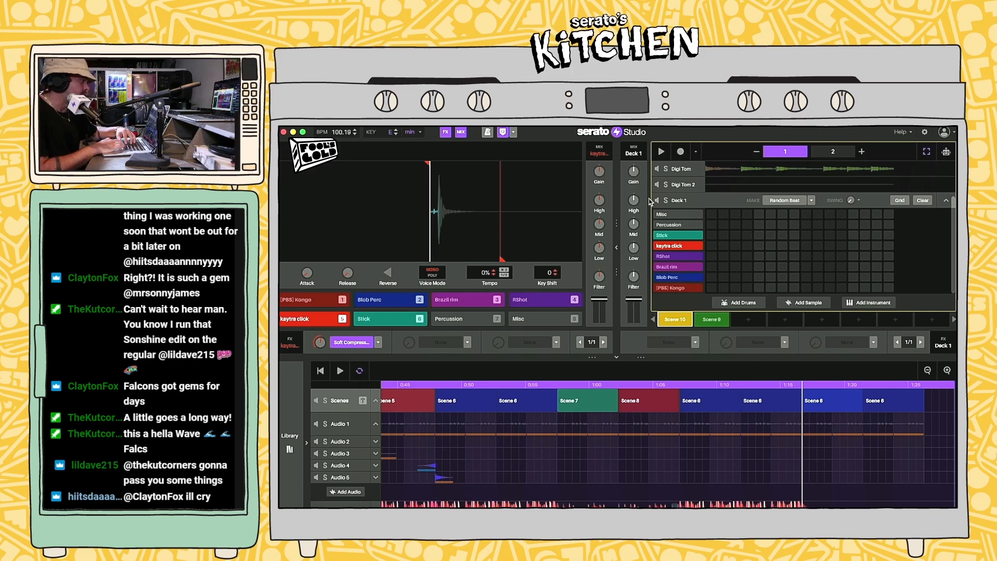
pyautogui.click(946, 200)
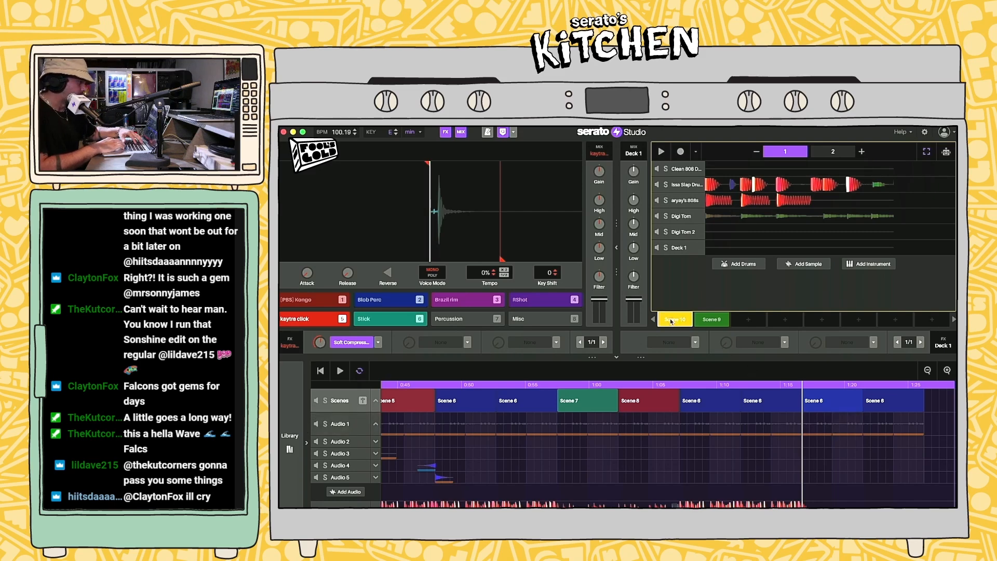
pyautogui.moveTo(672, 322); pyautogui.dragTo(813, 401)
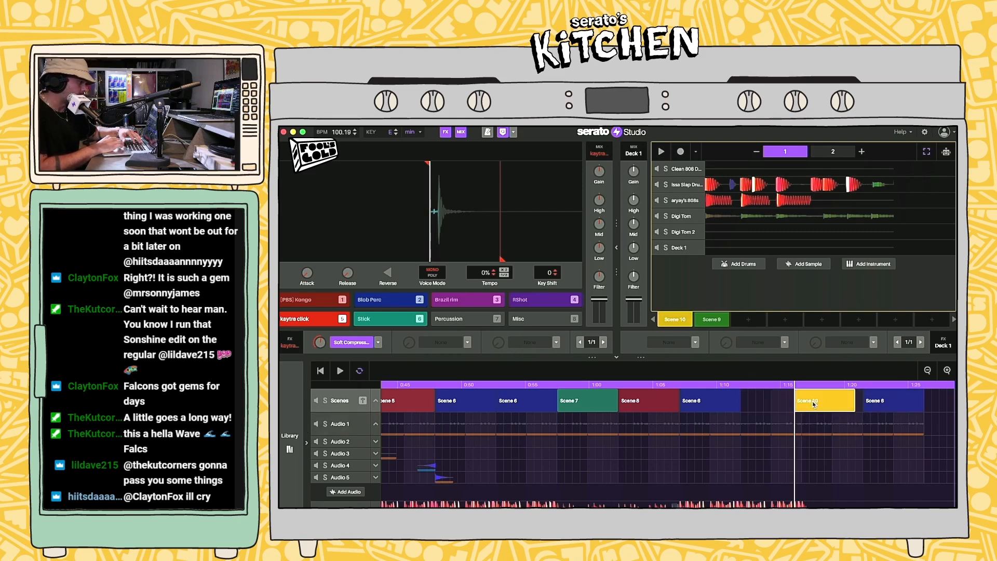
pyautogui.click(712, 397)
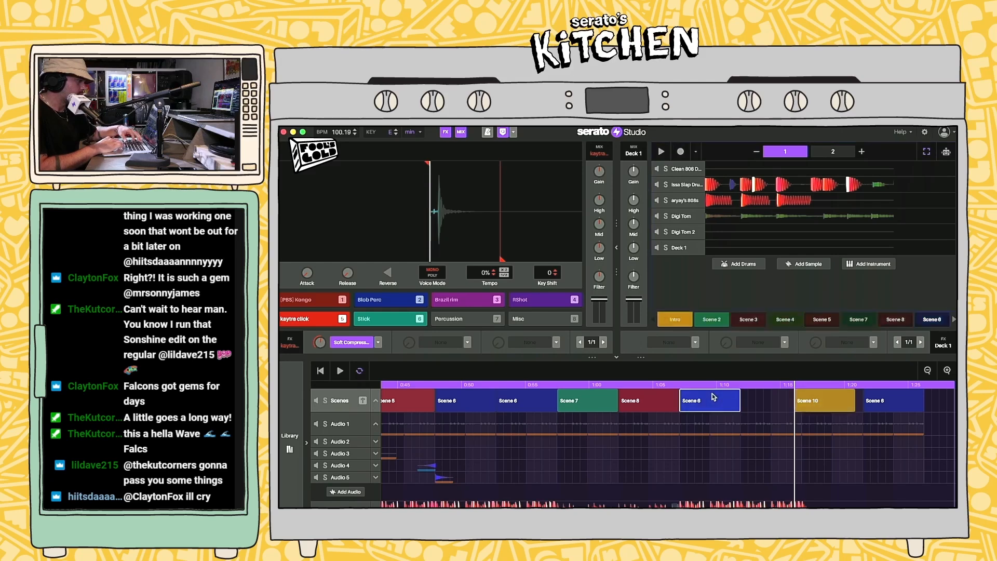
pyautogui.moveTo(740, 400); pyautogui.dragTo(803, 401)
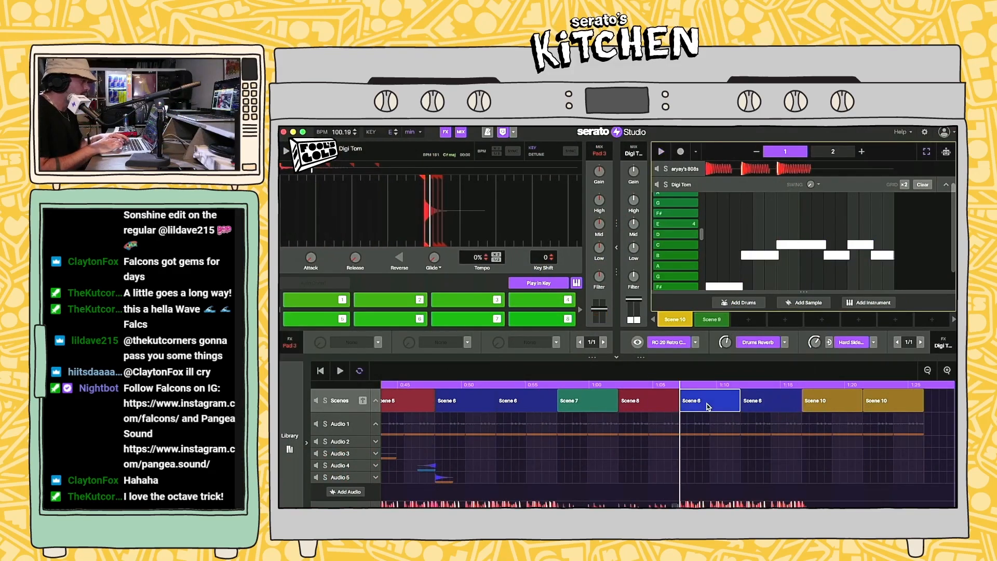
# Step: Listen to the closing Scene 6 blocks leading into the Scene 10 blocks, checking them against the Audio 1 vocals
pyautogui.click(688, 423)
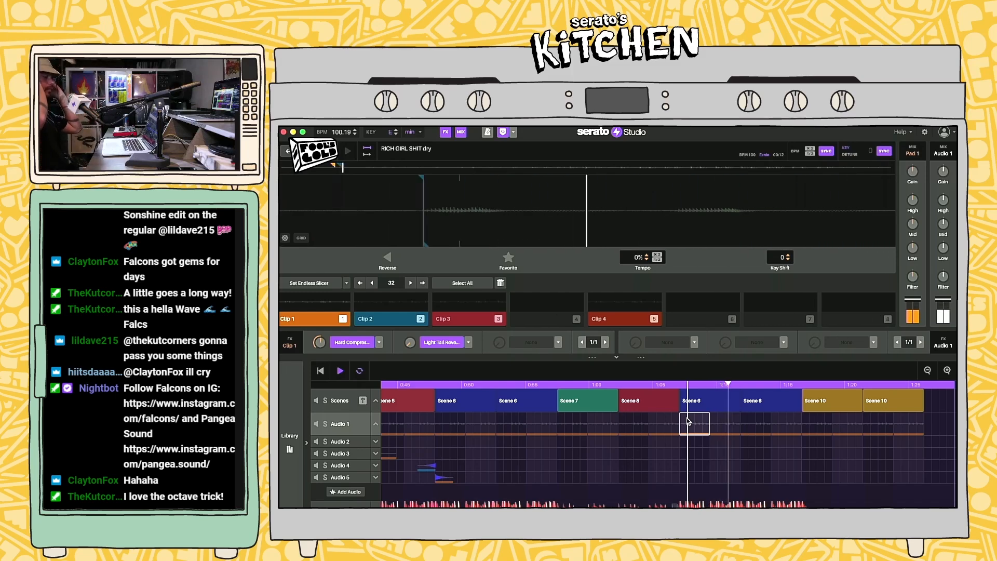
pyautogui.hscroll(5, 774, 416)
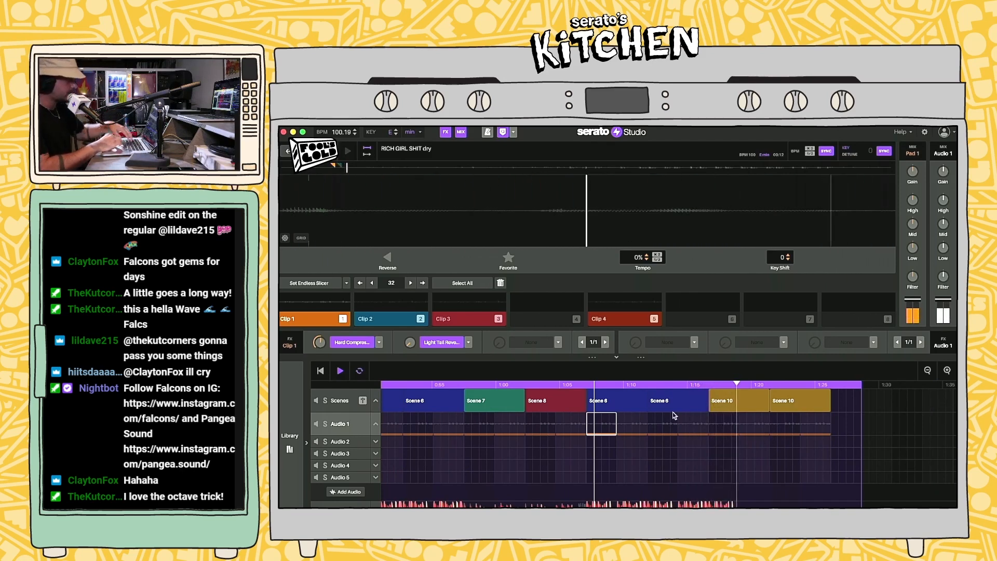
pyautogui.click(601, 402)
pyautogui.press('space')
# Step: Copy the first bar's Digi Tom melody into the second bar of Scene 10, keeping the same pitches
pyautogui.click(744, 406)
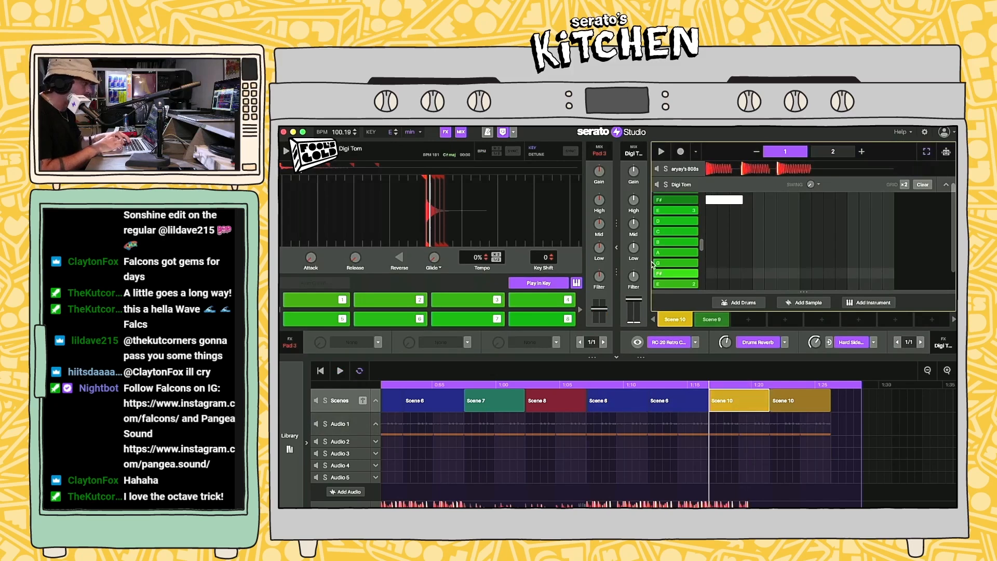
pyautogui.click(617, 248)
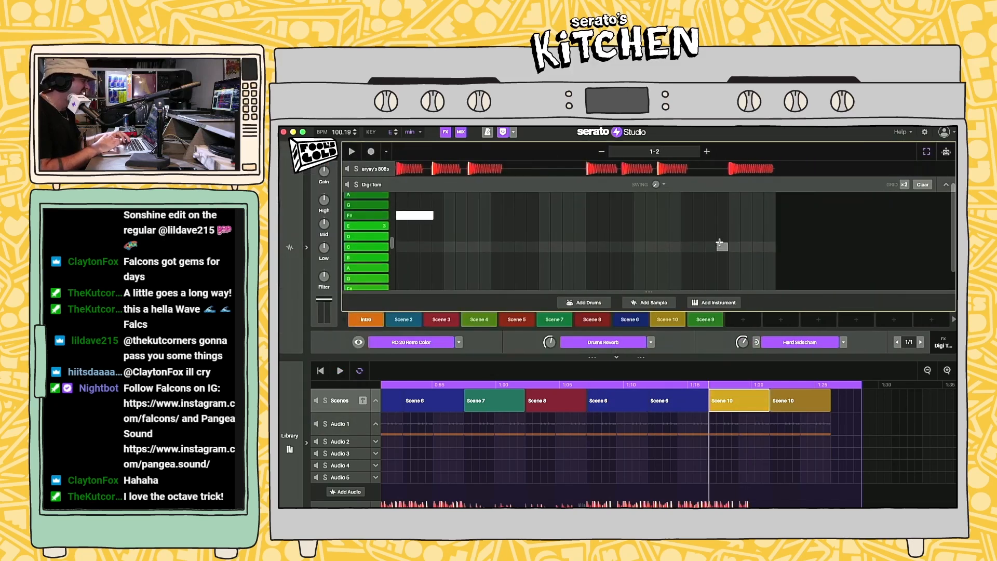
pyautogui.moveTo(592, 211); pyautogui.dragTo(813, 314)
pyautogui.scroll(-1, 727, 259)
pyautogui.scroll(-1, 601, 232)
pyautogui.scroll(1, 601, 233)
pyautogui.scroll(-2, 598, 274)
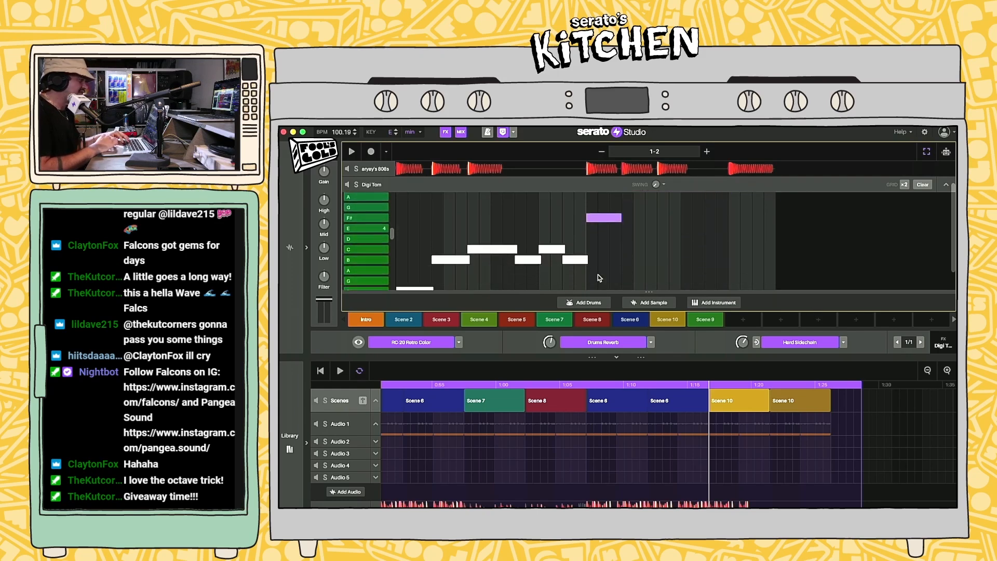
pyautogui.moveTo(600, 217); pyautogui.dragTo(597, 282)
pyautogui.press('Down')
pyautogui.click(764, 258)
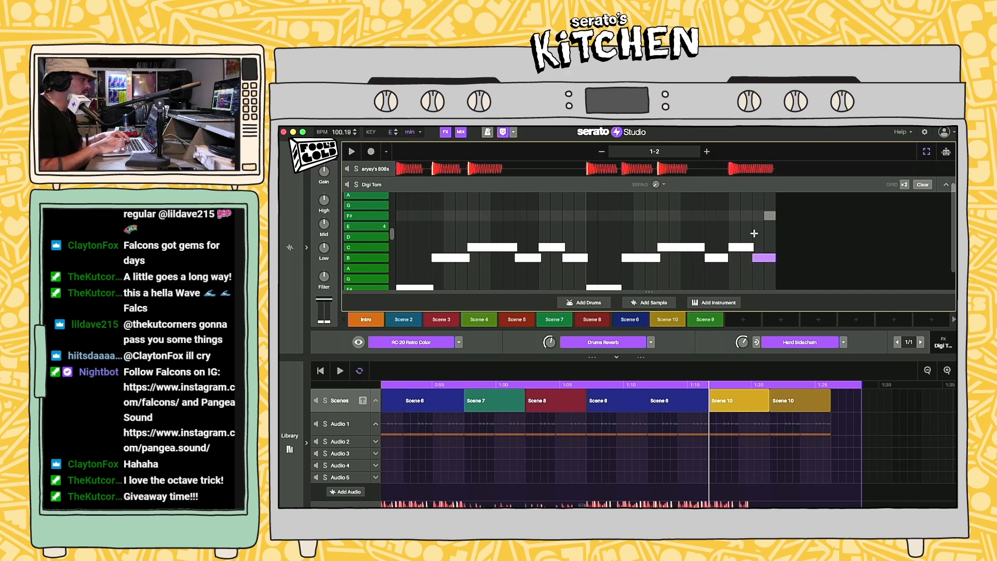
# Step: Raise the final Digi Tom note in Scene 10's second bar to the F# above E4 and play the scene
pyautogui.scroll(2, 758, 244)
pyautogui.scroll(-2, 760, 260)
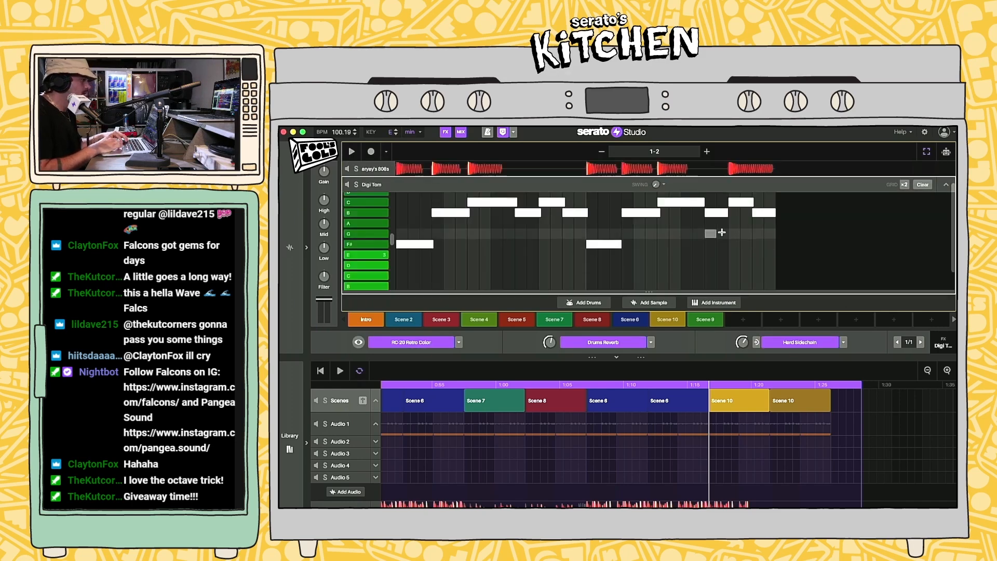
pyautogui.scroll(3, 768, 203)
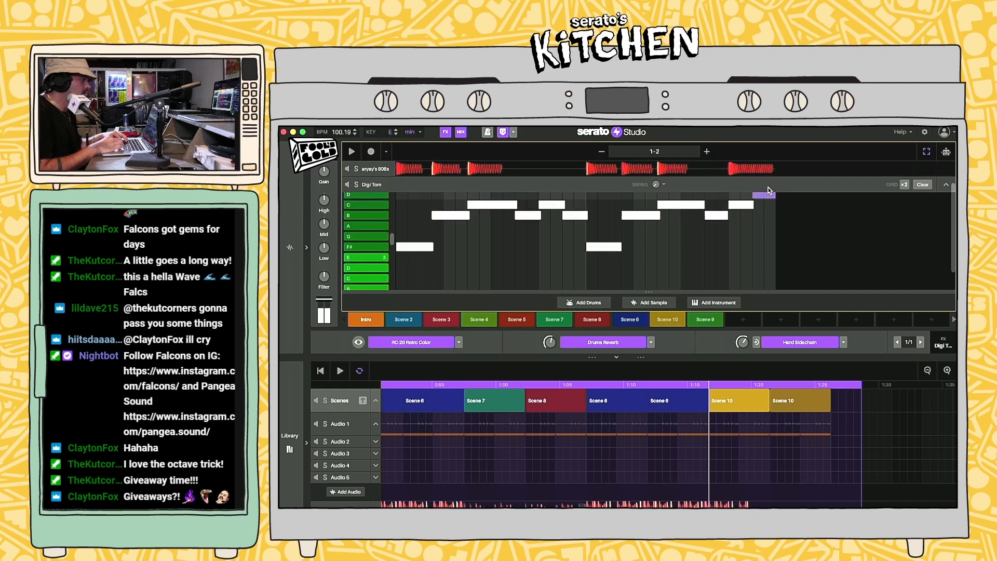
pyautogui.moveTo(766, 222); pyautogui.dragTo(766, 198)
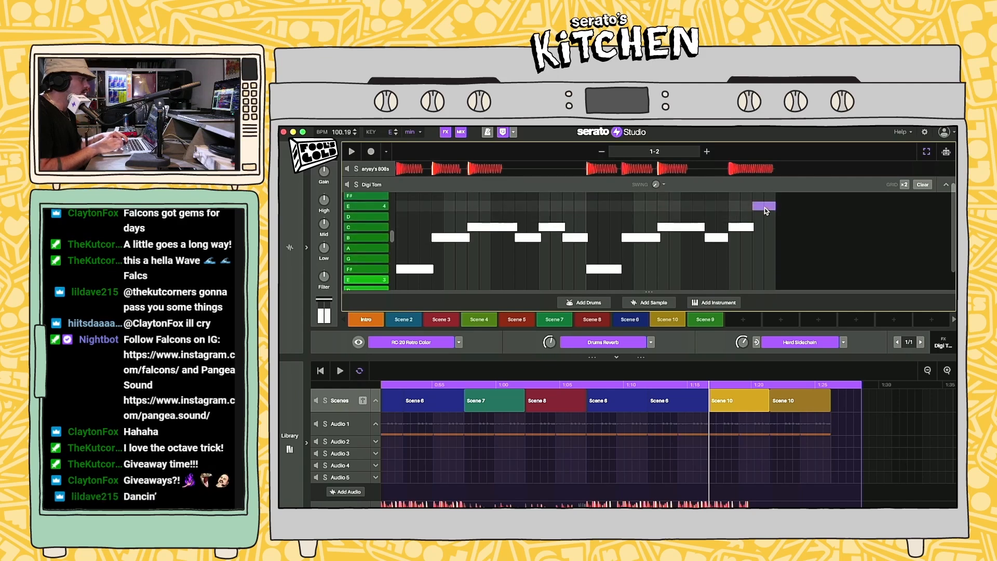
pyautogui.press('space')
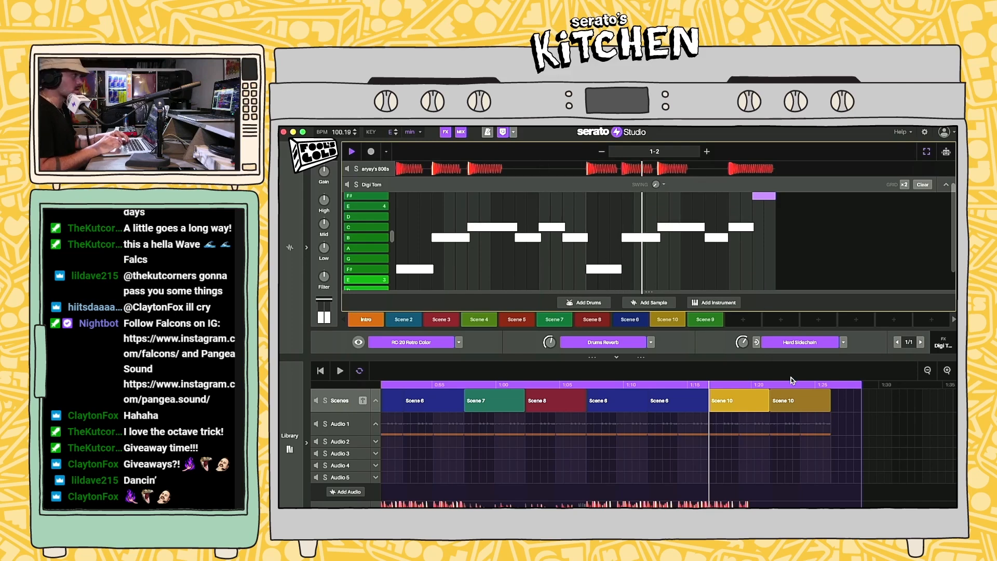
pyautogui.moveTo(826, 317)
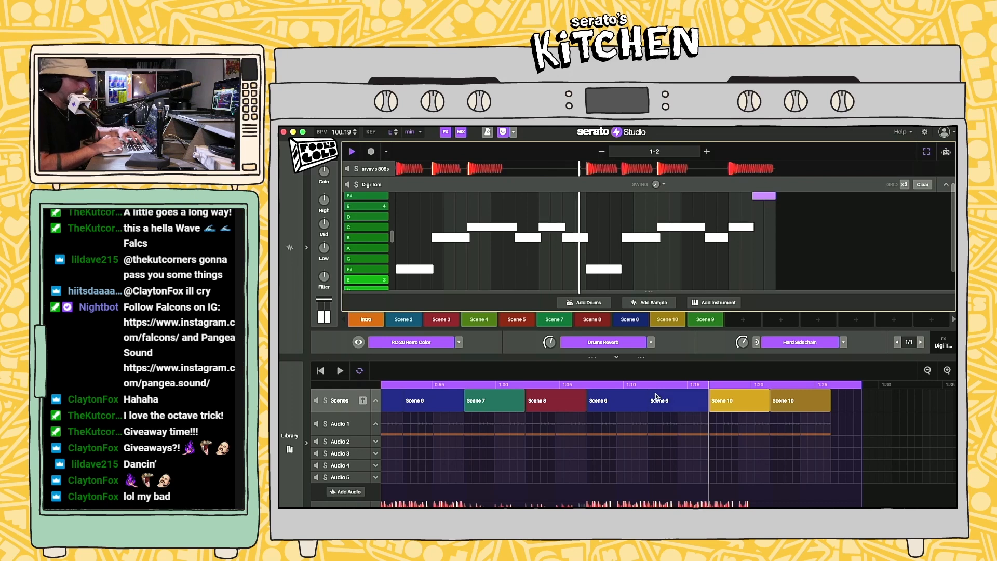
# Step: Play the song from the Scene 6 block after Scene 8, and listen to the opening from the second Scene 2 block
pyautogui.click(592, 426)
pyautogui.click(592, 403)
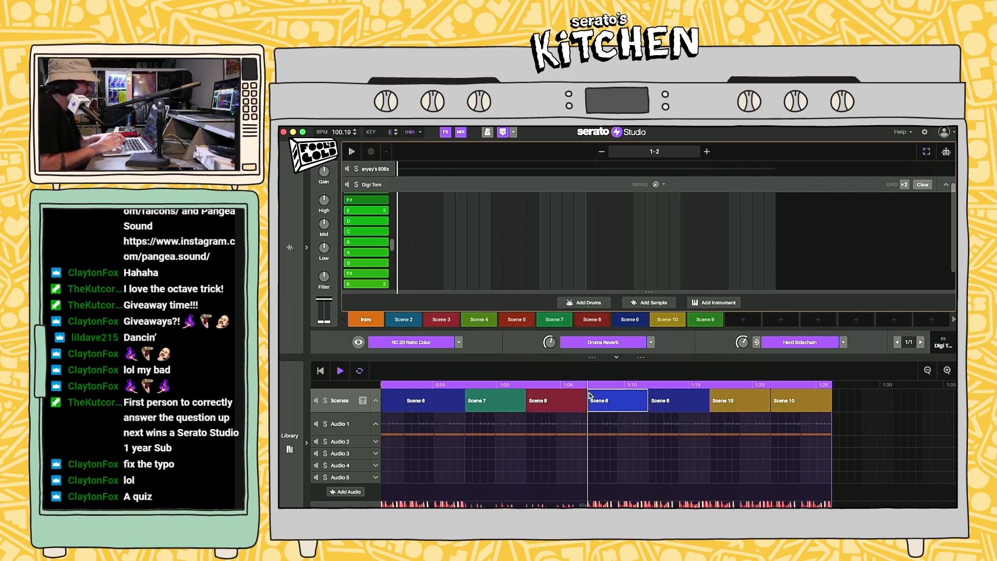
pyautogui.hscroll(-12, 541, 400)
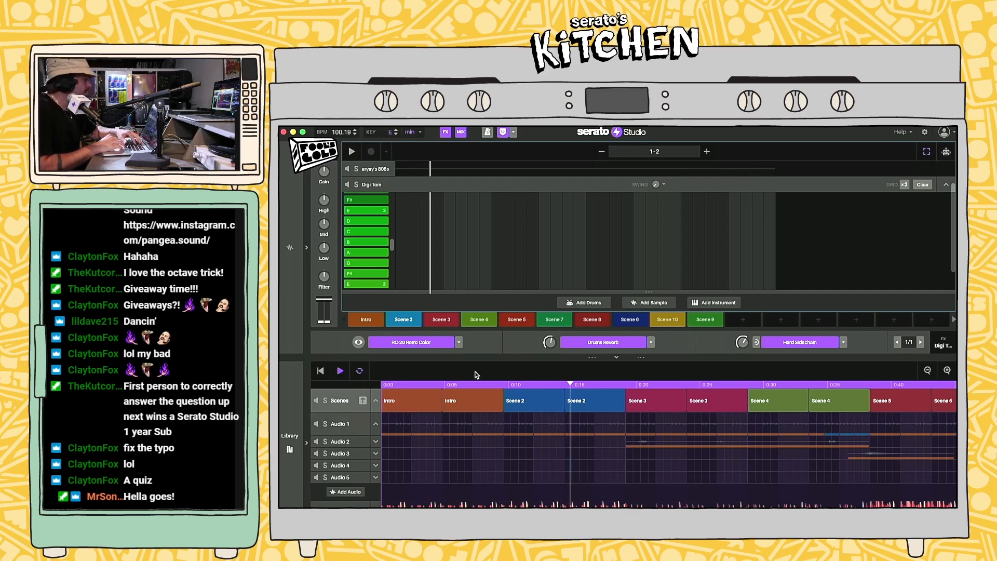
pyautogui.click(540, 404)
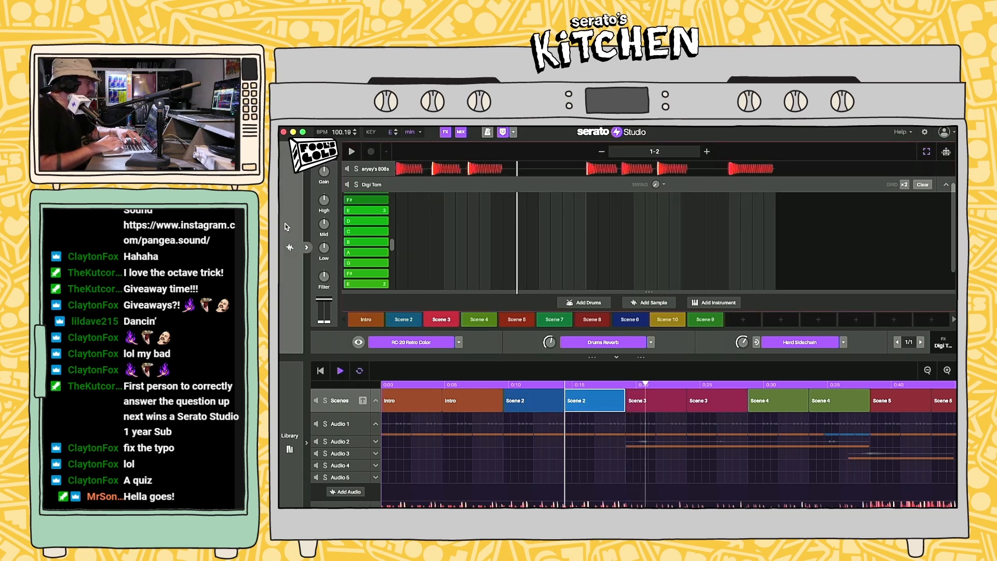
# Step: Add the Soft Compressor effect to the Clap in the Issa Slap Drum Kit, alongside its Drums Reverb, and return to the song view
pyautogui.click(306, 301)
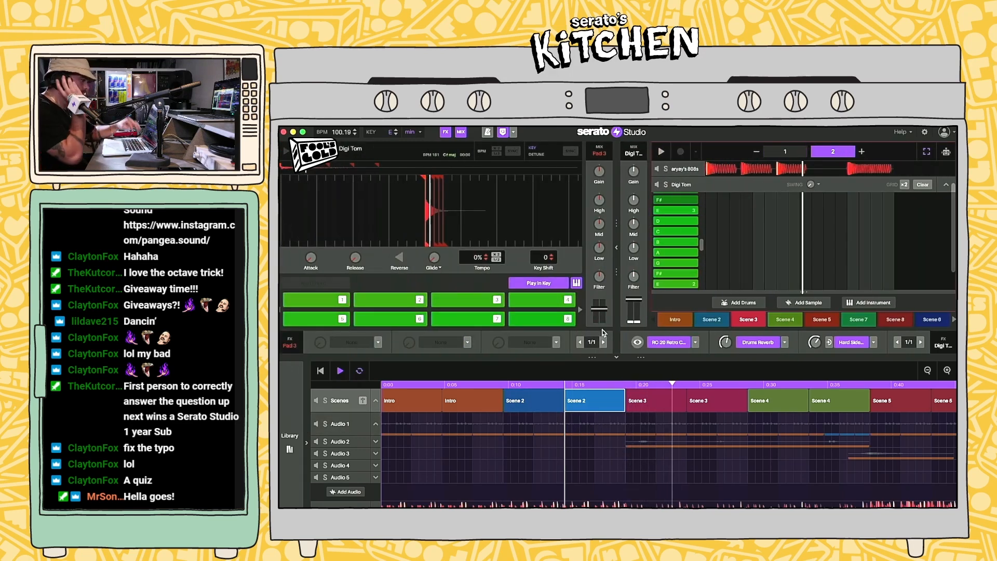
pyautogui.click(674, 319)
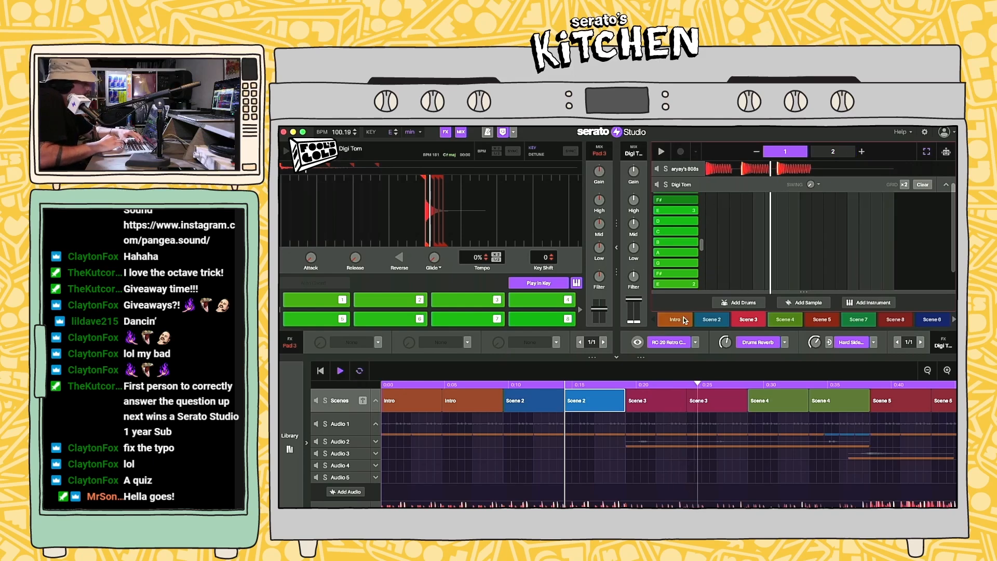
pyautogui.click(686, 185)
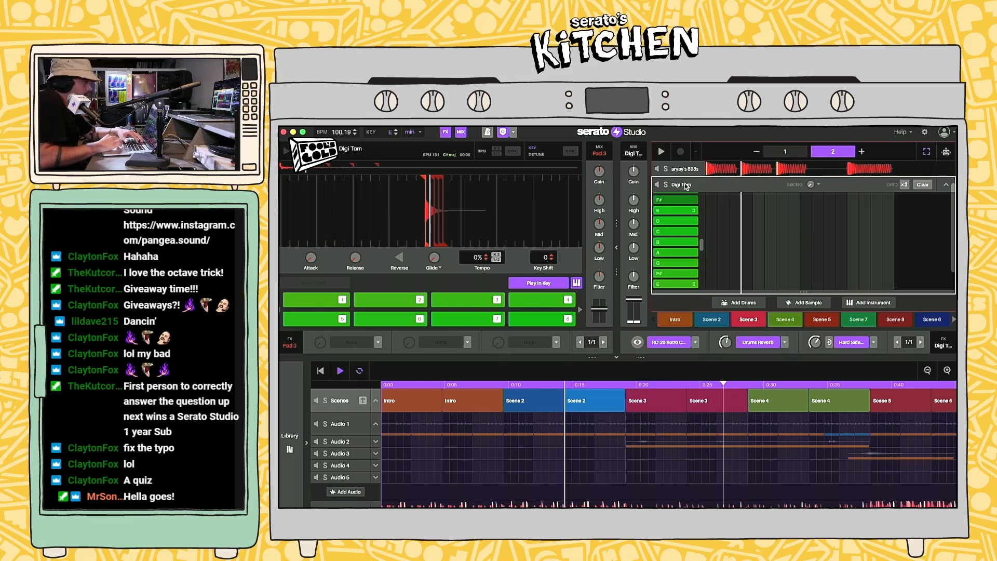
pyautogui.click(946, 185)
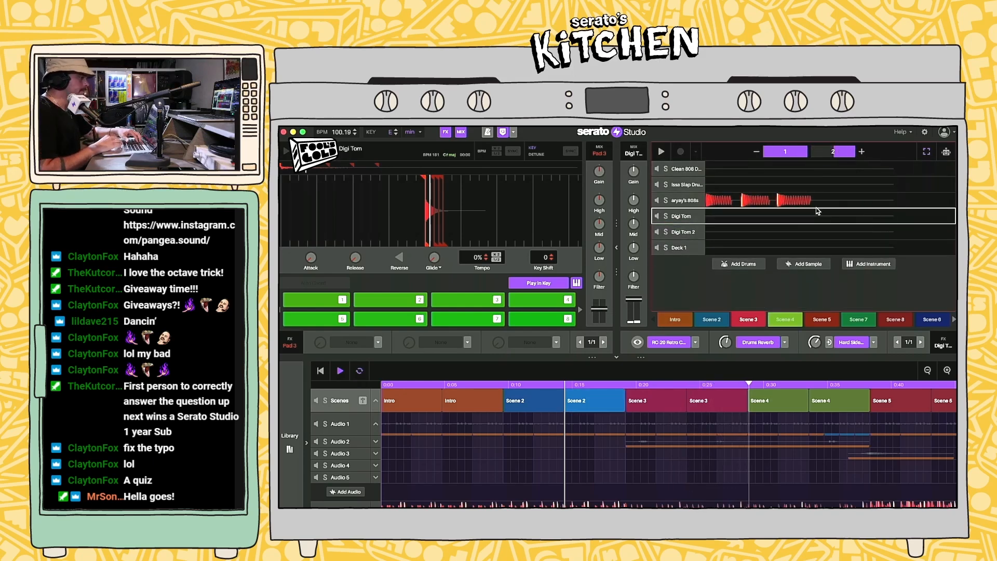
pyautogui.click(685, 186)
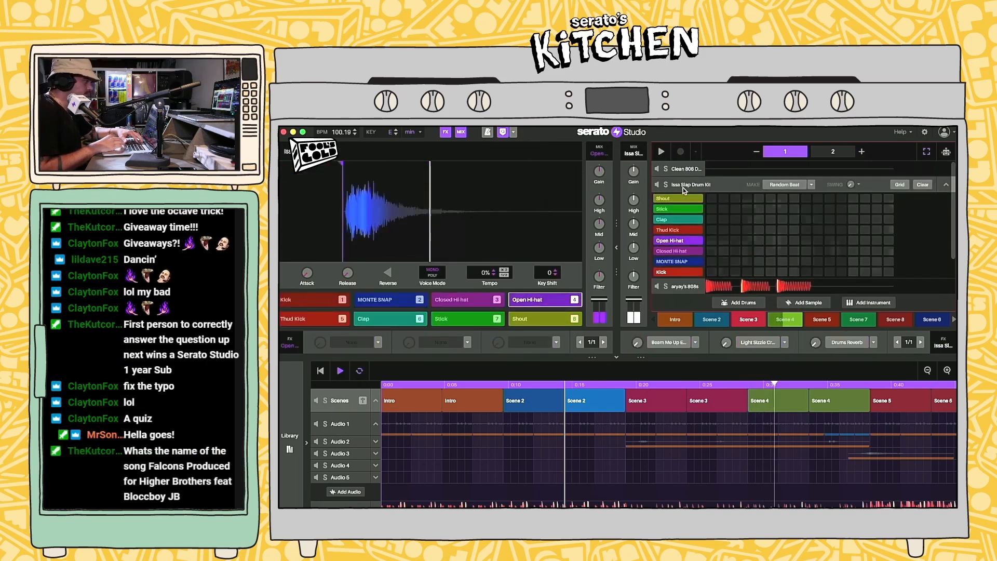
pyautogui.click(376, 325)
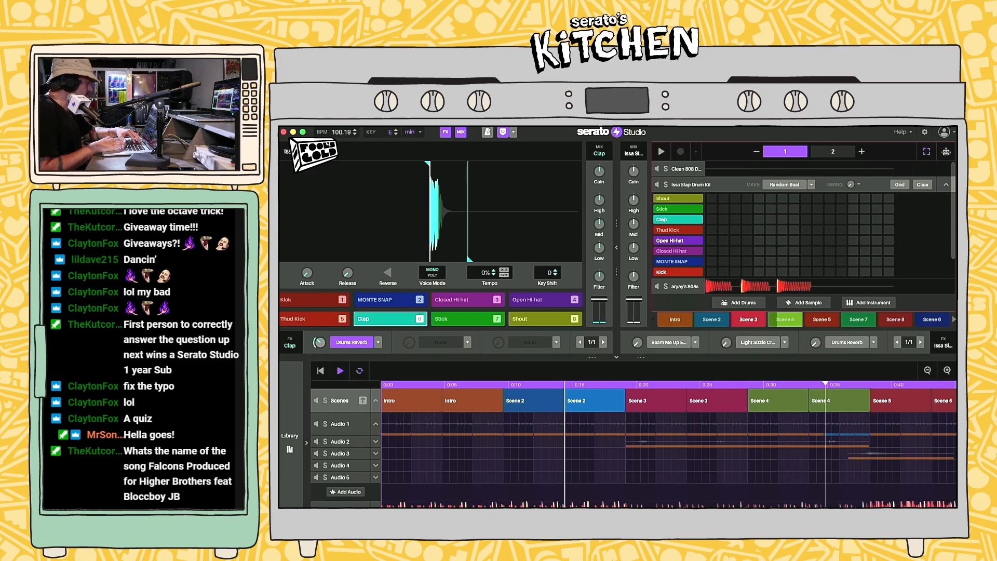
pyautogui.click(289, 439)
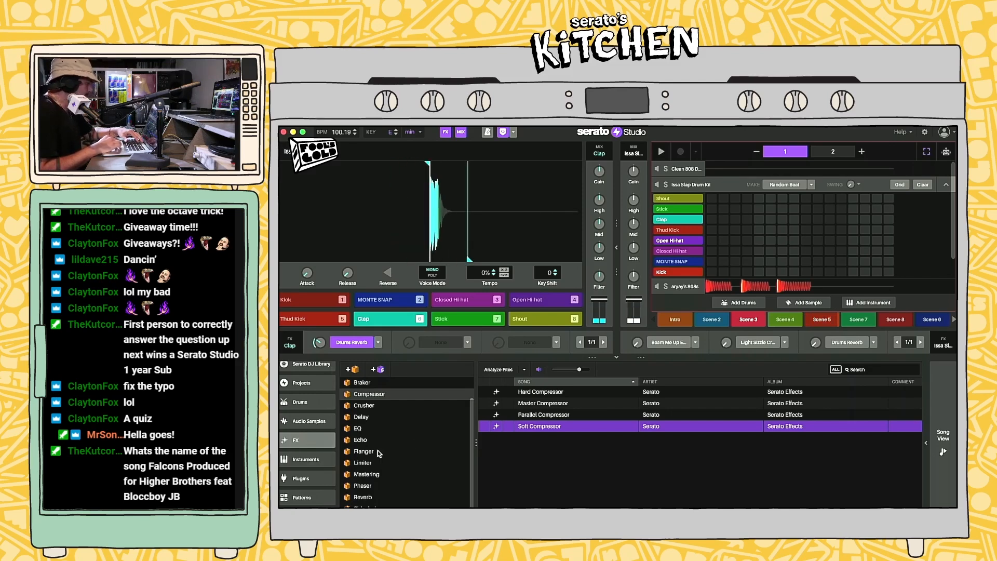
pyautogui.click(363, 497)
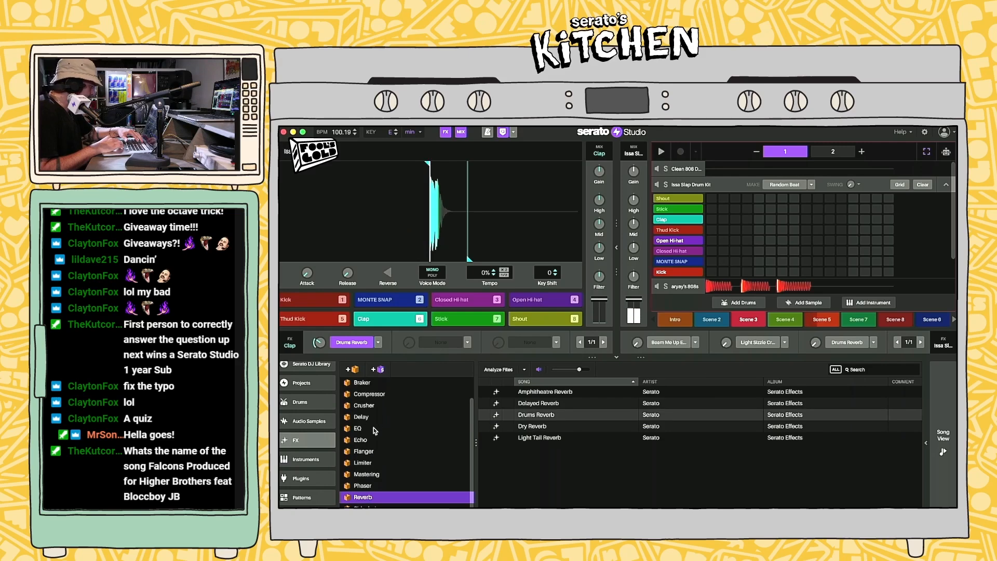
pyautogui.click(378, 395)
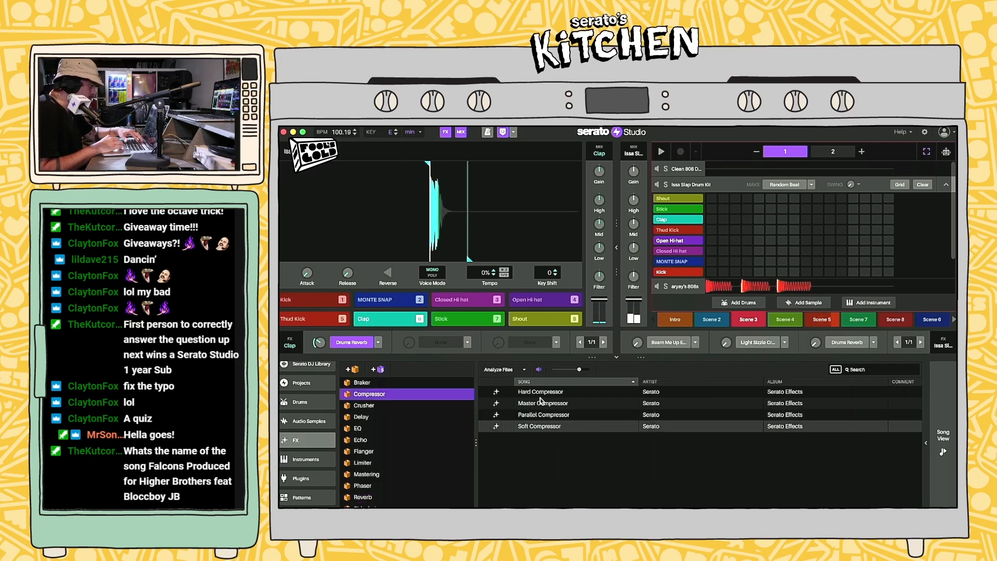
pyautogui.moveTo(543, 433); pyautogui.dragTo(407, 345)
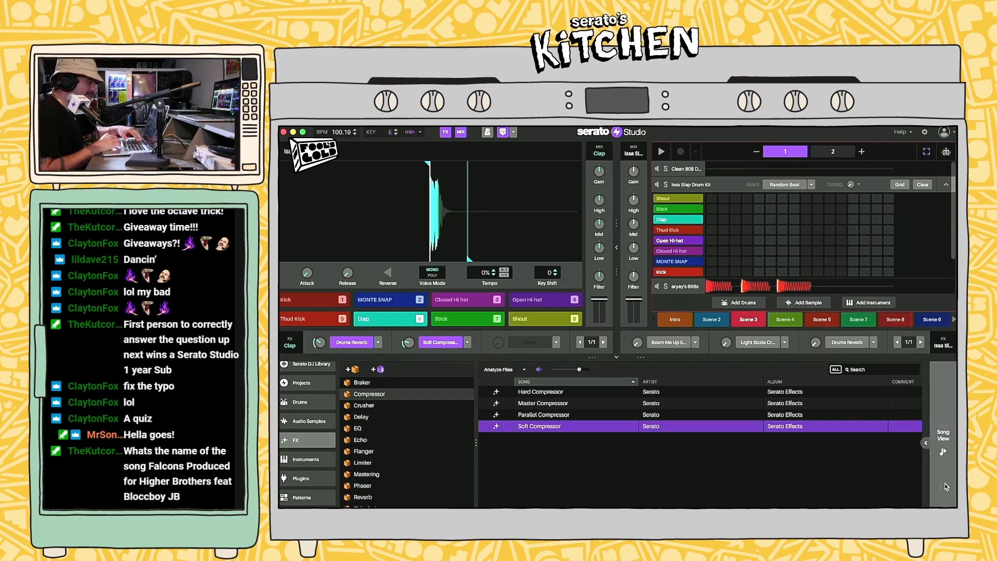
pyautogui.click(953, 432)
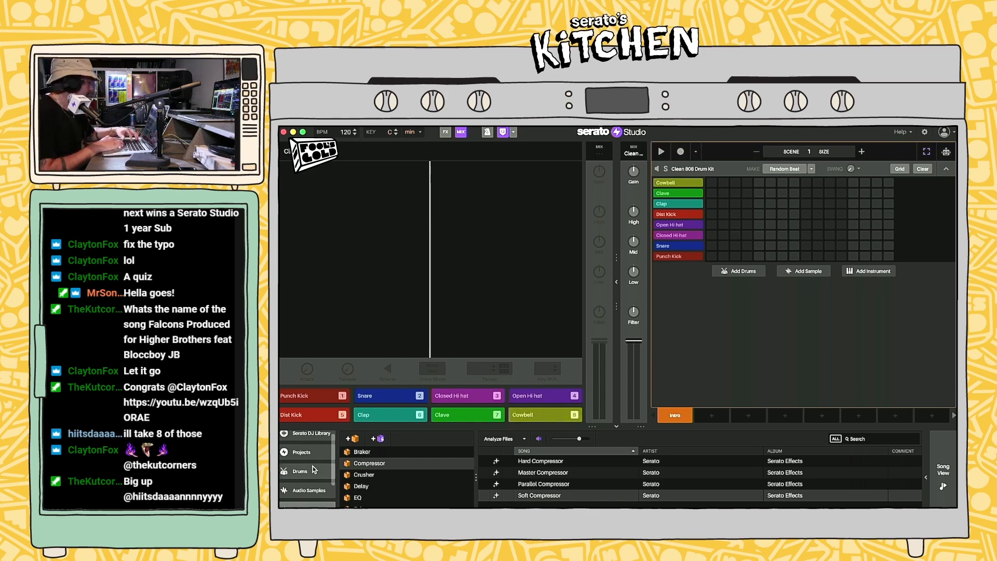
# Step: Enlarge the library area and open the All Sample Loops collection of the audio samples
pyautogui.click(309, 490)
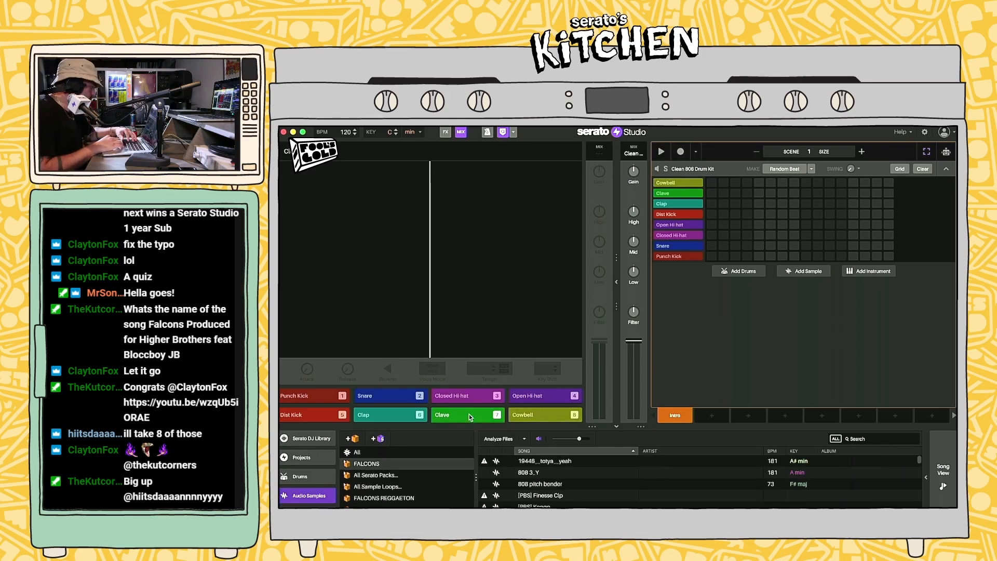
pyautogui.moveTo(666, 426); pyautogui.dragTo(715, 262)
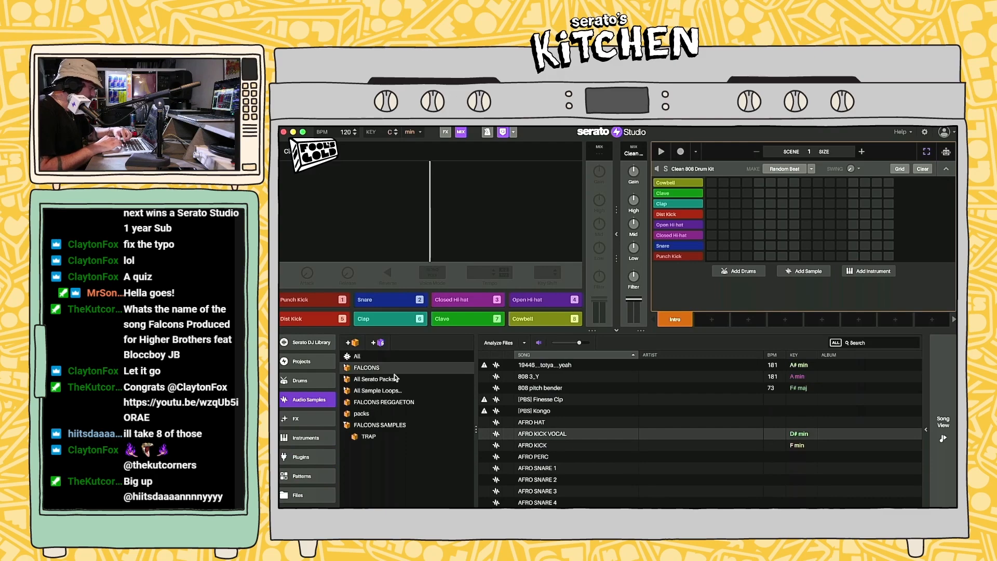
pyautogui.click(378, 391)
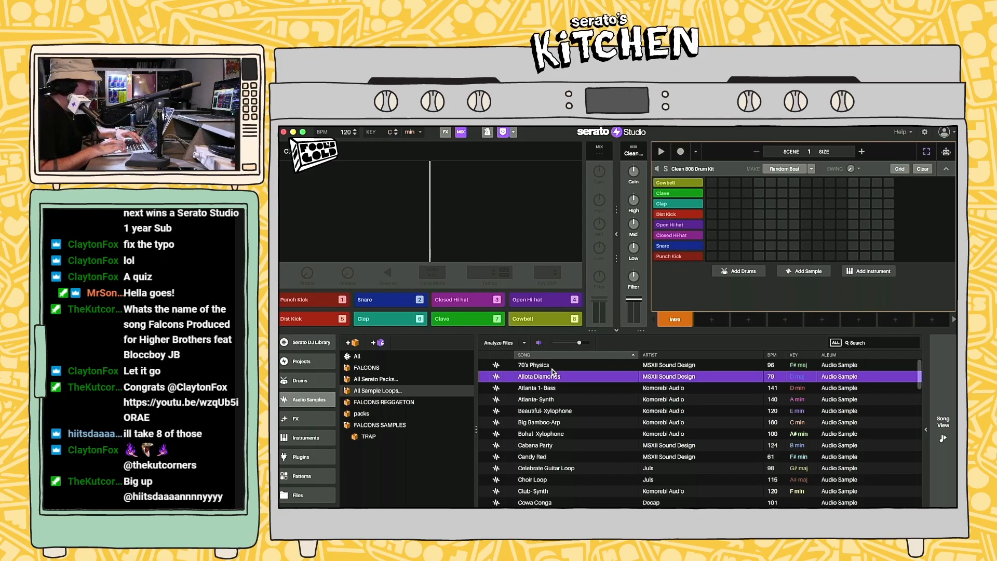
# Step: Audition the sample loops one by one from Atlanta 1- Bass through Choir Loop
pyautogui.press('Down')
pyautogui.press('Down')
pyautogui.press('Down')
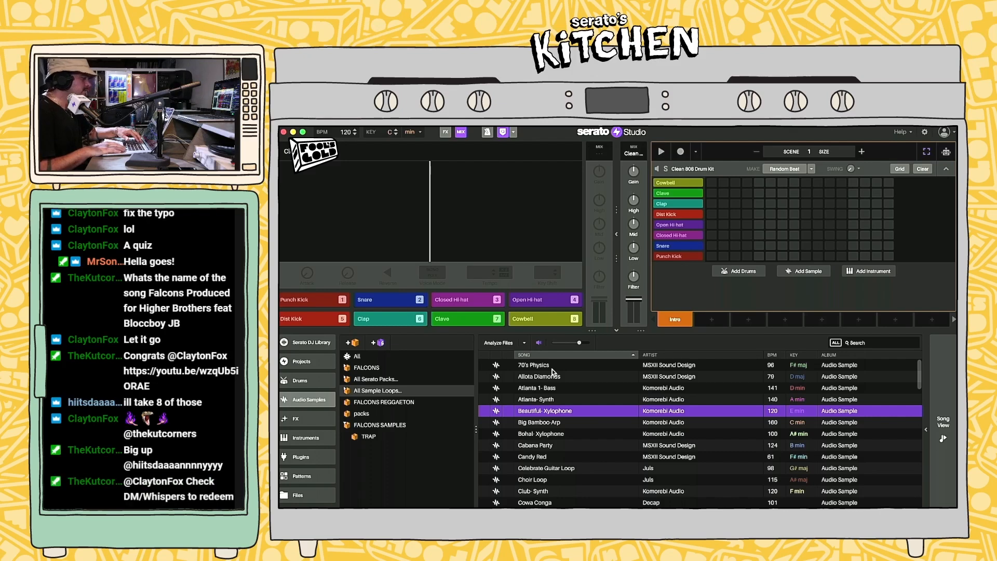
pyautogui.press('Down')
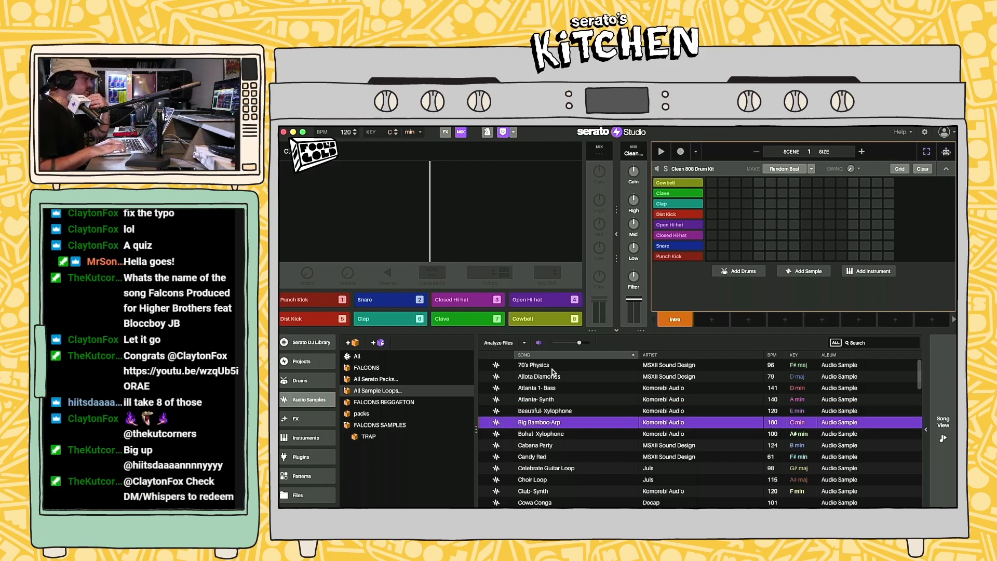
pyautogui.press('Down')
pyautogui.scroll(-3, 553, 372)
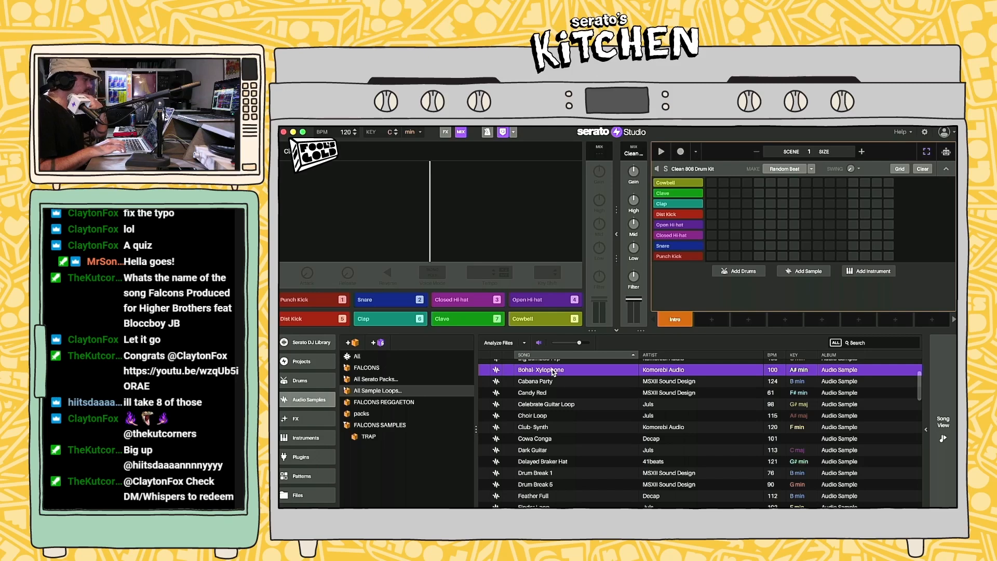
pyautogui.press('Down')
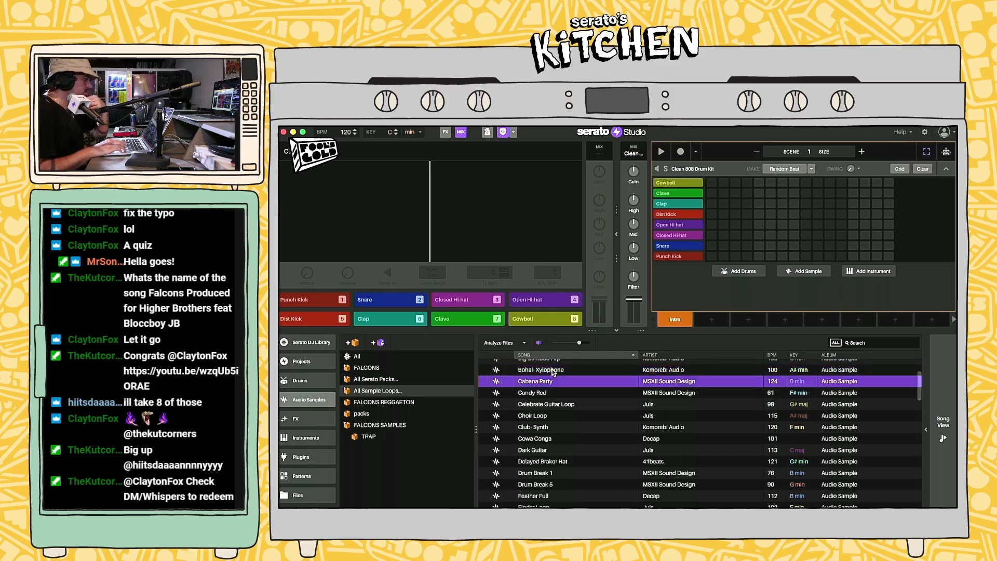
pyautogui.press('Down')
pyautogui.press('Down')
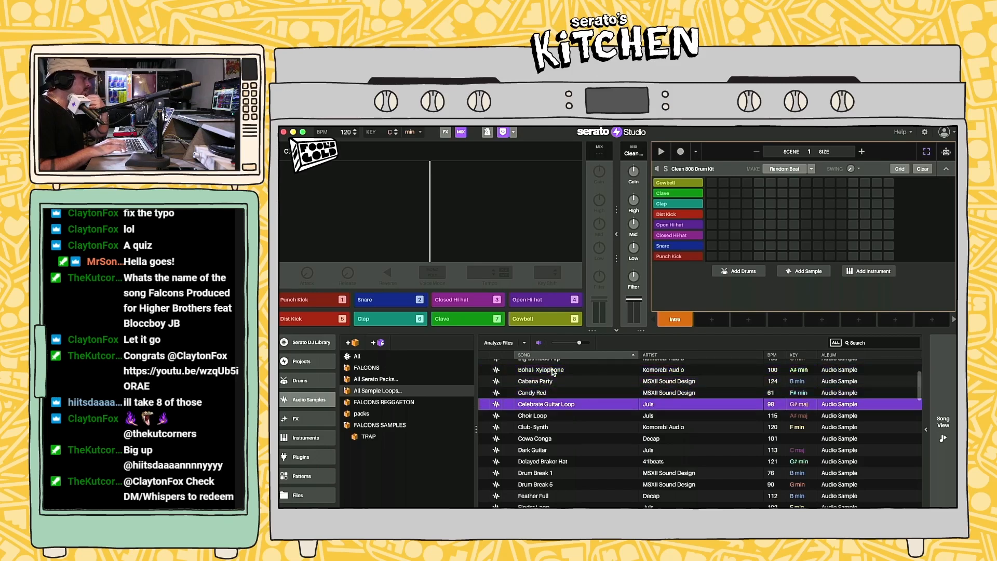
pyautogui.press('Down')
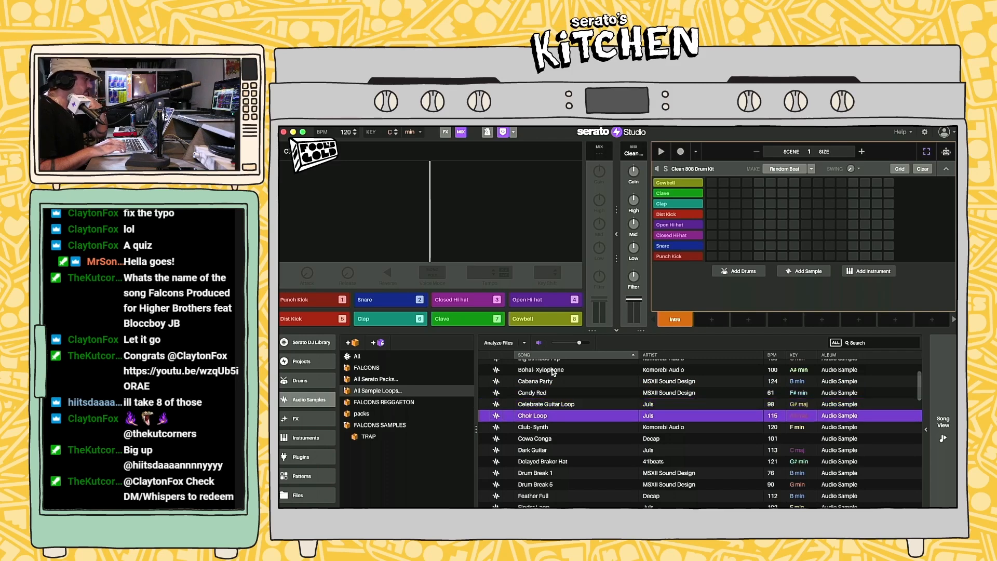
# Step: Continue auditioning the sample loops from Club- Synth through Dark Guitar and Delayed Braker Hat to the drum breaks
pyautogui.scroll(-3, 554, 372)
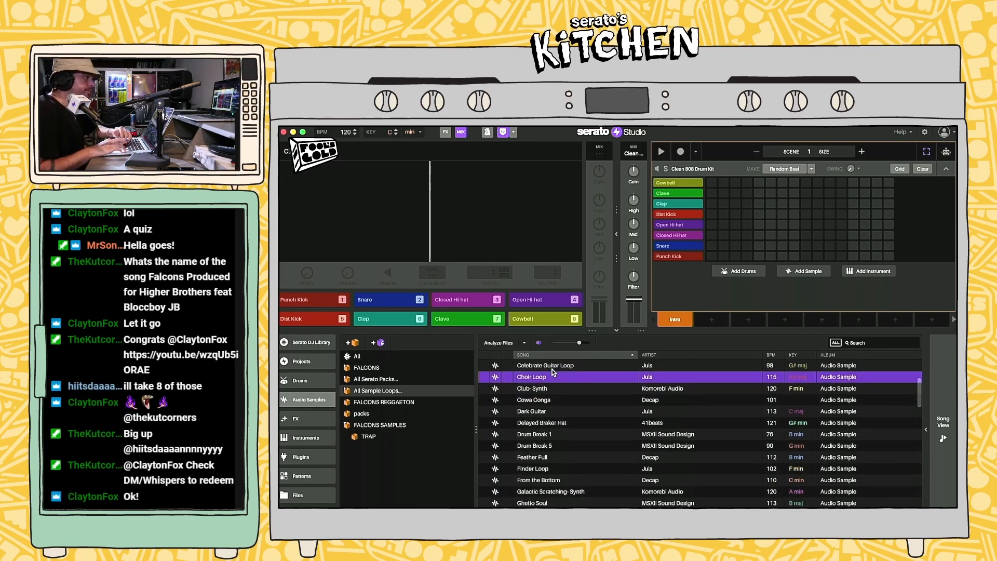
pyautogui.press('Down')
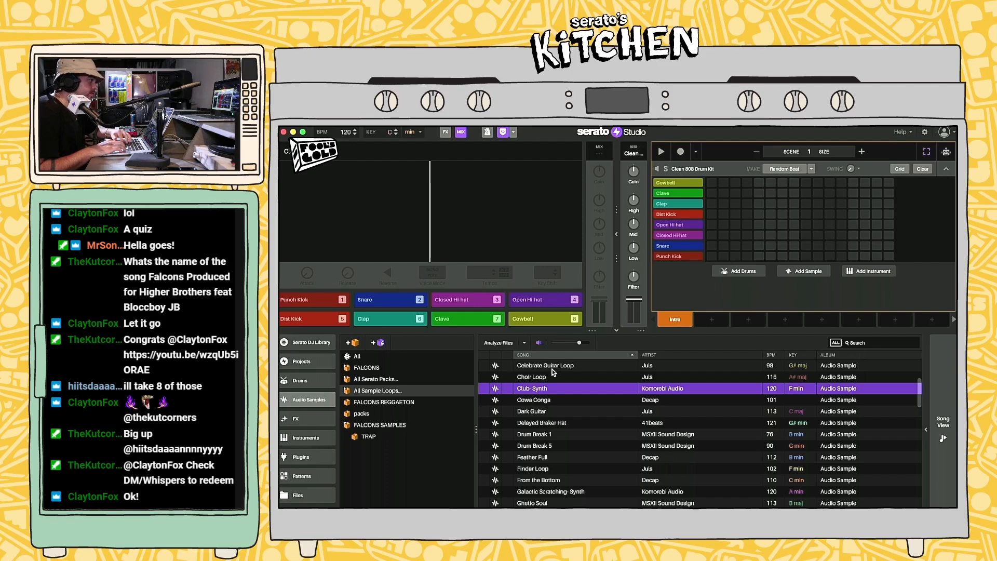
pyautogui.press('Down')
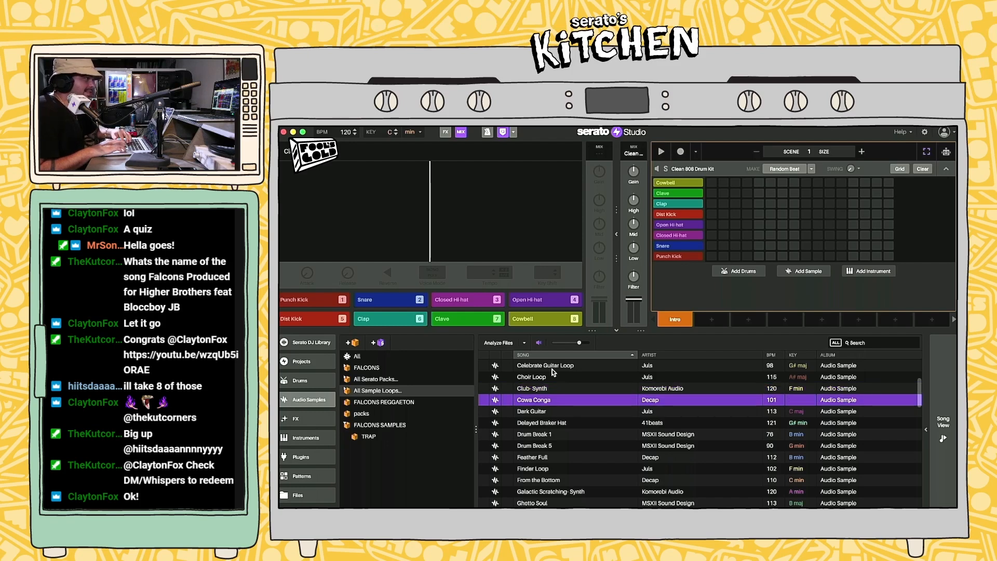
pyautogui.press('Down')
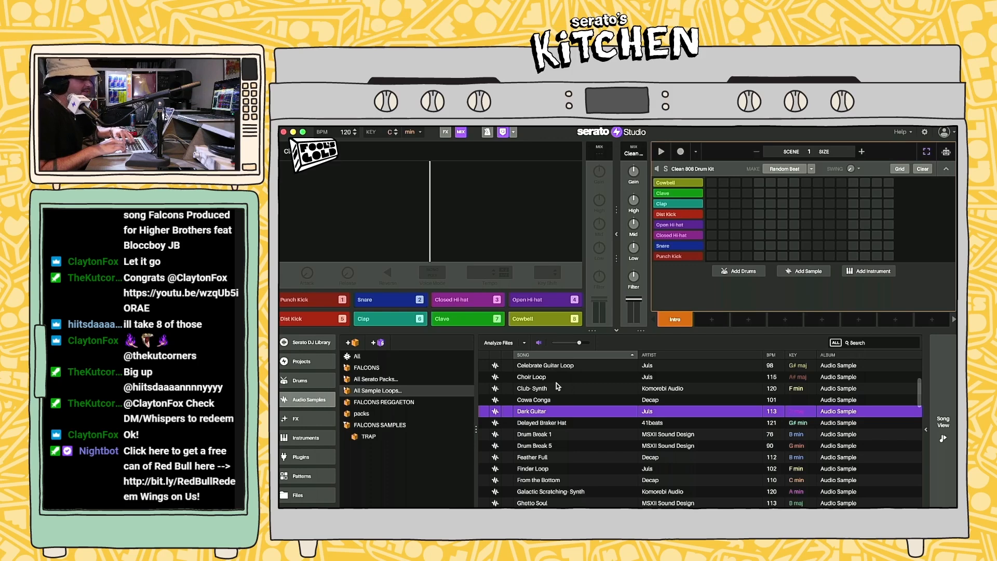
pyautogui.press('Down')
pyautogui.press('Down')
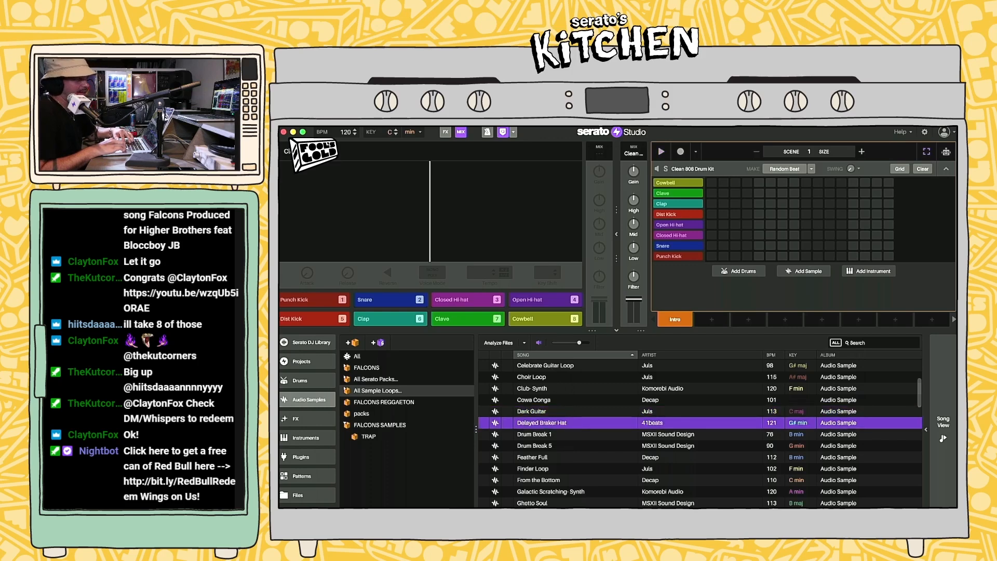
pyautogui.press('Down')
# Step: Audition the sample loops from Feather Full through Ghetto Soul, listening to Finder Loop a second time
pyautogui.scroll(-5, 700, 434)
pyautogui.scroll(2, 701, 434)
pyautogui.press('Down')
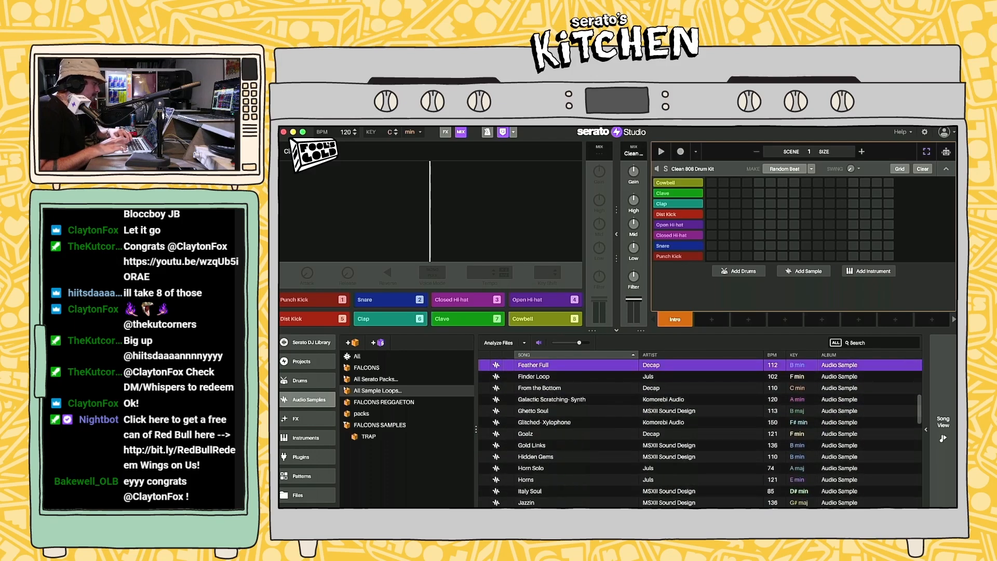
pyautogui.press('Down')
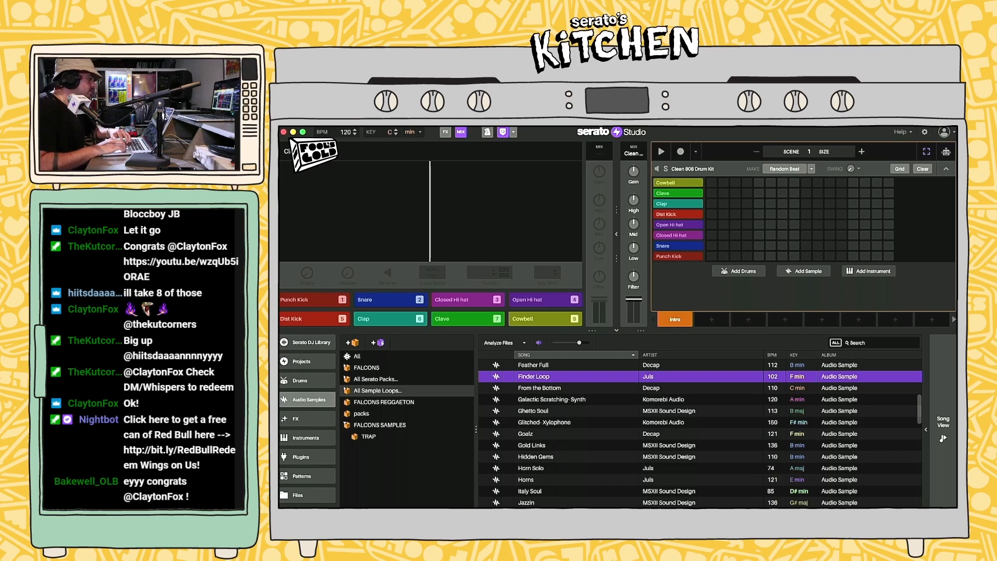
pyautogui.press('Down')
pyautogui.press('Up')
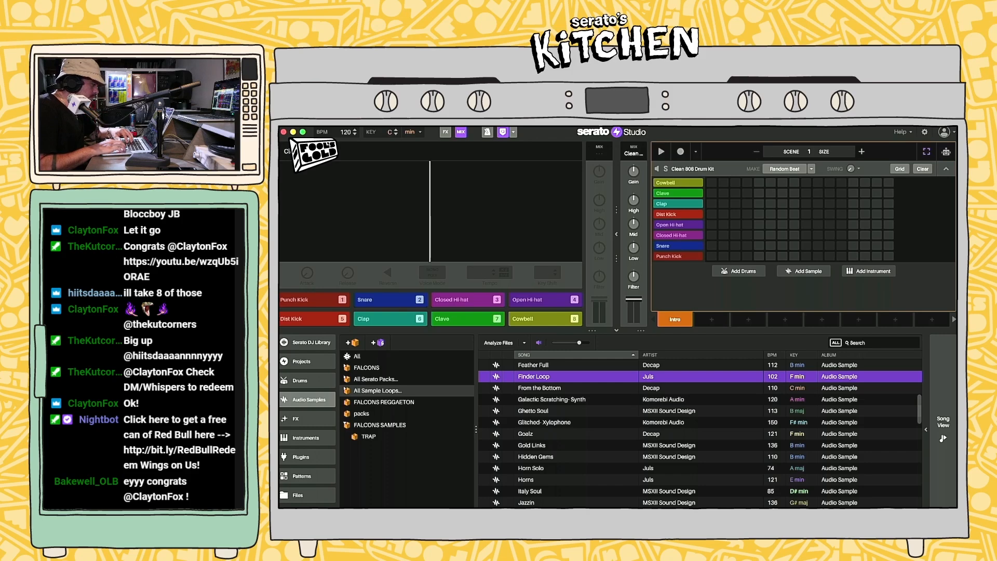
pyautogui.press('Down')
pyautogui.press('Down')
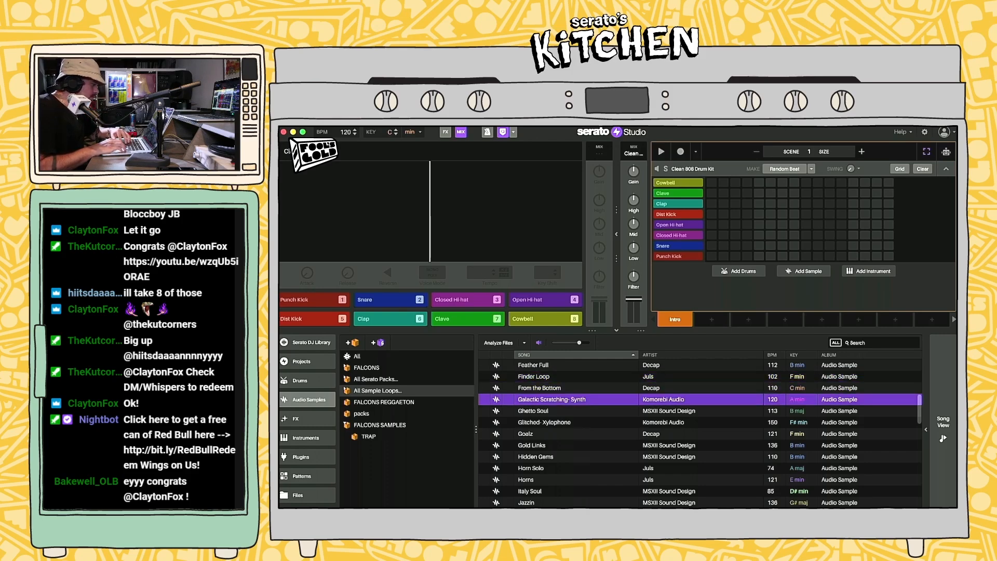
pyautogui.press('Down')
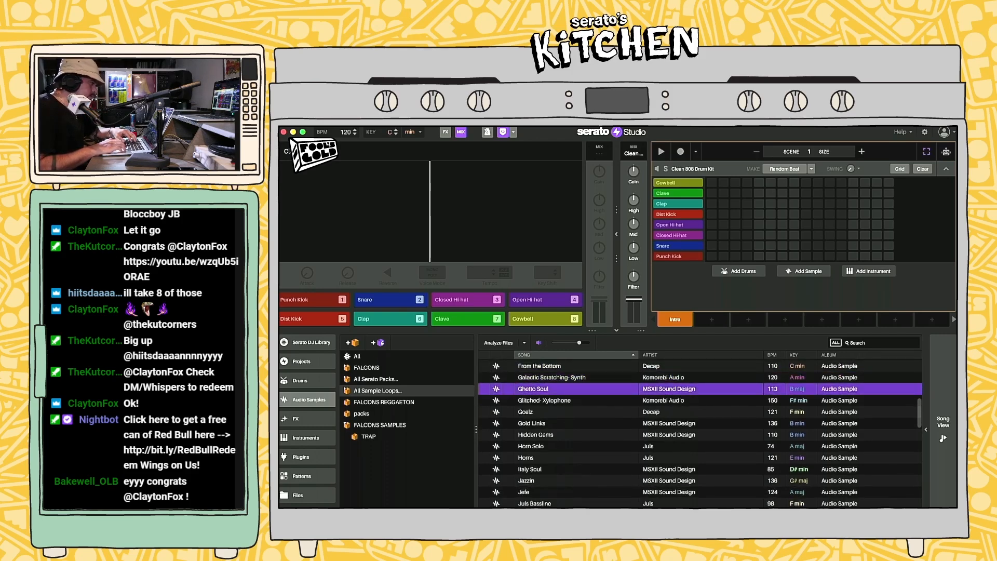
# Step: Audition the audio sample loops one after another from Ghetto Soul down to Juls Bassline
pyautogui.press('Down')
pyautogui.press('Down')
pyautogui.press('Down')
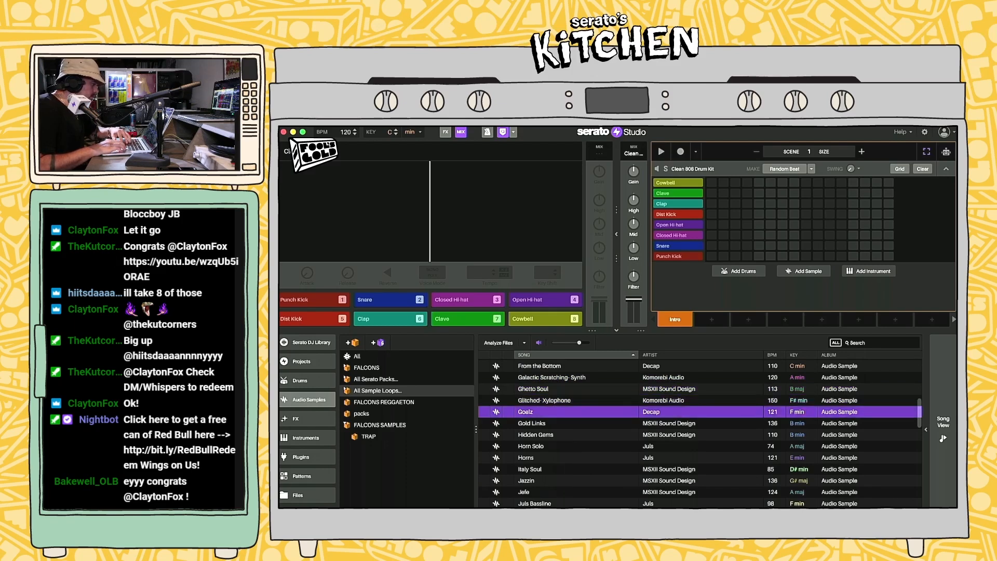
pyautogui.press('Down')
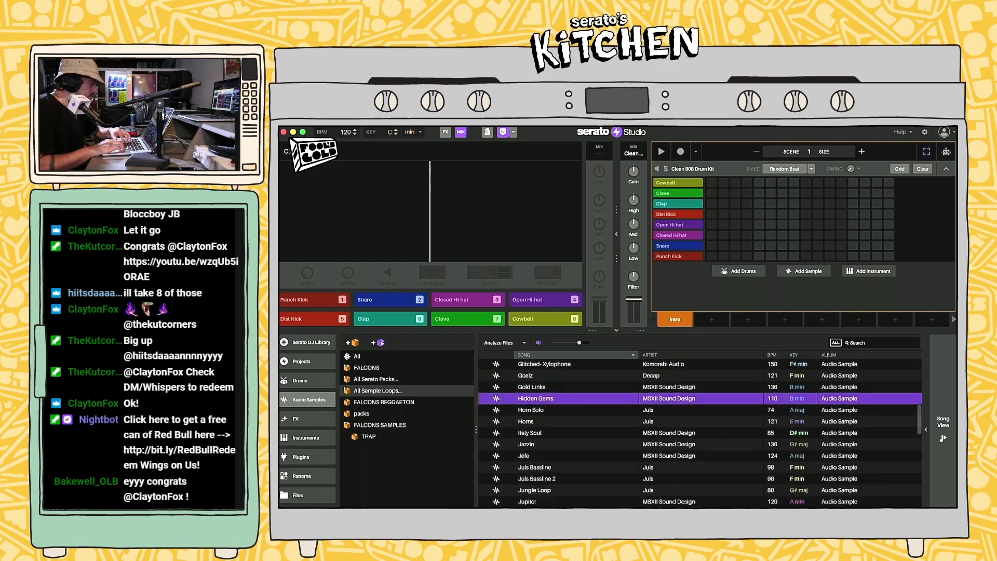
pyautogui.press('Down')
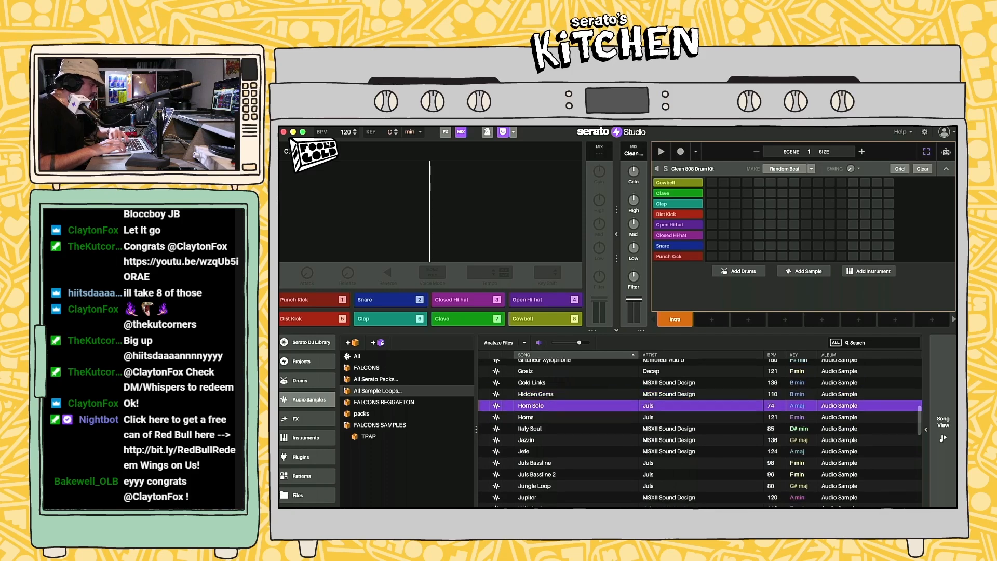
pyautogui.press('Down')
pyautogui.press('Down')
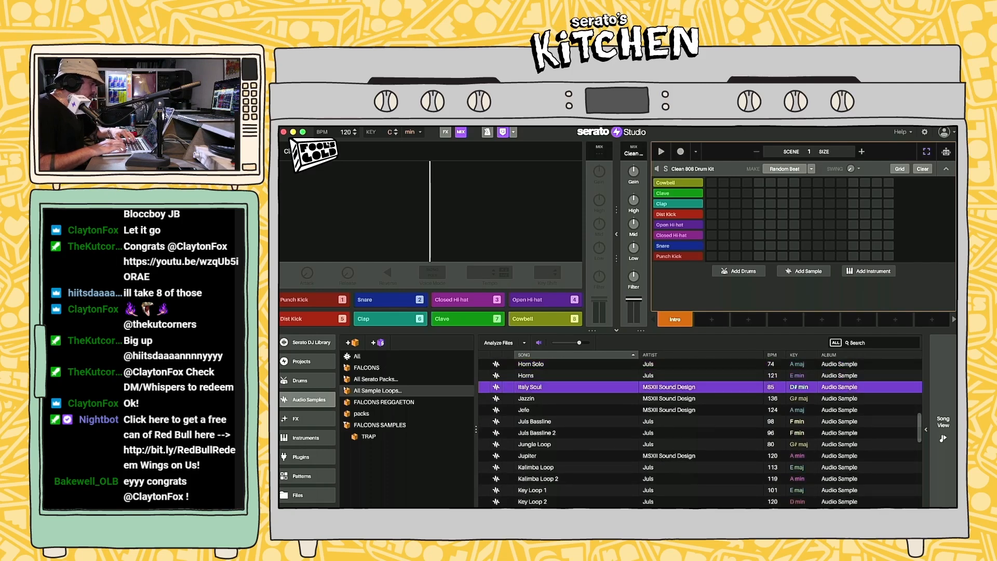
pyautogui.press('Down')
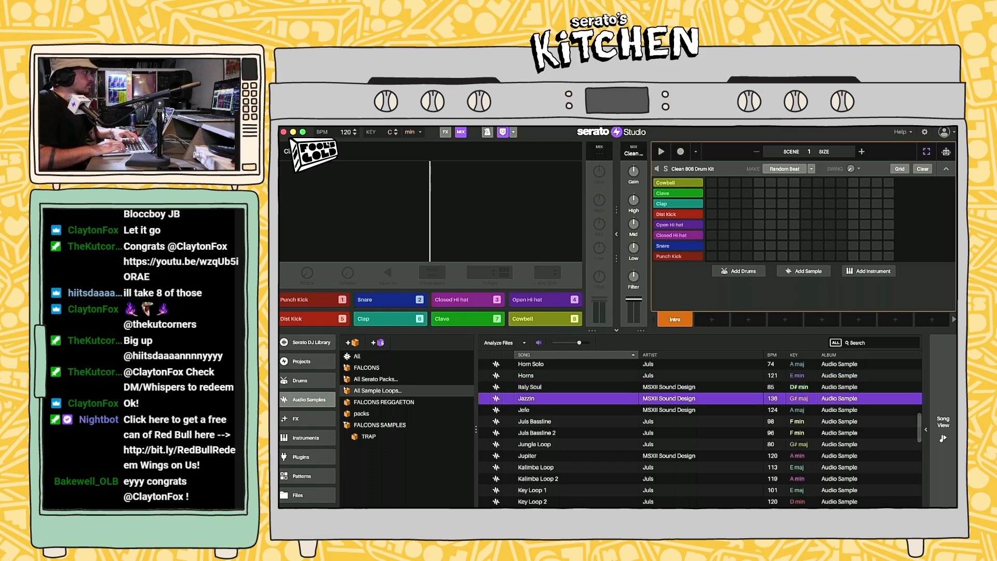
pyautogui.press('Down')
pyautogui.press('Down')
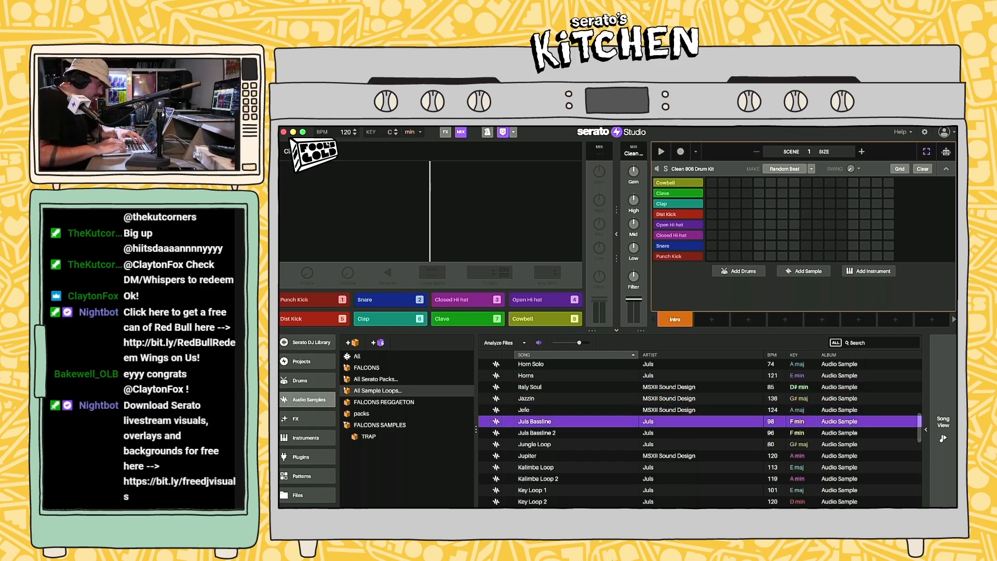
pyautogui.press('space')
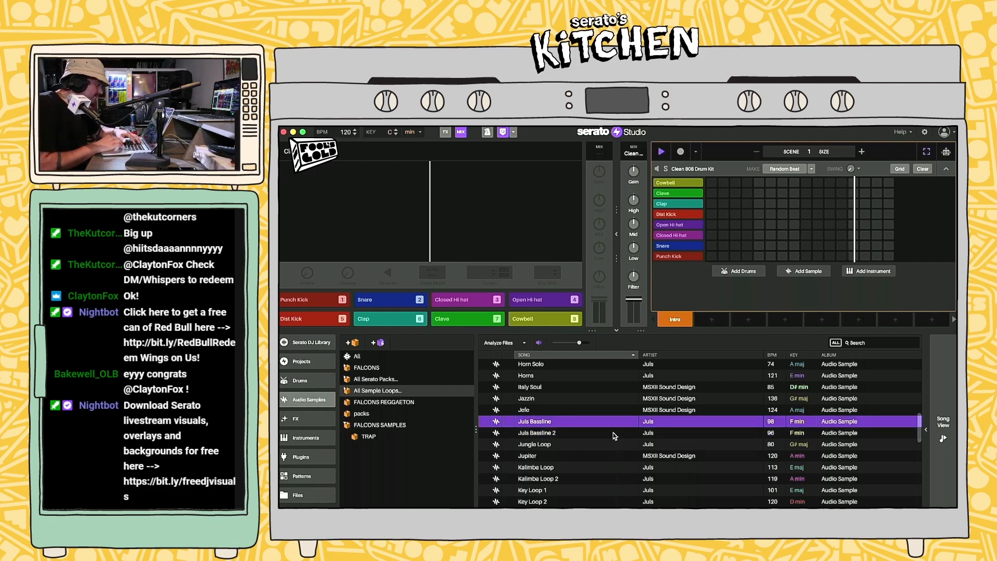
pyautogui.press('space')
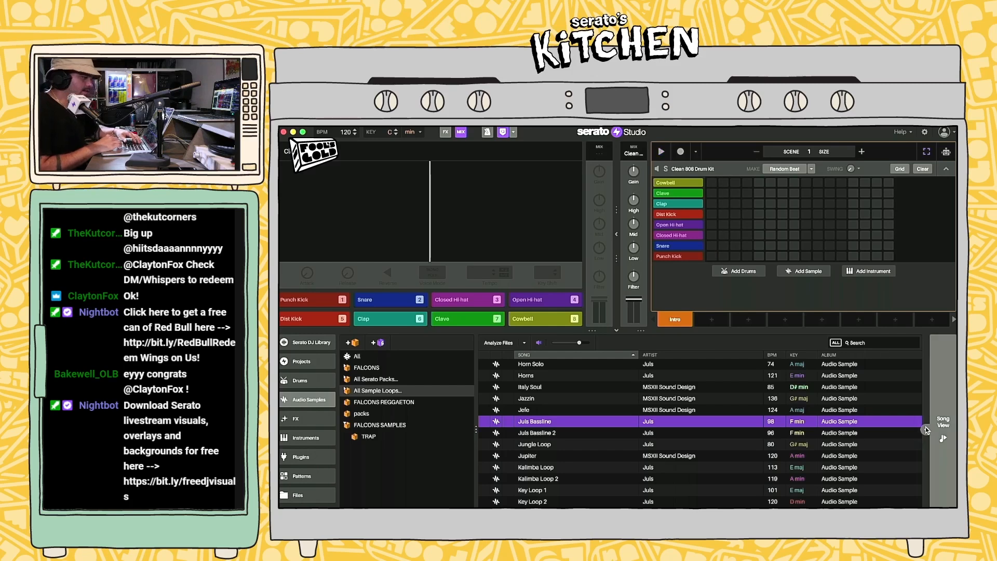
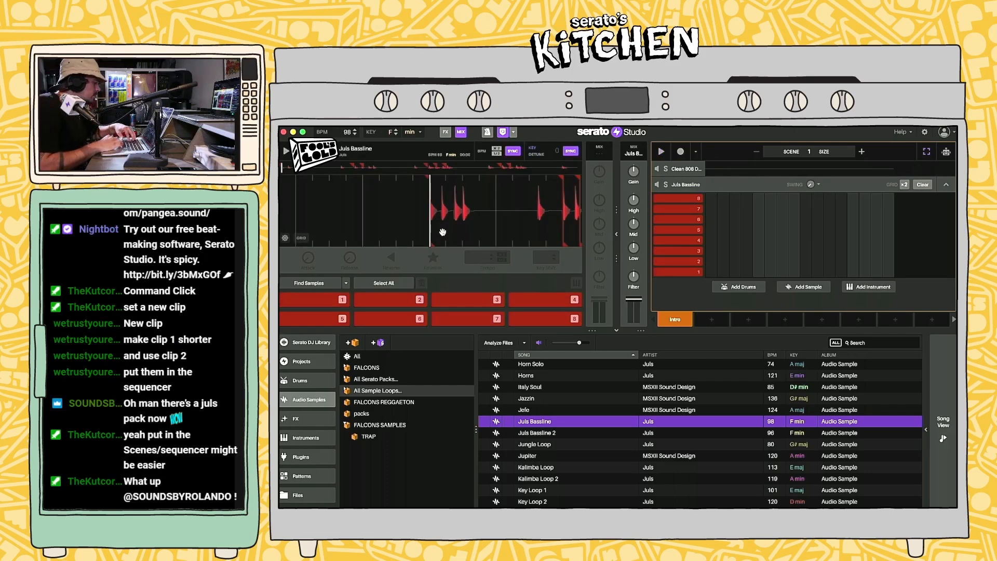
# Step: Audition slices 7 and 3 of the Juls Bassline sample, ending on slice 7
pyautogui.press('7')
pyautogui.press('7')
pyautogui.press('7')
pyautogui.press('7')
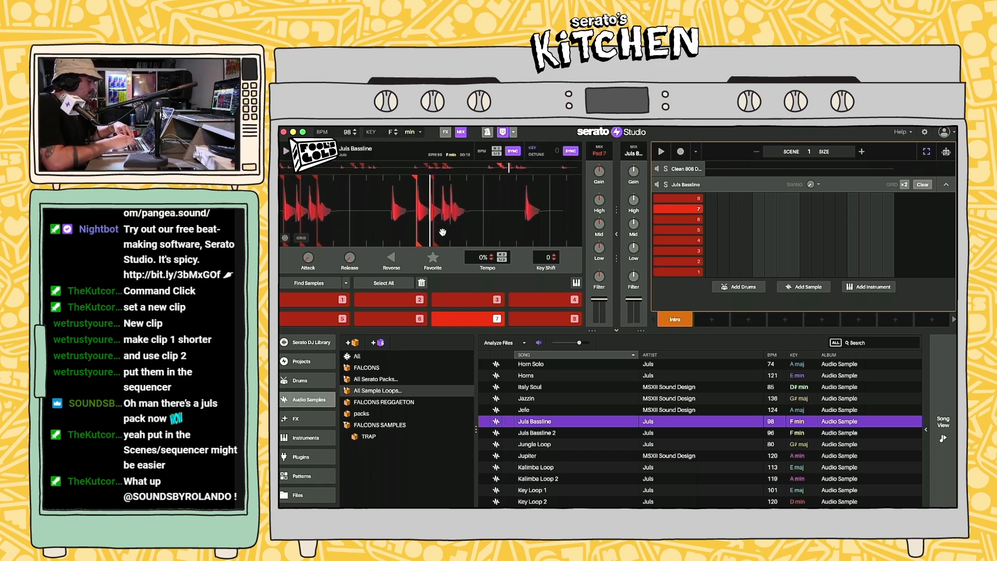
pyautogui.press('3')
pyautogui.press('7')
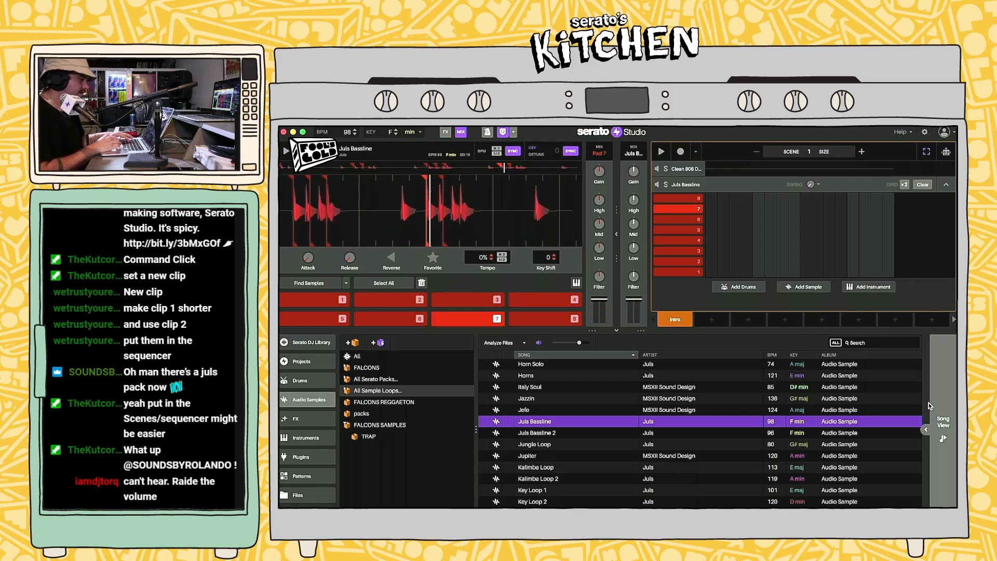
# Step: Delete the Juls Bassline audio from the Audio 1 track in the song view and set new clips on pads 7 and 8
pyautogui.click(944, 422)
pyautogui.click(479, 398)
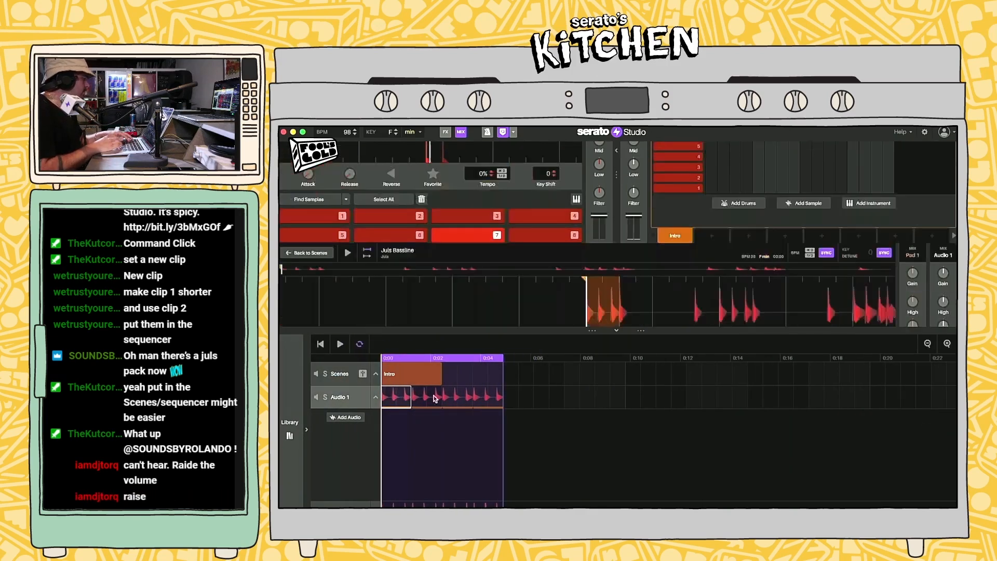
pyautogui.press('Delete')
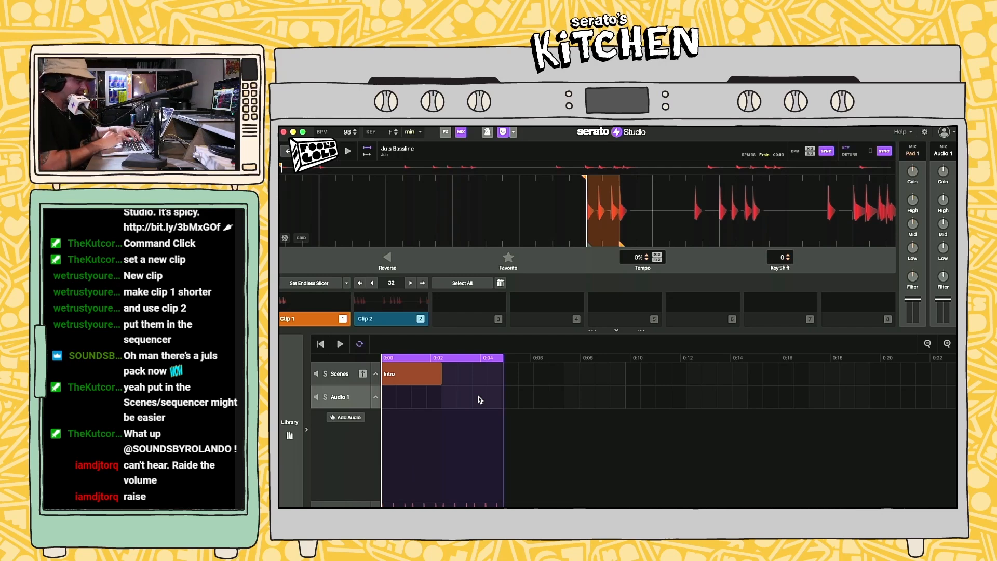
pyautogui.press('7')
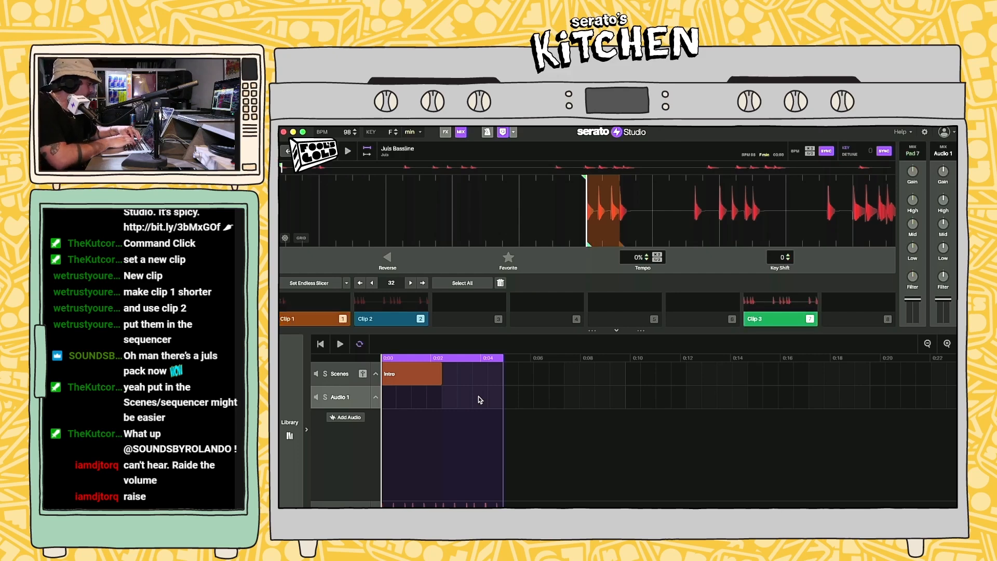
pyautogui.press('8')
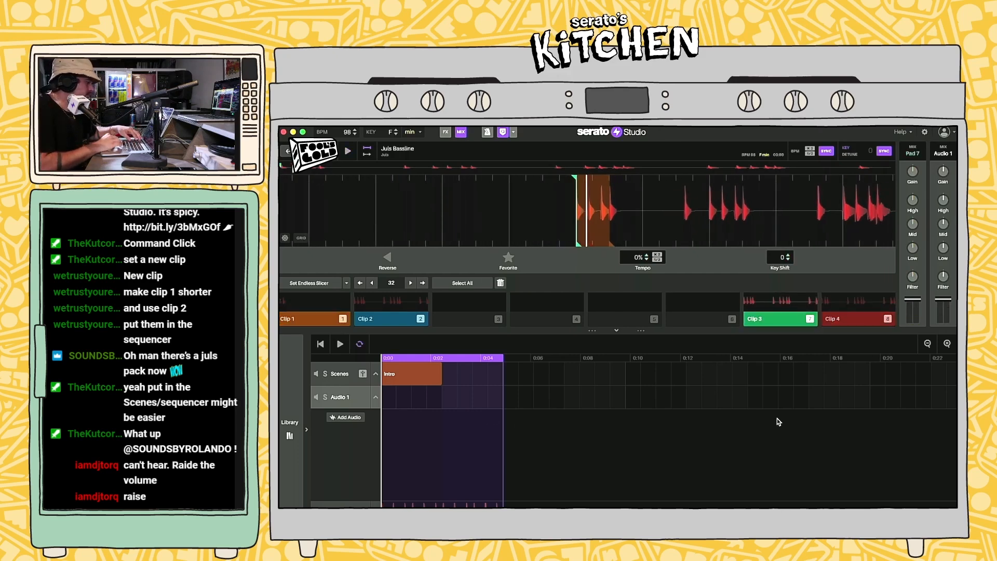
# Step: Return to the Intro scene and switch slice 7 of Juls Bassline to keyboard mode
pyautogui.click(289, 430)
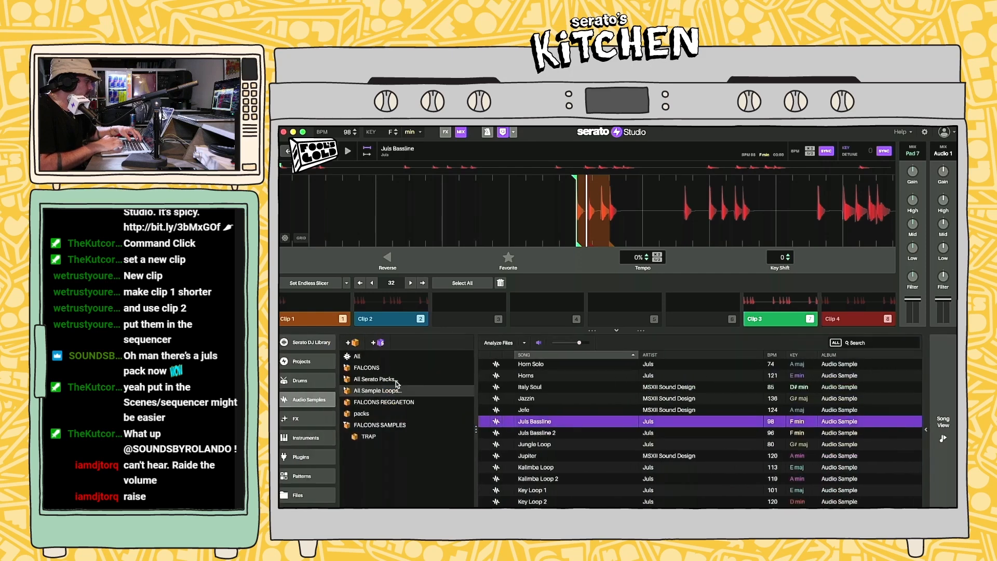
pyautogui.click(943, 425)
pyautogui.click(406, 371)
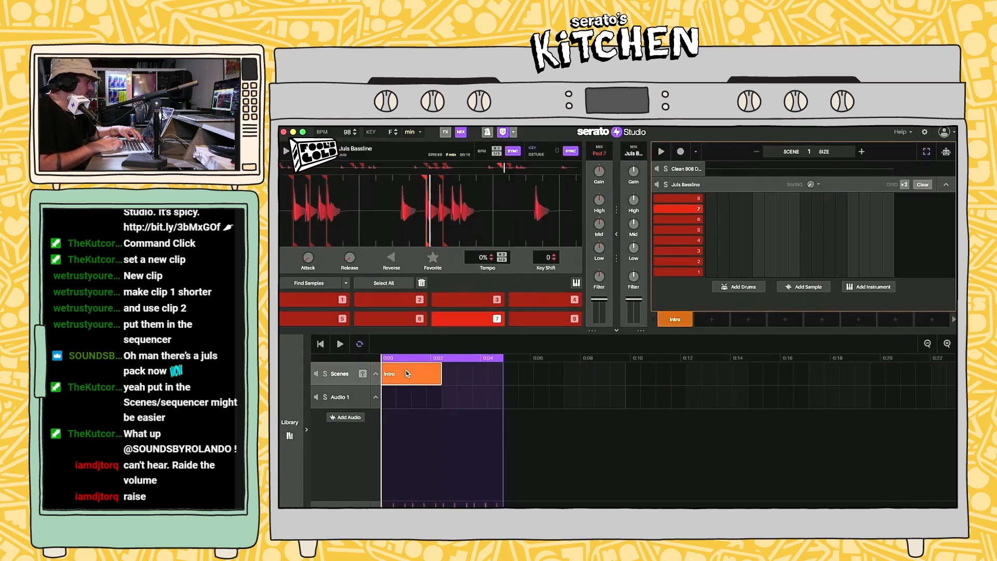
pyautogui.click(576, 282)
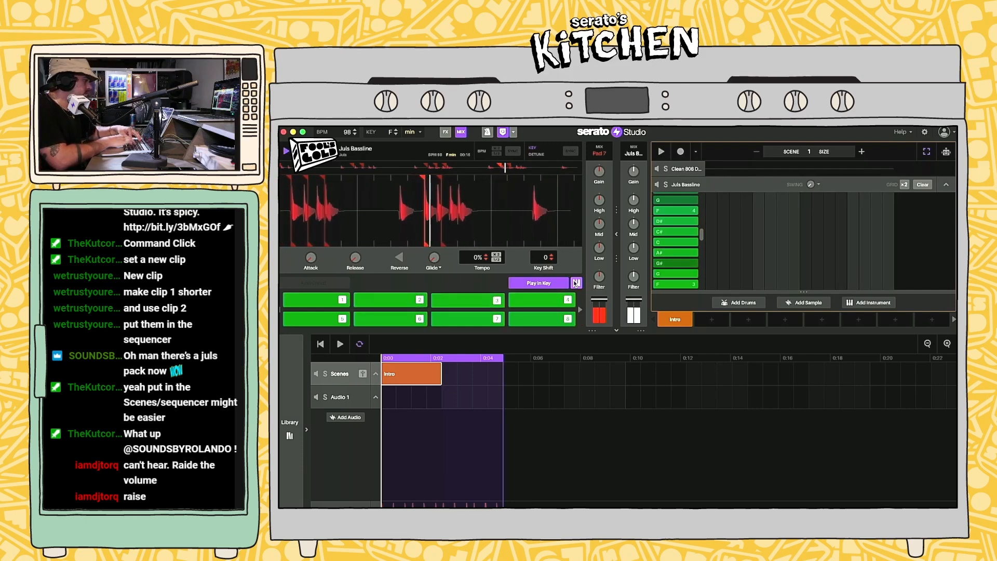
# Step: Try out a bassline melody with slice 7 on keyboard pads 4, 3 and 2
pyautogui.press('4')
pyautogui.press('3')
pyautogui.press('2')
pyautogui.press('2')
pyautogui.press('2')
pyautogui.press('2')
pyautogui.press('3')
pyautogui.press('2')
pyautogui.press('2')
pyautogui.press('2')
pyautogui.press('2')
pyautogui.press('2')
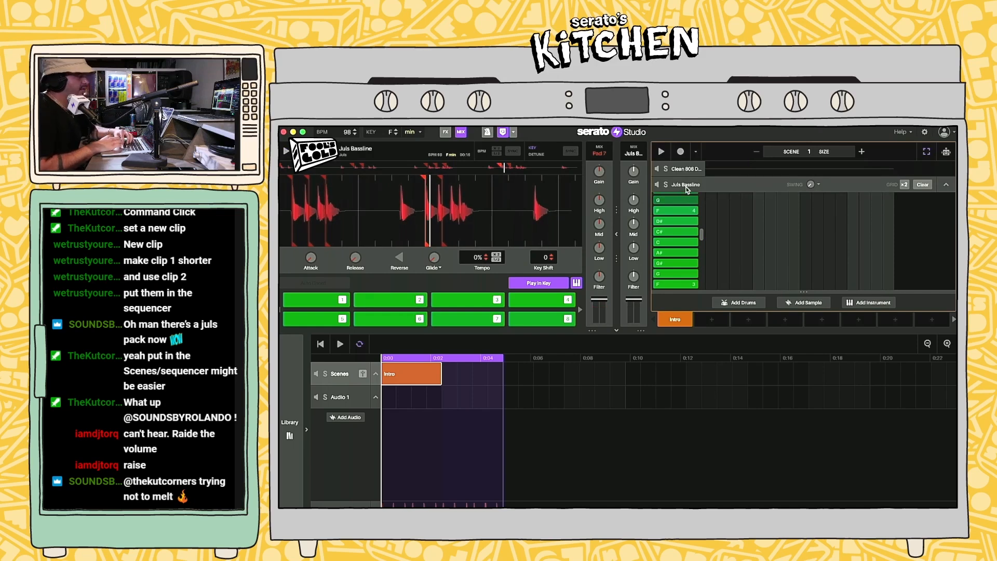
# Step: Collapse the Juls Bassline deck, add a new drum deck and load the Juls 1 Drum Kit into it
pyautogui.click(947, 185)
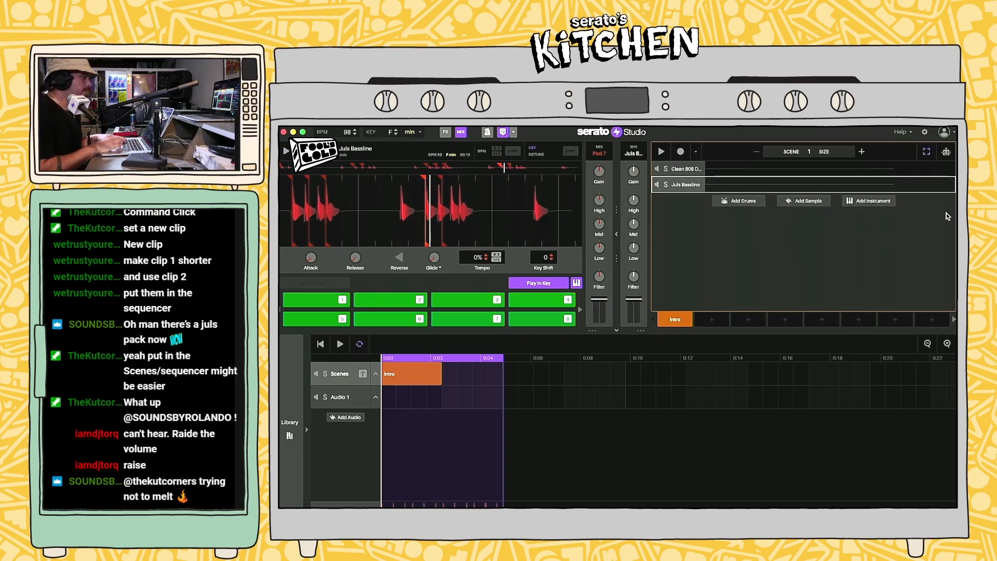
pyautogui.click(743, 201)
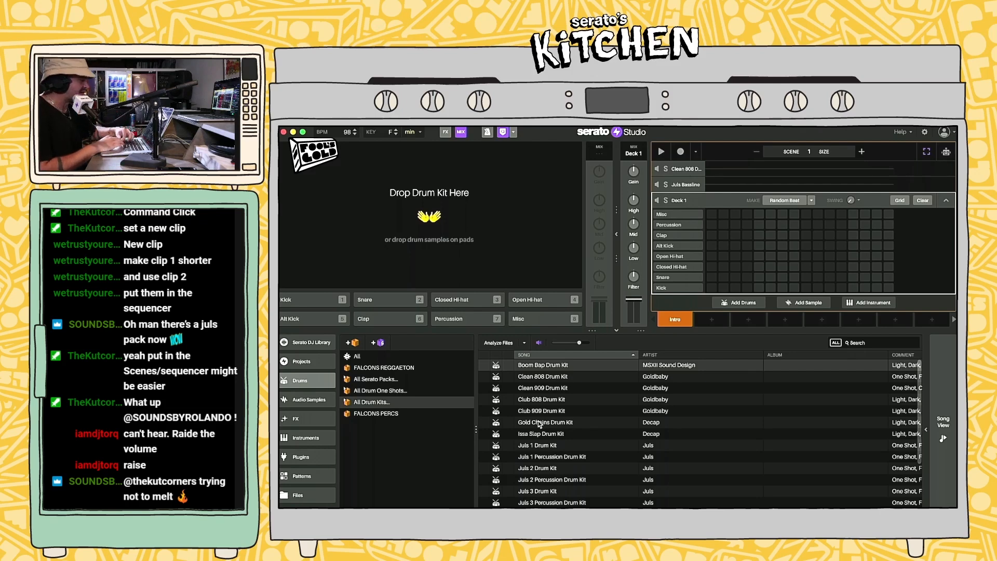
pyautogui.click(545, 448)
pyautogui.moveTo(543, 448); pyautogui.dragTo(685, 202)
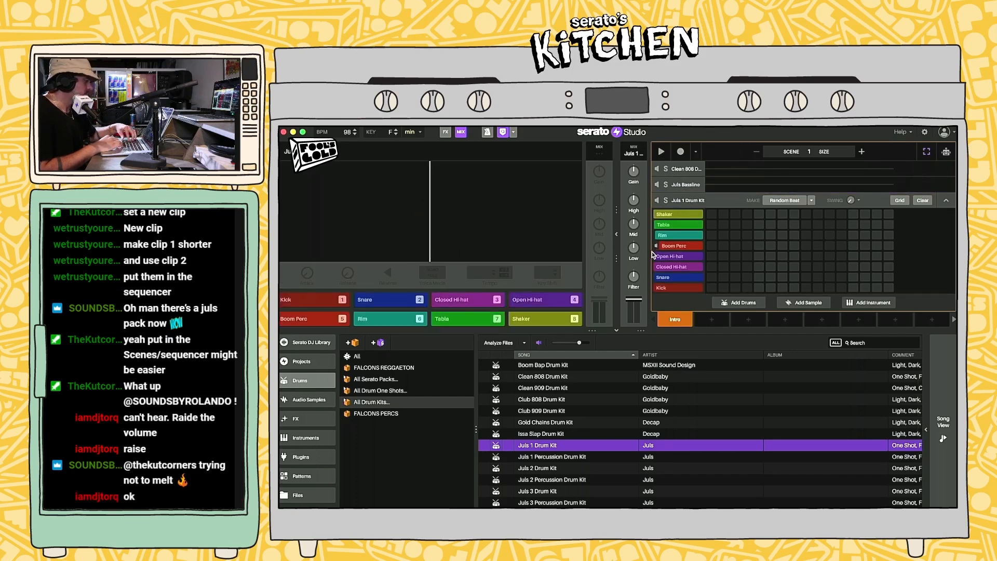
# Step: Audition the sounds of the Juls 1 Drum Kit from Kick up to Shaker
pyautogui.click(676, 290)
pyautogui.click(680, 278)
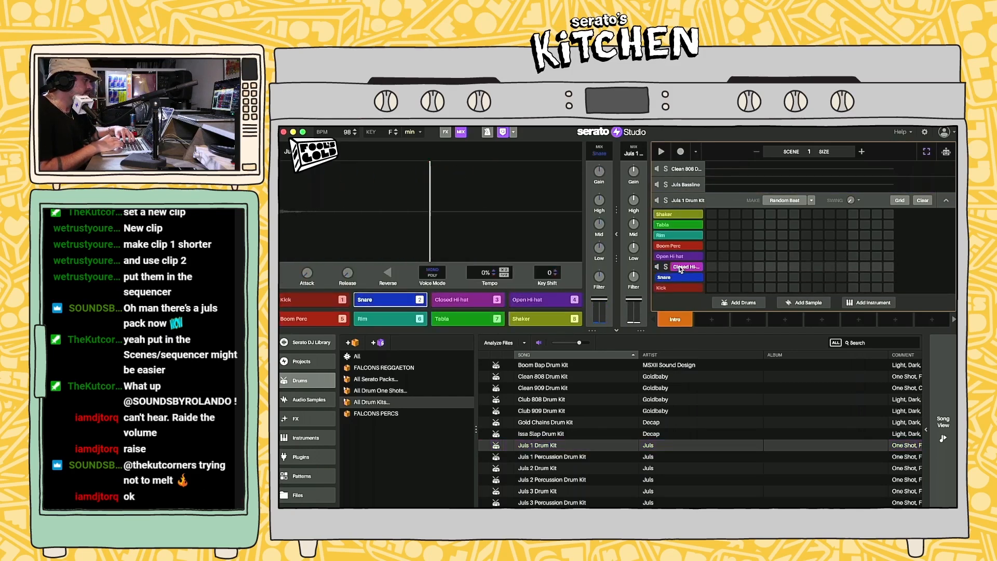
pyautogui.click(683, 268)
pyautogui.click(684, 257)
pyautogui.click(684, 248)
pyautogui.click(681, 236)
pyautogui.click(680, 225)
pyautogui.click(680, 215)
pyautogui.click(677, 288)
pyautogui.click(678, 278)
pyautogui.click(680, 267)
pyautogui.click(684, 257)
pyautogui.click(683, 246)
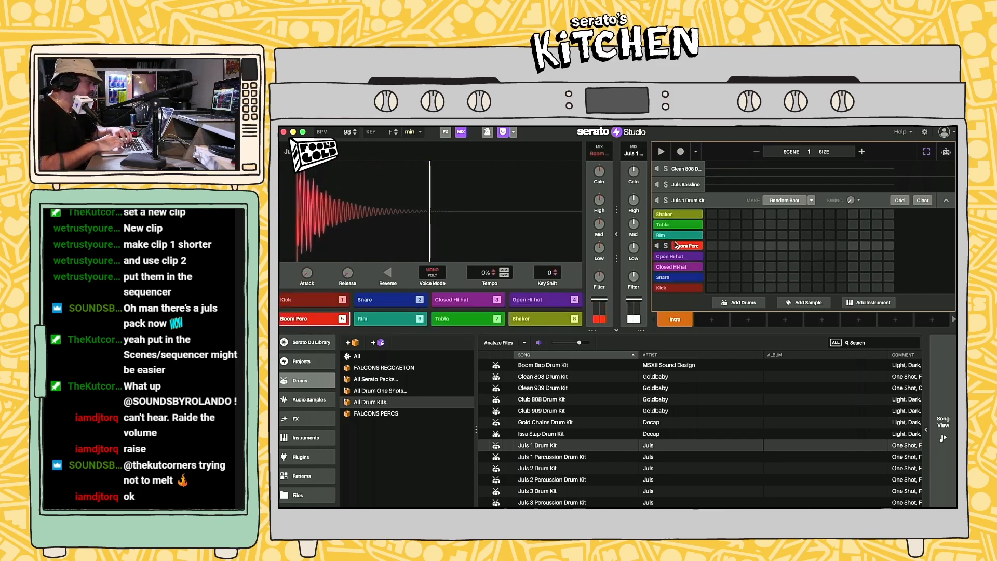
# Step: Load the Juls 1 Percussion Drum Kit into the new drum deck and audition its eight sounds
pyautogui.click(560, 459)
pyautogui.moveTo(560, 457); pyautogui.dragTo(675, 234)
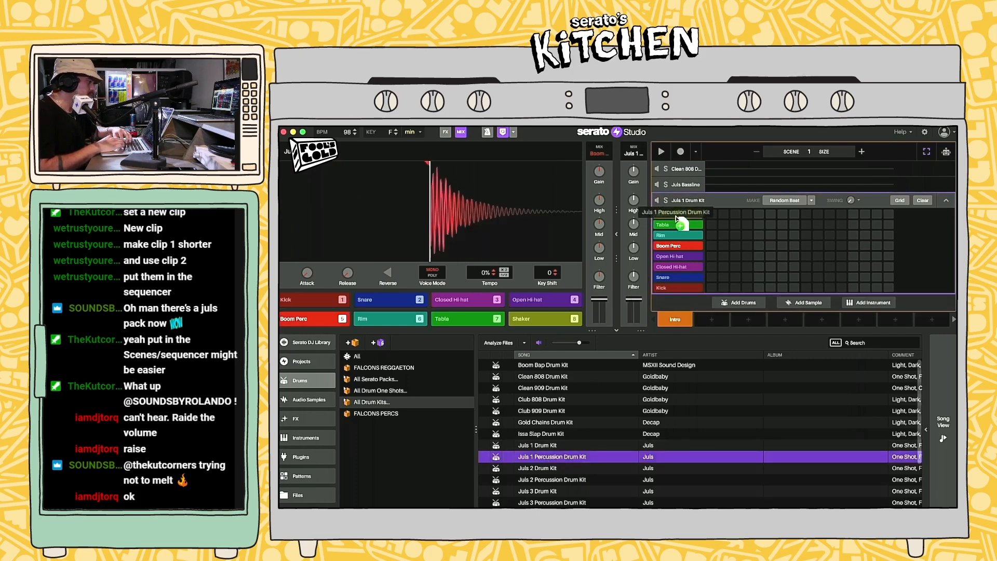
pyautogui.click(681, 288)
pyautogui.click(682, 278)
pyautogui.click(684, 267)
pyautogui.click(684, 257)
pyautogui.click(687, 246)
pyautogui.click(681, 235)
pyautogui.click(681, 225)
pyautogui.click(679, 214)
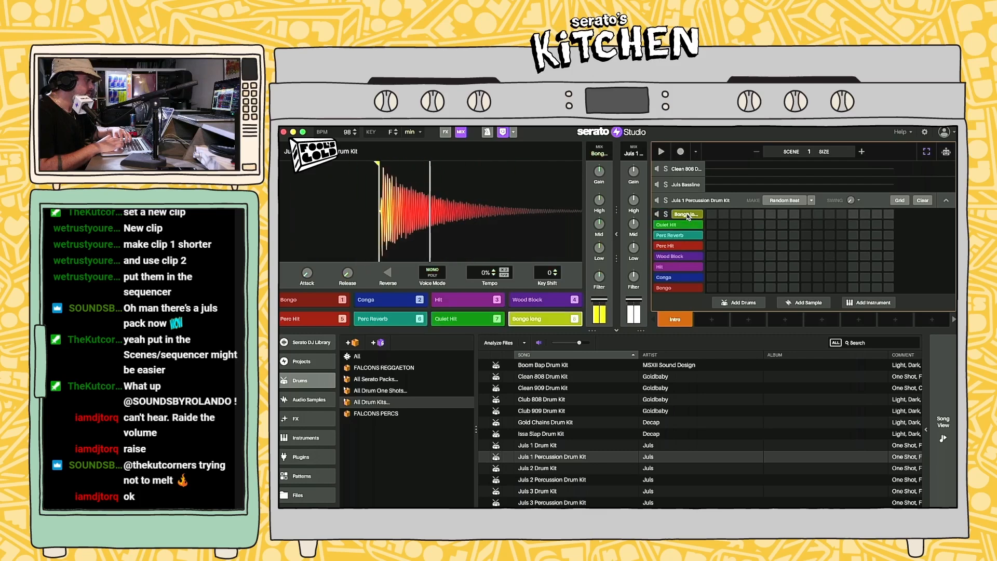
# Step: Replace the new drum deck's kit with the Juls 2 Percussion Drum Kit
pyautogui.click(553, 470)
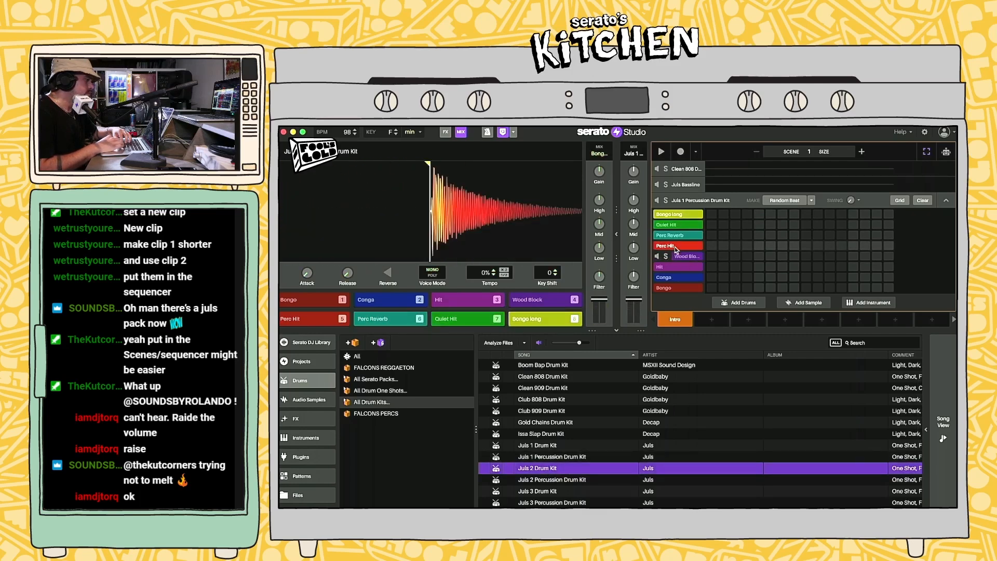
pyautogui.click(684, 236)
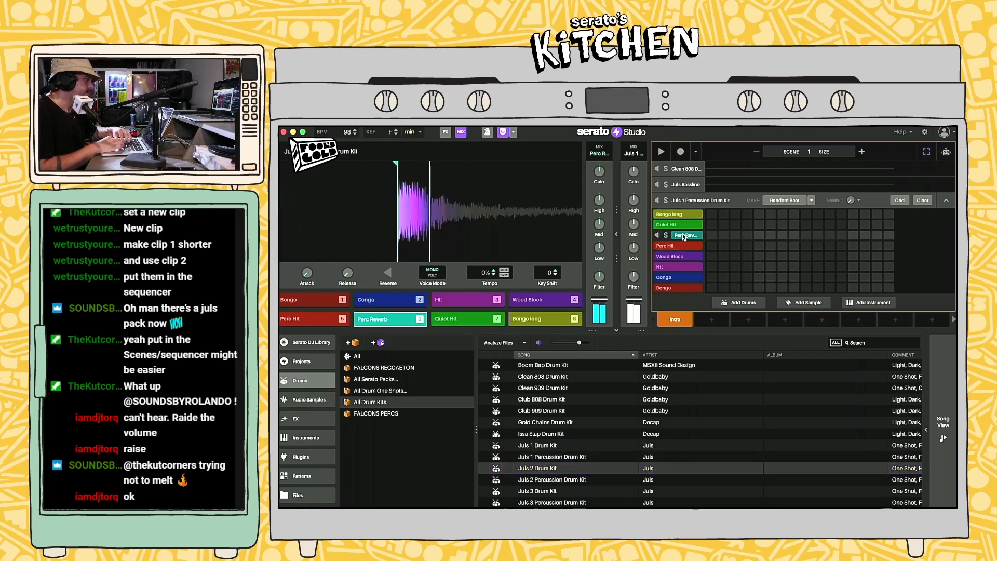
pyautogui.click(545, 480)
pyautogui.moveTo(544, 480); pyautogui.dragTo(691, 251)
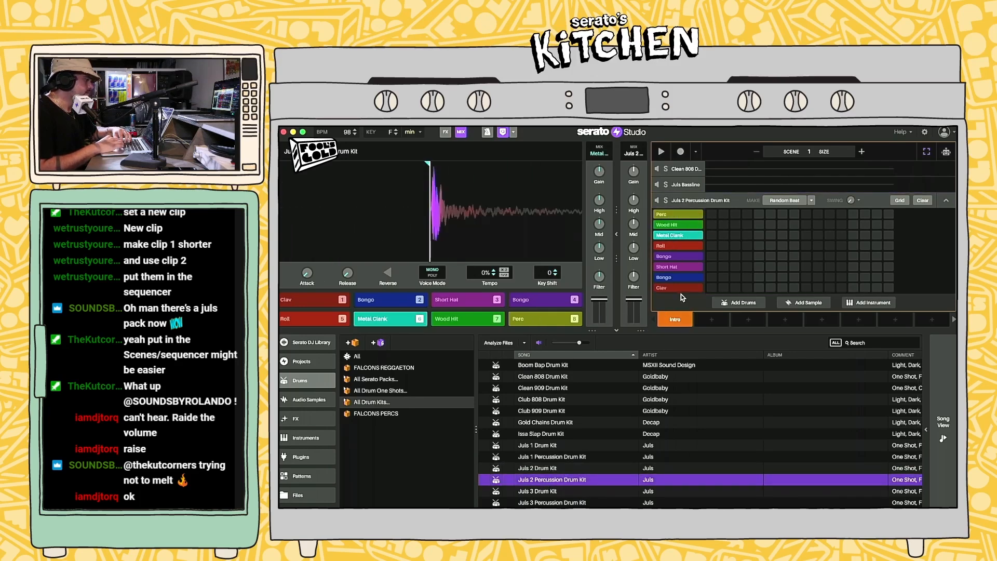
# Step: Audition the Juls 2 Percussion Drum Kit sounds, including Short Hat, Roll, Perc, Wood Hit and Metal Clank, ending on Clav
pyautogui.click(678, 288)
pyautogui.click(678, 266)
pyautogui.click(685, 247)
pyautogui.click(687, 215)
pyautogui.click(682, 226)
pyautogui.click(681, 235)
pyautogui.click(680, 286)
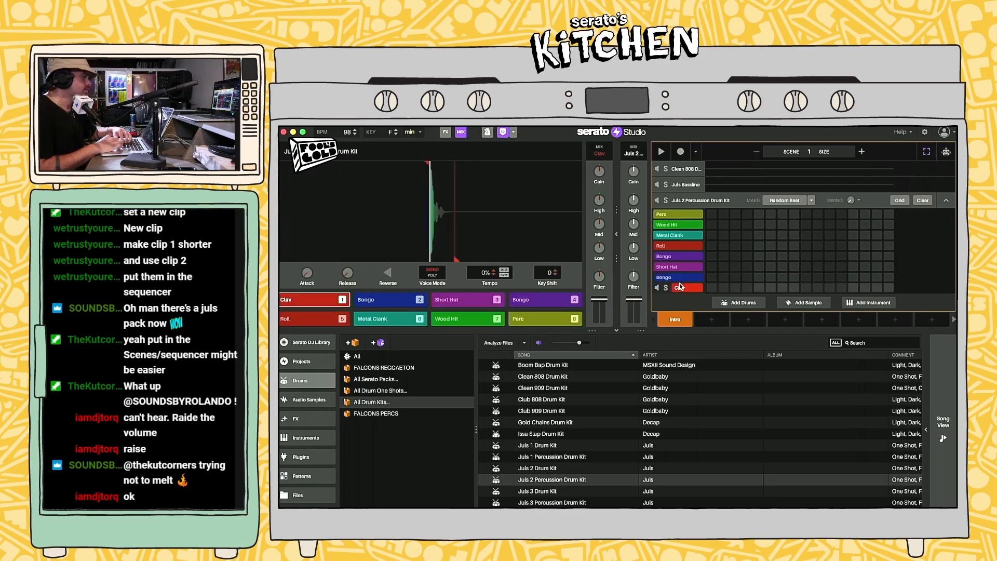
pyautogui.click(685, 287)
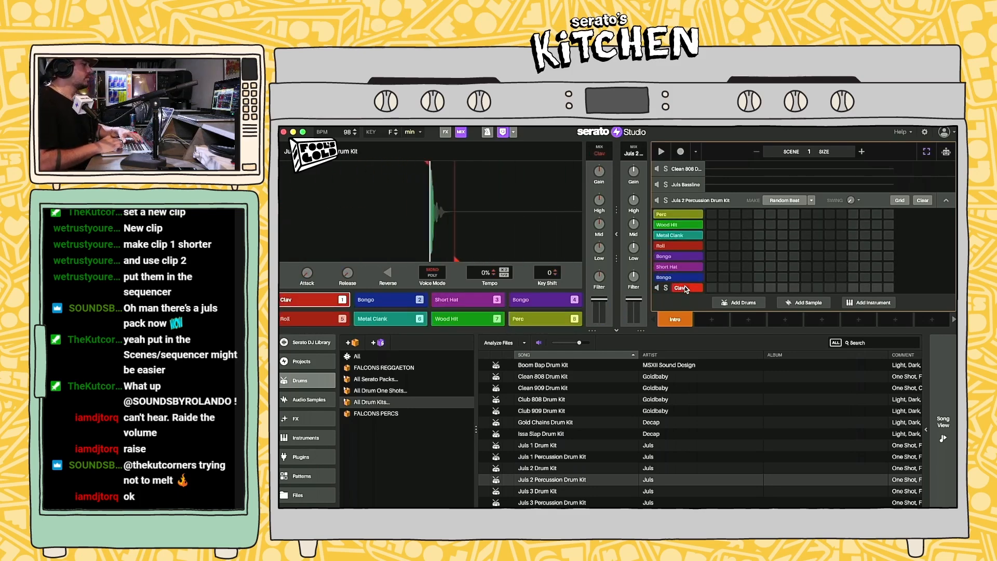
pyautogui.click(684, 288)
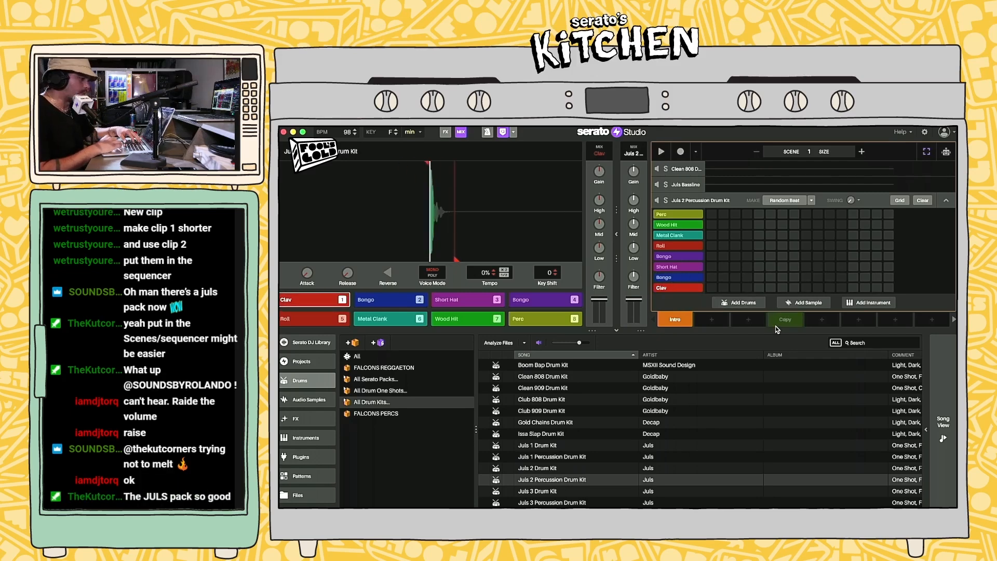
# Step: Search All Drum One Shots in the drums library for "juls kick"
pyautogui.click(946, 426)
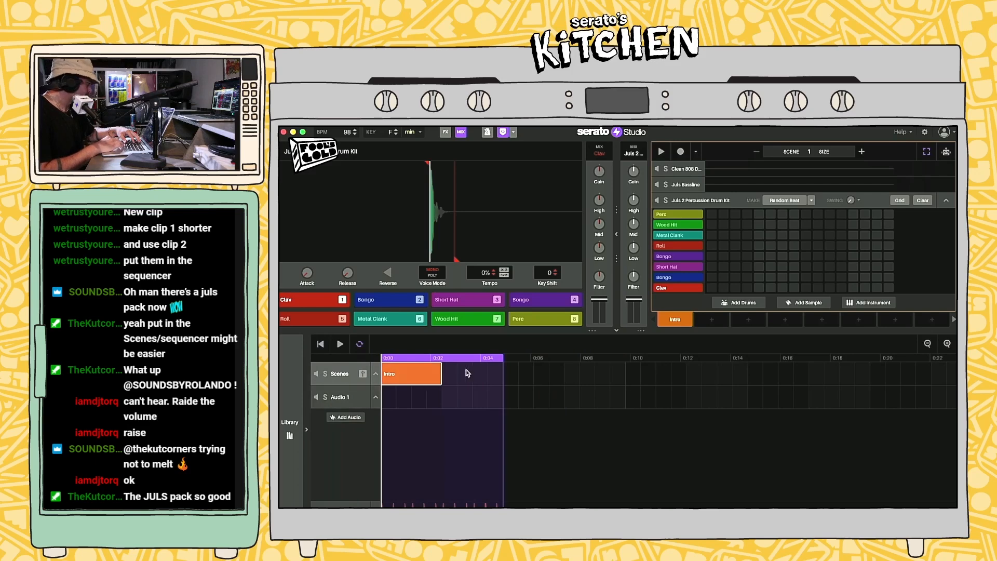
pyautogui.click(290, 429)
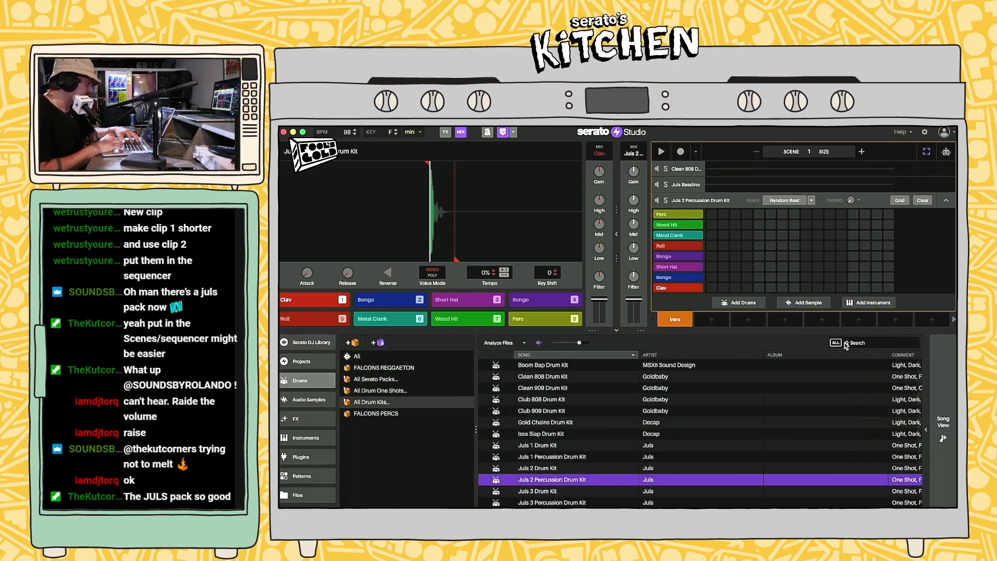
pyautogui.click(385, 391)
pyautogui.click(868, 343)
pyautogui.write('juls kick')
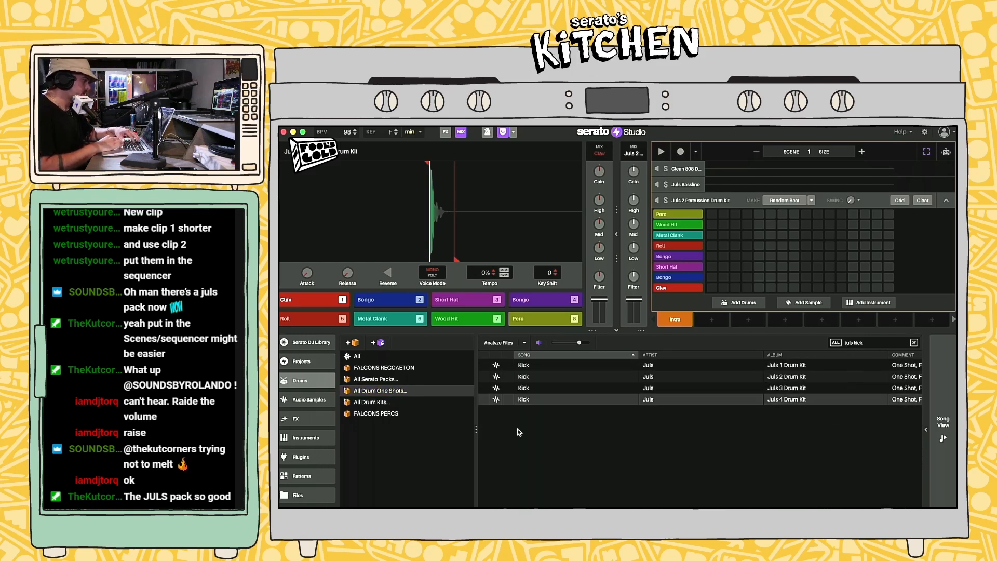
# Step: Audition the four Juls kicks and load the Kick from Juls 4 Drum Kit onto pad 8, replacing Perc
pyautogui.click(517, 366)
pyautogui.click(524, 378)
pyautogui.click(535, 389)
pyautogui.click(545, 401)
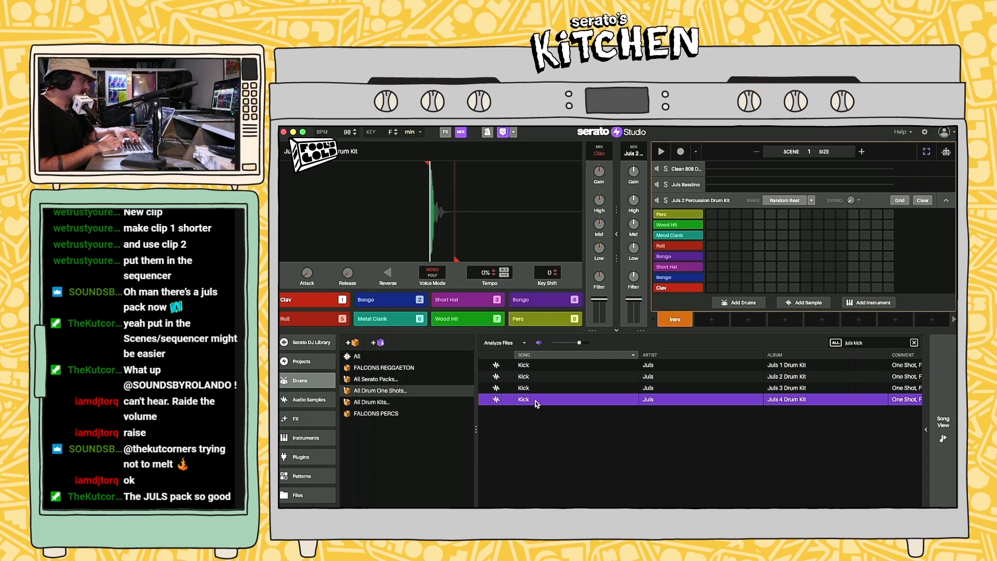
pyautogui.moveTo(461, 308); pyautogui.dragTo(472, 316)
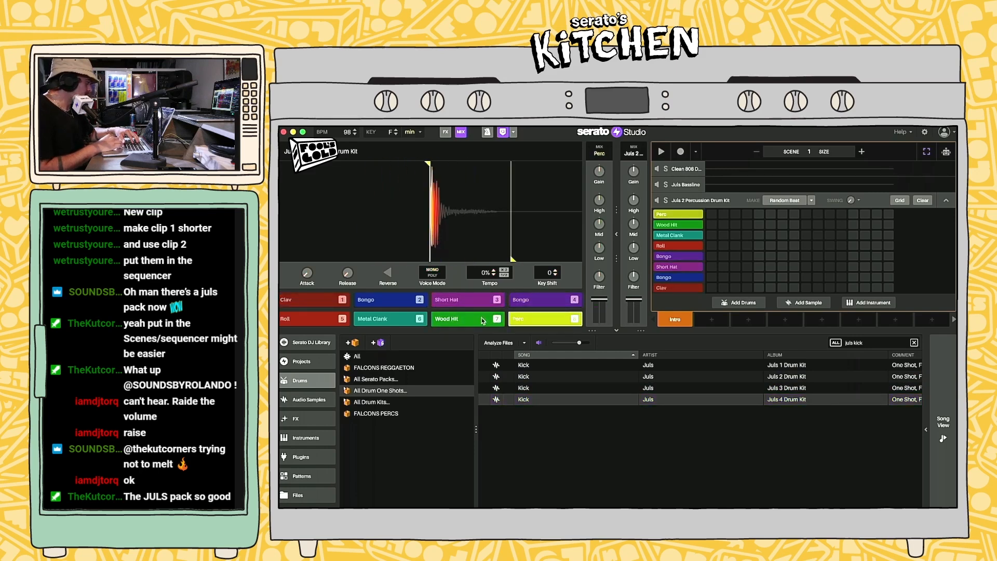
pyautogui.click(520, 318)
pyautogui.moveTo(537, 398); pyautogui.dragTo(527, 326)
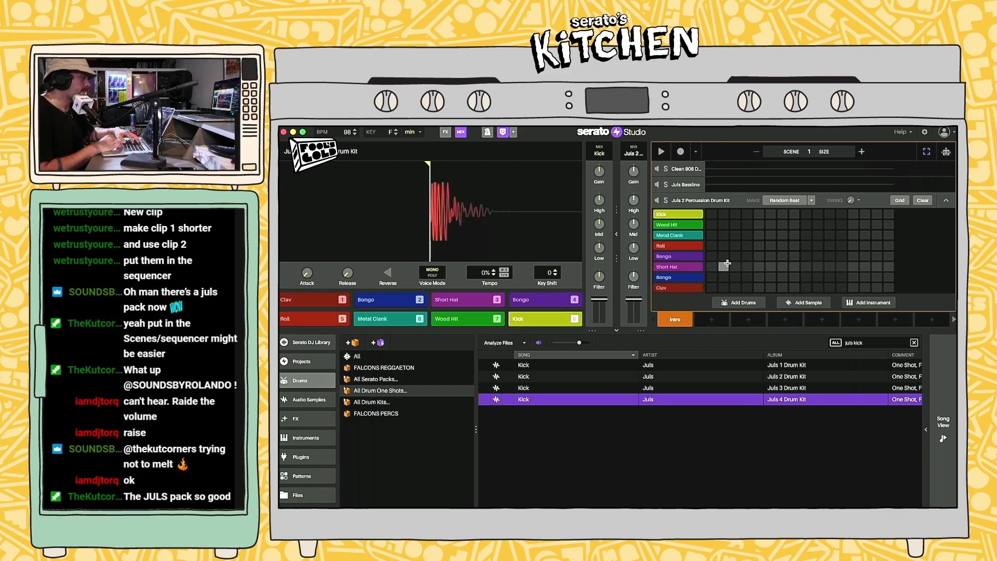
# Step: Sequence the Kick on steps 1 and 11 and the Clav on steps 4, 7 and 13, playing the pattern to check
pyautogui.click(711, 214)
pyautogui.press('space')
pyautogui.click(747, 287)
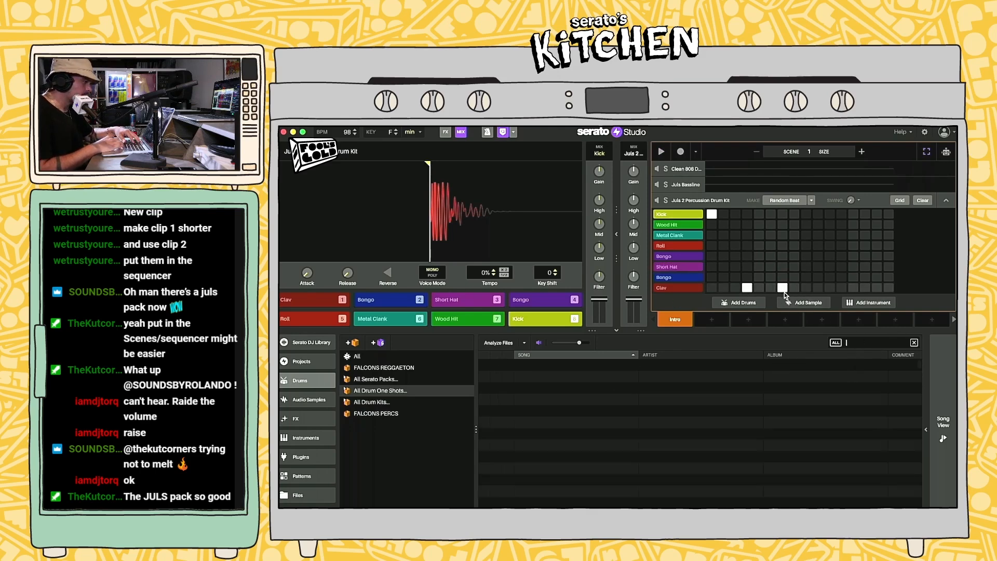
pyautogui.press('space')
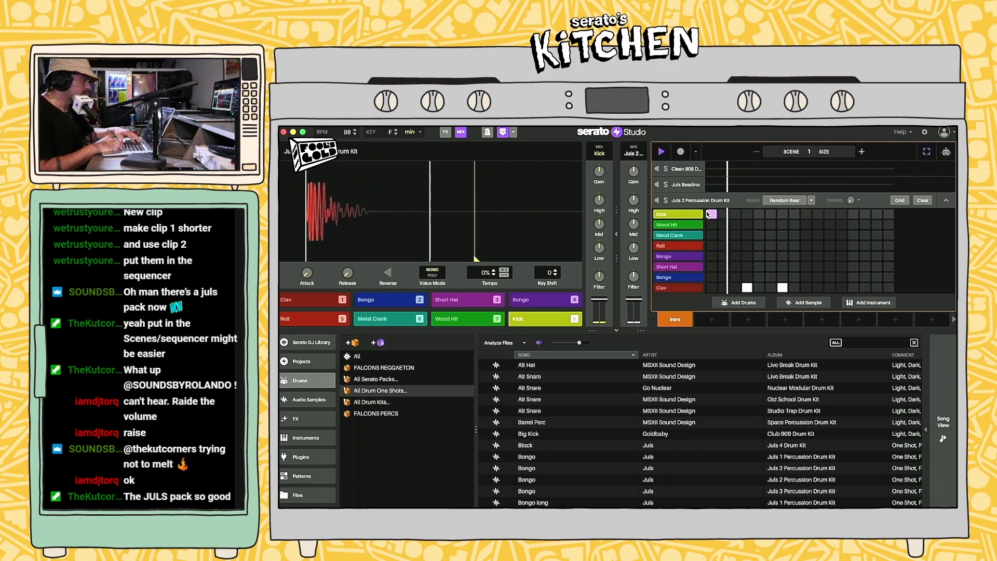
pyautogui.click(858, 288)
pyautogui.press('space')
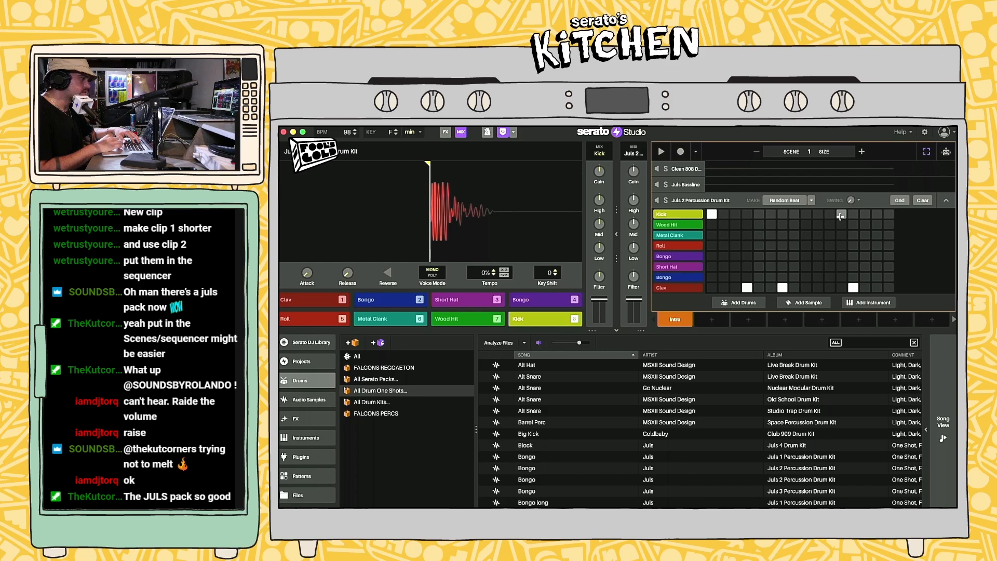
pyautogui.click(829, 214)
pyautogui.press('space')
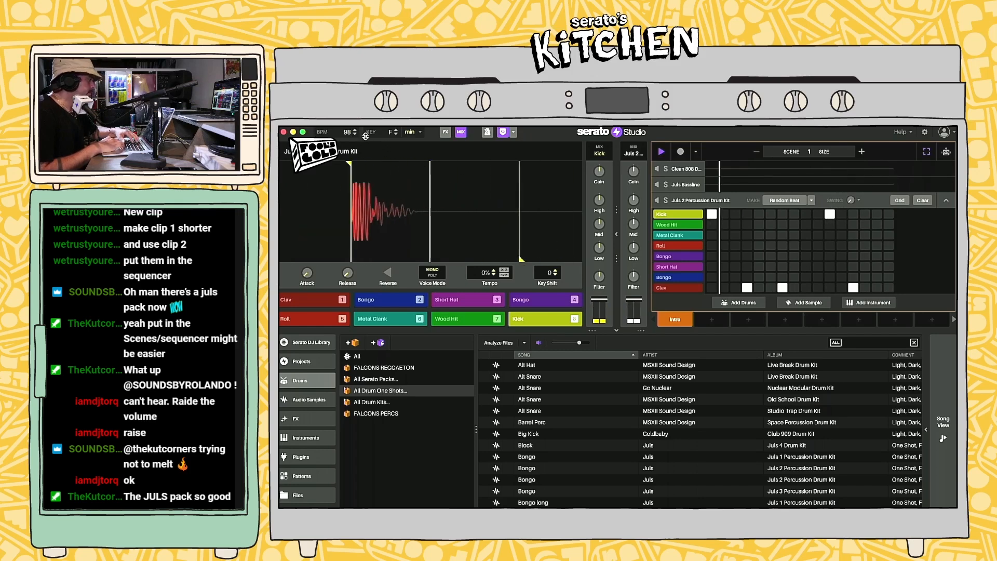
# Step: Set the project tempo to 100 BPM while the pattern plays
pyautogui.click(356, 133)
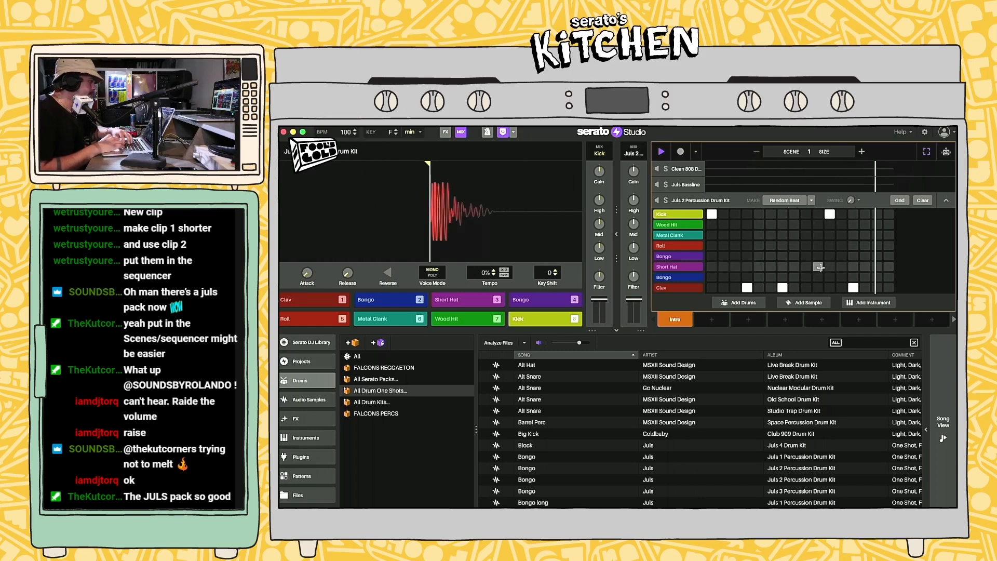
pyautogui.press('space')
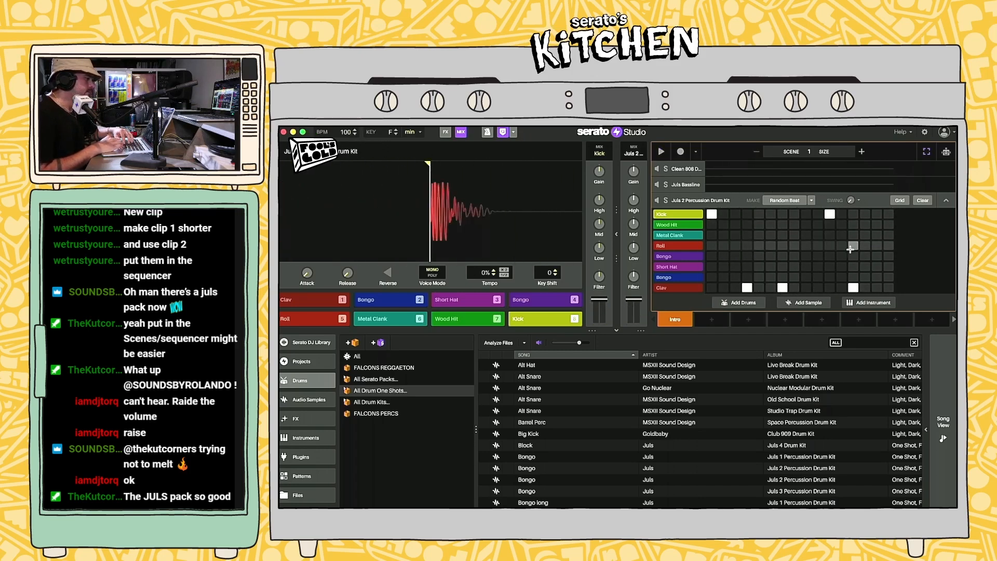
# Step: Place a single Roll hit on step 16 of the pattern and select the Roll sound
pyautogui.click(876, 245)
pyautogui.press('space')
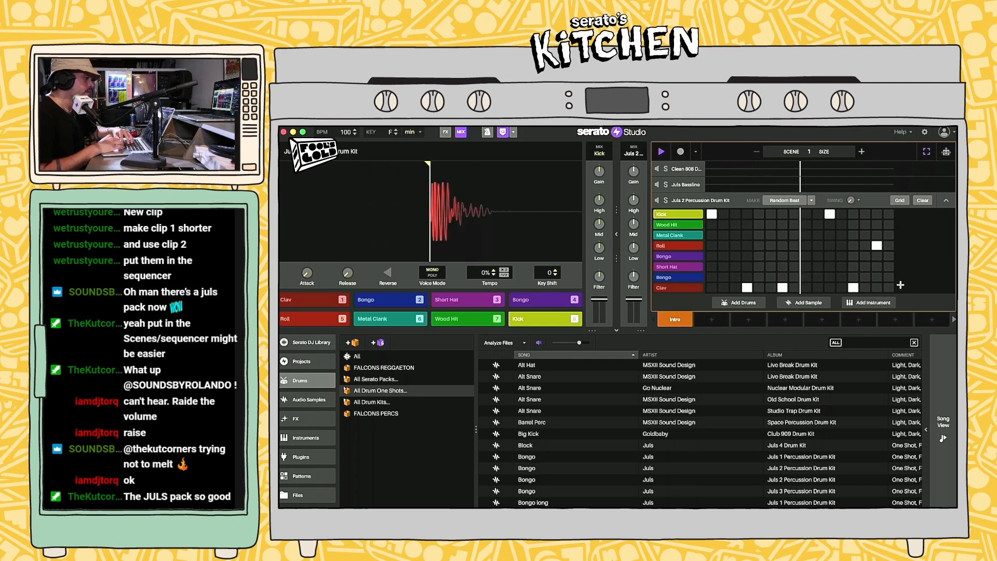
pyautogui.press('space')
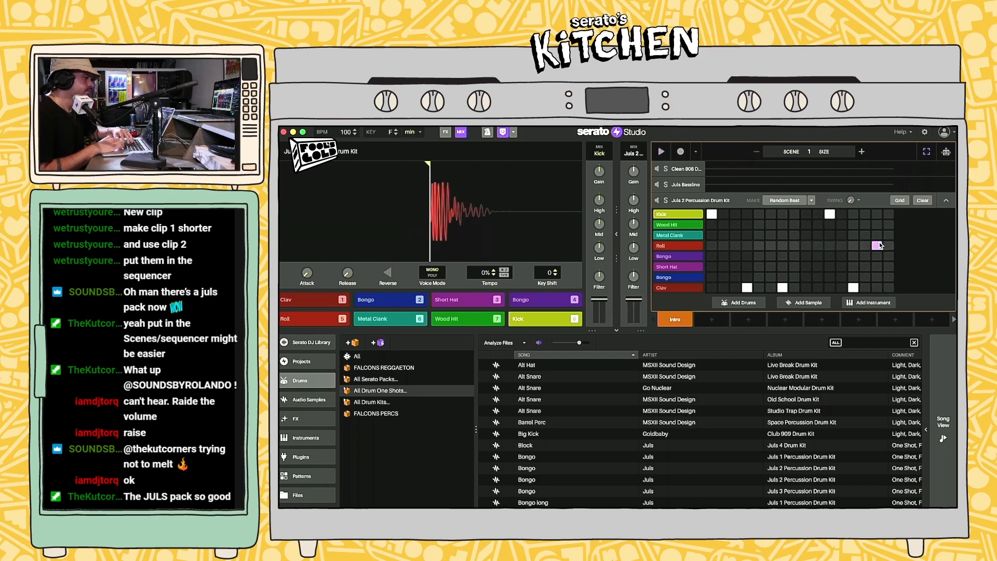
pyautogui.press('space')
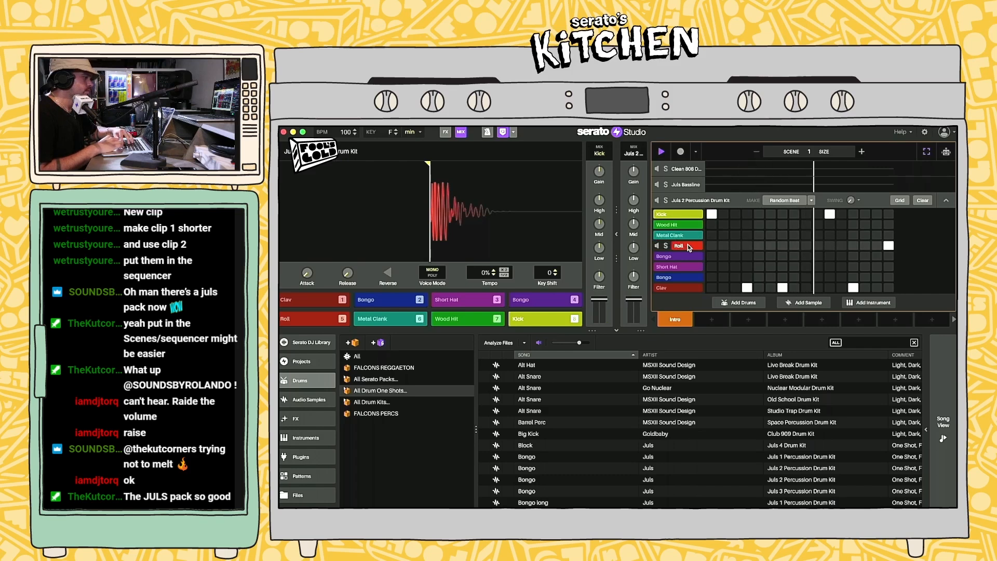
pyautogui.click(685, 246)
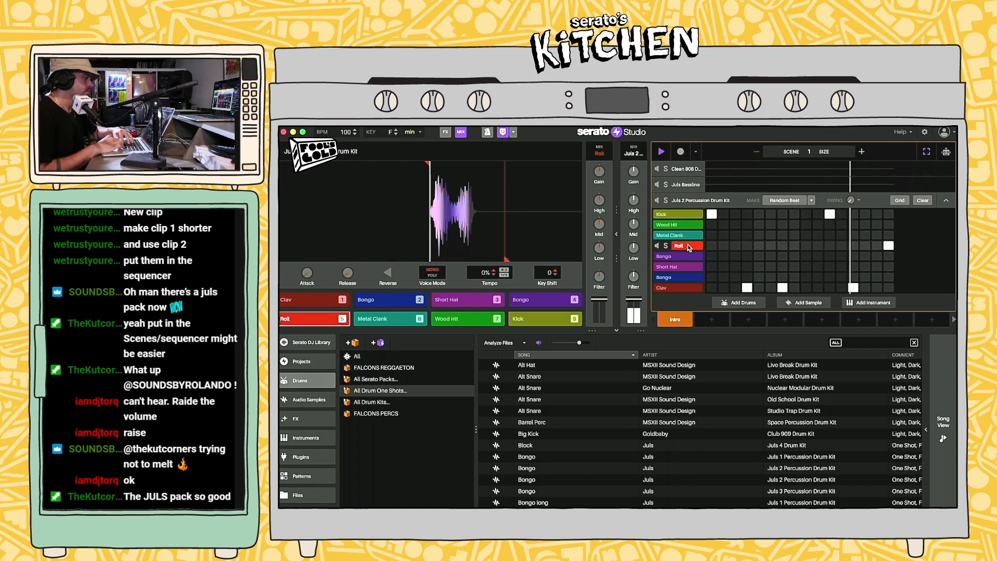
# Step: Try a Short Hat hit on step 3 of the pattern
pyautogui.click(725, 236)
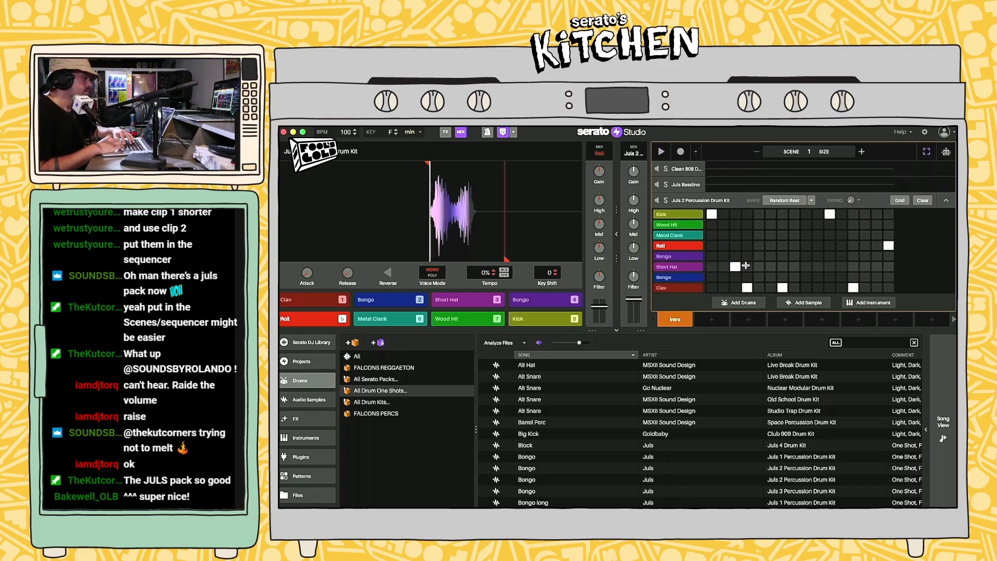
pyautogui.moveTo(735, 256)
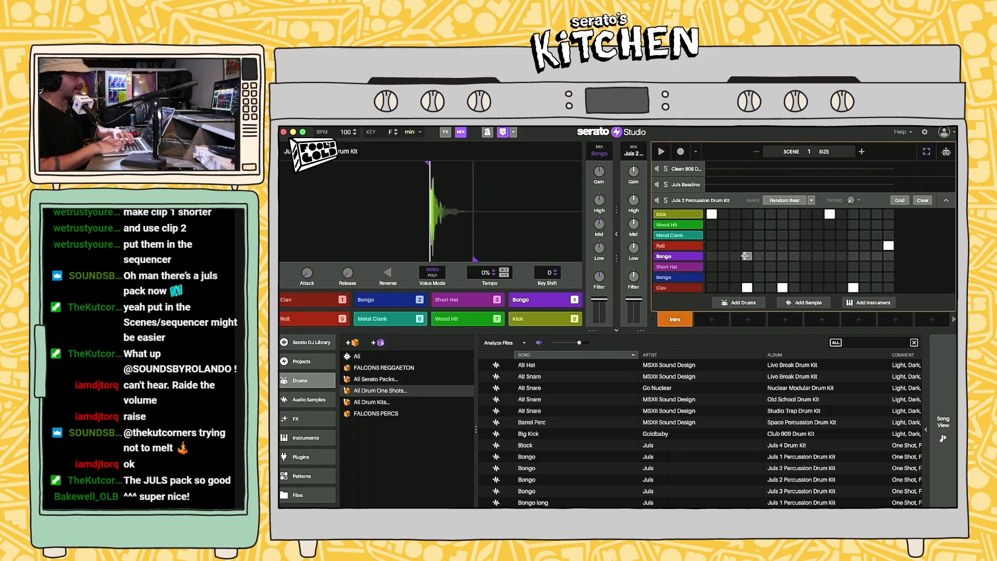
# Step: Search All Drum One Shots for "juls" and audition the percussion sounds, including the closed hi-hats, congas and Hi Bongo
pyautogui.click(868, 344)
pyautogui.write('juls')
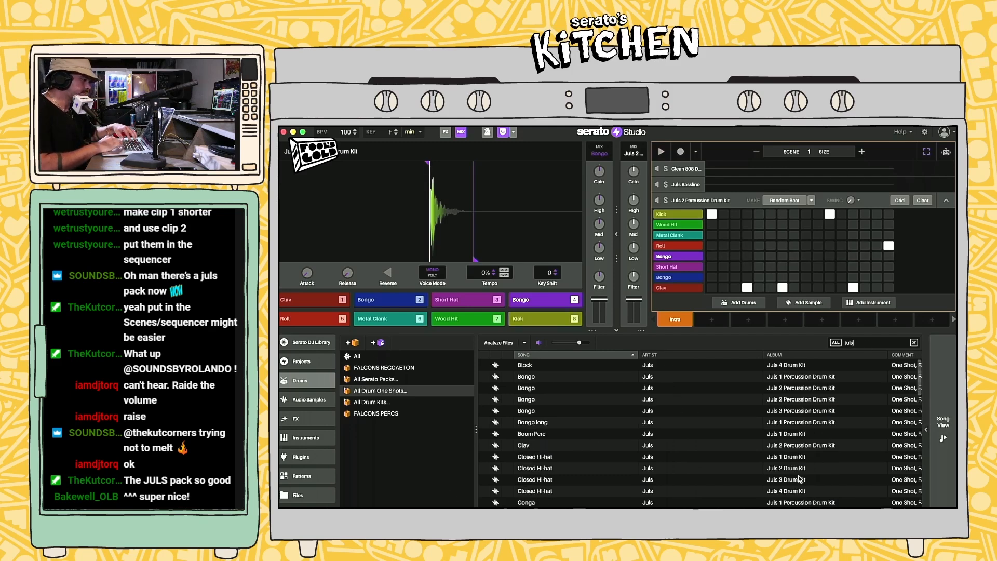
pyautogui.click(592, 414)
pyautogui.click(582, 445)
pyautogui.click(572, 471)
pyautogui.click(563, 460)
pyautogui.click(559, 468)
pyautogui.click(557, 481)
pyautogui.press('Down')
pyautogui.press('Down')
pyautogui.scroll(-3, 557, 480)
pyautogui.press('Down')
pyautogui.press('Down')
pyautogui.press('Down')
pyautogui.press('Down')
pyautogui.press('Down')
pyautogui.scroll(-5, 559, 484)
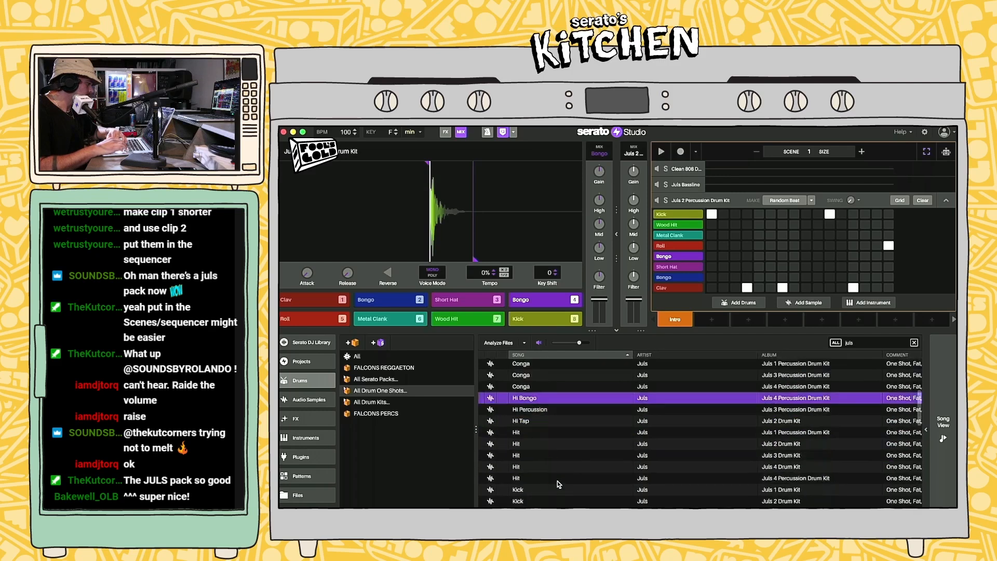
# Step: Audition the Juls Hit sounds and load the Hit from Juls 3 Drum Kit onto pad 3, replacing Short Hat
pyautogui.press('Down')
pyautogui.press('Down')
pyautogui.press('Down')
pyautogui.press('Down')
pyautogui.press('Down')
pyautogui.press('Down')
pyautogui.press('Up')
pyautogui.press('Up')
pyautogui.press('Up')
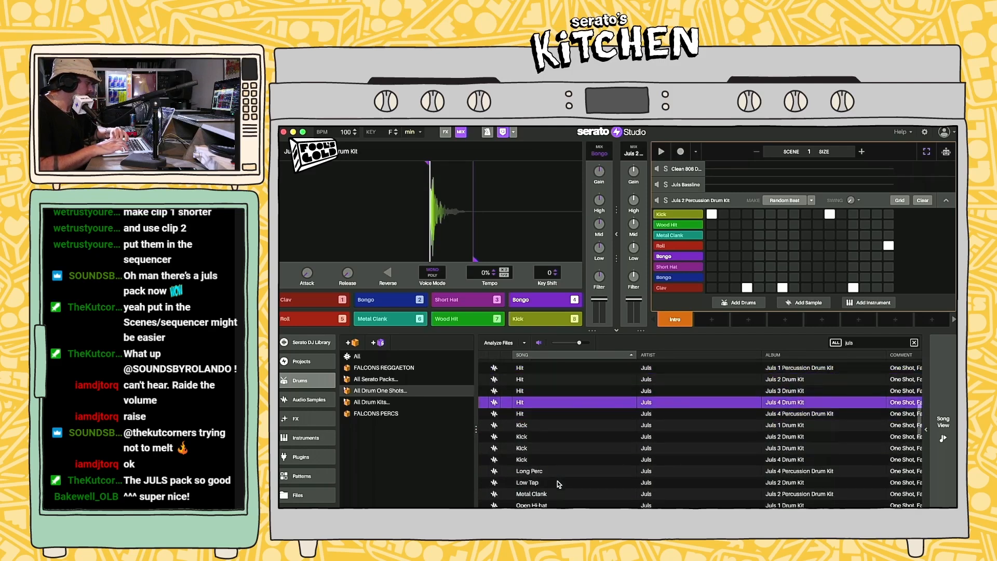
pyautogui.press('Up')
pyautogui.press('Down')
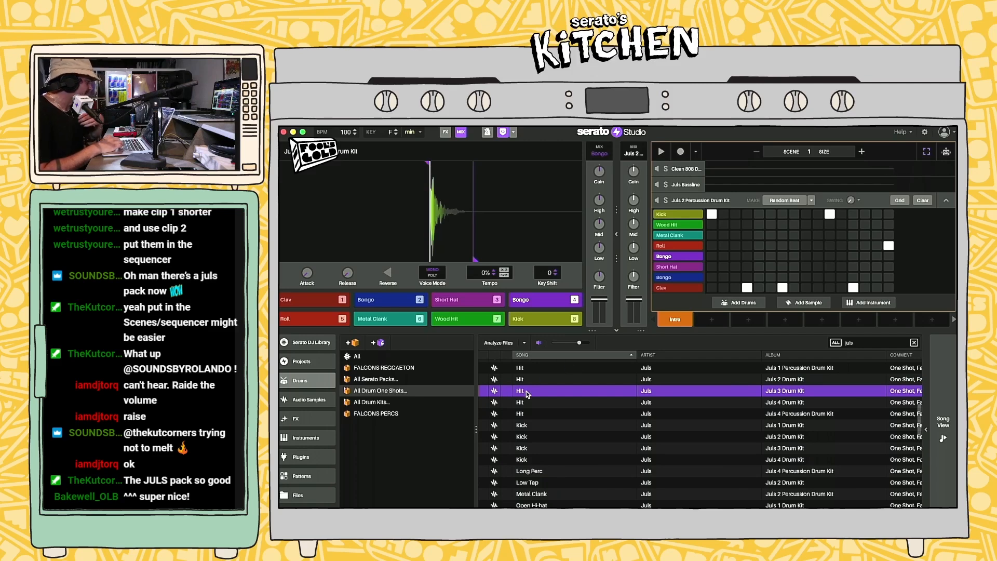
pyautogui.moveTo(528, 394); pyautogui.dragTo(446, 300)
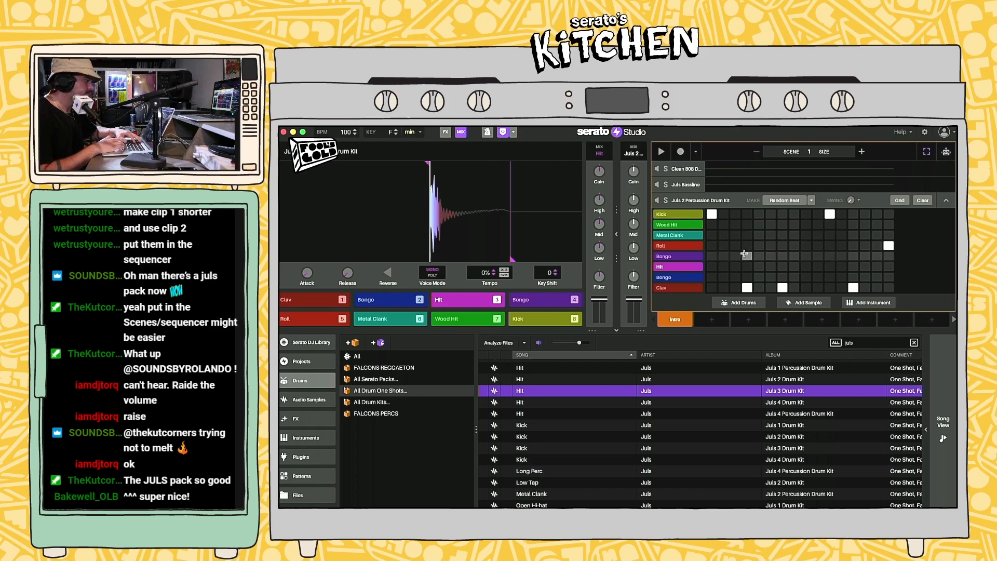
# Step: Sequence the Hit on steps 3, 4, 7, 10 and 15, checking the pattern in playback
pyautogui.click(737, 267)
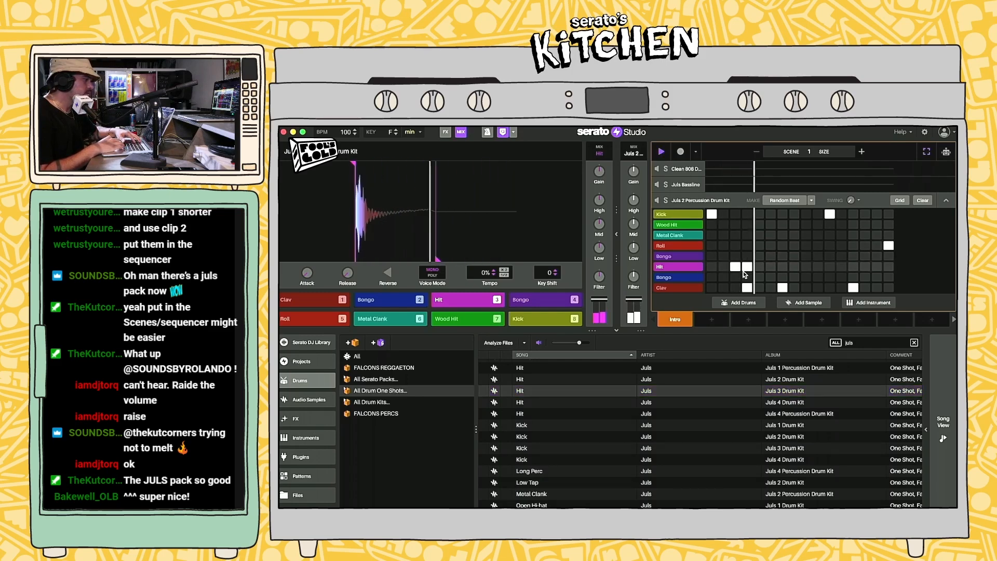
pyautogui.click(779, 266)
pyautogui.press('space')
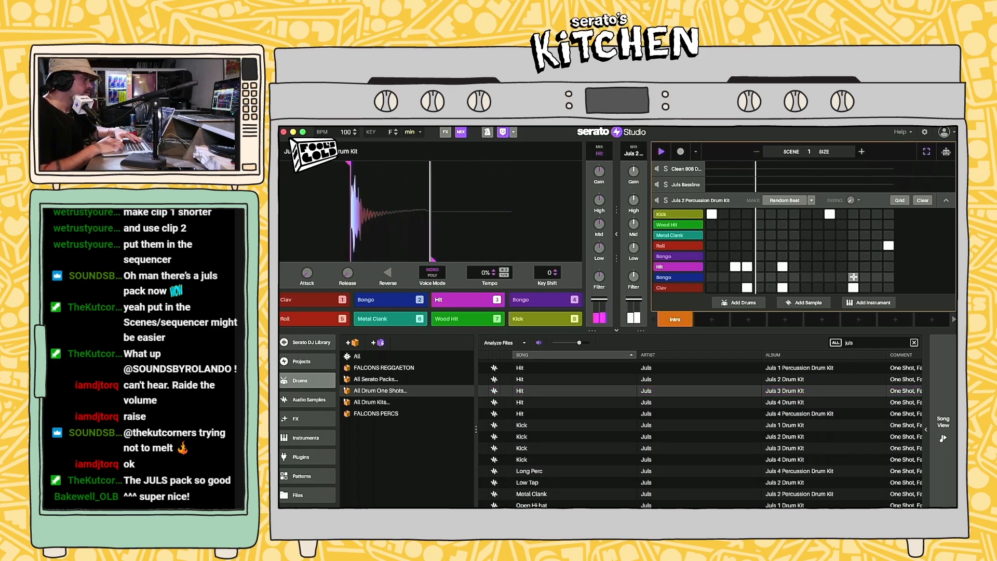
pyautogui.press('space')
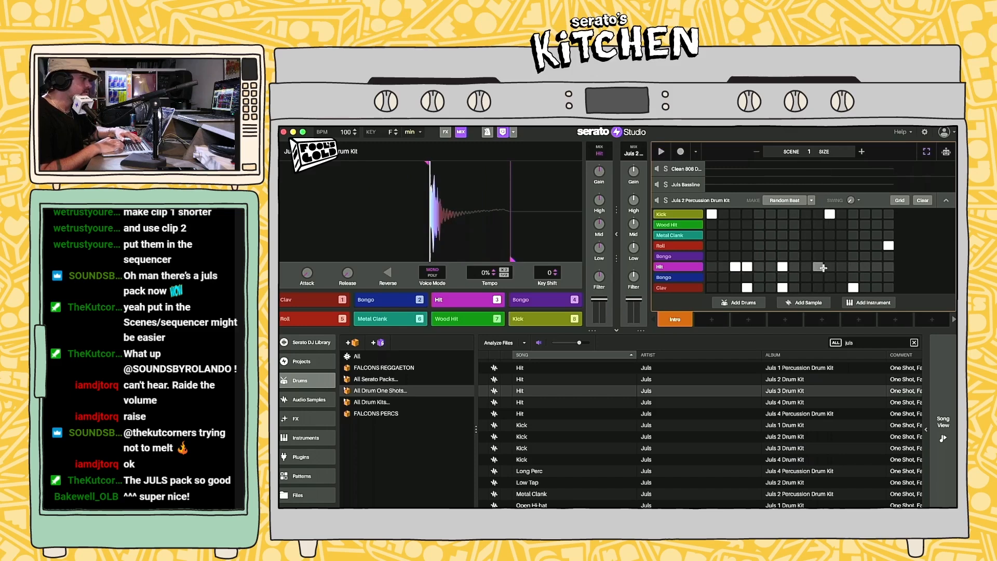
pyautogui.click(819, 267)
pyautogui.press('space')
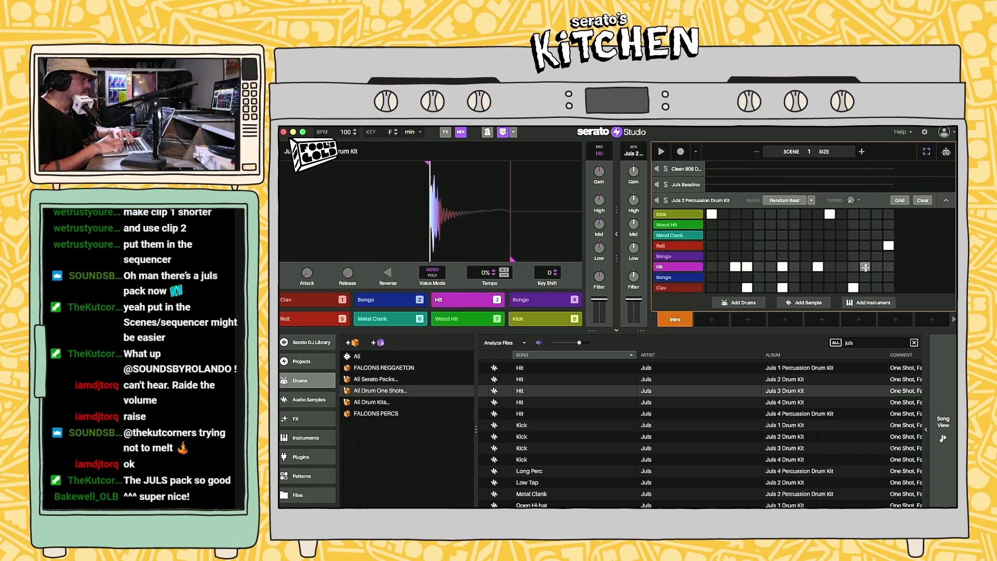
pyautogui.click(877, 267)
pyautogui.press('space')
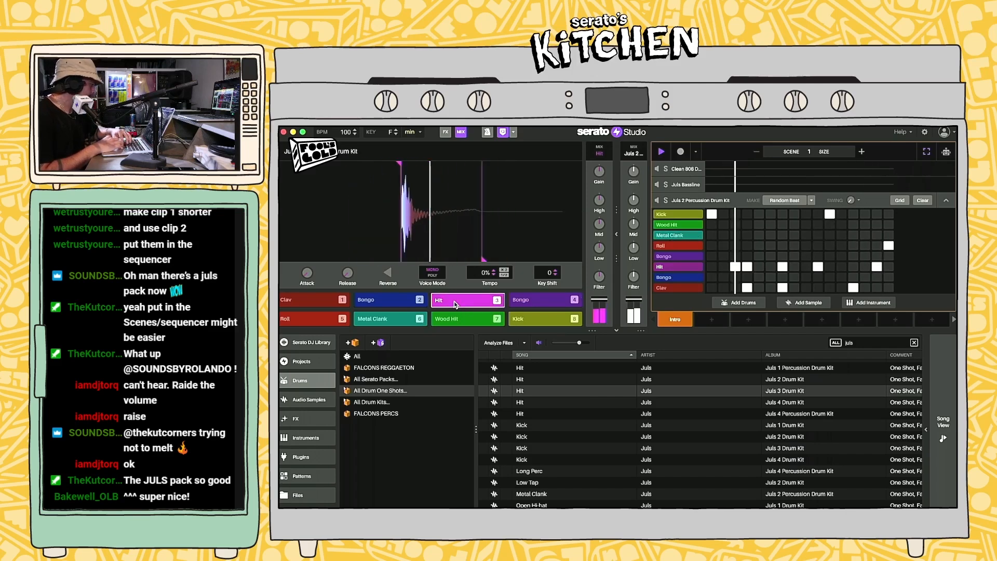
# Step: Add the HPF effect from the EQ effects to the Hit sound and play the pattern
pyautogui.click(312, 419)
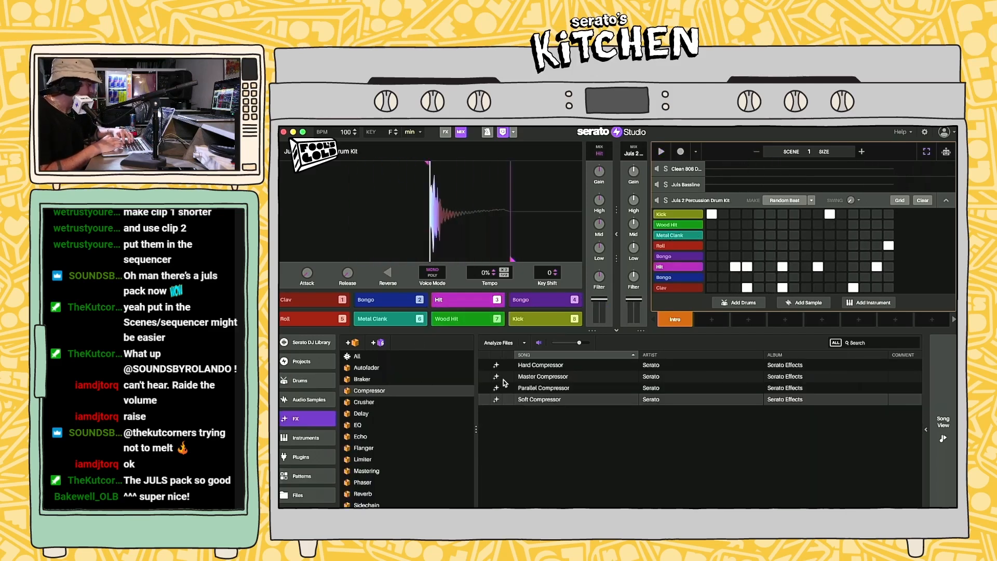
pyautogui.click(361, 424)
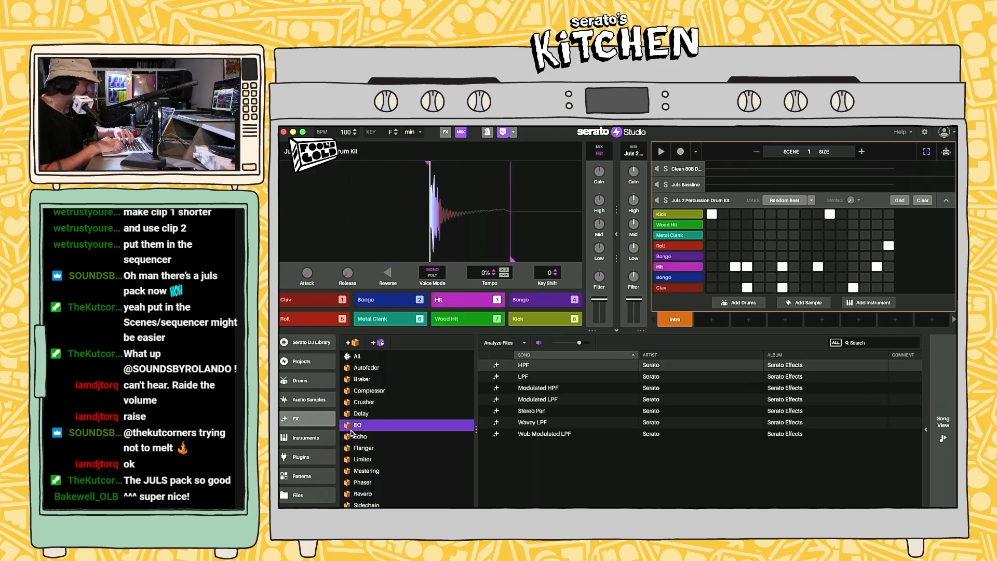
pyautogui.click(534, 367)
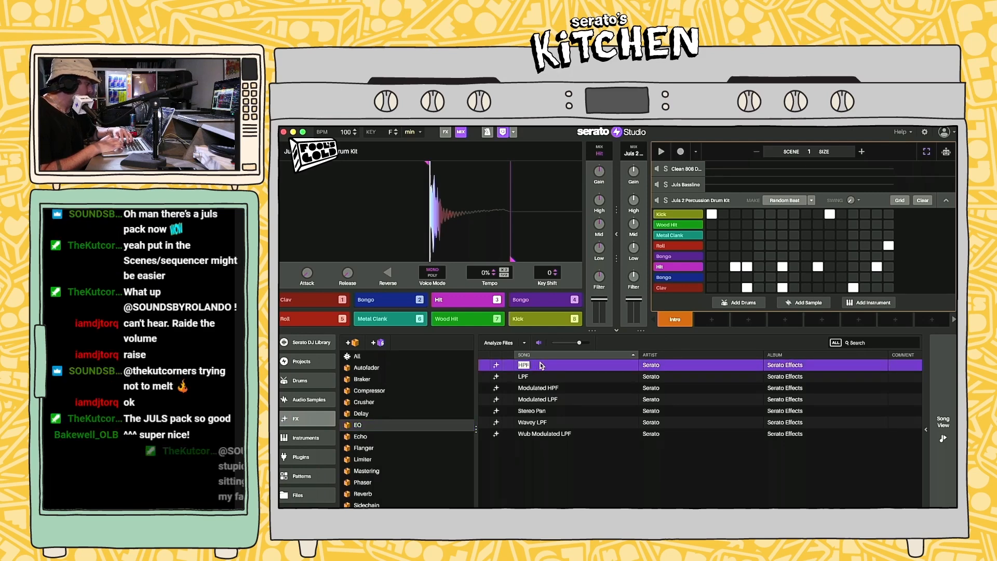
pyautogui.moveTo(570, 370); pyautogui.dragTo(455, 302)
pyautogui.press('space')
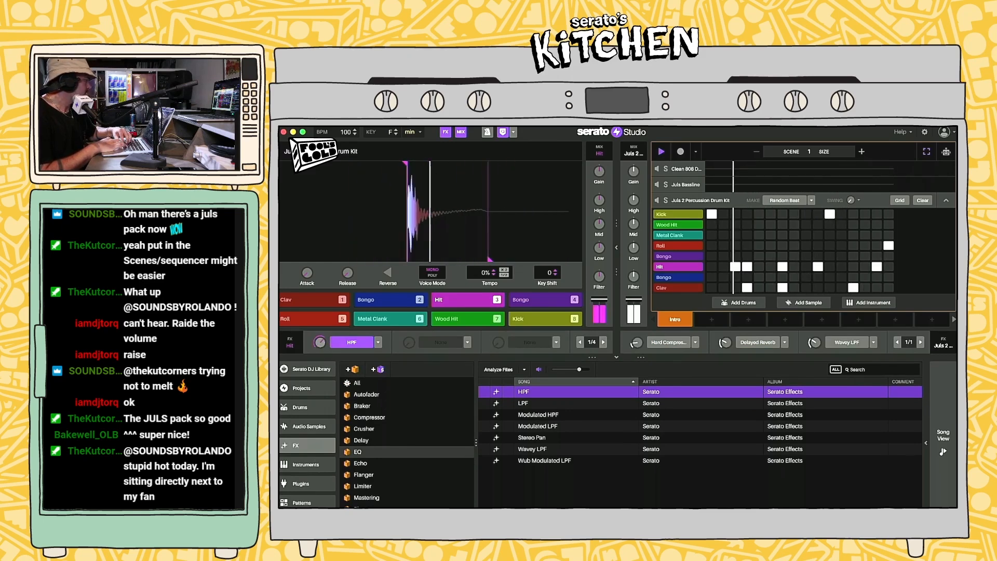
# Step: Lower the velocity of the Hit on steps 4 and 10, taking step 10 to 41, and of the Roll on step 16
pyautogui.press('space')
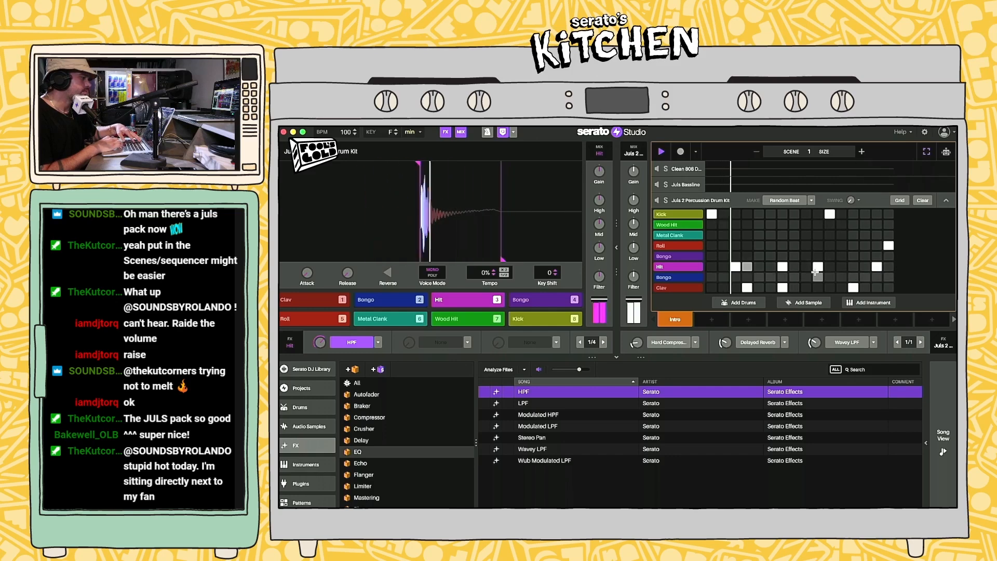
pyautogui.moveTo(818, 267); pyautogui.dragTo(818, 275)
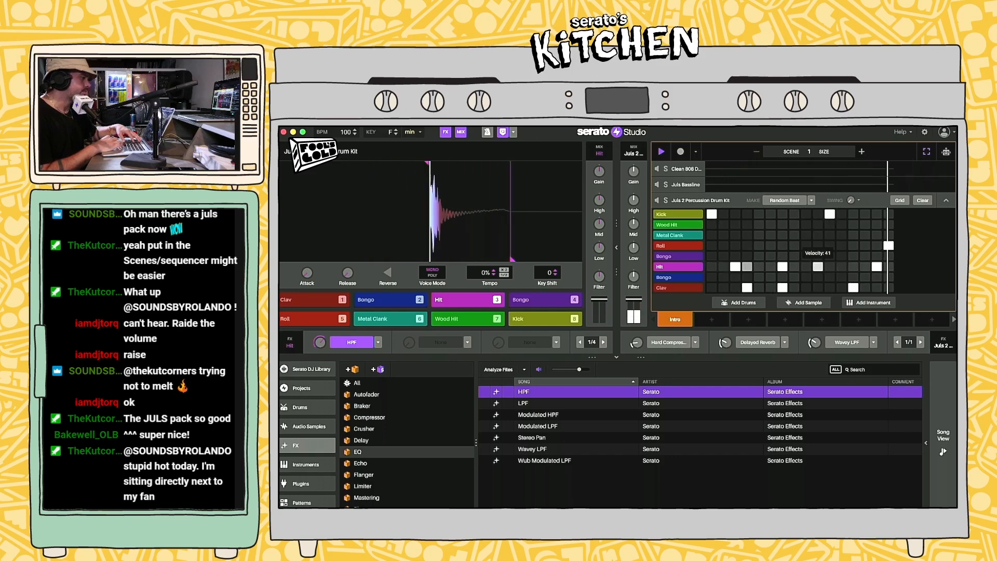
pyautogui.click(890, 247)
pyautogui.moveTo(890, 249); pyautogui.dragTo(890, 257)
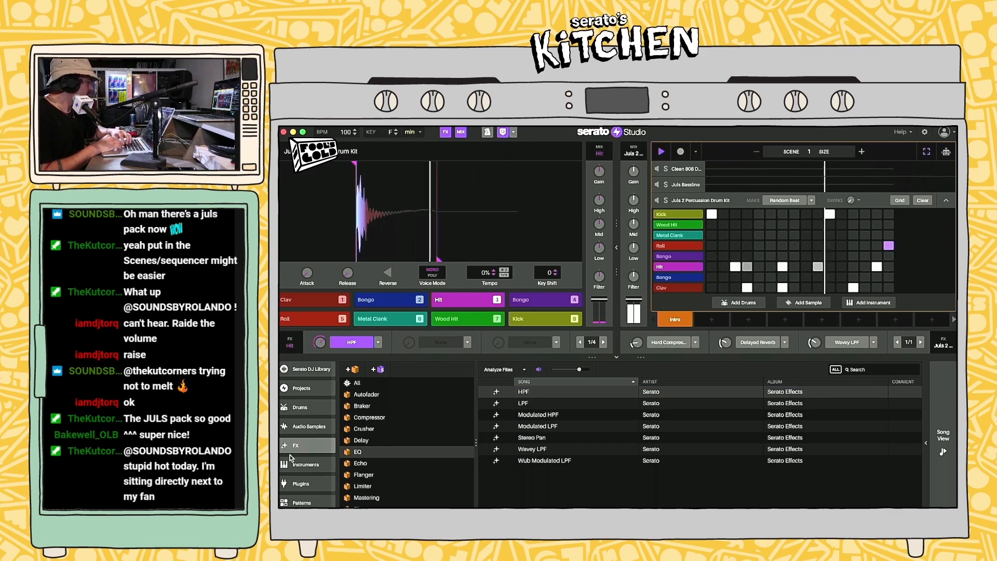
# Step: Load Dub Echo into the Hit's second effect slot and replace it with the plain Echo effect
pyautogui.scroll(-2, 383, 451)
pyautogui.click(364, 439)
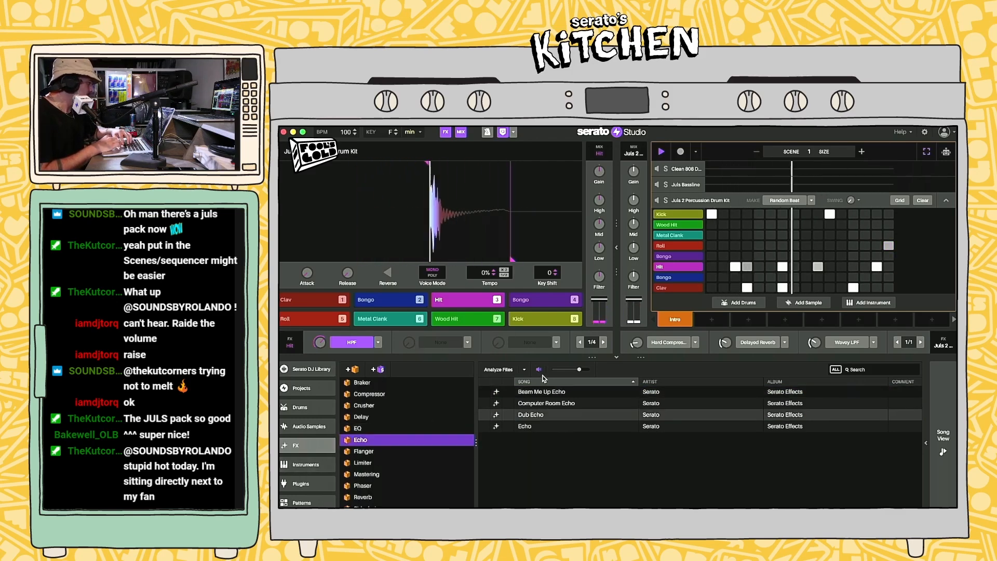
pyautogui.moveTo(530, 414); pyautogui.dragTo(427, 340)
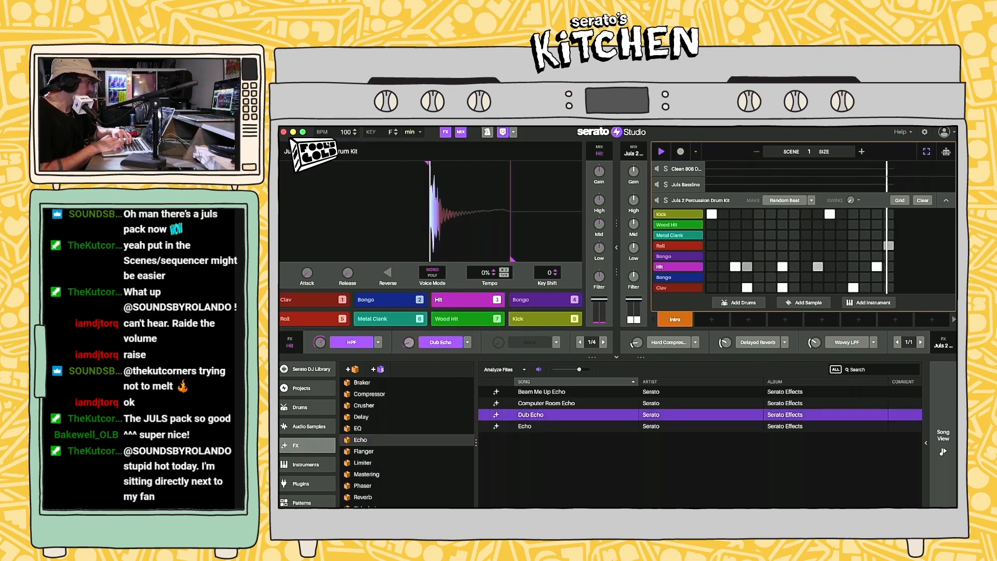
pyautogui.moveTo(525, 426); pyautogui.dragTo(442, 345)
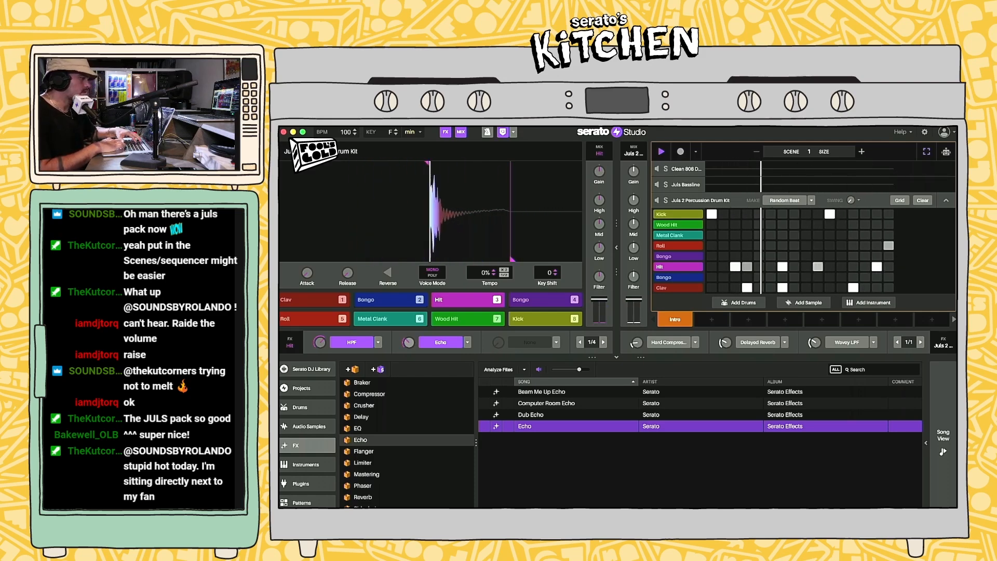
# Step: Switch to the song view, stop the playback and collapse the Juls 2 Percussion Drum Kit track in the sequencer
pyautogui.moveTo(850, 319)
pyautogui.click(710, 199)
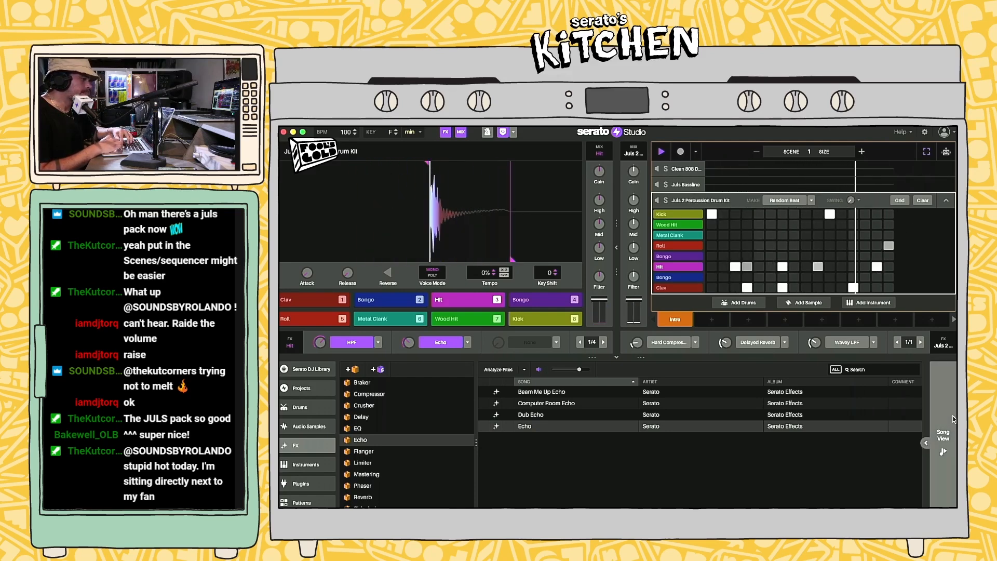
pyautogui.click(944, 436)
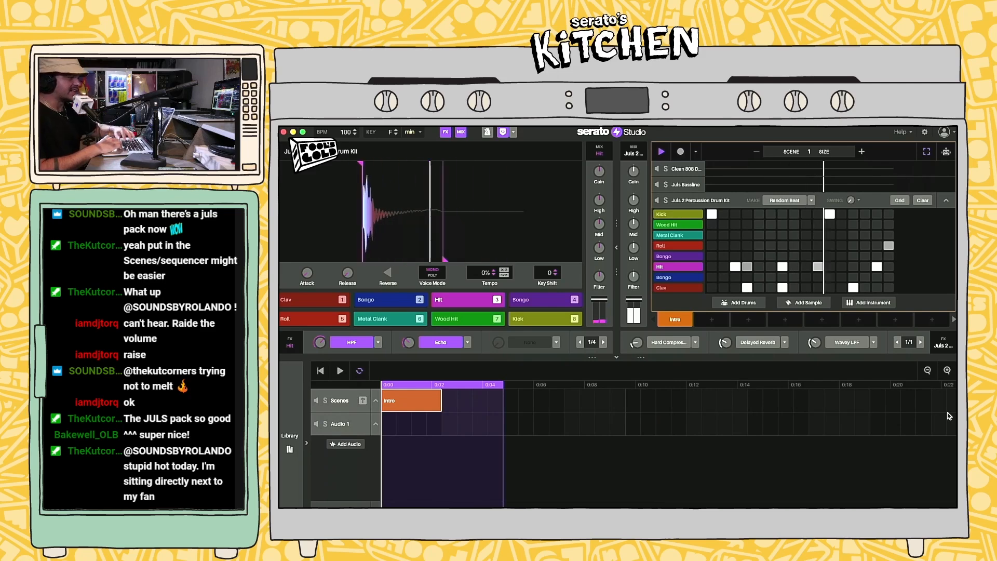
pyautogui.press('space')
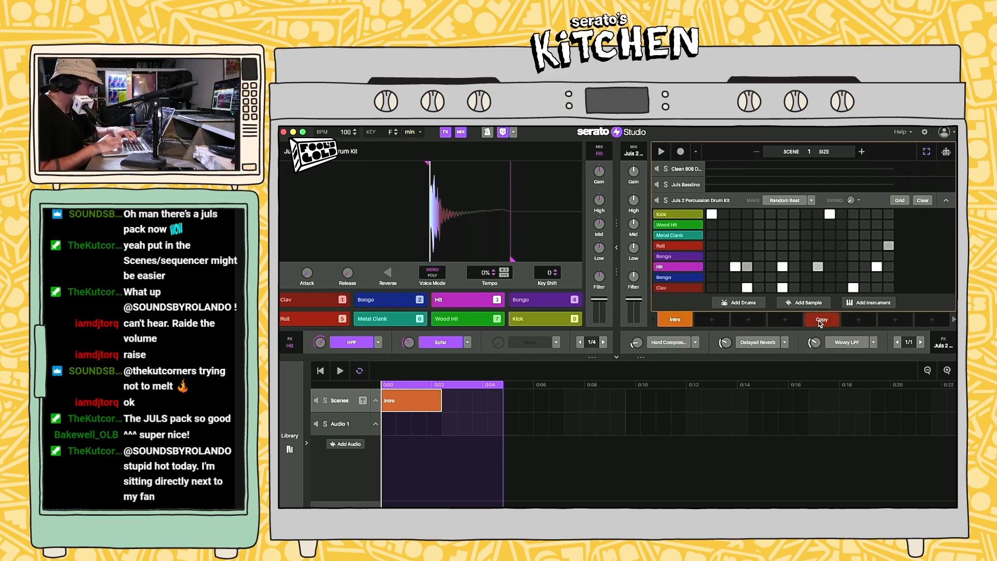
pyautogui.click(705, 201)
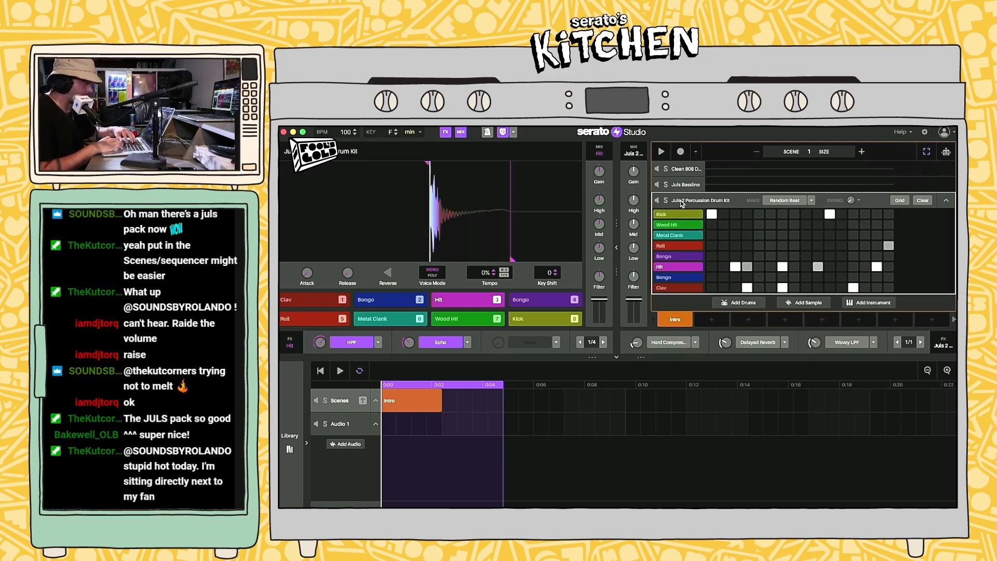
pyautogui.click(947, 202)
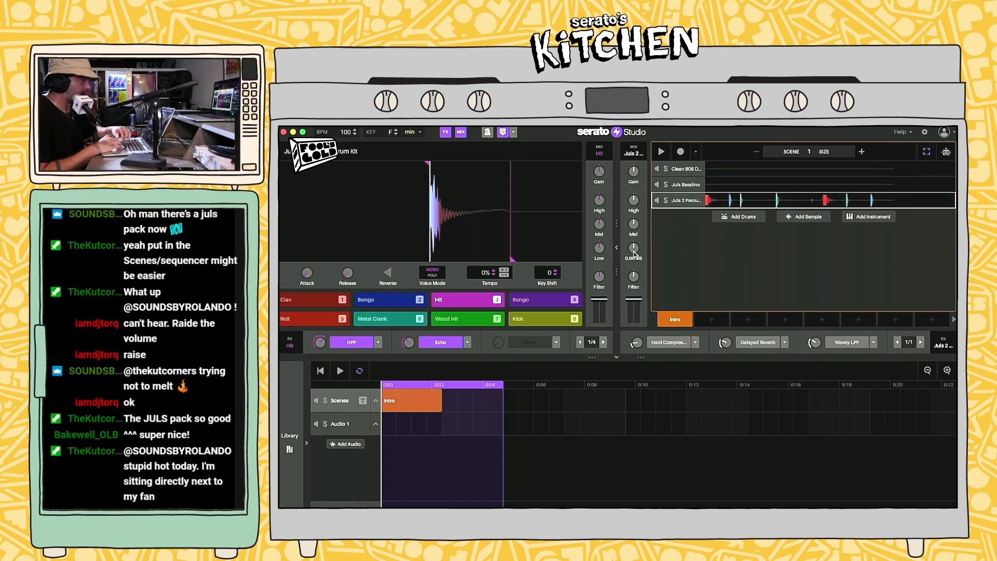
# Step: Return to the library and open the LOOPS folder of the FALCONS audio samples
pyautogui.click(290, 441)
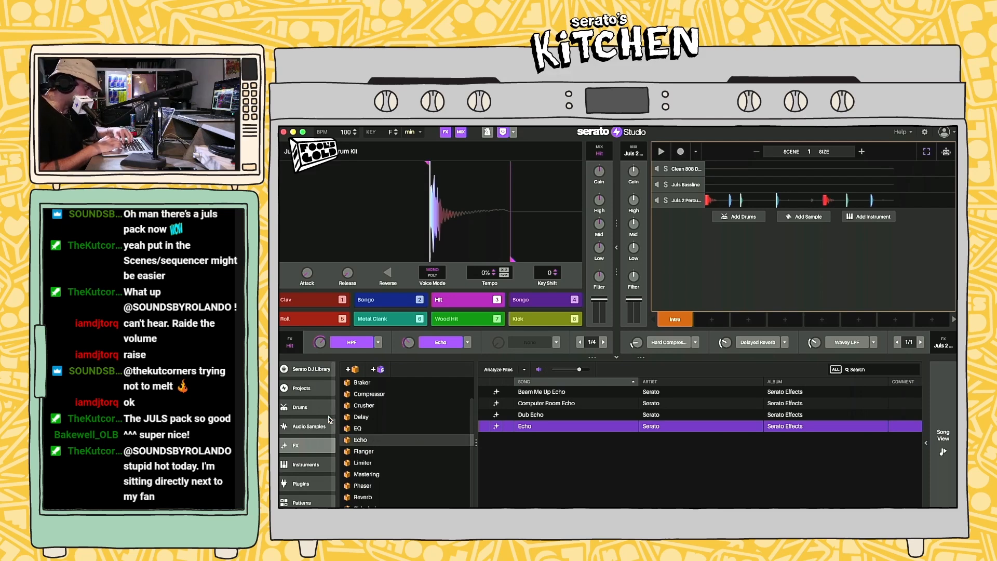
pyautogui.click(308, 426)
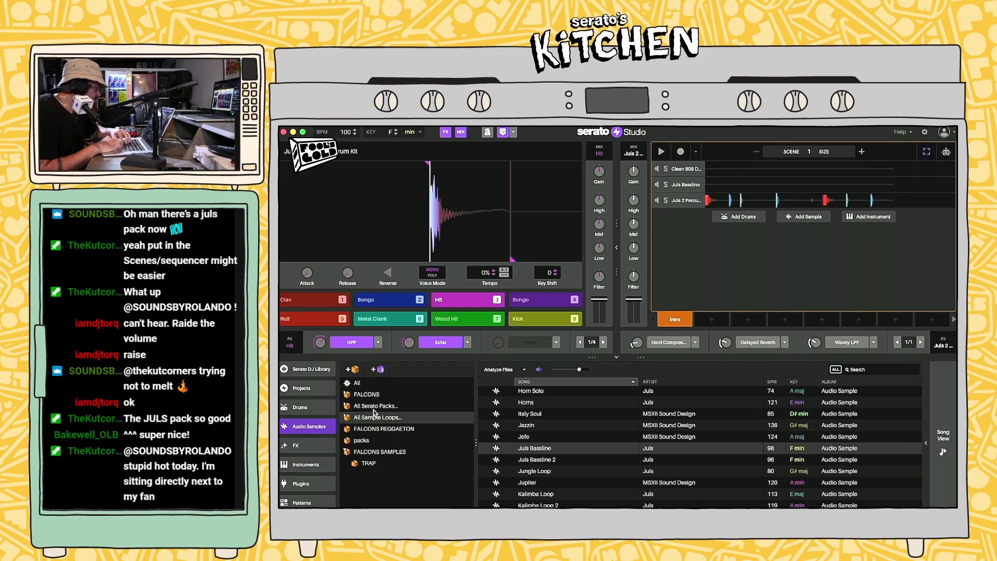
pyautogui.click(389, 418)
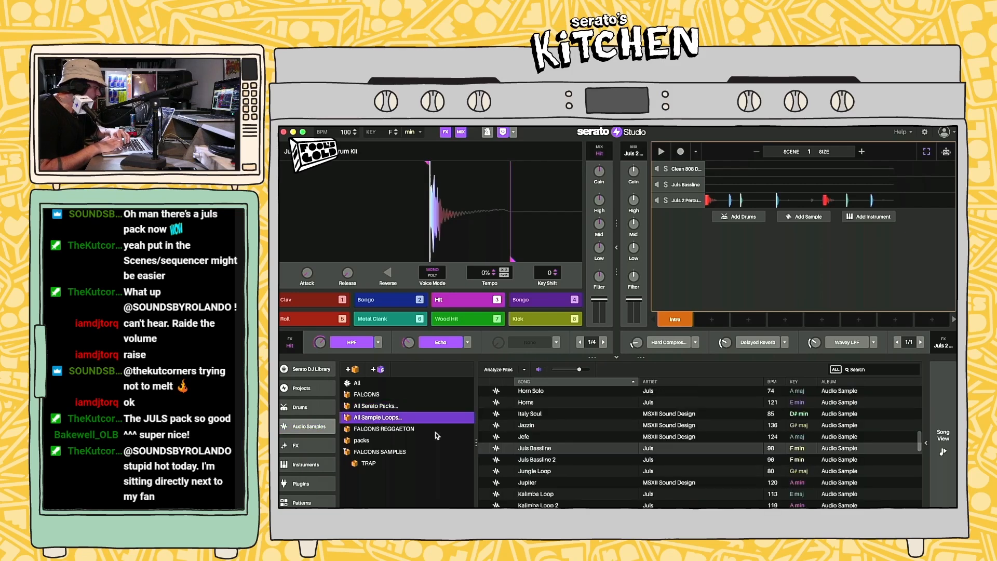
pyautogui.click(373, 396)
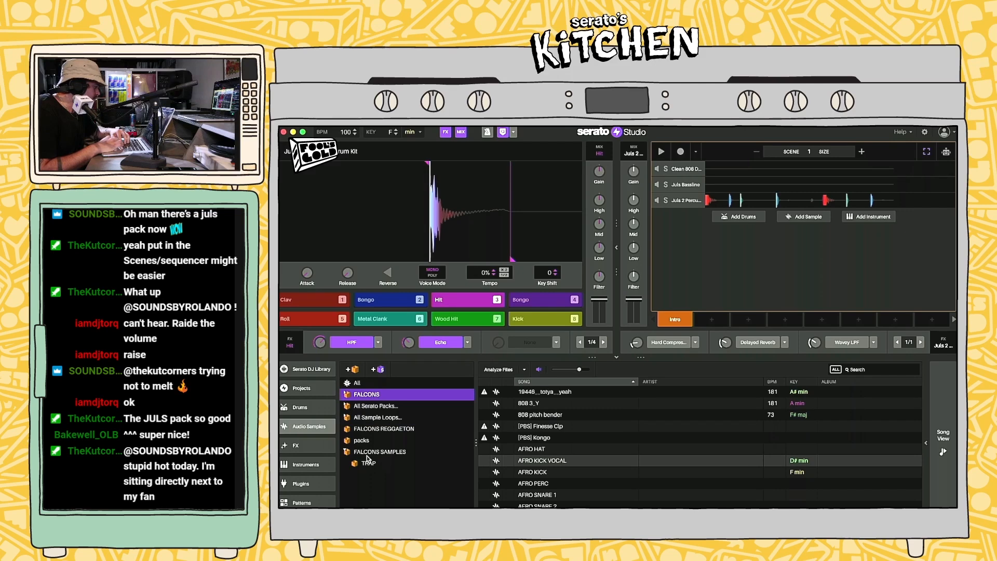
pyautogui.click(347, 395)
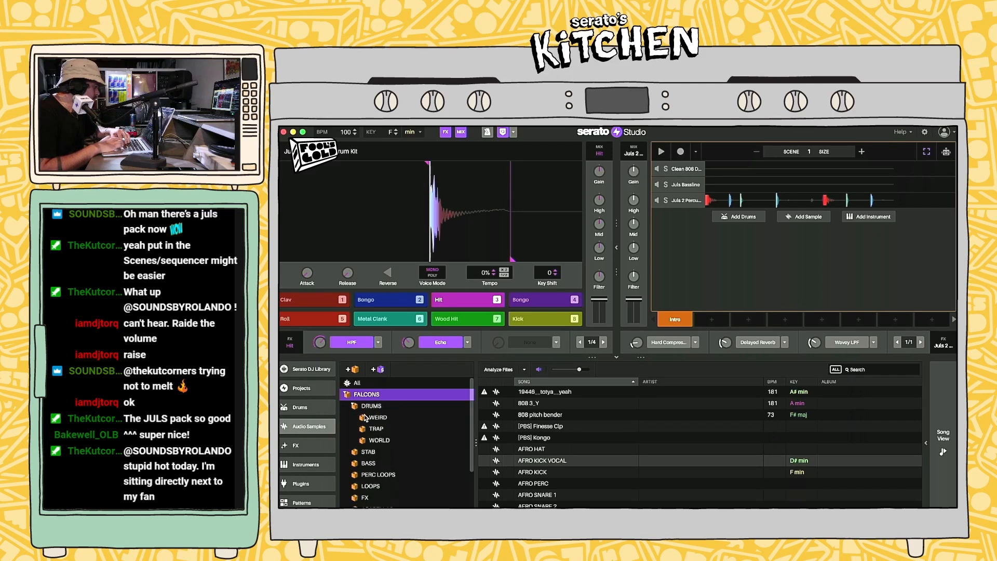
pyautogui.scroll(-2, 369, 424)
pyautogui.click(371, 448)
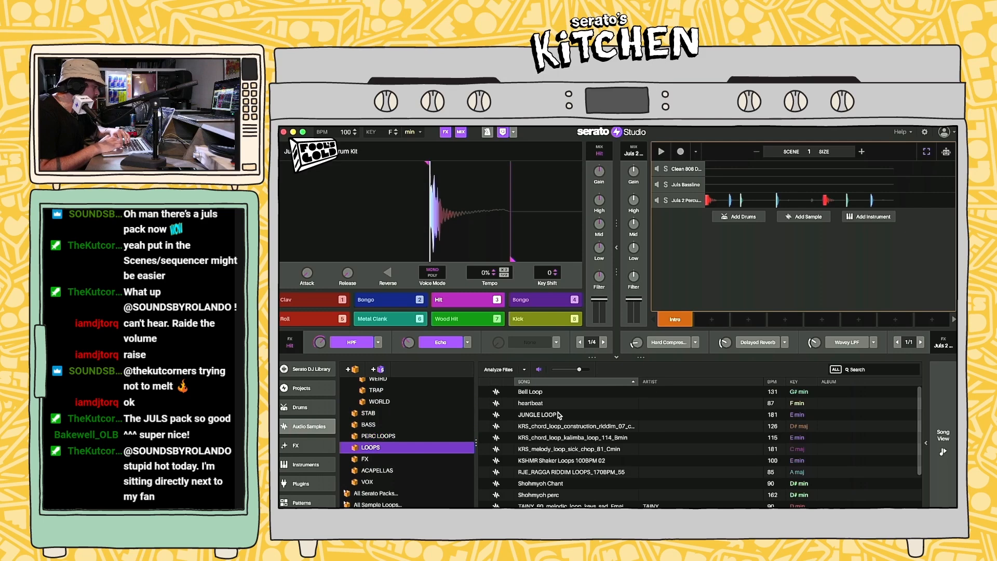
# Step: Audition the loops in the LOOPS folder one after another, from JUNGLE LOOP through the TAINY melodic loops
pyautogui.click(538, 393)
pyautogui.press('Down')
pyautogui.press('Down')
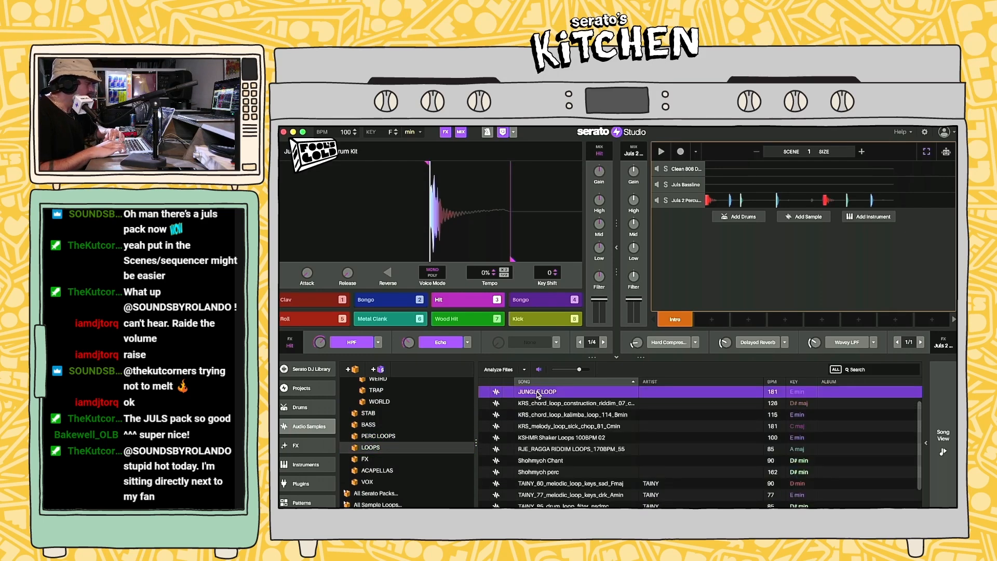
pyautogui.press('Down')
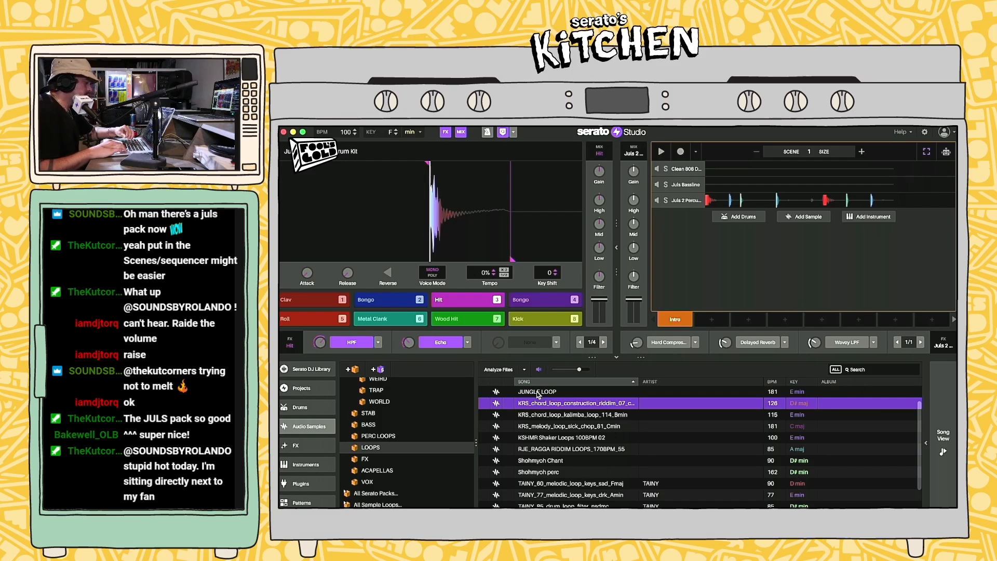
pyautogui.press('Down')
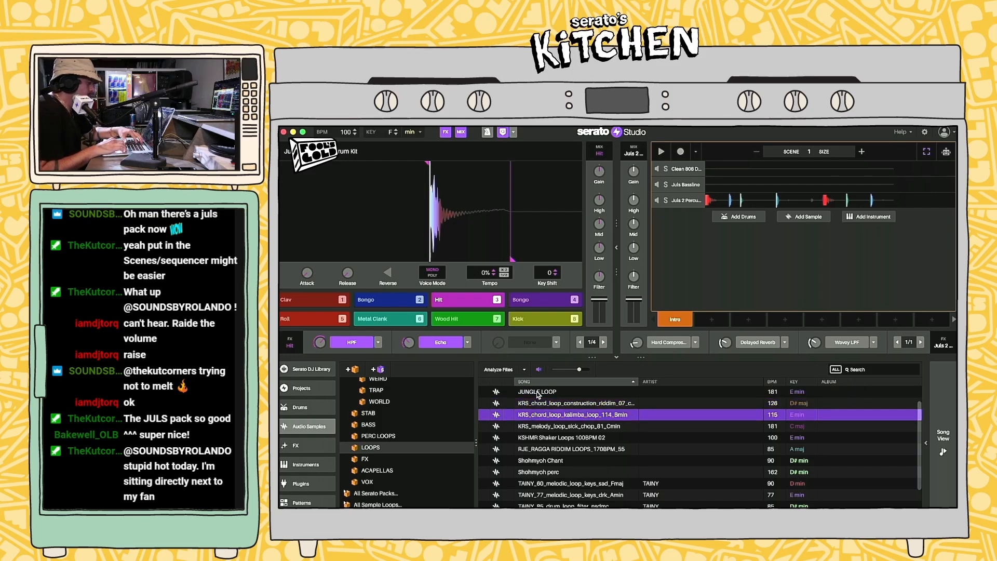
pyautogui.press('Down')
pyautogui.press('Down')
pyautogui.press('Up')
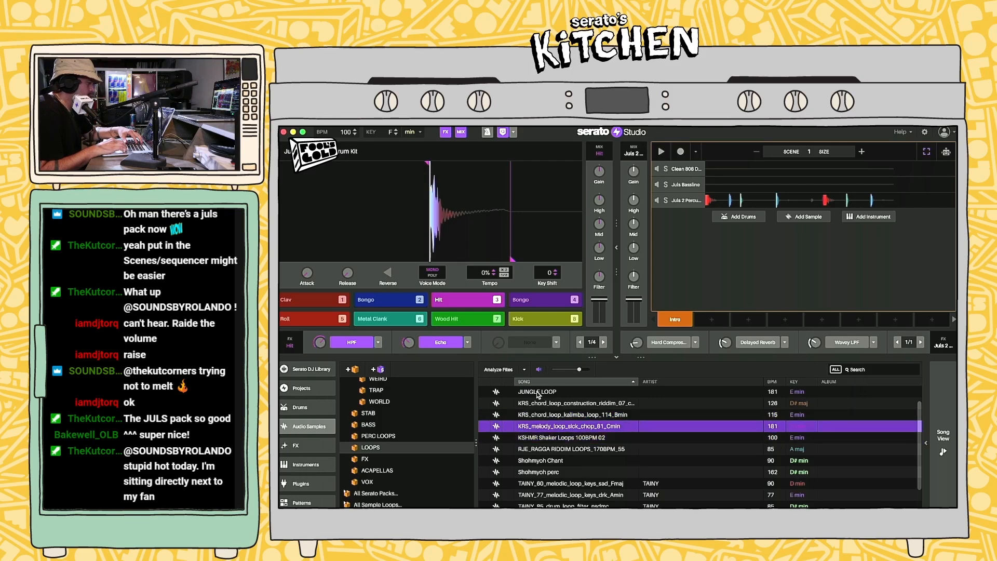
pyautogui.scroll(-2, 565, 445)
pyautogui.press('Down')
pyautogui.press('Down')
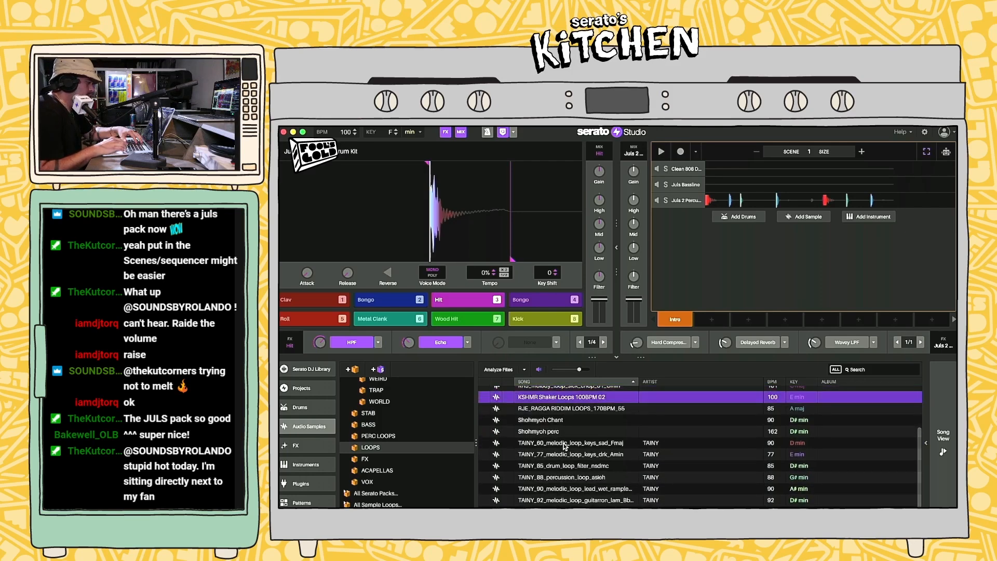
pyautogui.press('Down')
pyautogui.press('Down')
pyautogui.press('Down')
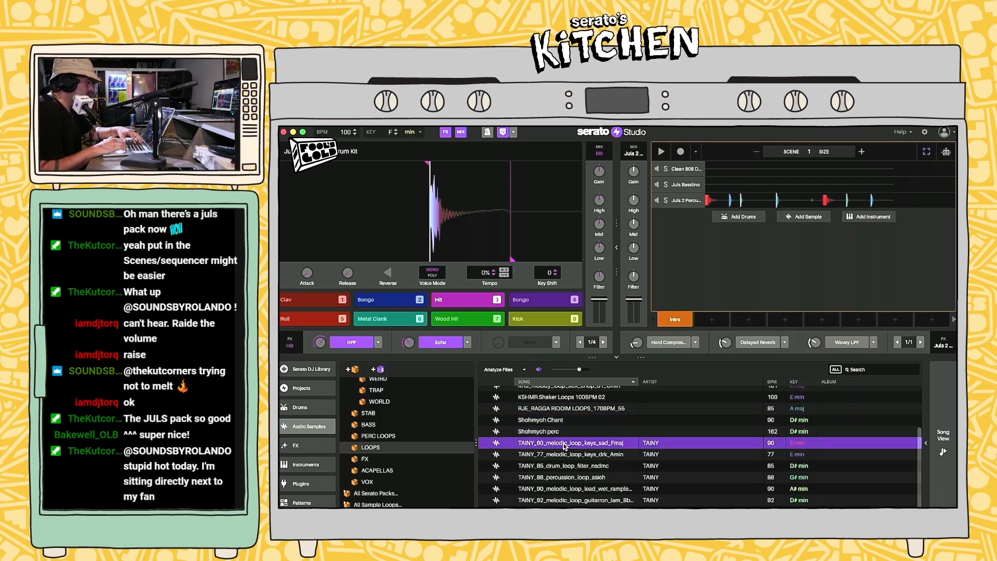
pyautogui.scroll(-1, 565, 445)
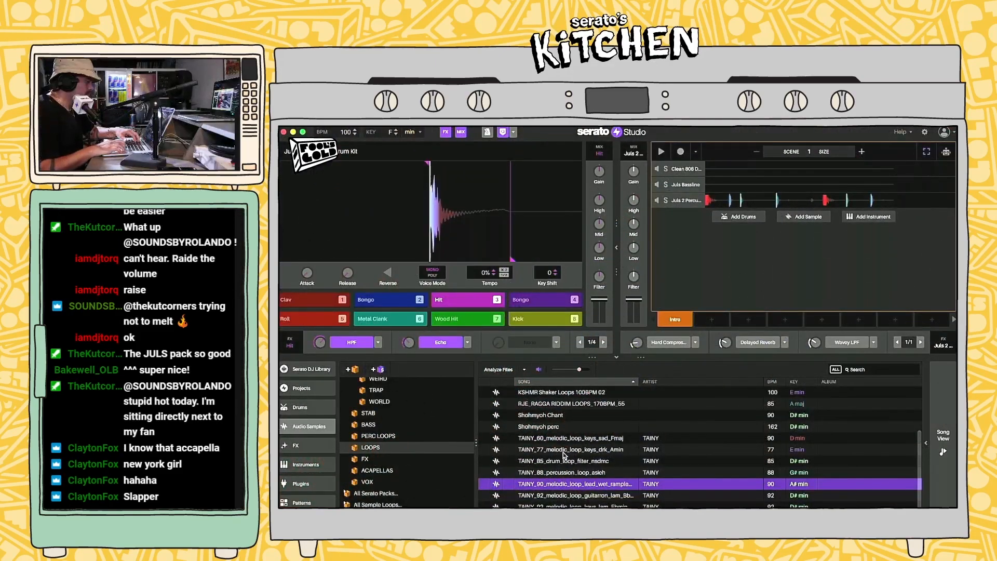
pyautogui.press('Down')
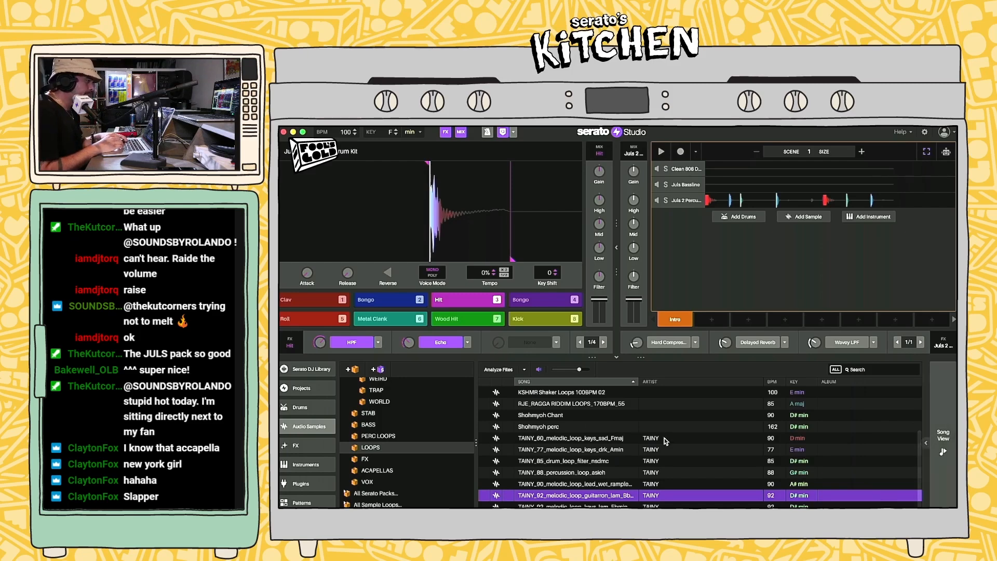
# Step: Add TAINY_92_melodic_loop_guitarron_lam_Bbmin to the scene as a new sample track and set cues on pads 5 and 7
pyautogui.moveTo(577, 497); pyautogui.dragTo(720, 266)
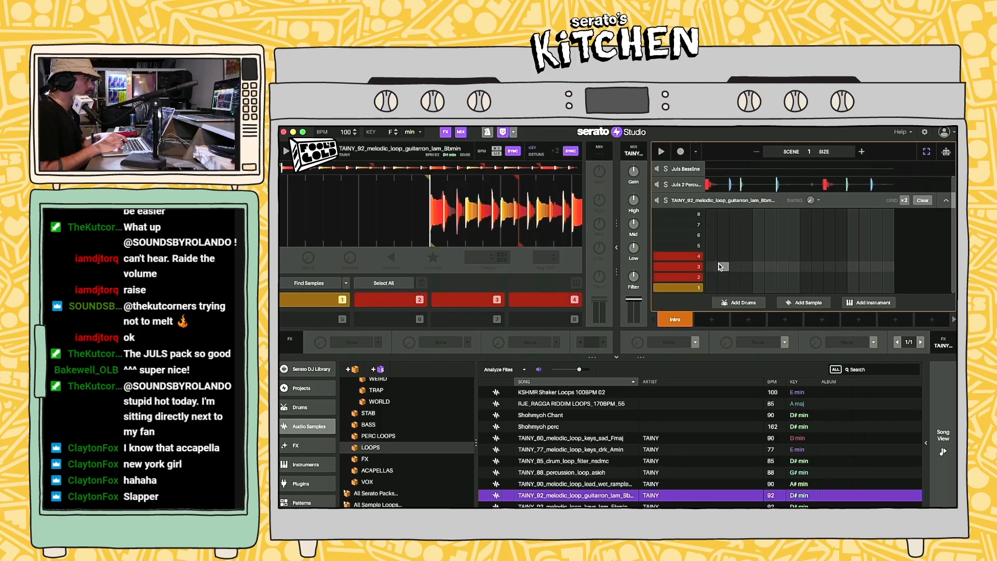
pyautogui.click(322, 301)
pyautogui.press('1')
pyautogui.press('1')
pyautogui.press('5')
pyautogui.press('7')
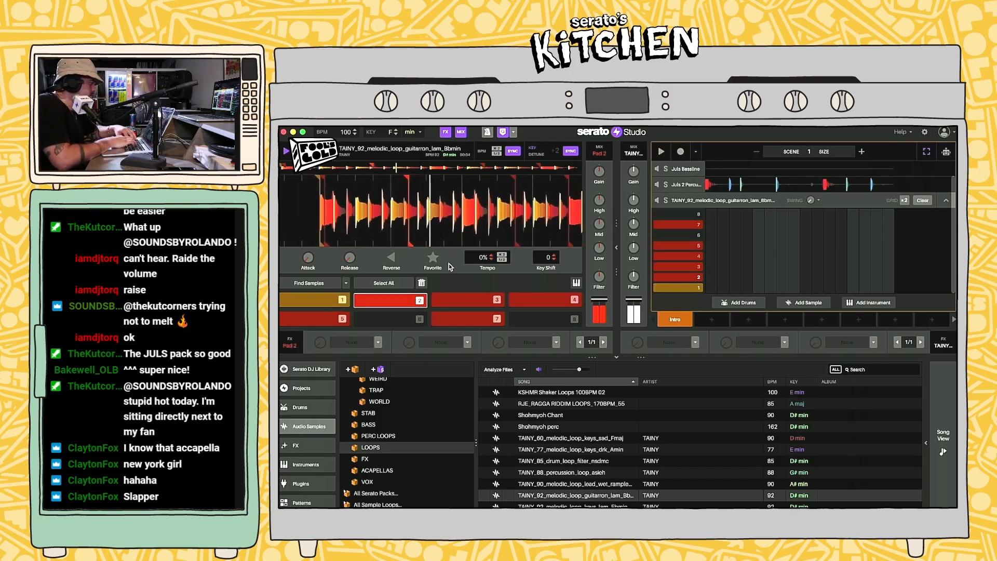
# Step: Play pads 1, 2 and 4 of the guitarron loop to try out its slices
pyautogui.press('4')
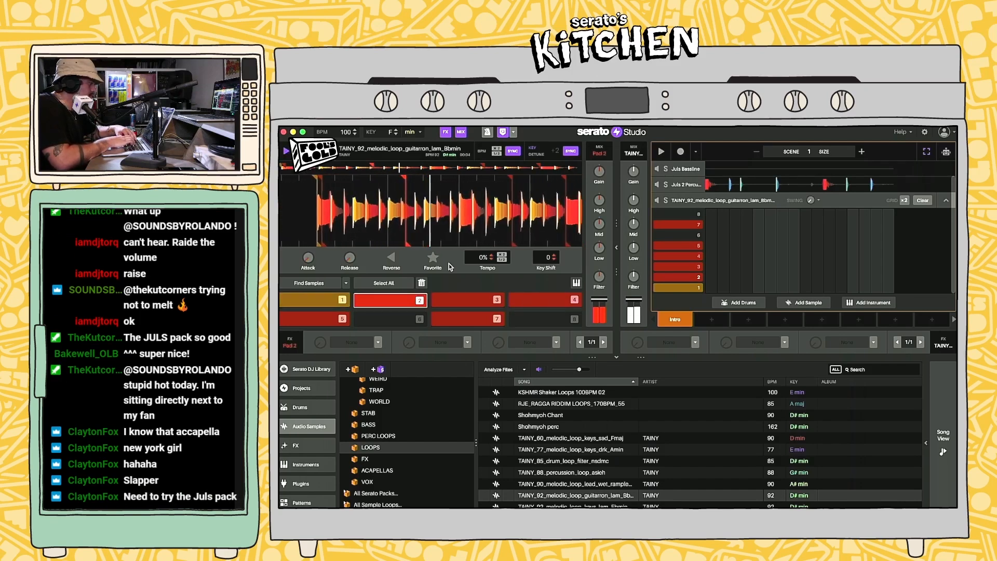
pyautogui.press('1')
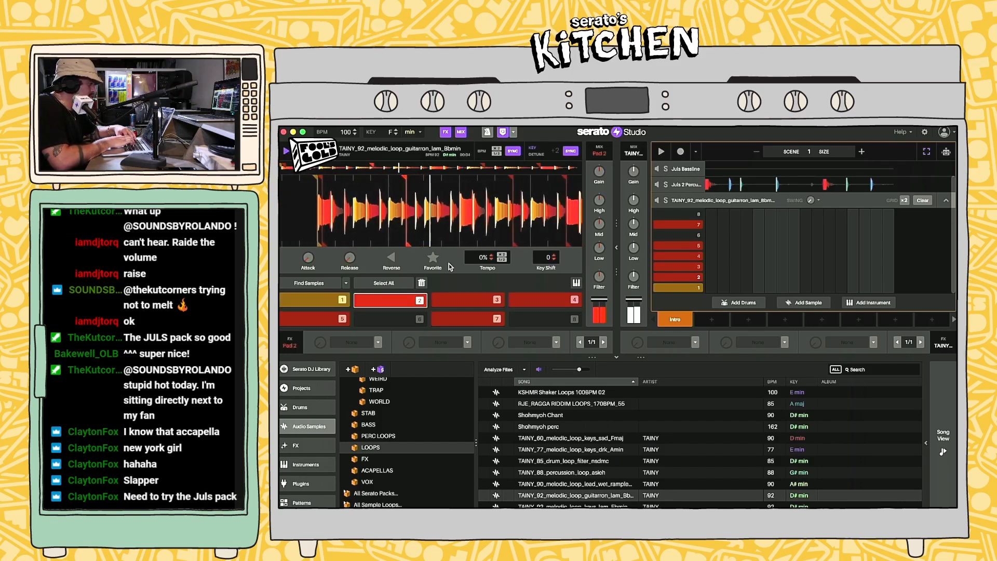
pyautogui.press('4')
pyautogui.press('2')
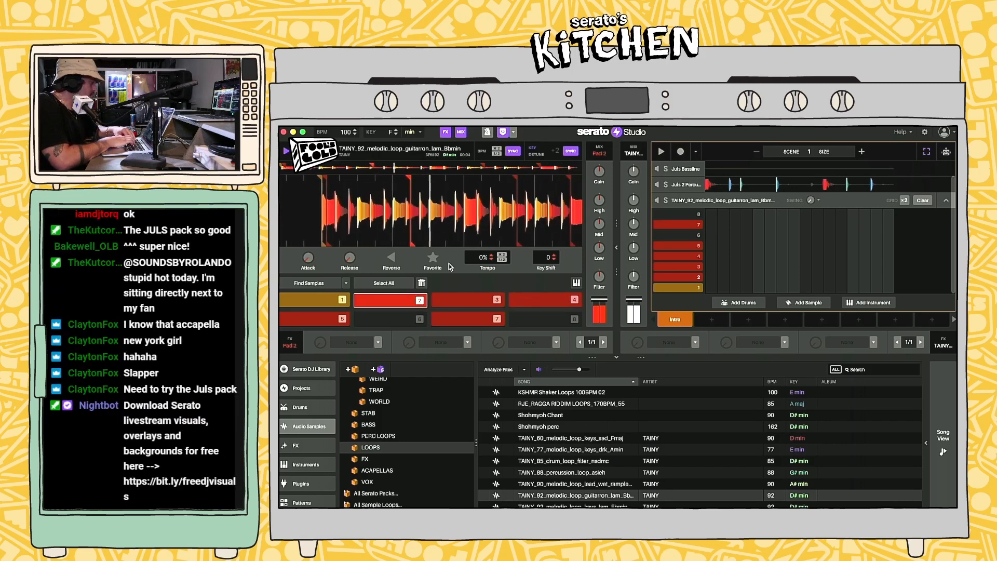
pyautogui.press('1')
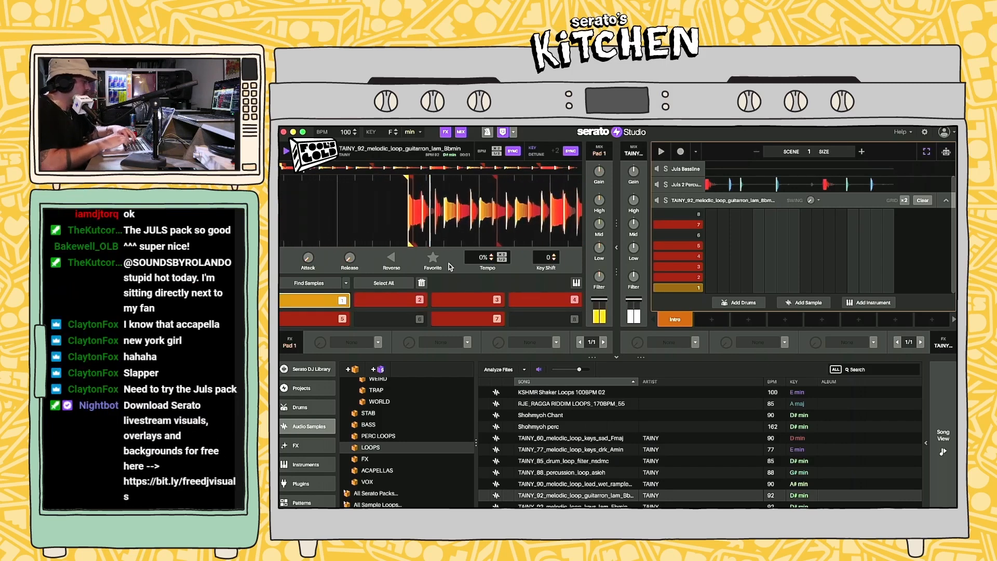
# Step: Shorten the loop region in the song view to the length of the Intro scene and play it back
pyautogui.click(945, 450)
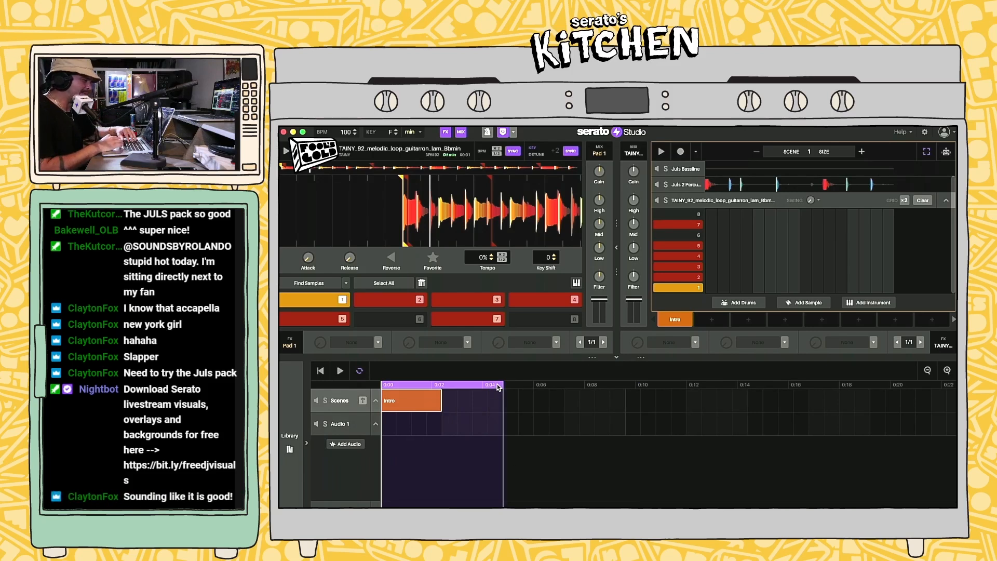
pyautogui.moveTo(502, 384); pyautogui.dragTo(439, 393)
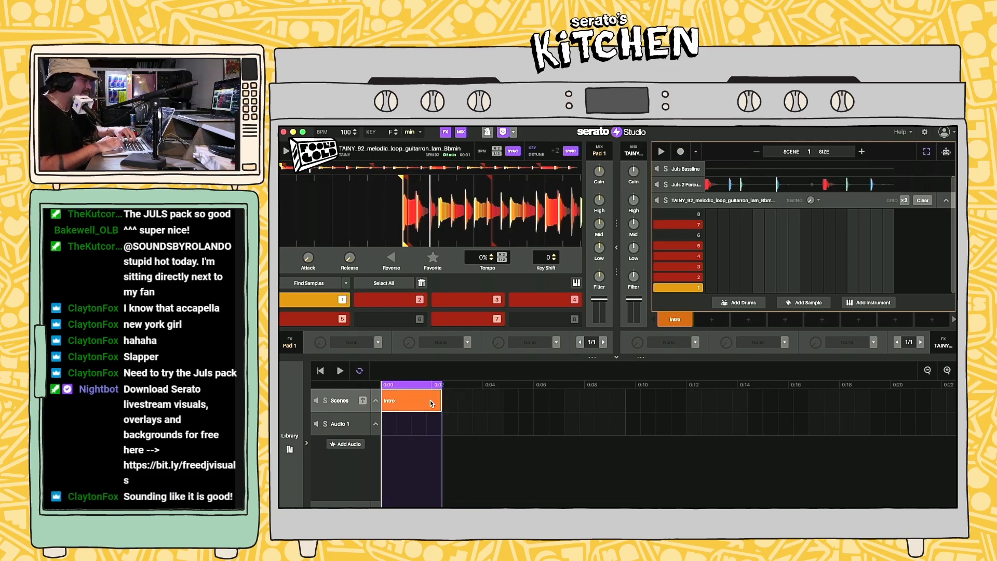
pyautogui.press('space')
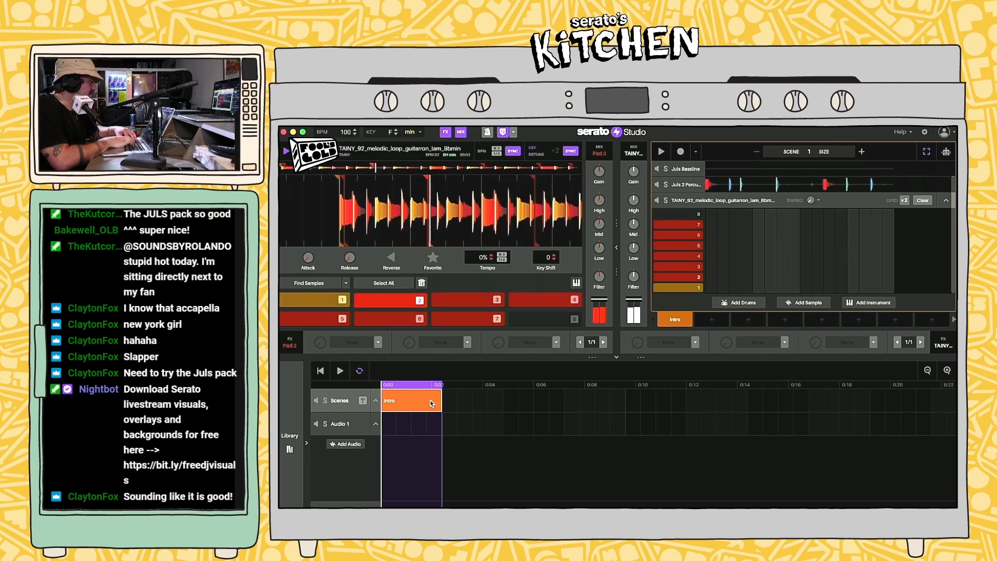
pyautogui.press('space')
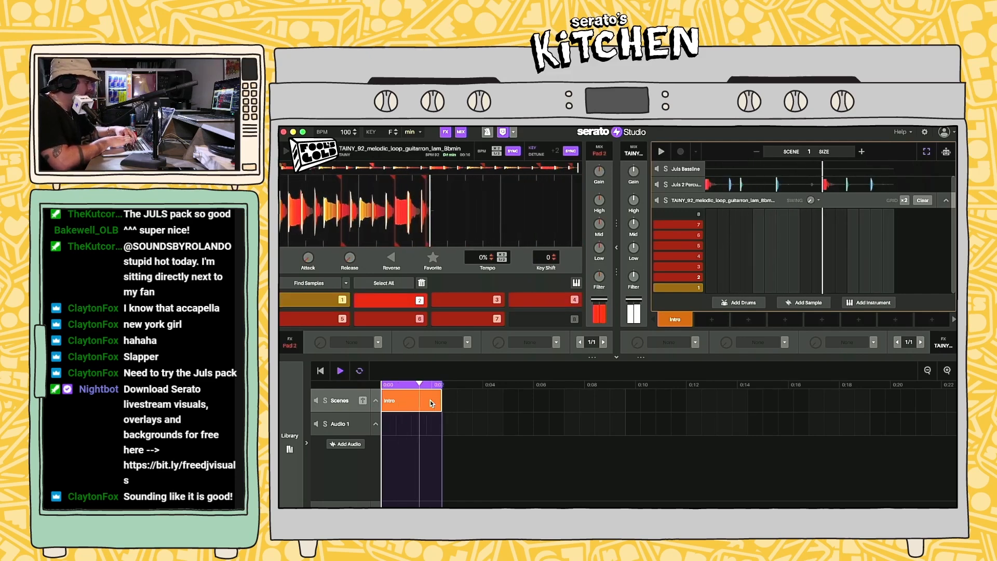
pyautogui.press('space')
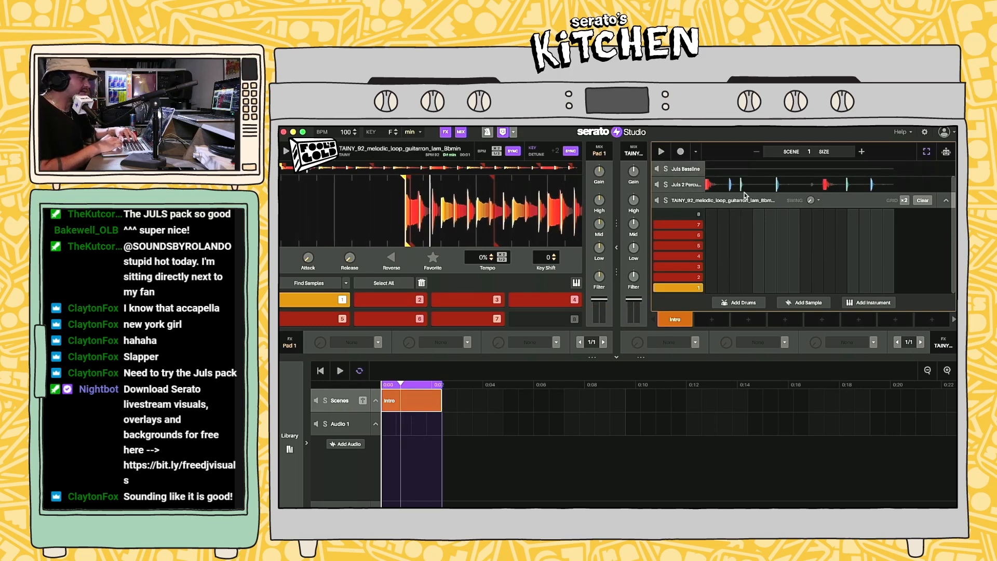
# Step: Extend the Intro scene to two bars and check the percussion kit's pattern in the widened sequencer
pyautogui.click(862, 152)
pyautogui.click(618, 247)
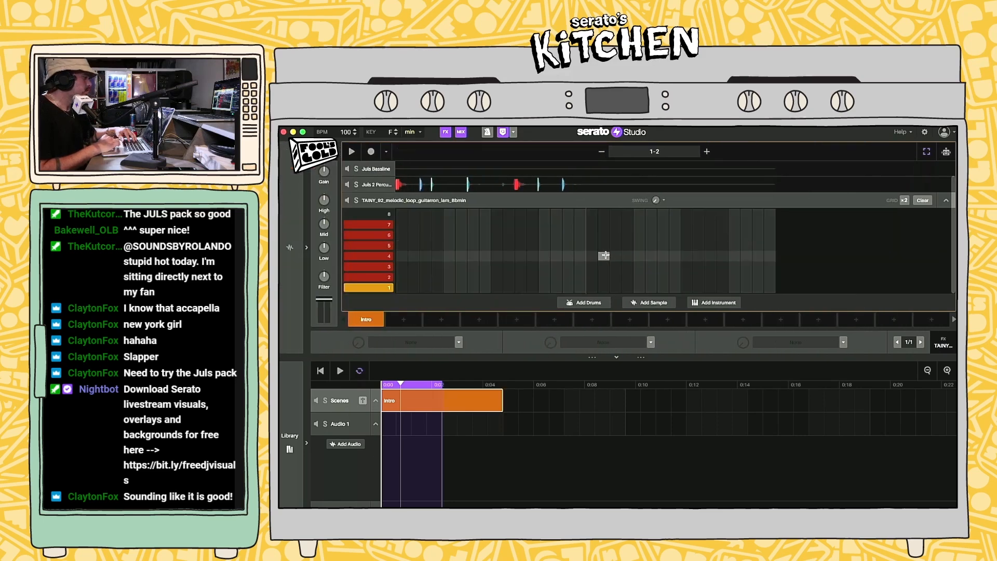
pyautogui.click(375, 185)
pyautogui.scroll(-1, 559, 252)
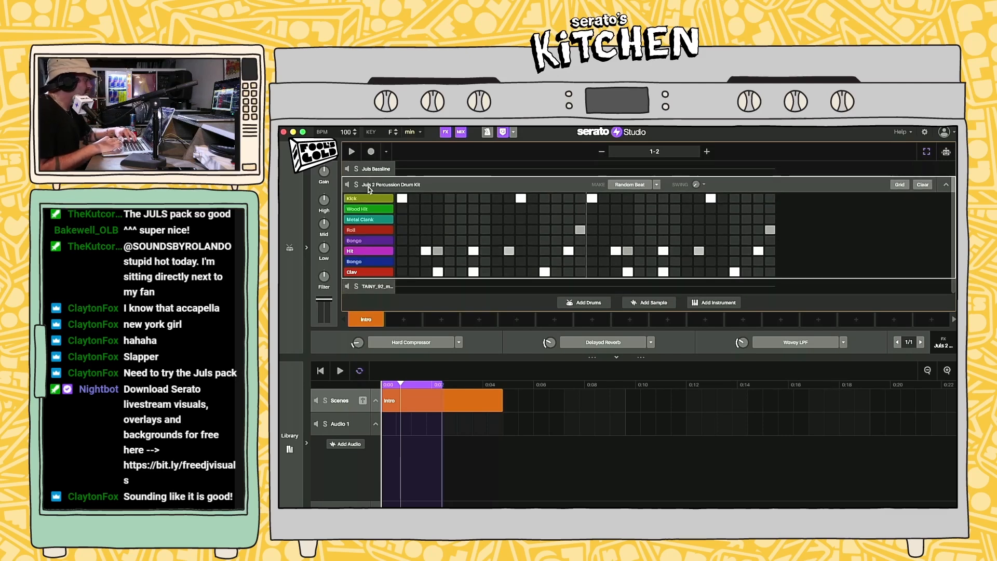
pyautogui.click(944, 183)
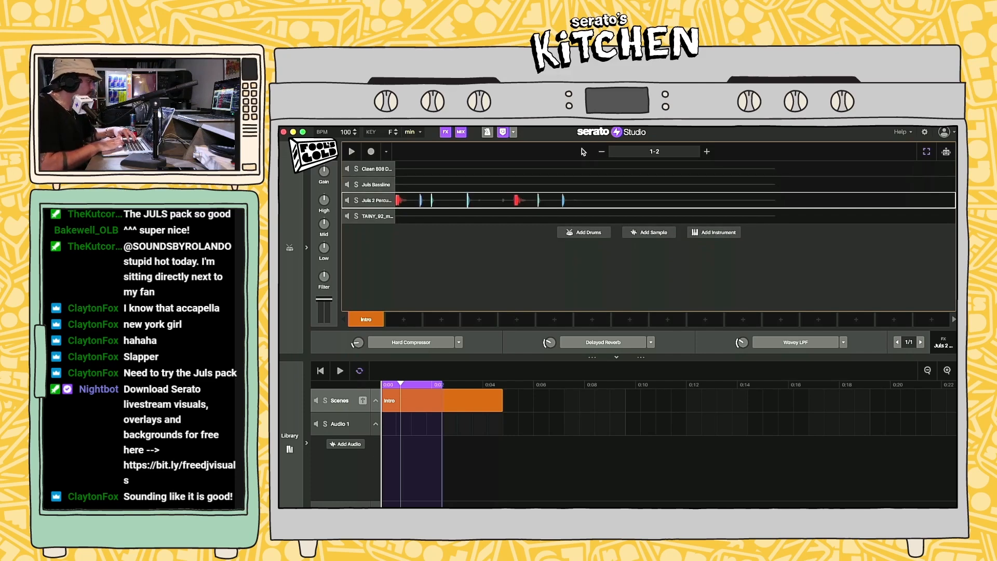
# Step: Open the TAINY guitarron loop's sequencer and rehearse the slices on pads 1 and 2
pyautogui.click(371, 218)
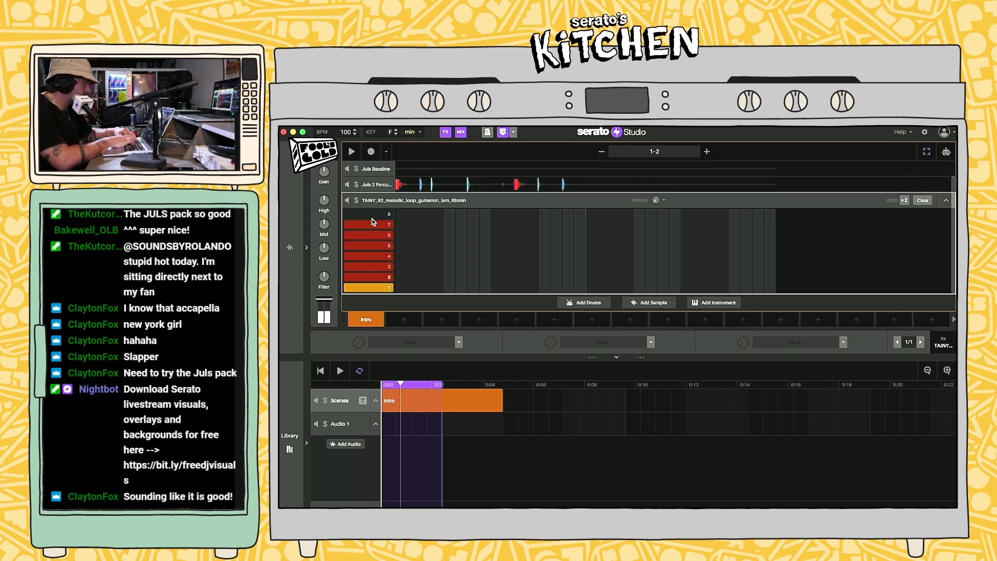
pyautogui.press('1')
pyautogui.press('2')
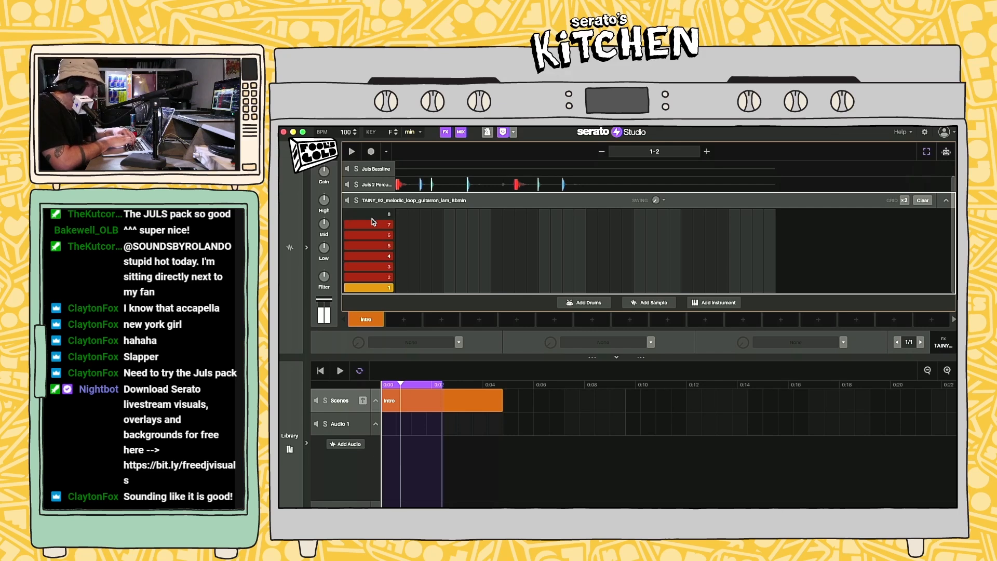
pyautogui.press('2')
pyautogui.press('1')
pyautogui.press('1')
pyautogui.press('1')
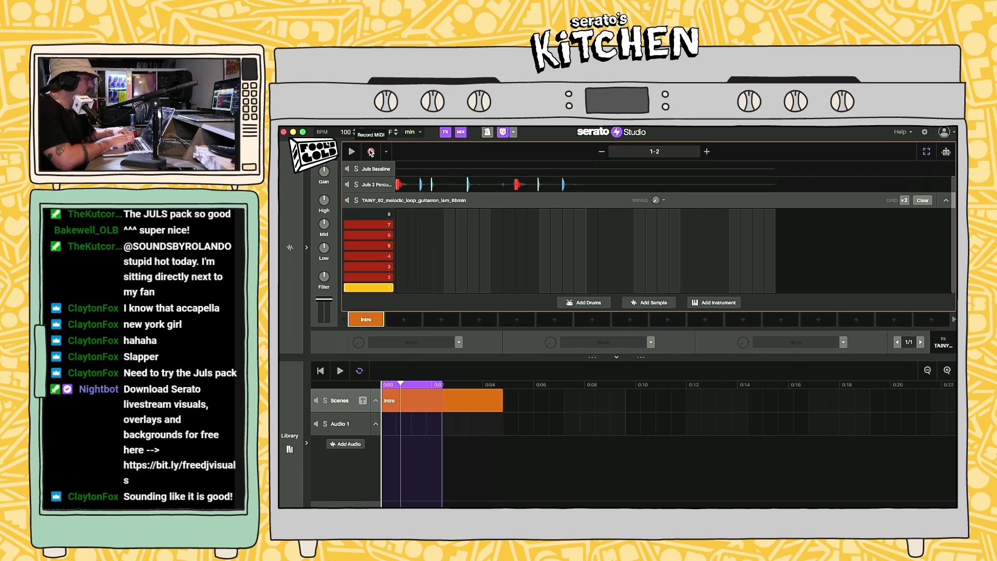
# Step: Record guitarron slices 1, 2, 4 and 2 into the two-bar Intro scene, each held for half a bar
pyautogui.click(371, 153)
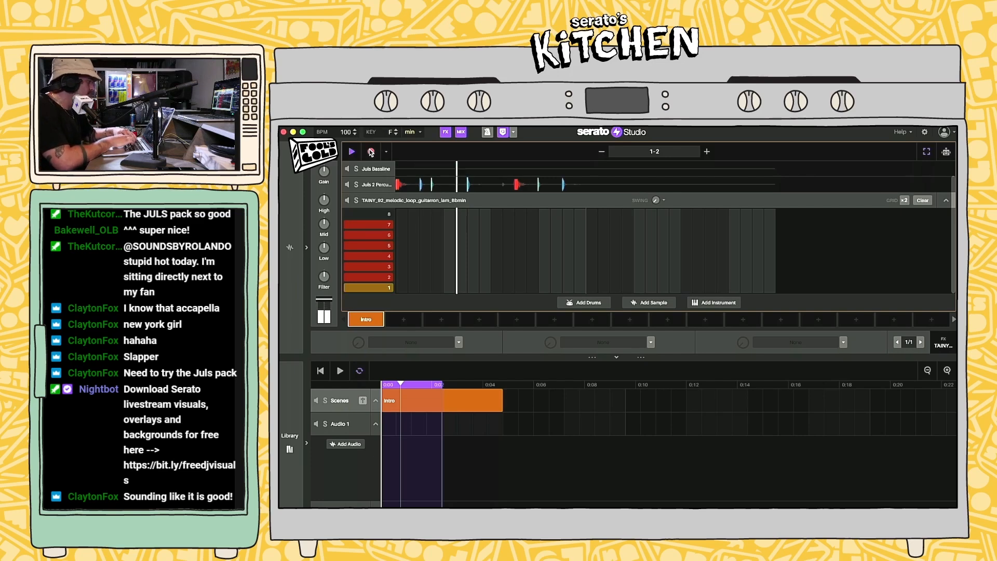
pyautogui.press('1')
pyautogui.press('2')
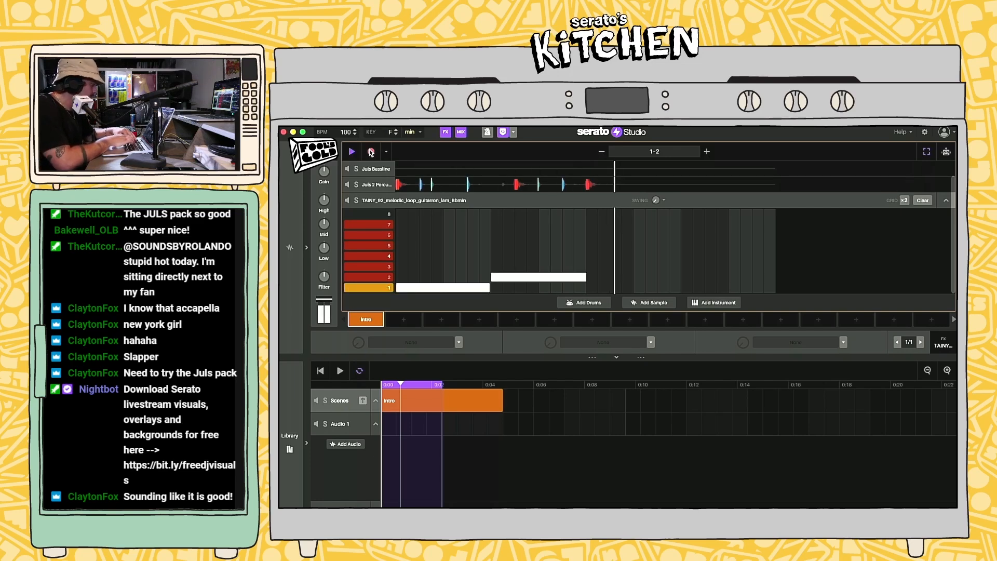
pyautogui.press('4')
pyautogui.press('1')
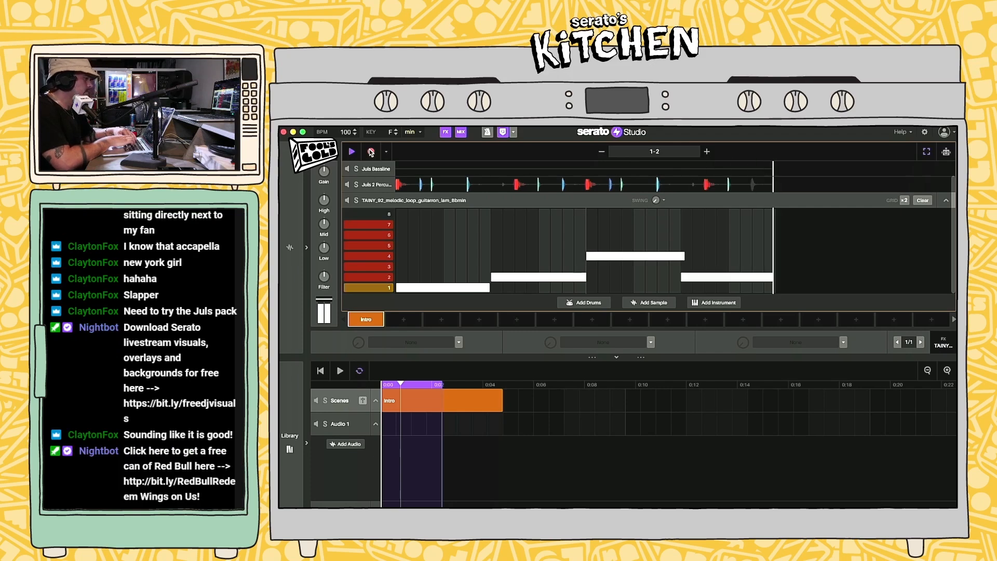
pyautogui.press('space')
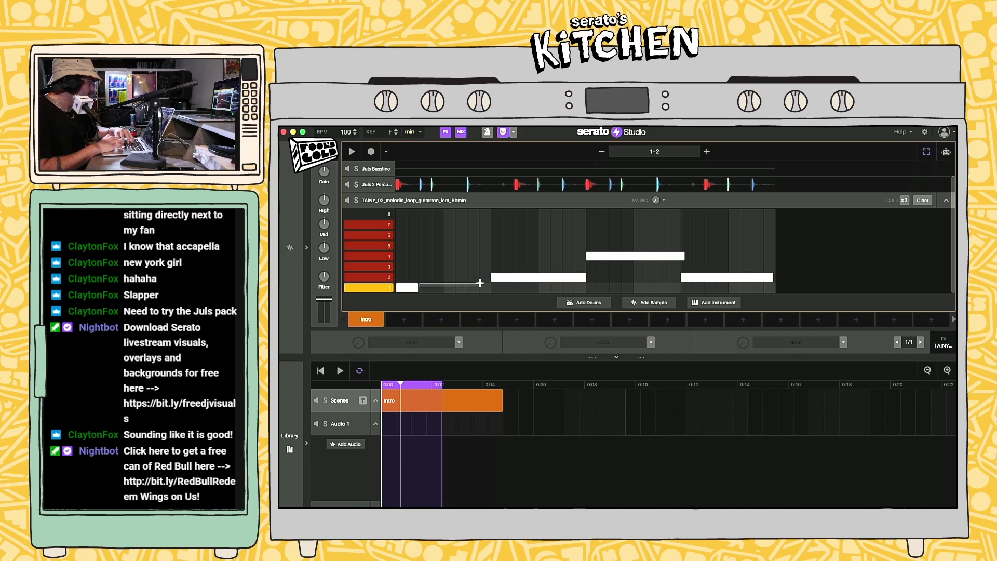
# Step: Align the ends of the slice 1, first slice 2 and slice 4 notes with the half-bar lines and play the pattern back
pyautogui.moveTo(417, 287); pyautogui.dragTo(491, 288)
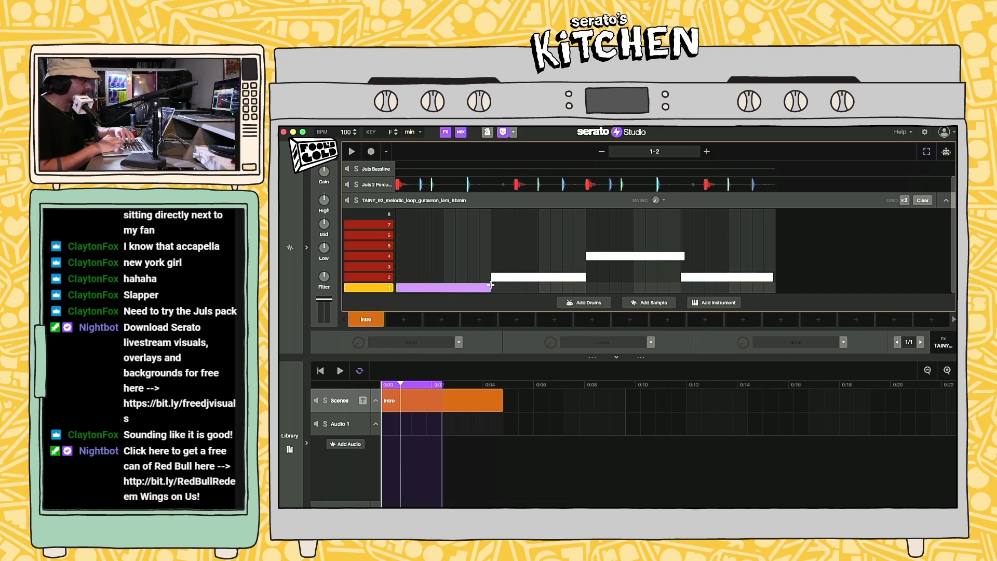
pyautogui.click(585, 276)
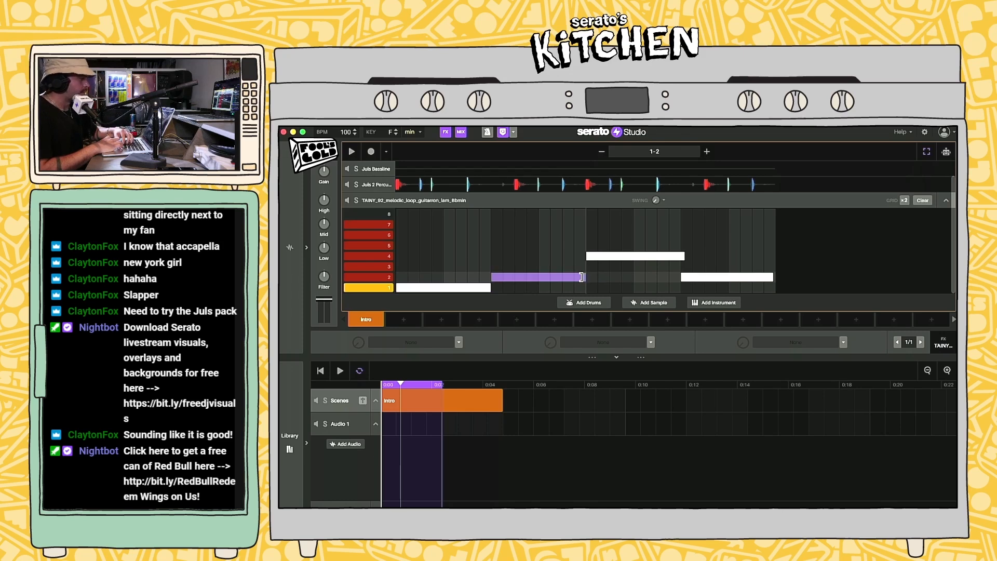
pyautogui.moveTo(685, 255); pyautogui.dragTo(677, 255)
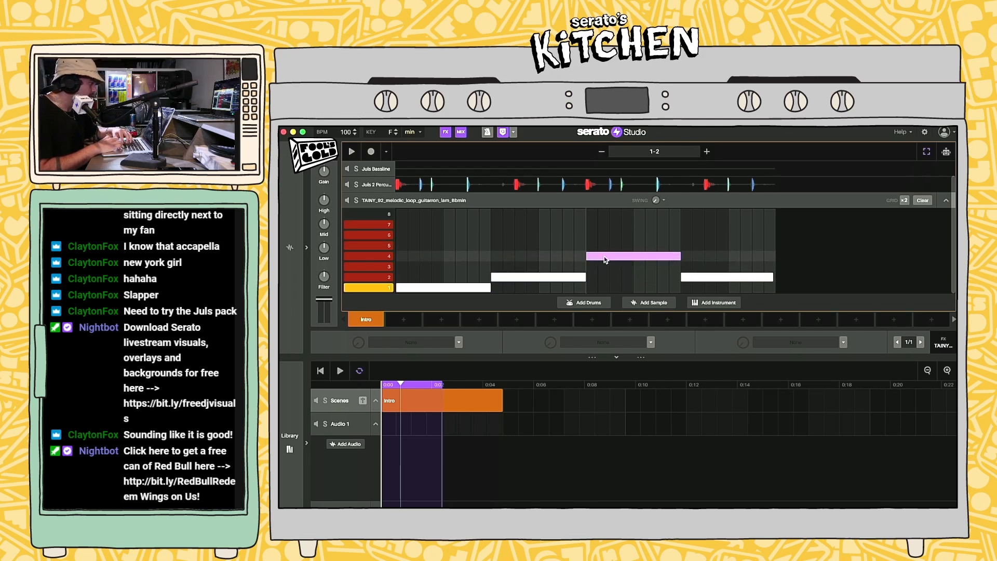
pyautogui.press('space')
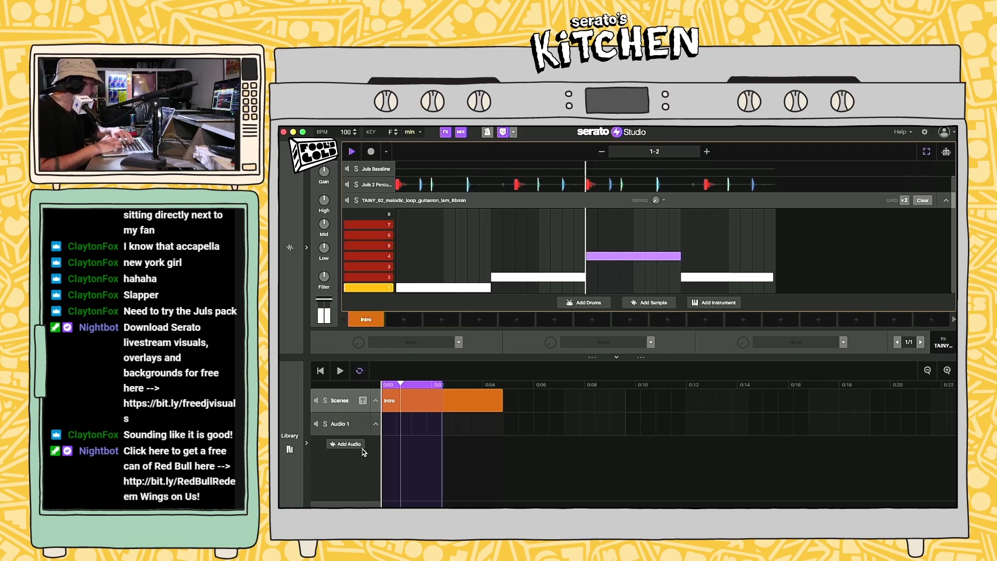
# Step: Open the library, stop playback and expand the guitarron loop's sample deck with its waveform and pads
pyautogui.click(289, 445)
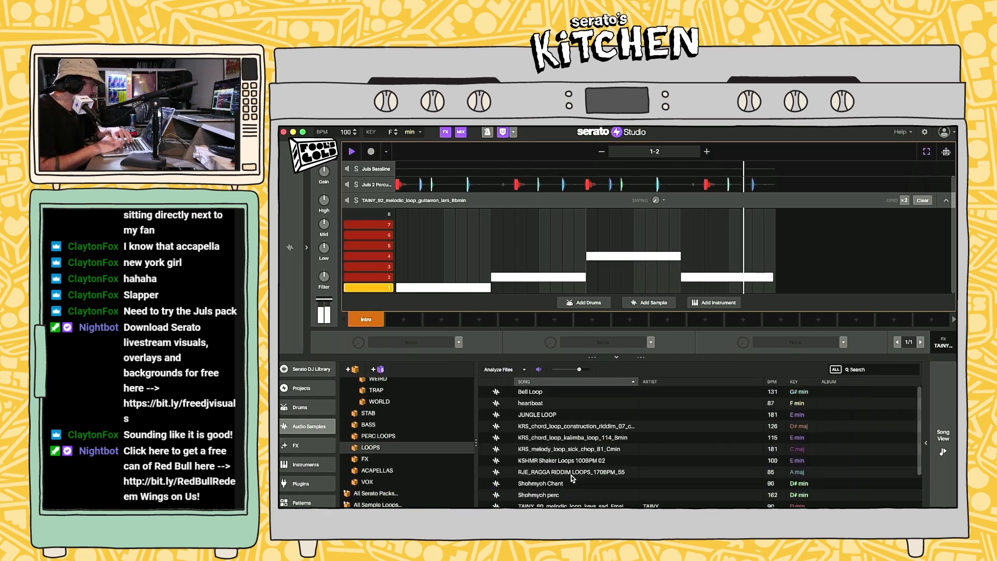
pyautogui.press('space')
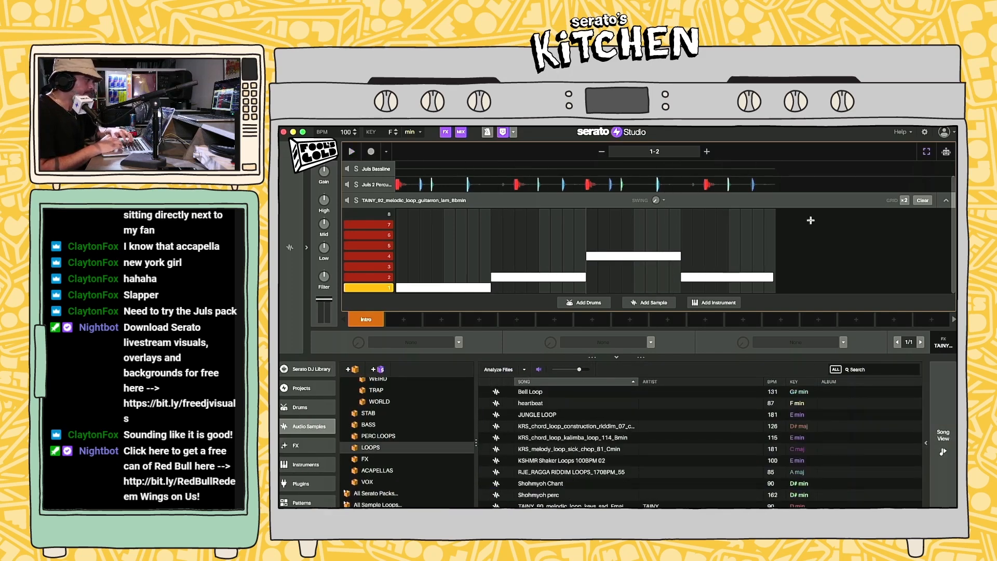
pyautogui.click(307, 247)
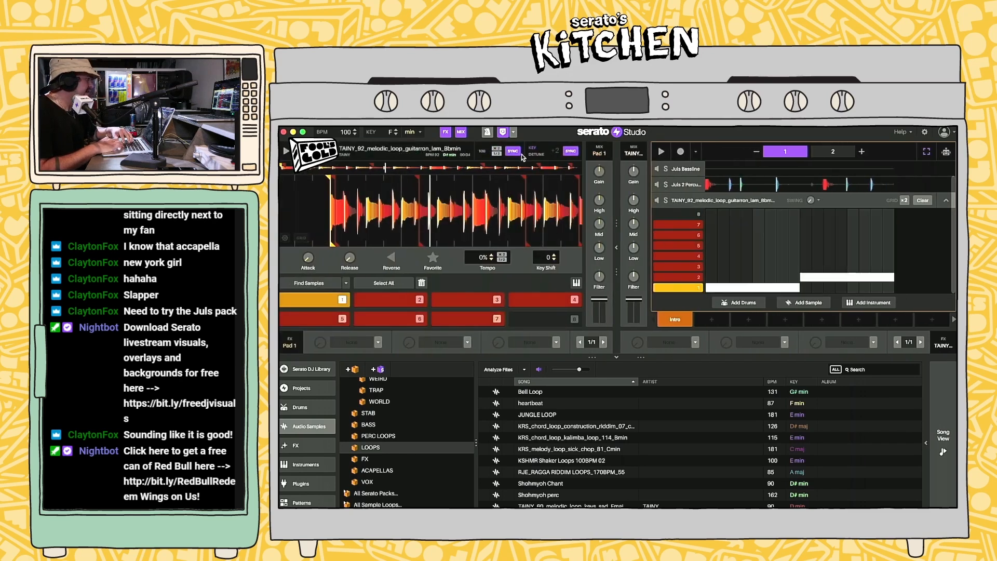
# Step: Try raising the song key stepwise to A# minor while the beat plays
pyautogui.click(396, 130)
pyautogui.press('space')
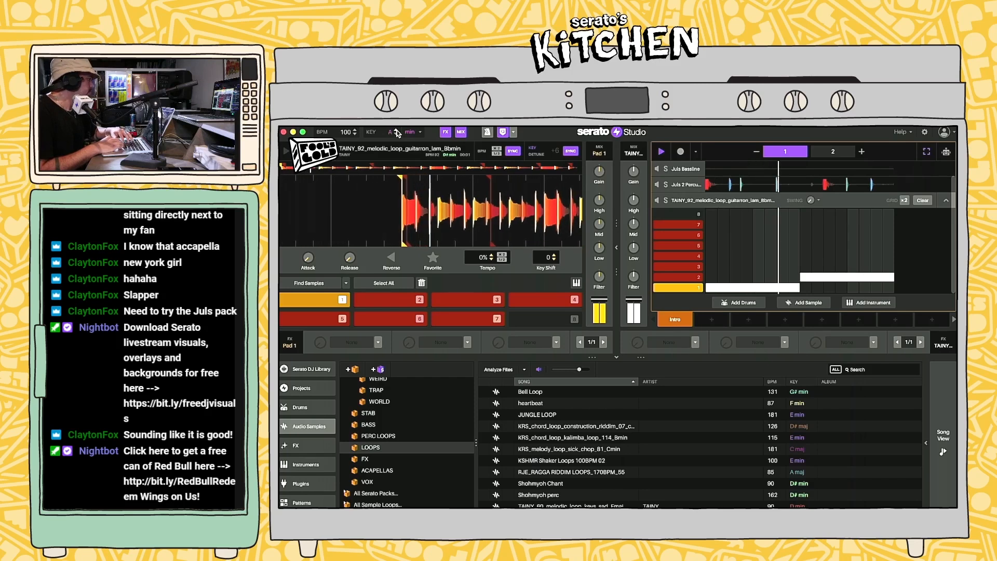
pyautogui.click(396, 130)
pyautogui.click(396, 131)
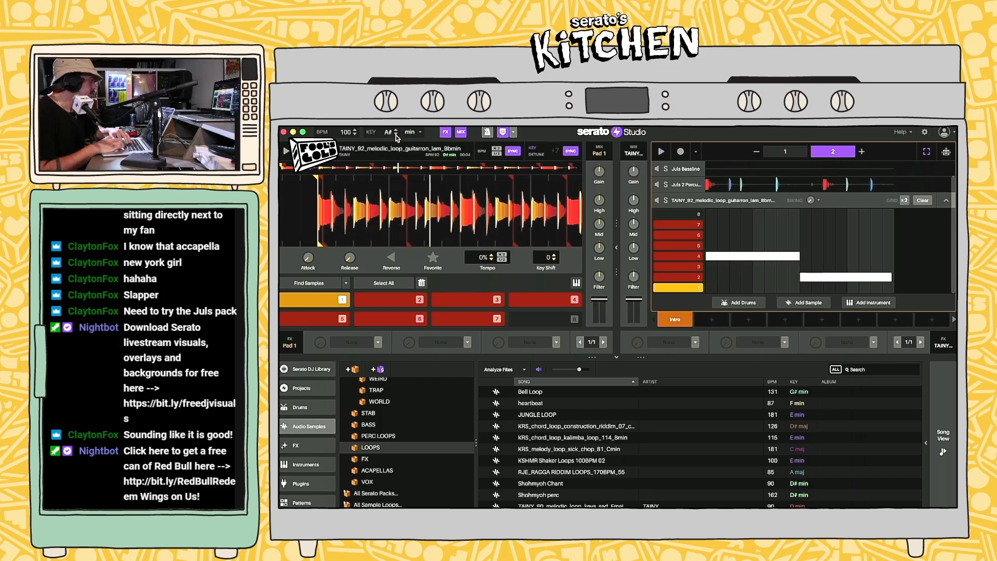
# Step: Try lowering the song key to C minor, step it back up through E to F minor, and compare during playback
pyautogui.click(395, 135)
pyautogui.click(396, 136)
pyautogui.click(395, 135)
pyautogui.click(395, 136)
pyautogui.click(396, 135)
pyautogui.press('space')
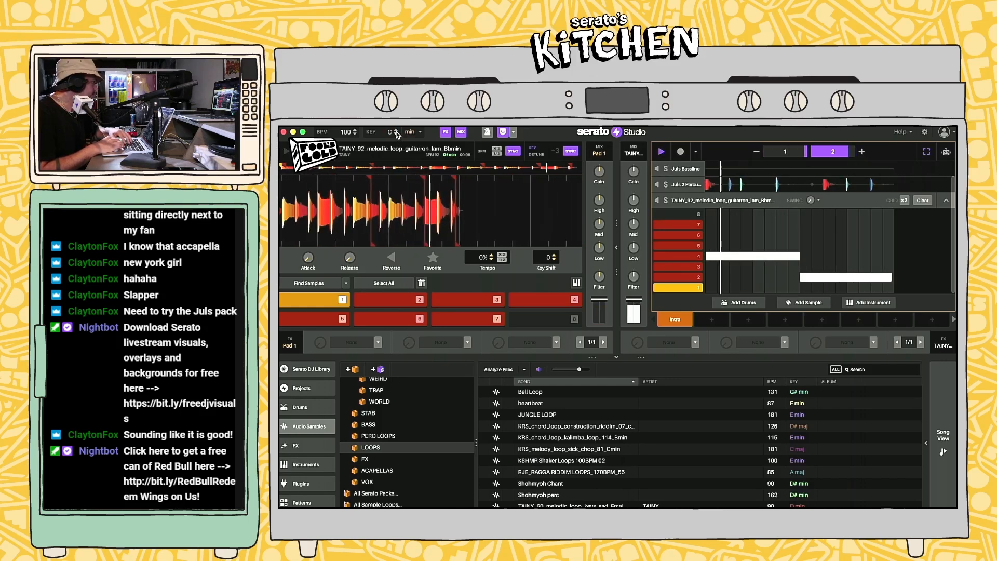
pyautogui.click(396, 132)
pyautogui.press('space')
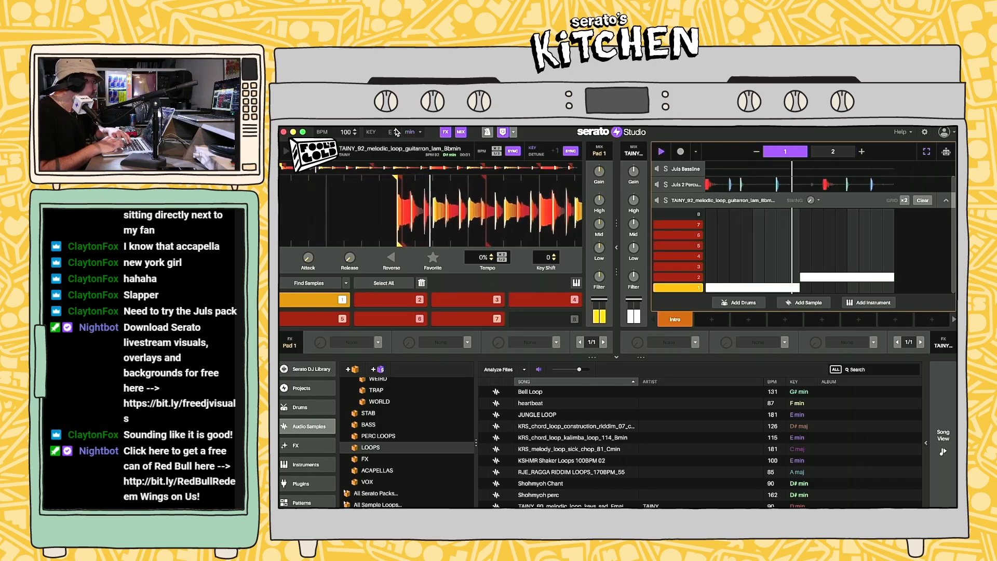
pyautogui.click(396, 130)
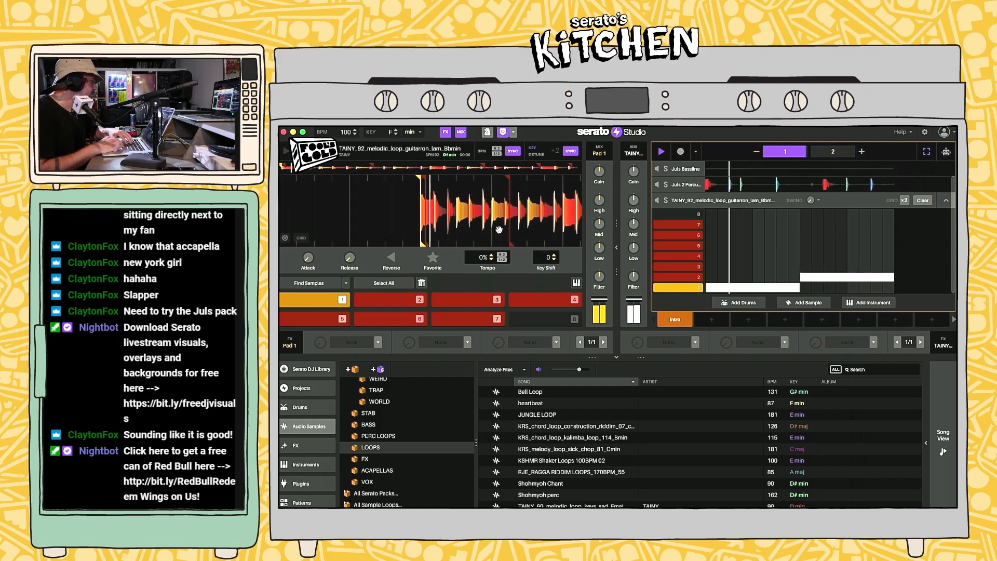
pyautogui.press('space')
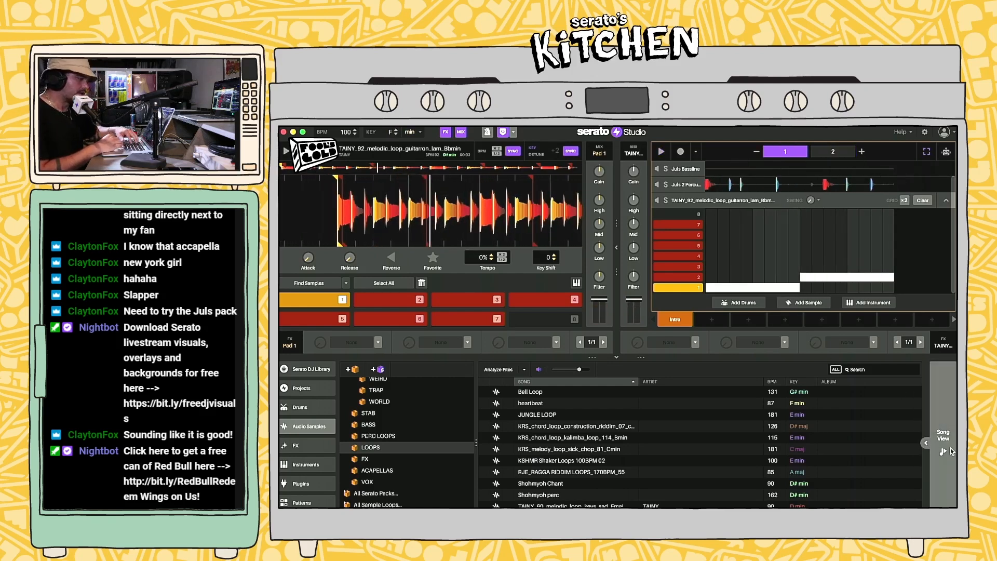
# Step: Search the effect plugins for "retro", load the VST version of RC-20 Retro Color on the guitarron track and move its window to the centre
pyautogui.click(310, 489)
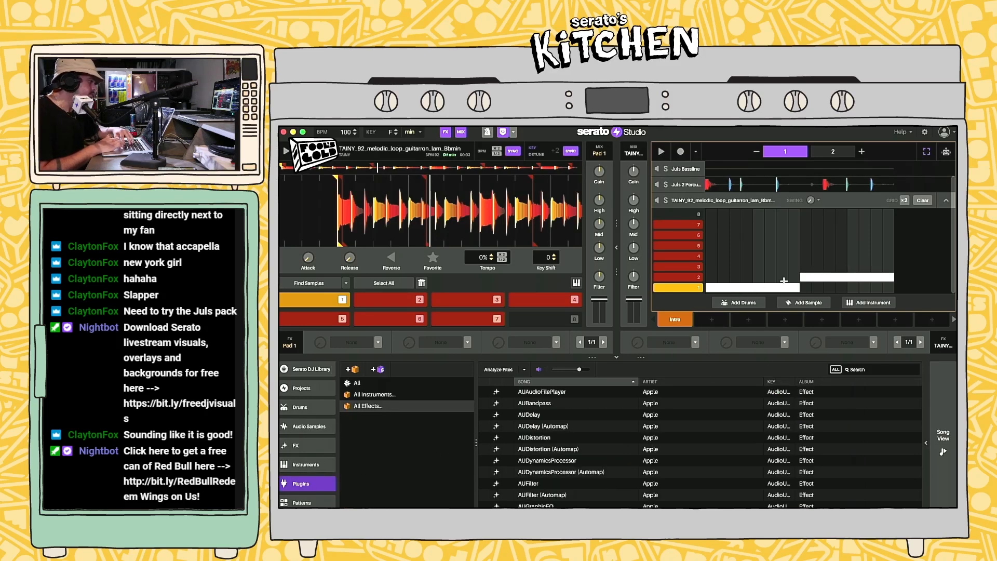
pyautogui.press('space')
pyautogui.press('space')
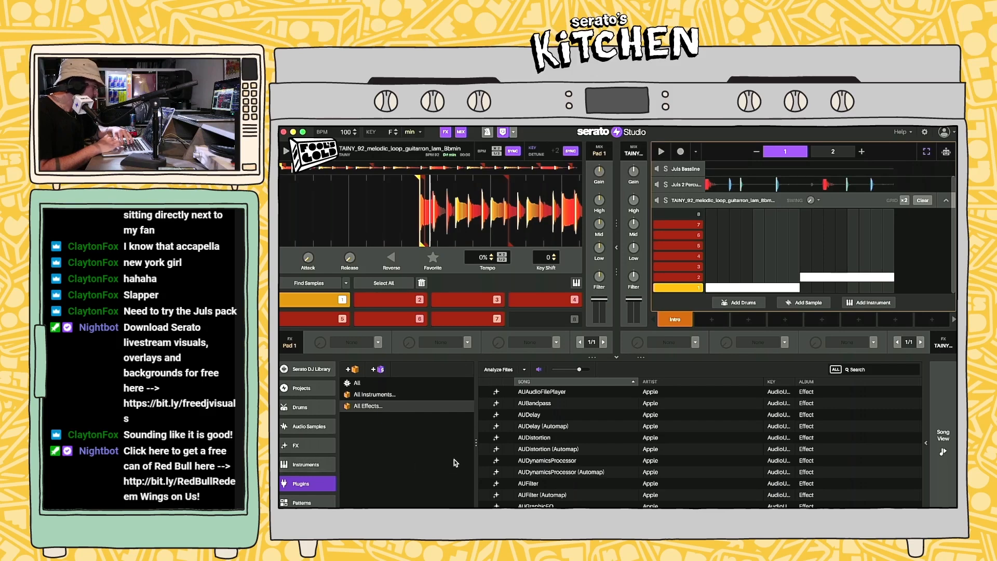
pyautogui.click(859, 371)
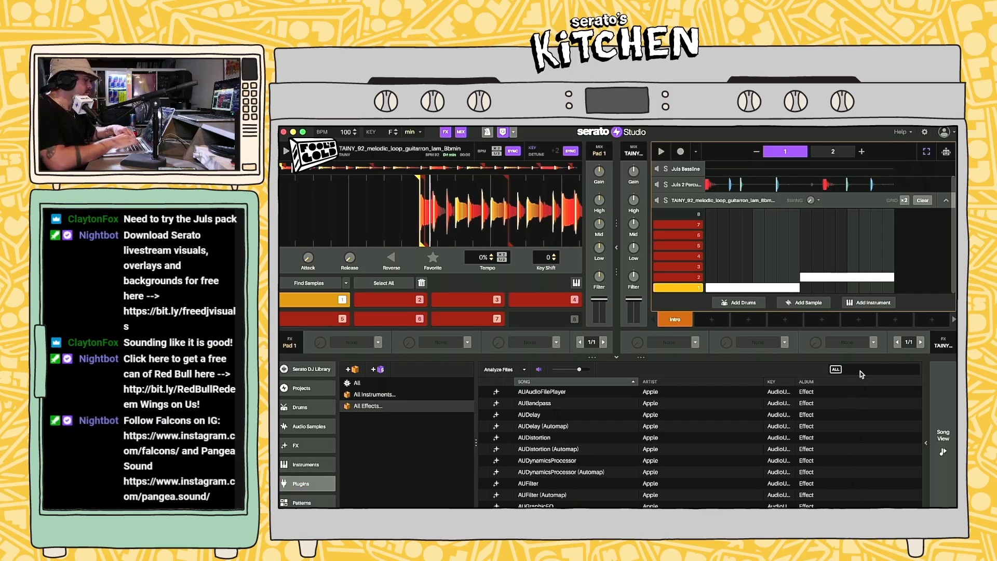
pyautogui.write('retro')
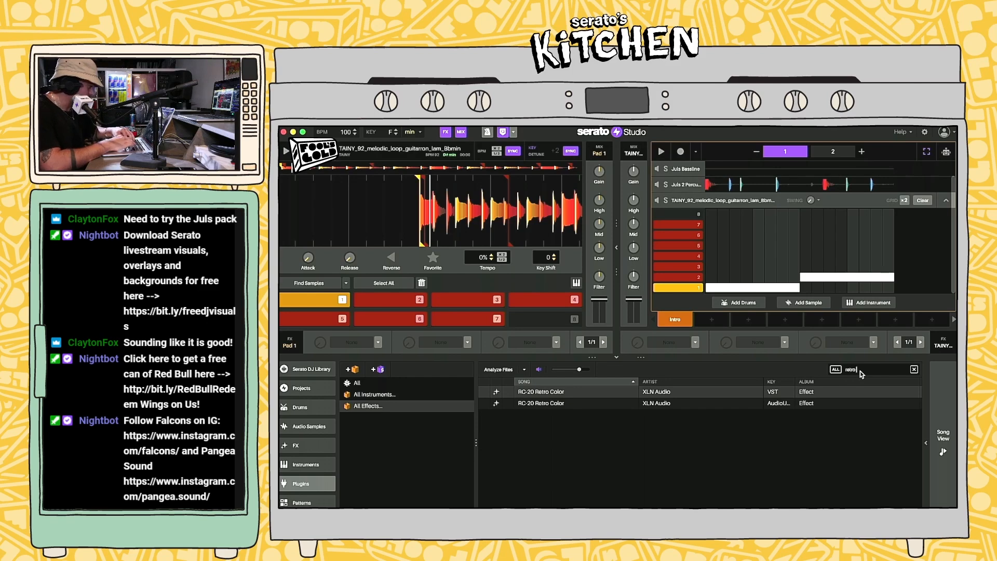
pyautogui.moveTo(541, 391); pyautogui.dragTo(520, 211)
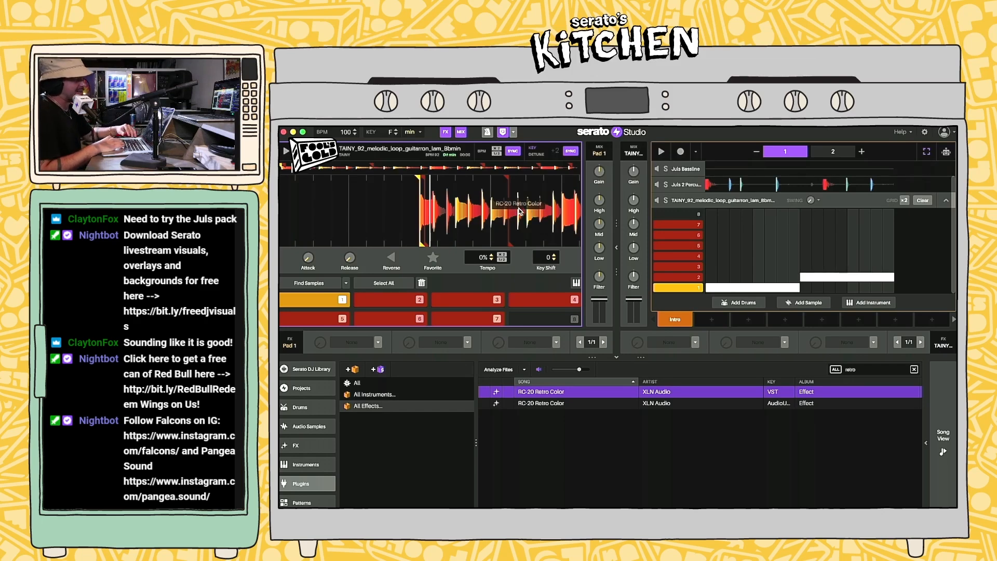
pyautogui.moveTo(519, 211); pyautogui.dragTo(497, 298)
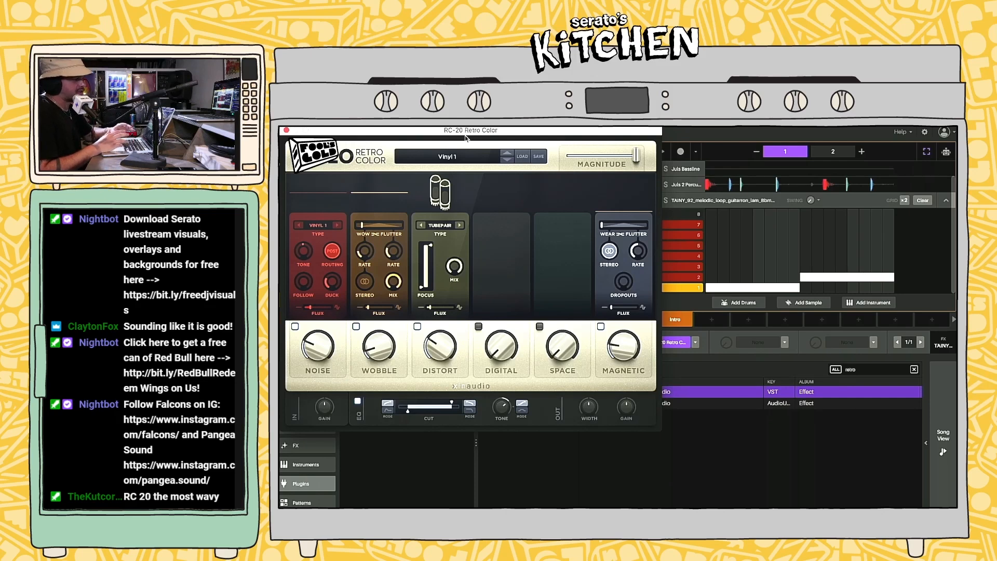
pyautogui.moveTo(487, 138); pyautogui.dragTo(623, 156)
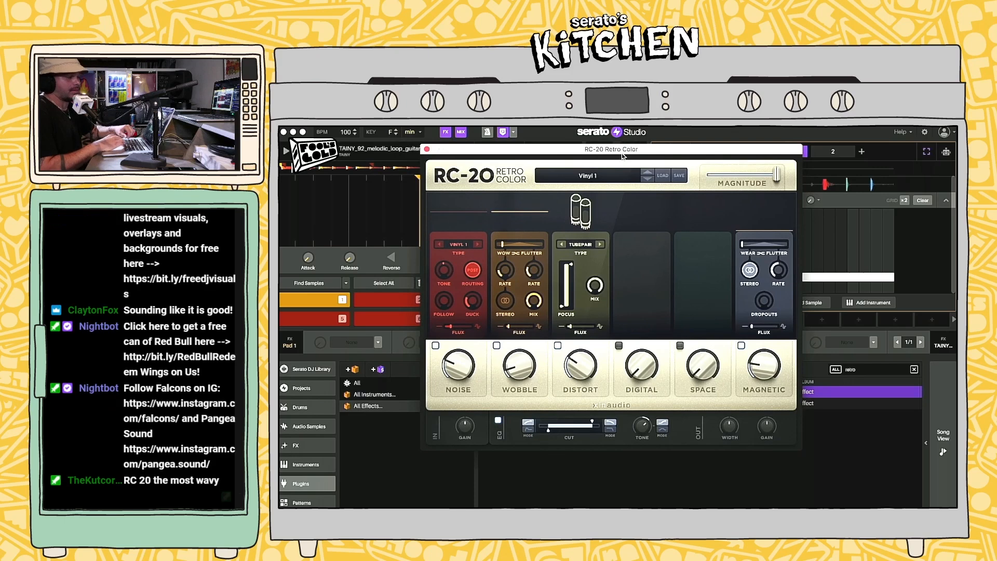
# Step: Try RC-20's VHS, Transmitting From Space and Too Bright? presets on the guitarron loop
pyautogui.click(647, 173)
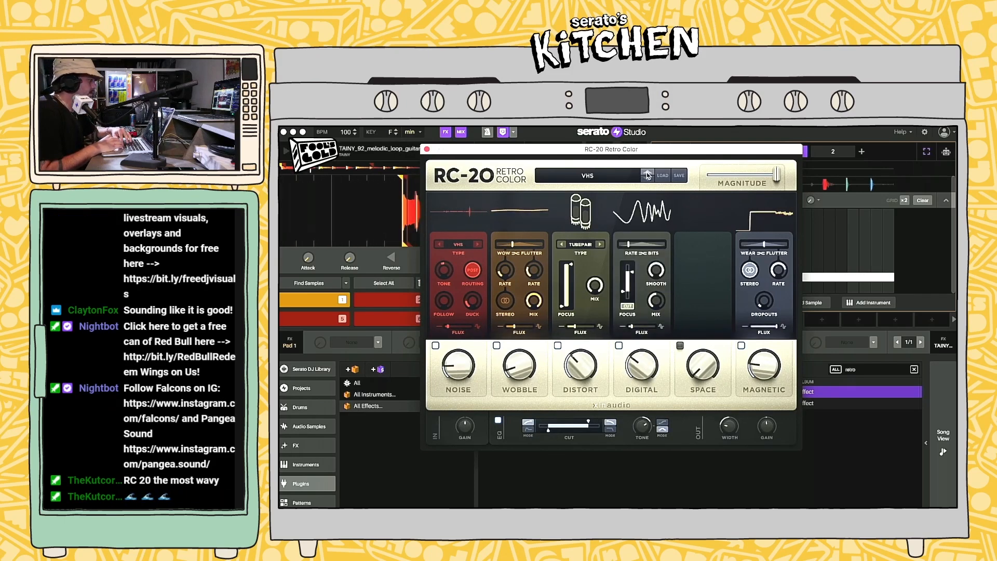
pyautogui.click(647, 174)
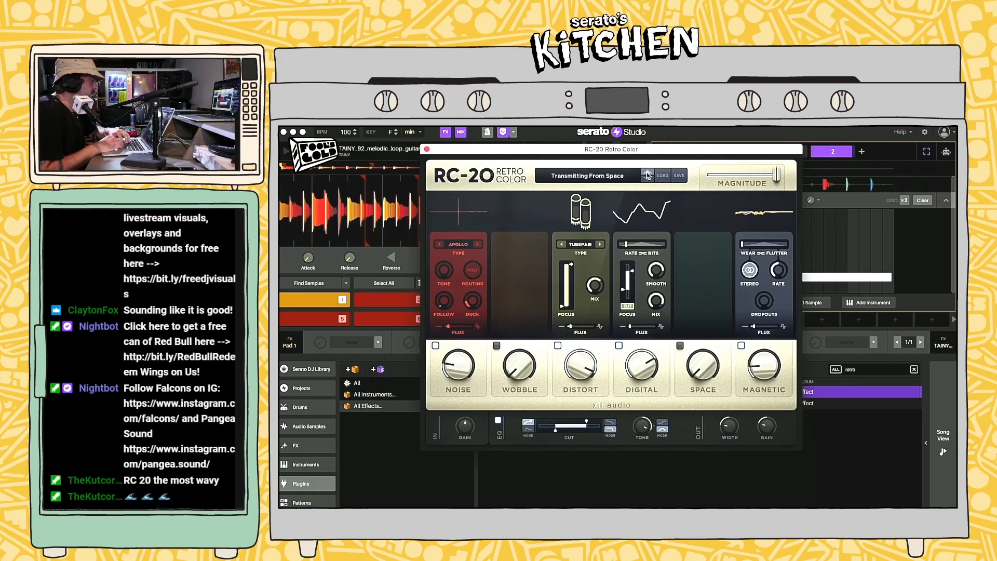
pyautogui.click(647, 174)
# Step: Browse RC-20's preset list, try Cassette Bad Batteries and select Double Tracking 2
pyautogui.click(662, 175)
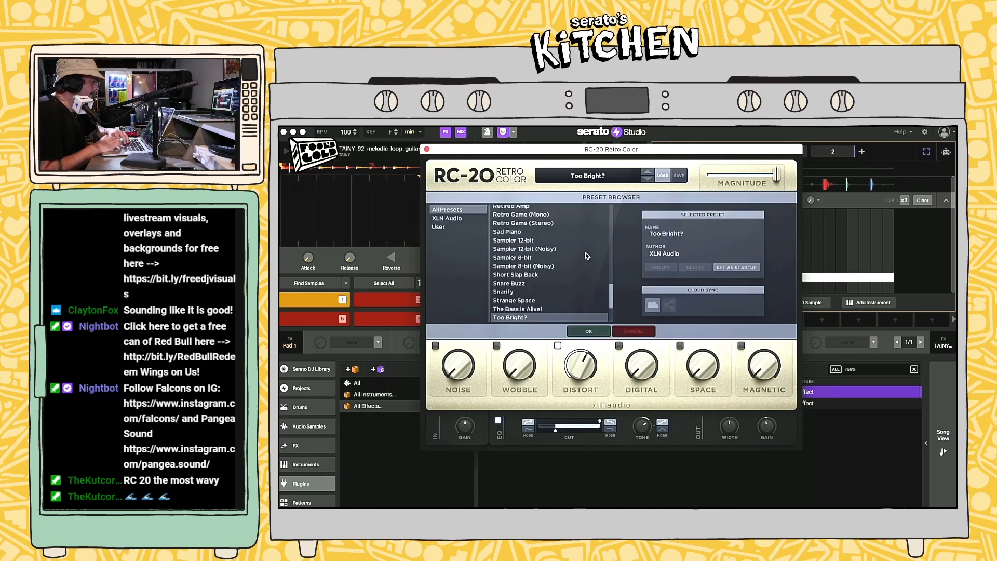
pyautogui.scroll(10, 585, 256)
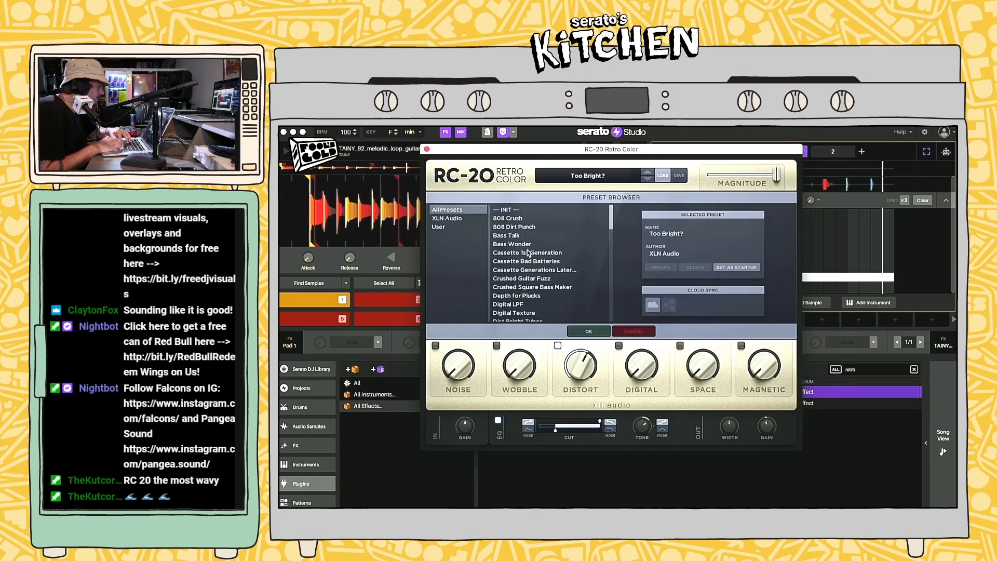
pyautogui.click(564, 253)
pyautogui.click(529, 261)
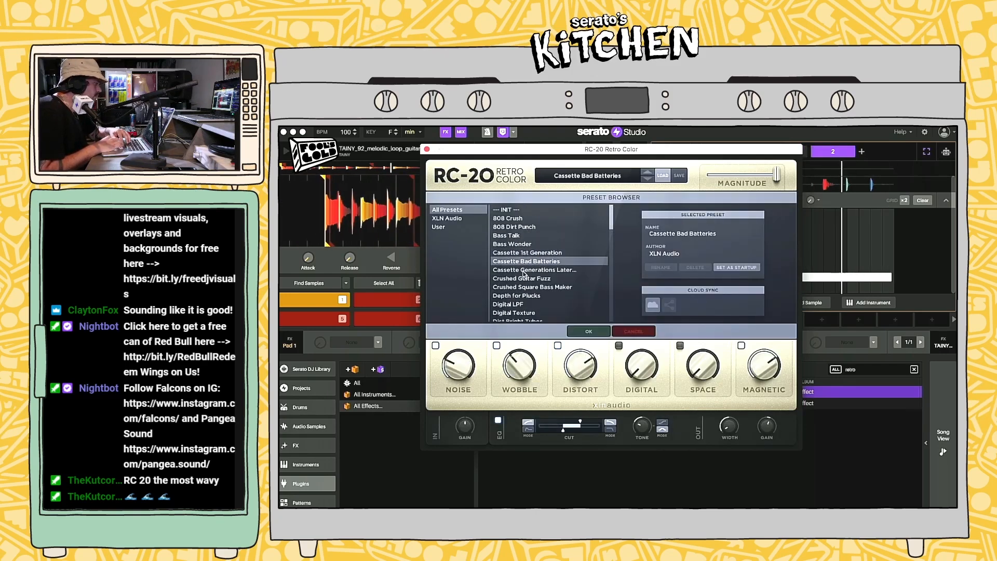
pyautogui.scroll(-5, 522, 279)
pyautogui.click(529, 258)
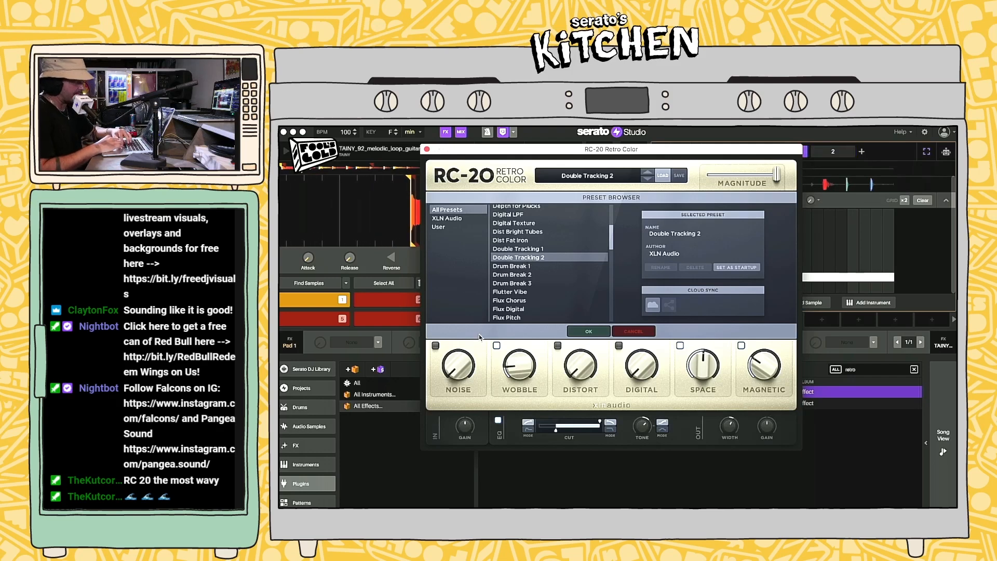
# Step: Adjust RC-20's effect knobs, close the plugin window and play the guitarron pattern with the effect
pyautogui.moveTo(492, 368); pyautogui.dragTo(430, 313)
pyautogui.moveTo(575, 364); pyautogui.dragTo(541, 362)
pyautogui.moveTo(447, 370)
pyautogui.click(427, 149)
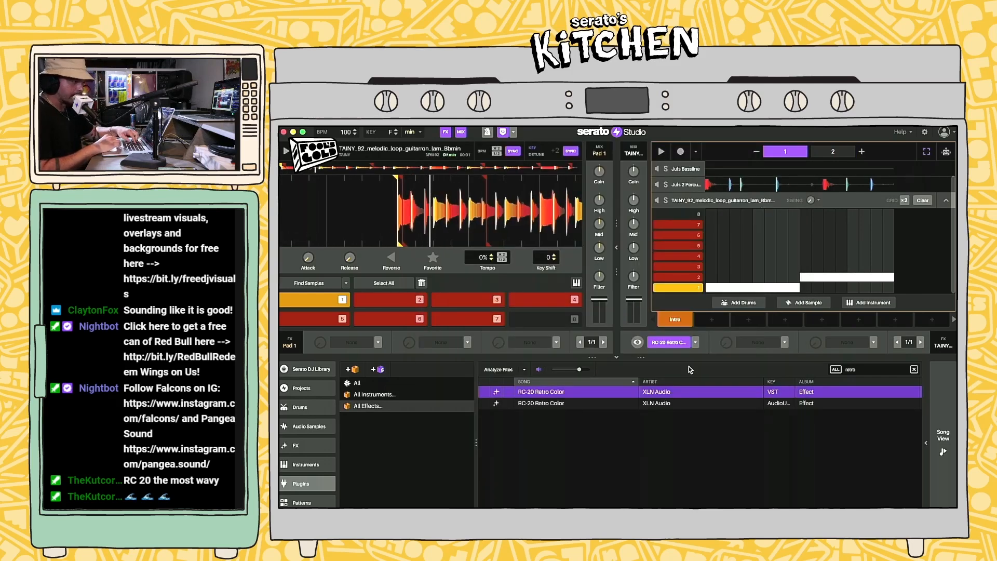
pyautogui.press('space')
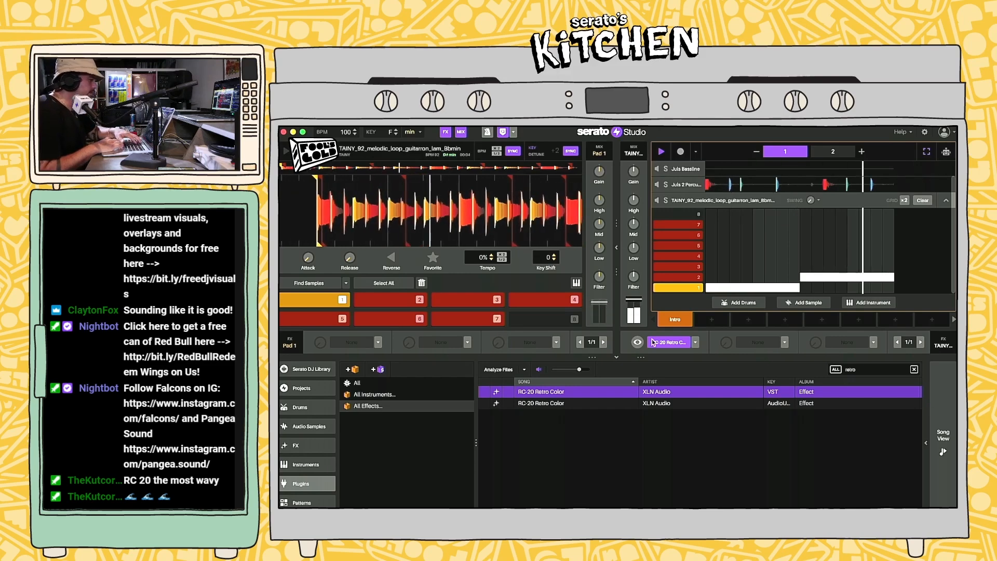
# Step: Add the Hard Compressor effect to the Kick sound of the Juls 2 Percussion Drum Kit and play the beat
pyautogui.click(944, 413)
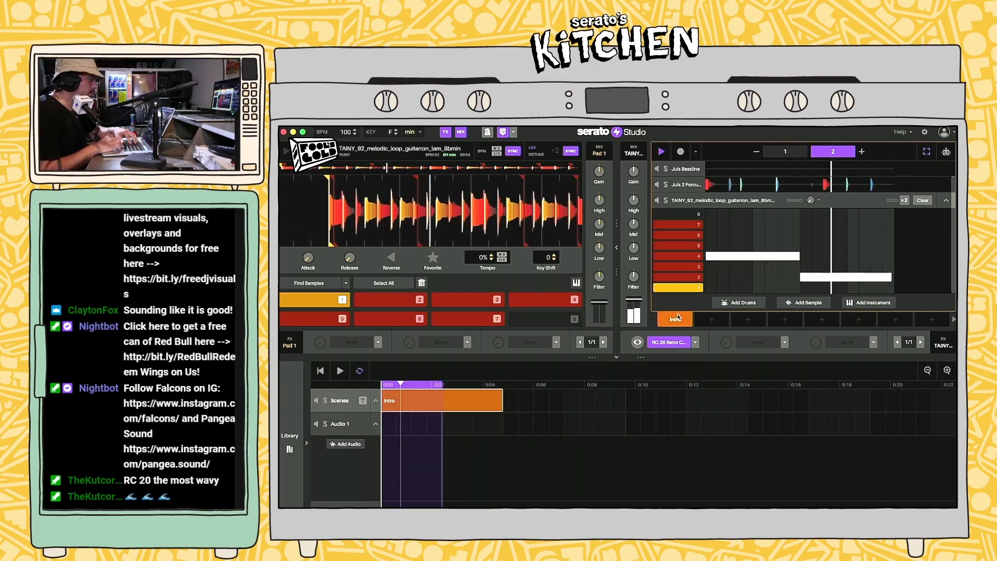
pyautogui.scroll(1, 688, 254)
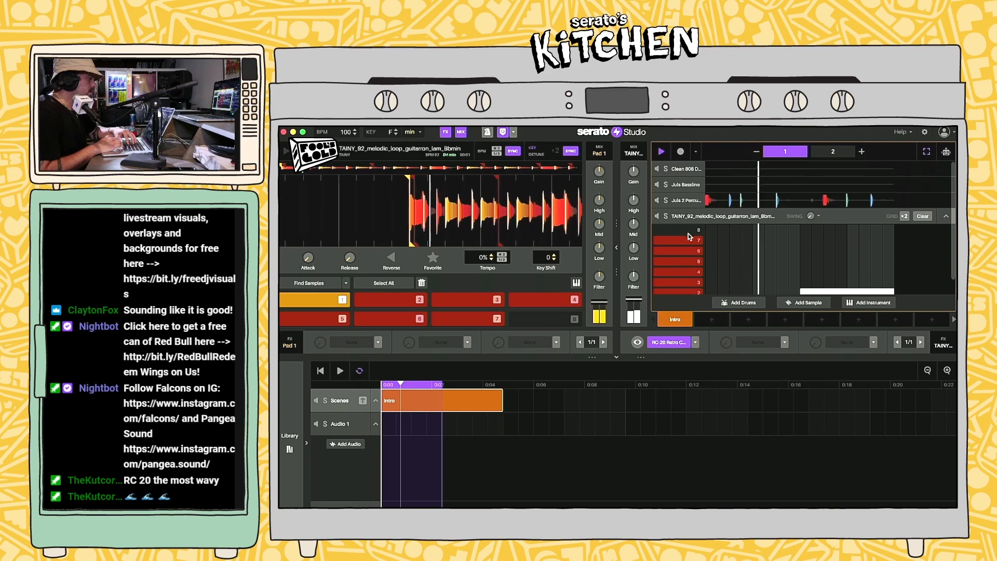
pyautogui.click(686, 200)
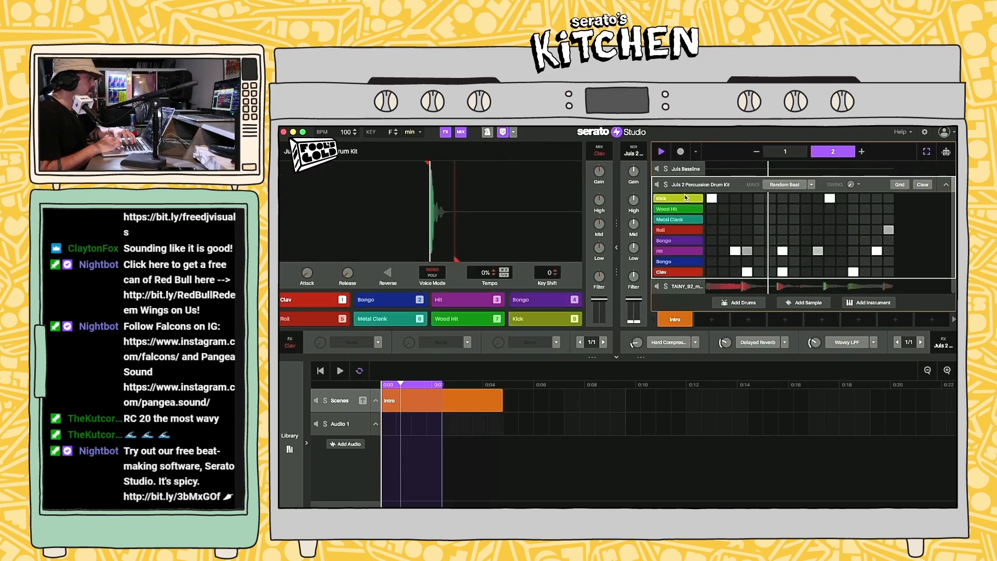
pyautogui.click(681, 199)
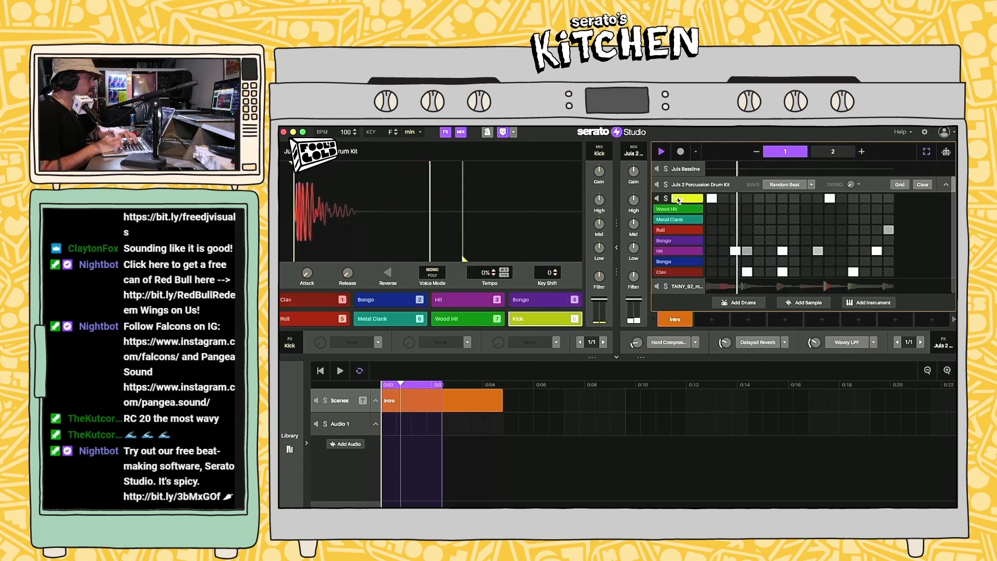
pyautogui.press('space')
pyautogui.click(293, 436)
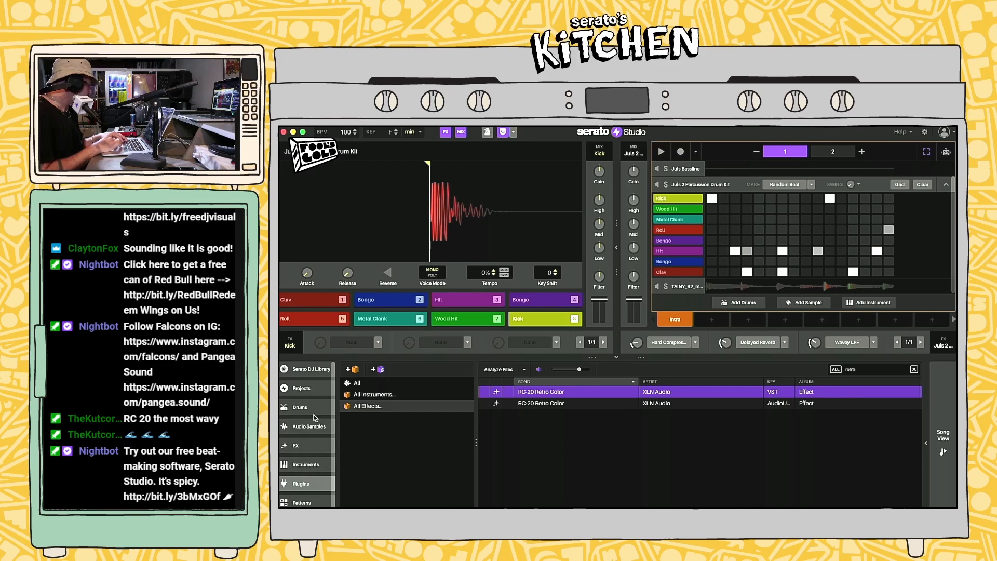
pyautogui.click(304, 446)
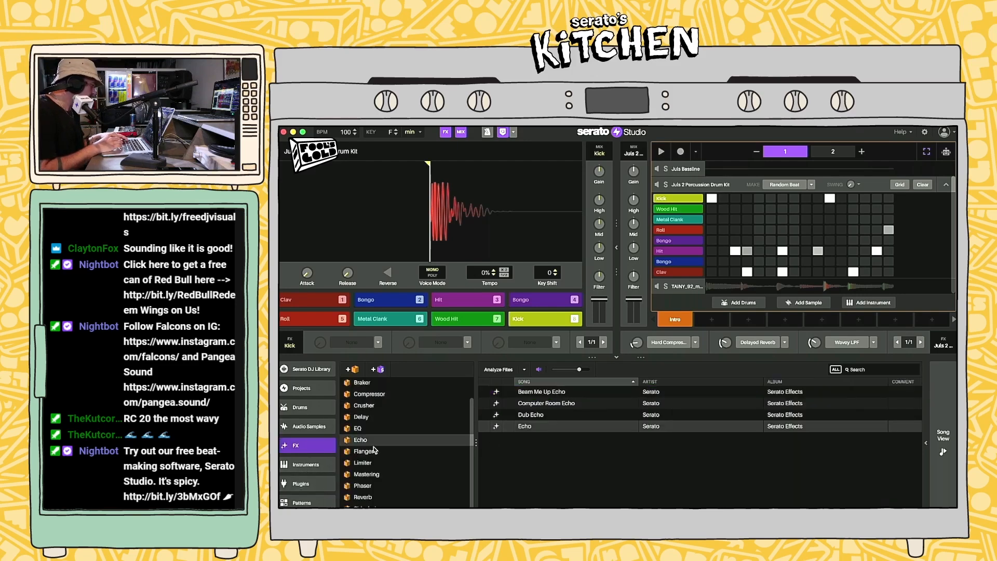
pyautogui.click(370, 394)
pyautogui.click(537, 395)
pyautogui.moveTo(537, 398); pyautogui.dragTo(320, 301)
pyautogui.press('space')
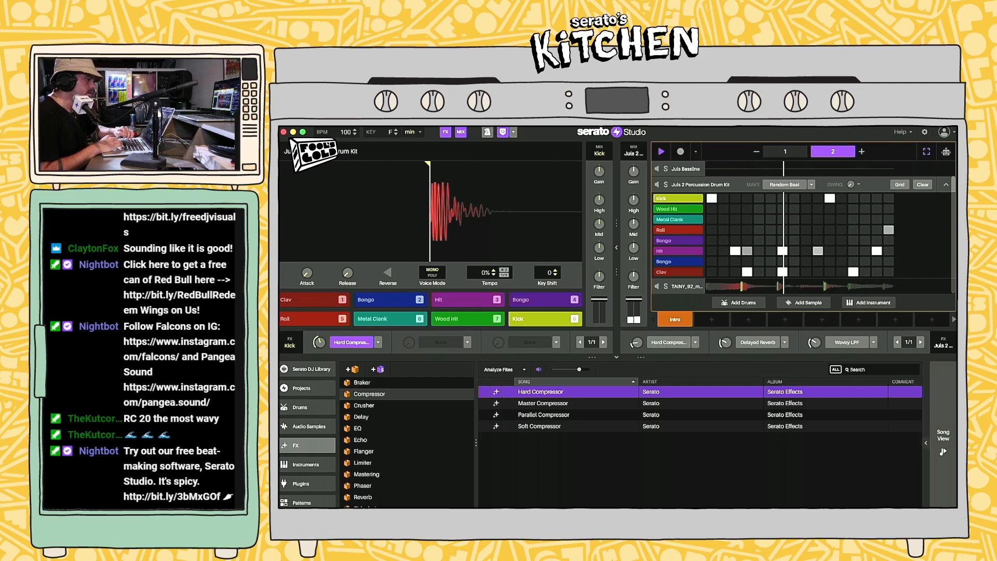
pyautogui.press('space')
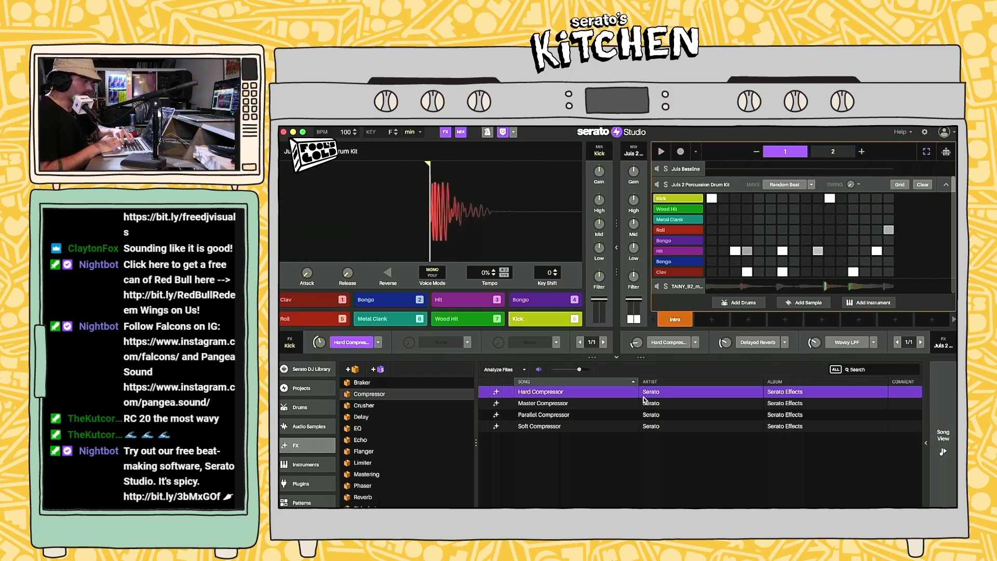
# Step: Collapse the percussion and guitarron tracks, add the Hard Sidechain effect to the TAINY guitarron track and play the beat
pyautogui.moveTo(697, 207)
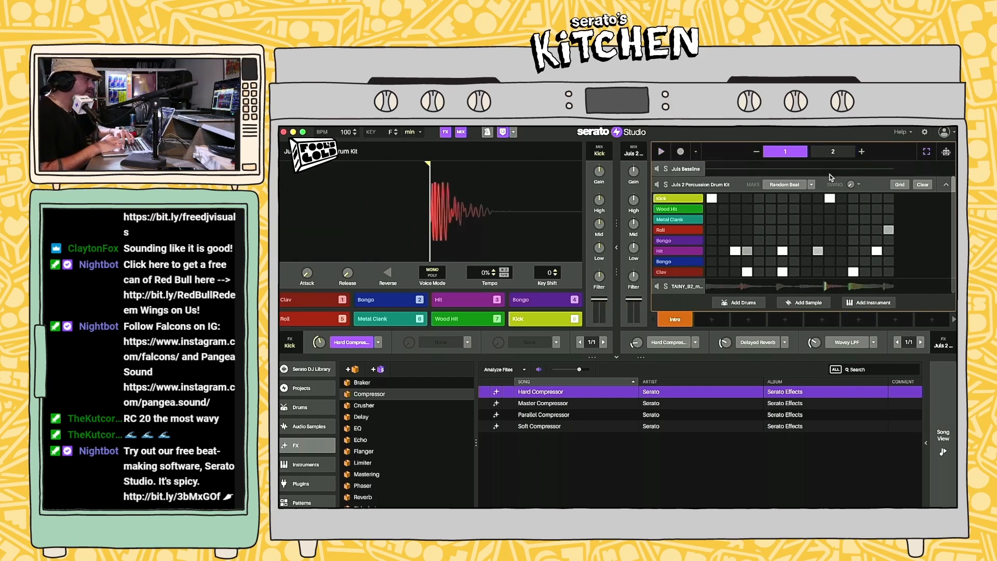
pyautogui.click(947, 185)
pyautogui.click(684, 220)
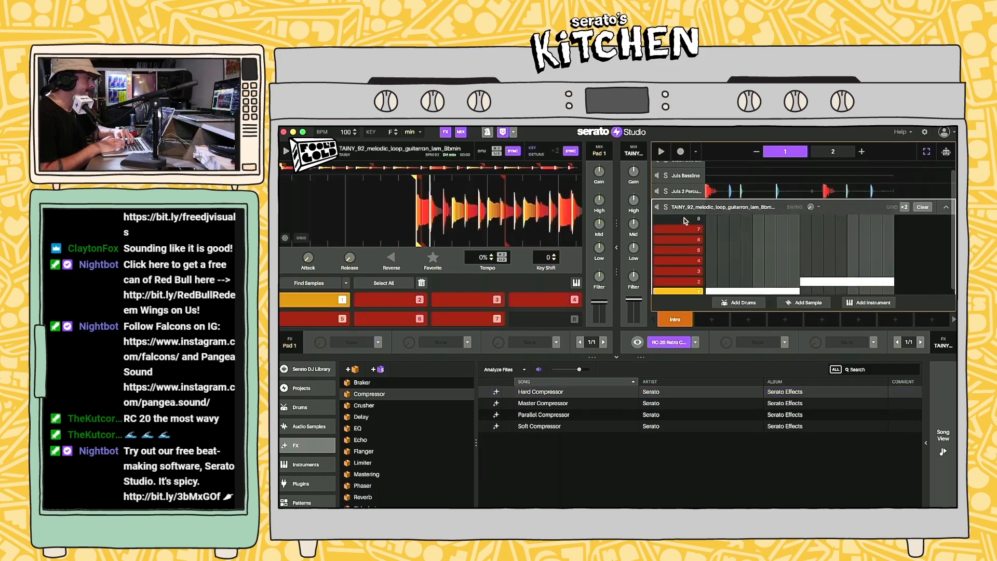
pyautogui.click(948, 201)
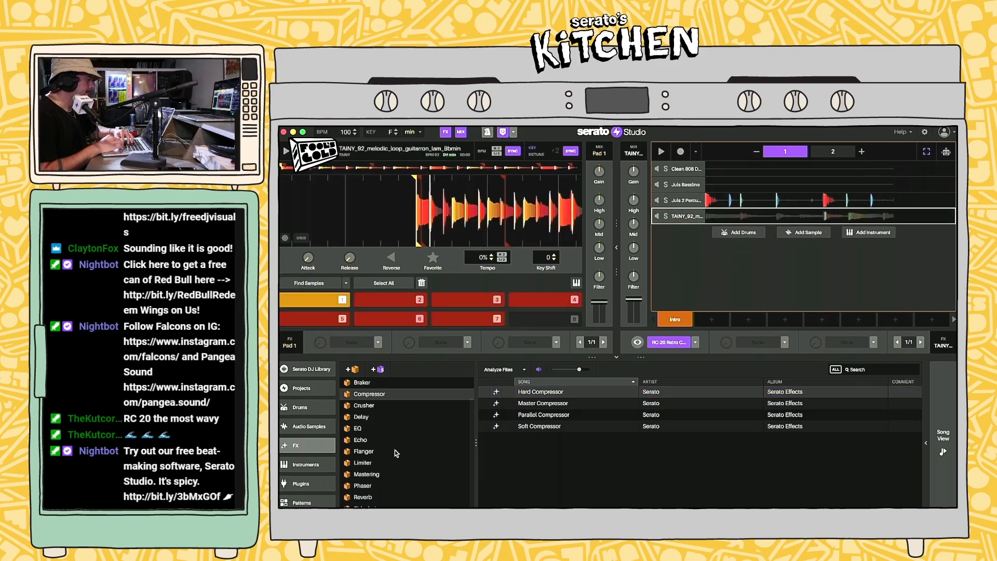
pyautogui.click(367, 506)
pyautogui.moveTo(562, 396); pyautogui.dragTo(477, 215)
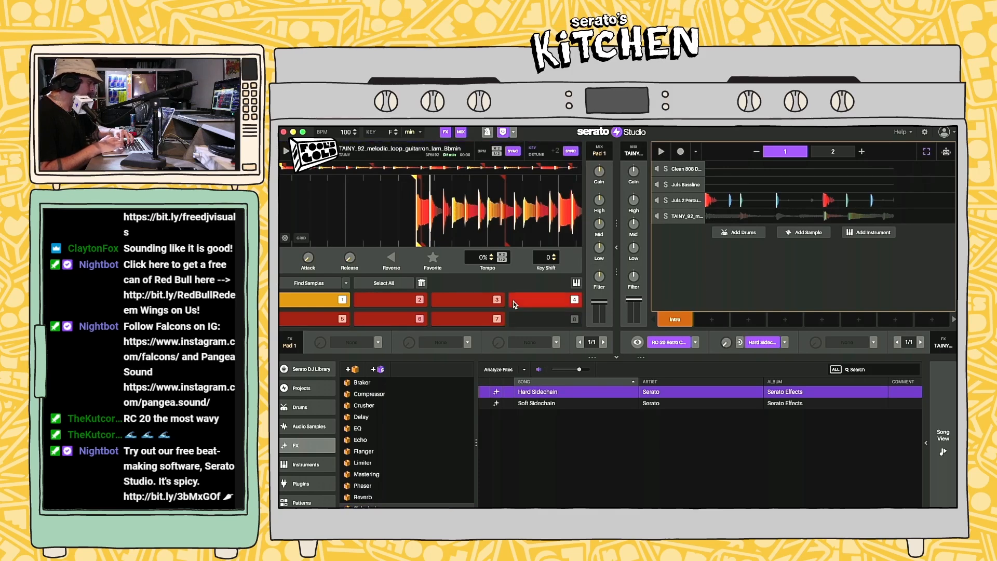
pyautogui.press('space')
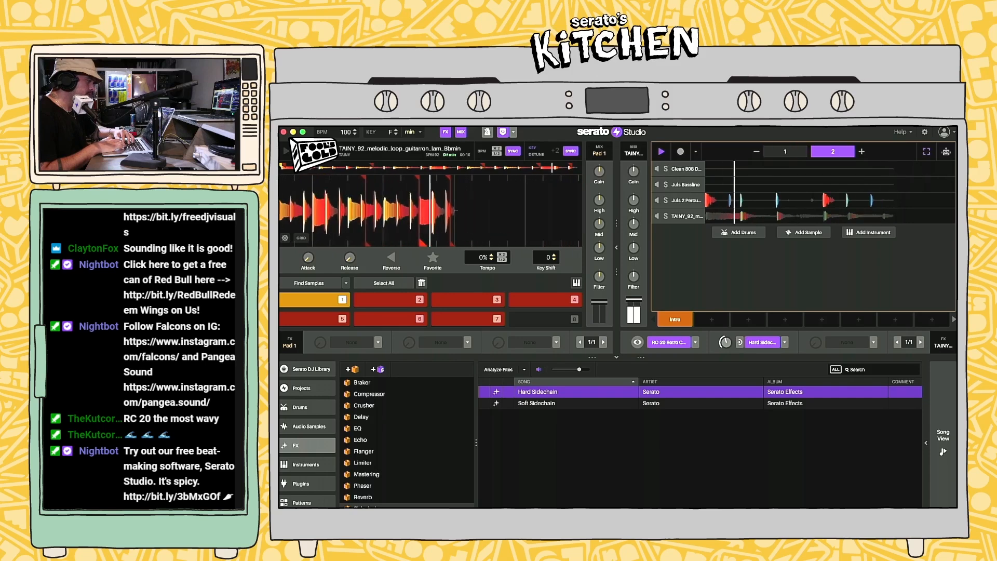
# Step: Show the song timeline and copy the Intro scene into the next empty scene slot as Scene 2
pyautogui.click(944, 436)
pyautogui.click(410, 403)
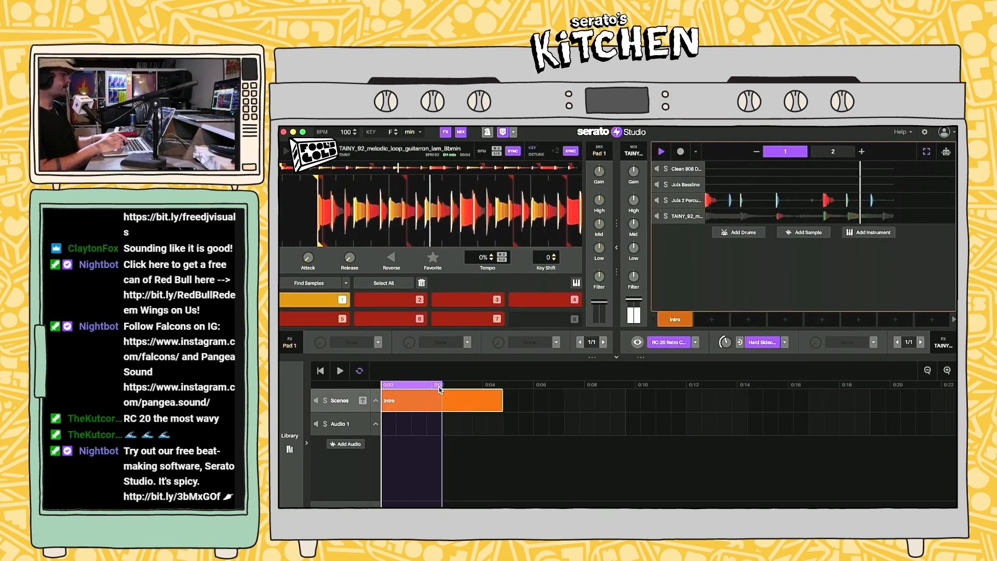
pyautogui.click(712, 319)
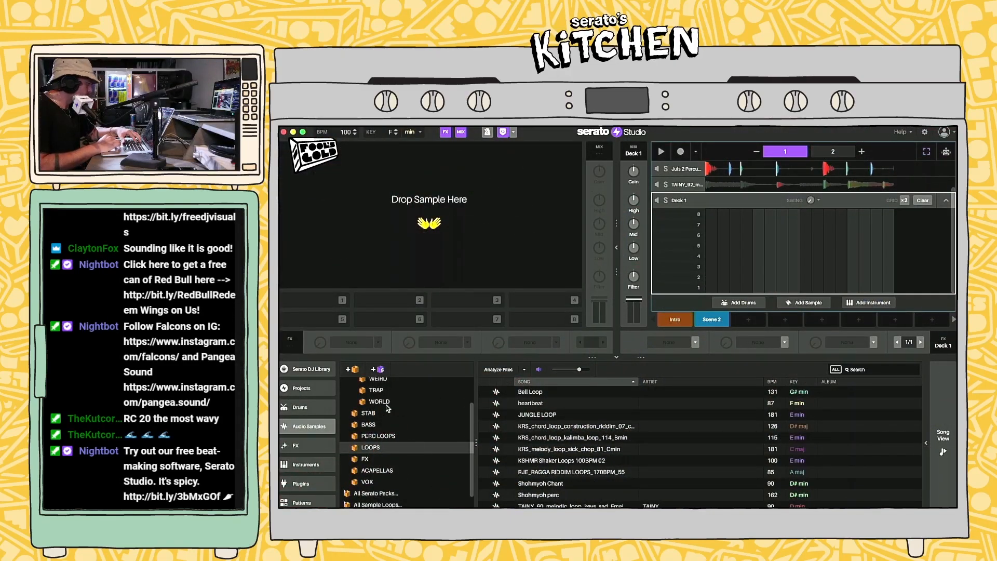
# Step: Browse the STAB sample crate and load the CONO-1 sample into the empty Deck 1
pyautogui.scroll(3, 387, 409)
pyautogui.click(390, 452)
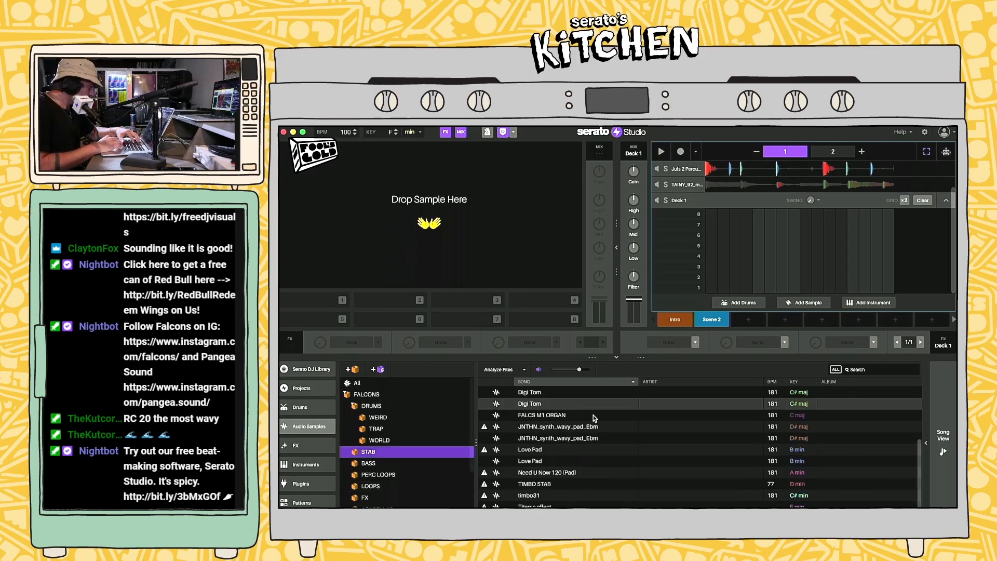
pyautogui.click(556, 462)
pyautogui.scroll(3, 551, 467)
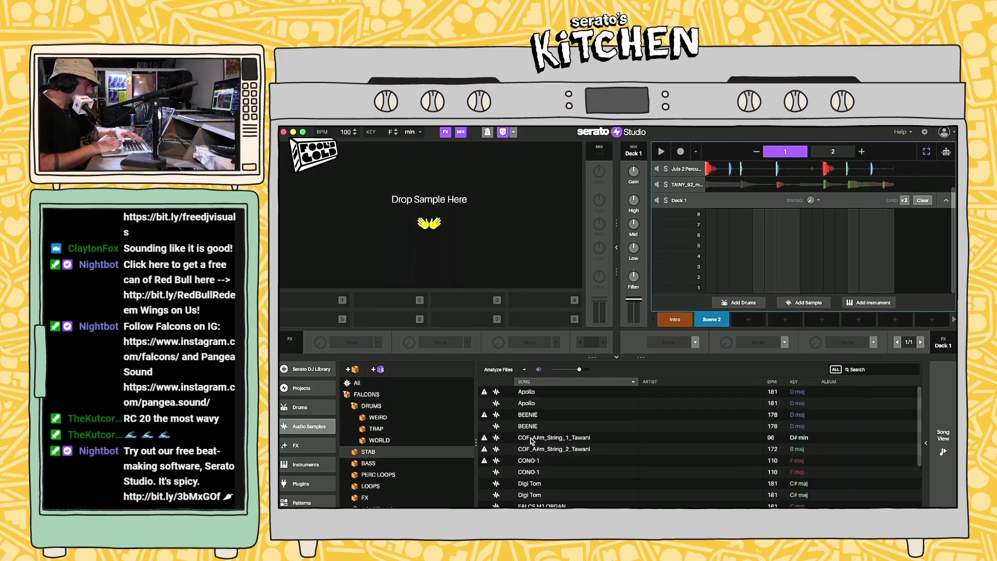
pyautogui.click(532, 471)
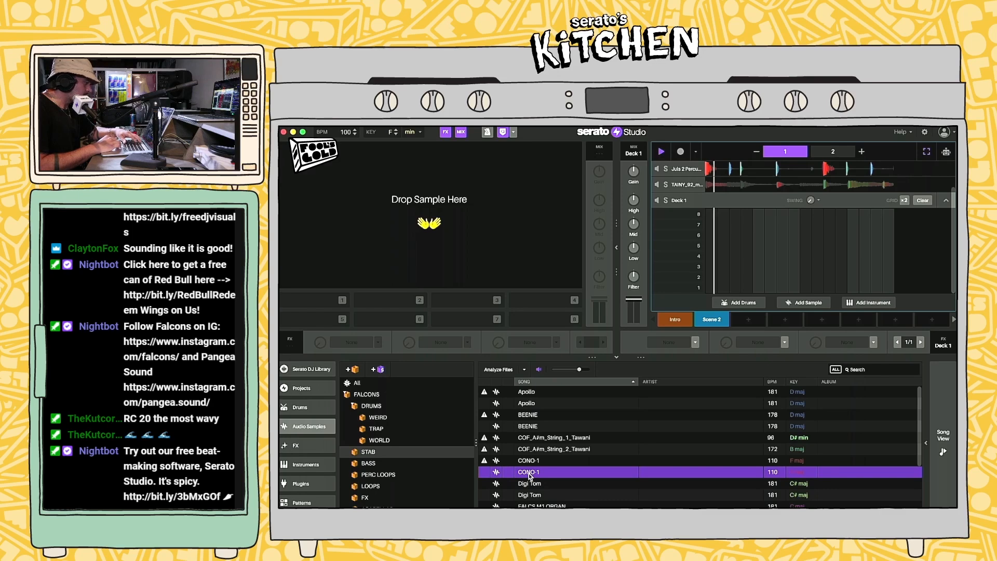
pyautogui.moveTo(530, 473); pyautogui.dragTo(483, 268)
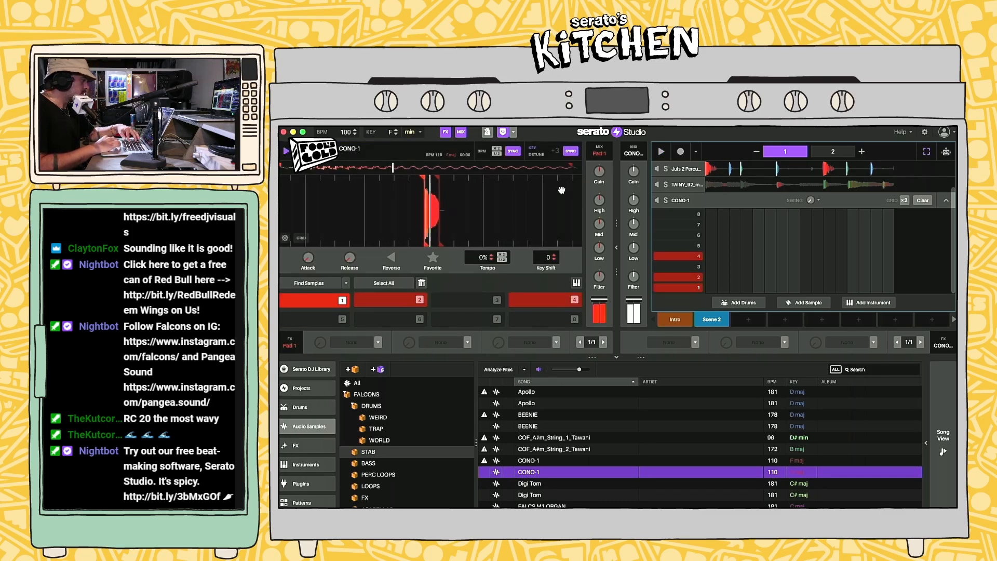
# Step: Switch the CONO-1 sample to keyboard mode and try its notes alone and over the beat
pyautogui.click(576, 282)
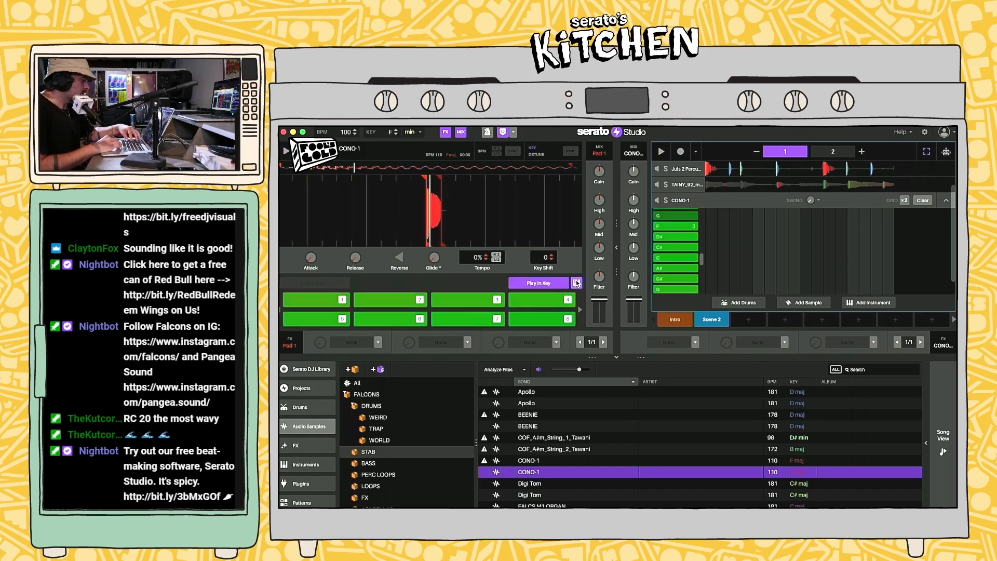
pyautogui.press('z')
pyautogui.press('s')
pyautogui.press('d')
pyautogui.press('f')
pyautogui.press('g')
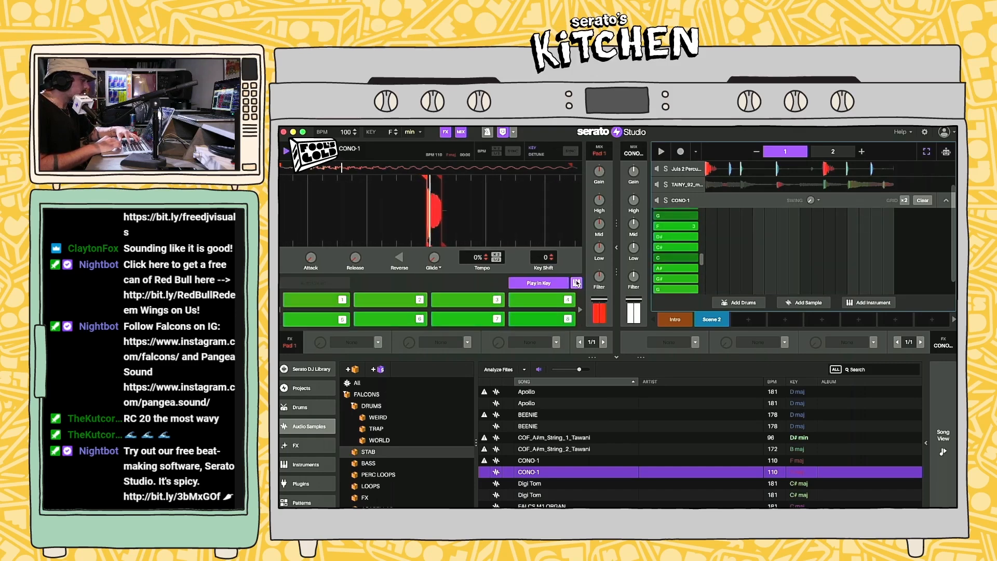
pyautogui.press('g')
pyautogui.press('space')
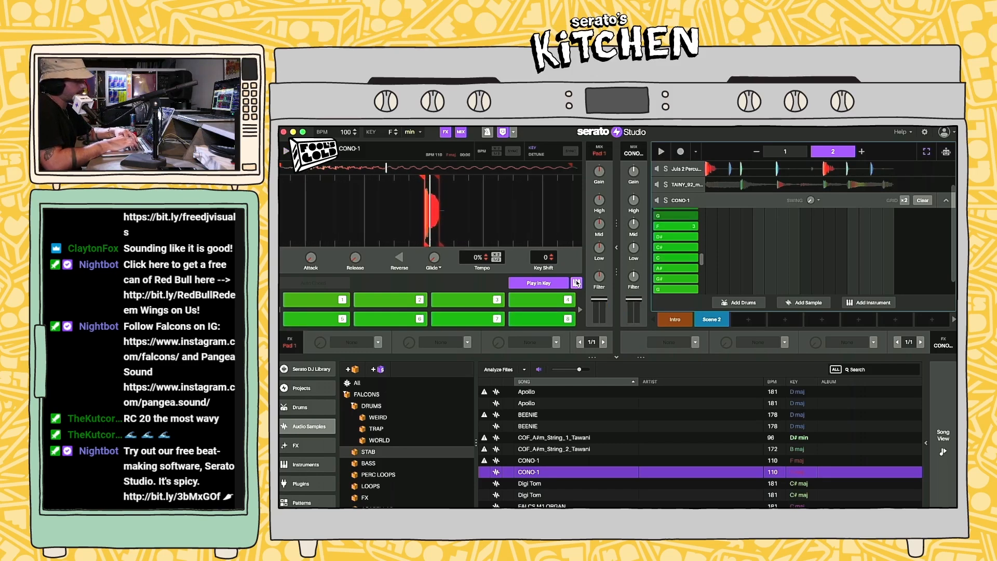
pyautogui.press('space')
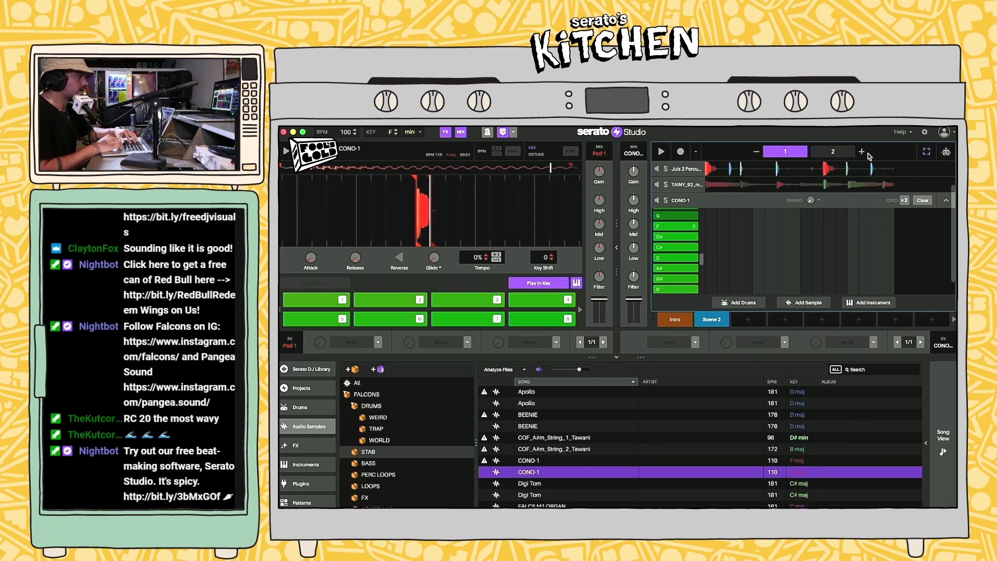
# Step: Expand the sequencer to show bars 1-2, record a C note at the start and three G notes at the end of CONO-1, and play it
pyautogui.click(616, 249)
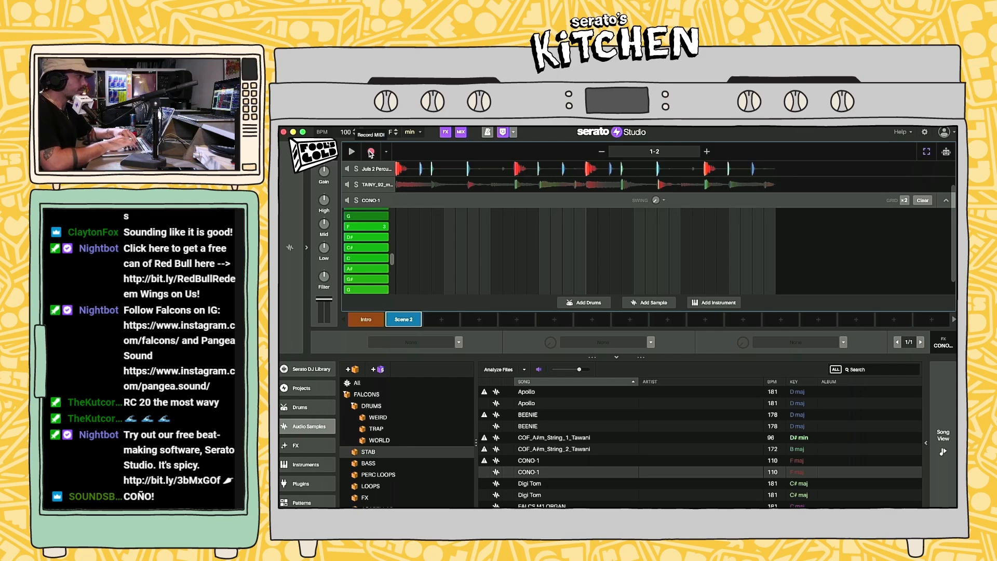
pyautogui.click(371, 152)
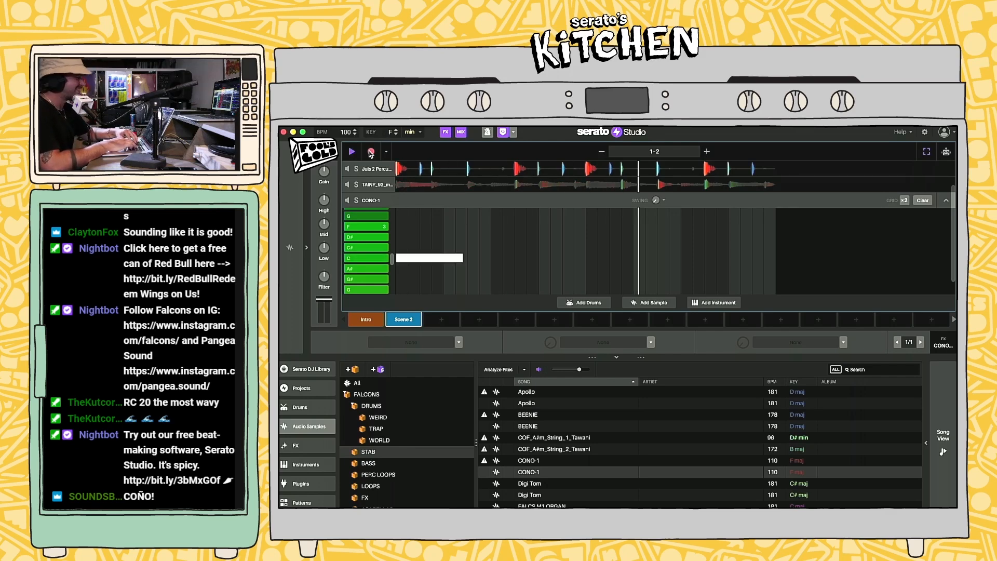
pyautogui.press('k')
pyautogui.press('k')
pyautogui.press('k')
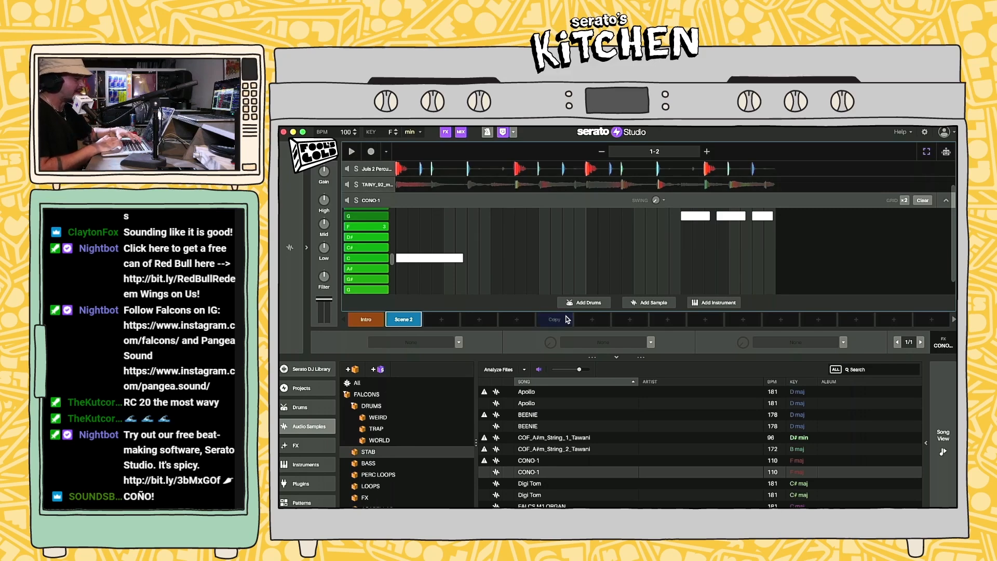
pyautogui.press('space')
# Step: Place Scene 2 after the Intro in the song timeline, move the loop region over it and stop playback
pyautogui.click(944, 435)
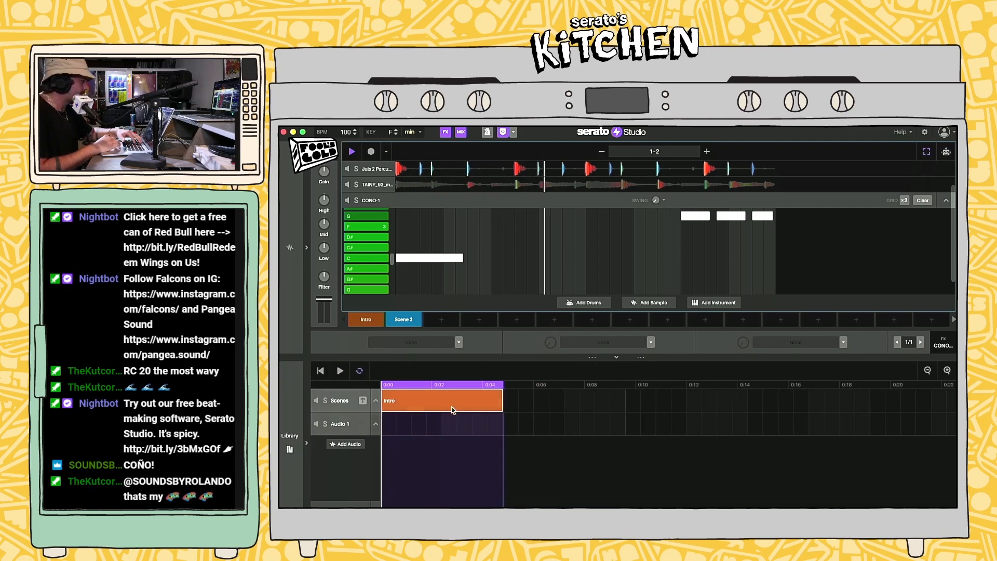
pyautogui.moveTo(404, 319); pyautogui.dragTo(526, 409)
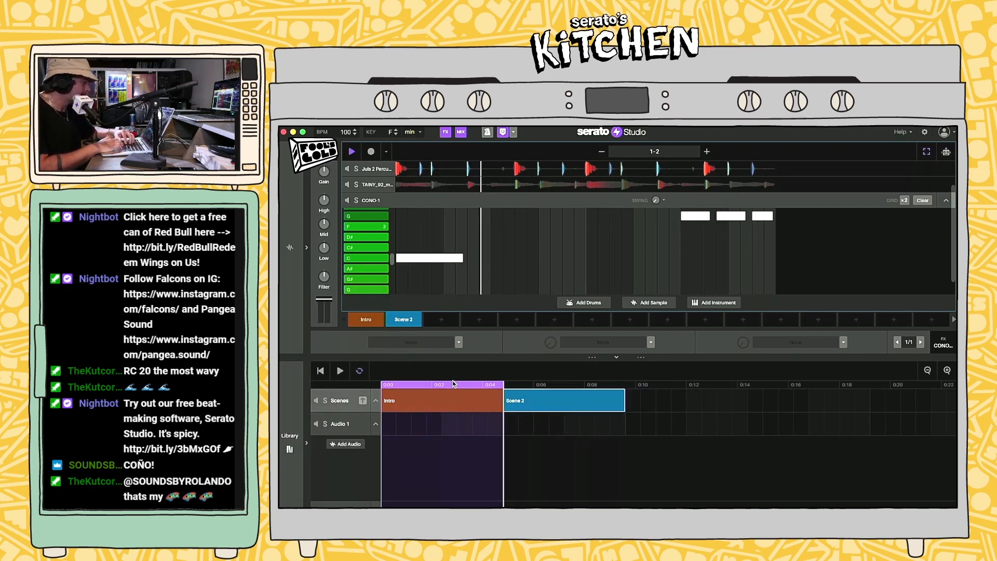
pyautogui.moveTo(465, 385); pyautogui.dragTo(574, 384)
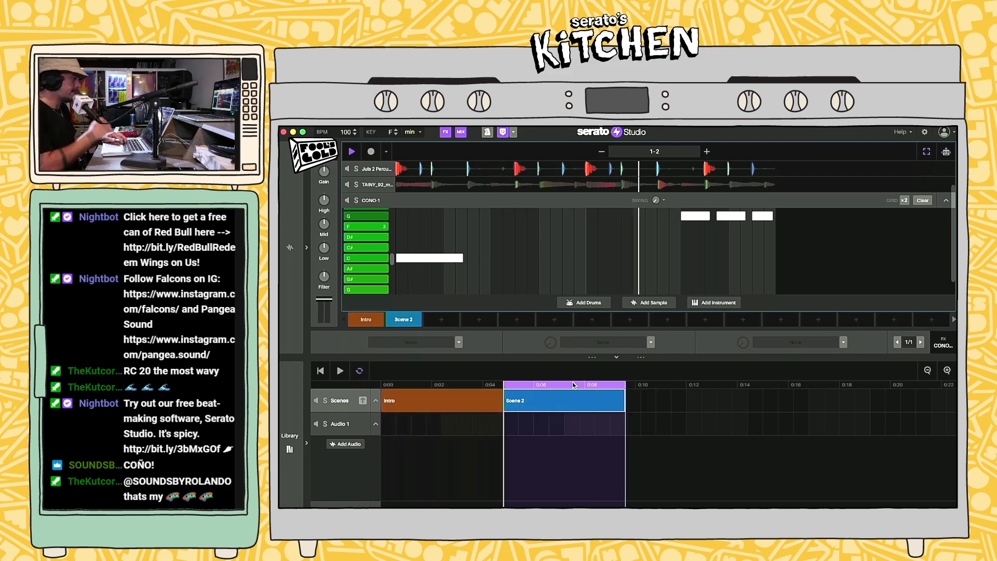
pyautogui.press('space')
# Step: Copy Scene 2 into the next slot as Scene 3 and change the ending CONO-1 G notes into four short hits
pyautogui.moveTo(479, 314); pyautogui.dragTo(437, 313)
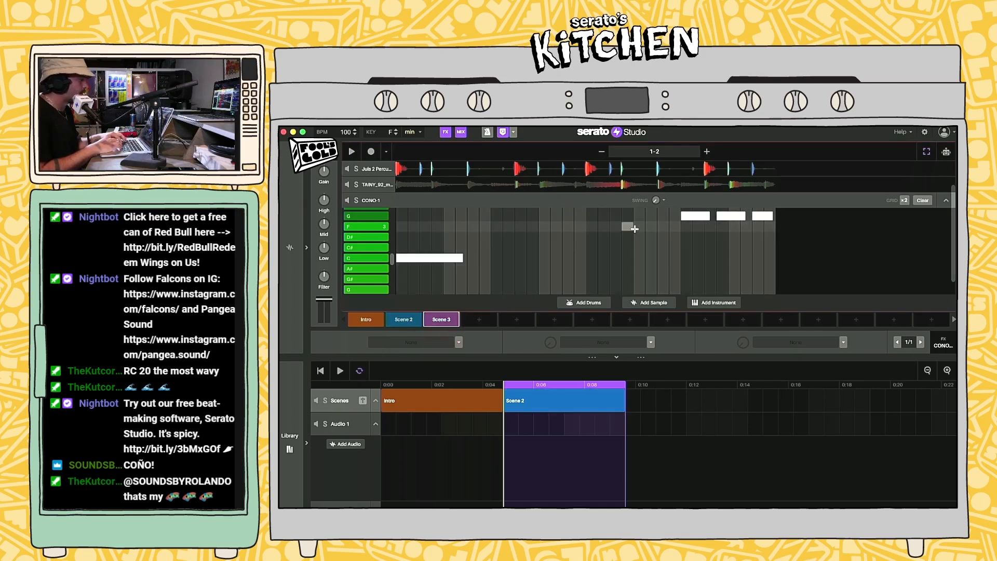
pyautogui.click(696, 216)
pyautogui.press('space')
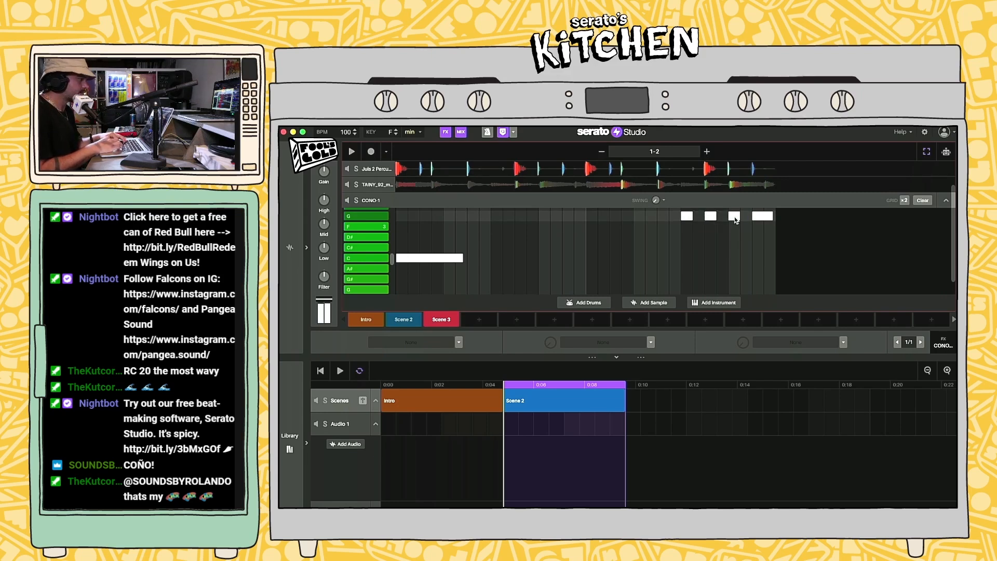
pyautogui.press('space')
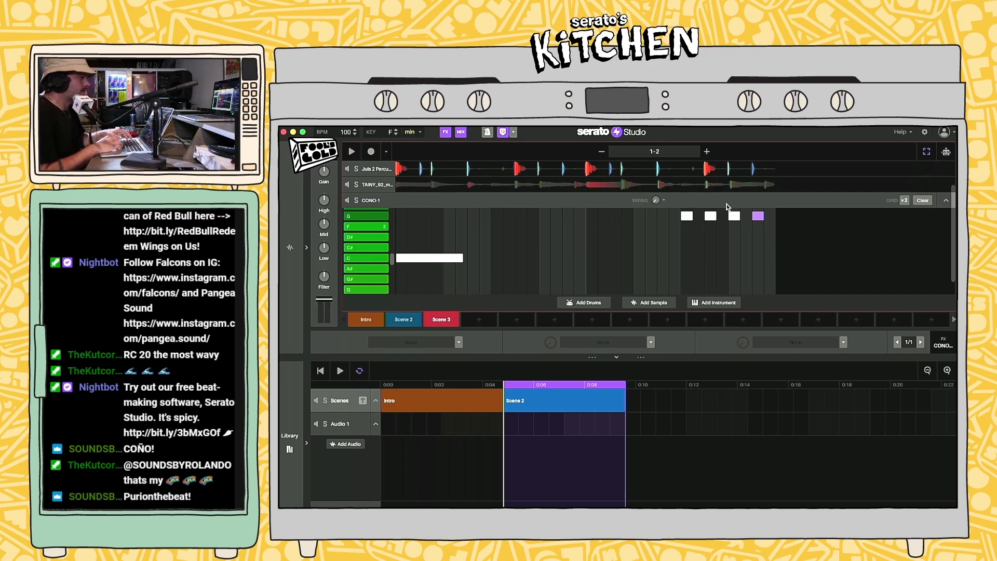
# Step: Delete the ending G notes of CONO-1 in Scene 3 and record four new G notes at the end of bar 2
pyautogui.moveTo(772, 237); pyautogui.dragTo(664, 215)
pyautogui.press('Delete')
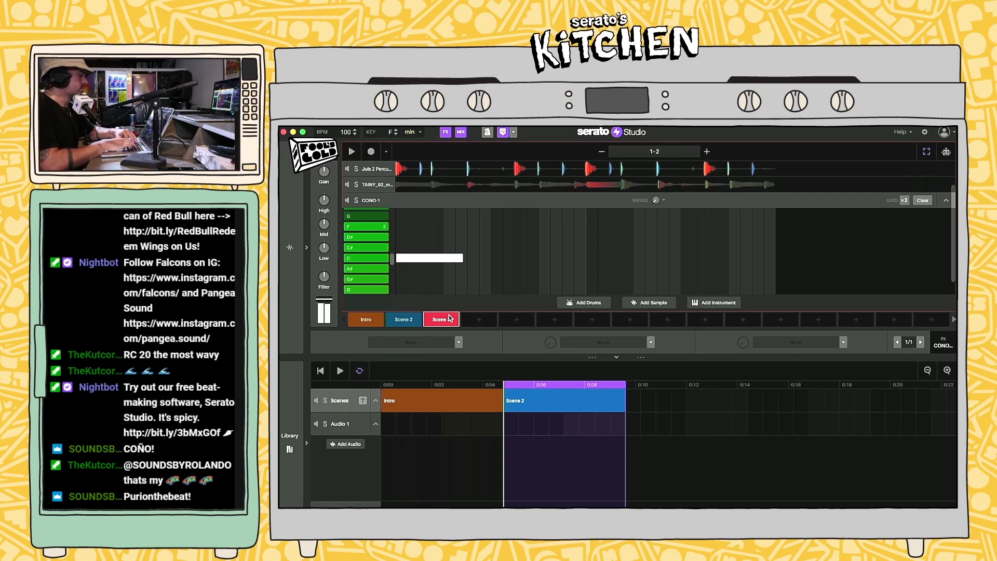
pyautogui.click(372, 152)
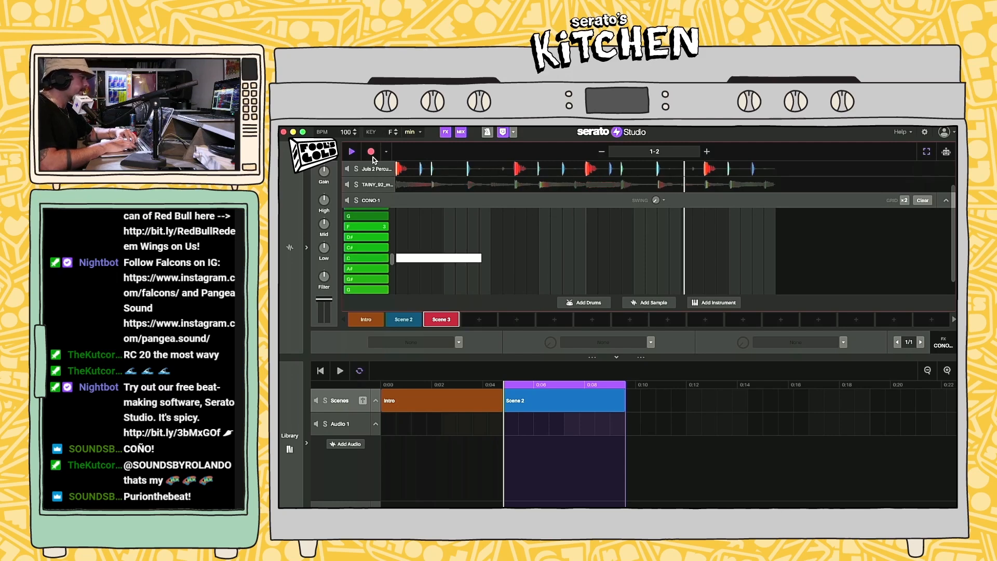
pyautogui.press('g')
pyautogui.press('g')
pyautogui.press('g')
pyautogui.press('g')
pyautogui.click(373, 154)
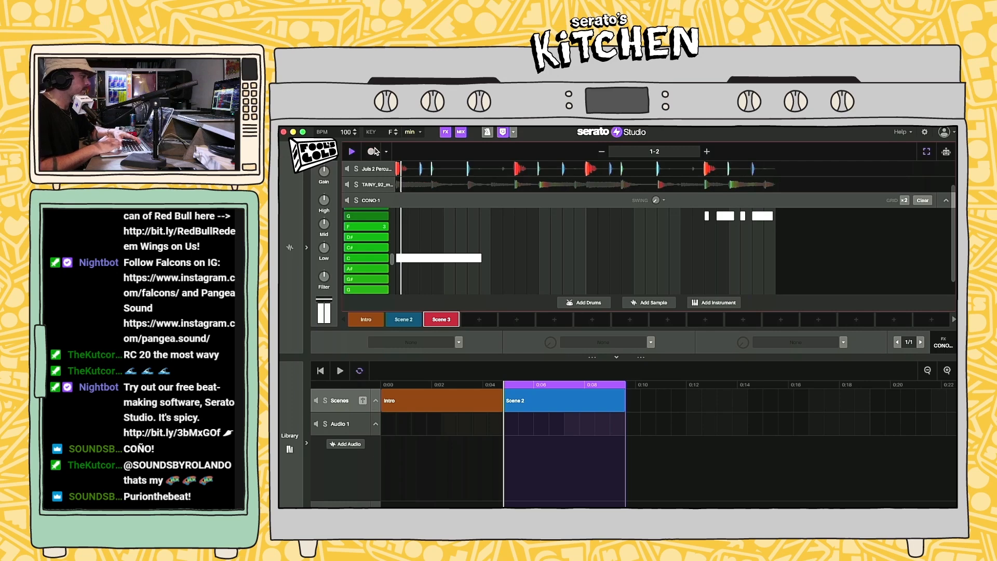
# Step: Place Scene 3 after Scene 2 in the song timeline, stop playback and save the project as COÑ in the Music folder
pyautogui.moveTo(442, 320); pyautogui.dragTo(743, 385)
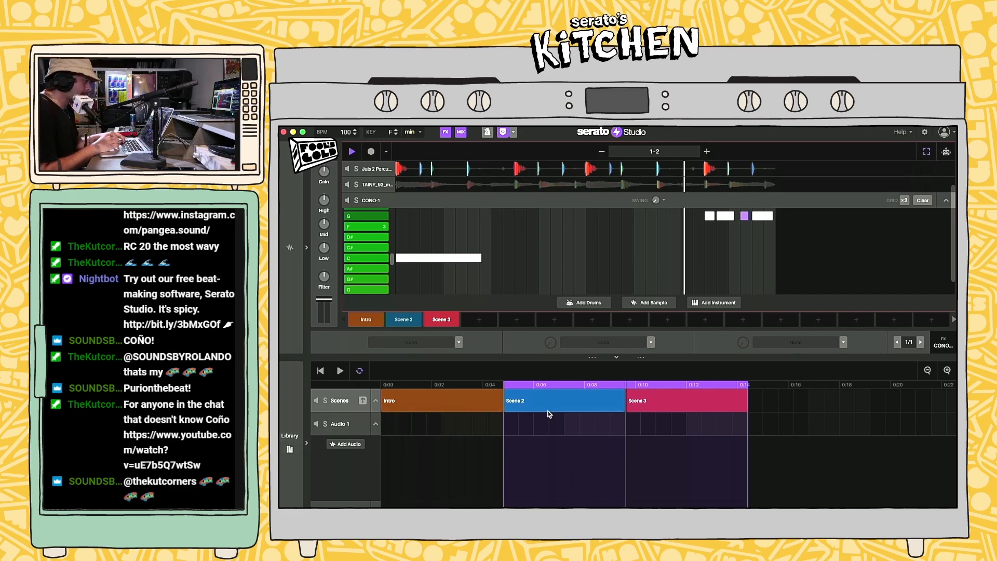
pyautogui.press('space')
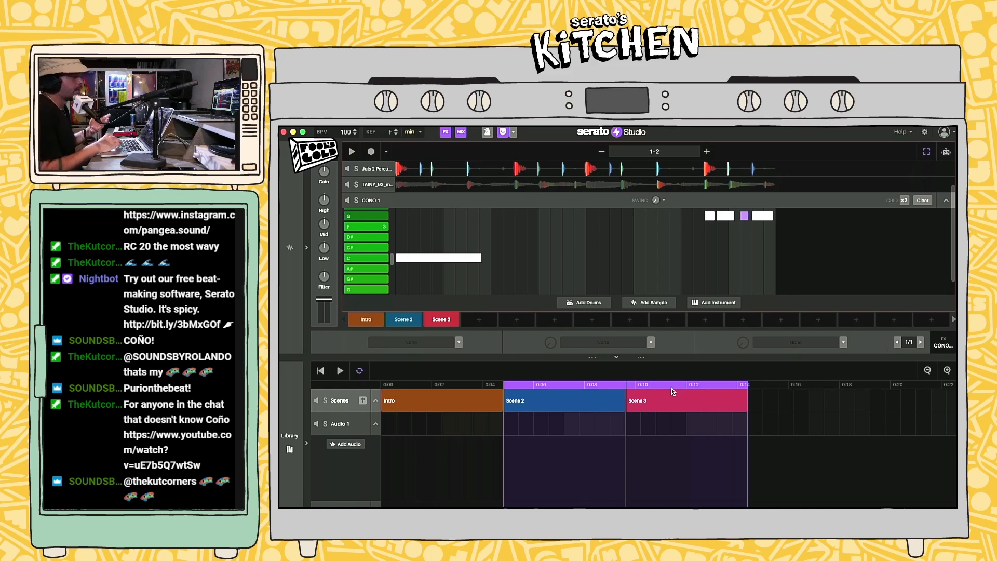
pyautogui.press('super+s')
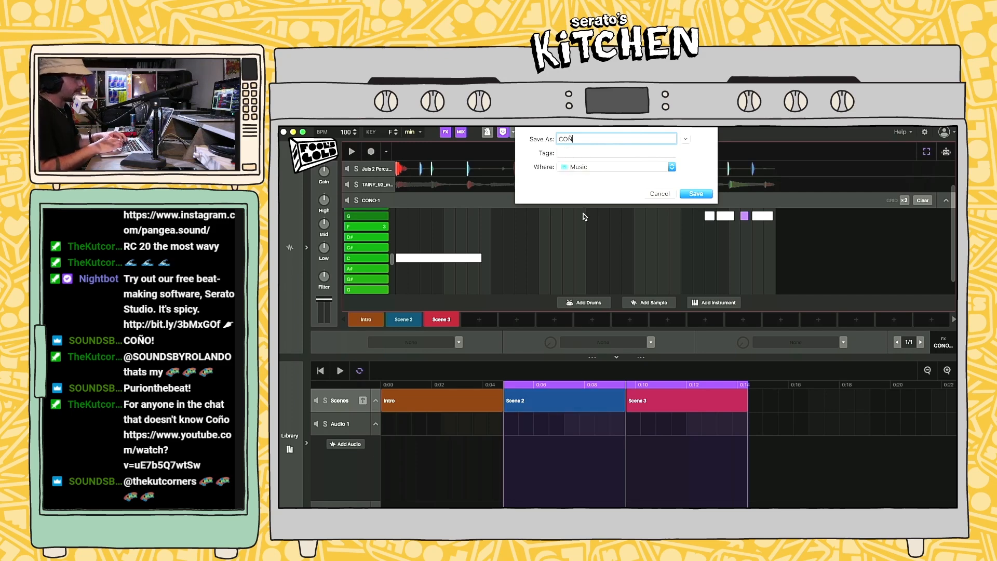
pyautogui.click(704, 194)
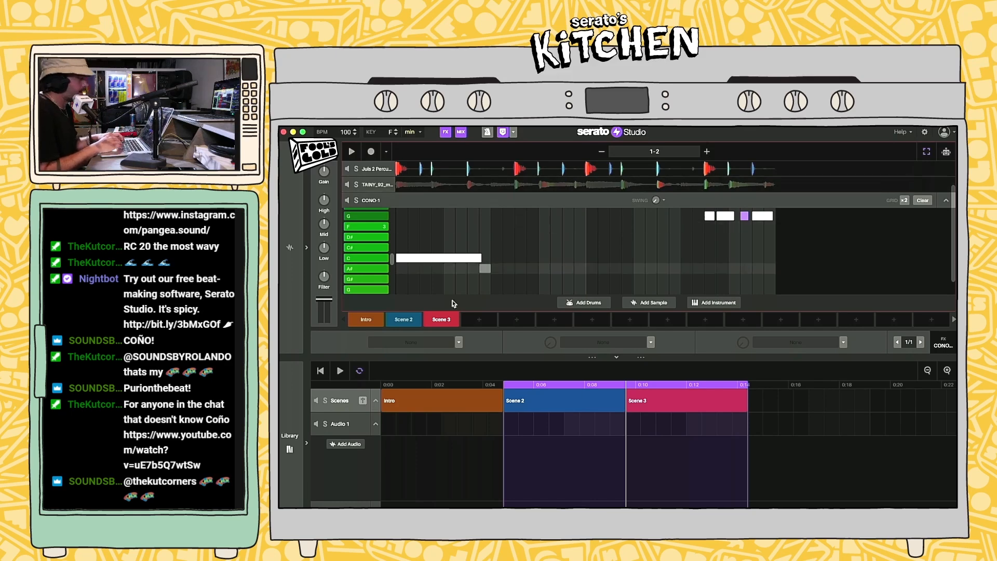
pyautogui.click(289, 446)
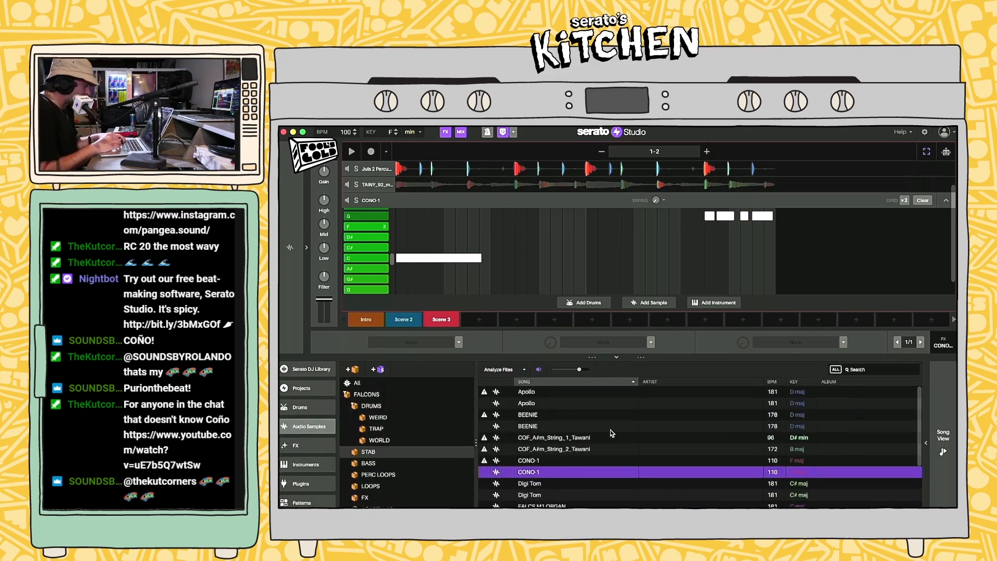
pyautogui.scroll(-3, 613, 429)
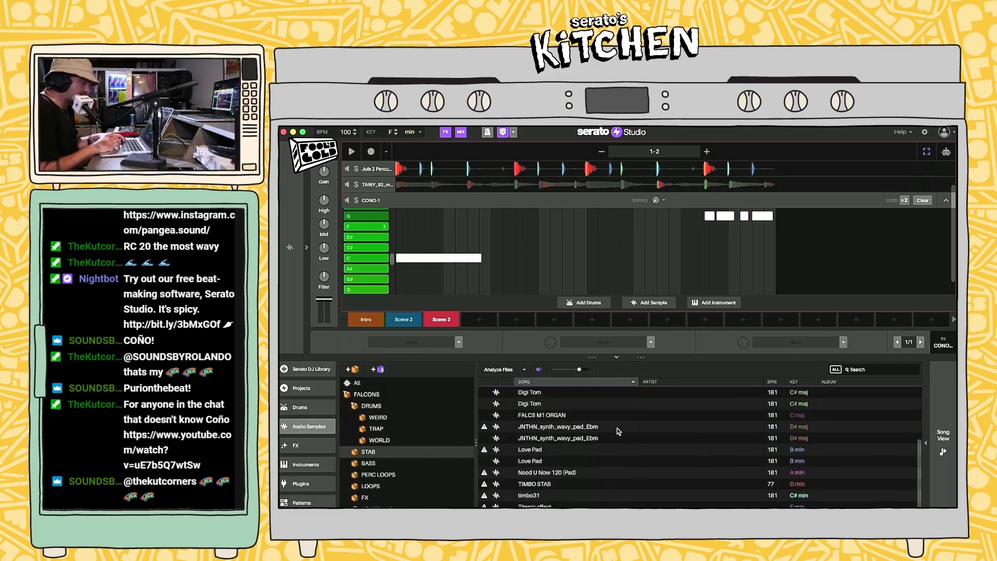
pyautogui.click(944, 444)
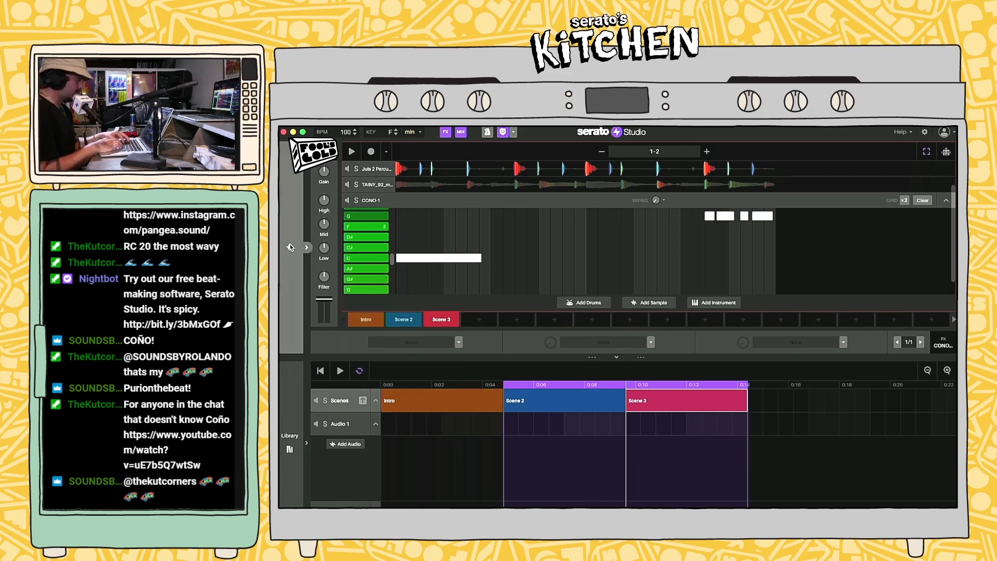
# Step: Copy Scene 2 into two new slots as Scene 4 and Scene 5, with Scene 4 directly after Scene 3
pyautogui.click(442, 321)
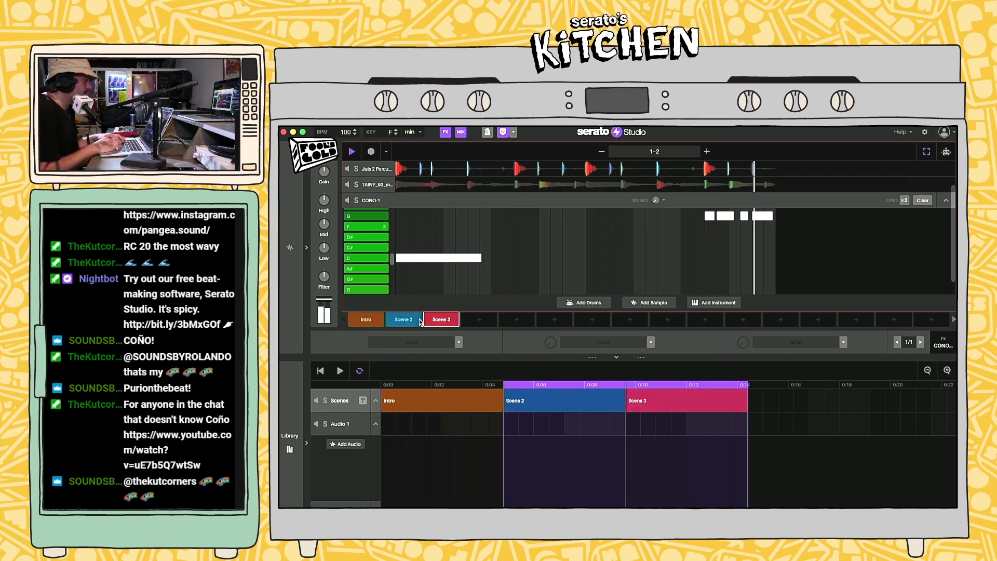
pyautogui.moveTo(404, 320); pyautogui.dragTo(479, 322)
pyautogui.click(520, 322)
pyautogui.moveTo(476, 321); pyautogui.dragTo(404, 321)
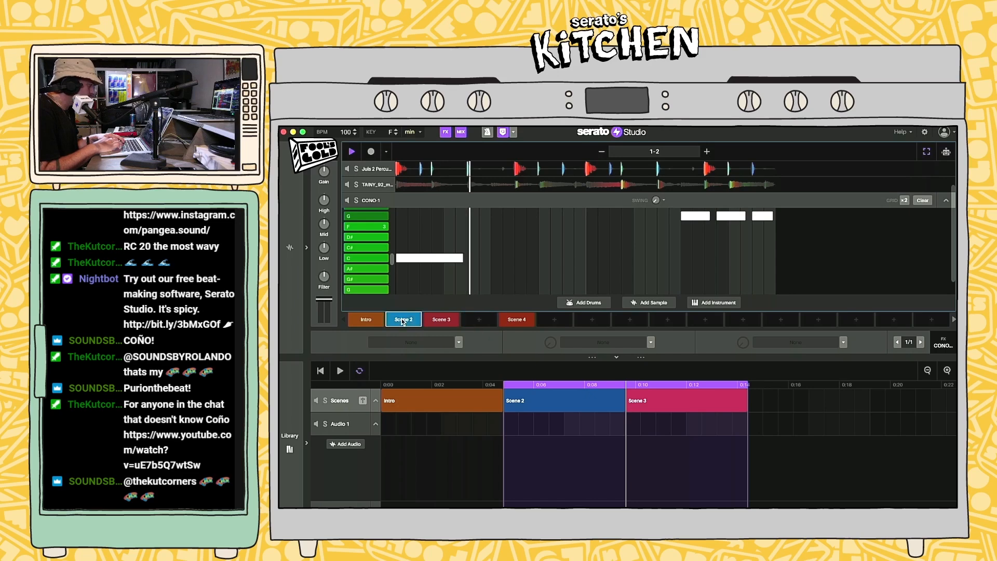
pyautogui.moveTo(511, 322); pyautogui.dragTo(473, 322)
pyautogui.click(505, 322)
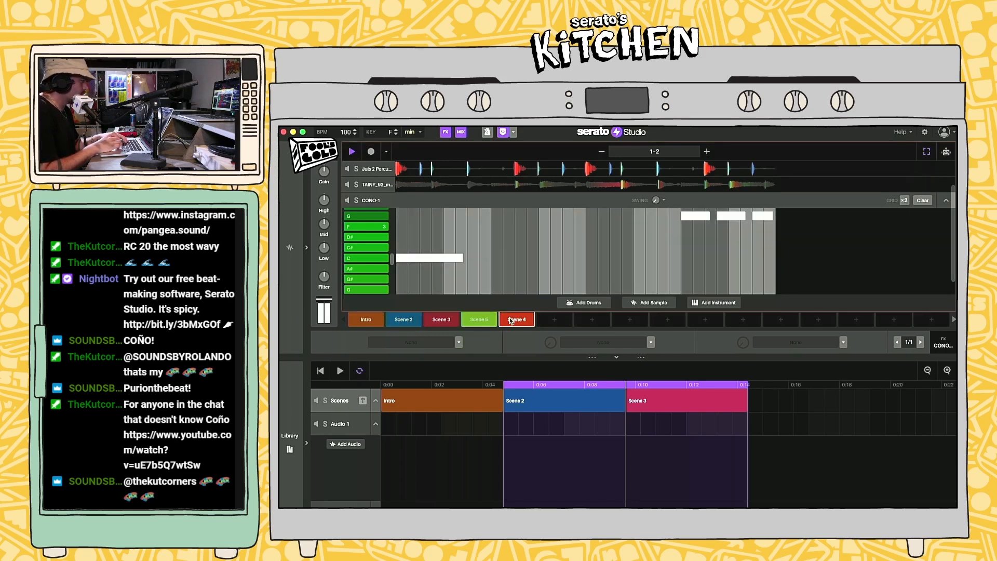
pyautogui.moveTo(489, 318)
pyautogui.mouseDown()
pyautogui.moveTo(511, 320)
pyautogui.moveTo(500, 328)
pyautogui.mouseUp()
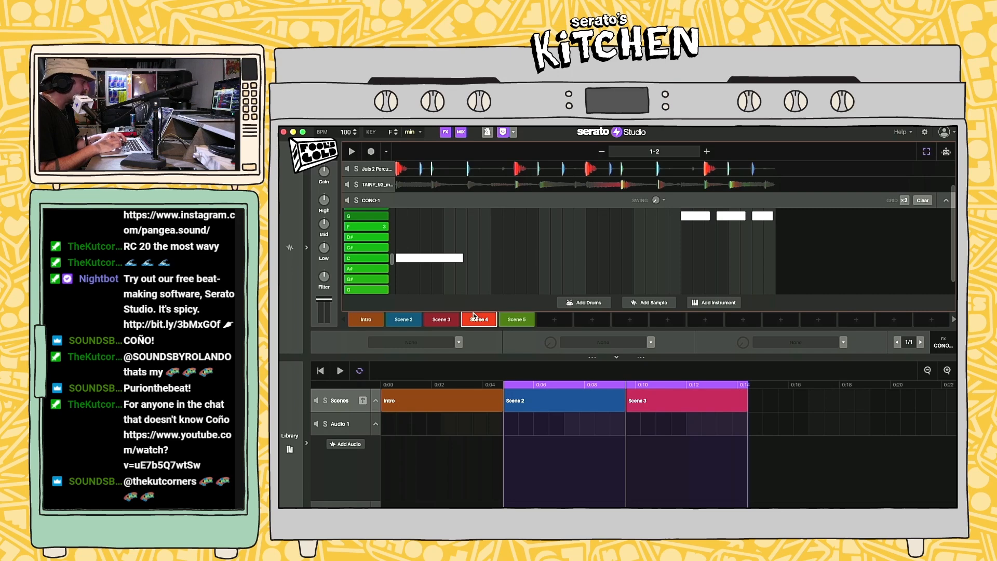
# Step: Show the sample view again, collapse the CONO-1 track and add an empty sample deck below it in Scene 4
pyautogui.click(305, 255)
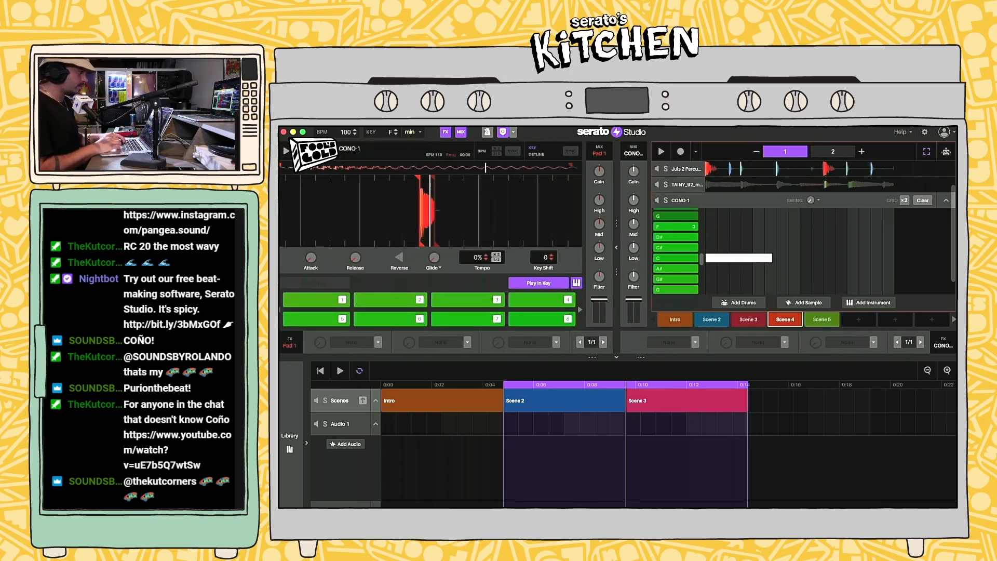
pyautogui.click(947, 200)
pyautogui.click(800, 250)
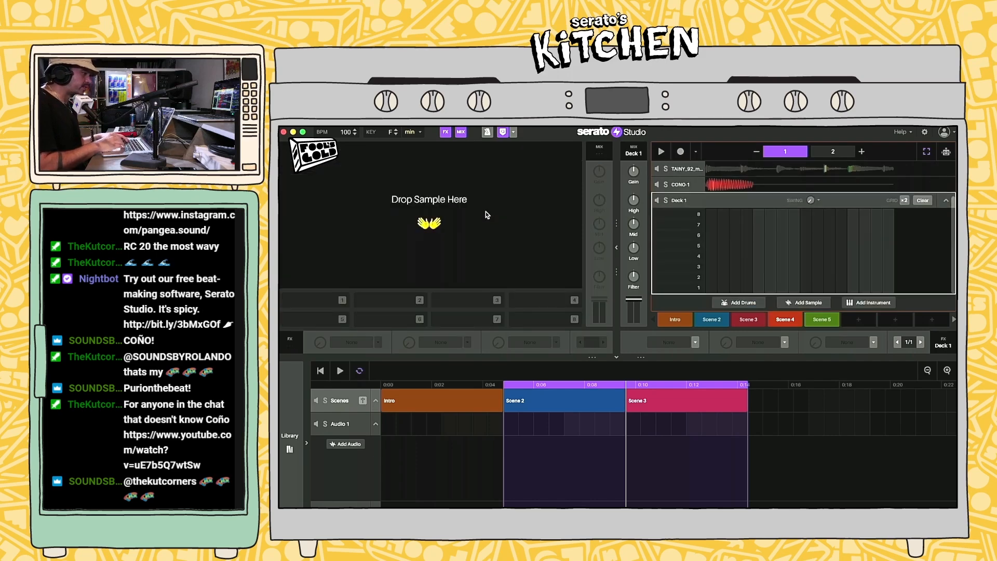
# Step: Preview samples from the VOX crate and load TAINY_81_vocal_loop_delay_fx_ambiente onto the empty deck
pyautogui.click(289, 442)
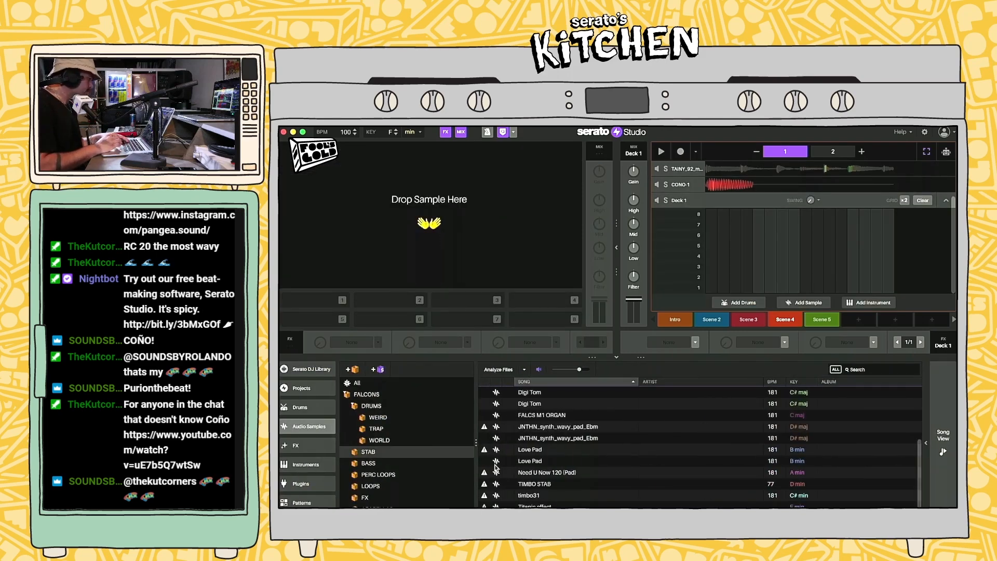
pyautogui.scroll(-3, 380, 484)
pyautogui.click(368, 440)
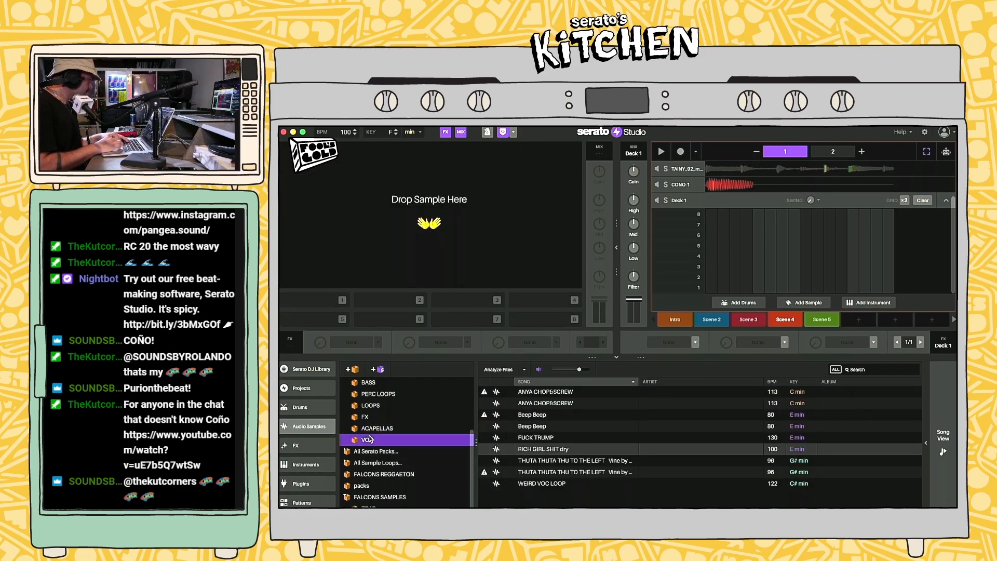
pyautogui.click(605, 403)
pyautogui.click(552, 415)
pyautogui.click(542, 449)
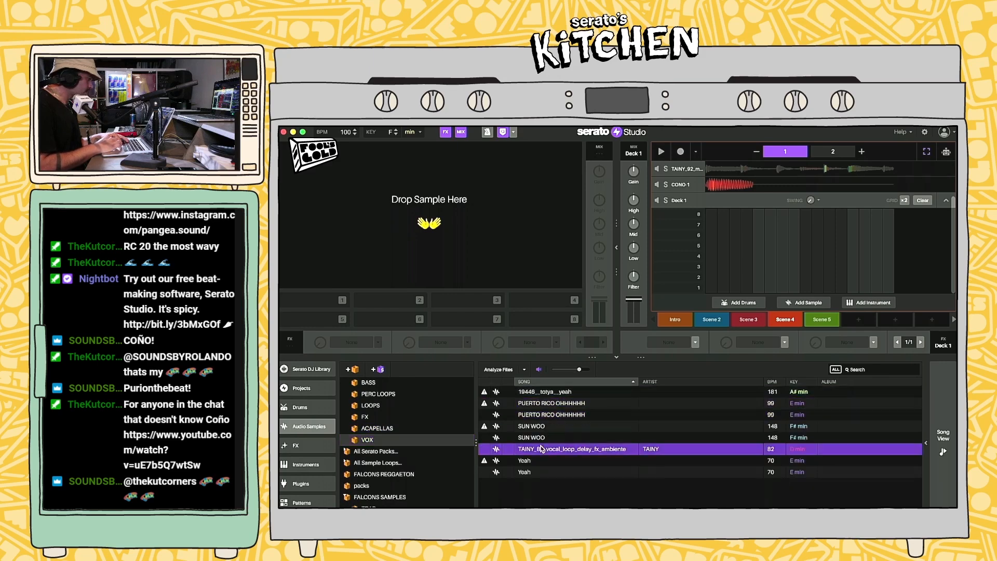
pyautogui.click(535, 472)
pyautogui.click(540, 453)
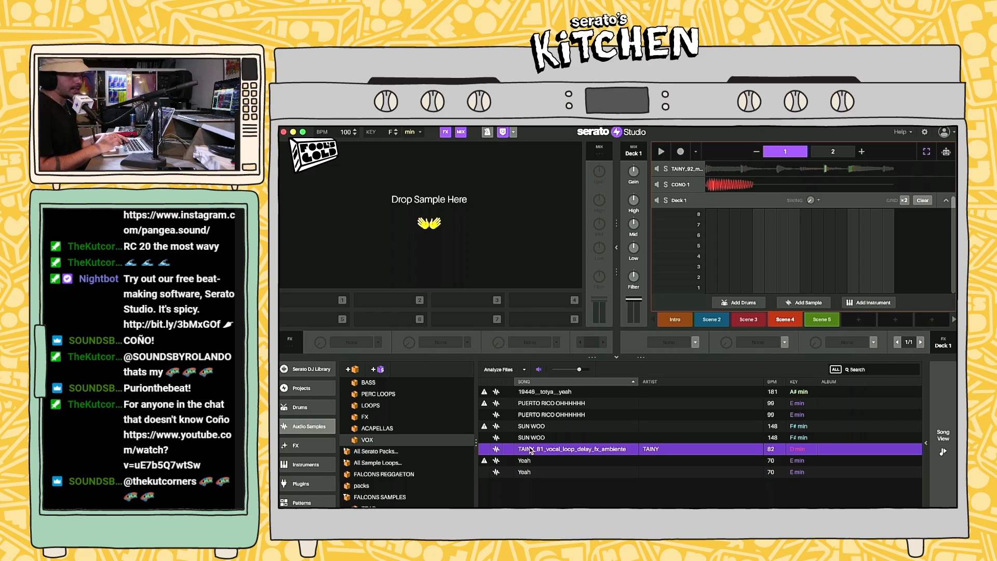
pyautogui.moveTo(530, 450); pyautogui.dragTo(491, 218)
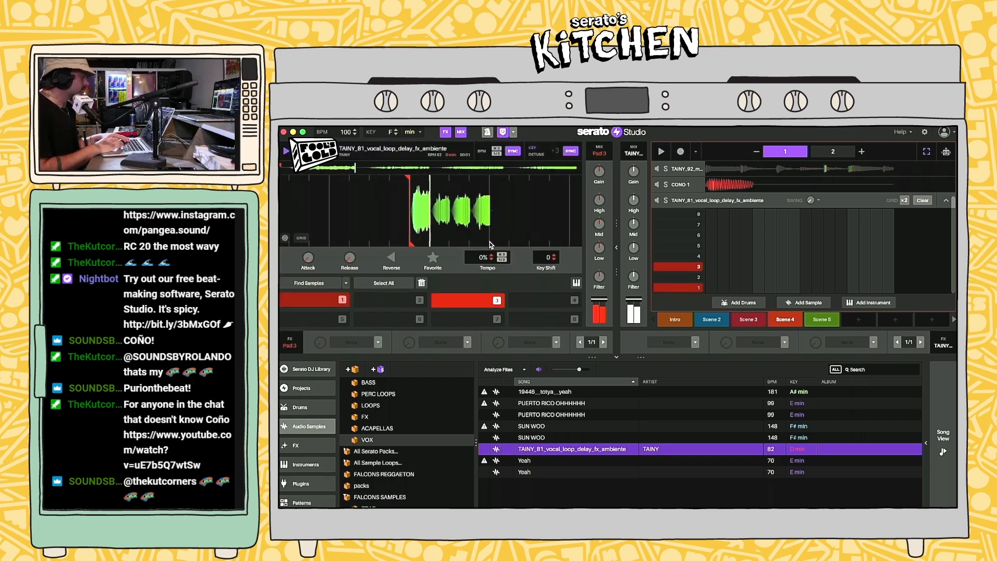
# Step: Trigger the TAINY vocal's first cue point, switch the vocal to keyboard mode and try it with the beat
pyautogui.press('1')
pyautogui.click(943, 447)
pyautogui.press('space')
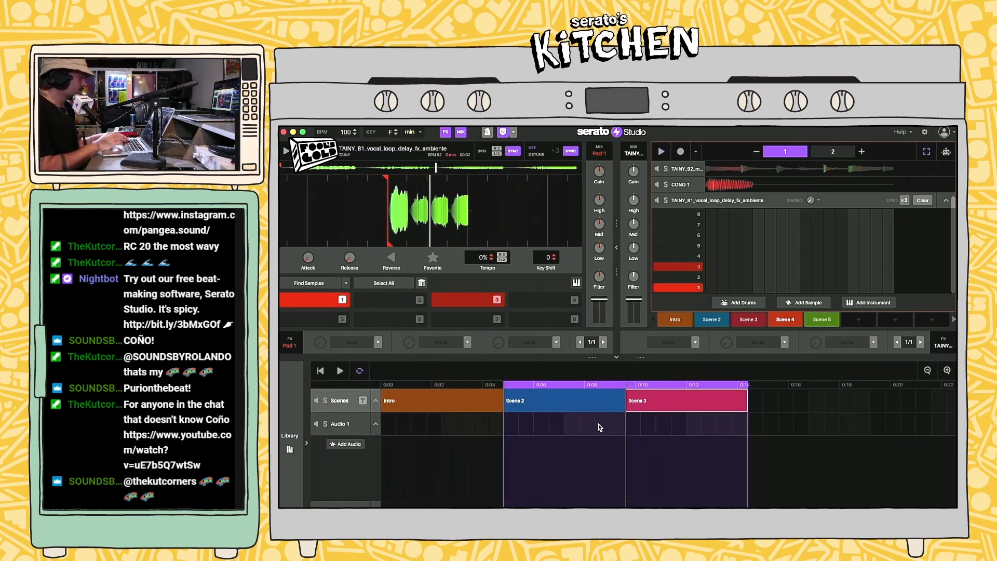
pyautogui.click(577, 284)
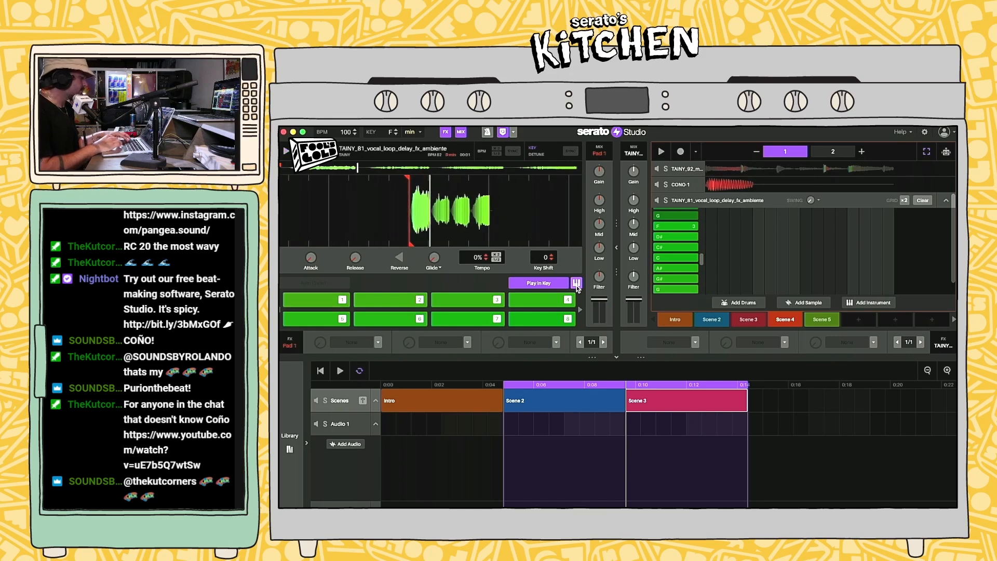
pyautogui.press('space')
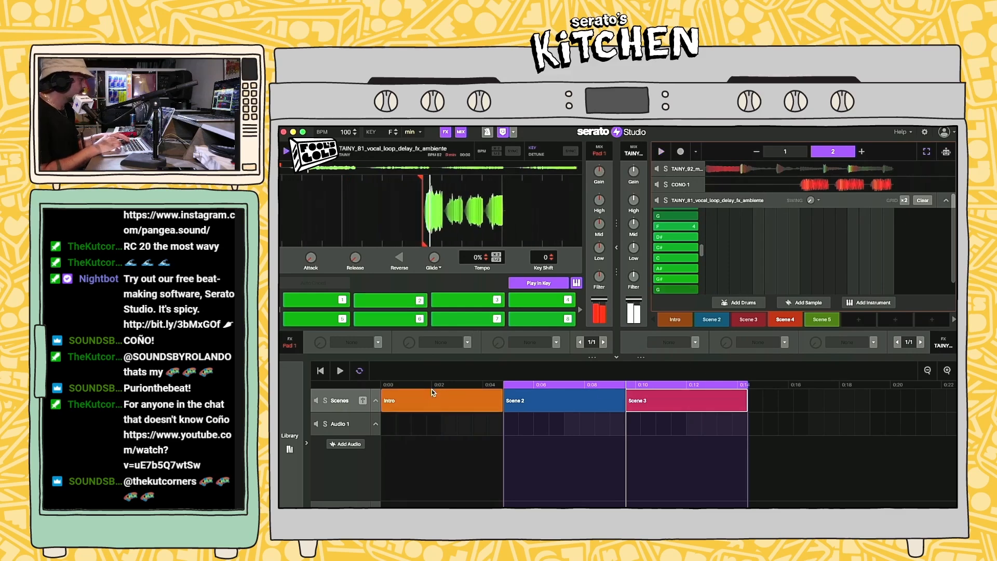
# Step: Load the LPF effect into the first FX slot of the vocal's Pad 1 and audition the filtered vocal on pad 2
pyautogui.click(290, 439)
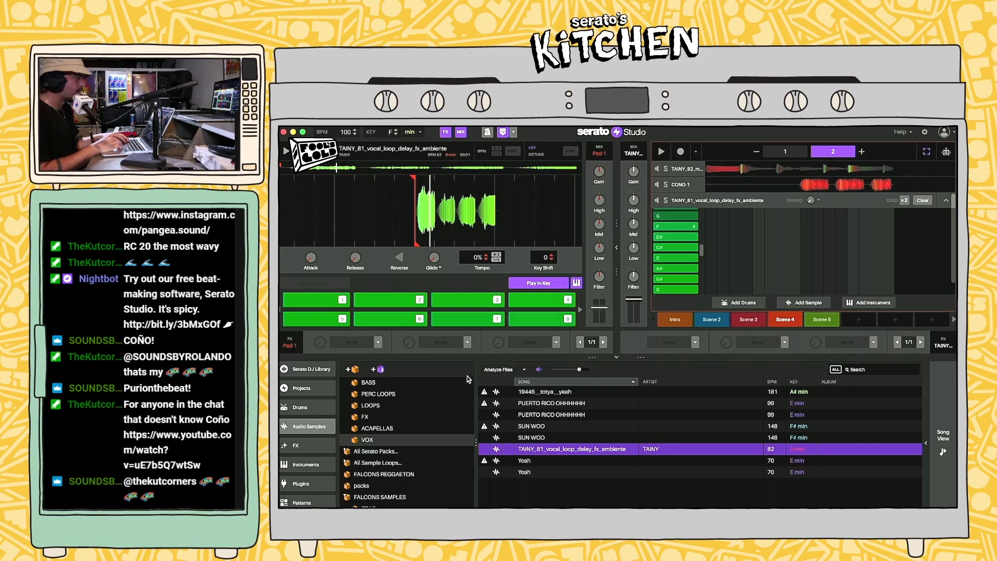
pyautogui.click(299, 445)
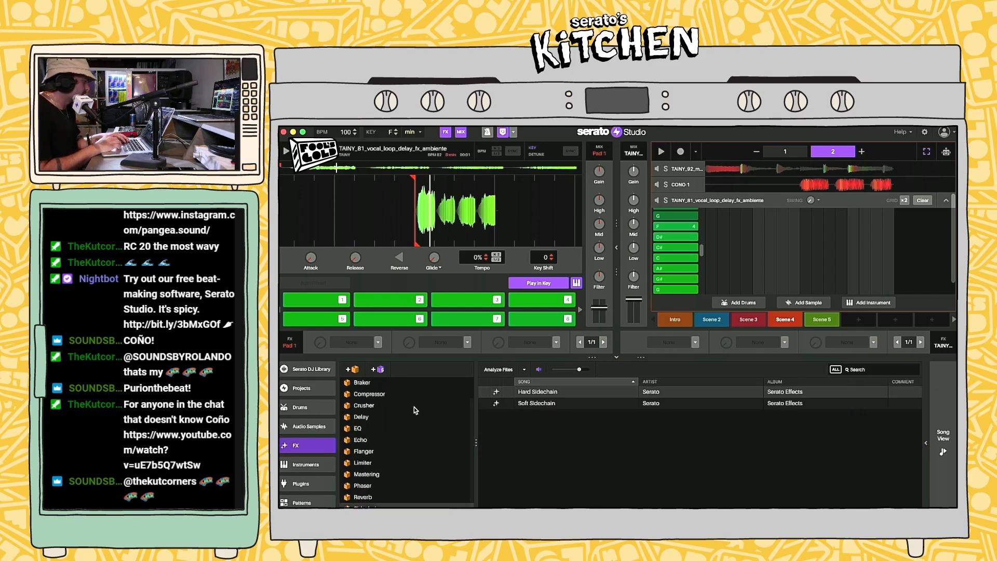
pyautogui.click(358, 428)
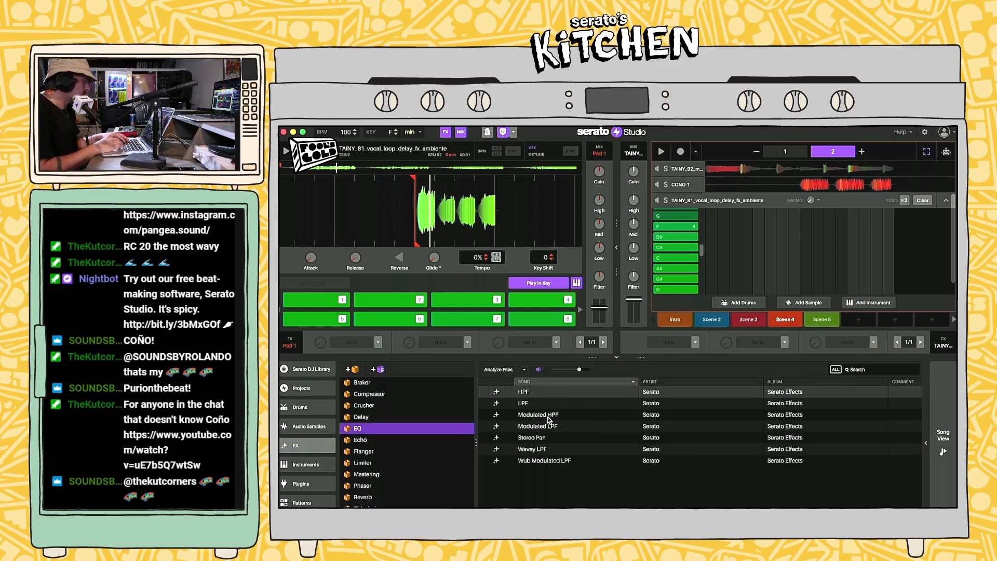
pyautogui.click(532, 406)
pyautogui.moveTo(535, 403); pyautogui.dragTo(319, 323)
pyautogui.press('2')
pyautogui.press('2')
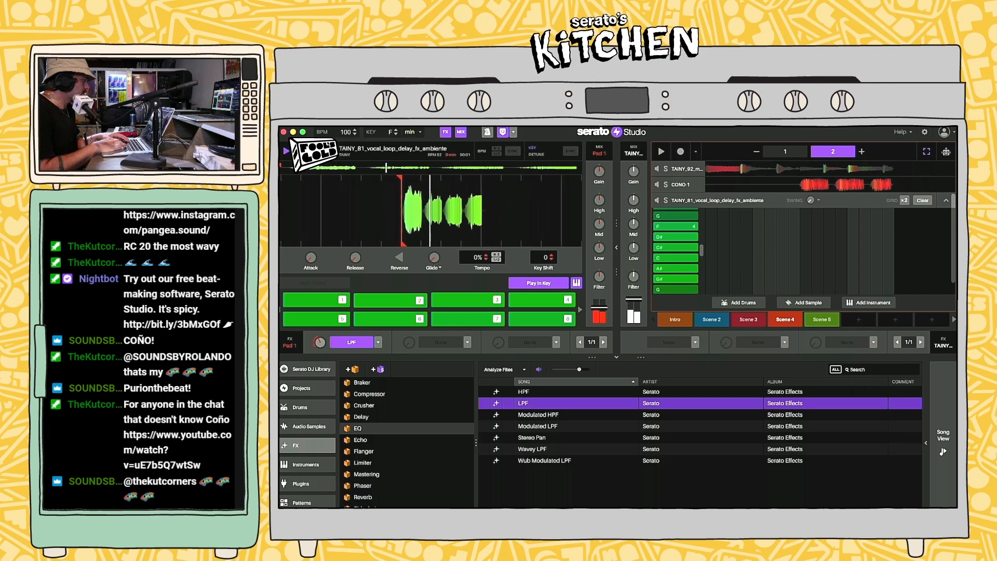
pyautogui.press('2')
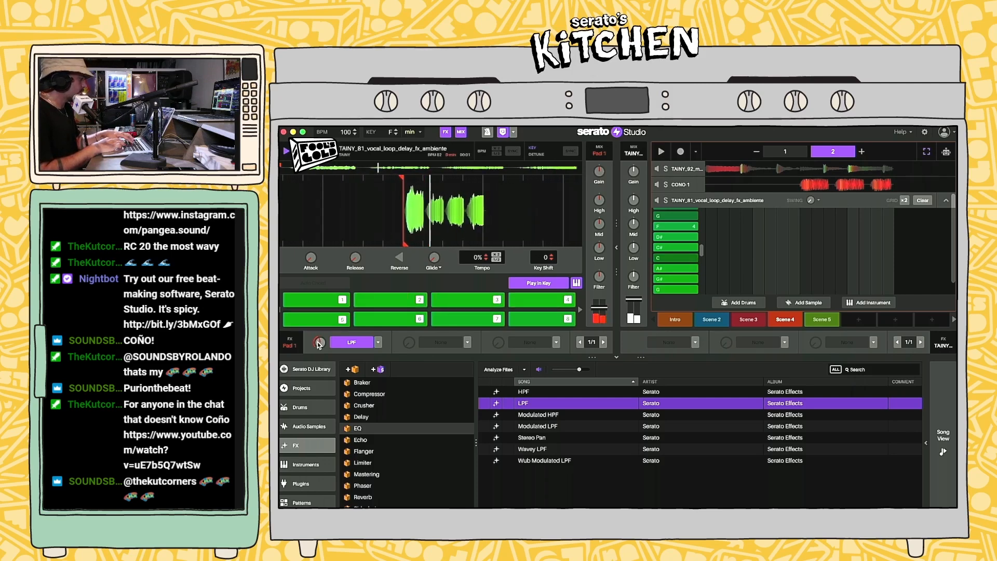
pyautogui.press('2')
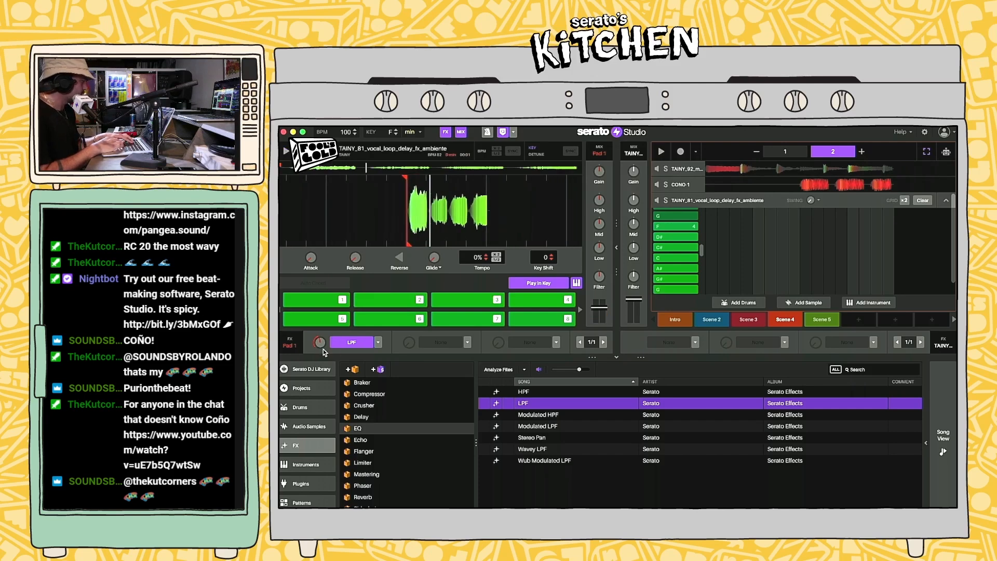
pyautogui.press('2')
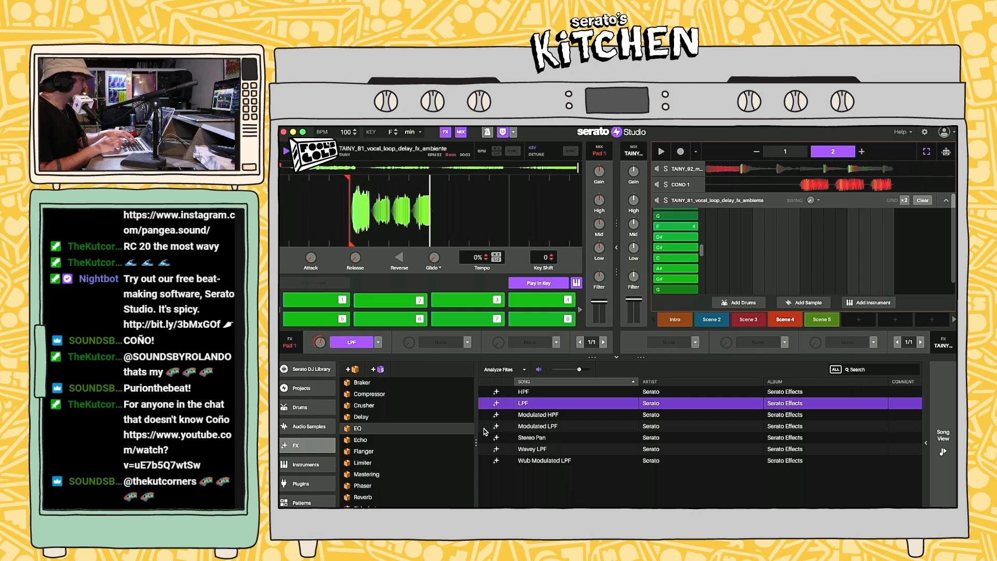
# Step: Load the Echo effect into the second FX slot of the vocal's Pad 1 and audition pads 2 and 3 with the beat
pyautogui.click(373, 441)
pyautogui.moveTo(568, 437); pyautogui.dragTo(405, 345)
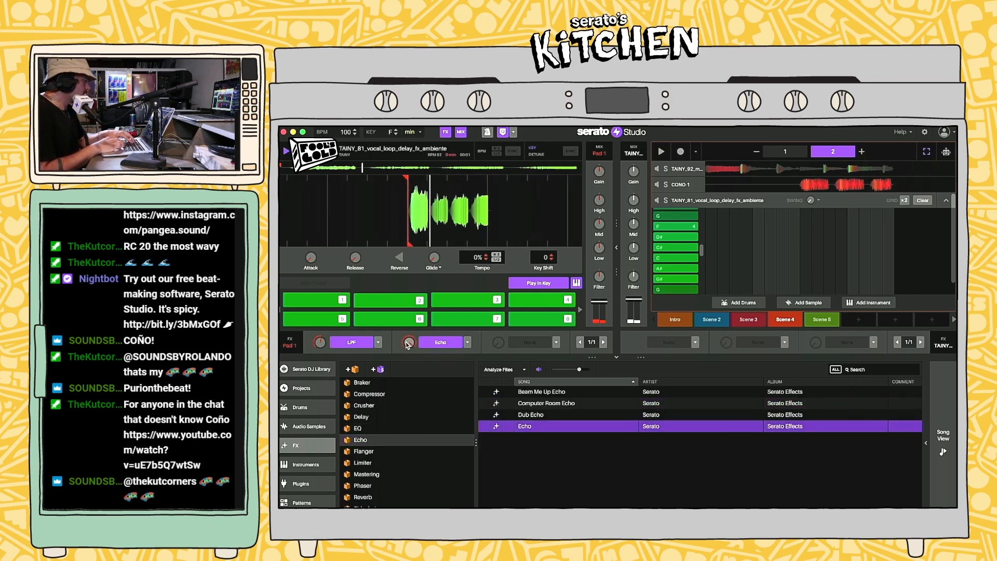
pyautogui.press('space')
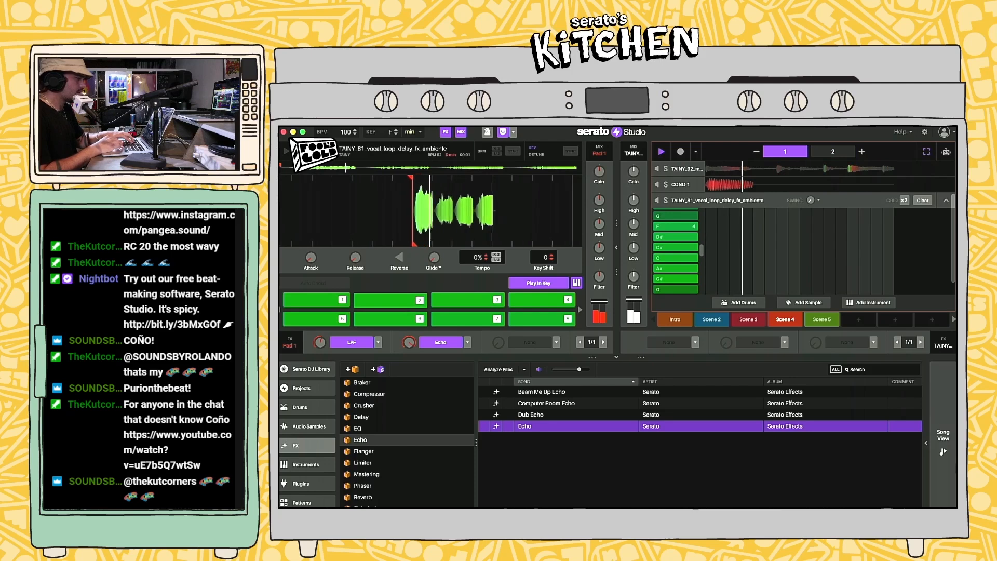
pyautogui.click(943, 439)
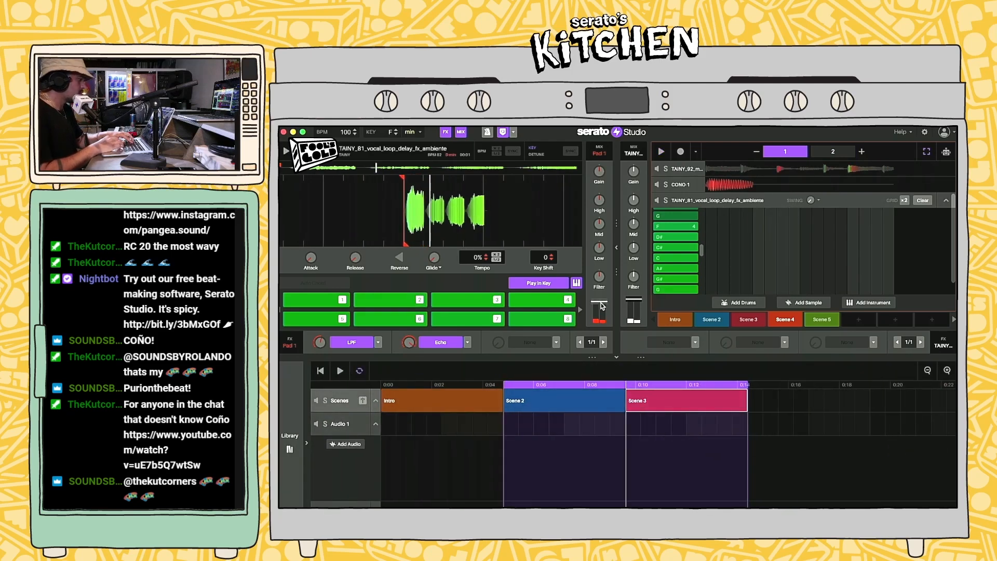
pyautogui.press('3')
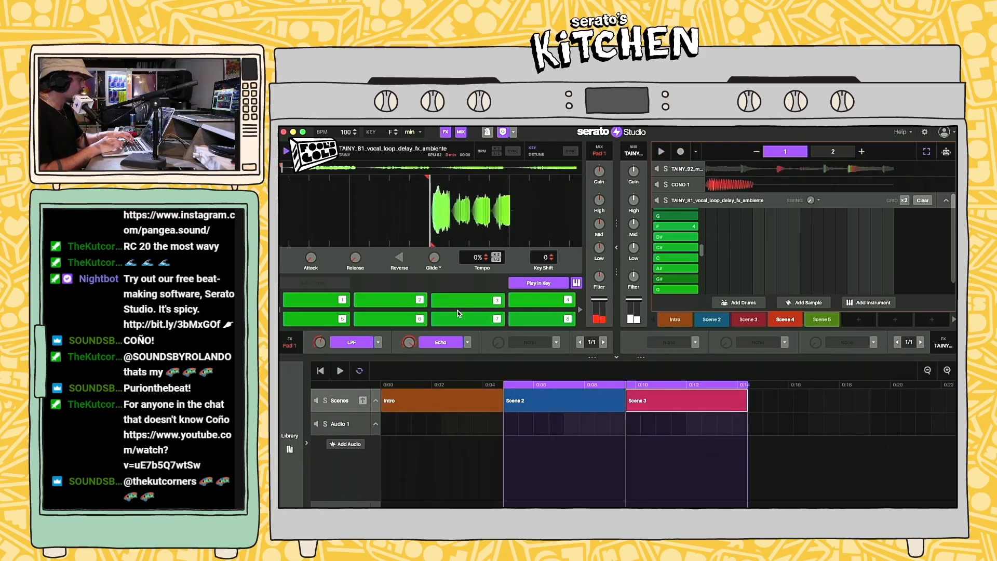
pyautogui.press('space')
pyautogui.press('2')
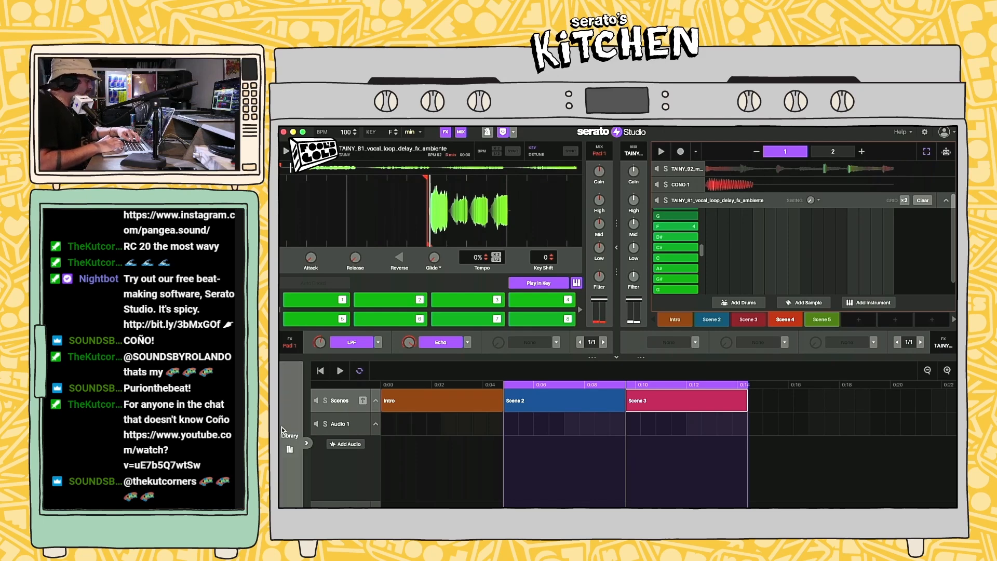
# Step: Delete the TAINY_81_vocal_loop_delay_fx_ambiente deck from all scenes and play the beat without it
pyautogui.click(291, 440)
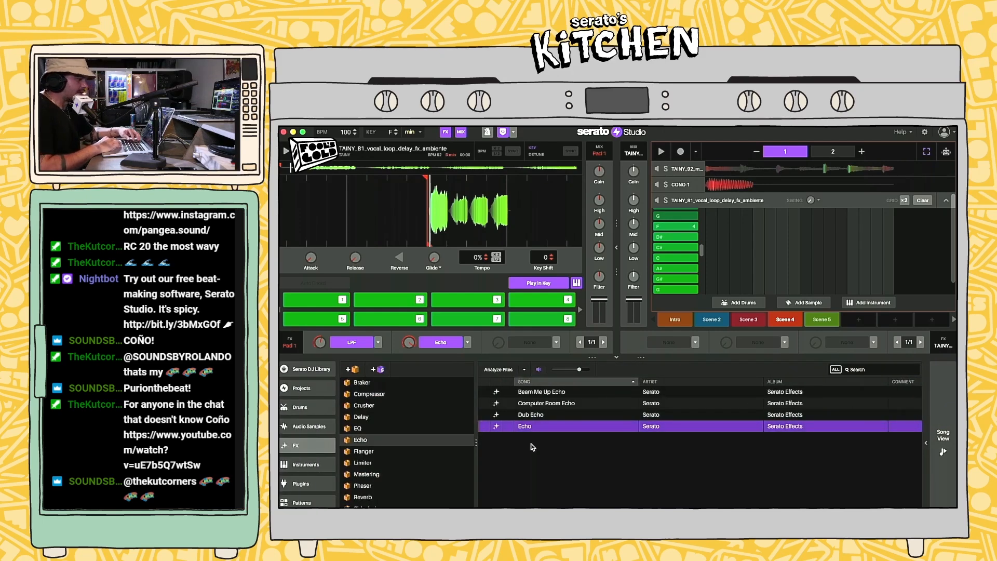
pyautogui.moveTo(909, 324)
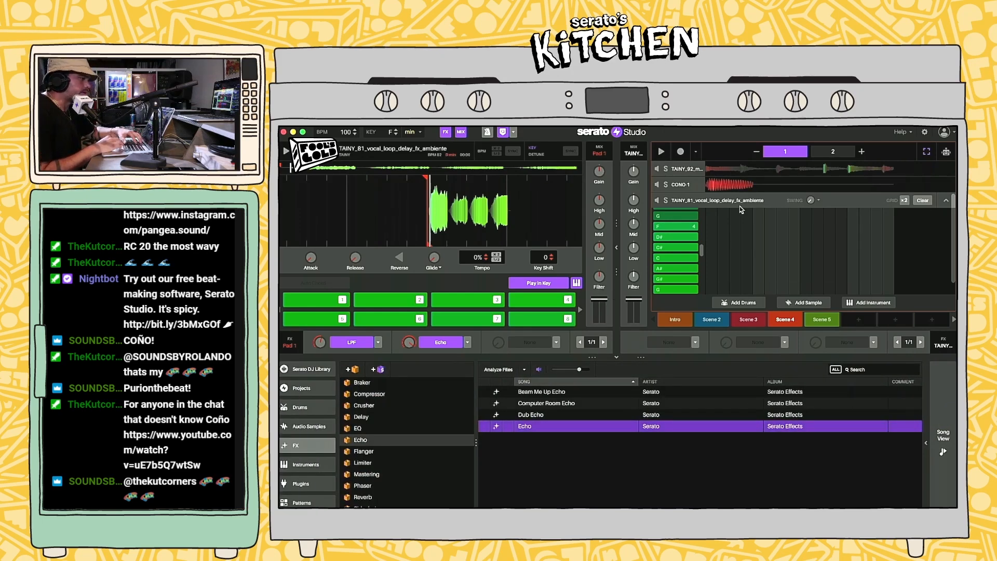
pyautogui.click(705, 203)
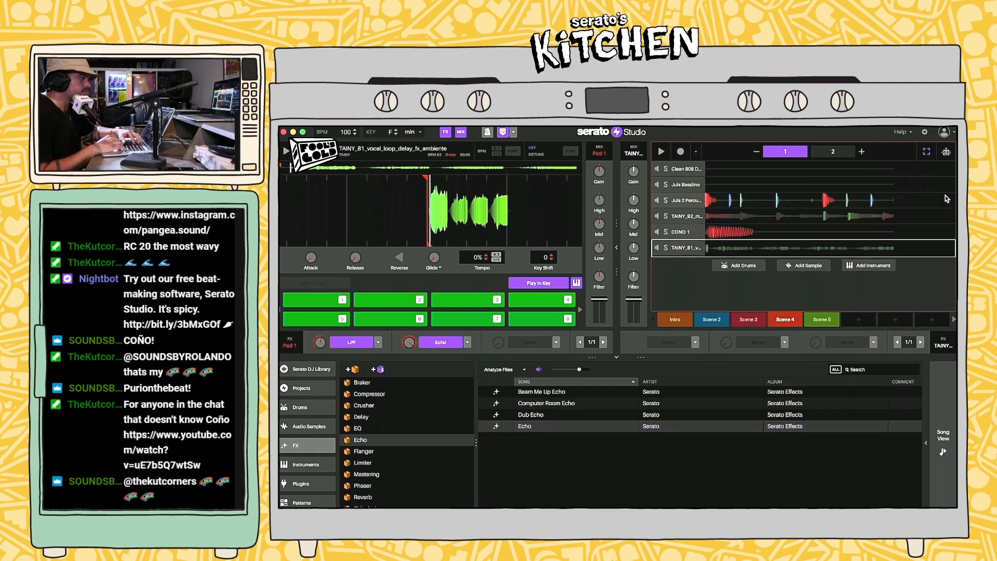
pyautogui.click(678, 252)
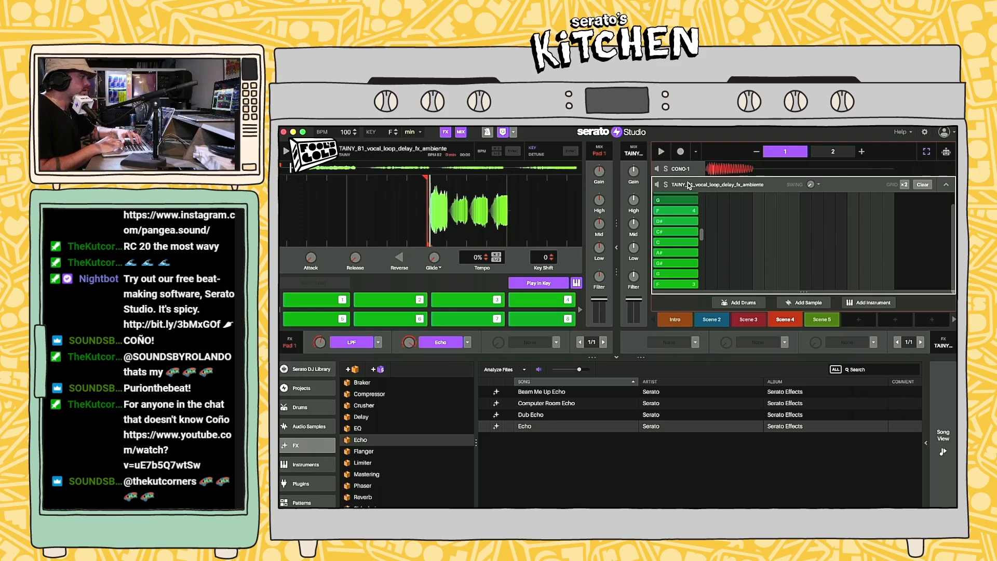
pyautogui.press('BackSpace')
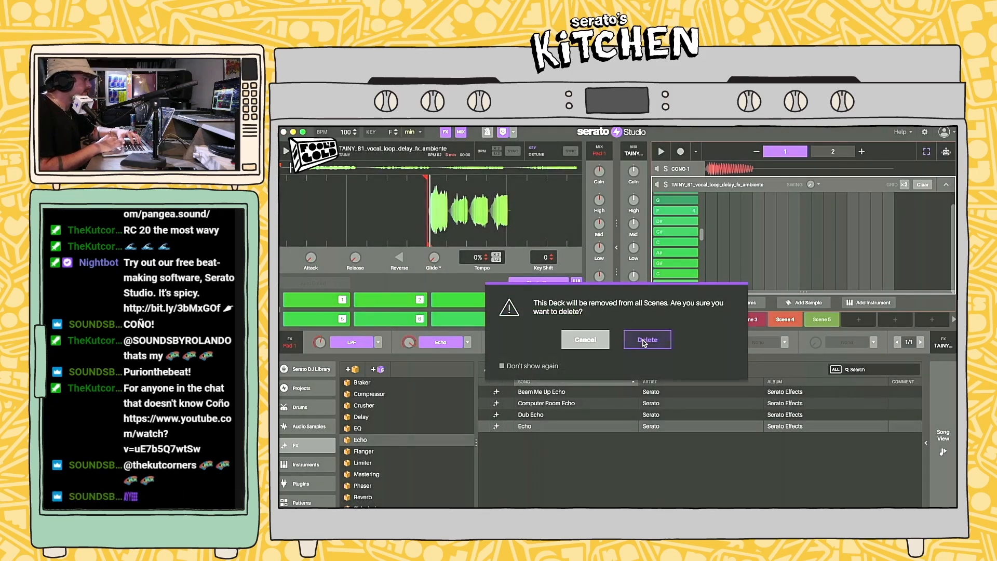
pyautogui.press('Return')
pyautogui.press('space')
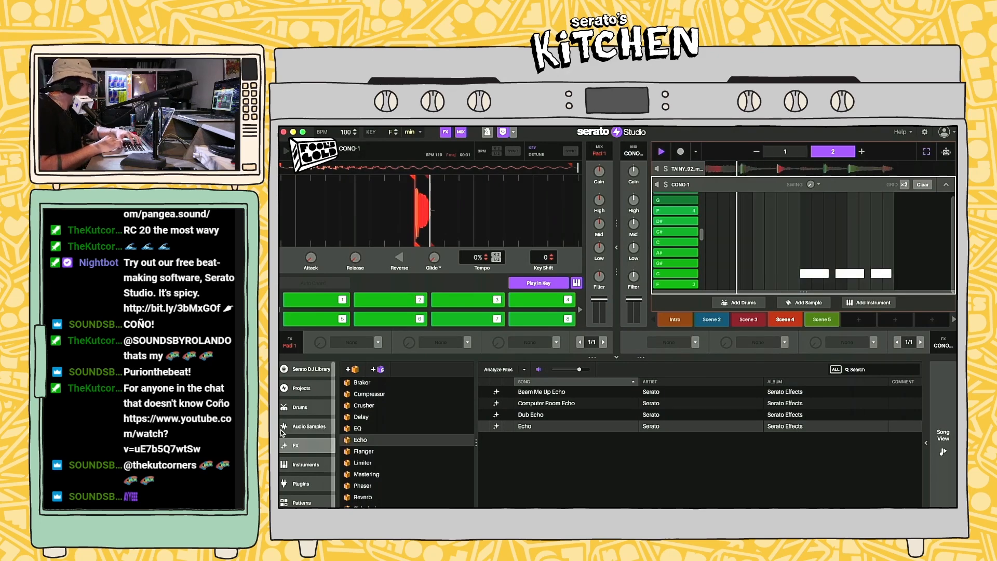
# Step: Search all audio samples for "vocal", stop the beat and return to the library results
pyautogui.click(311, 428)
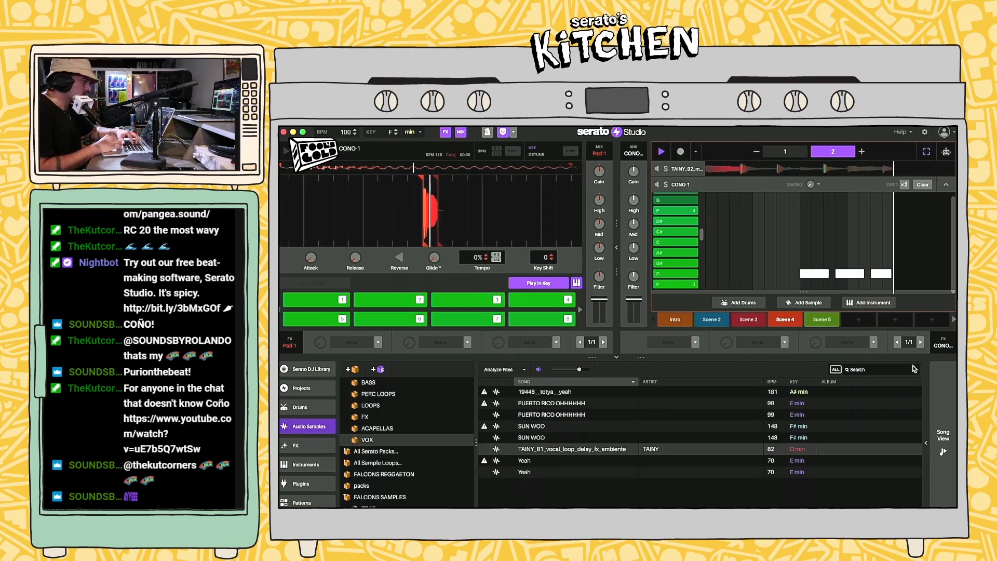
pyautogui.scroll(1, 442, 451)
pyautogui.scroll(3, 442, 449)
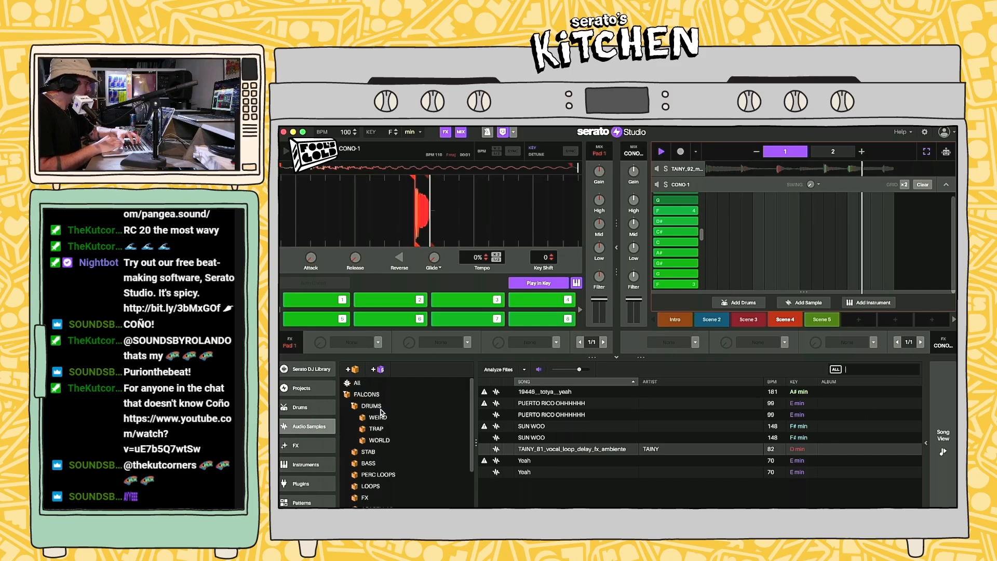
pyautogui.click(358, 383)
pyautogui.click(864, 371)
pyautogui.write('vocal')
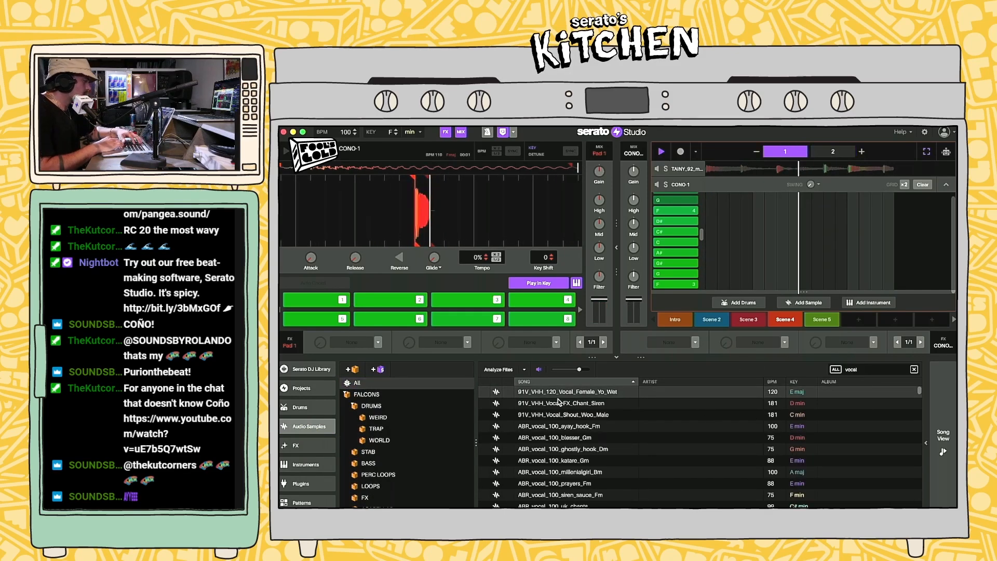
pyautogui.click(610, 403)
pyautogui.click(951, 456)
pyautogui.press('space')
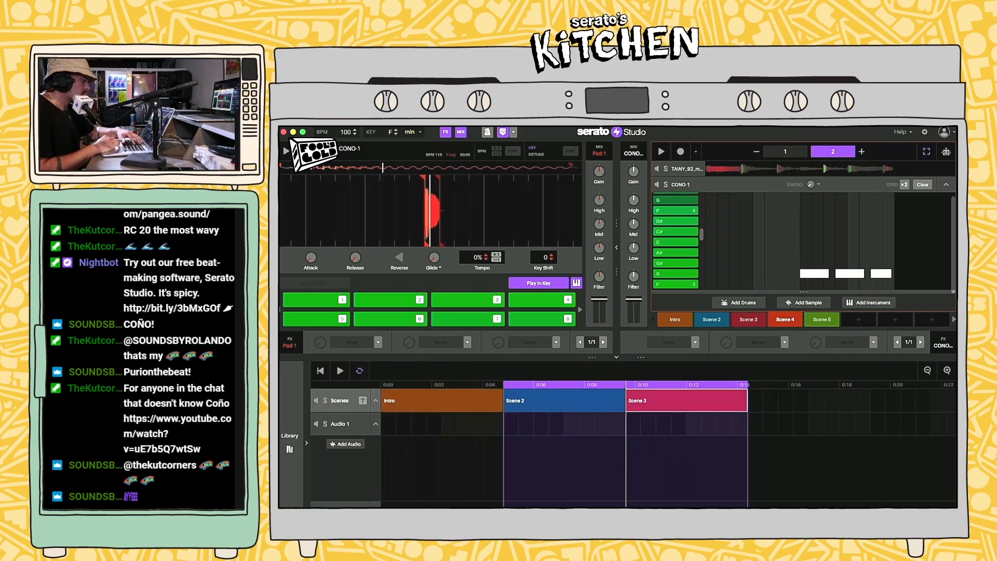
pyautogui.click(292, 447)
# Step: Preview the vocal samples one by one from 91V_VHH_120_Vocal_Female_Yo_Wet down to ABR_vocal_prayers_notes_Fm
pyautogui.click(570, 392)
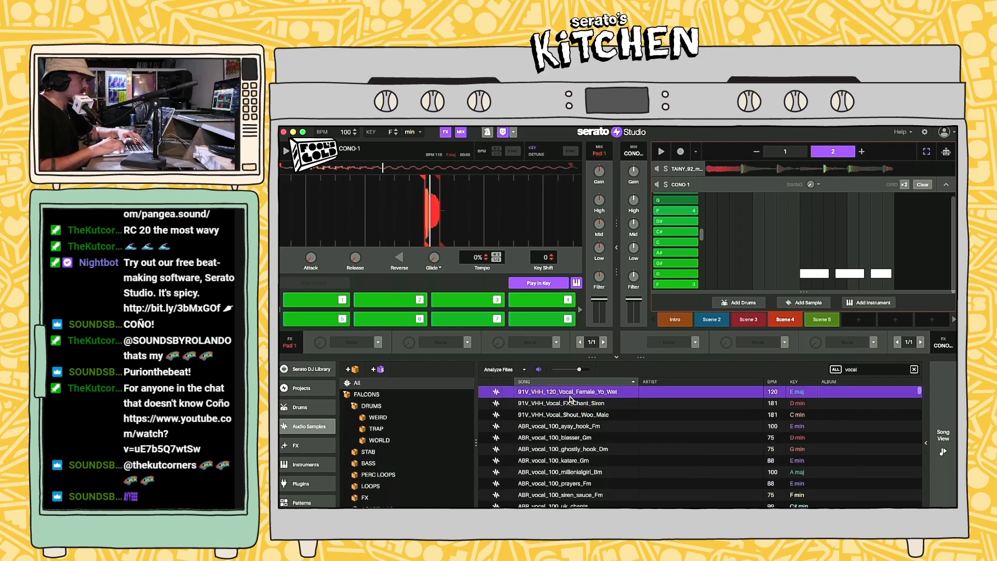
pyautogui.press('Down')
pyautogui.press('Down')
pyautogui.press('Down')
pyautogui.press('Down')
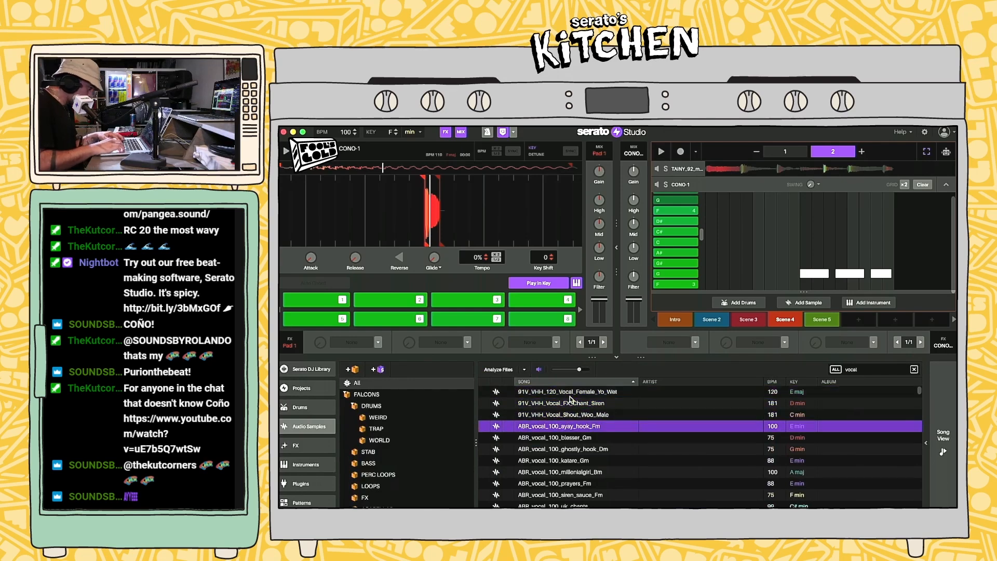
pyautogui.press('Down')
pyautogui.press('Down')
pyautogui.press('Down')
pyautogui.press('Down')
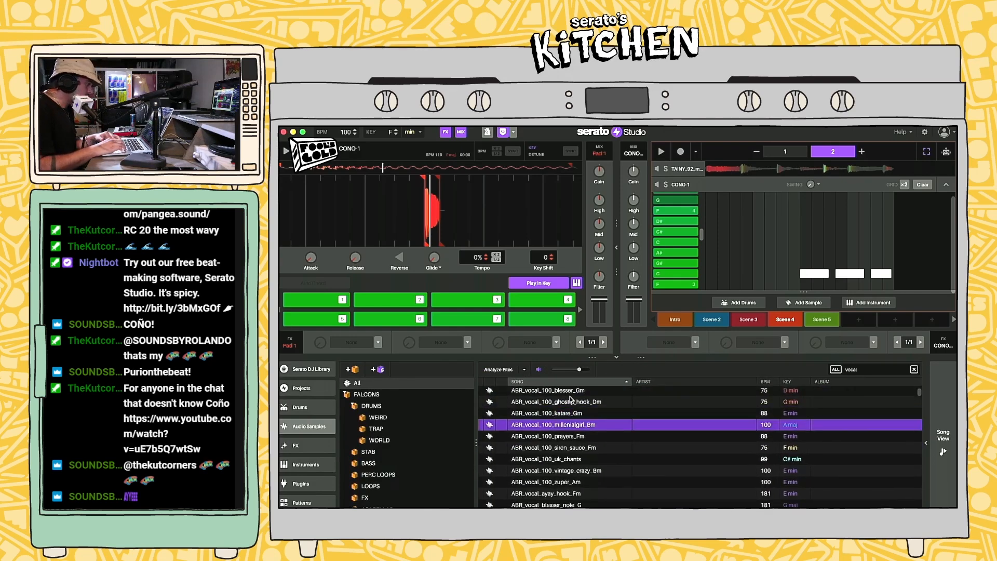
pyautogui.press('Down')
pyautogui.press('Down')
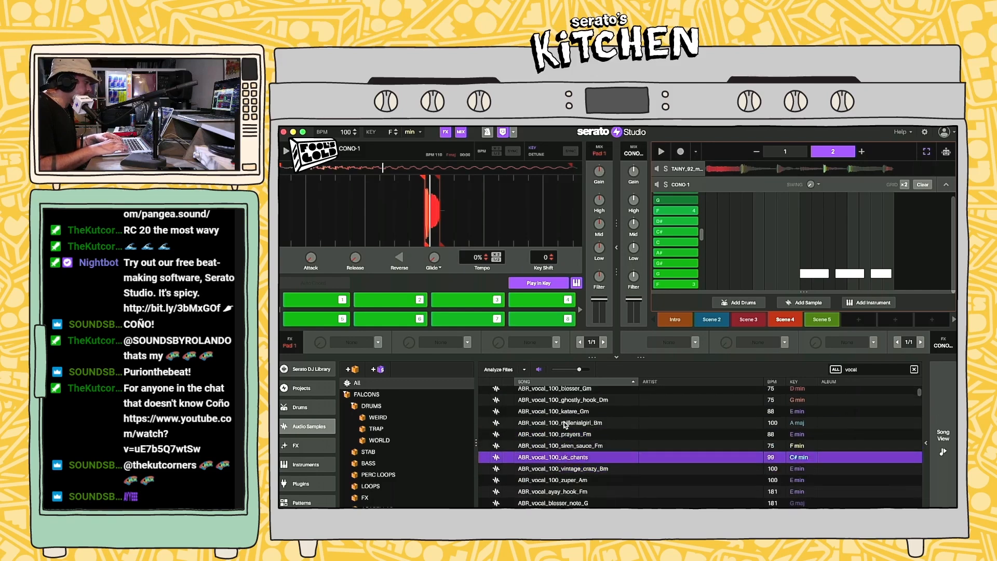
pyautogui.press('Down')
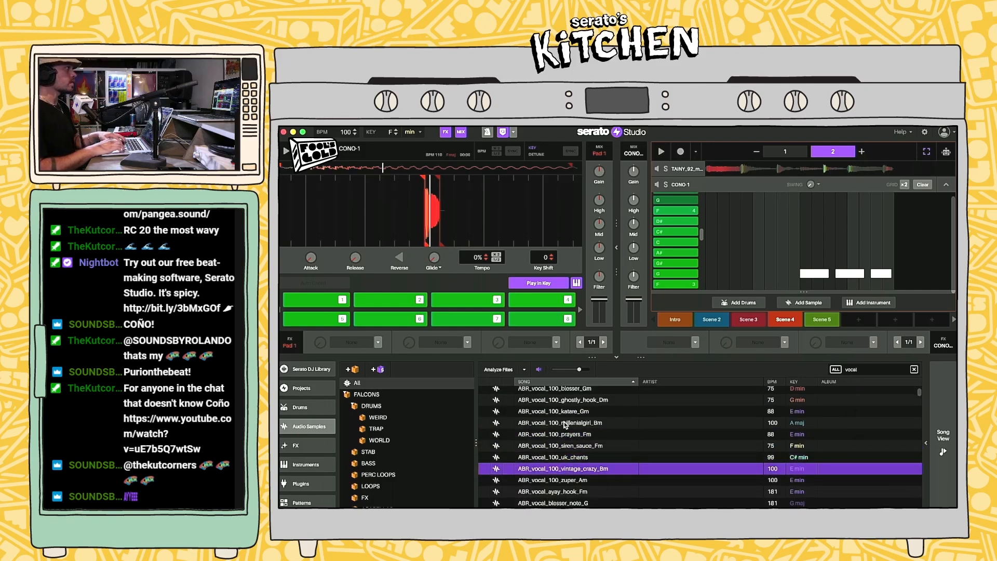
pyautogui.press('Down')
pyautogui.press('Down')
pyautogui.press('Down')
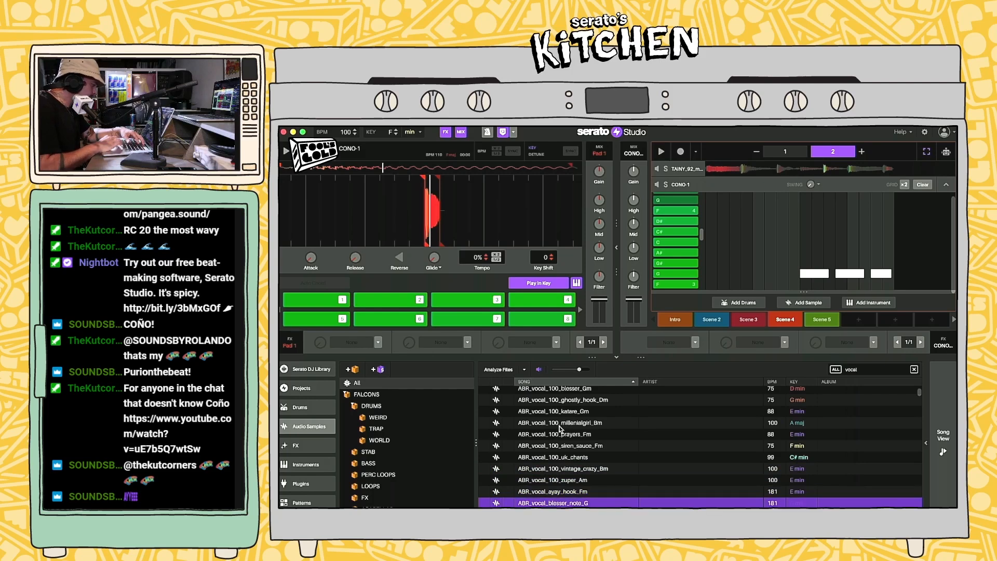
pyautogui.press('Down')
pyautogui.press('Down')
pyautogui.press('Down')
pyautogui.press('Down')
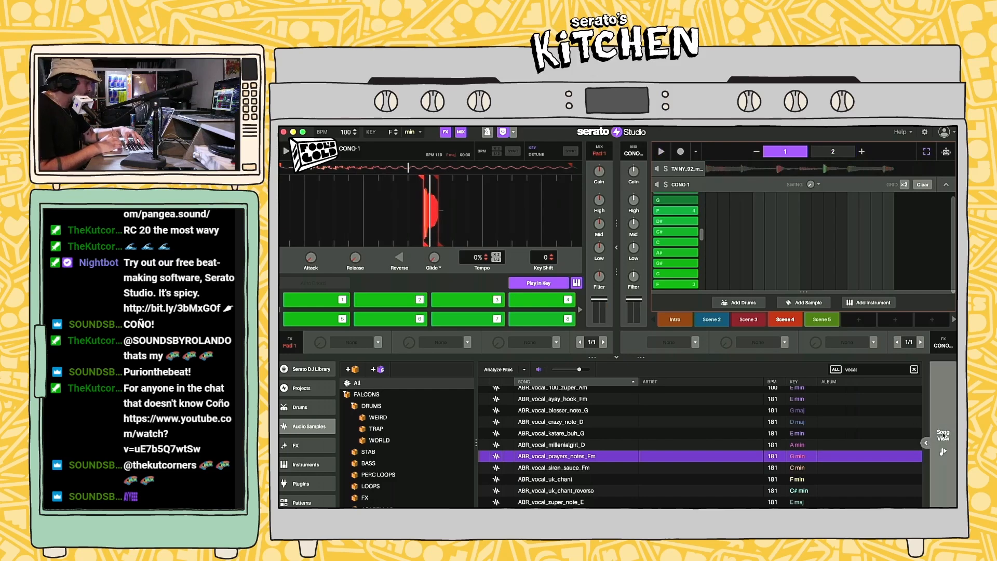
# Step: Collapse the CONO-1 deck, load ABR_vocal_prayers_notes_Fm as a new sample deck and set cue points 1 and 7
pyautogui.click(755, 186)
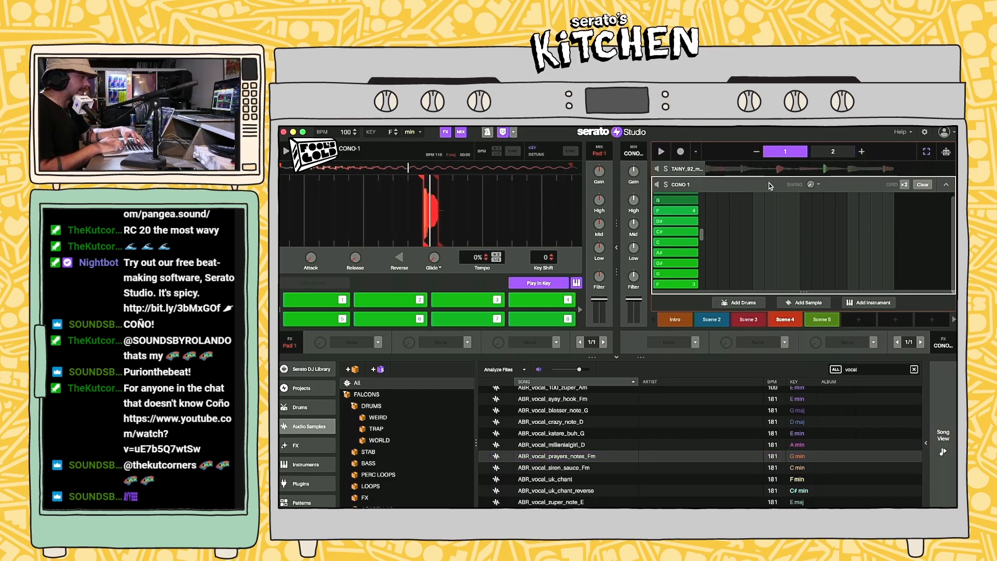
pyautogui.click(946, 188)
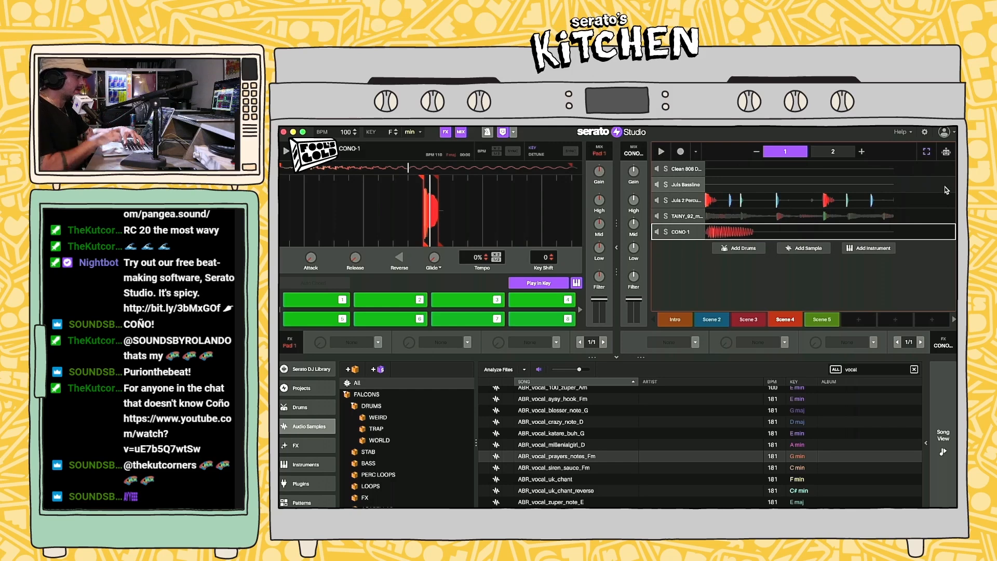
pyautogui.moveTo(557, 456); pyautogui.dragTo(743, 286)
pyautogui.press('1')
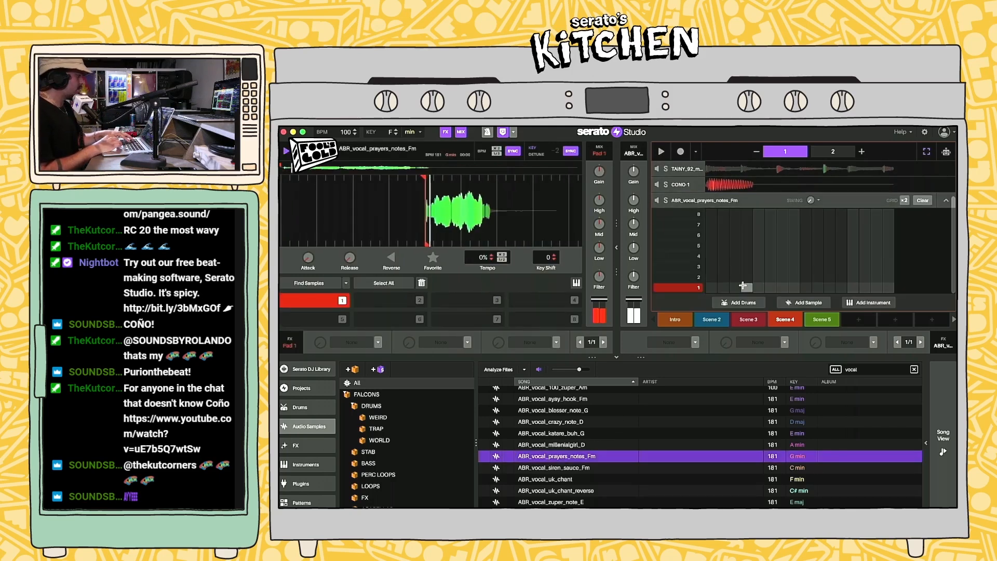
pyautogui.press('7')
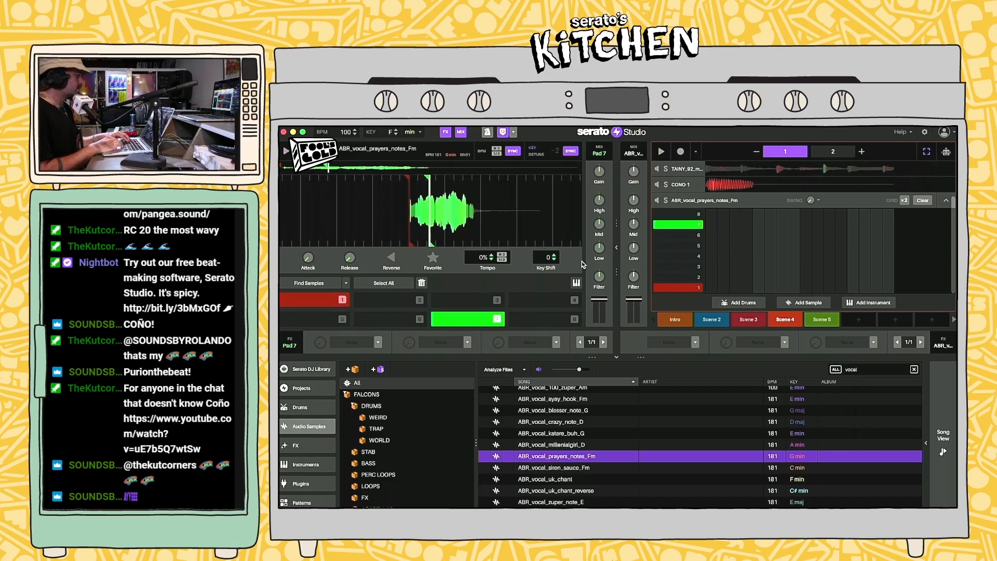
pyautogui.press('1')
# Step: Switch the ABR vocal to keyboard mode from its first cue point and try its notes over the beat
pyautogui.click(577, 283)
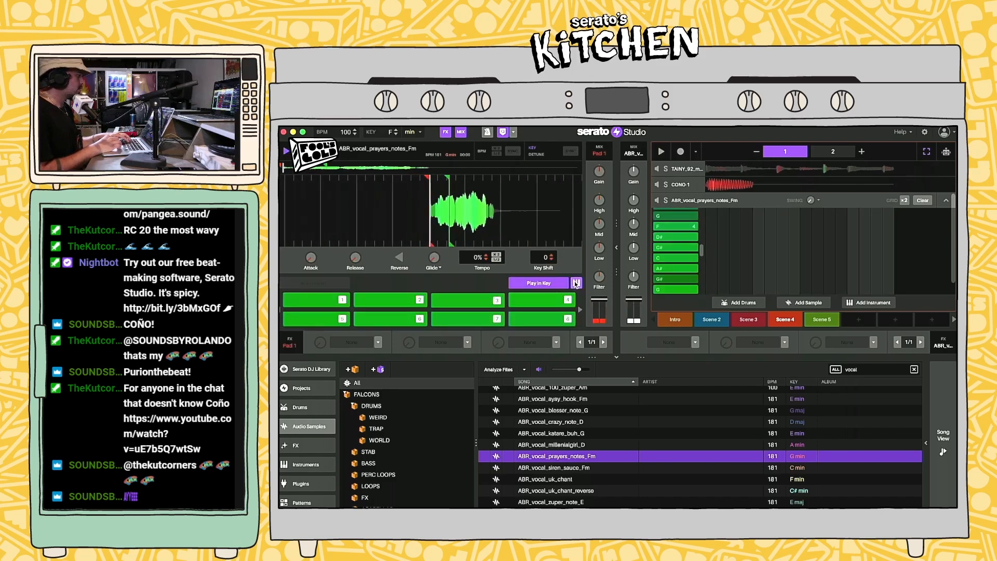
pyautogui.press('1')
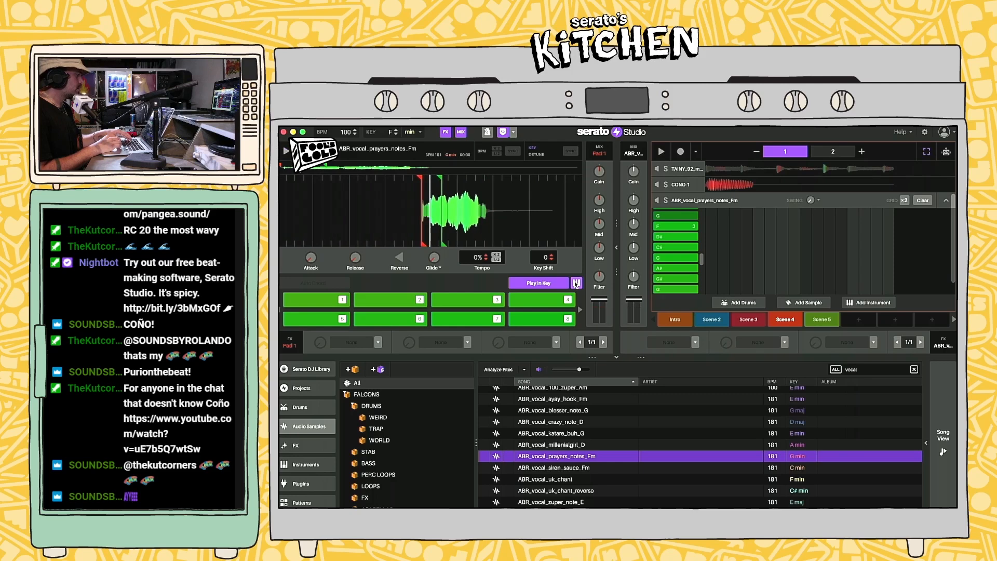
pyautogui.press('space')
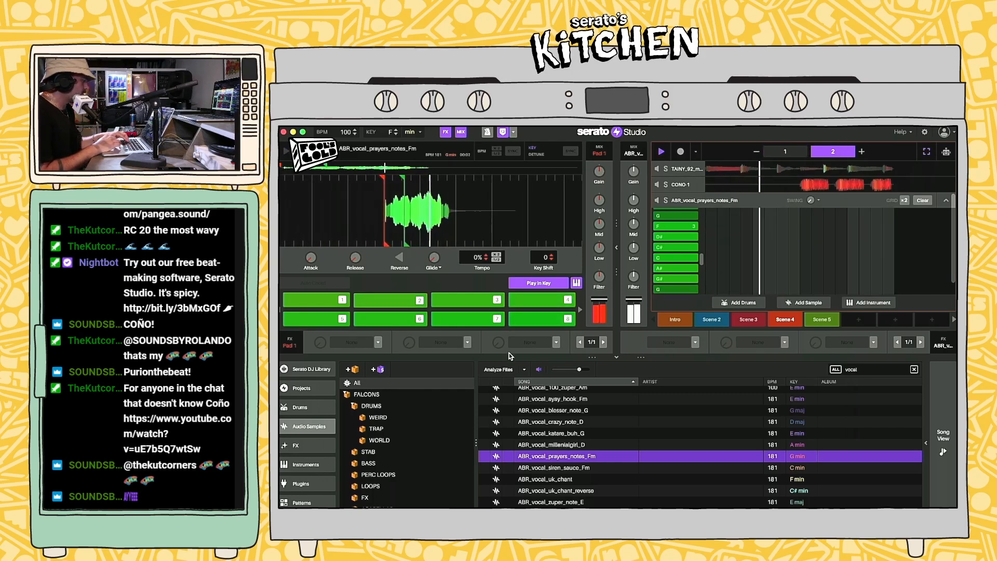
# Step: Stop playback, limit the song loop to Scene 3 and open Scene 3 for editing
pyautogui.click(942, 439)
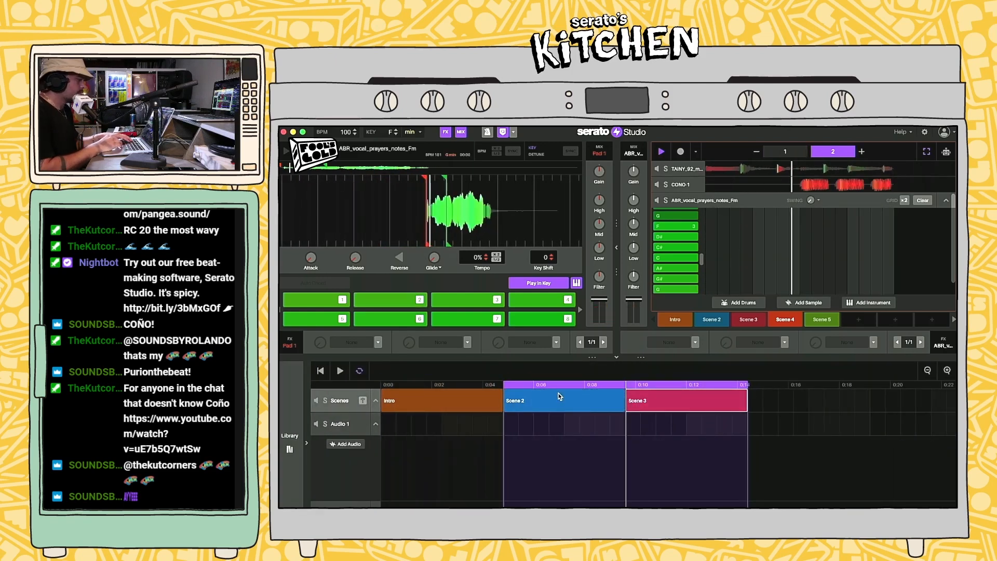
pyautogui.press('space')
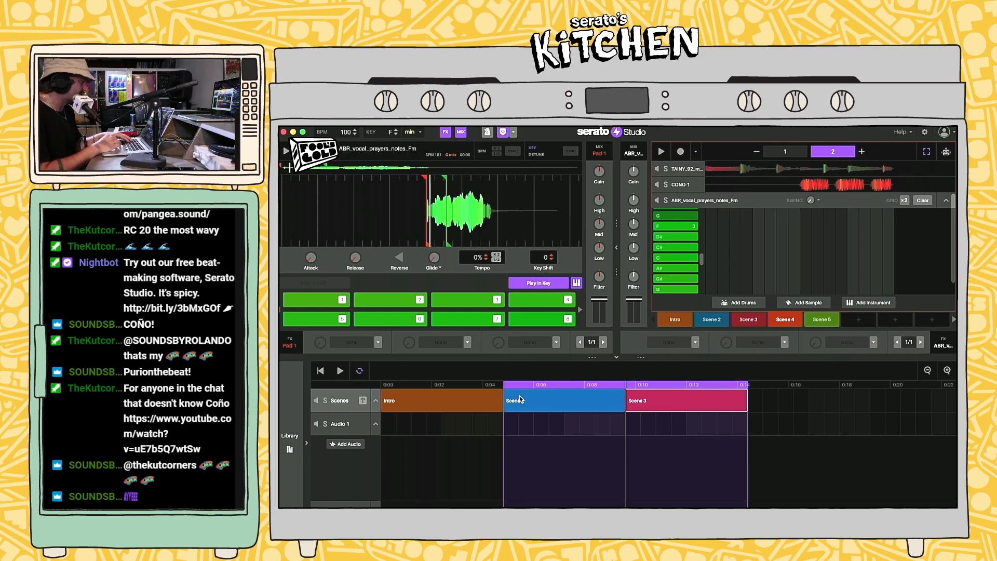
pyautogui.click(656, 418)
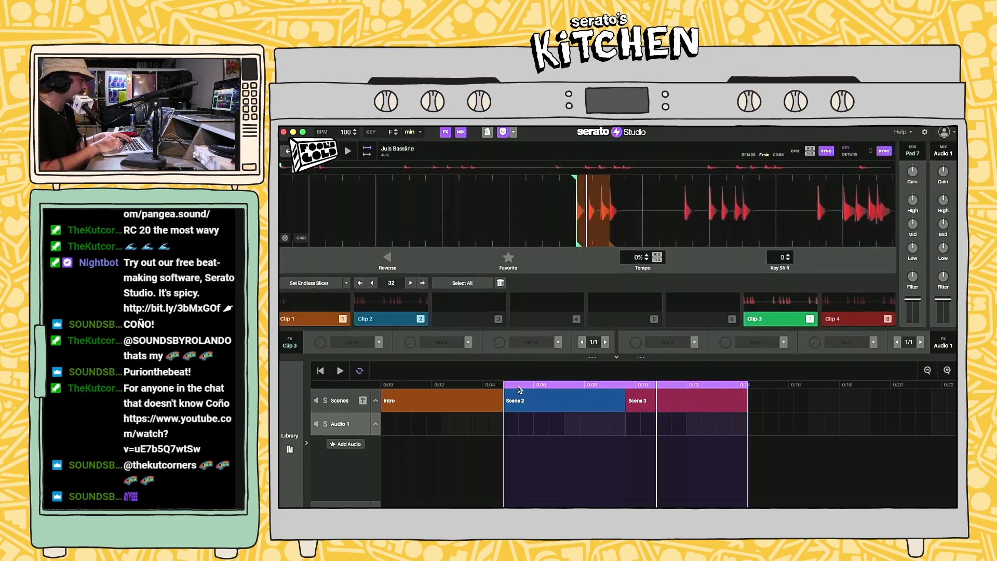
pyautogui.hscroll(1, 670, 417)
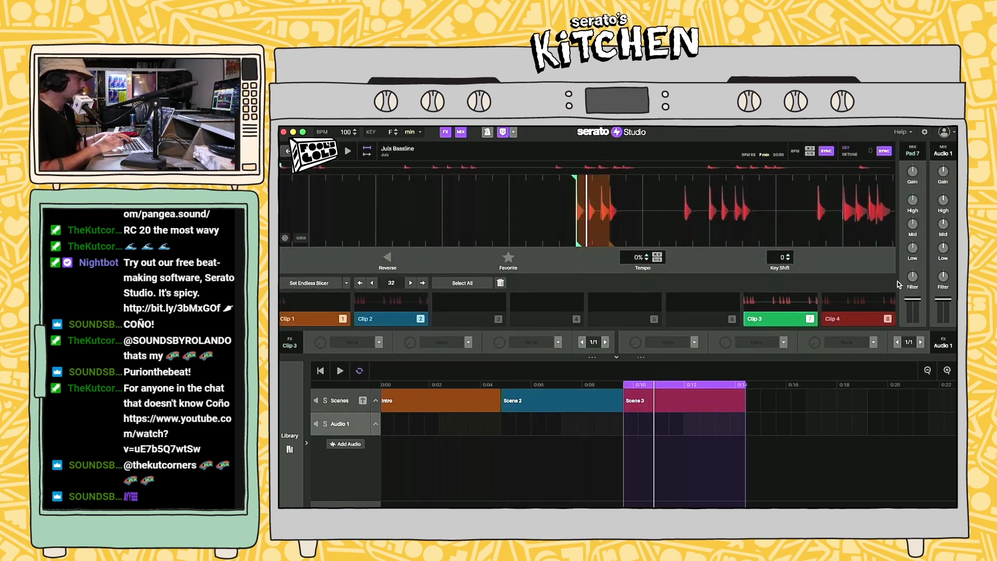
pyautogui.click(708, 405)
# Step: Record a low G note for the ABR vocal in Scene 3 and stretch it across both bars
pyautogui.click(682, 153)
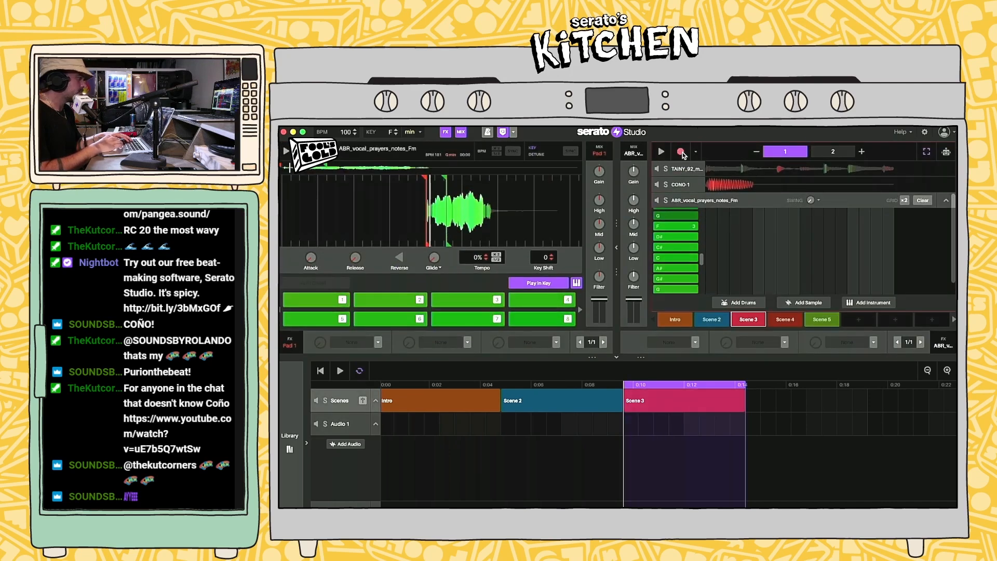
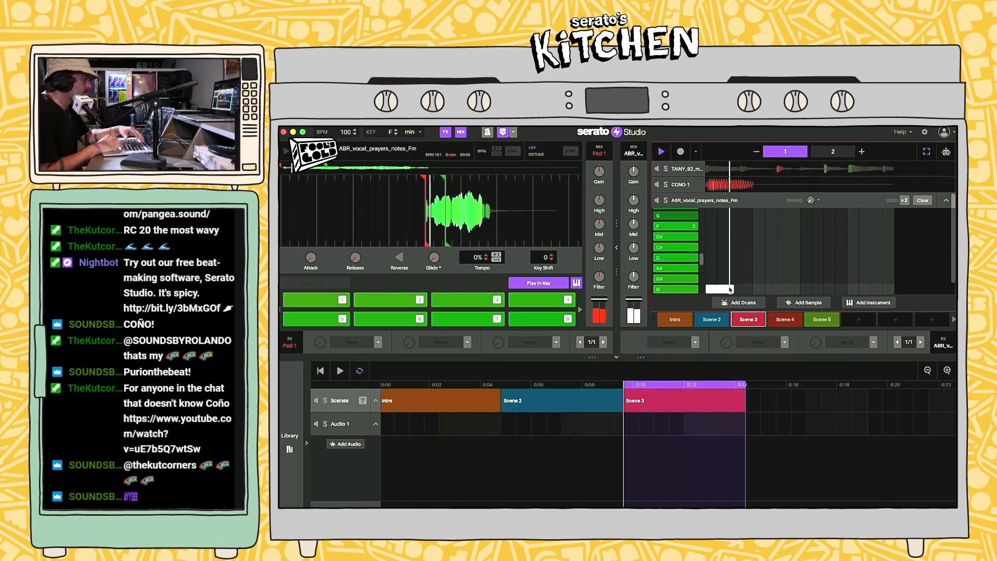
pyautogui.moveTo(734, 290); pyautogui.dragTo(894, 290)
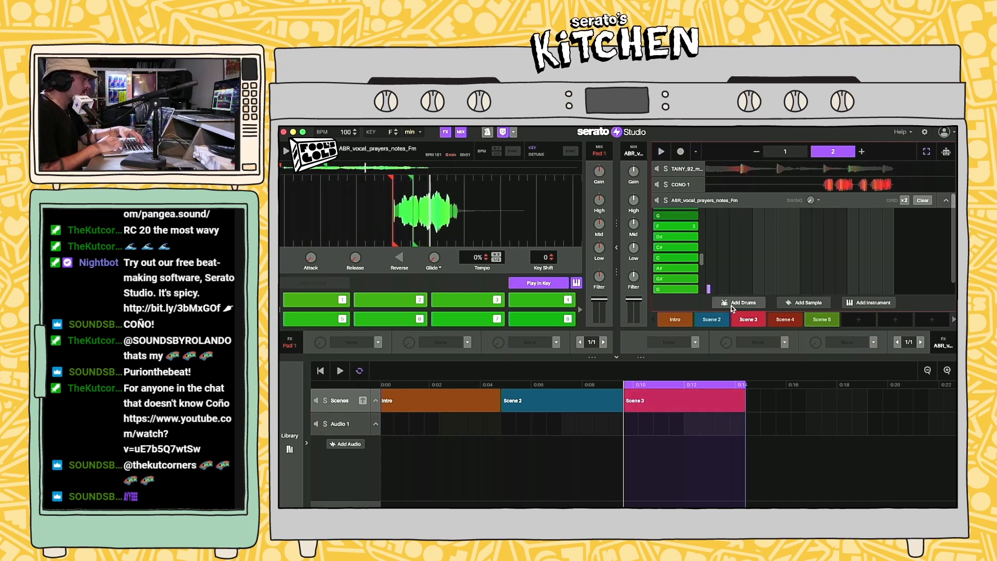
pyautogui.click(617, 248)
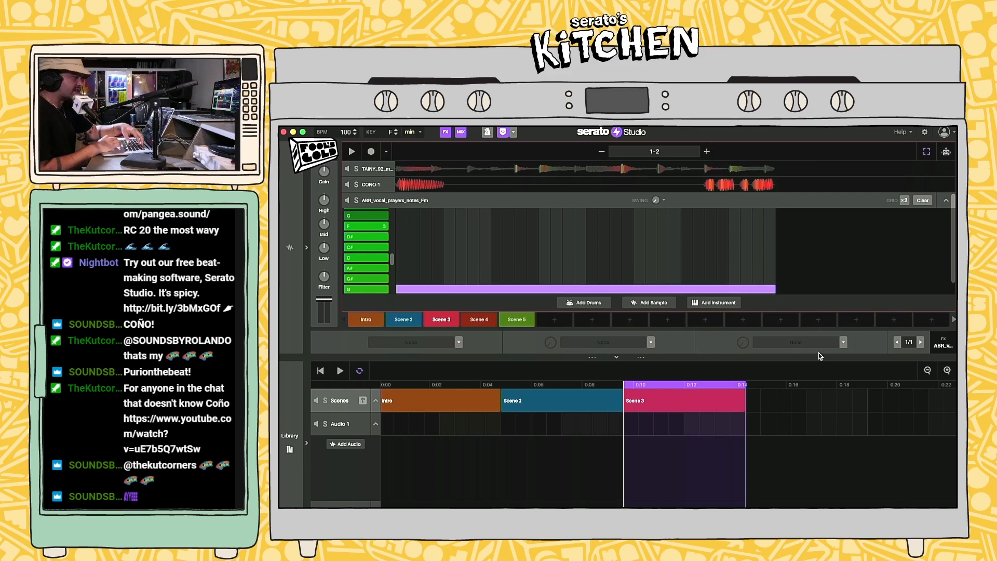
# Step: Load the Echo effect into the first FX slot of the ABR vocal deck and play Scene 3
pyautogui.click(292, 436)
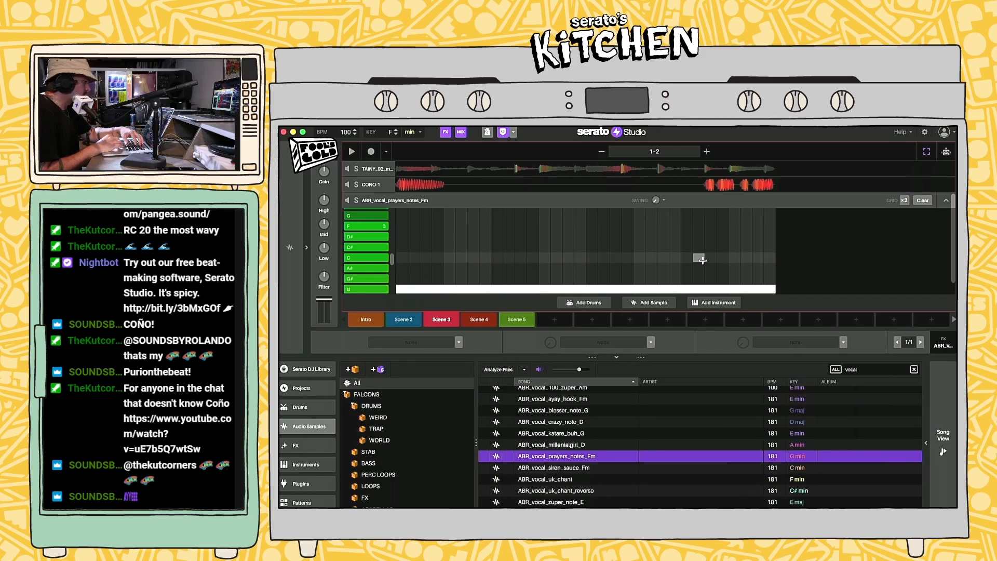
pyautogui.click(295, 446)
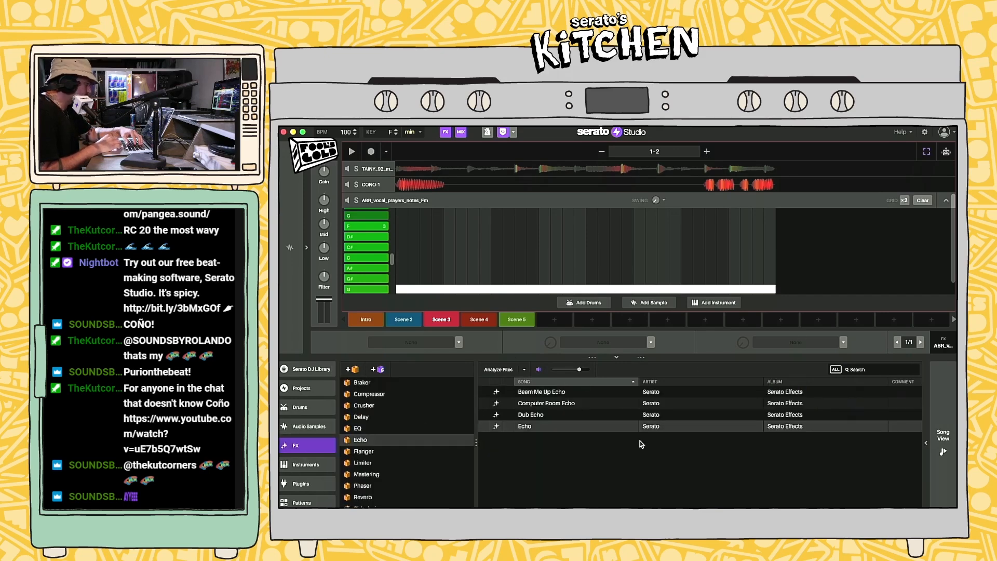
pyautogui.doubleClick(538, 428)
pyautogui.press('space')
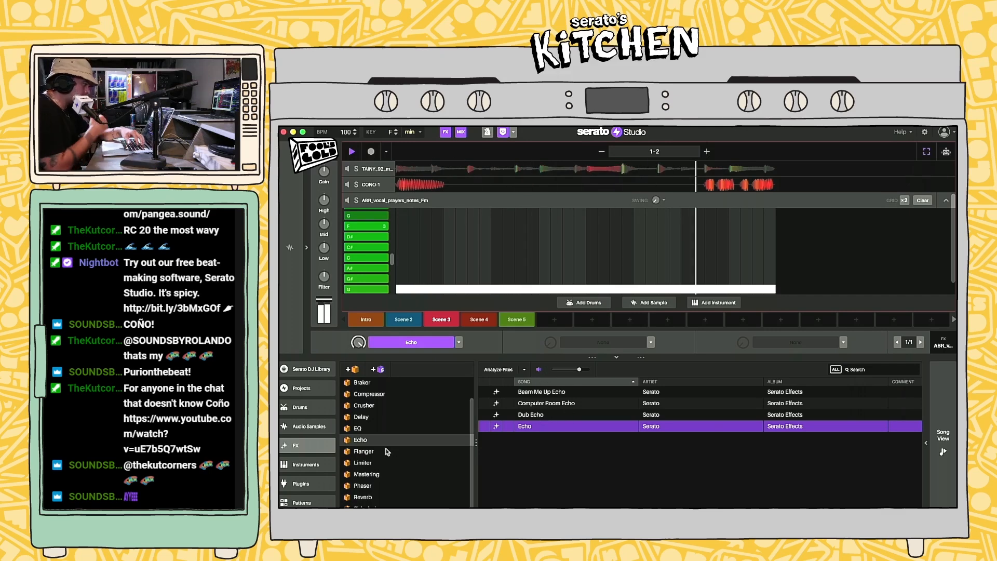
# Step: Stop playback and delete the long low G note of the ABR vocal in Scene 3
pyautogui.press('space')
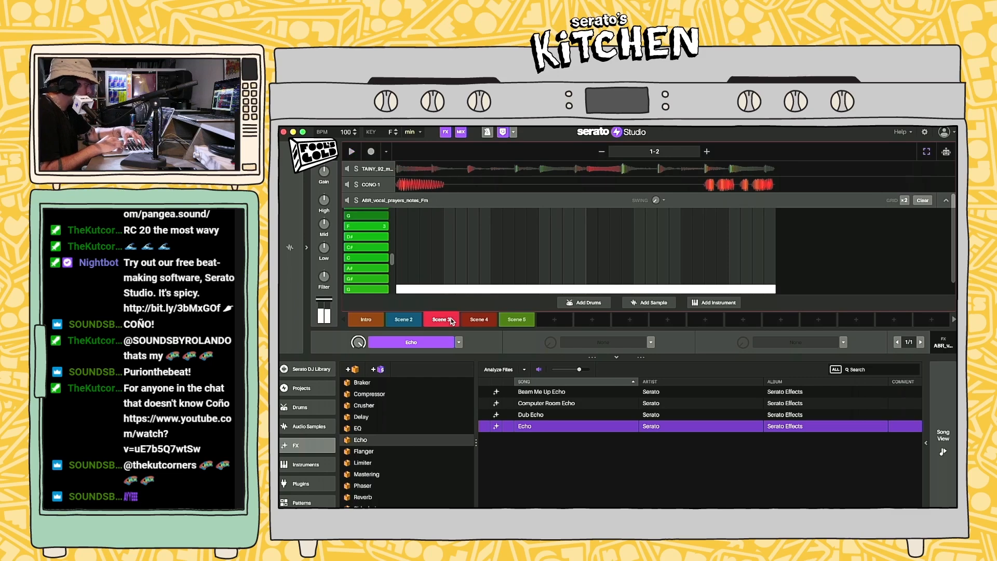
pyautogui.click(426, 283)
pyautogui.doubleClick(419, 287)
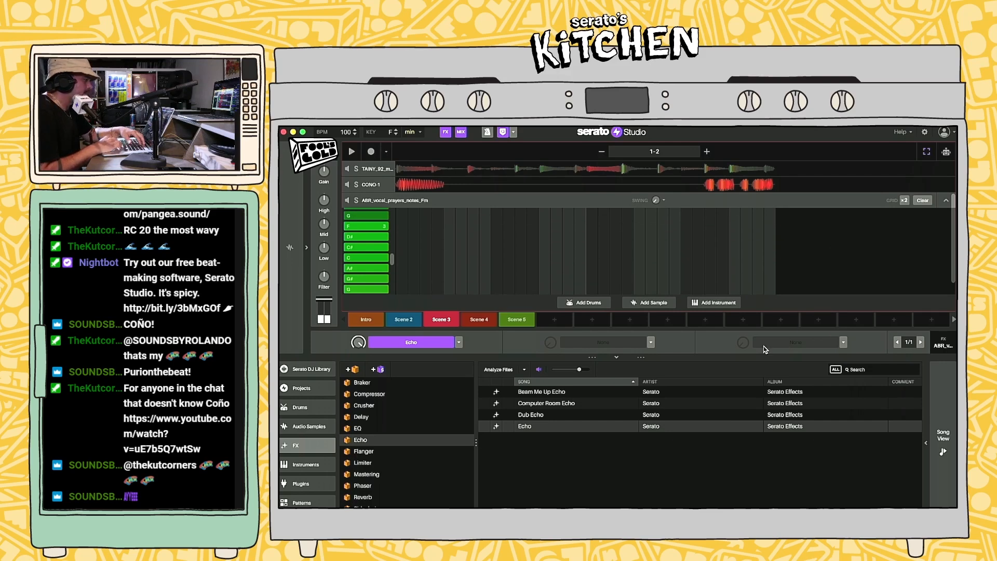
# Step: Search the audio samples library for "vocals"
pyautogui.click(307, 426)
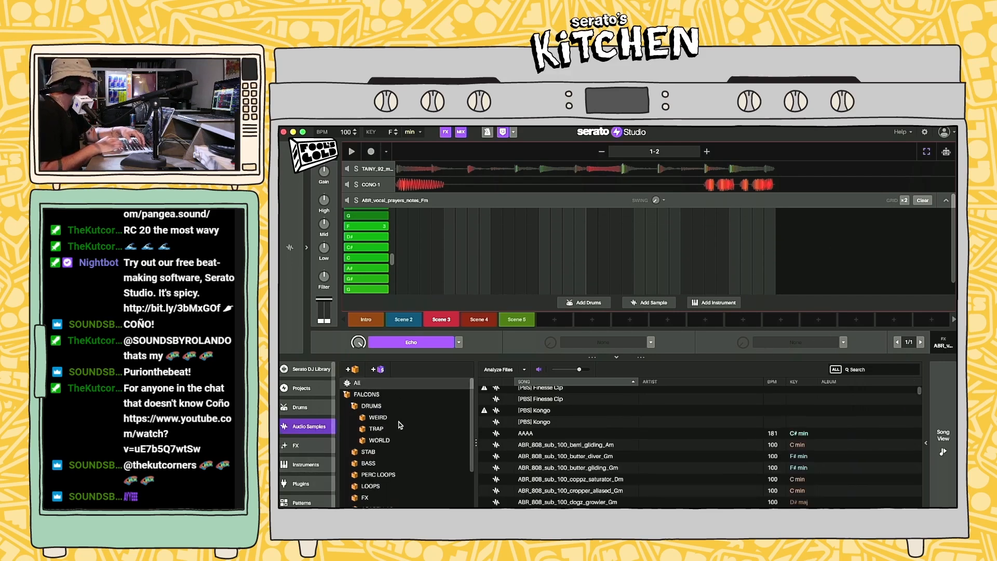
pyautogui.scroll(-2, 629, 447)
pyautogui.scroll(-15, 628, 447)
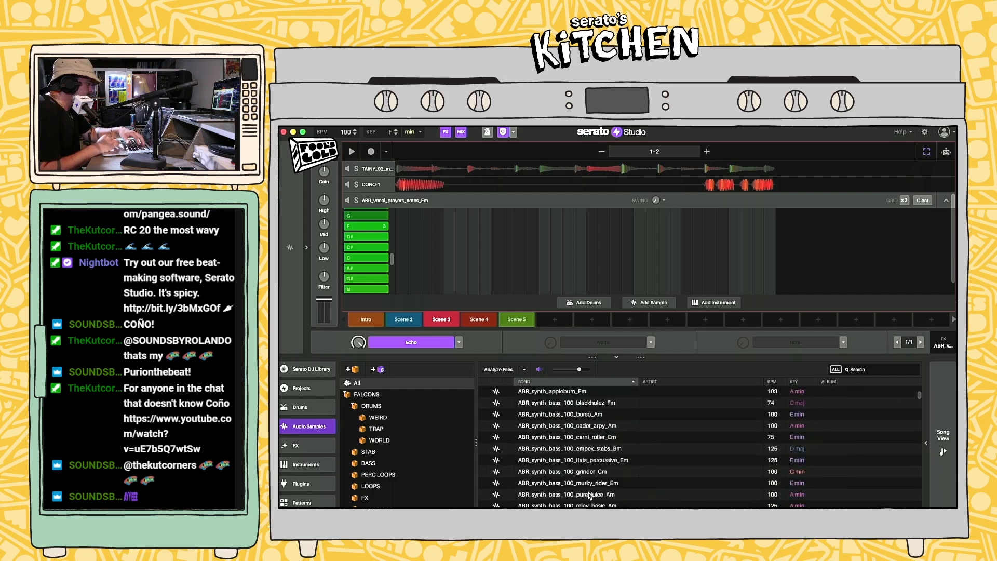
pyautogui.scroll(1, 572, 500)
pyautogui.click(867, 371)
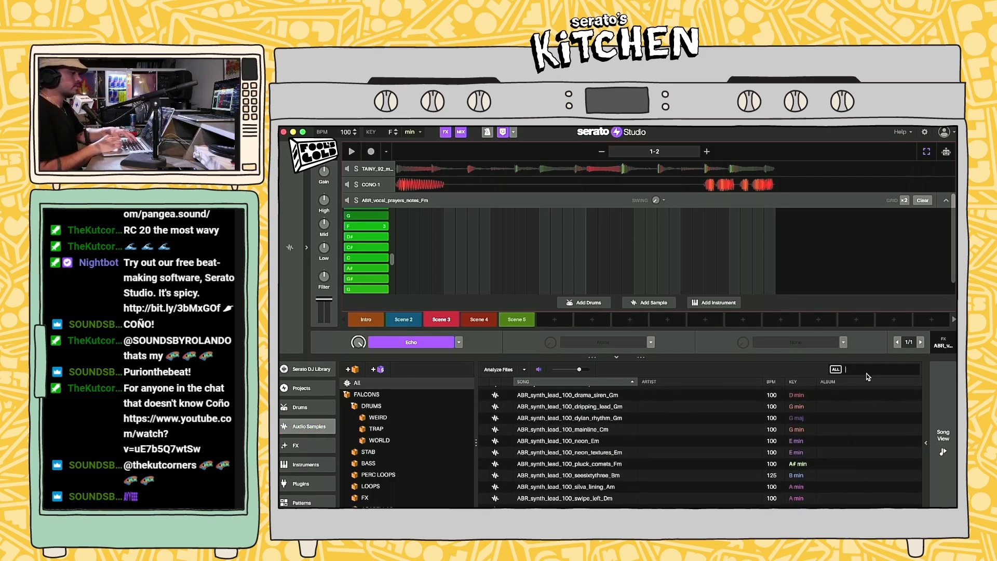
pyautogui.write('vocals')
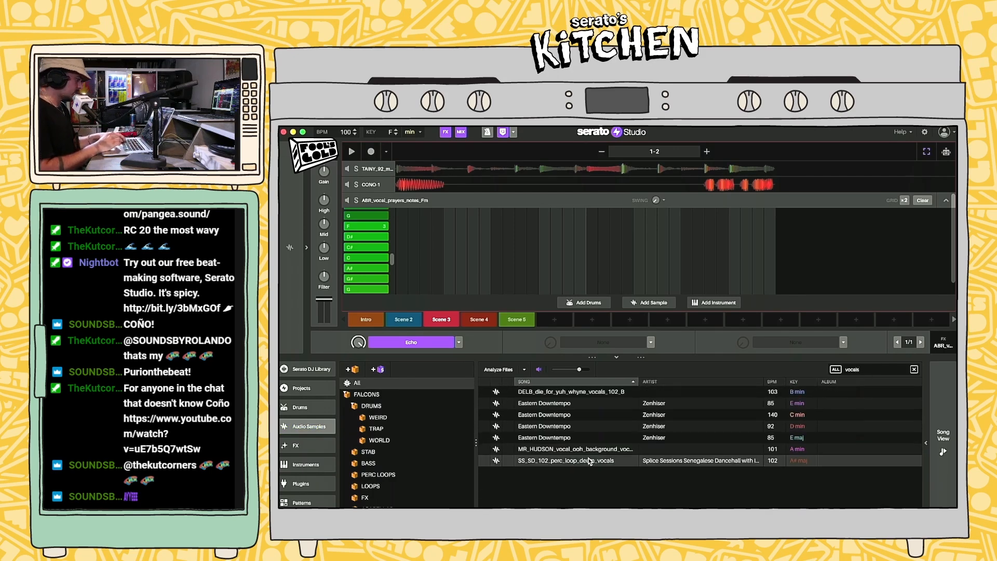
# Step: Audition the found vocals samples, including MR_HUDSON, Eastern Downtempo, DELB_die_for_yuh_whyne and SS_SD_102_perc_loop_deum_vocals
pyautogui.click(554, 450)
pyautogui.press('Up')
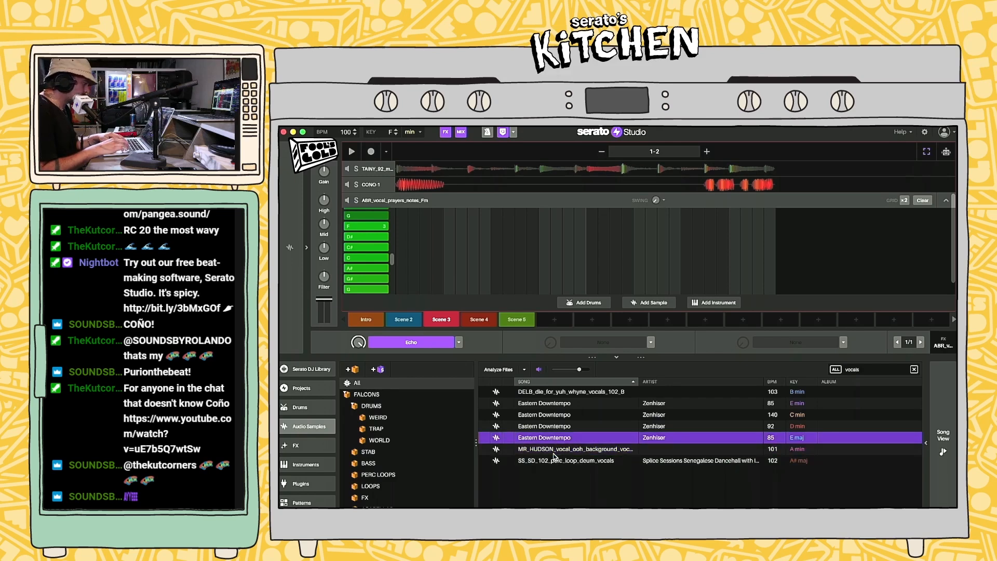
pyautogui.press('Up')
pyautogui.click(565, 406)
pyautogui.click(563, 418)
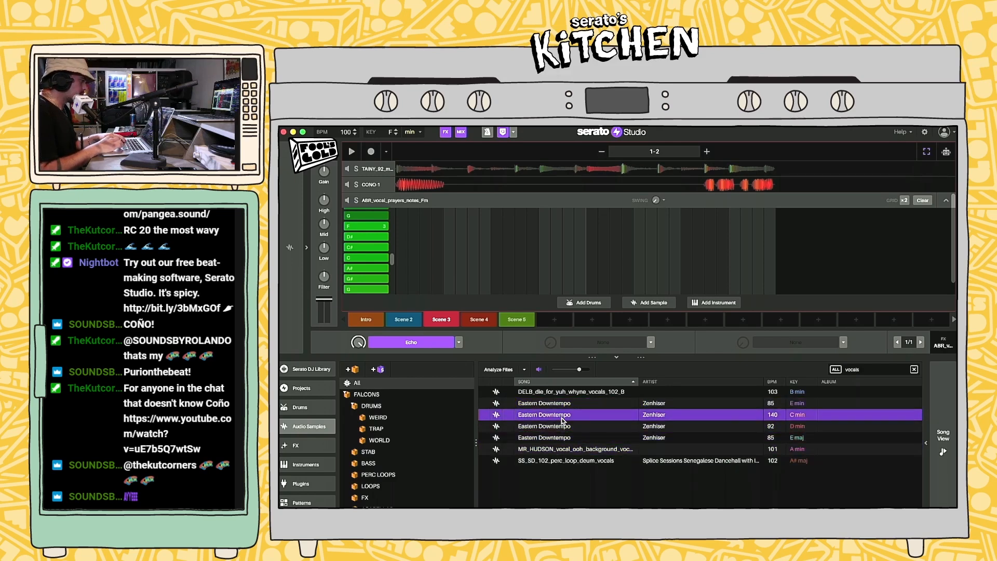
pyautogui.click(556, 437)
pyautogui.click(556, 422)
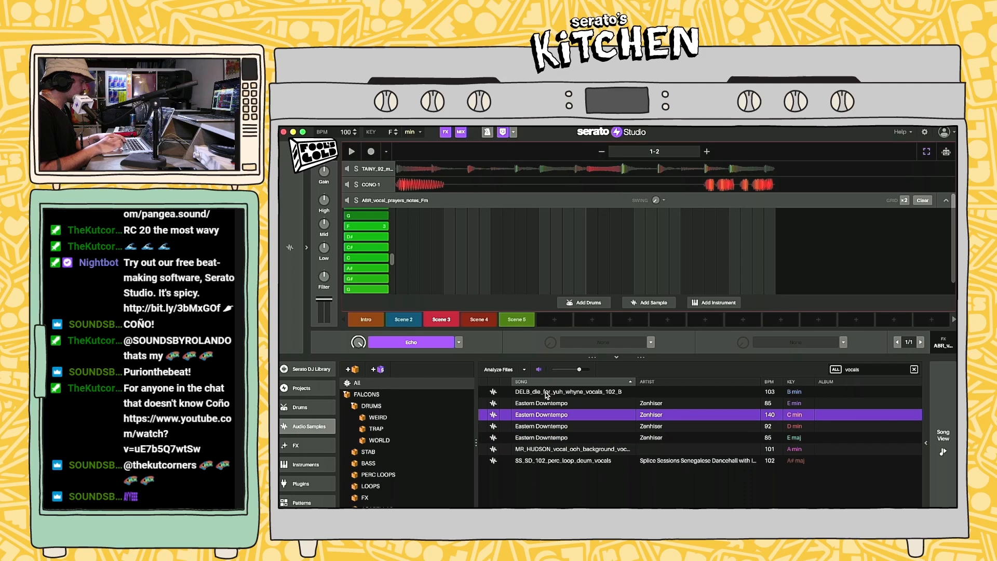
pyautogui.click(546, 394)
pyautogui.click(359, 384)
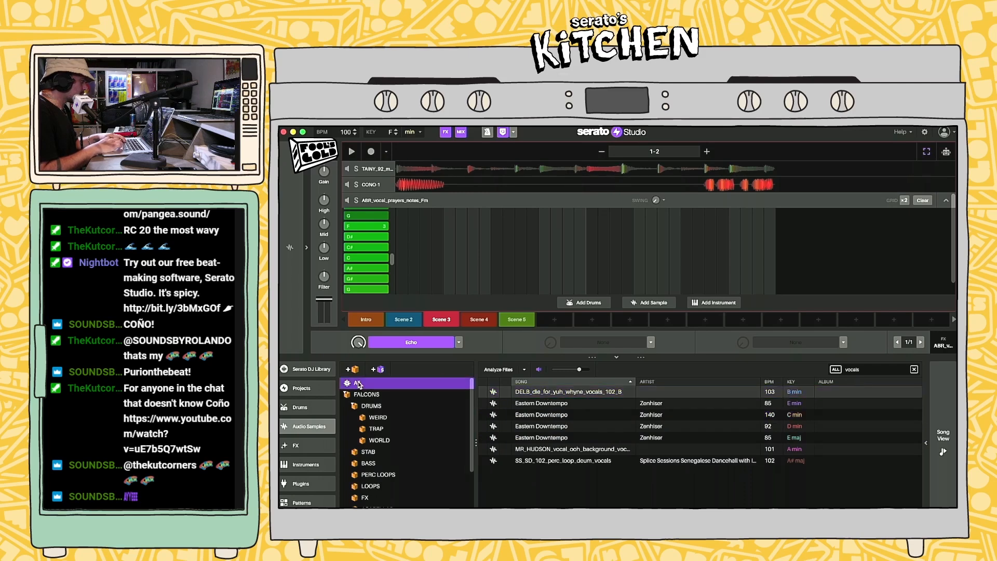
pyautogui.click(572, 429)
pyautogui.click(569, 459)
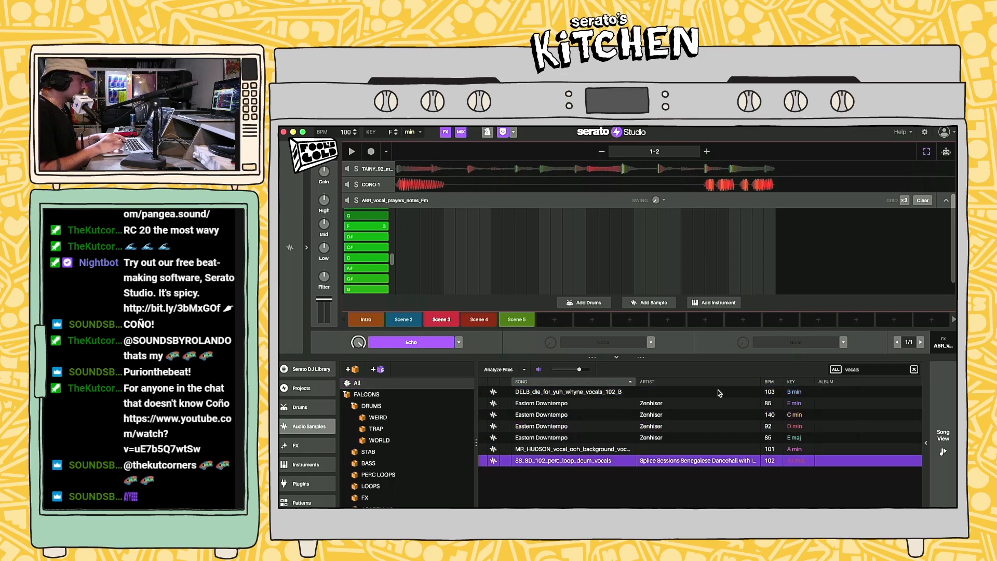
# Step: Broaden the sample search to "vocal" and audition UZ_vocal_zn_hein and the TAINY vocals near the end of the list
pyautogui.click(869, 372)
pyautogui.write('vocal')
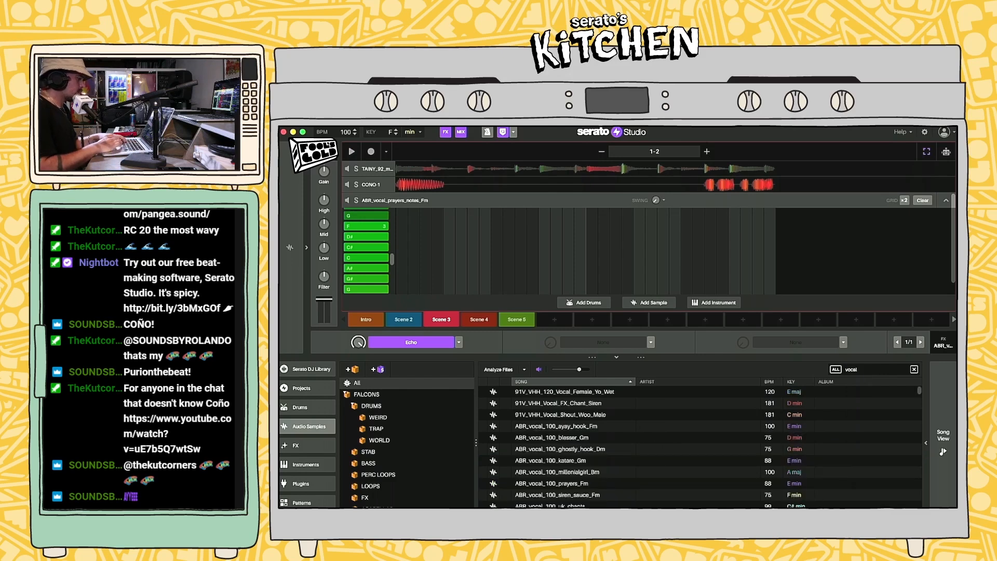
pyautogui.scroll(-10, 567, 491)
pyautogui.scroll(-5, 566, 491)
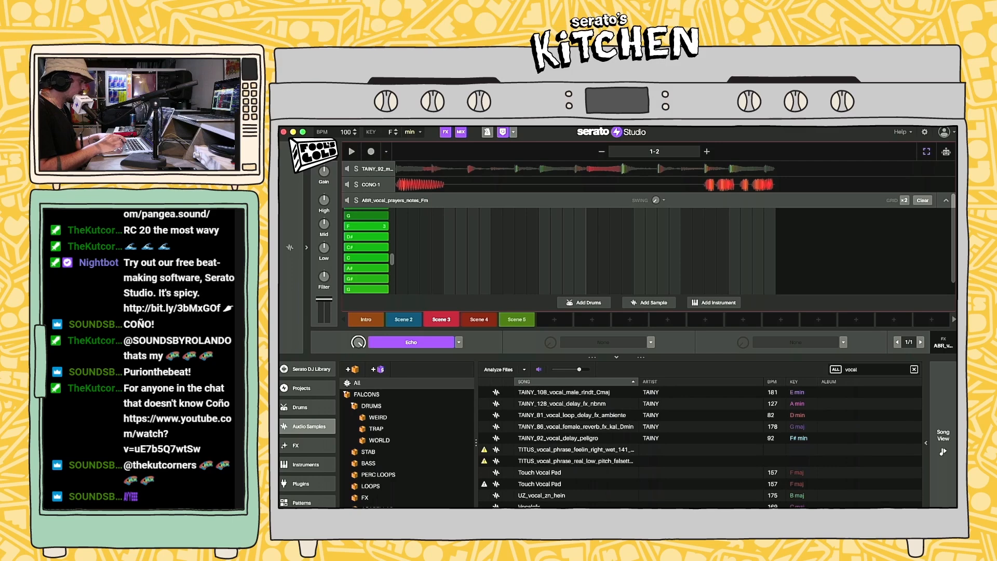
pyautogui.click(544, 496)
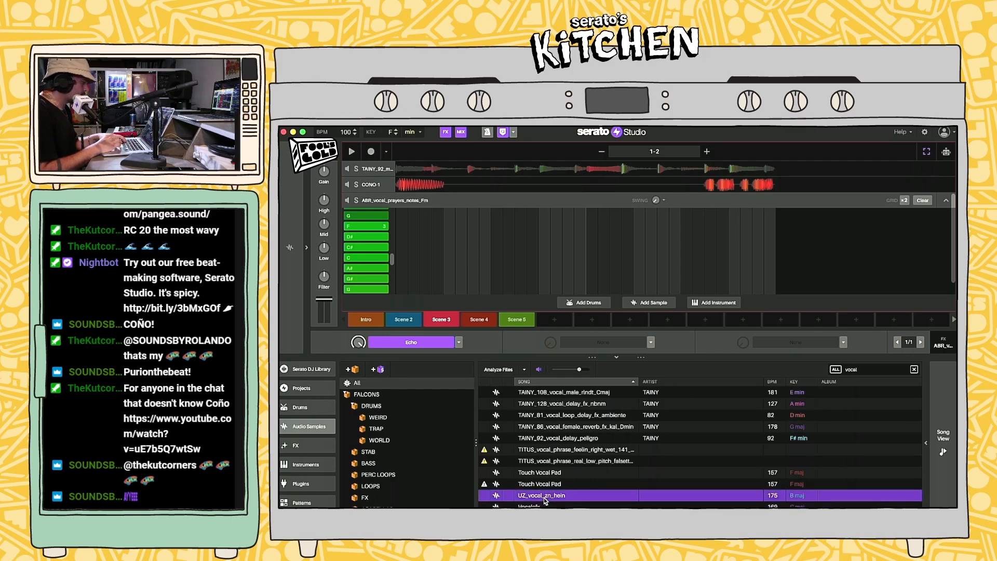
pyautogui.scroll(3, 548, 488)
pyautogui.click(552, 478)
pyautogui.click(553, 471)
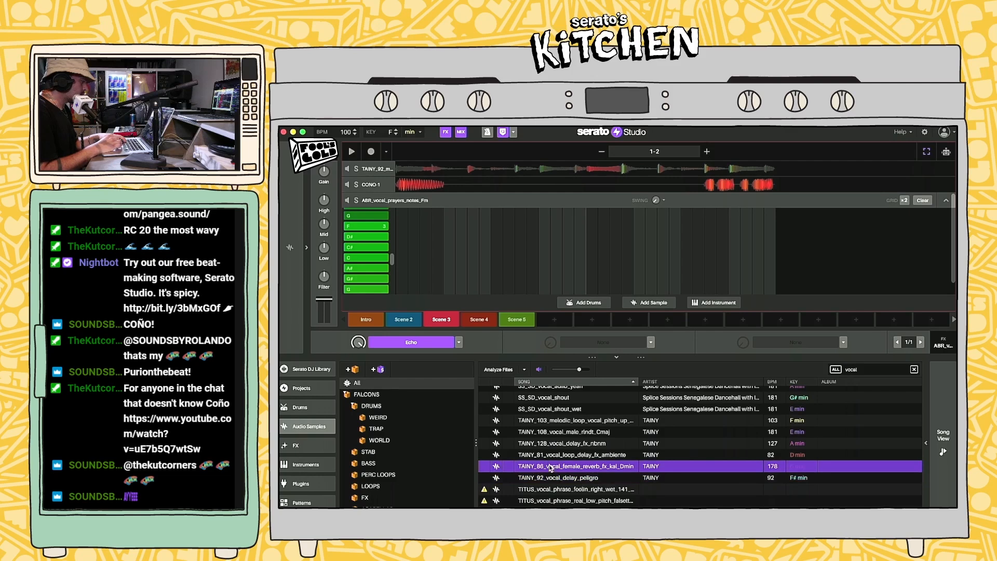
# Step: Audition the vocal samples upward through the TAINY loops and SS_SD ad-libs as far as SS_KG_vocal_milo_yup_150
pyautogui.press('Up')
pyautogui.press('Up')
pyautogui.press('Up')
pyautogui.press('Up')
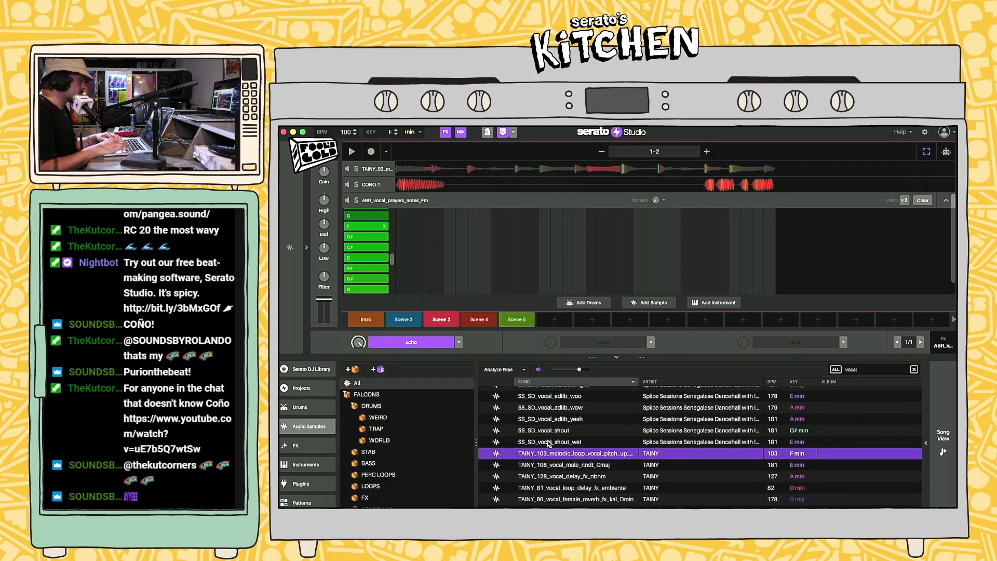
pyautogui.press('Up')
pyautogui.press('Up')
pyautogui.press('Up')
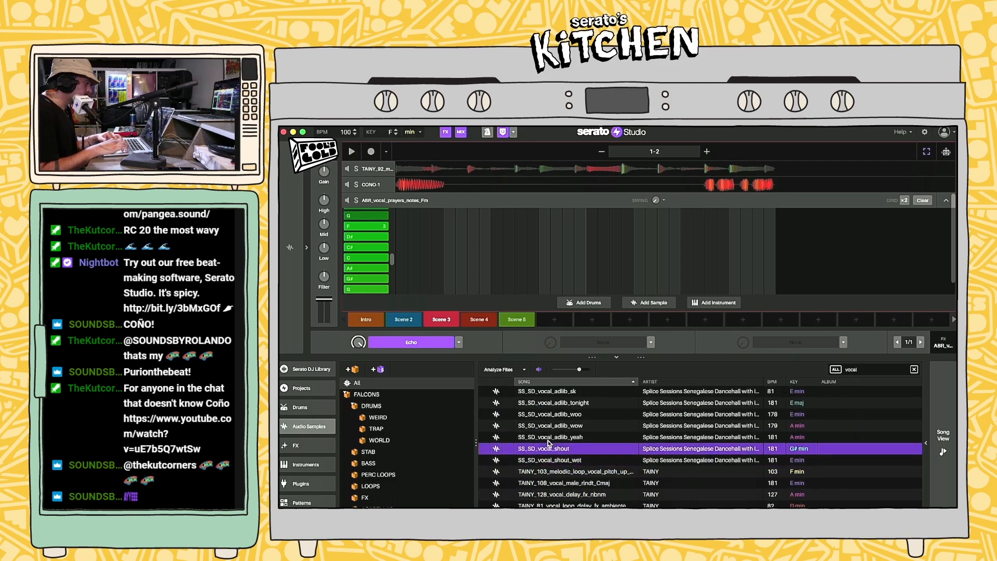
pyautogui.press('Up')
pyautogui.press('Up')
pyautogui.press('Up')
pyautogui.press('Up')
pyautogui.press('Up')
pyautogui.press('Up')
pyautogui.press('Up')
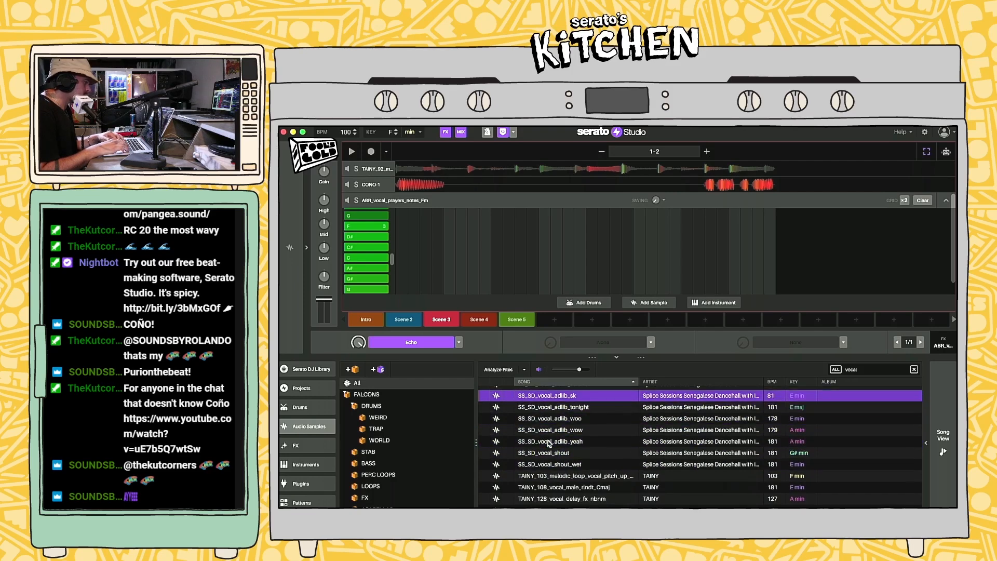
pyautogui.press('Up')
pyautogui.press('Up')
pyautogui.press('Up')
pyautogui.press('Up')
pyautogui.press('Up')
pyautogui.press('Up')
pyautogui.press('Up')
pyautogui.press('Up')
pyautogui.press('Up')
pyautogui.press('Up')
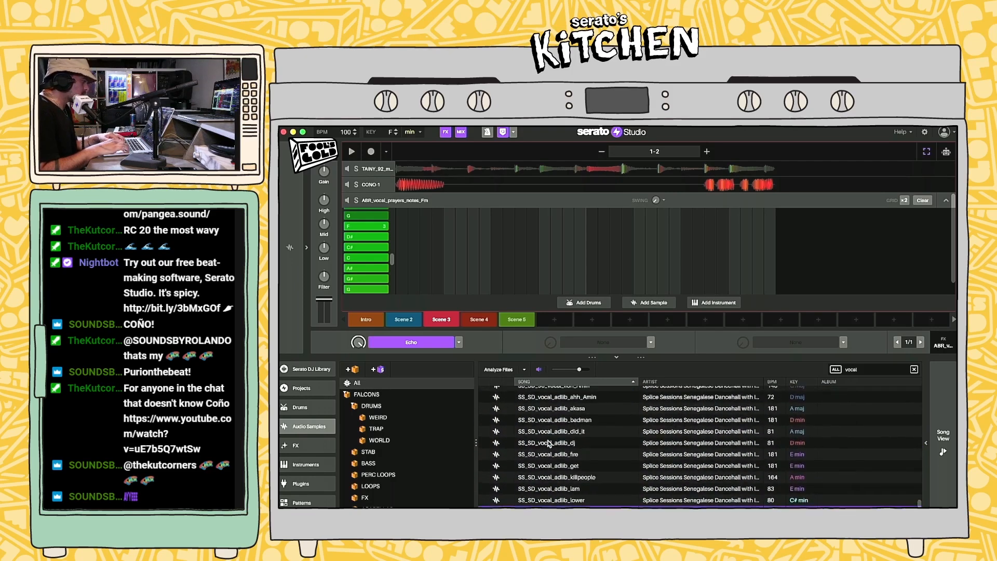
pyautogui.press('Up')
pyautogui.press('Up')
pyautogui.press('Up')
pyautogui.press('Up')
pyautogui.press('Up')
pyautogui.press('Up')
pyautogui.press('Up')
pyautogui.press('Up')
pyautogui.press('Up')
pyautogui.press('Up')
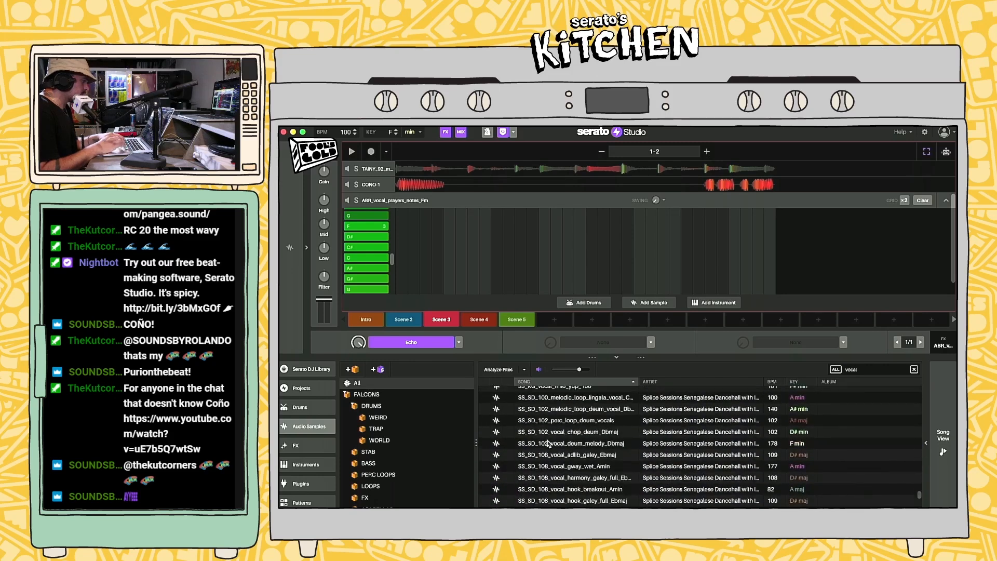
pyautogui.click(546, 441)
pyautogui.press('space')
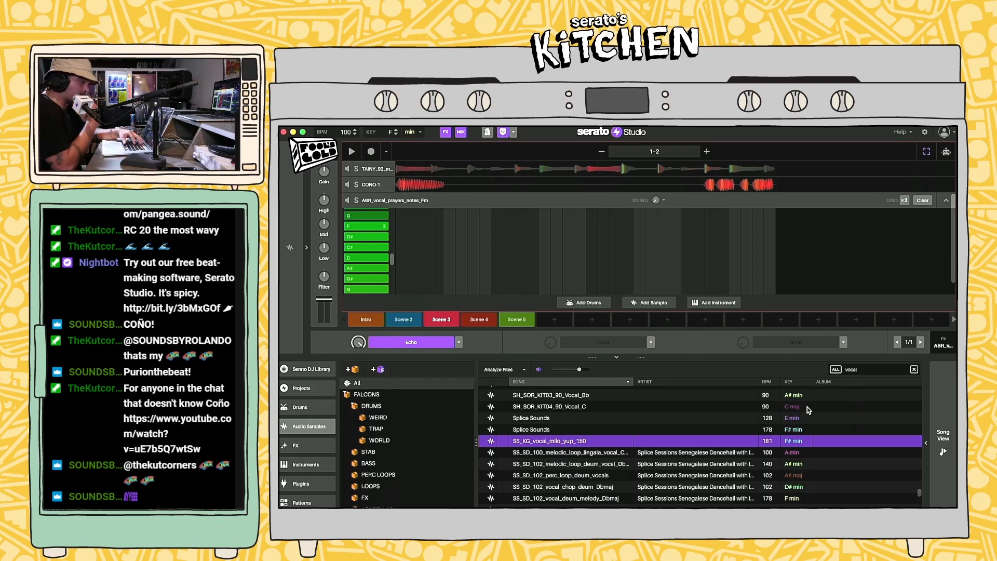
# Step: Bring back the song view and the sample editor, and collapse the ABR vocal deck's note grid
pyautogui.click(949, 430)
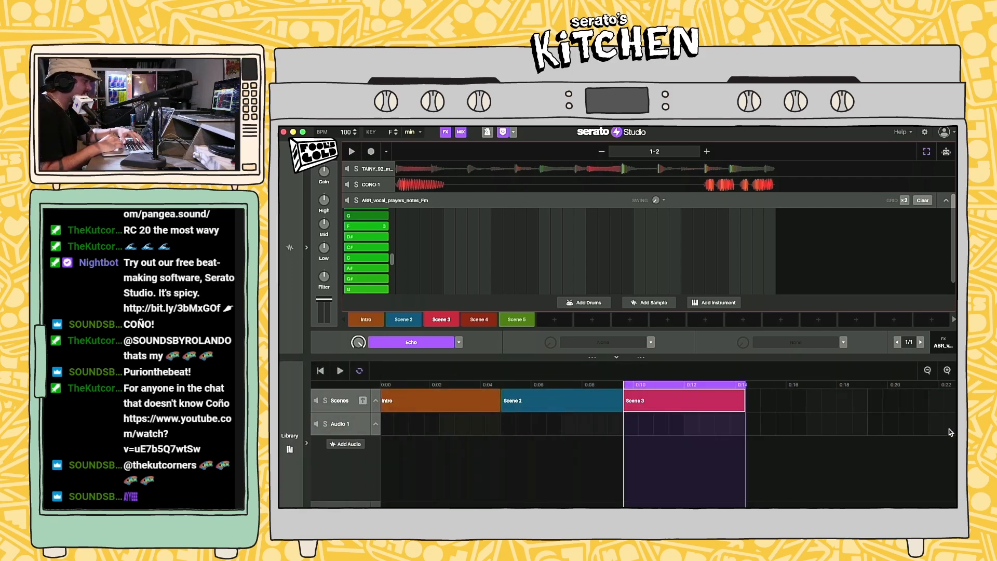
pyautogui.click(283, 255)
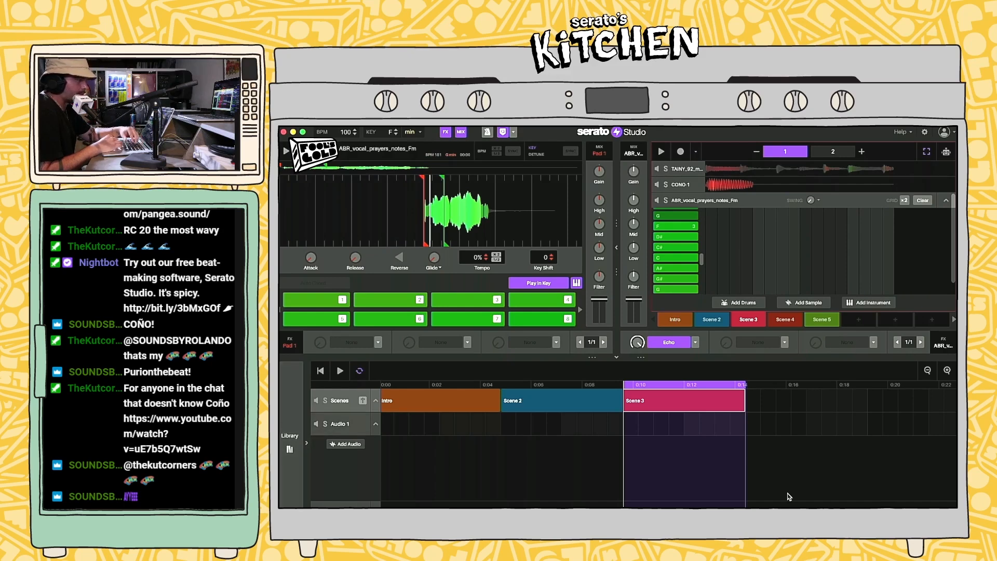
pyautogui.click(678, 205)
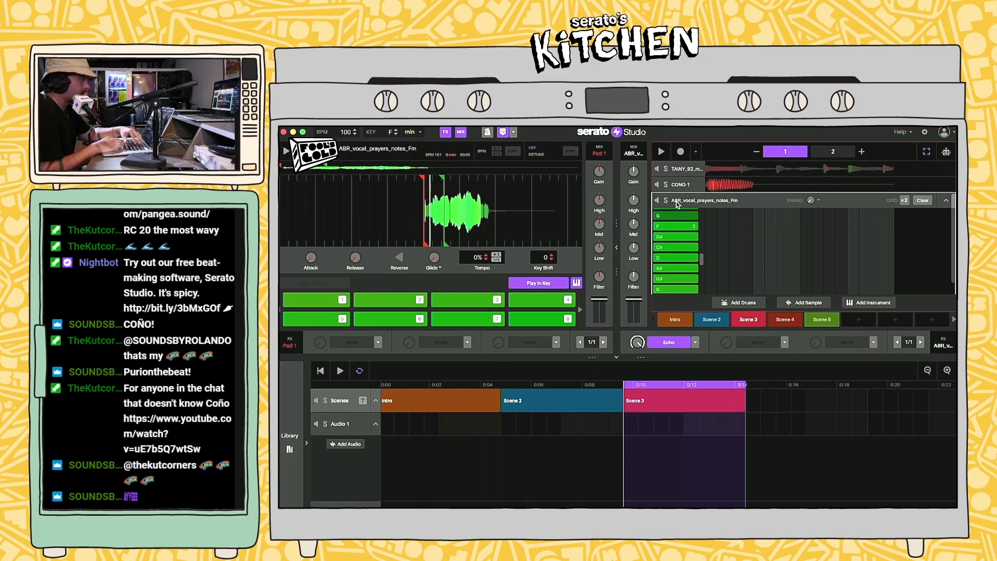
pyautogui.click(947, 202)
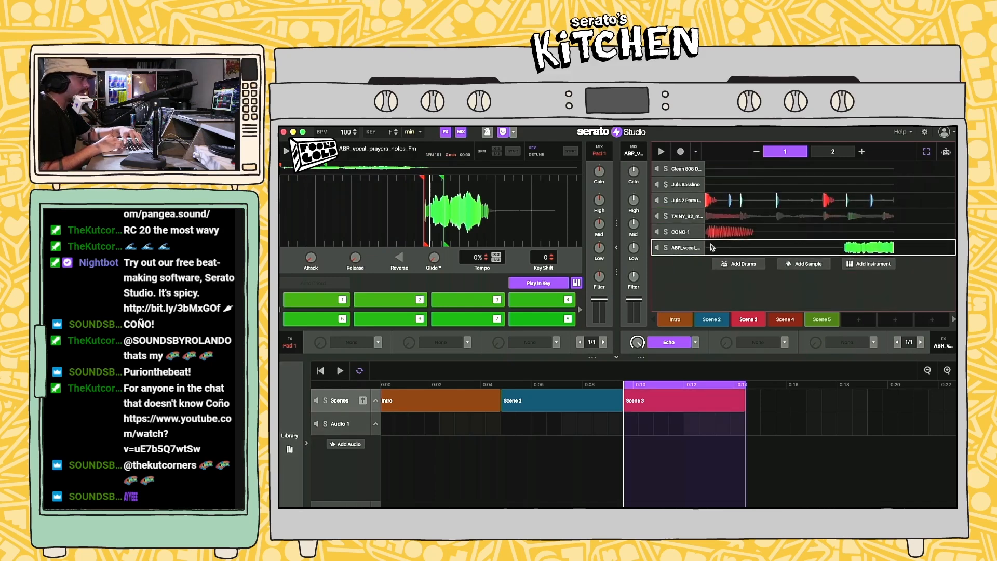
# Step: Add an empty drum deck, search the audio samples for "vocal" and load UZ_vocal_zn_hein onto the Kick pad
pyautogui.click(744, 263)
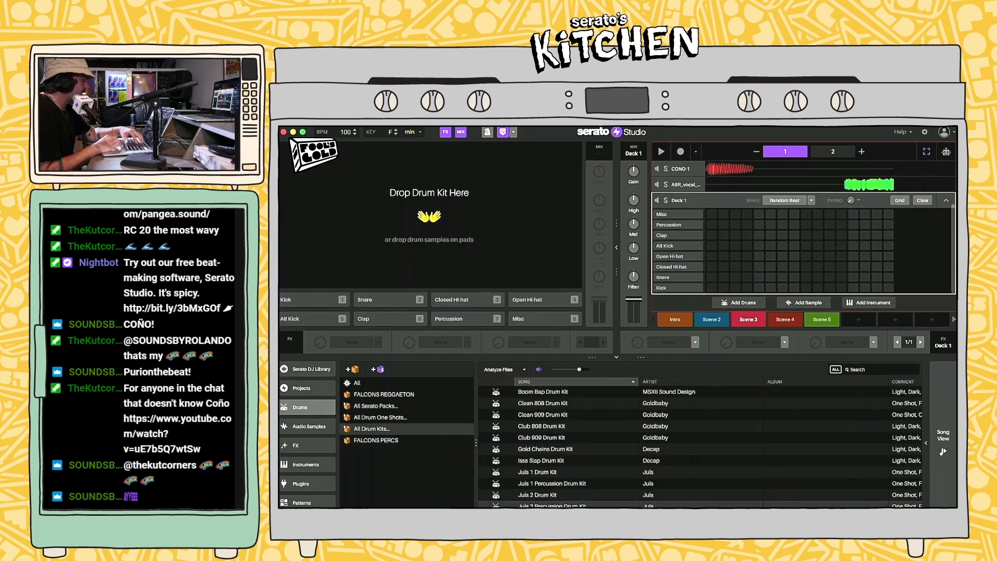
pyautogui.click(318, 427)
pyautogui.scroll(-20, 578, 469)
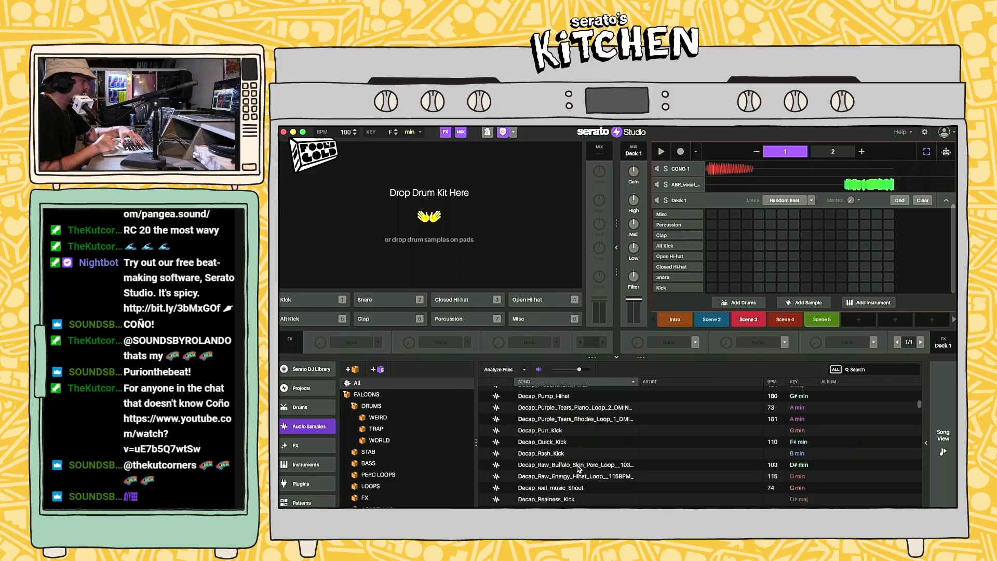
pyautogui.click(862, 369)
pyautogui.write('vocal')
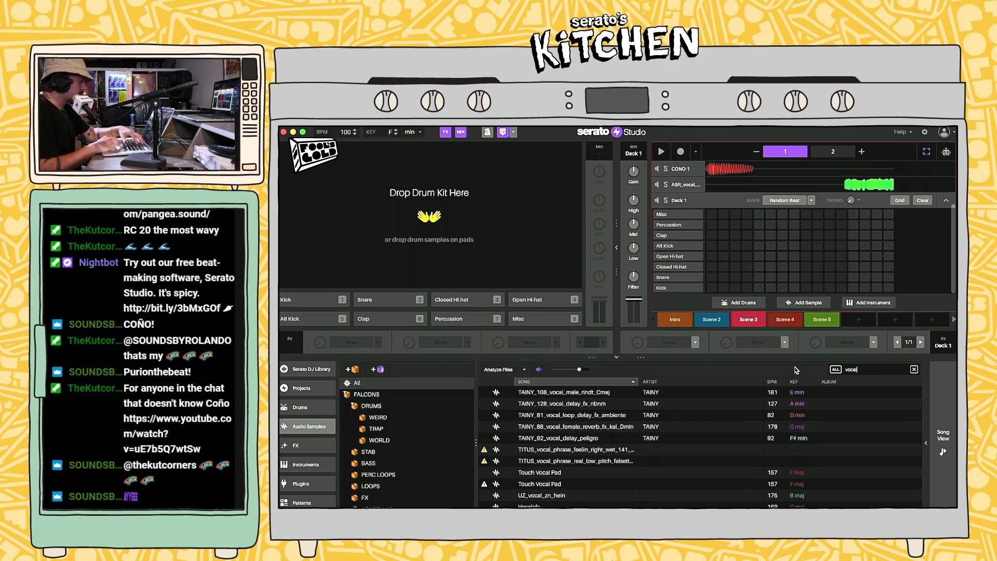
pyautogui.click(598, 449)
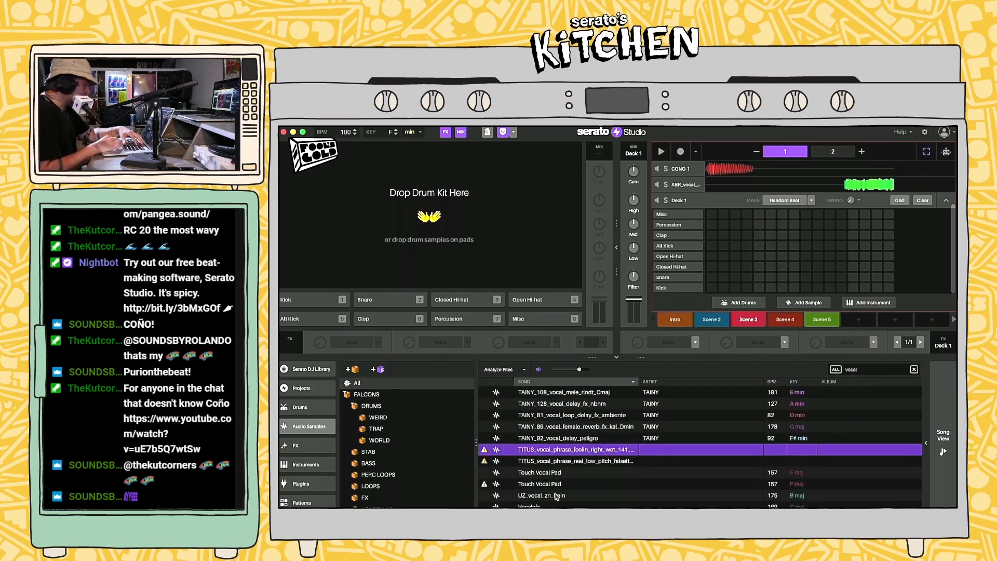
pyautogui.moveTo(553, 495); pyautogui.dragTo(306, 300)
# Step: Audition the vocal samples upward from the TAINY delay loops to the two Splice Sounds entries
pyautogui.click(549, 438)
pyautogui.scroll(3, 550, 437)
pyautogui.click(549, 433)
pyautogui.scroll(6, 550, 432)
pyautogui.scroll(-2, 552, 426)
pyautogui.click(547, 409)
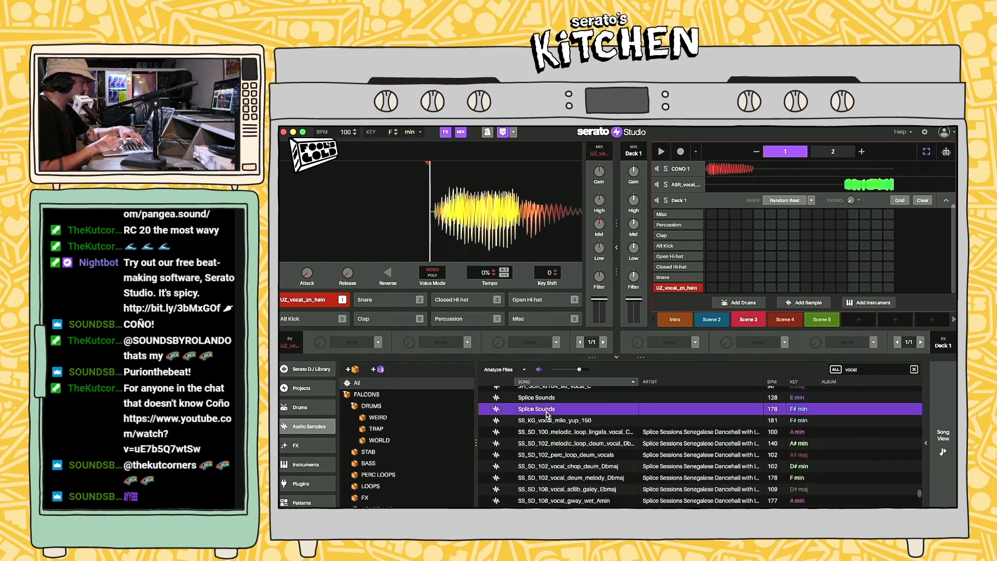
# Step: Audition the SS_SD melodic loop, perc loop, chop and ad-lib vocals down to SS_SD_108_vocal_hook_galey_full_Ebmaj
pyautogui.click(537, 434)
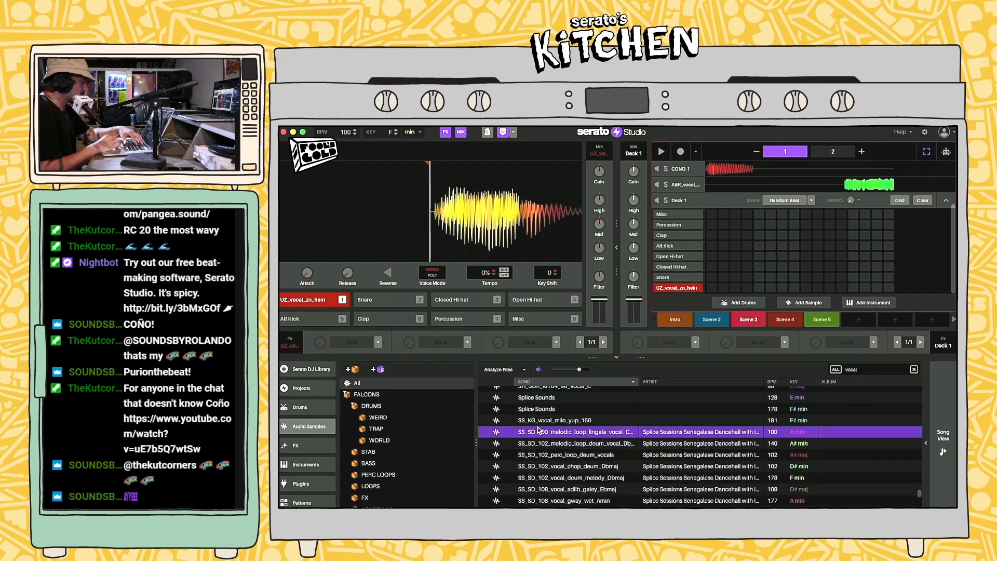
pyautogui.click(541, 423)
pyautogui.click(554, 455)
pyautogui.click(554, 467)
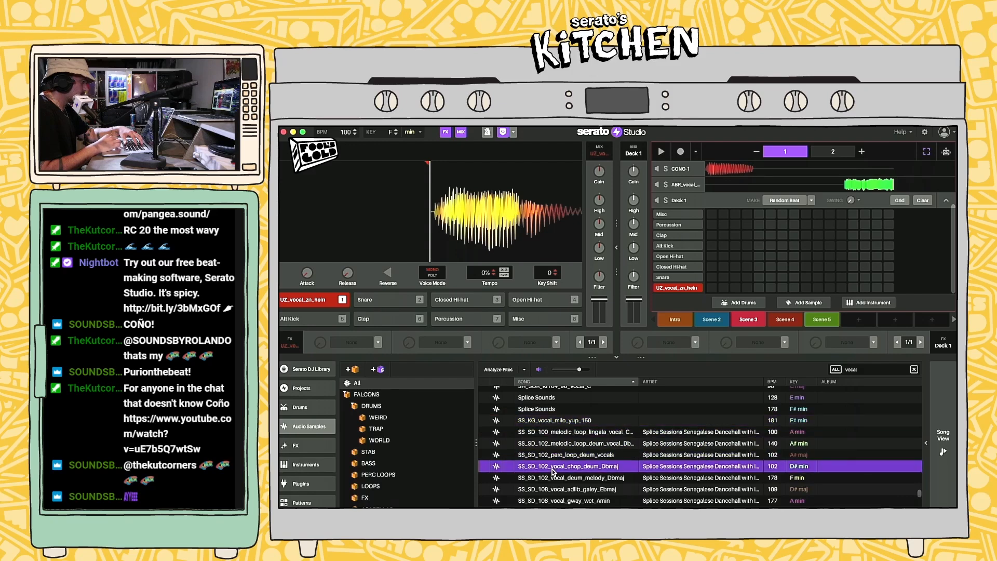
pyautogui.click(554, 489)
pyautogui.click(553, 431)
pyautogui.click(561, 477)
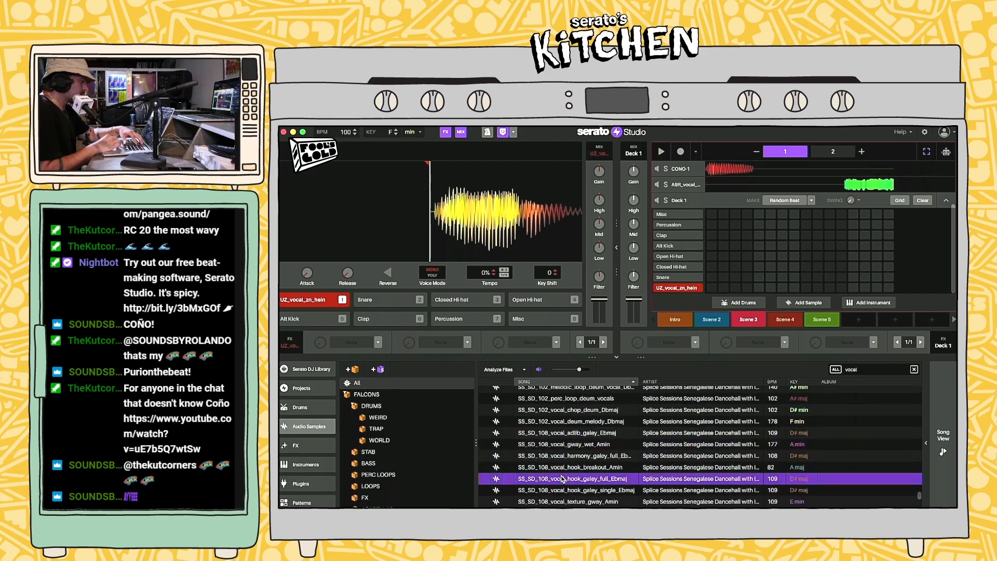
# Step: Compare the SS_SD_108 harmony_galey, gway_wet and hook_galey_full vocals, and play the beat briefly
pyautogui.scroll(3, 560, 468)
pyautogui.click(560, 429)
pyautogui.scroll(-10, 569, 452)
pyautogui.click(582, 432)
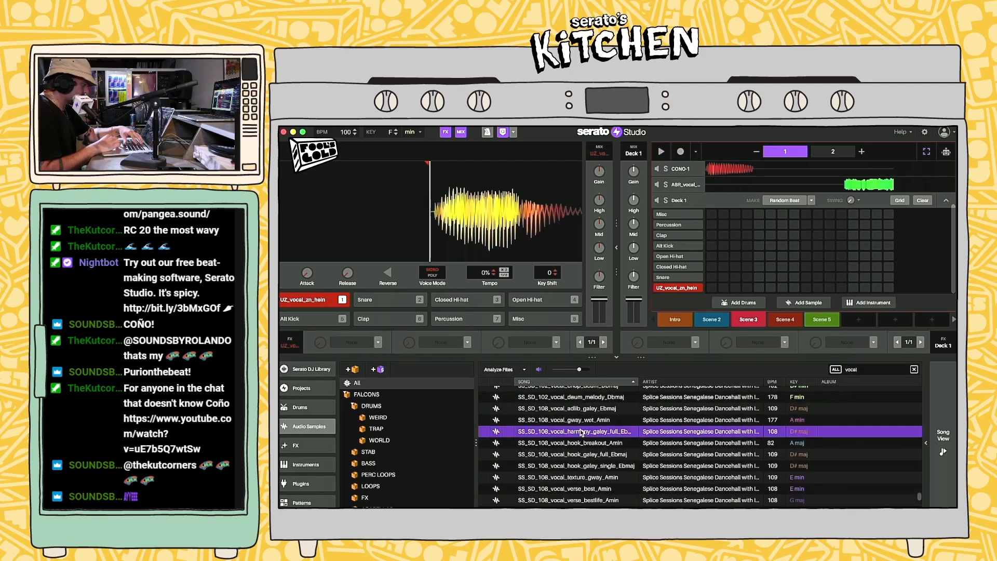
pyautogui.click(567, 420)
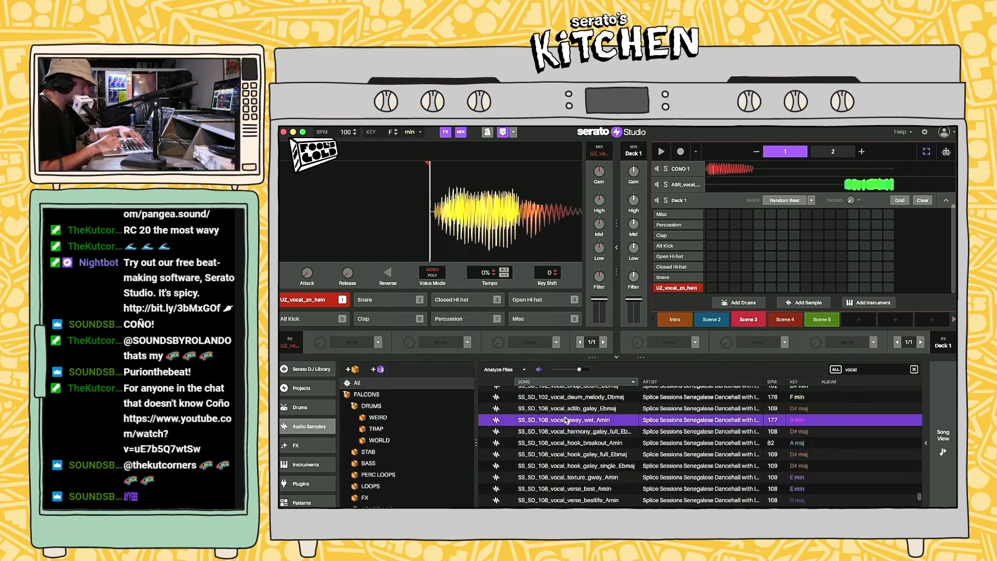
pyautogui.click(566, 454)
pyautogui.press('space')
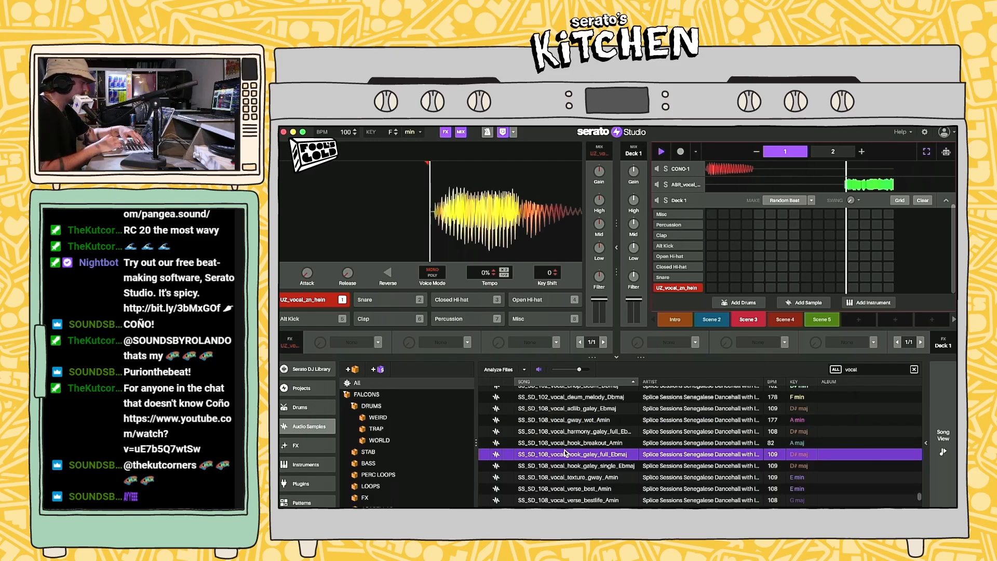
pyautogui.press('space')
# Step: Audition the SARZ vocals and load SARZ_vocal_one_shot_uhmm_chop onto the Snare pad
pyautogui.scroll(15, 565, 453)
pyautogui.click(560, 427)
pyautogui.scroll(3, 560, 426)
pyautogui.click(556, 441)
pyautogui.scroll(1, 555, 443)
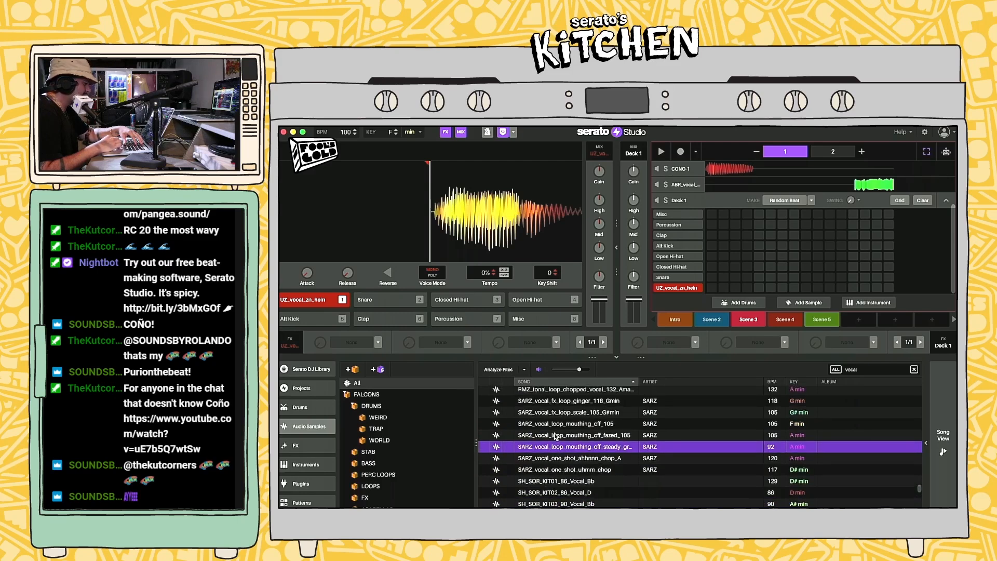
pyautogui.scroll(3, 554, 457)
pyautogui.click(567, 493)
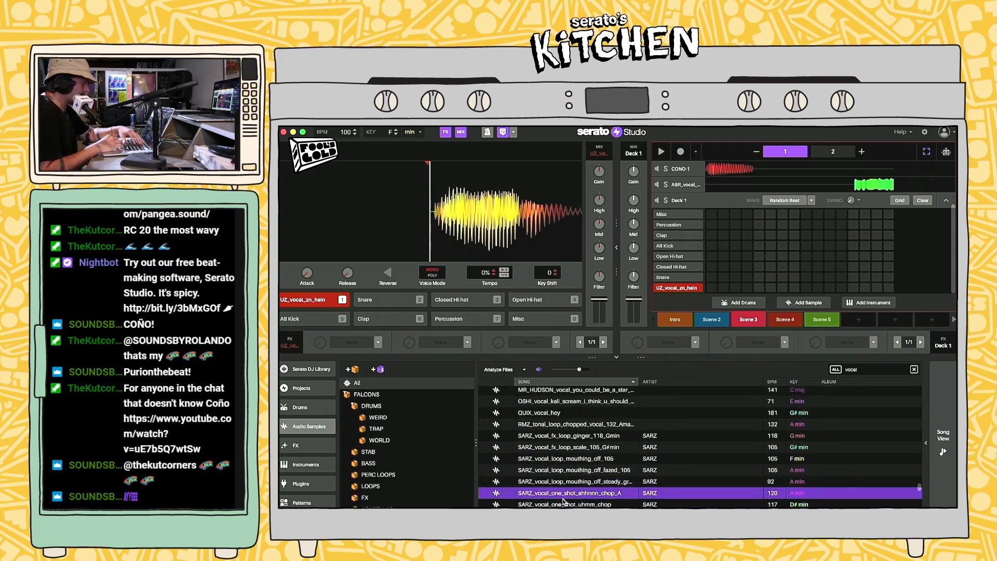
pyautogui.click(561, 504)
pyautogui.moveTo(560, 504); pyautogui.dragTo(387, 300)
# Step: Audition vocals upward from the SARZ loops and QUIX_vocal_hey to MR_HUDSON_vocal_thirsty_robot_130_D#maj, listening with the beat playing
pyautogui.click(568, 459)
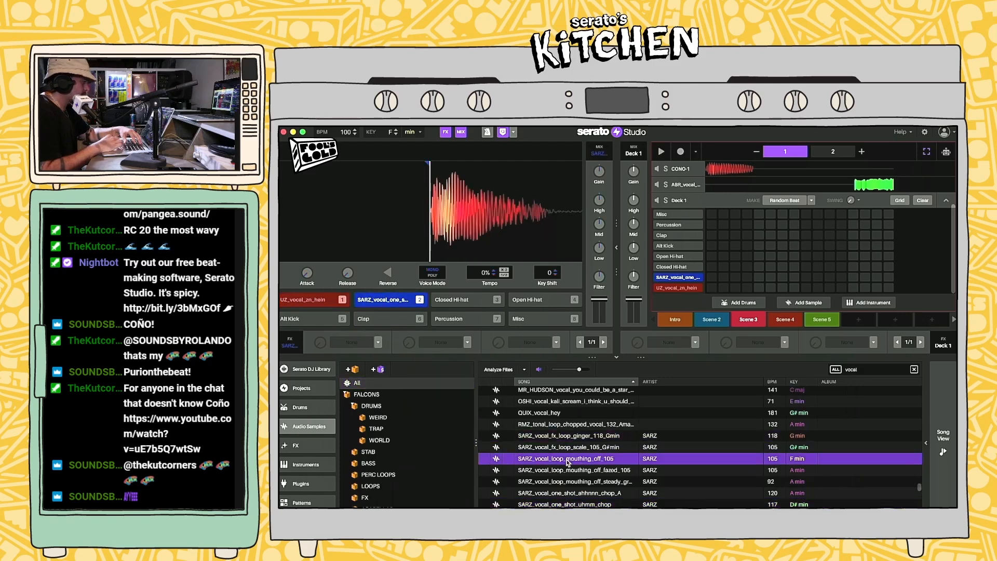
pyautogui.click(567, 423)
pyautogui.click(558, 414)
pyautogui.scroll(4, 557, 416)
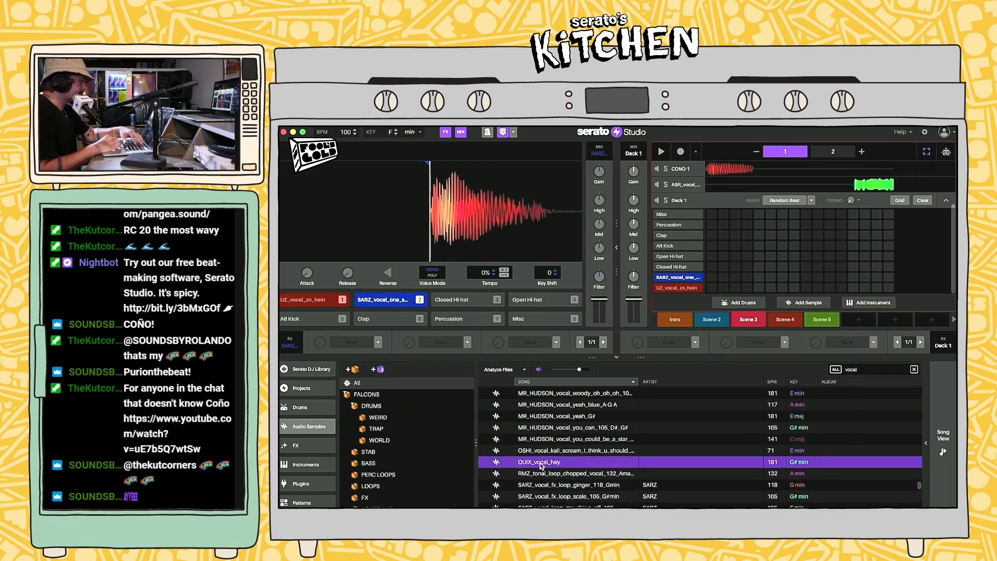
pyautogui.click(550, 395)
pyautogui.click(551, 419)
pyautogui.scroll(6, 551, 423)
pyautogui.click(551, 424)
pyautogui.click(553, 447)
pyautogui.scroll(7, 554, 434)
pyautogui.click(555, 421)
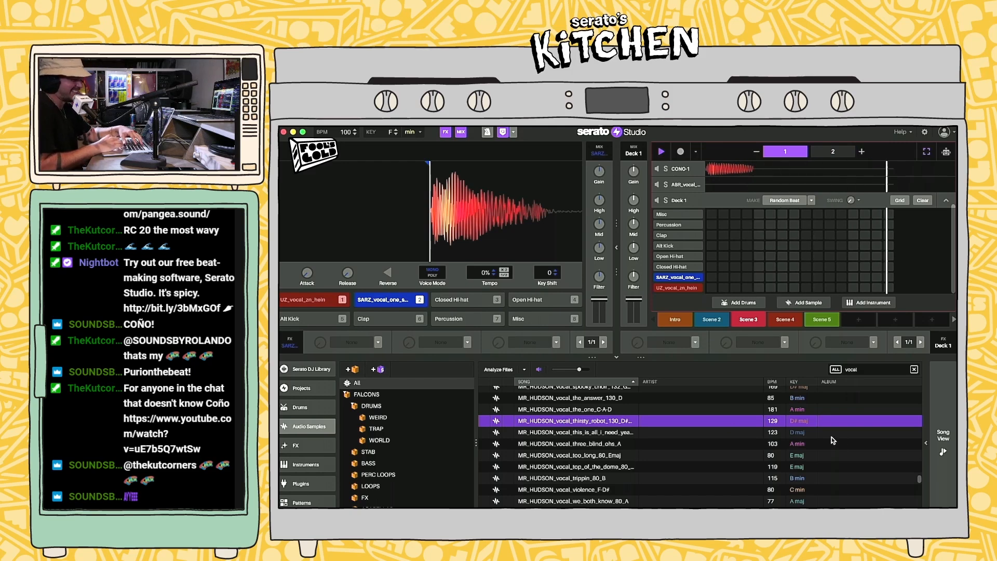
pyautogui.press('space')
# Step: Add a second audio track with MR_HUDSON_vocal_thirsty_robot_130_D#maj and place its clip at the start of Scene 3
pyautogui.click(946, 439)
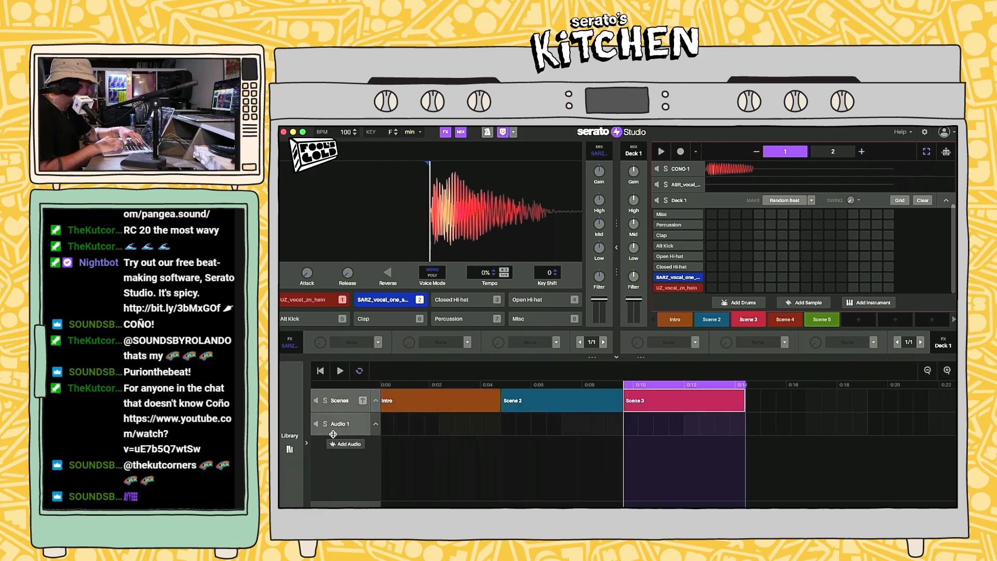
pyautogui.click(346, 447)
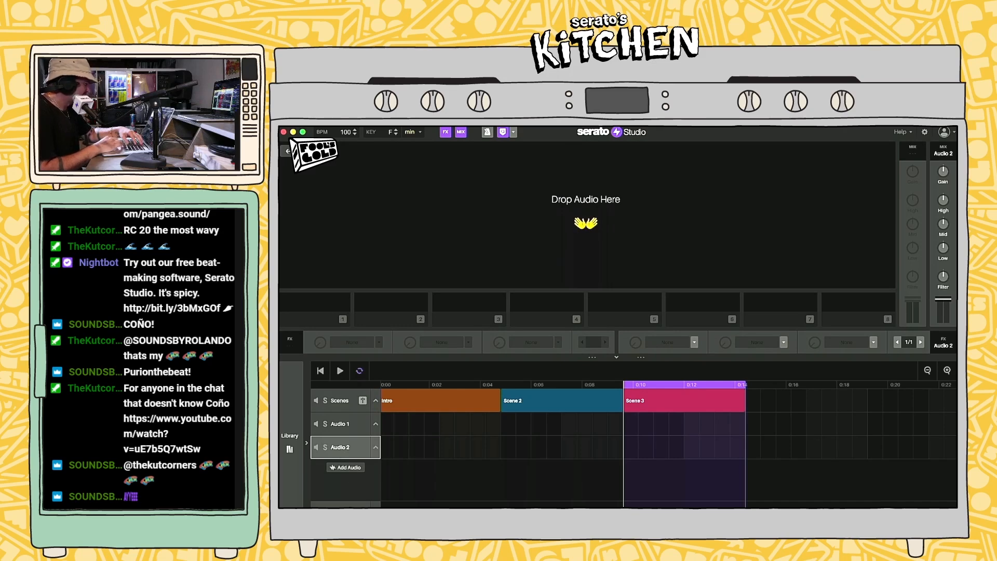
pyautogui.click(289, 442)
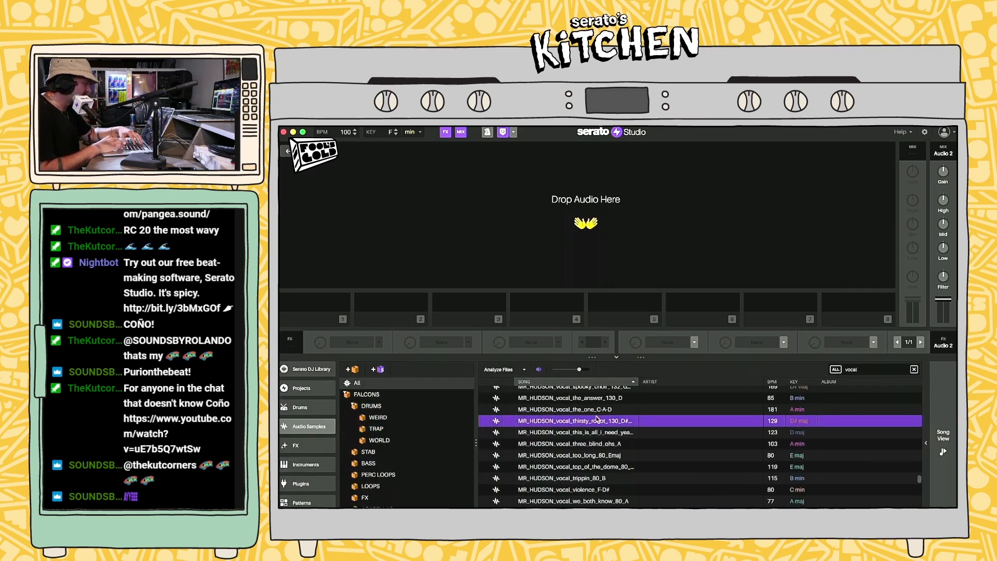
pyautogui.moveTo(577, 427); pyautogui.dragTo(590, 260)
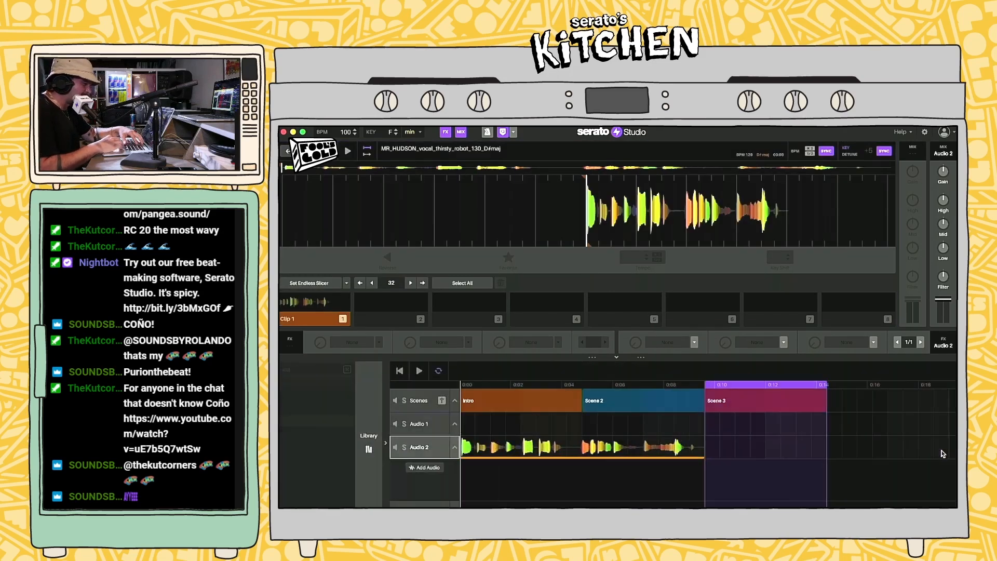
pyautogui.moveTo(457, 448); pyautogui.dragTo(704, 448)
# Step: Play the vocal with Scene 3 and trim the clip's end to the end of that scene
pyautogui.press('space')
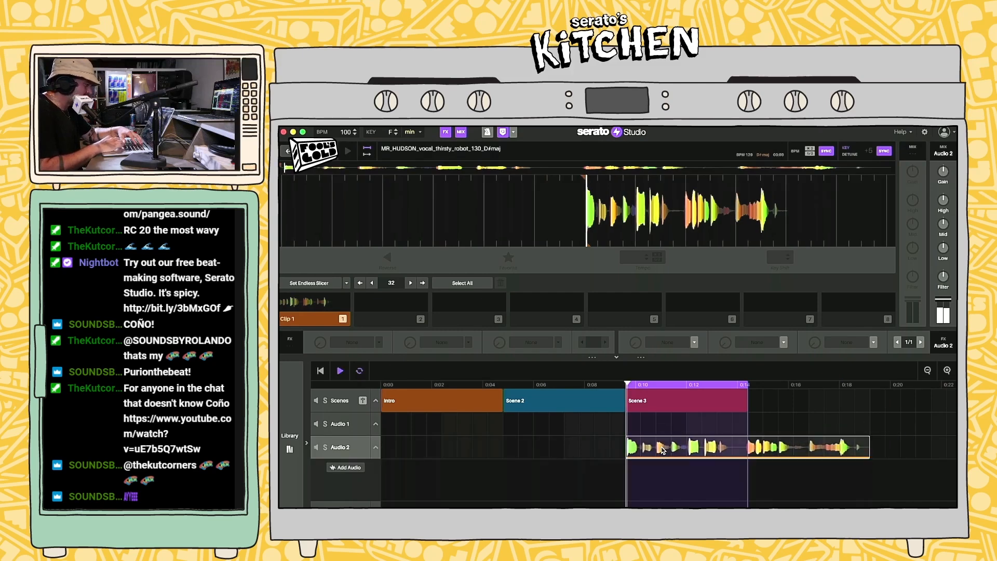
pyautogui.click(732, 455)
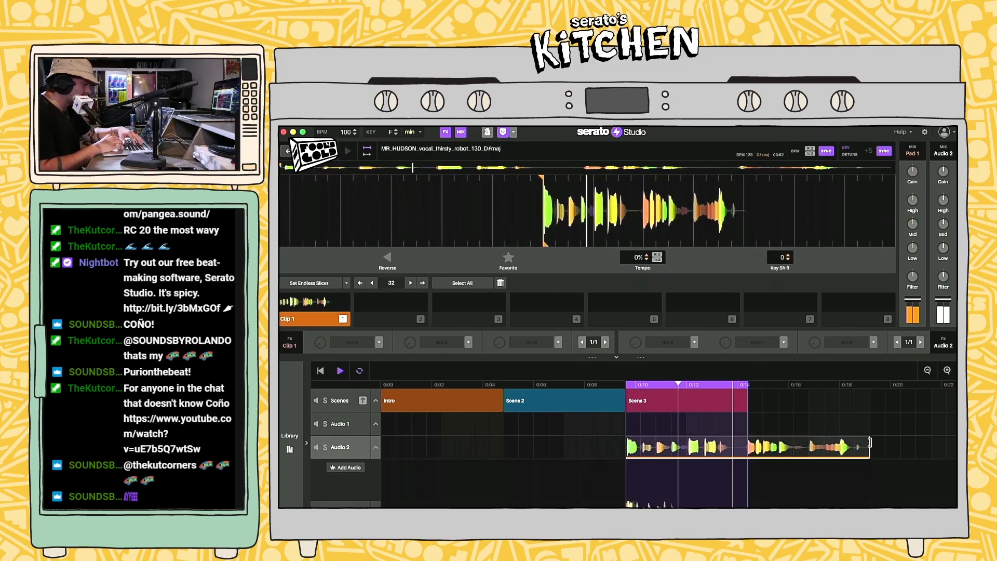
pyautogui.press('space')
pyautogui.moveTo(869, 445); pyautogui.dragTo(757, 456)
pyautogui.click(672, 446)
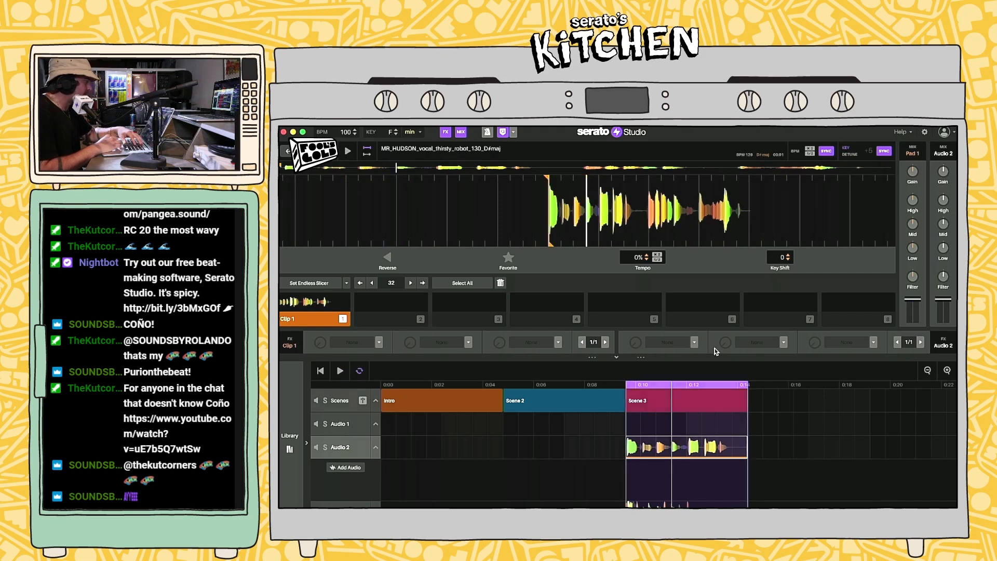
# Step: Turn off the thirsty robot vocal's key sync and compare detune +1 with 0 during playback, leaving it at 0
pyautogui.click(883, 152)
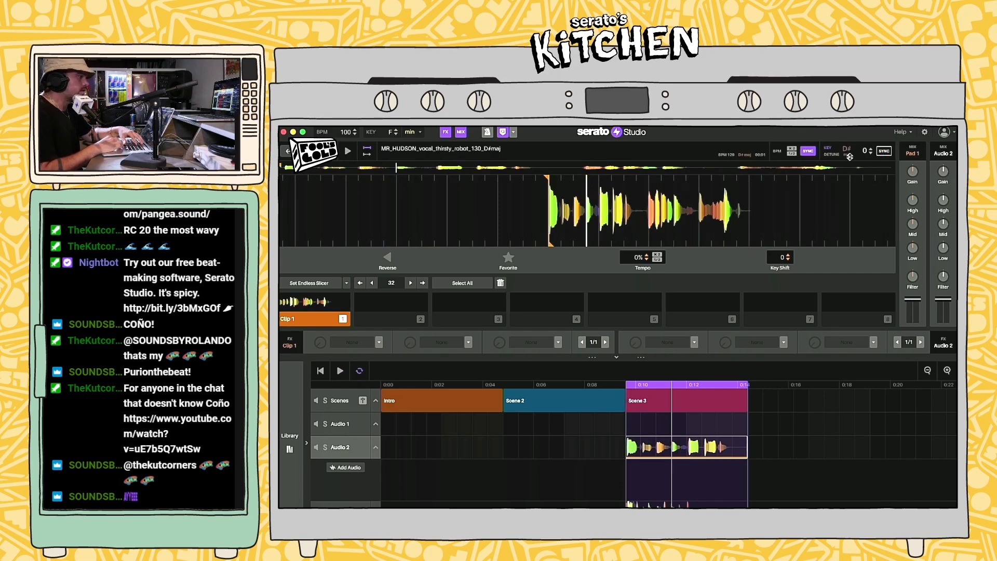
pyautogui.press('space')
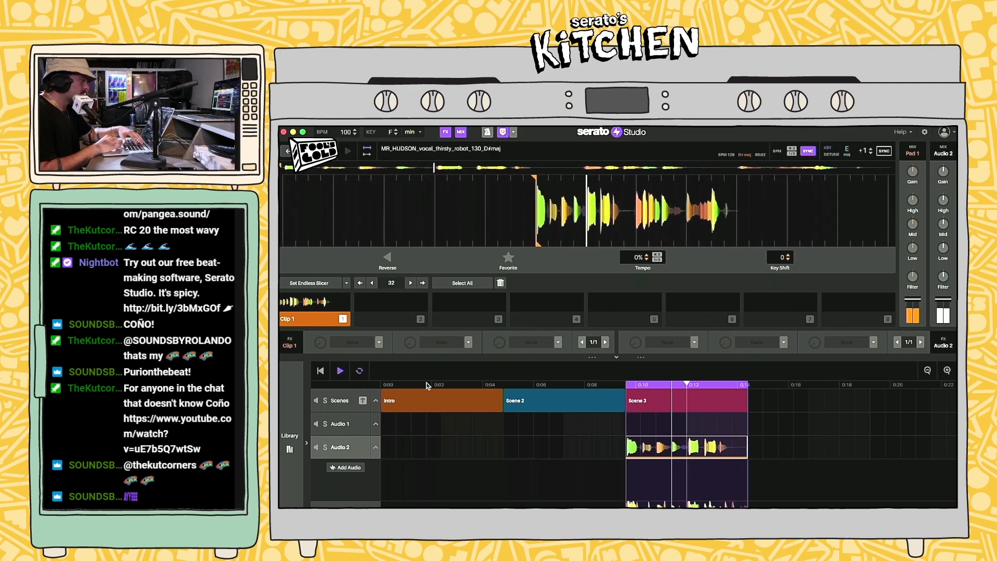
pyautogui.click(290, 439)
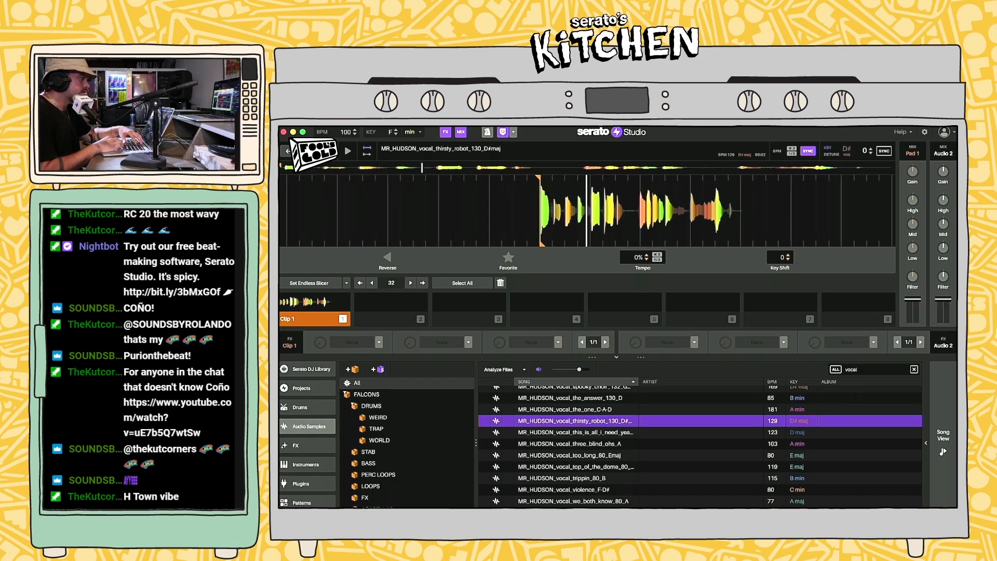
pyautogui.click(943, 437)
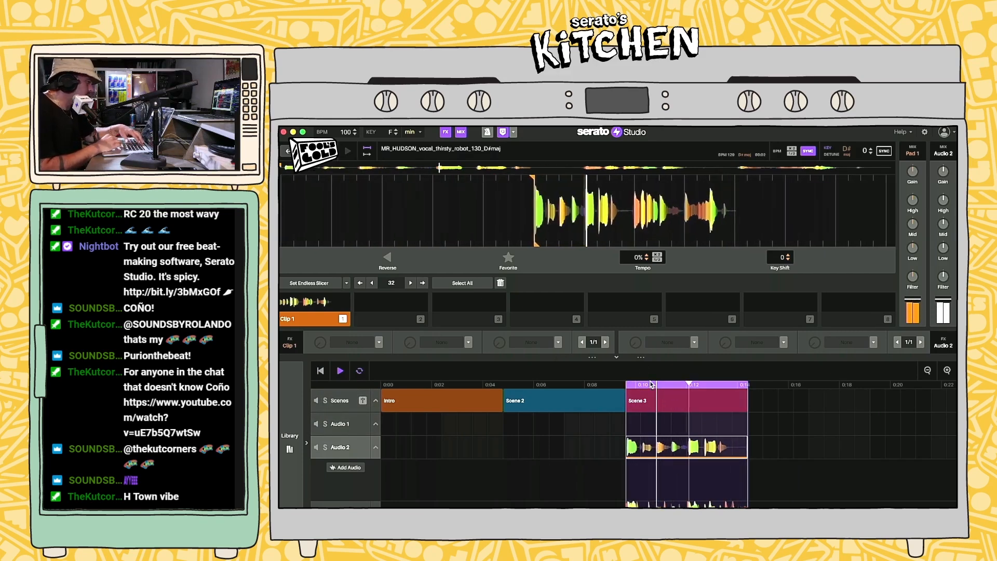
# Step: Extend the vocal clip to its full length, and duplicate and loop Scene 3 to cover it
pyautogui.press('space')
pyautogui.moveTo(746, 447); pyautogui.dragTo(873, 441)
pyautogui.click(739, 401)
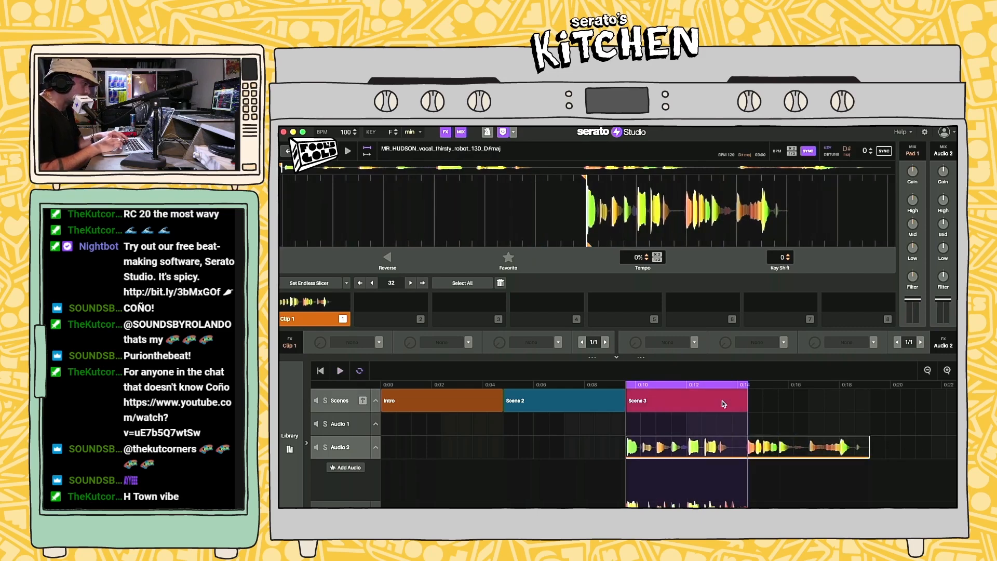
pyautogui.press('super+d')
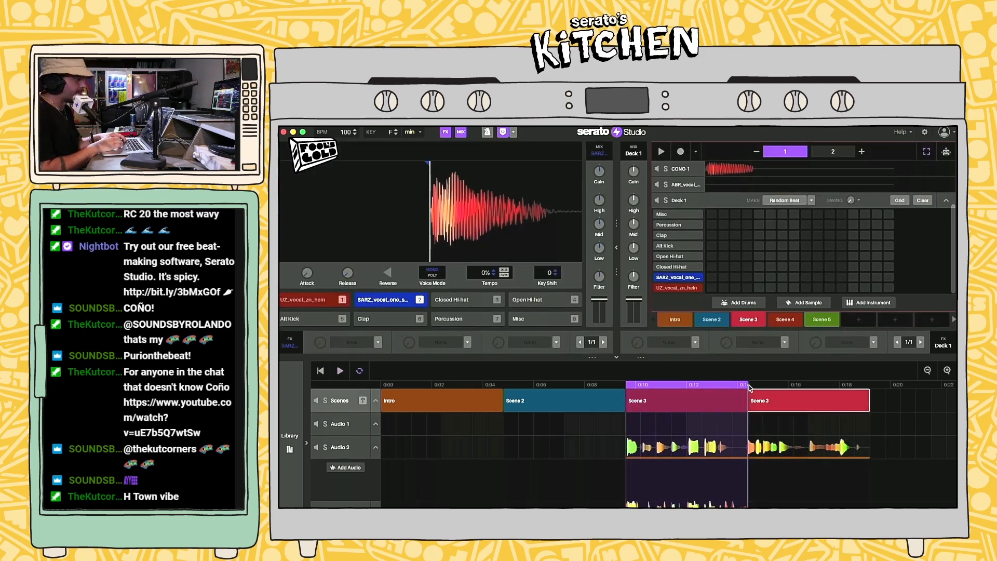
pyautogui.moveTo(753, 384); pyautogui.dragTo(871, 384)
pyautogui.click(742, 409)
pyautogui.press('space')
# Step: Try Echo in the thirsty robot clip's first FX slot, and replace it with Dub Echo
pyautogui.click(290, 441)
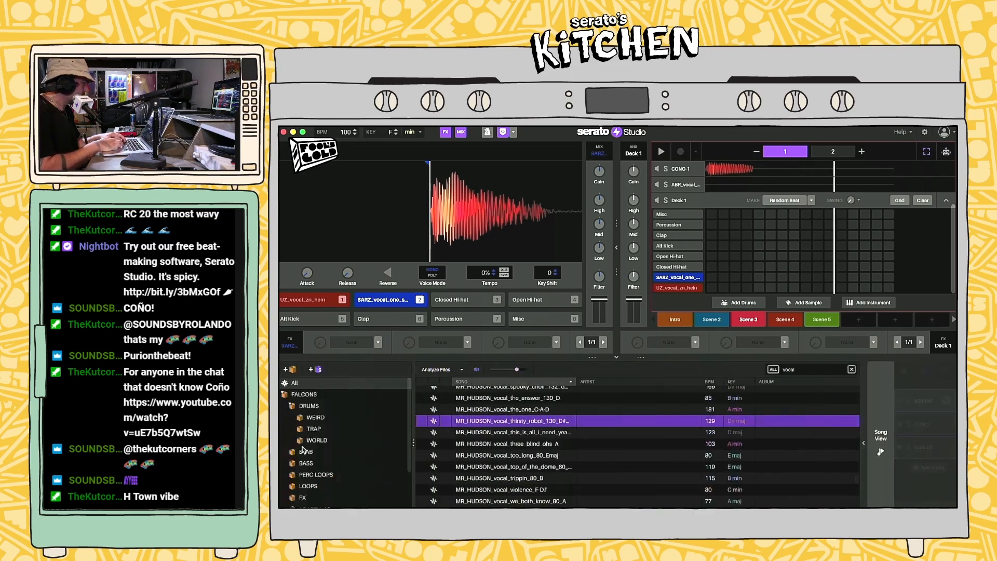
pyautogui.click(296, 445)
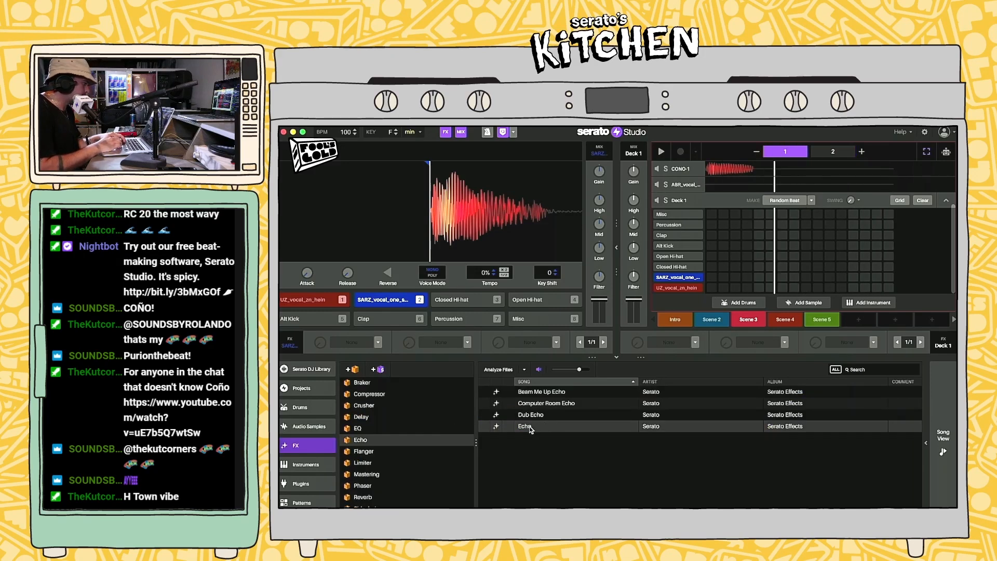
pyautogui.click(526, 427)
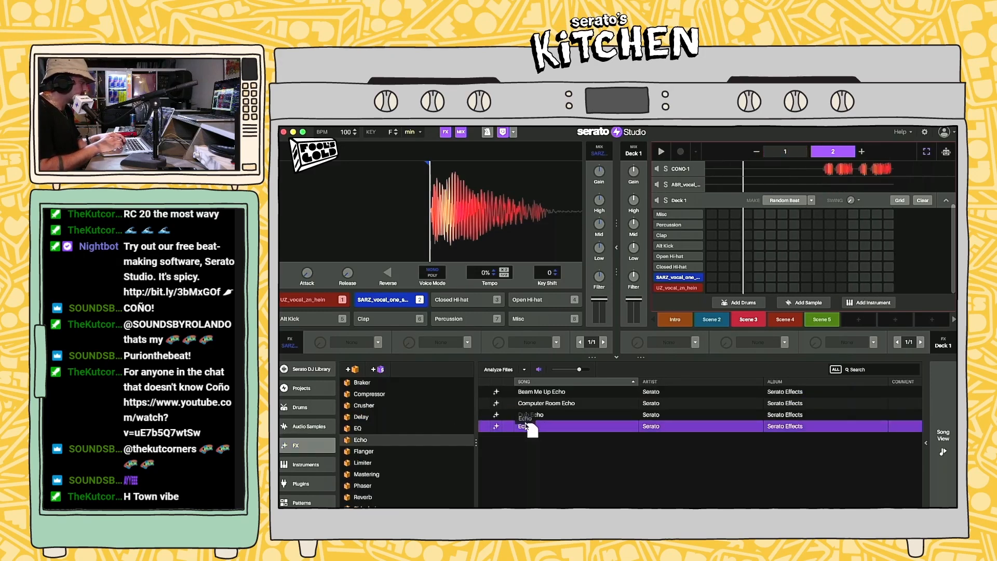
pyautogui.click(949, 439)
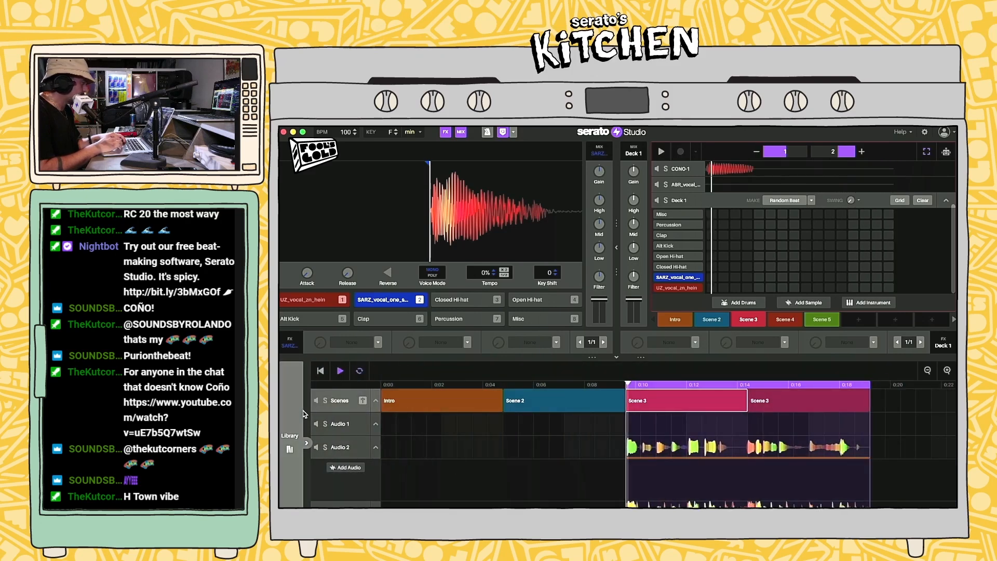
pyautogui.click(644, 447)
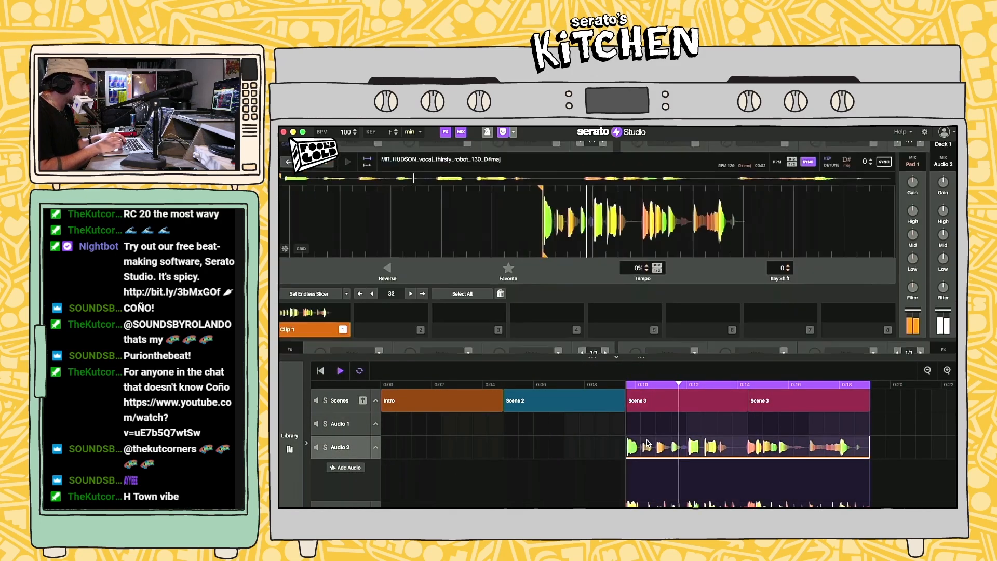
pyautogui.click(284, 435)
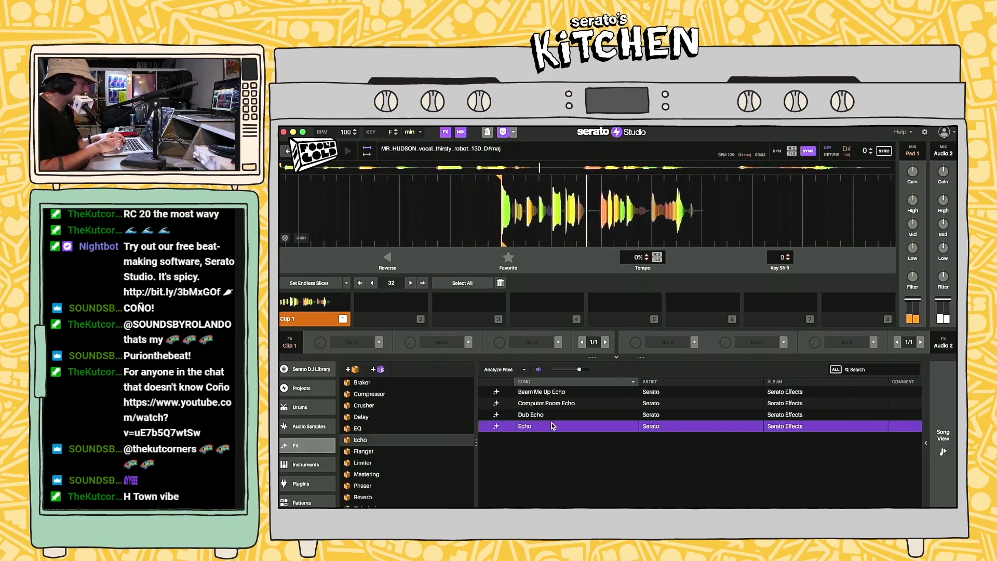
pyautogui.moveTo(541, 429); pyautogui.dragTo(348, 342)
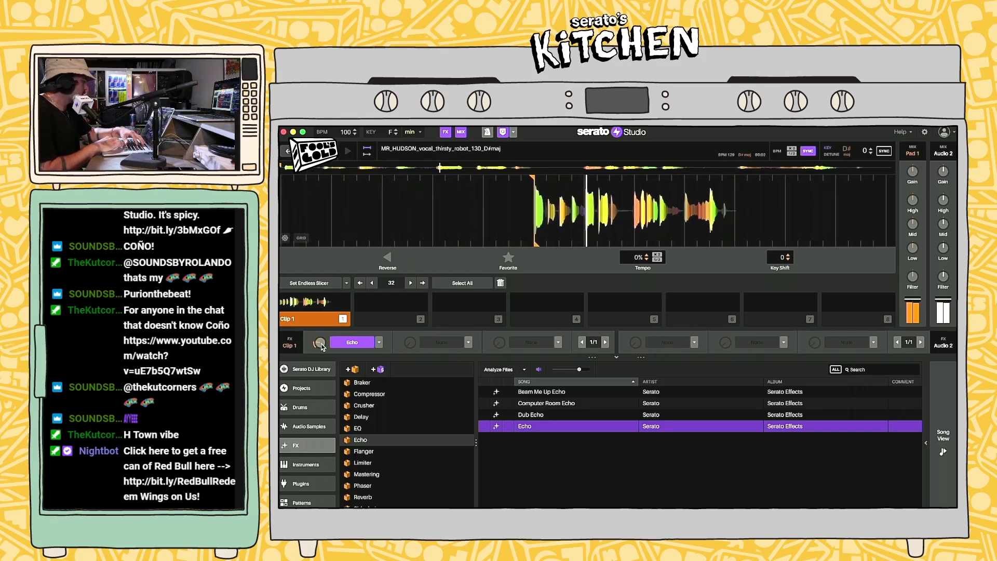
pyautogui.moveTo(534, 420); pyautogui.dragTo(345, 347)
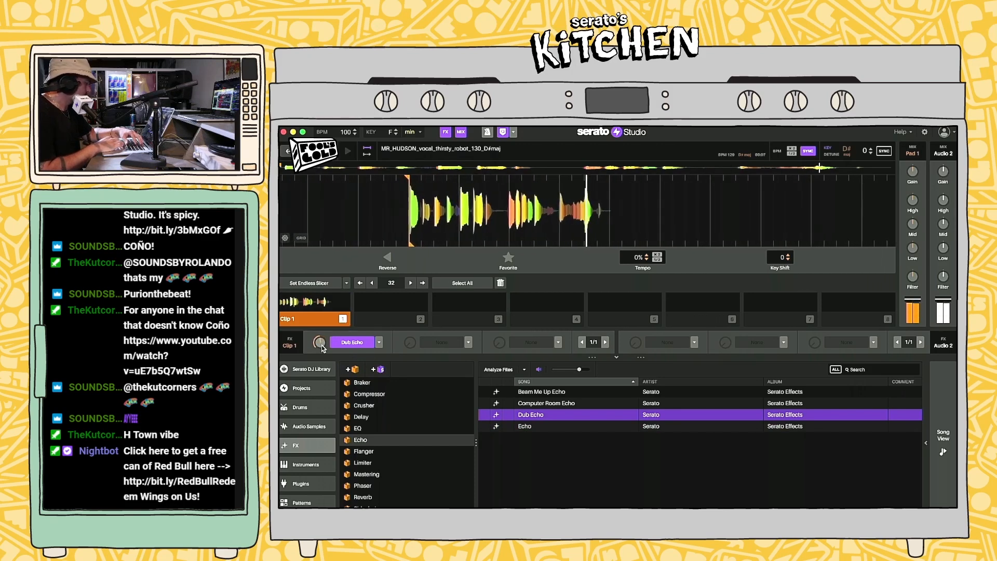
# Step: Add the LPF effect to the thirsty robot clip's second FX slot and raise its amount
pyautogui.click(364, 429)
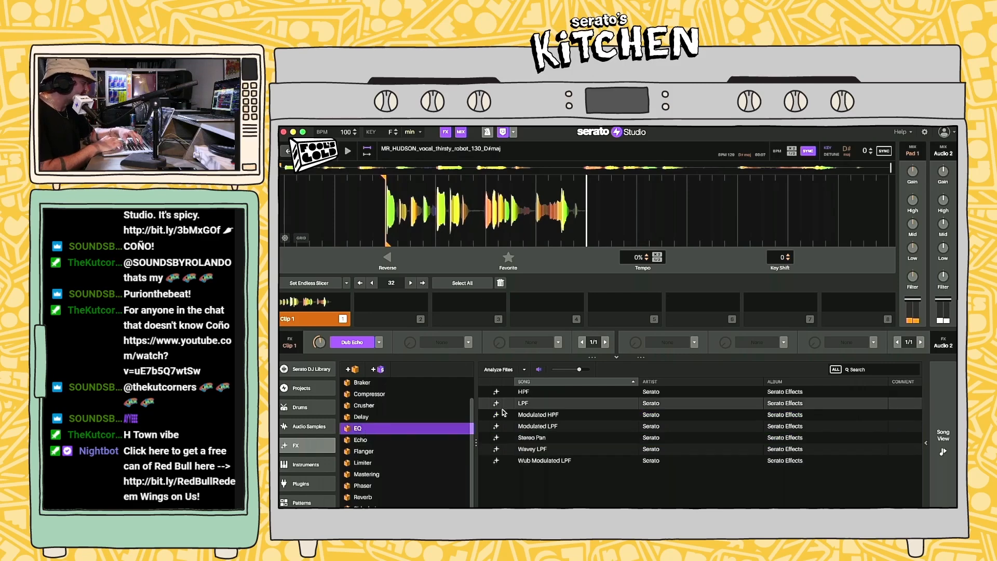
pyautogui.doubleClick(534, 404)
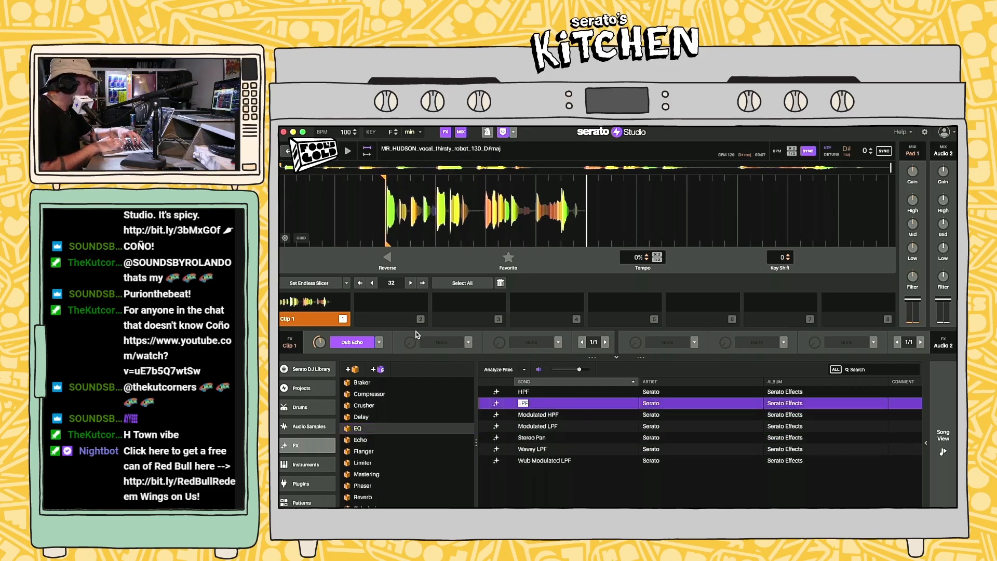
pyautogui.moveTo(535, 405); pyautogui.dragTo(442, 344)
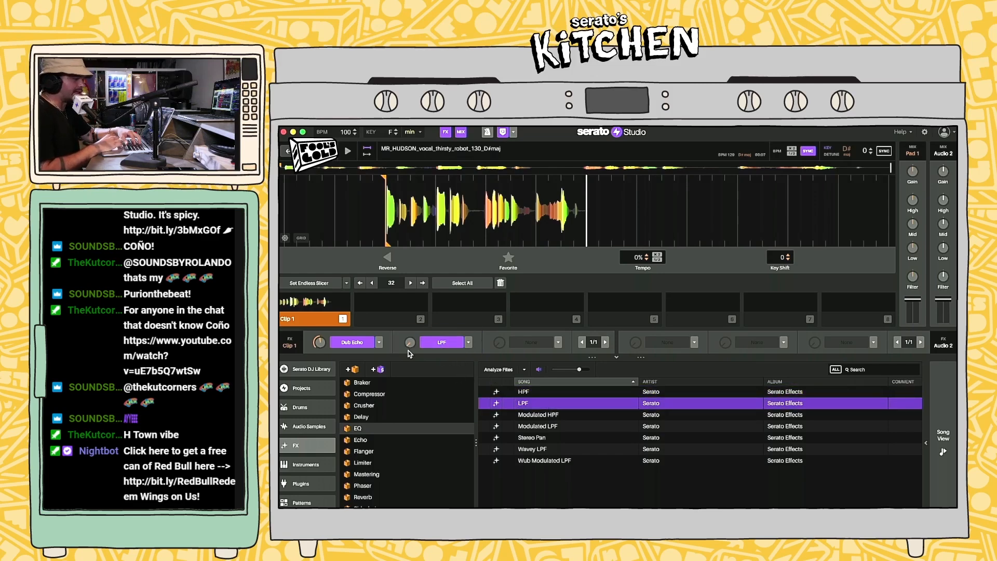
pyautogui.moveTo(407, 349); pyautogui.dragTo(408, 329)
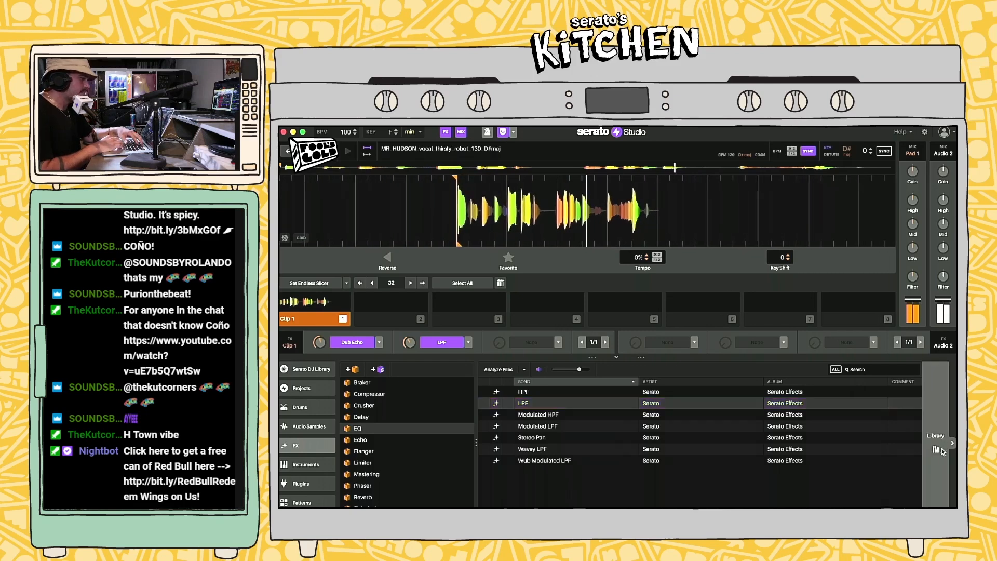
# Step: Duplicate the vocal clip on Audio 2 directly after itself in song view and move the loop region over the copy
pyautogui.click(943, 436)
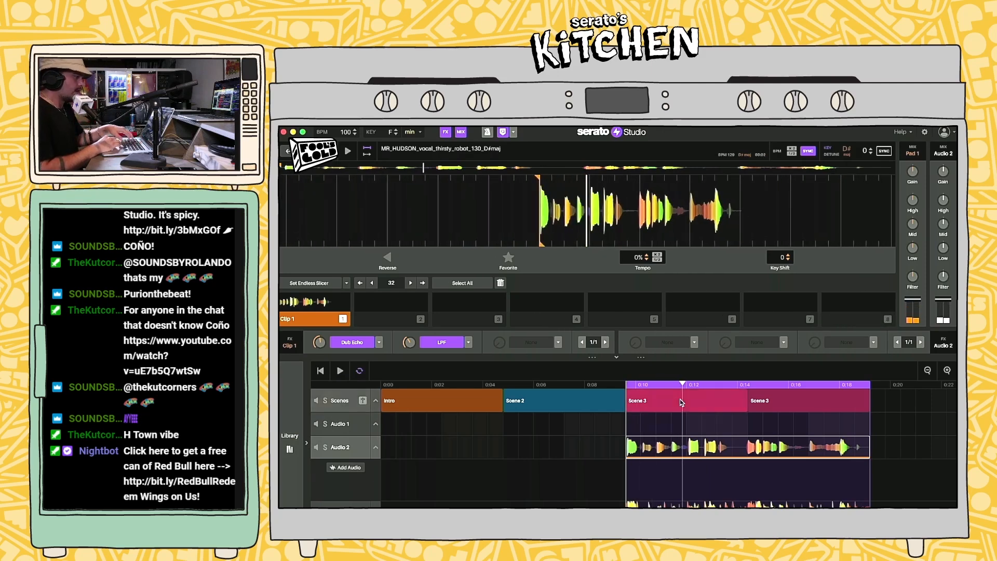
pyautogui.click(689, 385)
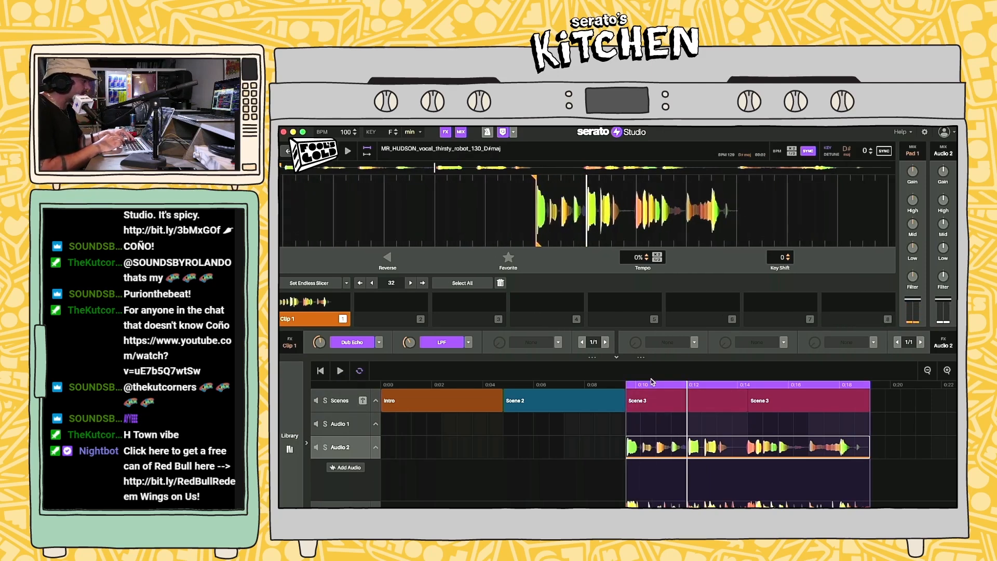
pyautogui.click(639, 393)
pyautogui.keyDown('shift'); pyautogui.click(819, 396); pyautogui.keyUp('shift')
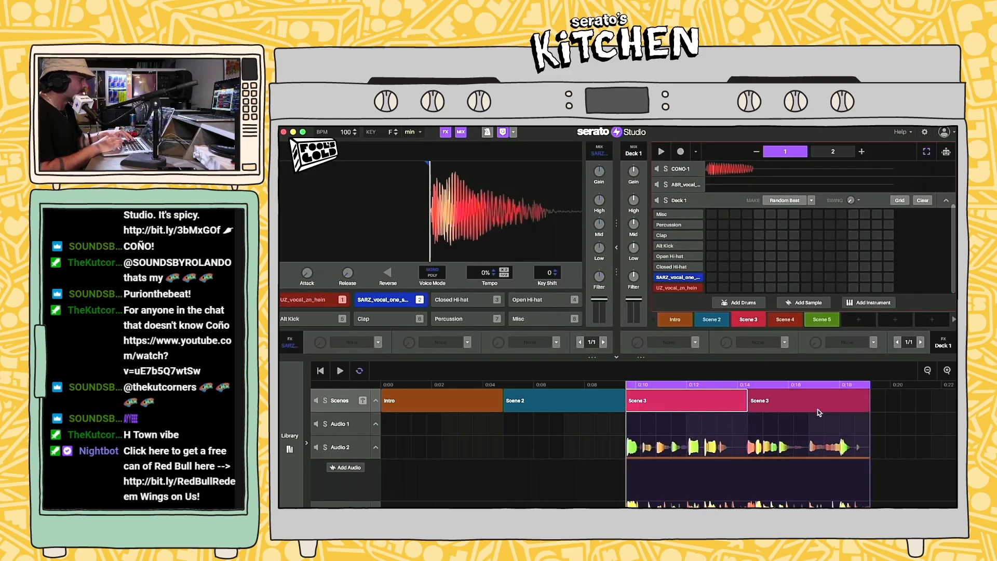
pyautogui.click(763, 453)
pyautogui.press('super+d')
pyautogui.moveTo(725, 385); pyautogui.dragTo(827, 383)
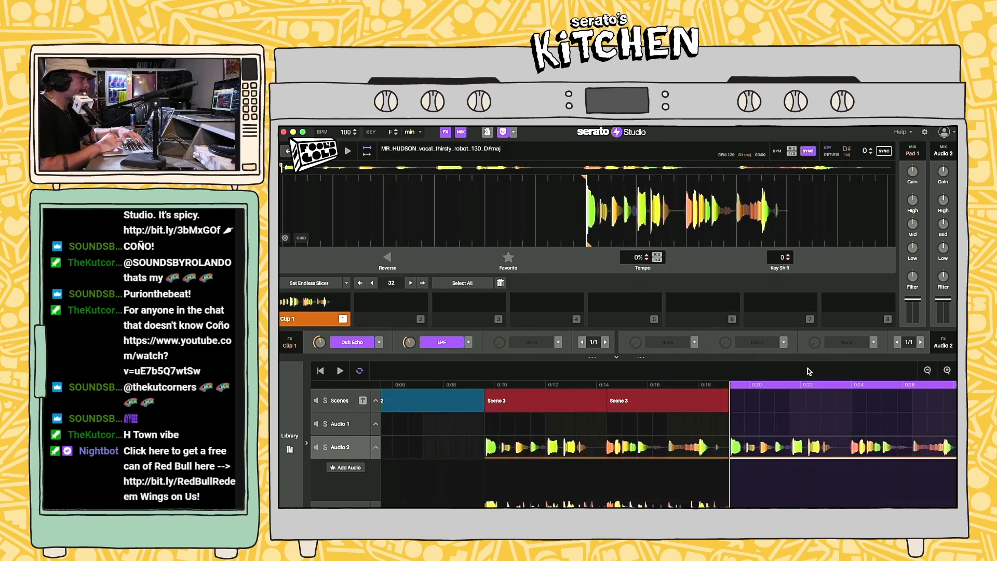
# Step: Compare the tracks of Scenes 3 and 4, and add an empty drum deck to Scene 3 with Deck 1 collapsed
pyautogui.click(675, 399)
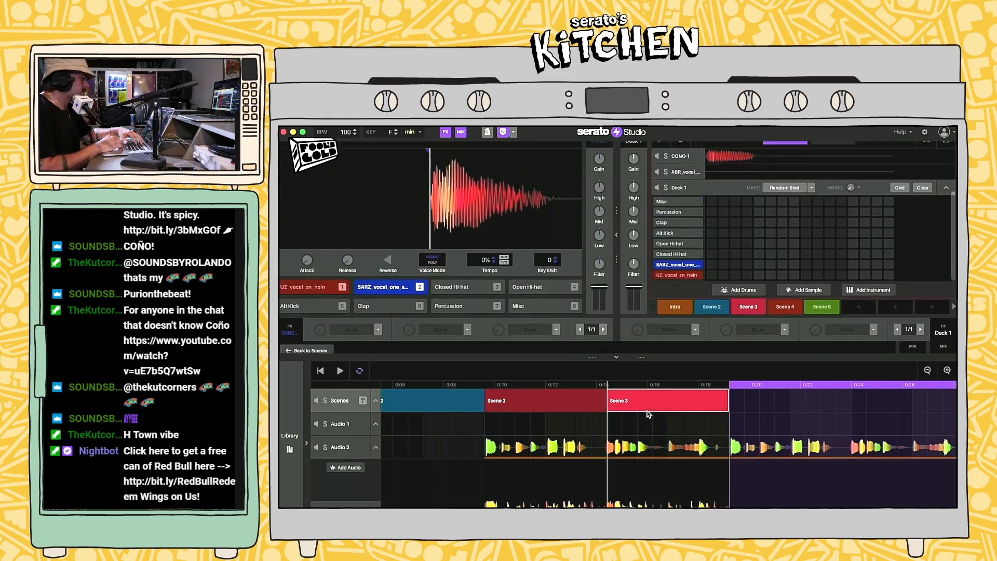
pyautogui.click(796, 322)
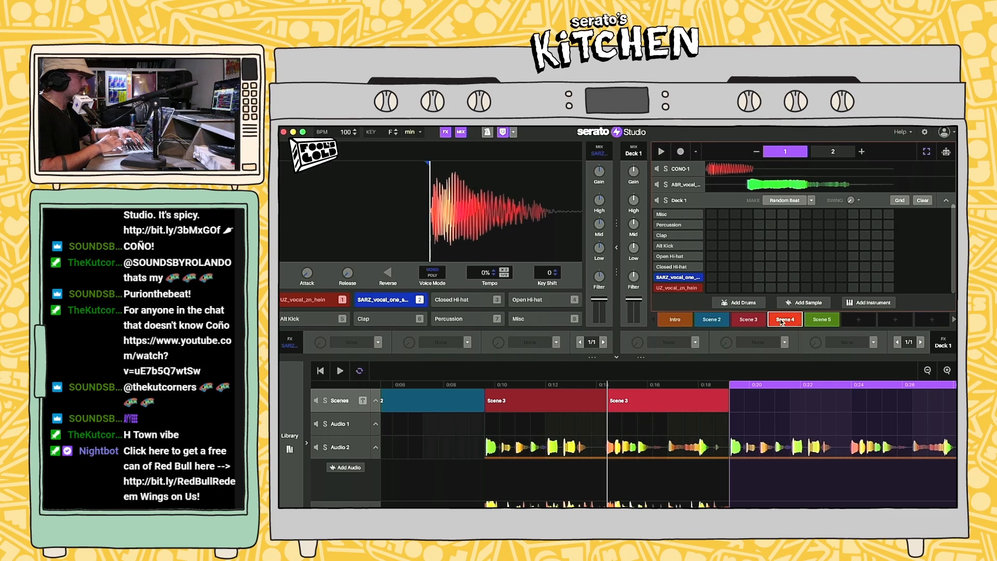
pyautogui.scroll(3, 748, 250)
pyautogui.click(677, 268)
pyautogui.click(745, 389)
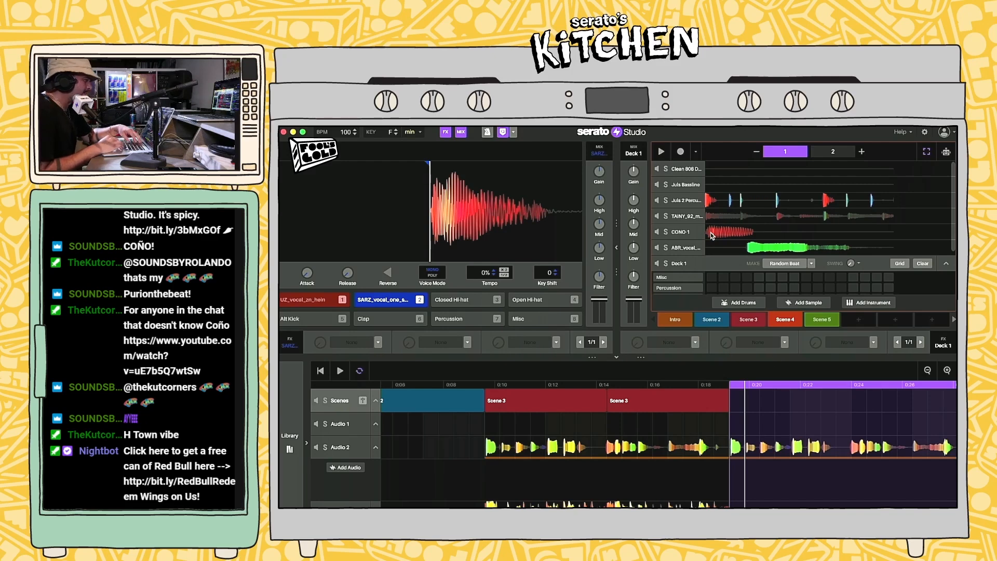
pyautogui.click(748, 319)
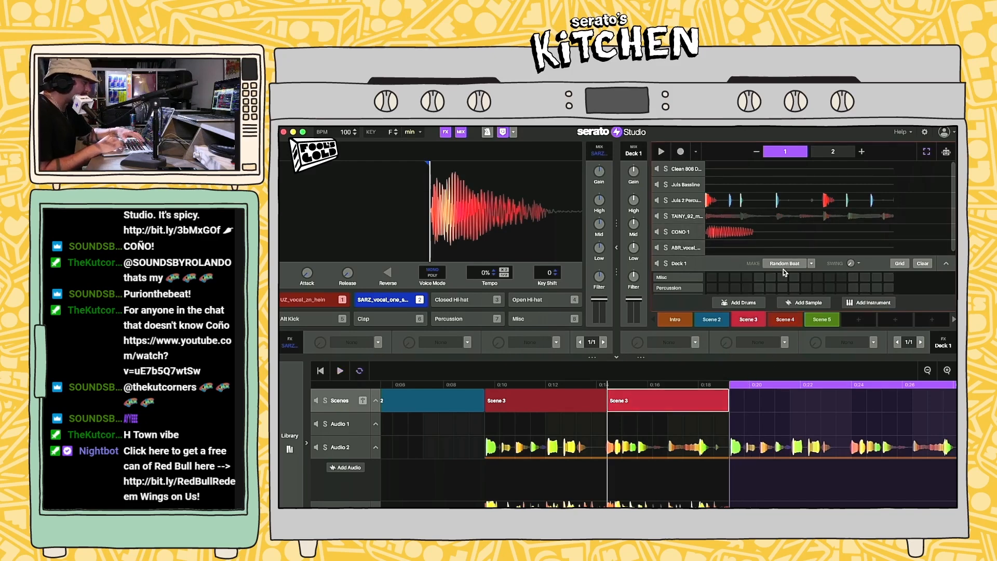
pyautogui.click(947, 263)
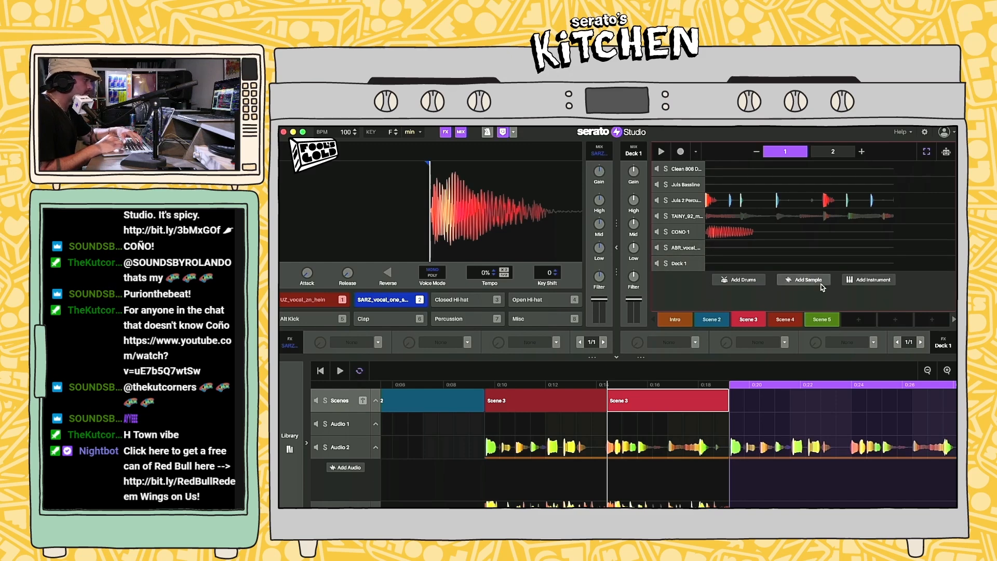
pyautogui.click(738, 279)
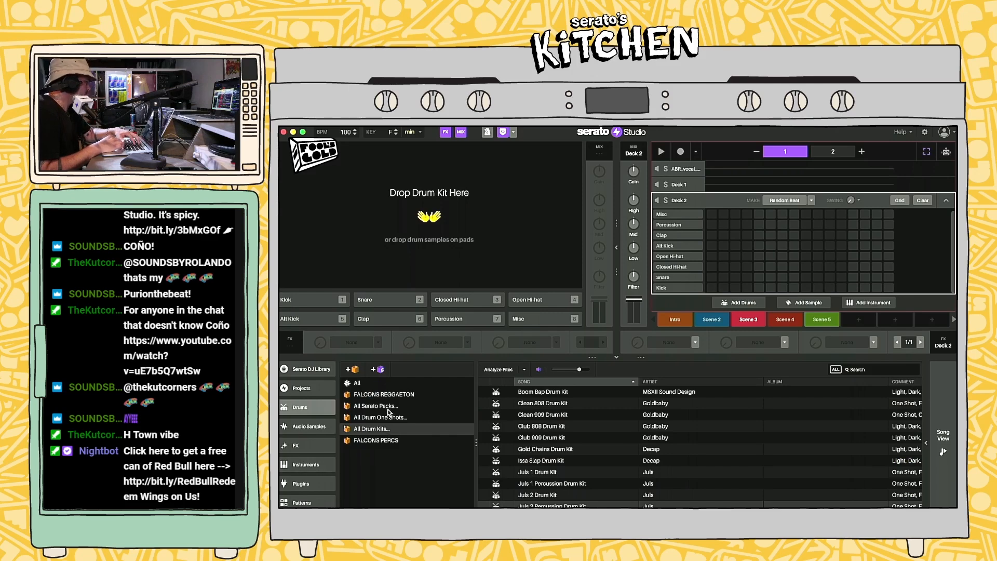
# Step: From FALCONS REGGAETON, load the Album sample onto Deck 2's Snare pad and Kick 2 onto its Kick pad
pyautogui.click(388, 395)
pyautogui.click(539, 429)
pyautogui.click(527, 403)
pyautogui.moveTo(530, 393); pyautogui.dragTo(382, 306)
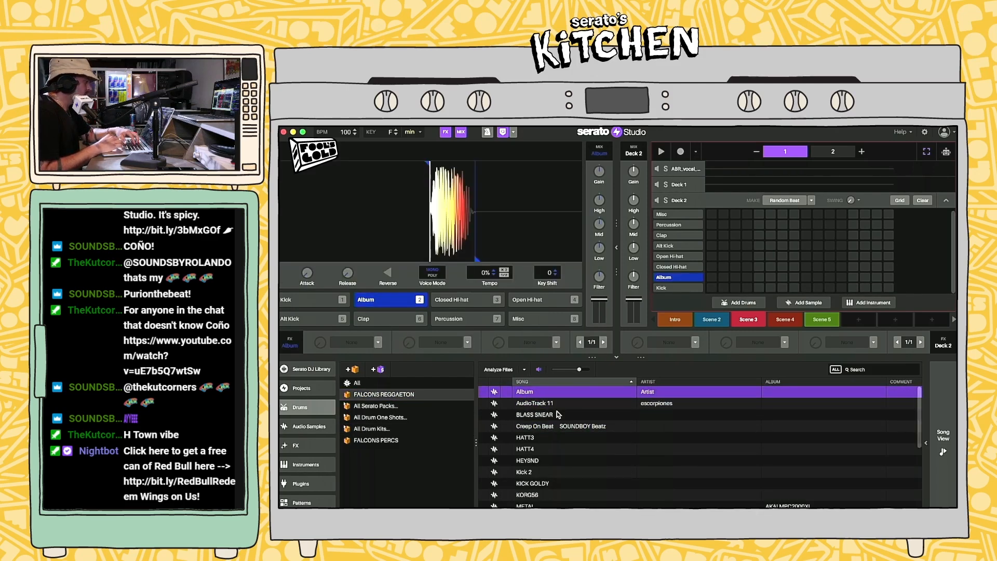
pyautogui.click(532, 473)
pyautogui.moveTo(416, 380); pyautogui.dragTo(315, 303)
# Step: Audition the FALCONS REGGAETON samples and load HATT3 onto Deck 2's Closed Hi-hat pad
pyautogui.scroll(-5, 605, 505)
pyautogui.click(583, 406)
pyautogui.click(572, 431)
pyautogui.scroll(-1, 572, 431)
pyautogui.click(567, 441)
pyautogui.click(562, 461)
pyautogui.click(555, 495)
pyautogui.click(555, 506)
pyautogui.scroll(10, 553, 499)
pyautogui.click(546, 427)
pyautogui.click(539, 441)
pyautogui.moveTo(531, 439); pyautogui.dragTo(463, 300)
# Step: Preview more samples in the crate and load palitos reggae onto Deck 2's Open Hi-hat pad
pyautogui.click(555, 415)
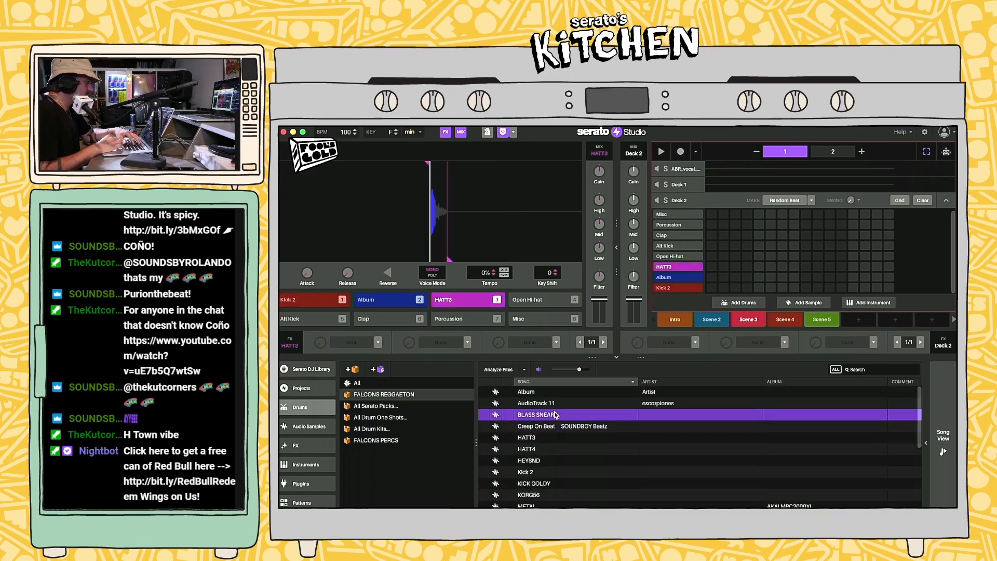
pyautogui.click(551, 437)
pyautogui.scroll(-3, 548, 462)
pyautogui.moveTo(547, 464); pyautogui.dragTo(570, 306)
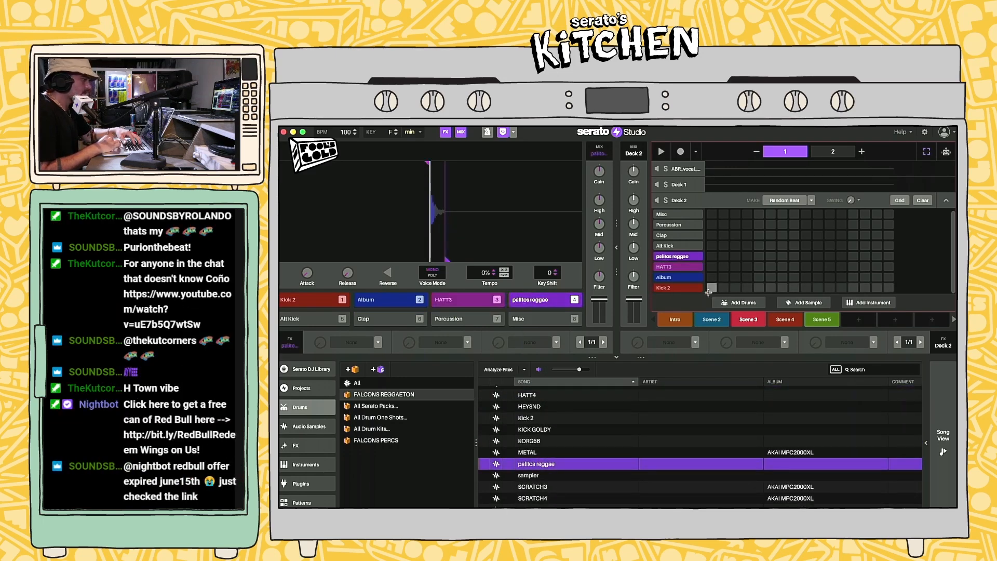
# Step: Program Kick 2 on steps 1, 5, 9 and 13 and Album on steps 4, 7, 12 and 15, checking in playback
pyautogui.click(712, 289)
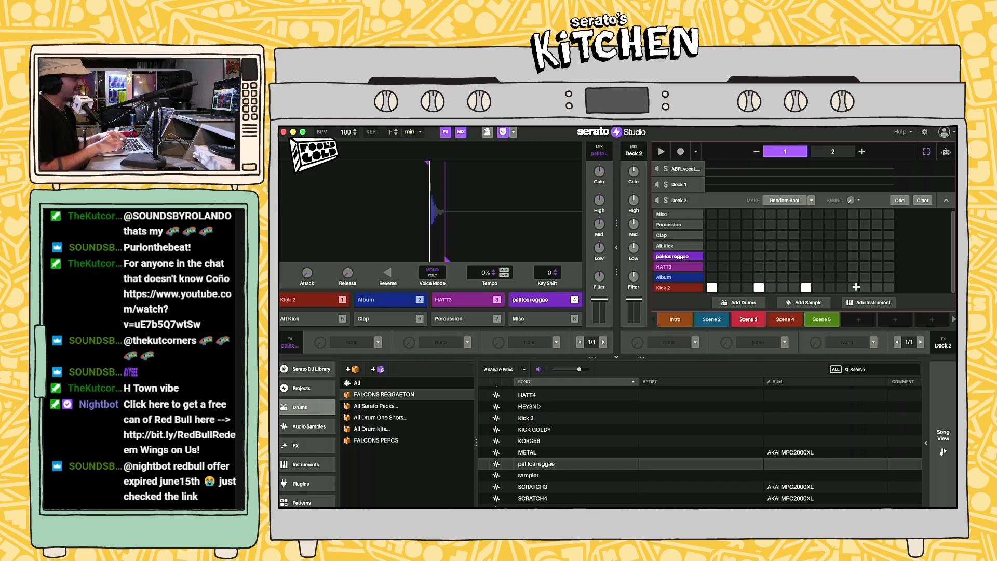
pyautogui.click(678, 278)
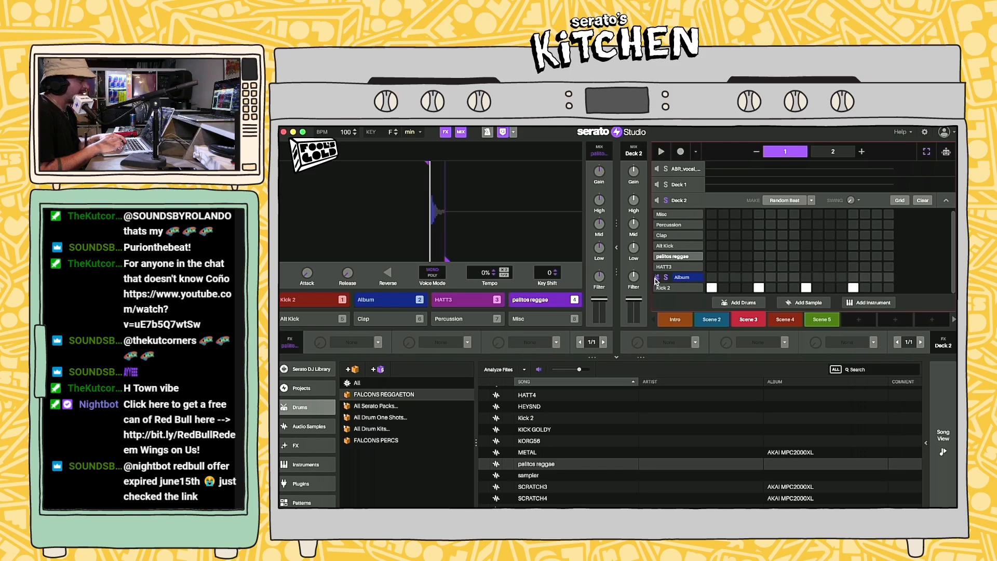
pyautogui.click(666, 278)
pyautogui.click(658, 278)
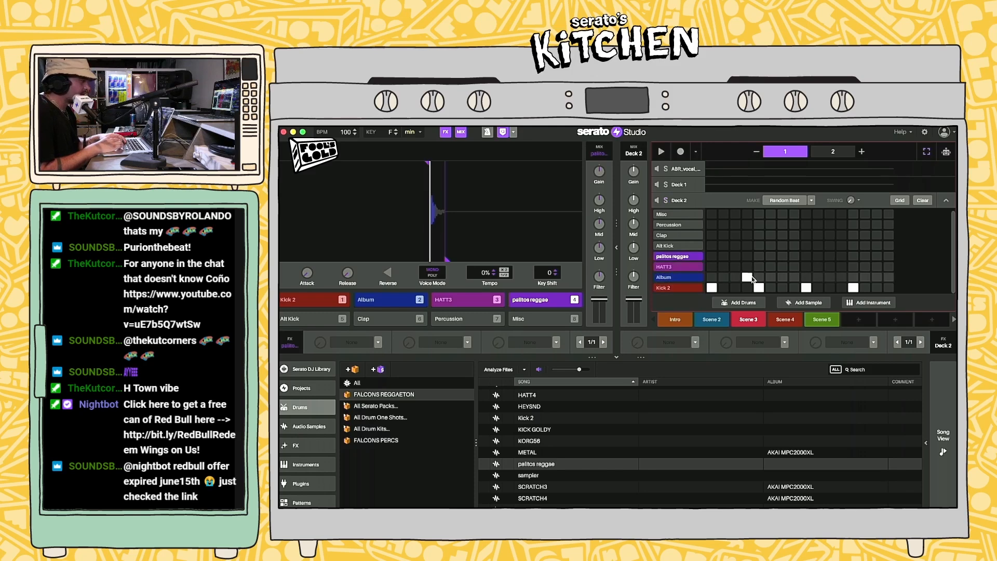
pyautogui.click(783, 277)
pyautogui.press('space')
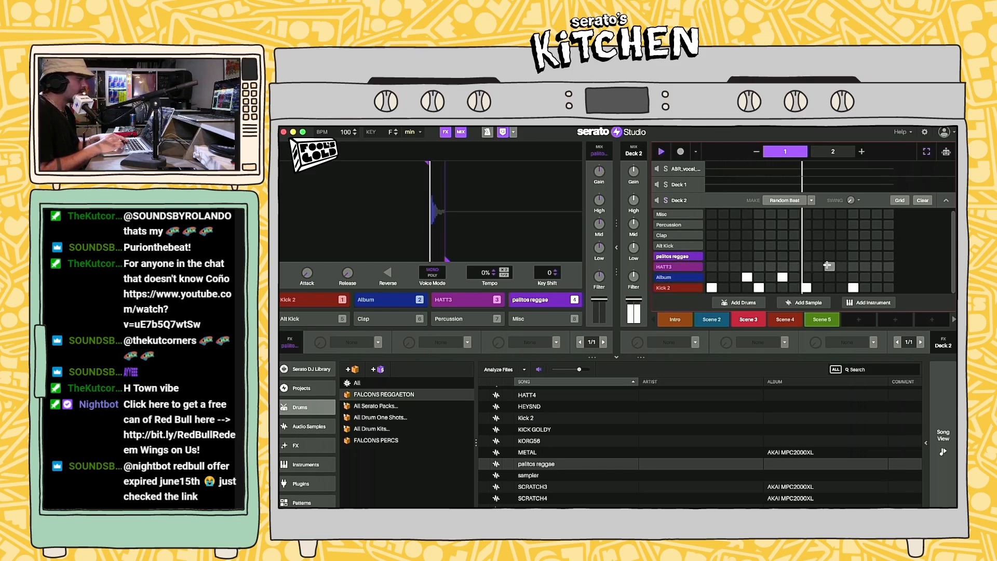
pyautogui.click(879, 277)
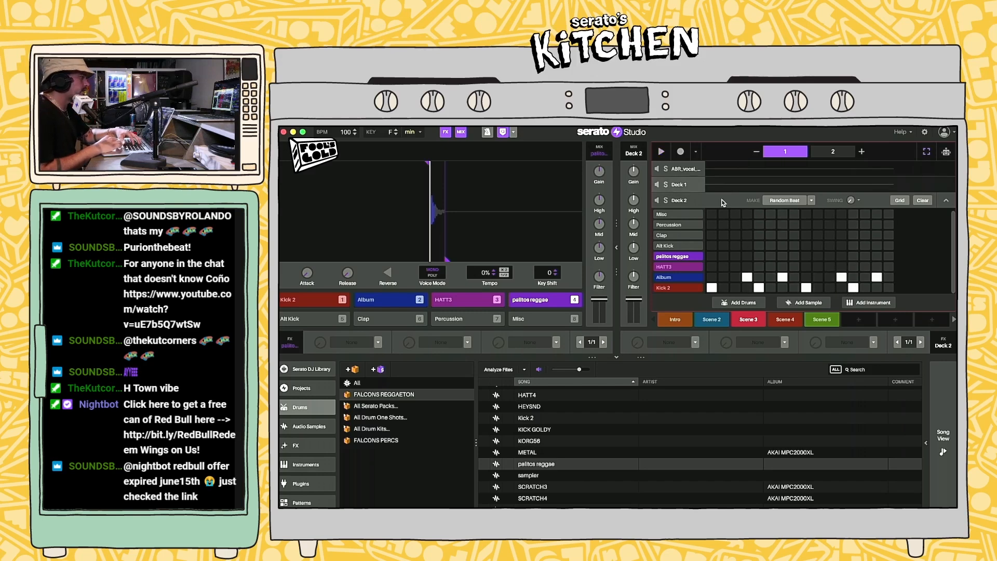
# Step: Remove the Kick sample from the Juls 2 Percussion kit's eighth pad and compare Scenes 3 and 4 in playback
pyautogui.scroll(3, 676, 203)
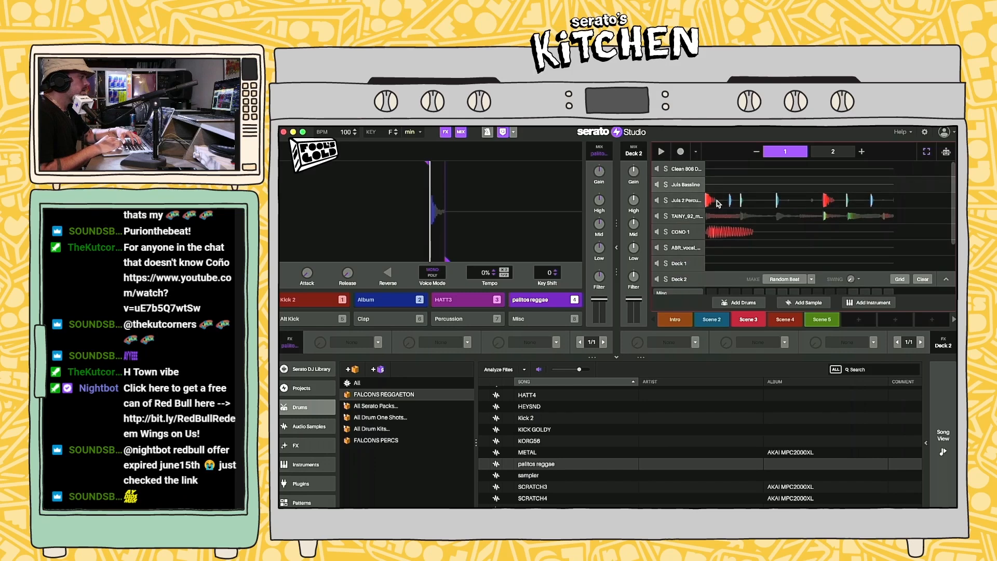
pyautogui.click(676, 201)
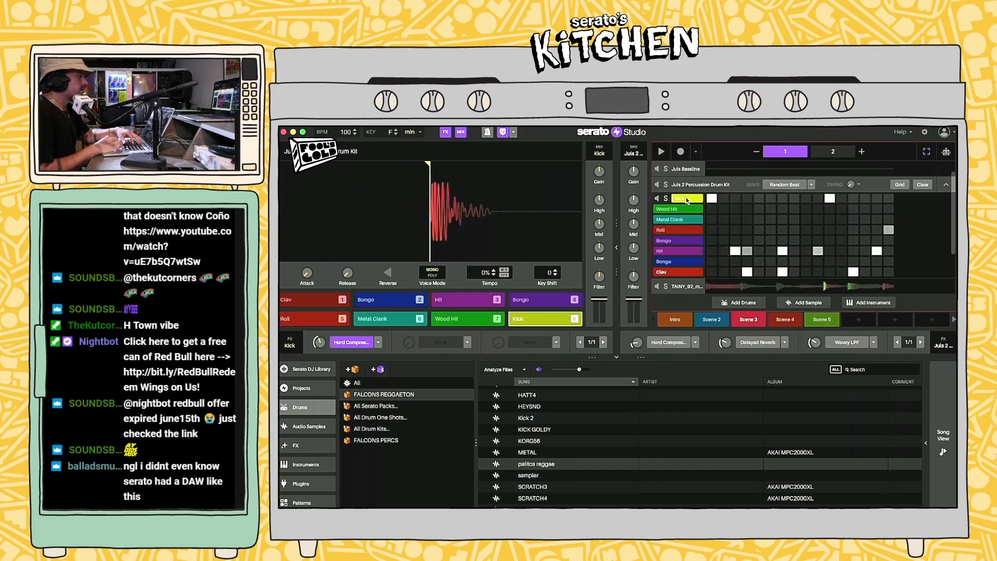
pyautogui.click(560, 319)
pyautogui.press('Delete')
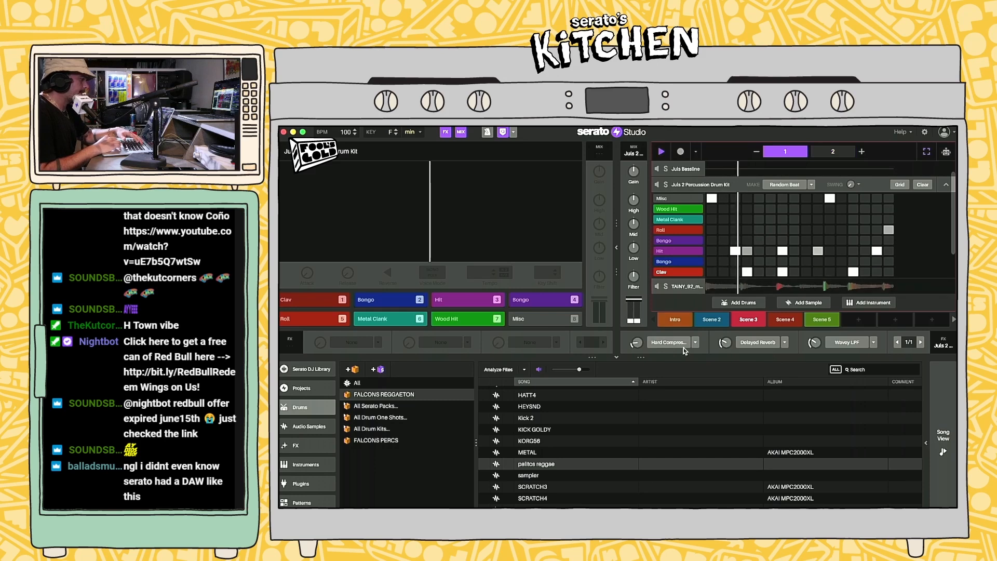
pyautogui.press('space')
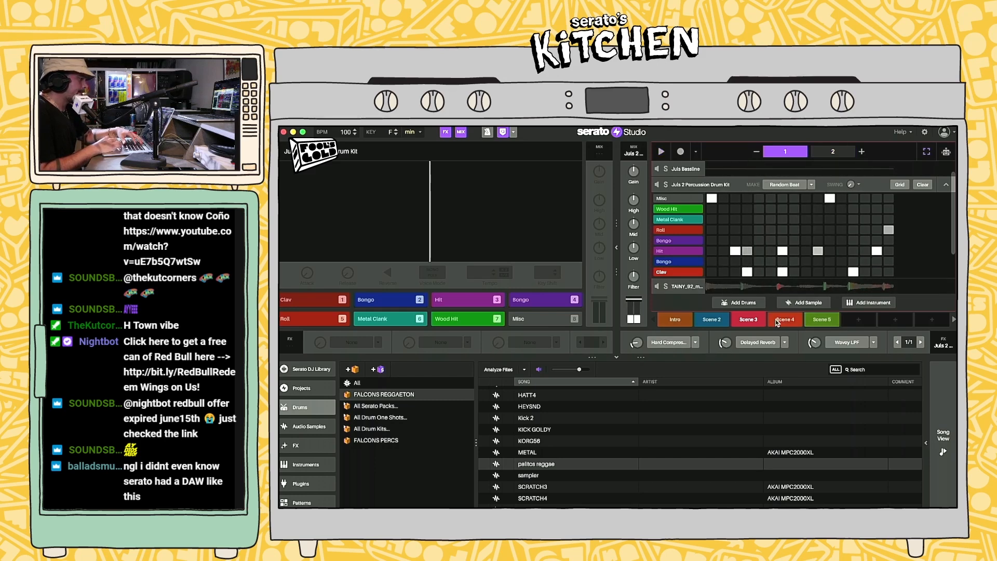
pyautogui.click(780, 321)
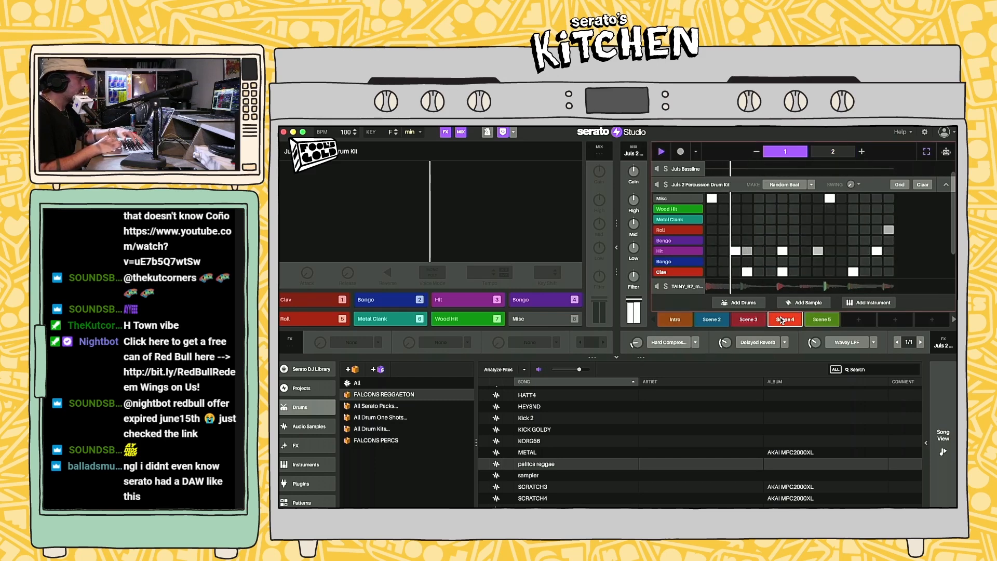
pyautogui.click(752, 320)
pyautogui.press('space')
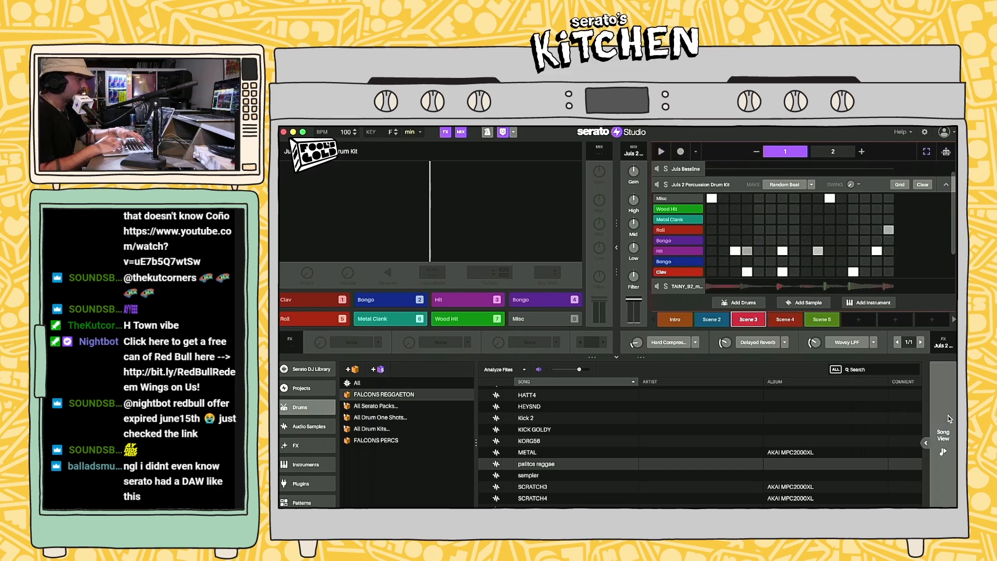
# Step: Delete Scenes 4 and 5, and copy Scene 3 into the fourth scene slot
pyautogui.click(932, 443)
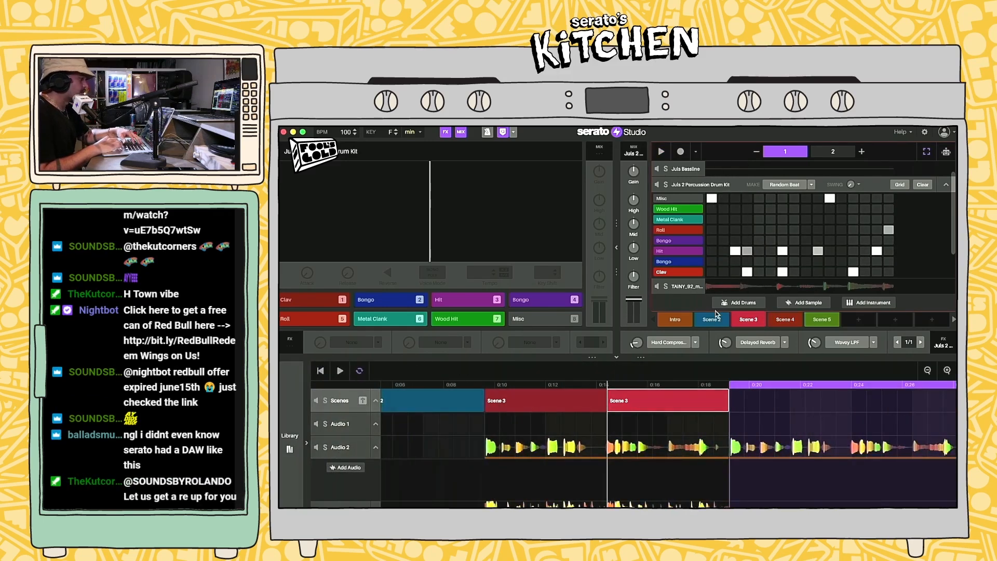
pyautogui.click(788, 320)
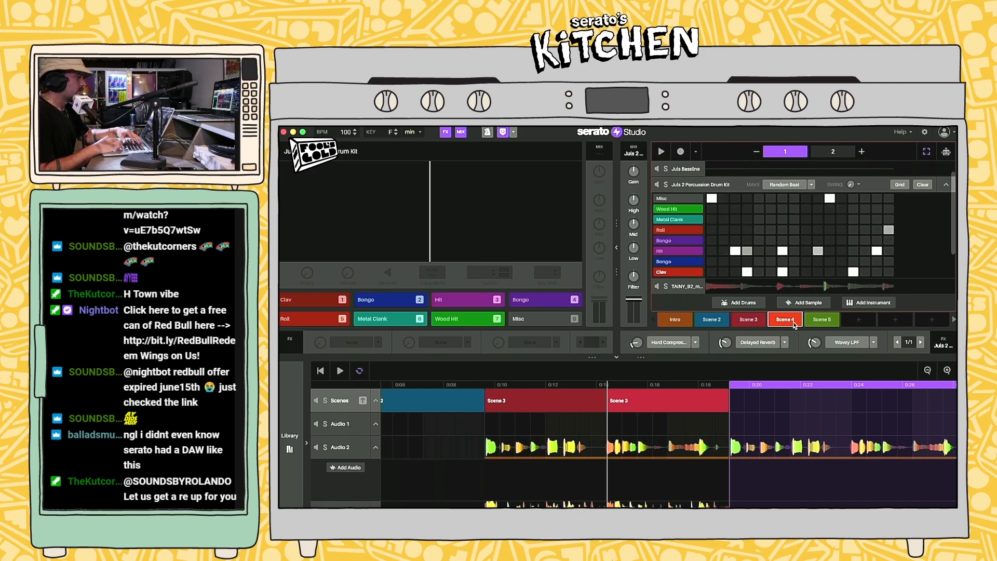
pyautogui.press('Delete')
pyautogui.moveTo(814, 323); pyautogui.dragTo(782, 321)
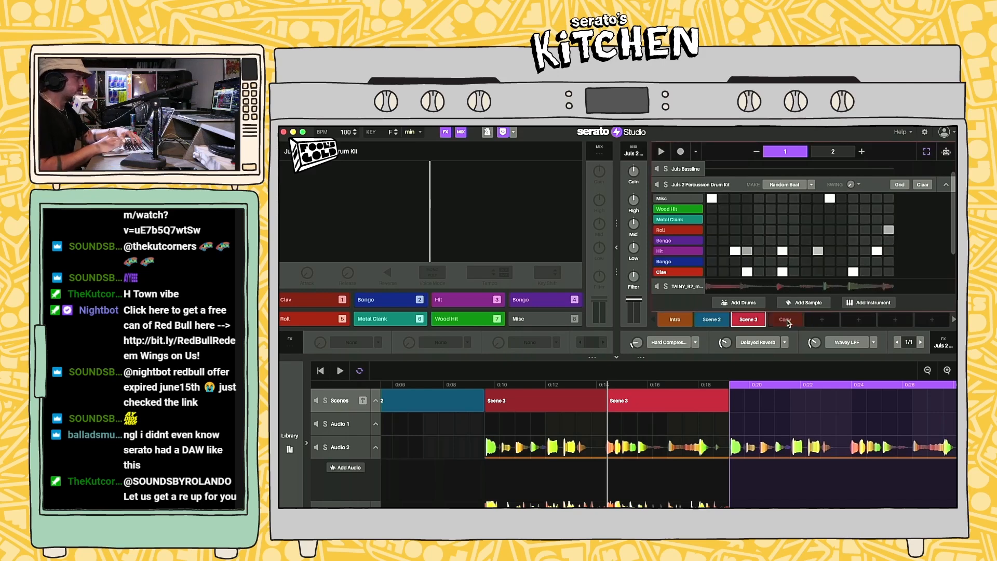
# Step: Clear the Deck 2 drum pattern from Scene 3 and compare the scene with Scene 4 in playback
pyautogui.click(748, 320)
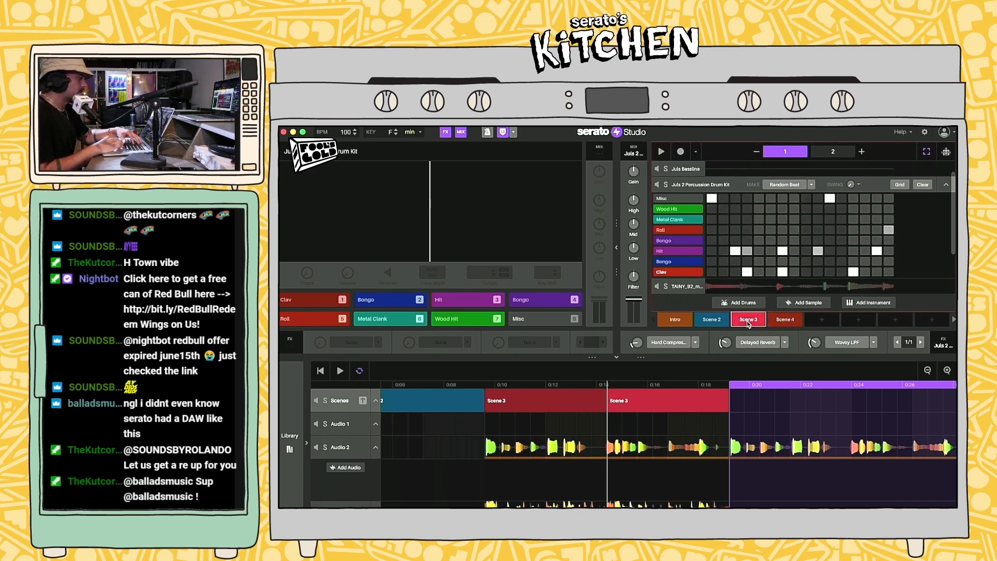
pyautogui.click(946, 187)
pyautogui.click(681, 281)
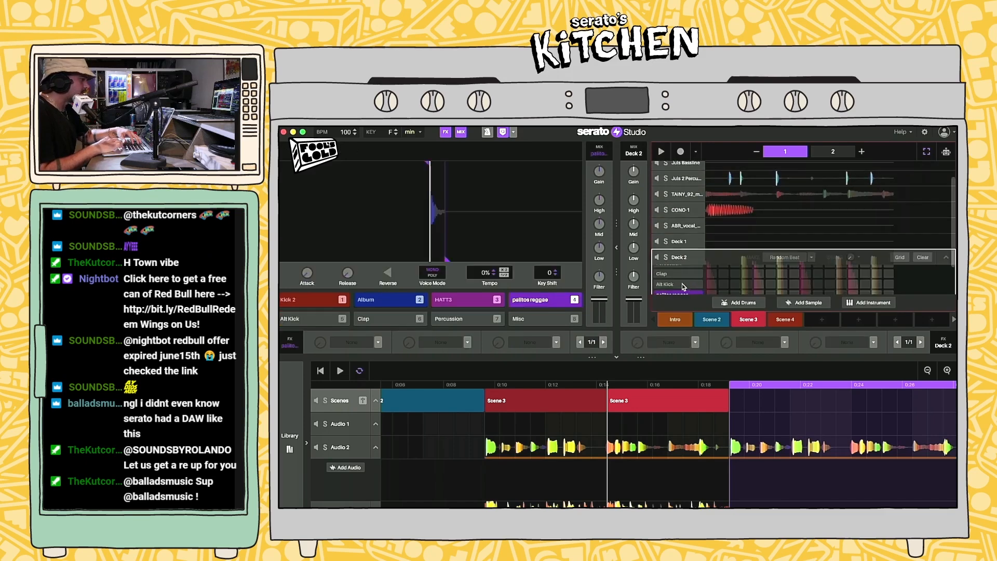
pyautogui.moveTo(711, 252); pyautogui.dragTo(952, 292)
pyautogui.press('Delete')
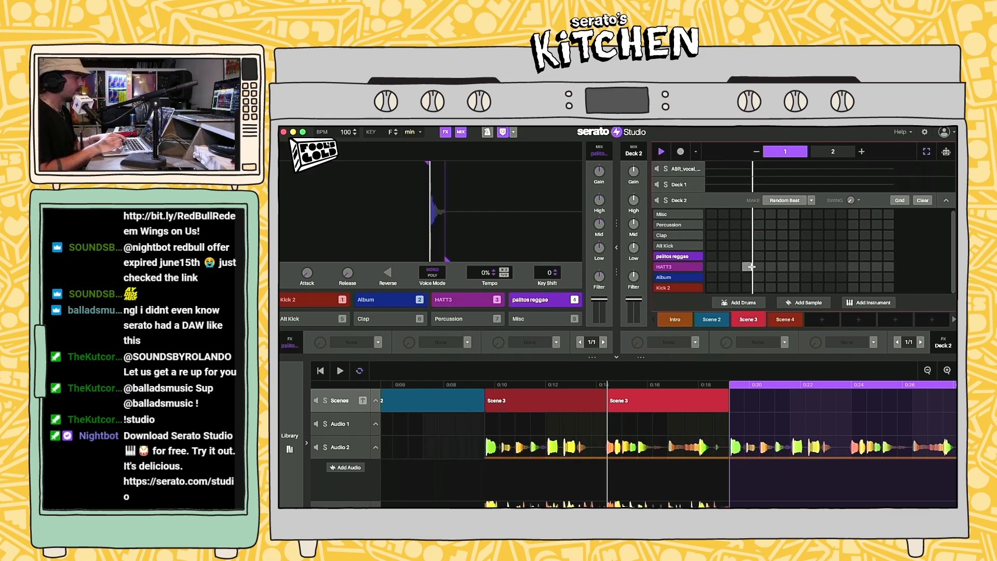
pyautogui.click(785, 319)
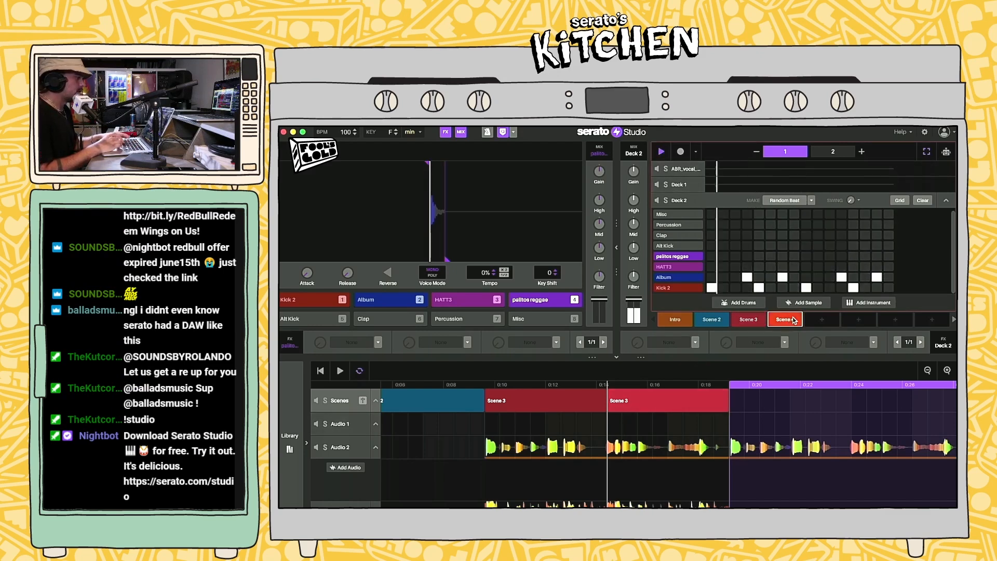
# Step: Extend Scene 4's drum pattern across its second bar with Kick 2 on steps 17, 21, 25, 29 and Album on 20, 23, 28, 31, checking playback
pyautogui.click(616, 249)
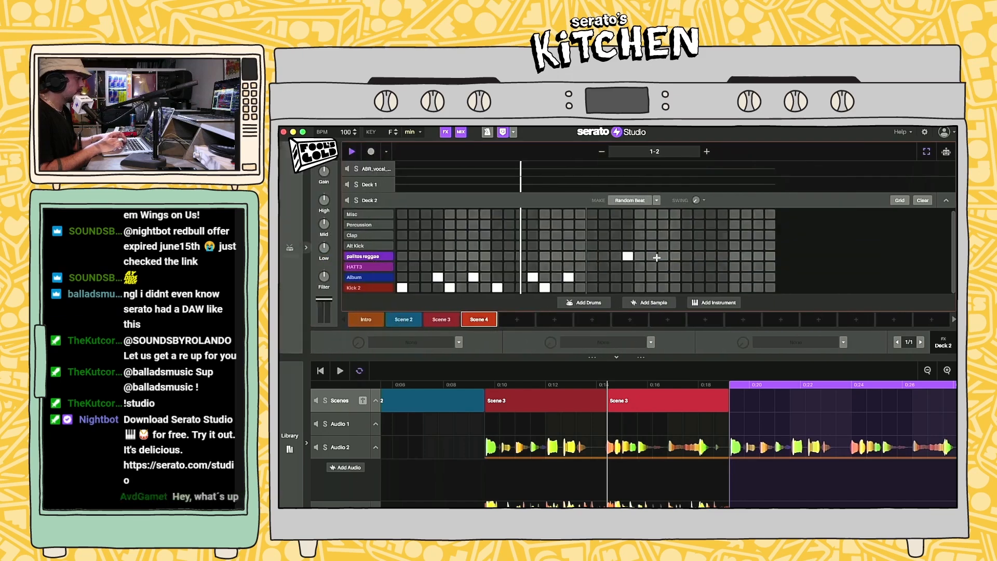
pyautogui.click(616, 278)
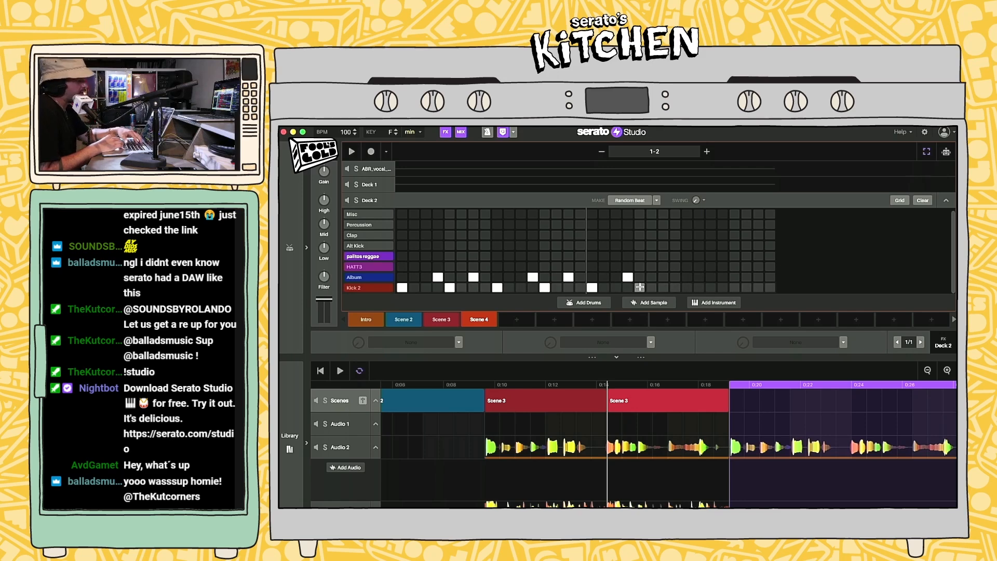
pyautogui.click(640, 287)
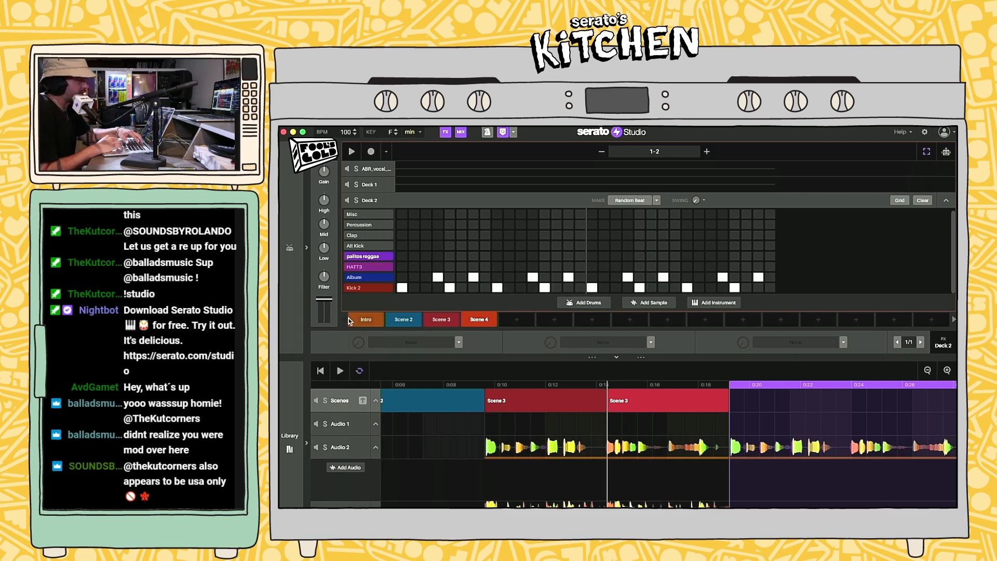
pyautogui.press('space')
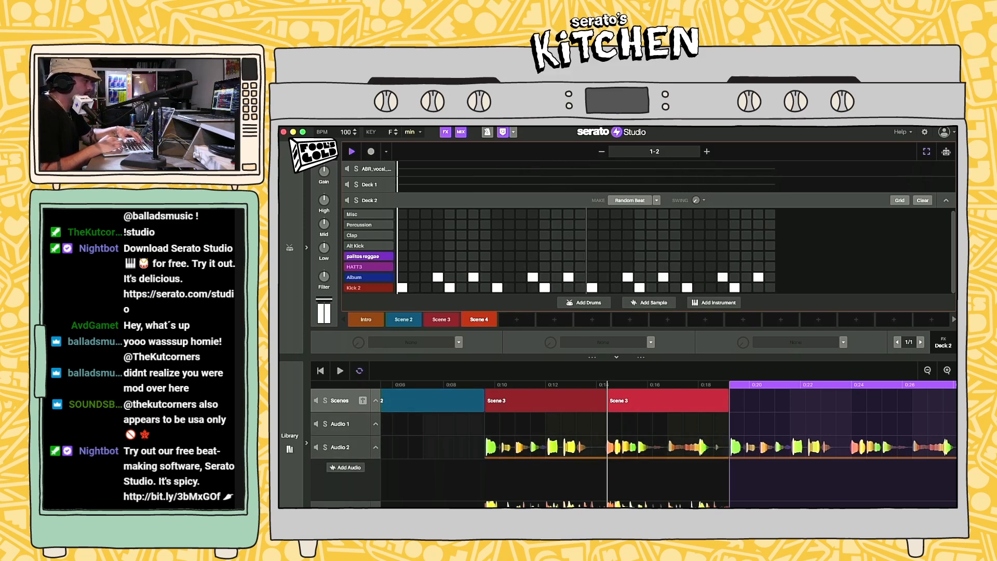
# Step: Place Scene 4 on the song's Scenes track directly after the second Scene 3 block
pyautogui.click(954, 320)
pyautogui.click(286, 451)
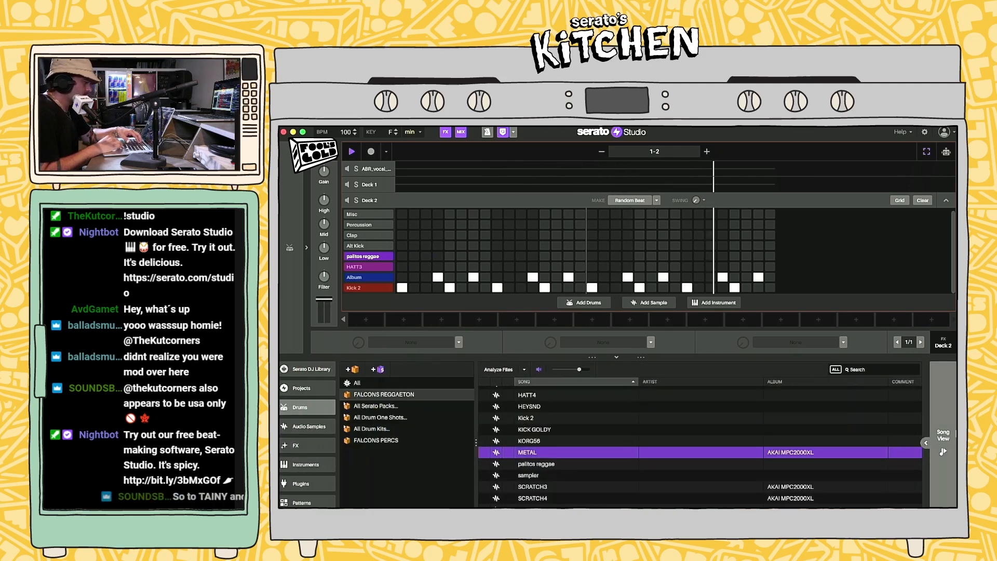
pyautogui.click(918, 436)
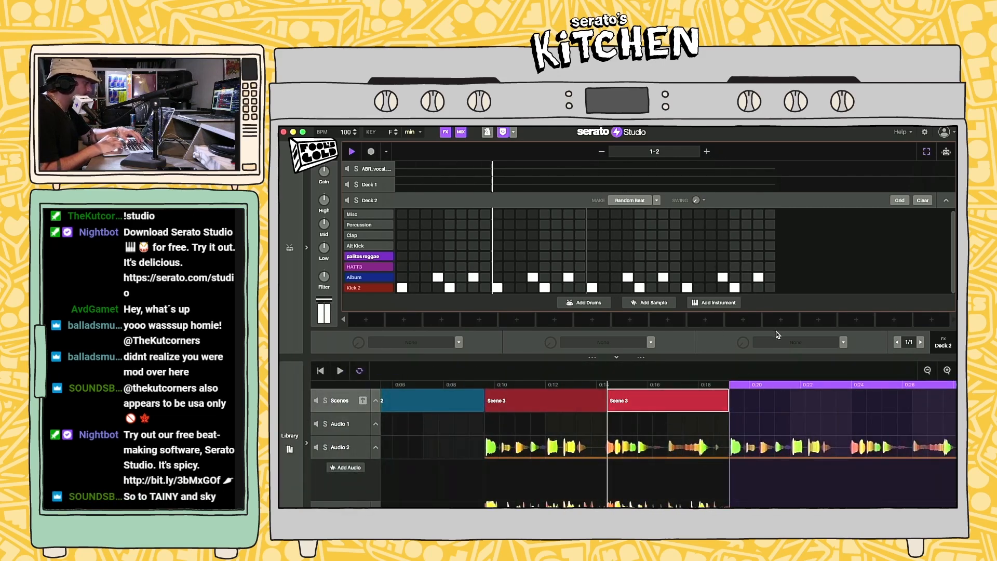
pyautogui.press('space')
pyautogui.doubleClick(678, 399)
pyautogui.press('space')
pyautogui.moveTo(479, 322); pyautogui.dragTo(754, 400)
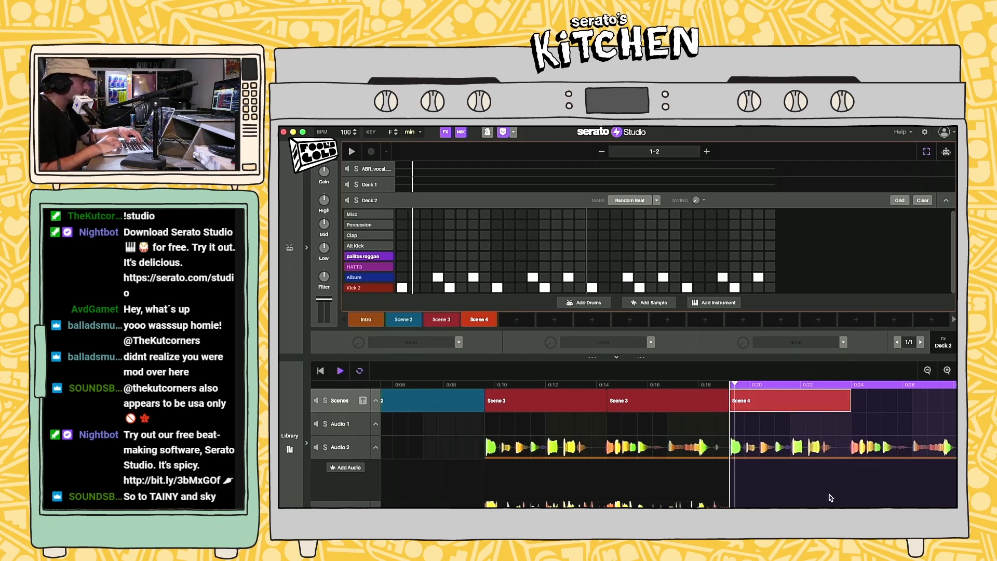
# Step: Delete the MR_HUDSON vocal clip beneath Scene 4 from Audio 2
pyautogui.click(758, 445)
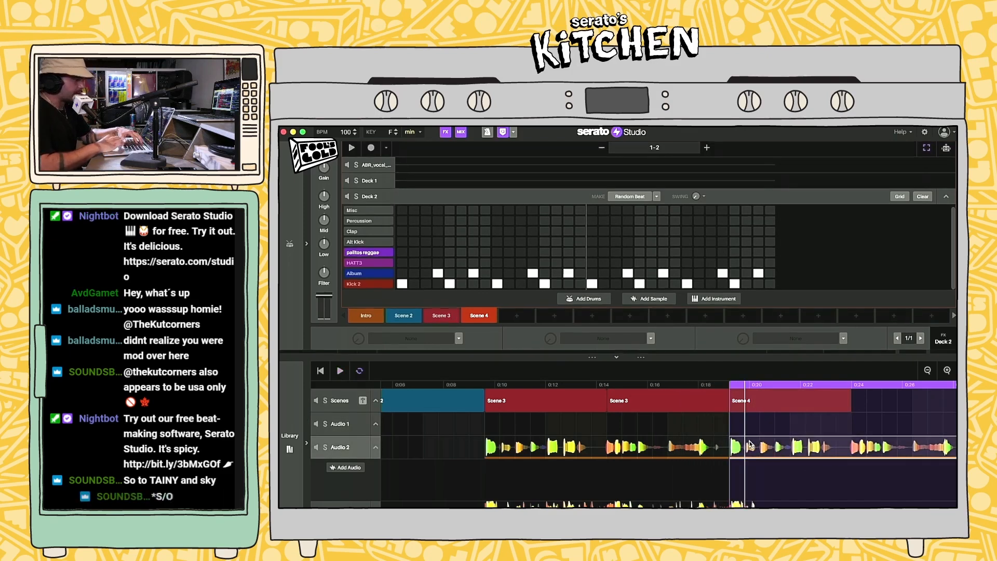
pyautogui.click(754, 444)
pyautogui.click(601, 449)
pyautogui.click(553, 431)
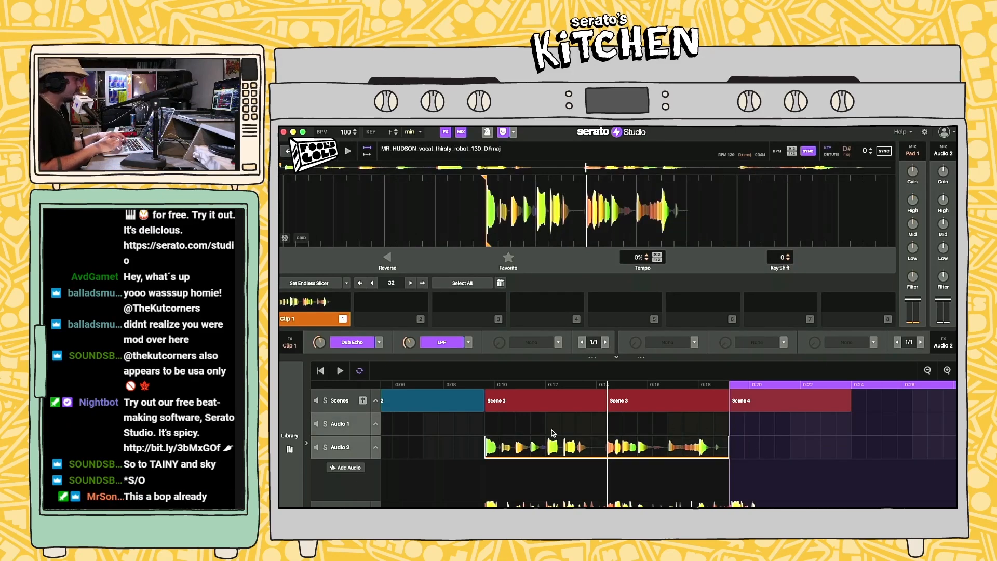
# Step: Duplicate the Scene 4 block on the Scenes track and play the song from the first Scene 3 block into Scene 4
pyautogui.click(763, 403)
pyautogui.press('super+d')
pyautogui.hscroll(-2, 759, 418)
pyautogui.click(581, 407)
pyautogui.press('space')
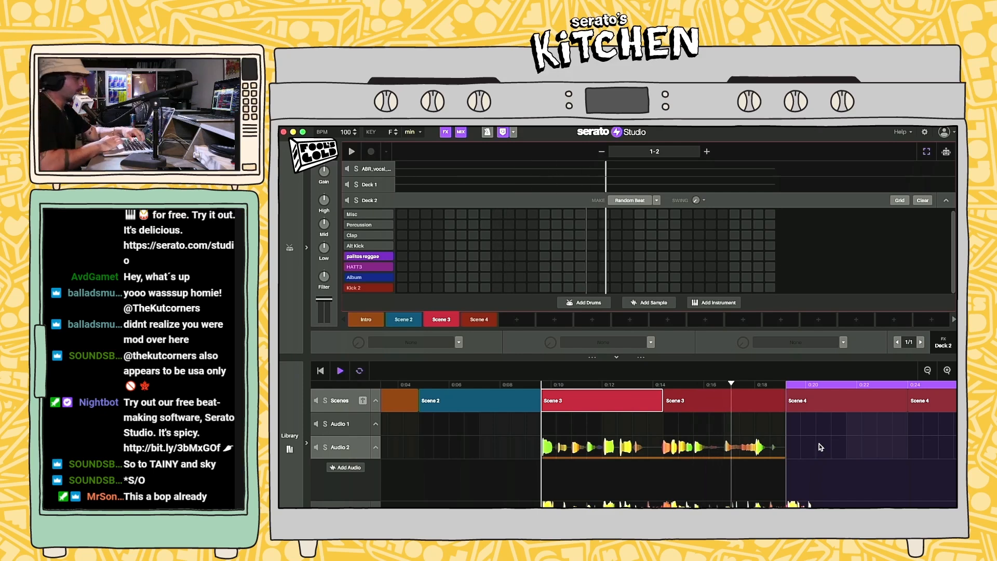
pyautogui.hscroll(5, 818, 444)
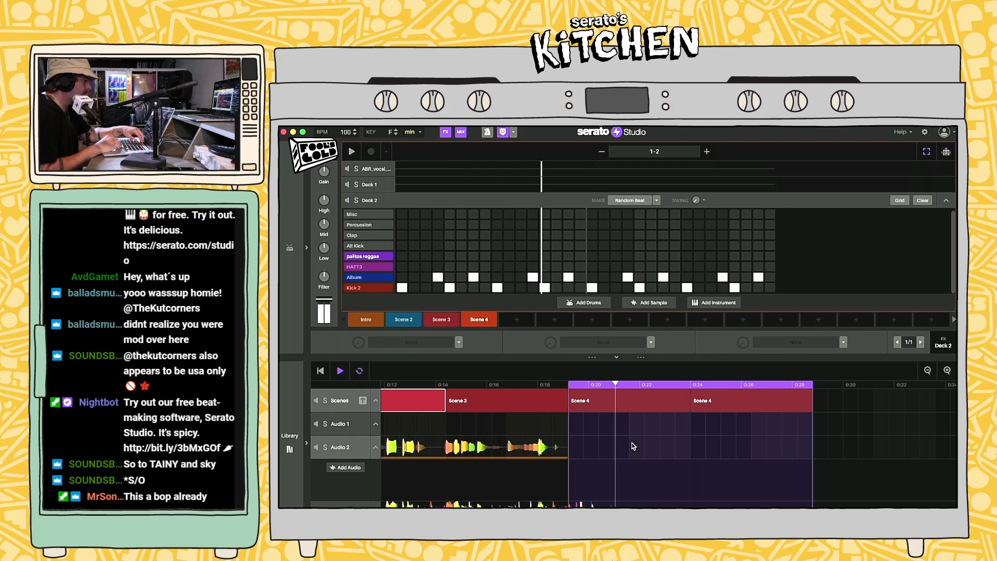
pyautogui.hscroll(-1, 632, 443)
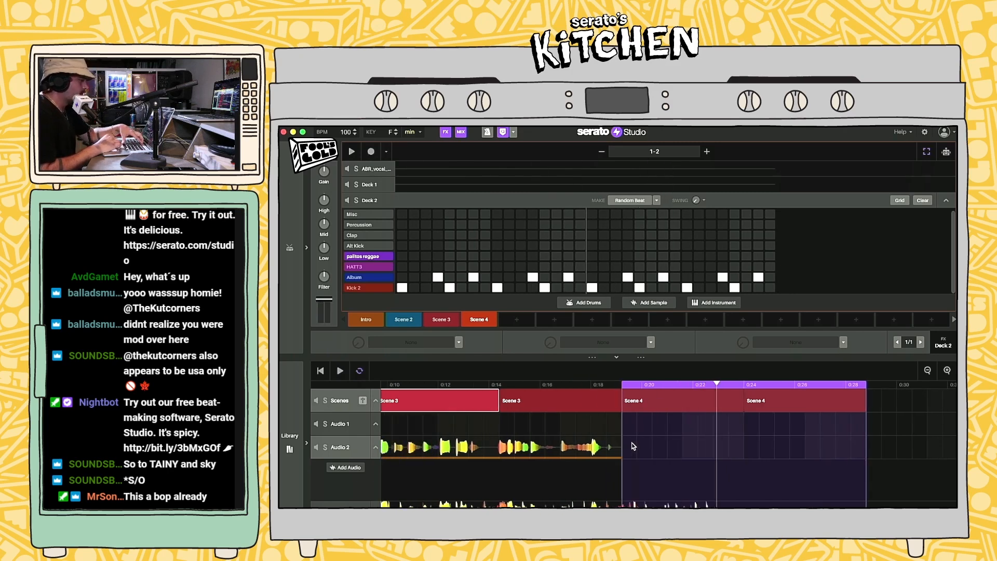
pyautogui.hscroll(-2, 632, 446)
pyautogui.press('space')
# Step: Duplicate the MR_HUDSON vocal clip on Audio 2 beneath both Scene 4 blocks and play it from the second bar
pyautogui.click(584, 452)
pyautogui.press('super+d')
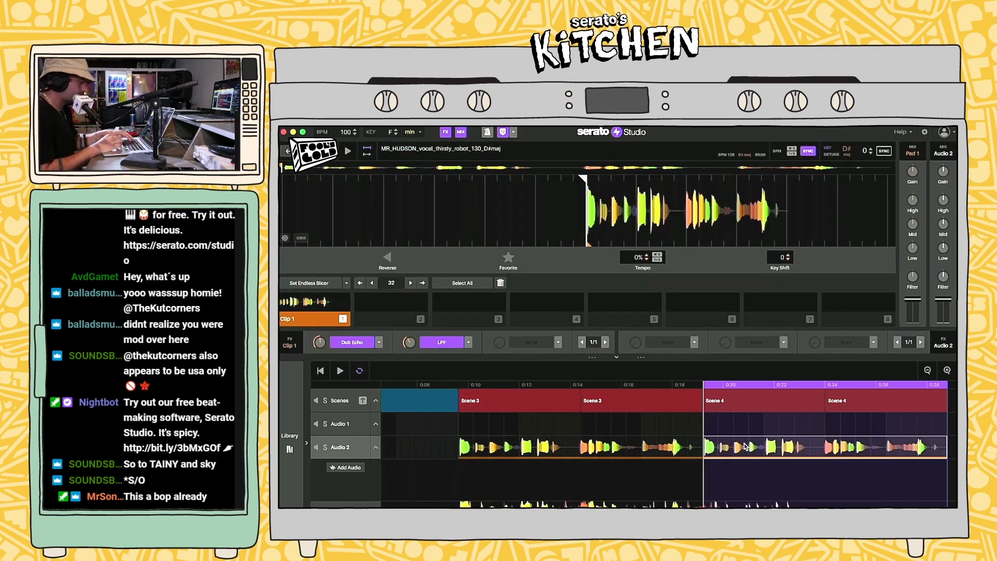
pyautogui.hscroll(4, 597, 453)
pyautogui.moveTo(594, 447); pyautogui.dragTo(656, 448)
pyautogui.click(662, 449)
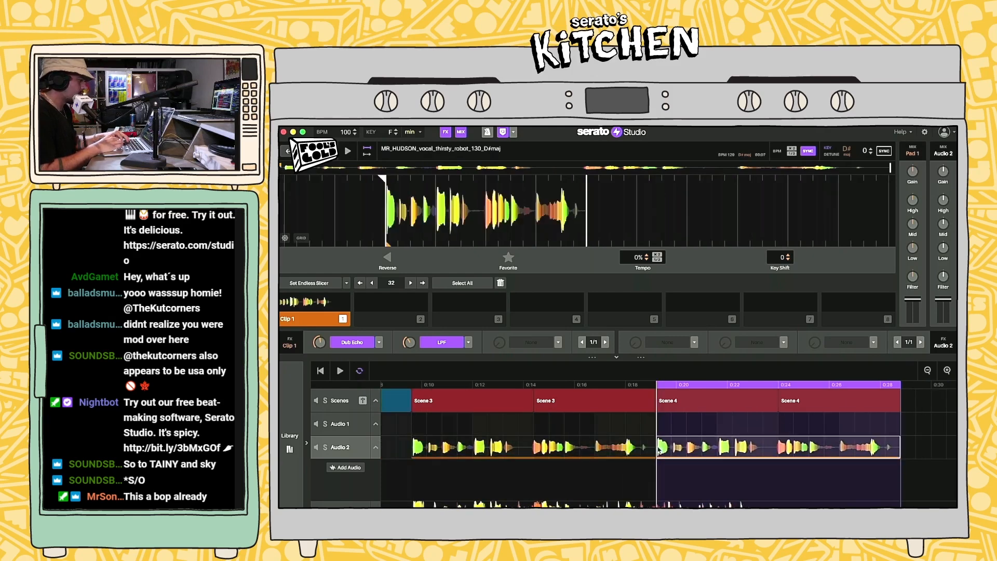
pyautogui.click(671, 449)
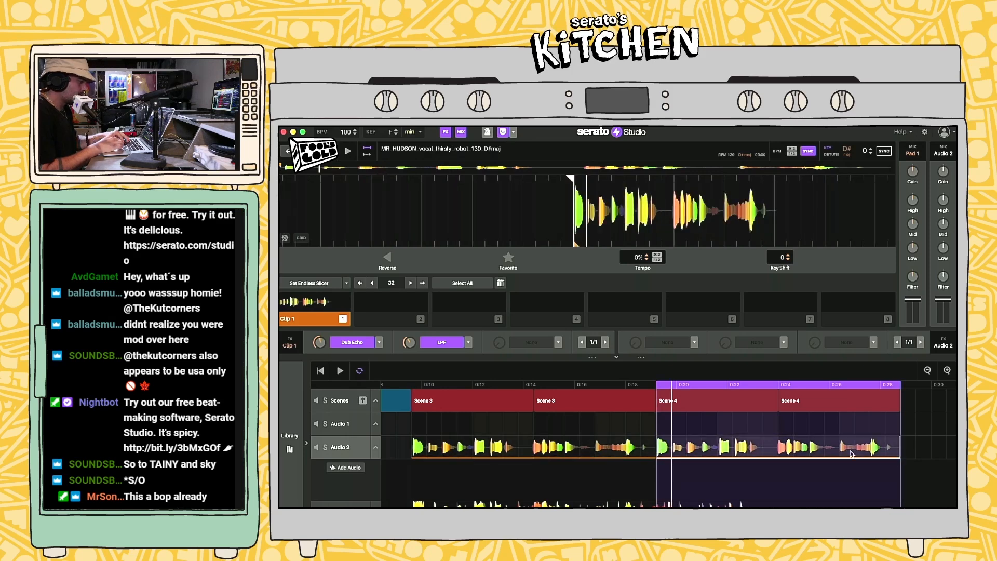
pyautogui.click(717, 450)
pyautogui.press('space')
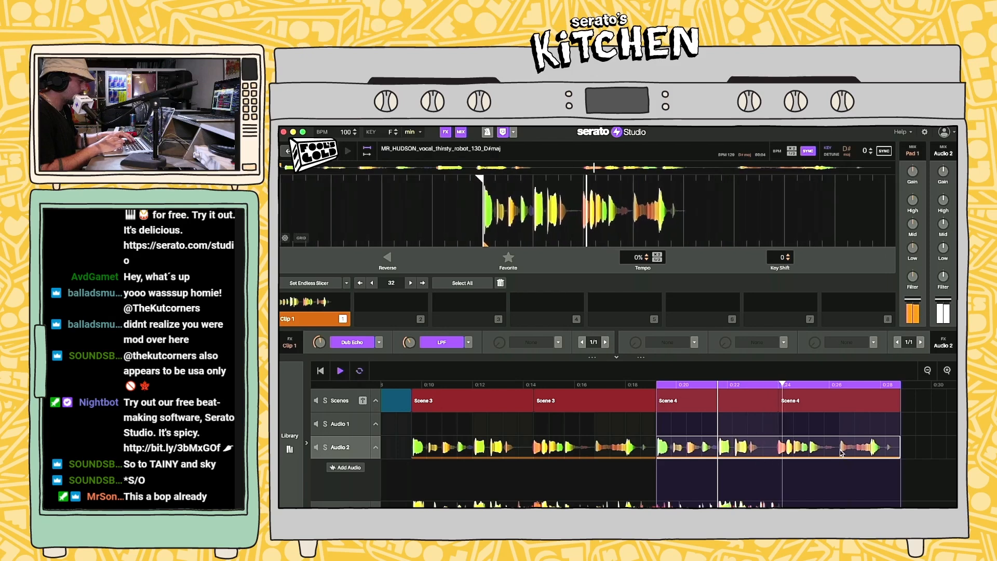
# Step: Split the duplicated vocal clip before its last bar and delete the three bars ahead of the split
pyautogui.press('super+e')
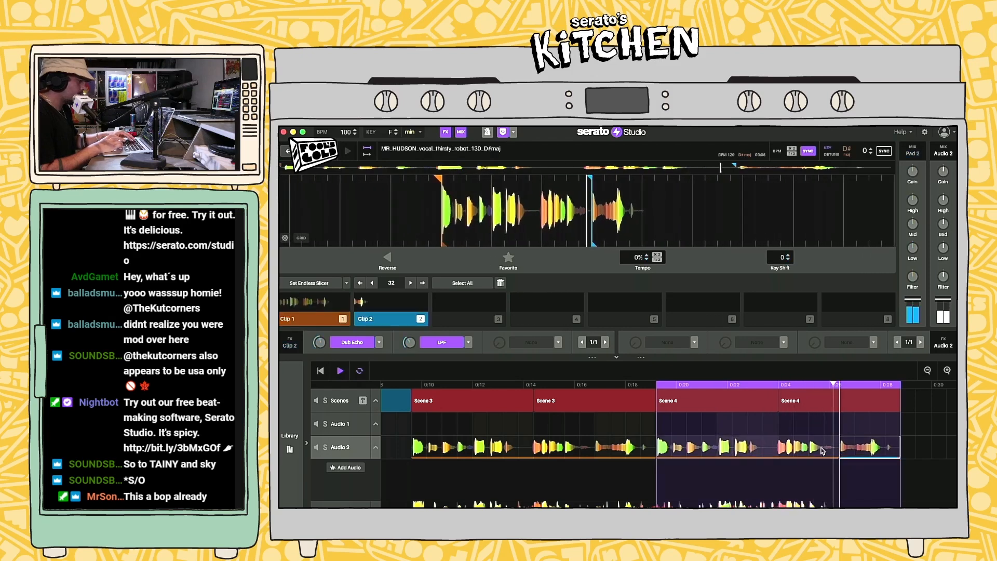
pyautogui.click(822, 450)
pyautogui.press('Delete')
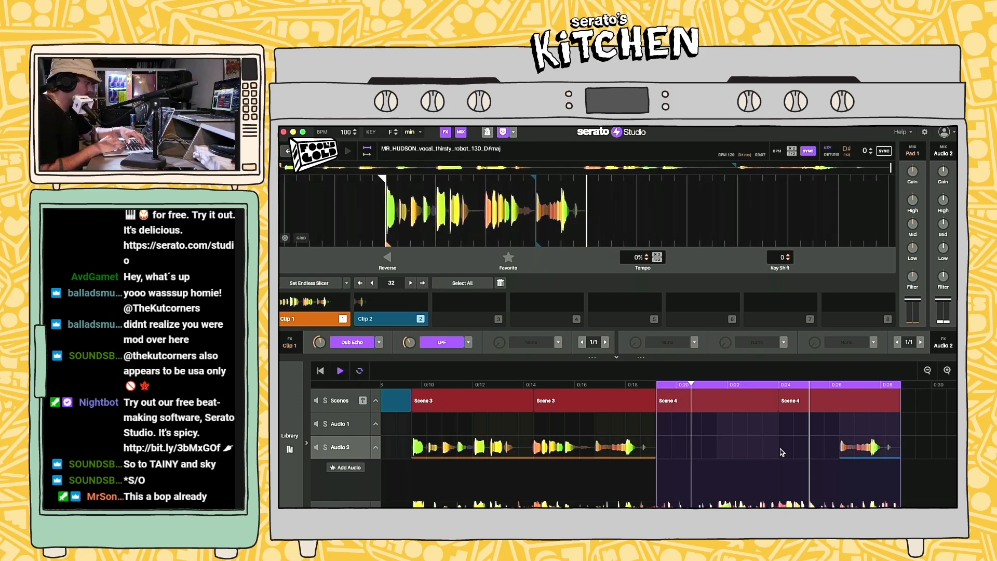
# Step: Copy the remaining one-bar vocal piece to the second bar of the first Scene 4 block on Audio 2
pyautogui.press('Right')
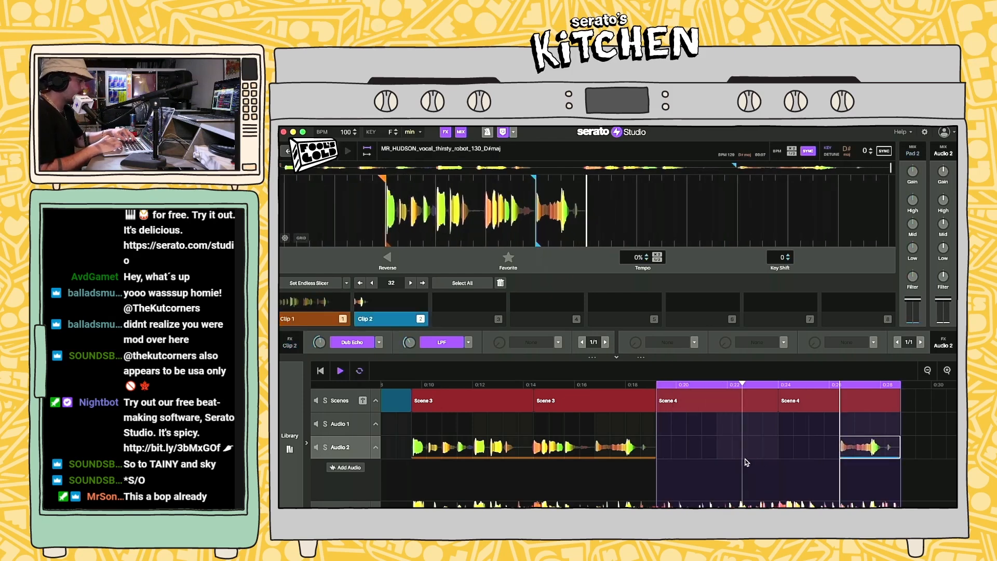
pyautogui.click(716, 453)
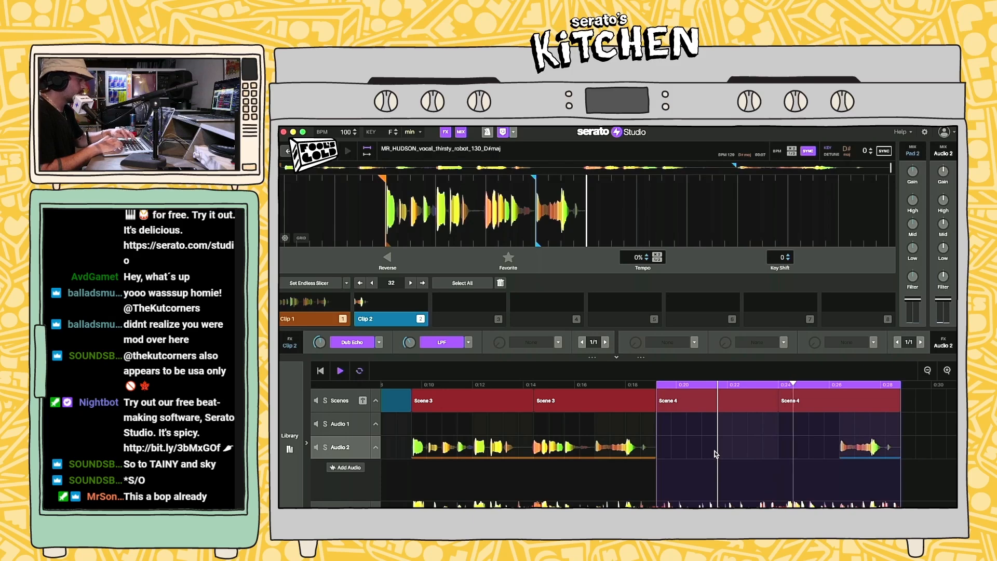
pyautogui.press('super+v')
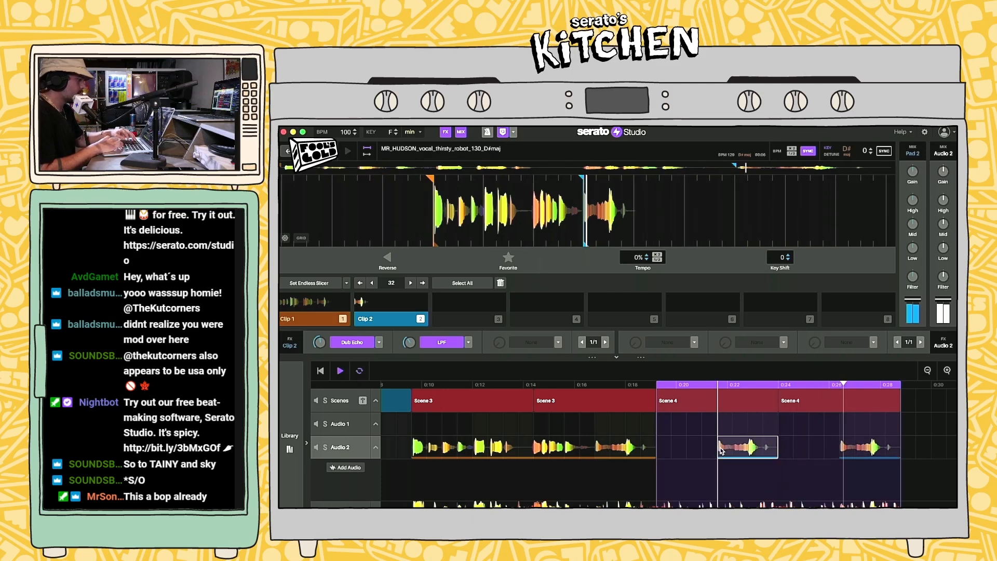
# Step: Split the pasted vocal piece at its midpoint and try deleting the first half
pyautogui.click(749, 450)
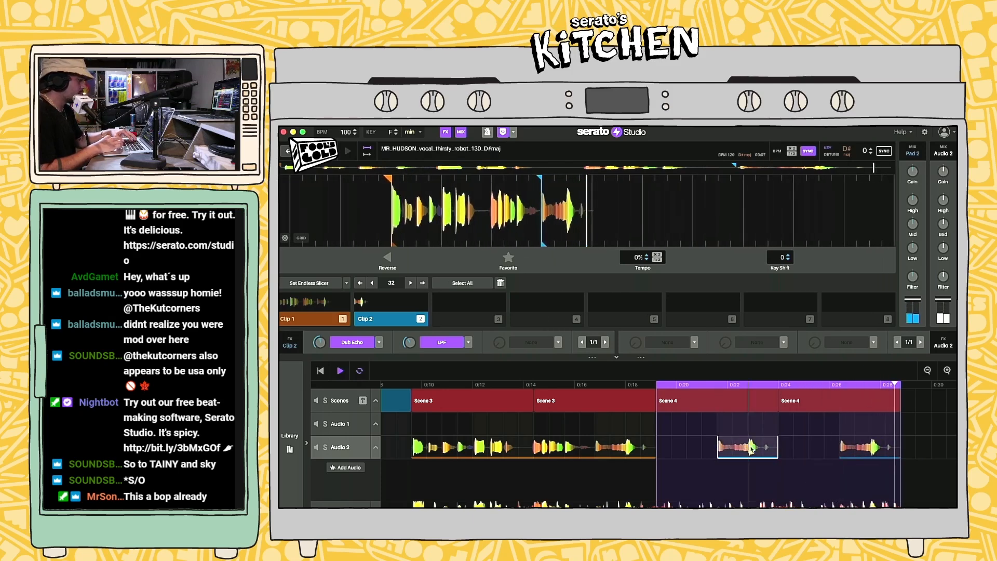
pyautogui.press('super+e')
pyautogui.click(733, 449)
pyautogui.press('Delete')
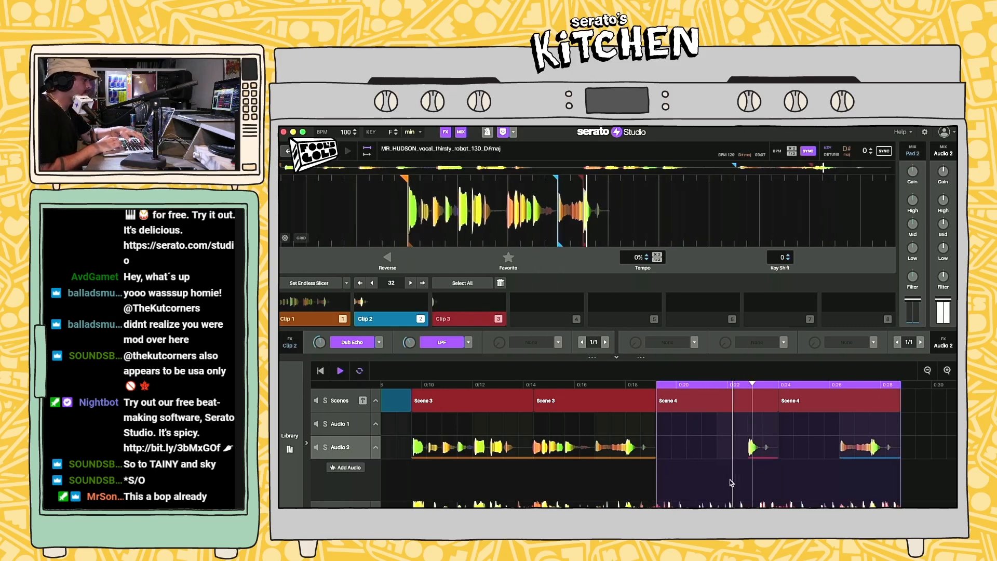
pyautogui.click(749, 450)
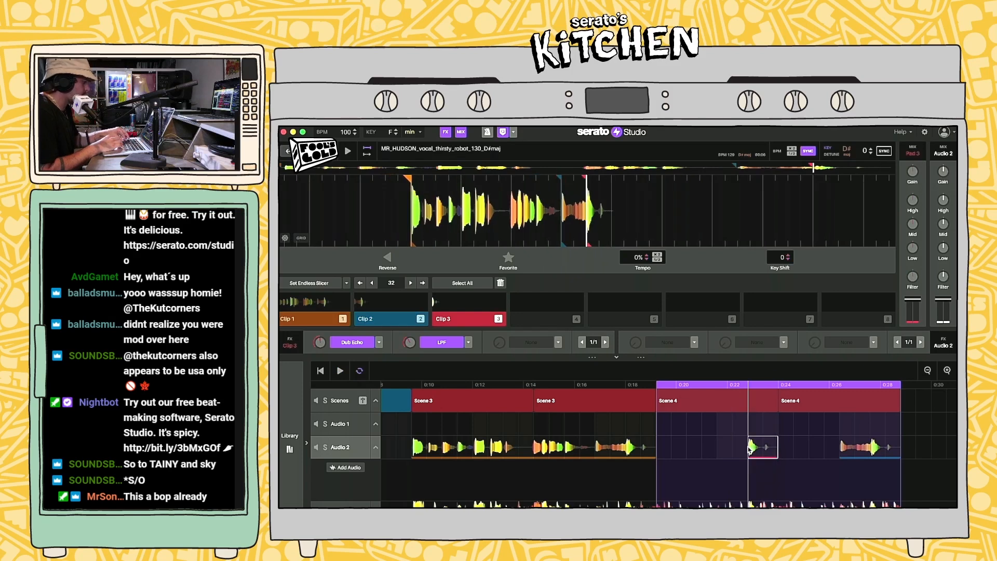
# Step: Split the pasted vocal's first half in two at its middle and play the song
pyautogui.click(735, 453)
pyautogui.press('super+e')
pyautogui.press('space')
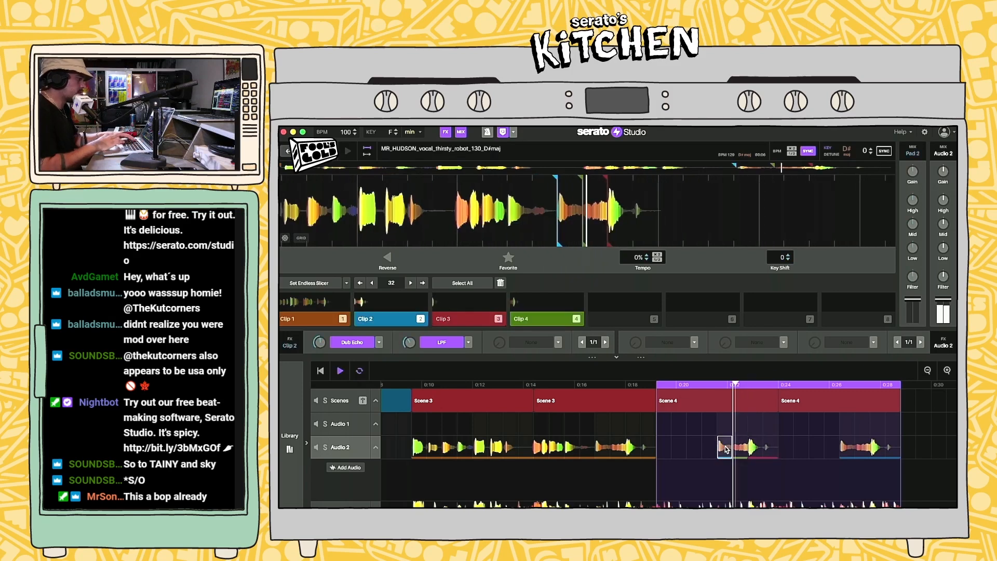
# Step: Split the second vocal clip over Scene 4 on Audio 2 and delete the opening portions of both vocal clips
pyautogui.press('Delete')
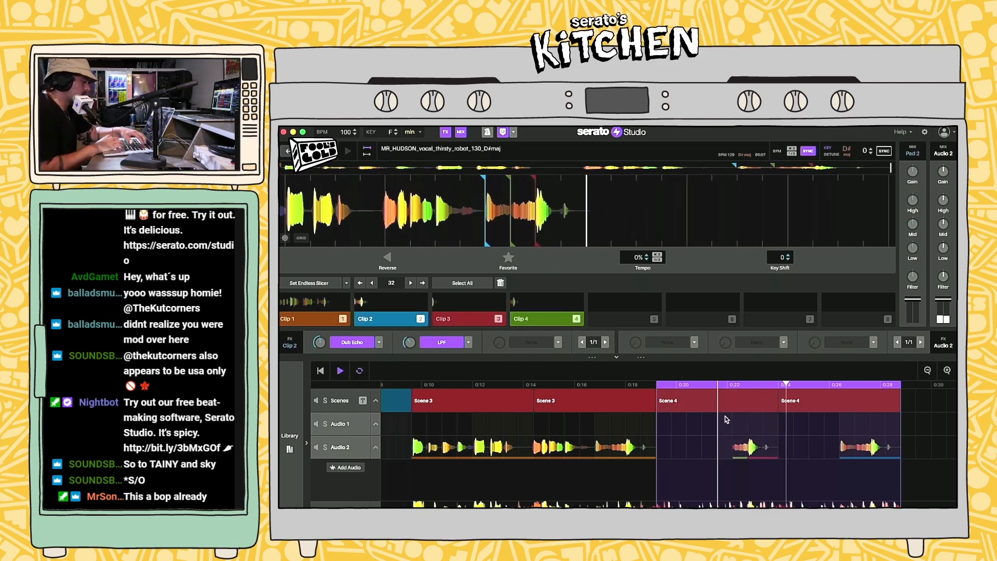
pyautogui.click(727, 400)
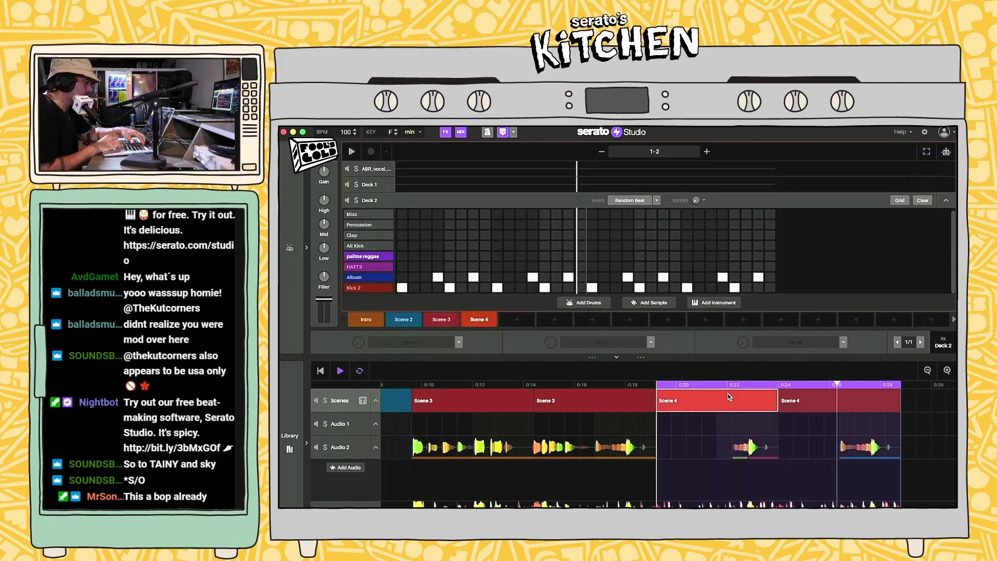
pyautogui.click(868, 453)
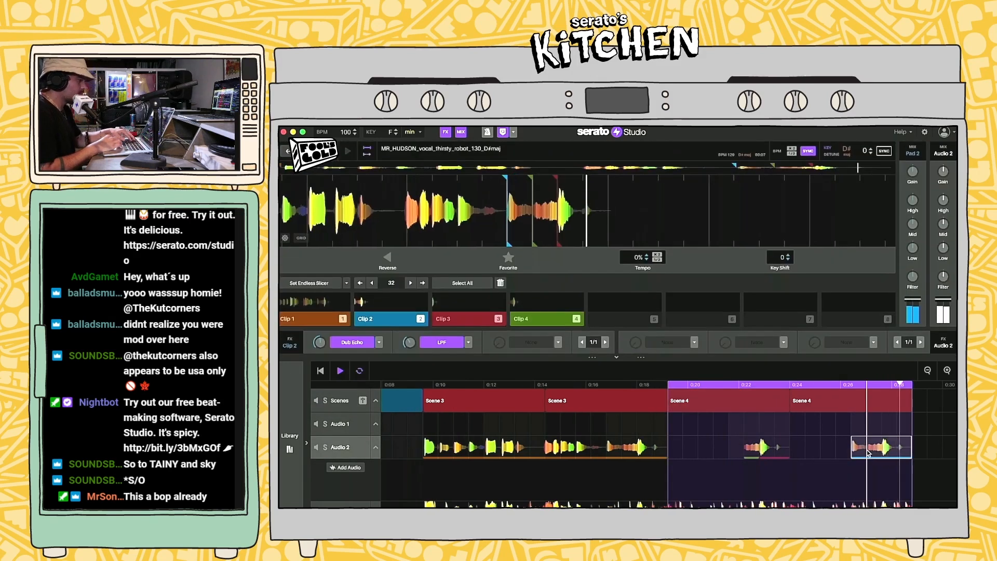
pyautogui.press('super+e')
pyautogui.click(859, 449)
pyautogui.press('Delete')
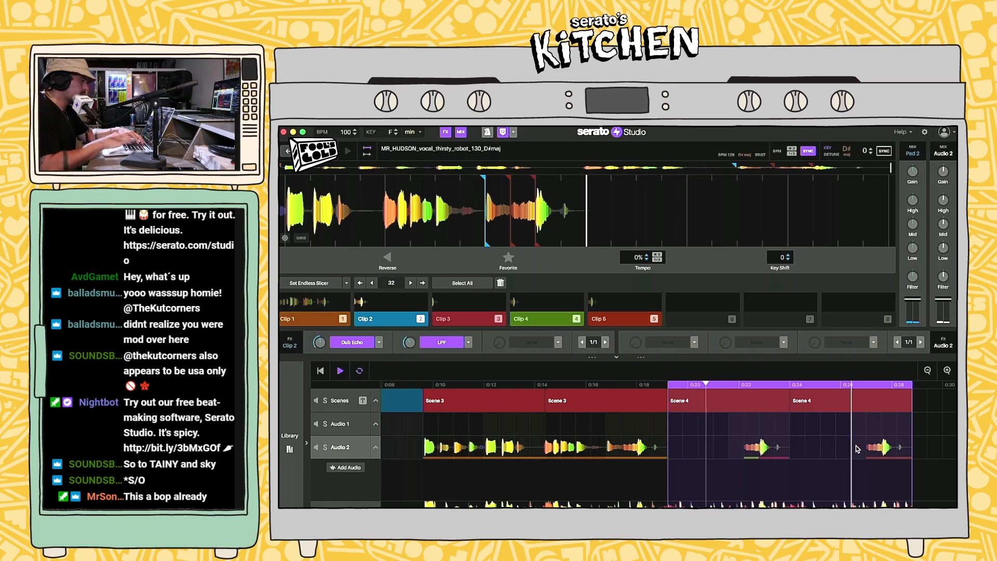
# Step: Delete all remaining vocal clip pieces on Audio 2 over the Scene 4 section
pyautogui.click(776, 449)
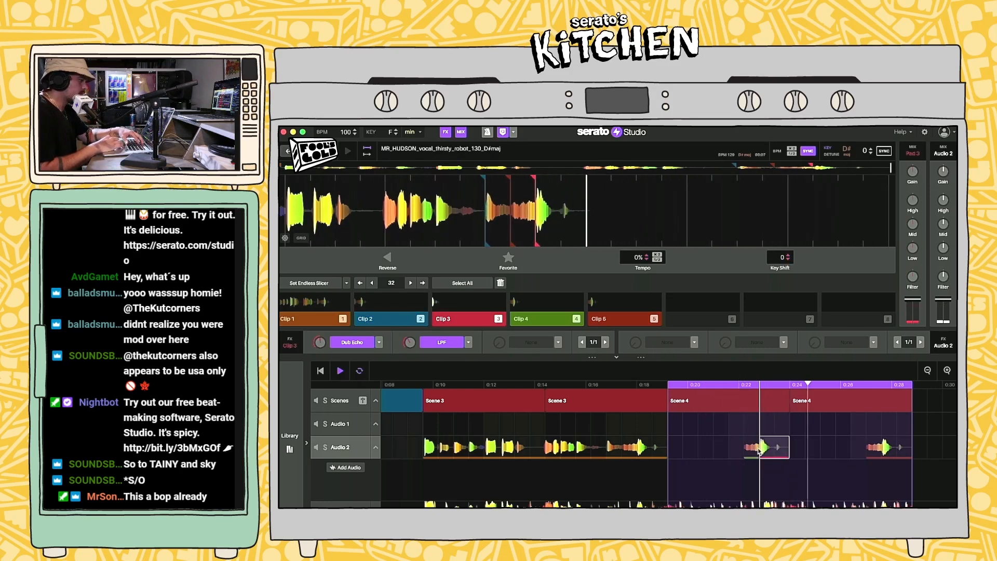
pyautogui.click(755, 449)
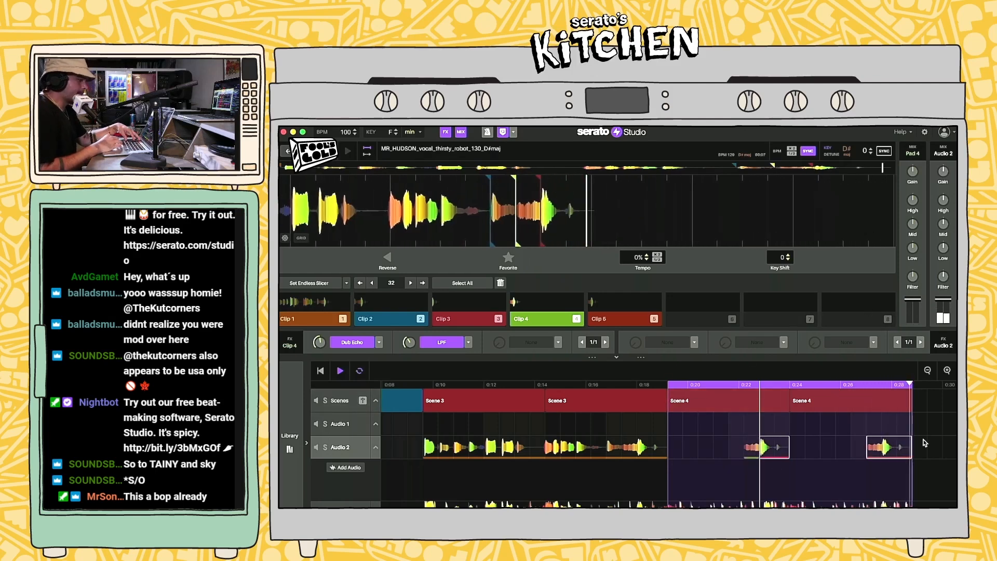
pyautogui.moveTo(913, 448); pyautogui.dragTo(770, 456)
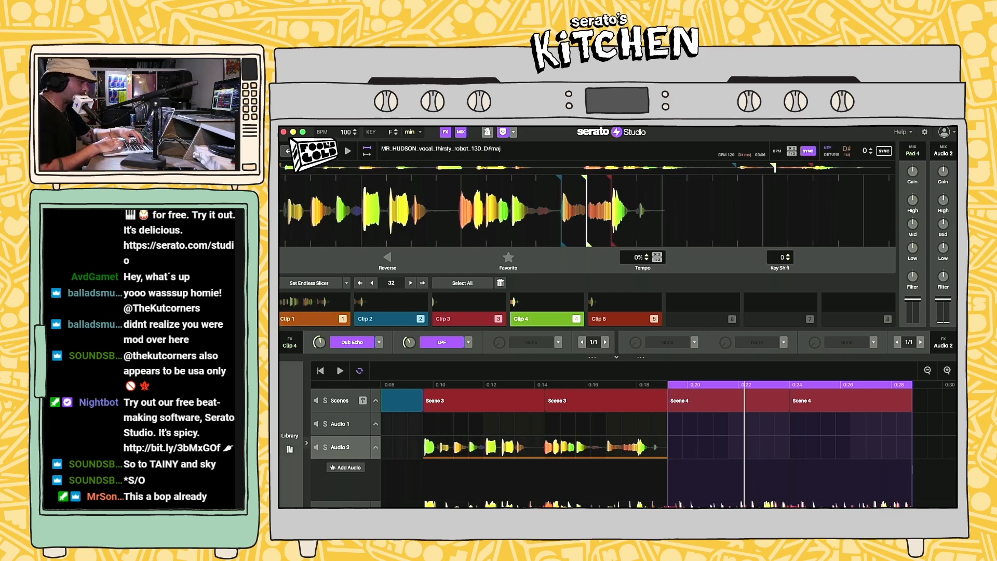
# Step: Duplicate the pair of Scene 4 blocks at the end of the song arrangement and preview the copies
pyautogui.click(287, 431)
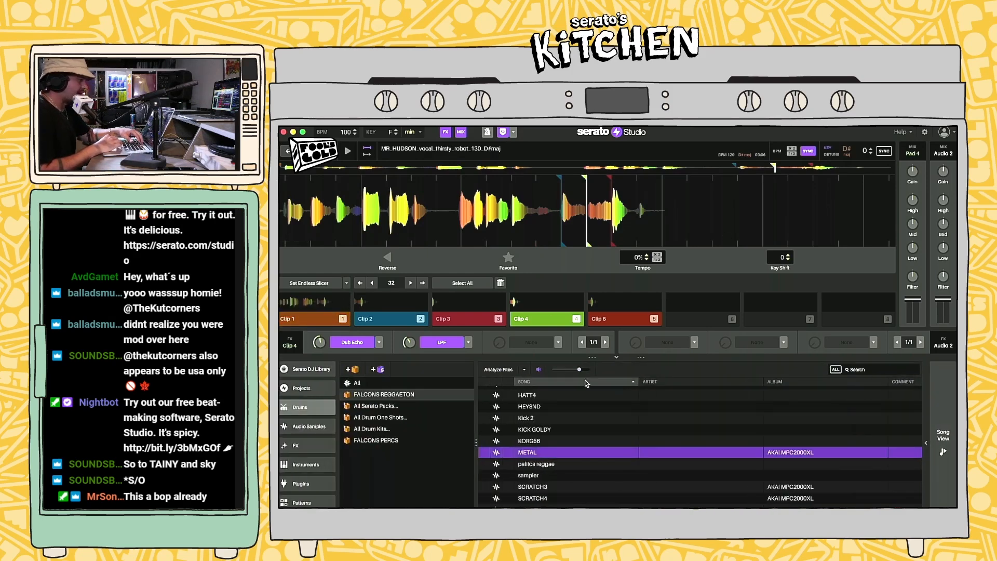
pyautogui.click(943, 436)
pyautogui.click(719, 402)
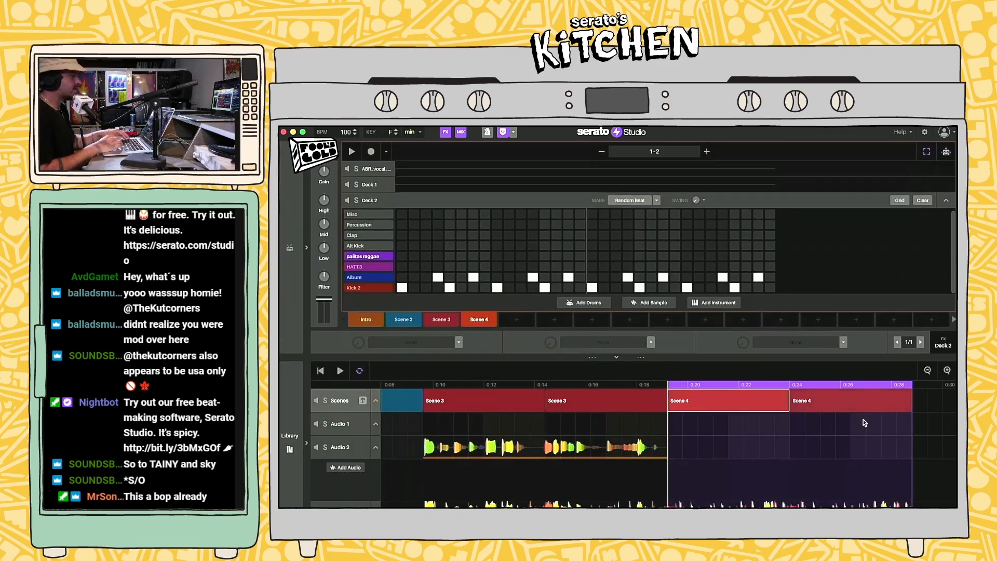
pyautogui.press('super+d')
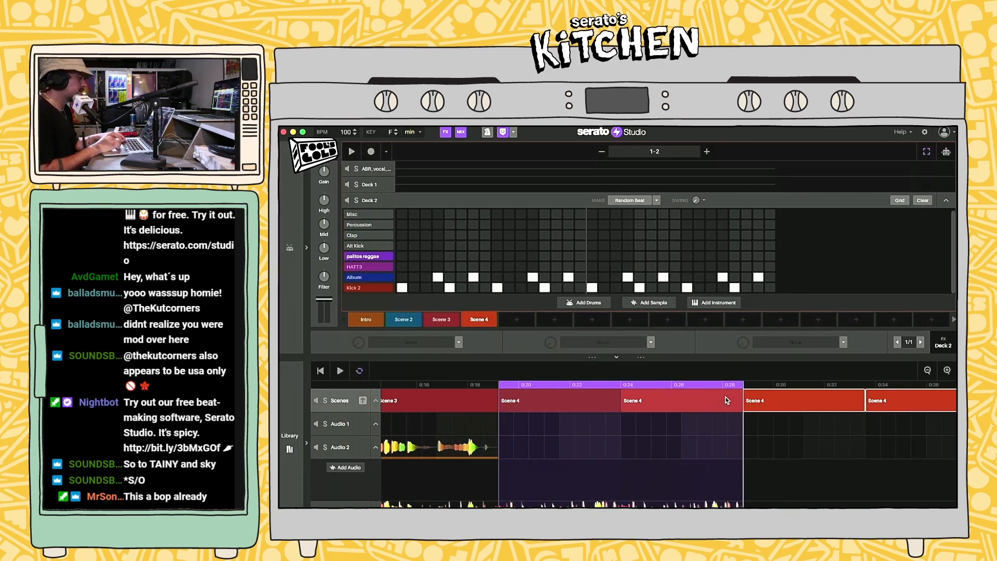
pyautogui.press('space')
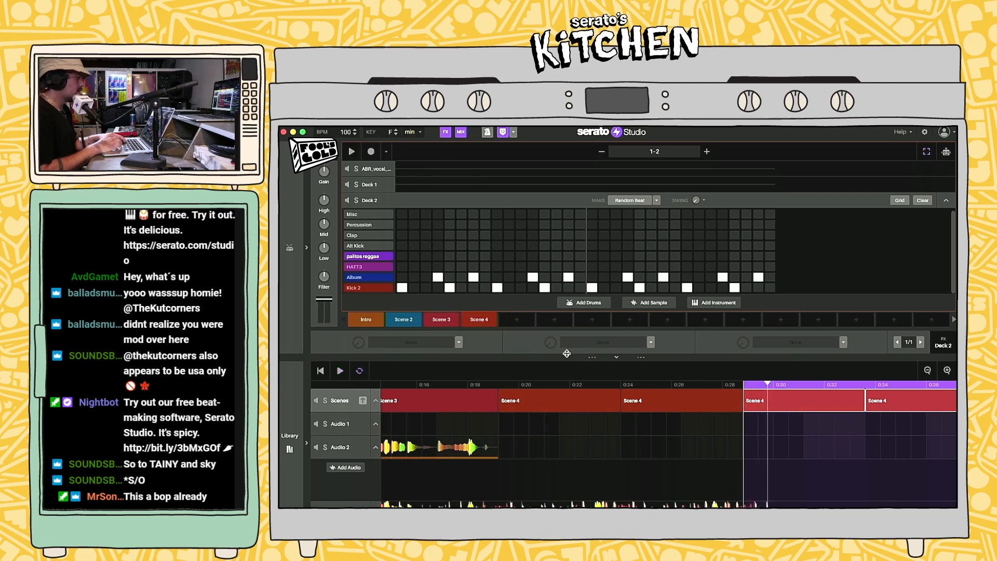
# Step: Create Scene 5 from Scene 4 and replace the two duplicated Scene 4 blocks in the arrangement with it
pyautogui.click(518, 321)
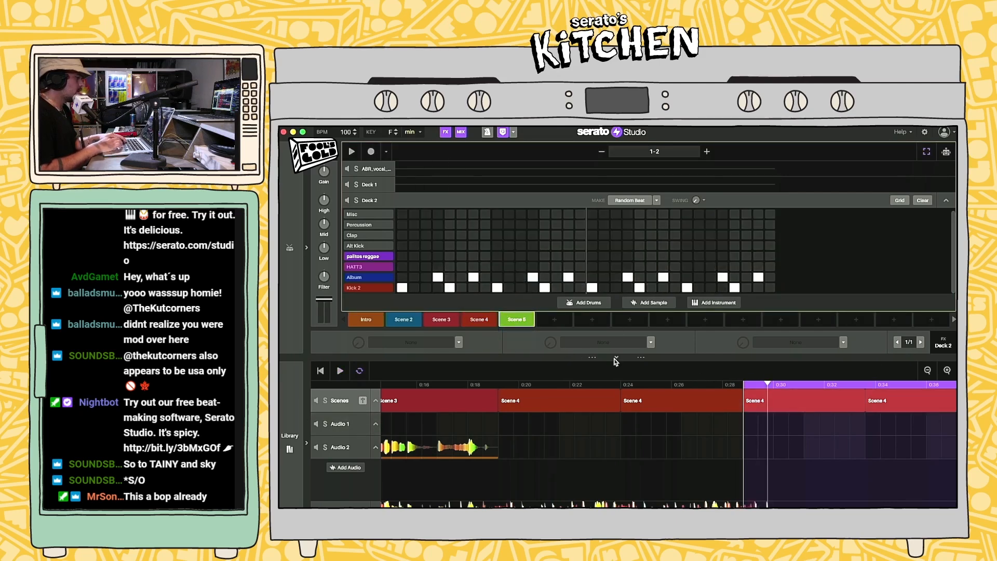
pyautogui.moveTo(508, 326); pyautogui.dragTo(760, 404)
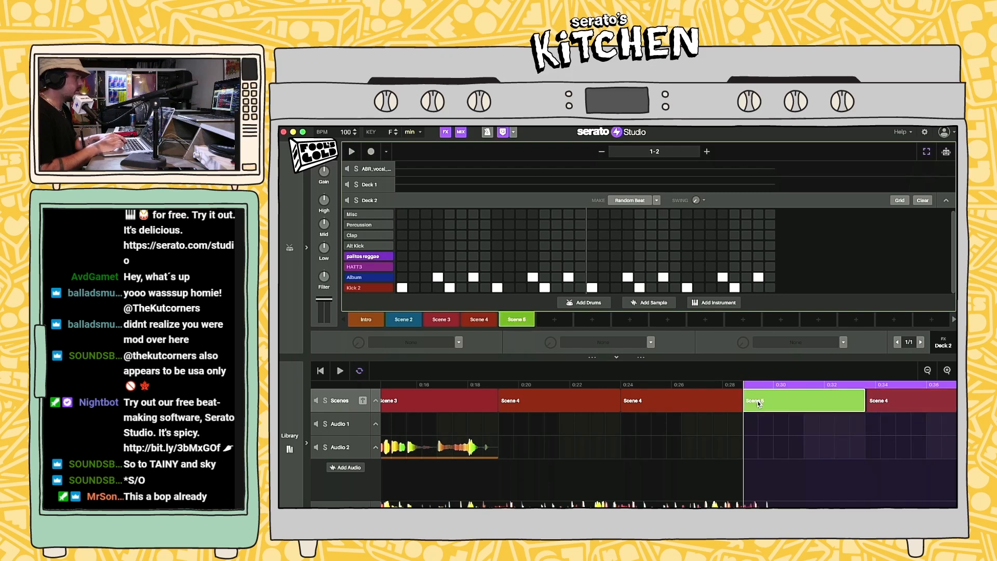
pyautogui.press('super+d')
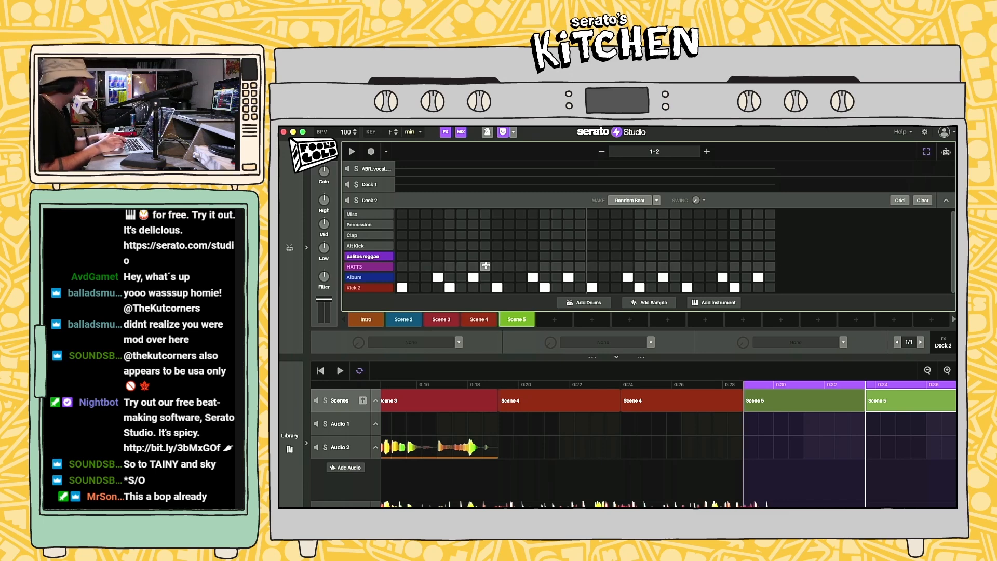
# Step: Preview Scene 5, collapse Deck 2, open Deck 1 and audition its UZ and SARZ vocal samples
pyautogui.press('space')
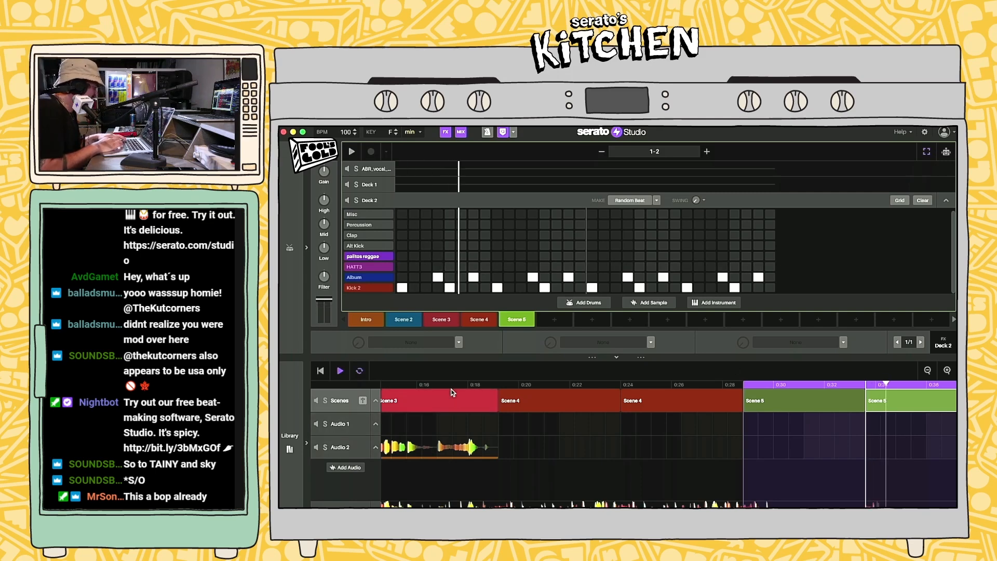
pyautogui.click(294, 247)
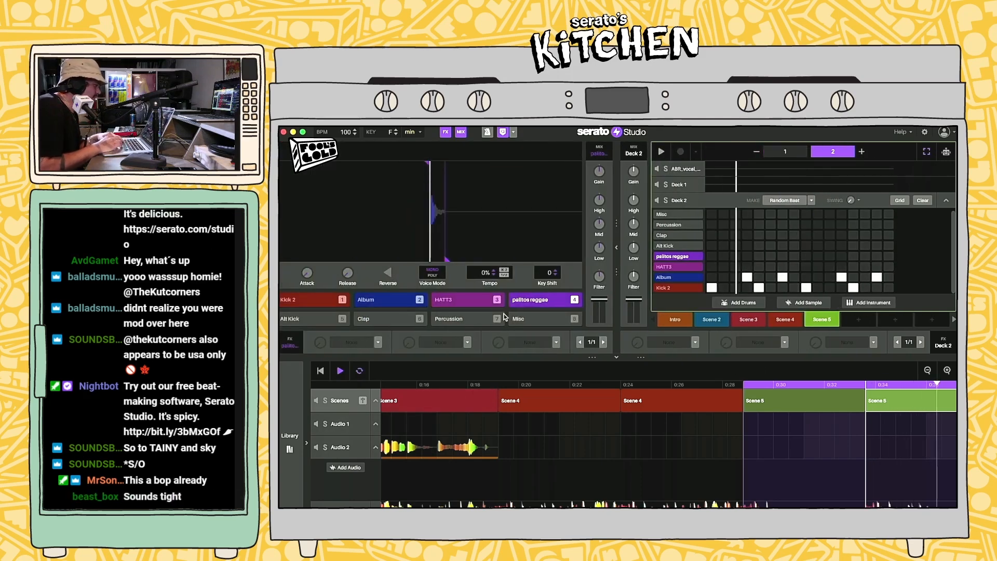
pyautogui.click(717, 202)
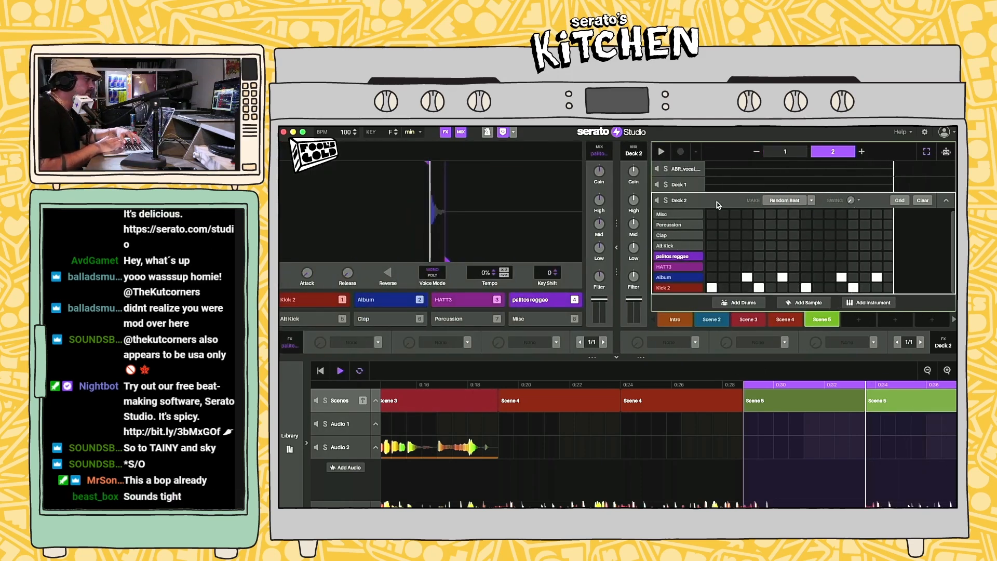
pyautogui.click(946, 203)
pyautogui.press('space')
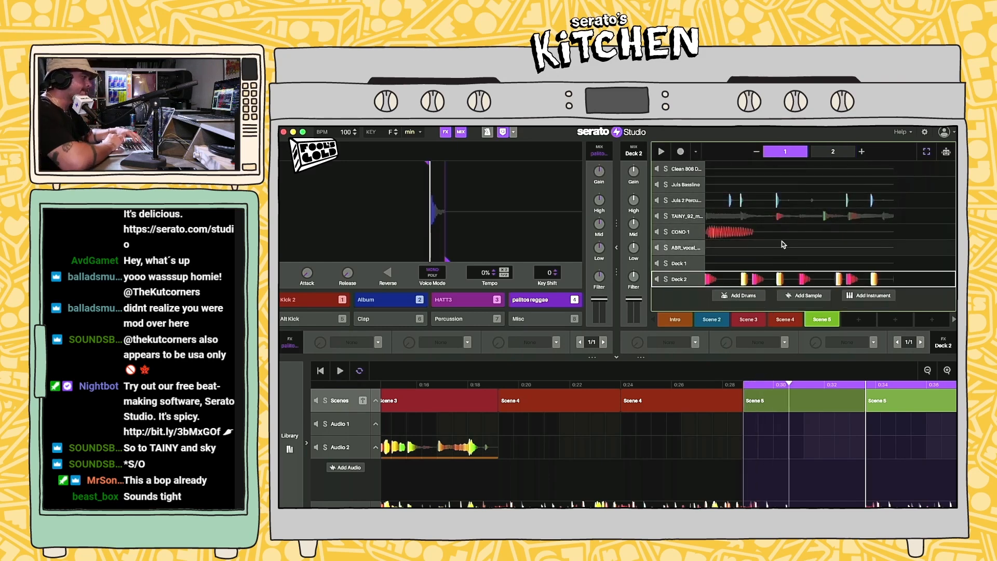
pyautogui.click(688, 265)
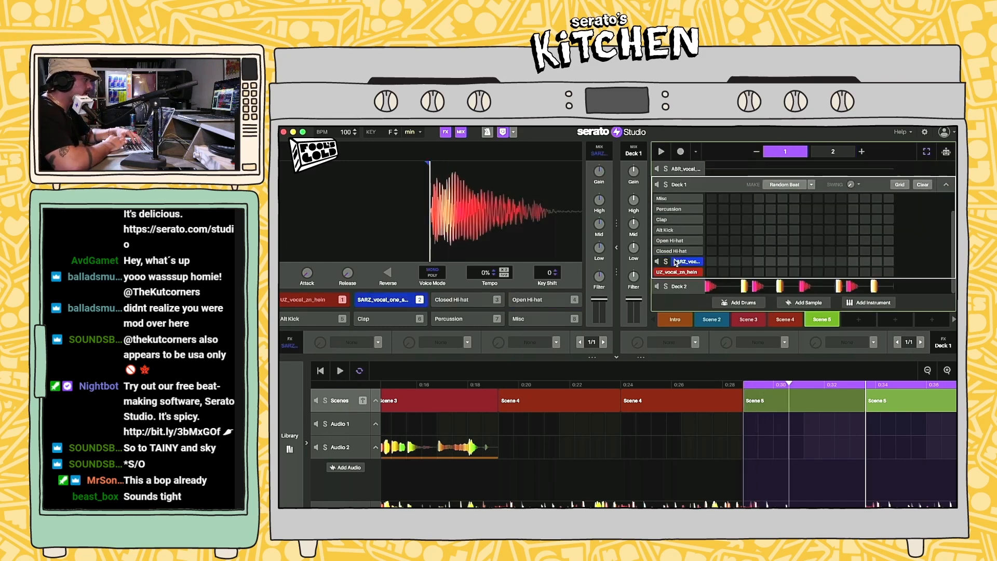
pyautogui.click(685, 274)
pyautogui.click(688, 263)
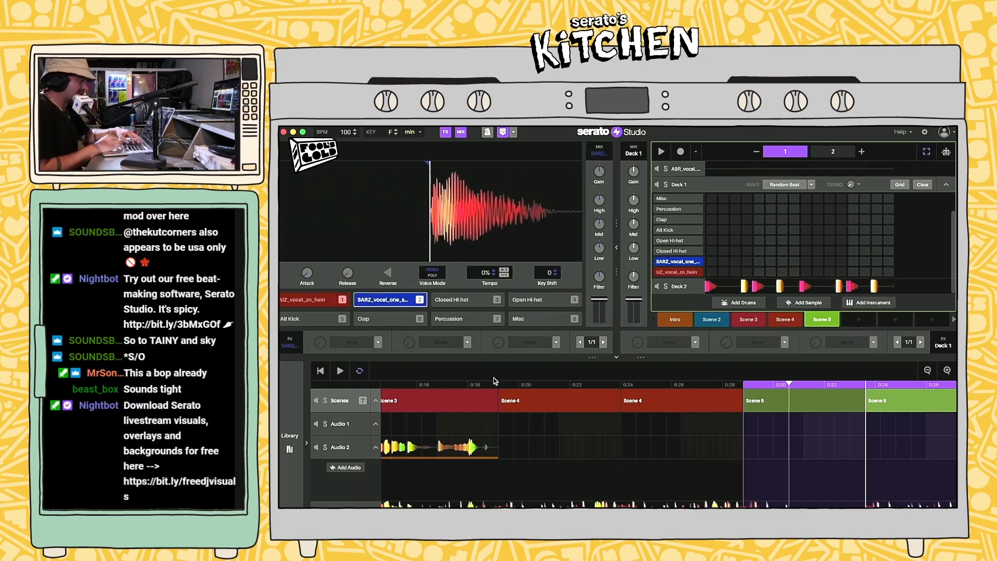
# Step: Load the HEYSND sample from the FALCONS REGGAETON drums onto Deck 1's third pad
pyautogui.click(290, 442)
pyautogui.scroll(3, 519, 452)
pyautogui.click(549, 474)
pyautogui.click(543, 459)
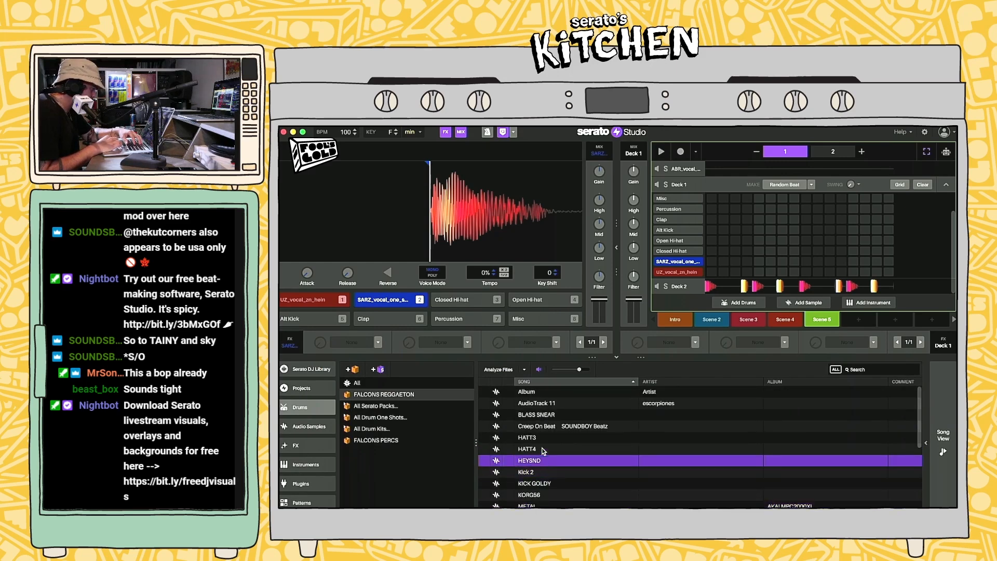
pyautogui.moveTo(538, 464); pyautogui.dragTo(457, 301)
# Step: Audition the FALCONS REGGAETON drum samples from the start of the list through SHAKBODY
pyautogui.click(551, 426)
pyautogui.click(549, 416)
pyautogui.click(540, 404)
pyautogui.click(535, 393)
pyautogui.press('Down')
pyautogui.press('Down')
pyautogui.press('Down')
pyautogui.press('Down')
pyautogui.press('Down')
pyautogui.press('Down')
pyautogui.press('Down')
pyautogui.press('Down')
pyautogui.press('Down')
pyautogui.press('Down')
pyautogui.press('Down')
pyautogui.press('Down')
pyautogui.press('Down')
pyautogui.press('Down')
pyautogui.press('Down')
pyautogui.press('Down')
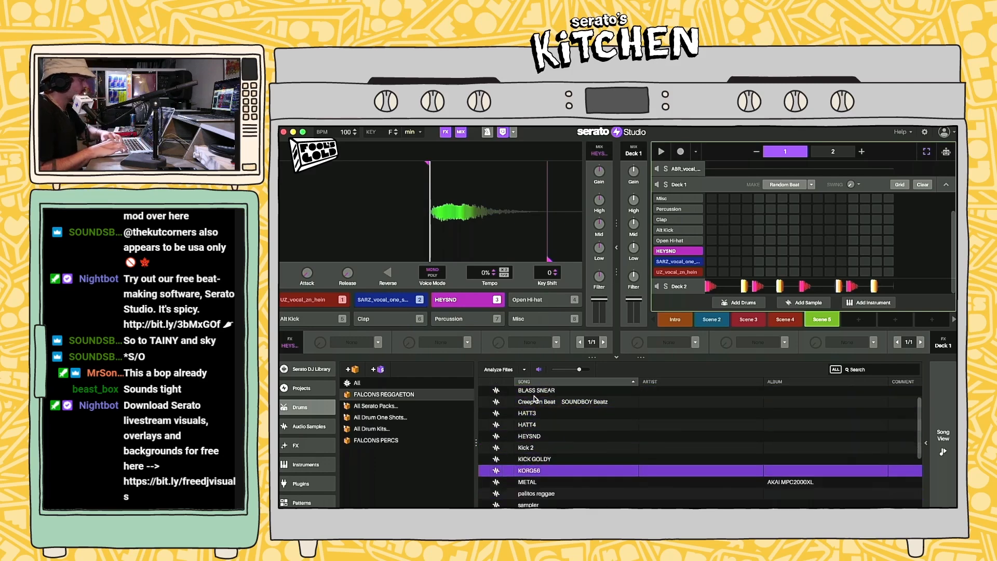
pyautogui.press('Down')
pyautogui.press('Down')
pyautogui.press('Down')
pyautogui.press('Down')
pyautogui.press('Down')
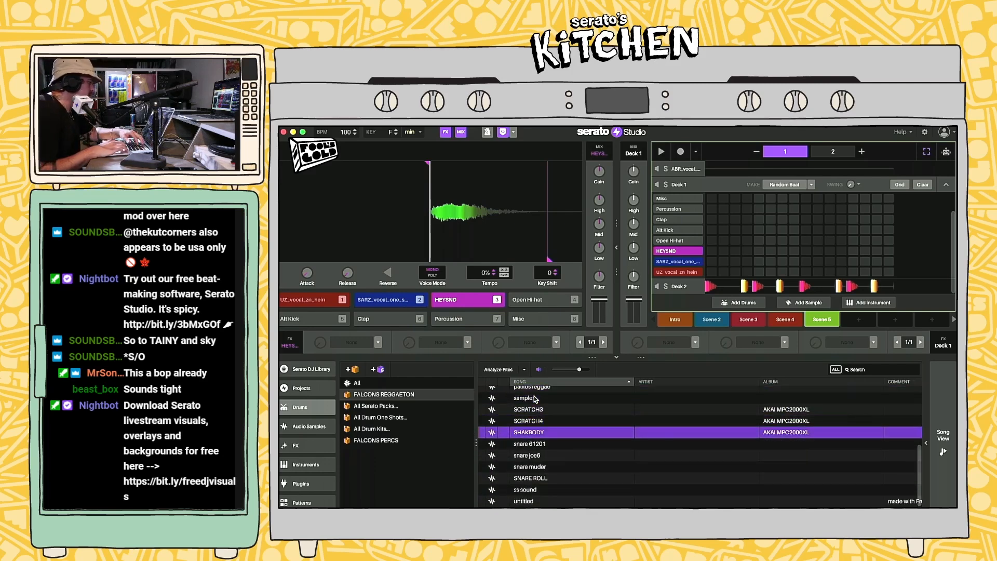
pyautogui.press('Up')
pyautogui.press('Up')
pyautogui.press('Up')
# Step: Load the palitos reggae sample onto Deck 1's fourth pad
pyautogui.scroll(2, 535, 399)
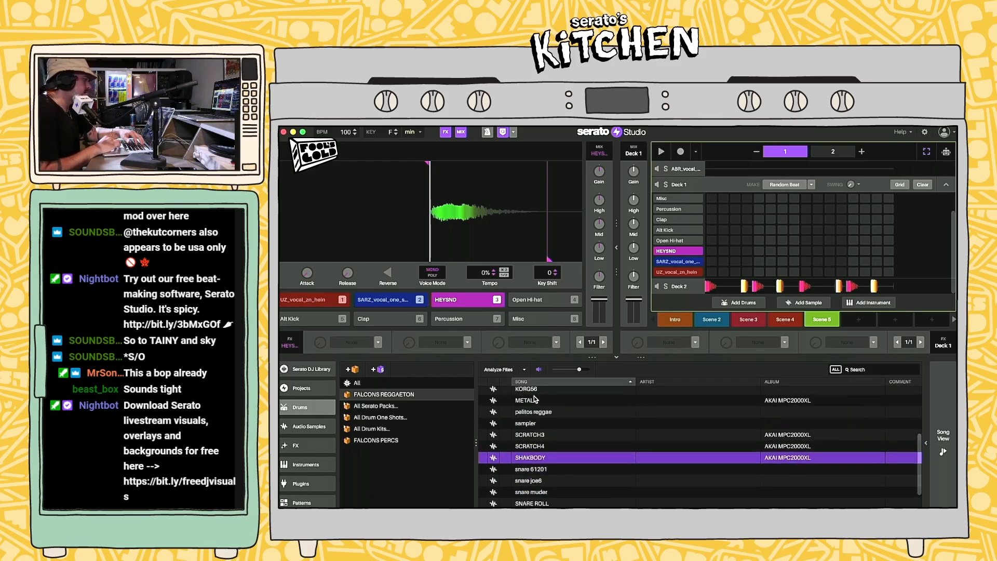
pyautogui.click(537, 413)
pyautogui.moveTo(550, 307); pyautogui.dragTo(540, 302)
# Step: Audition the rest of the FALCONS REGGAETON samples, starting from SCRATCH3
pyautogui.click(543, 438)
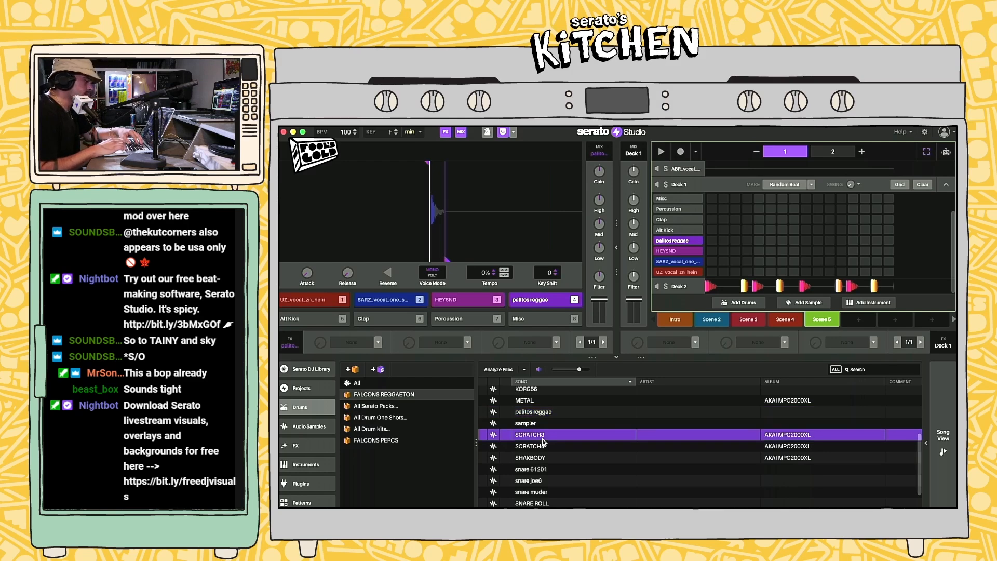
pyautogui.press('Down')
pyautogui.press('Down')
pyautogui.press('Down')
pyautogui.press('Down')
pyautogui.press('Down')
pyautogui.press('Down')
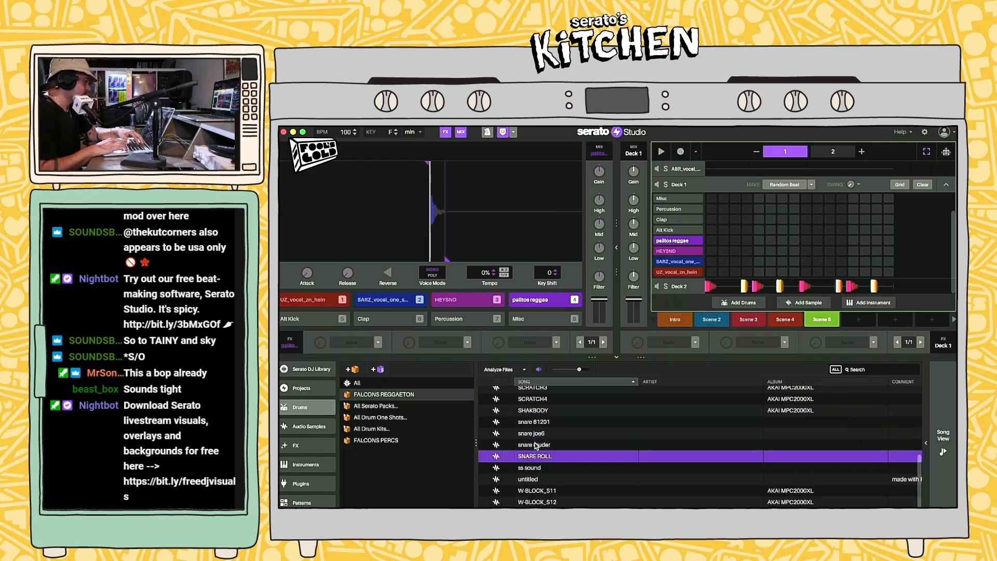
pyautogui.press('Down')
pyautogui.press('Down')
pyautogui.press('Down')
pyautogui.press('Down')
pyautogui.press('Down')
pyautogui.press('Down')
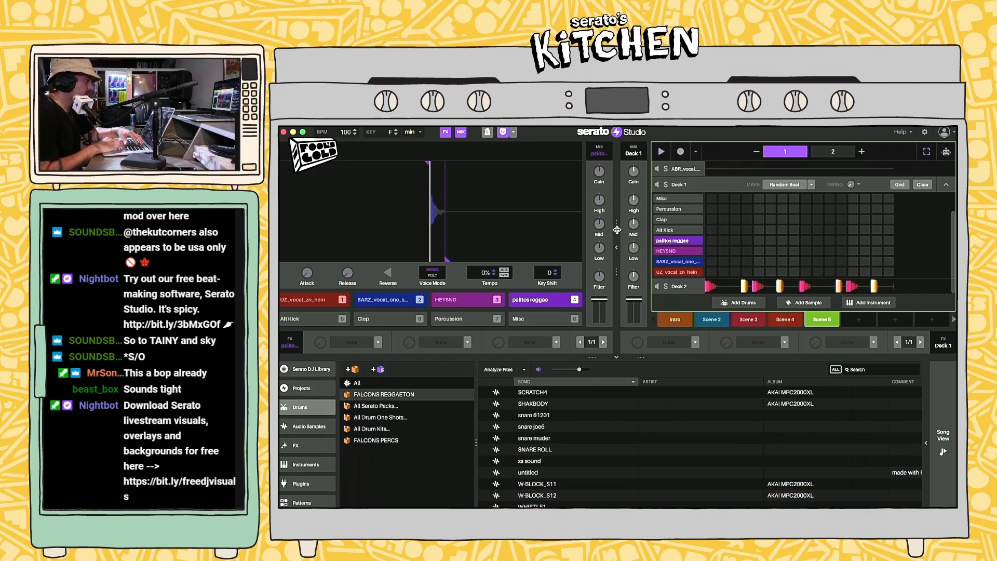
# Step: Program palitos reggae hits in groups of three with one-step gaps across both bars, lowering the velocity of some middle hits
pyautogui.click(617, 248)
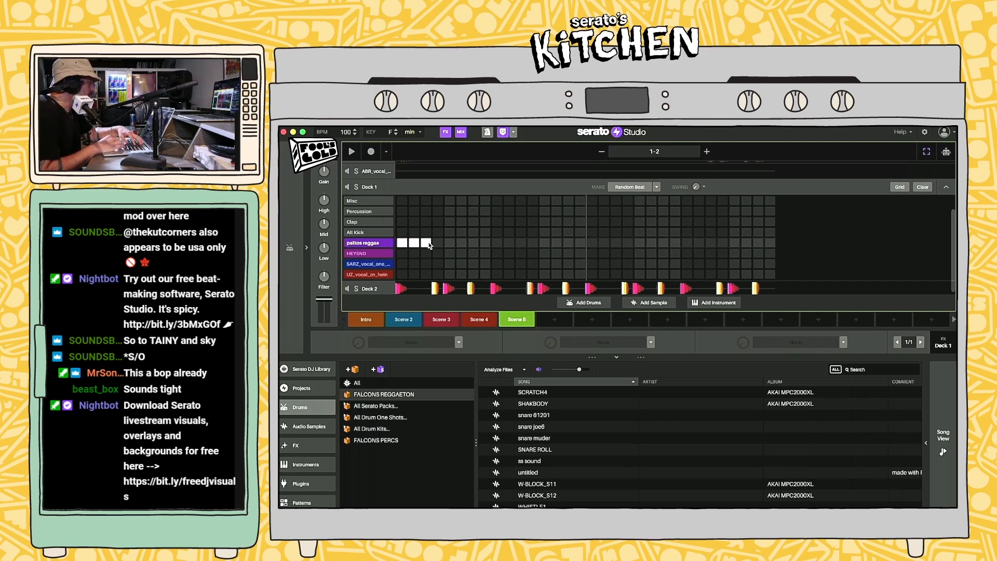
pyautogui.click(450, 243)
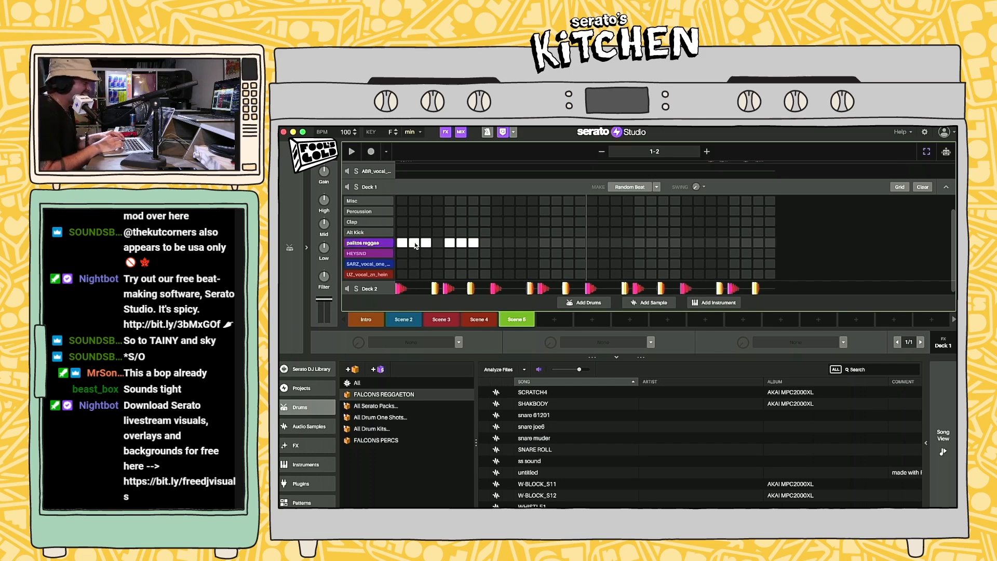
pyautogui.rightClick(416, 249)
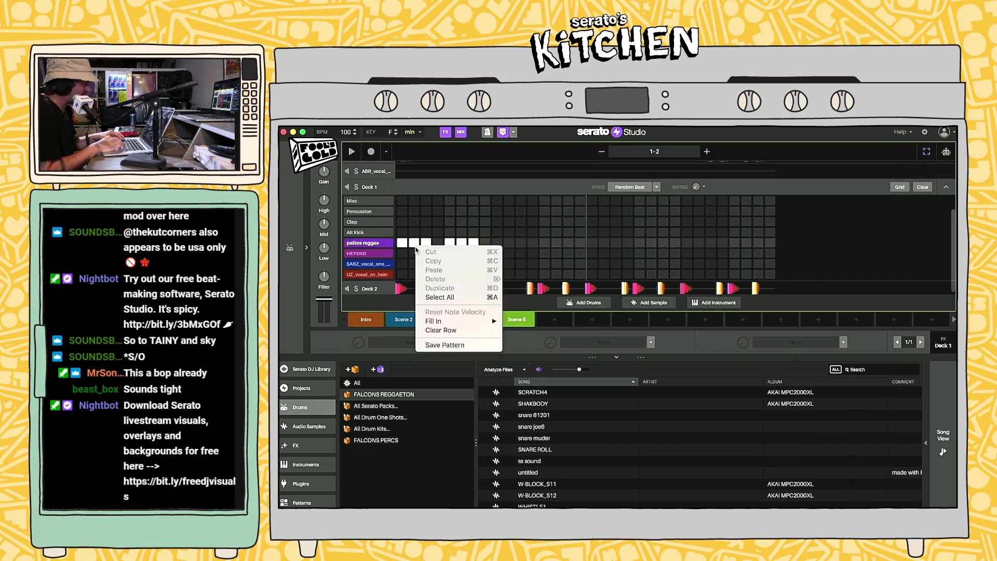
pyautogui.click(422, 244)
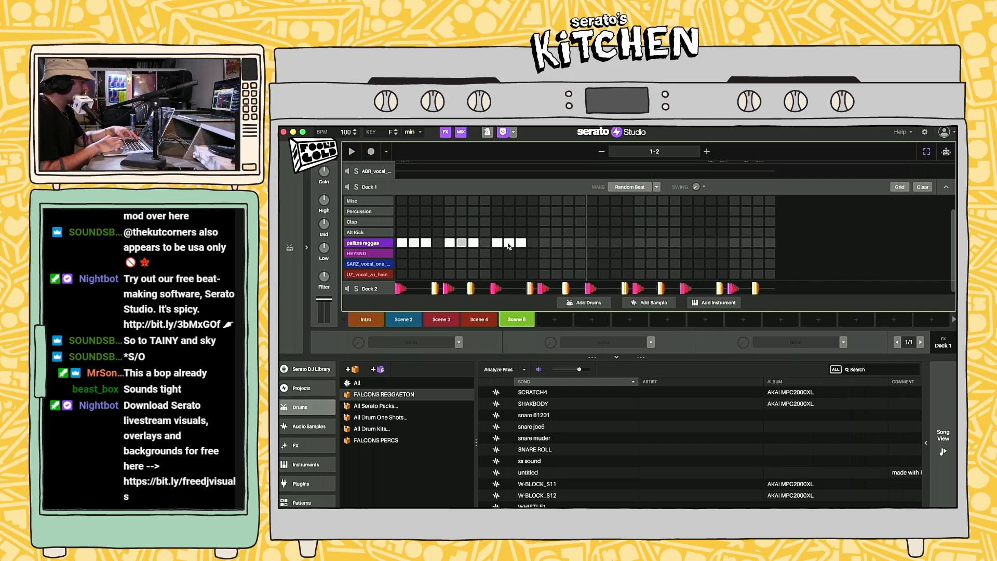
pyautogui.click(544, 243)
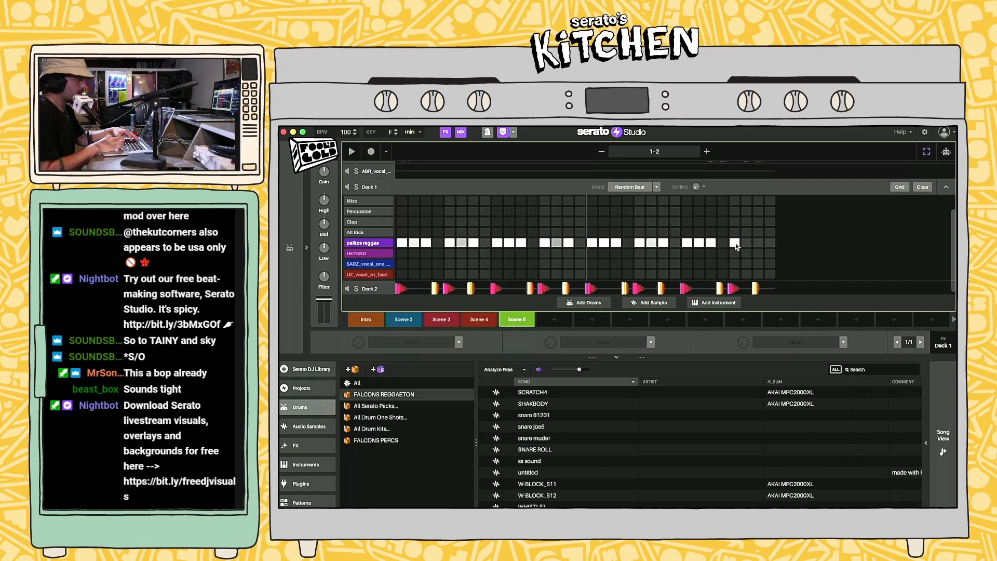
# Step: Play Scene 5 and place a HEYSND hit on the seventh step of Deck 1's second bar
pyautogui.press('space')
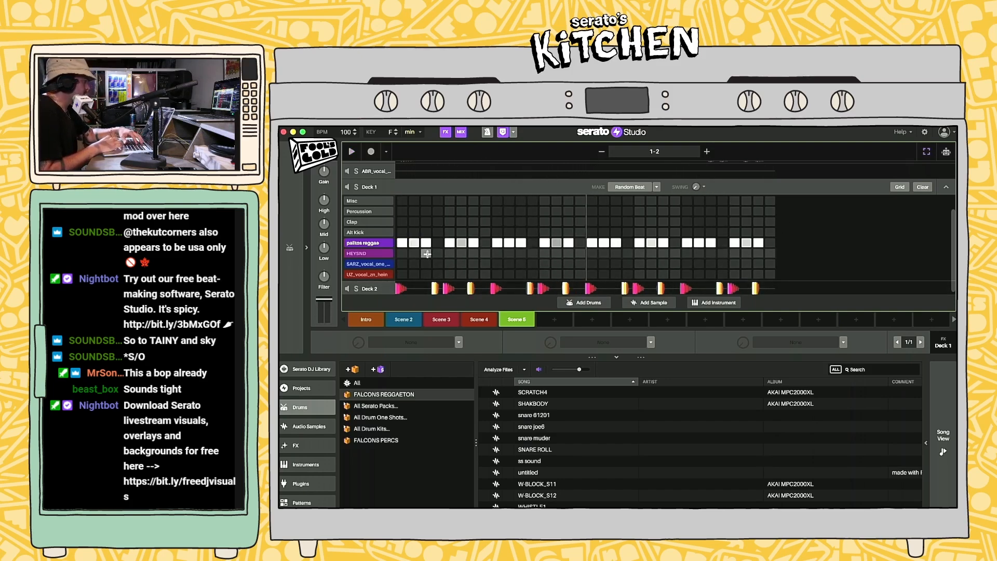
pyautogui.click(427, 254)
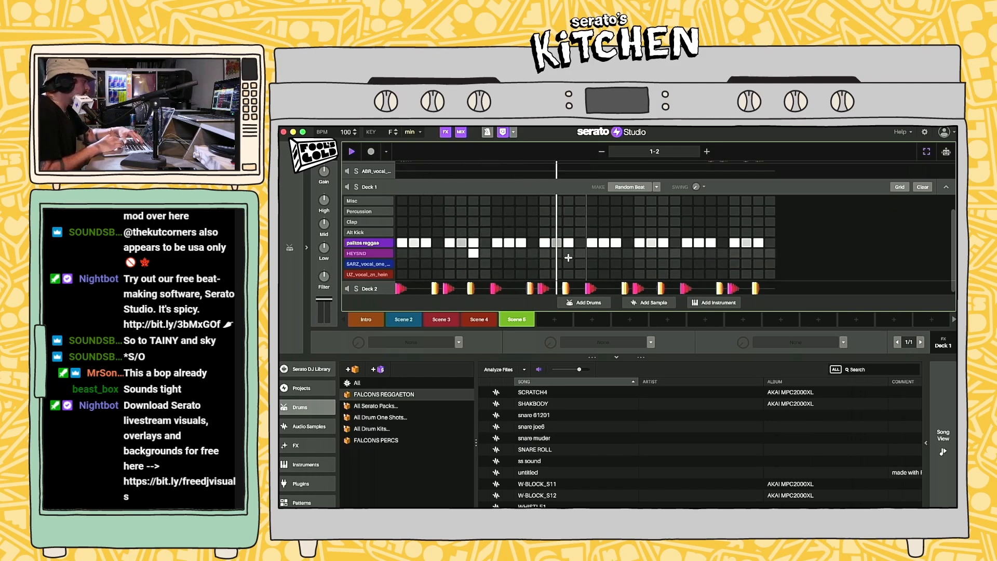
pyautogui.click(663, 253)
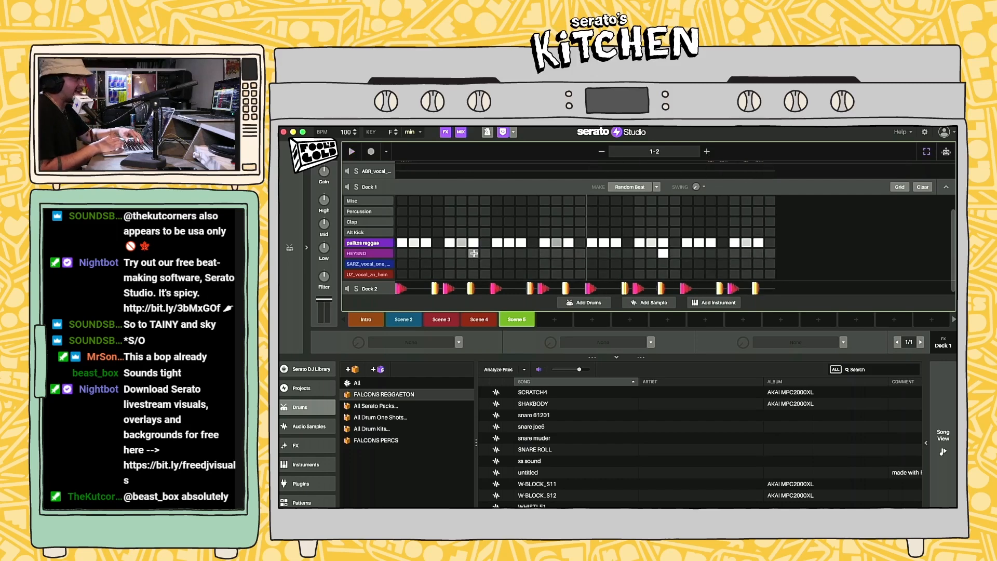
# Step: Replace the HEYSND hit with a UZ vocal hit on bar 1's fifteenth step and a HEYSND hit on bar 2's fifteenth step
pyautogui.press('space')
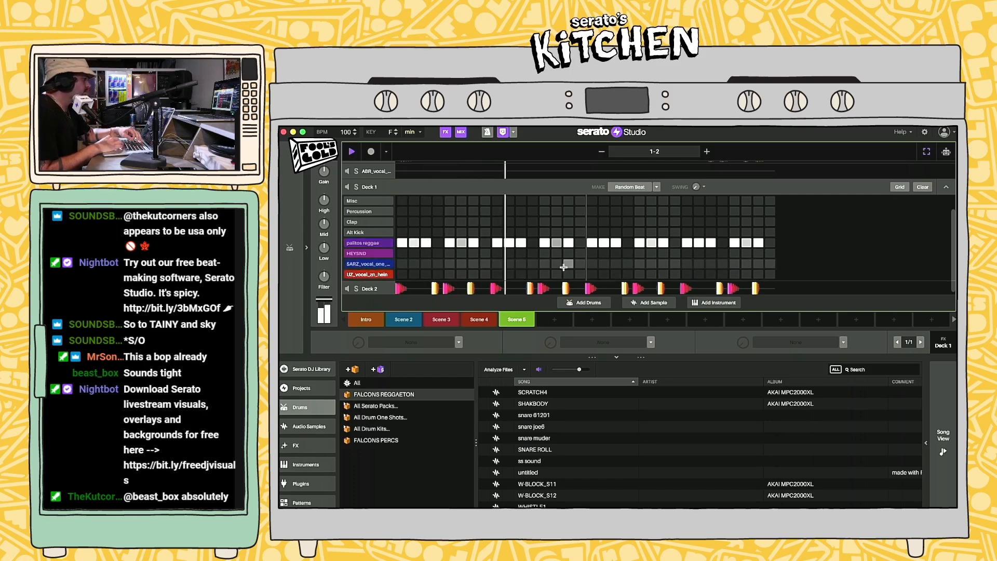
pyautogui.click(569, 275)
pyautogui.press('space')
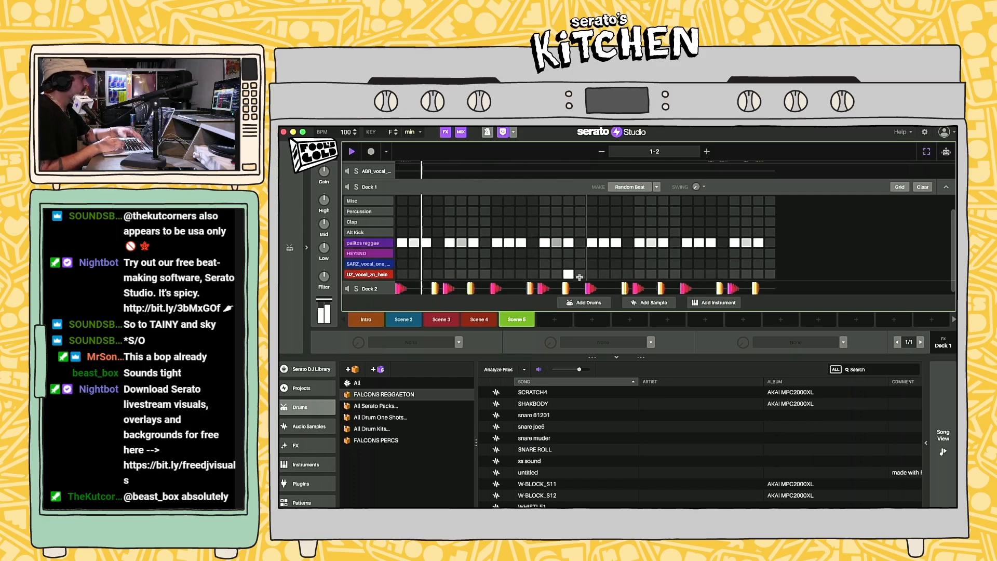
pyautogui.click(758, 264)
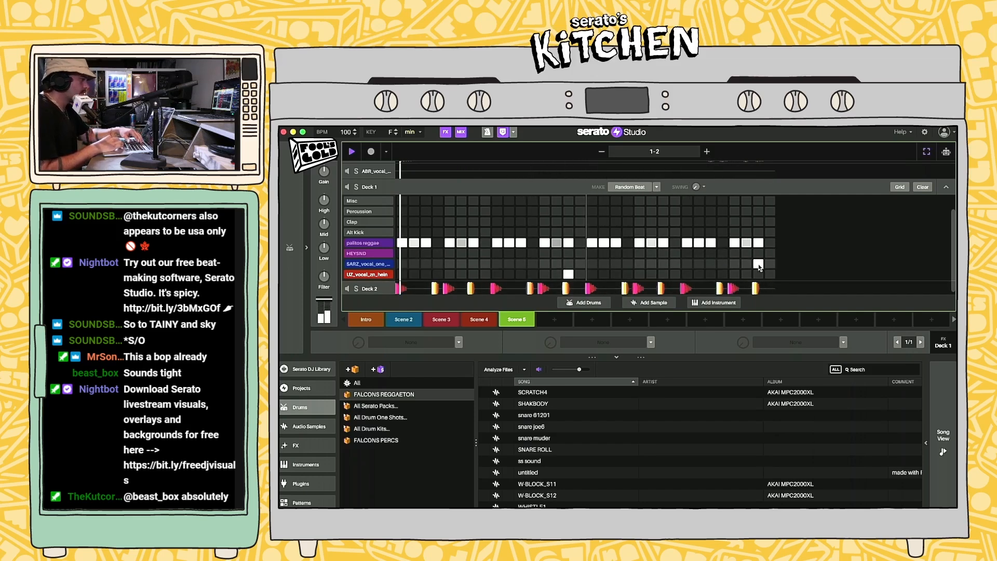
pyautogui.click(758, 254)
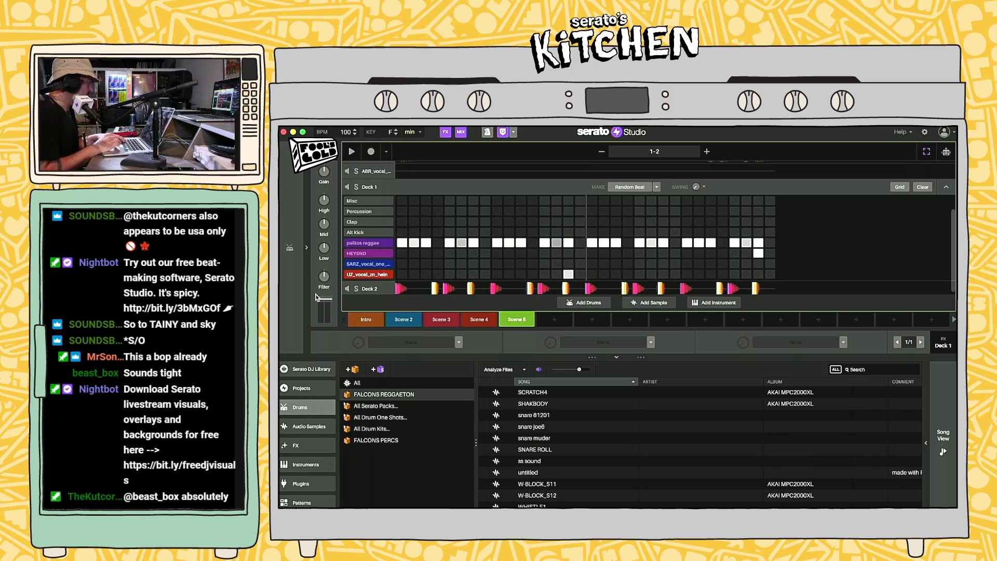
# Step: Open Deck 1's pads and bring up the Compressor effects in the FX library
pyautogui.click(290, 247)
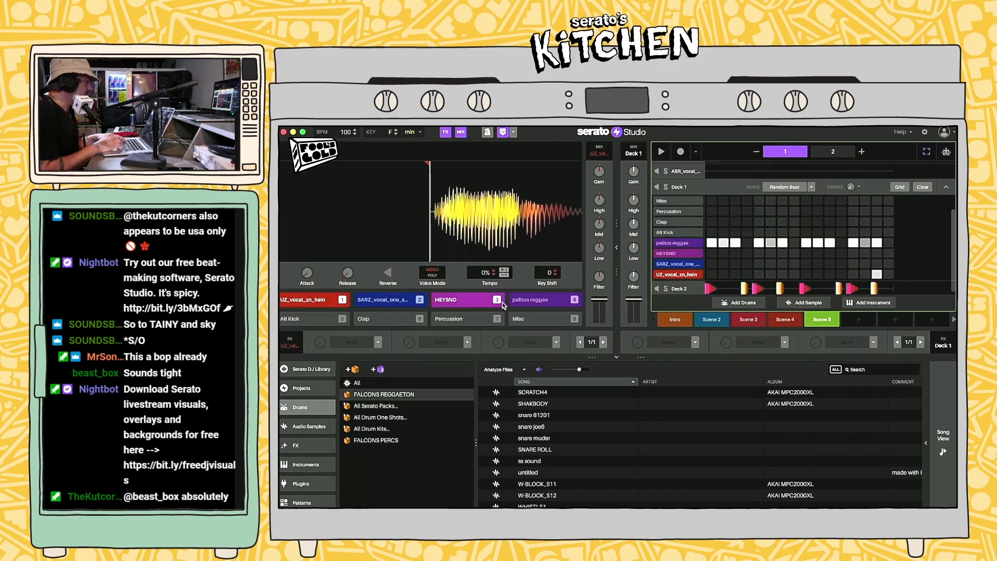
pyautogui.click(312, 464)
pyautogui.click(308, 484)
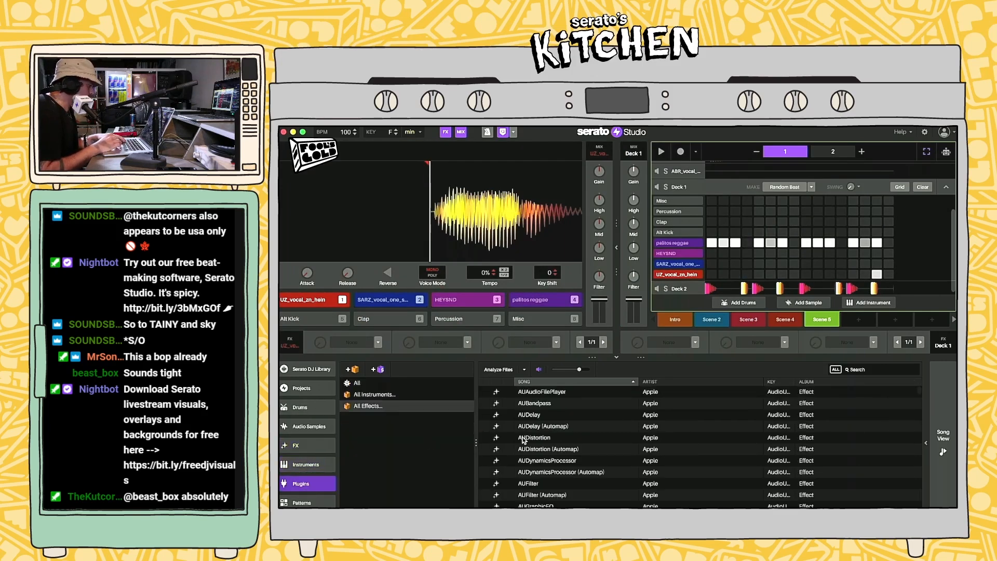
pyautogui.click(305, 442)
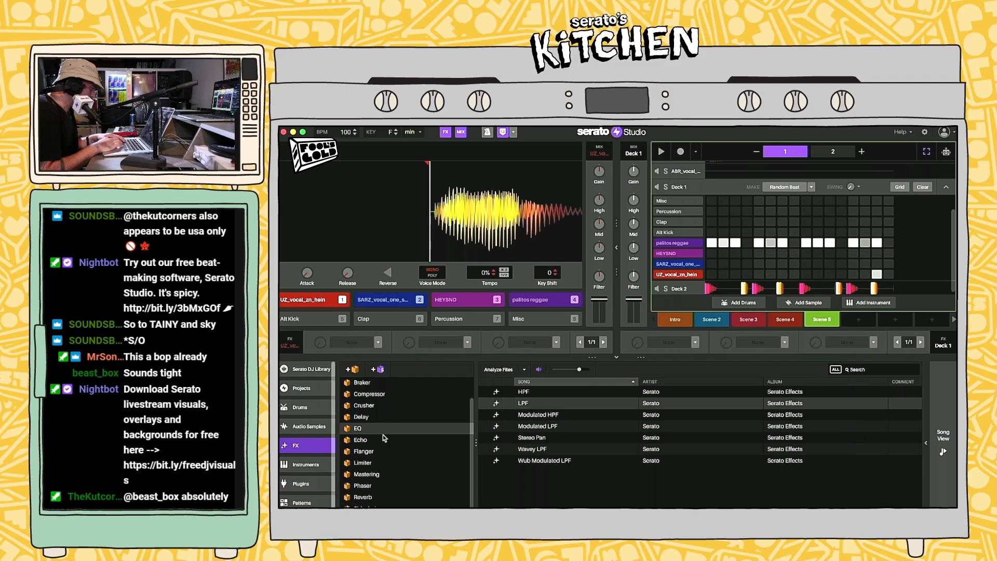
pyautogui.click(373, 504)
pyautogui.click(373, 463)
pyautogui.click(370, 440)
pyautogui.moveTo(369, 394); pyautogui.dragTo(449, 334)
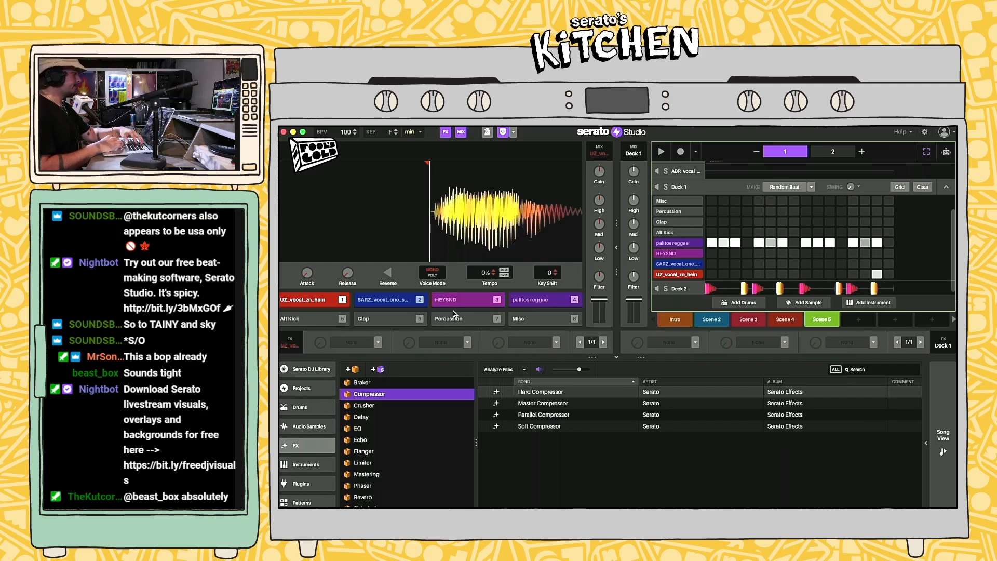
# Step: Add the Hard Compressor to the first effect slot of both the UZ vocal pad and the HEYSND pad during playback
pyautogui.click(539, 426)
pyautogui.click(540, 404)
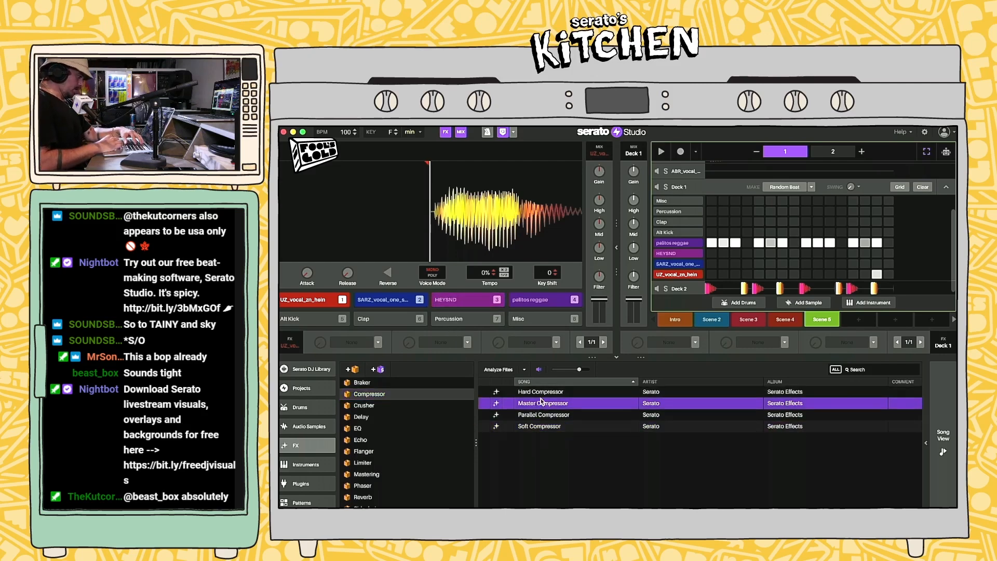
pyautogui.click(548, 393)
pyautogui.moveTo(548, 392); pyautogui.dragTo(356, 345)
pyautogui.press('space')
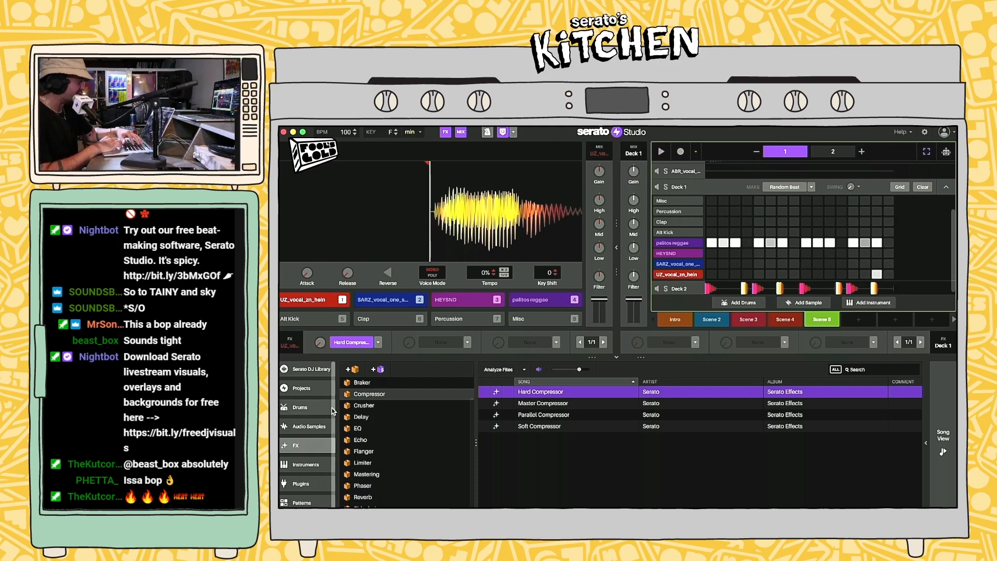
pyautogui.moveTo(546, 394); pyautogui.dragTo(465, 302)
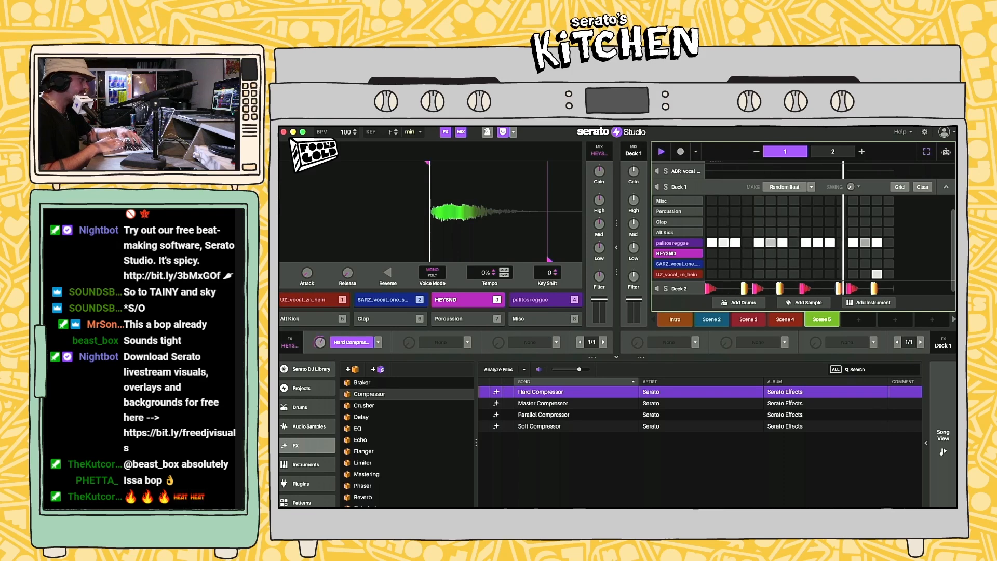
# Step: Add the Echo effect to the HEYSND pad's second effect slot and listen to it in the Scene 5 pattern
pyautogui.click(617, 247)
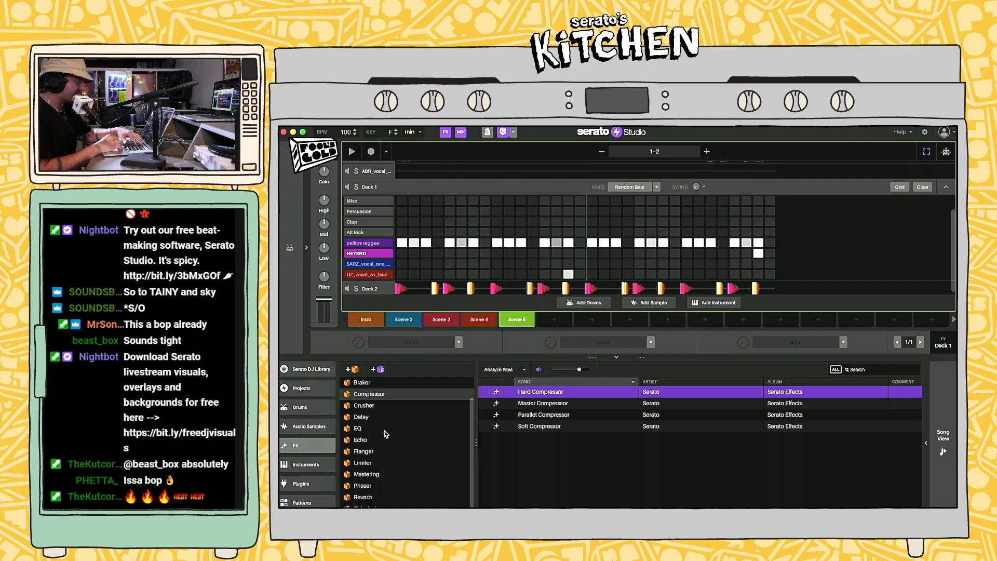
pyautogui.click(306, 248)
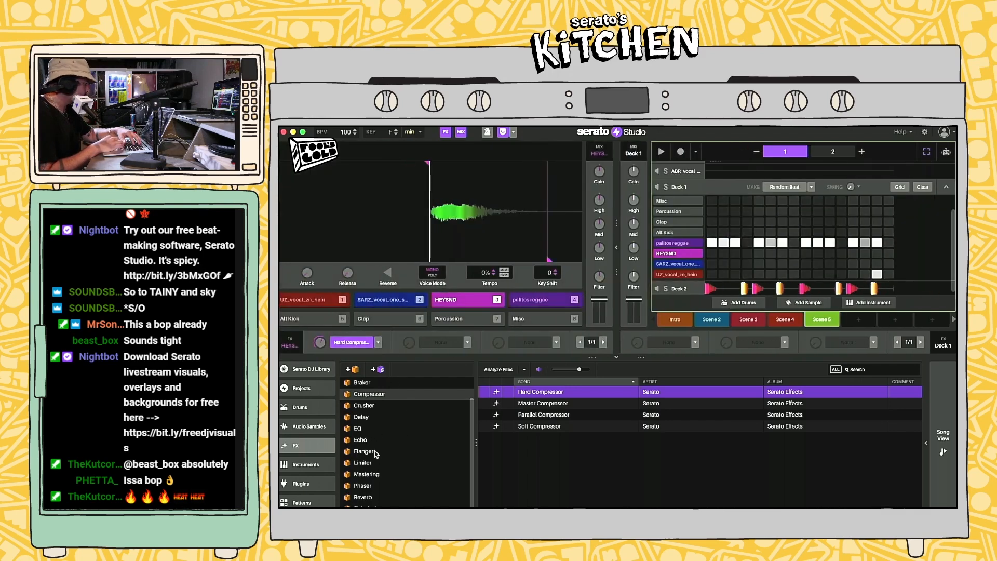
pyautogui.moveTo(364, 442); pyautogui.dragTo(529, 309)
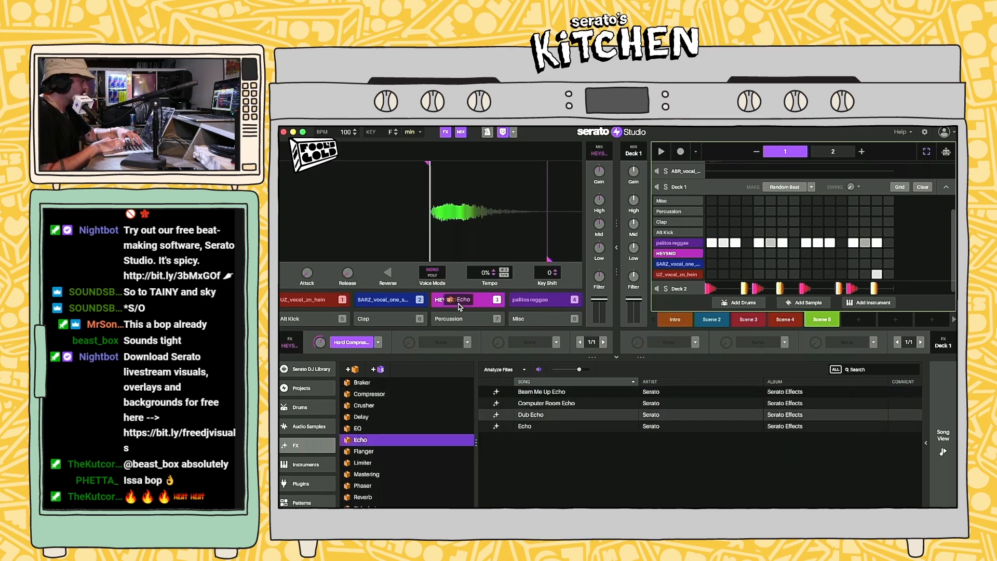
pyautogui.moveTo(459, 307); pyautogui.dragTo(431, 347)
pyautogui.moveTo(524, 427); pyautogui.dragTo(435, 345)
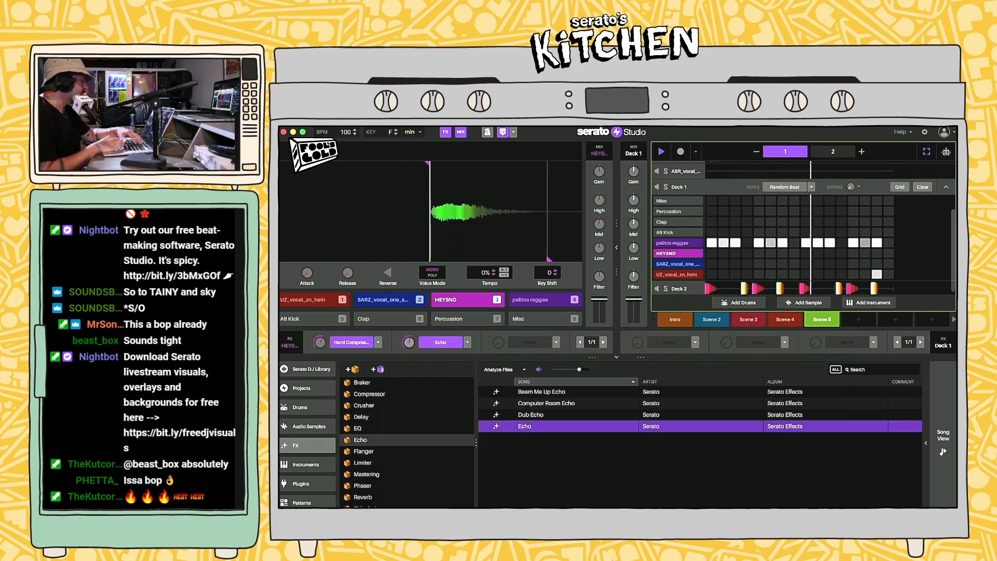
pyautogui.click(617, 250)
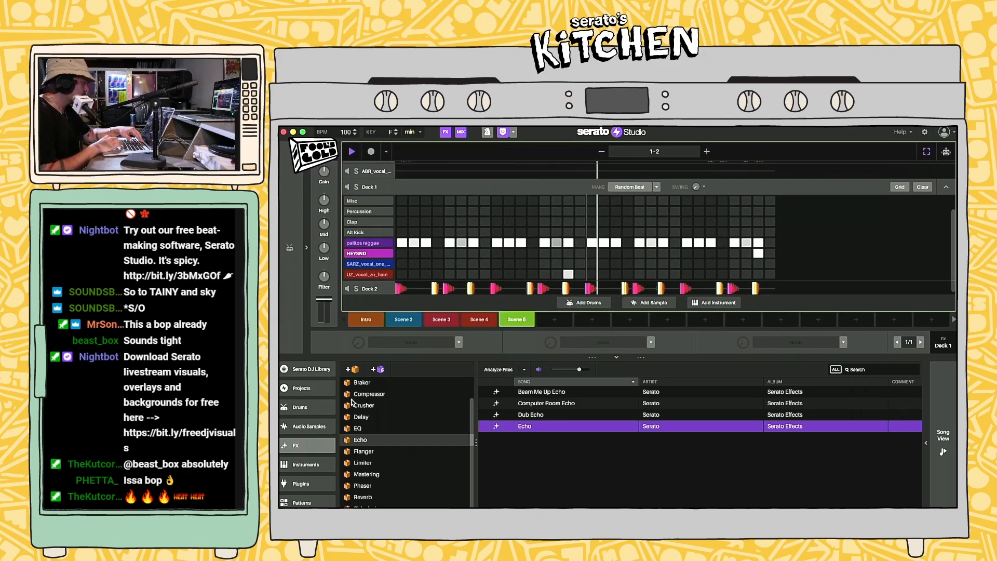
pyautogui.click(364, 253)
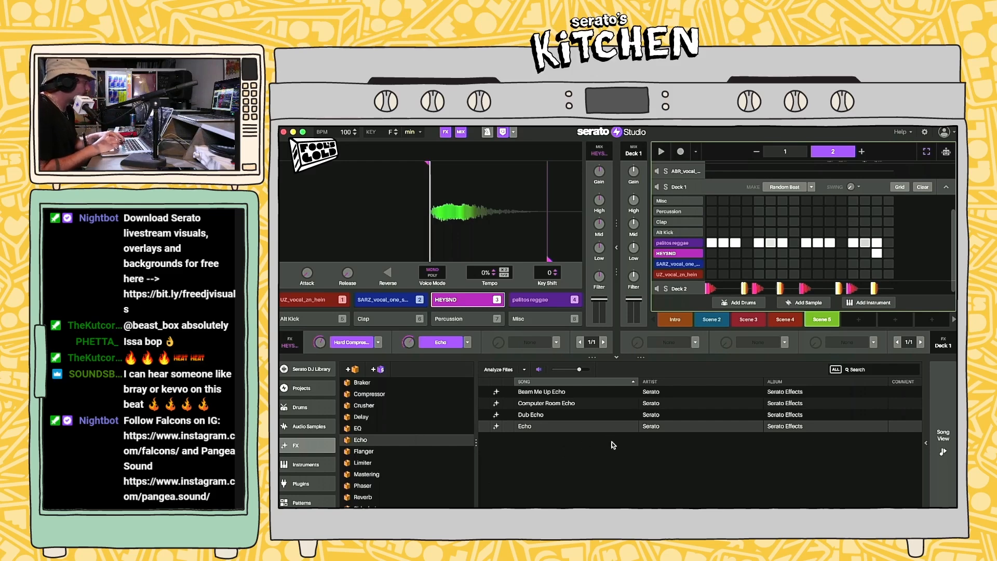
# Step: Switch to Song View and play the arrangement from the Intro, checking the Audio 2 vocal clip over Scene 3
pyautogui.press('space')
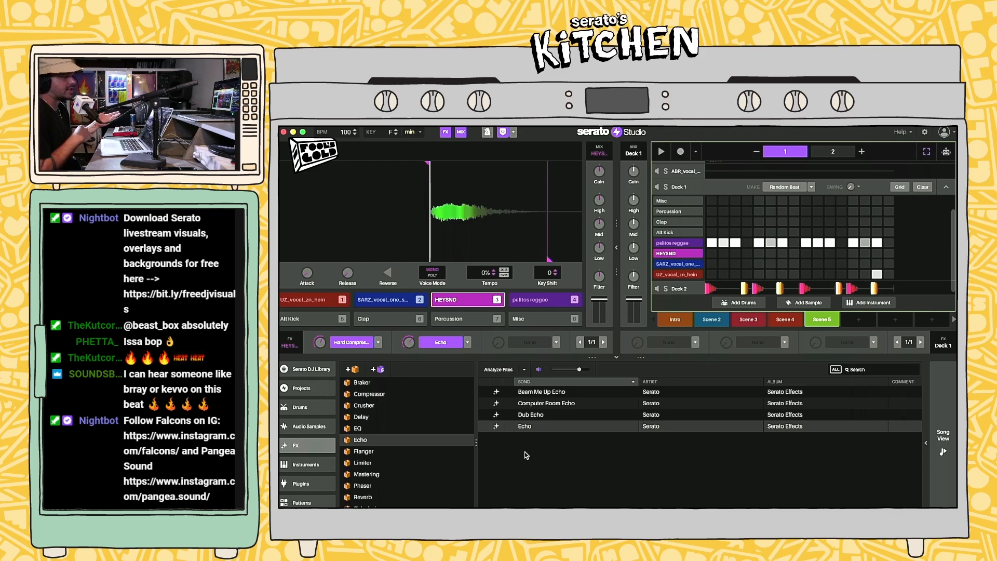
pyautogui.click(945, 436)
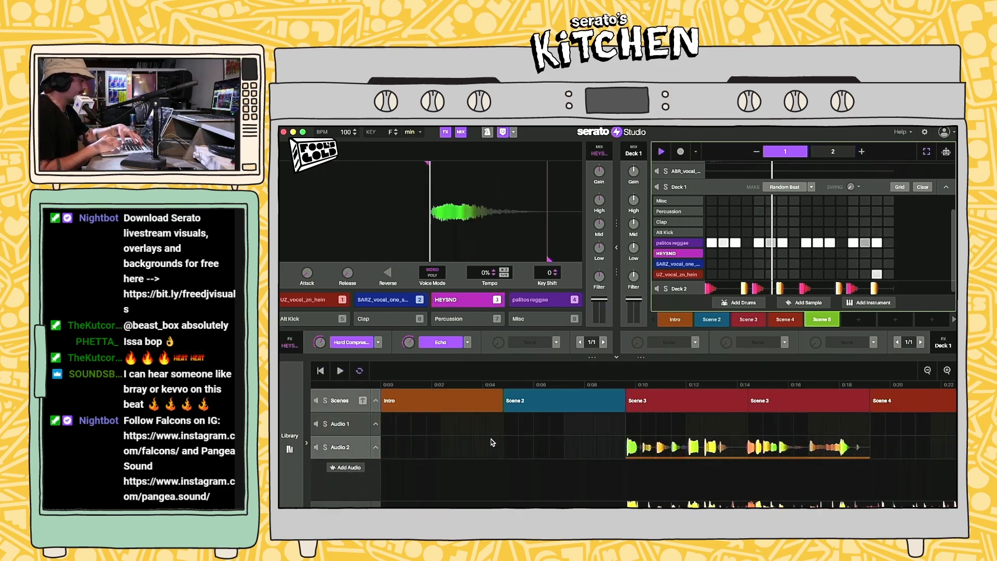
pyautogui.press('space')
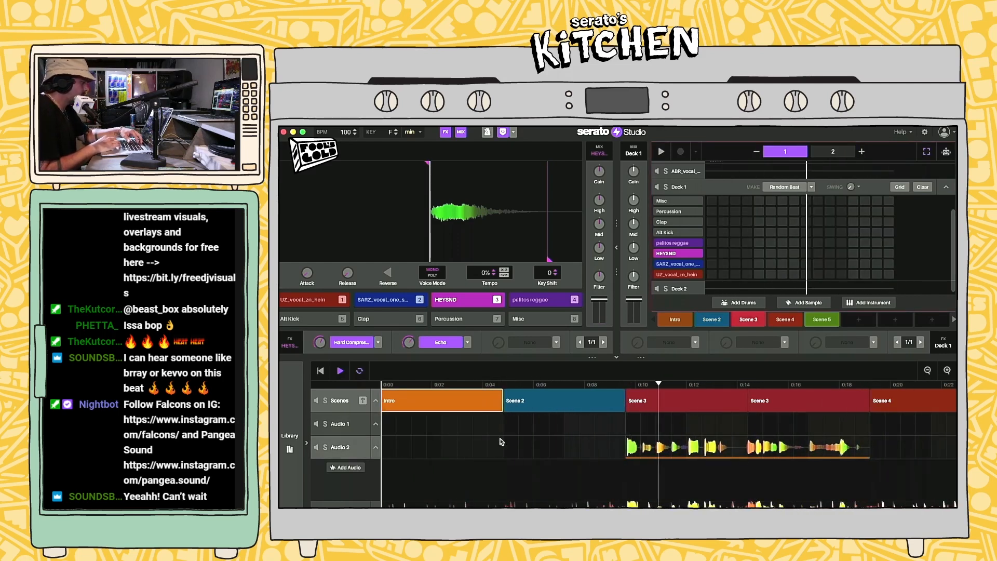
pyautogui.click(333, 445)
pyautogui.press('space')
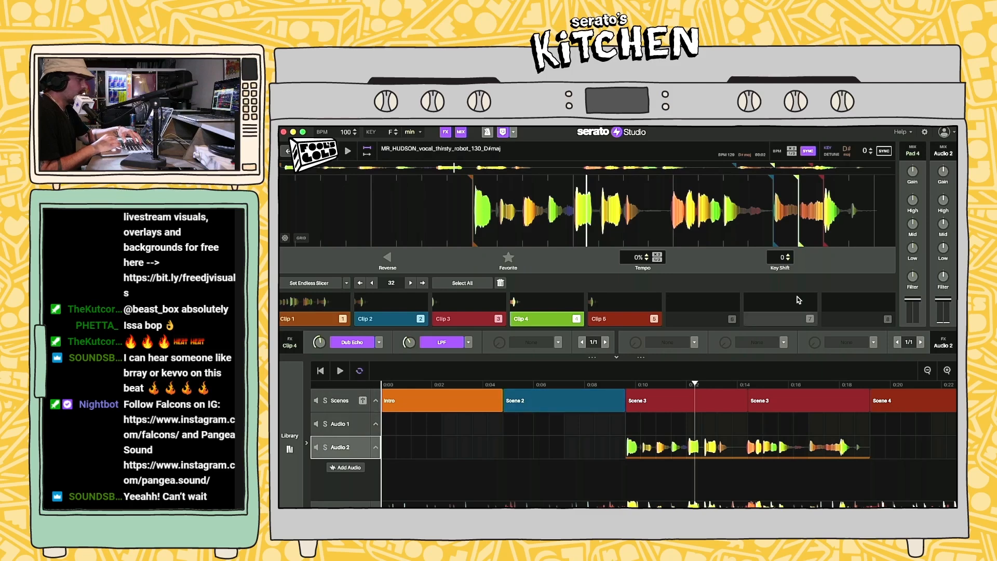
pyautogui.click(707, 457)
pyautogui.press('space')
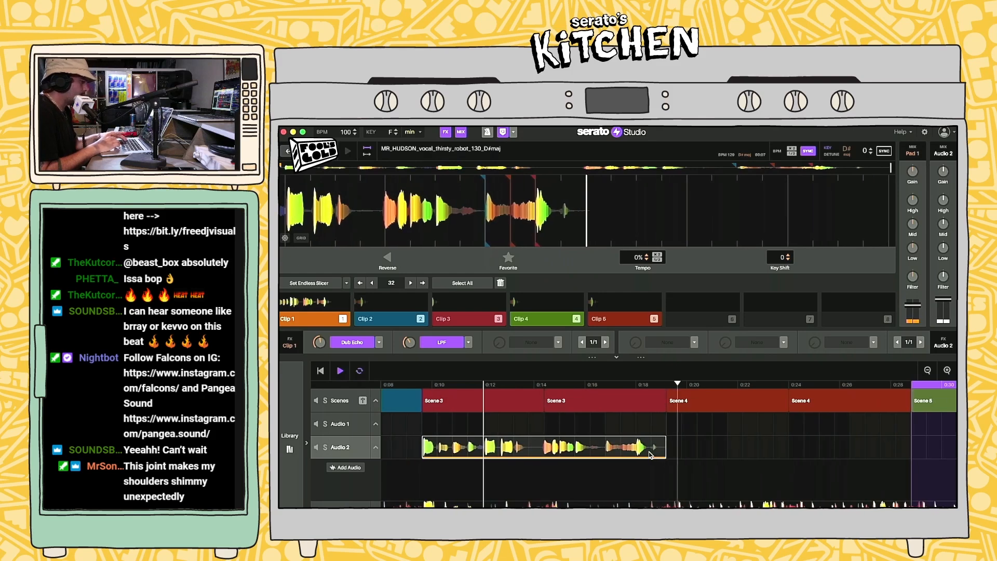
pyautogui.press('space')
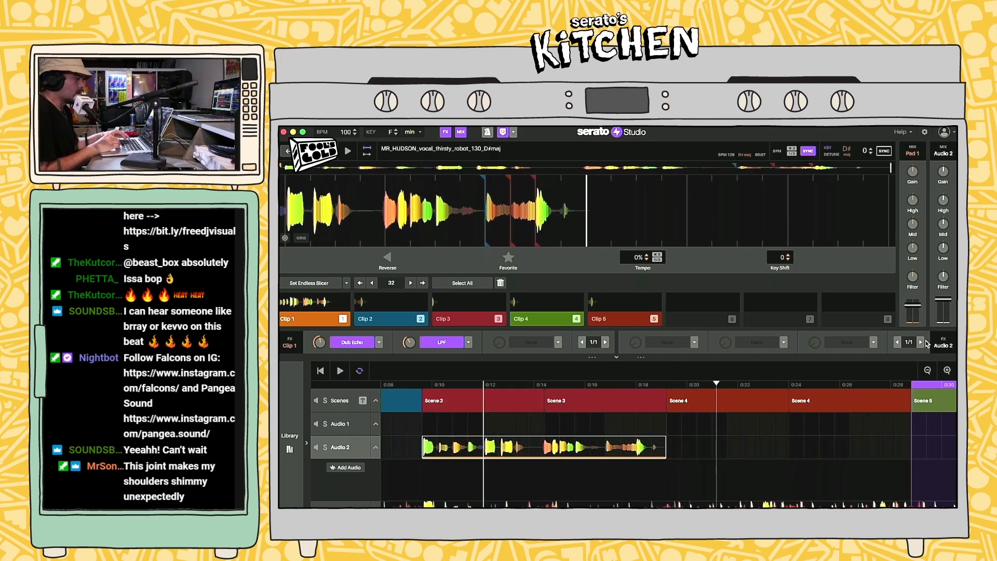
# Step: Set the loop range over both Scene 4 blocks and shift all scenes after the Intro, with the Audio 2 clip, two blocks later
pyautogui.moveTo(926, 383); pyautogui.dragTo(673, 384)
pyautogui.click(928, 371)
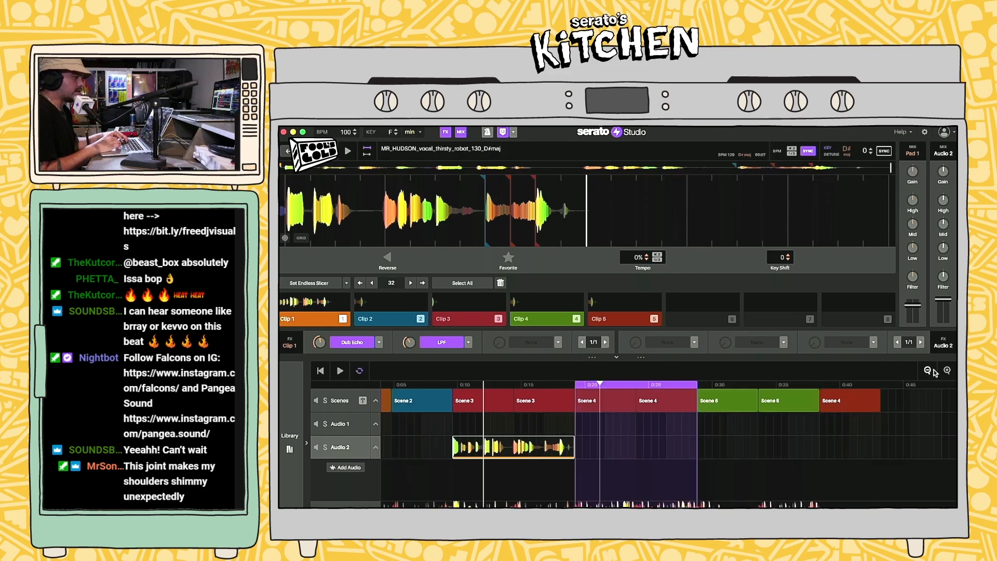
pyautogui.click(588, 410)
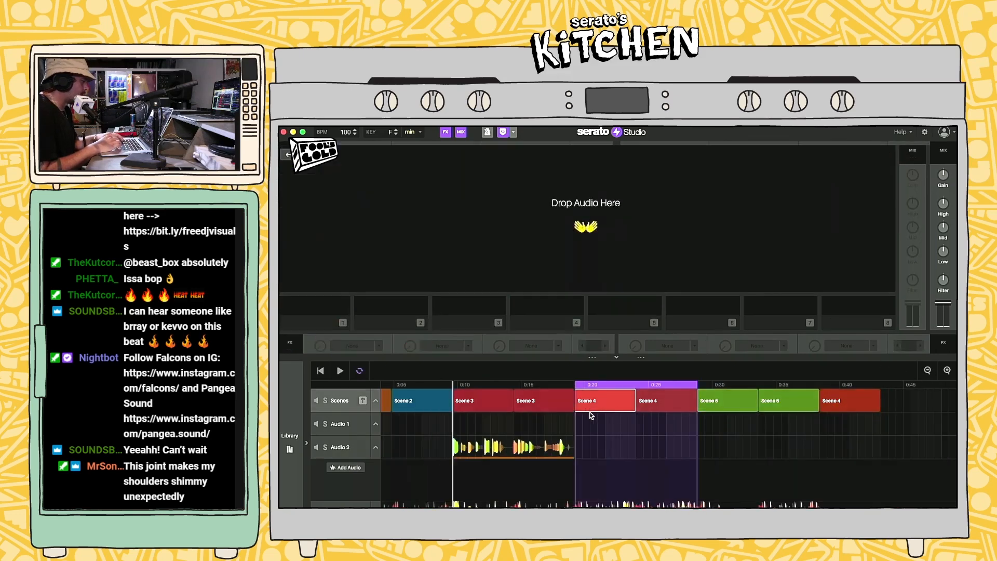
pyautogui.click(604, 409)
pyautogui.keyDown('shift'); pyautogui.click(855, 403); pyautogui.keyUp('shift')
pyautogui.moveTo(605, 399); pyautogui.dragTo(728, 395)
pyautogui.hscroll(-2, 490, 392)
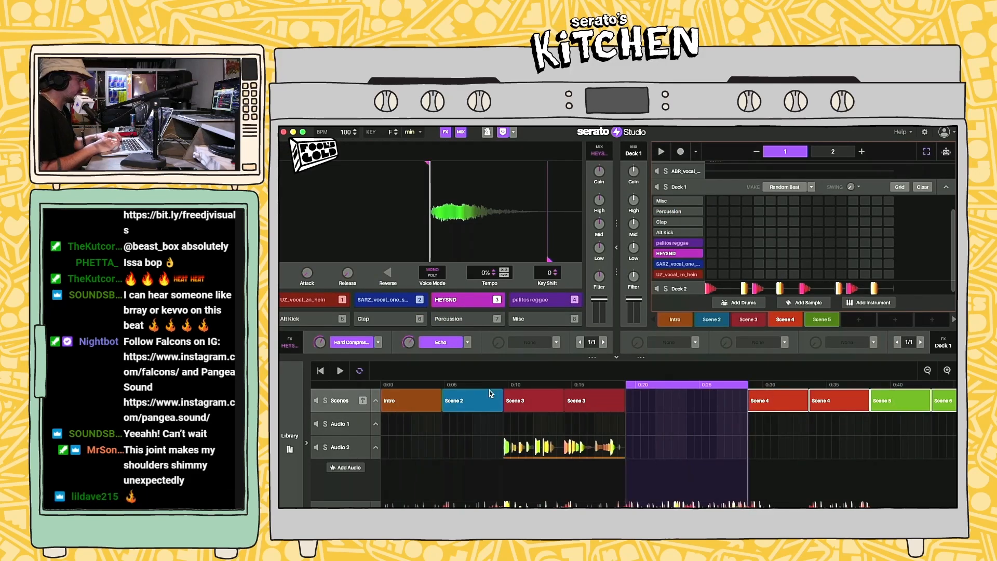
pyautogui.click(469, 399)
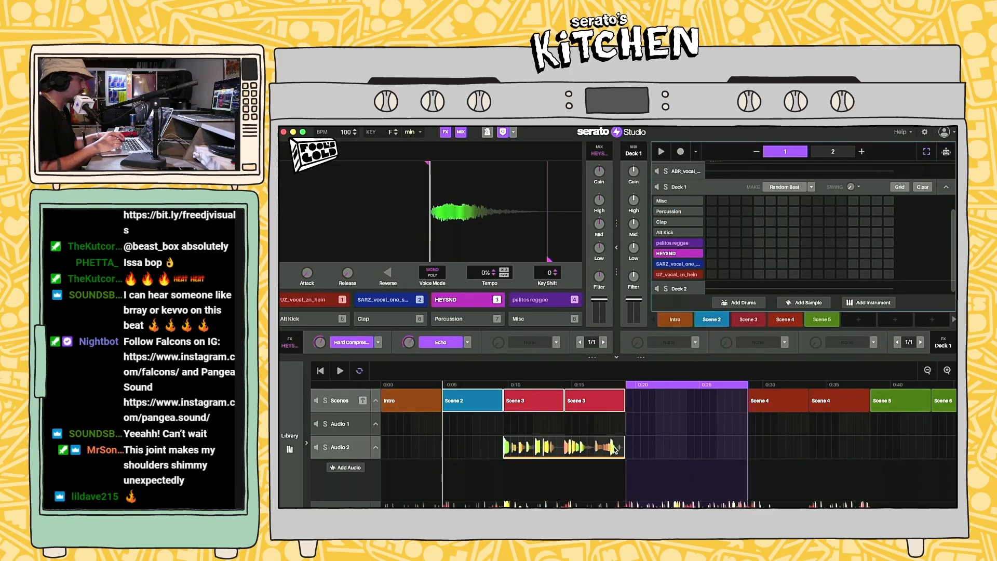
pyautogui.moveTo(468, 401); pyautogui.dragTo(591, 398)
# Step: Fill the gap at the song's start by duplicating the Intro block and copying the Scene 2 block in front of itself
pyautogui.click(413, 396)
pyautogui.press('super+d')
pyautogui.click(586, 403)
pyautogui.press('super+c')
pyautogui.click(511, 407)
pyautogui.press('super+v')
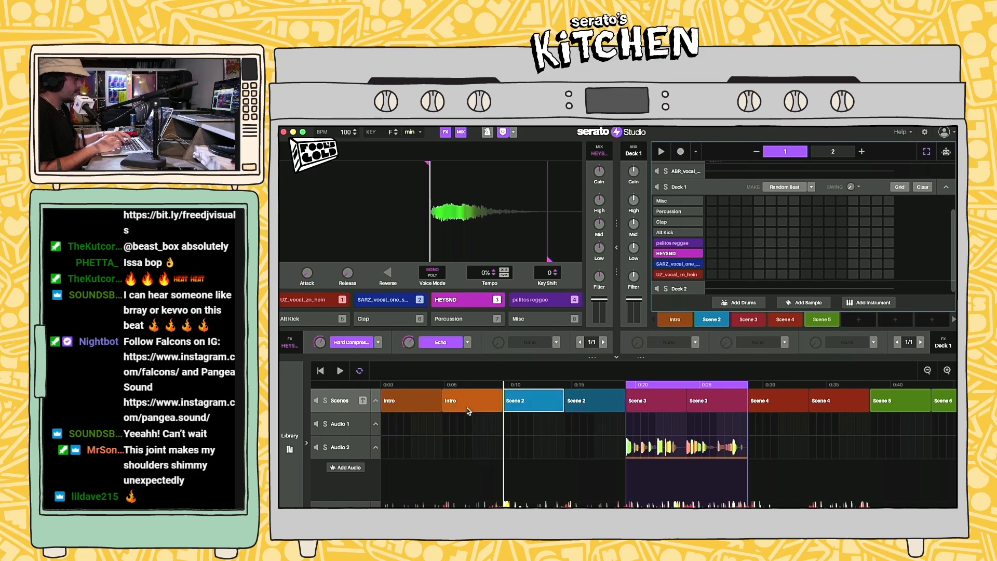
# Step: Play the song from the Intro and delete the Scene 4 block that follows the last Scene 5
pyautogui.click(400, 402)
pyautogui.press('space')
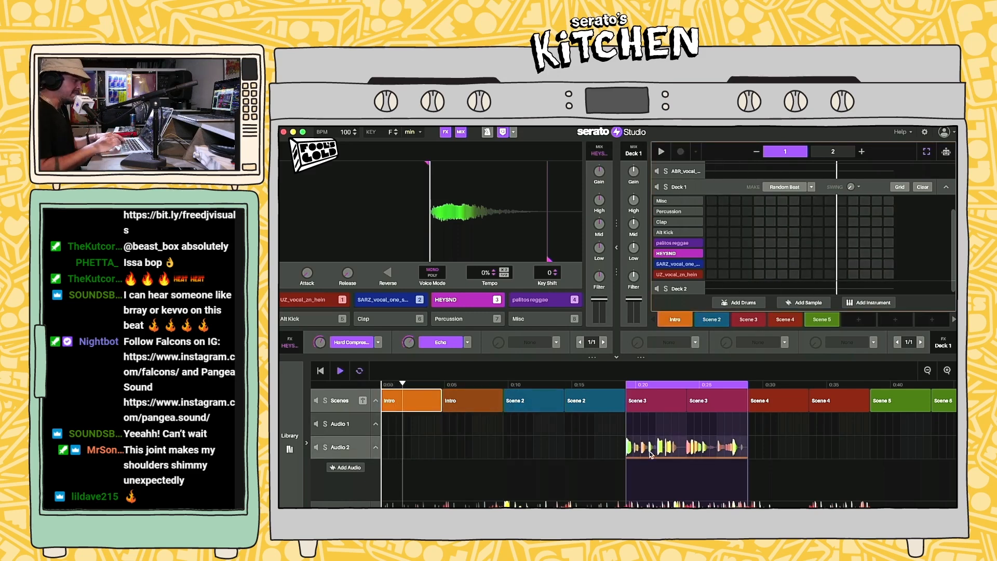
pyautogui.click(762, 401)
pyautogui.keyDown('shift'); pyautogui.click(848, 401); pyautogui.keyUp('shift')
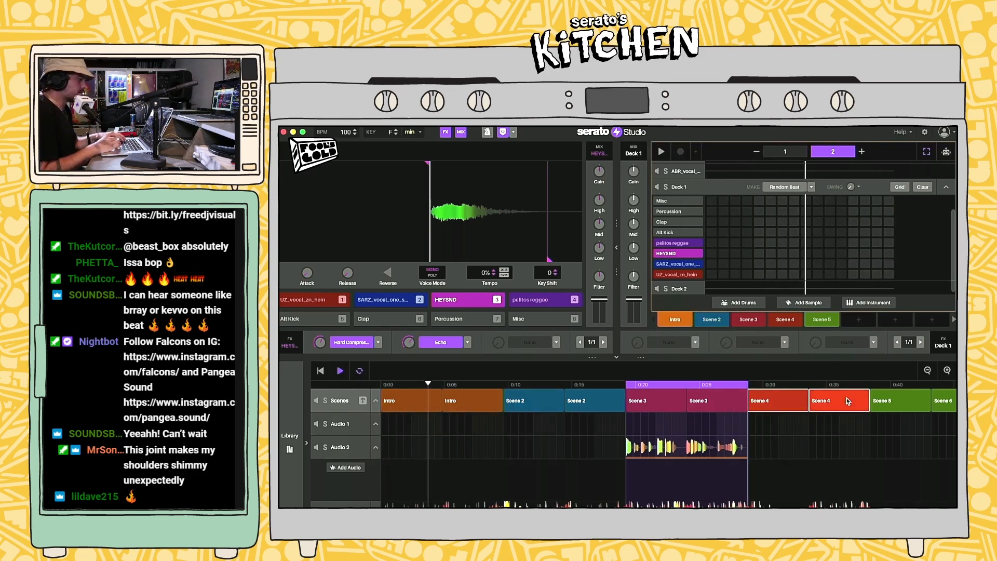
pyautogui.hscroll(3, 848, 401)
pyautogui.click(746, 401)
pyautogui.click(884, 401)
pyautogui.press('Delete')
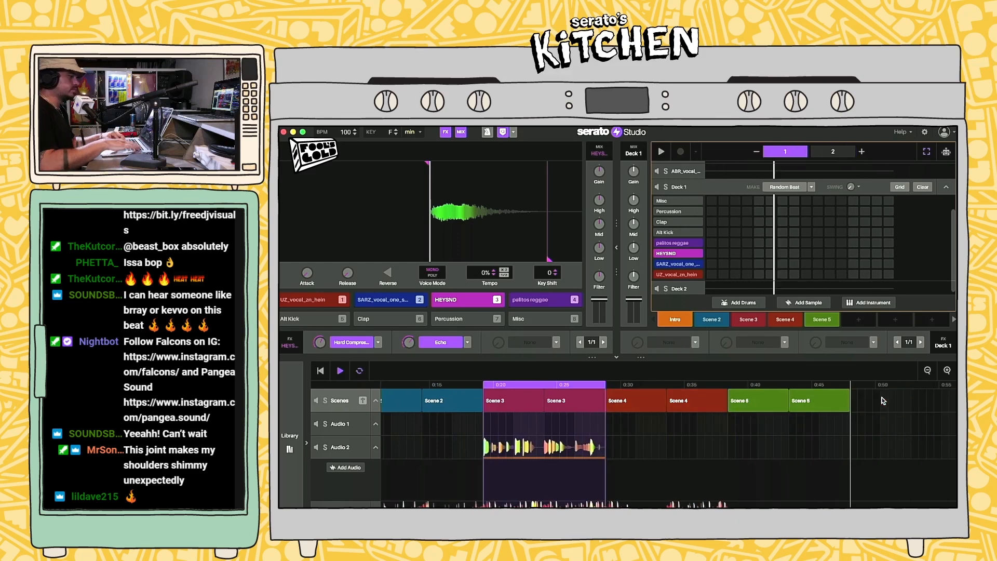
# Step: Play the extended arrangement from the first Intro block and review it through Scene 3
pyautogui.hscroll(-3, 601, 387)
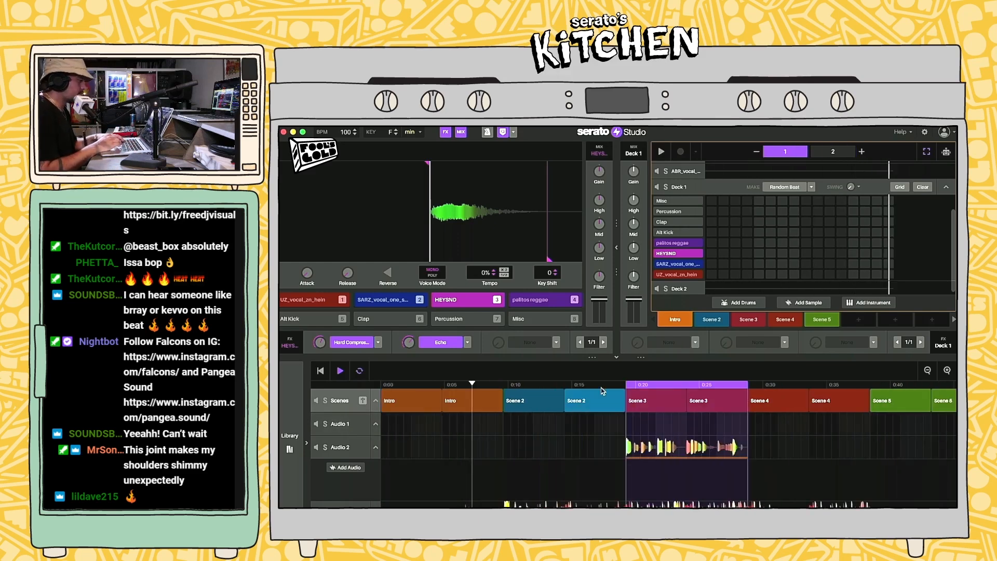
pyautogui.click(627, 385)
pyautogui.click(397, 385)
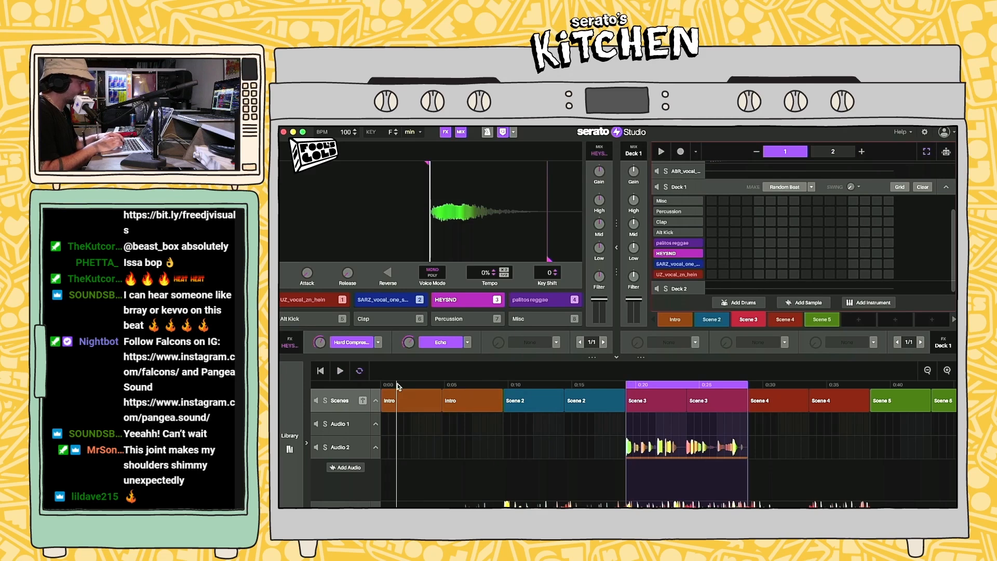
pyautogui.click(386, 404)
pyautogui.press('space')
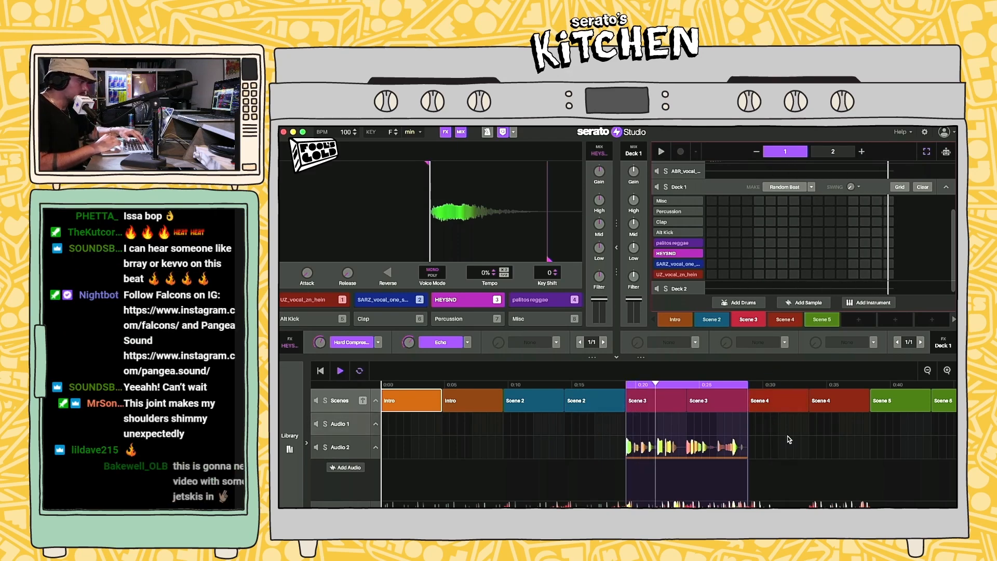
pyautogui.hscroll(3, 779, 442)
pyautogui.hscroll(-1, 798, 445)
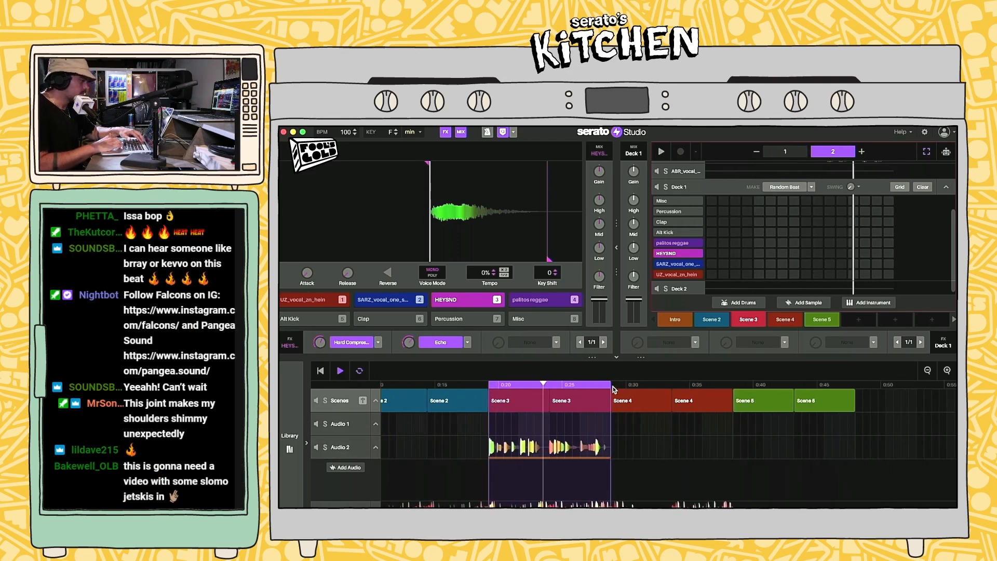
# Step: Set the loop range over the Scene 4 and Scene 5 blocks and move those four blocks two blocks later
pyautogui.moveTo(611, 385); pyautogui.dragTo(856, 379)
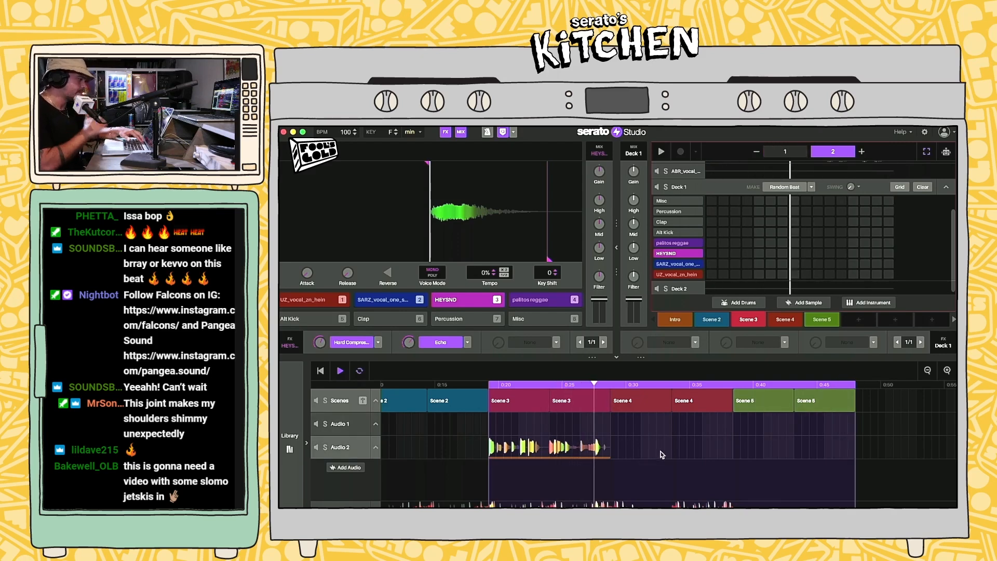
pyautogui.press('space')
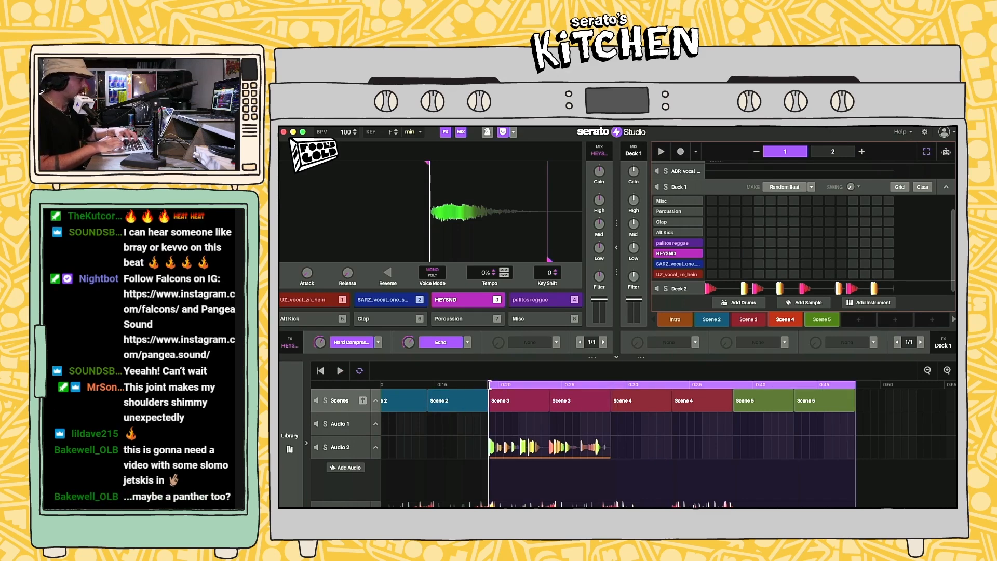
pyautogui.moveTo(489, 384); pyautogui.dragTo(627, 389)
pyautogui.click(619, 386)
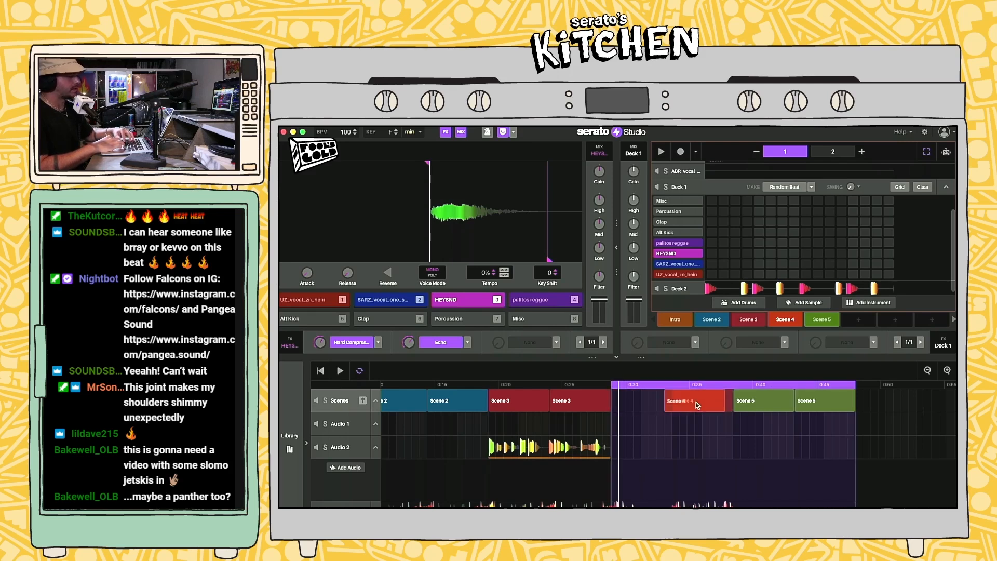
pyautogui.click(636, 405)
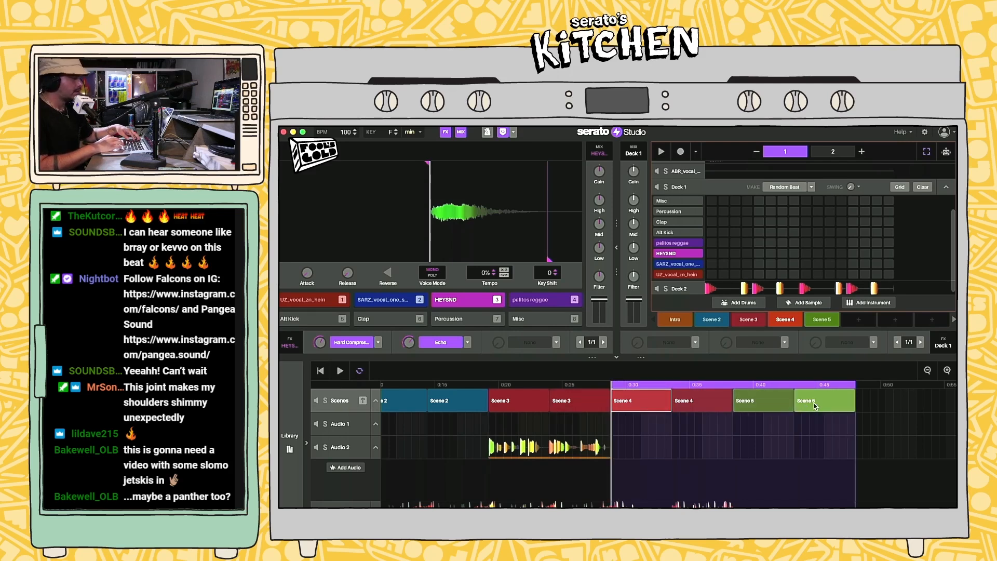
pyautogui.keyDown('shift'); pyautogui.click(799, 406); pyautogui.keyUp('shift')
pyautogui.moveTo(634, 404); pyautogui.dragTo(748, 397)
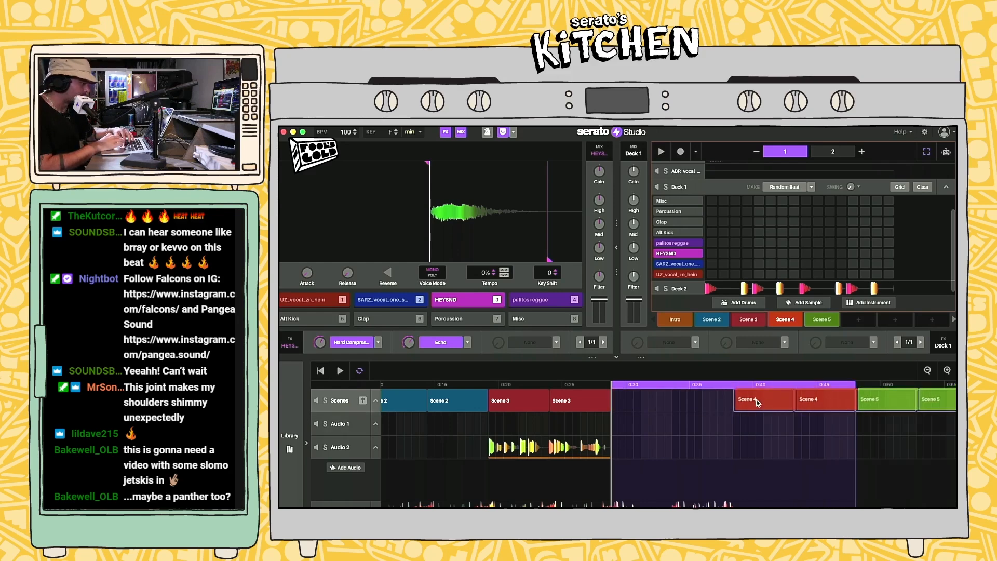
# Step: Duplicate both Scene 3 blocks together with their Audio 2 vocal clip into the gap before Scene 4
pyautogui.click(520, 401)
pyautogui.keyDown('shift'); pyautogui.click(595, 450); pyautogui.keyUp('shift')
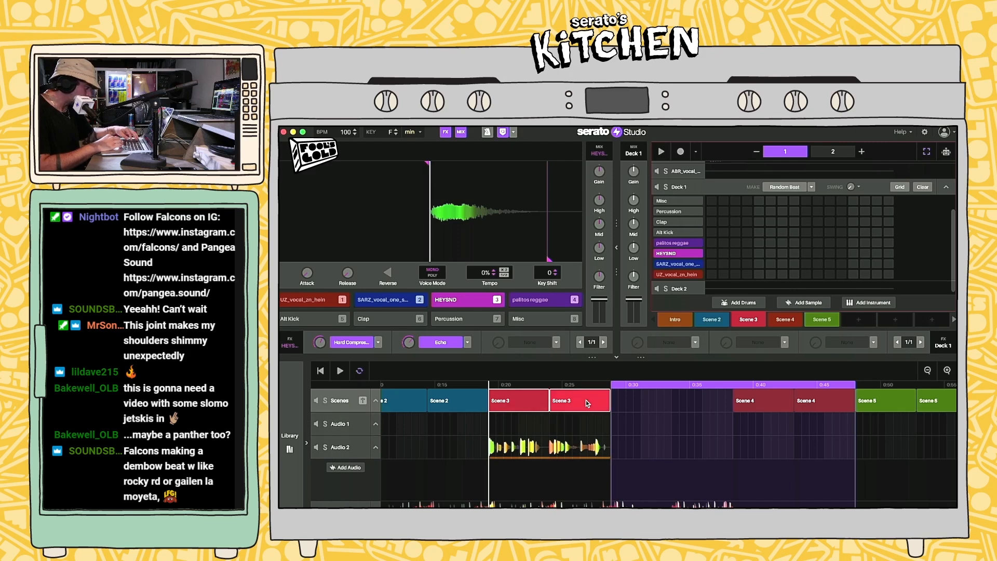
pyautogui.press('super+d')
pyautogui.click(462, 450)
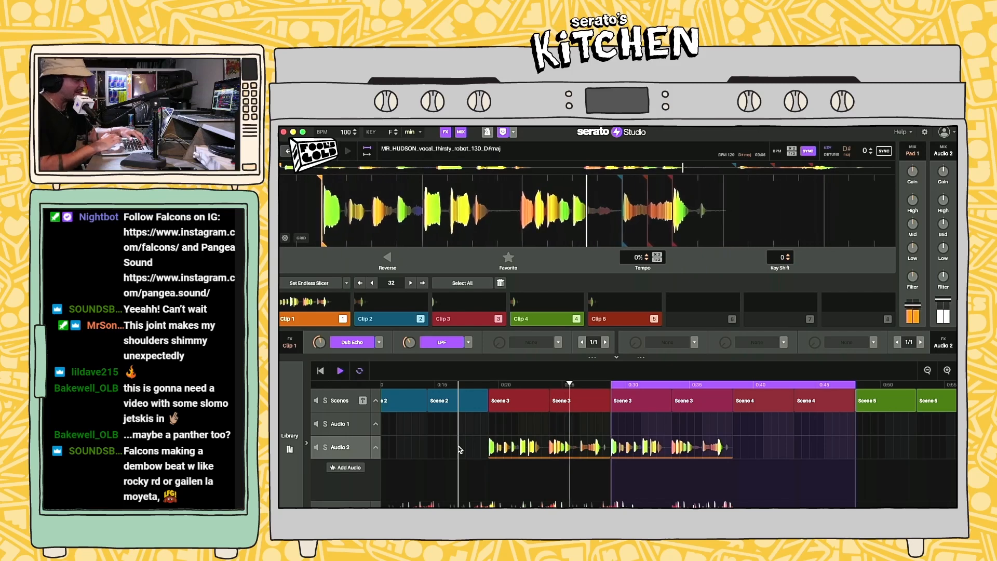
# Step: Stretch the loop range from the first Scene 3 block to the end of the last Scene 5 while playing it
pyautogui.moveTo(612, 384); pyautogui.dragTo(488, 385)
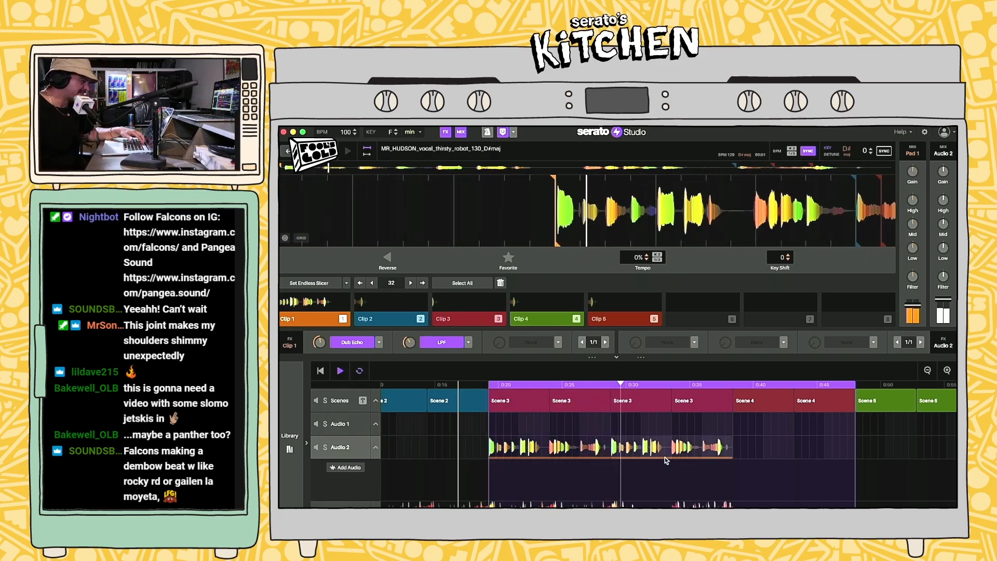
pyautogui.hscroll(3, 665, 457)
pyautogui.hscroll(2, 665, 457)
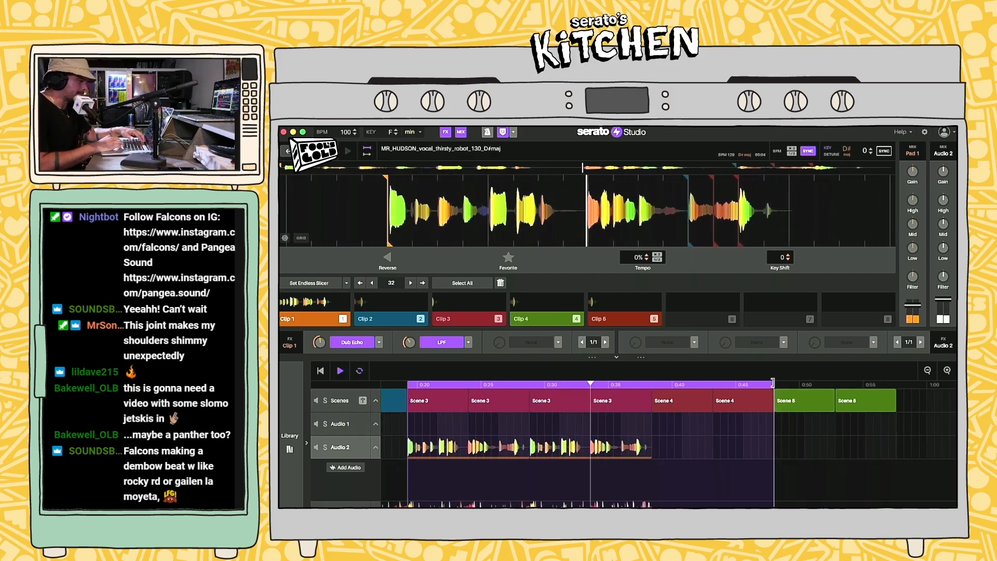
pyautogui.moveTo(774, 384); pyautogui.dragTo(895, 385)
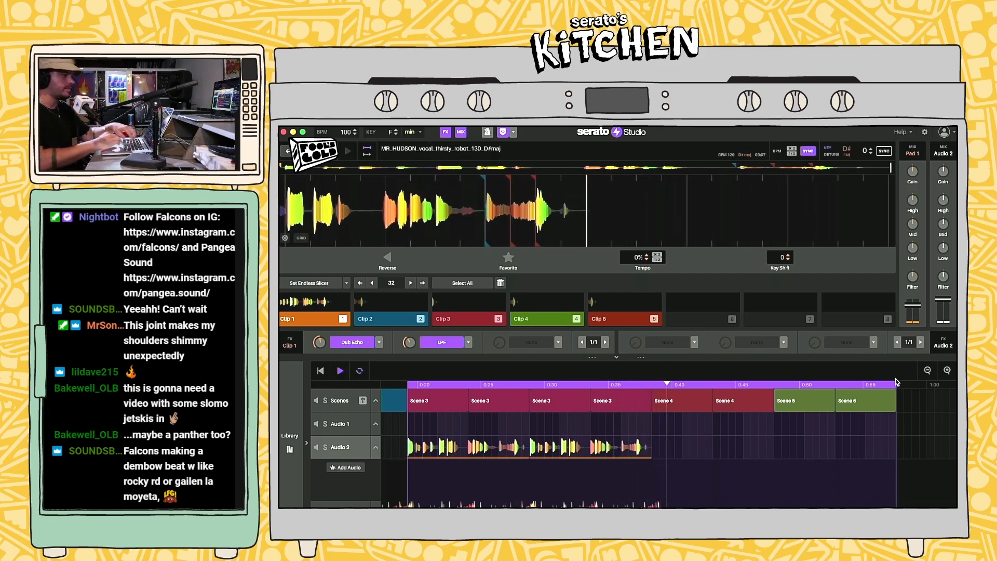
pyautogui.press('space')
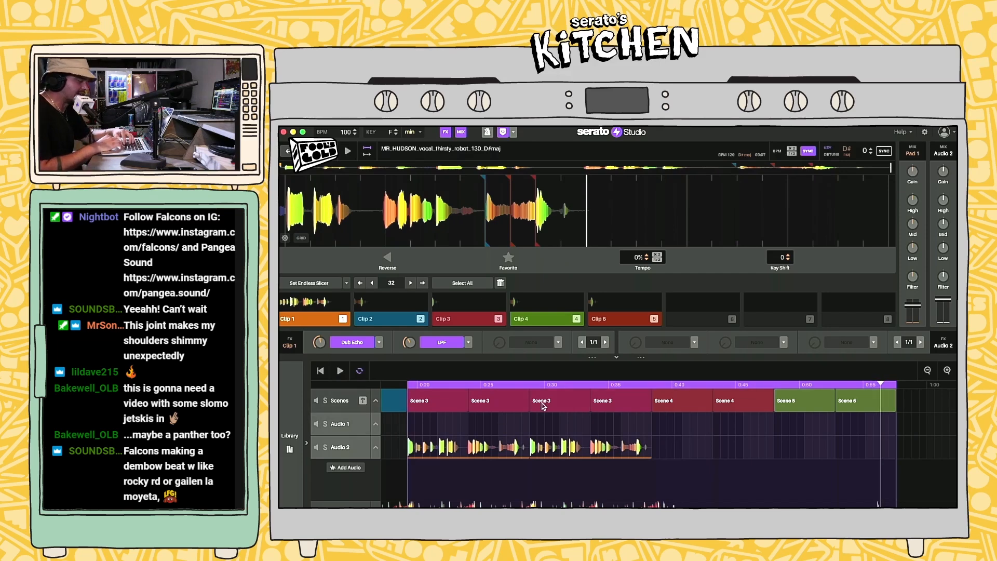
# Step: Select the last Scene 3 block, compare Scenes 4 and 5, and copy Scene 3 into the empty slot after Scene 5
pyautogui.click(518, 448)
pyautogui.click(623, 399)
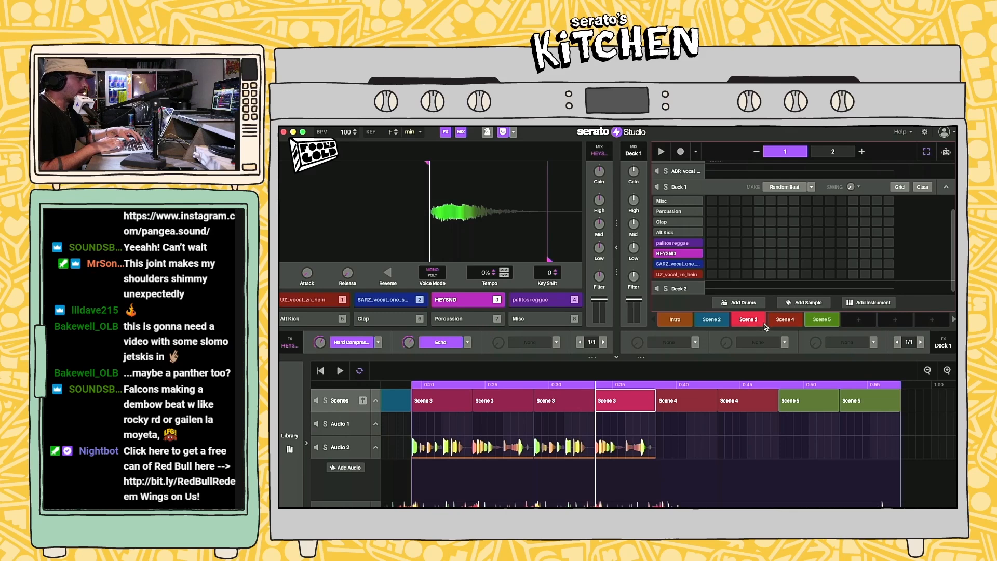
pyautogui.click(799, 319)
pyautogui.click(818, 320)
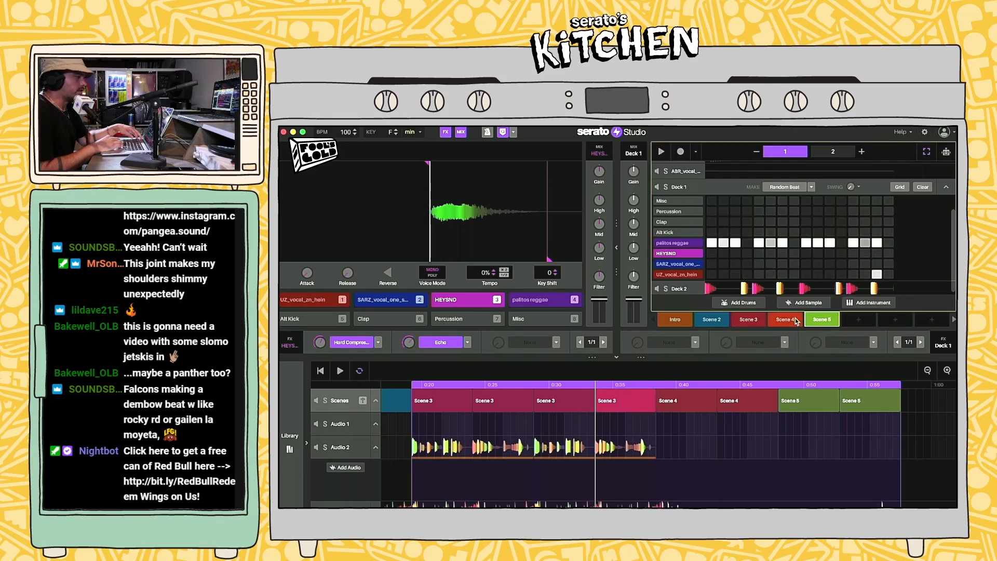
pyautogui.click(785, 320)
pyautogui.click(740, 322)
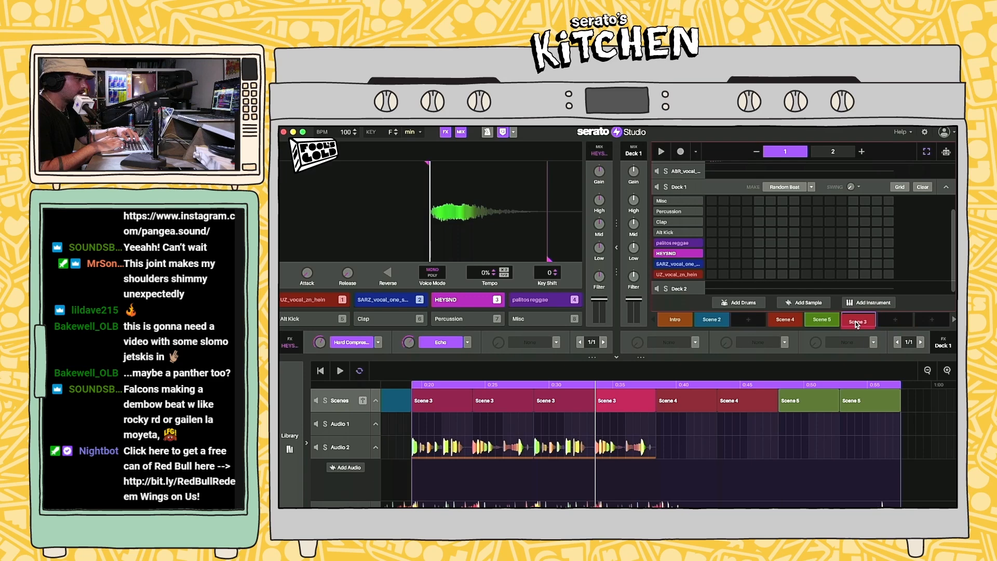
pyautogui.click(892, 322)
pyautogui.moveTo(864, 322); pyautogui.dragTo(749, 321)
pyautogui.moveTo(896, 319); pyautogui.dragTo(858, 320)
pyautogui.press('space')
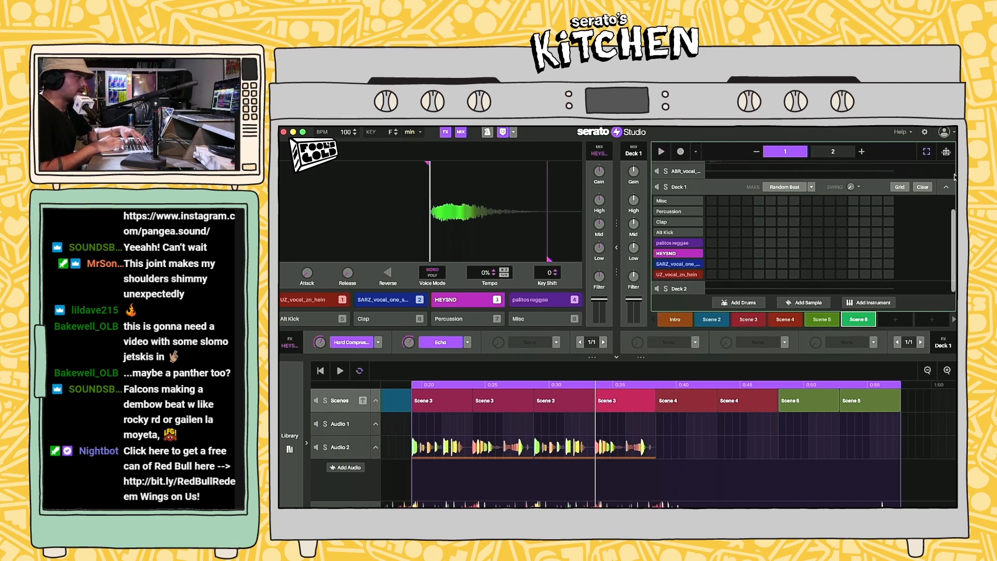
# Step: Show both bars of Scene 6 and shorten the last pad 2 note of the TAINY guitarron loop to about half
pyautogui.scroll(3, 747, 227)
pyautogui.scroll(-3, 746, 228)
pyautogui.scroll(3, 747, 227)
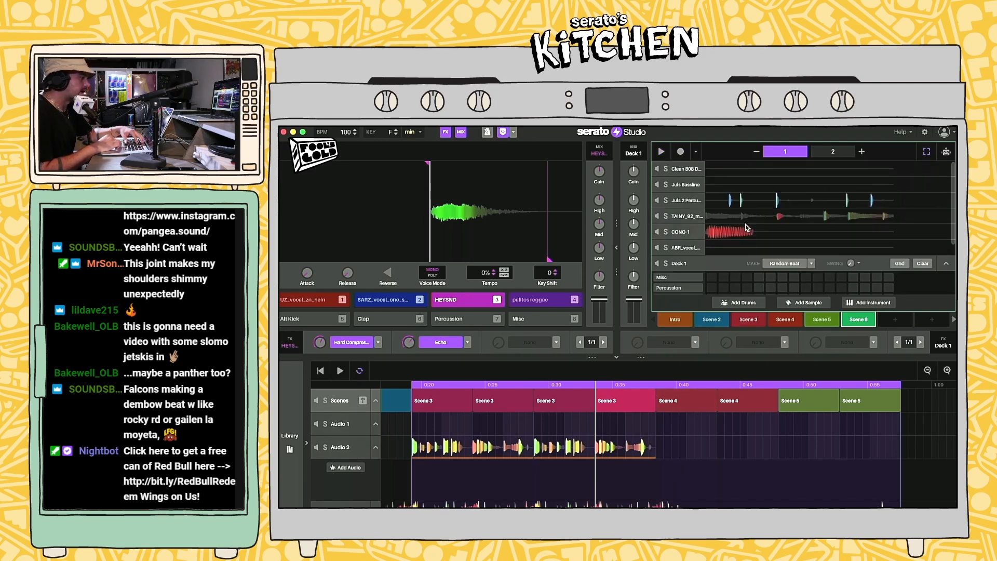
pyautogui.scroll(-4, 746, 226)
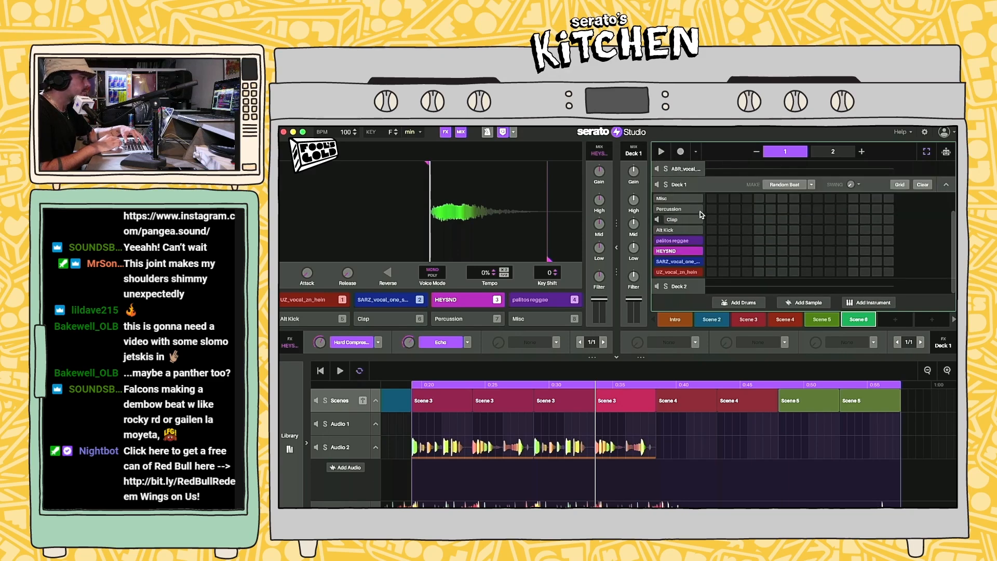
pyautogui.click(946, 184)
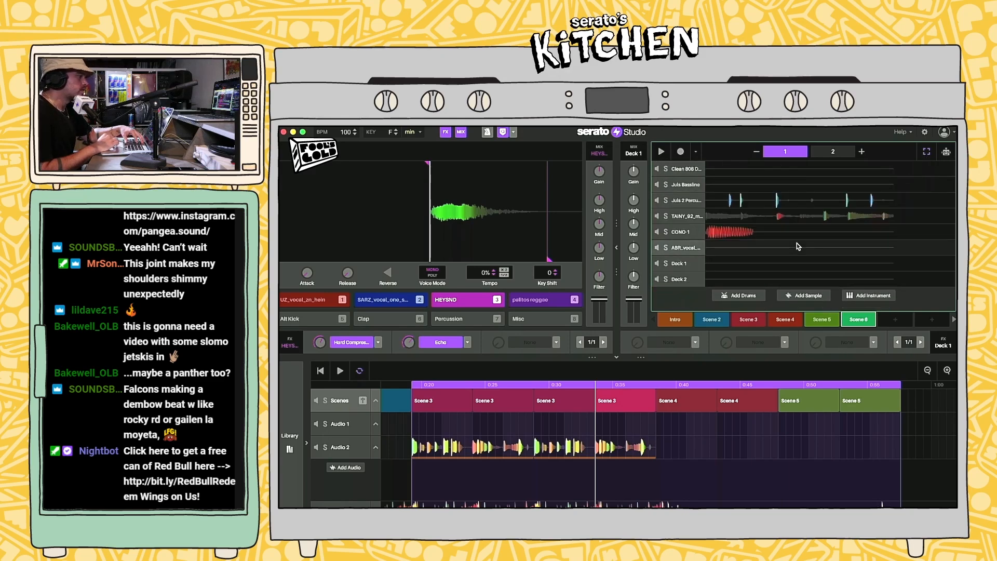
pyautogui.doubleClick(769, 217)
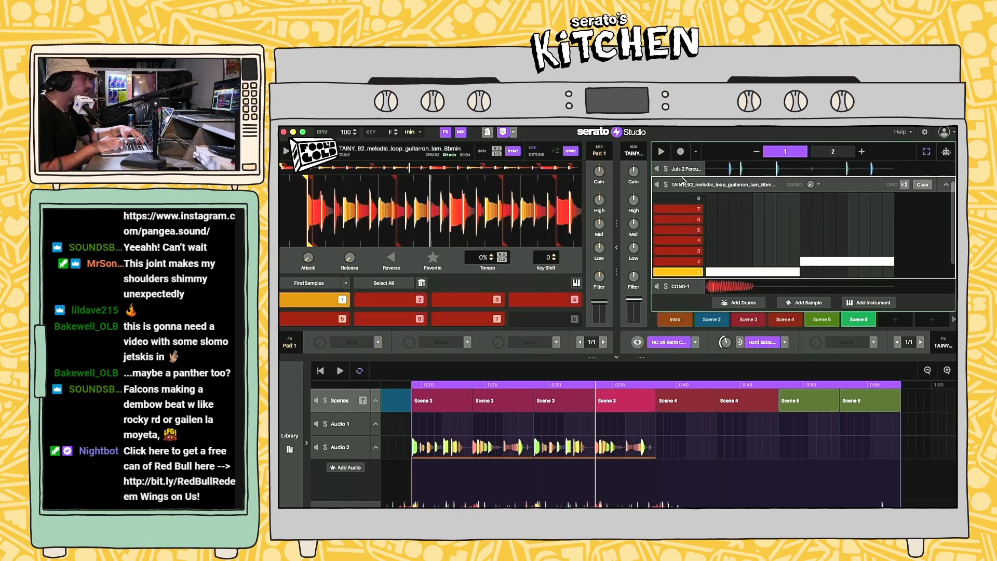
pyautogui.scroll(-1, 695, 245)
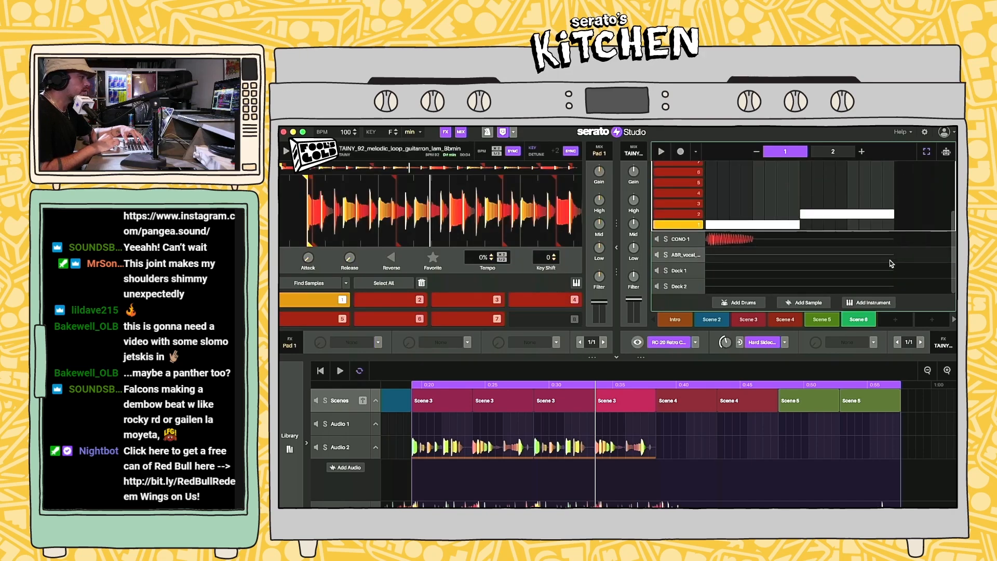
pyautogui.scroll(2, 695, 244)
pyautogui.click(616, 248)
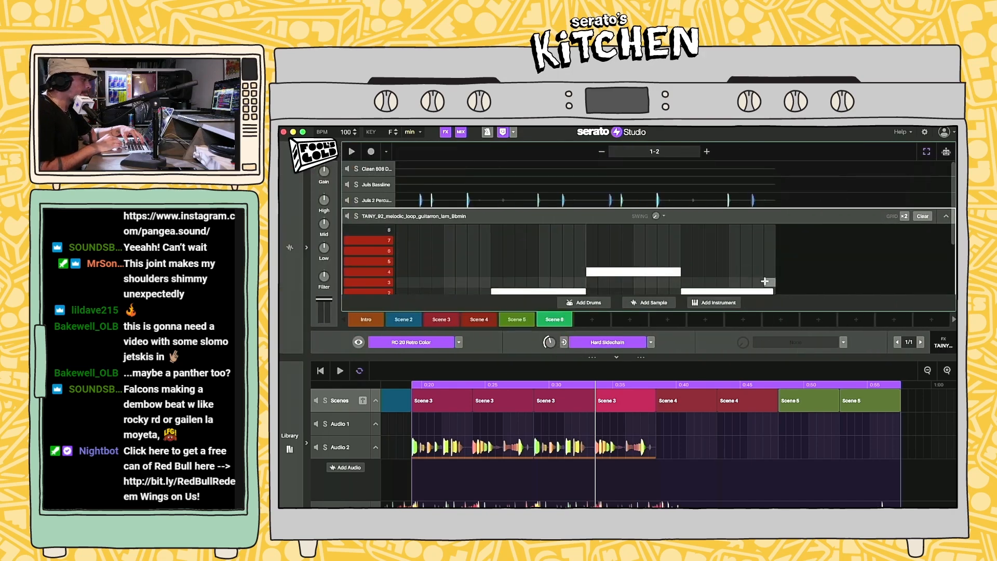
pyautogui.click(773, 291)
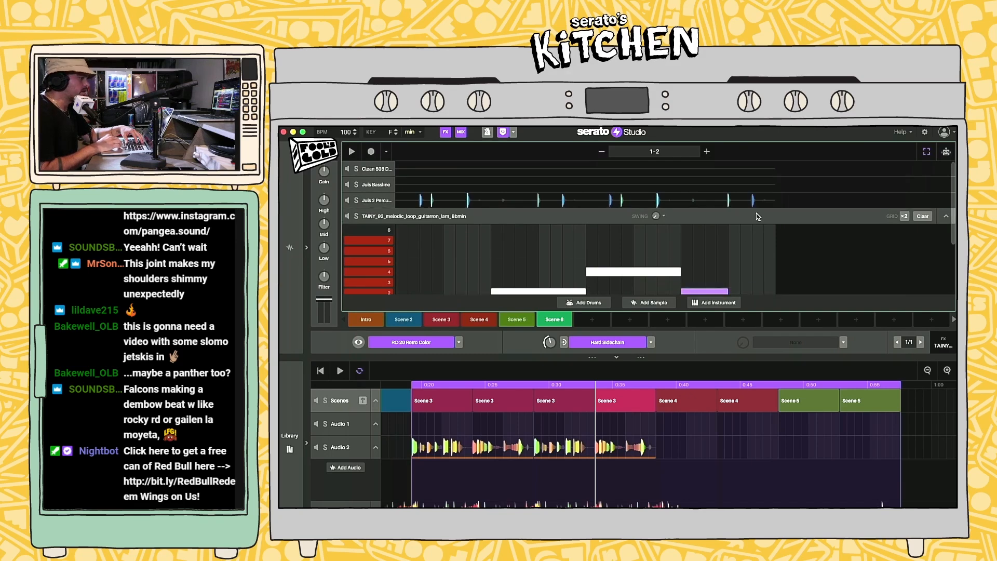
# Step: Remove the final Clav, Hit and Roll steps from Scene 6's Juls 2 Percussion Drum Kit and play the scene
pyautogui.click(369, 198)
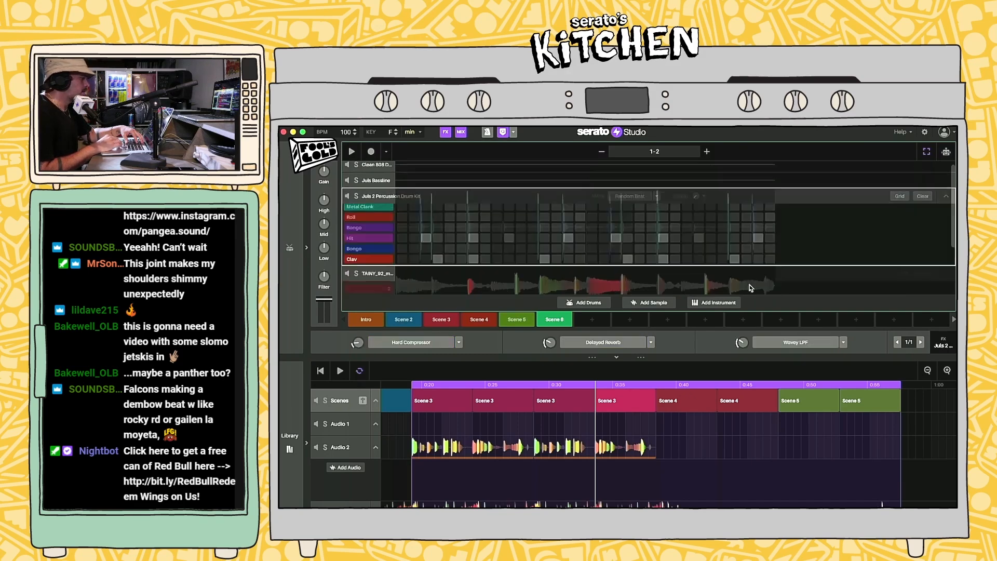
pyautogui.scroll(1, 624, 250)
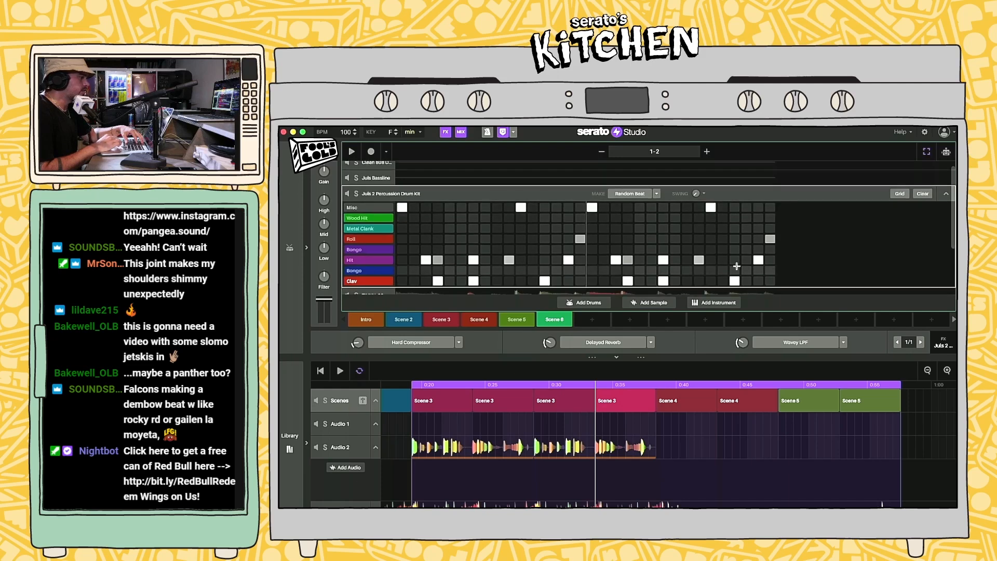
pyautogui.click(735, 281)
pyautogui.click(759, 260)
pyautogui.click(770, 239)
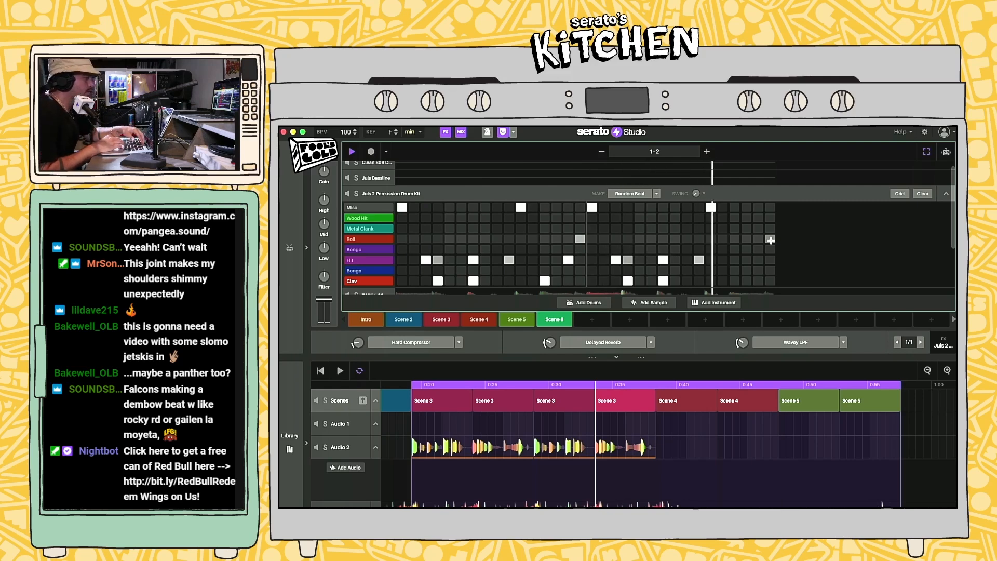
pyautogui.press('space')
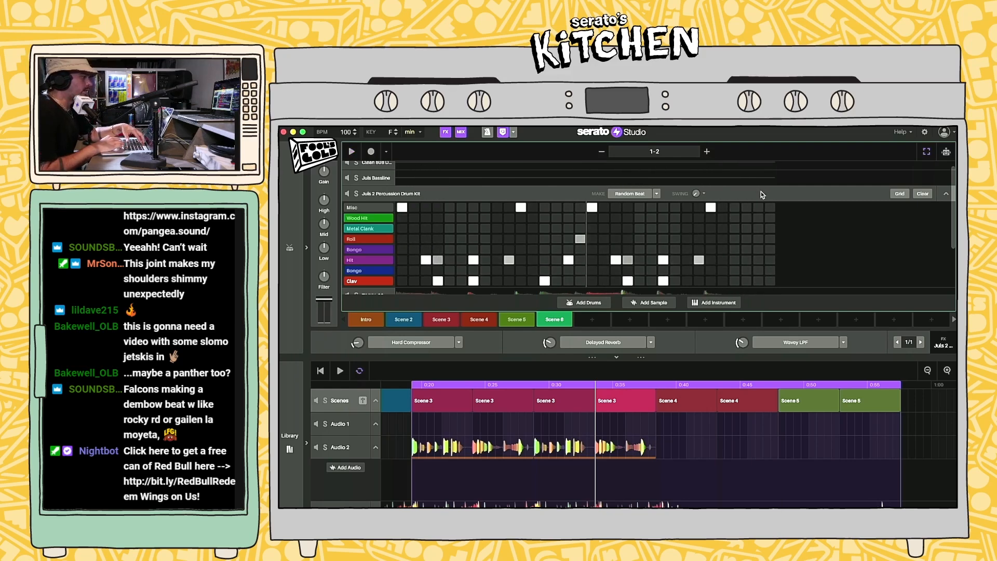
# Step: Delete the two G notes at the end of CONO-1 and replace the last Scene 3 block with Scene 6
pyautogui.click(946, 194)
pyautogui.click(374, 234)
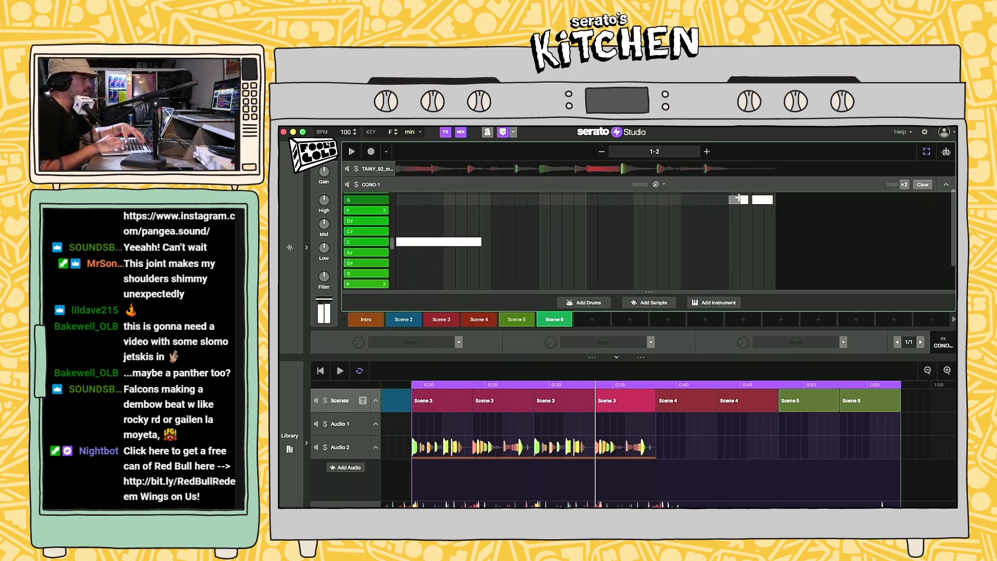
pyautogui.press('space')
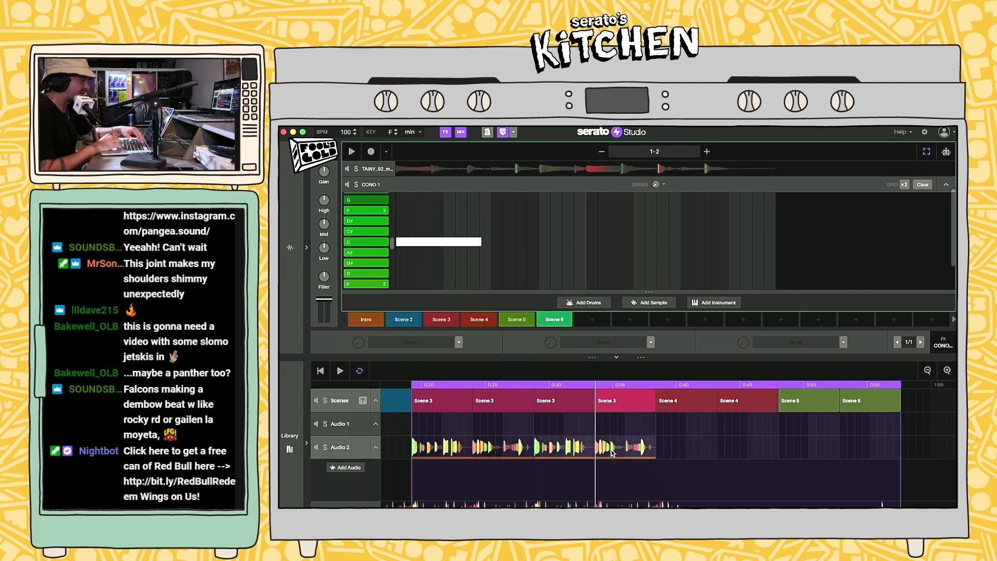
pyautogui.moveTo(555, 321); pyautogui.dragTo(613, 404)
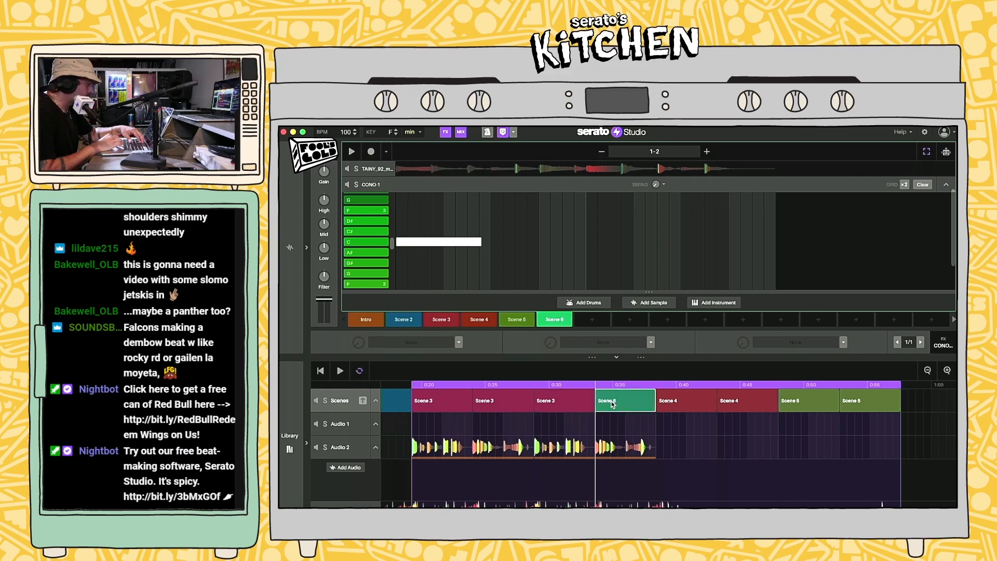
# Step: Browse the library's drum crates and audio samples, and open the PERC LOOPS crate
pyautogui.click(289, 447)
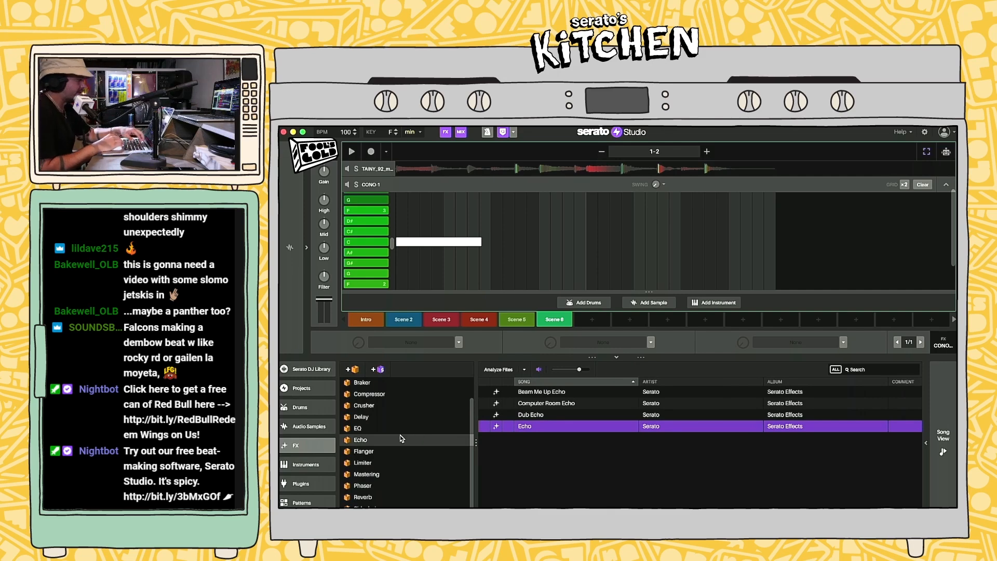
pyautogui.scroll(-1, 304, 435)
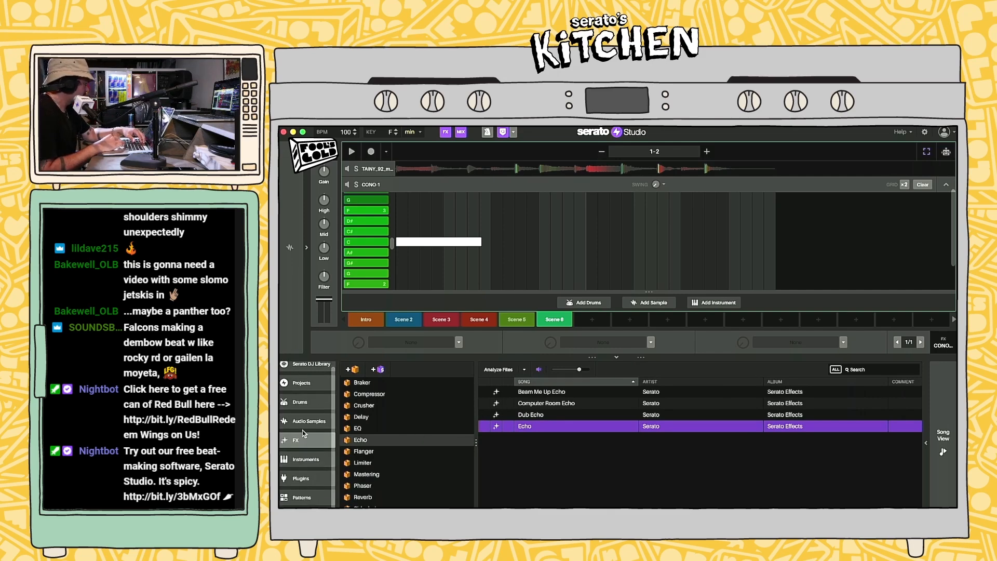
pyautogui.click(306, 400)
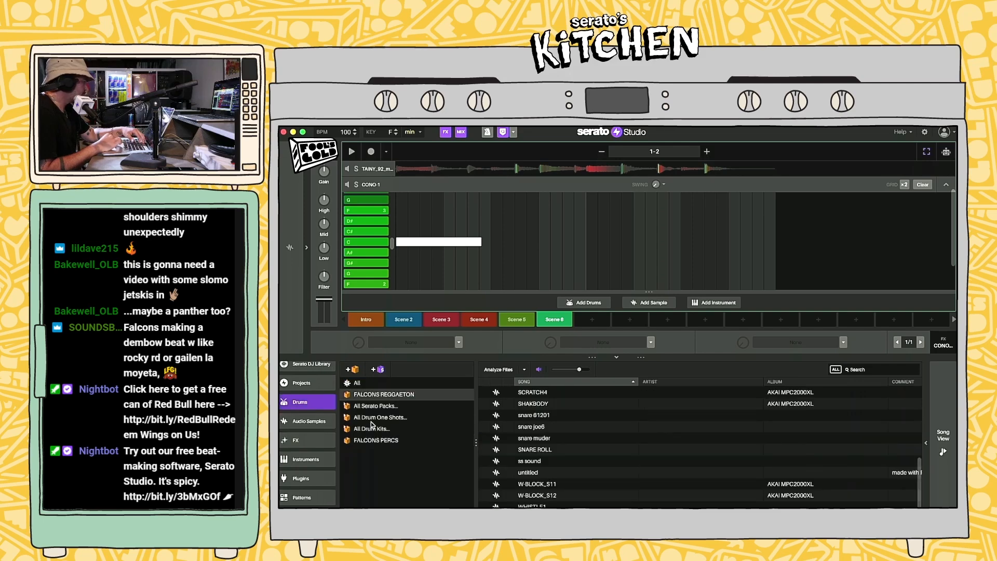
pyautogui.scroll(5, 552, 458)
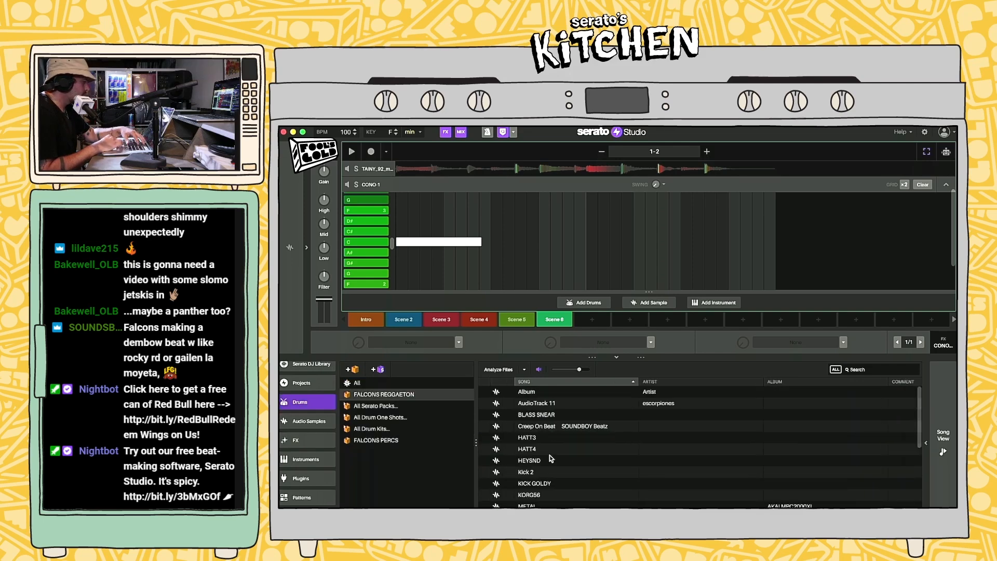
pyautogui.click(380, 443)
pyautogui.click(306, 440)
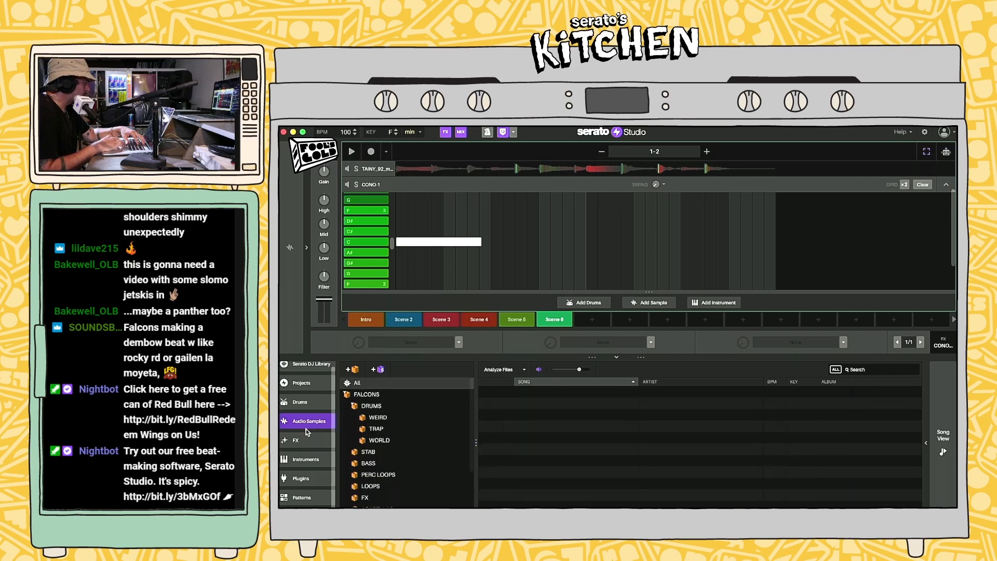
pyautogui.click(306, 422)
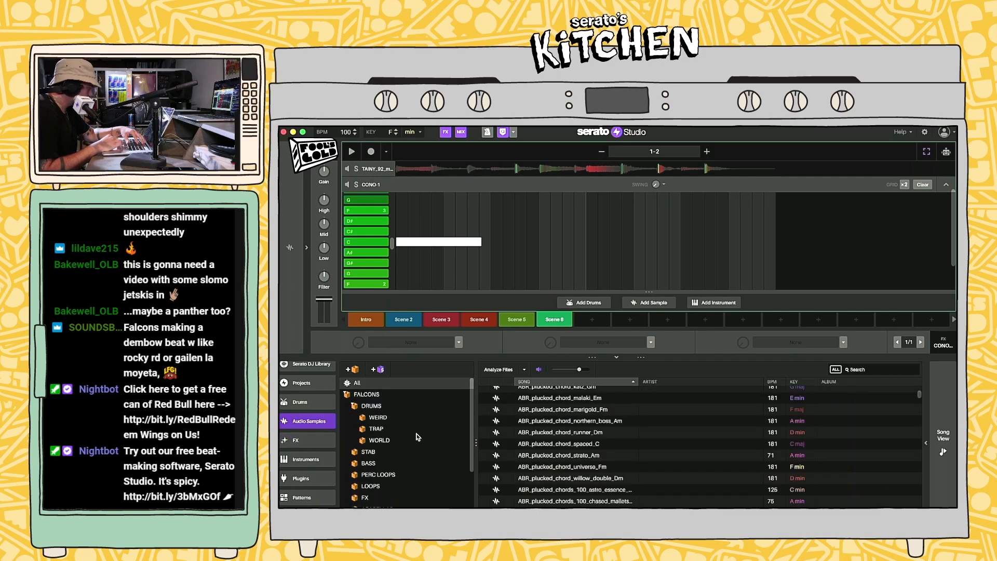
pyautogui.click(380, 476)
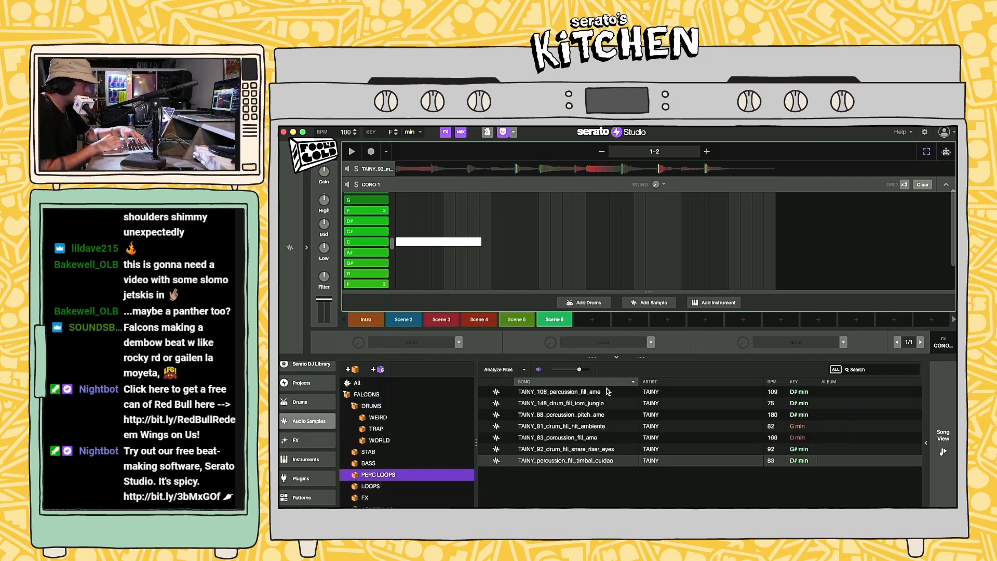
# Step: Audition the TAINY fills and load TAINY_percussion_fill_timbal_cuidao onto pad 5 of the Deck 2 drum kit
pyautogui.click(594, 392)
pyautogui.press('Down')
pyautogui.press('Down')
pyautogui.press('Down')
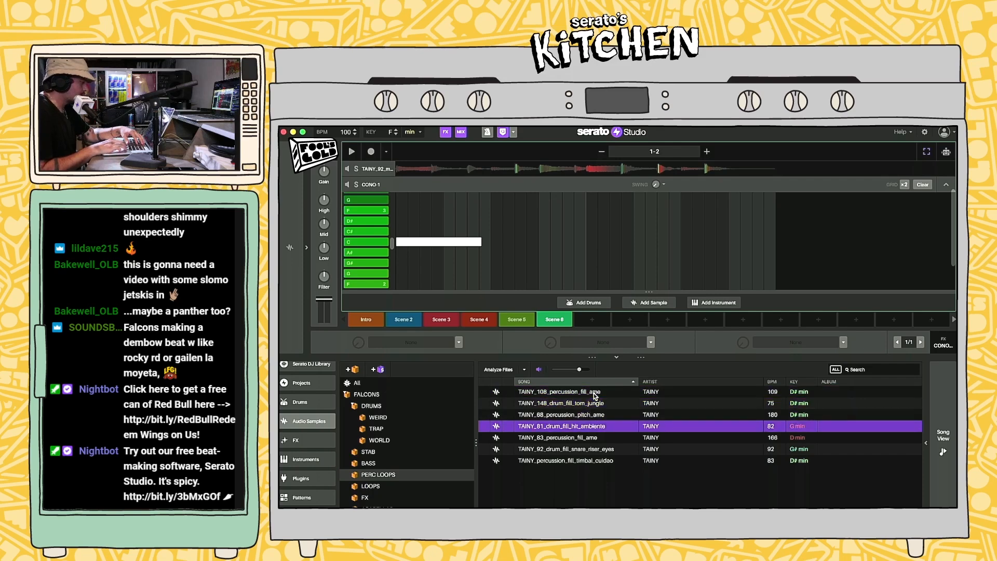
pyautogui.press('Down')
pyautogui.press('Down')
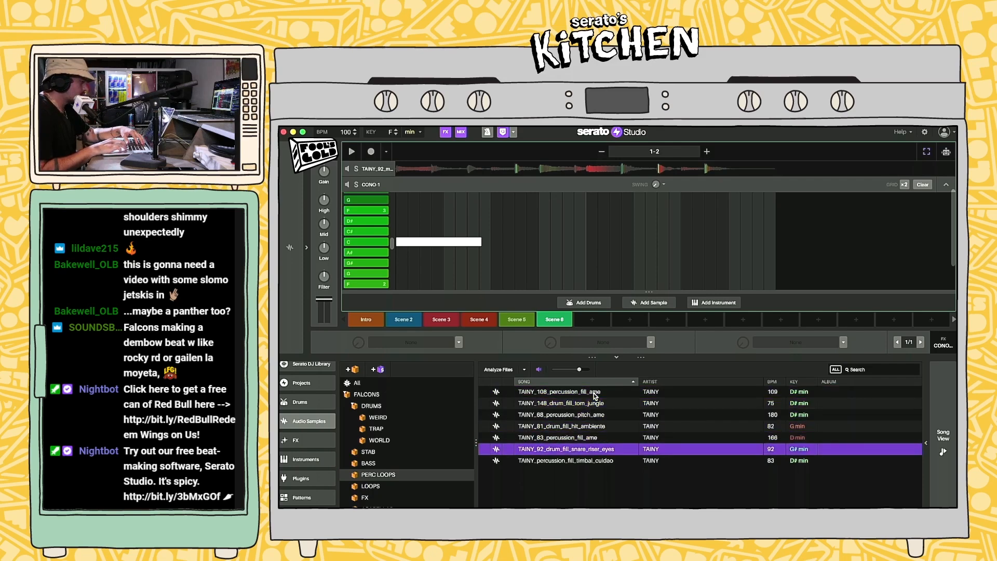
pyautogui.press('Down')
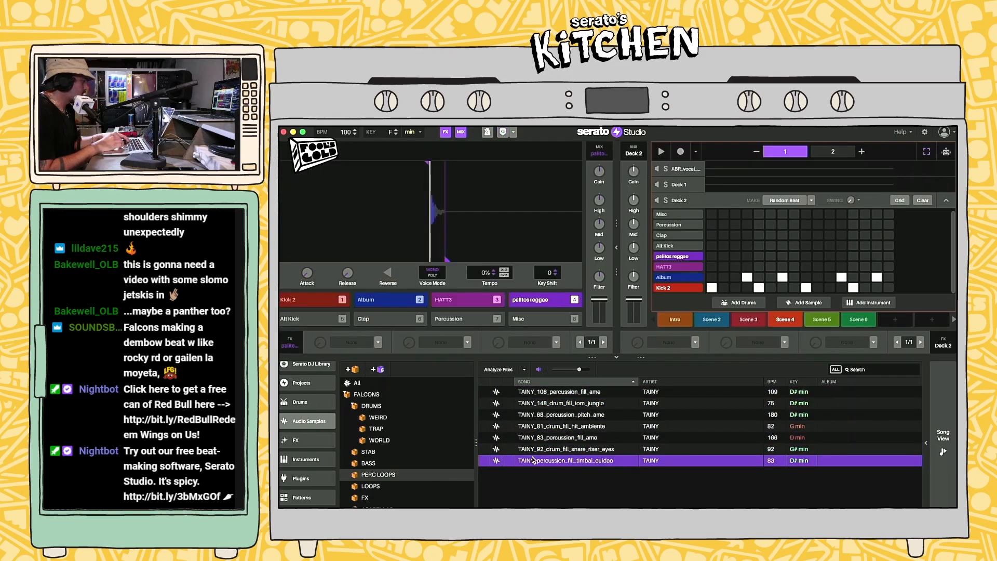
pyautogui.moveTo(533, 458); pyautogui.dragTo(302, 322)
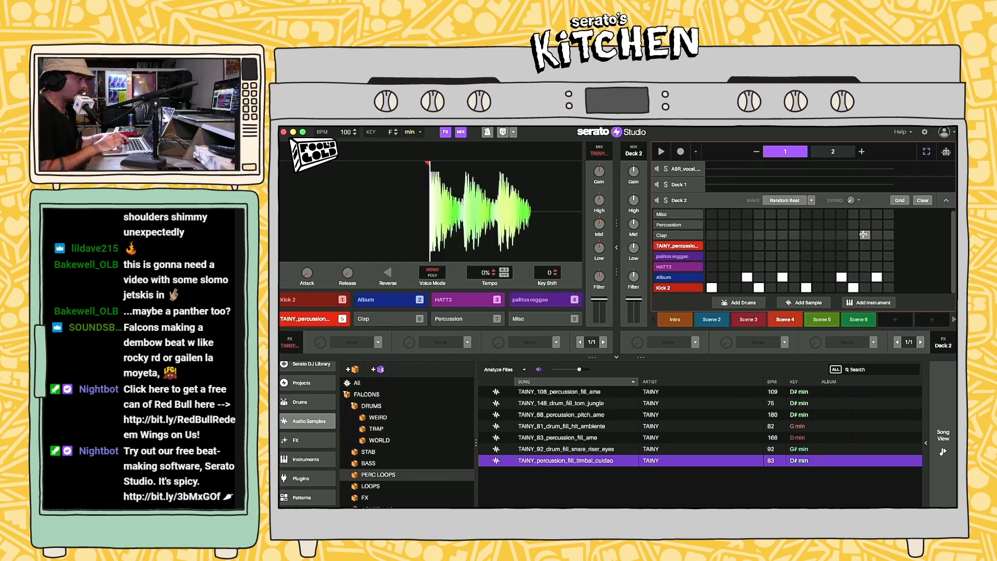
# Step: Show both bars of Deck 2, return to Song View, and play the arrangement from the Scene 6 block
pyautogui.click(617, 249)
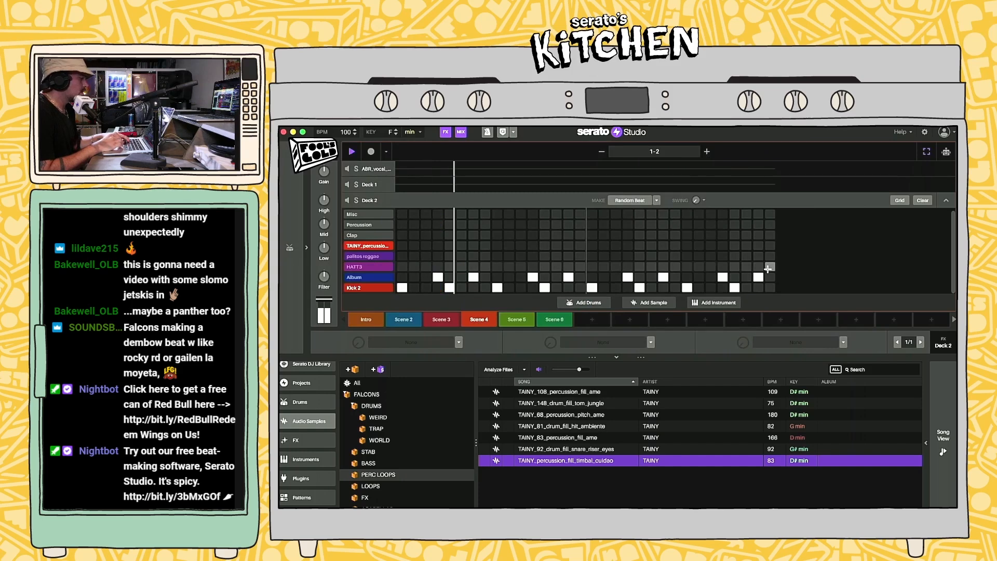
pyautogui.click(943, 435)
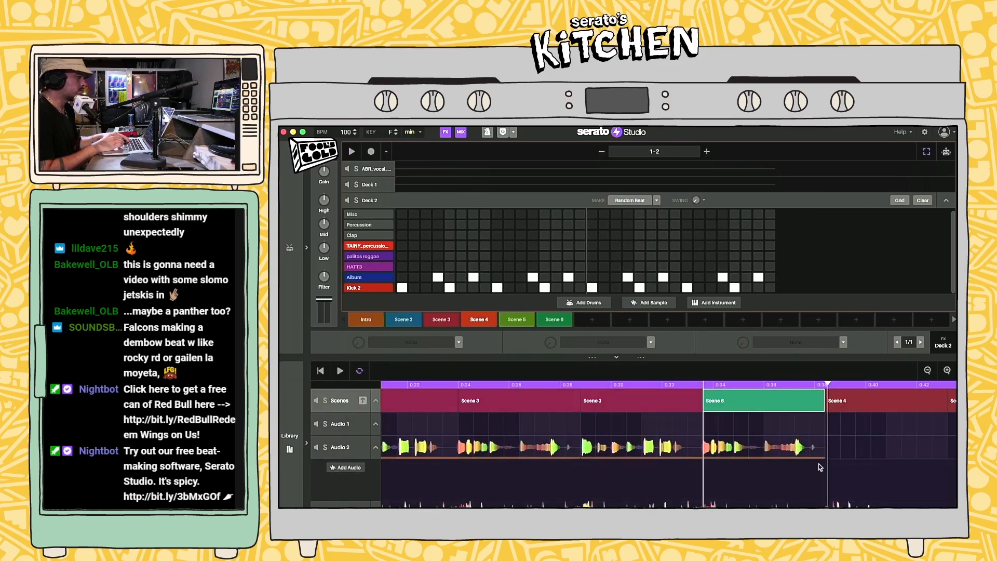
pyautogui.click(609, 405)
pyautogui.click(722, 398)
pyautogui.press('space')
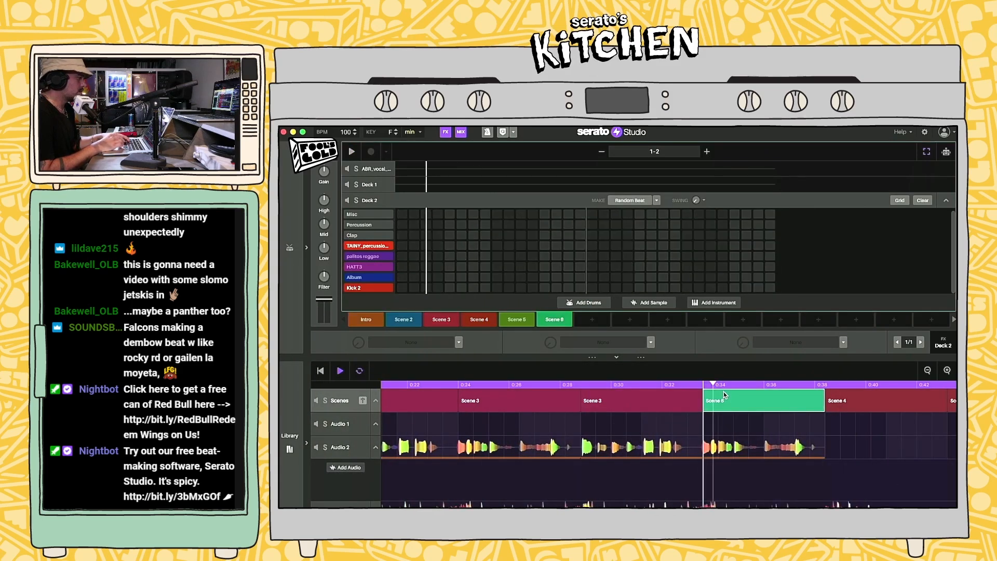
# Step: Add TAINY percussion fill hits on steps 13 and 15 of Scene 6's second bar in Deck 2 and play the scene
pyautogui.click(735, 235)
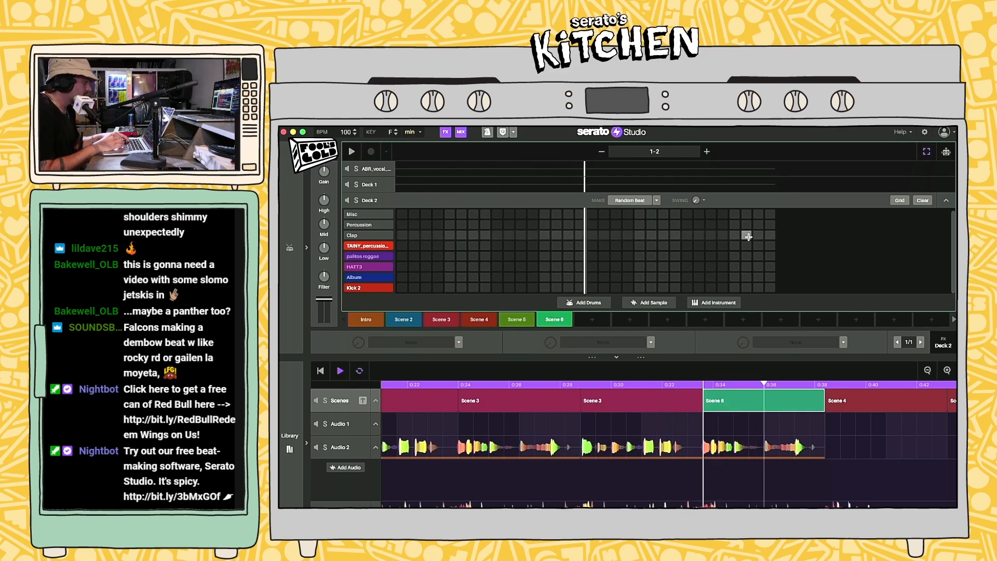
pyautogui.press('space')
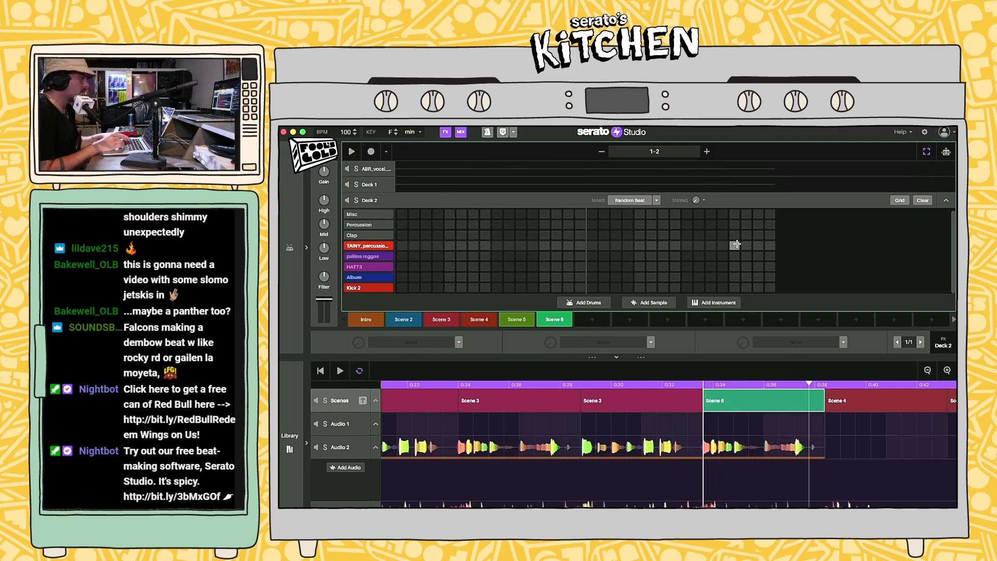
pyautogui.click(758, 245)
pyautogui.press('space')
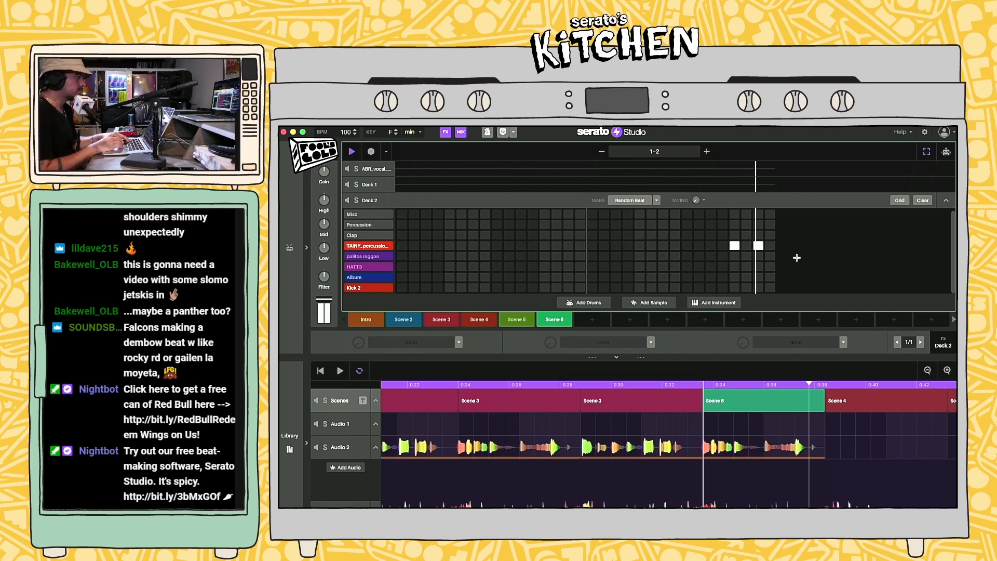
pyautogui.press('space')
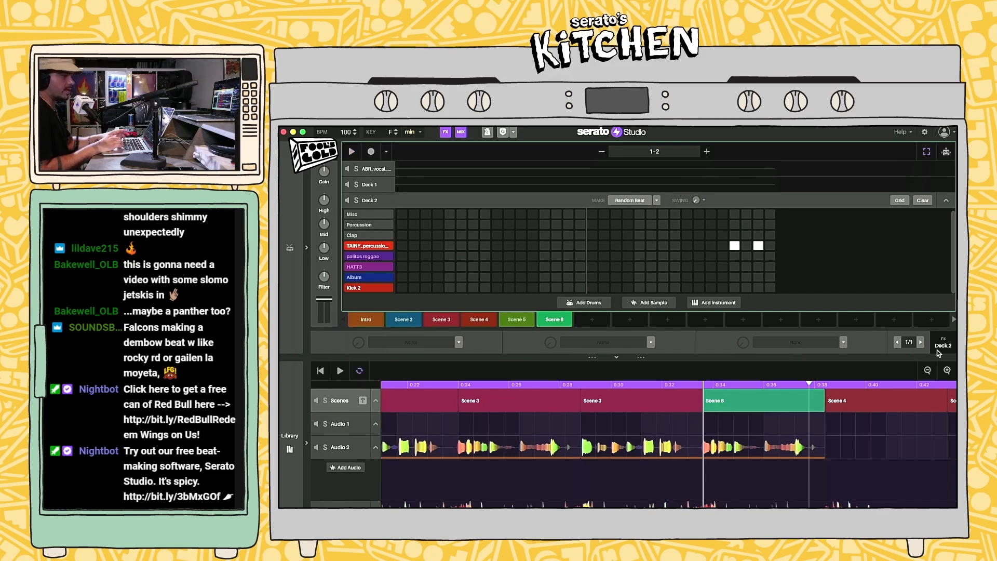
# Step: Show the whole arrangement and play it from the first Intro block
pyautogui.click(930, 371)
pyautogui.click(928, 371)
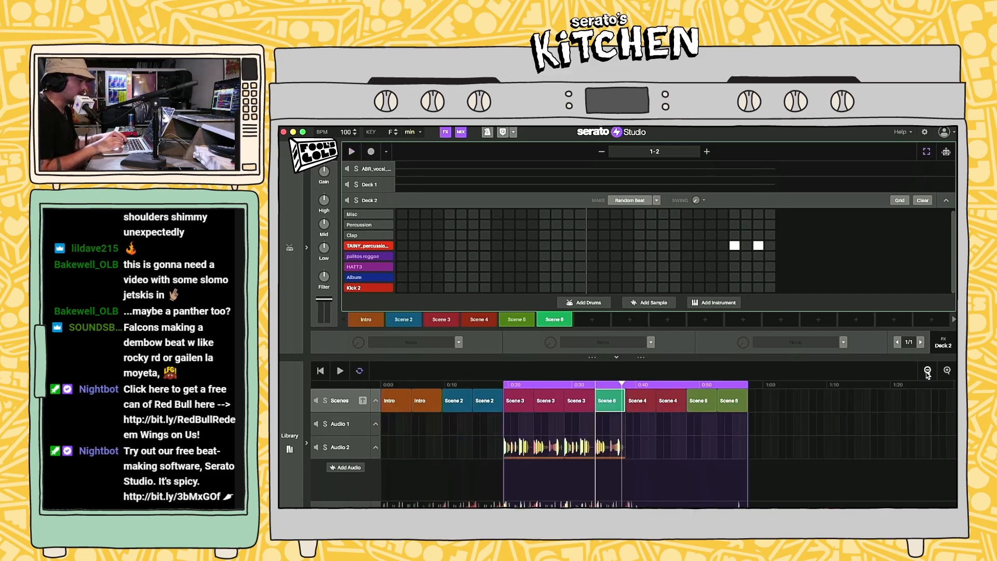
pyautogui.click(395, 400)
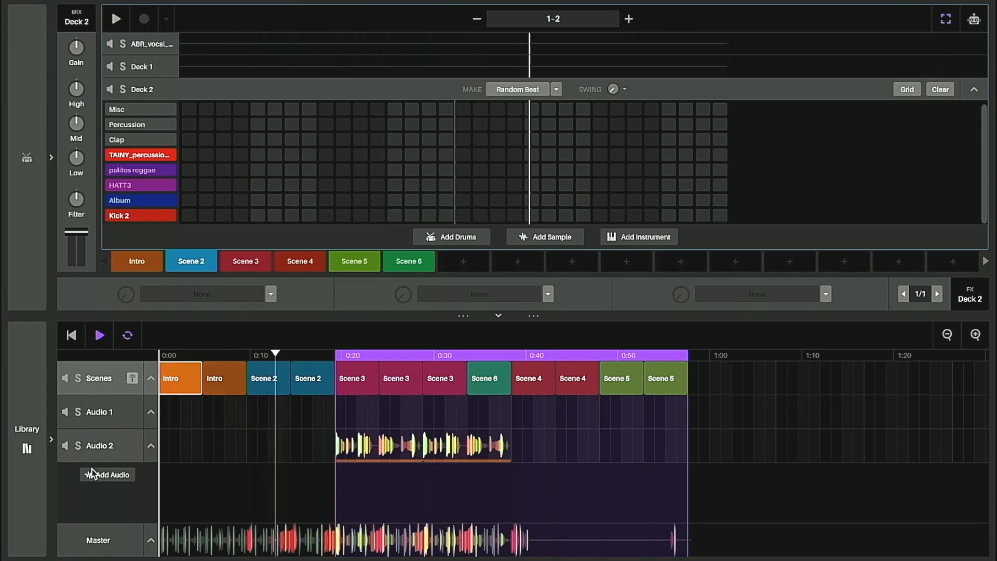
pyautogui.click(495, 264)
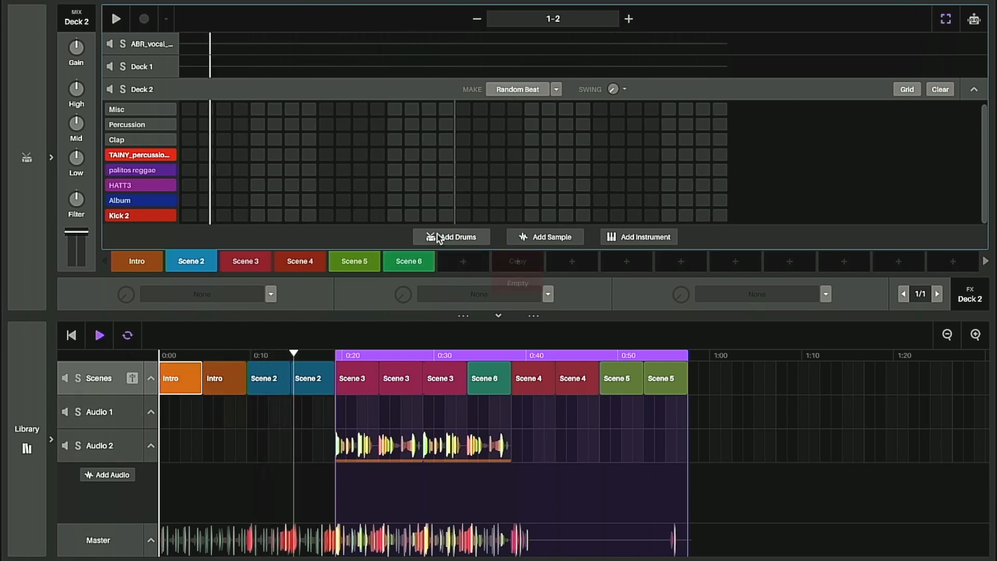
pyautogui.click(27, 432)
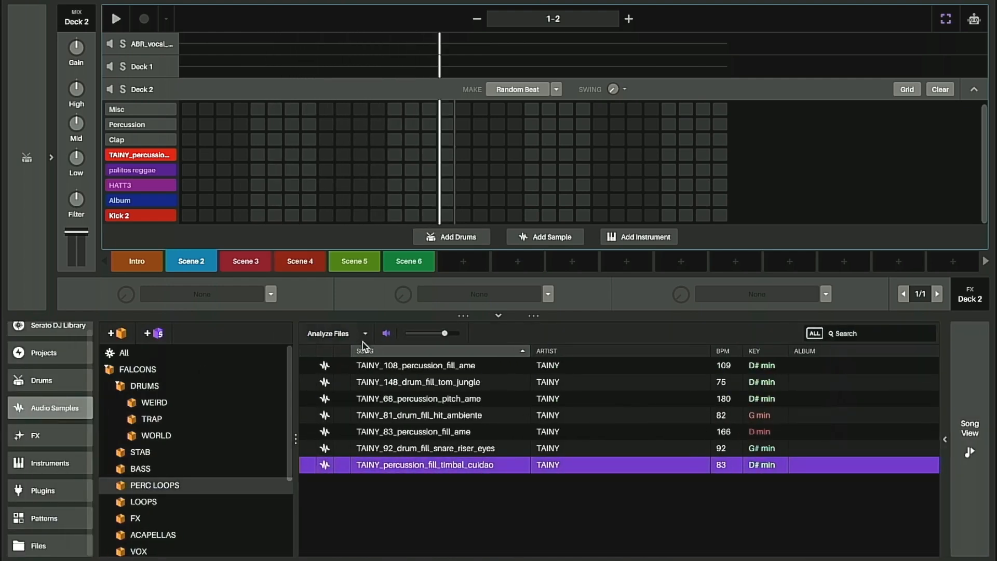
pyautogui.click(968, 433)
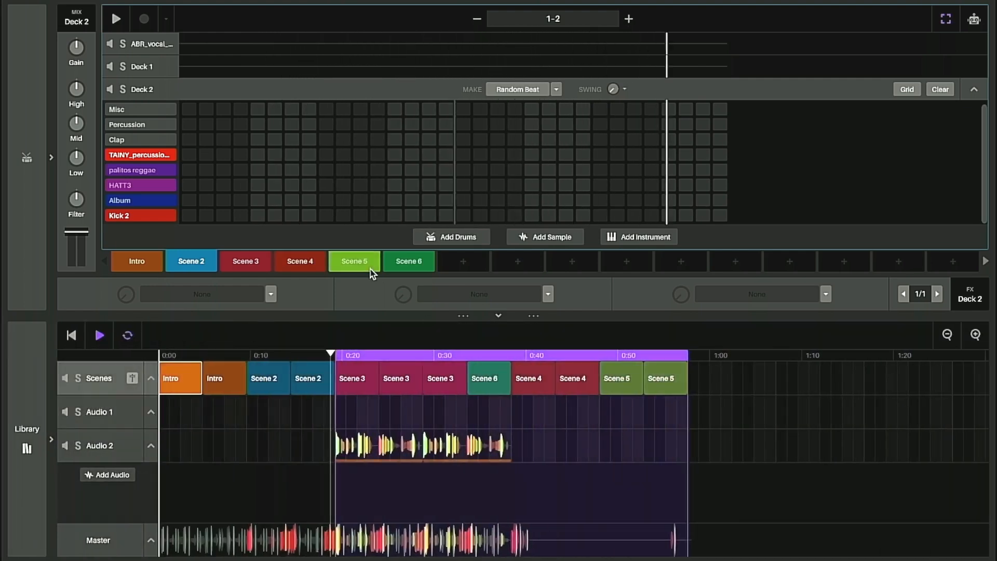
# Step: Select the third Scene 3 block, show Deck 2's pads, and narrow the loop region to the Scene 4 and Scene 5 blocks
pyautogui.click(248, 264)
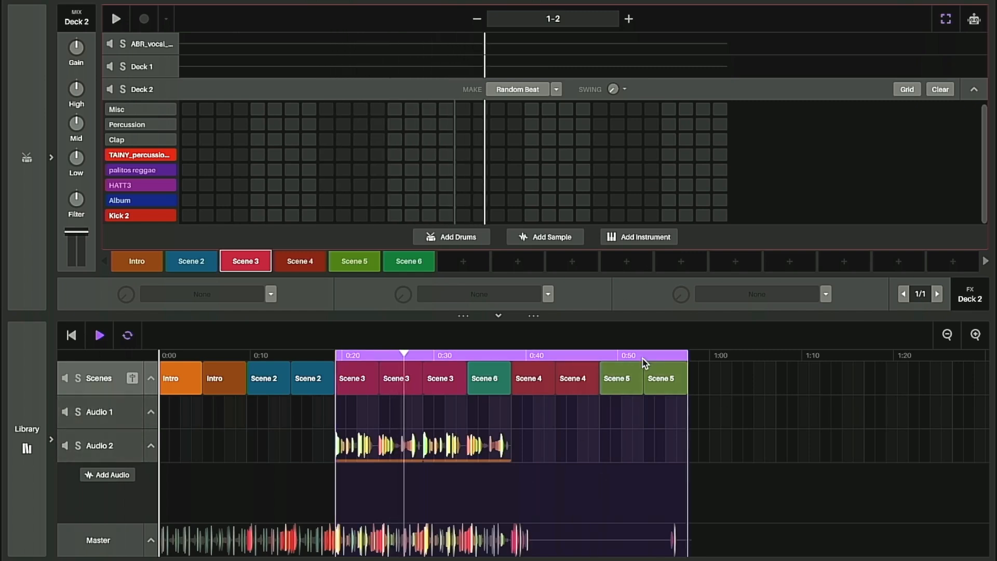
pyautogui.click(451, 381)
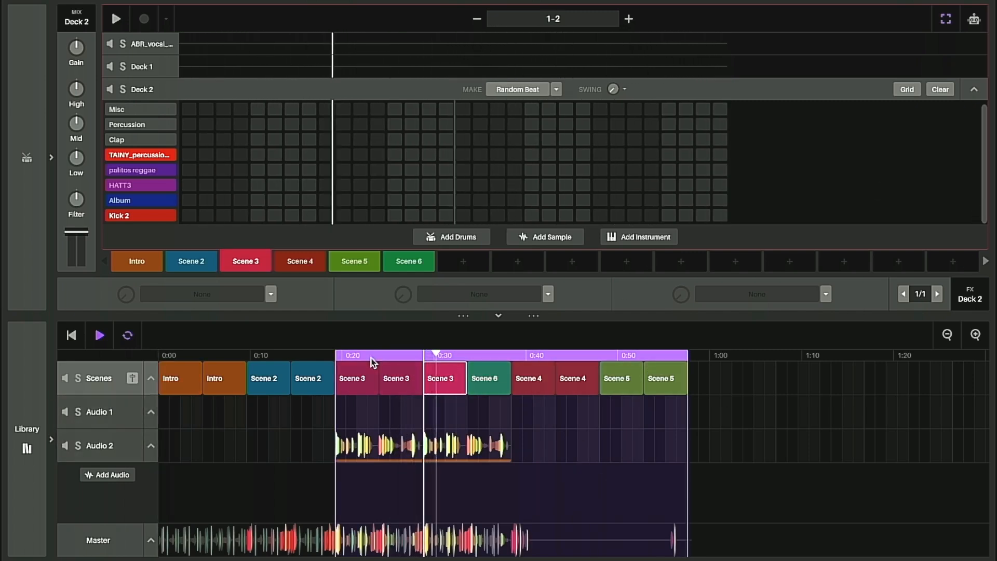
pyautogui.click(27, 157)
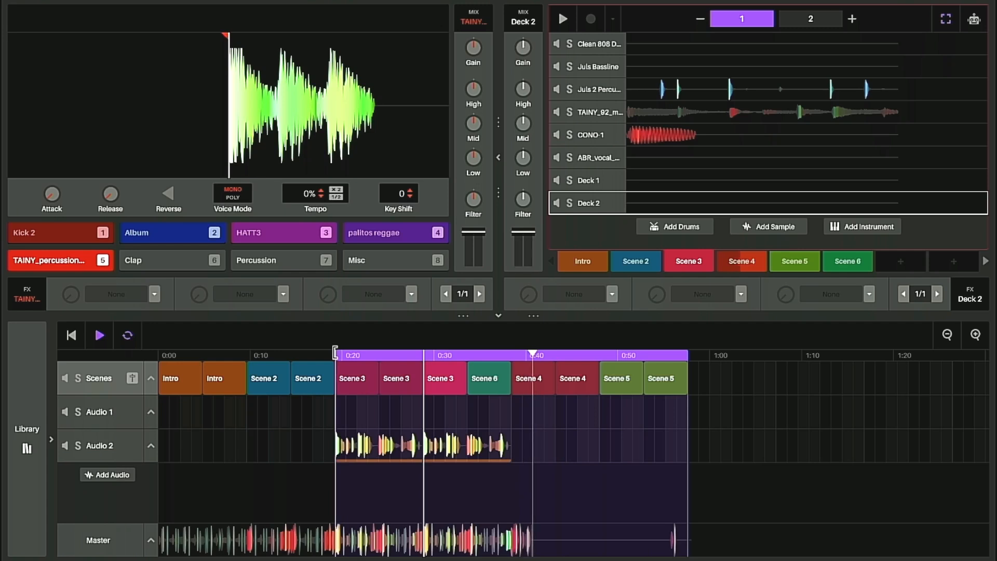
pyautogui.moveTo(334, 345); pyautogui.dragTo(512, 346)
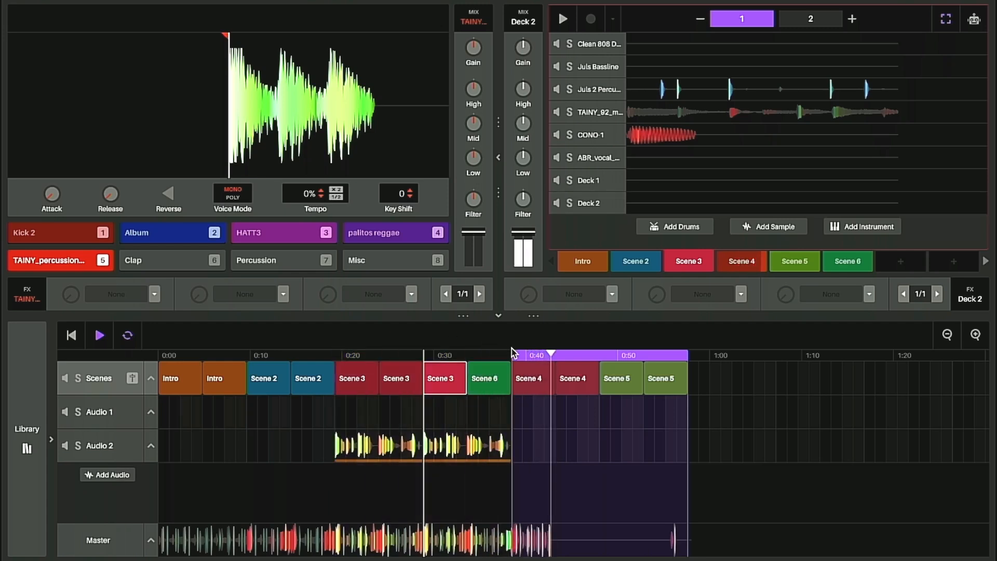
# Step: Play the arrangement from the Scene 6 block to check the transition into the Scene 4 section
pyautogui.click(560, 353)
pyautogui.press('space')
pyautogui.click(484, 387)
pyautogui.press('space')
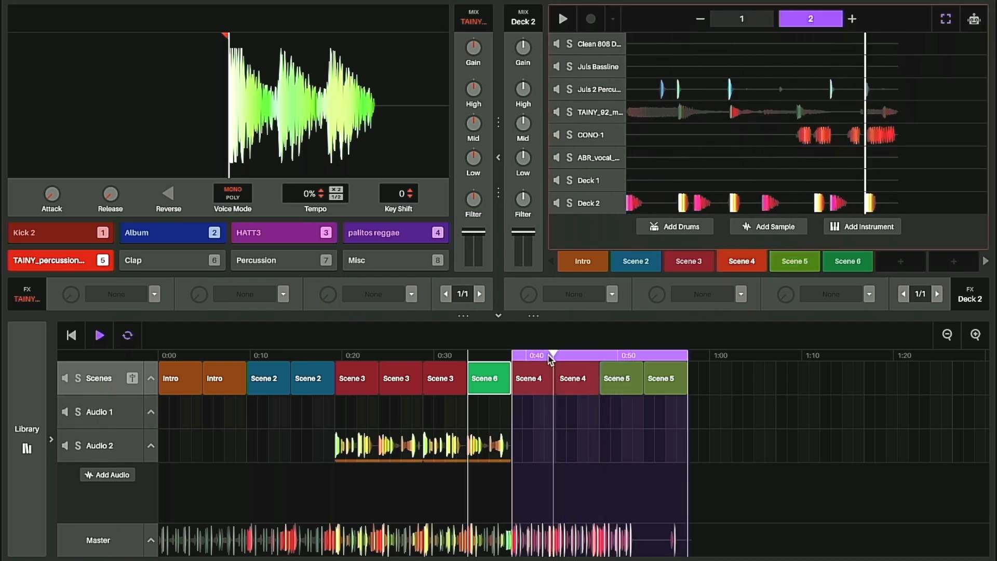
pyautogui.click(532, 370)
pyautogui.click(537, 358)
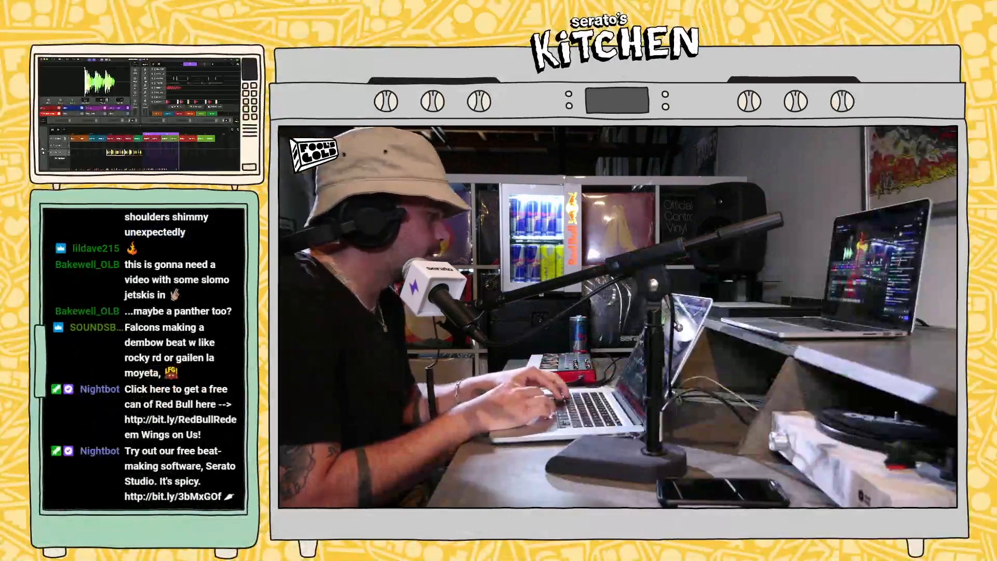
# Step: Paste a copy of the Audio 2 clips under the repeated Scene 4 and Scene 5 blocks after the loop region
pyautogui.click(128, 152)
pyautogui.press('super+v')
pyautogui.click(171, 155)
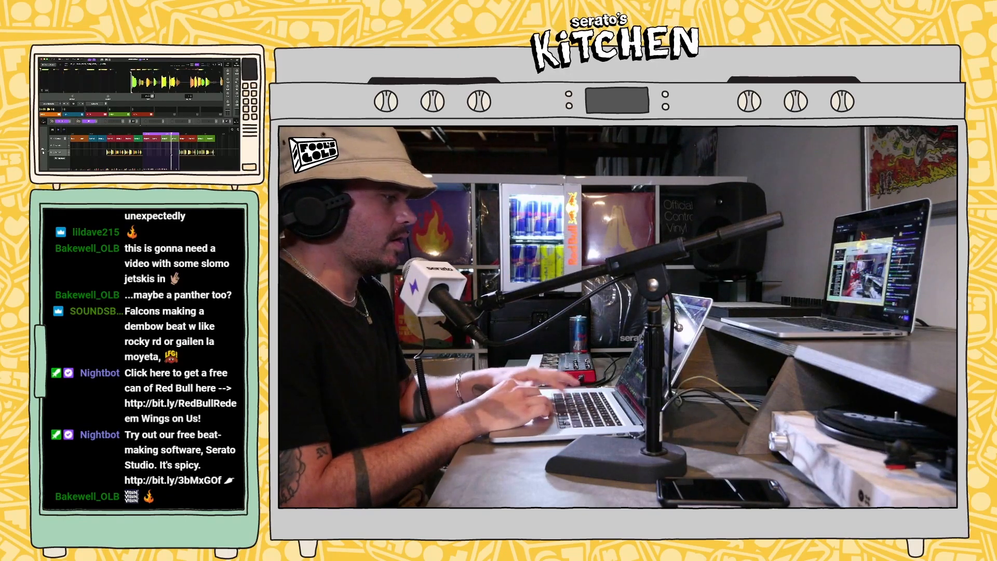
# Step: Duplicate the first Scene 5 block over the second Scene 6 block and extend the loop region to the arrangement's end
pyautogui.click(174, 139)
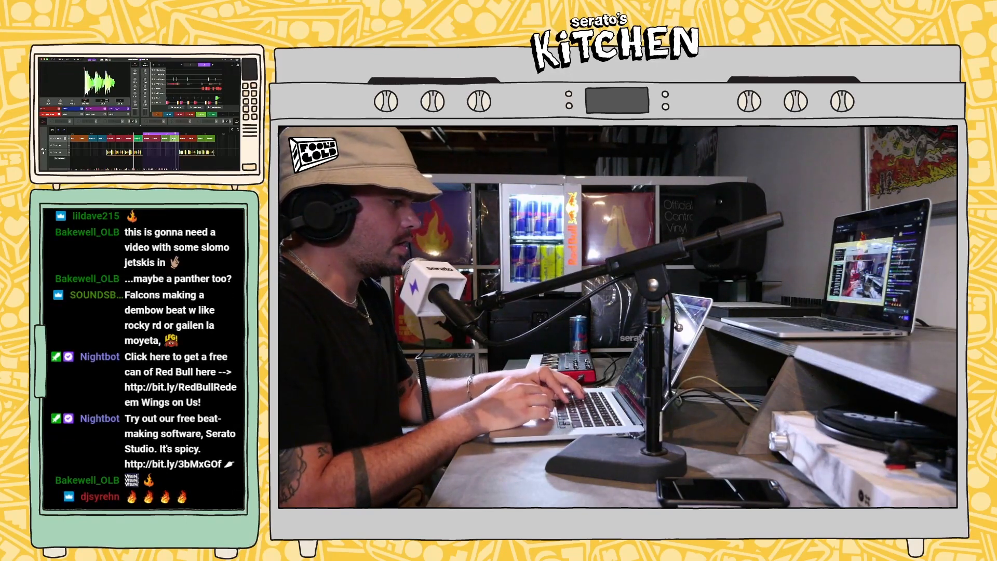
pyautogui.click(170, 134)
pyautogui.press('space')
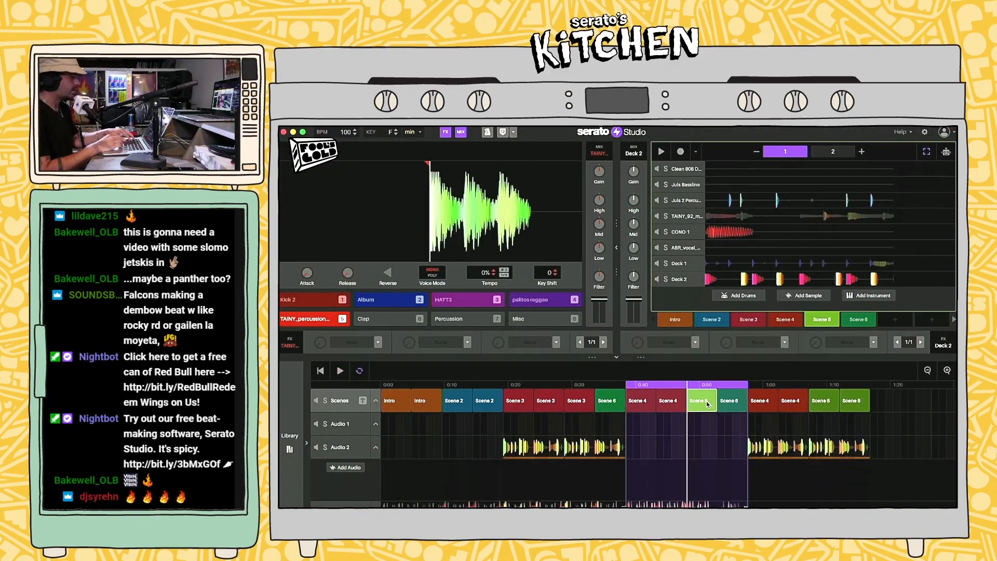
pyautogui.press('super+d')
pyautogui.moveTo(745, 385); pyautogui.dragTo(871, 387)
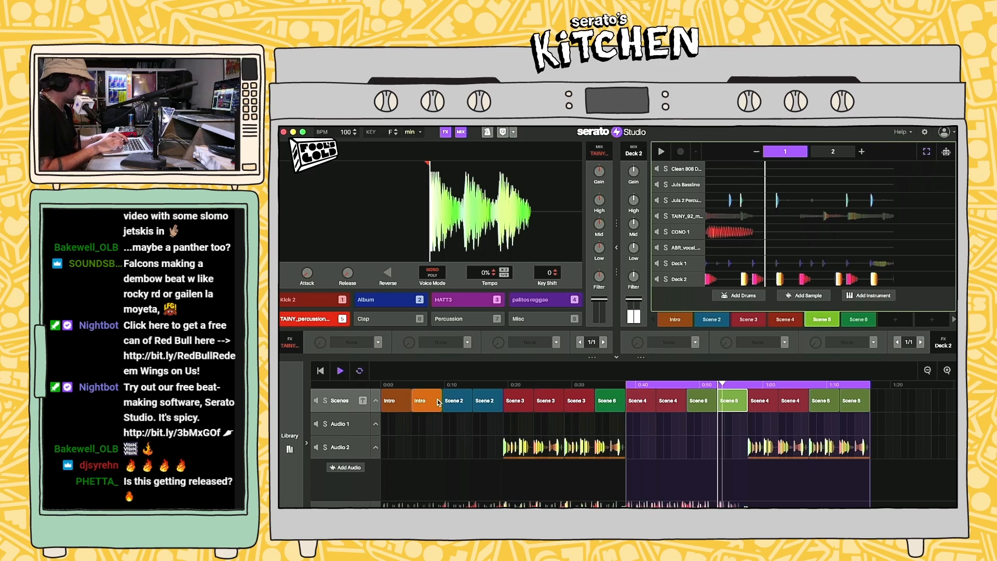
# Step: Collapse the empty Audio 1 track and select it
pyautogui.click(376, 426)
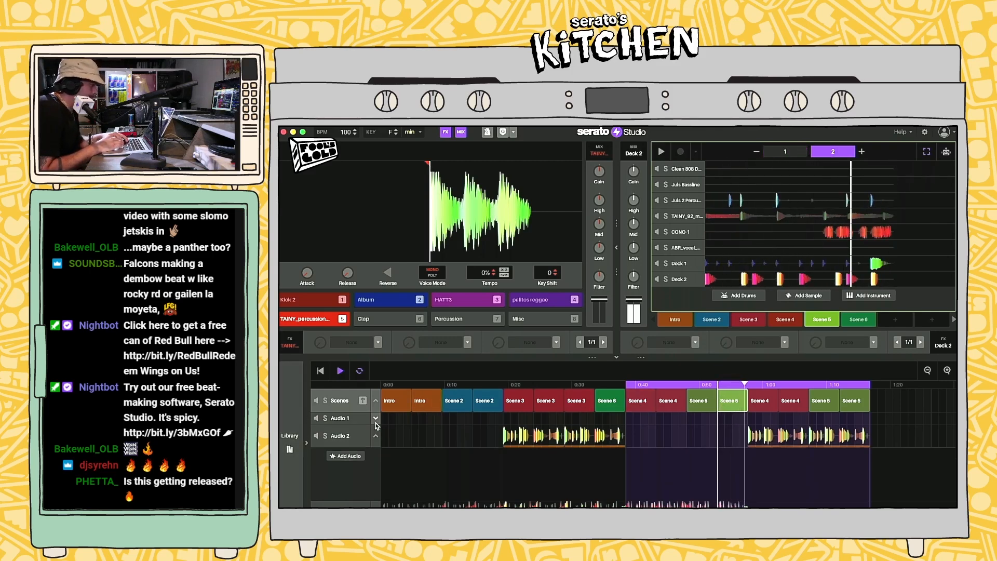
pyautogui.click(344, 418)
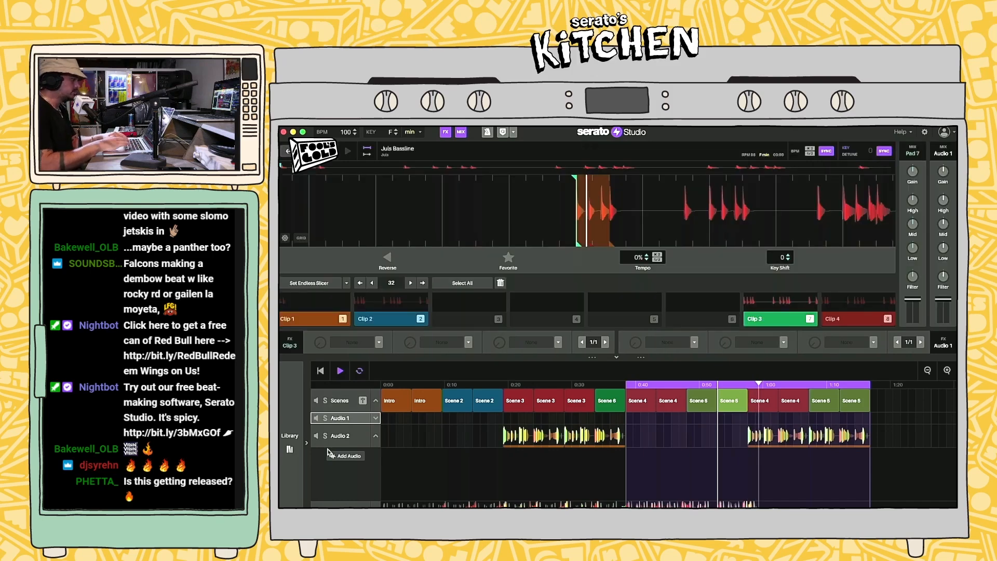
# Step: Replace the empty Audio 1 track with a new audio track and load TAINY_92_drum_fill_snare_riser_eyes from PERC LOOPS into it
pyautogui.press('BackSpace')
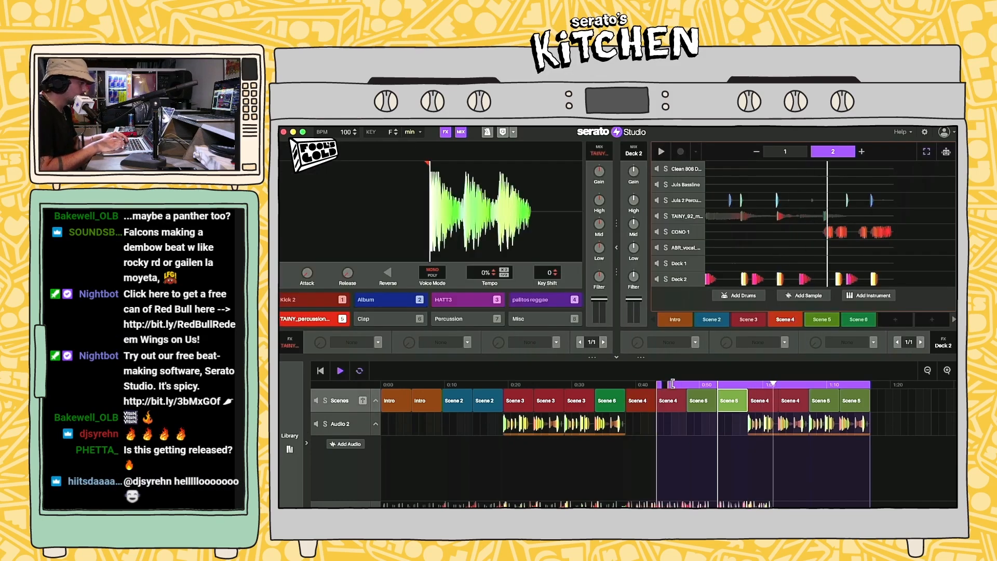
pyautogui.click(294, 444)
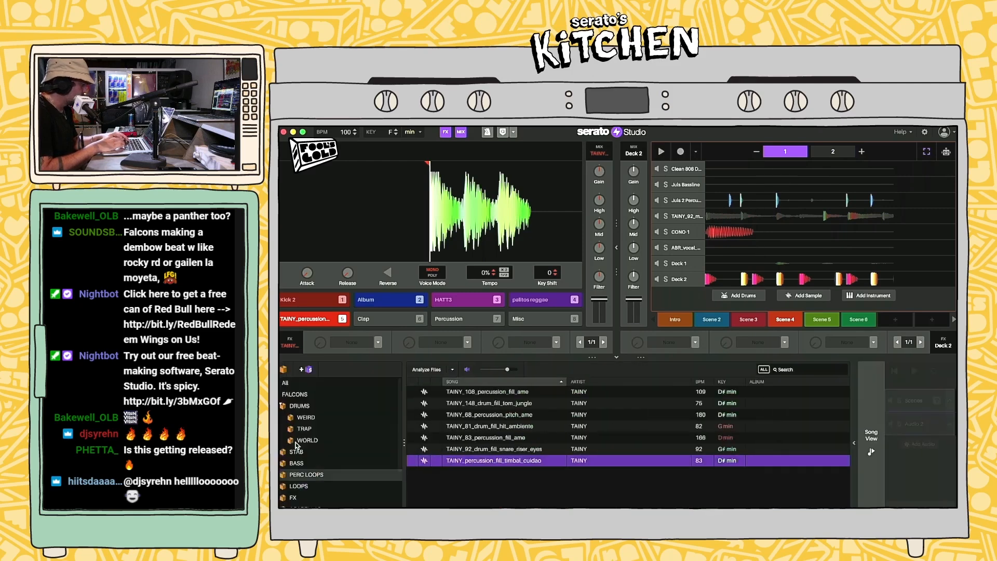
pyautogui.click(575, 450)
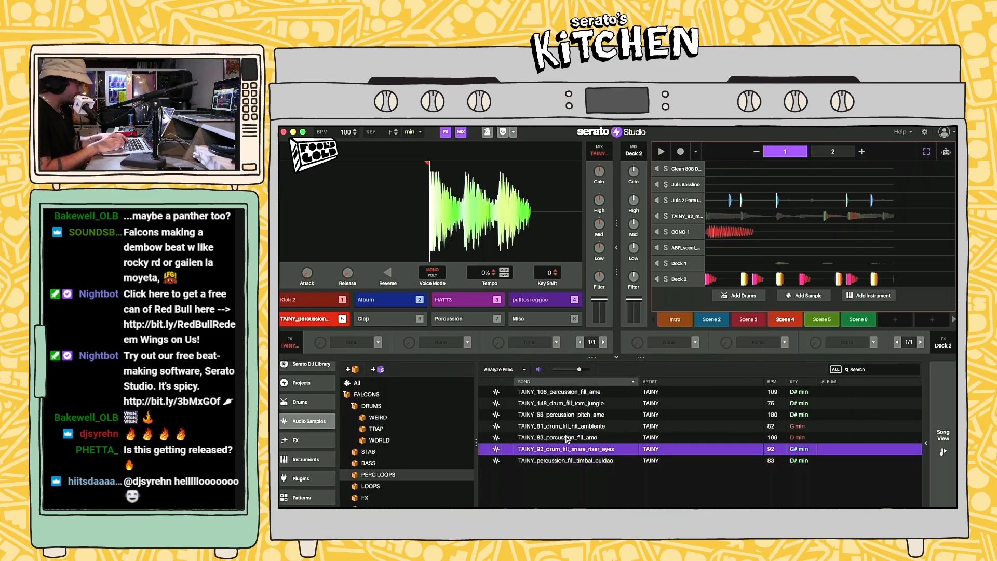
pyautogui.click(943, 435)
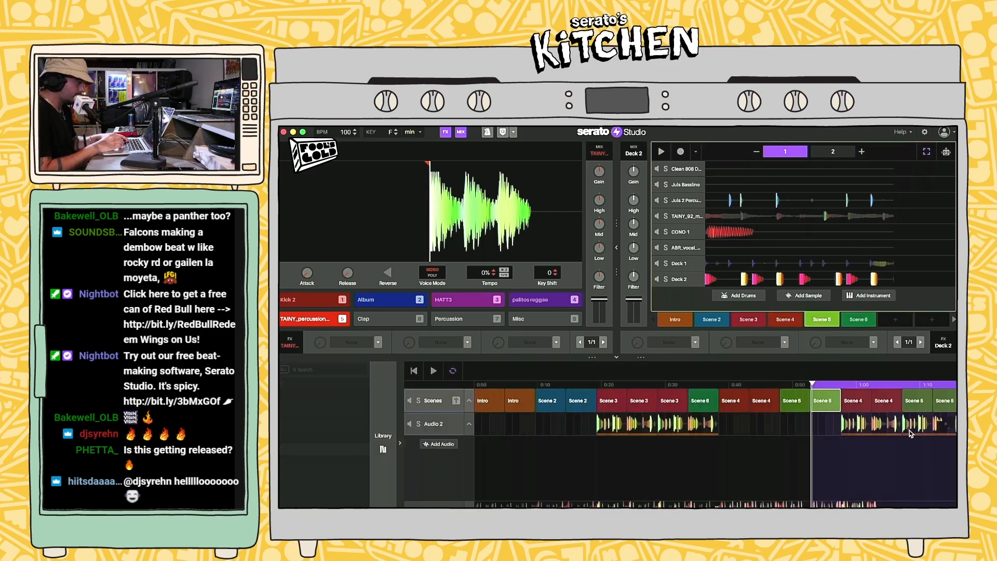
pyautogui.click(334, 445)
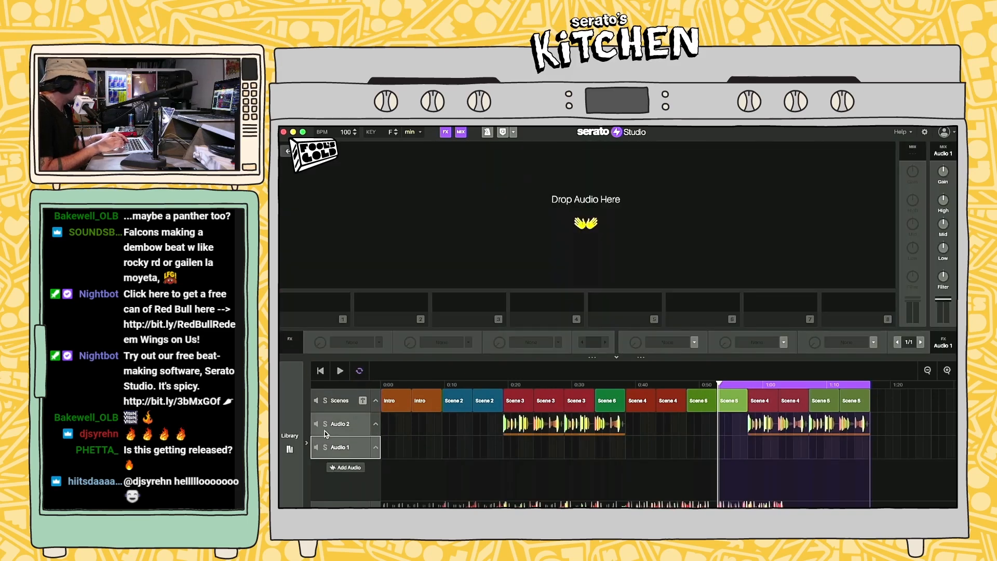
pyautogui.moveTo(559, 450); pyautogui.dragTo(617, 229)
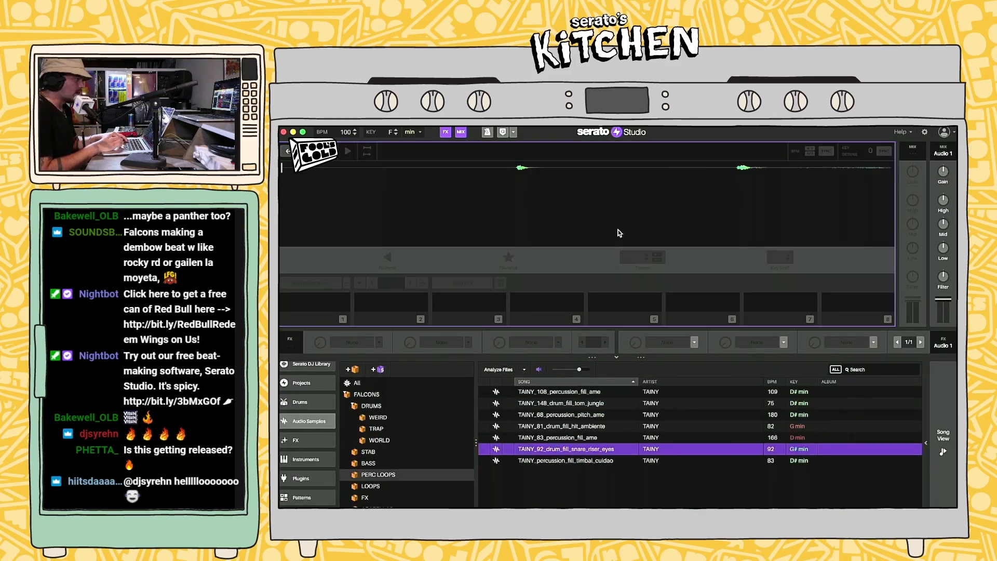
# Step: Place the snare riser clip on Audio 1 at the end of the second Scene 5 block and play the transition
pyautogui.click(942, 442)
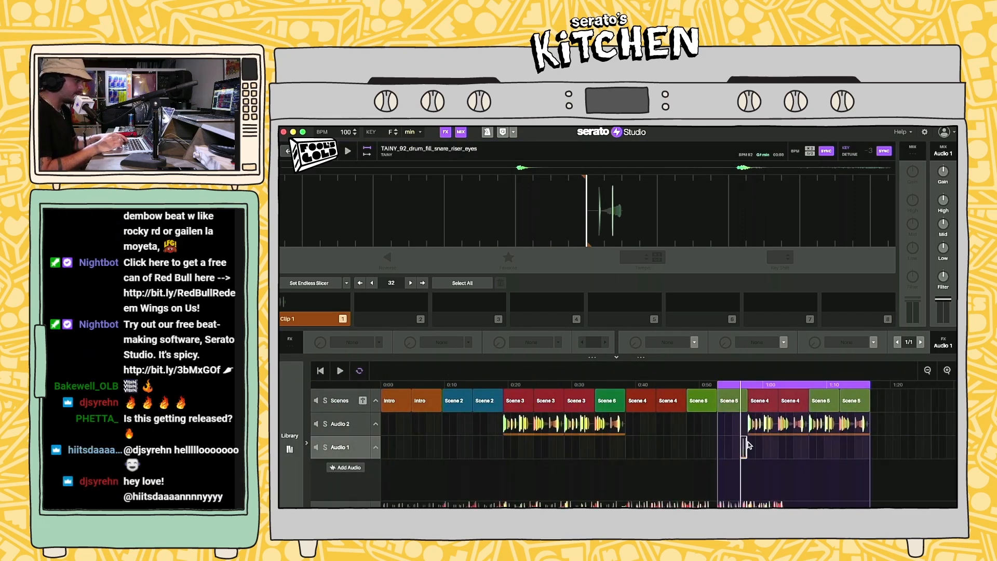
pyautogui.press('space')
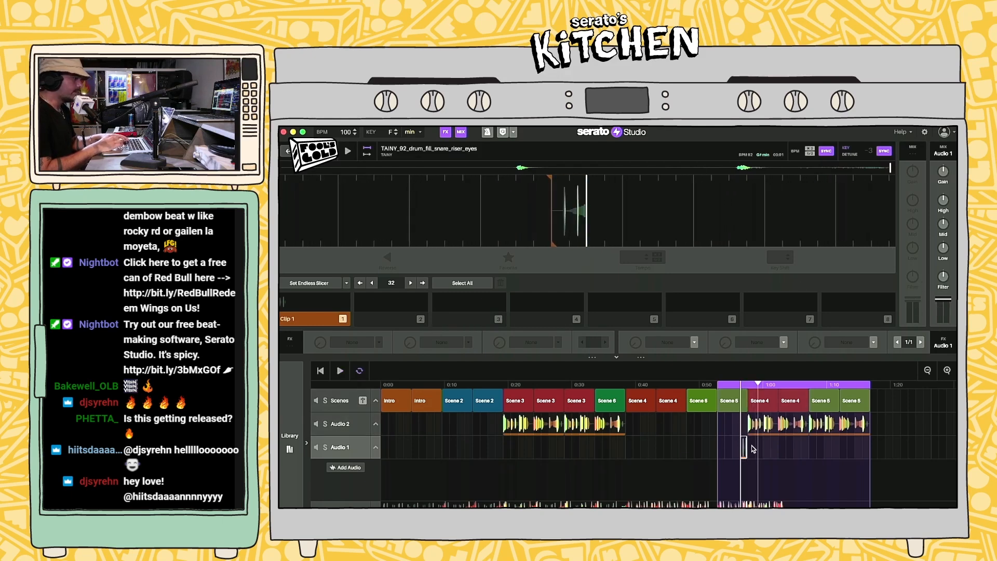
pyautogui.press('space')
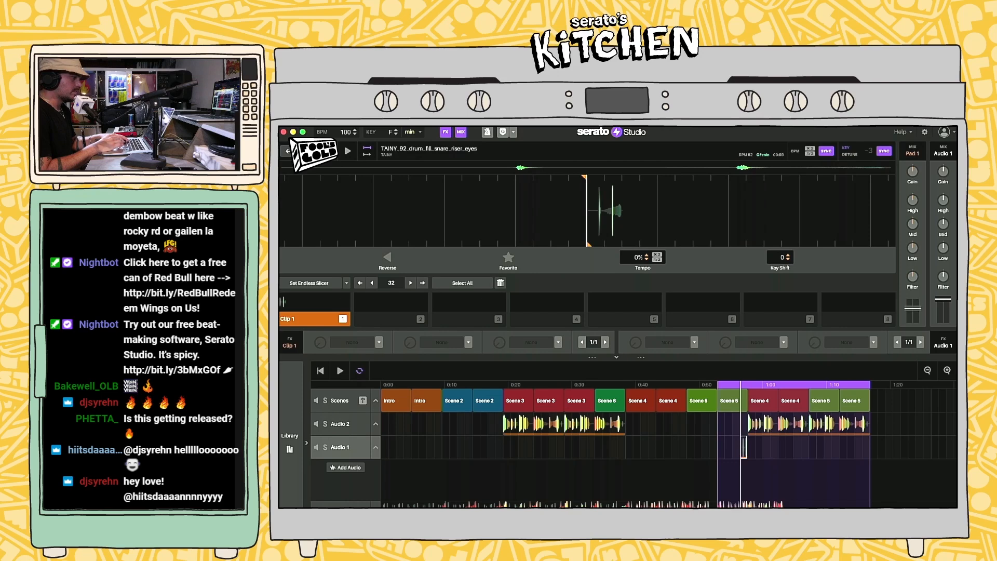
# Step: Audition the samples in the FALCONS FX crate, from Ambience Falcs Scrape to Terrorist Vox Hit
pyautogui.click(290, 440)
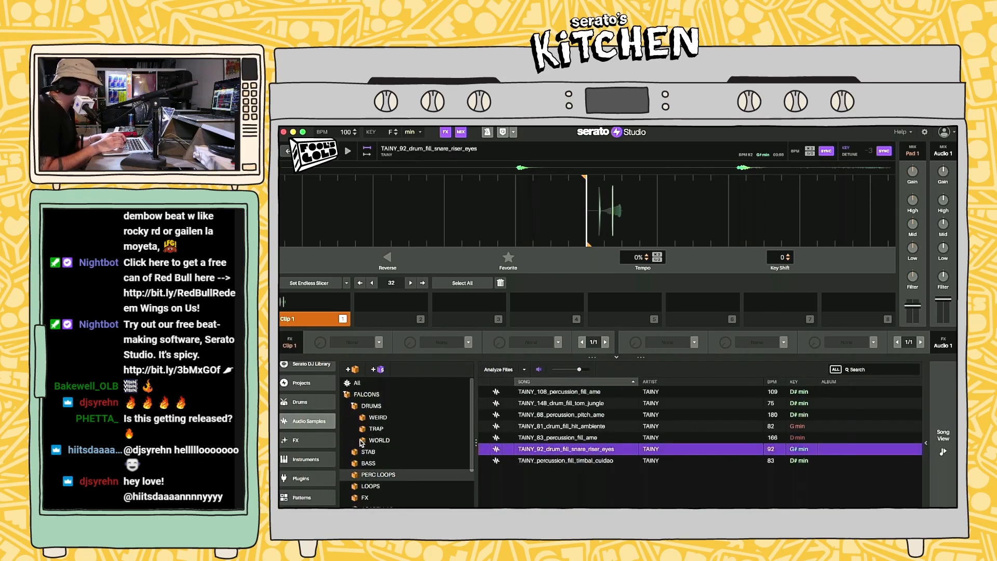
pyautogui.click(365, 497)
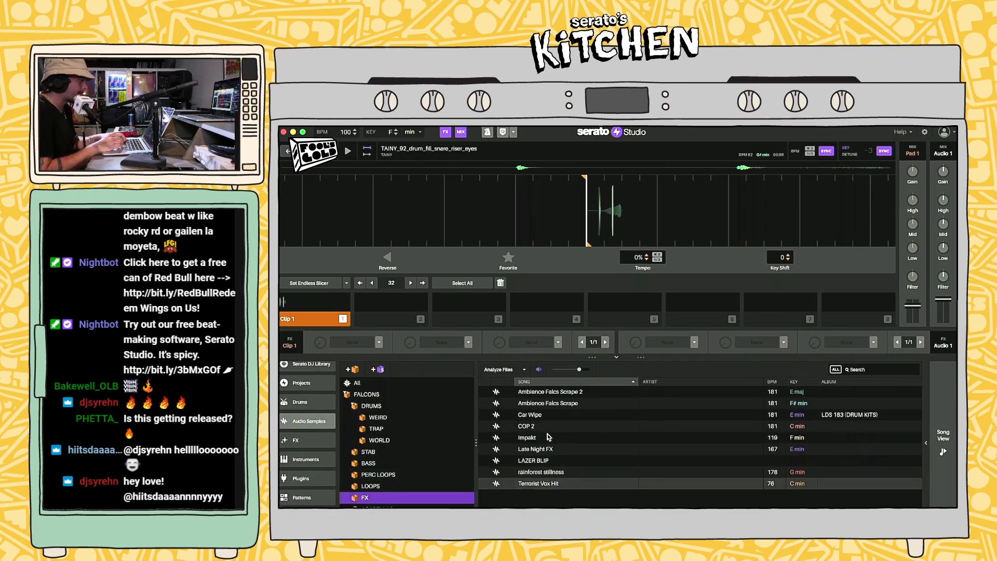
pyautogui.click(581, 472)
pyautogui.click(579, 449)
pyautogui.click(585, 415)
pyautogui.click(594, 403)
pyautogui.click(574, 426)
pyautogui.click(571, 438)
pyautogui.click(569, 450)
pyautogui.click(566, 461)
pyautogui.click(564, 473)
pyautogui.click(561, 483)
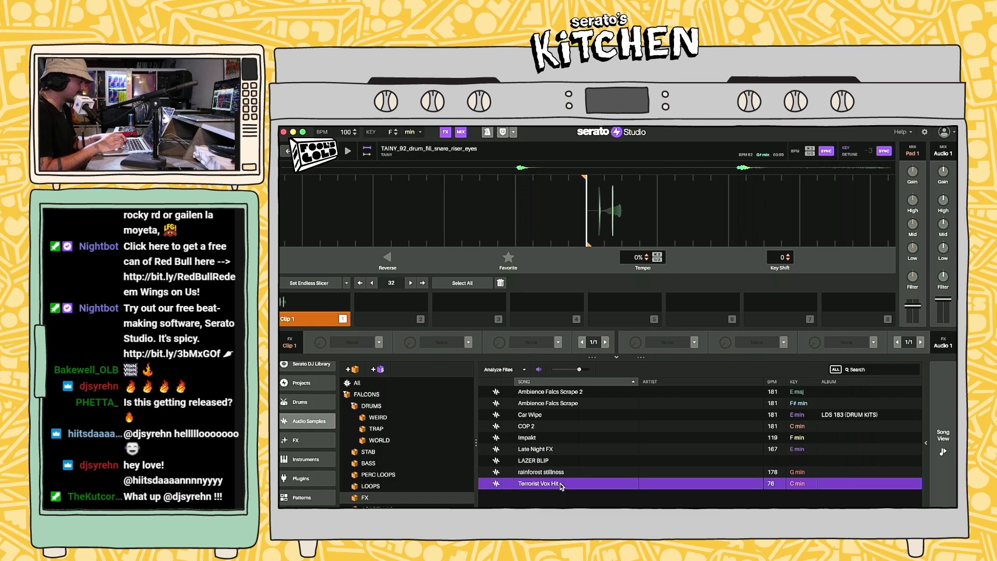
# Step: Apply the Serato Echo effect to the snare riser's Clip 1 and adjust the pad's volume level
pyautogui.click(311, 459)
pyautogui.click(315, 441)
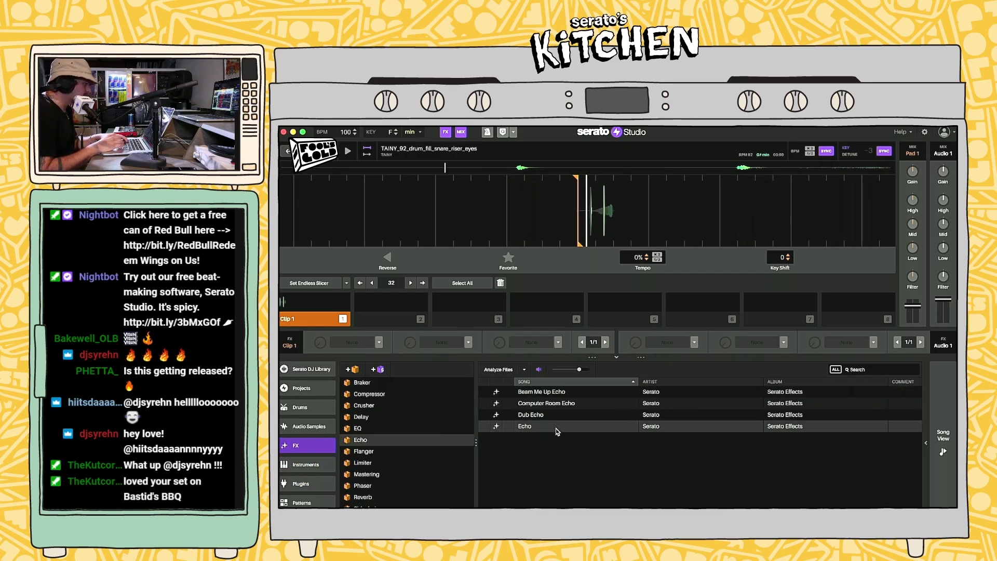
pyautogui.moveTo(559, 427); pyautogui.dragTo(349, 354)
pyautogui.moveTo(305, 304); pyautogui.dragTo(308, 310)
pyautogui.press('space')
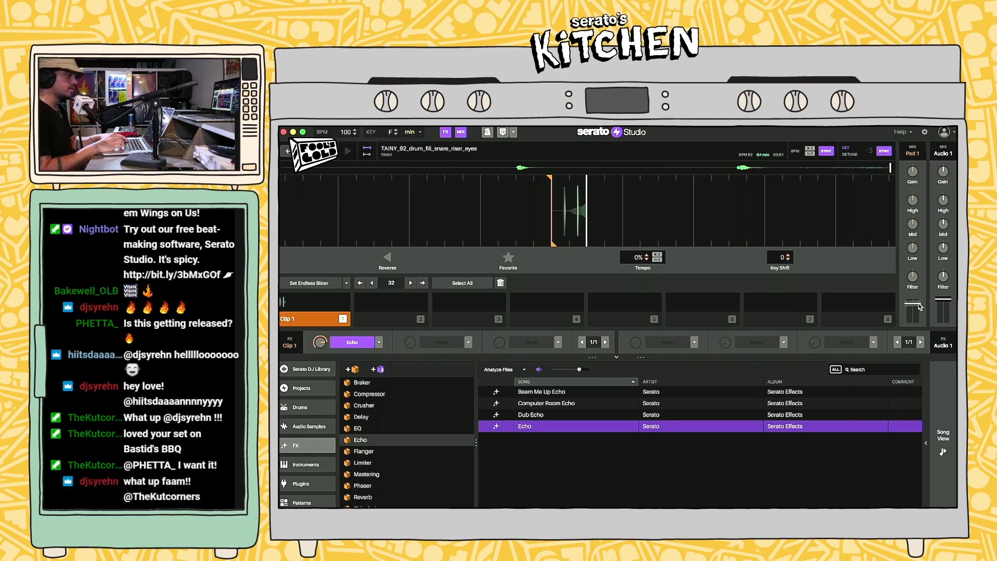
# Step: Play the echoed fill from the second Scene 5 block and start the loop region at the following Scene 4 block
pyautogui.click(943, 435)
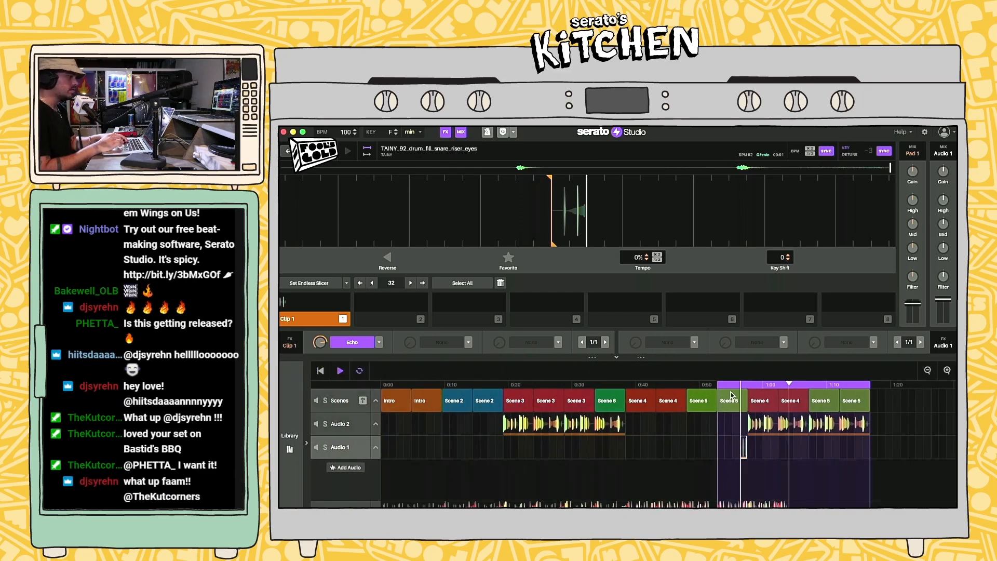
pyautogui.click(719, 384)
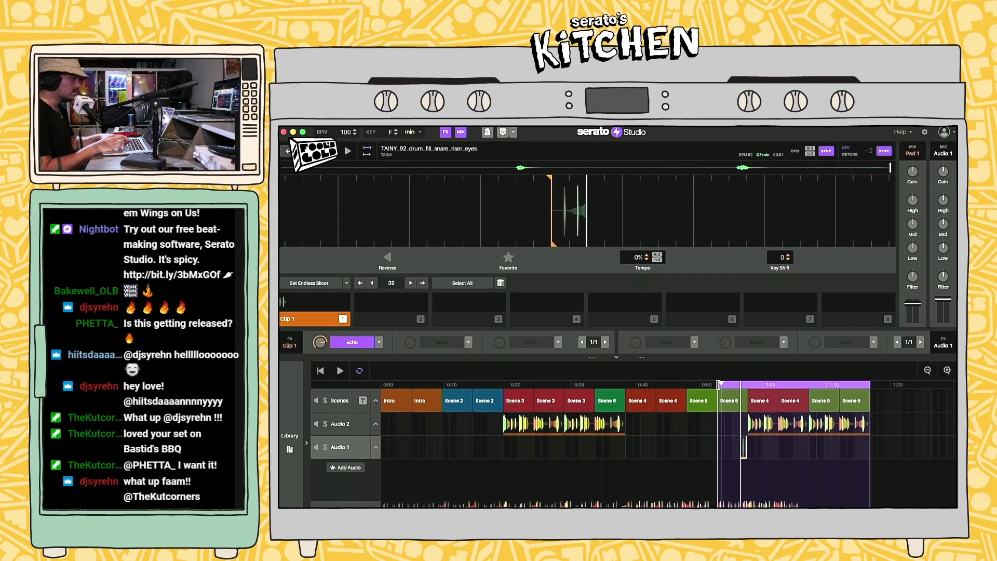
pyautogui.press('space')
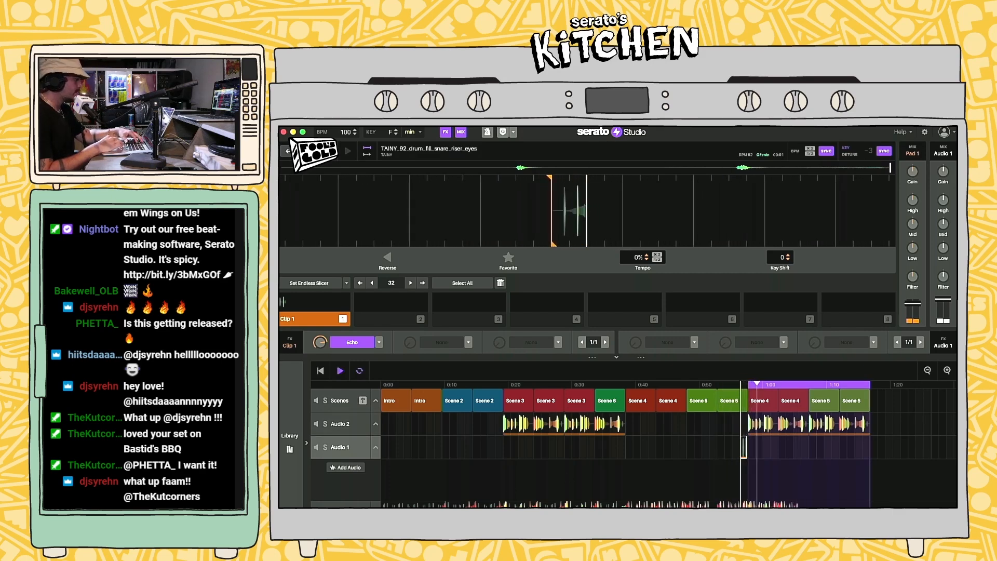
# Step: Try the Swizz Siren sample from Finder's FX folder on a new audio track under the repeated Scene 4 and 5 blocks
pyautogui.click(331, 496)
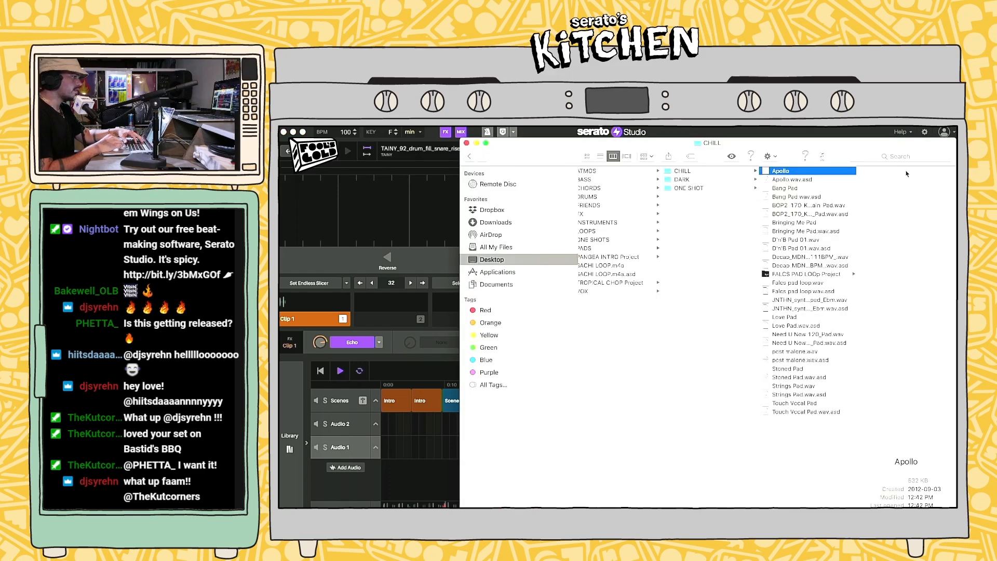
pyautogui.hscroll(-5, 707, 231)
pyautogui.click(705, 214)
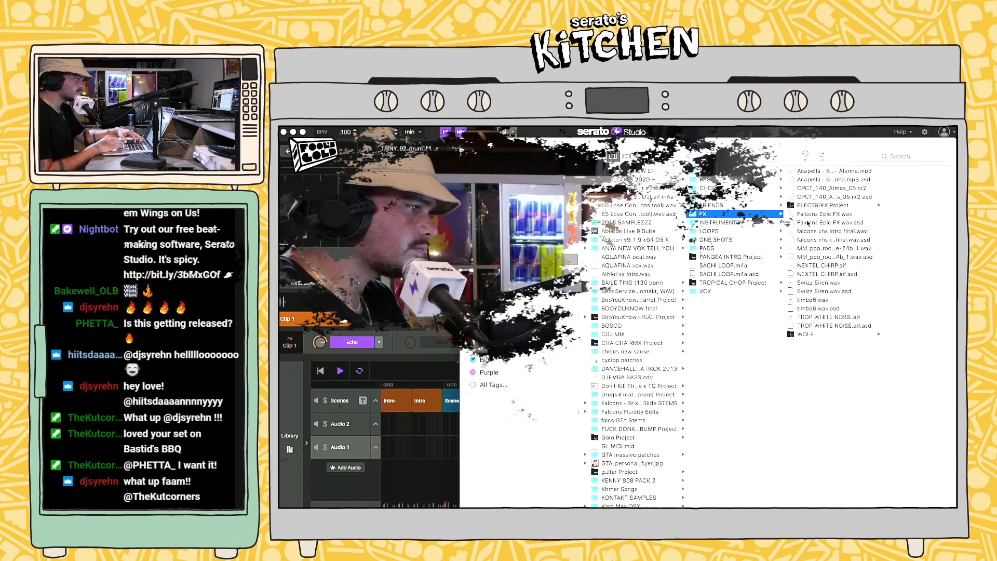
pyautogui.moveTo(122, 81); pyautogui.dragTo(90, 69)
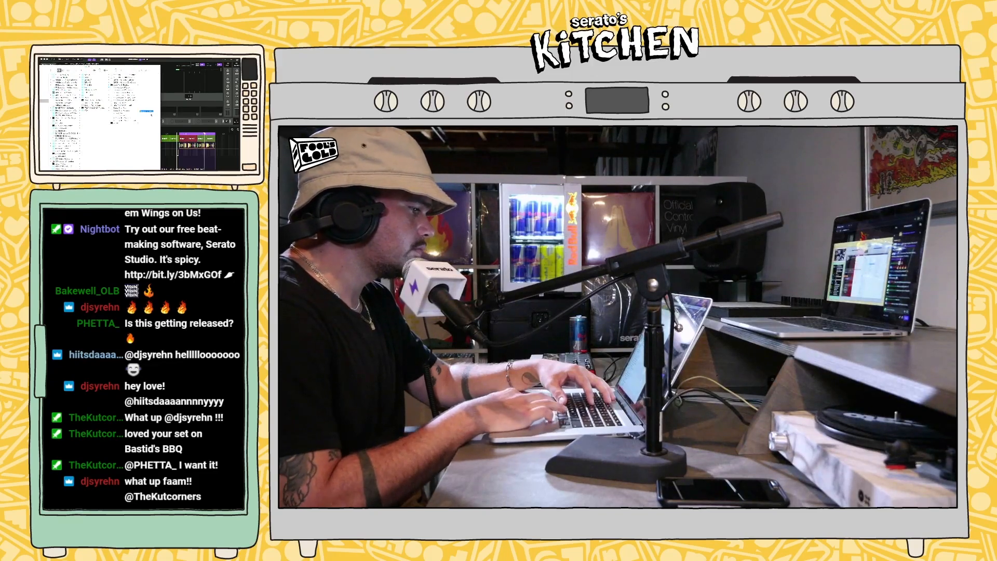
pyautogui.moveTo(183, 163); pyautogui.dragTo(179, 158)
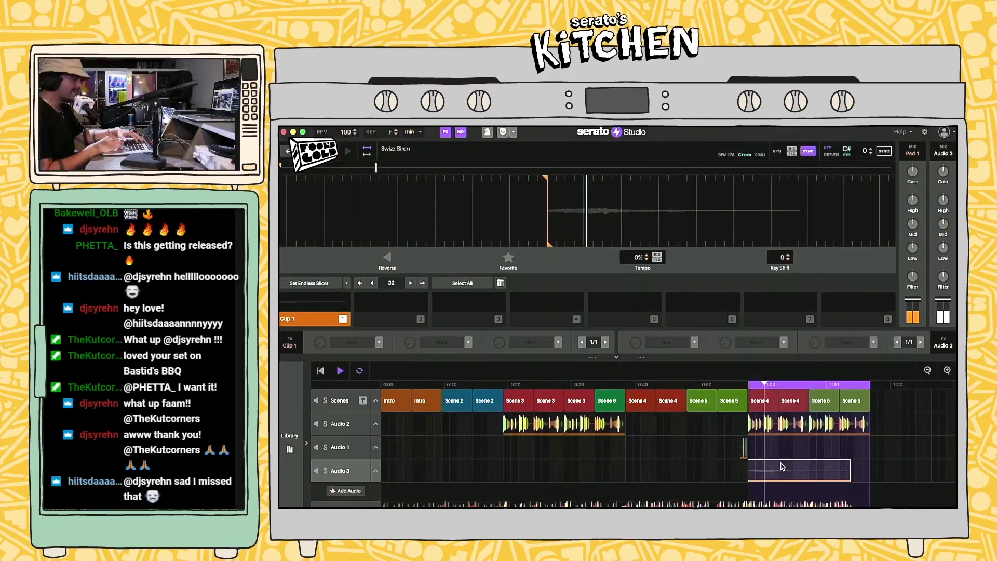
pyautogui.press('space')
pyautogui.click(776, 474)
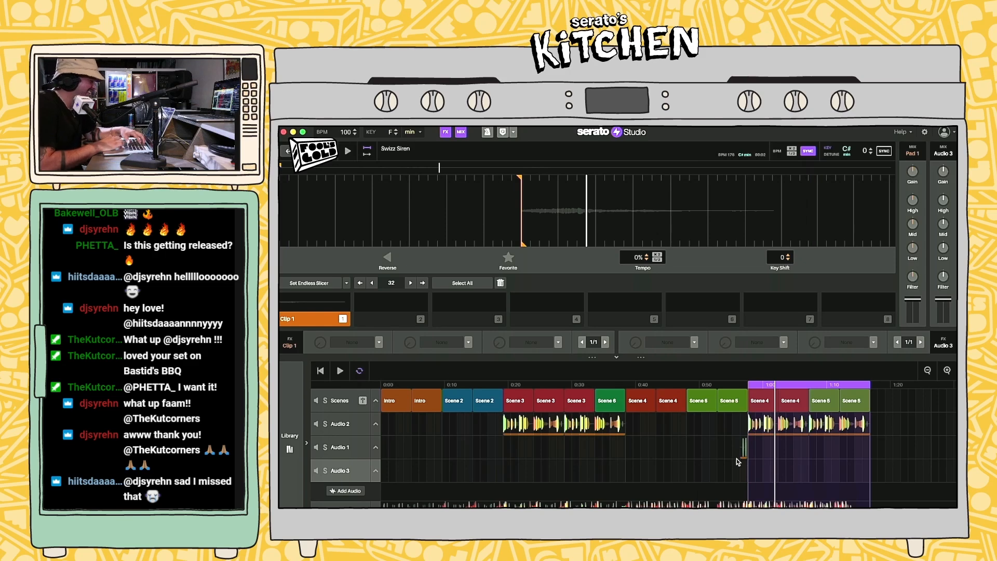
# Step: Play the whole arrangement from the first Intro block into the final Scene 4 block
pyautogui.click(394, 404)
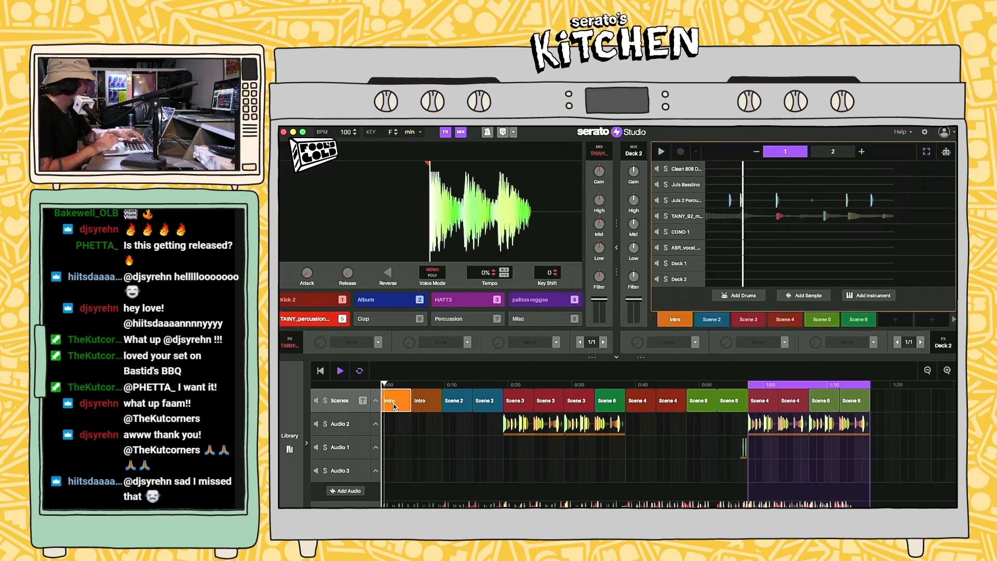
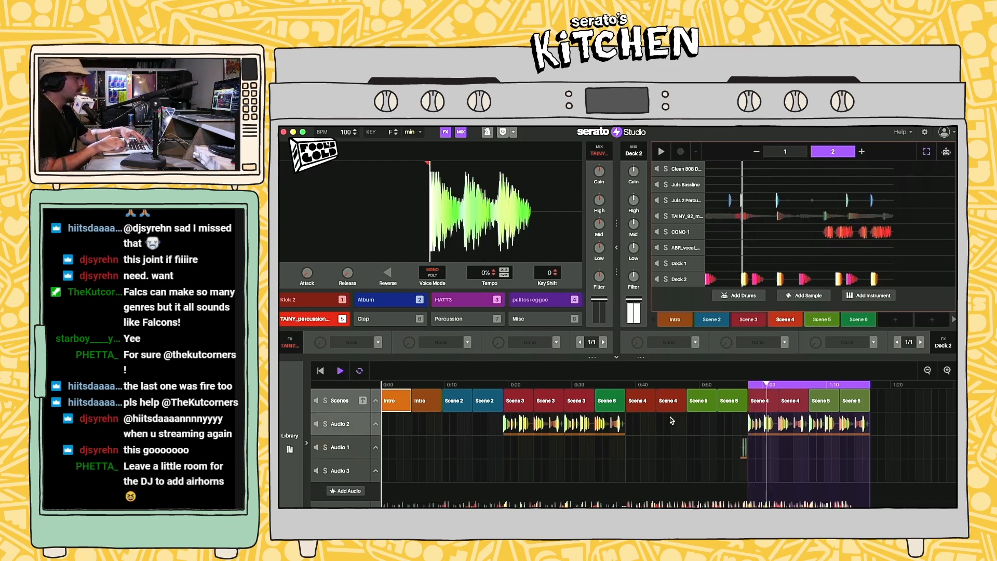
pyautogui.press('space')
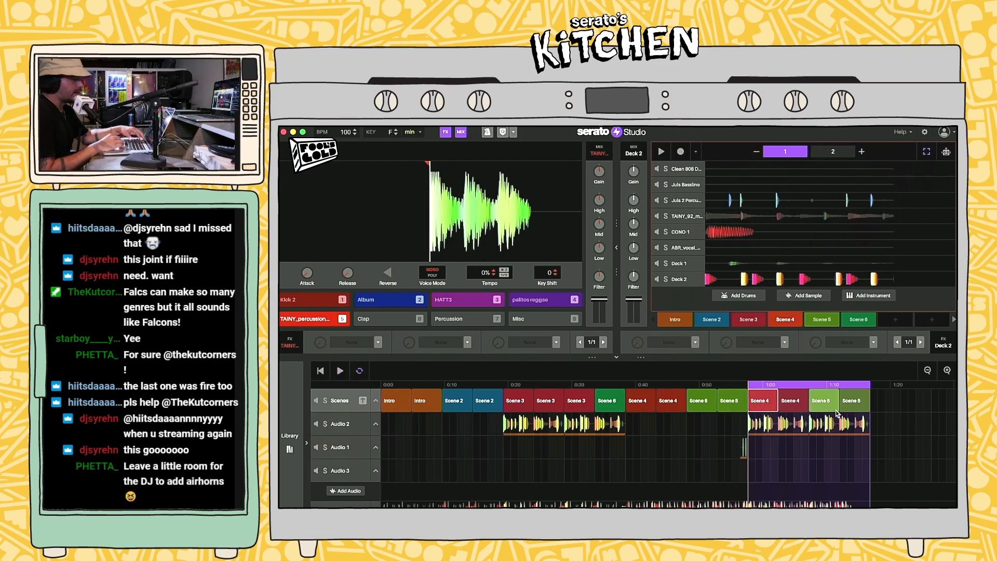
# Step: Select the last four Scene 4 and 5 blocks, compare Scenes 4 and 5 in the scene bank, and play Scene 5
pyautogui.keyDown('shift'); pyautogui.click(864, 408); pyautogui.keyUp('shift')
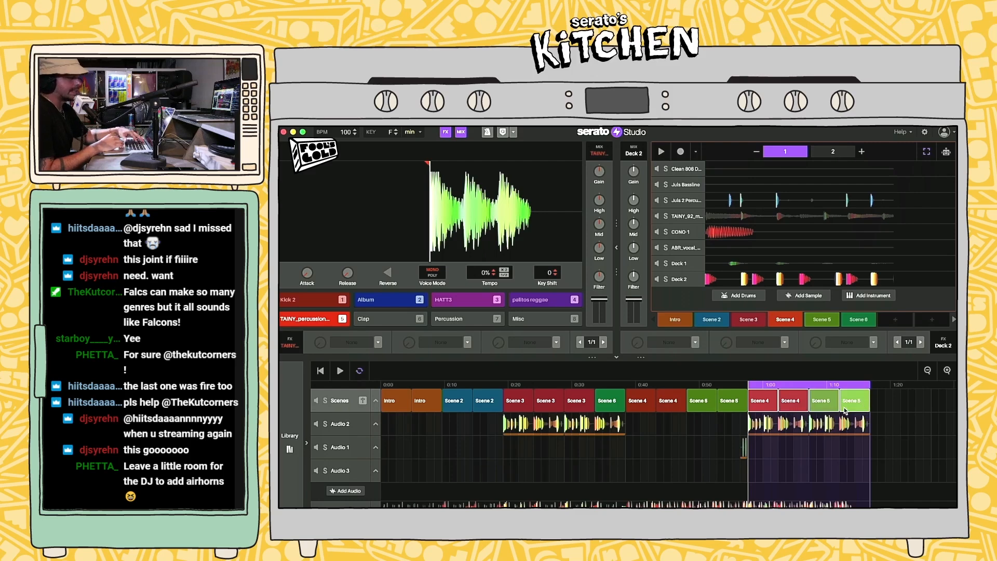
pyautogui.click(954, 320)
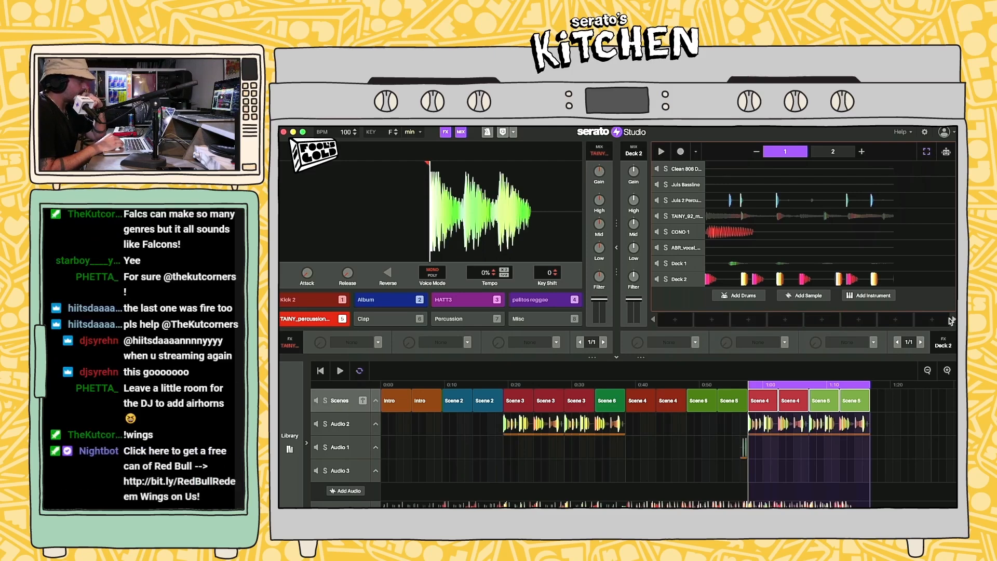
pyautogui.click(654, 320)
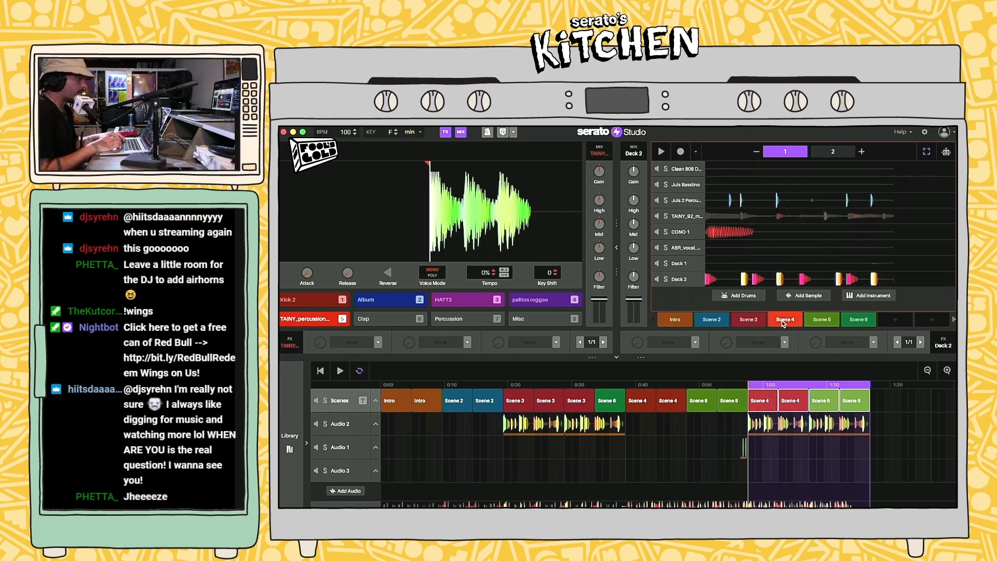
pyautogui.click(818, 320)
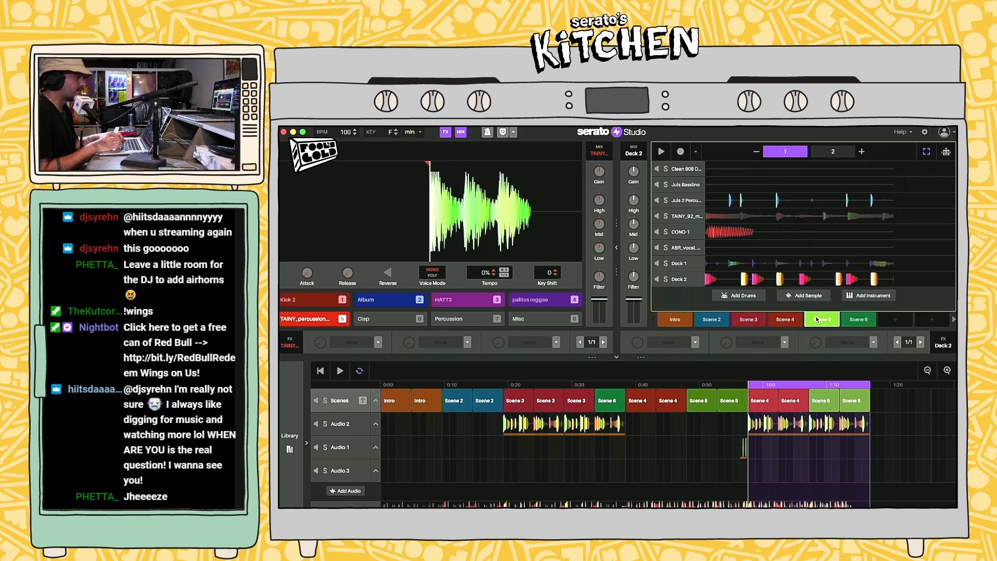
pyautogui.press('space')
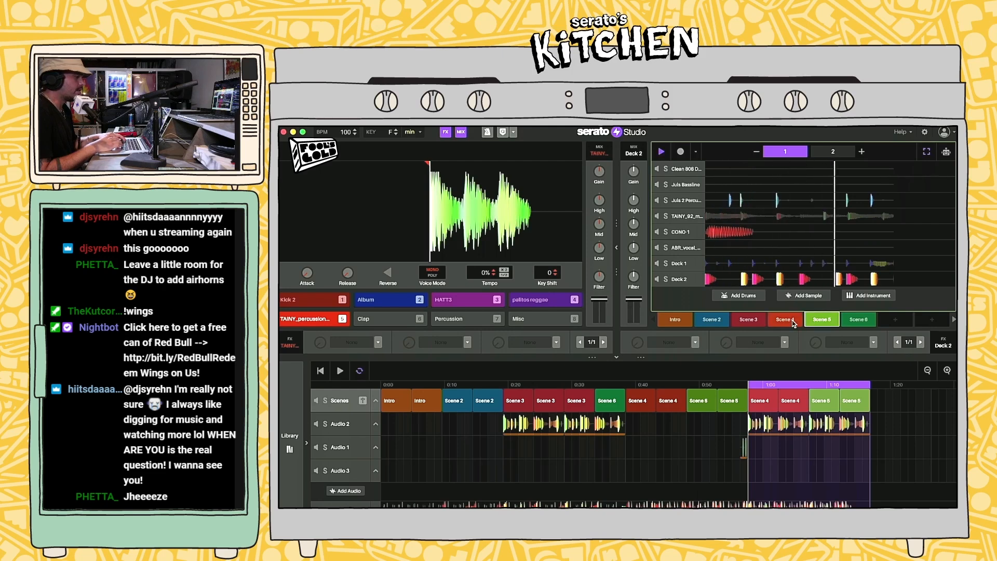
# Step: Delete the green Scene 6 from the scene bank and put a copy of Scene 4 in its slot
pyautogui.click(794, 321)
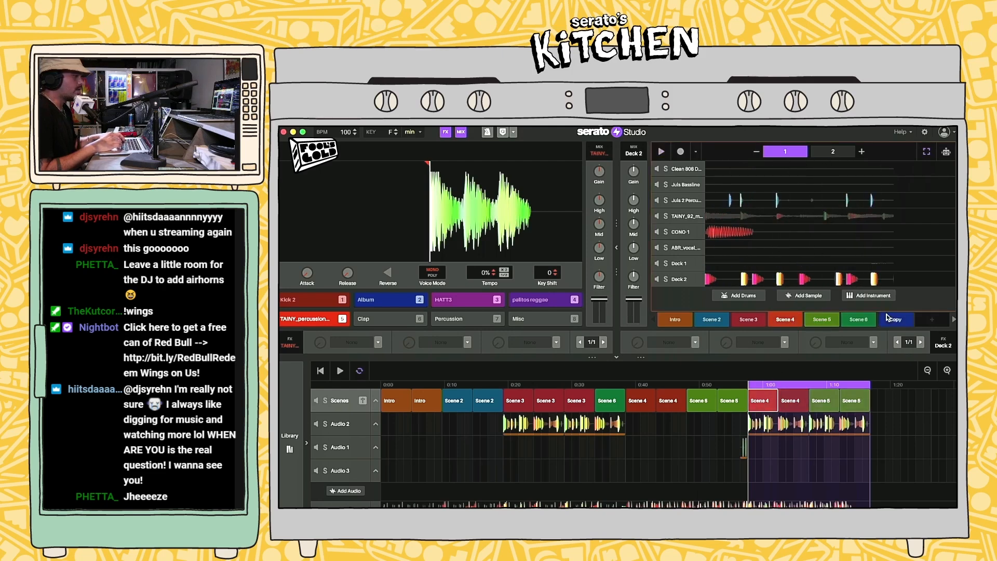
pyautogui.click(865, 320)
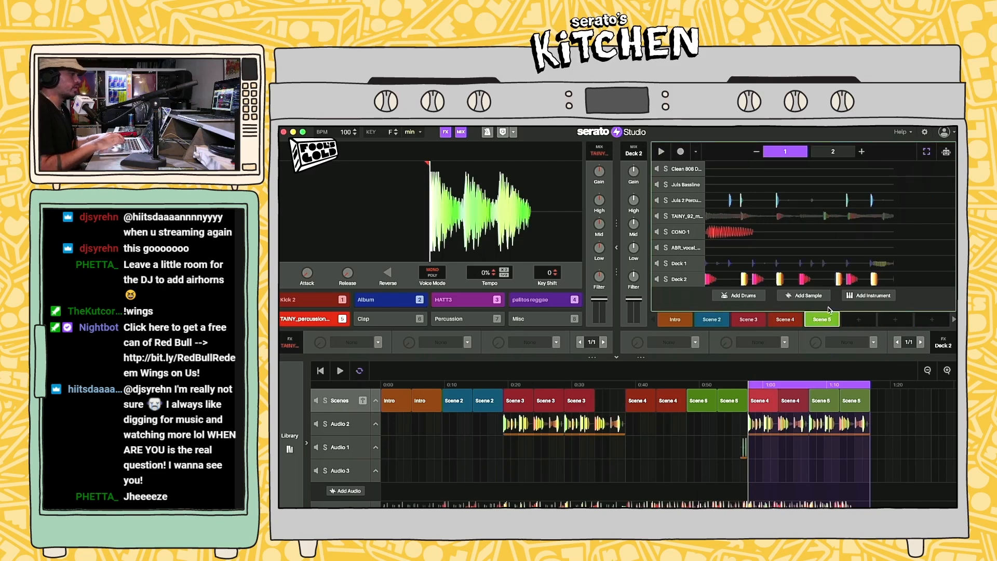
pyautogui.moveTo(896, 323); pyautogui.dragTo(845, 322)
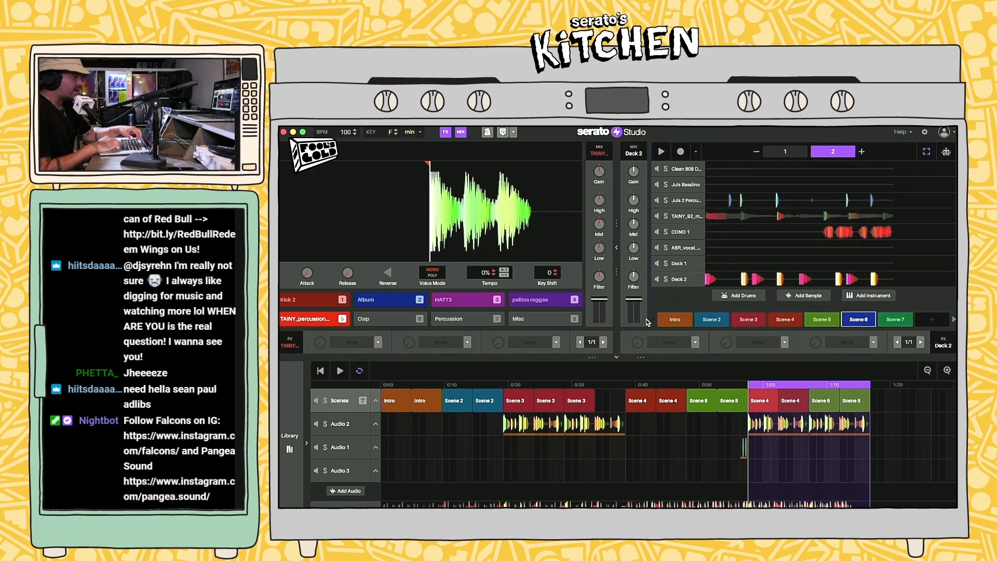
# Step: Audition the TAINY_92 guitarron melodic loop deck in Scene 6 and duplicate the deck
pyautogui.click(686, 217)
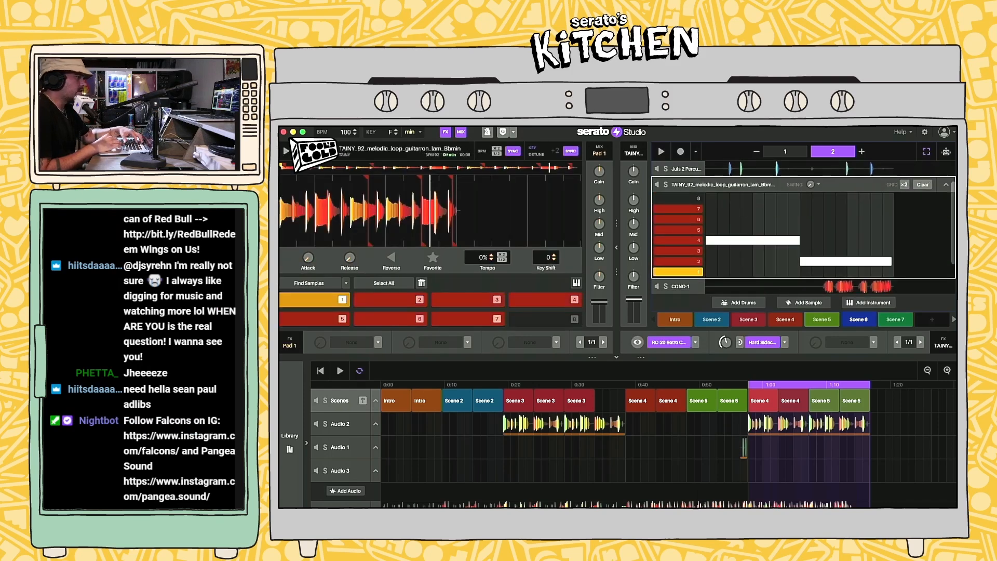
pyautogui.press('space')
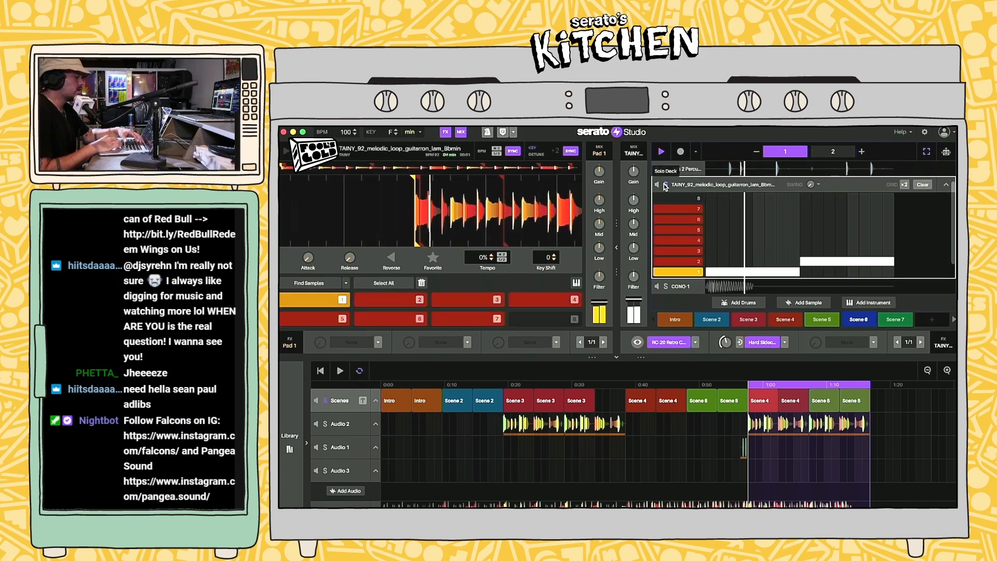
pyautogui.press('space')
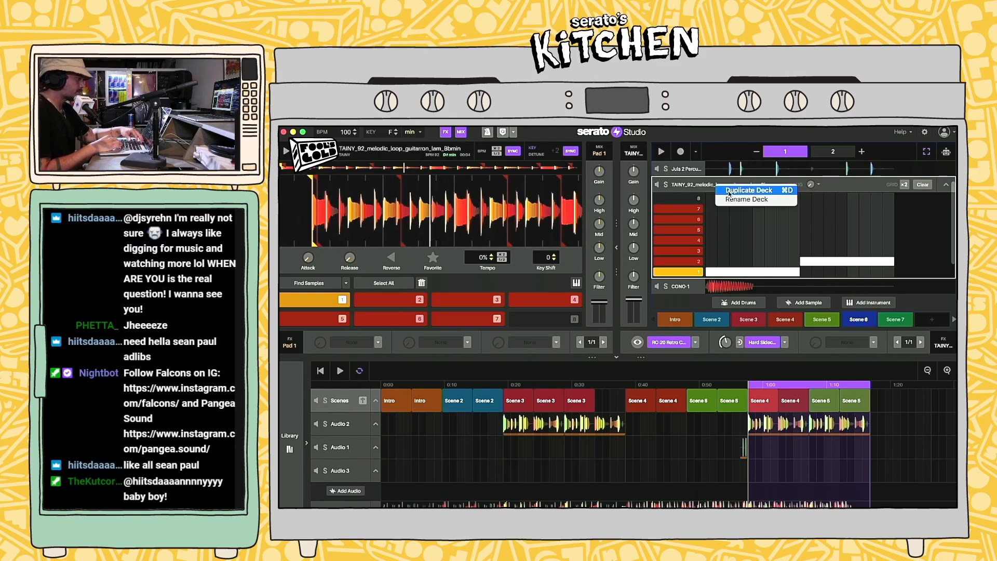
# Step: Delete all the duplicated guitarron deck's notes in Scene 5 across bars 1-2
pyautogui.click(739, 403)
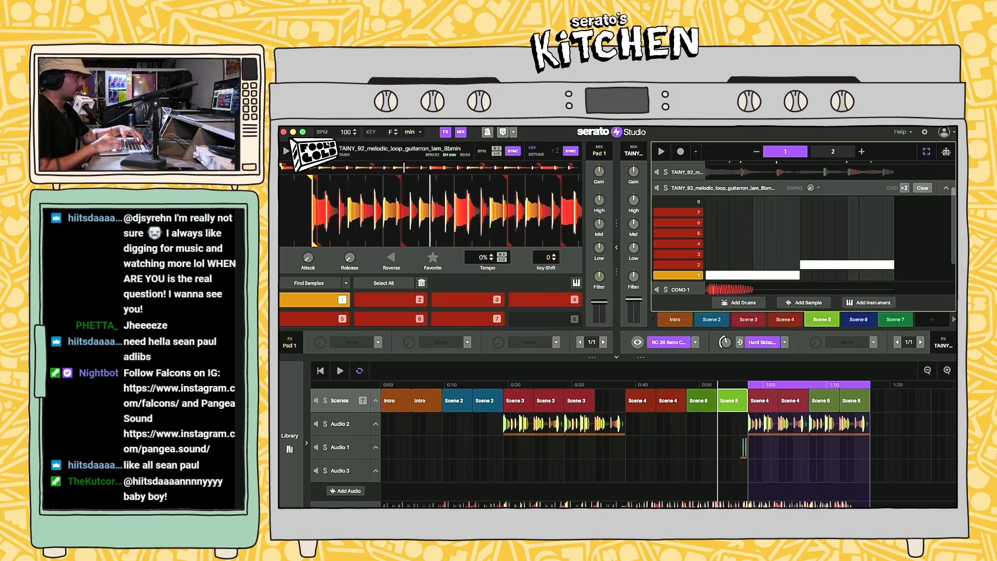
pyautogui.click(945, 190)
pyautogui.click(726, 216)
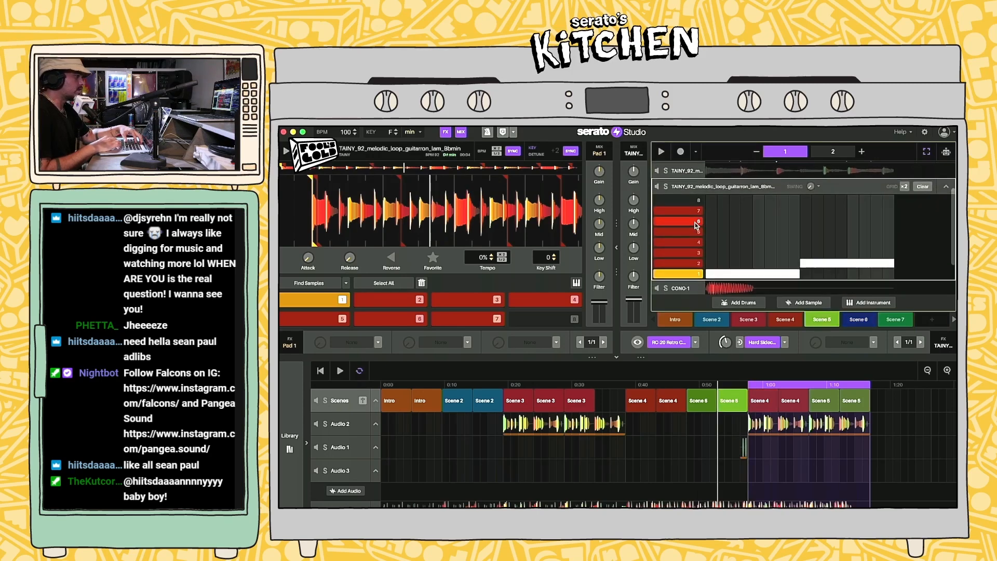
pyautogui.click(616, 249)
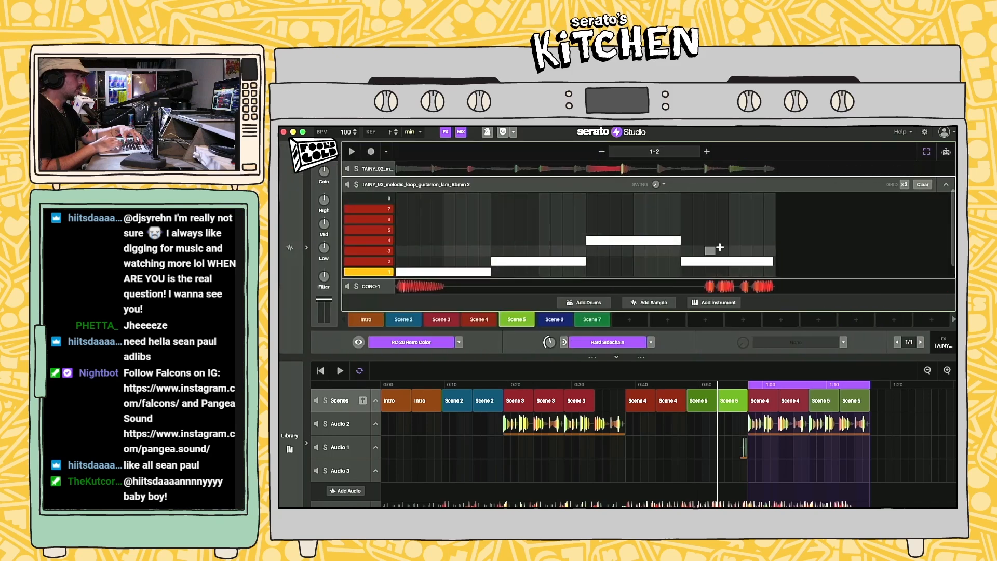
pyautogui.moveTo(399, 203); pyautogui.dragTo(774, 271)
pyautogui.press('Delete')
pyautogui.click(947, 181)
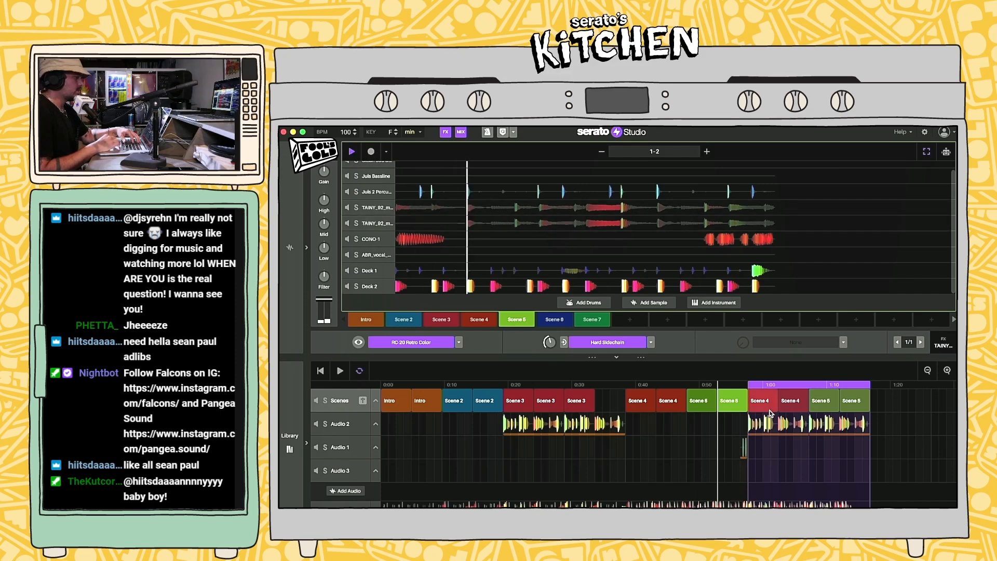
pyautogui.press('space')
# Step: Delete all notes of the duplicated guitarron deck in Scene 4
pyautogui.click(682, 407)
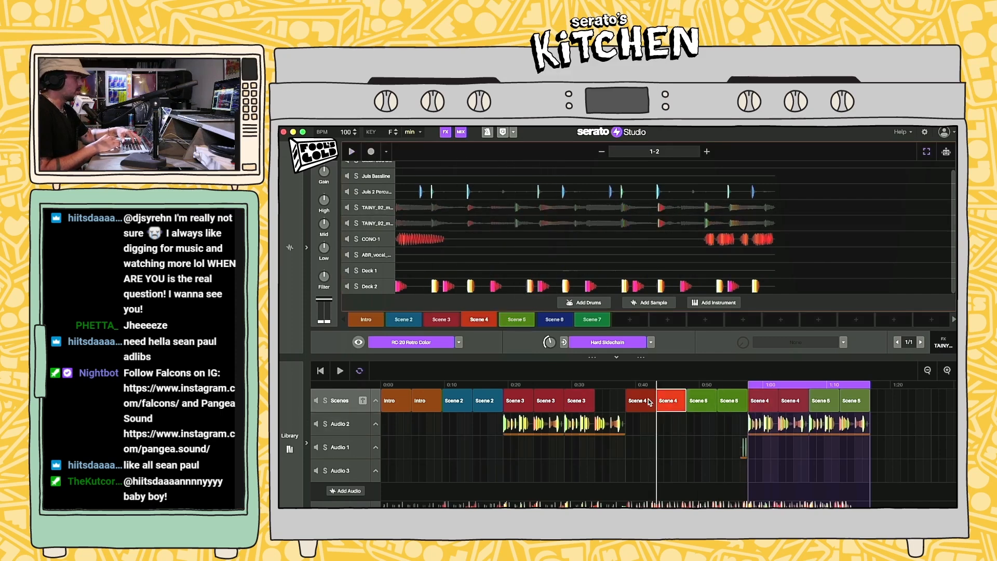
pyautogui.doubleClick(639, 224)
pyautogui.moveTo(329, 234)
pyautogui.moveTo(396, 212); pyautogui.dragTo(775, 276)
pyautogui.press('Delete')
# Step: Play the arrangement from the first Scene 3 block and empty the duplicated guitarron deck in Scene 3
pyautogui.click(520, 401)
pyautogui.press('space')
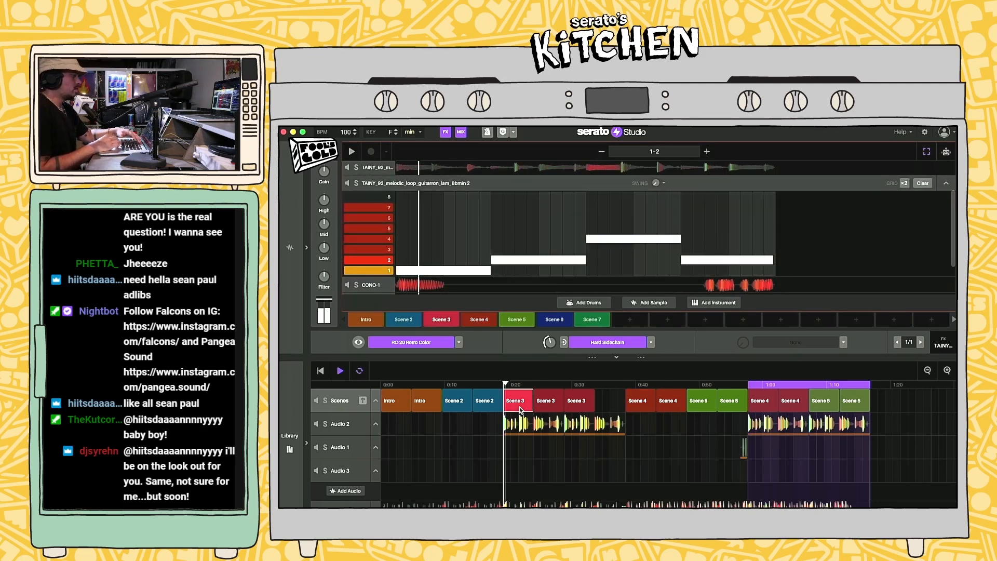
pyautogui.keyDown('shift'); pyautogui.click(590, 401); pyautogui.keyUp('shift')
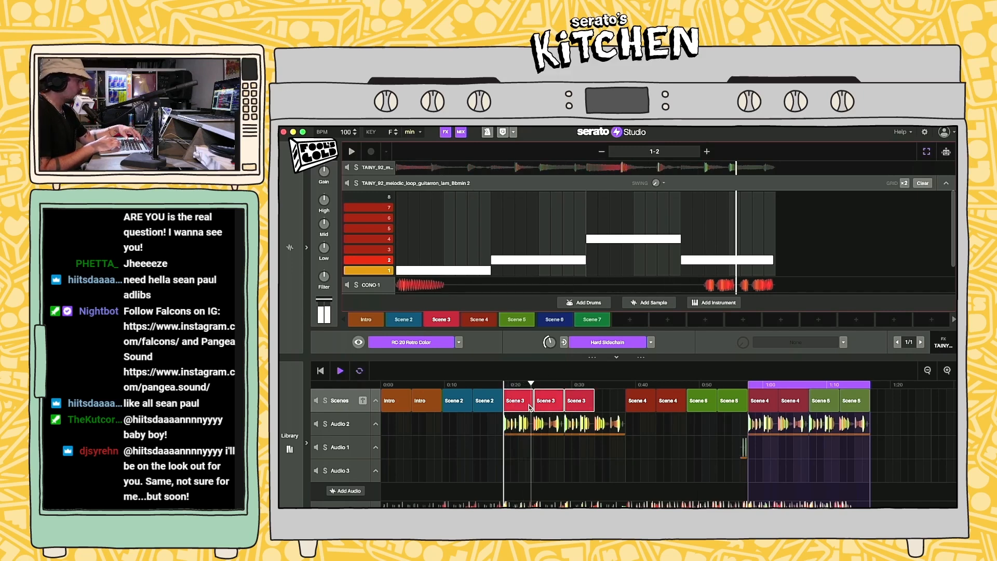
pyautogui.click(437, 322)
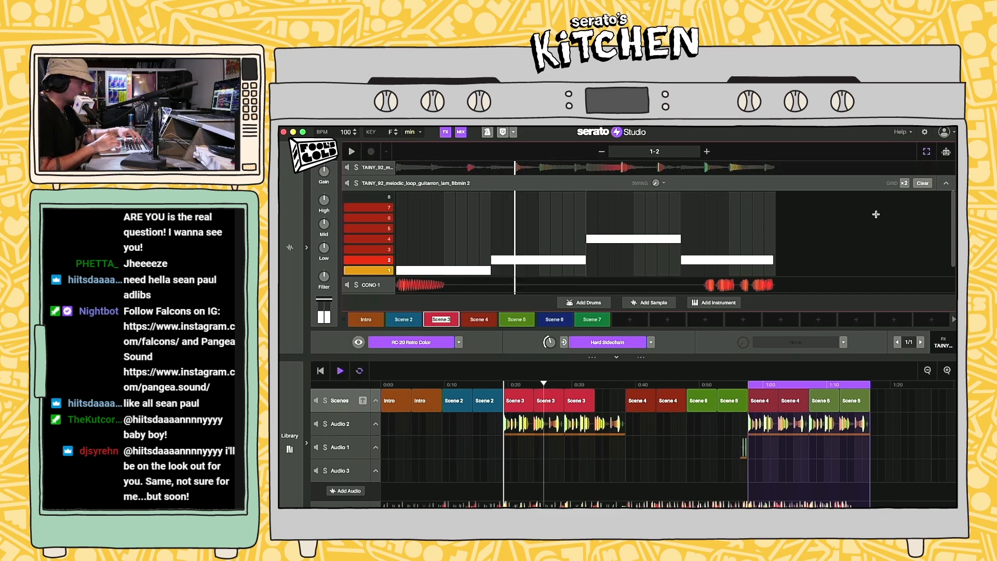
pyautogui.click(947, 183)
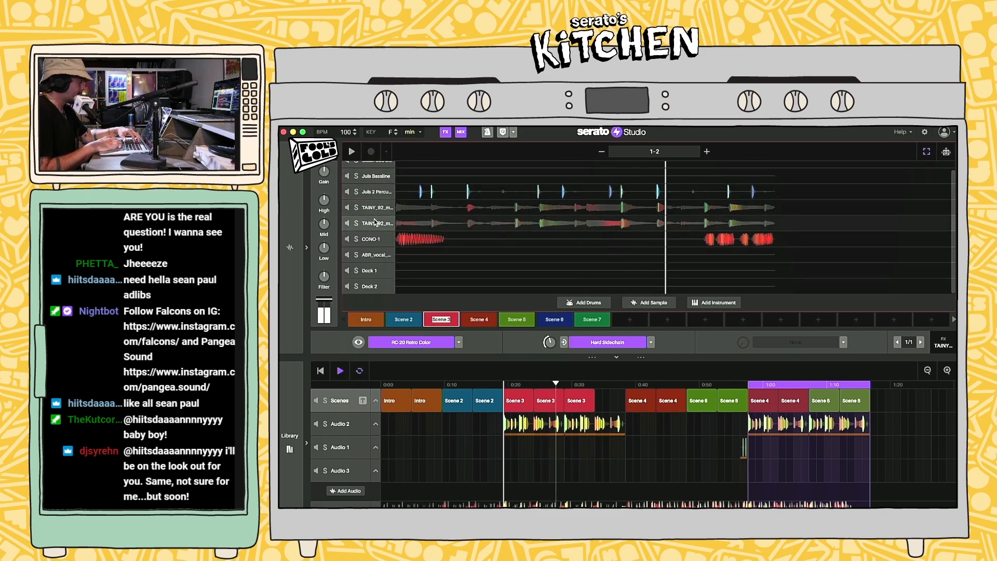
pyautogui.click(428, 216)
pyautogui.moveTo(401, 204); pyautogui.dragTo(835, 323)
pyautogui.press('Delete')
# Step: Select the first Scene 2 block, check the duplicated guitarron deck for notes, and stop playback
pyautogui.click(440, 401)
pyautogui.click(448, 402)
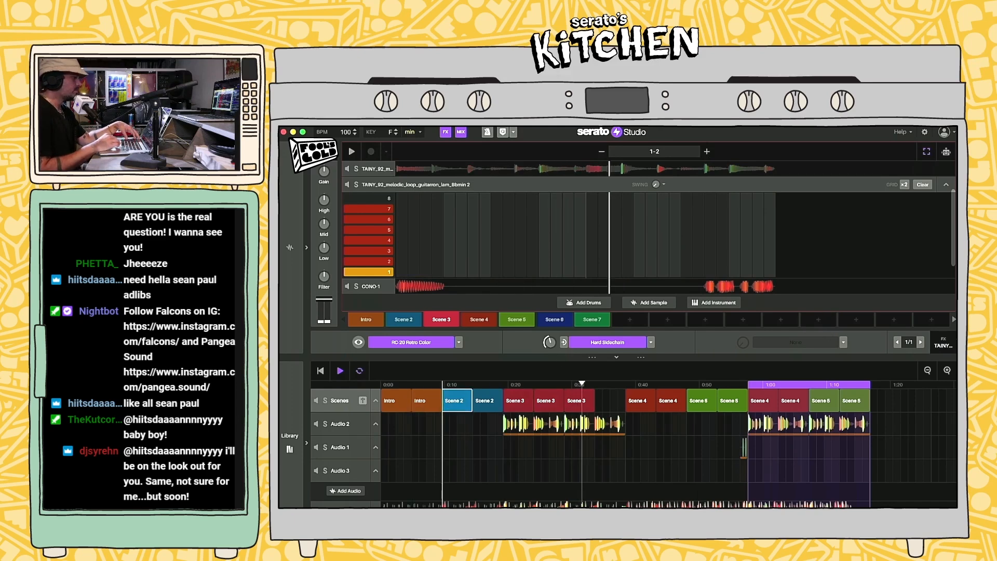
pyautogui.click(946, 185)
pyautogui.click(428, 223)
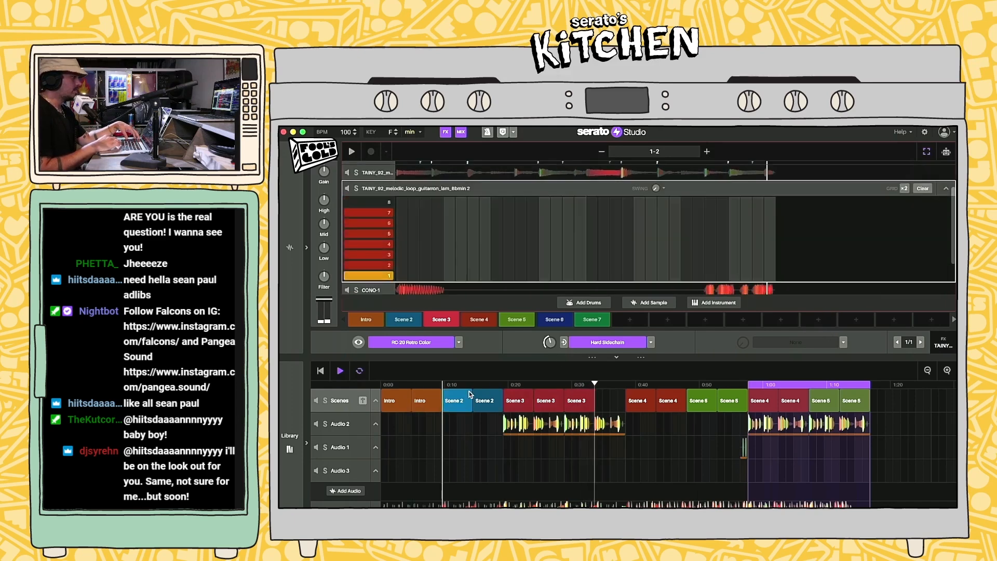
pyautogui.scroll(-2, 429, 229)
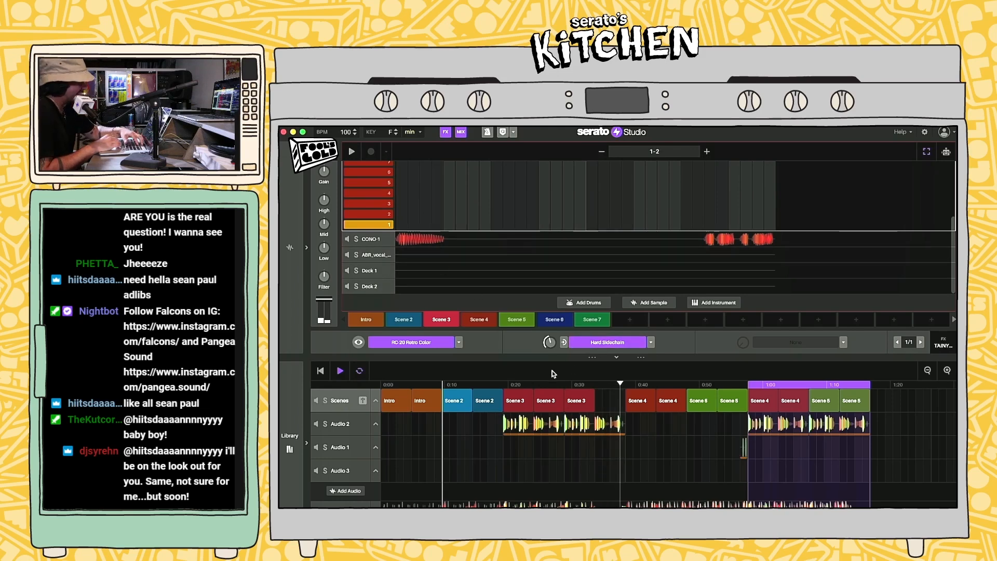
pyautogui.press('space')
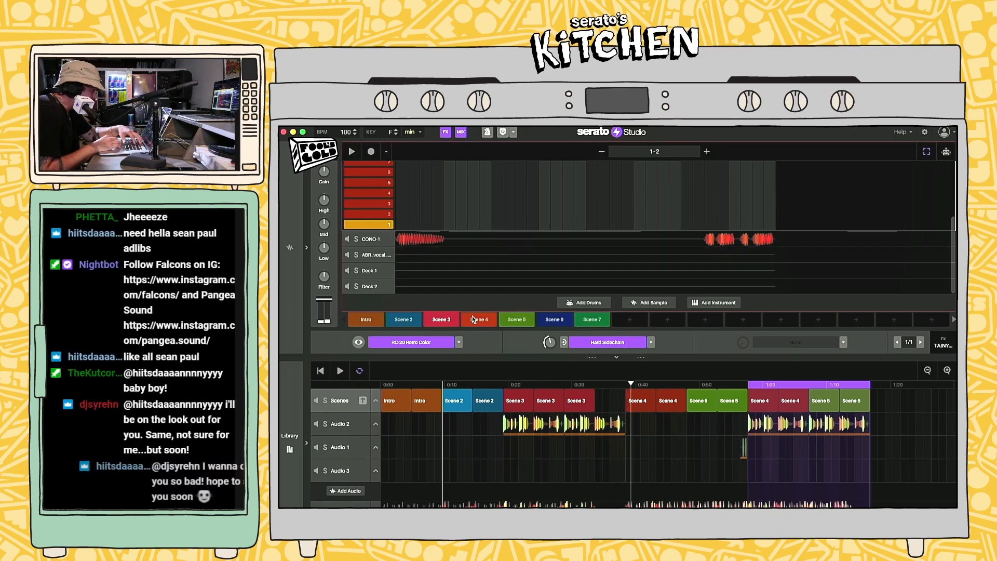
# Step: Fill the gap after the third Scene 3 block in the song timeline with Scene 7
pyautogui.click(481, 320)
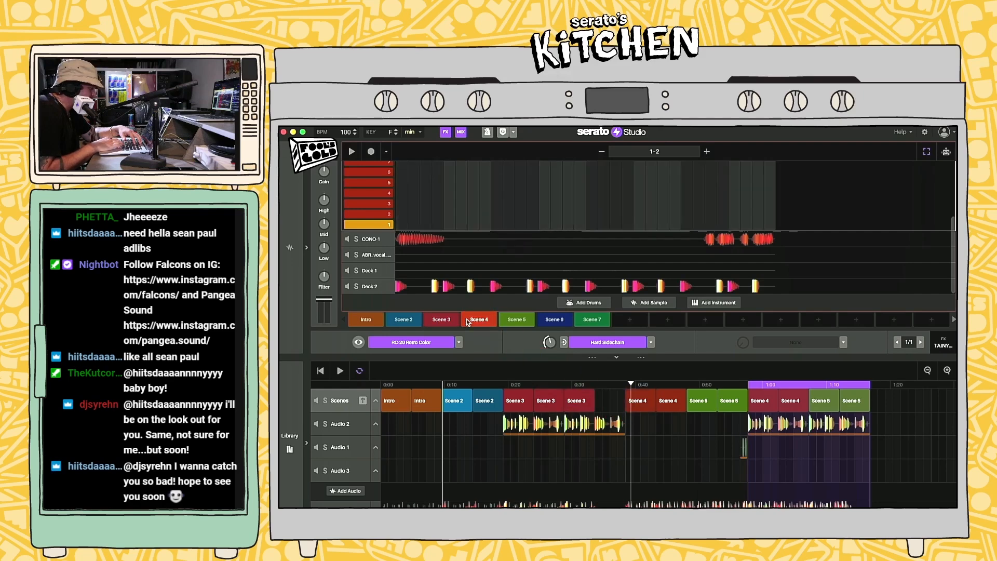
pyautogui.click(589, 323)
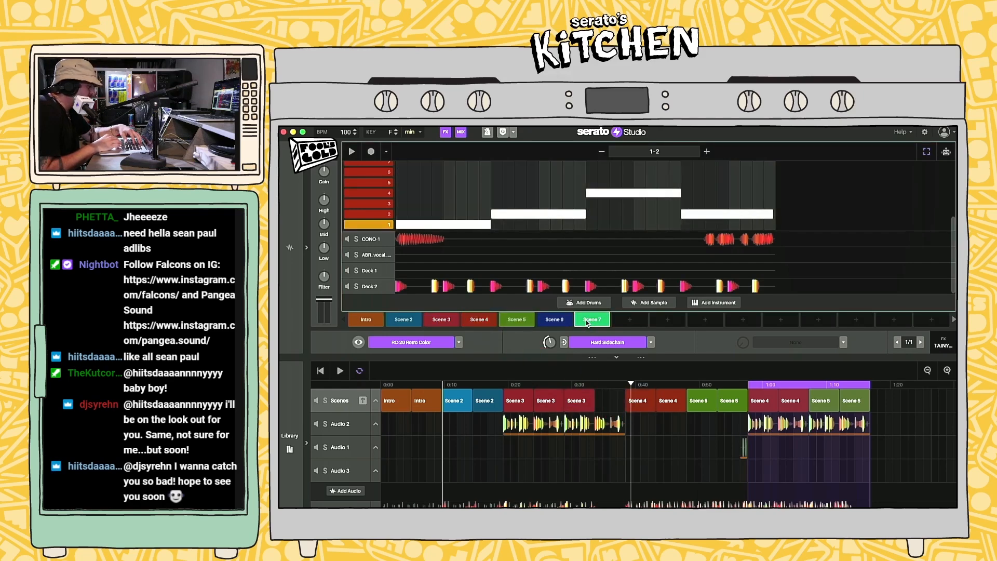
pyautogui.moveTo(515, 319); pyautogui.dragTo(612, 402)
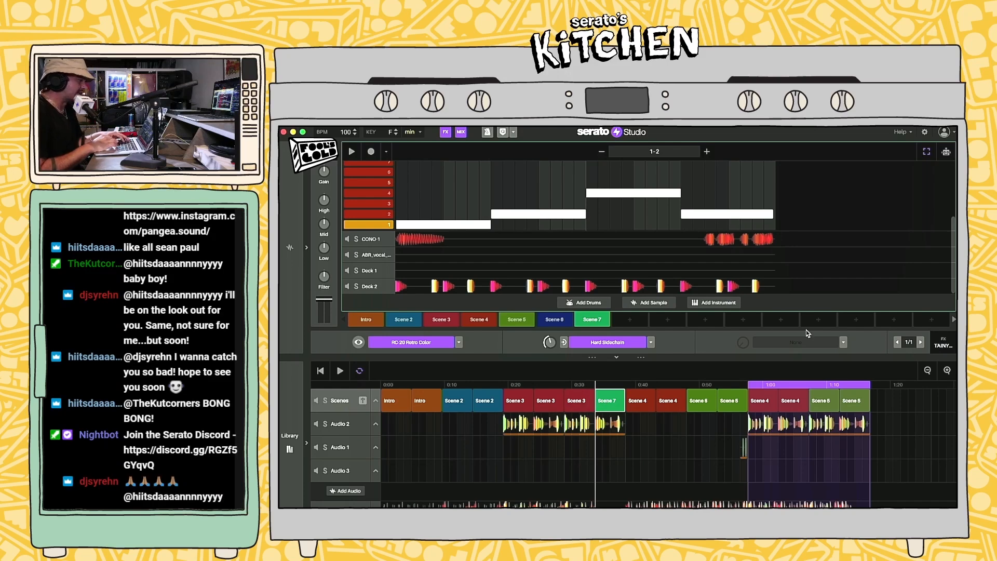
# Step: Add a TAINY_percussion hit on step 15 of bar 2 in Scene 7's Deck 2 and play the scene
pyautogui.click(290, 441)
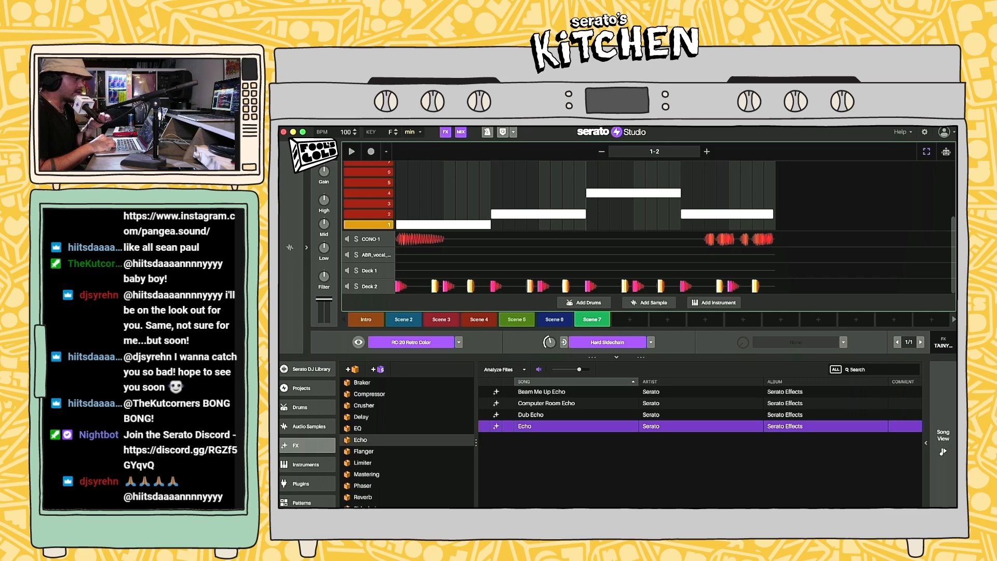
pyautogui.click(290, 247)
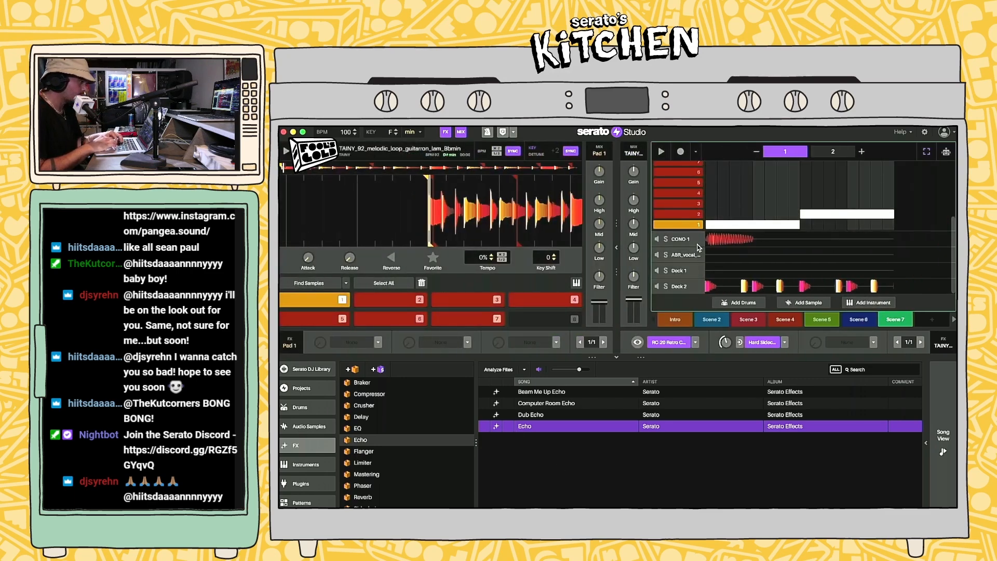
pyautogui.scroll(5, 693, 252)
pyautogui.click(728, 232)
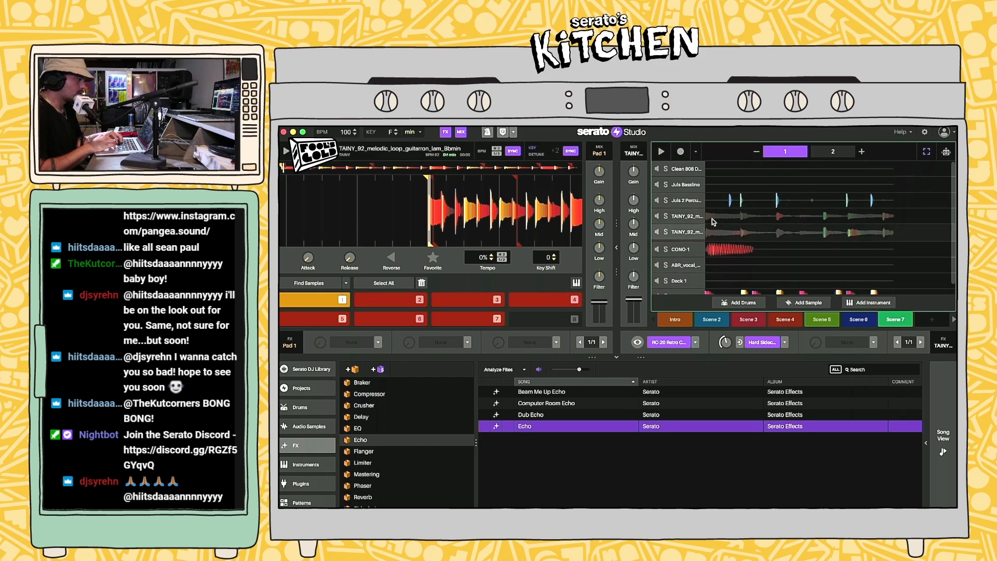
pyautogui.scroll(-1, 691, 259)
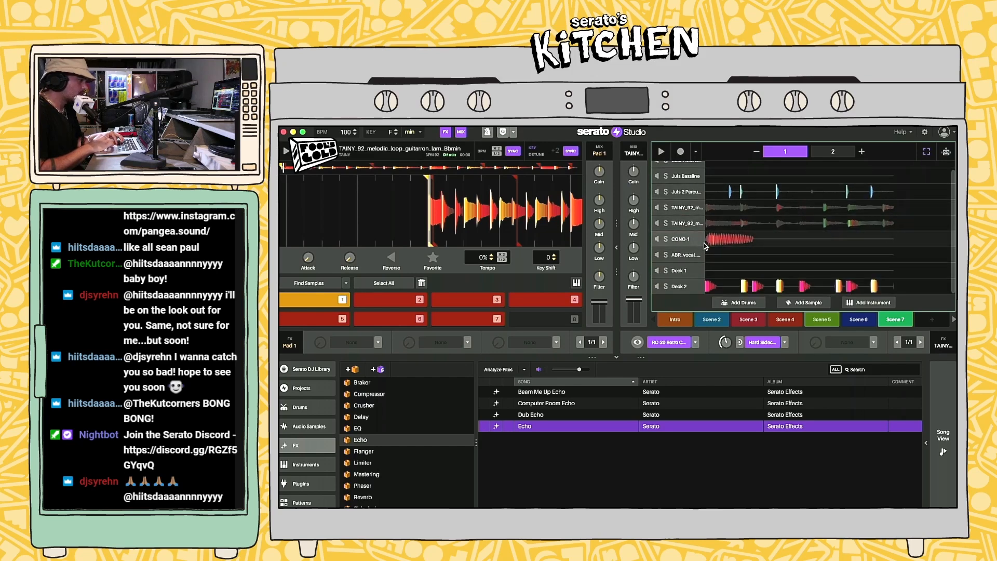
pyautogui.click(680, 287)
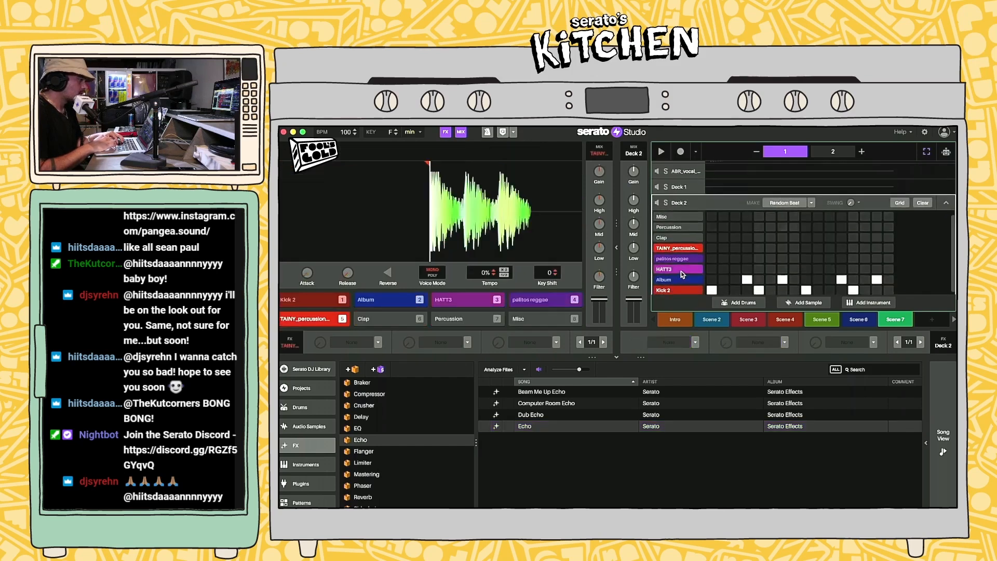
pyautogui.click(876, 246)
pyautogui.press('space')
# Step: Refine Scene 7's ending drum fill: add a TAINY_percussion hit on step 13 of bar 2 and remove the Album hit on step 15
pyautogui.click(616, 248)
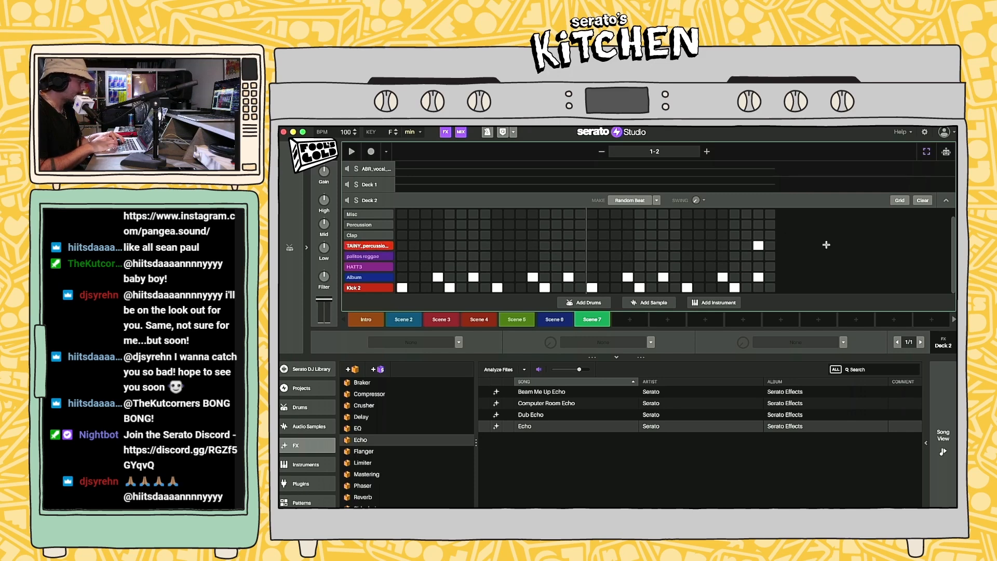
pyautogui.click(771, 245)
pyautogui.click(758, 277)
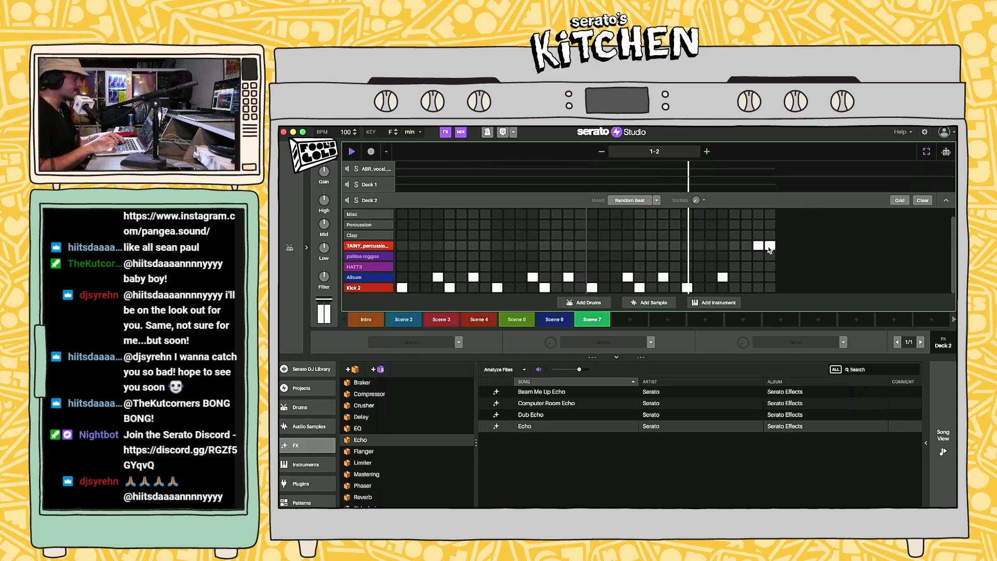
pyautogui.press('space')
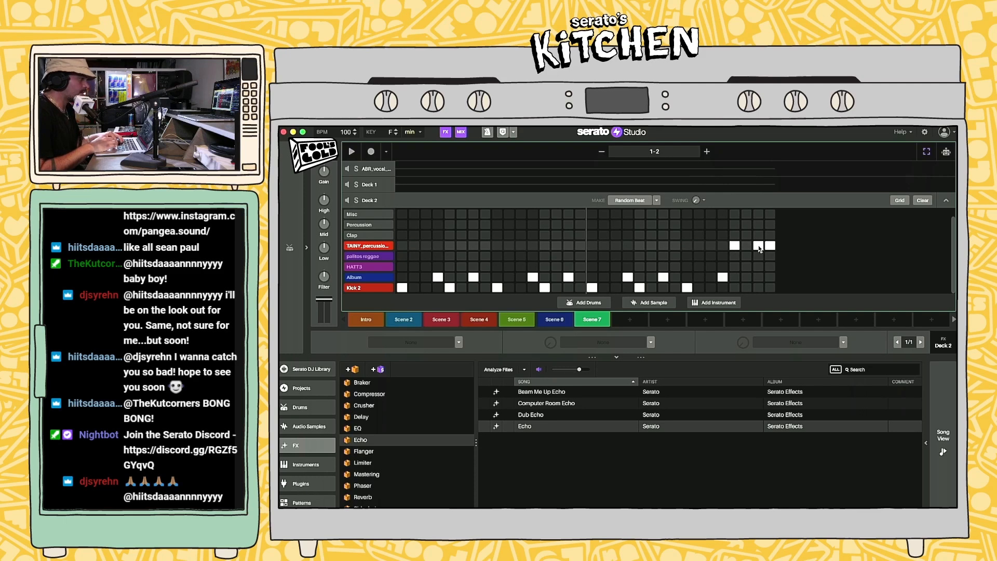
pyautogui.click(770, 245)
pyautogui.press('space')
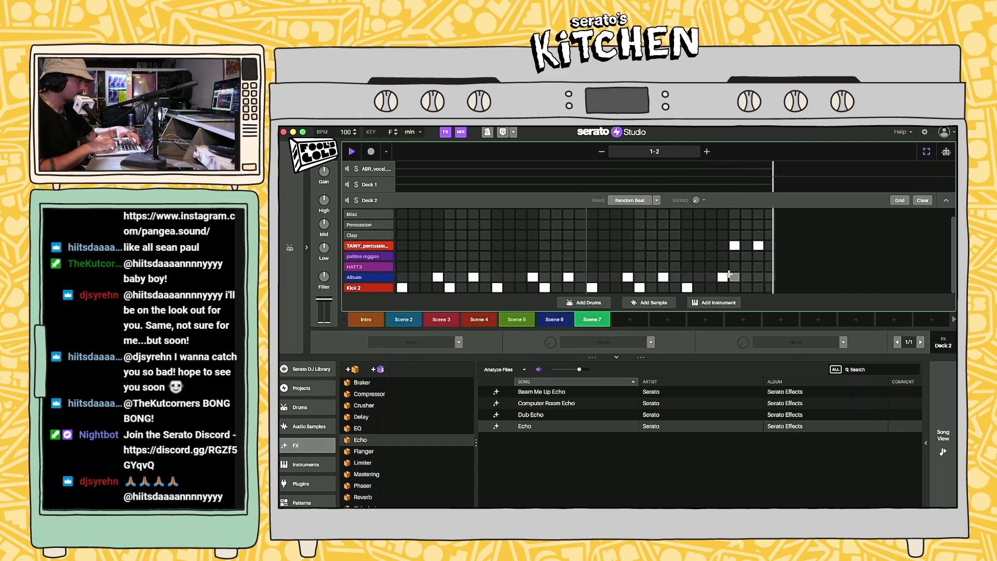
pyautogui.press('space')
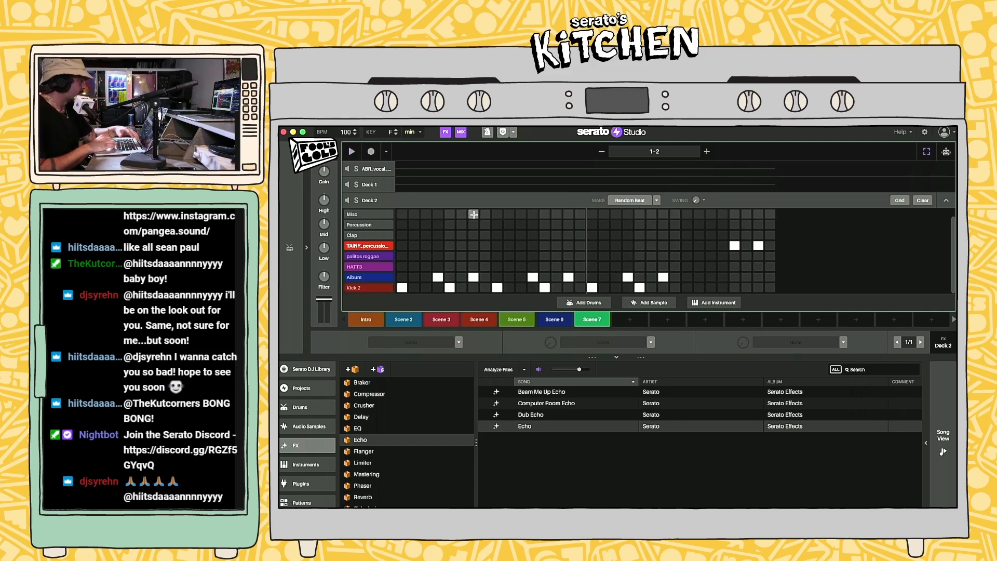
pyautogui.click(946, 200)
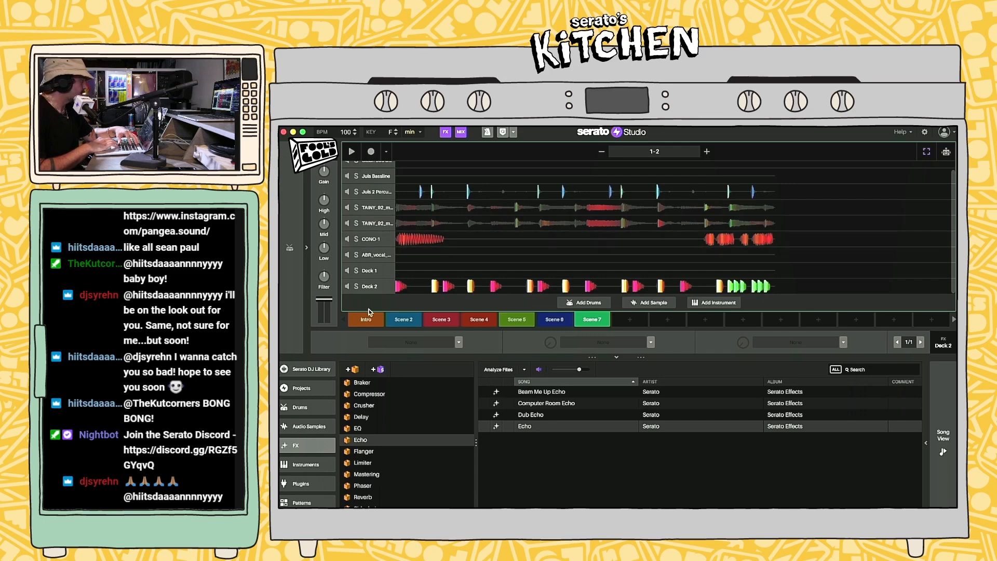
# Step: Clear the notes of the duplicated guitarron deck in Scene 7
pyautogui.click(377, 223)
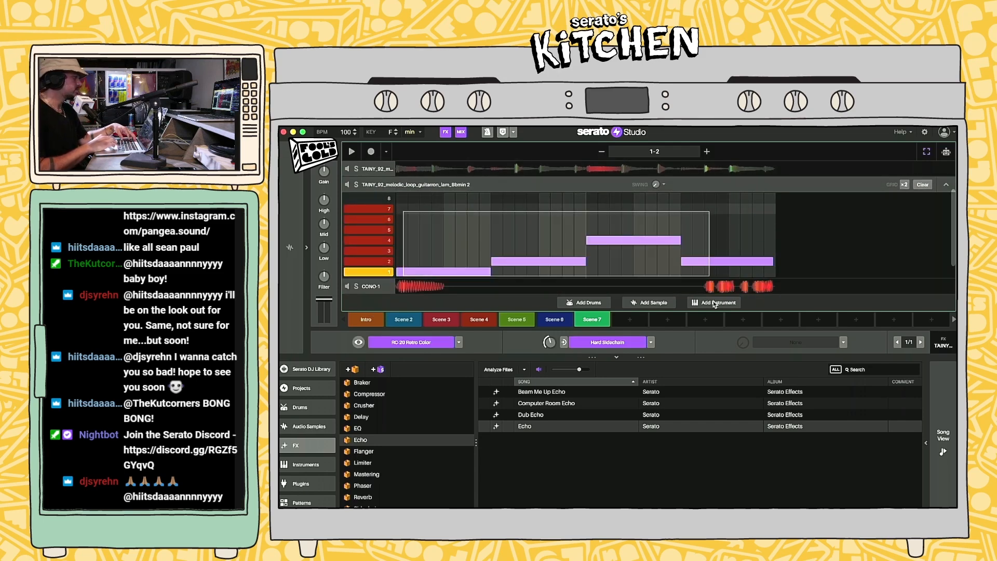
pyautogui.click(923, 184)
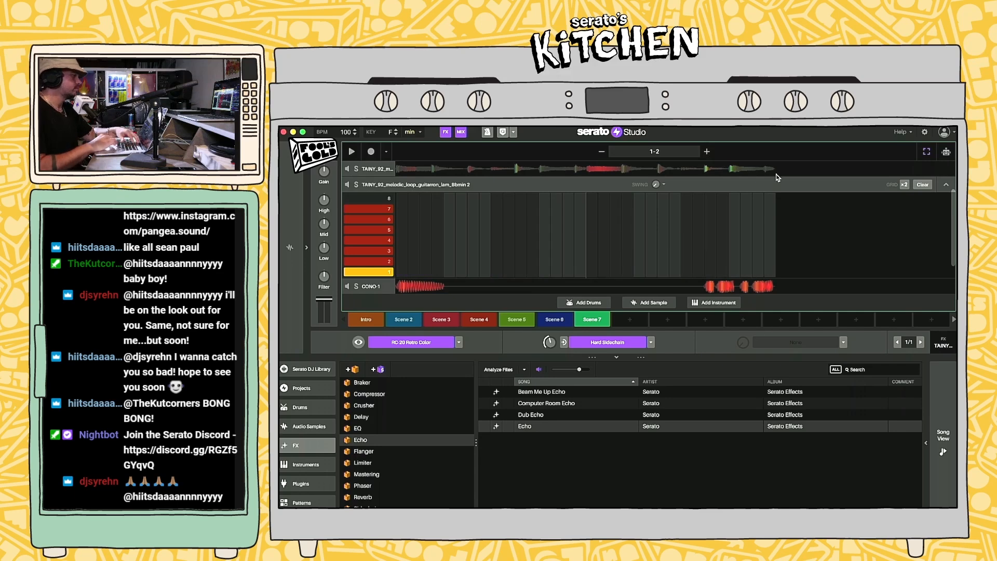
pyautogui.click(946, 186)
# Step: Shorten the last note of the original guitarron loop deck in Scene 7 so it ends before the end of bar 2
pyautogui.click(371, 206)
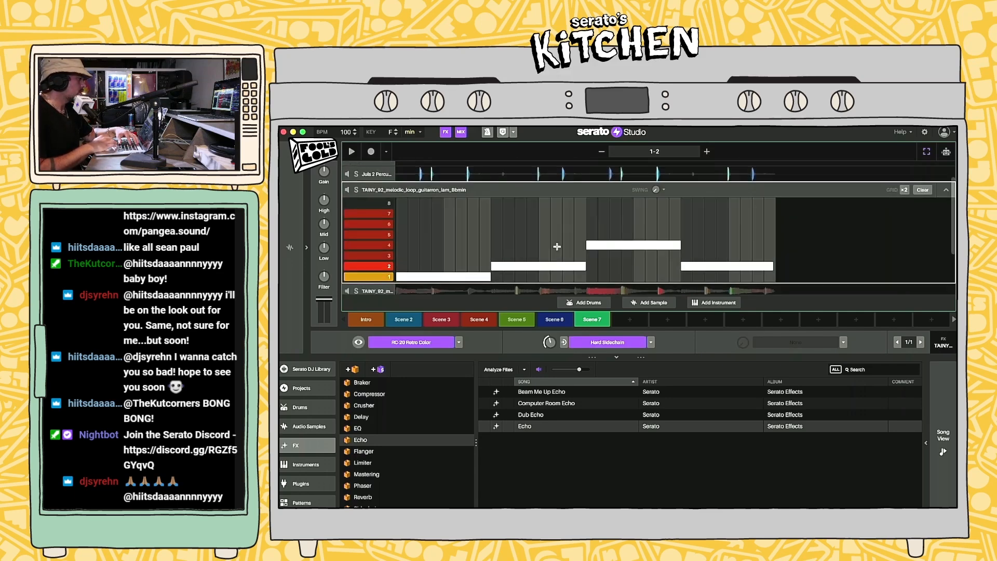
pyautogui.moveTo(772, 262); pyautogui.dragTo(760, 262)
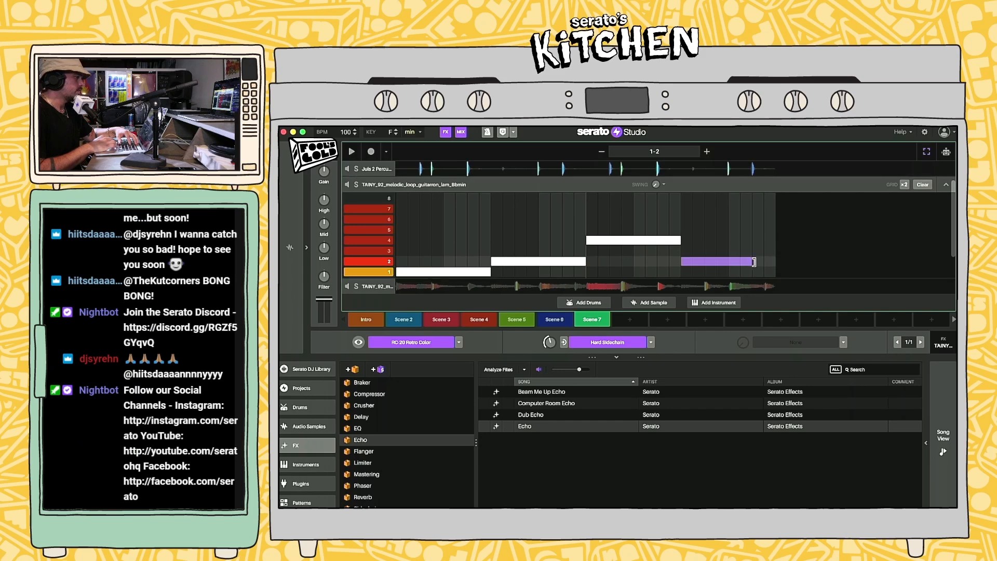
pyautogui.click(948, 187)
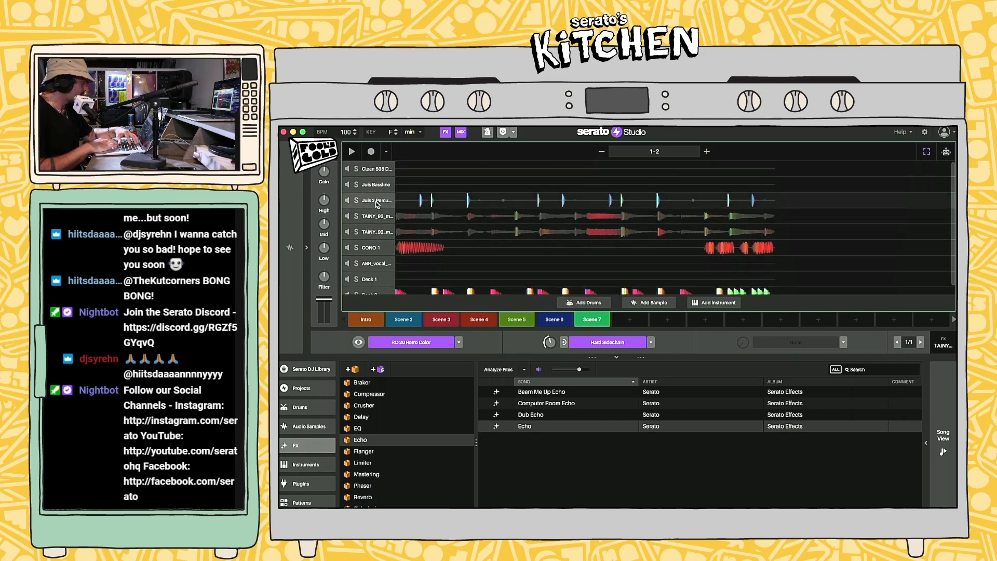
# Step: In Scene 7's Juls 2 Percussion Drum Kit, remove bar 2's Clav on step 13, Hit on step 15 and Roll on step 16, and play the scene
pyautogui.click(375, 203)
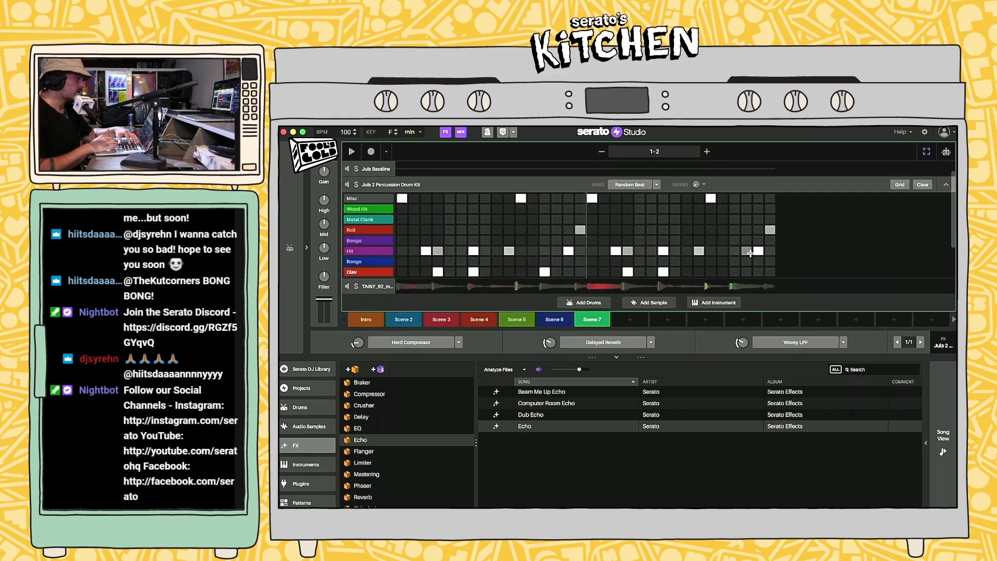
pyautogui.click(758, 251)
pyautogui.click(771, 229)
pyautogui.press('space')
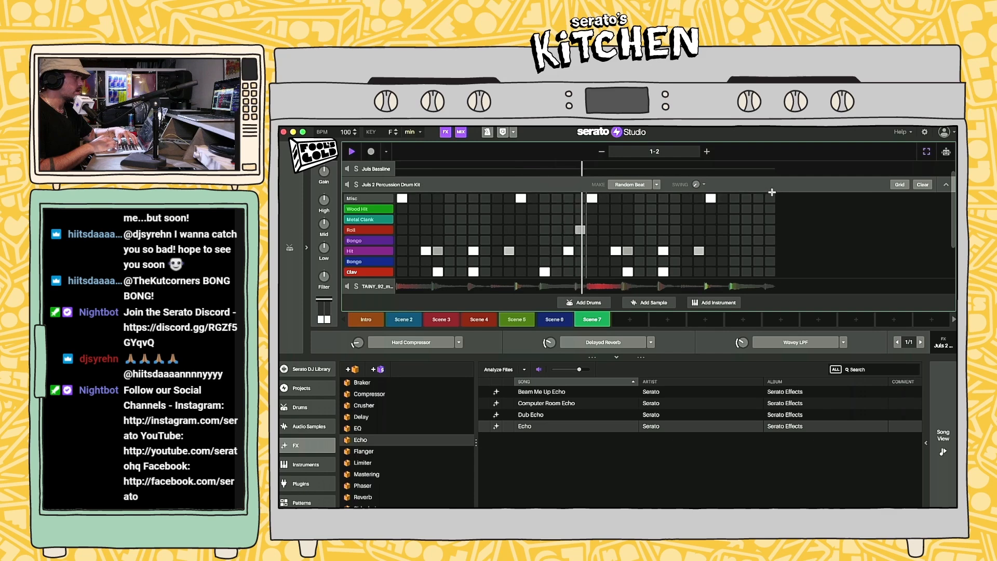
pyautogui.click(946, 184)
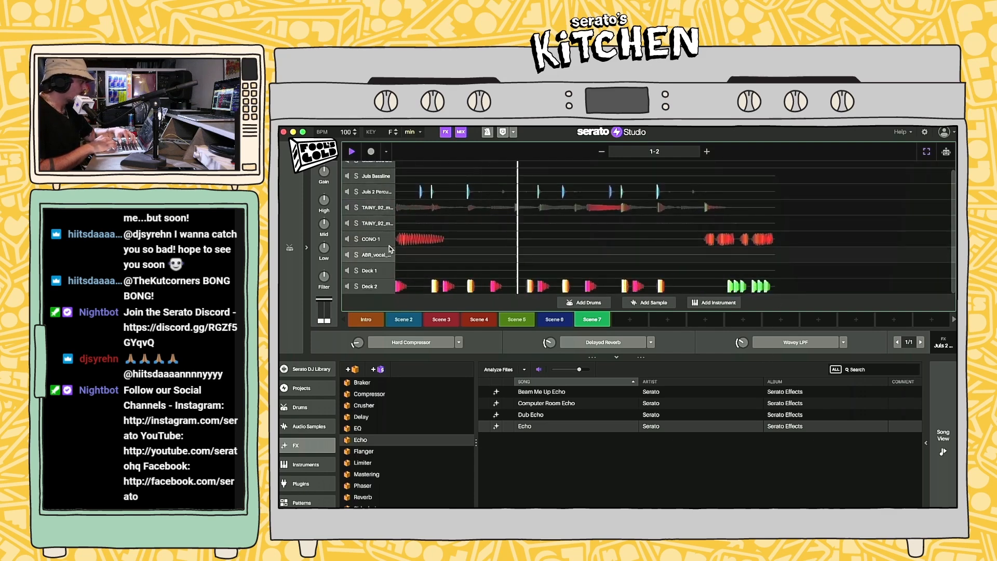
# Step: Delete the four G notes at the end of bar 2 in Scene 7's CONO-1 deck
pyautogui.click(669, 245)
pyautogui.press('space')
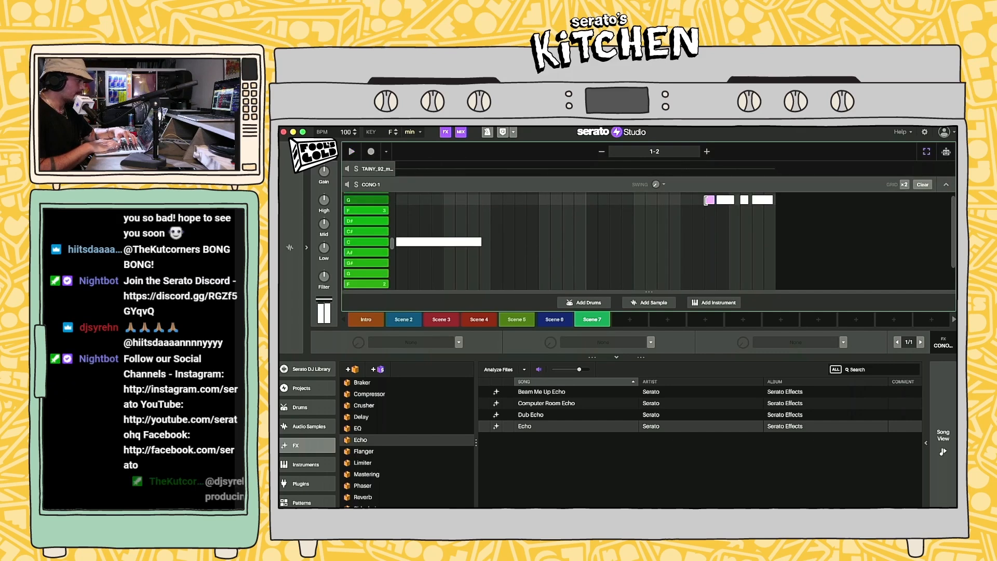
pyautogui.click(722, 201)
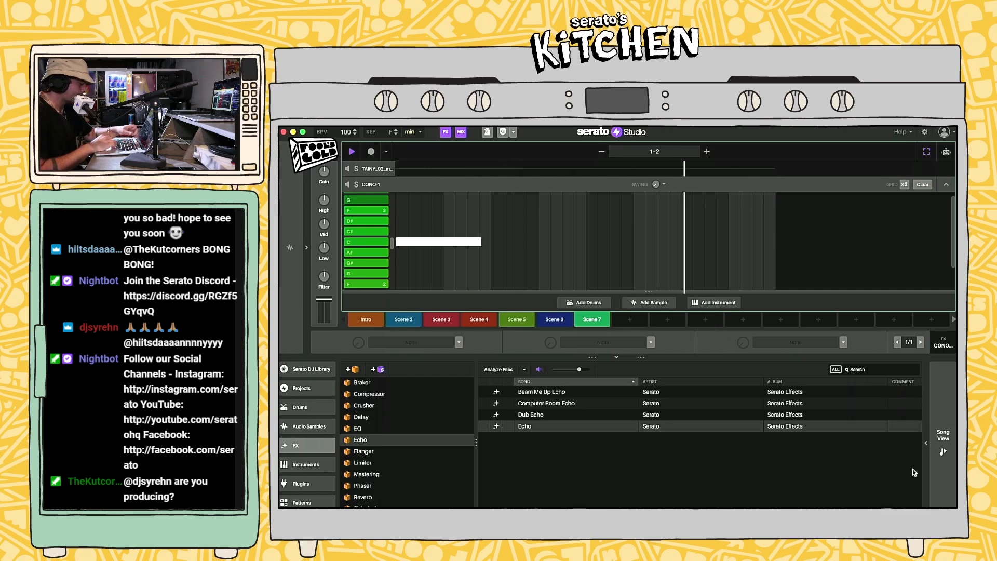
# Step: Open Song View and play the arrangement from the first Scene 4 clip of the looped section
pyautogui.click(945, 447)
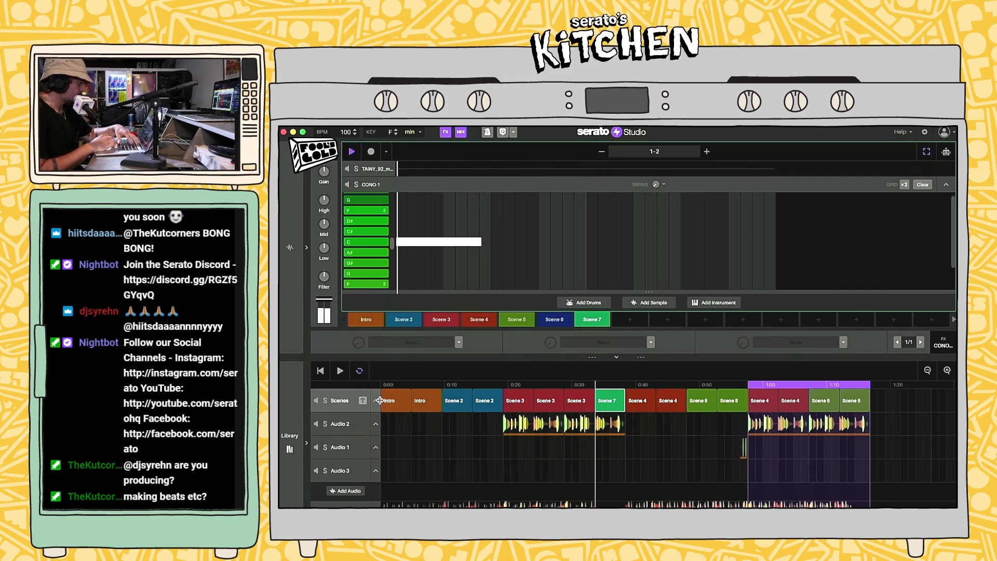
pyautogui.click(761, 402)
pyautogui.press('space')
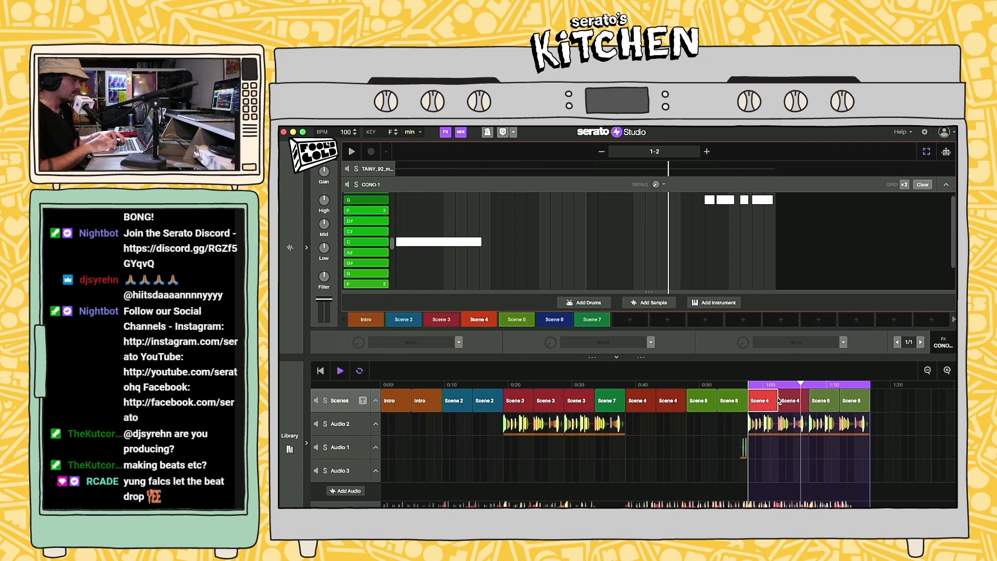
pyautogui.click(633, 319)
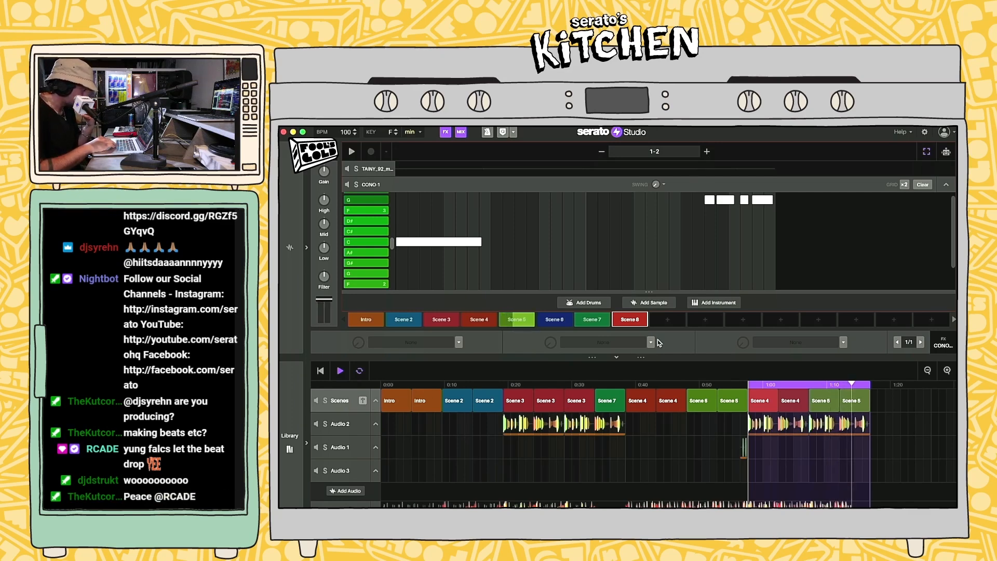
pyautogui.press('space')
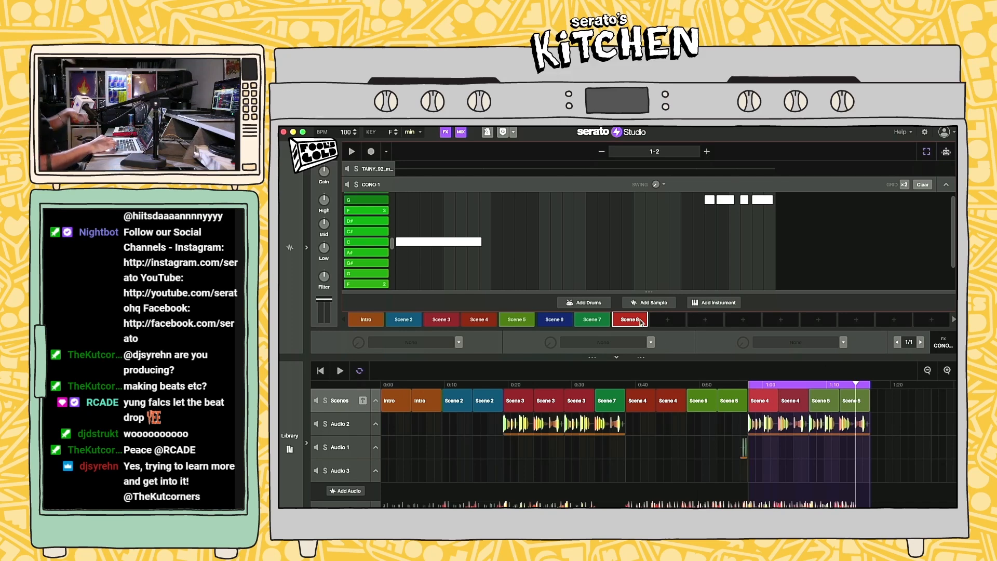
pyautogui.press('Delete')
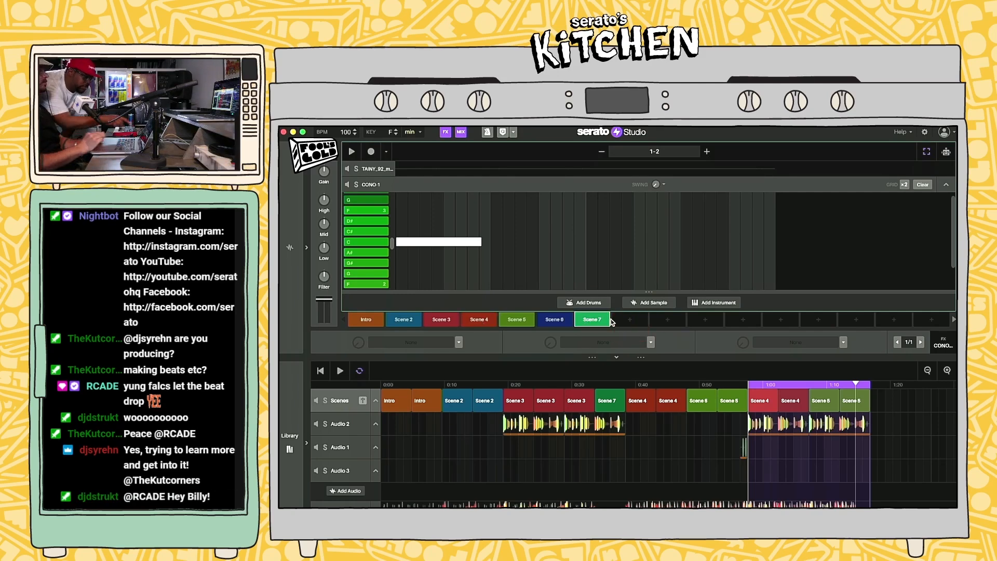
# Step: Create Scene 8 as a copy of Scene 4 and collapse its CONO-1 deck
pyautogui.click(476, 322)
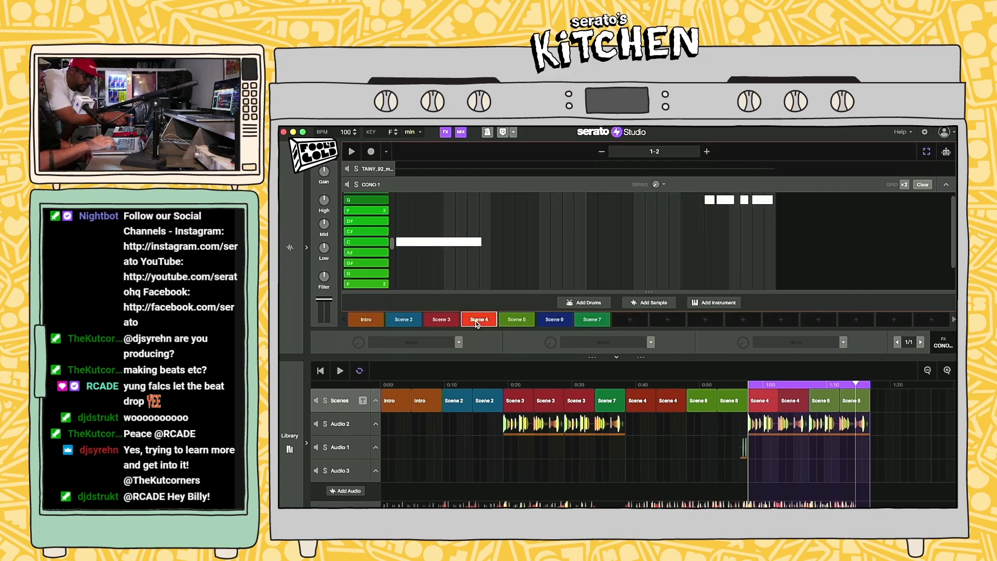
pyautogui.click(636, 318)
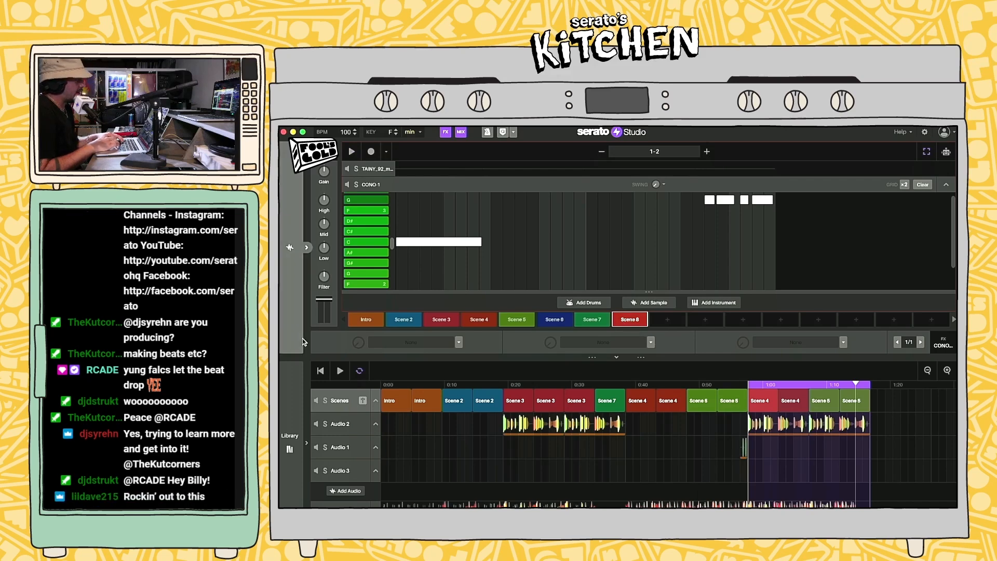
pyautogui.click(284, 255)
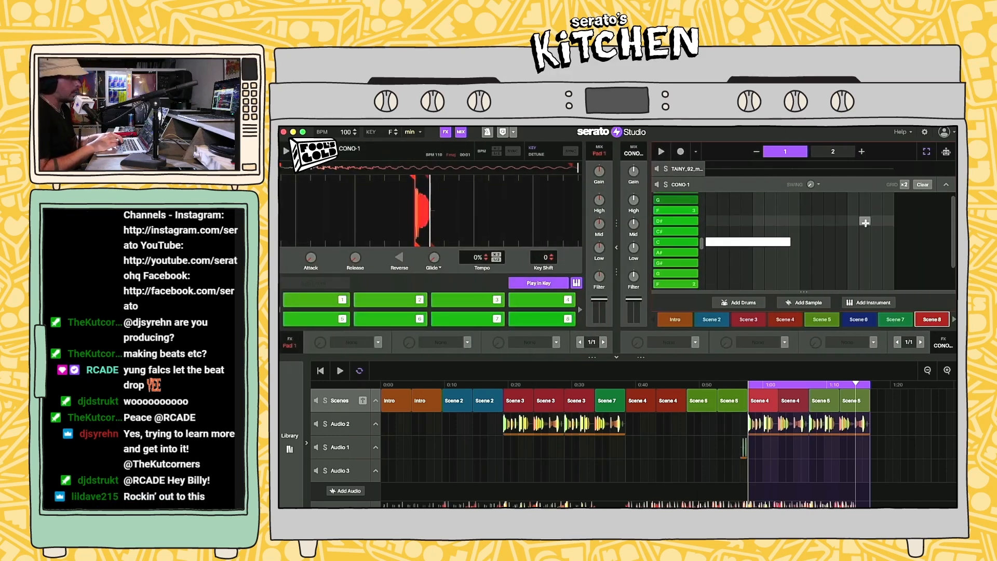
pyautogui.scroll(1, 758, 207)
pyautogui.click(711, 191)
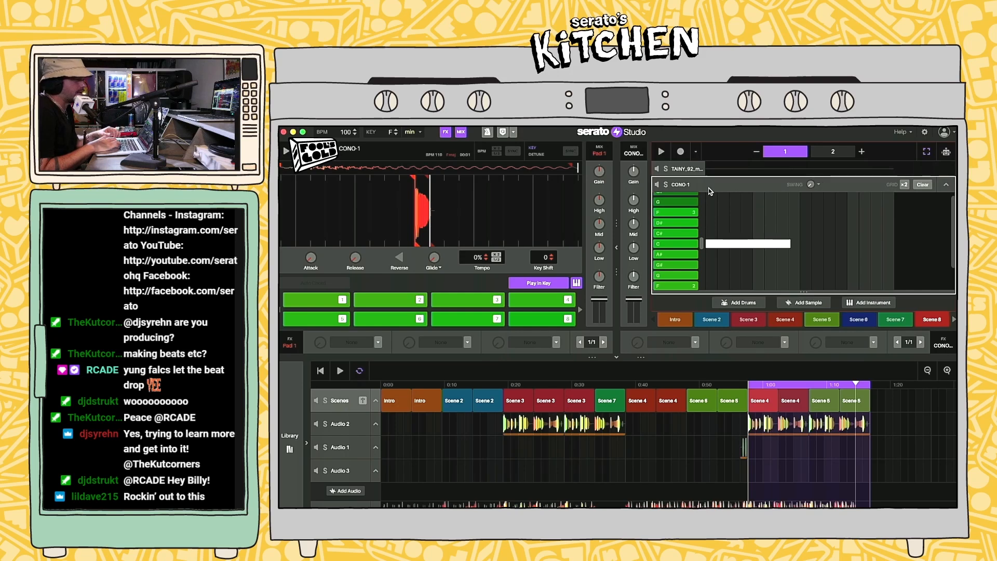
pyautogui.click(946, 185)
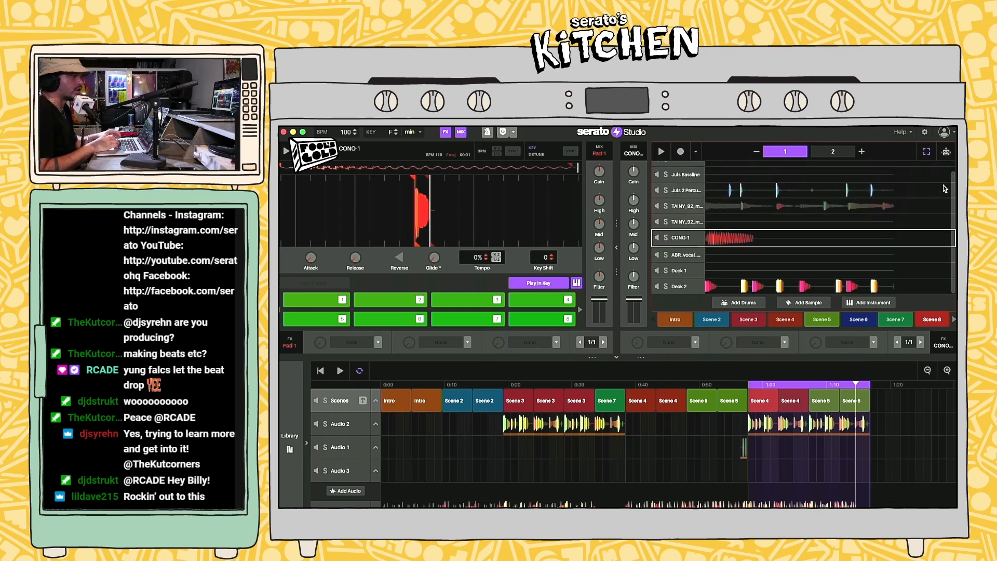
# Step: Copy the four notes of Scene 8's original guitarron loop deck into the duplicated guitarron deck
pyautogui.scroll(1, 687, 229)
pyautogui.click(687, 220)
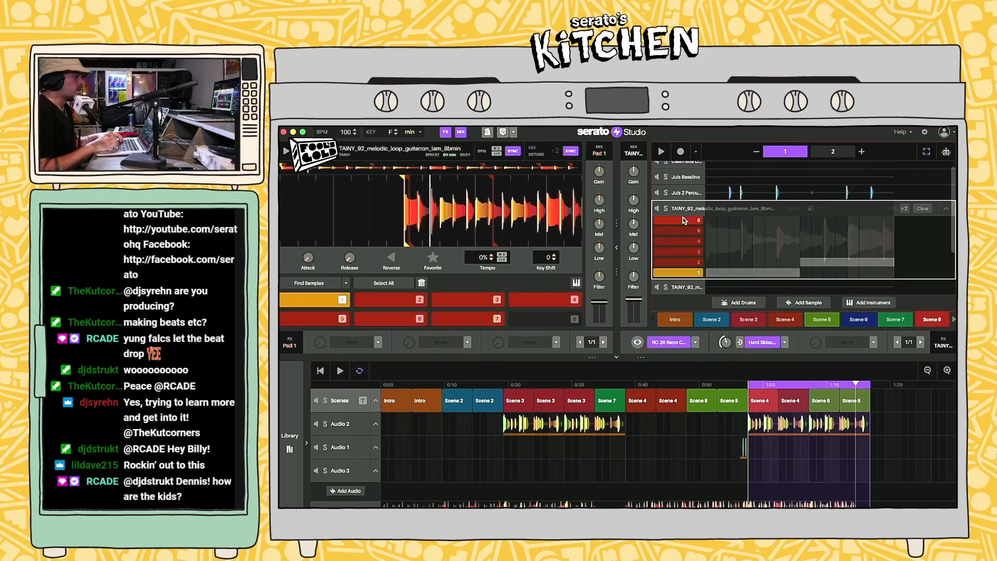
pyautogui.click(616, 249)
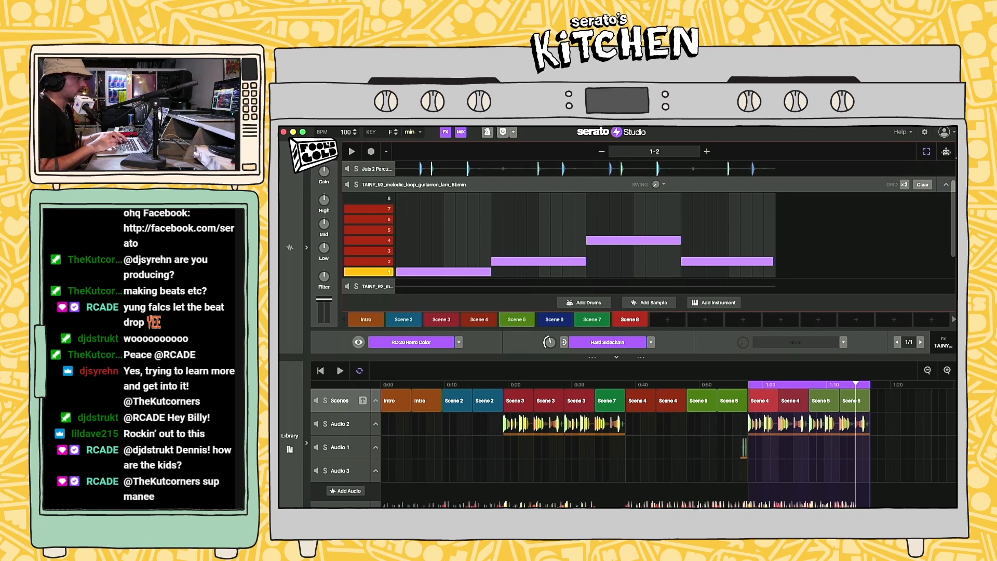
pyautogui.click(947, 185)
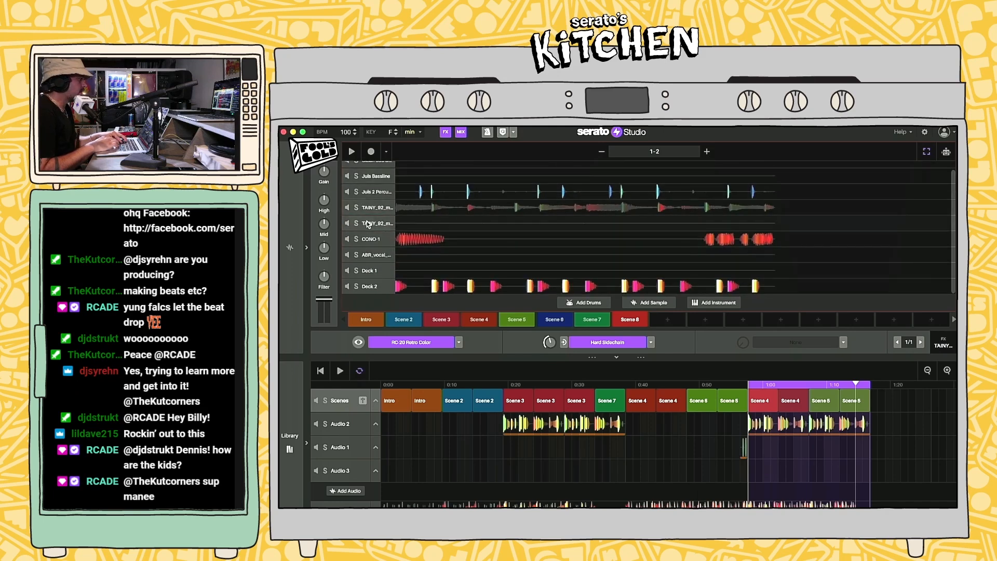
pyautogui.click(436, 224)
pyautogui.press('space')
pyautogui.press('space')
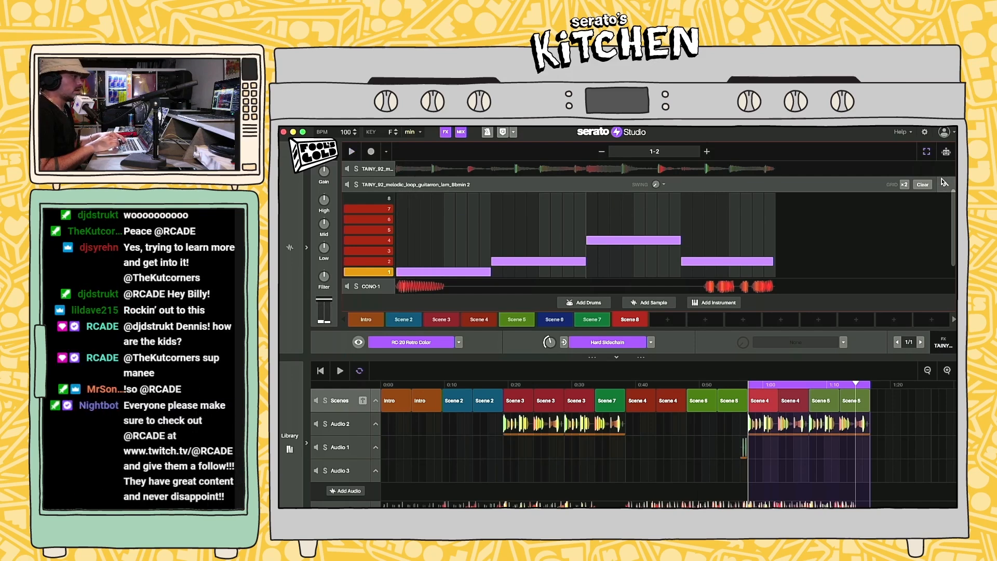
# Step: Delete all notes from the original guitarron loop deck in Scene 8
pyautogui.click(945, 182)
pyautogui.click(575, 241)
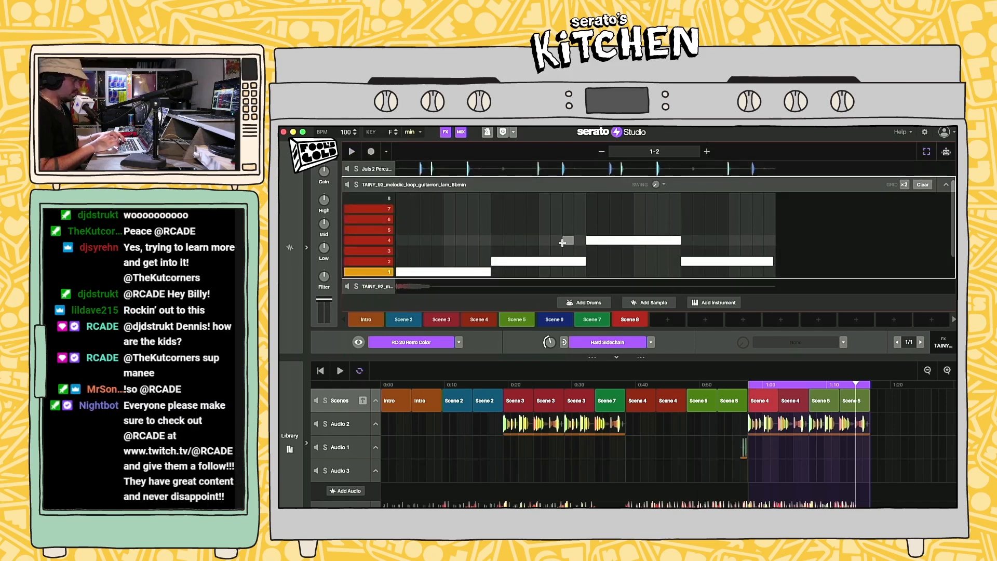
pyautogui.moveTo(399, 208); pyautogui.dragTo(793, 342)
pyautogui.press('Delete')
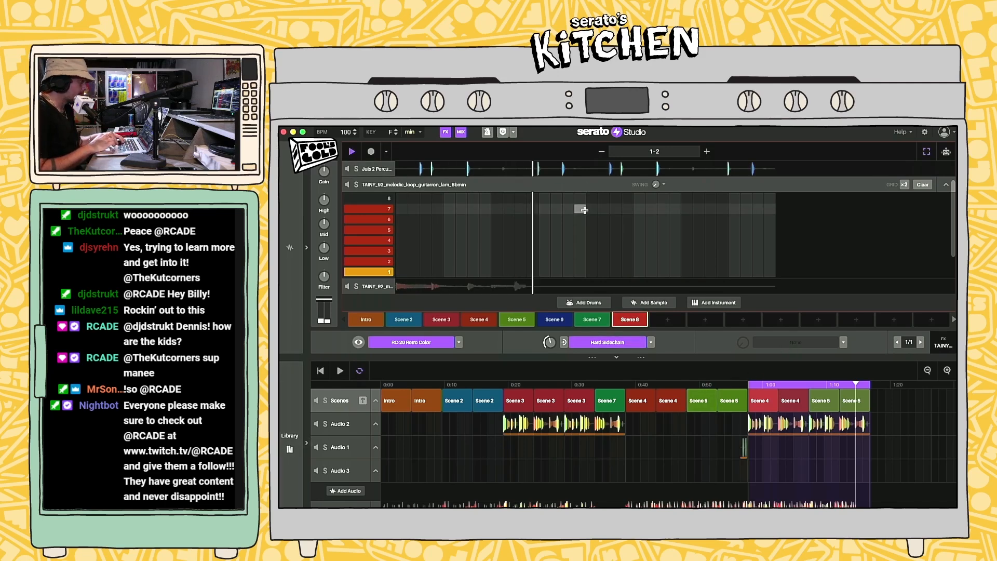
pyautogui.click(946, 184)
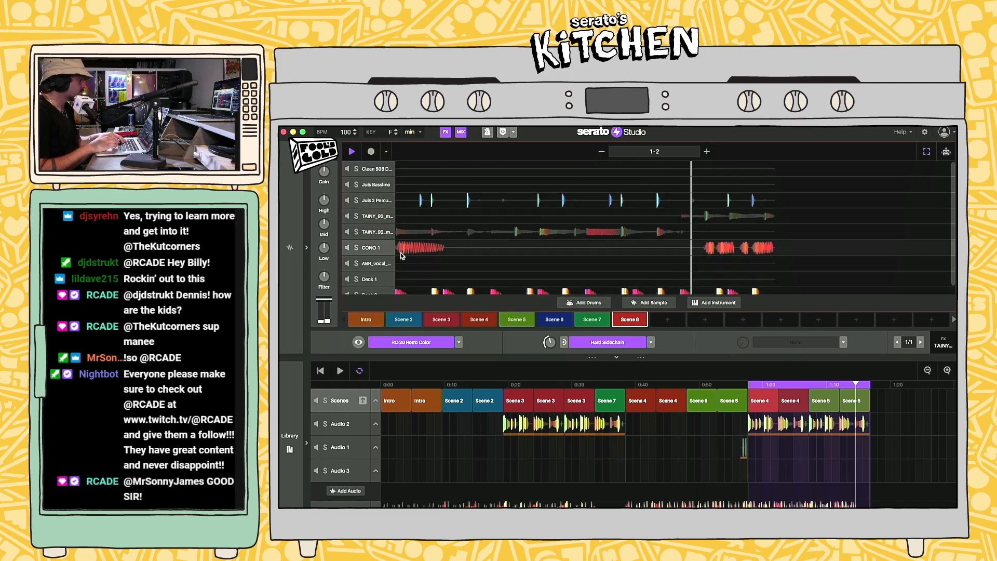
# Step: Open the RC-20 Retro Color effect of Scene 8's duplicated guitarron deck and play the scene
pyautogui.press('space')
pyautogui.click(379, 233)
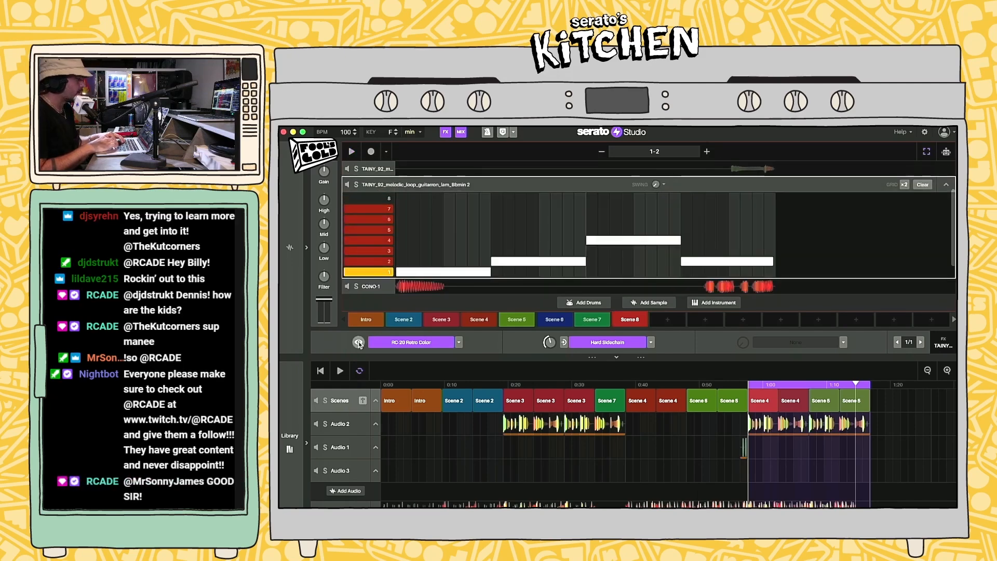
pyautogui.click(358, 343)
pyautogui.press('space')
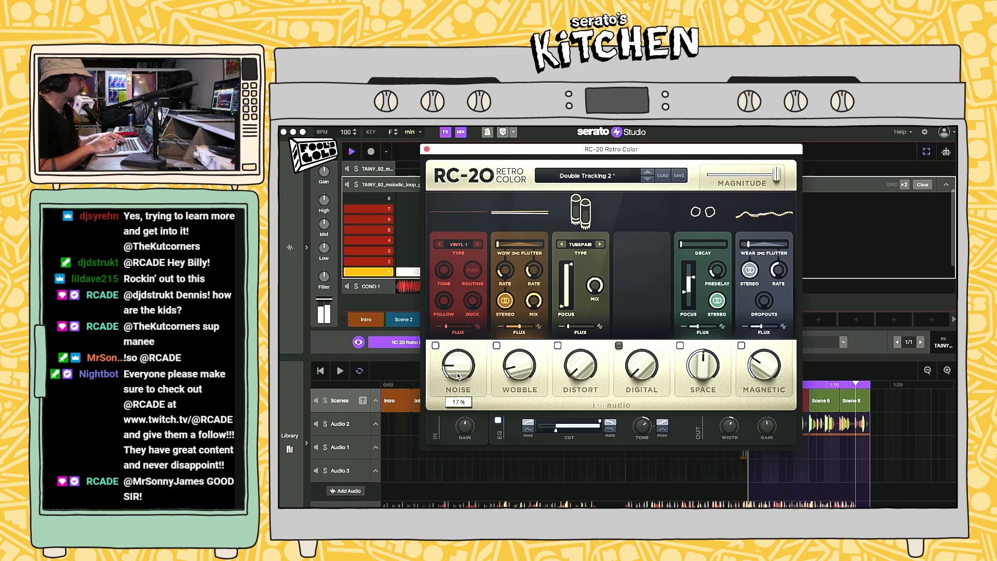
# Step: Adjust RC-20's Wobble amount and step back through the presets past Dist Fat Iron and Digital Texture to Digital LPF
pyautogui.moveTo(520, 366); pyautogui.dragTo(487, 330)
pyautogui.click(648, 175)
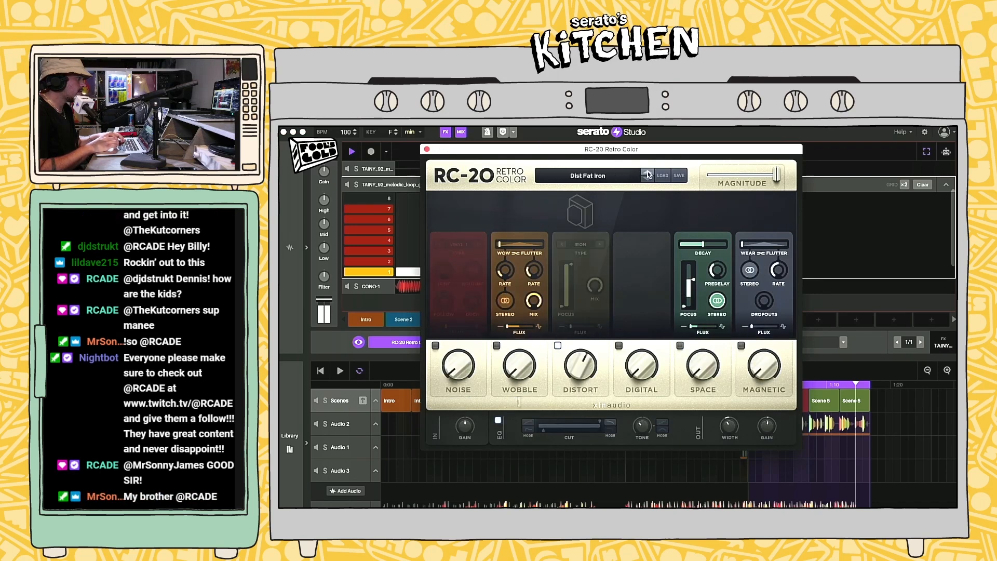
pyautogui.click(647, 175)
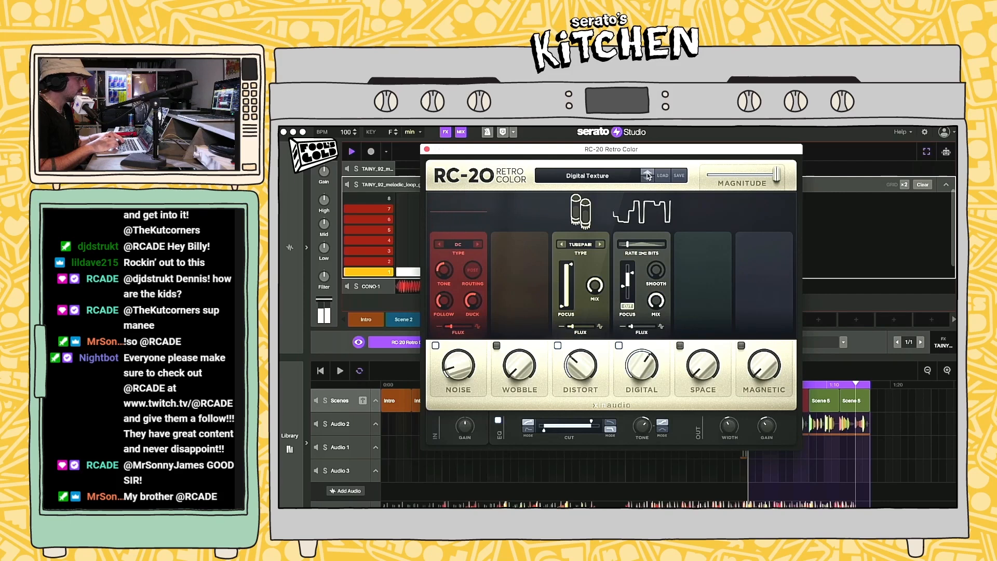
pyautogui.click(647, 174)
# Step: Open the RC-20 preset browser and audition Wow & Flutter, VHS, Transmitting From Space, The Bass is Alive! and Strange Space
pyautogui.click(611, 176)
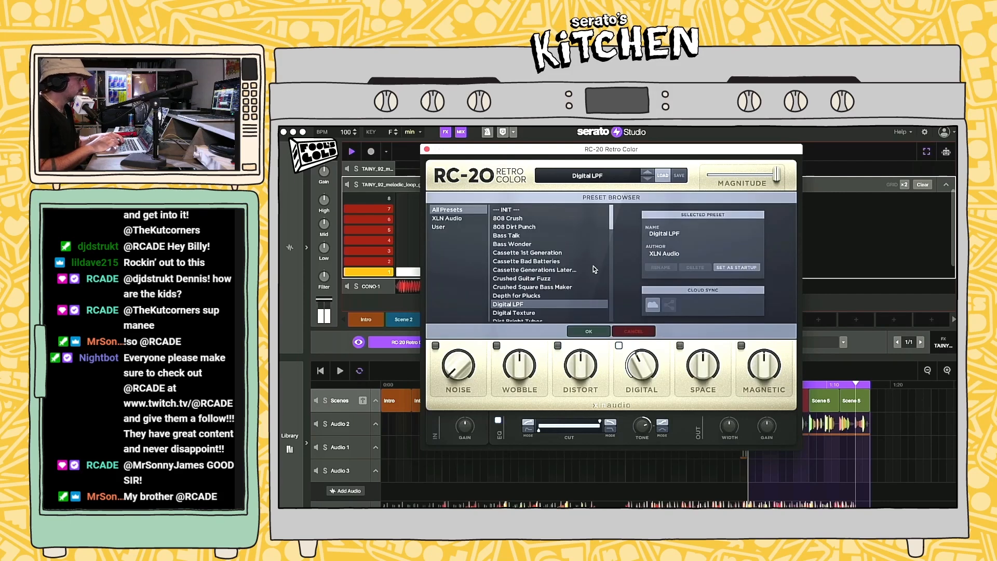
pyautogui.scroll(-20, 561, 271)
pyautogui.click(508, 318)
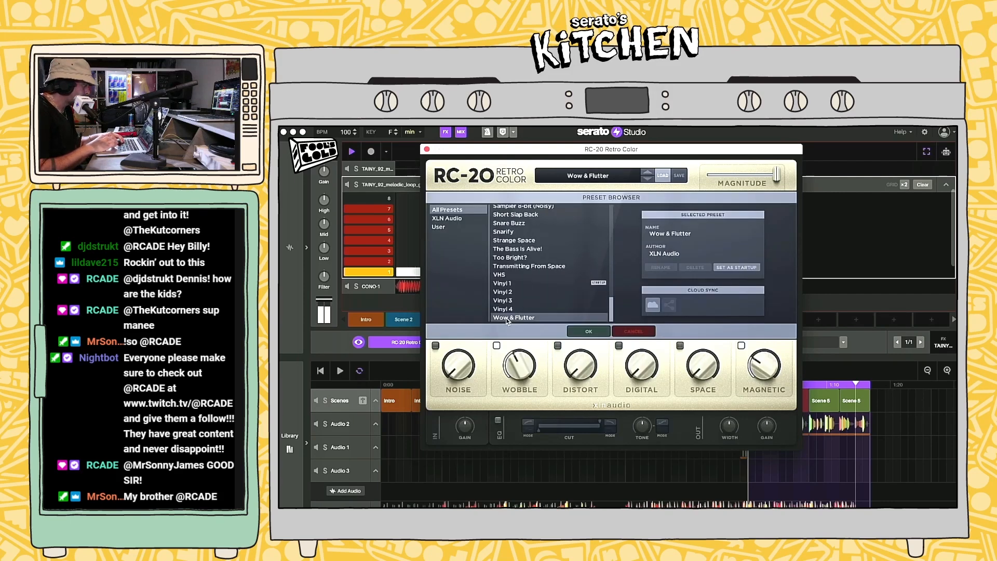
pyautogui.click(521, 274)
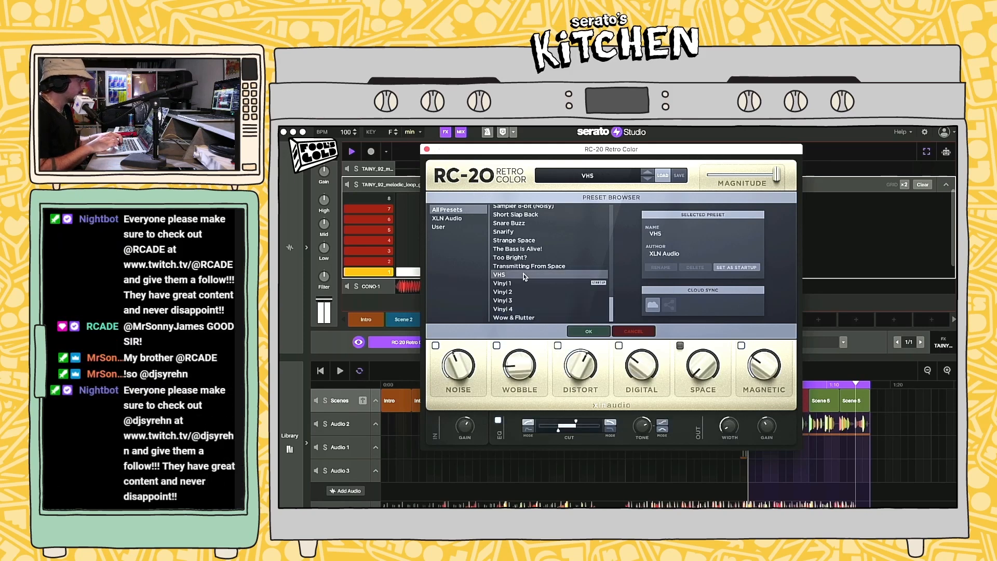
pyautogui.click(523, 266)
pyautogui.click(524, 249)
pyautogui.click(524, 240)
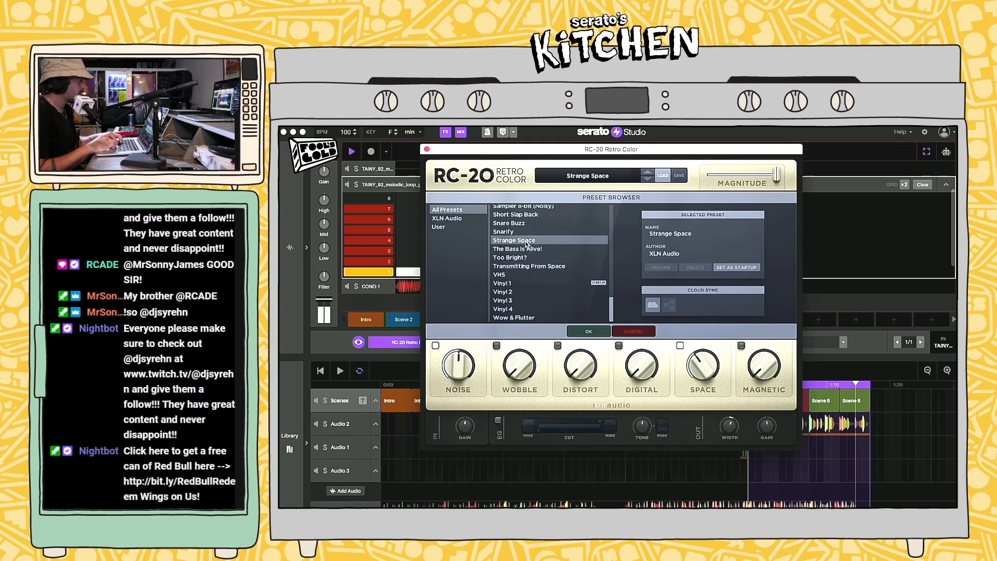
# Step: Audition RC-20 presets further up the list, including Retired Amp, Gazing Guitar, Hotline Phase and I'm a Drop Out!
pyautogui.scroll(2, 528, 245)
pyautogui.click(526, 234)
pyautogui.scroll(2, 526, 234)
pyautogui.click(526, 234)
pyautogui.click(527, 217)
pyautogui.scroll(5, 527, 221)
pyautogui.click(524, 231)
pyautogui.scroll(5, 524, 236)
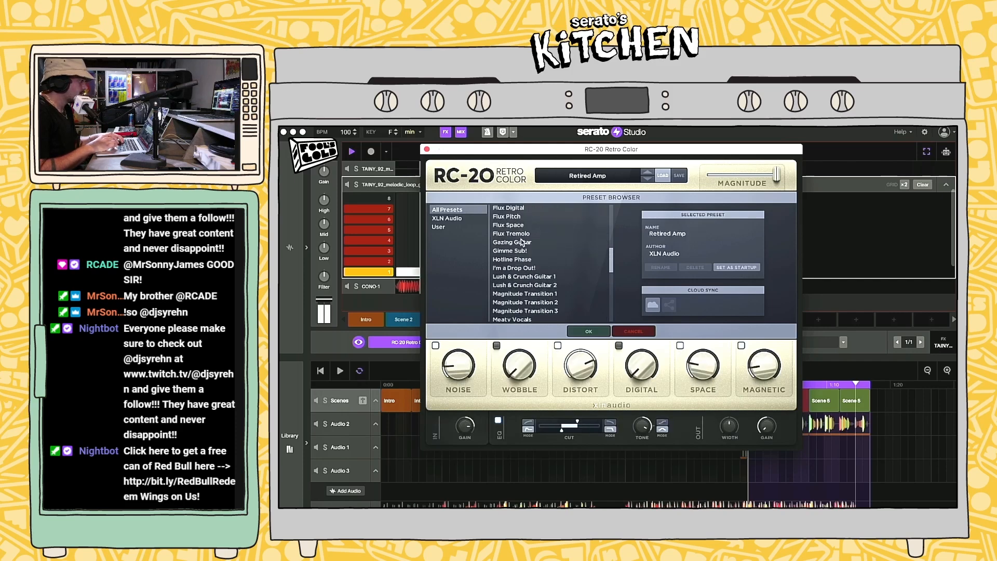
pyautogui.click(522, 242)
pyautogui.click(519, 261)
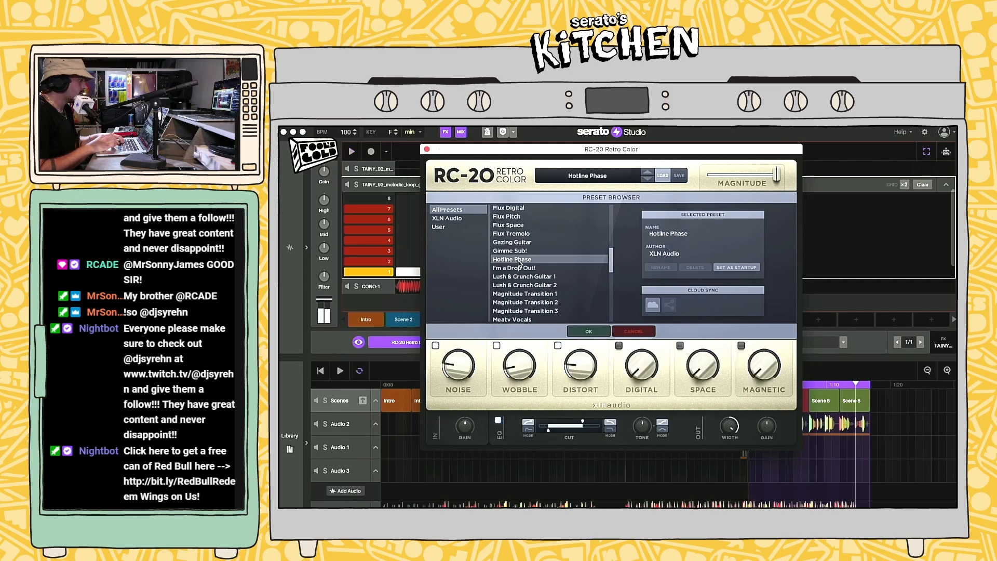
pyautogui.click(517, 269)
# Step: Audition RC-20 presets from the start of the list, from 808 Crush through Bass Wonder and the Cassette presets to Crushed Guitar Fuzz
pyautogui.scroll(10, 516, 271)
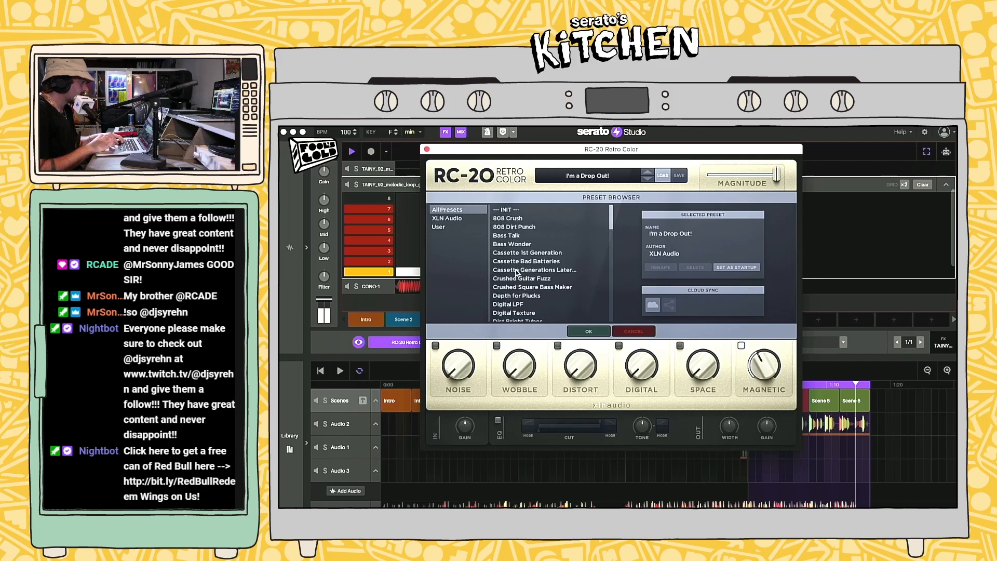
pyautogui.click(509, 220)
pyautogui.click(509, 227)
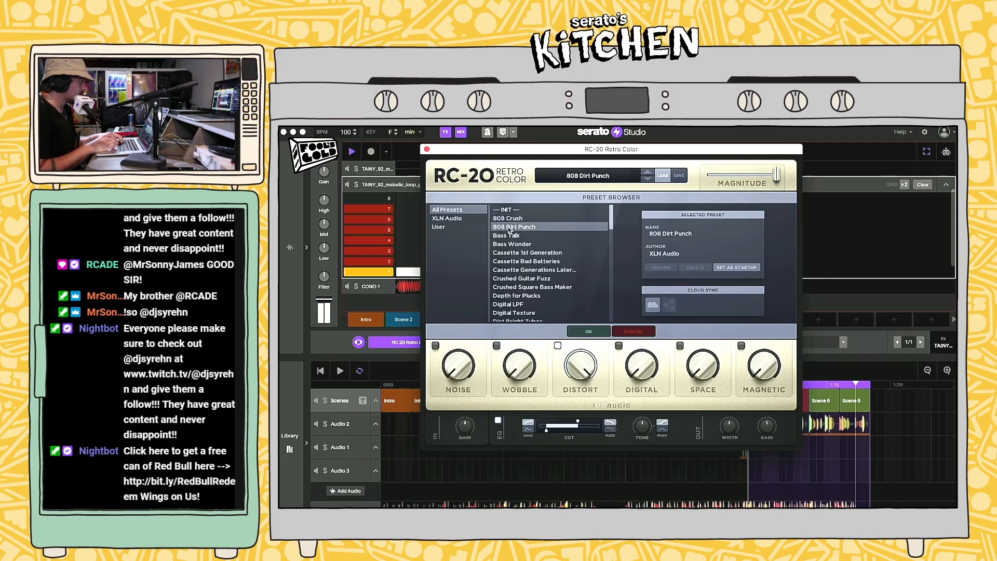
pyautogui.click(508, 236)
pyautogui.click(511, 245)
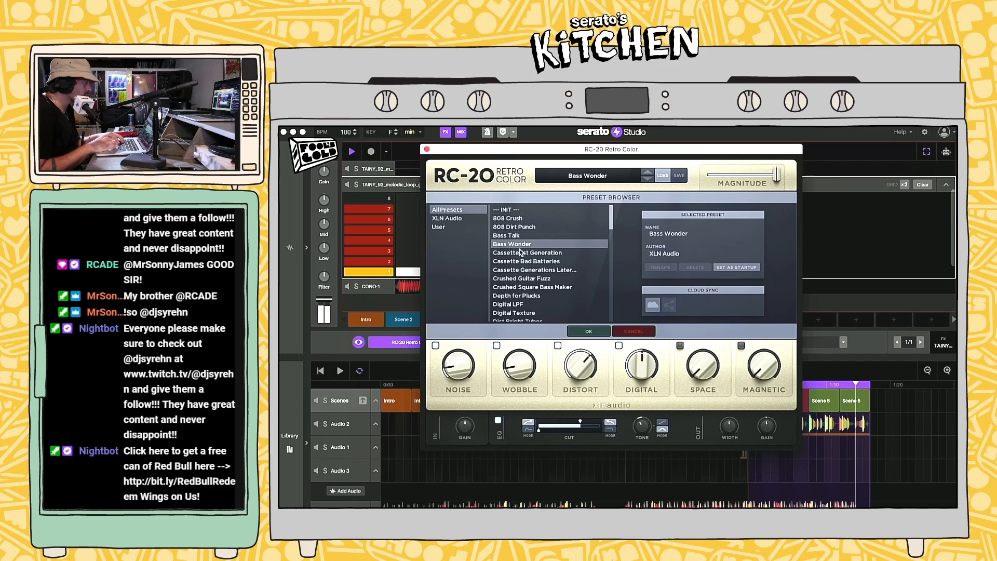
pyautogui.click(521, 253)
pyautogui.click(524, 260)
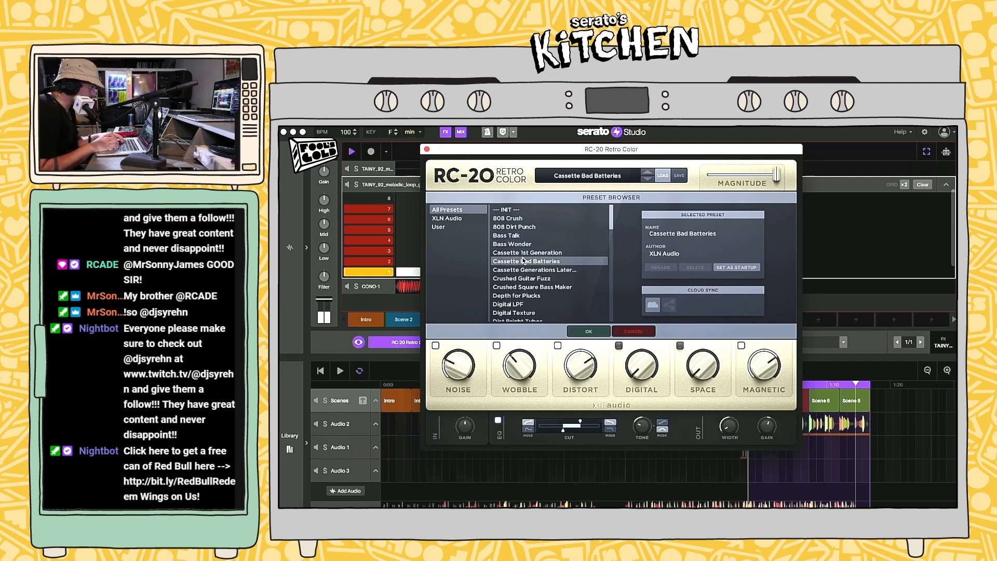
pyautogui.click(523, 270)
pyautogui.click(523, 279)
# Step: Audition Crushed Square Bass Maker, Depth for Plucks and Digital LPF, load the Digital Texture preset and close RC-20
pyautogui.scroll(-1, 522, 284)
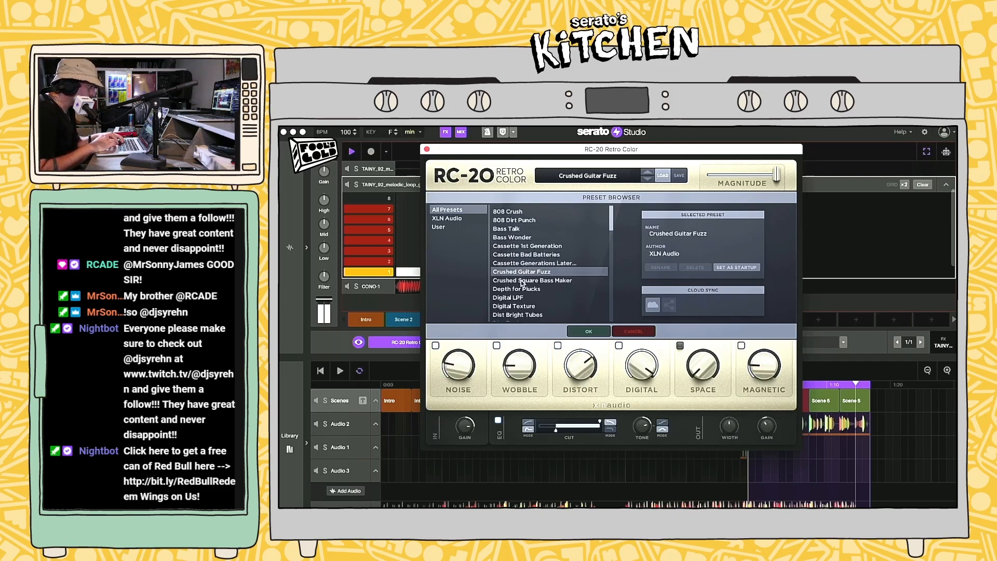
pyautogui.click(522, 281)
pyautogui.scroll(-1, 520, 278)
pyautogui.click(517, 275)
pyautogui.scroll(-1, 512, 269)
pyautogui.click(512, 268)
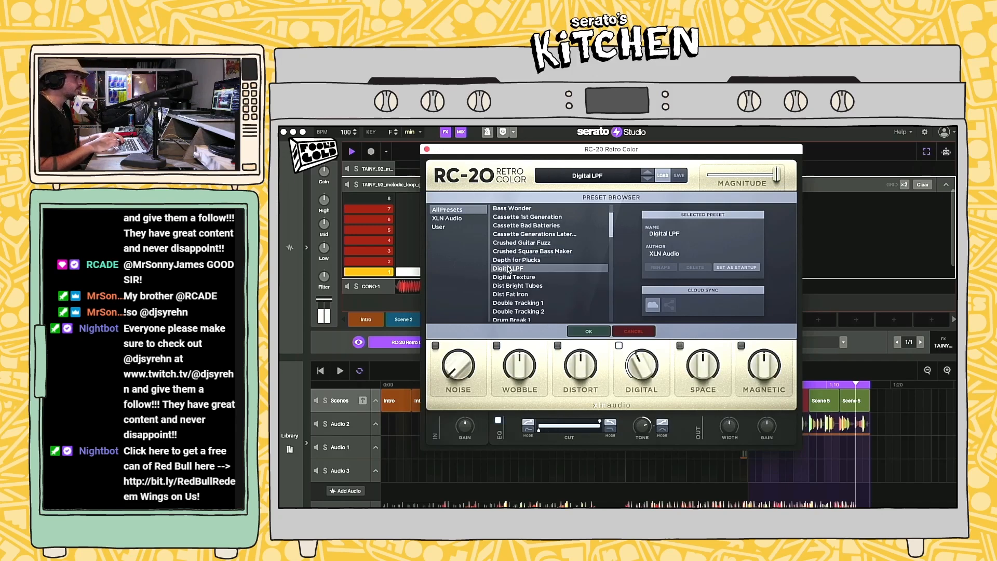
pyautogui.click(514, 278)
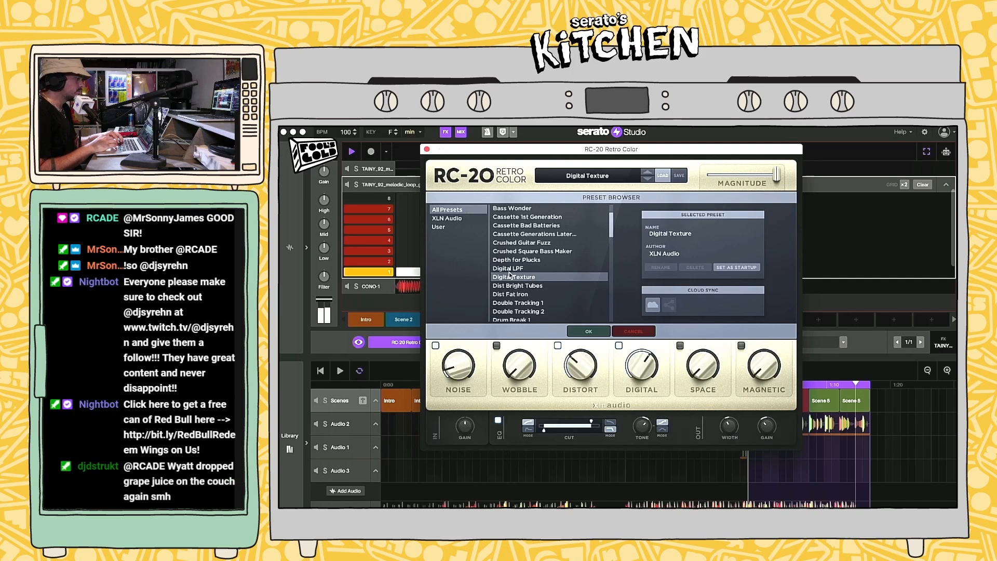
pyautogui.click(427, 150)
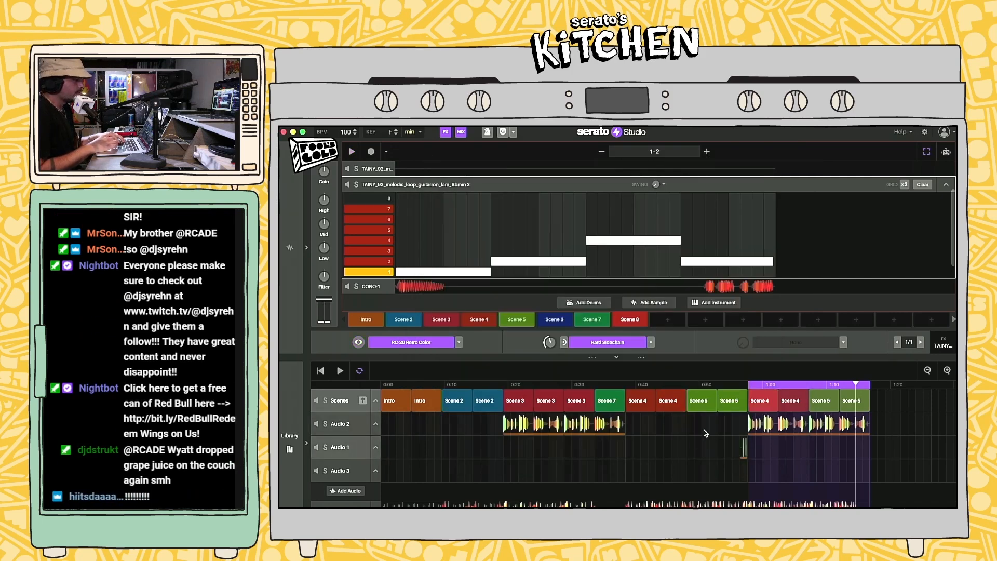
# Step: Replace the two Scene 4 blocks at the start of the song's loop region with Scene 8 and duplicate Scene 8 into the next slot
pyautogui.press('space')
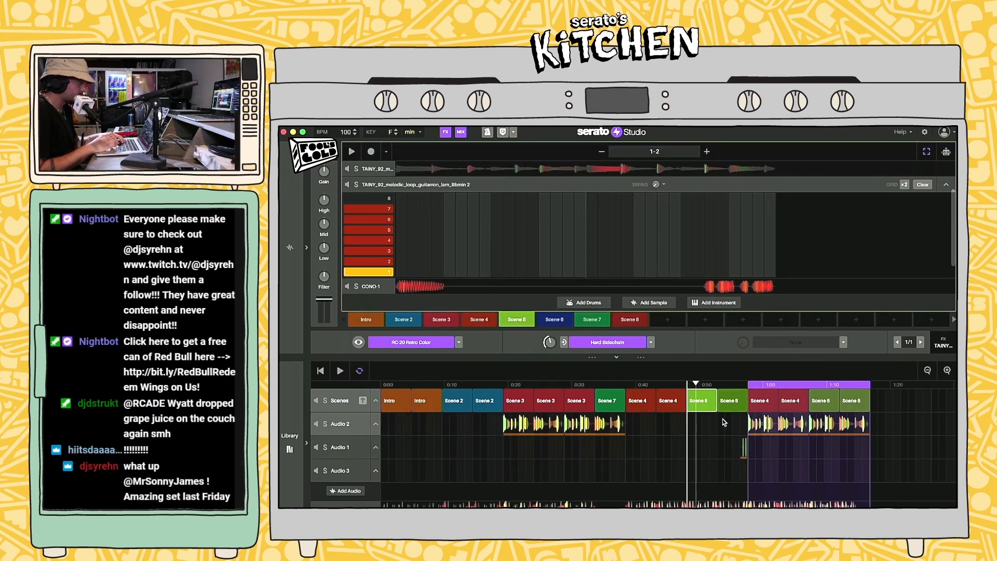
pyautogui.moveTo(629, 321); pyautogui.dragTo(794, 398)
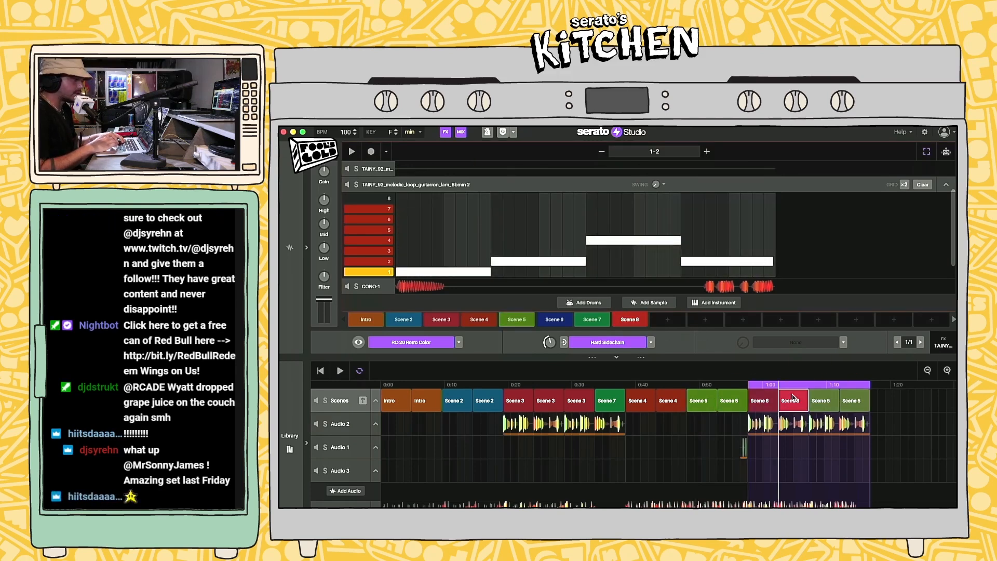
pyautogui.click(671, 320)
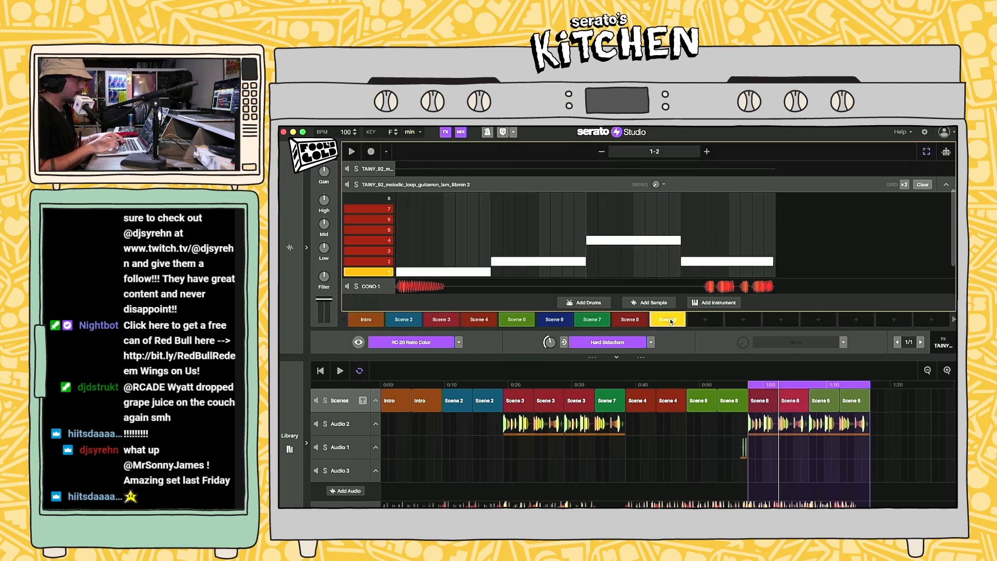
# Step: Copy the palitos reggae and HEYSND hits of Deck 1 from Scene 5 into Deck 1 of Scene 9
pyautogui.click(292, 259)
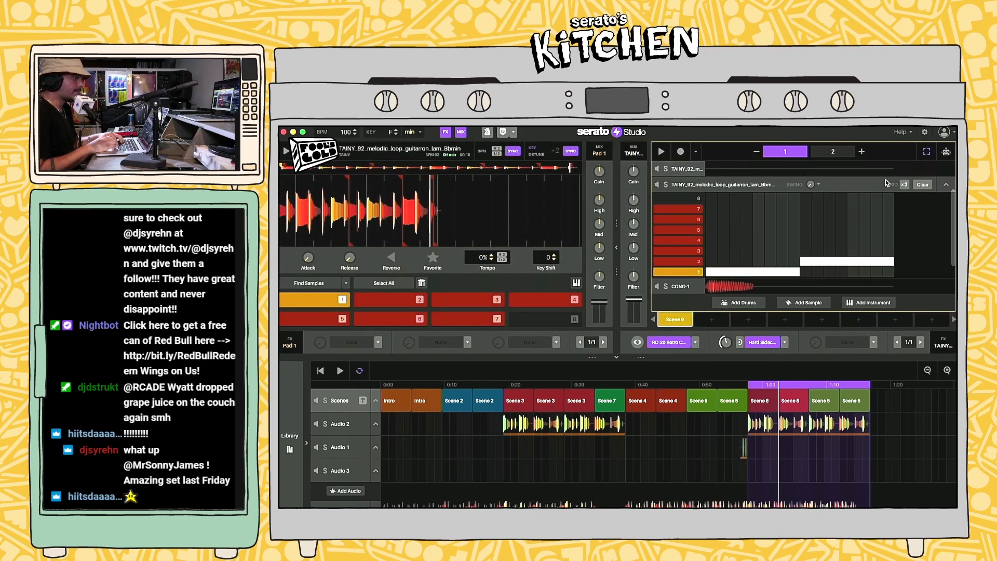
pyautogui.click(948, 185)
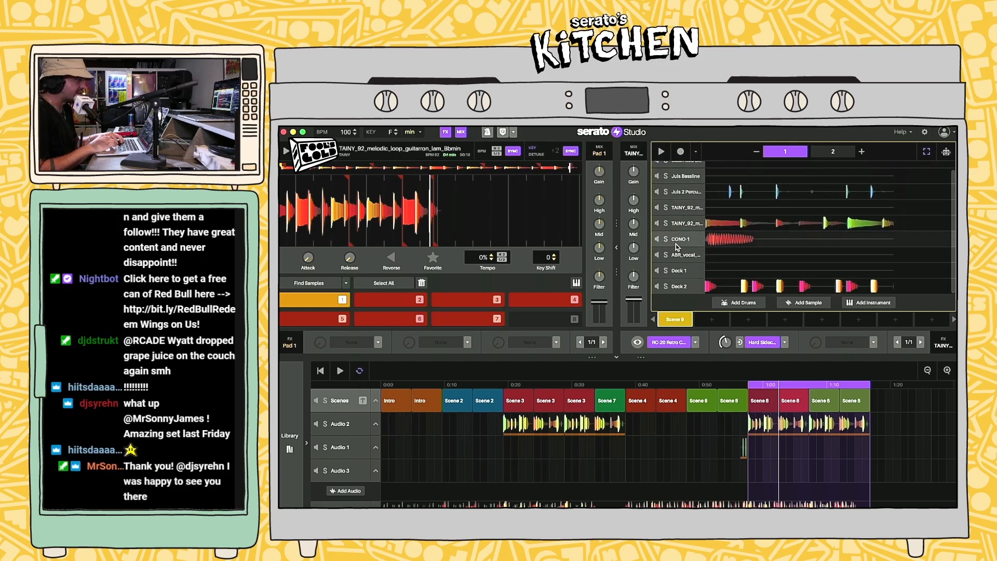
pyautogui.scroll(-1, 677, 248)
pyautogui.click(681, 272)
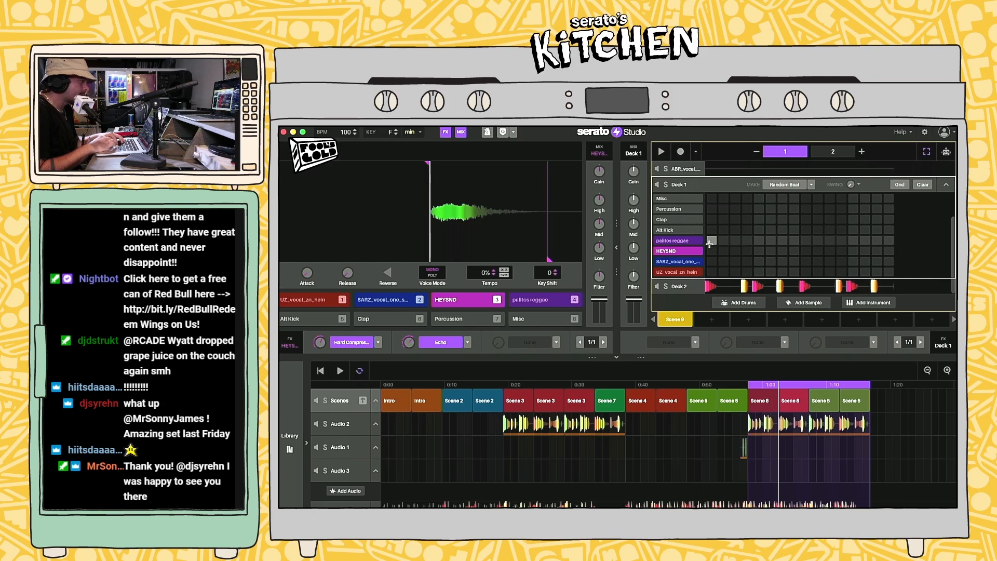
pyautogui.click(711, 404)
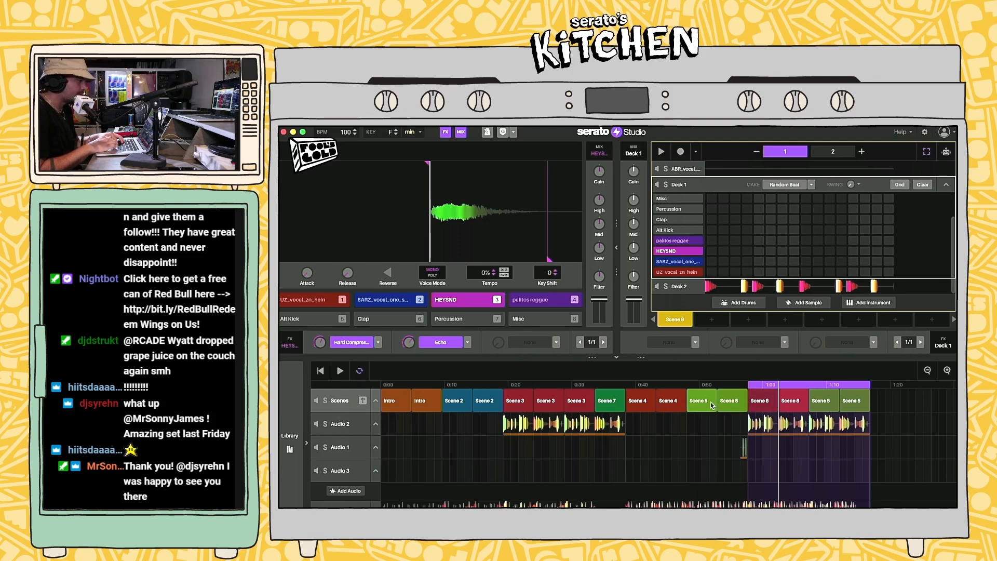
pyautogui.click(616, 248)
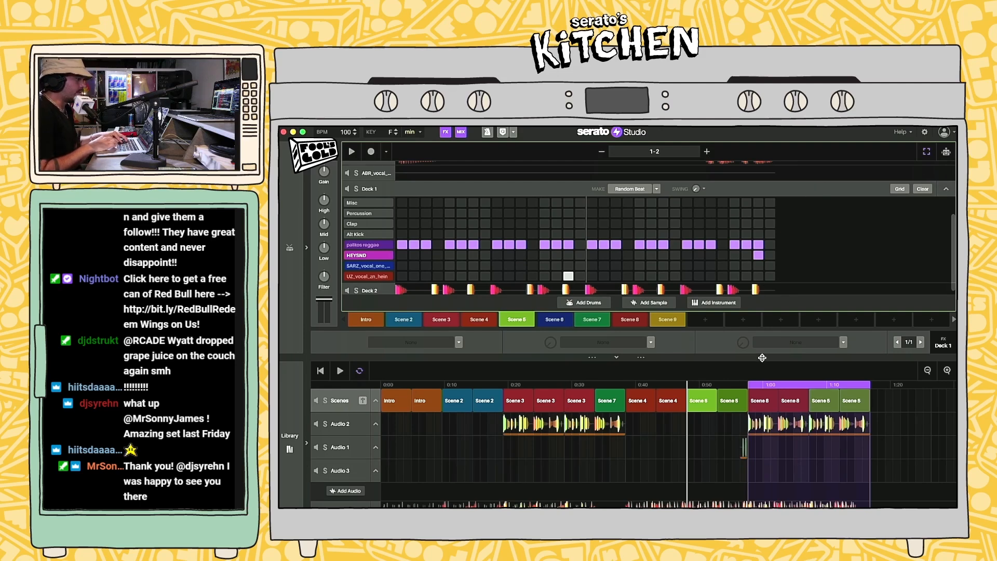
pyautogui.click(671, 320)
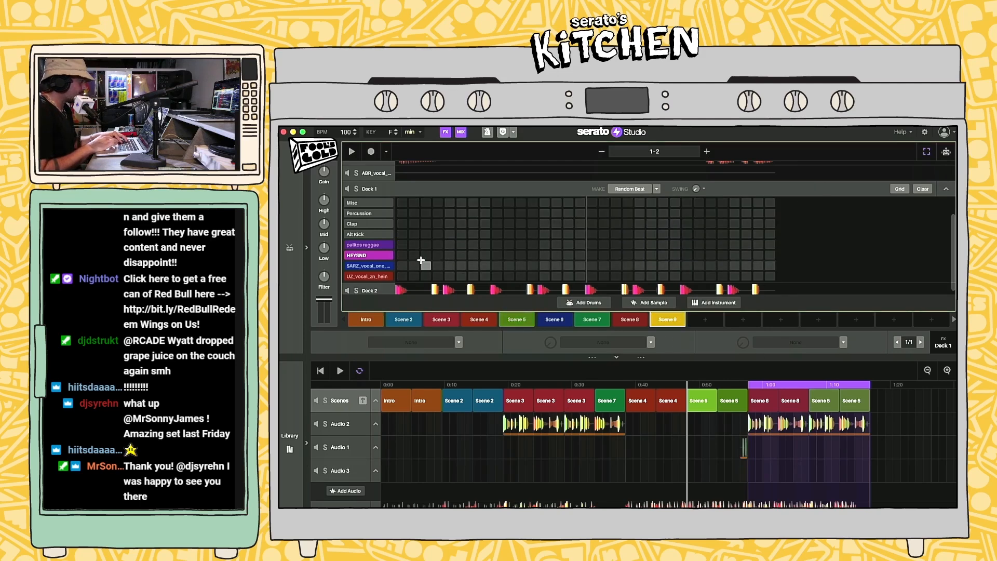
pyautogui.press('super+v')
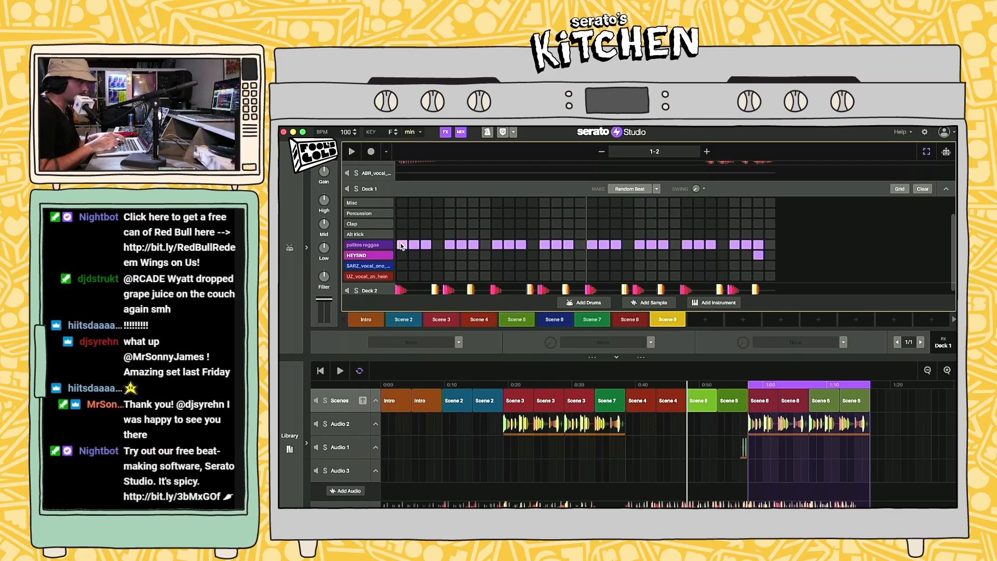
# Step: Play Scene 9 and replace the last two Scene 5 blocks of the arrangement with it
pyautogui.press('space')
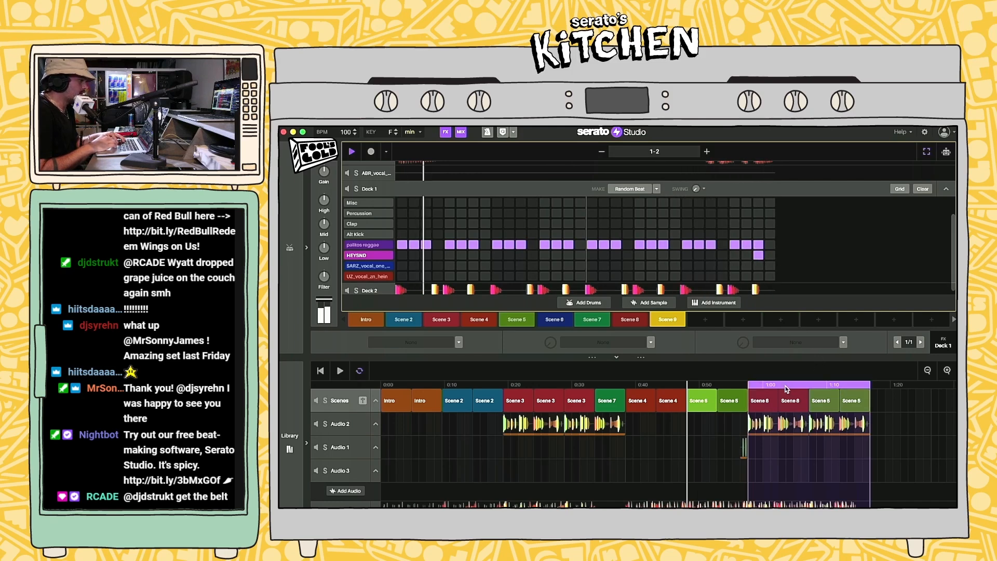
pyautogui.moveTo(667, 323); pyautogui.dragTo(866, 402)
pyautogui.moveTo(665, 321); pyautogui.dragTo(823, 404)
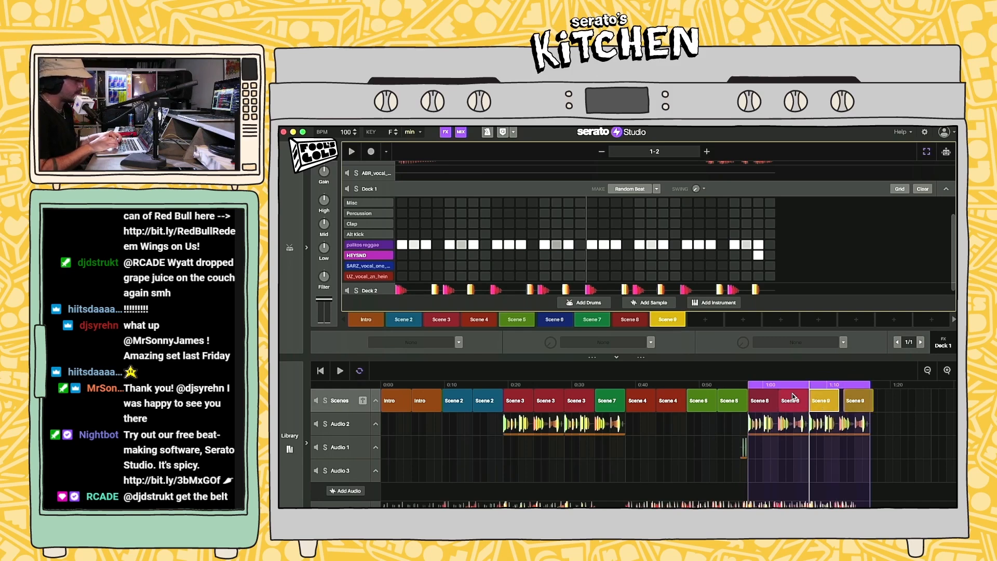
# Step: Select Scene 8, open the FX library and expand the scene's duplicated guitarron deck
pyautogui.click(754, 401)
pyautogui.click(294, 427)
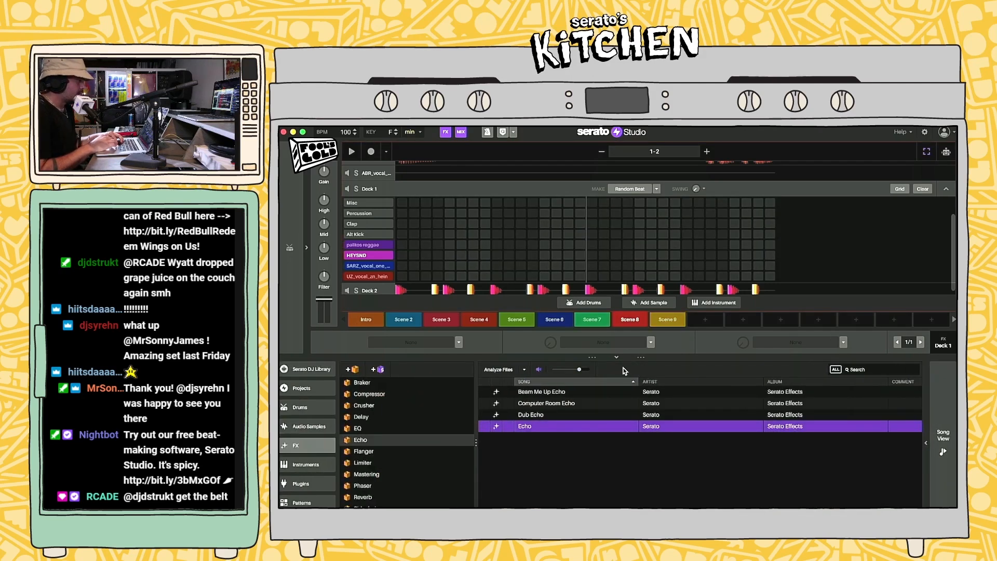
pyautogui.scroll(4, 609, 255)
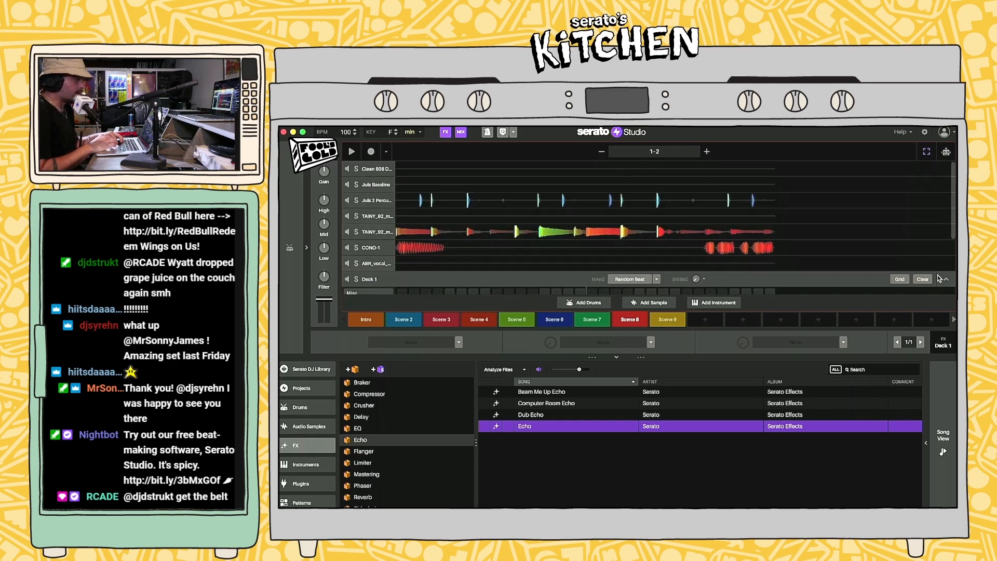
pyautogui.click(374, 230)
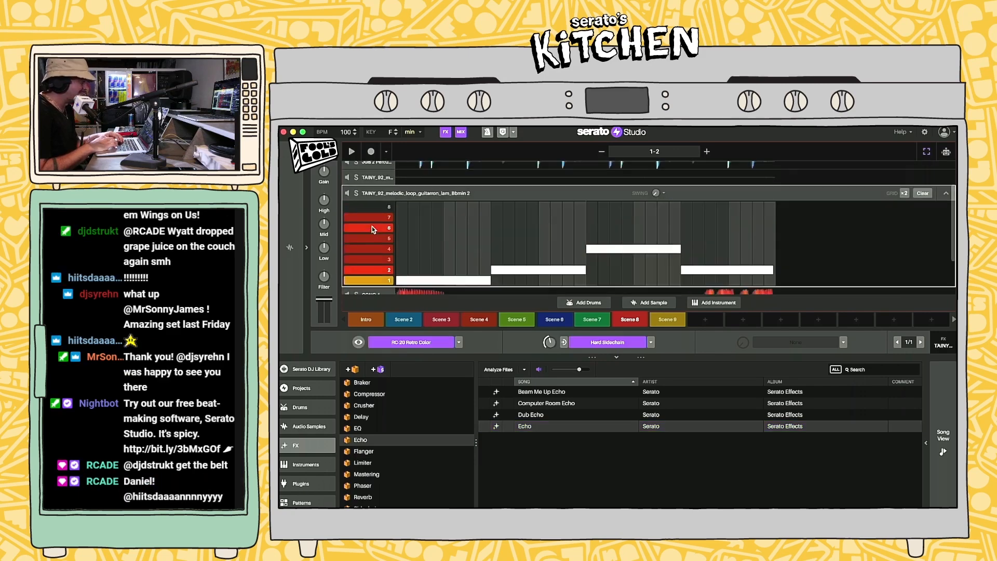
pyautogui.scroll(2, 410, 460)
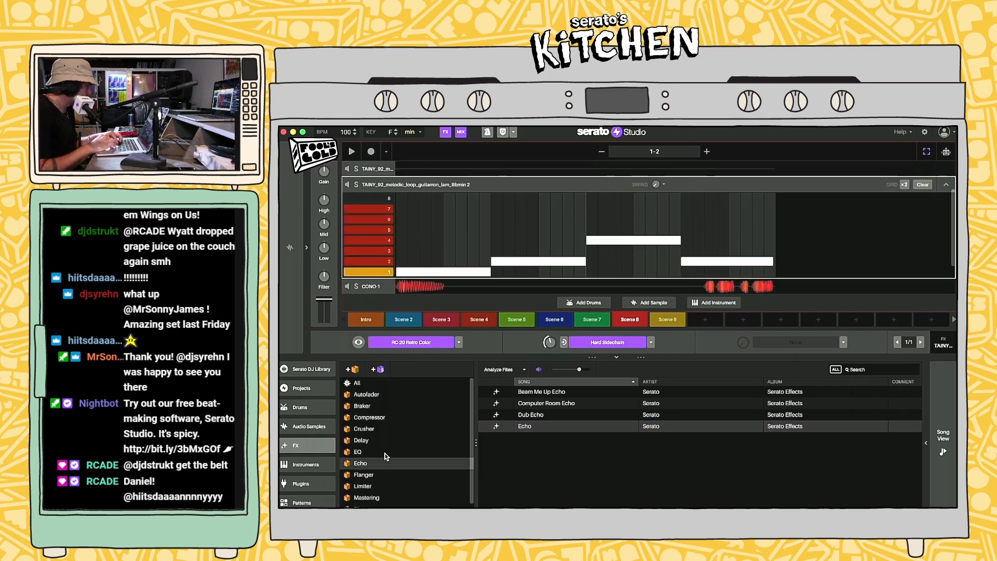
# Step: Load the HPF effect into the guitarron deck's third effect slot and swap it for LPF while the scene plays
pyautogui.click(359, 451)
pyautogui.click(544, 394)
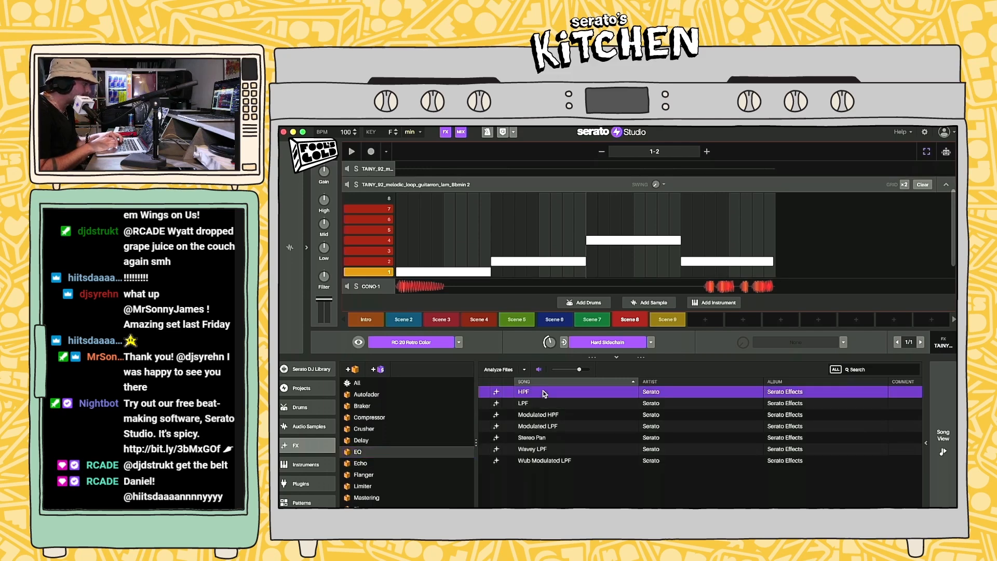
pyautogui.moveTo(559, 393); pyautogui.dragTo(460, 234)
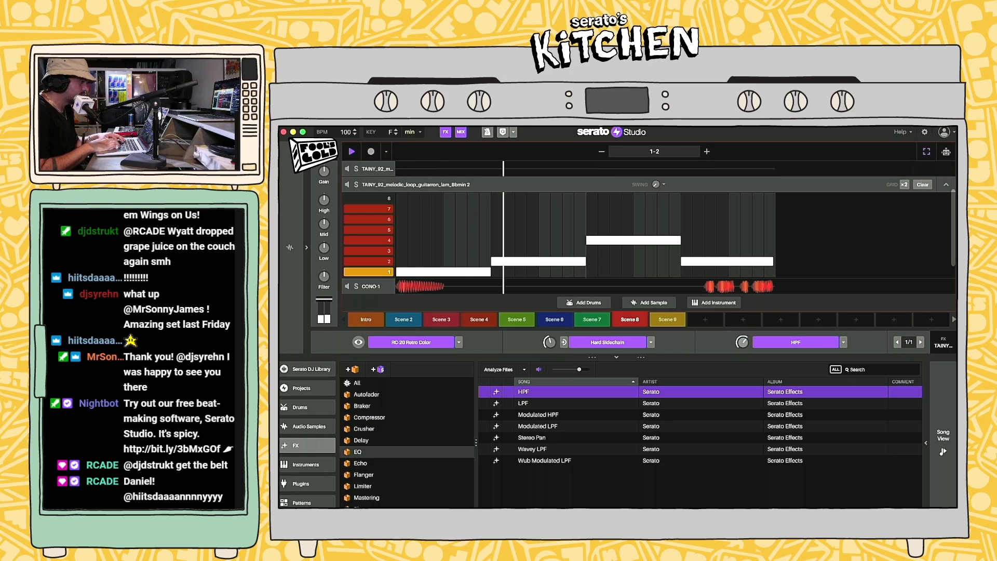
pyautogui.moveTo(528, 405); pyautogui.dragTo(621, 219)
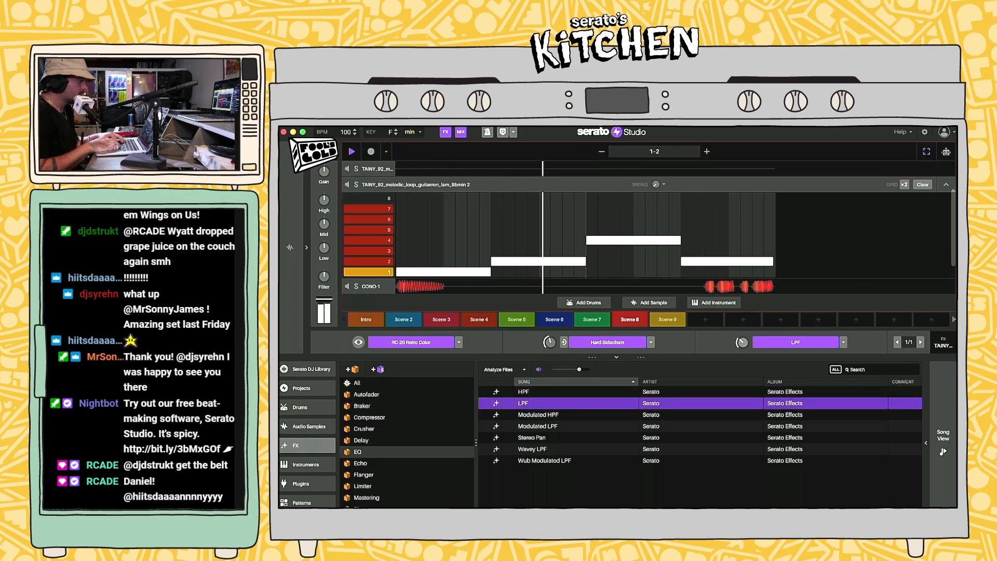
pyautogui.press('space')
# Step: Browse the Limiter, Mastering and Phaser effects and load Phlex Phaser into the guitarron deck's third effect slot
pyautogui.scroll(-2, 414, 469)
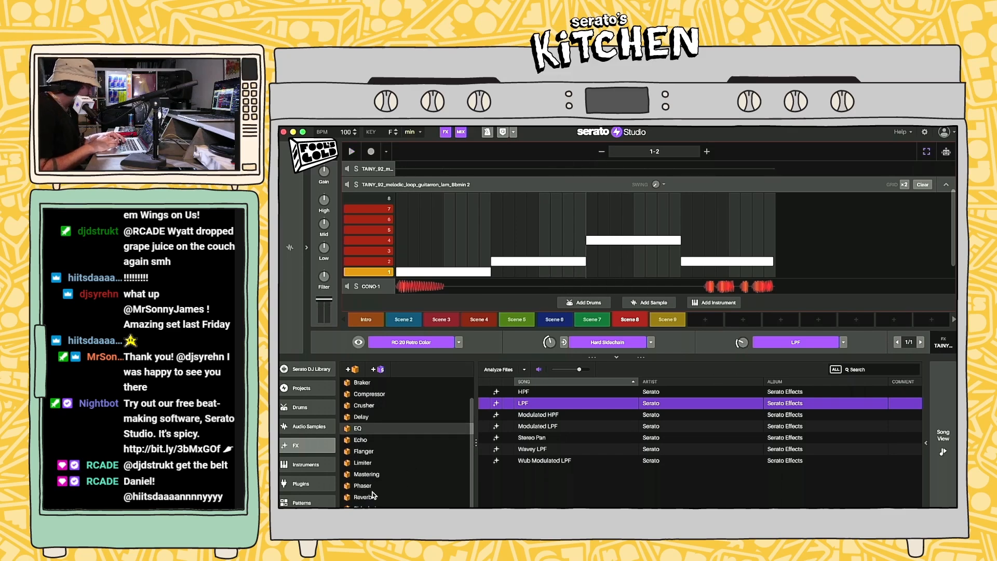
pyautogui.scroll(2, 371, 498)
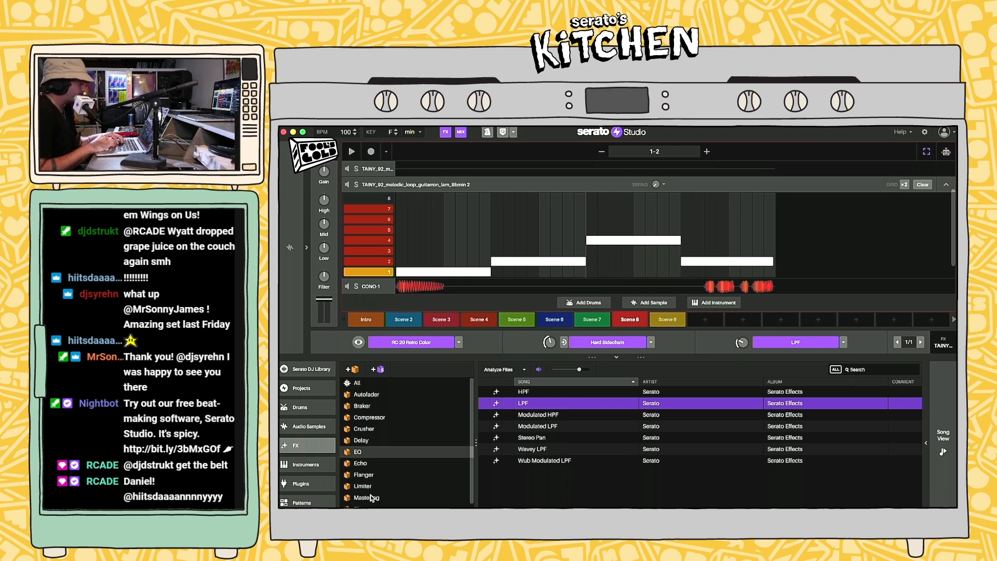
pyautogui.scroll(-1, 367, 411)
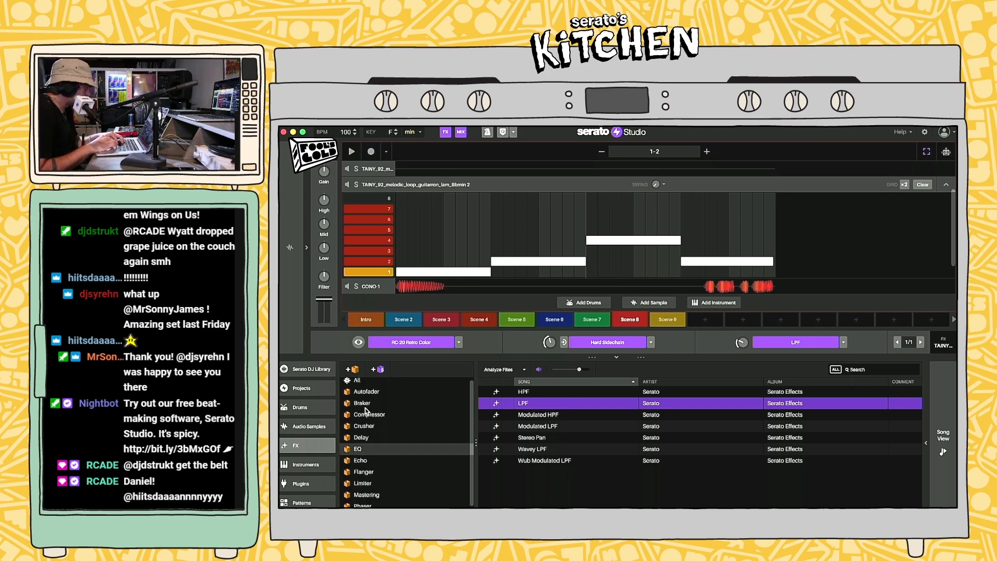
pyautogui.scroll(-2, 367, 411)
pyautogui.click(364, 462)
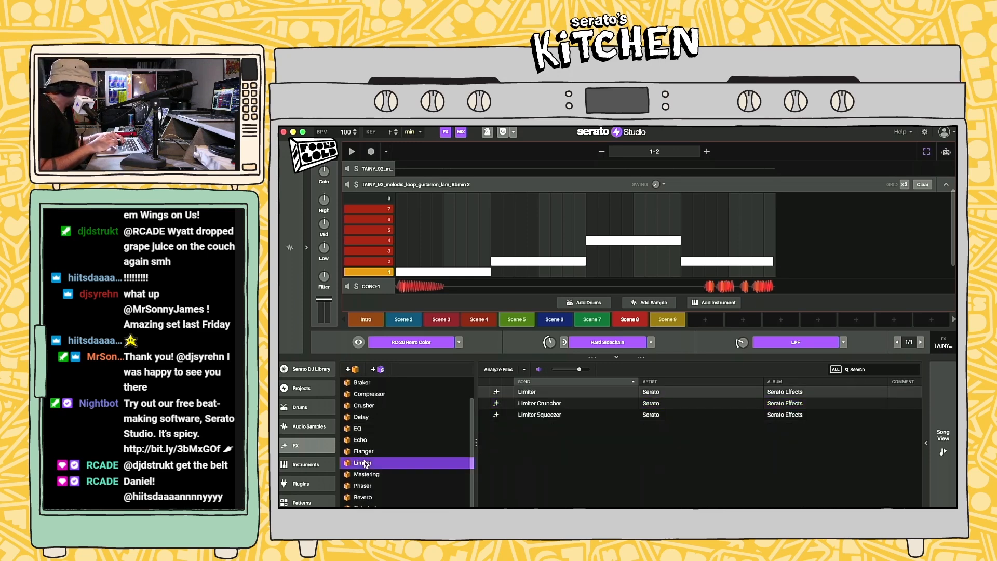
pyautogui.click(366, 475)
pyautogui.click(369, 485)
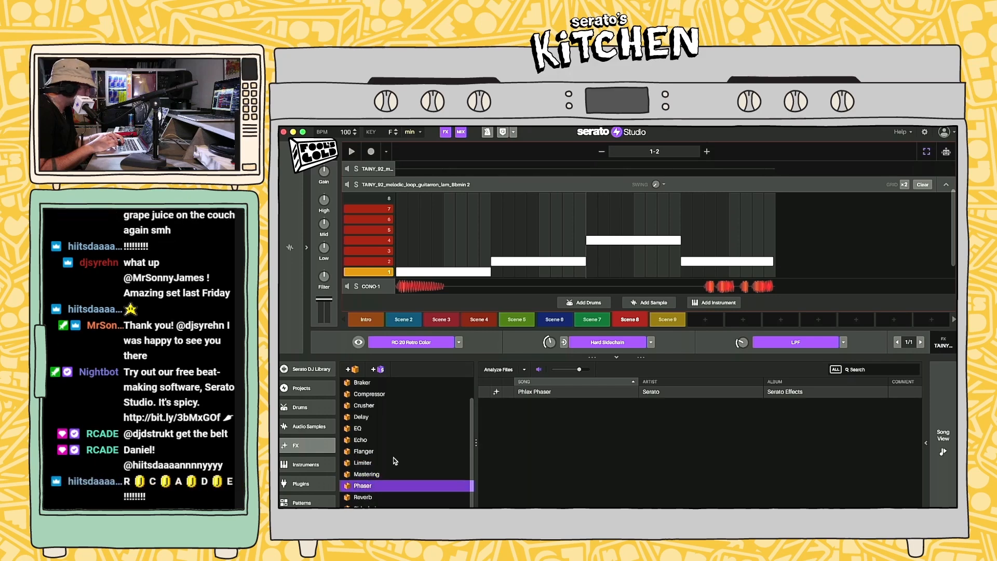
pyautogui.moveTo(551, 391); pyautogui.dragTo(765, 337)
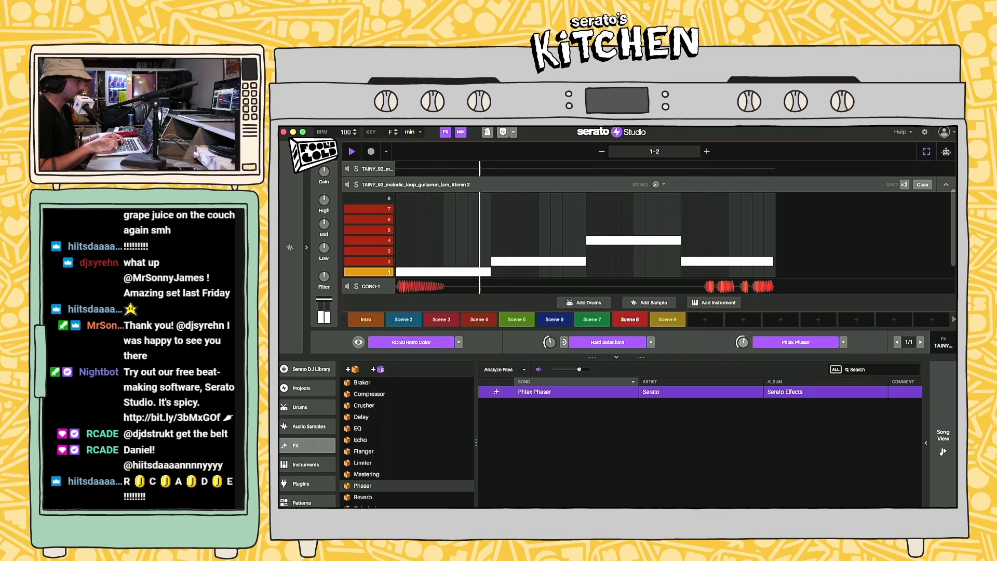
# Step: Replace Phlex Phaser with the LPF effect from the EQ category in the deck's third effect slot
pyautogui.click(385, 428)
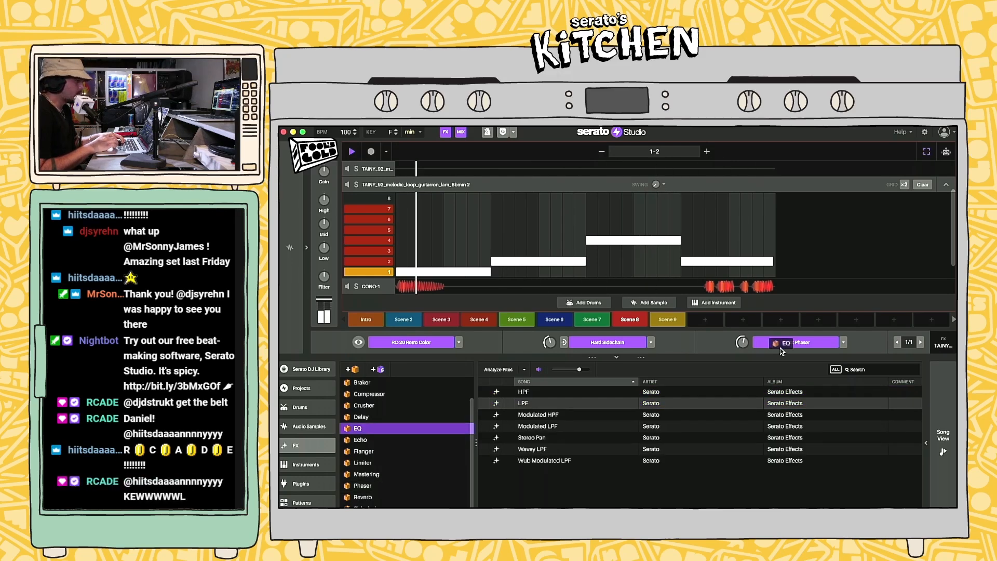
pyautogui.click(576, 403)
pyautogui.moveTo(586, 394); pyautogui.dragTo(795, 343)
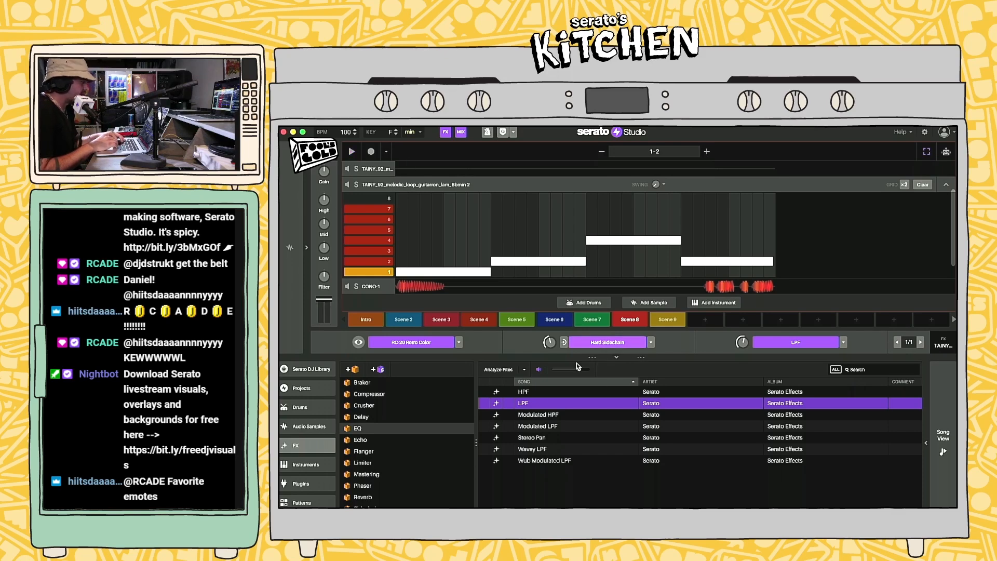
# Step: Replace Hard Sidechain with the Echo effect in the duplicated guitarron deck's second effect slot and audition the scene
pyautogui.click(370, 440)
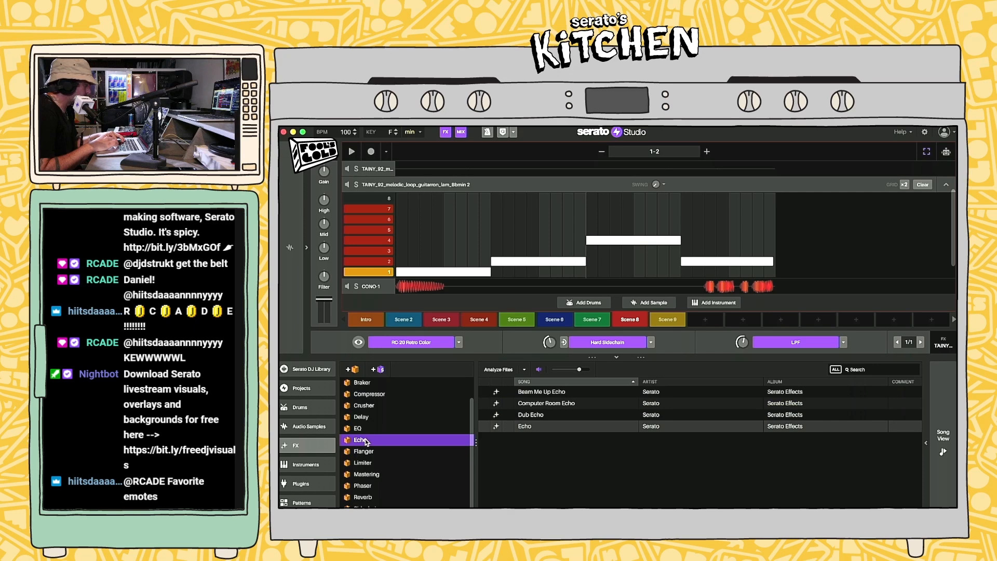
pyautogui.moveTo(539, 432); pyautogui.dragTo(600, 345)
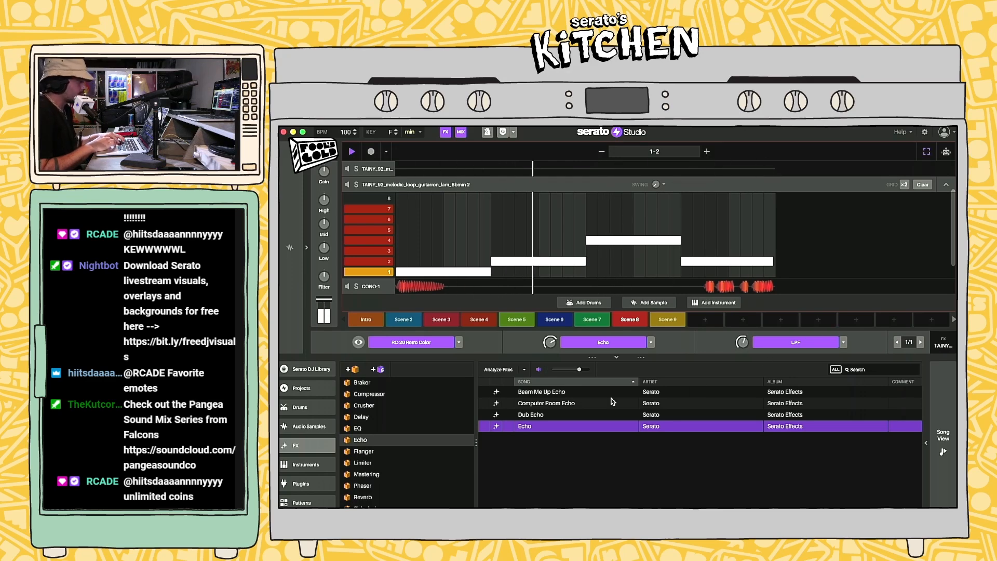
pyautogui.press('space')
# Step: Return to Song View and play back the closing Scene 5, Scene 8 and Scene 9 blocks and the song from the Intro
pyautogui.click(948, 445)
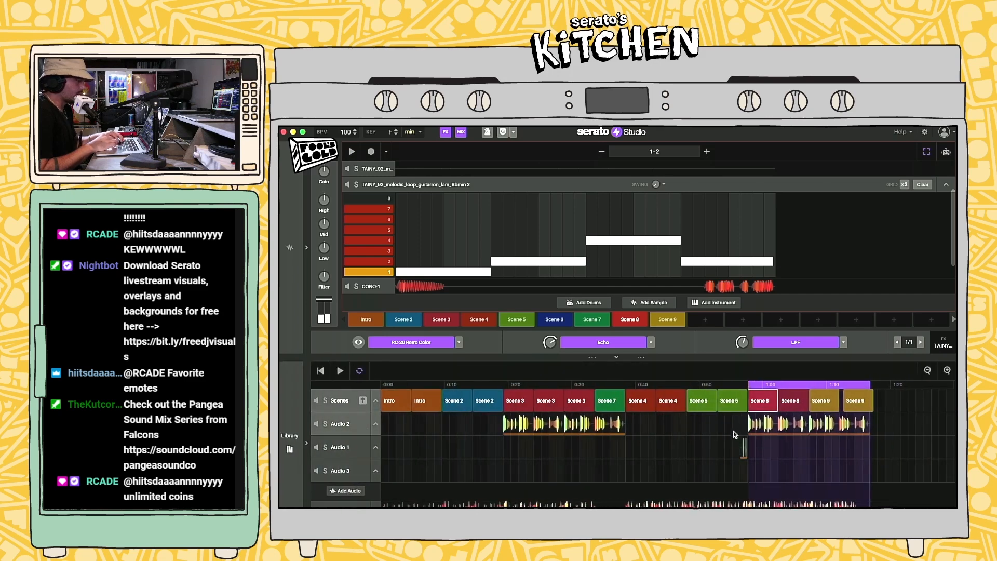
pyautogui.click(686, 424)
pyautogui.click(704, 408)
pyautogui.press('space')
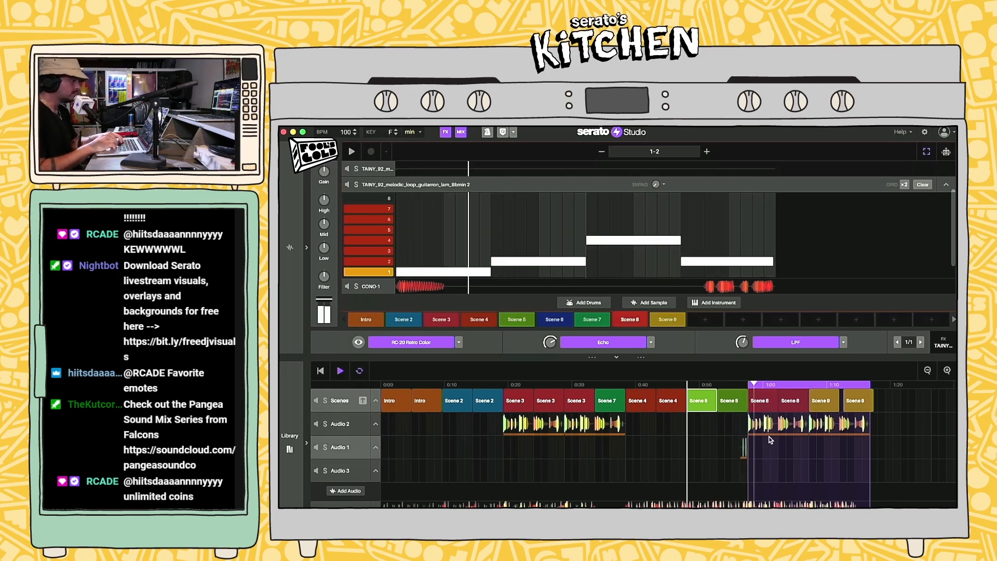
pyautogui.click(855, 400)
pyautogui.moveTo(855, 400); pyautogui.dragTo(826, 403)
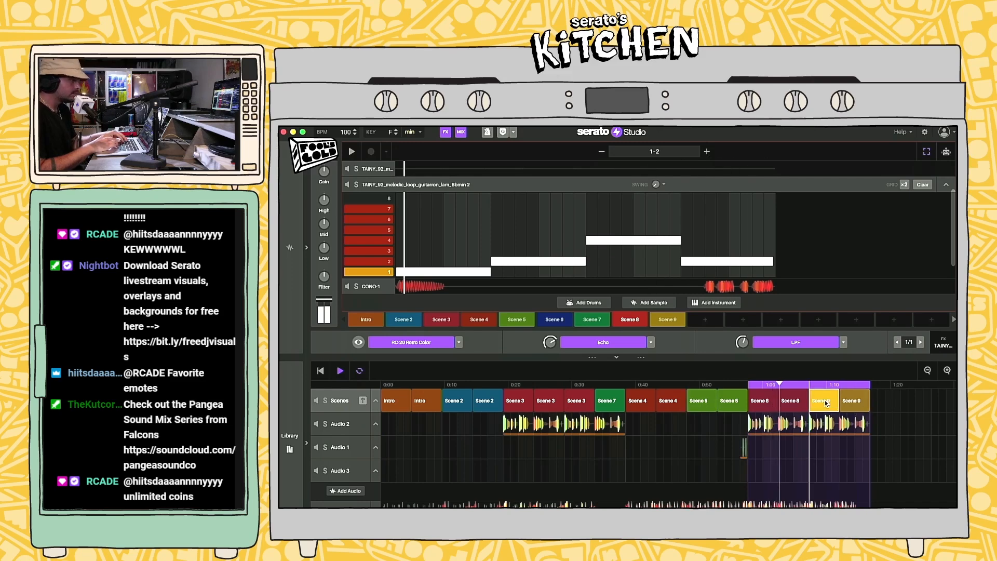
pyautogui.press('Right')
pyautogui.click(859, 384)
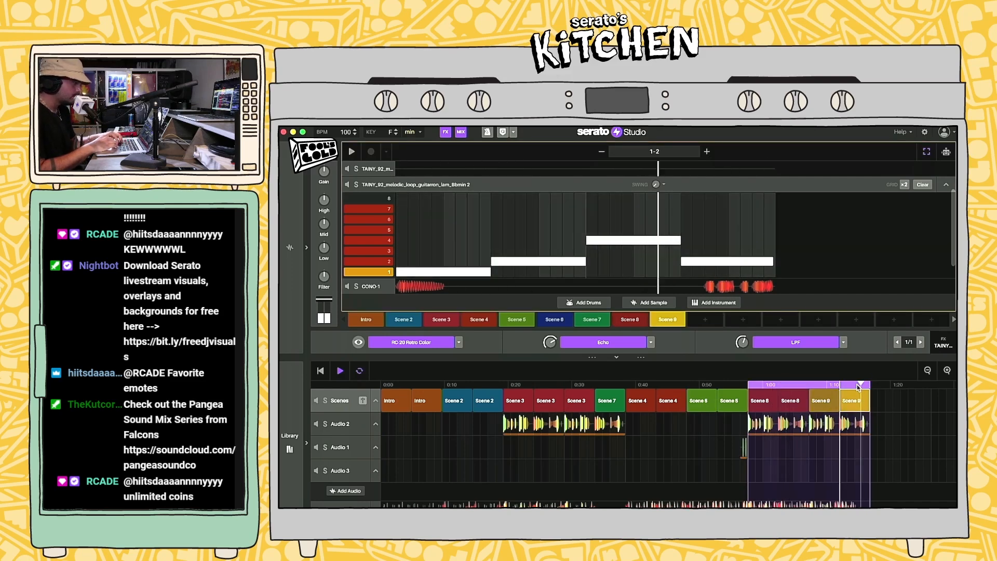
pyautogui.click(402, 397)
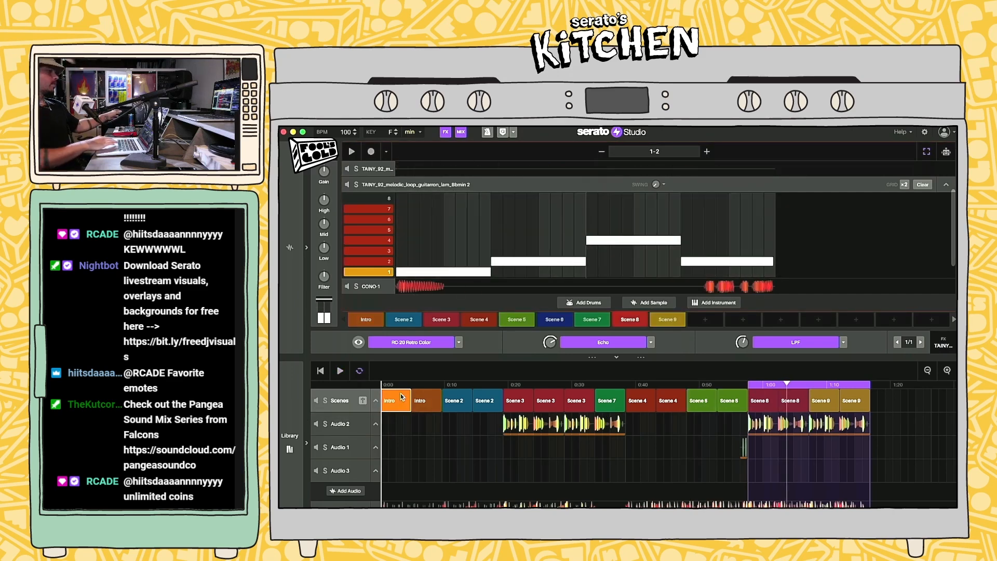
pyautogui.click(395, 403)
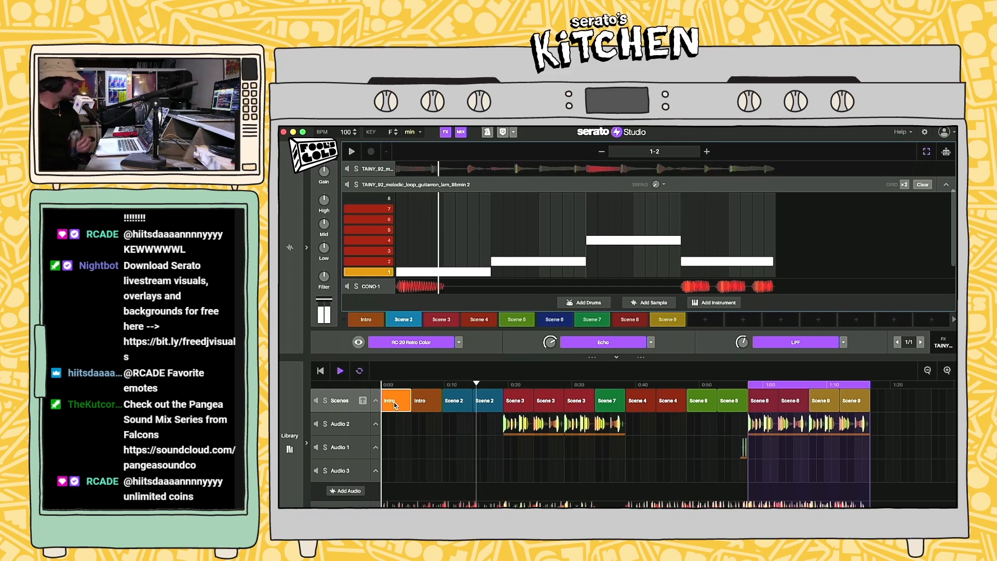
# Step: Select Scene 2, open its duplicated guitarron deck and delete all of that deck's notes
pyautogui.click(458, 404)
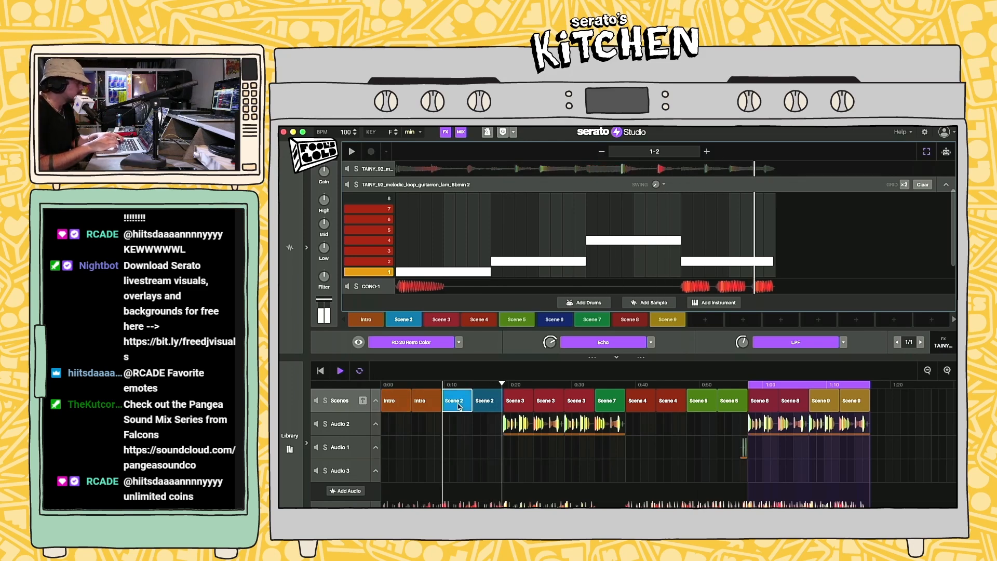
pyautogui.click(404, 320)
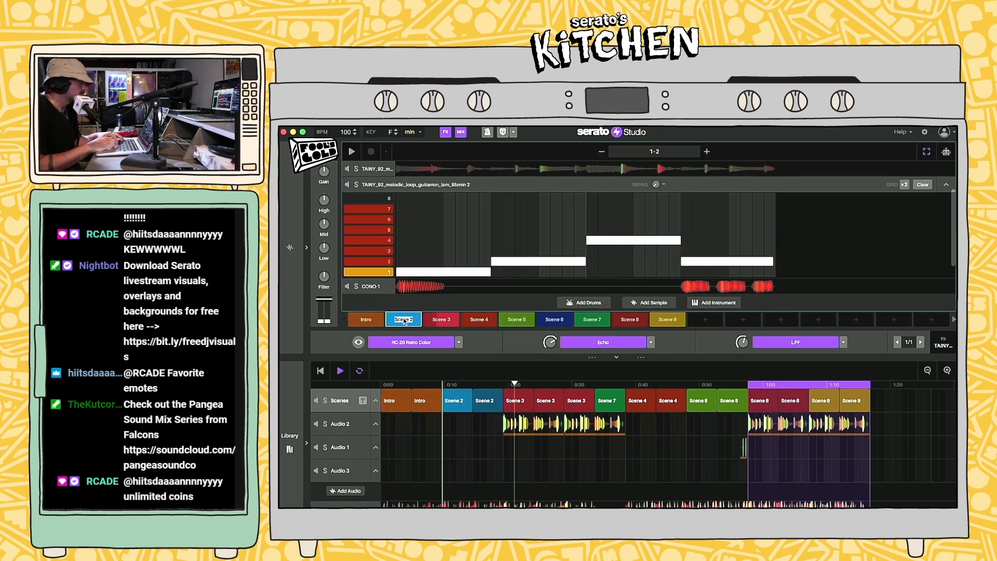
pyautogui.click(946, 185)
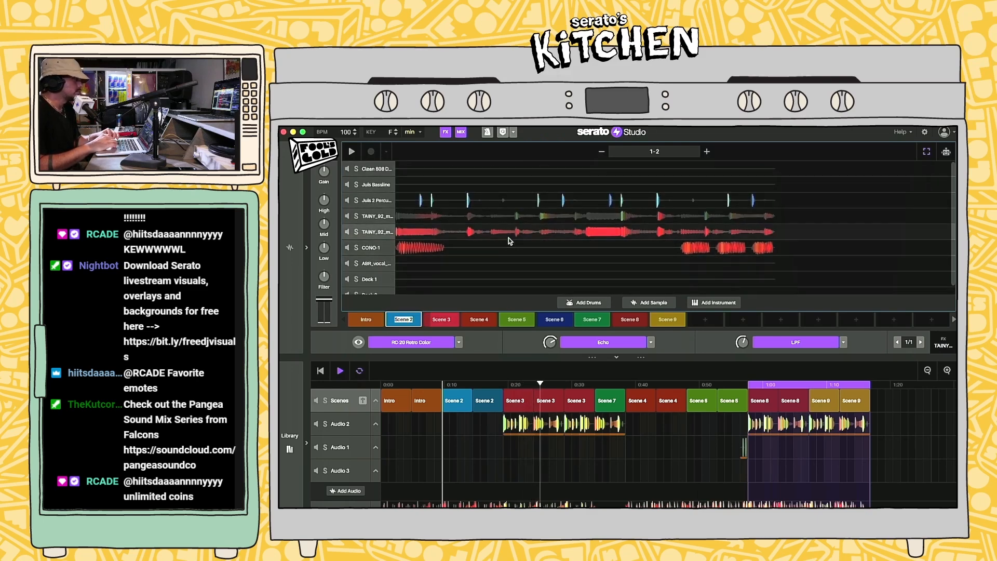
pyautogui.click(536, 231)
pyautogui.moveTo(402, 214); pyautogui.dragTo(770, 299)
pyautogui.press('Delete')
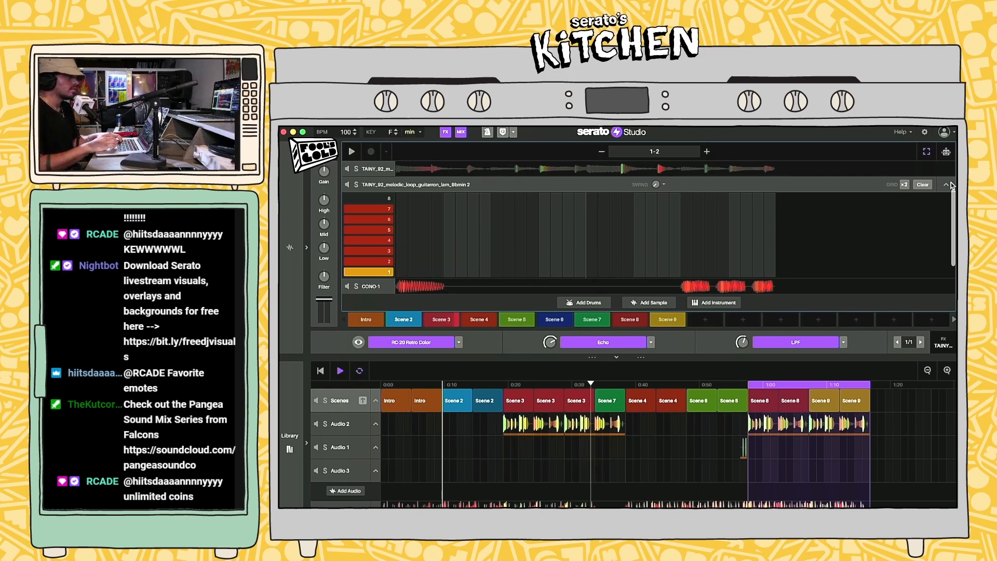
pyautogui.scroll(3, 952, 186)
# Step: In Scene 7, clear the Album and Kick 2 steps from Deck 2, keeping the TAINY percussion hits, and audition the scene
pyautogui.click(602, 399)
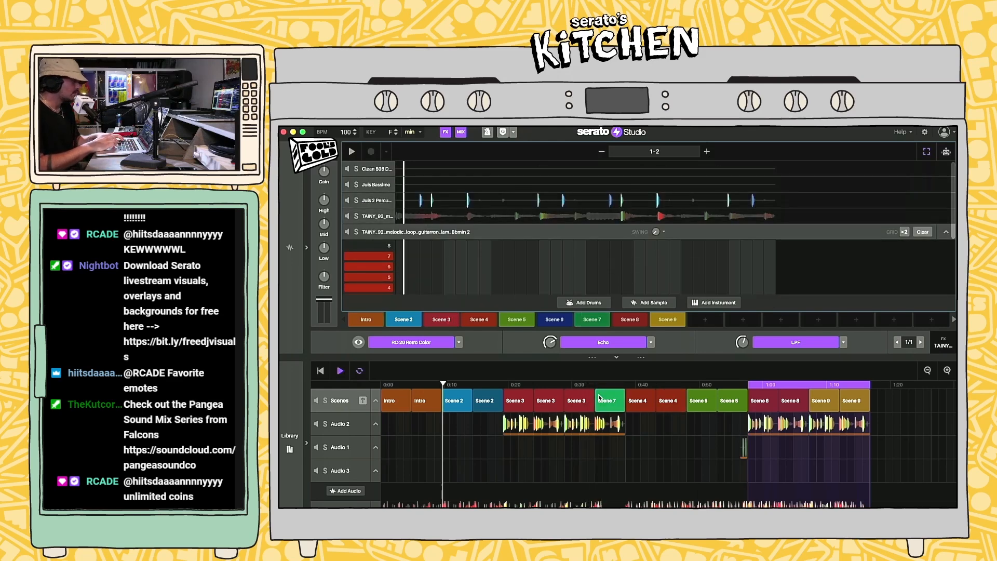
pyautogui.click(608, 401)
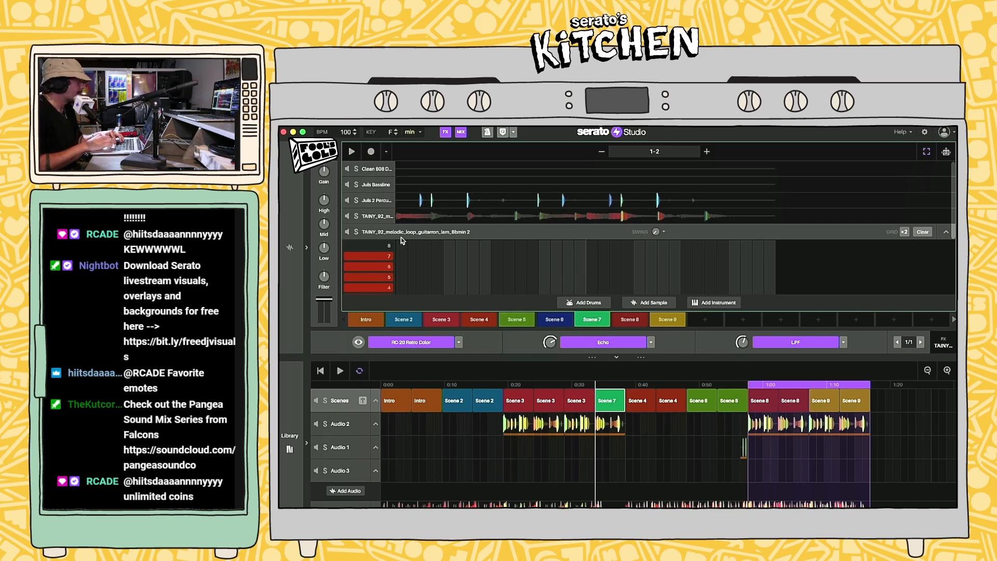
pyautogui.click(946, 232)
pyautogui.scroll(-2, 587, 183)
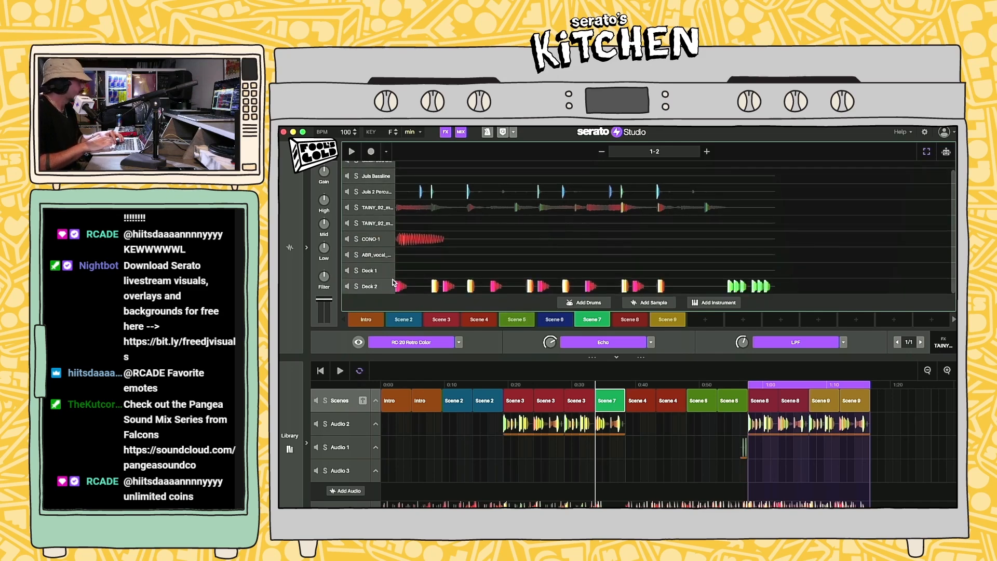
pyautogui.click(376, 288)
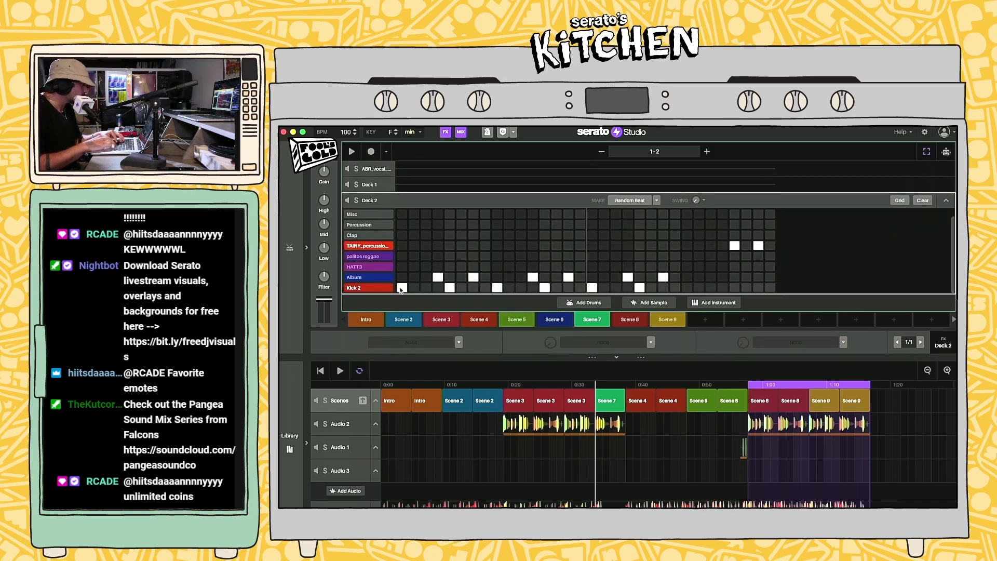
pyautogui.press('space')
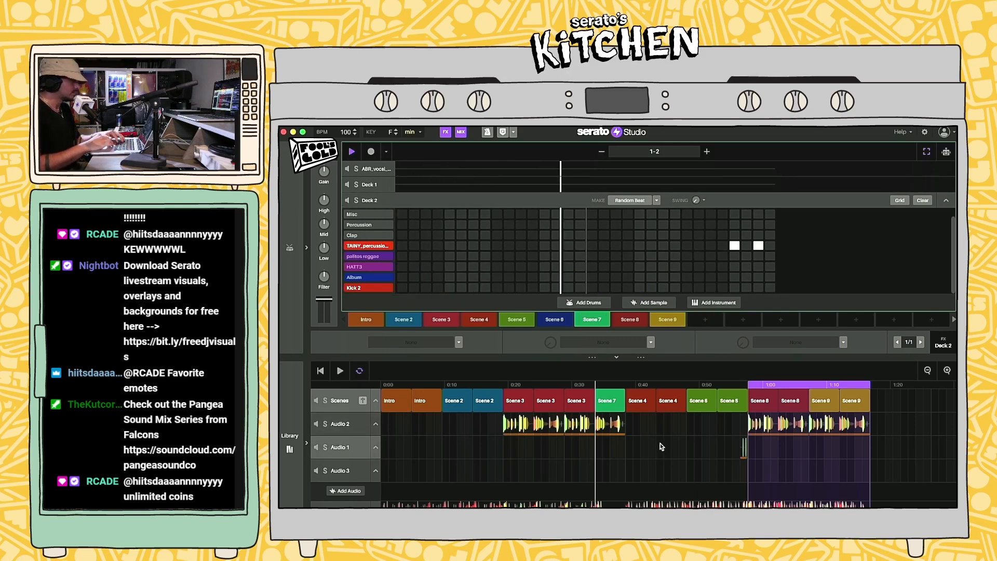
# Step: Play the song from the Scene 7 block through to the final Scene 8 section
pyautogui.click(611, 406)
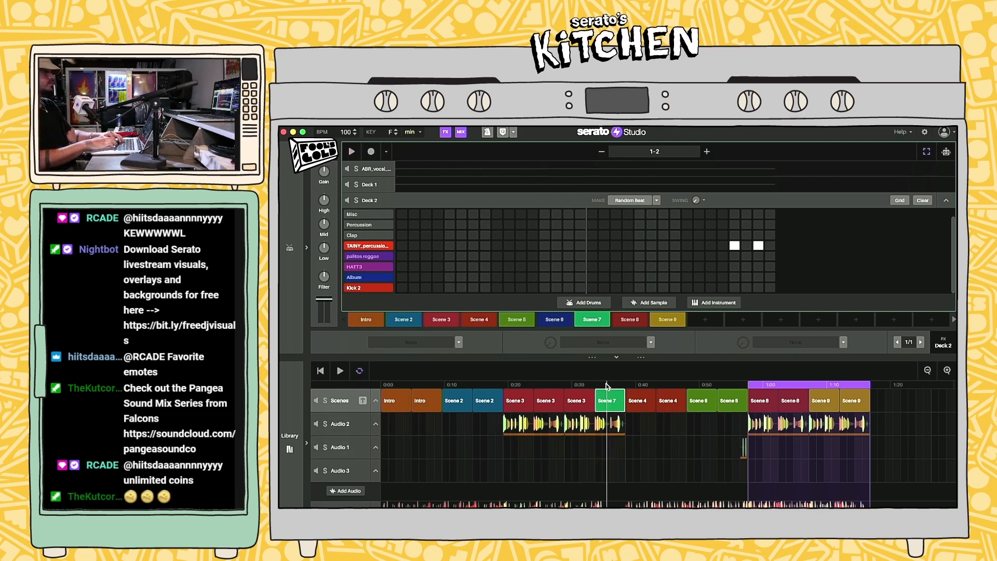
pyautogui.click(604, 401)
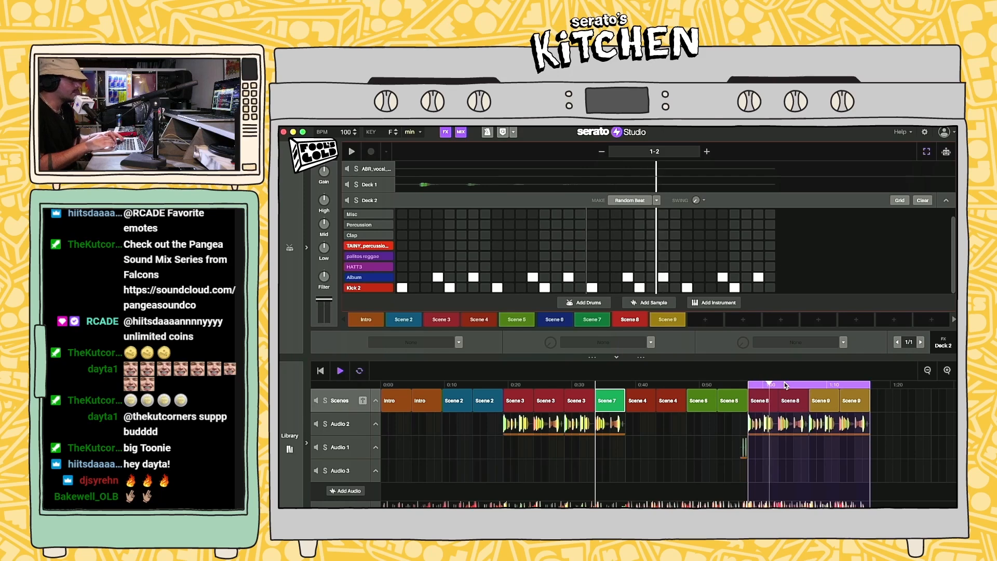
pyautogui.click(768, 386)
# Step: Duplicate the closing Scene 8 and Scene 9 blocks and the matching Audio 2 vocal clips directly after the originals
pyautogui.moveTo(760, 400); pyautogui.dragTo(873, 402)
pyautogui.press('super+d')
pyautogui.click(766, 421)
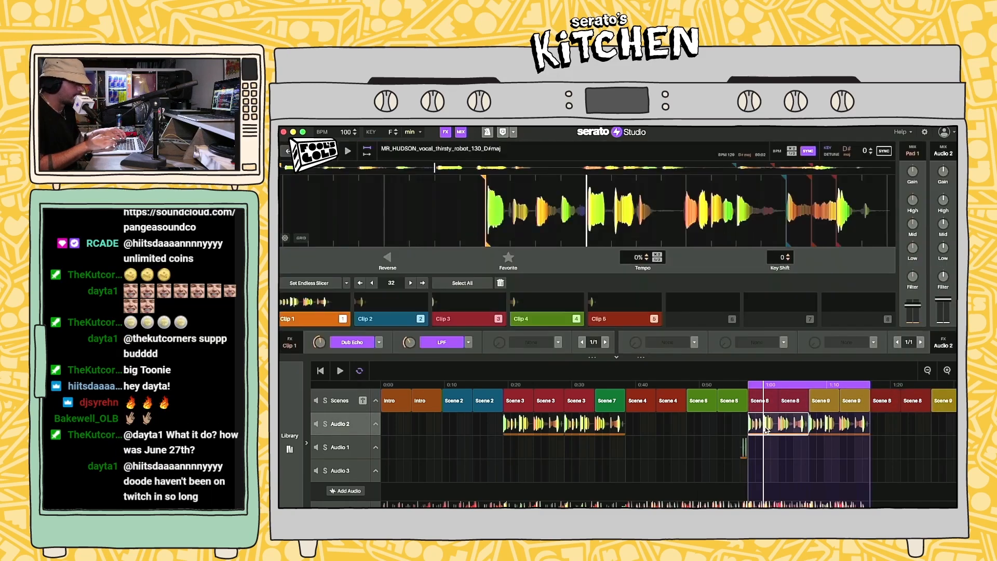
pyautogui.press('super+d')
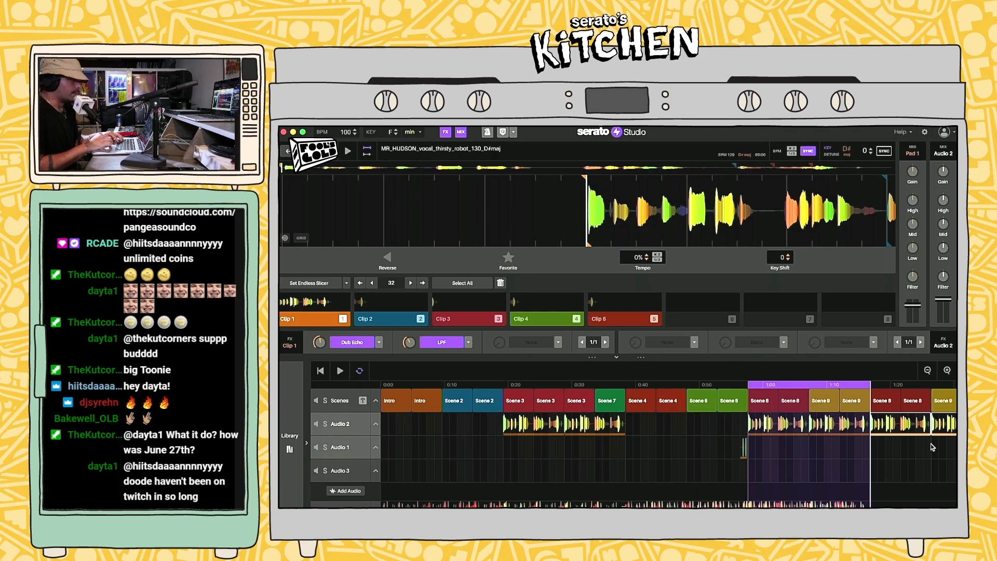
pyautogui.hscroll(5, 934, 416)
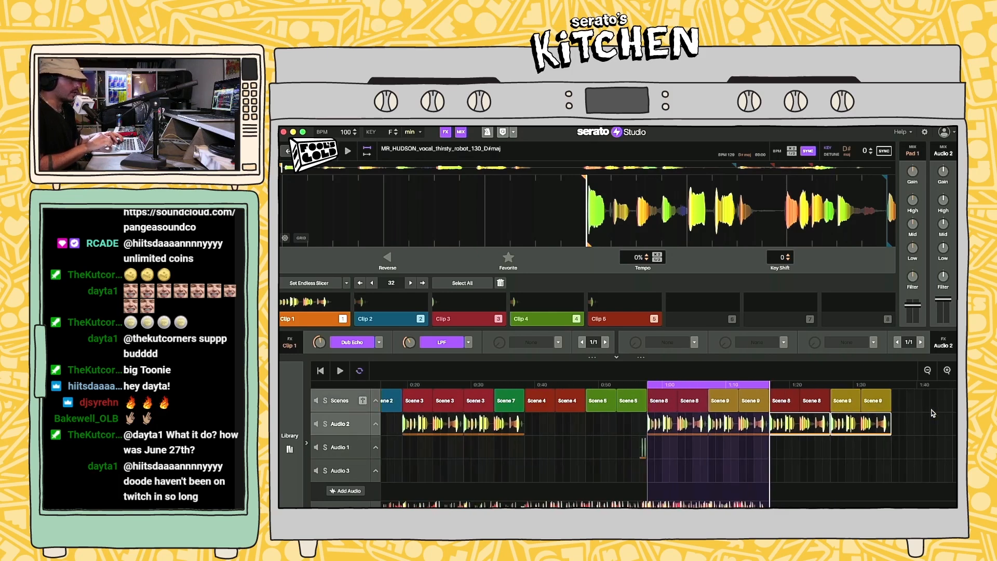
# Step: Delete the duplicated Scene 8 and Scene 9 blocks and move the loop region over the copied vocal clips
pyautogui.click(788, 400)
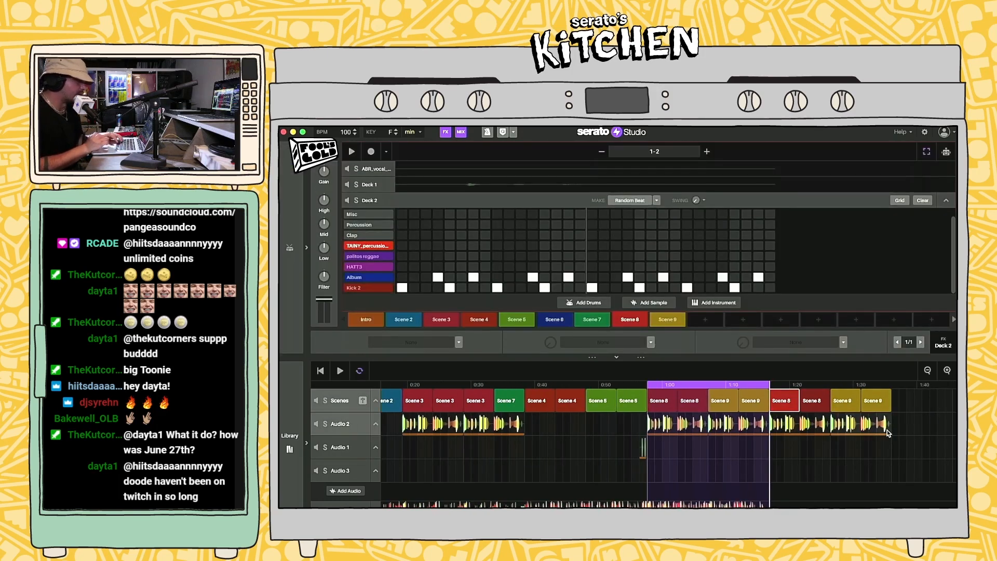
pyautogui.keyDown('shift'); pyautogui.click(883, 401); pyautogui.keyUp('shift')
pyautogui.press('Delete')
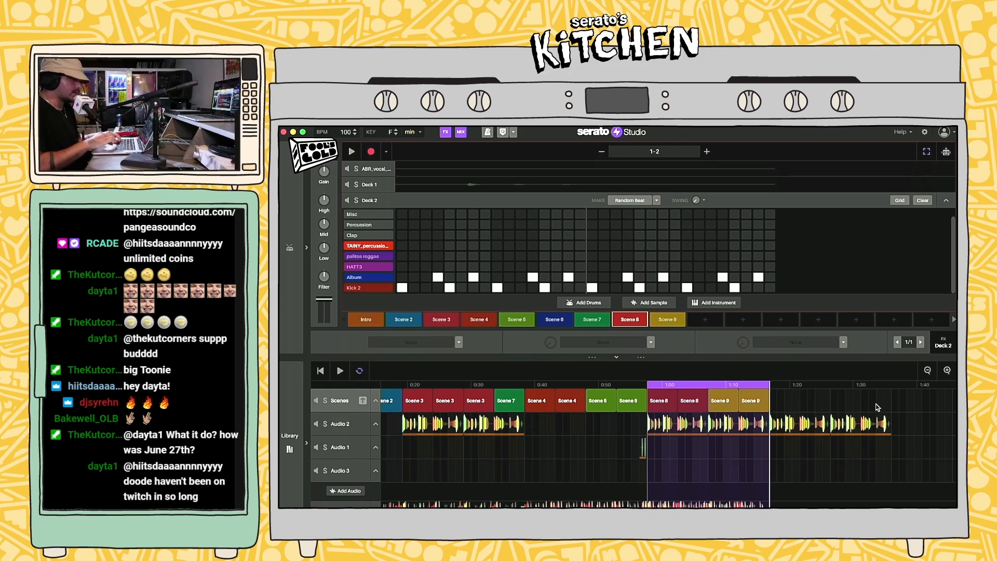
pyautogui.moveTo(714, 384); pyautogui.dragTo(836, 383)
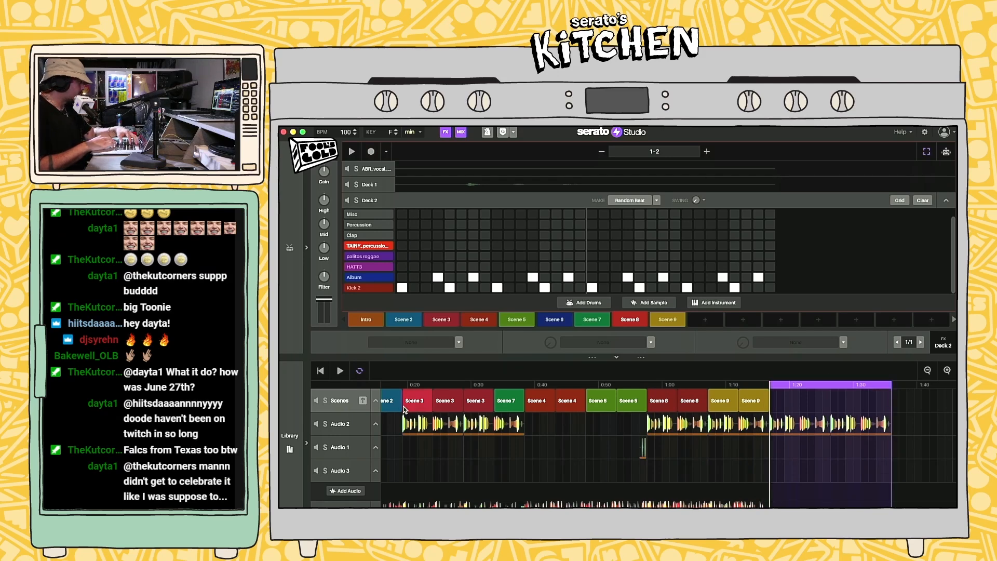
# Step: Copy Scene 3 into the next empty scene slot, place its guitarron notes in the duplicated guitarron deck, and play the new scene
pyautogui.moveTo(444, 314); pyautogui.dragTo(705, 321)
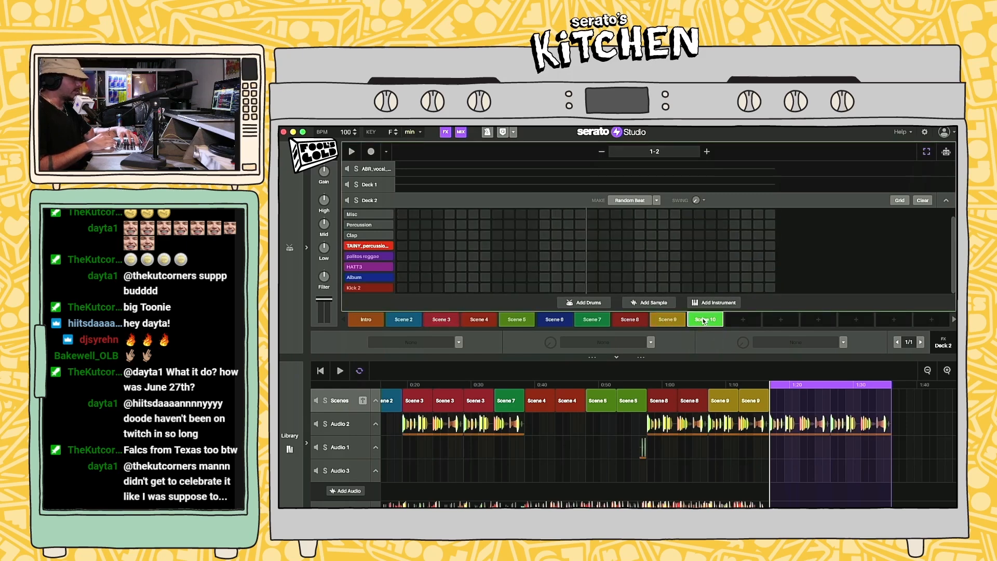
pyautogui.click(946, 200)
pyautogui.click(513, 208)
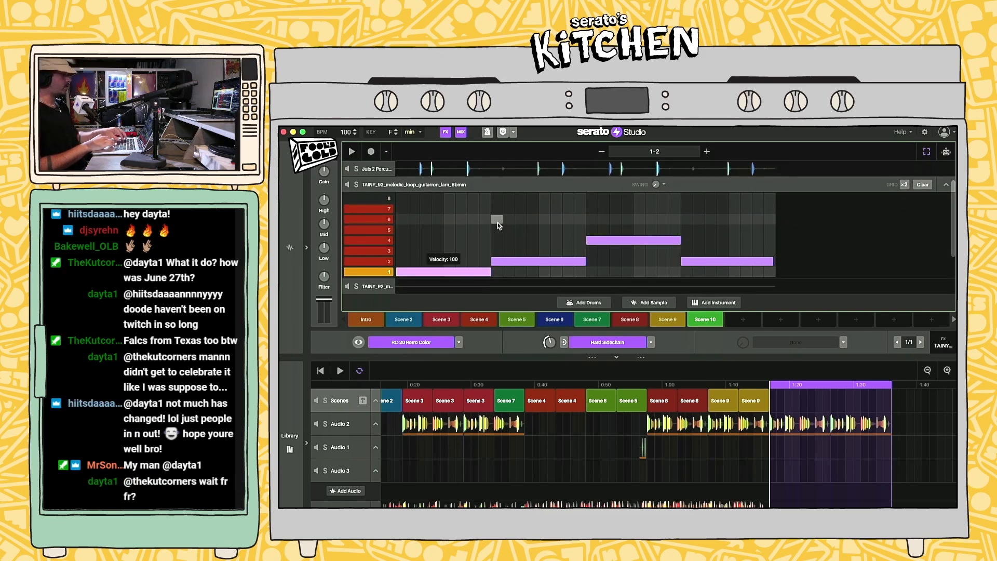
pyautogui.press('Delete')
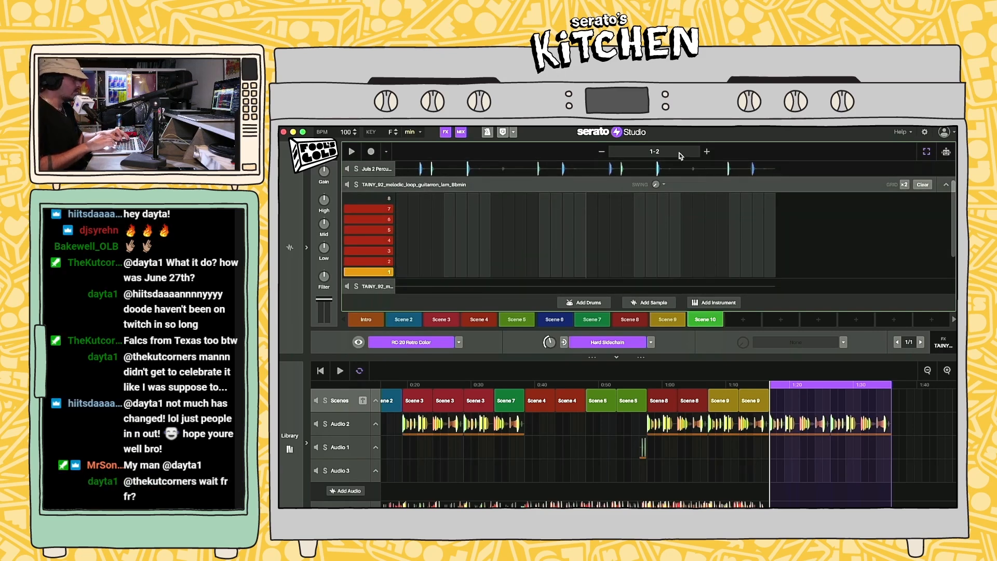
pyautogui.click(948, 185)
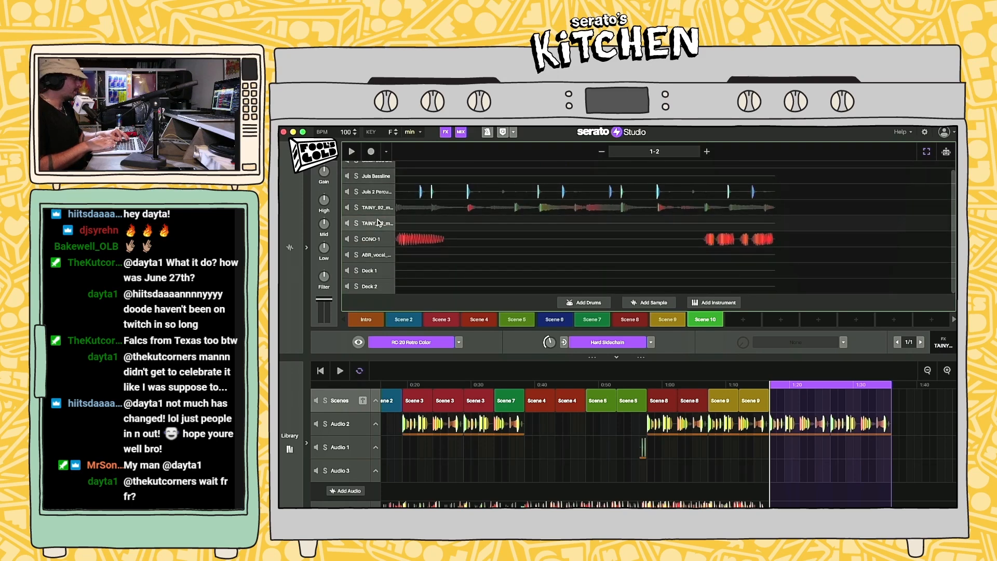
pyautogui.click(453, 251)
pyautogui.press('space')
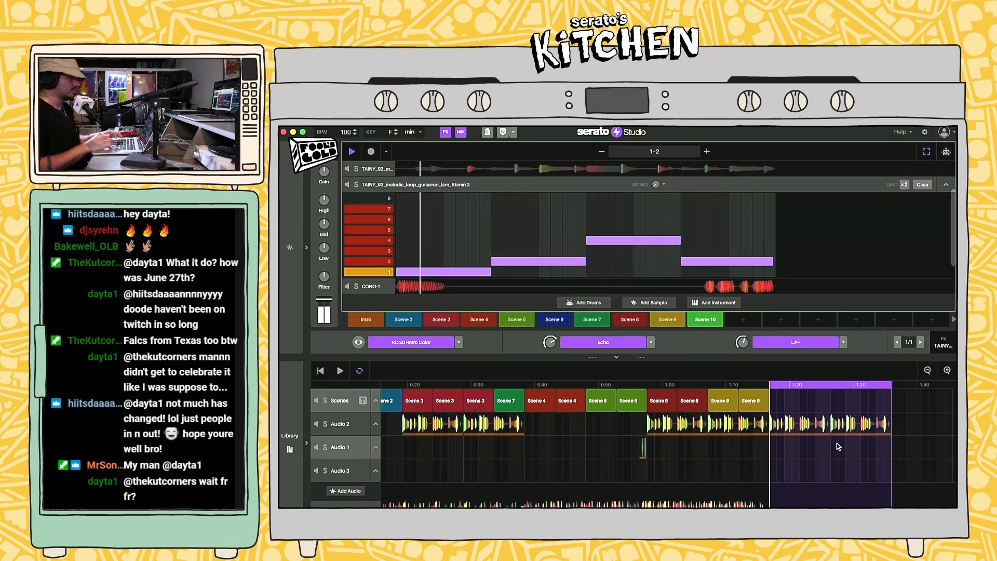
# Step: Compare the last Scene 9 block with Scene 10 and copy Scene 7 into the next empty scene slot
pyautogui.click(811, 425)
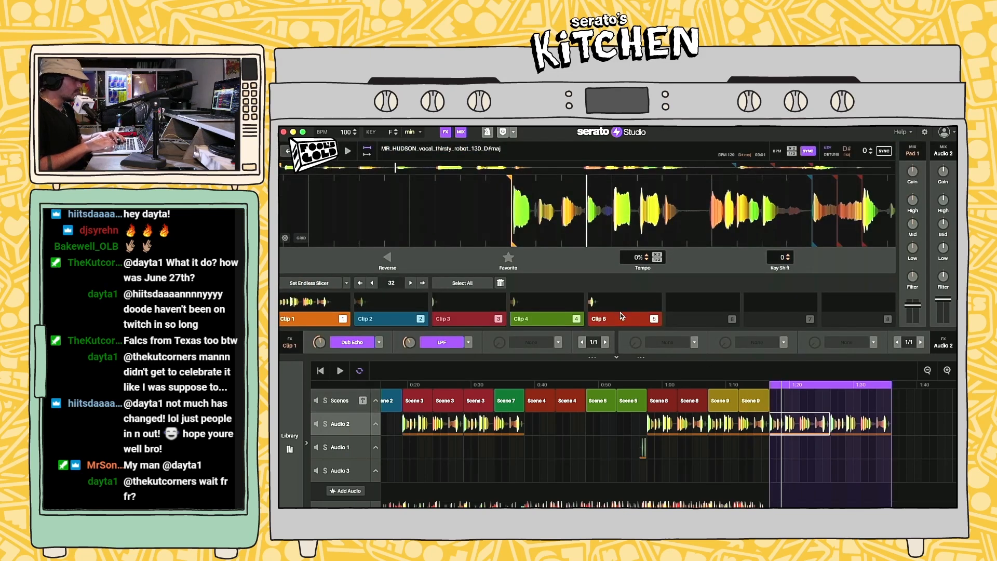
pyautogui.click(750, 400)
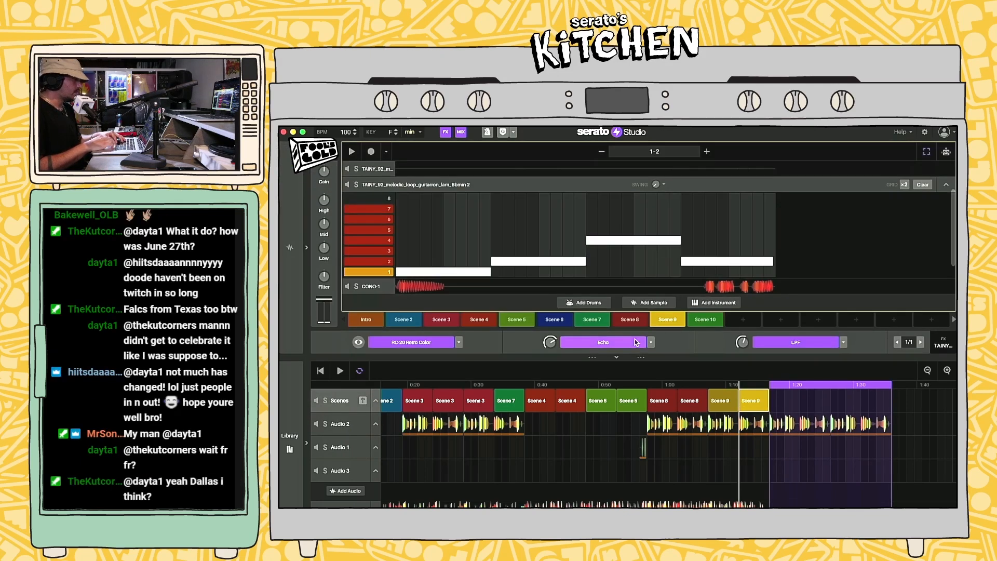
pyautogui.click(714, 322)
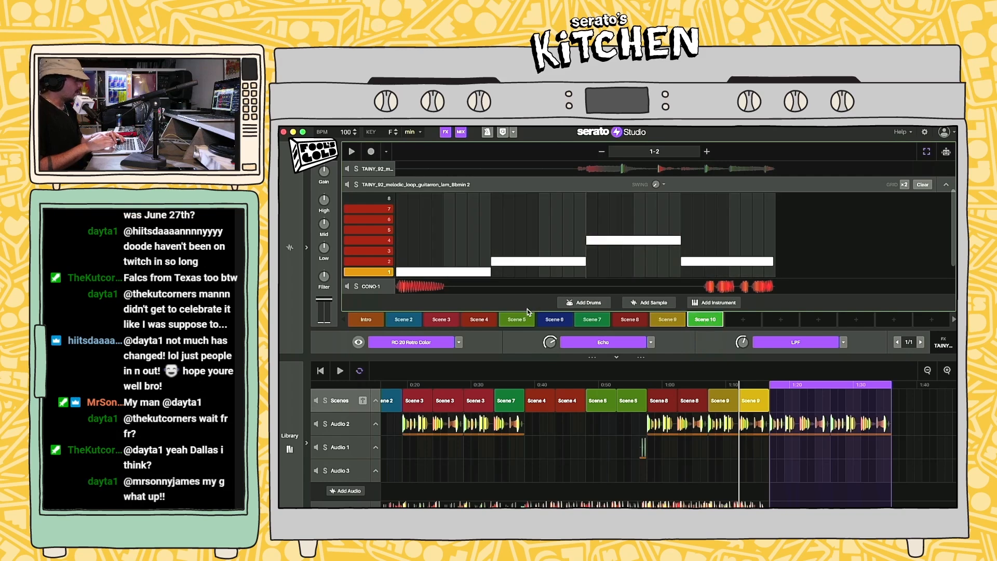
pyautogui.click(592, 320)
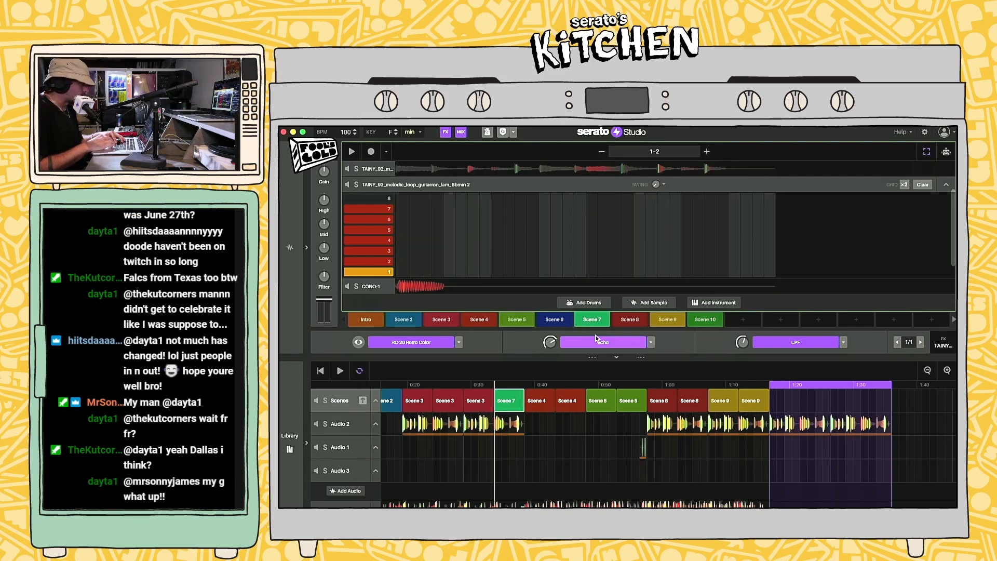
pyautogui.click(748, 320)
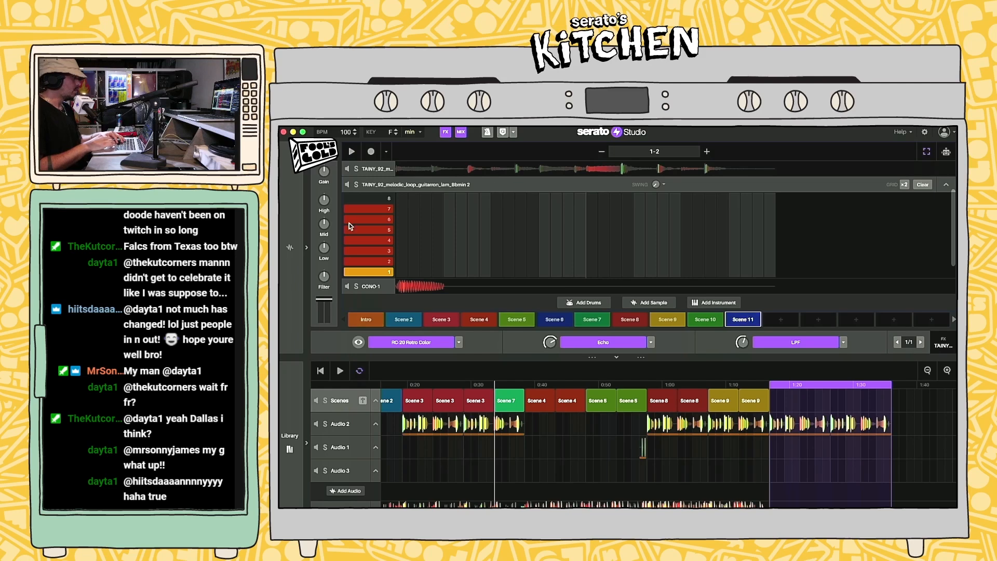
# Step: Select and copy all of Scene 11's guitarron notes from the original guitarron deck
pyautogui.click(946, 185)
pyautogui.scroll(1, 530, 215)
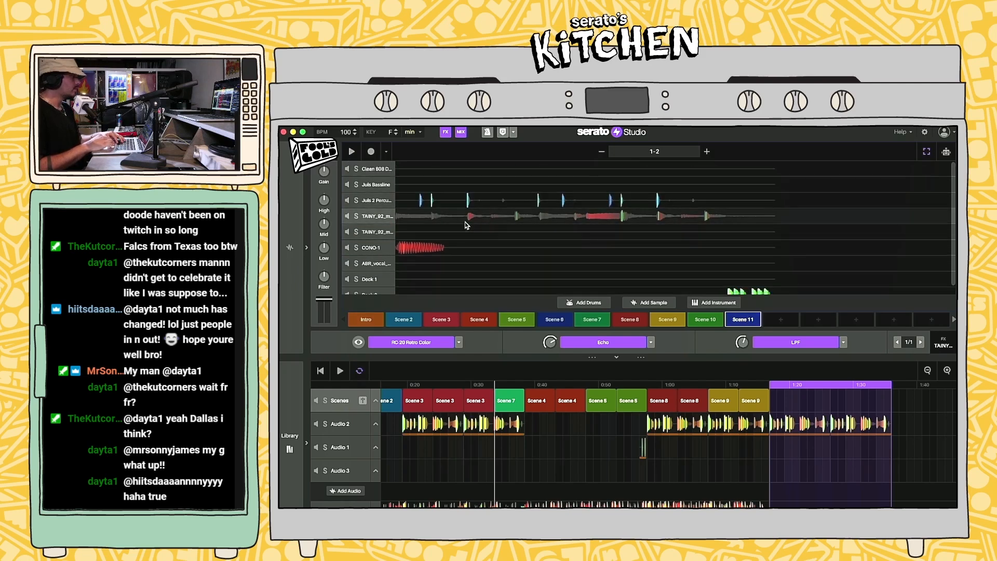
pyautogui.click(450, 219)
pyautogui.press('super+c')
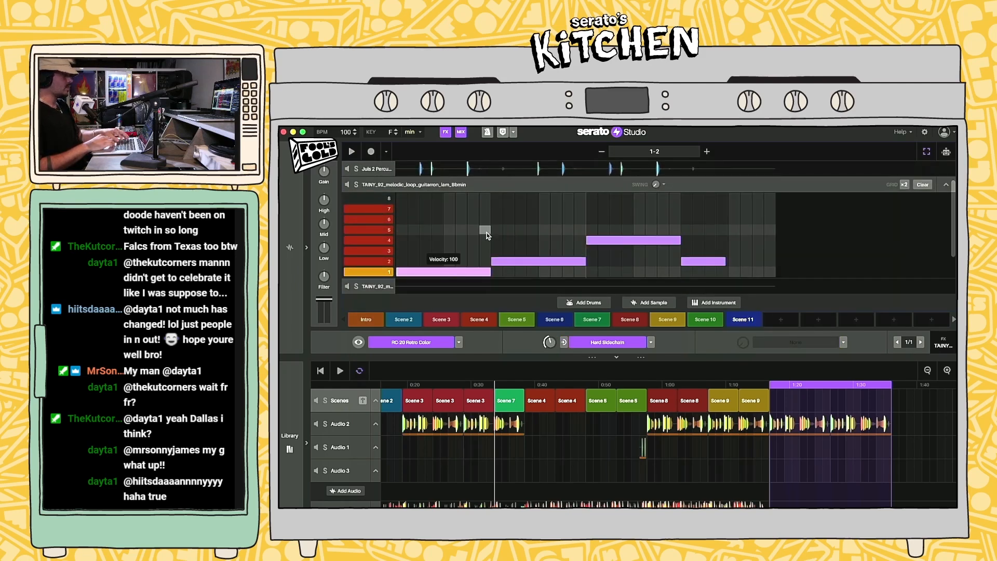
pyautogui.click(733, 230)
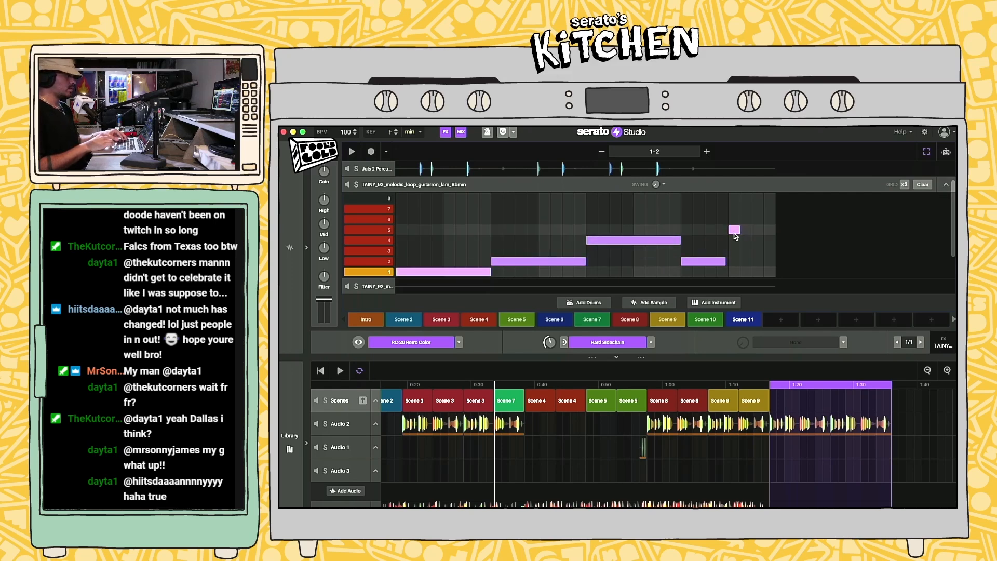
pyautogui.press('super+a')
pyautogui.scroll(2, 733, 208)
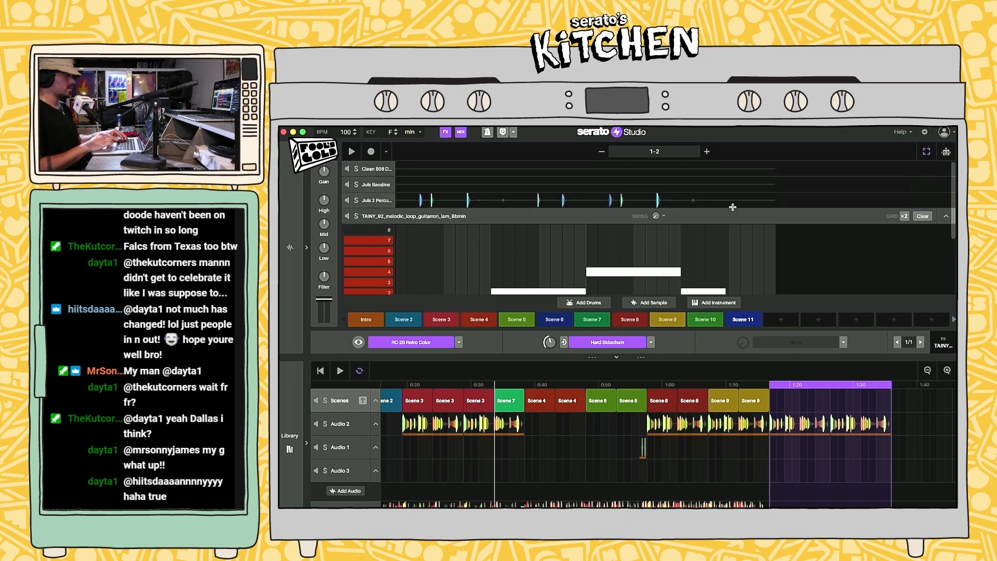
pyautogui.scroll(-5, 734, 208)
pyautogui.scroll(5, 734, 208)
pyautogui.click(732, 218)
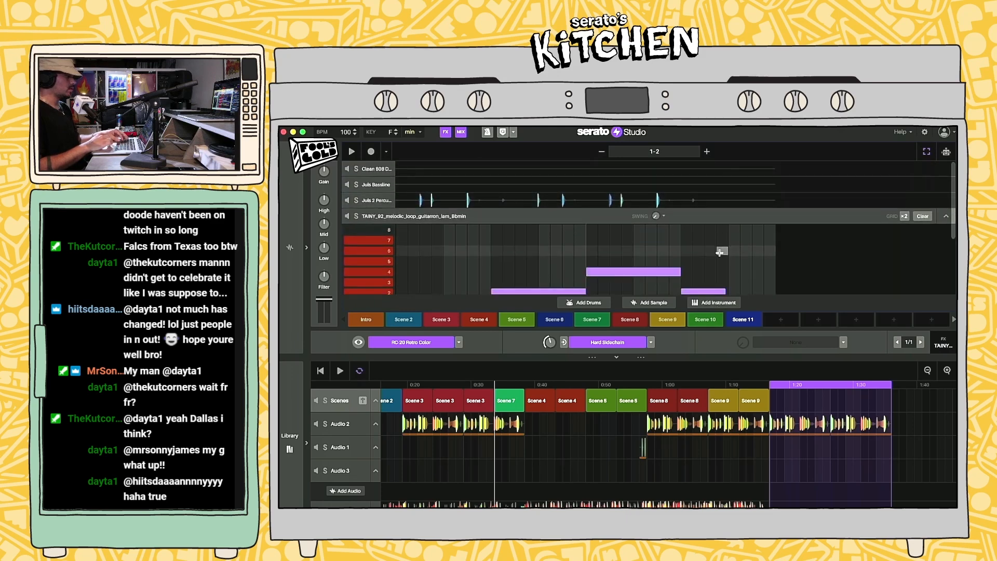
# Step: Paste the copied notes into Scene 11's duplicated guitarron deck and play the scene
pyautogui.click(946, 217)
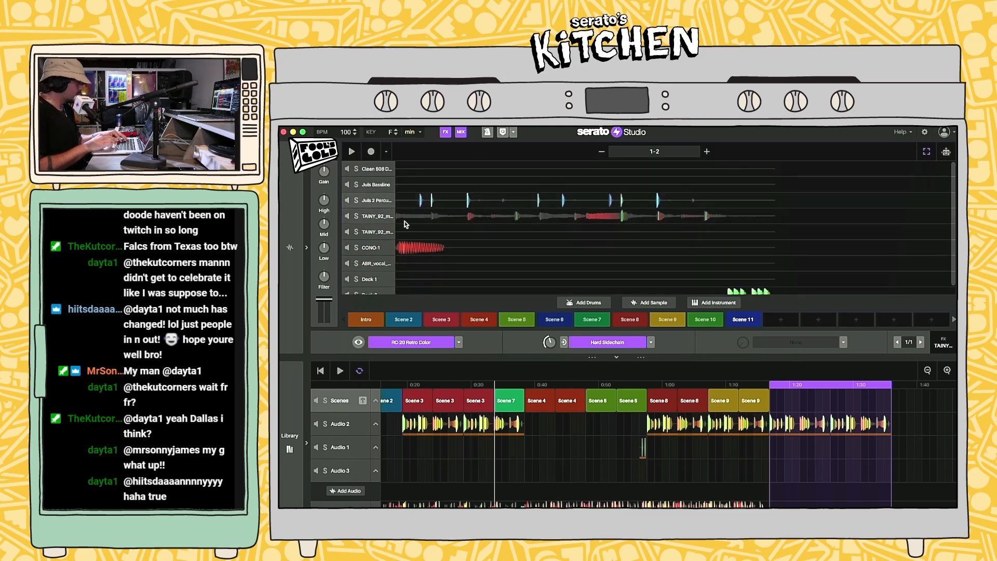
pyautogui.click(379, 231)
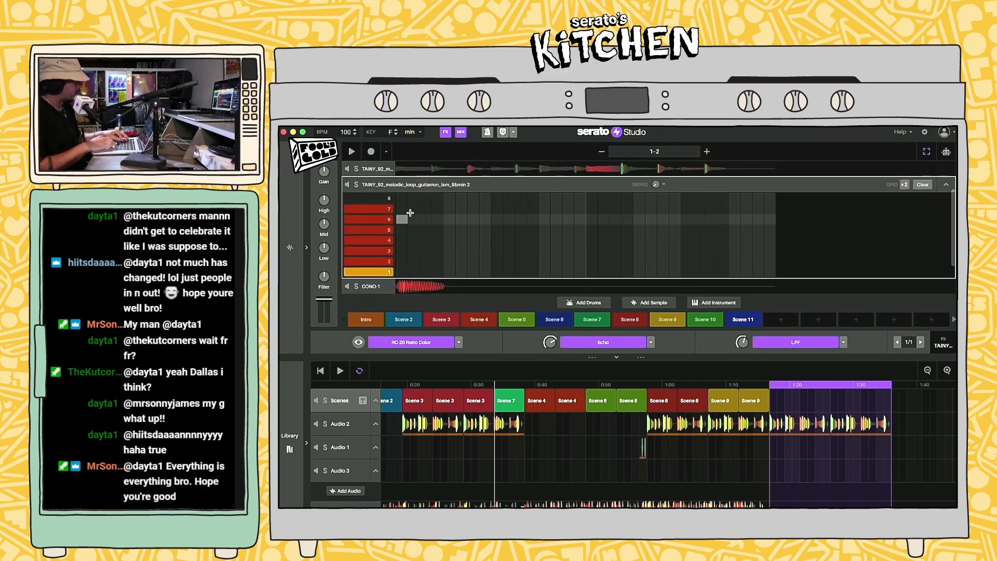
pyautogui.press('super+v')
pyautogui.press('space')
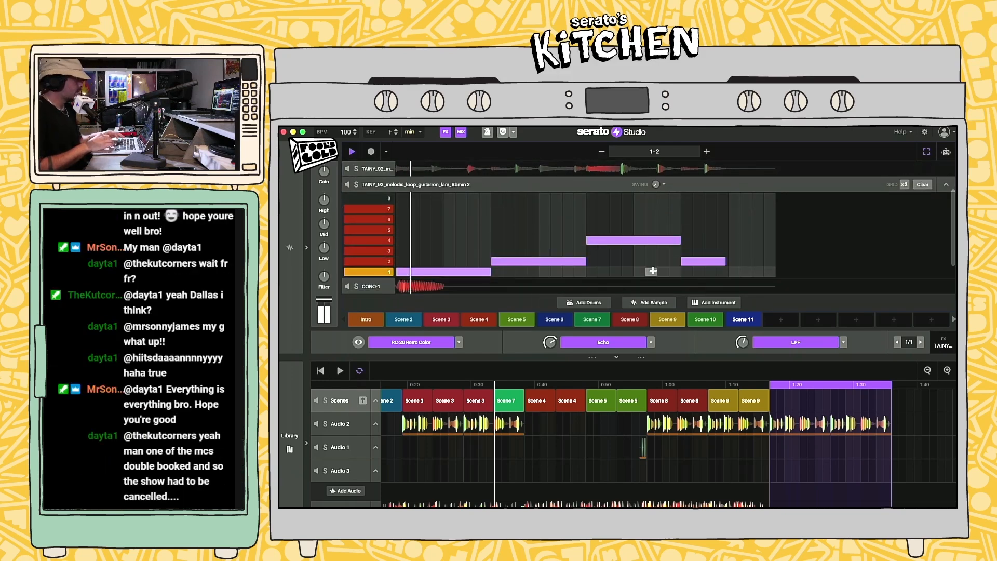
# Step: Place three Scene 10 blocks and one Scene 11 block directly after the last Scene 9 block in the song timeline
pyautogui.moveTo(697, 319); pyautogui.dragTo(782, 404)
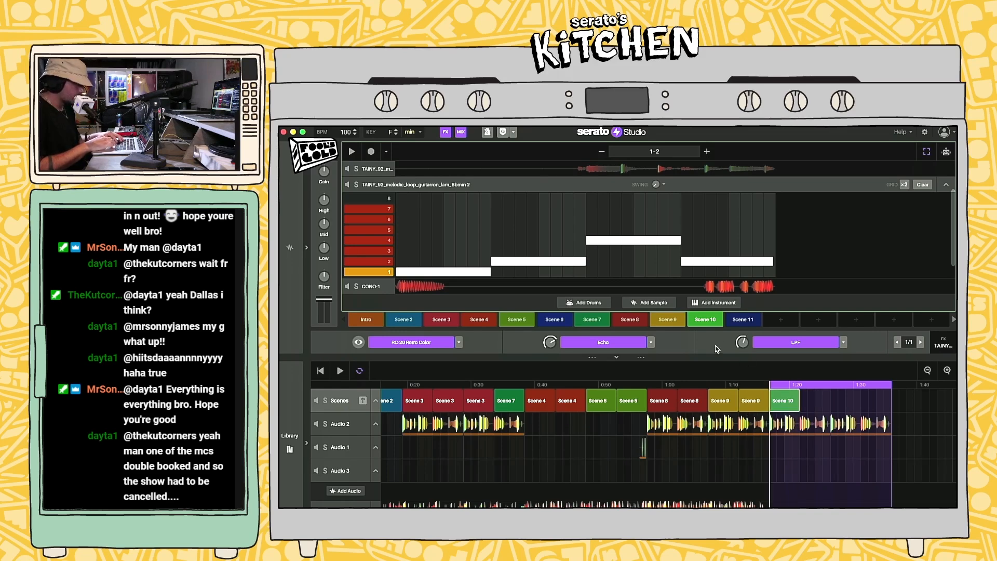
pyautogui.moveTo(813, 404); pyautogui.dragTo(813, 404)
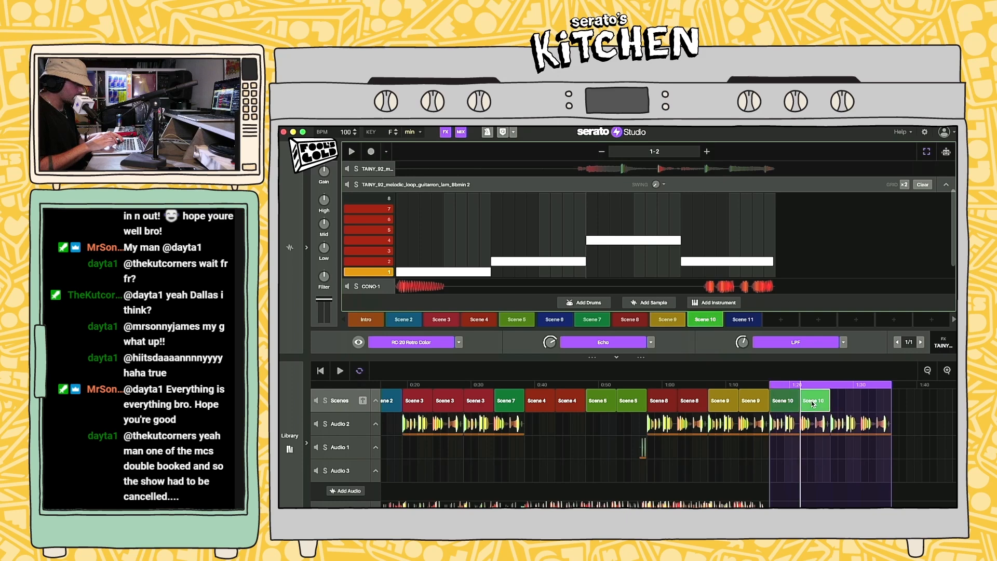
pyautogui.hotkey('ctrl', 'd')
pyautogui.moveTo(736, 323); pyautogui.dragTo(876, 405)
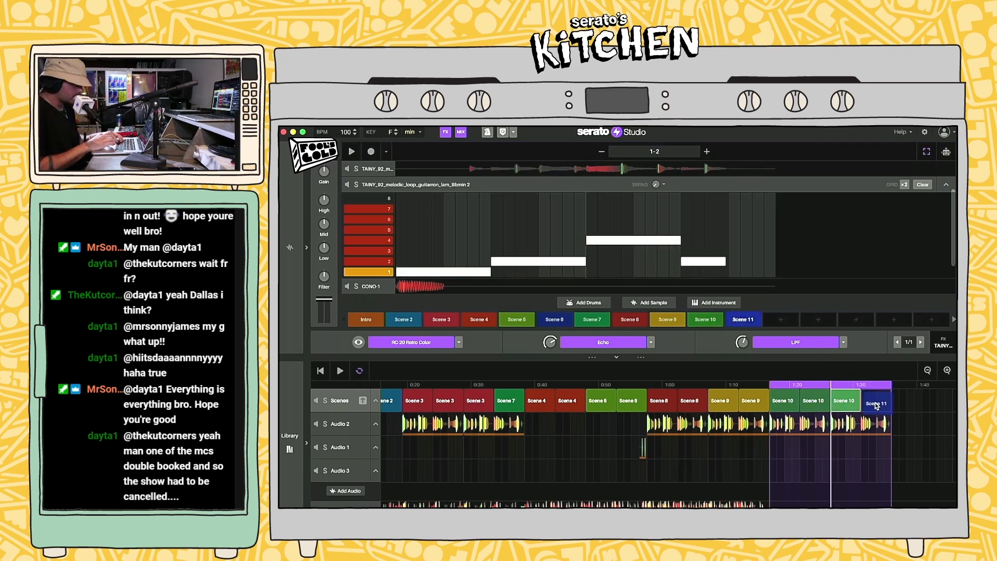
pyautogui.click(875, 404)
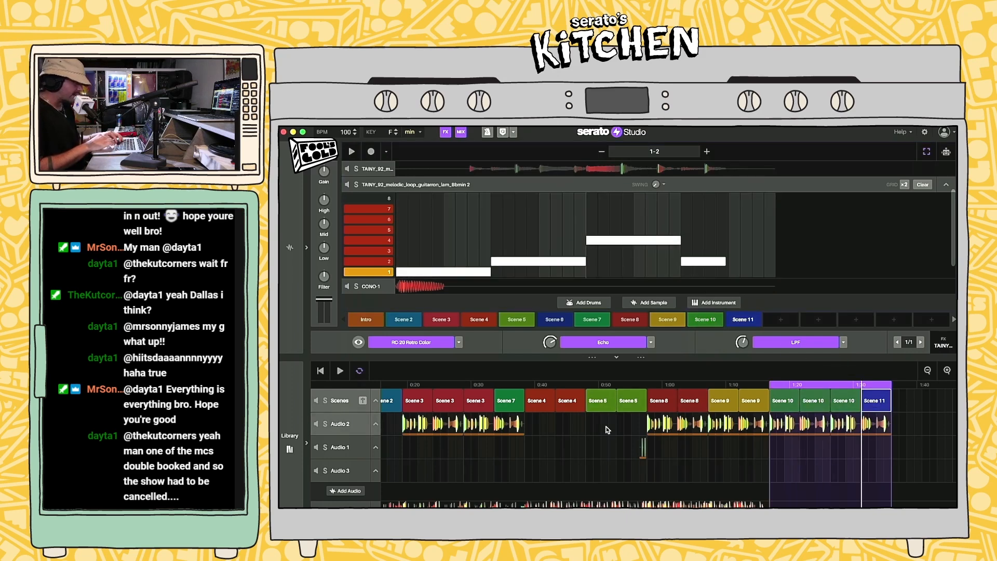
# Step: Add two Scene 4 blocks and two Scene 5 blocks directly after the Scene 11 block in the song timeline
pyautogui.click(540, 401)
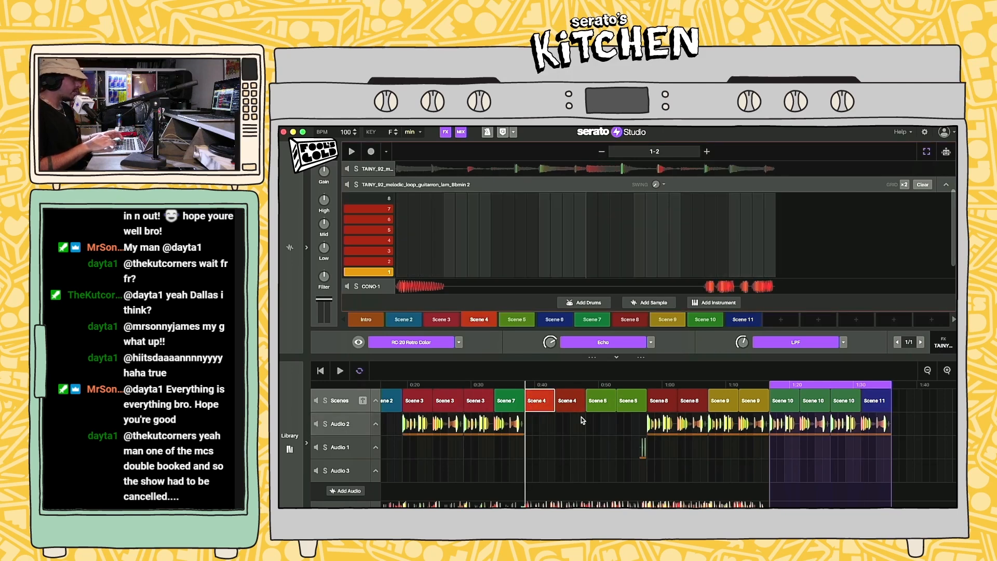
pyautogui.click(644, 445)
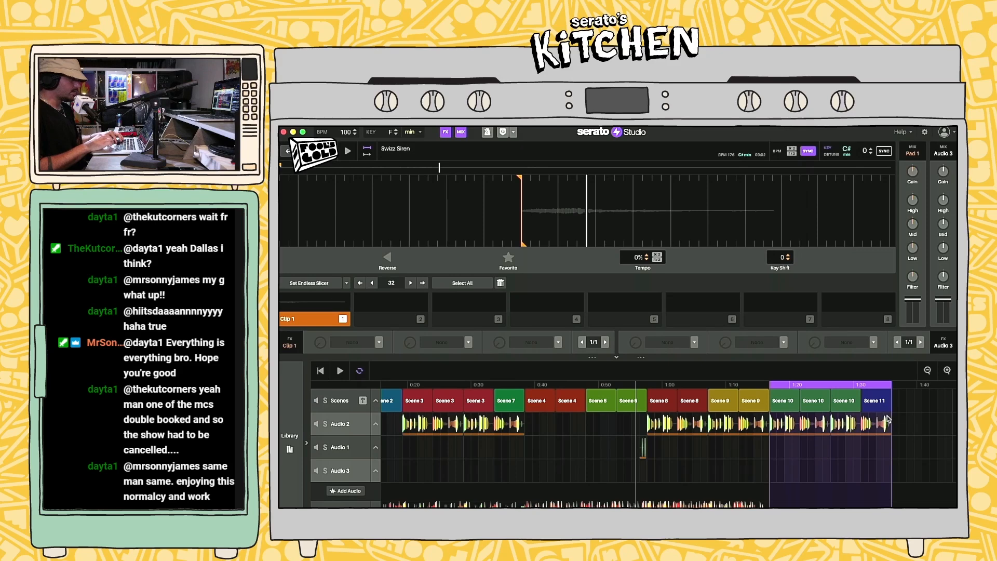
pyautogui.click(340, 401)
pyautogui.moveTo(486, 320); pyautogui.dragTo(921, 413)
pyautogui.press('super+d')
pyautogui.hscroll(2, 916, 410)
pyautogui.moveTo(517, 320); pyautogui.dragTo(917, 408)
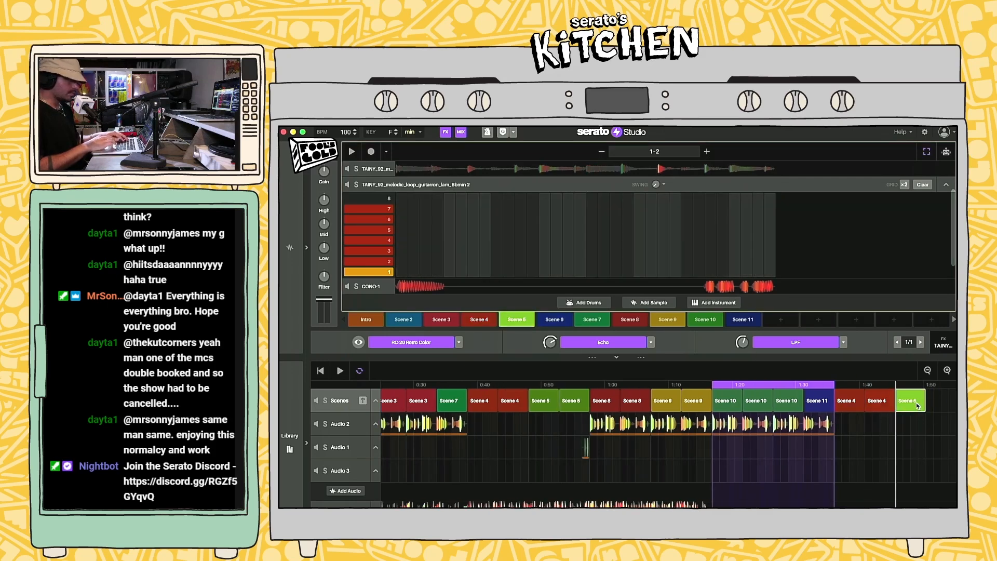
# Step: Delete all notes of the duplicated guitarron deck from the Intro scene and collapse the deck
pyautogui.hscroll(-3, 578, 426)
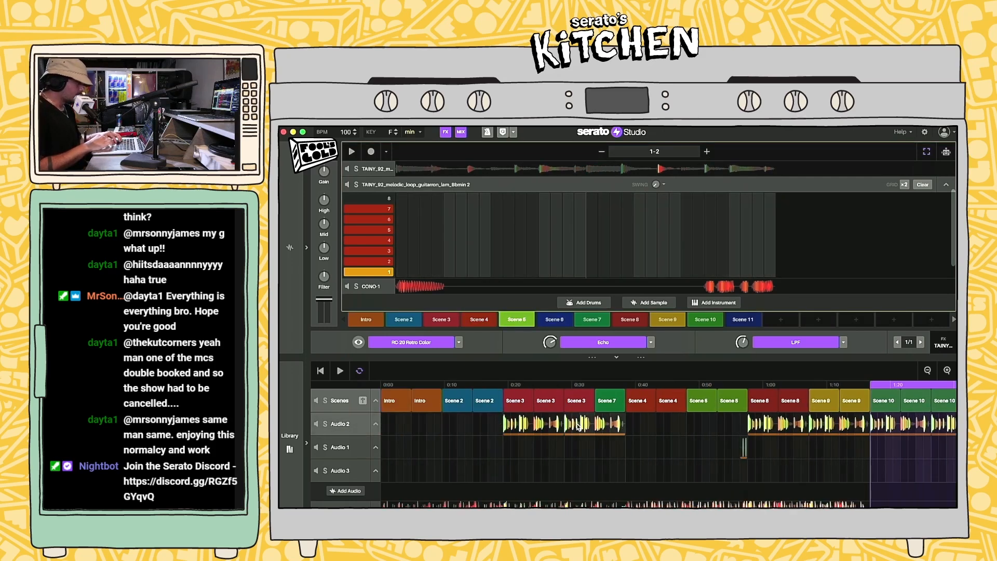
pyautogui.click(396, 404)
pyautogui.press('space')
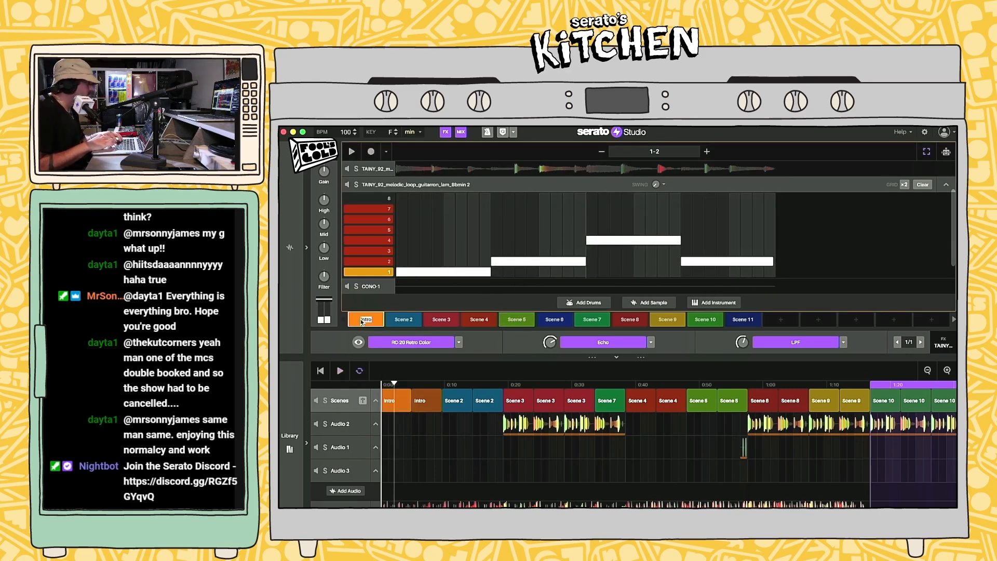
pyautogui.click(945, 187)
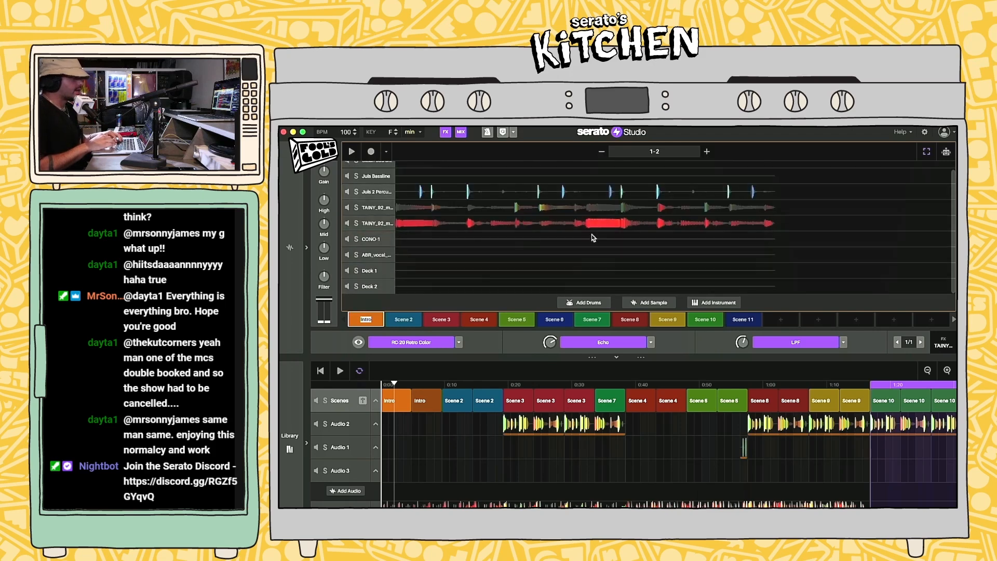
pyautogui.doubleClick(439, 235)
pyautogui.moveTo(400, 209); pyautogui.dragTo(817, 348)
pyautogui.press('Delete')
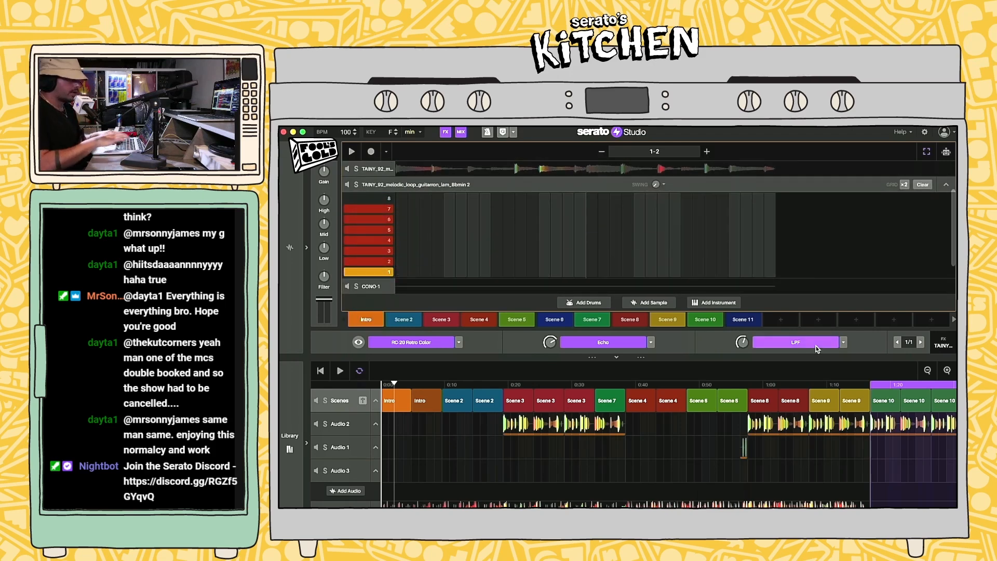
pyautogui.click(945, 186)
# Step: Play the arrangement from the first Intro block and review the scenes and vocal clips through to Scene 8
pyautogui.click(457, 401)
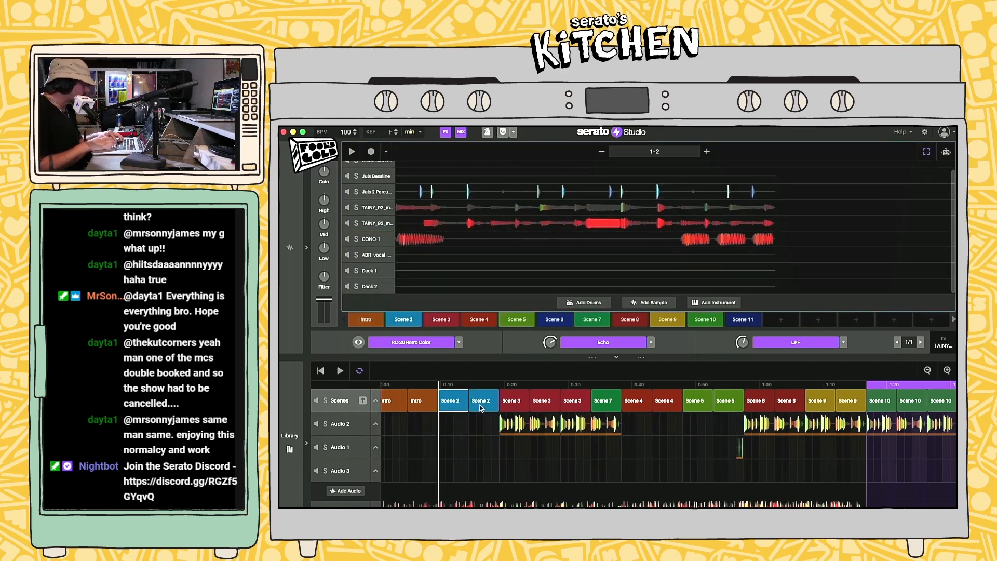
pyautogui.click(386, 406)
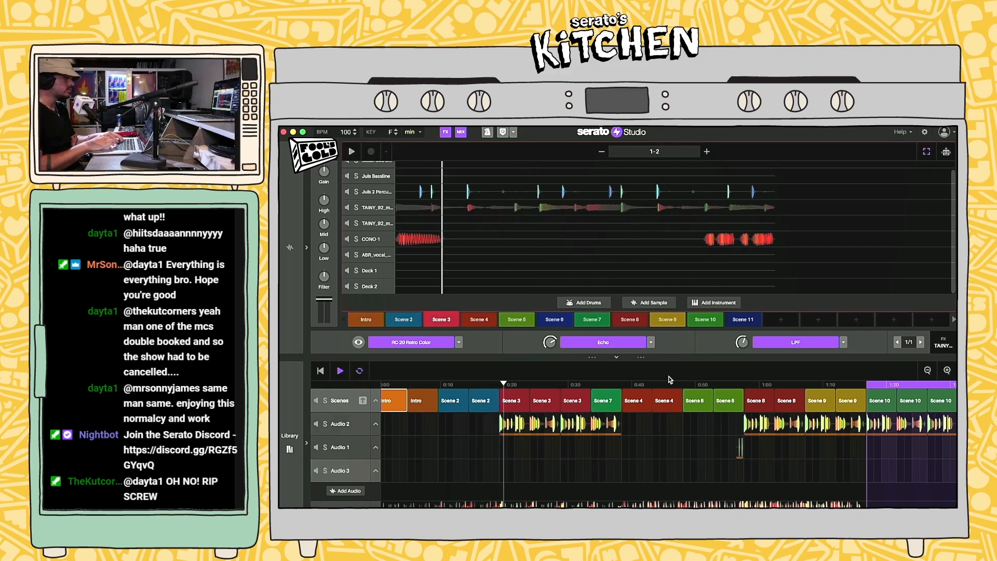
pyautogui.hscroll(5, 775, 462)
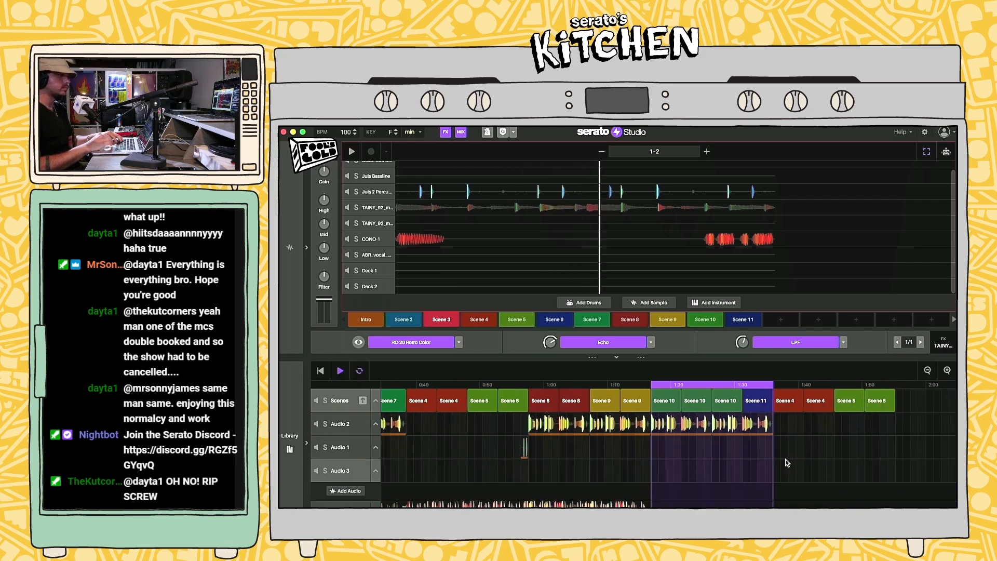
pyautogui.hscroll(-3, 780, 462)
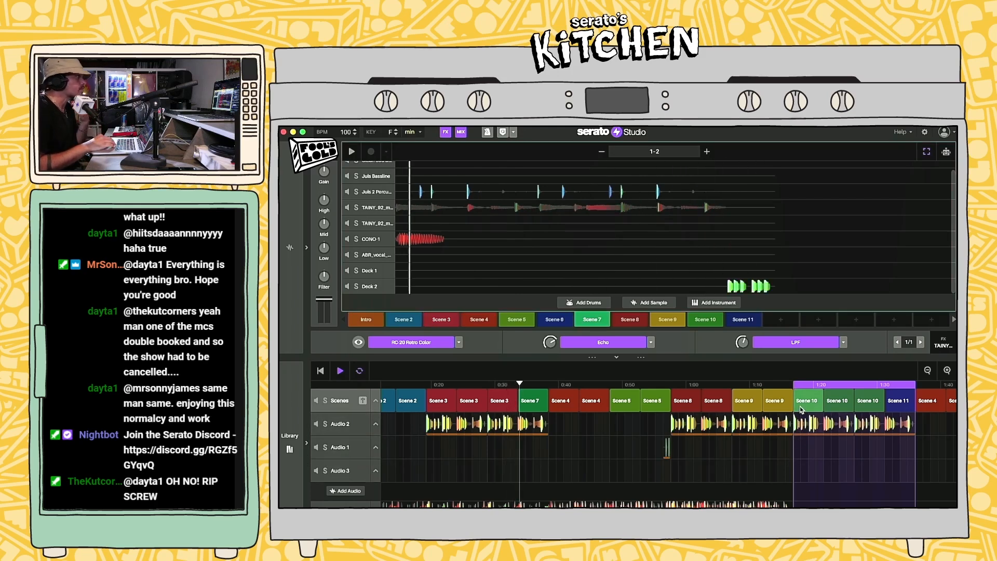
pyautogui.click(765, 472)
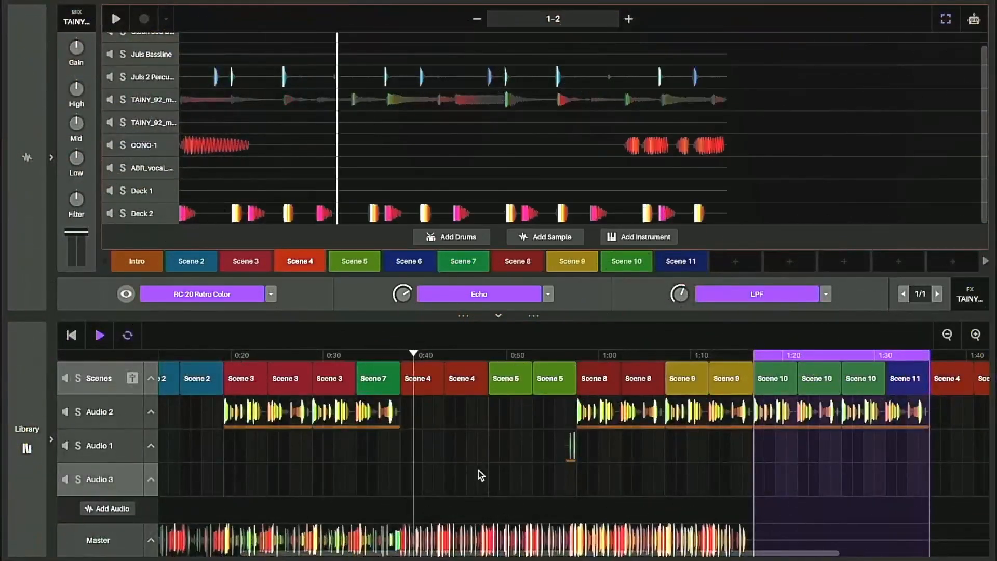
pyautogui.click(476, 453)
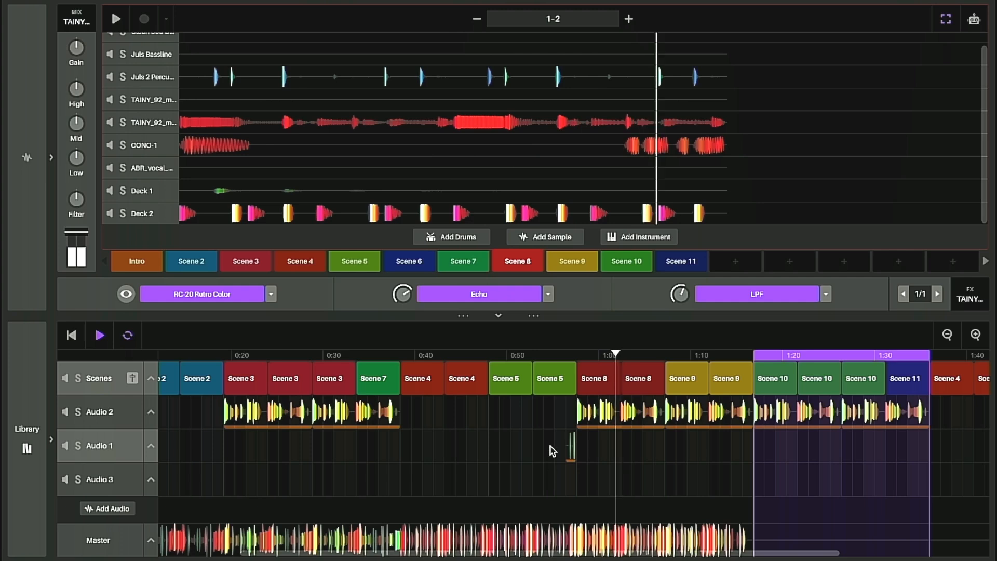
# Step: Extend the loop region from the start of the song to the end of the last Scene 5 block
pyautogui.moveTo(753, 355); pyautogui.dragTo(161, 354)
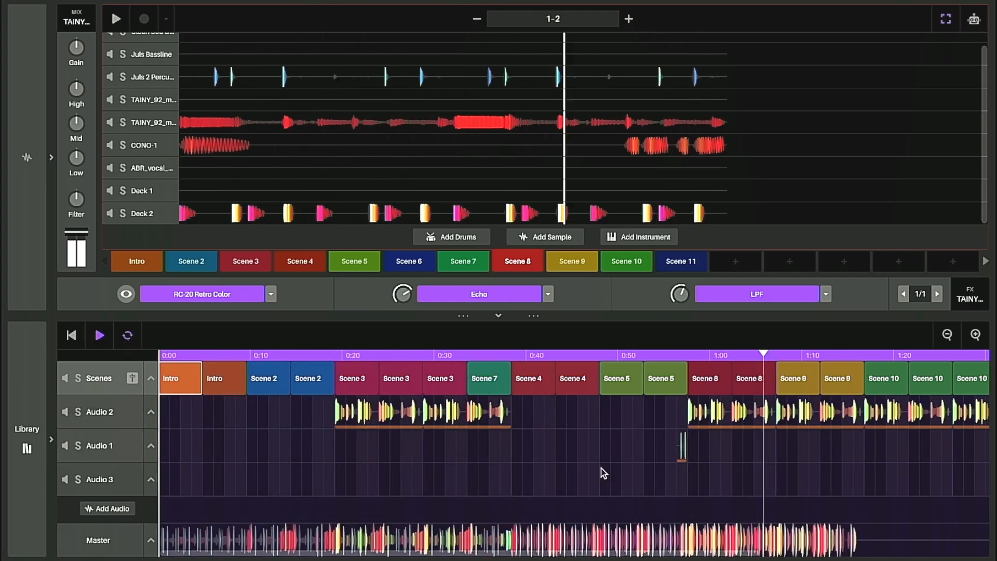
pyautogui.hscroll(6, 518, 446)
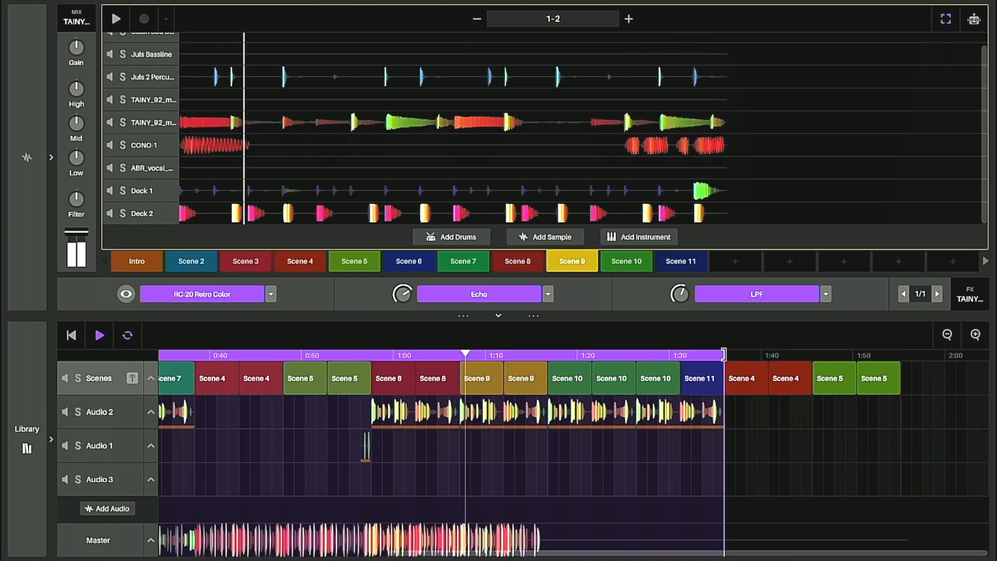
pyautogui.moveTo(723, 355); pyautogui.dragTo(902, 355)
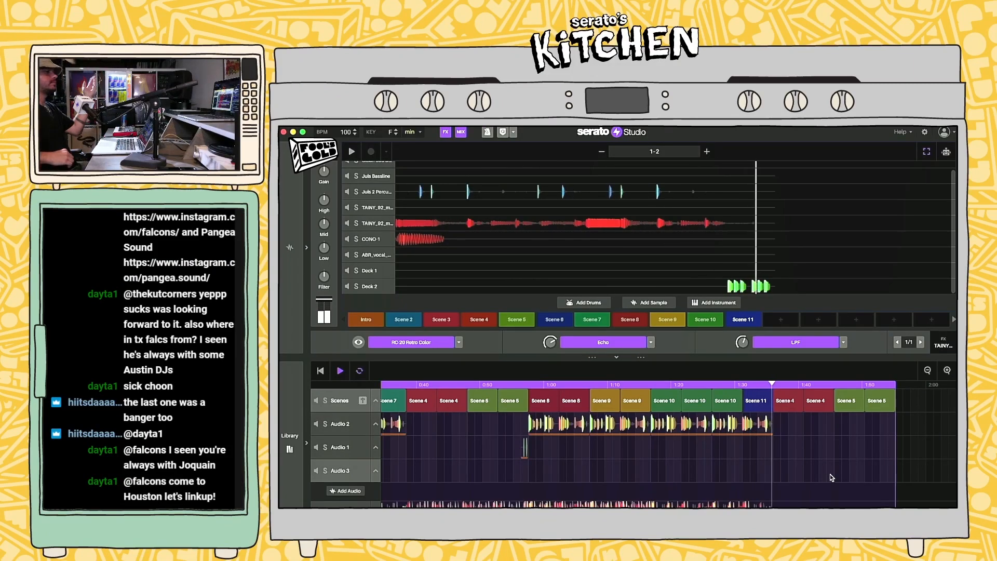
# Step: Shorten the loop region to cover only the closing Scene 4 and Scene 5 blocks, then stop playback
pyautogui.hscroll(-10, 530, 430)
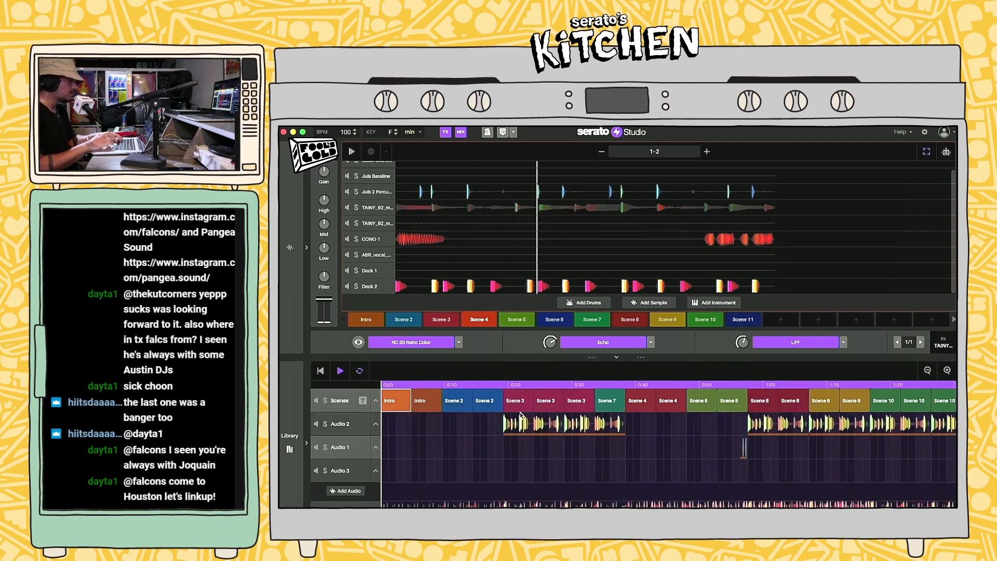
pyautogui.moveTo(382, 384); pyautogui.dragTo(883, 413)
pyautogui.hscroll(5, 883, 412)
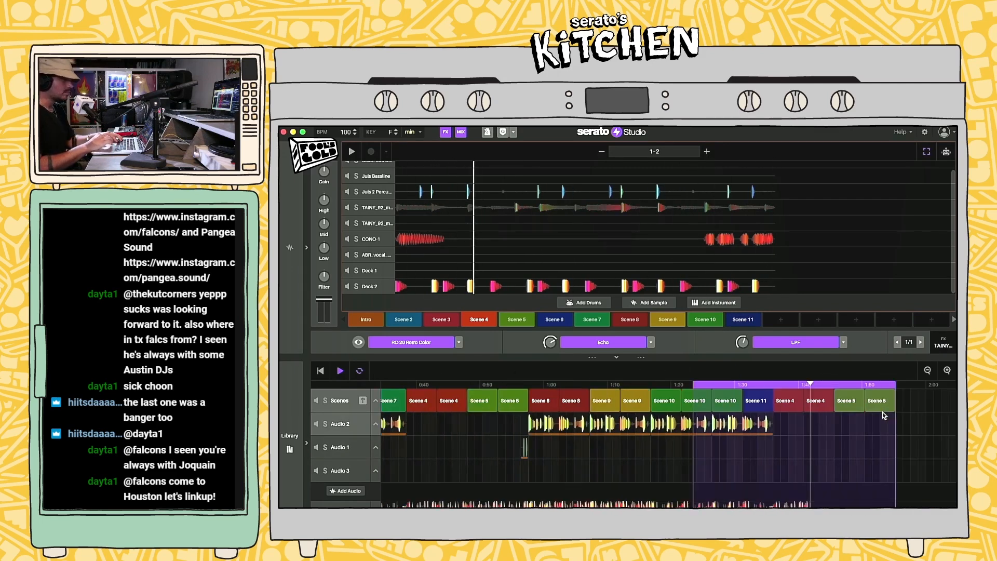
pyautogui.moveTo(693, 382); pyautogui.dragTo(774, 376)
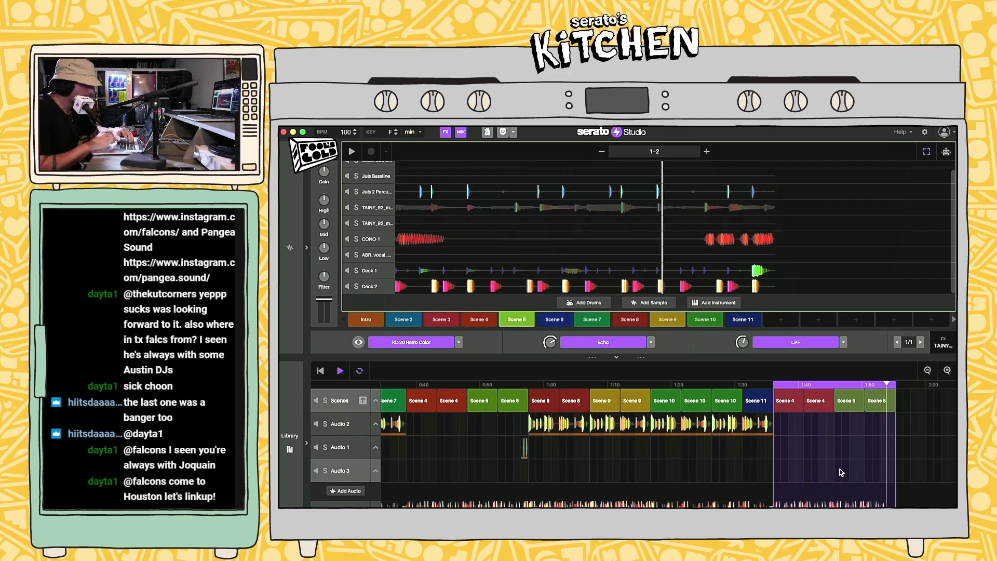
pyautogui.press('space')
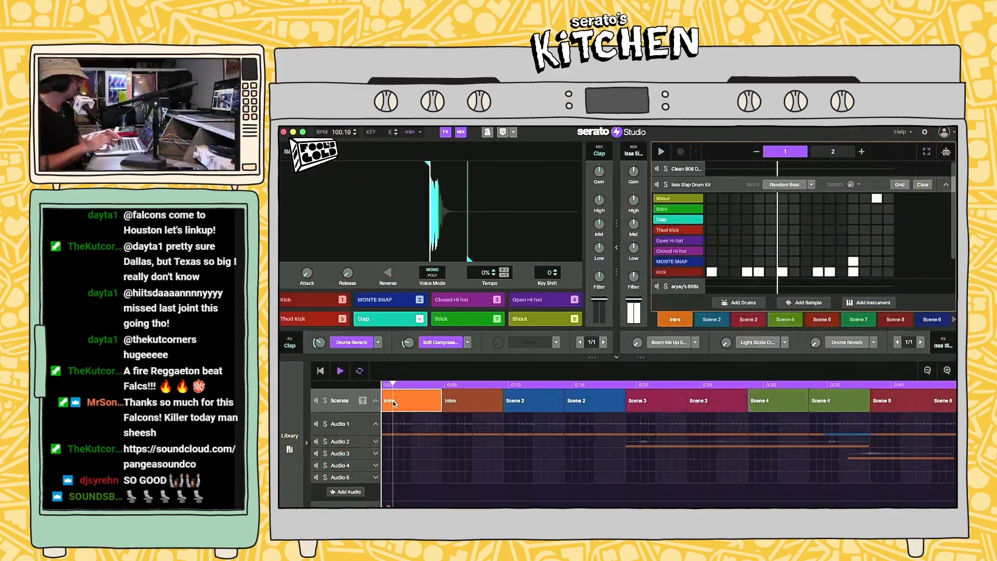
# Step: Raise the playback volume and examine the Audio 2 track's rainforest stillness sample in the other beat project
pyautogui.press('XF86AudioRaiseVolume')
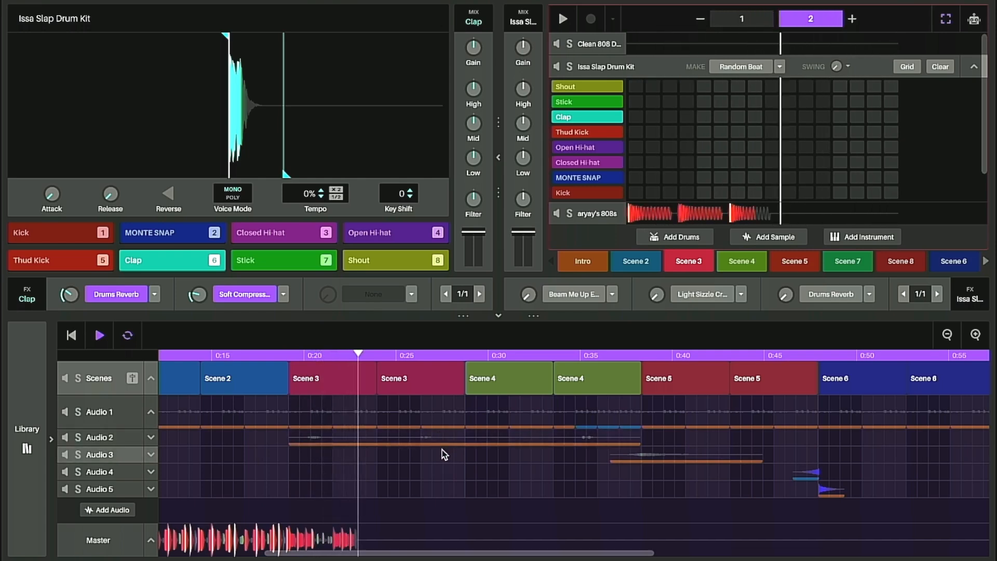
pyautogui.click(95, 437)
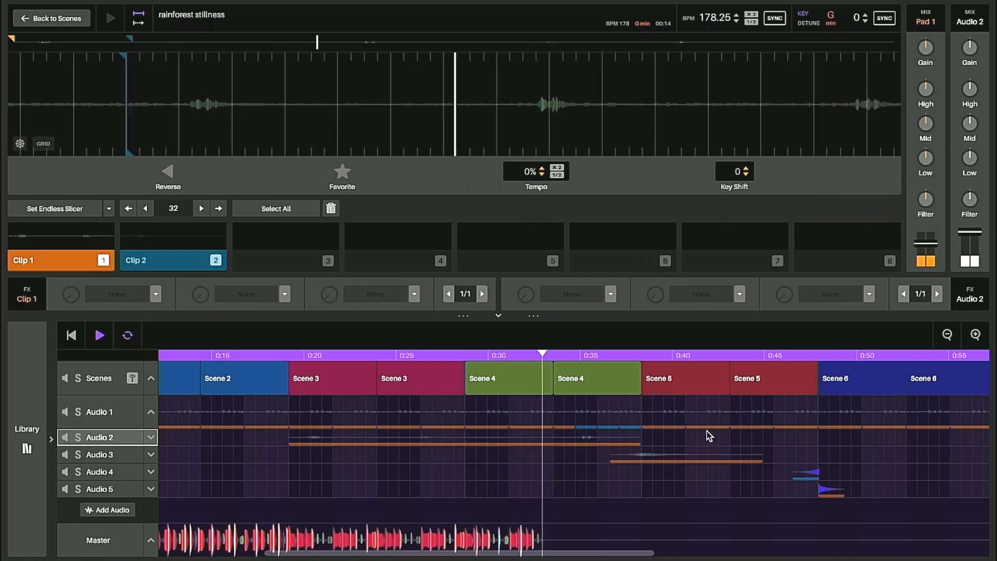
pyautogui.hscroll(-3, 709, 435)
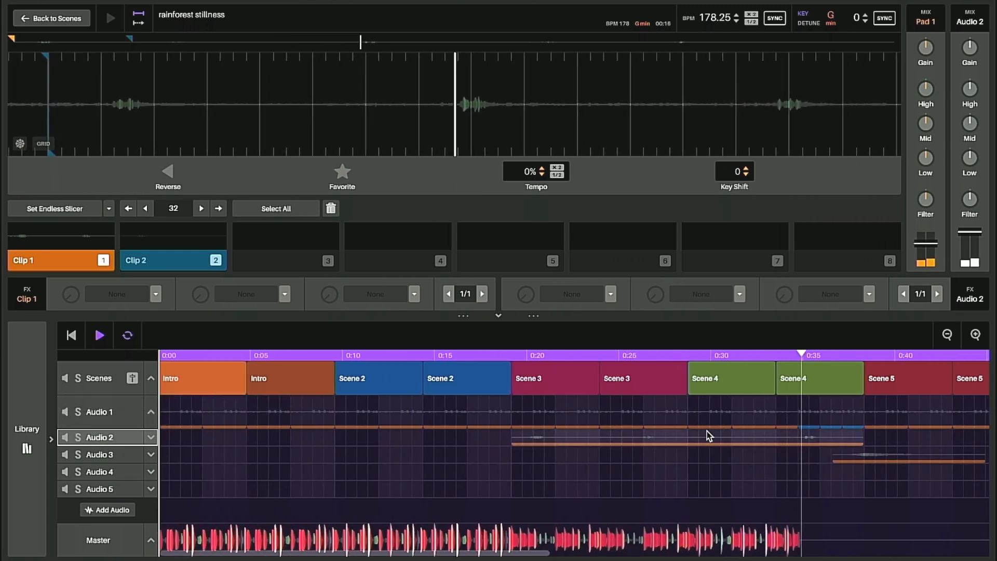
# Step: Follow the KRUMP BEAT arrangement from Scene 4 through the last Scene 10 block, then stop playback
pyautogui.hscroll(3, 706, 431)
pyautogui.hscroll(2, 538, 439)
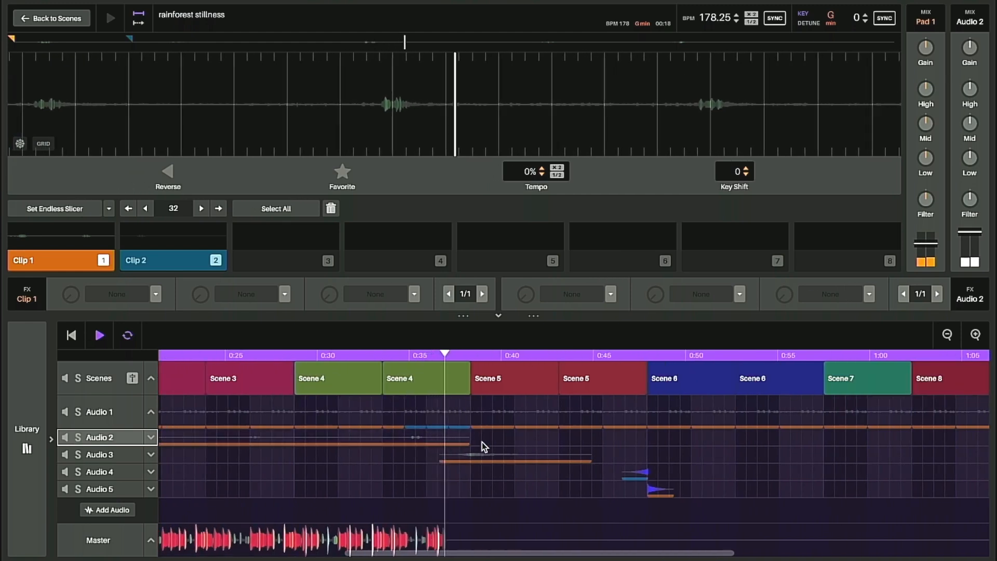
pyautogui.hscroll(3, 483, 441)
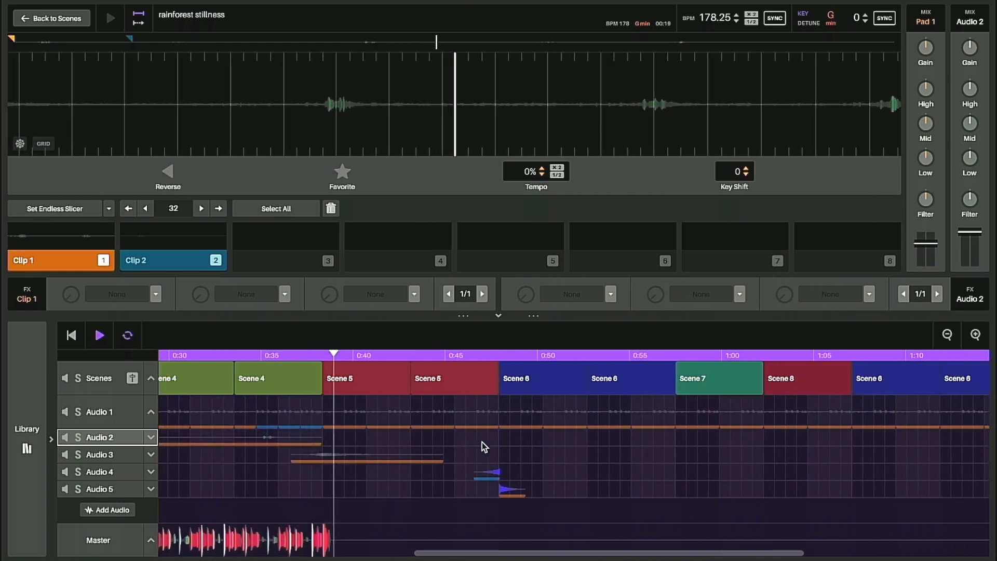
pyautogui.hscroll(1, 482, 442)
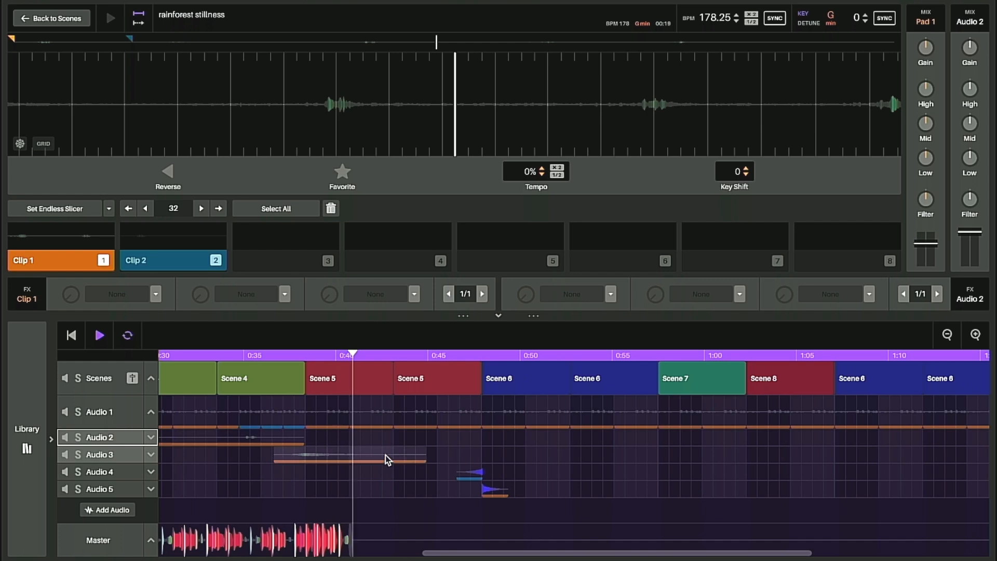
pyautogui.hscroll(1, 384, 455)
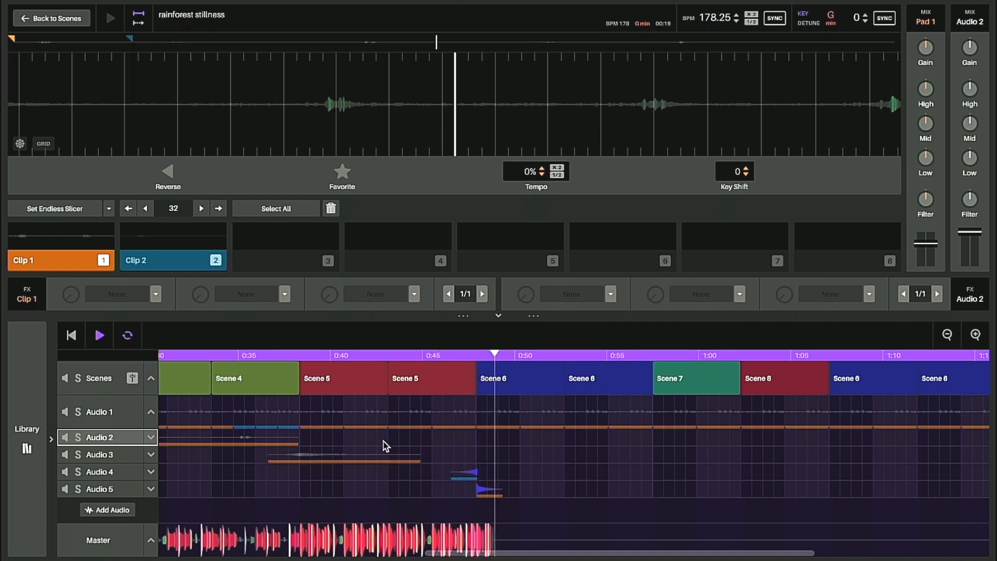
pyautogui.hscroll(5, 393, 443)
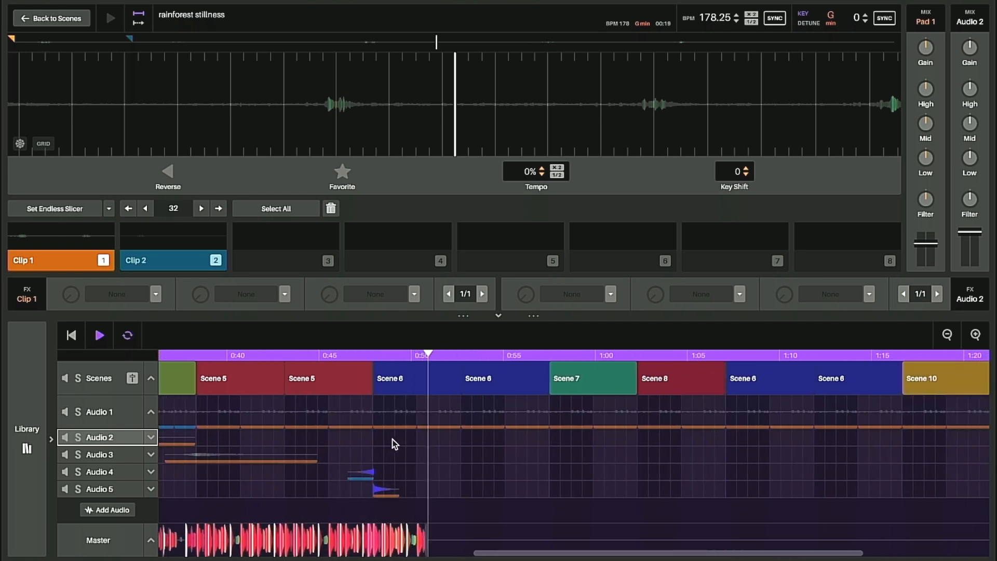
pyautogui.hscroll(3, 392, 444)
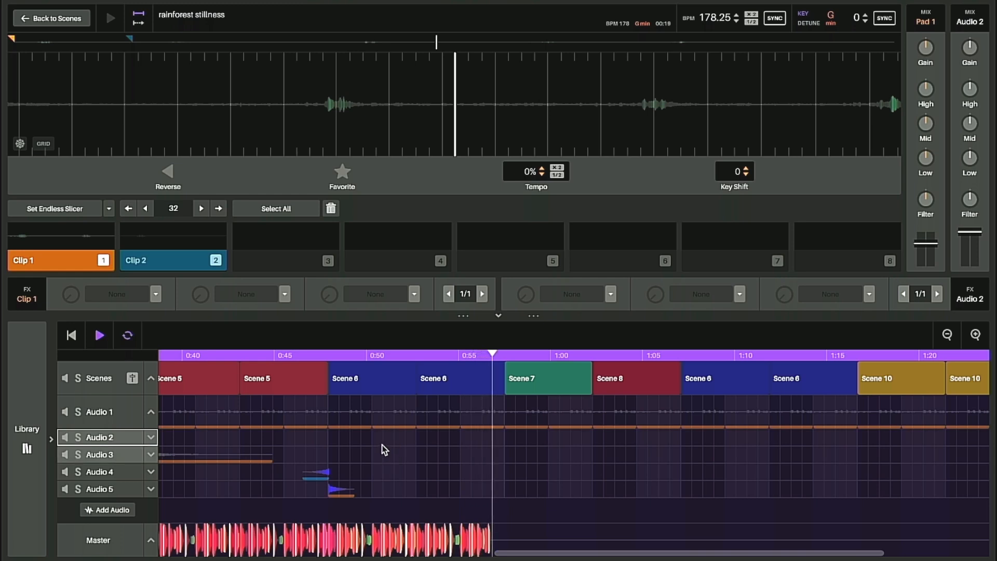
pyautogui.hscroll(3, 557, 458)
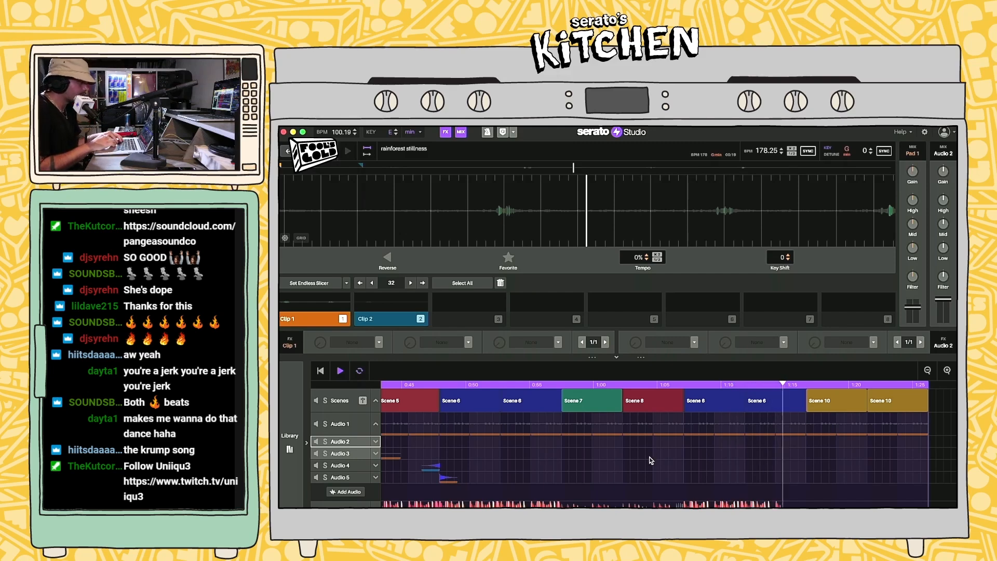
pyautogui.hscroll(2, 651, 461)
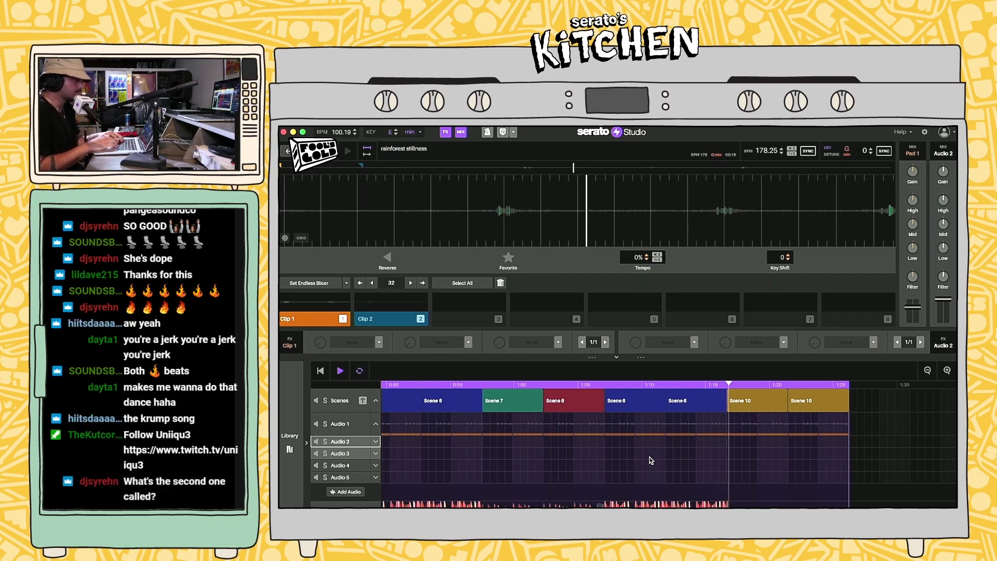
pyautogui.hscroll(1, 657, 457)
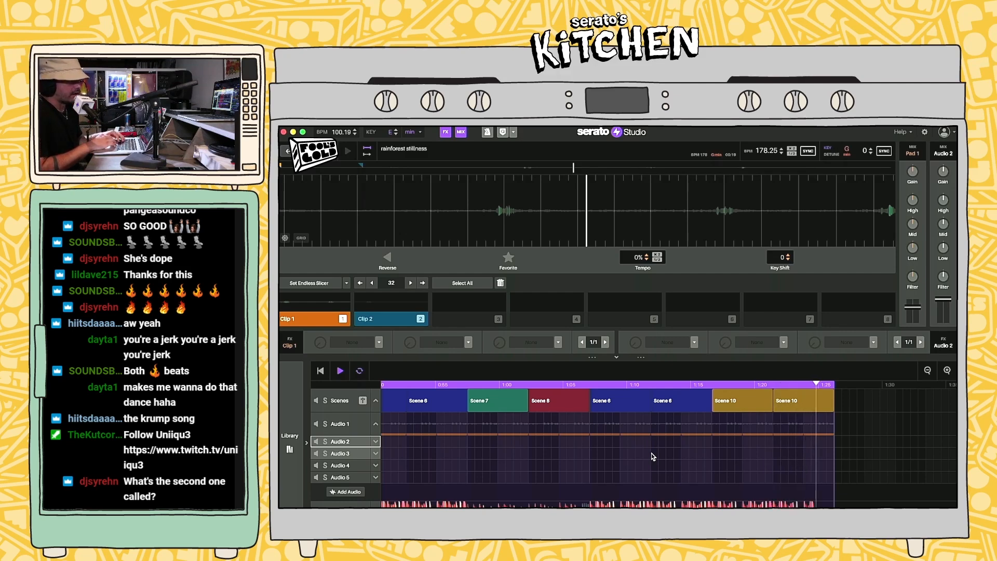
pyautogui.press('space')
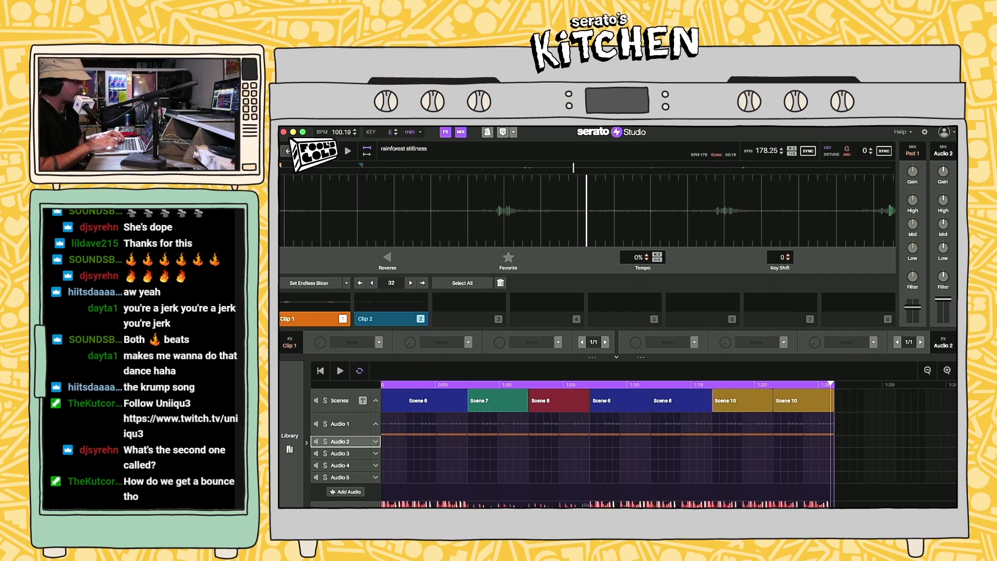
# Step: Reopen the reggaeton beat from the recent projects, saving the changes to KRUMP BEAT
pyautogui.click(356, 120)
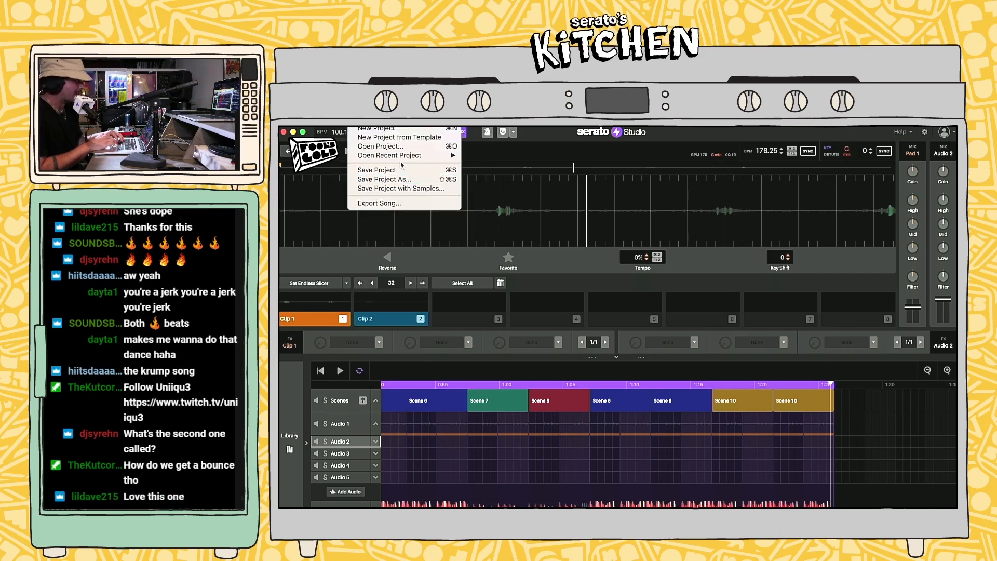
pyautogui.moveTo(418, 160)
pyautogui.click(481, 164)
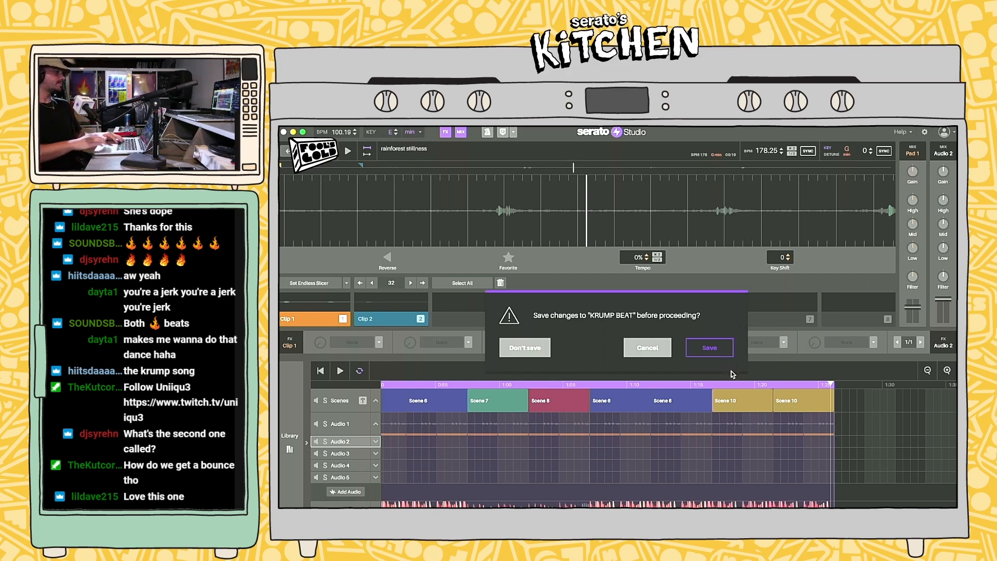
pyautogui.press('Return')
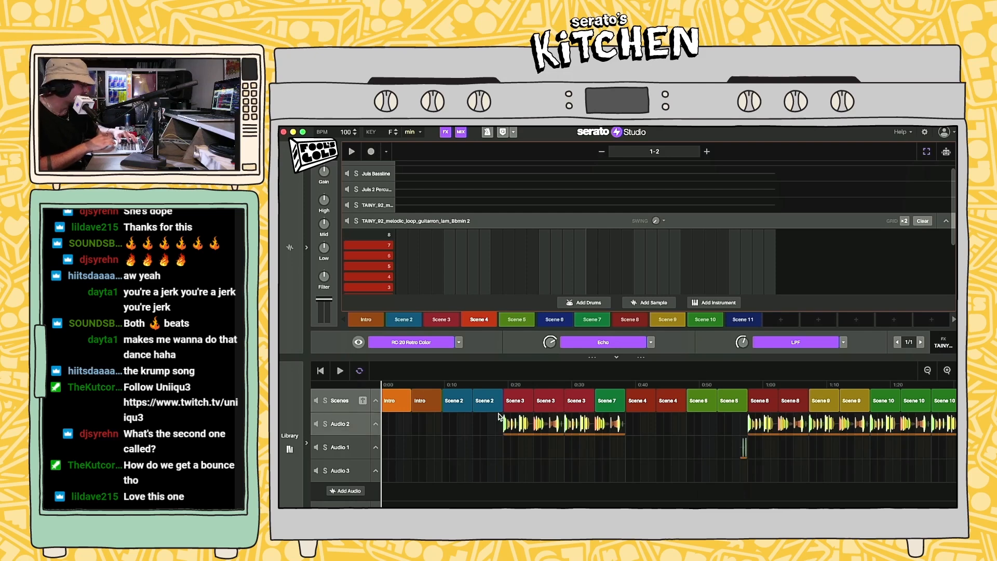
# Step: Play the arrangement from the first Intro block at a higher volume and inspect the Audio 2 vocal clip spanning Scene 3 and Scene 7
pyautogui.click(403, 401)
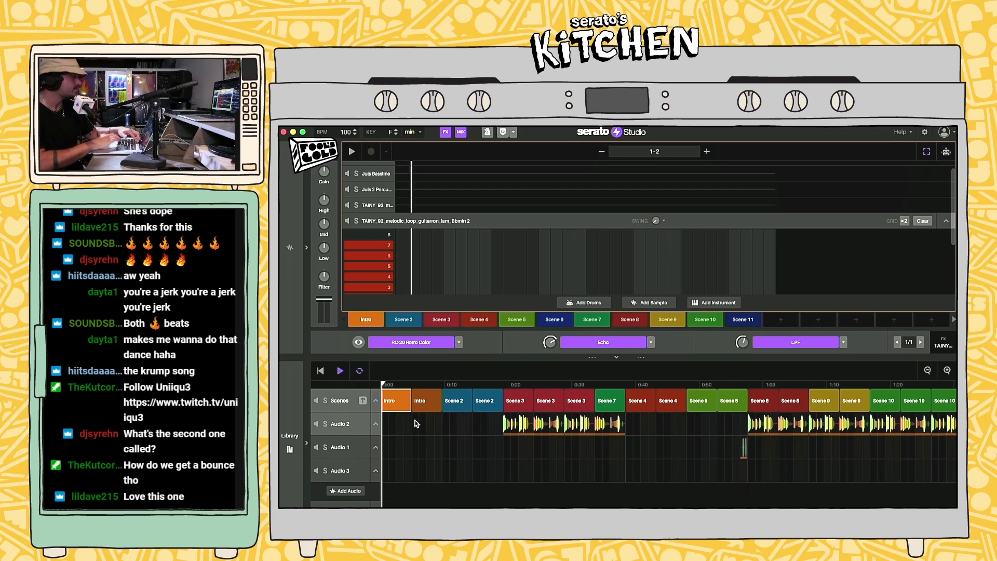
pyautogui.press('XF86AudioRaiseVolume')
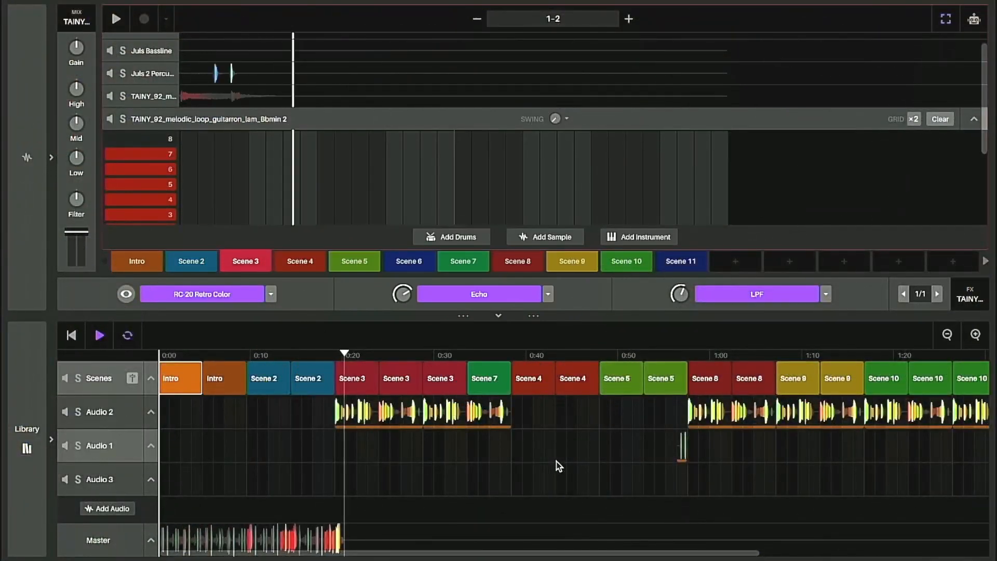
pyautogui.click(484, 413)
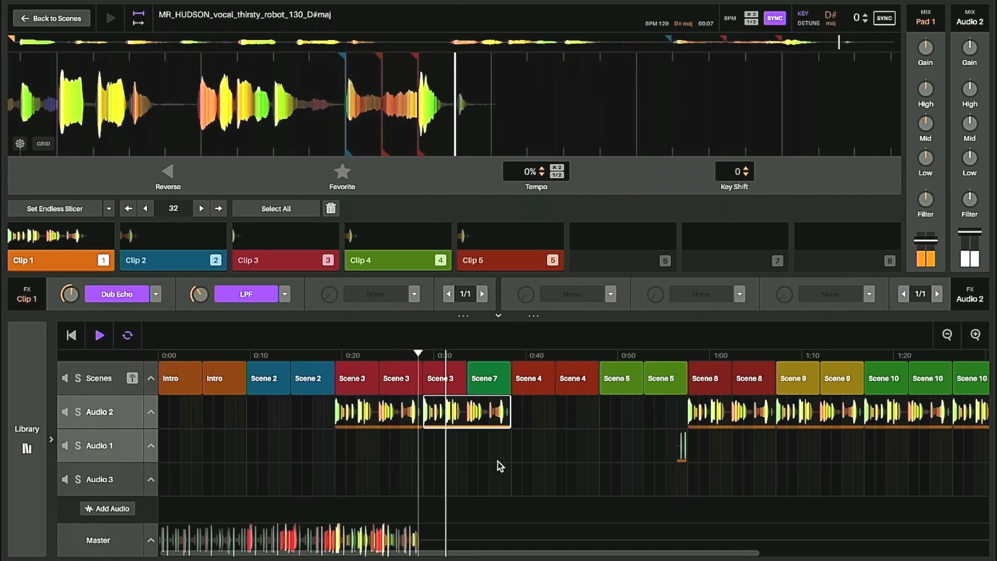
pyautogui.click(26, 437)
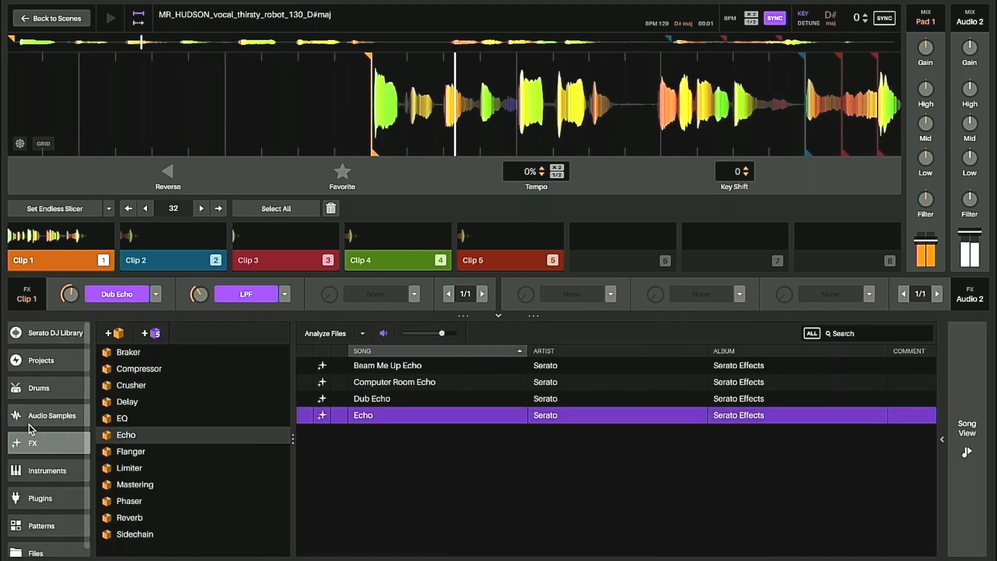
pyautogui.click(970, 416)
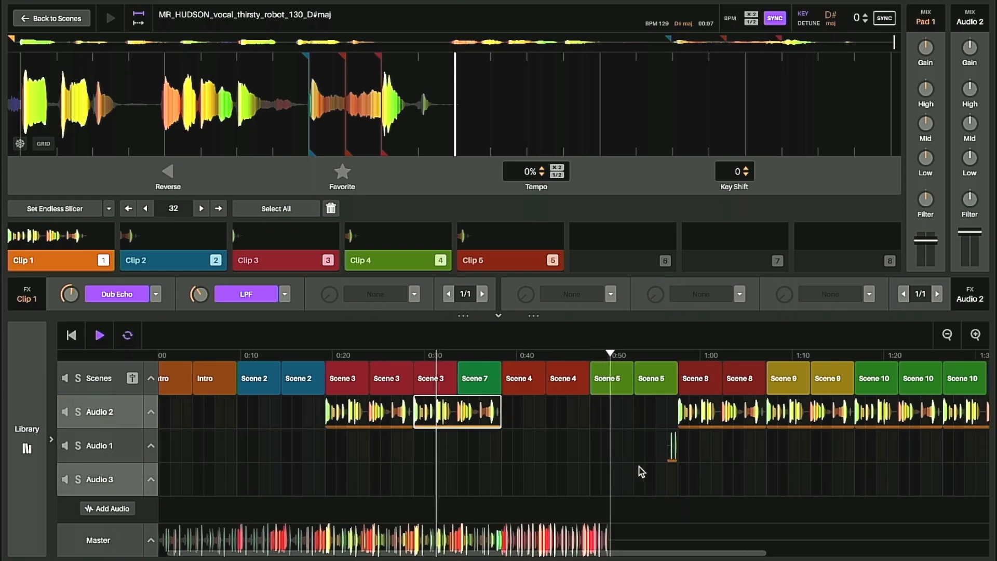
# Step: Follow playback from Scene 5 through the Scene 8 to Scene 11 vocal clips into the looped closing Scene 4 and Scene 5 blocks
pyautogui.hscroll(4, 641, 472)
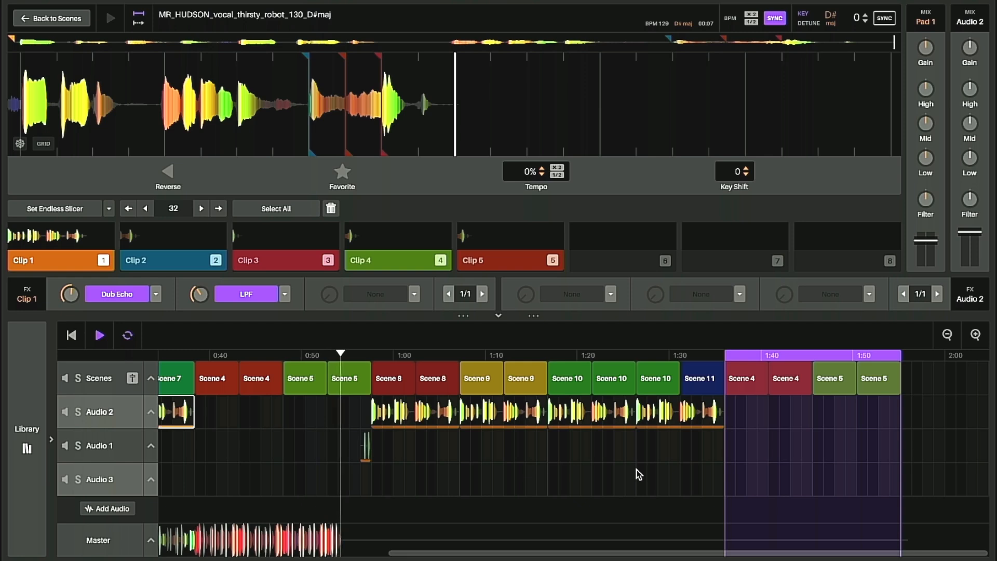
pyautogui.hscroll(-2, 638, 471)
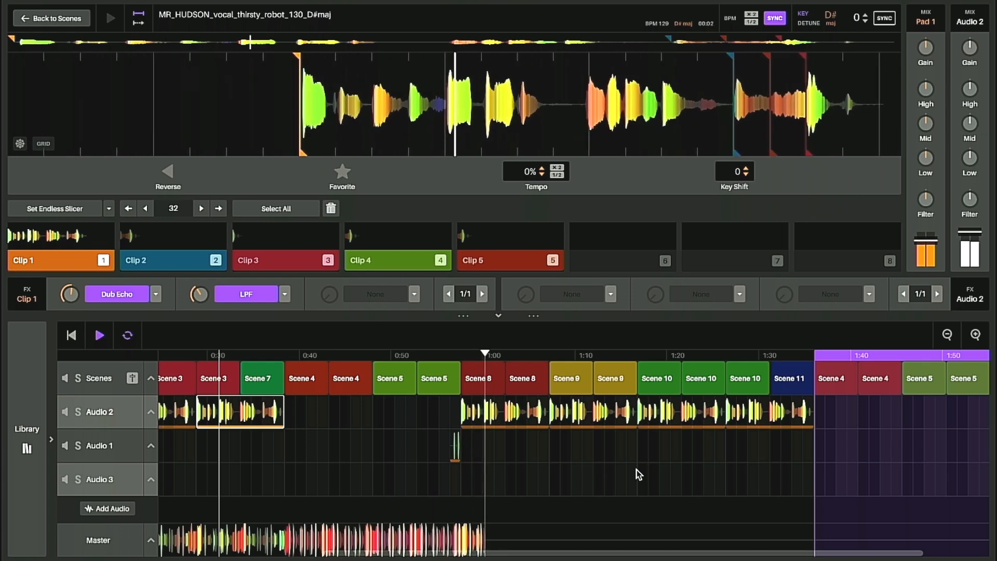
pyautogui.hscroll(-1, 638, 473)
pyautogui.hscroll(3, 659, 474)
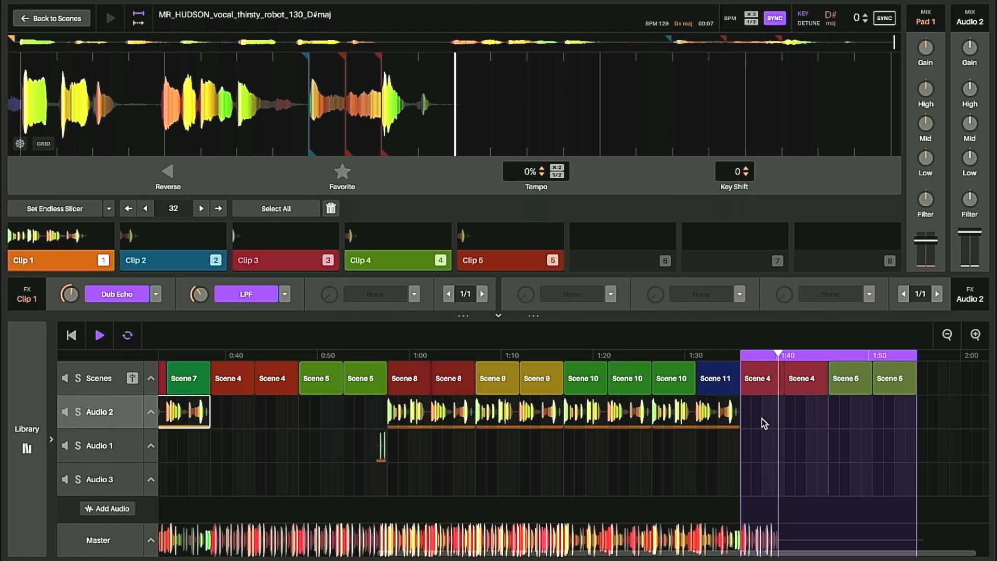
pyautogui.hscroll(-1, 763, 423)
pyautogui.hscroll(-2, 764, 420)
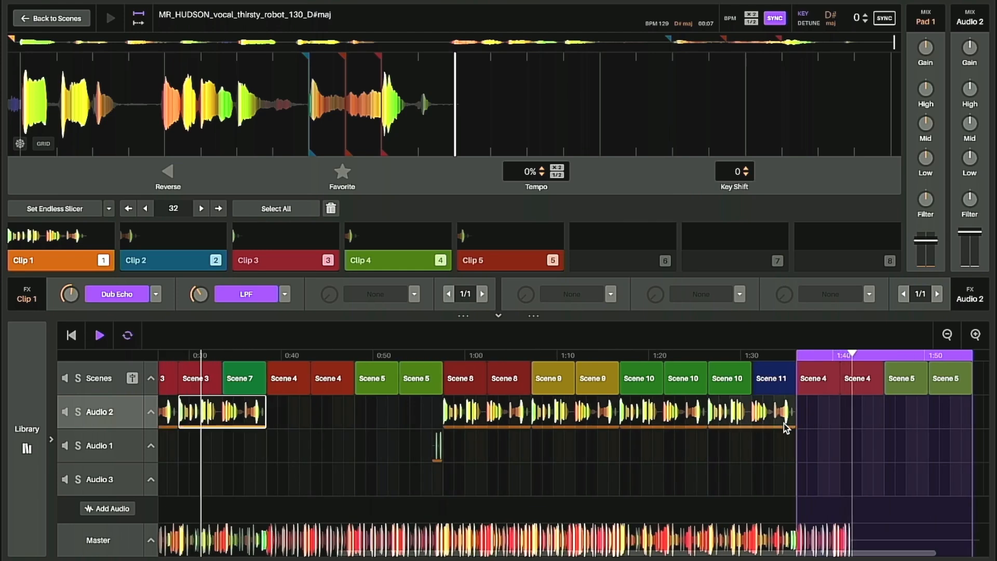
pyautogui.hscroll(4, 747, 429)
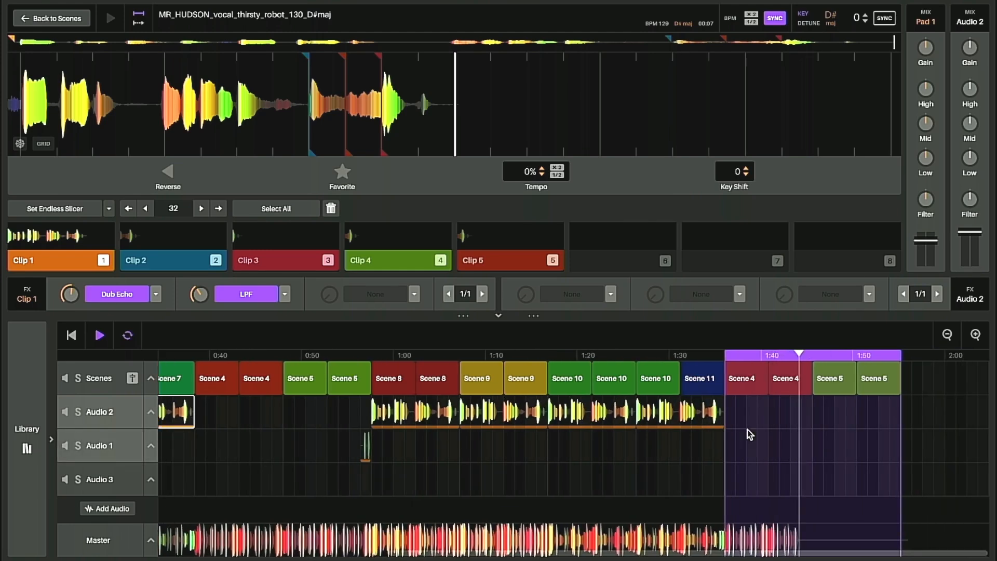